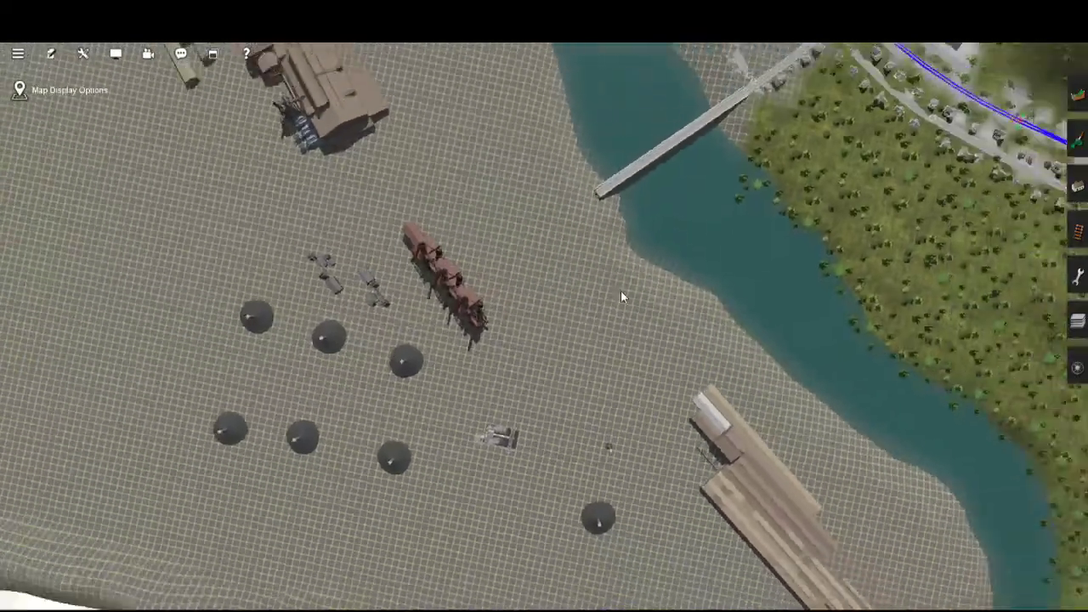
- Examine the steel mill site beside the river, both on the overhead map and in the 3D view
key(w)
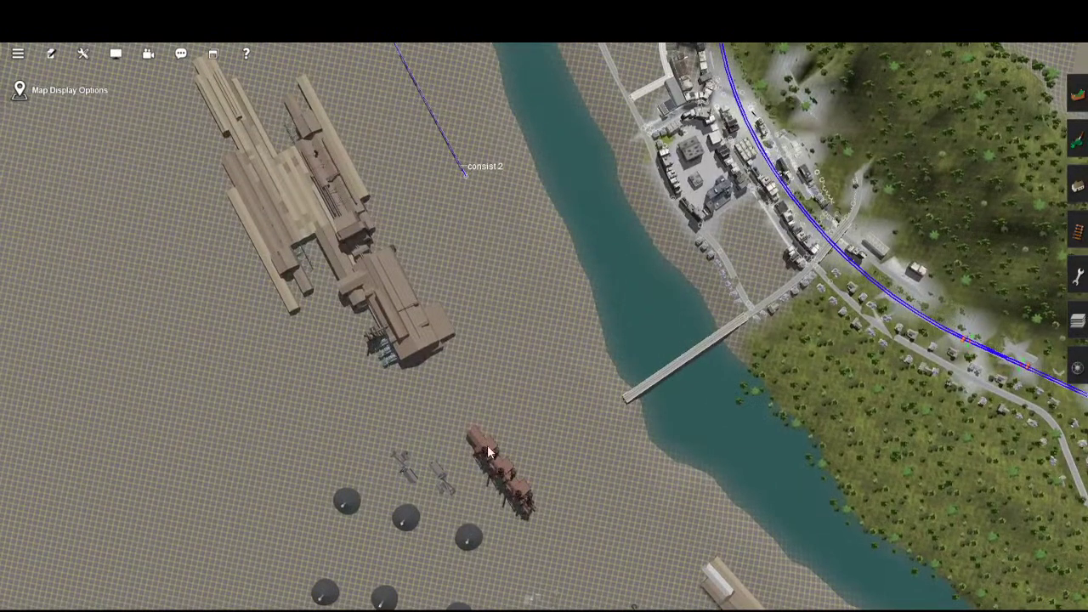
right_click(427, 211)
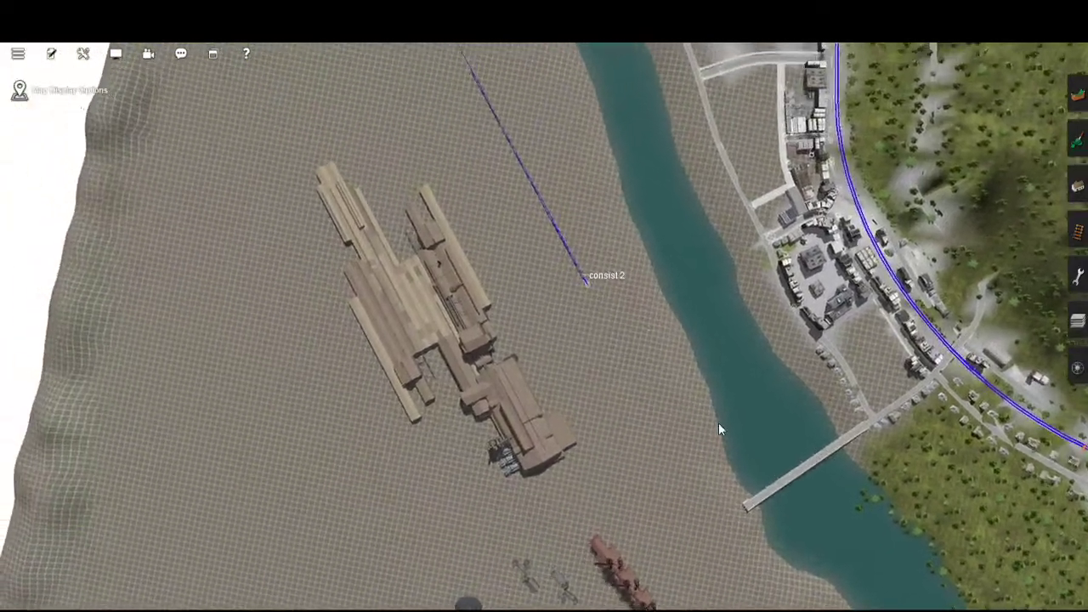
key(s)
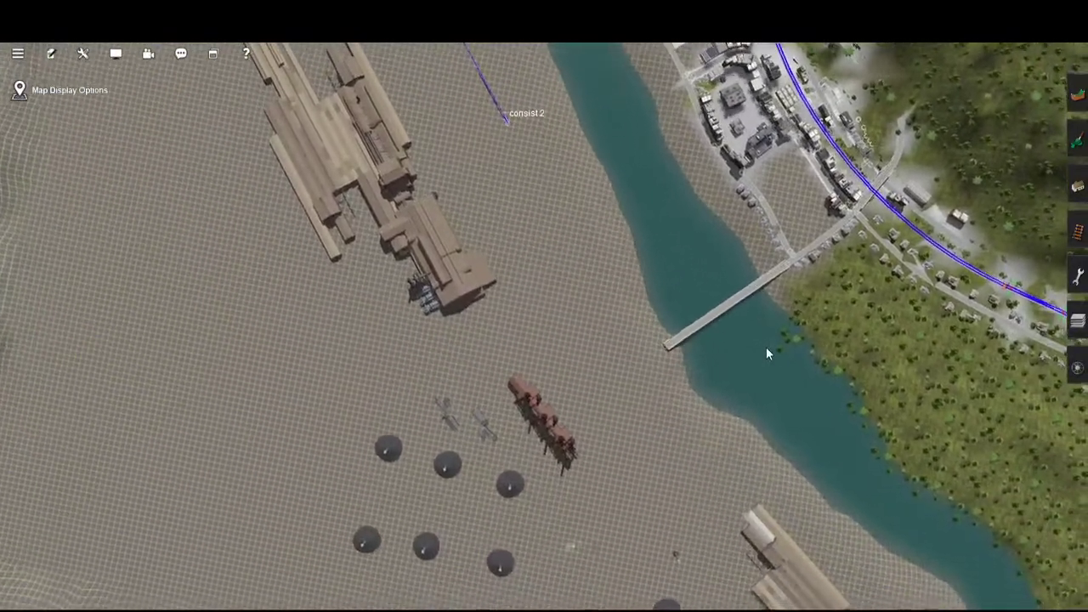
key(m)
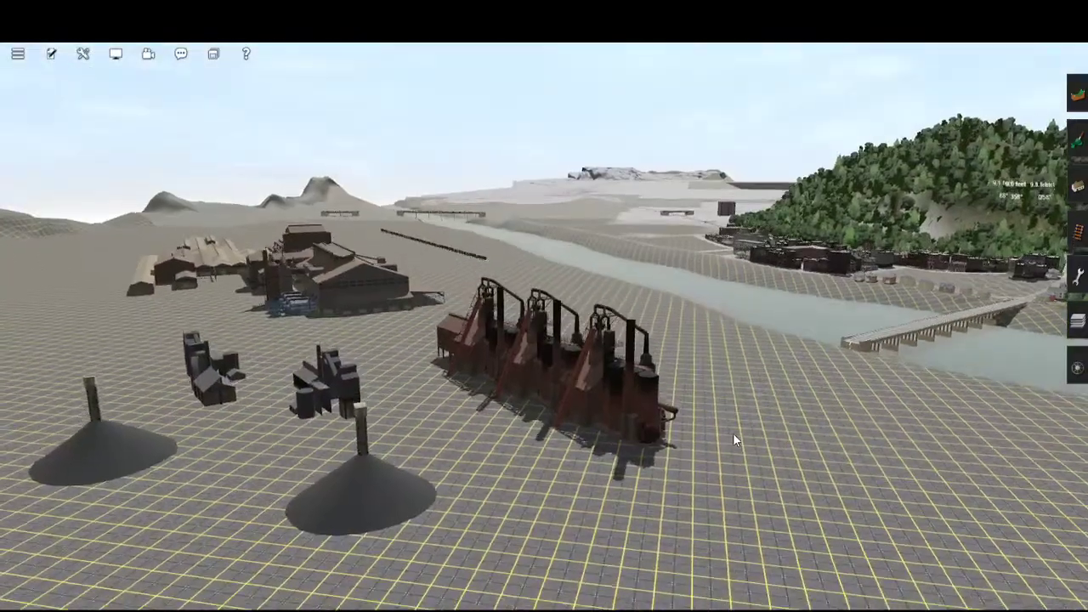
key(Up)
key(Up)
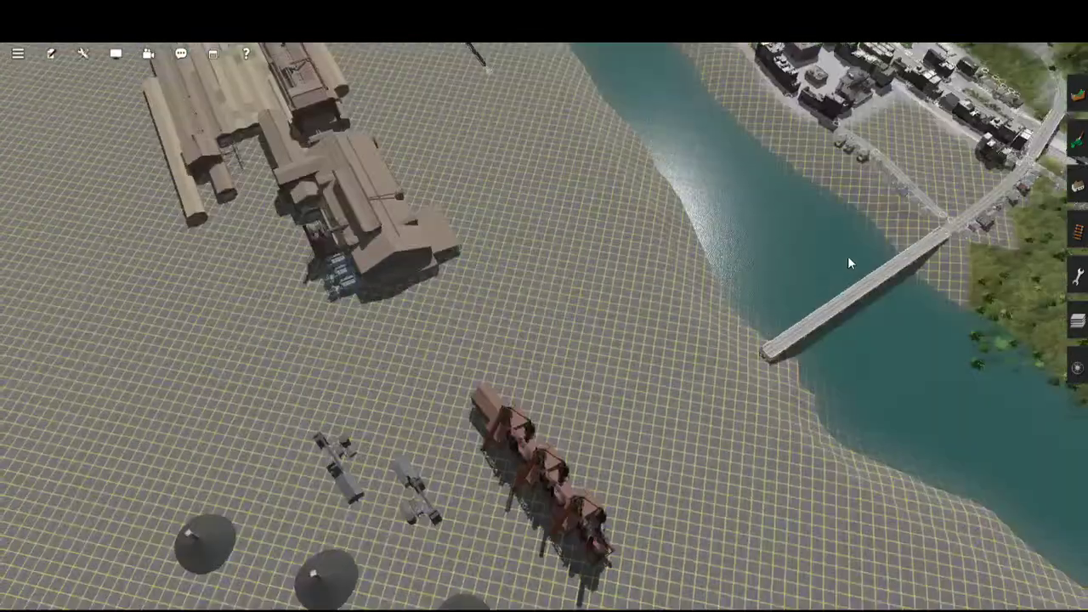
- Review the draw distance and detail levels in the video settings, then return to the overhead map
click(18, 54)
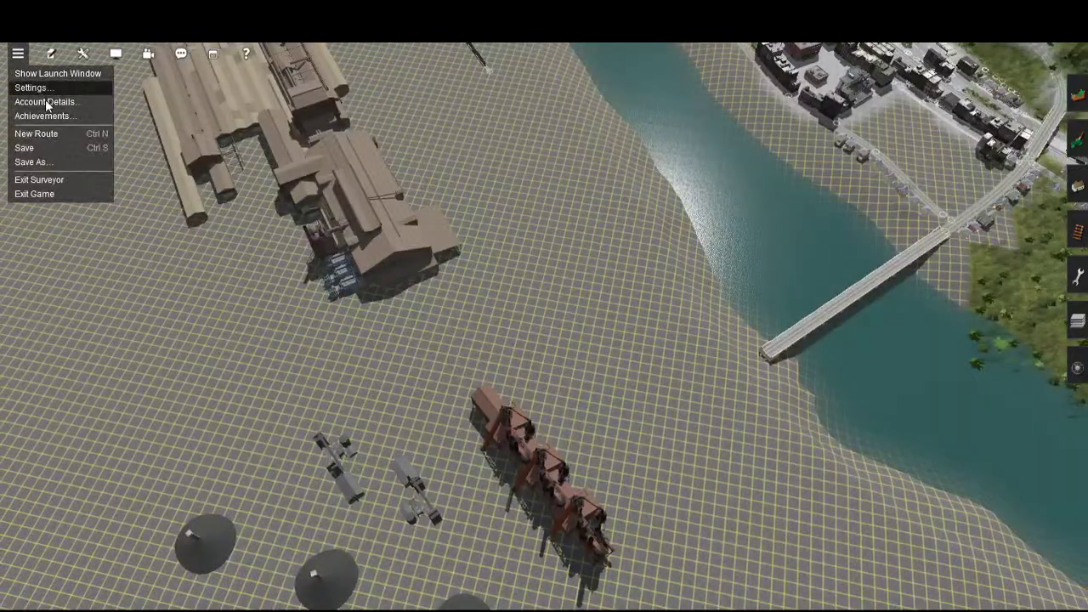
click(38, 87)
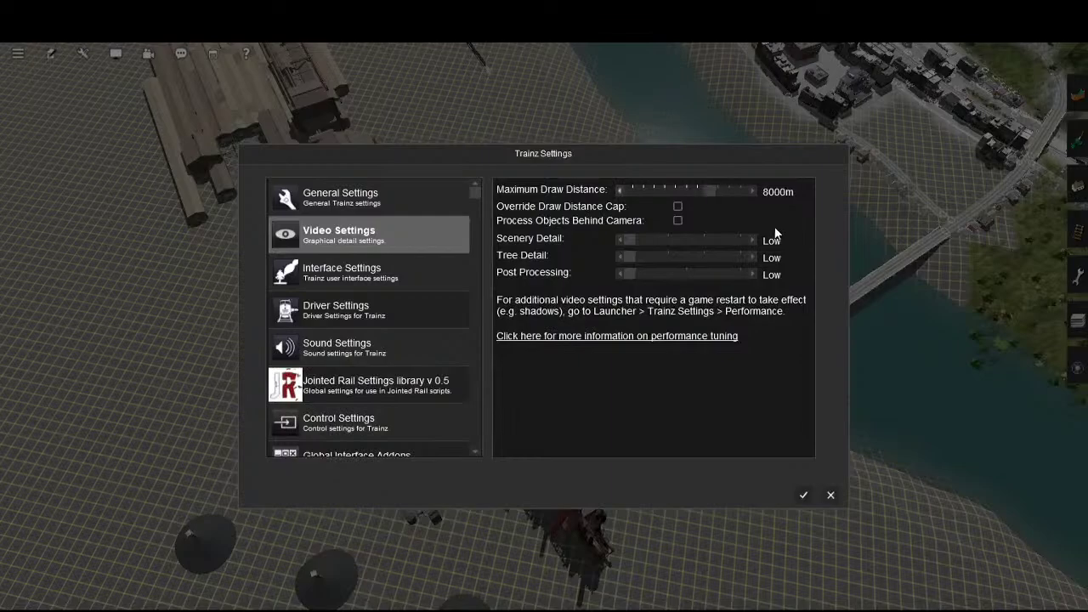
key(Escape)
key(m)
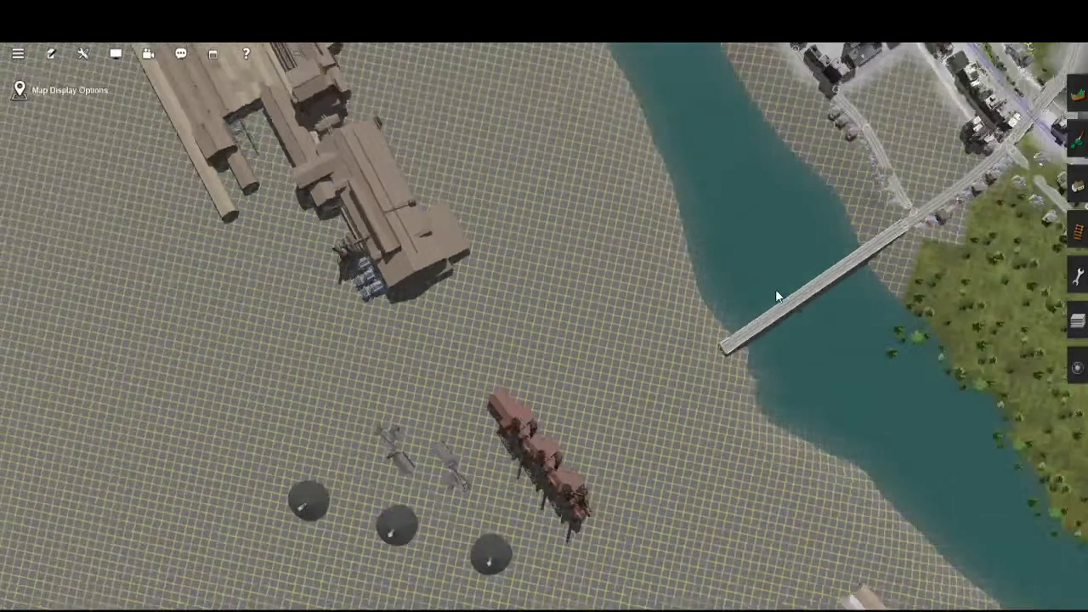
- Examine the riverside town and its streets up close from above and in perspective
scroll(685, 183, up, 5)
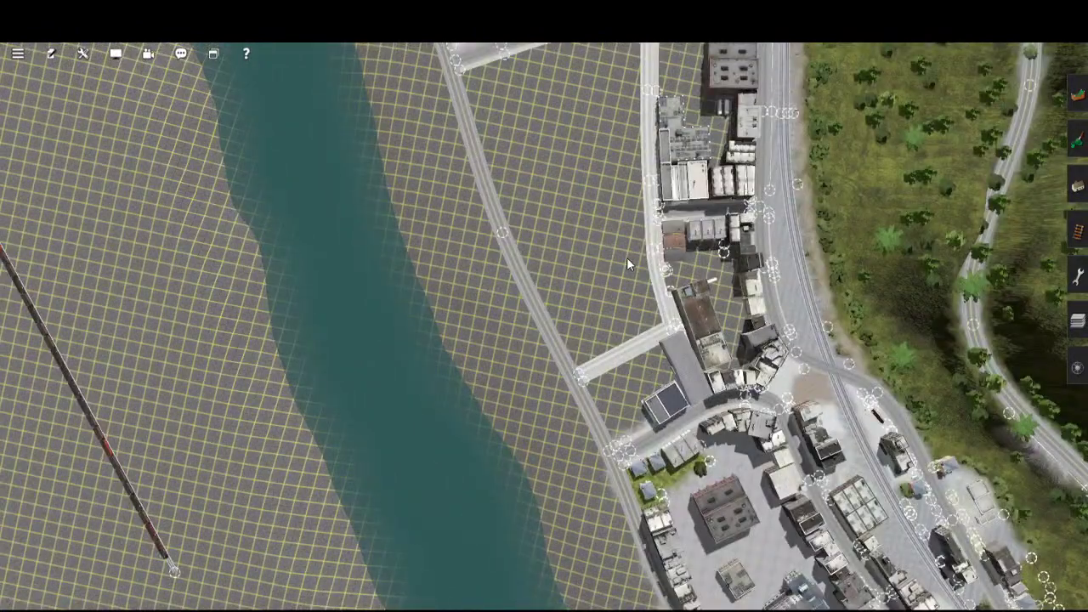
key(Down)
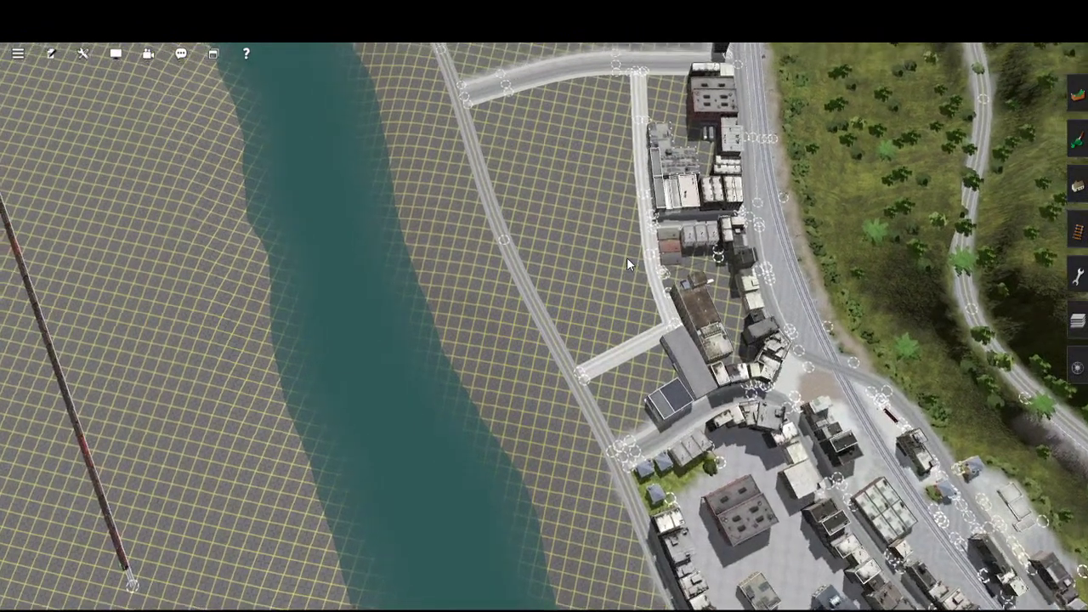
key(m)
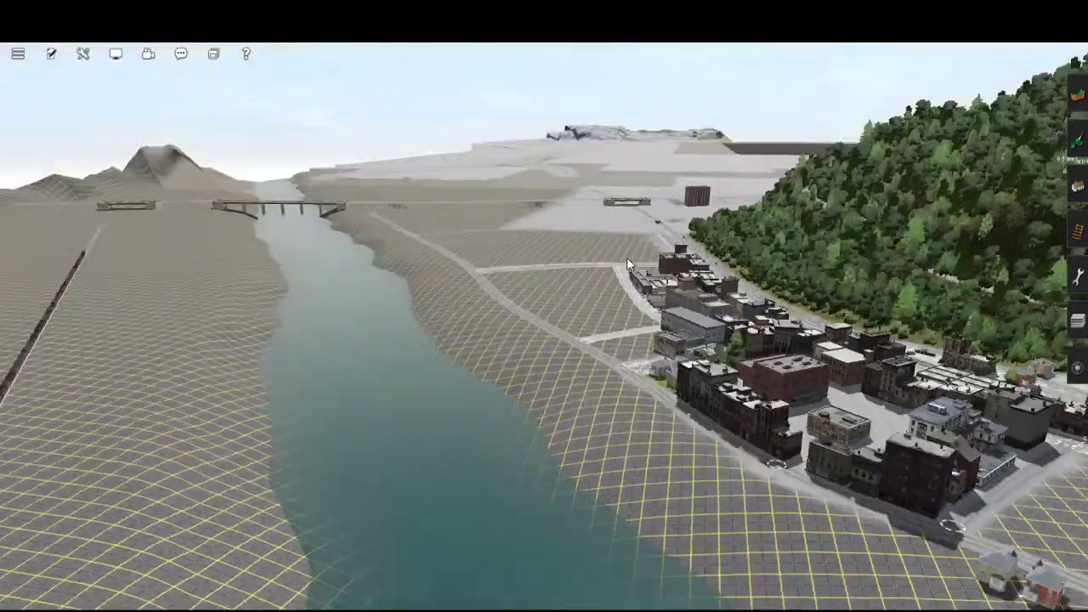
key(m)
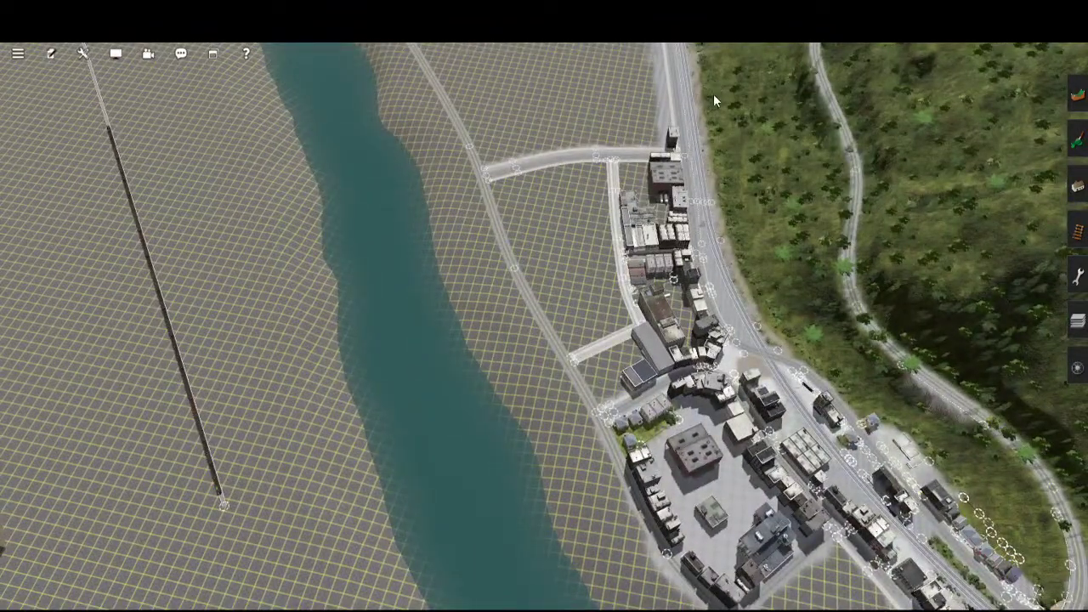
- Check the maximum draw distance in the video settings again from the overhead map
key(m)
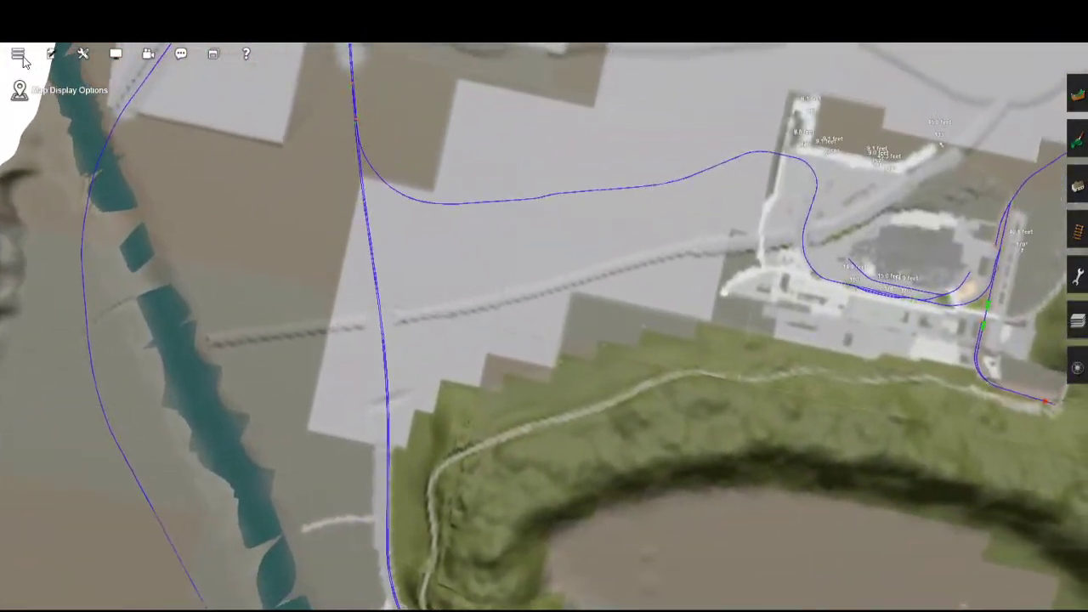
click(49, 89)
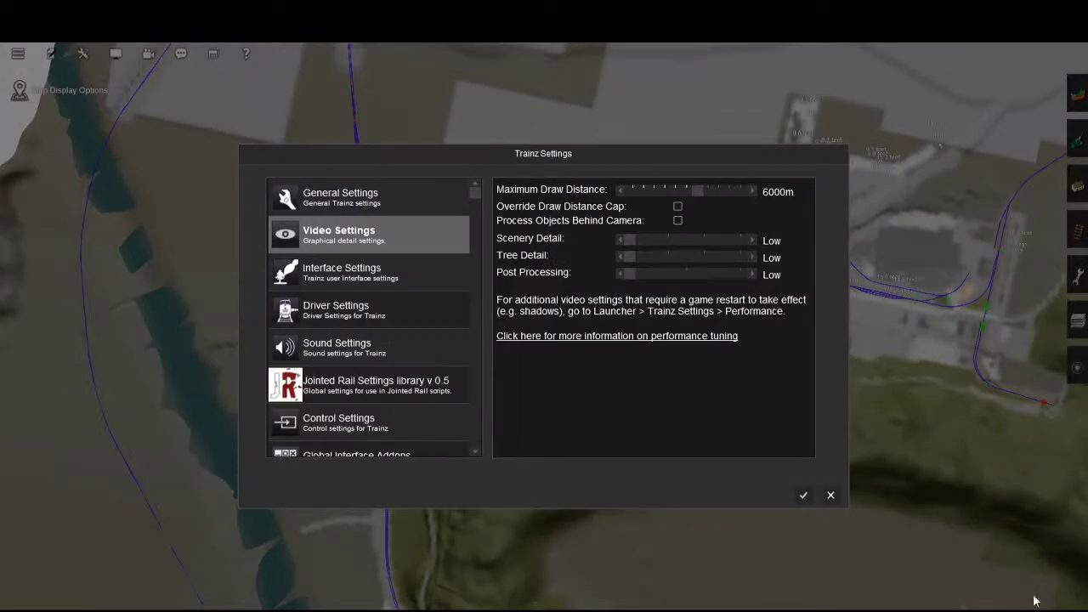
key(Escape)
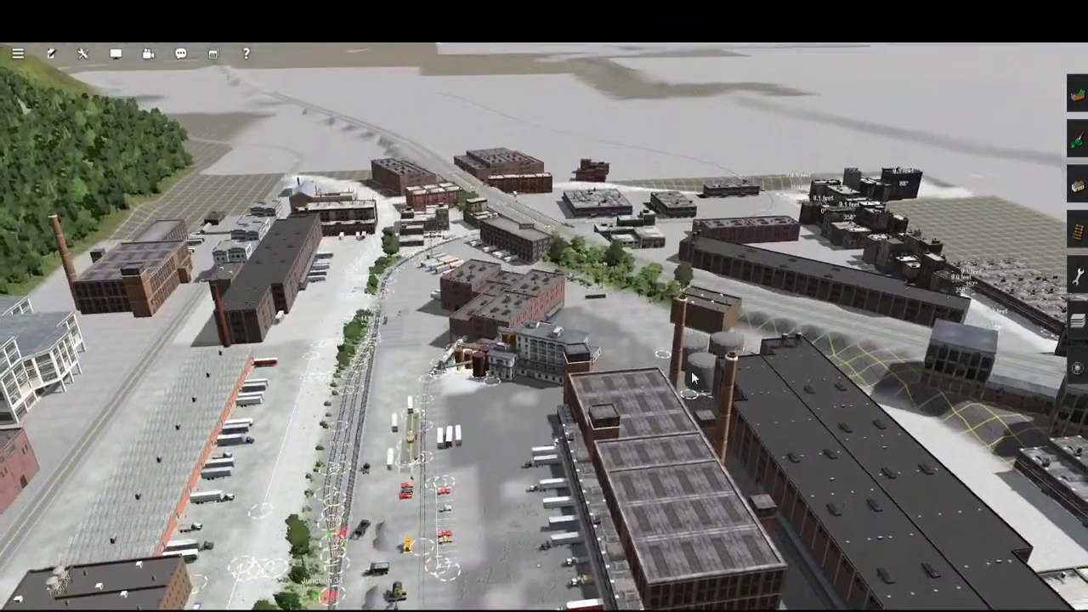
- Go from the factory district to the city rail yard, survey its surroundings, and bring up the wide route map
key(ctrl+m)
scroll(700, 354, down, 5)
right_click(949, 150)
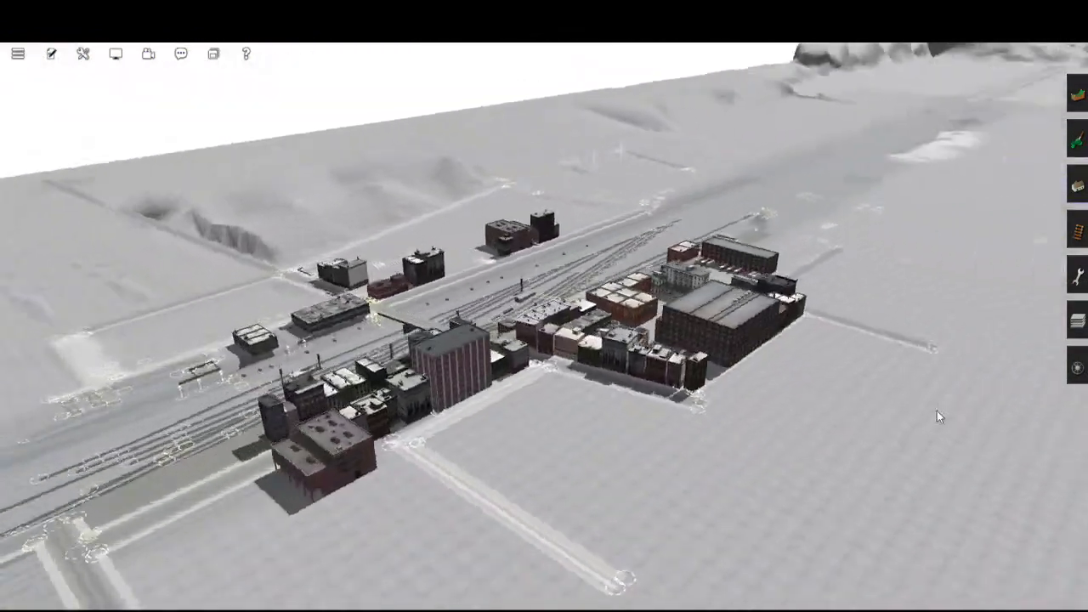
middle_drag(936, 410, 607, 384)
right_drag(557, 364, 642, 460)
key(ctrl+m)
scroll(639, 454, down, 4)
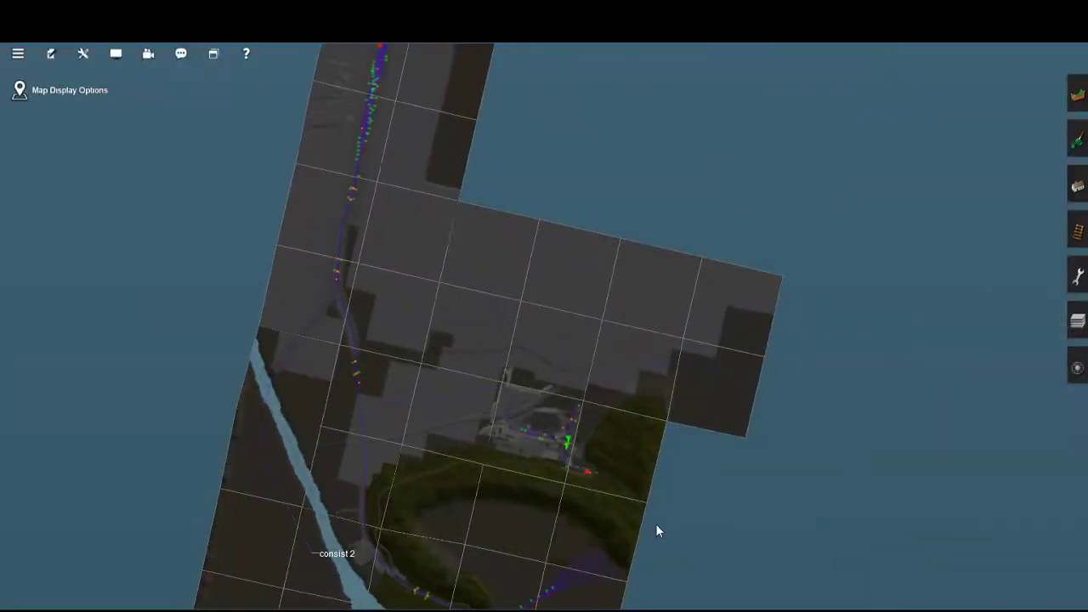
- Inspect the factory district in 3D and trace its branch line on the map to the main line junction
scroll(685, 446, up, 6)
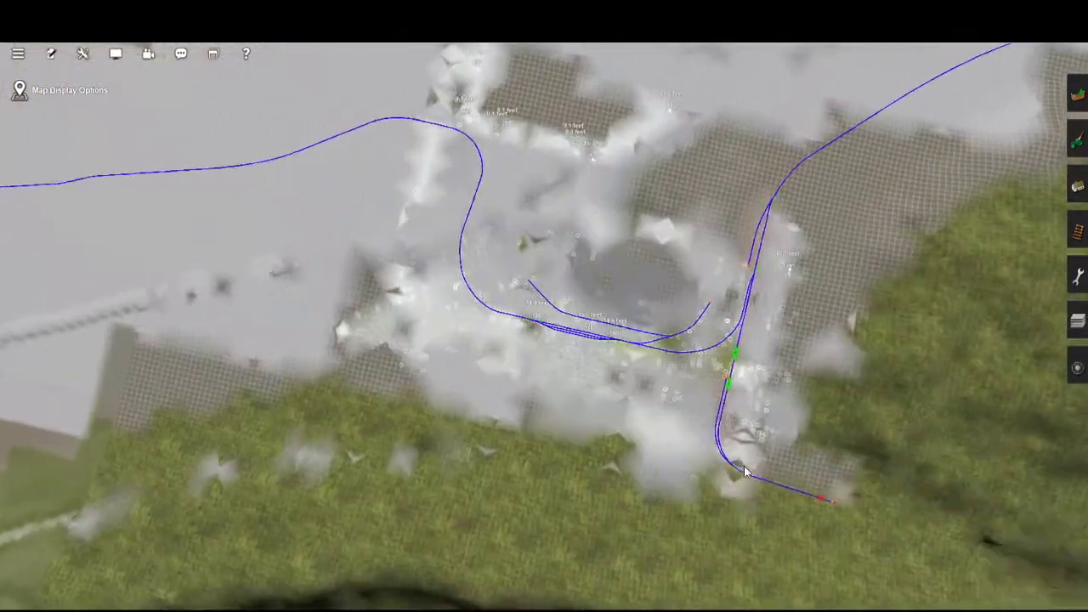
key(ctrl+m)
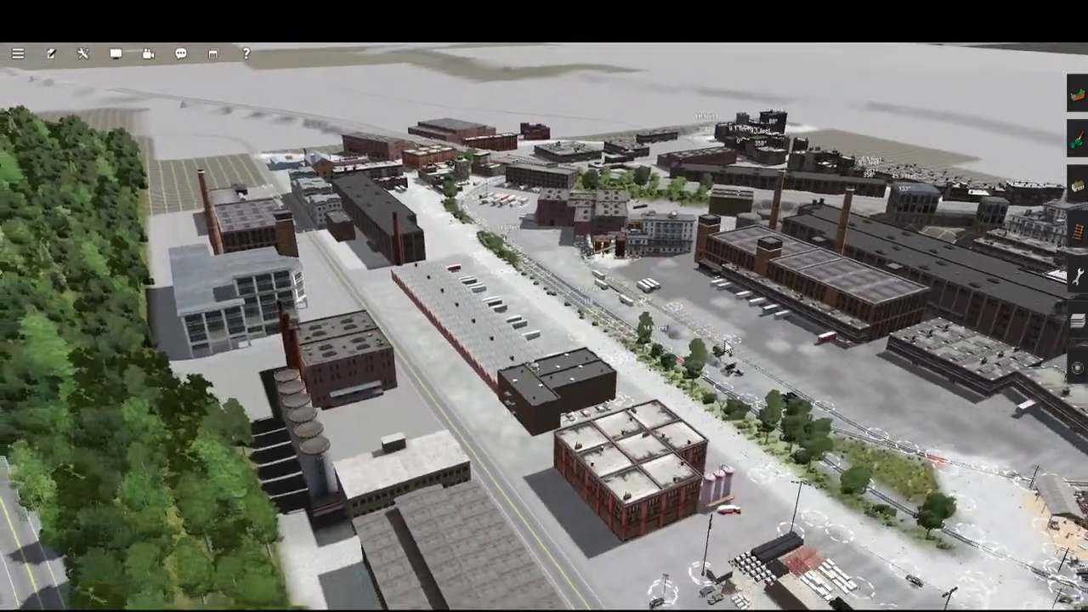
scroll(724, 344, down, 3)
key(ctrl+m)
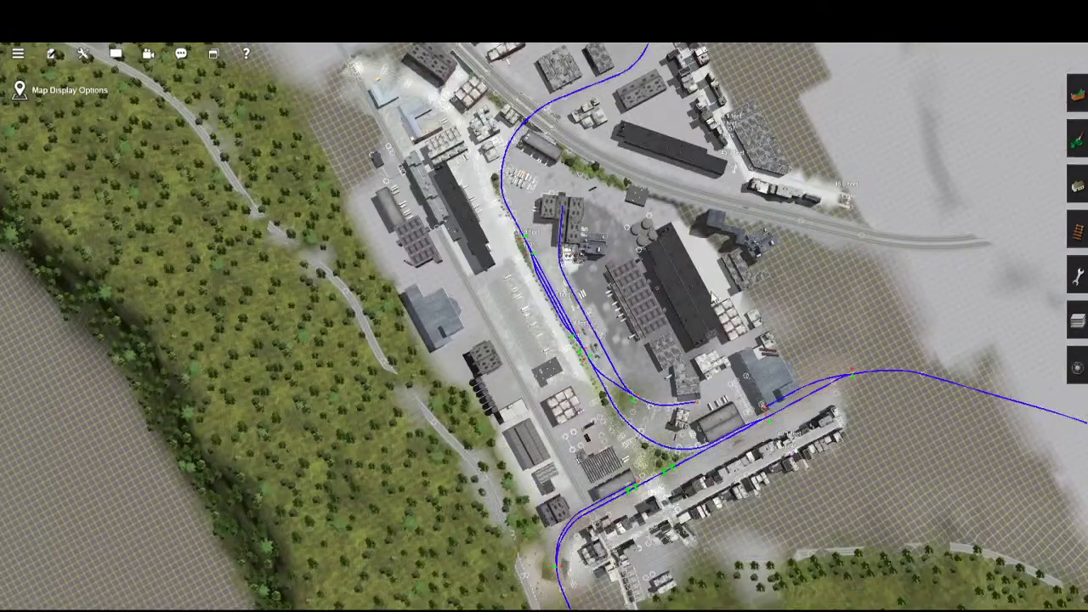
key(Up)
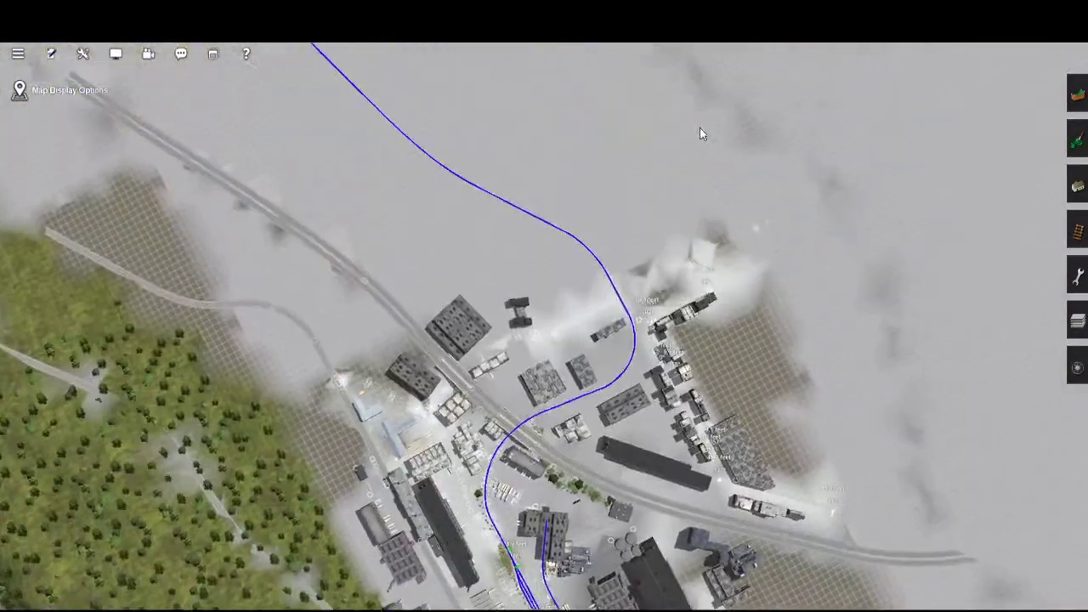
key(Left)
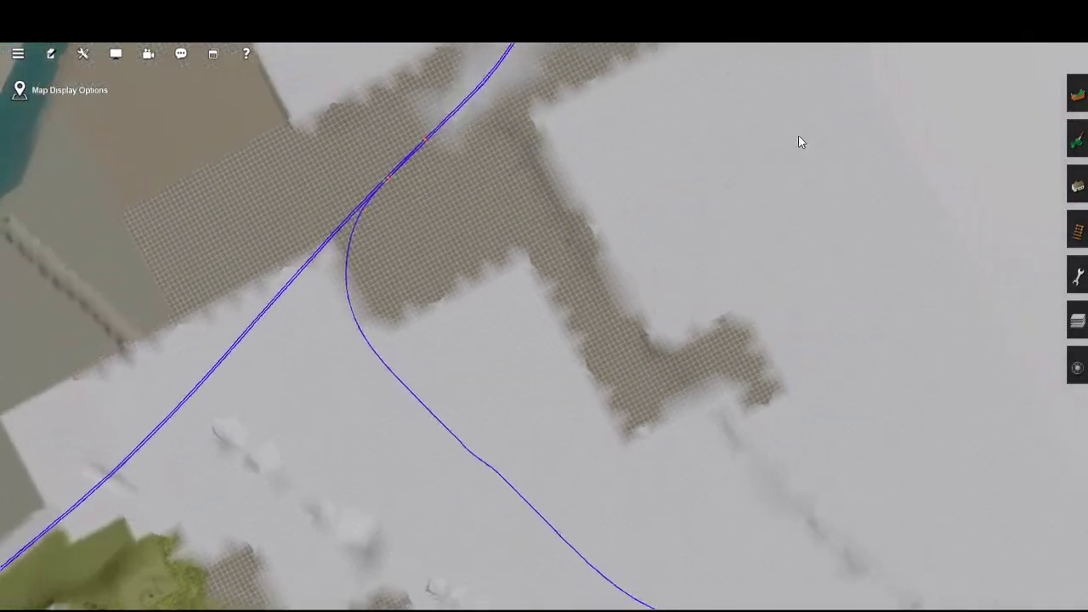
- Inspect the city rail yard, its road bridge, and the building blocks on both sides of the tracks
right_drag(768, 109, 810, 277)
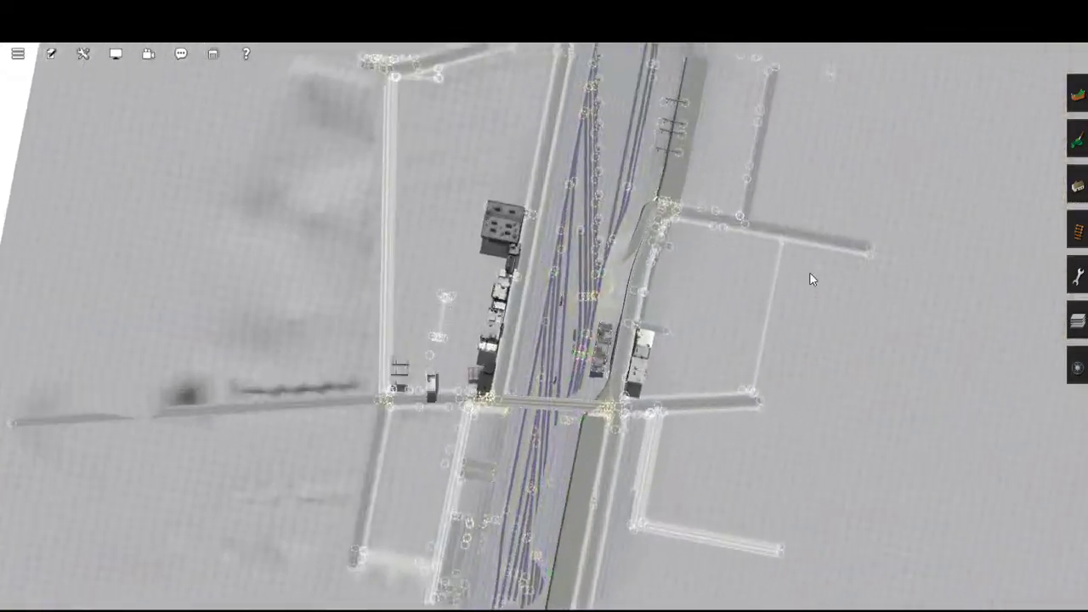
key(Down)
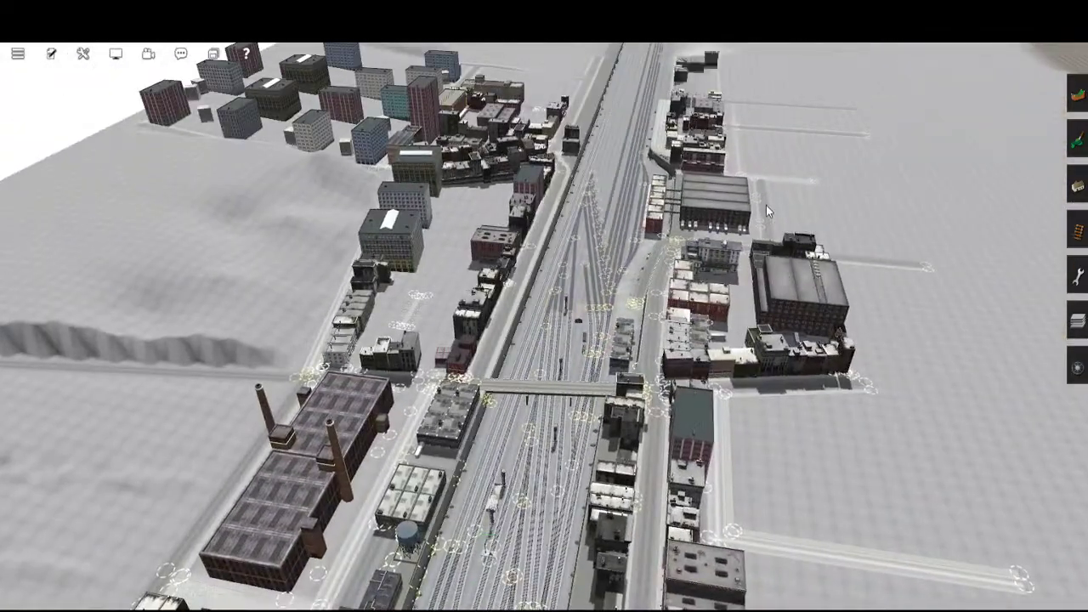
right_drag(765, 205, 725, 246)
key(ctrl+m)
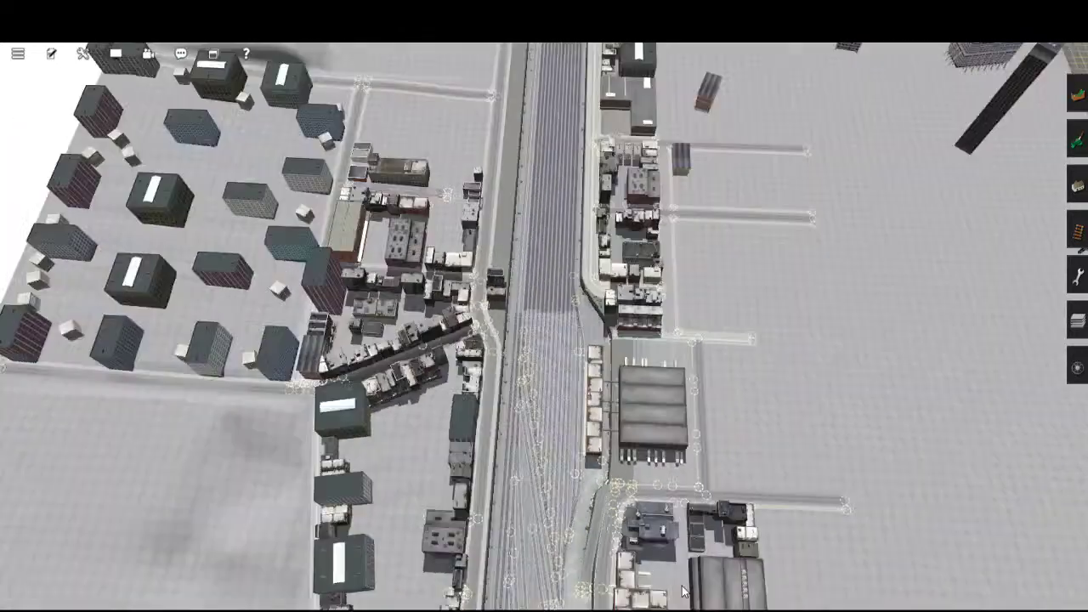
- Trace the rail line on the map from the city yard across the river to the steel mill
key(Down)
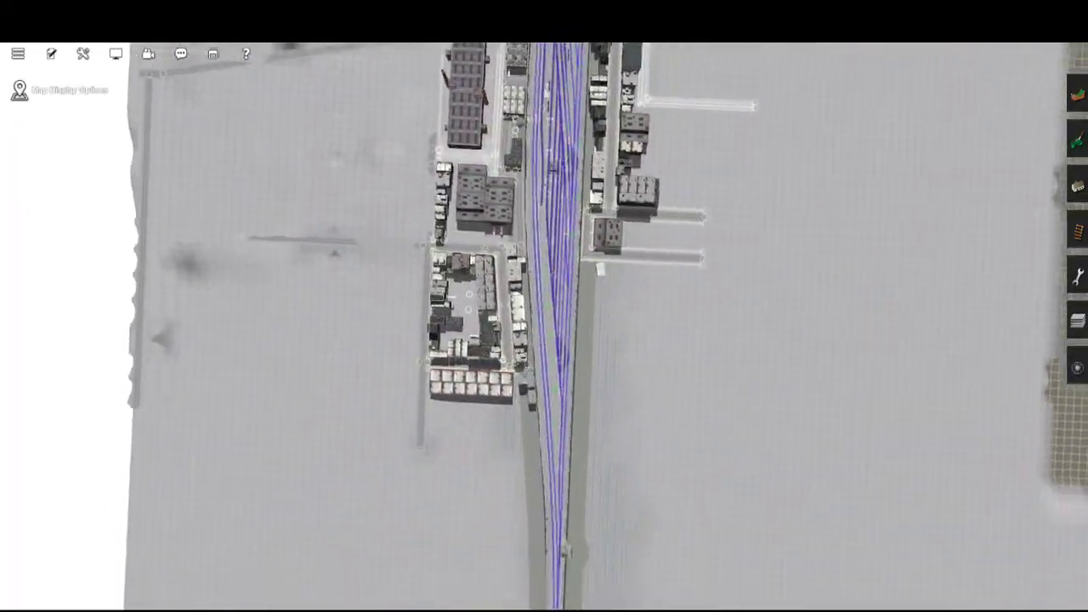
key(Down)
key(Down)
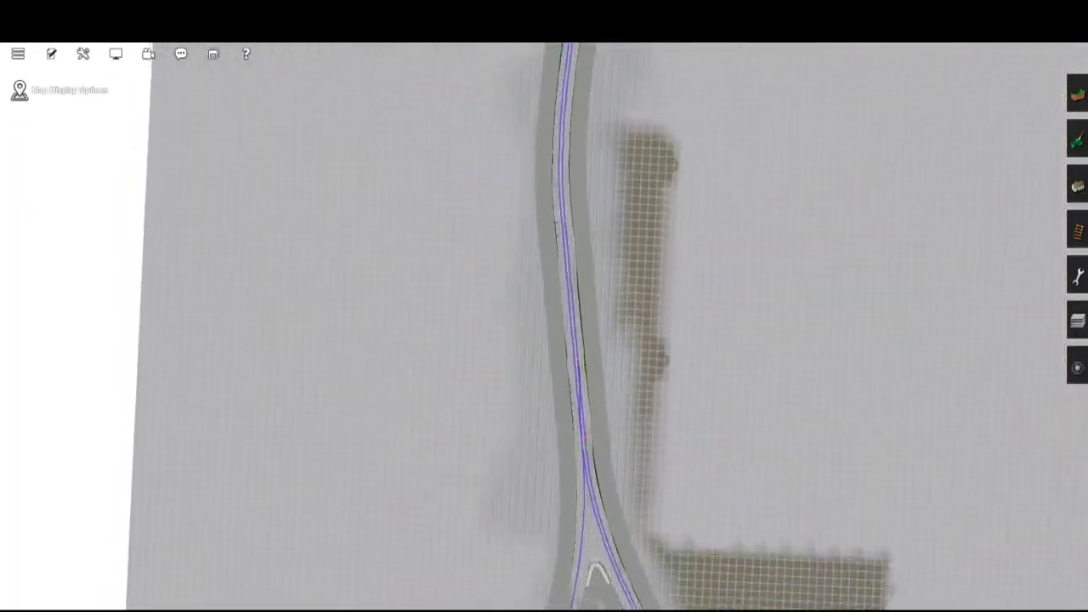
key(Down)
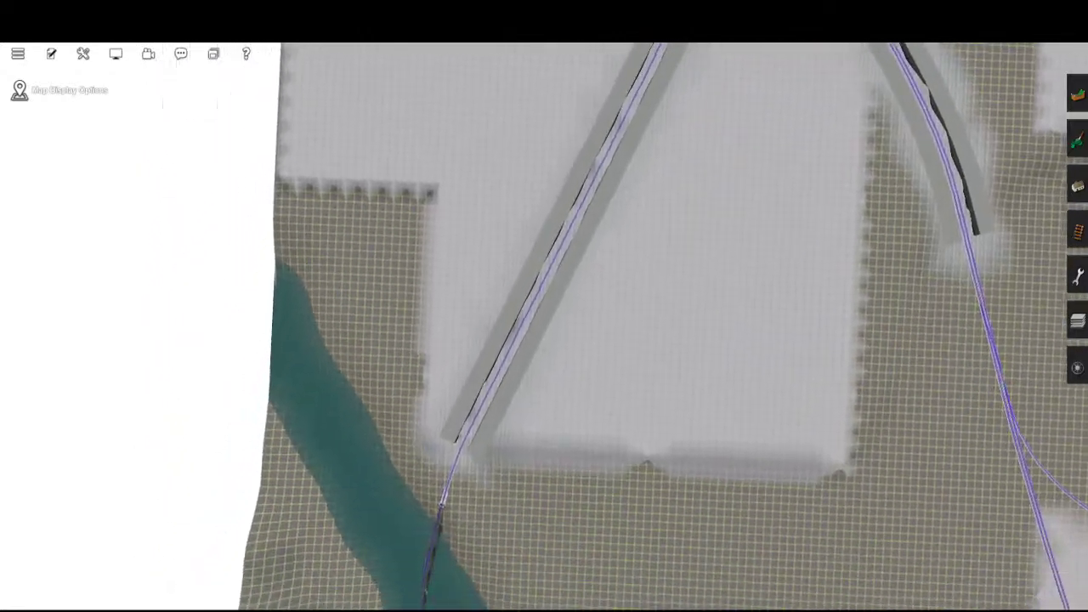
key(Down)
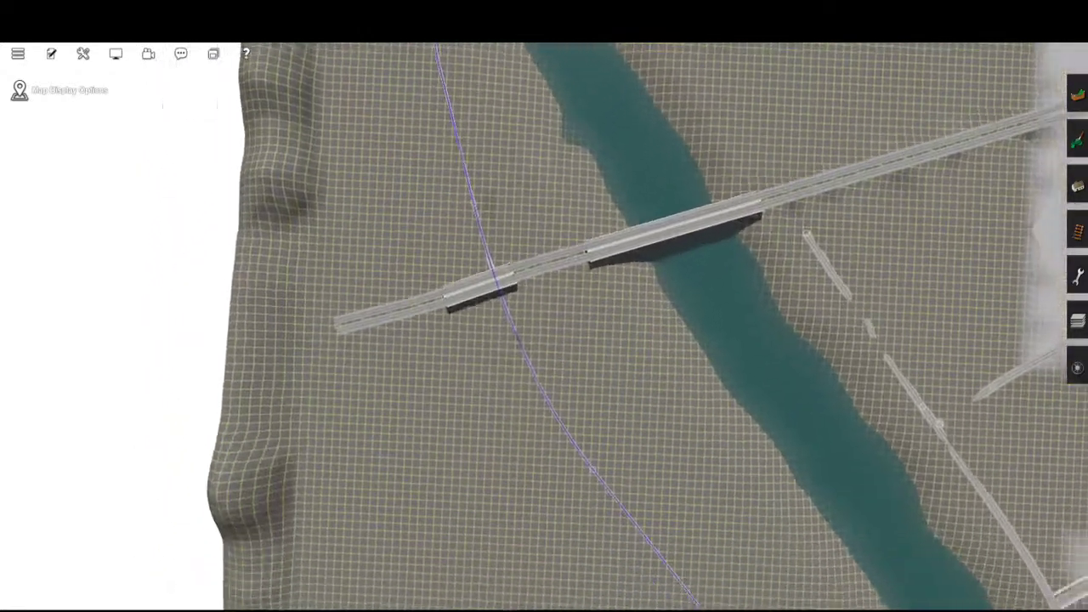
key(Down)
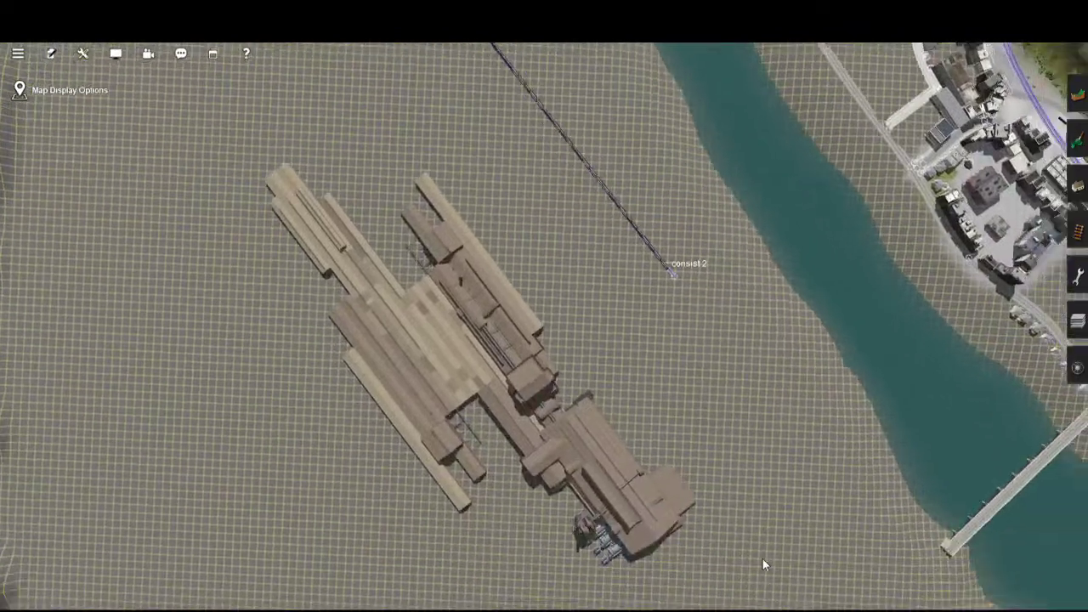
- Examine the track end beside the steel mill and the road bridge crossing the track and river
scroll(713, 479, up, 3)
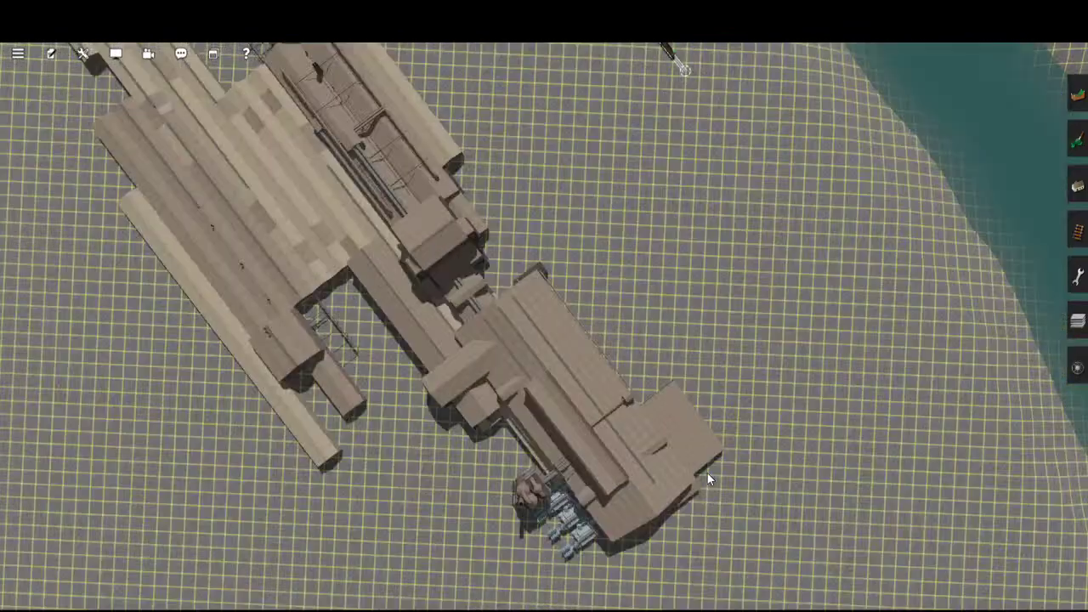
key(Up)
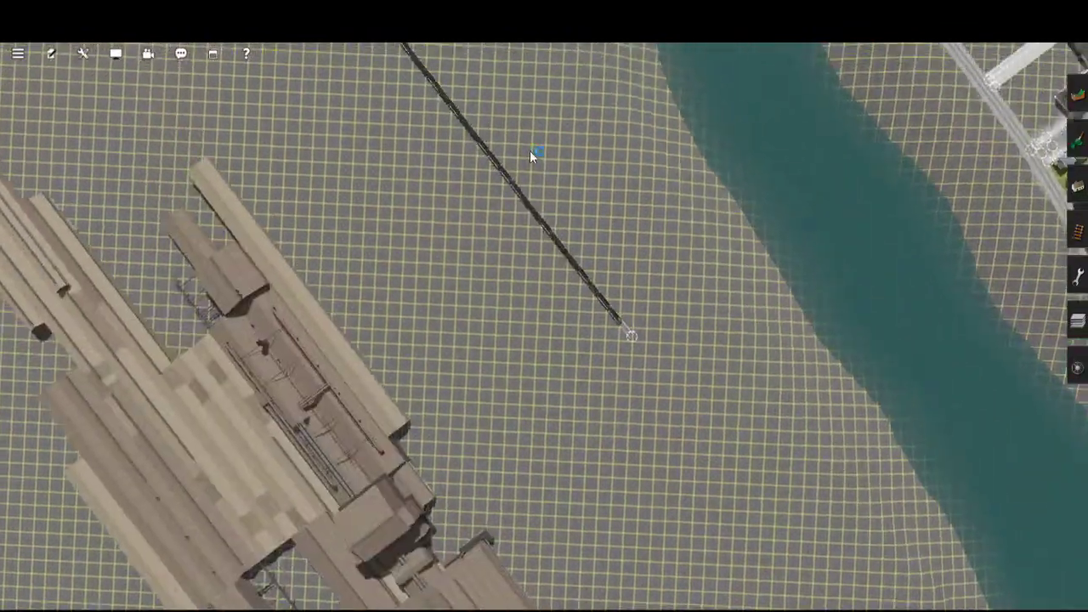
key(Up)
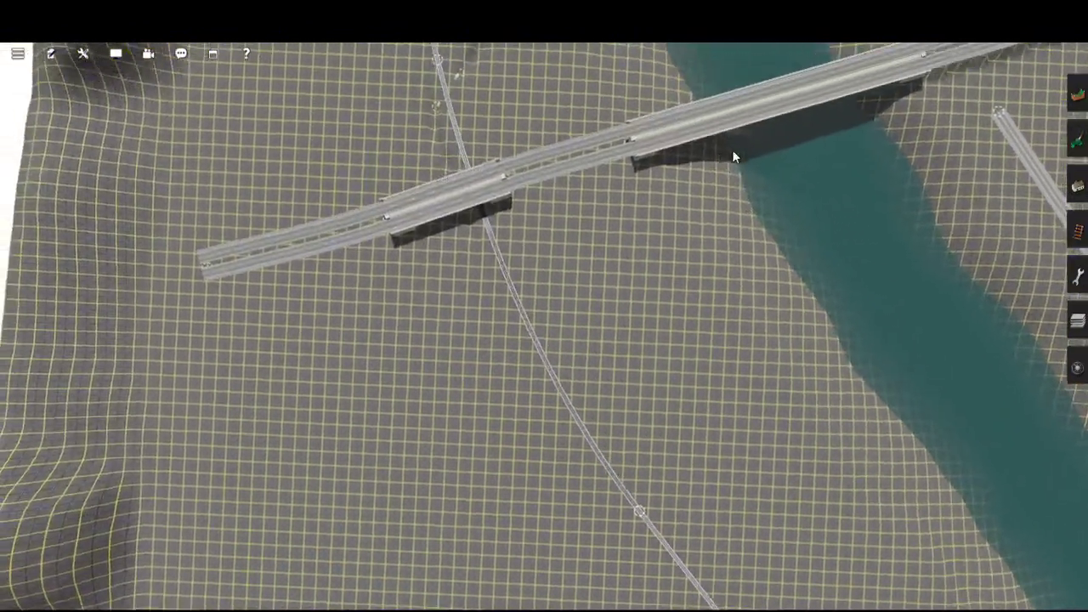
key(Down)
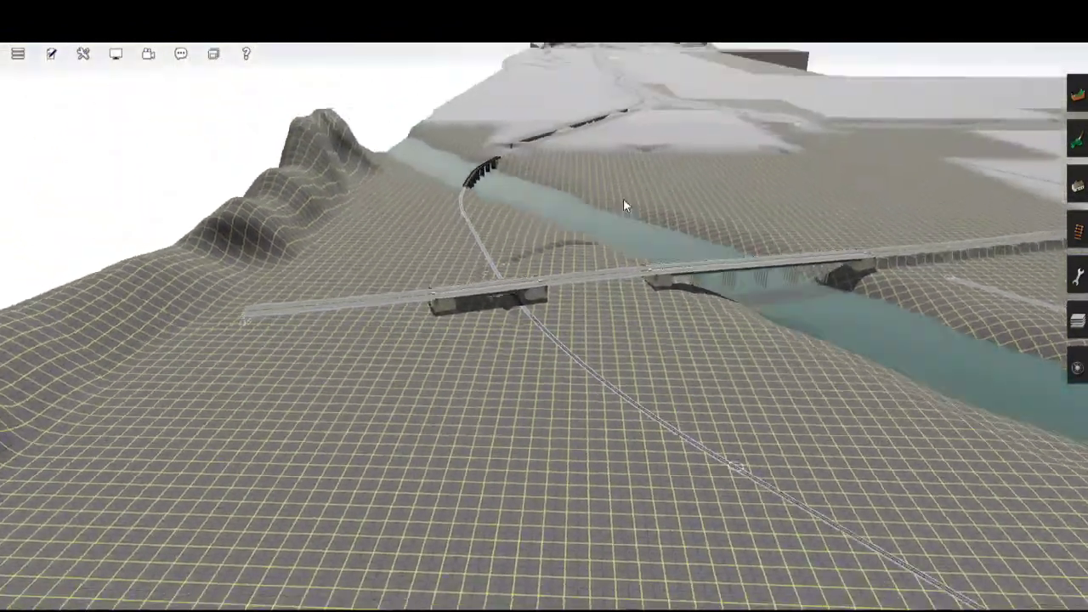
key(Down)
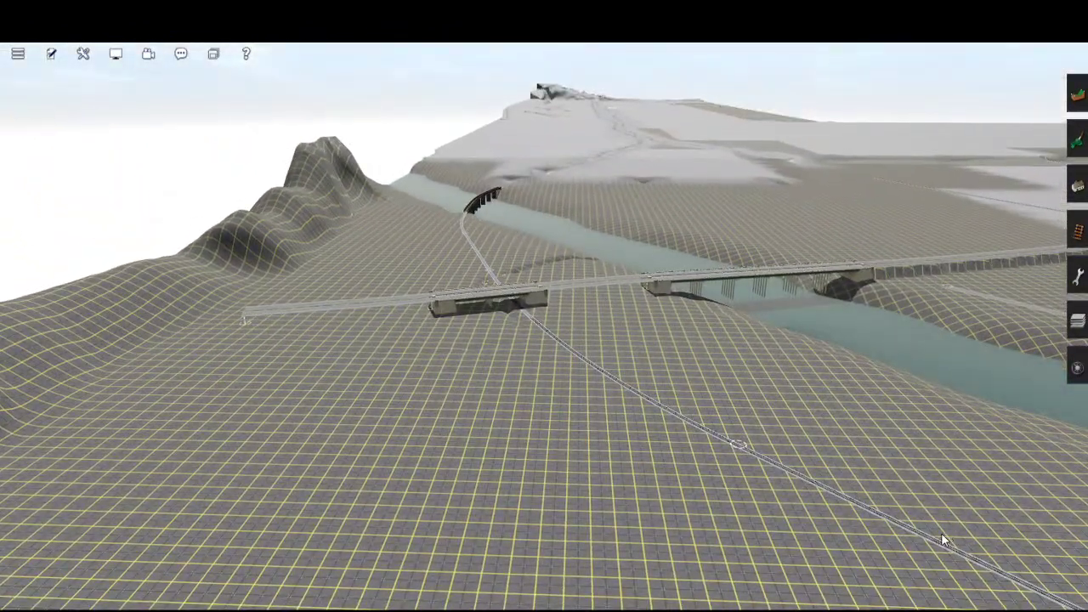
- Follow the track from the road bridges past the parked train and steel mill buildings to the blast furnaces
key(Right)
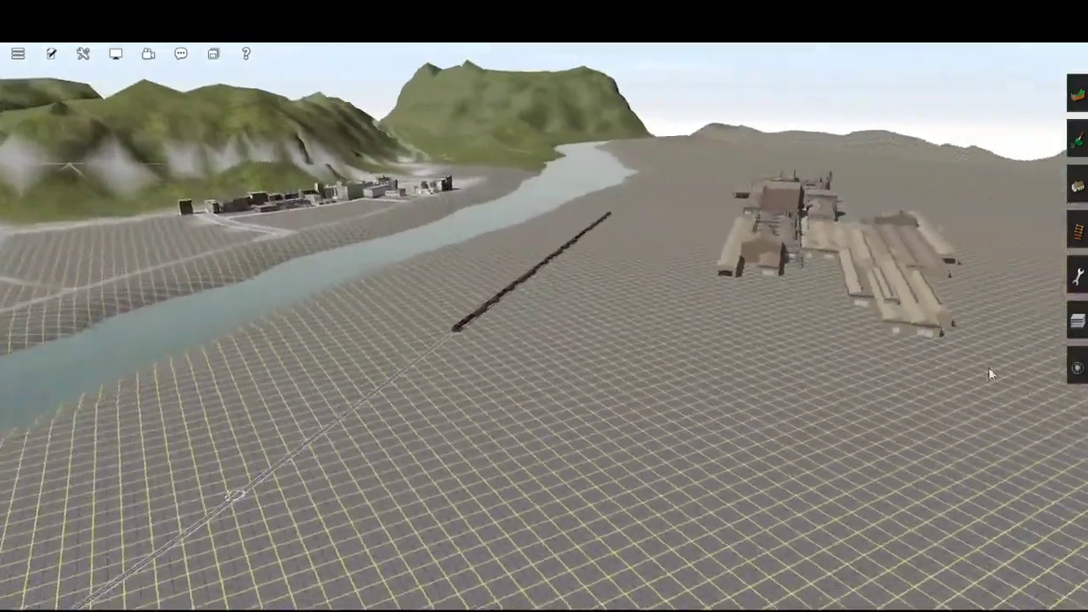
key(Right)
right_click(837, 270)
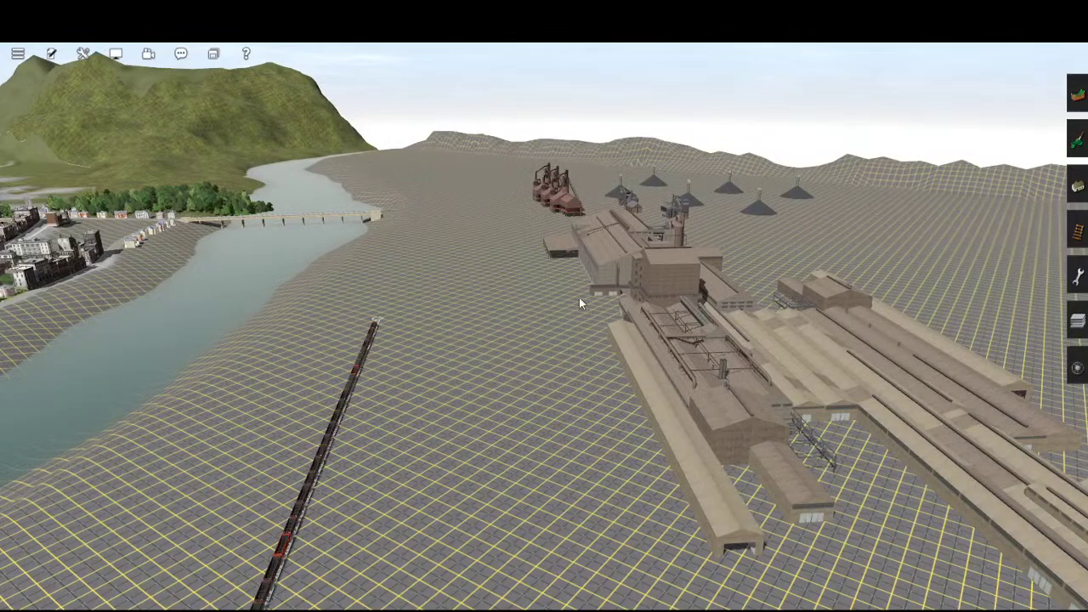
key(w)
key(Left)
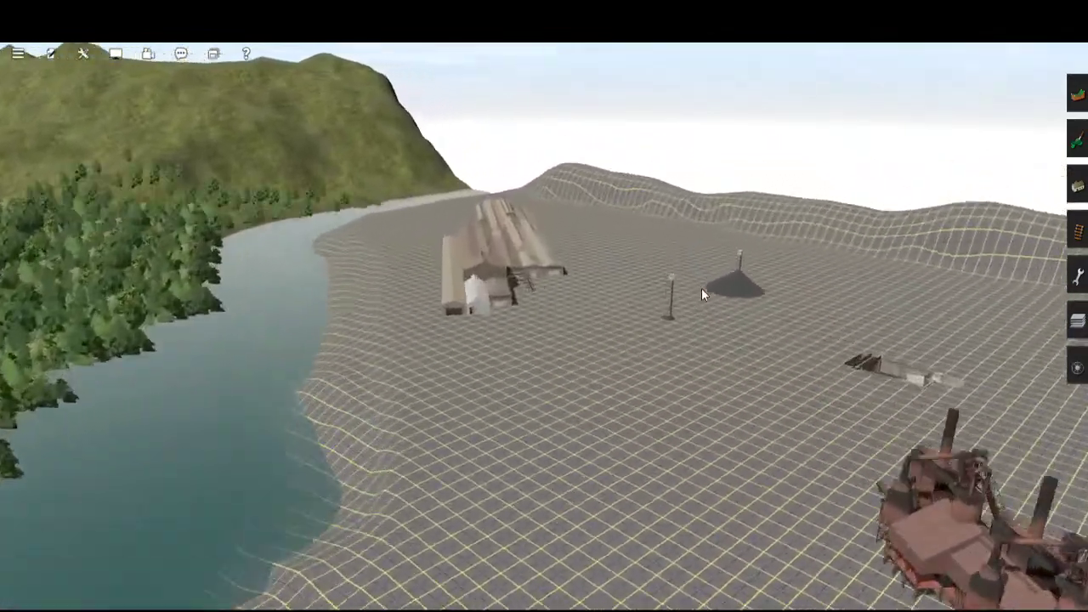
right_click(653, 484)
right_click(879, 598)
key(Right)
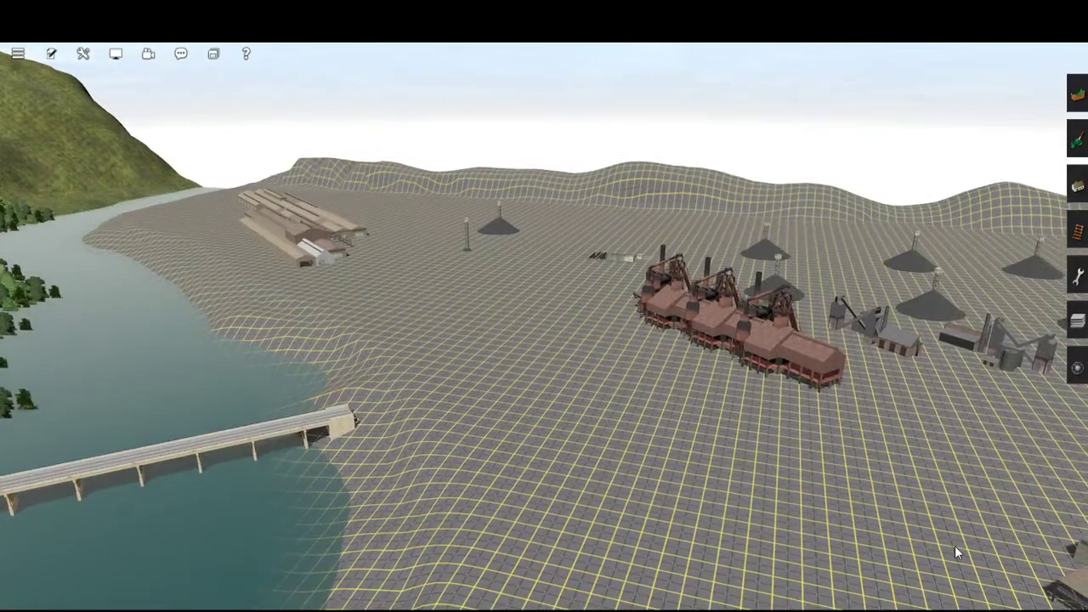
- Examine the blast furnaces, stockpiles and riverside mill building around the unfinished end of the river bridge
right_click(955, 546)
key(Right)
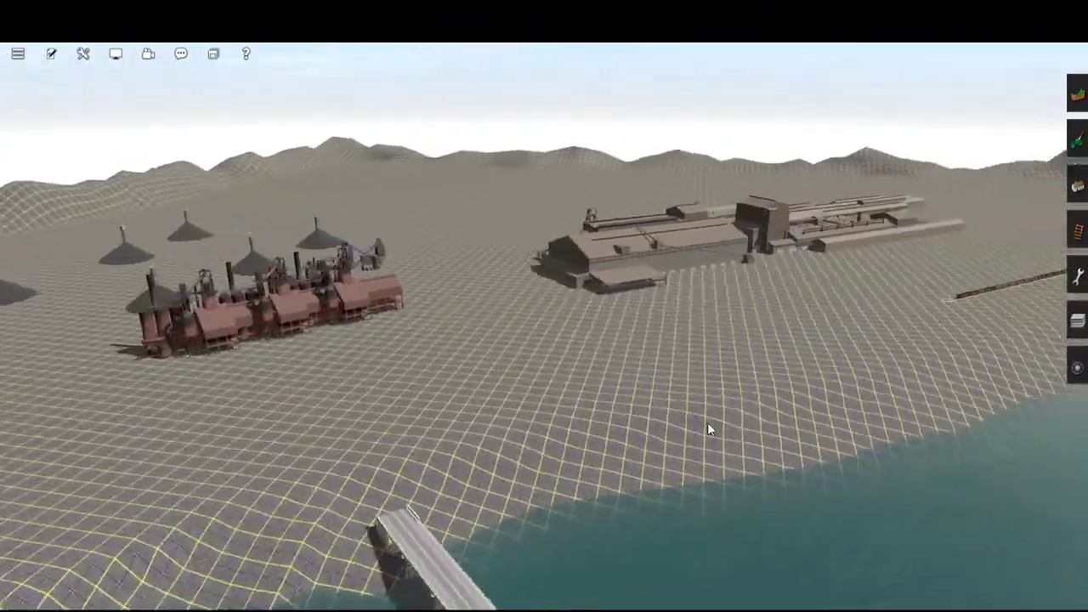
right_click(529, 447)
key(Right)
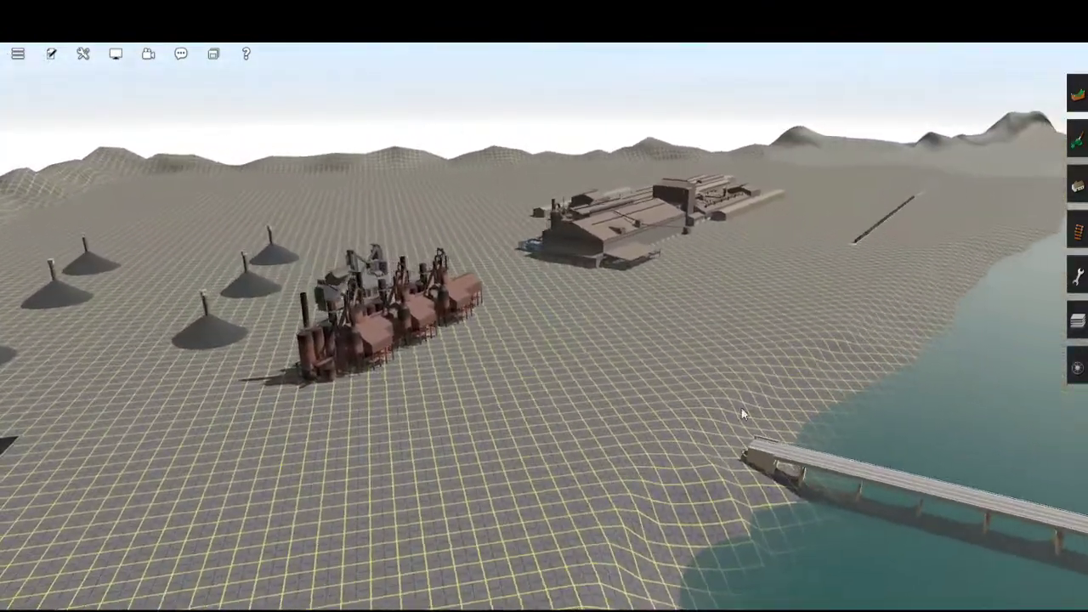
right_click(544, 444)
key(Left)
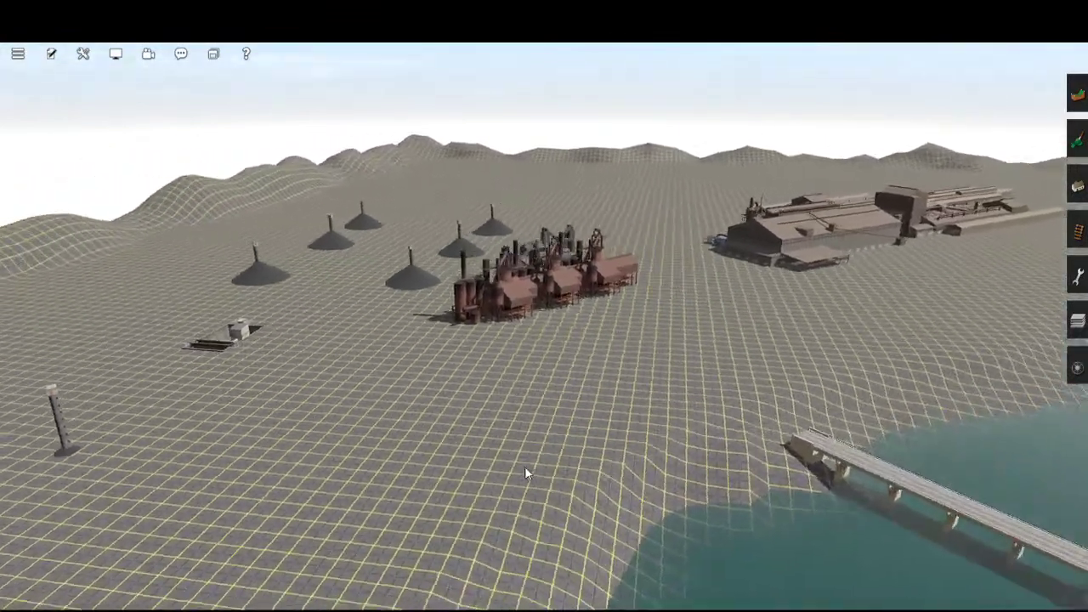
key(Left)
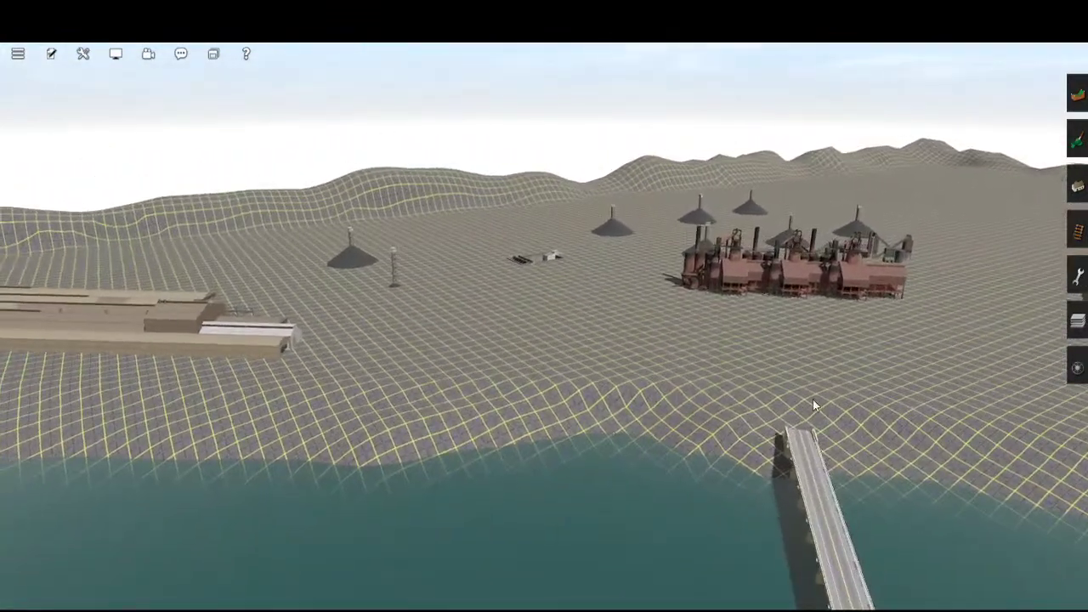
key(Up)
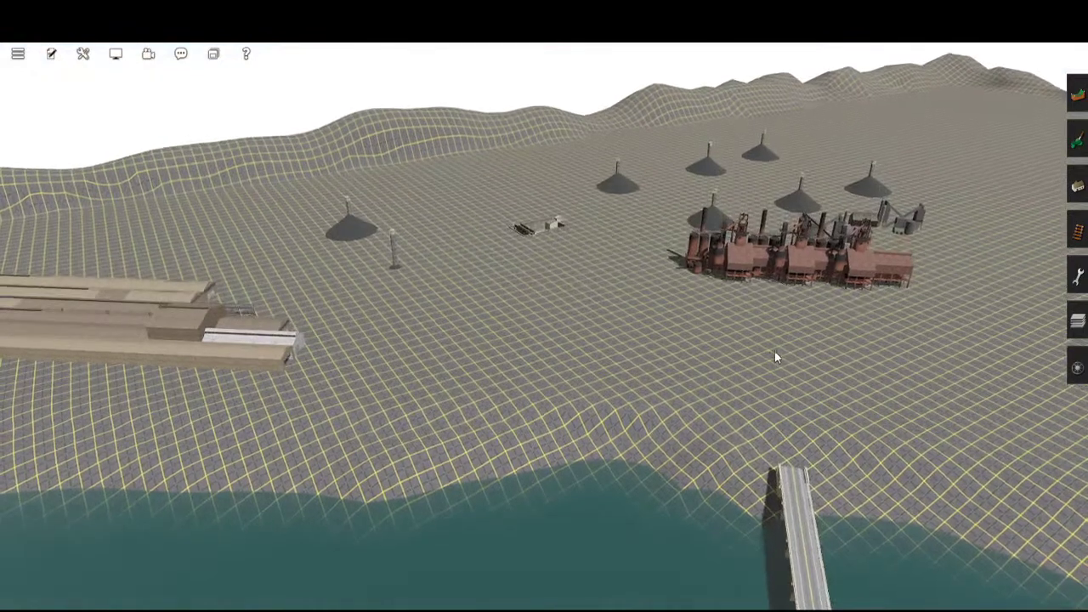
key(Right)
key(Right)
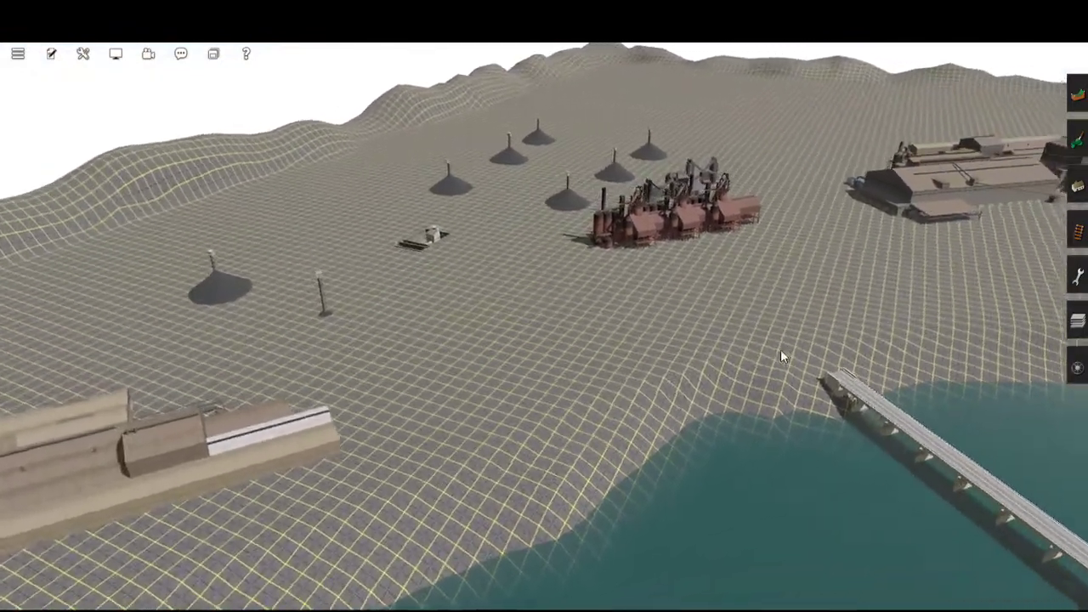
key(Down)
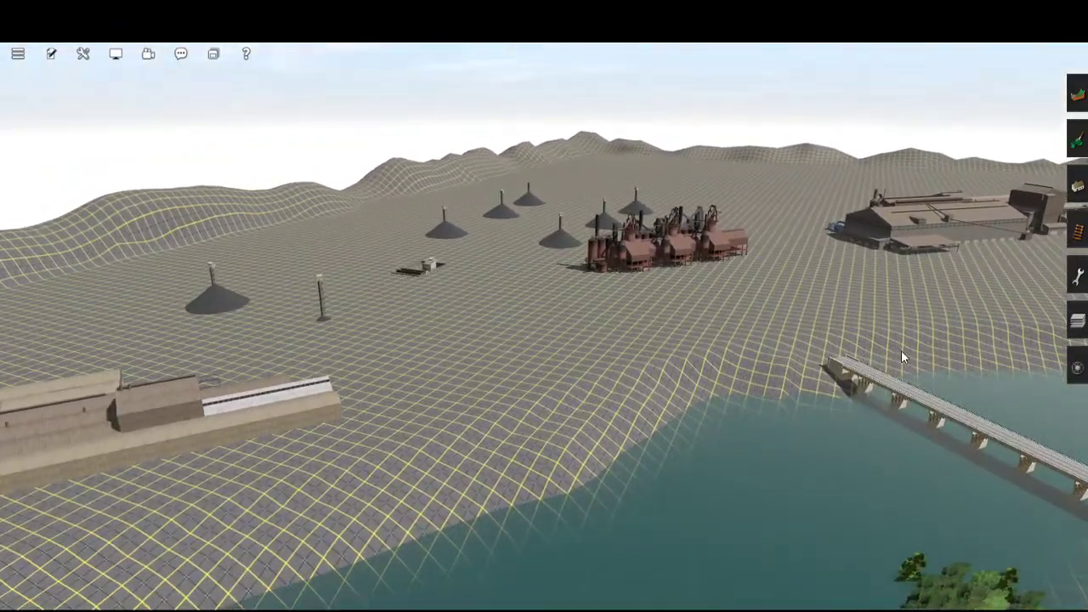
- Inspect the open ground linking the river bridge end with the blast furnaces and the main mill building
right_click(901, 353)
right_click(756, 342)
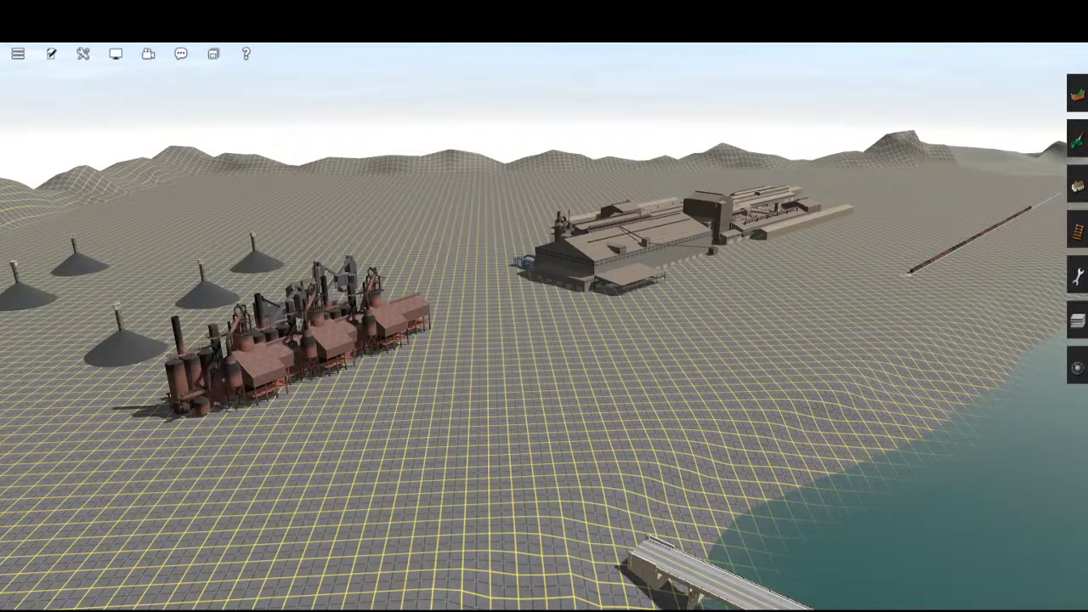
key(Left)
right_drag(599, 443, 477, 436)
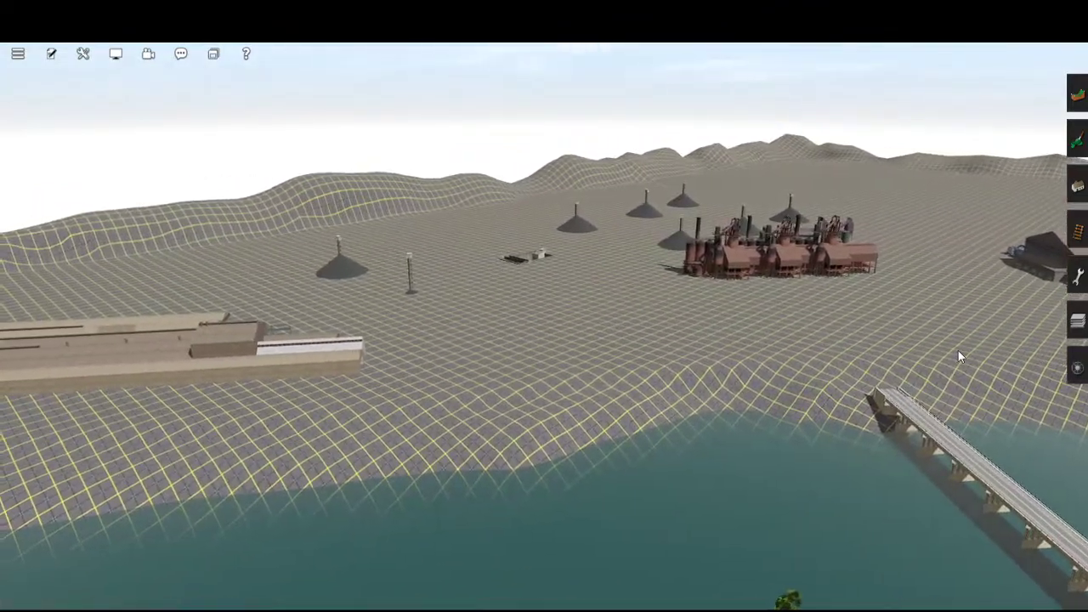
right_drag(958, 350, 722, 403)
right_drag(626, 490, 672, 373)
right_click(755, 328)
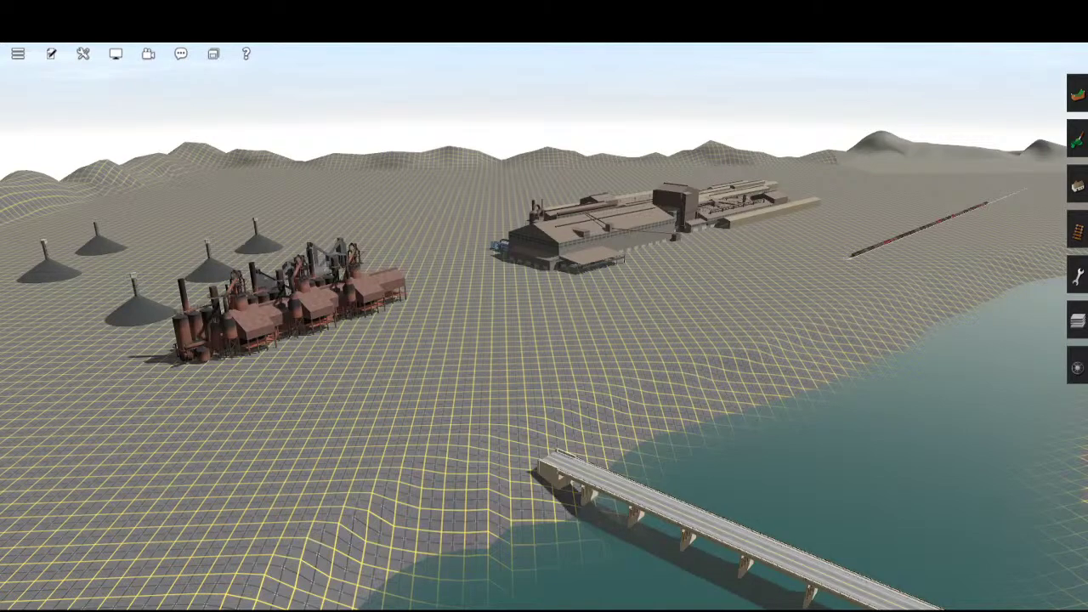
scroll(675, 450, down, 5)
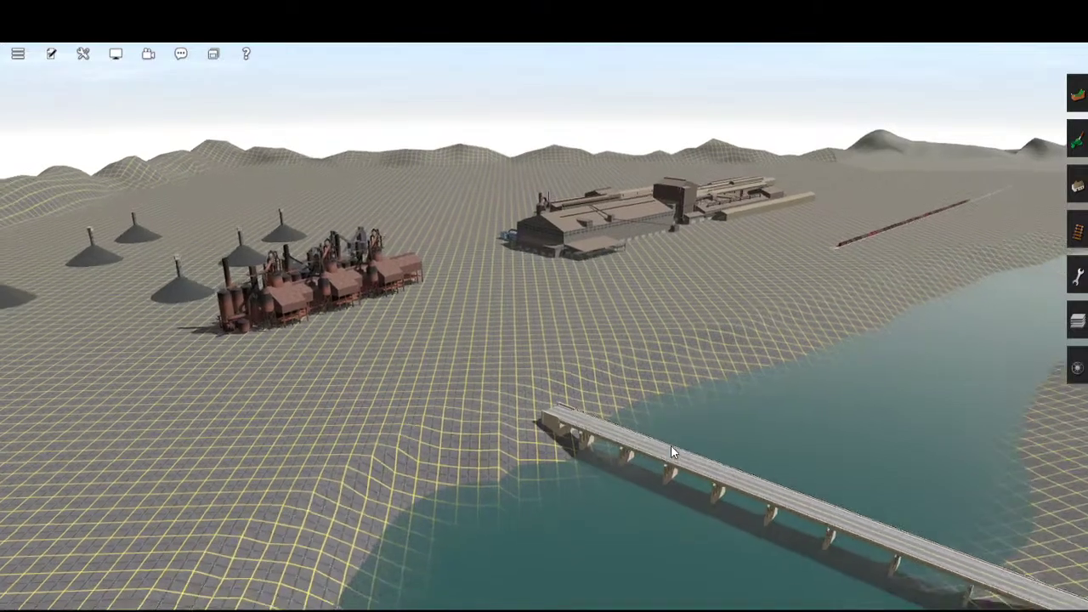
- Examine the steel mill layout from above, covering the parked train, the track end and the riverbank
key(Up)
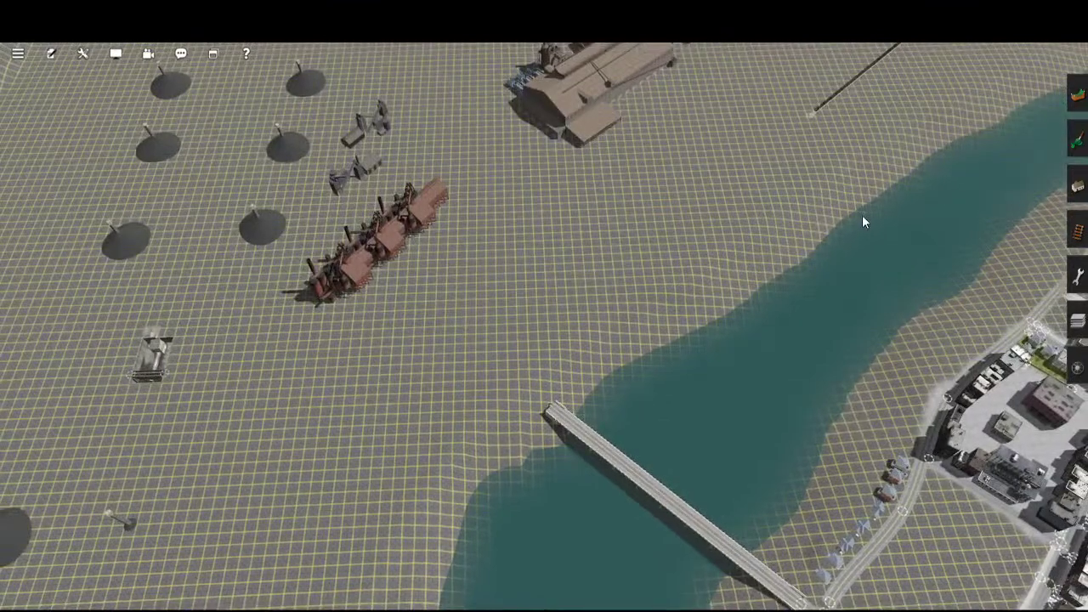
scroll(860, 223, up, 3)
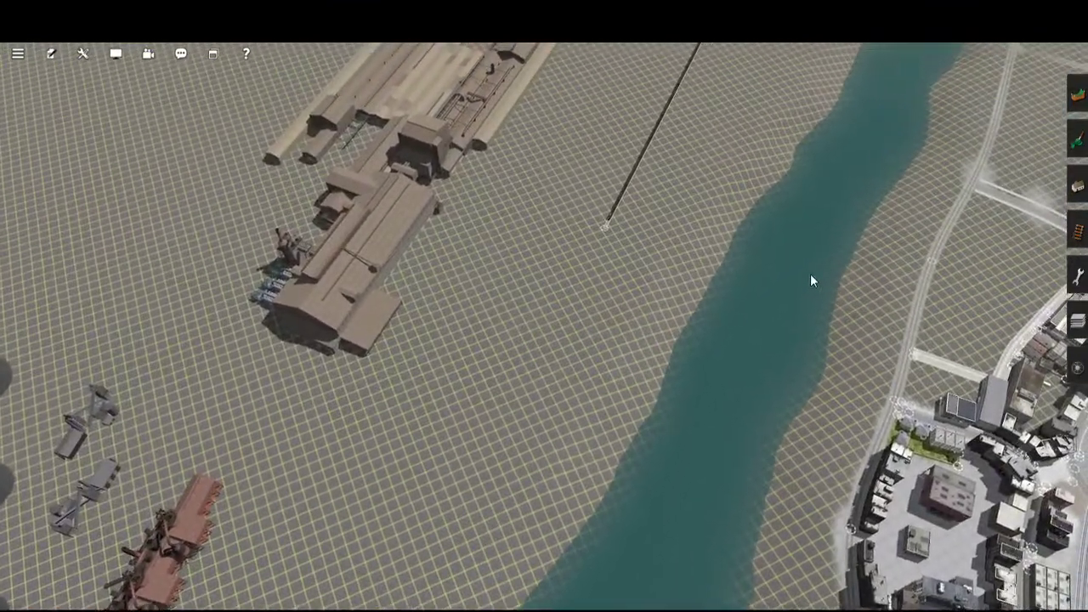
key(w)
key(w)
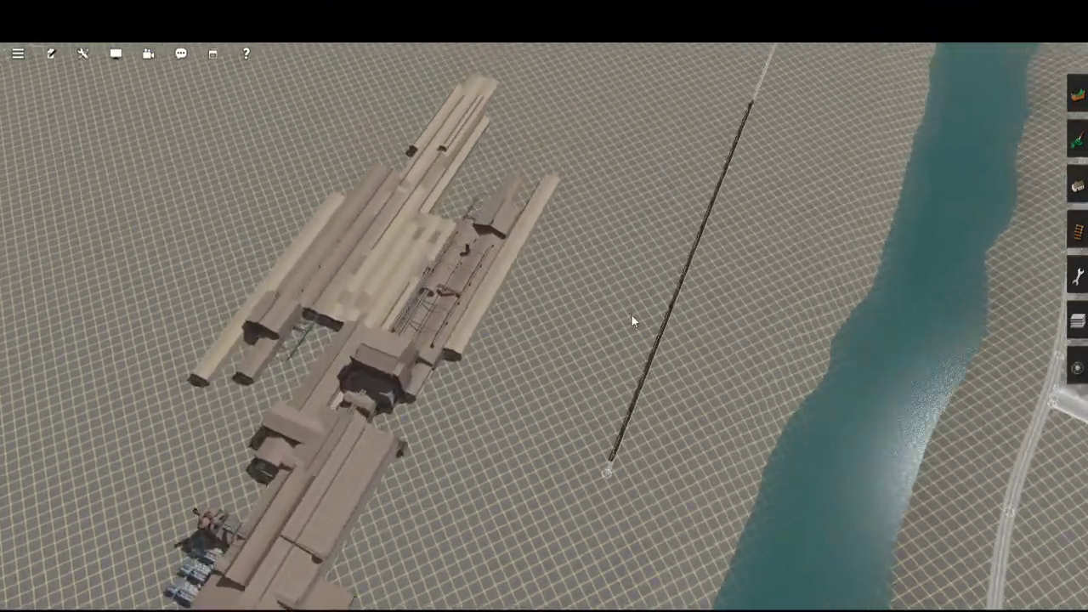
key(Left)
key(s)
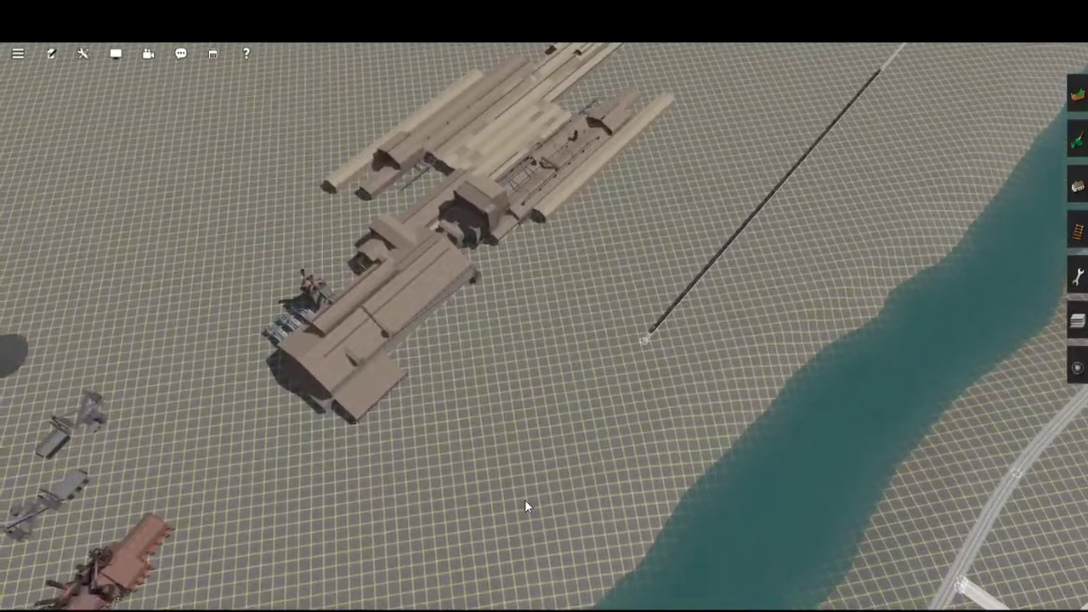
scroll(527, 506, up, 3)
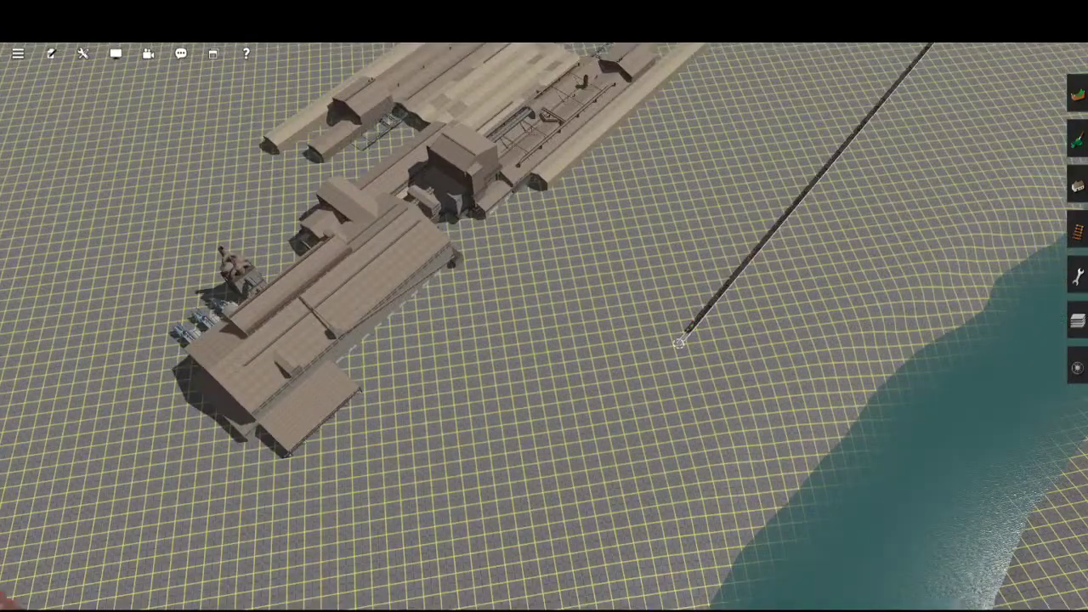
key(Left)
key(s)
key(Left)
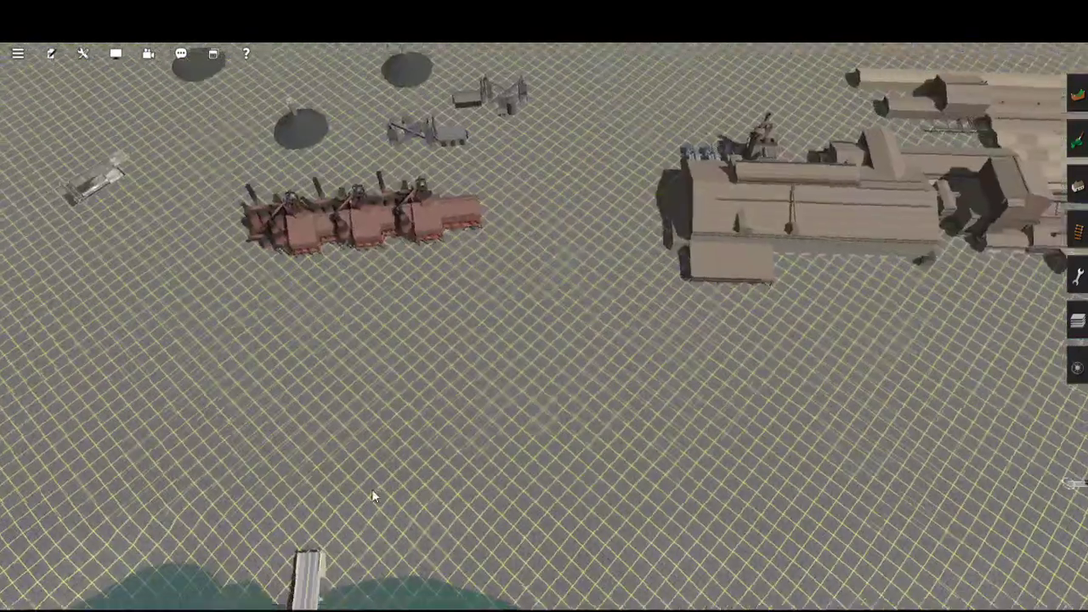
- Examine the site between the riverside mill building, the stockpiles, the blast furnaces and the bridge end
right_click(375, 403)
key(Left)
key(Right)
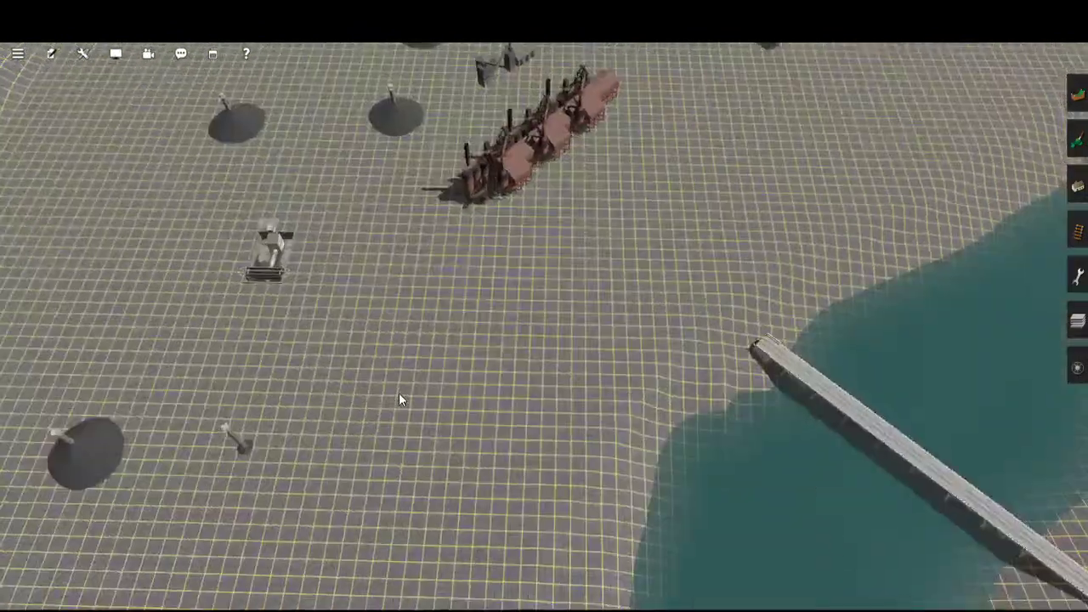
key(Down)
key(Down)
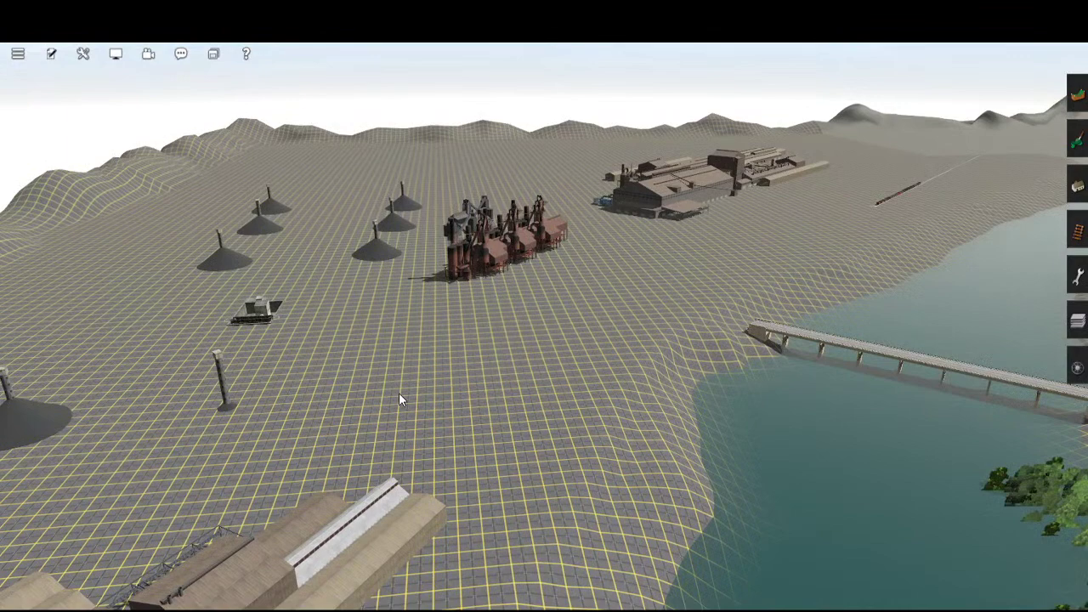
right_click(754, 352)
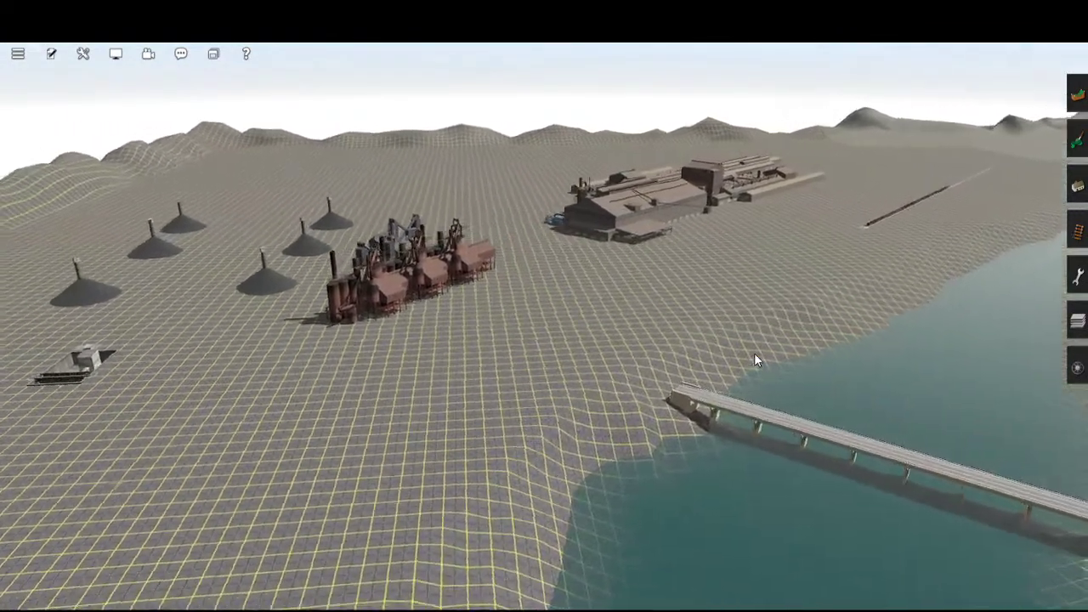
key(Up)
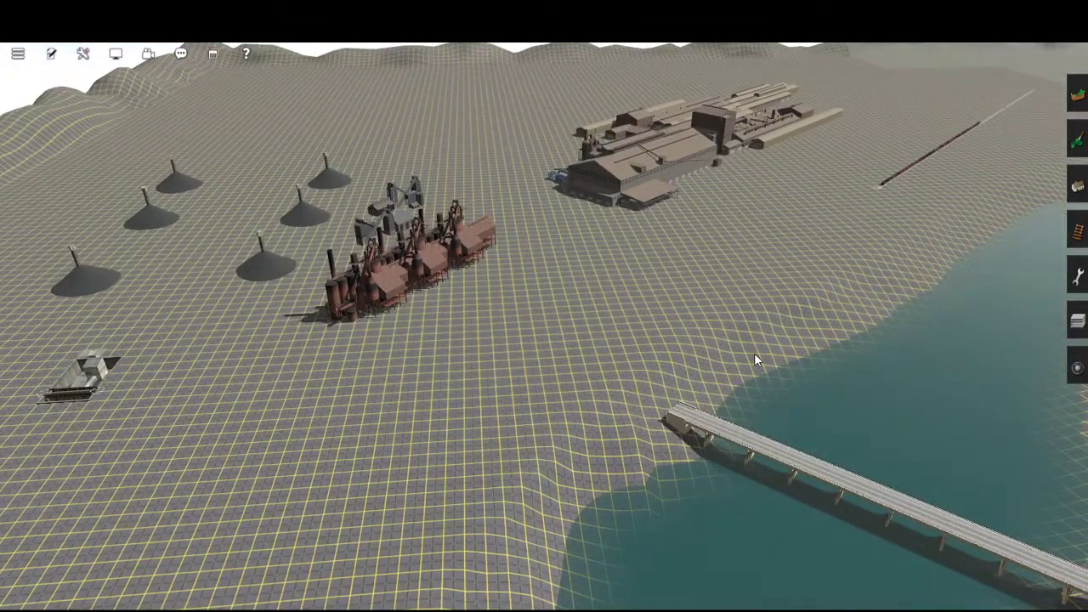
- Inspect the ground between the end of the track, the main mill building and the river
right_click(869, 288)
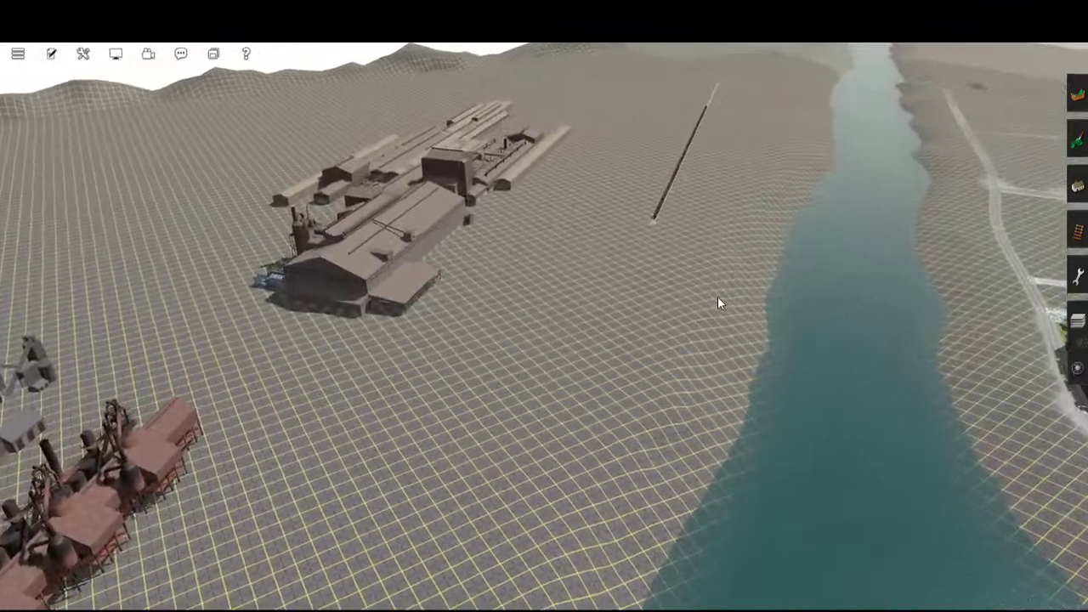
right_click(717, 296)
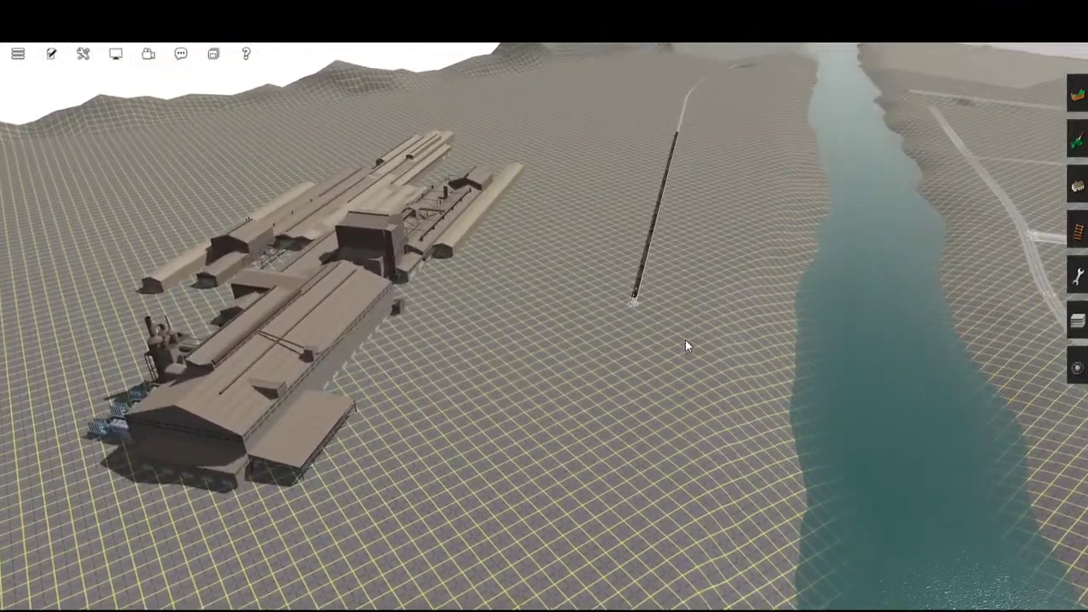
right_click(561, 469)
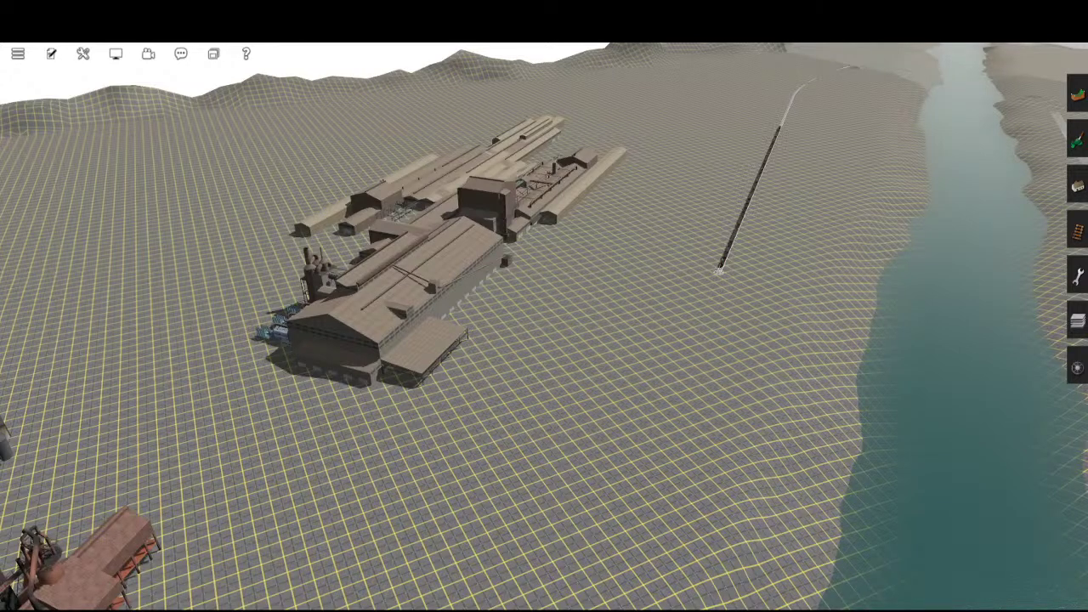
right_click(734, 443)
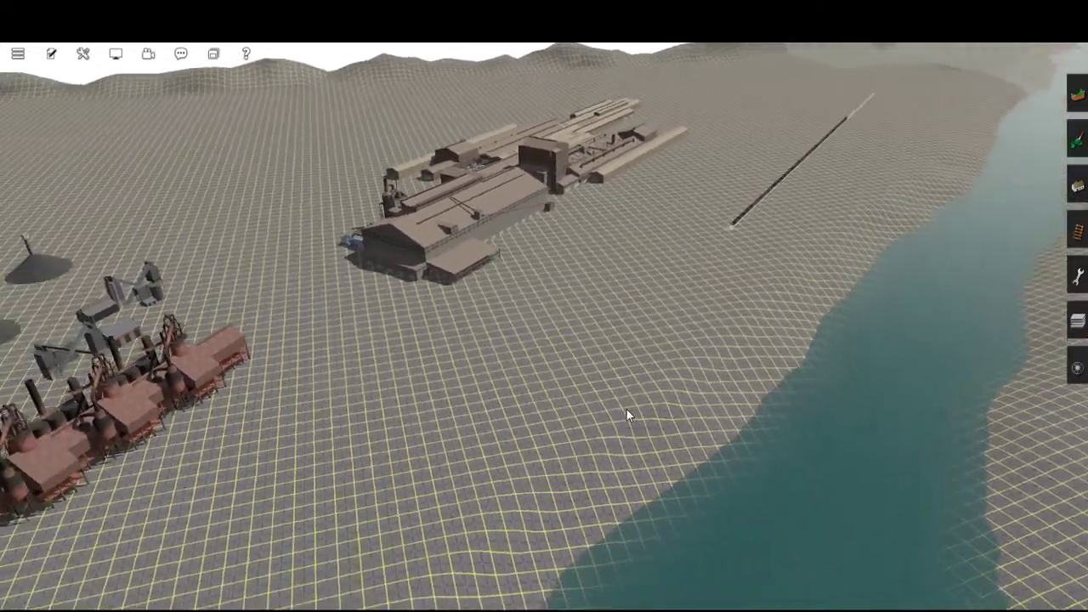
right_click(663, 335)
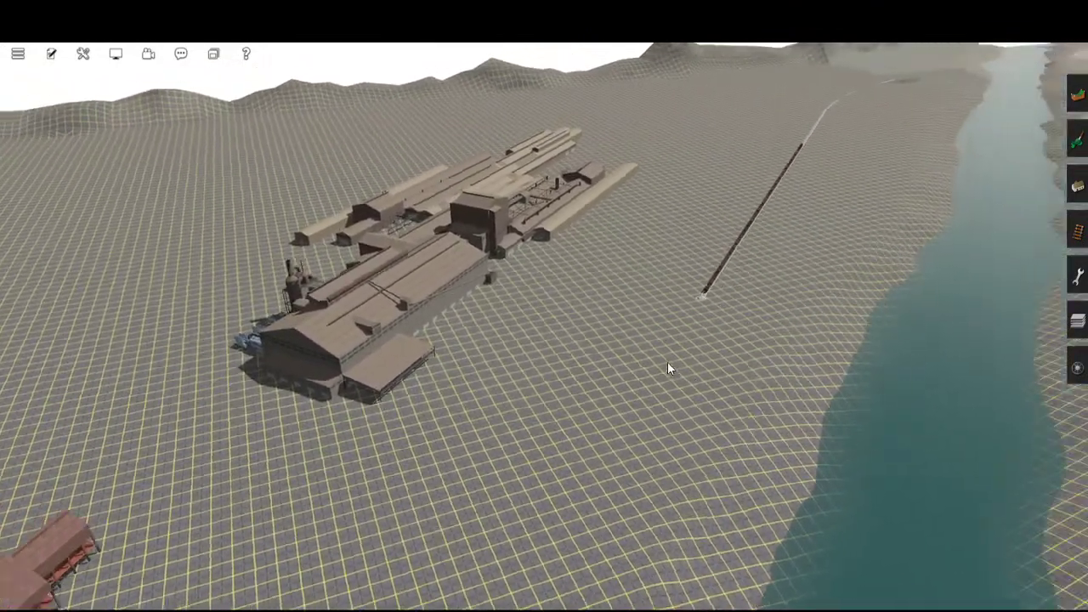
right_drag(667, 363, 606, 494)
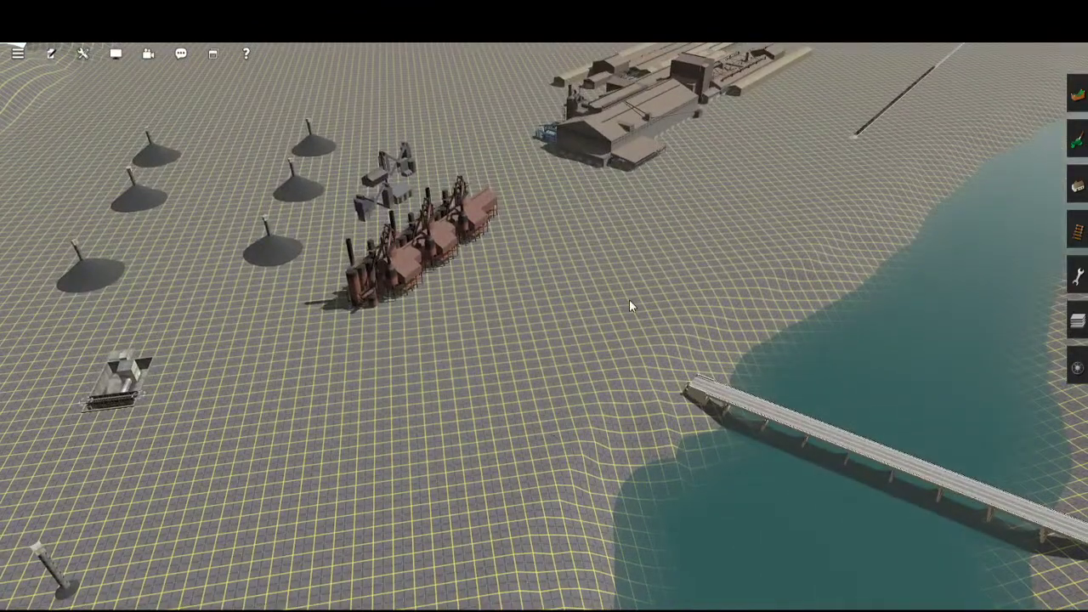
- Examine the stockpiles and conveyor structures beside the blast furnaces up close
key(w)
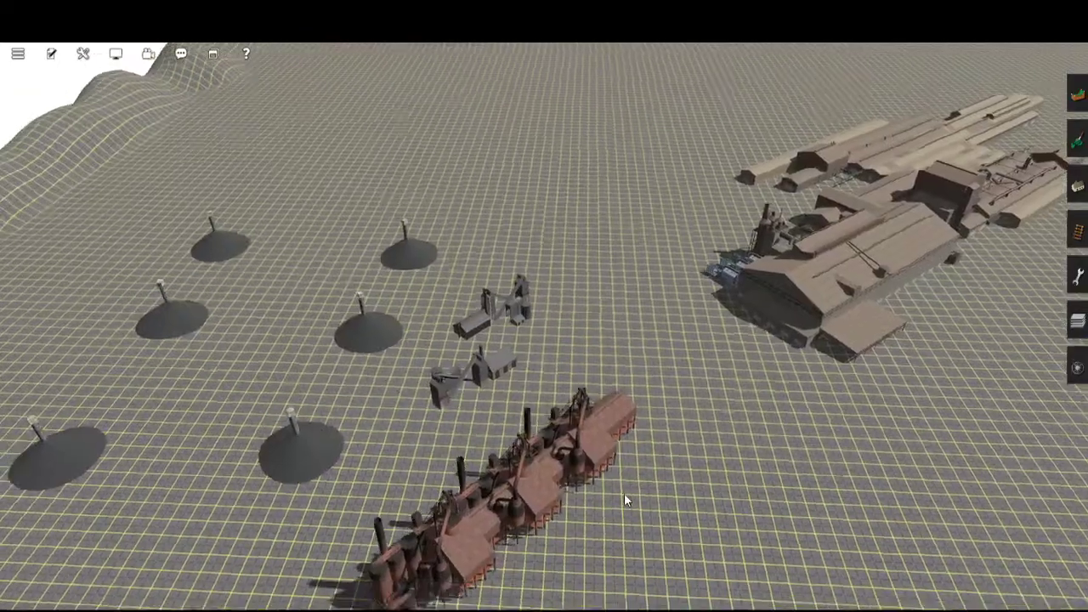
key(Left)
key(Up)
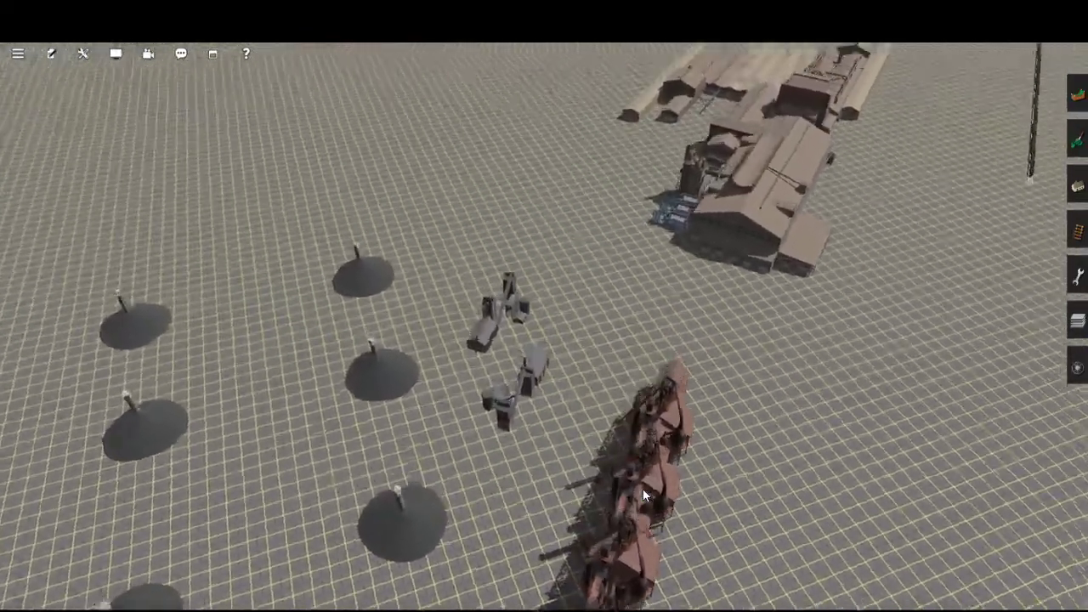
scroll(667, 500, up, 5)
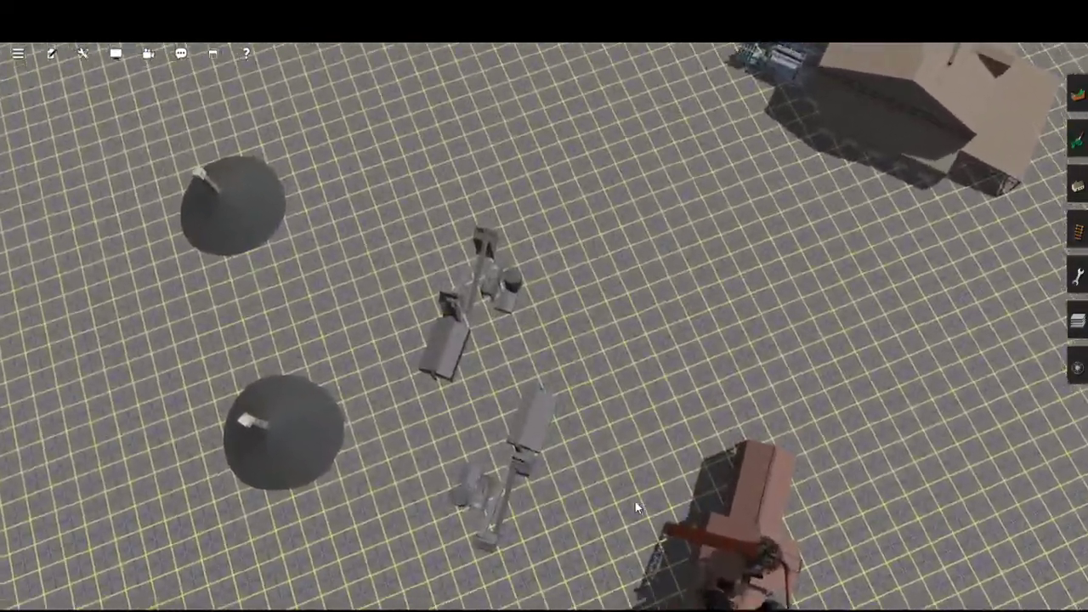
key(Down)
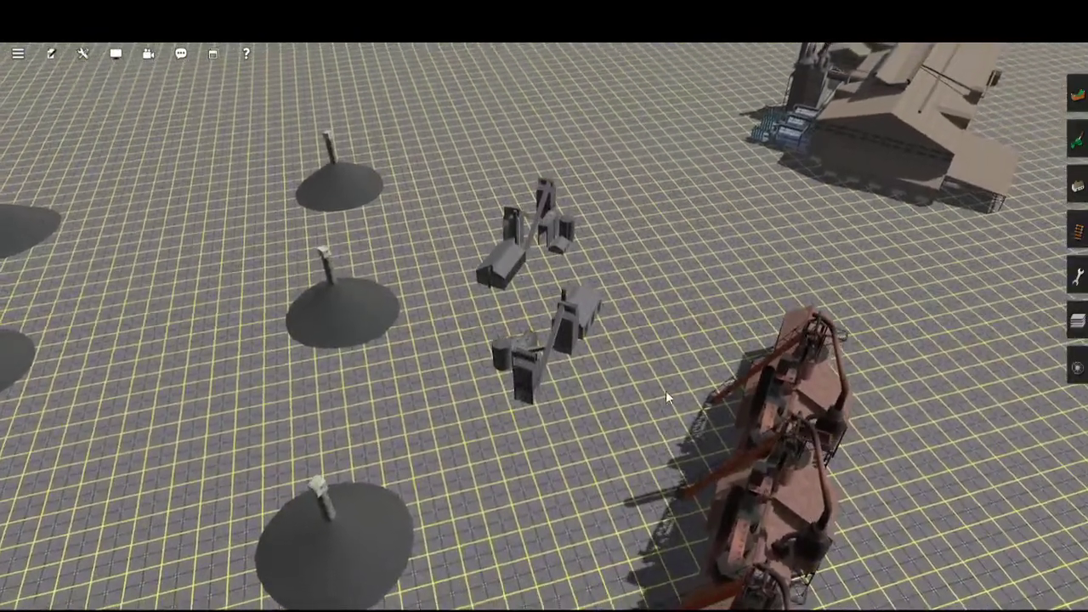
- Examine the site layout from the stockpiles and blast furnaces across to the river bridge and the end of the track
scroll(685, 407, down, 5)
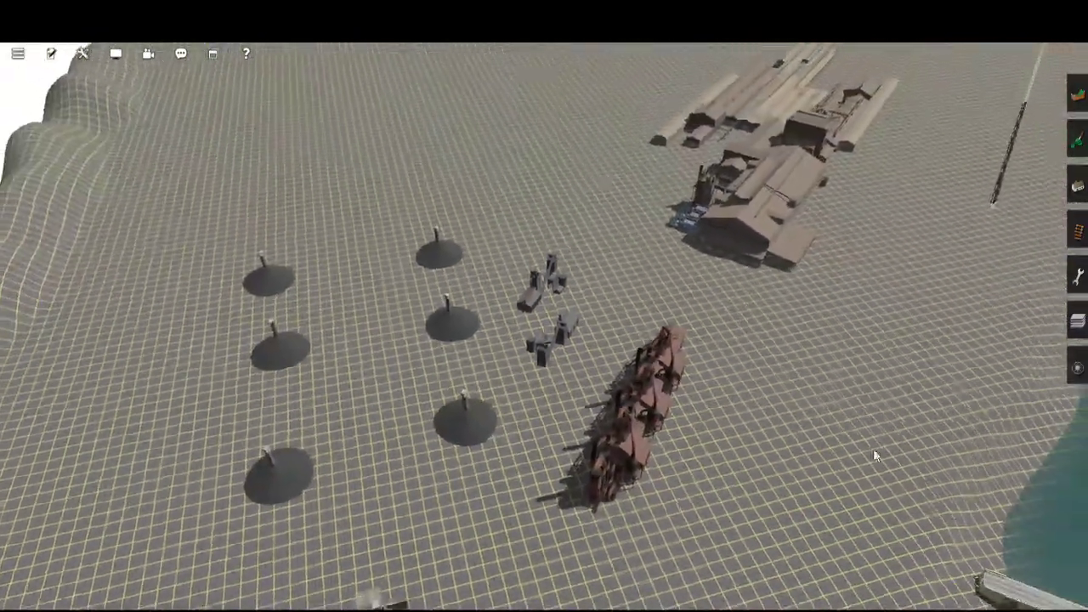
key(Right)
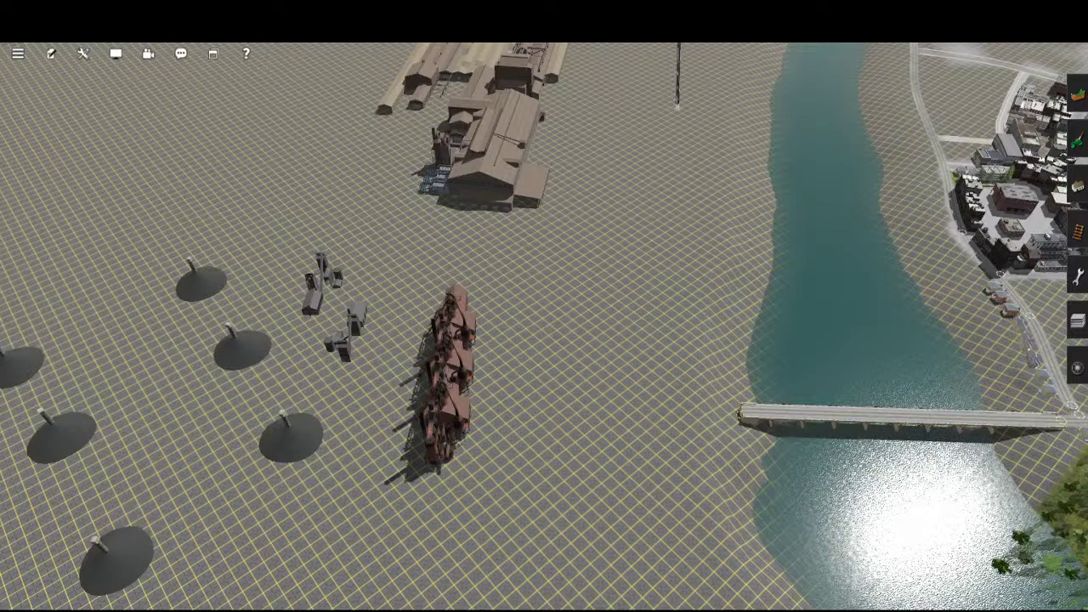
right_click(731, 346)
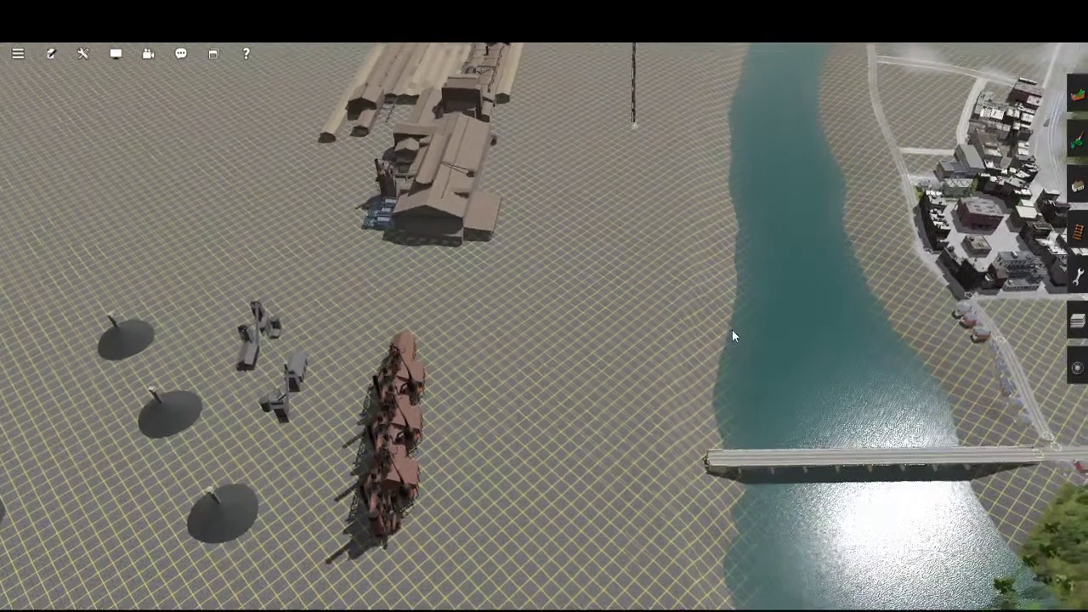
key(Left)
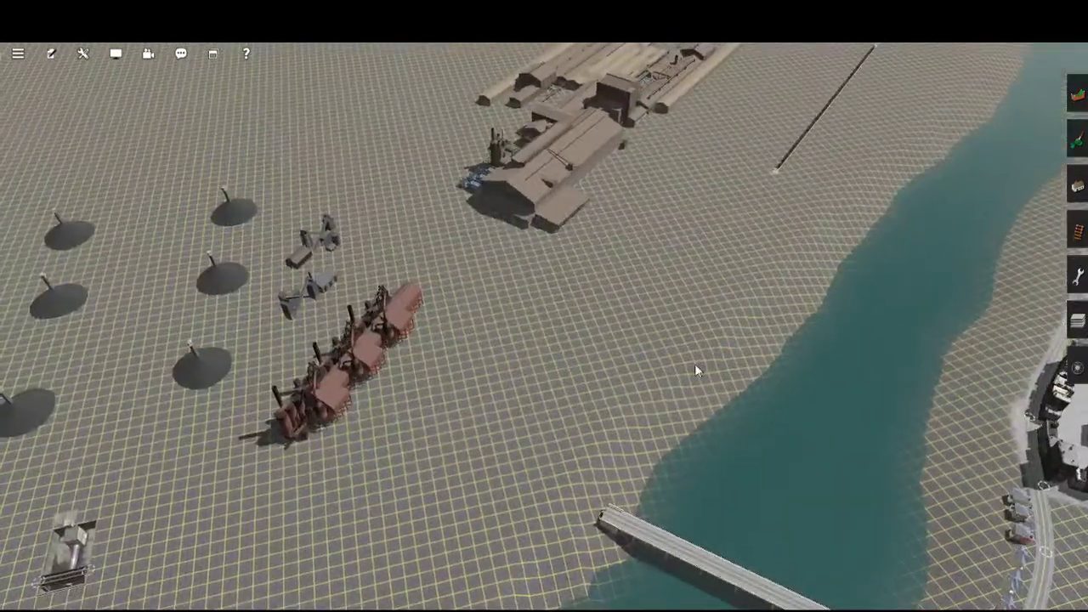
right_click(857, 168)
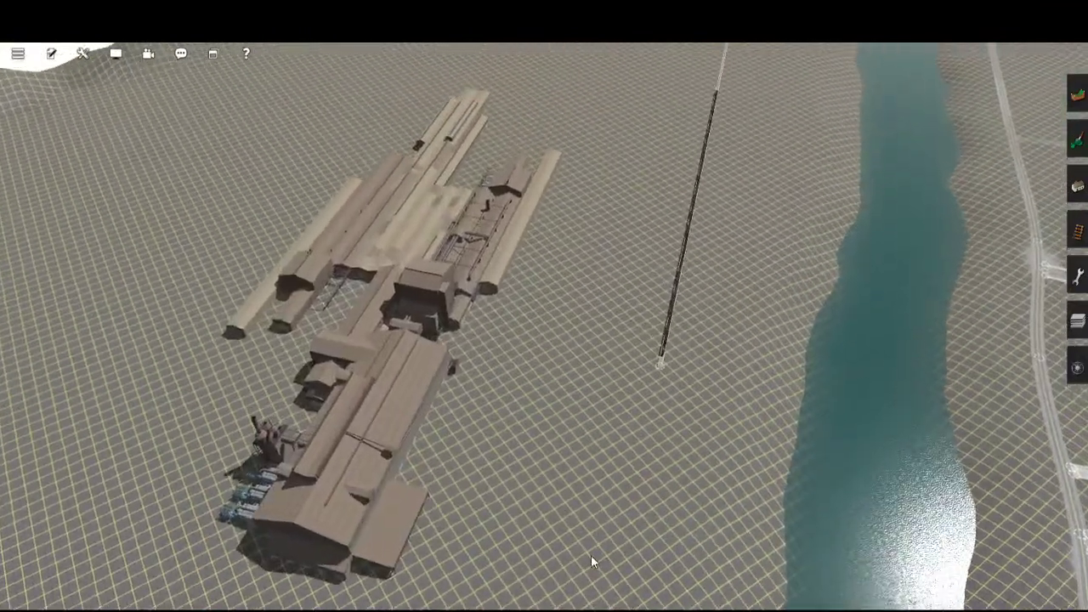
right_click(596, 554)
key(Left)
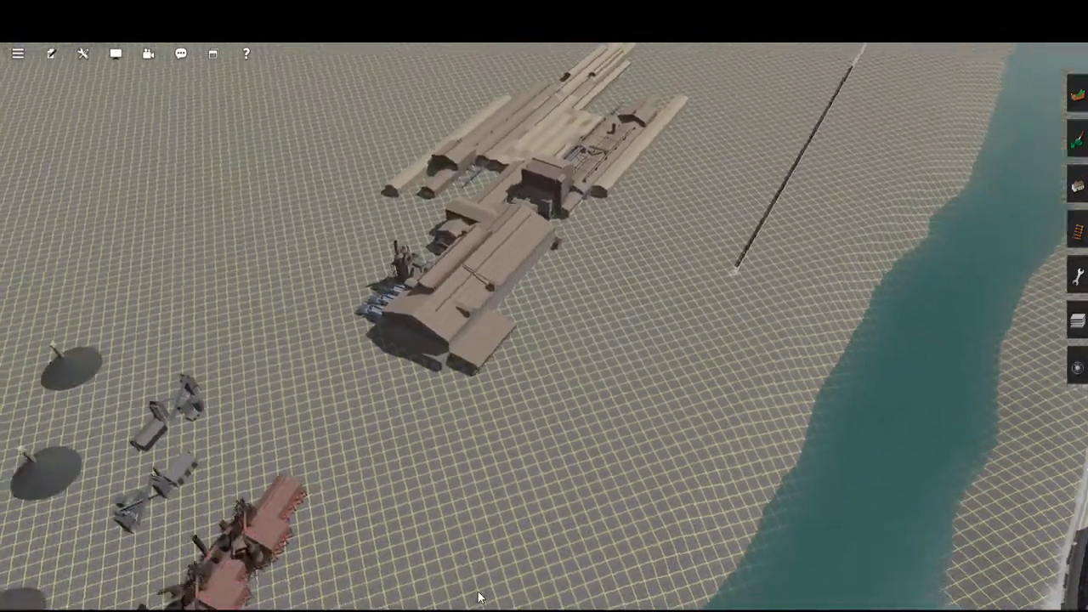
right_click(328, 566)
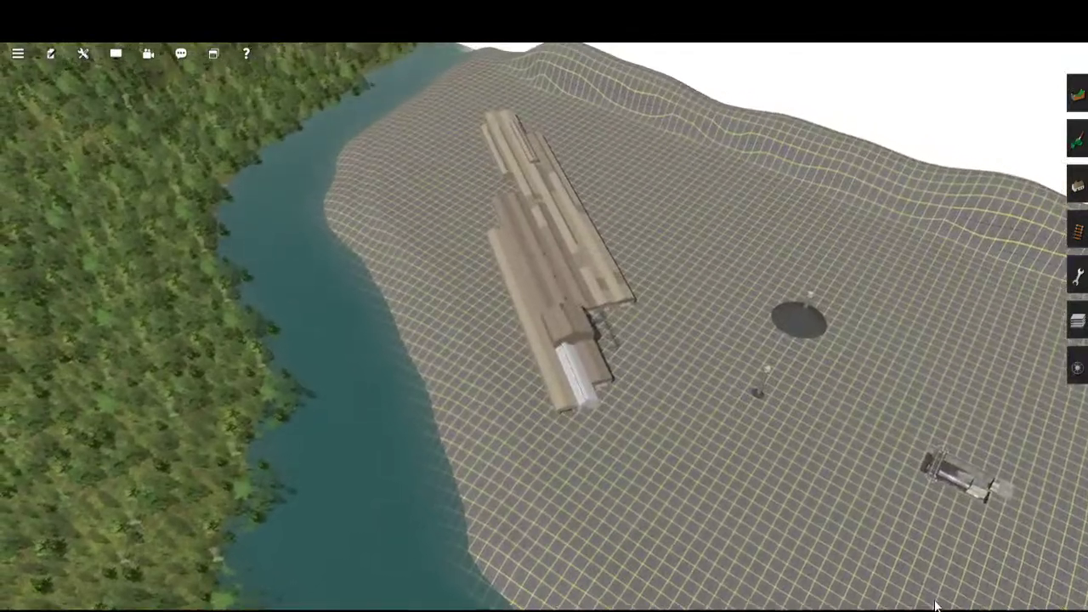
- Survey the ground from the riverside mill building past the blast furnaces to the main mill building and track end
key(Right)
right_click(954, 502)
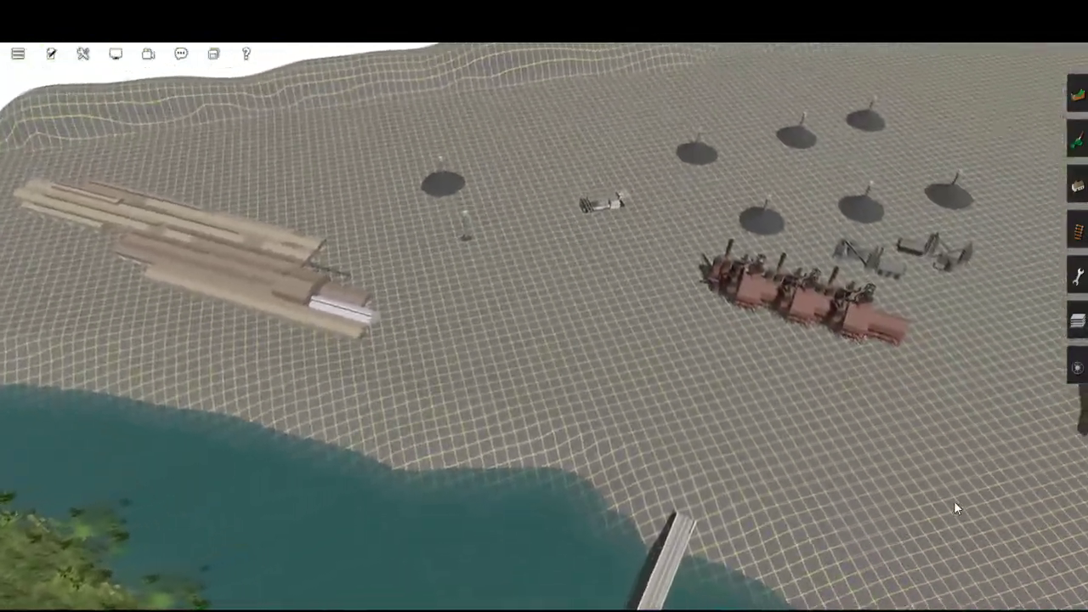
right_click(1033, 419)
key(Right)
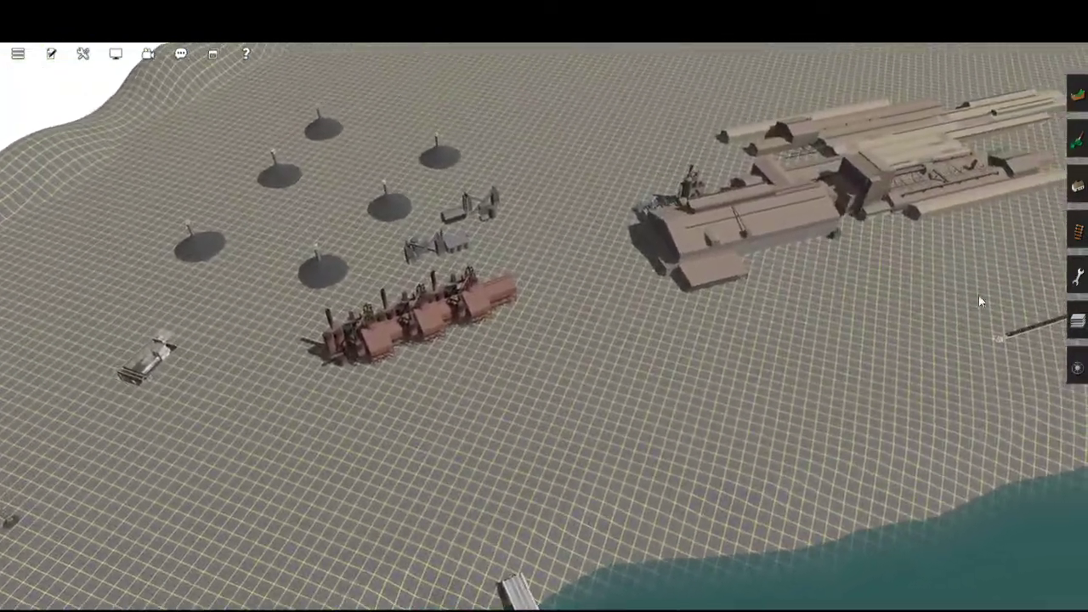
right_click(979, 297)
key(Right)
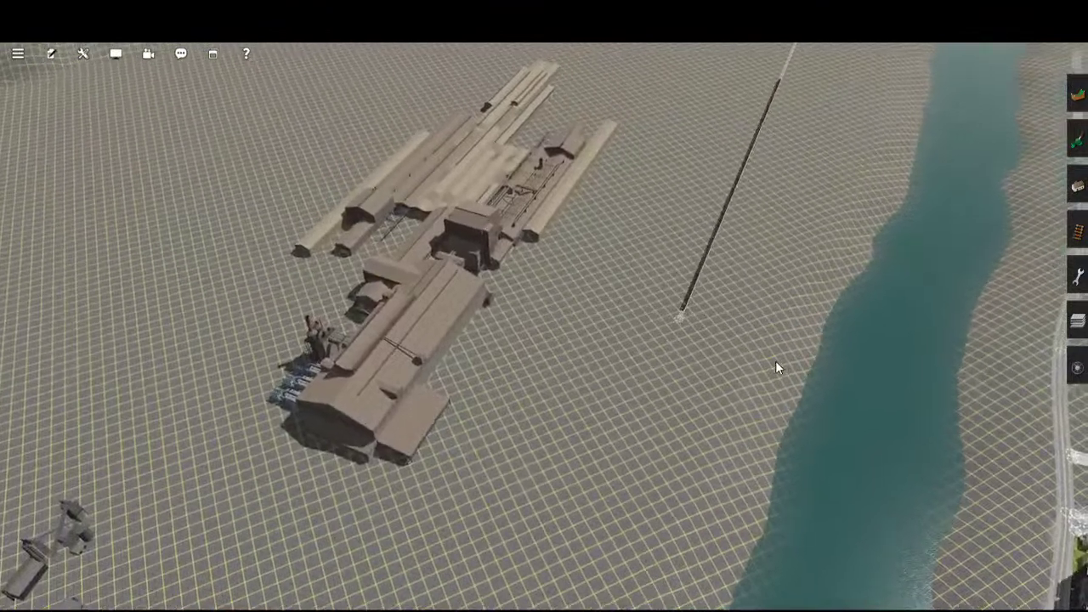
key(Left)
key(Right)
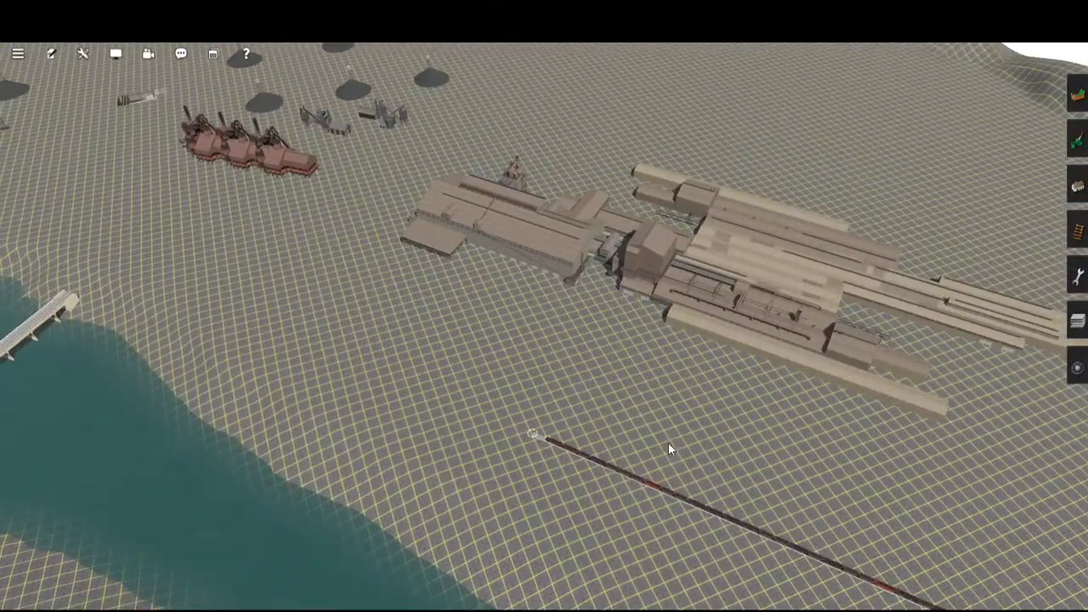
- Examine the main mill building's long side and the open ground between it and the track end
right_click(773, 342)
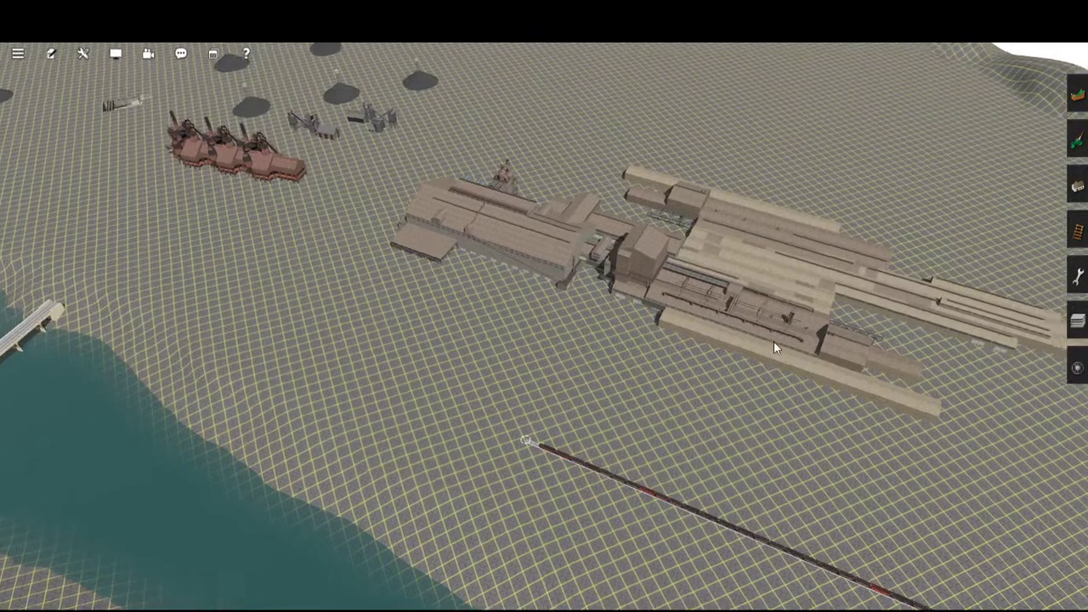
key(Right)
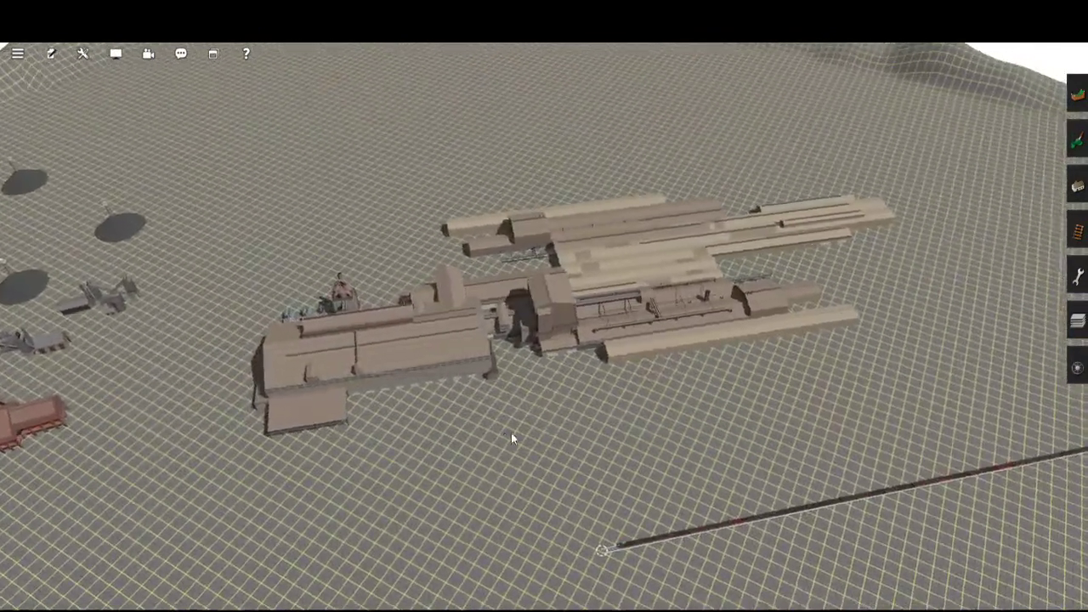
right_click(518, 429)
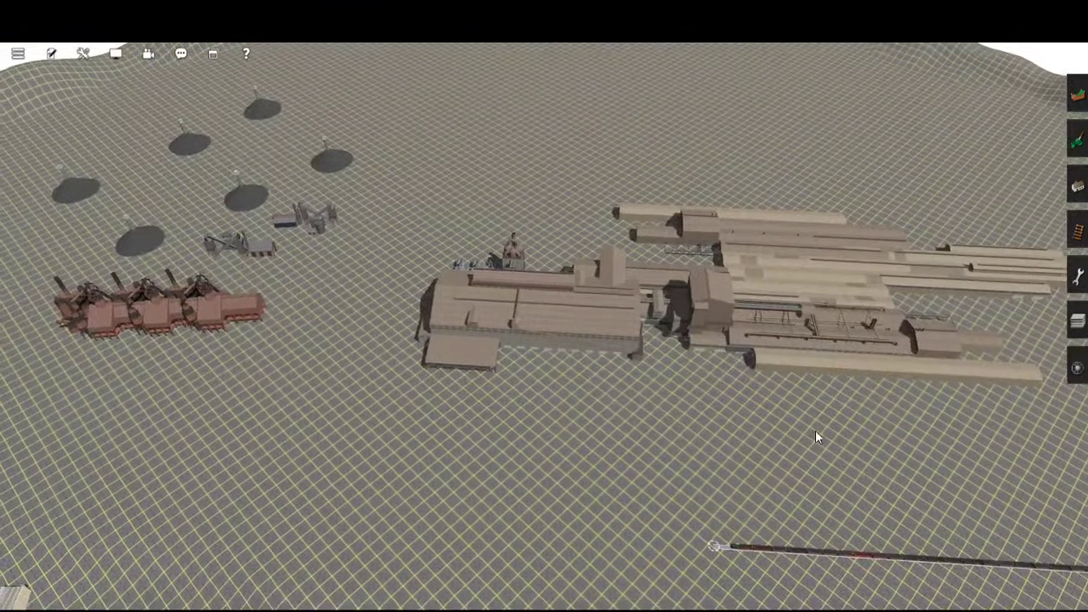
scroll(829, 440, up, 3)
right_click(538, 482)
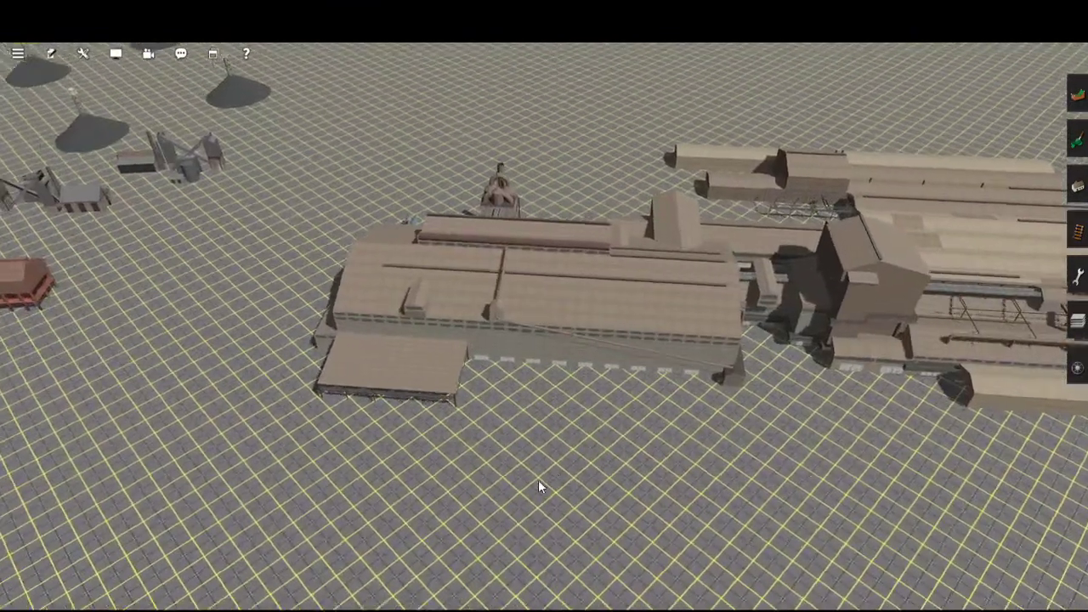
scroll(719, 403, down, 2)
scroll(720, 409, down, 3)
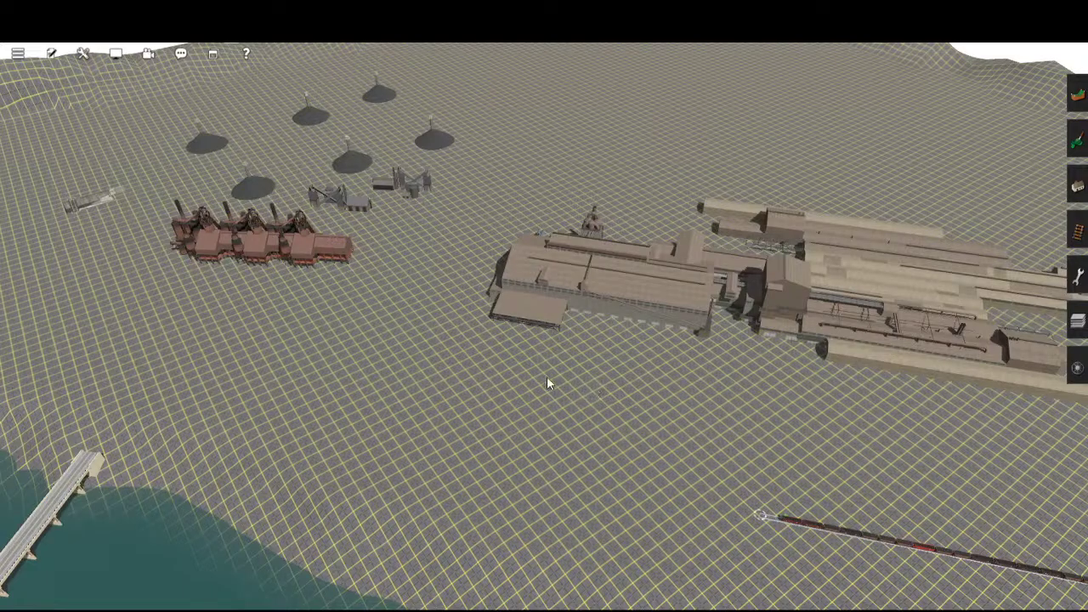
- Examine the approach from the river bridge to the near end of the riverside mill building
key(a)
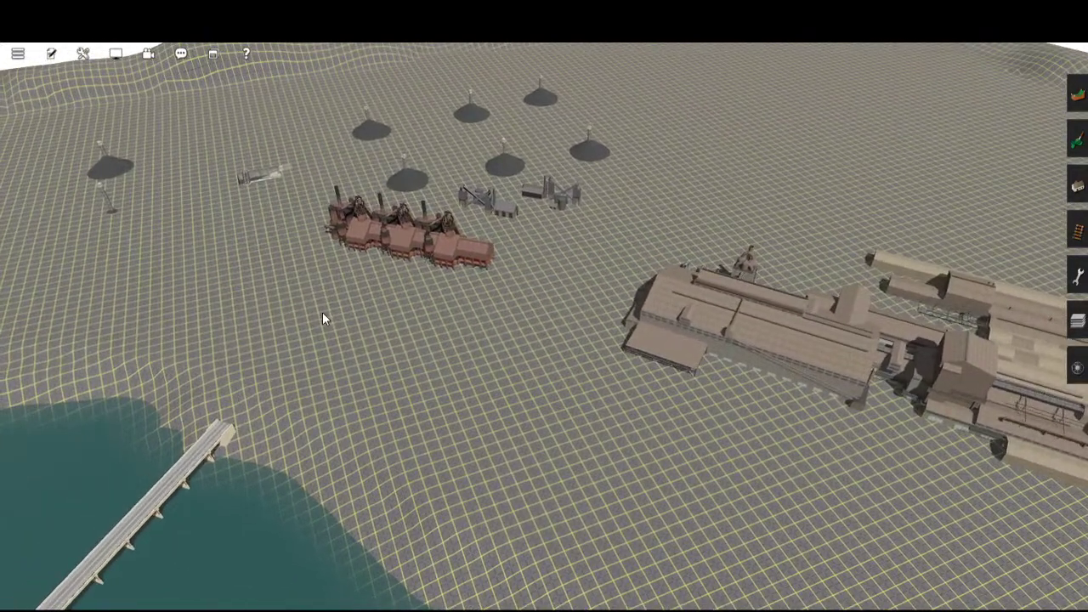
key(Left)
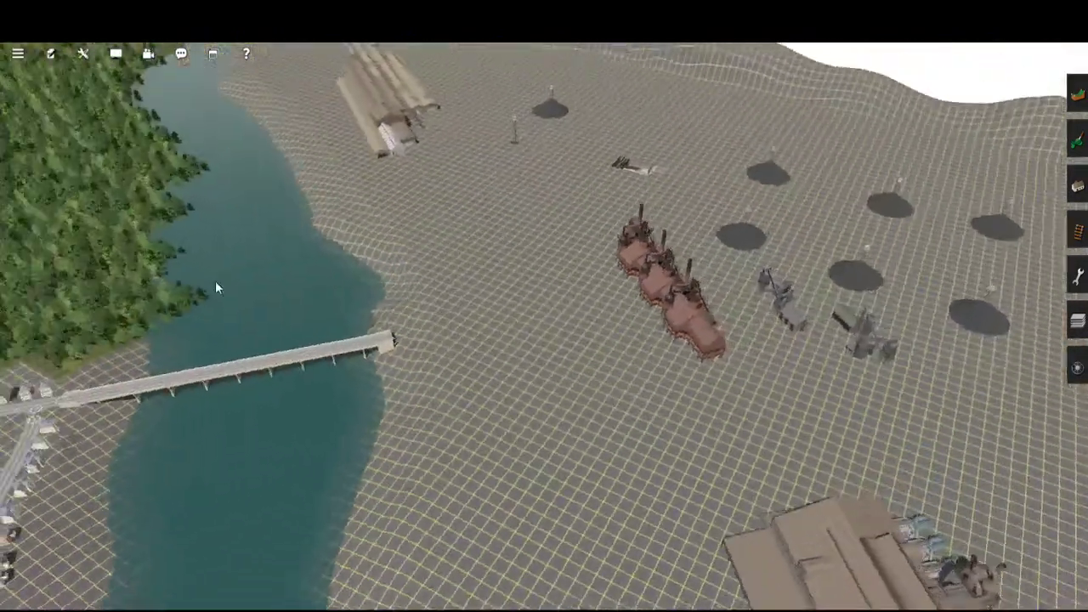
scroll(638, 405, up, 5)
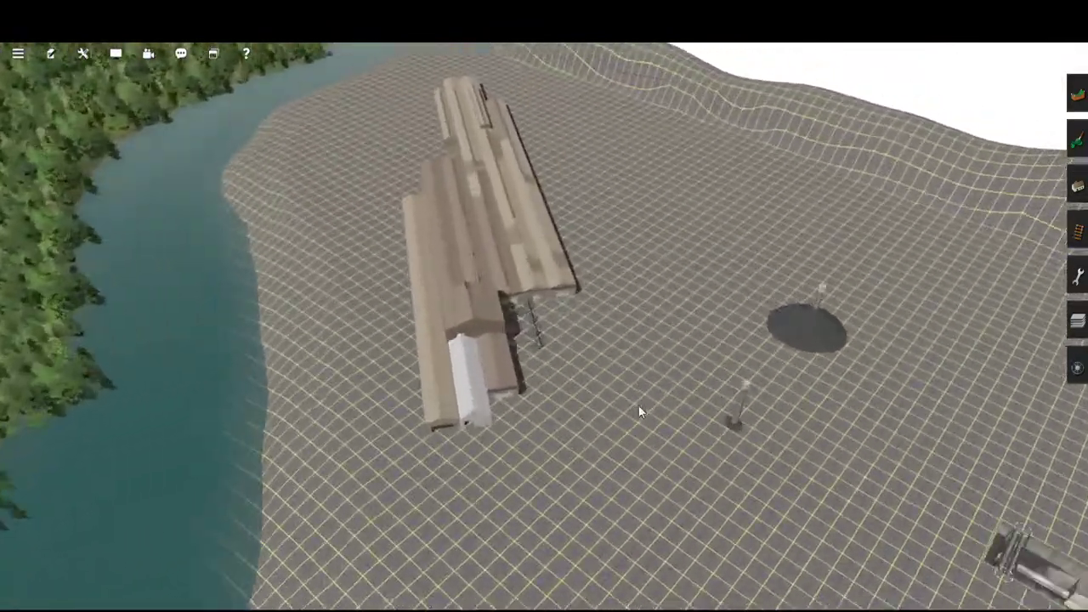
key(a)
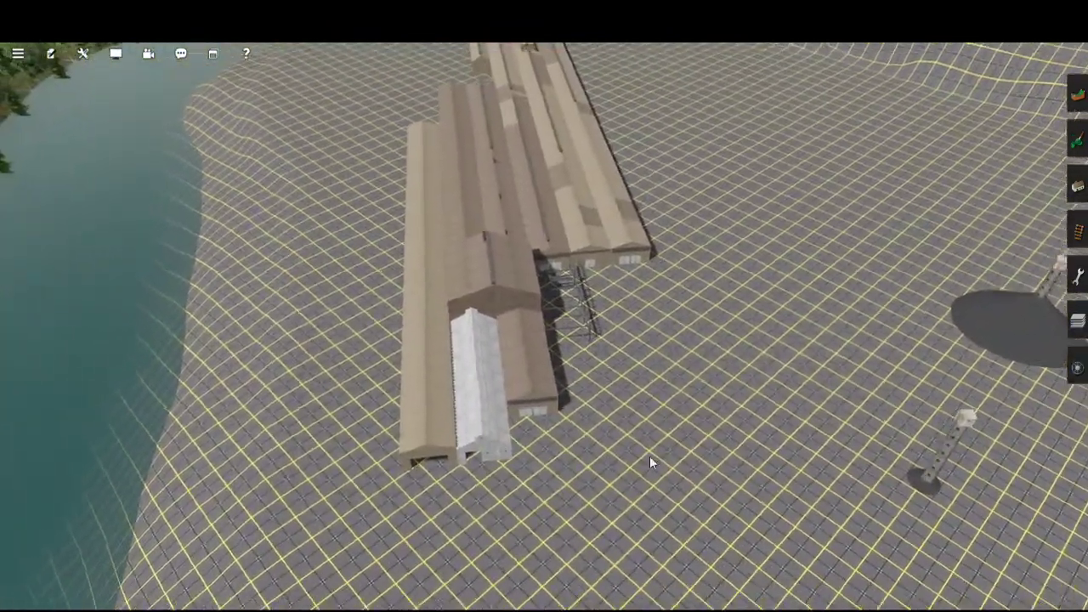
scroll(646, 462, up, 2)
key(a)
key(s)
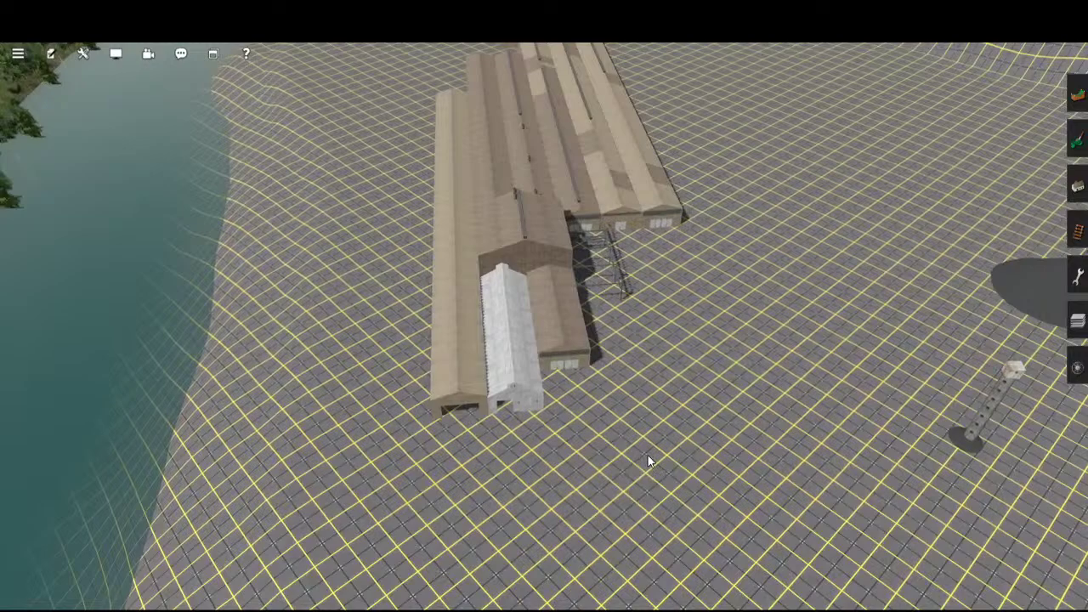
key(d)
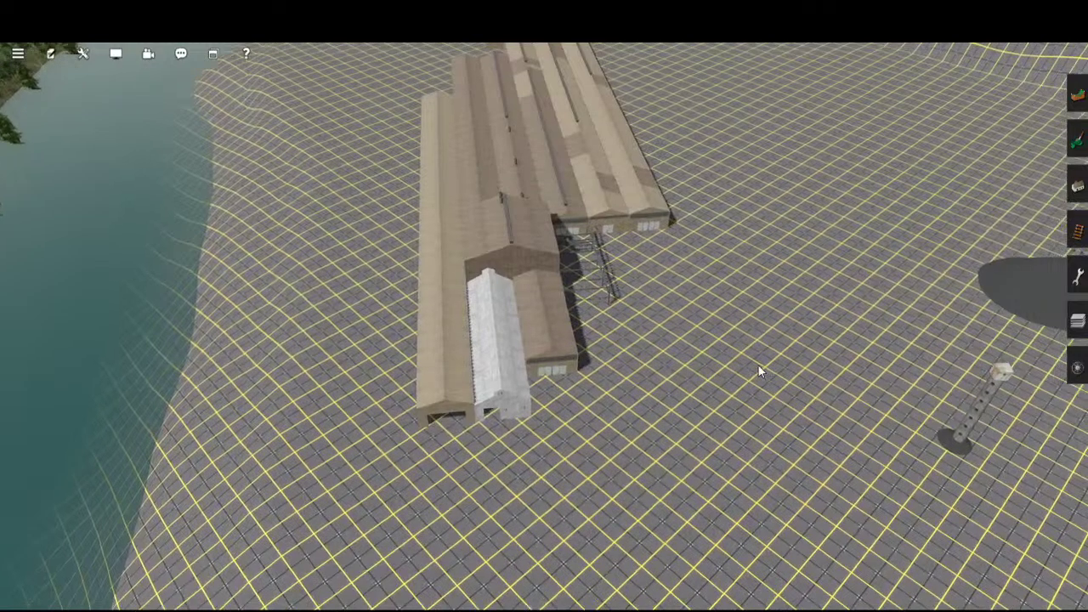
- Inspect the riverside mill building and the open ground in front of it from above and from a low angle
key(w)
key(s)
key(a)
key(s)
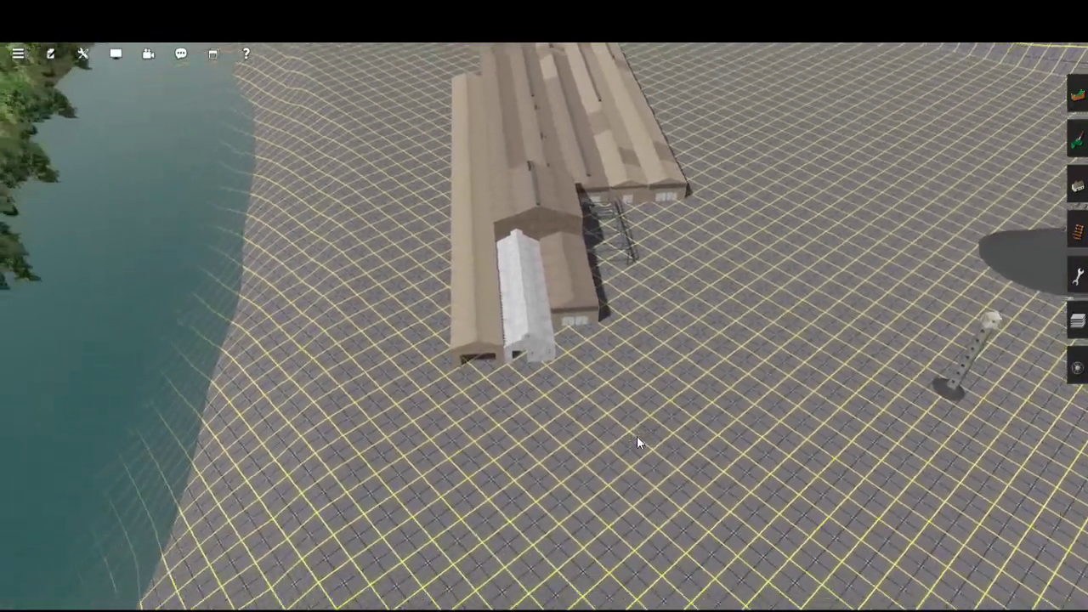
scroll(711, 409, up, 3)
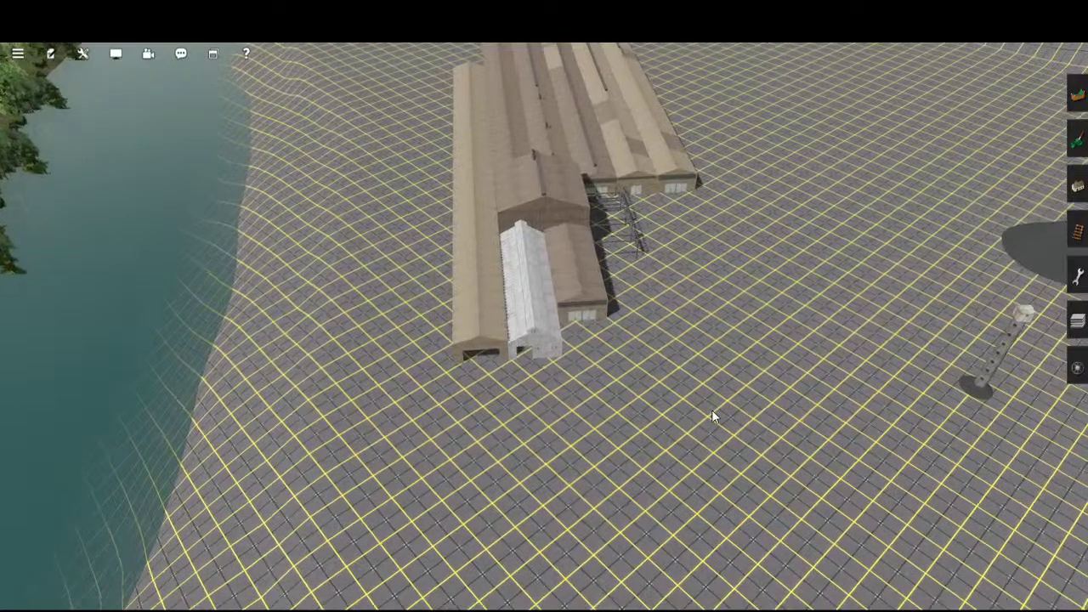
scroll(711, 410, down, 5)
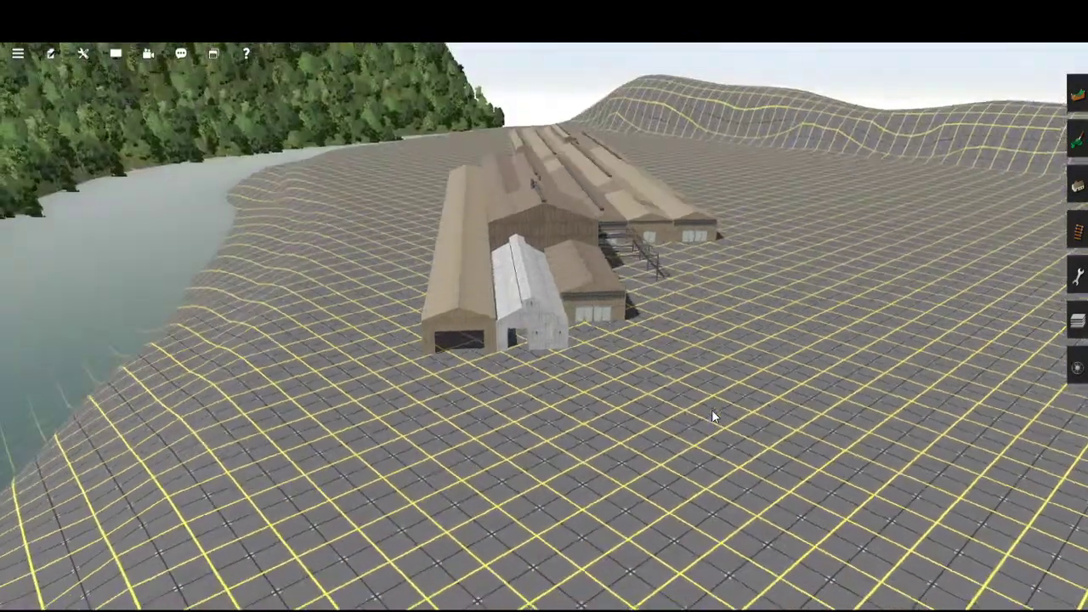
key(Up)
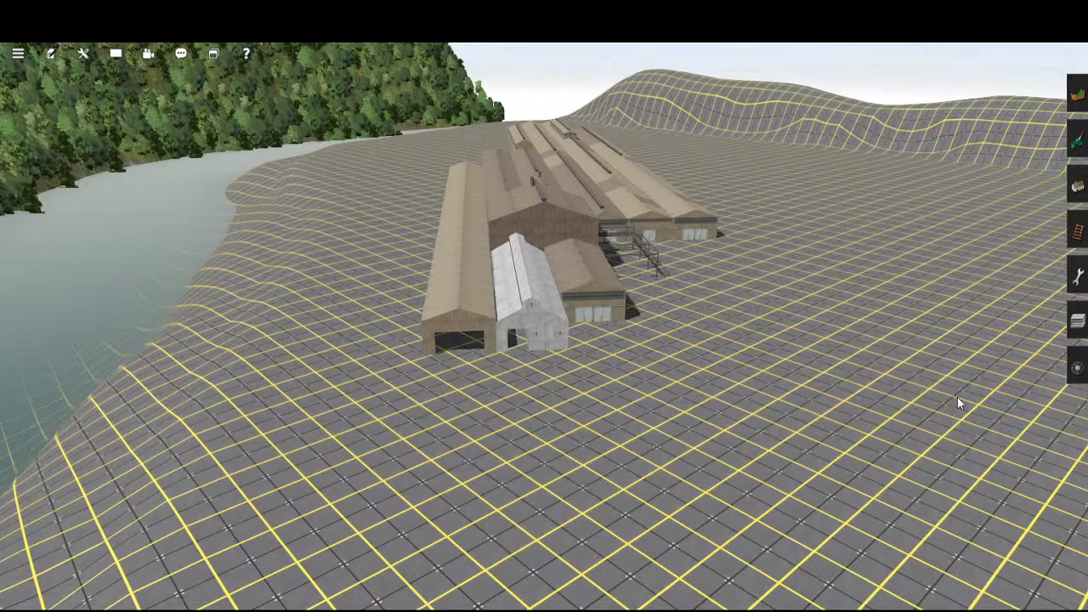
key(Up)
scroll(753, 379, down, 3)
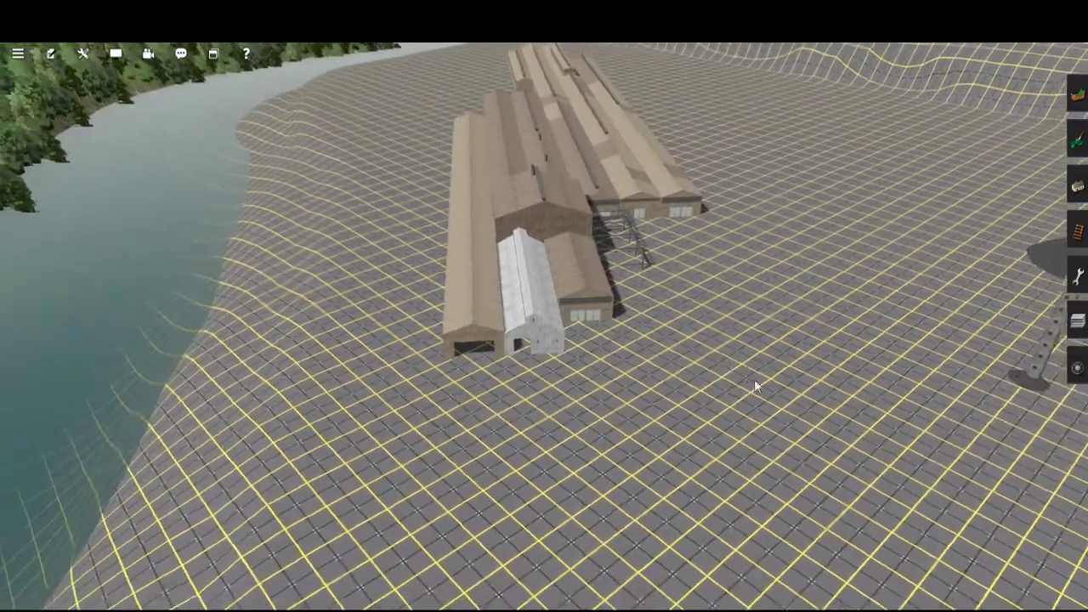
- Examine the space between the riverside mill building, the riverbank and the nearby stockpile tower
right_click(686, 454)
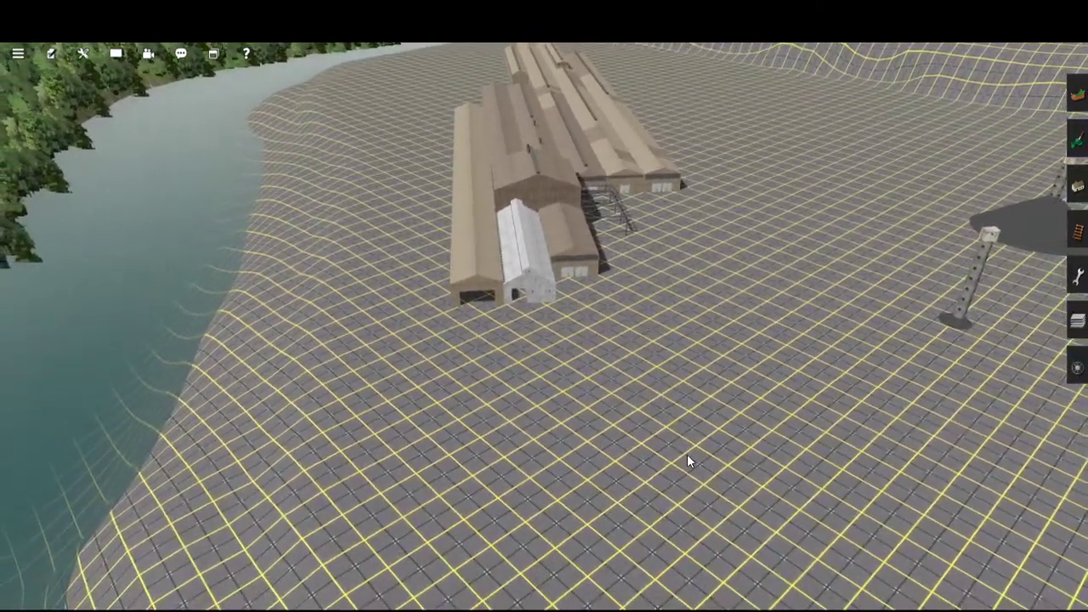
key(Left)
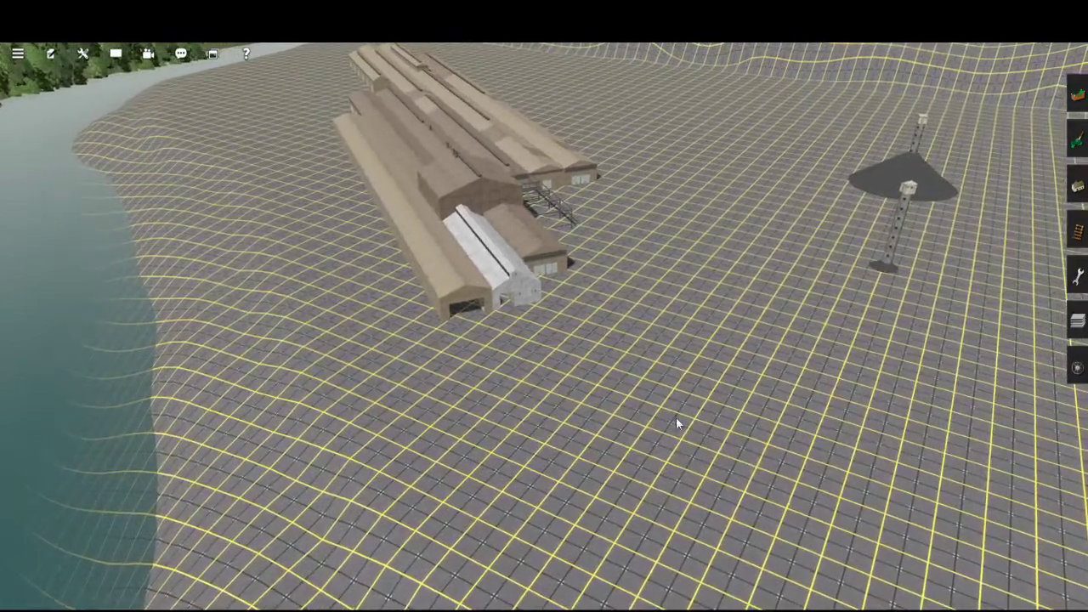
scroll(706, 405, down, 3)
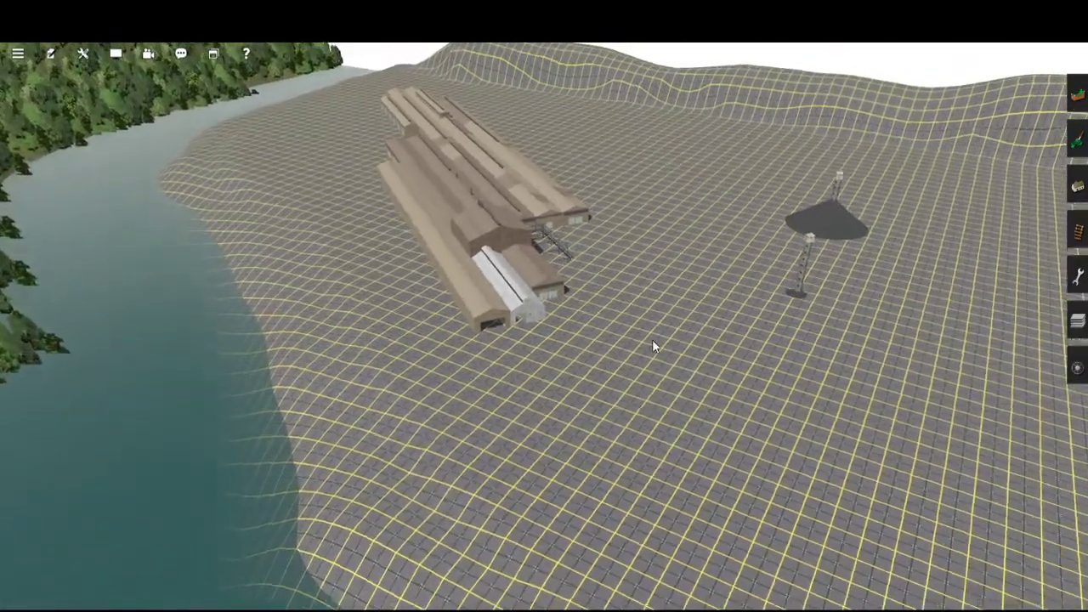
right_click(631, 318)
scroll(662, 444, up, 3)
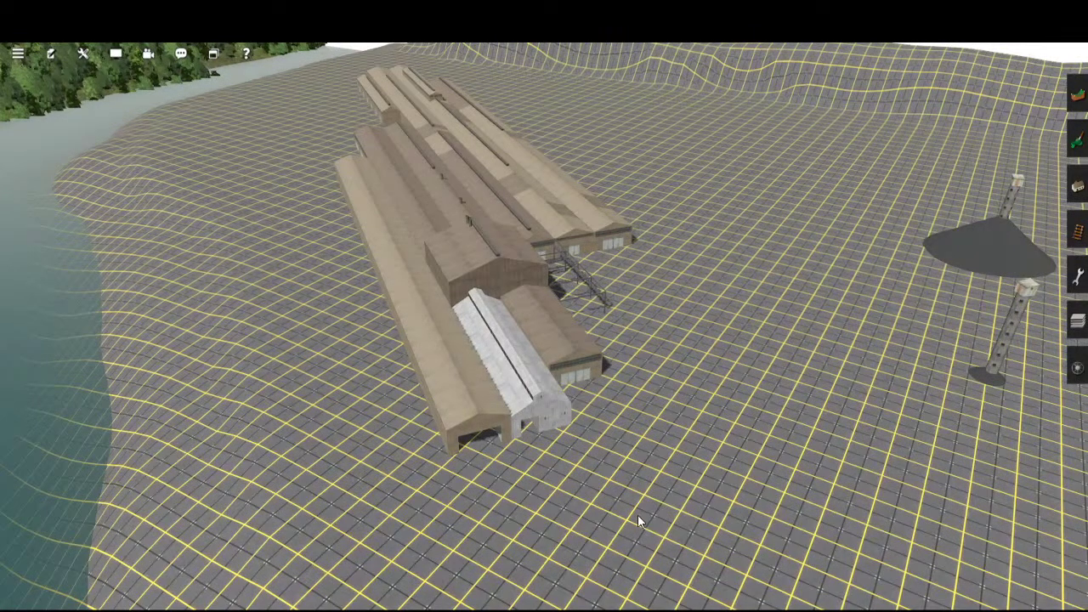
scroll(639, 519, down, 3)
right_click(626, 537)
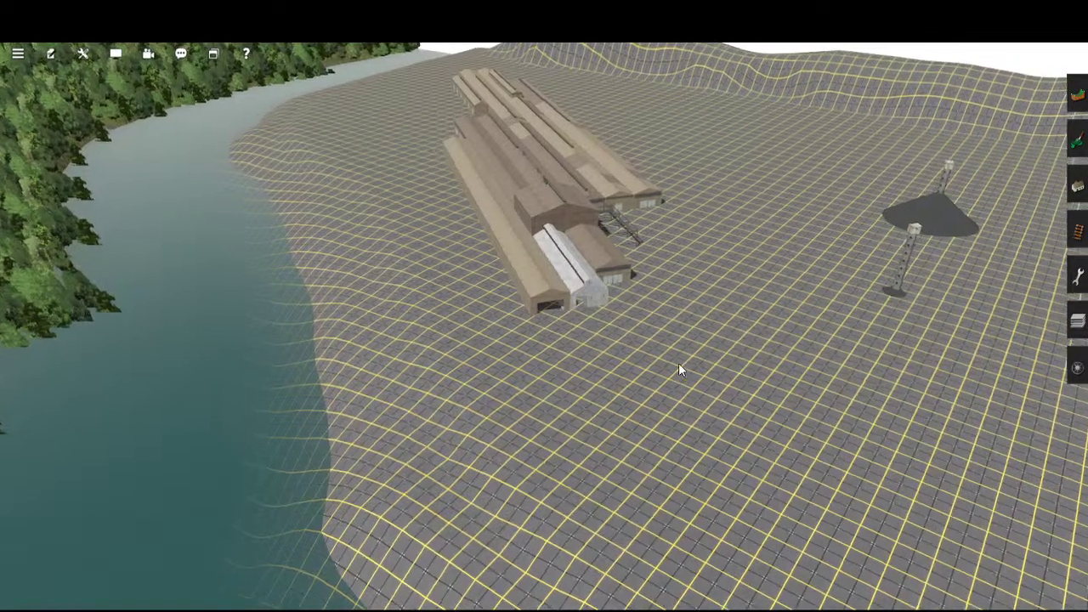
- Inspect the open doorways and the white shed at the end of the riverside mill building up close
scroll(706, 439, up, 5)
scroll(706, 438, up, 4)
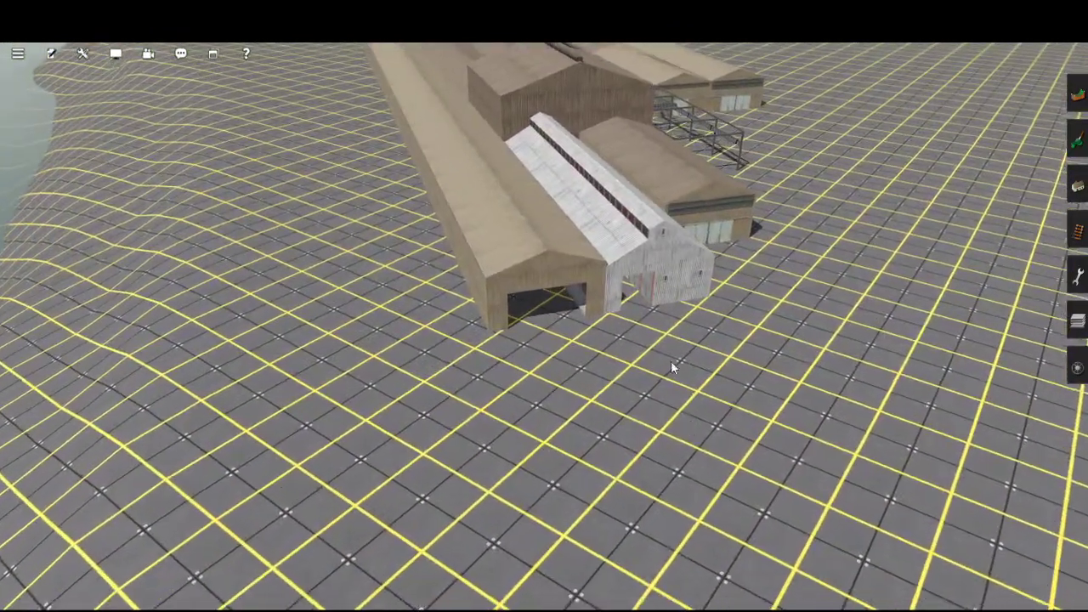
scroll(663, 390, down, 3)
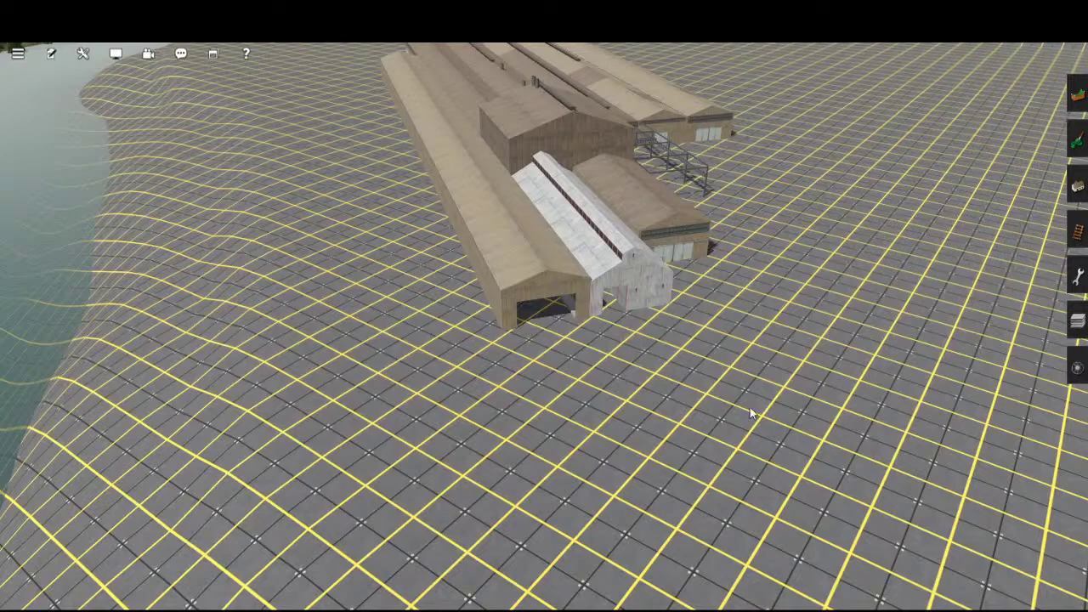
right_drag(768, 382, 732, 394)
scroll(732, 394, up, 5)
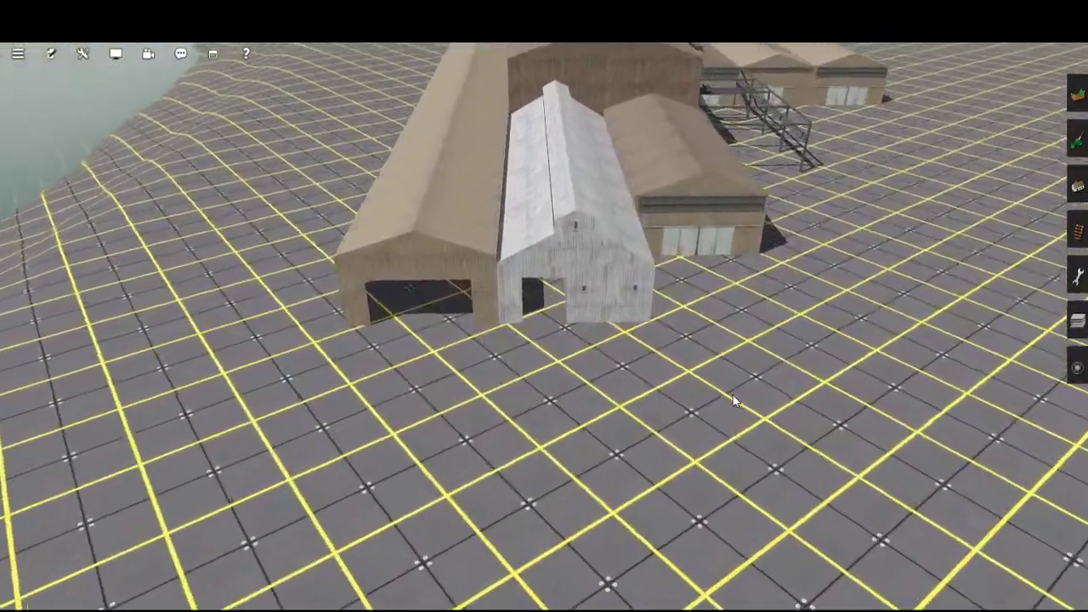
- Inspect the front end of the riverside mill building from low and high angles, including its white shed and the adjoining side bay
scroll(734, 400, up, 3)
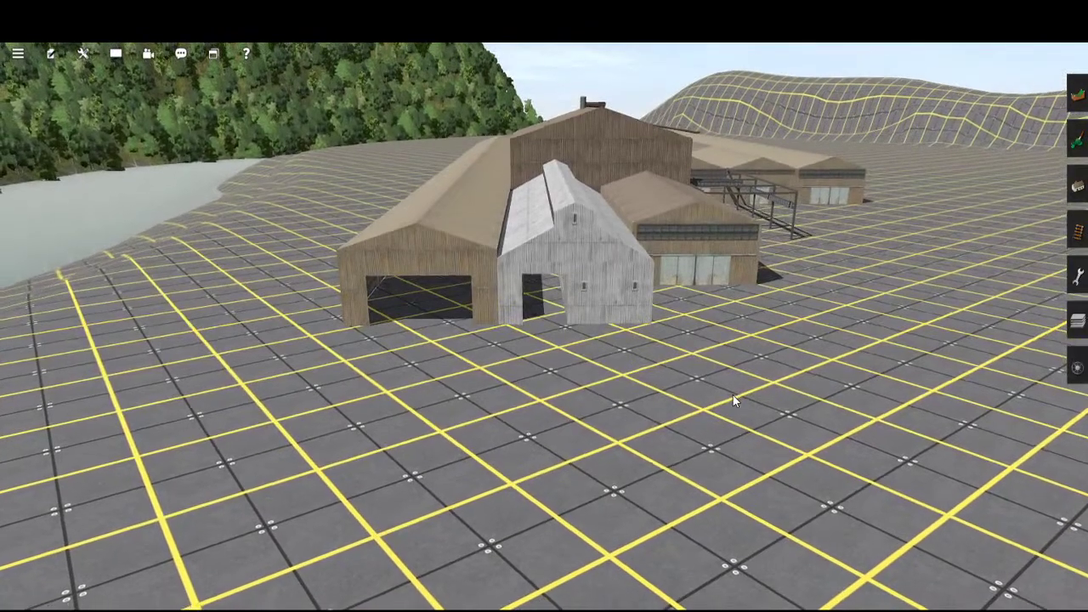
scroll(732, 395, down, 2)
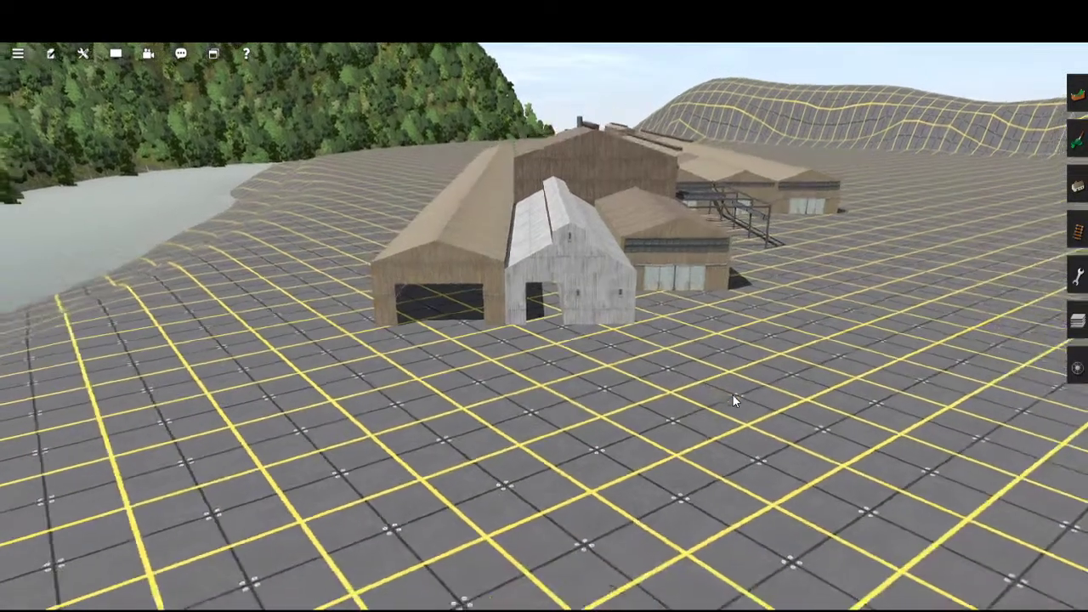
key(Up)
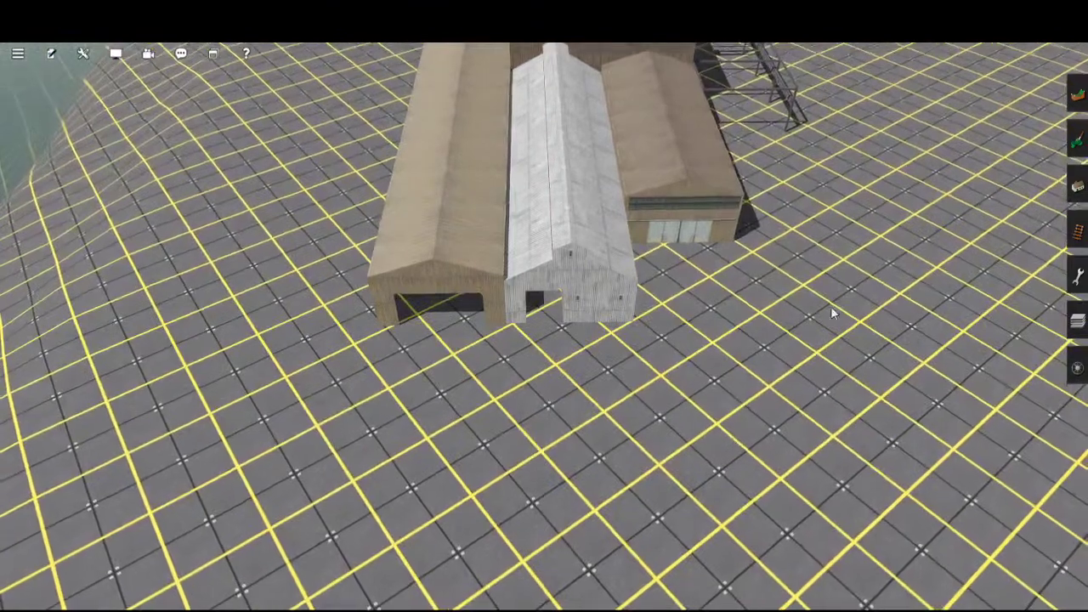
right_click(838, 296)
right_drag(839, 294, 764, 423)
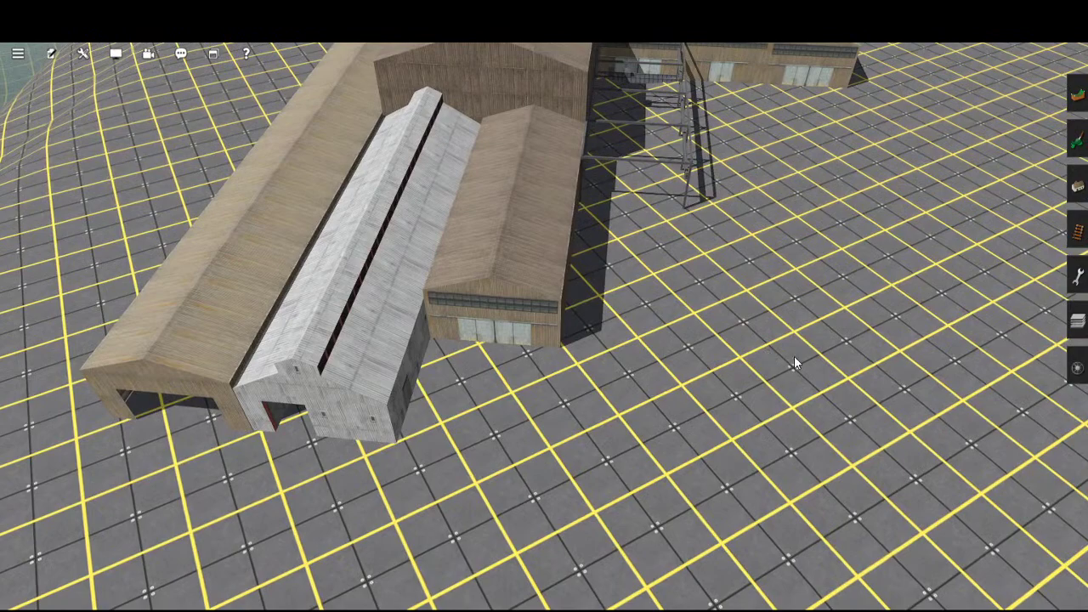
scroll(794, 355, down, 3)
scroll(804, 284, up, 5)
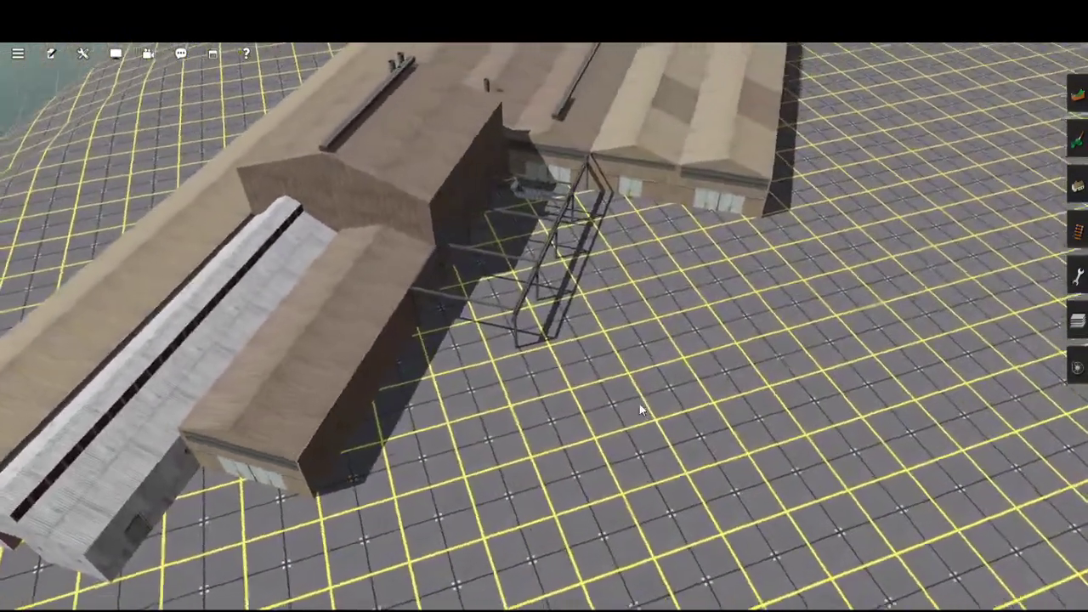
- Examine the landward side of the riverside mill building, around the steel gantry and the recessed doorways beside it
key(Left)
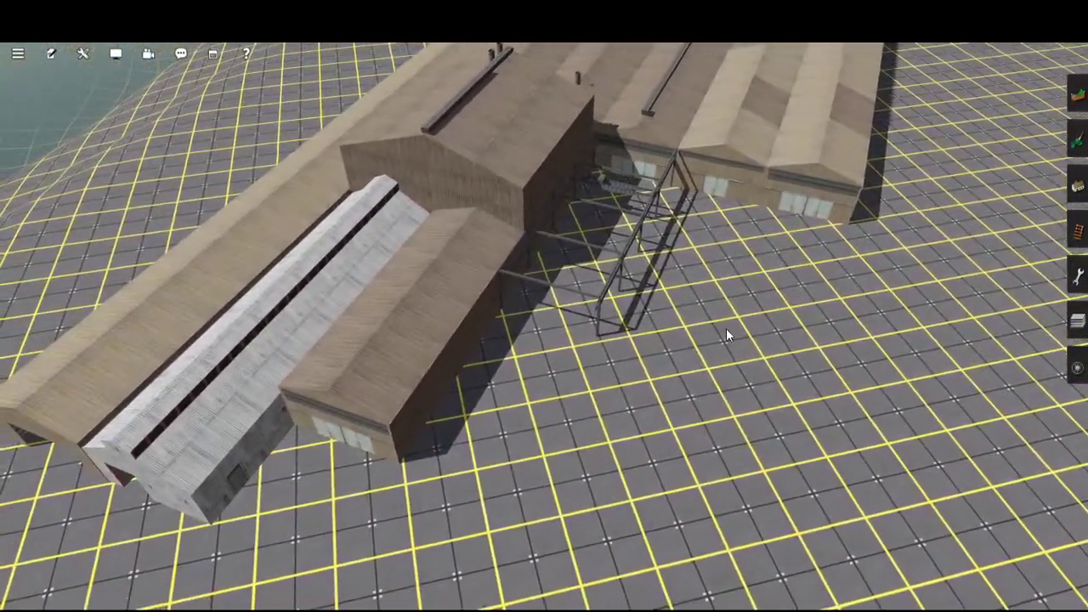
key(Down)
key(Up)
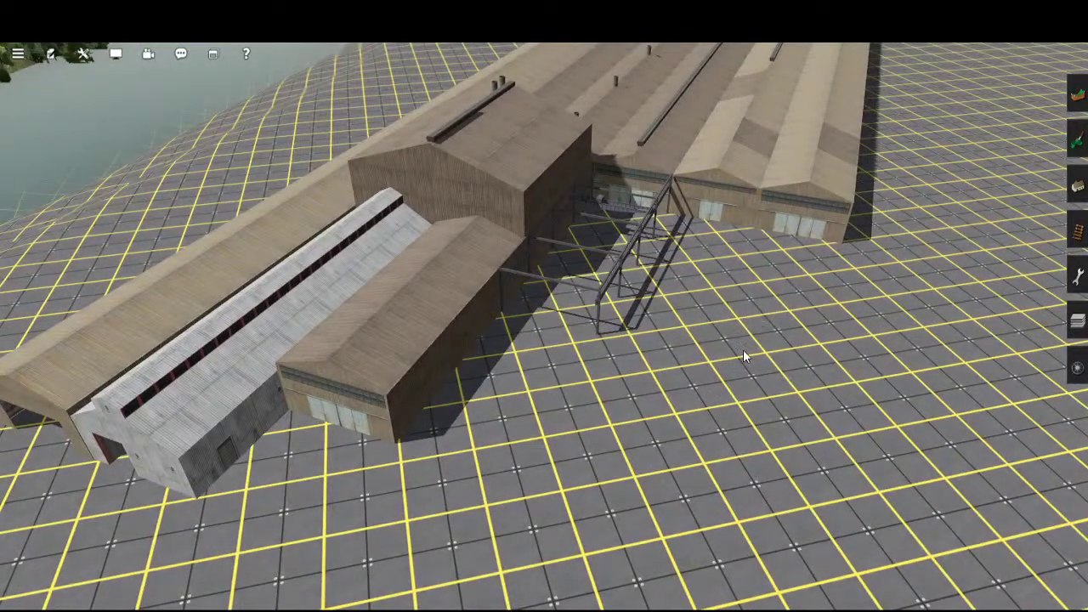
scroll(742, 350, up, 2)
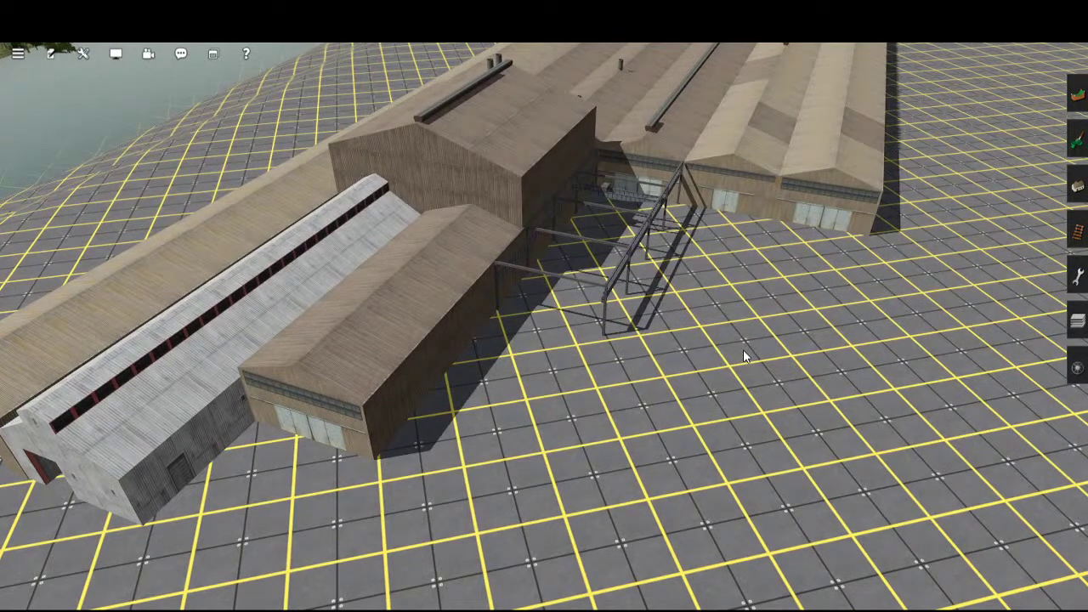
key(Left)
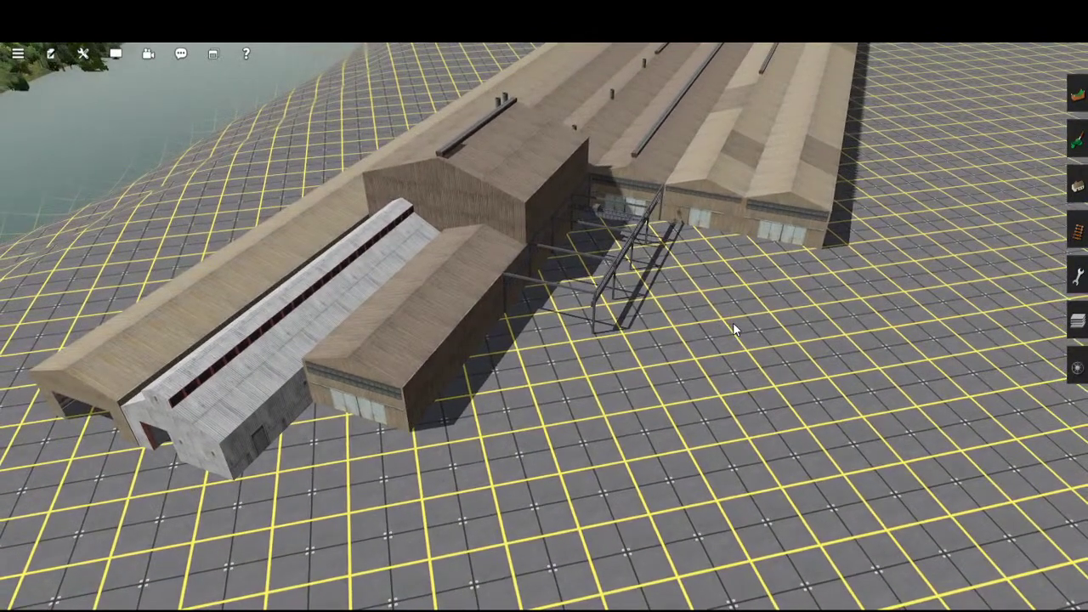
key(Right)
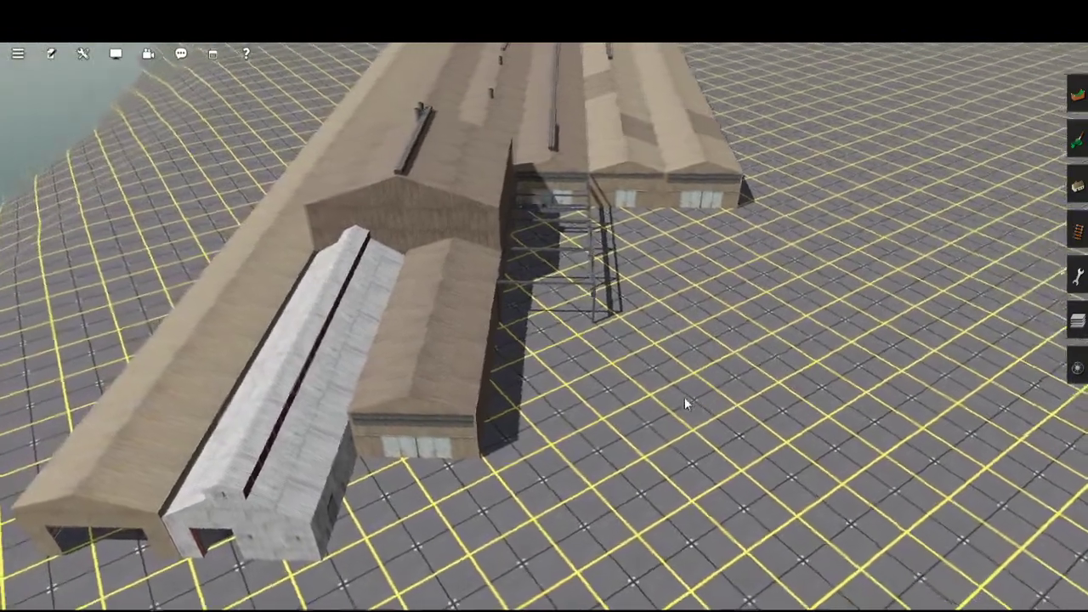
key(Down)
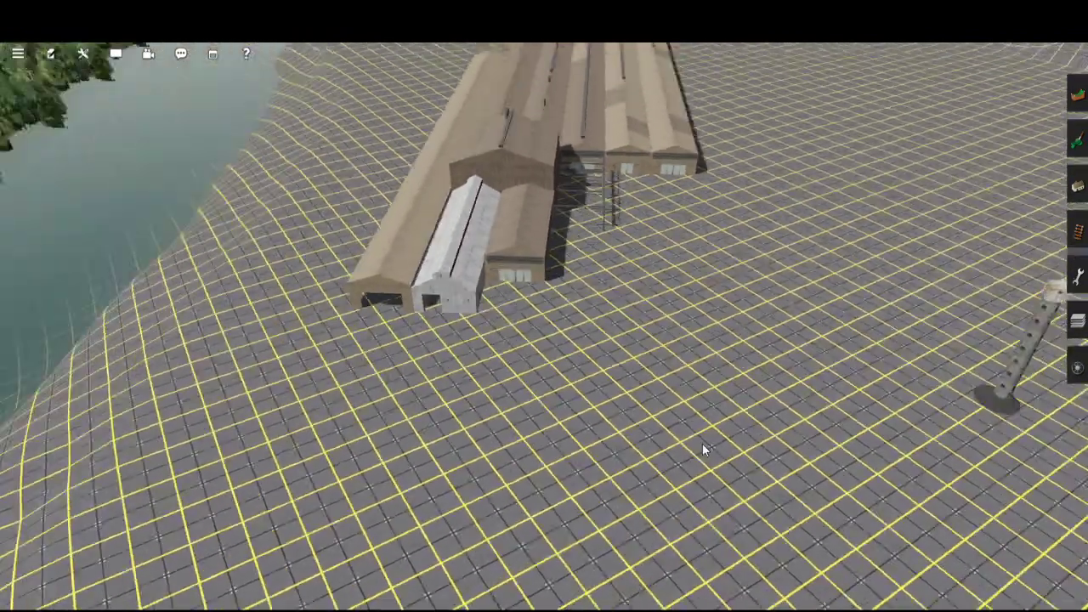
key(Up)
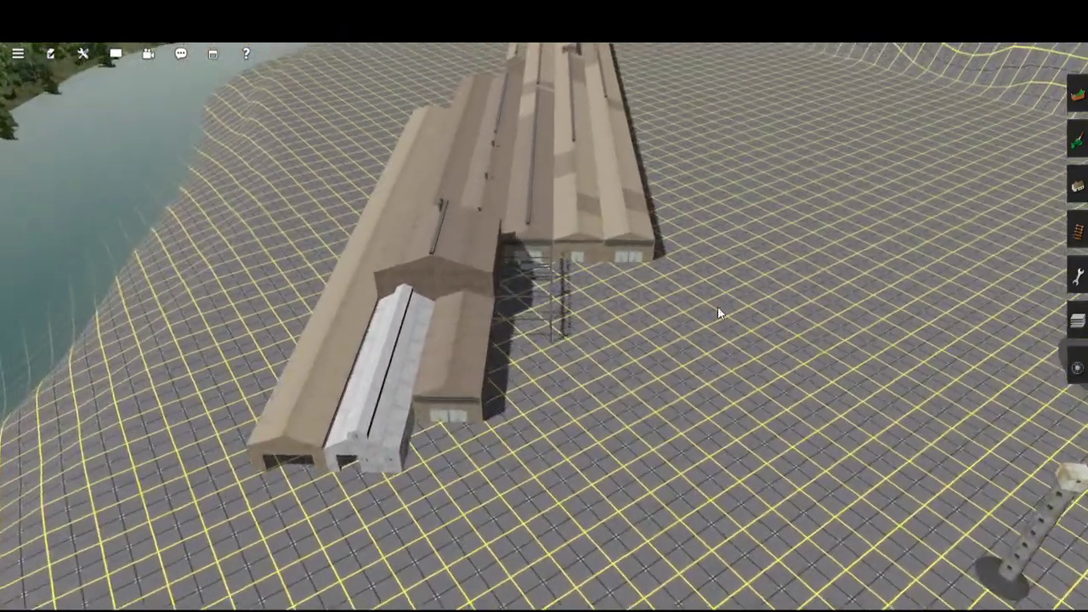
- Survey the whole site layout from the riverside mill building past the river bridge and blast furnaces to the large mill complex
scroll(717, 306, down, 3)
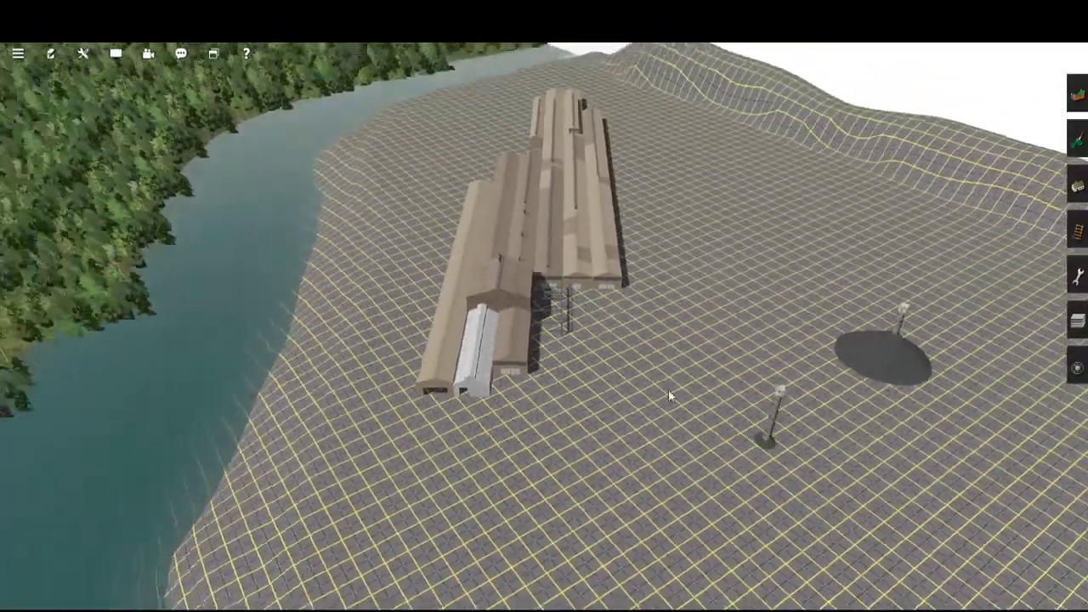
right_drag(669, 391, 935, 365)
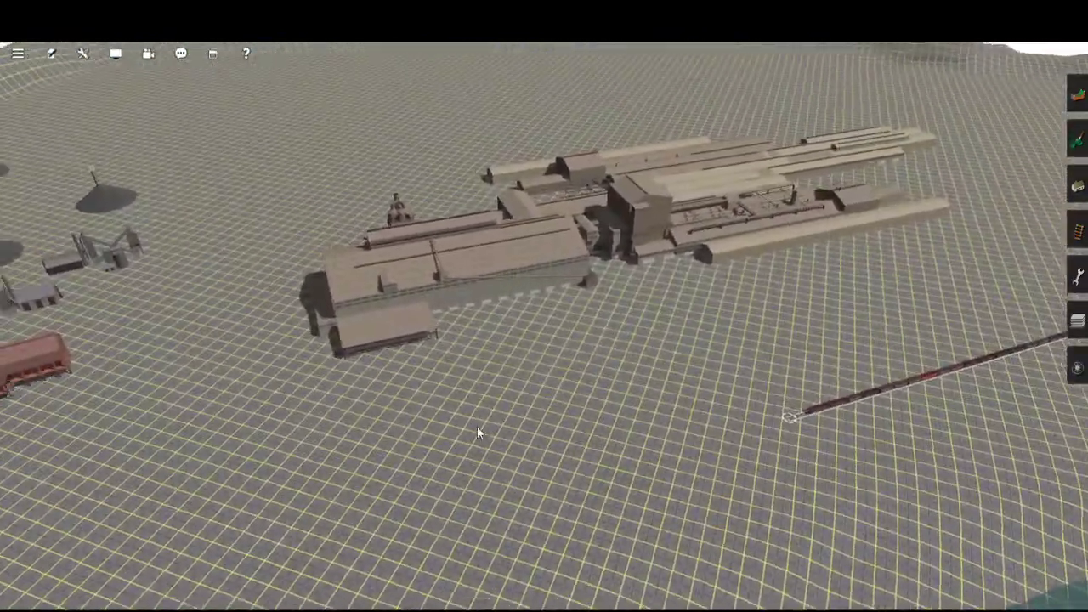
right_drag(477, 427, 515, 204)
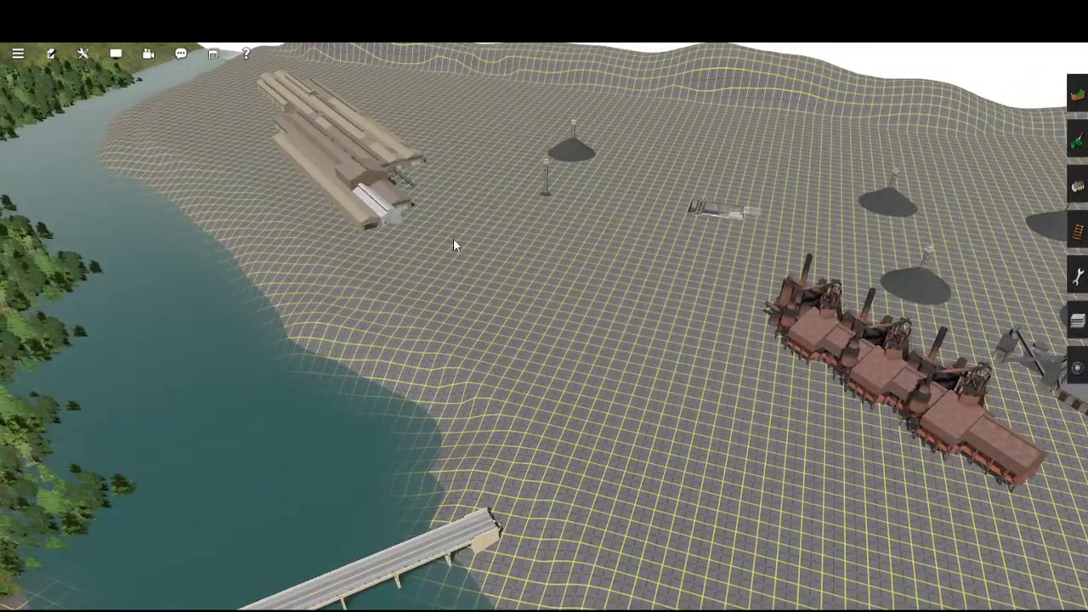
right_drag(573, 292, 766, 406)
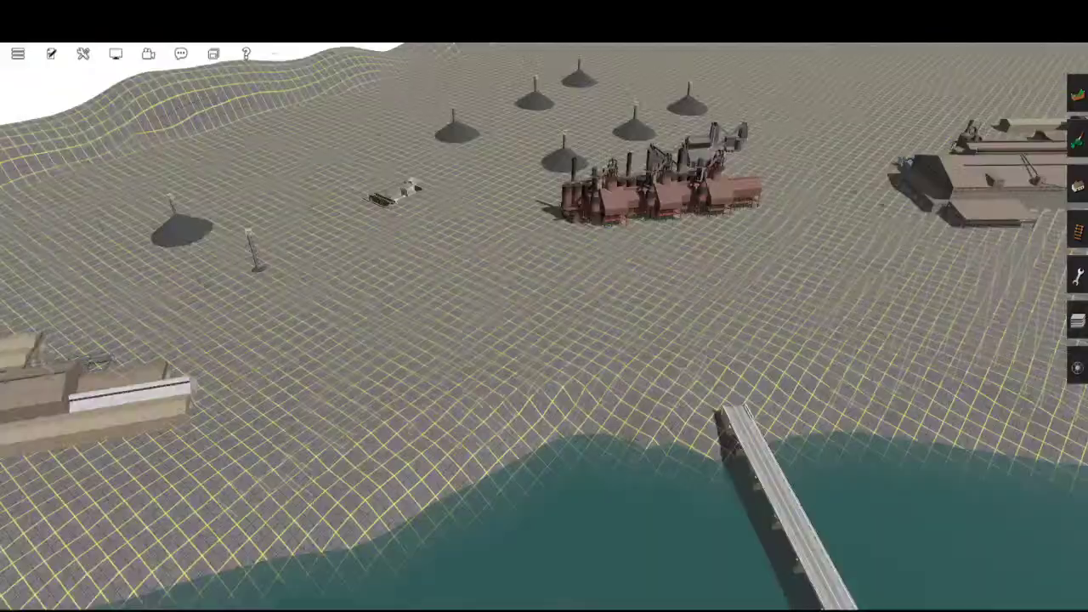
right_drag(882, 203, 663, 411)
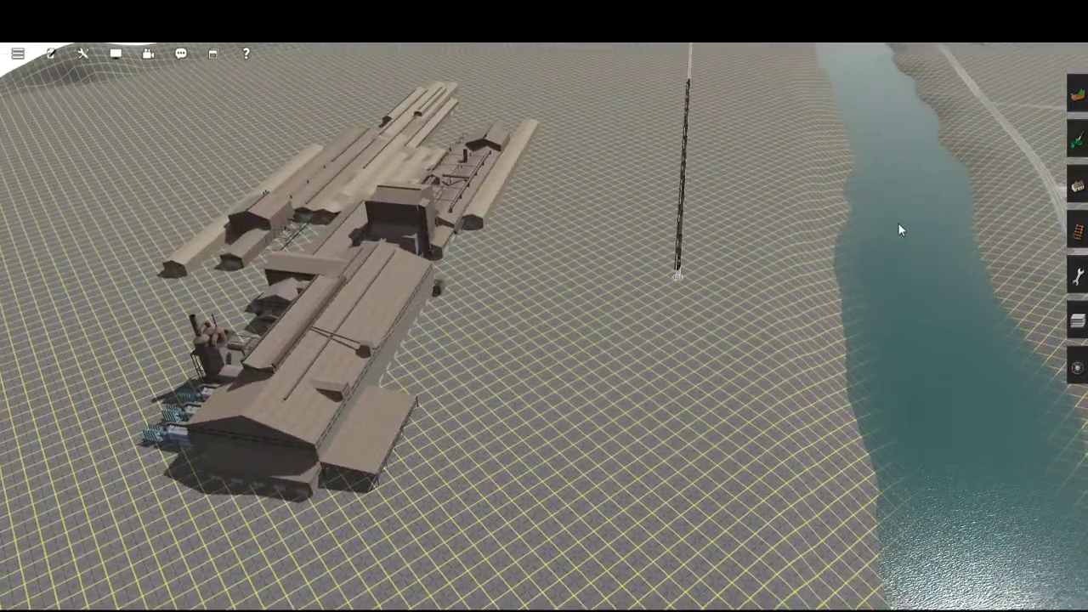
right_drag(892, 162, 524, 365)
- Examine the line of rail wagons between the river and the large mill complex, and the open ground beyond its near end
key(Left)
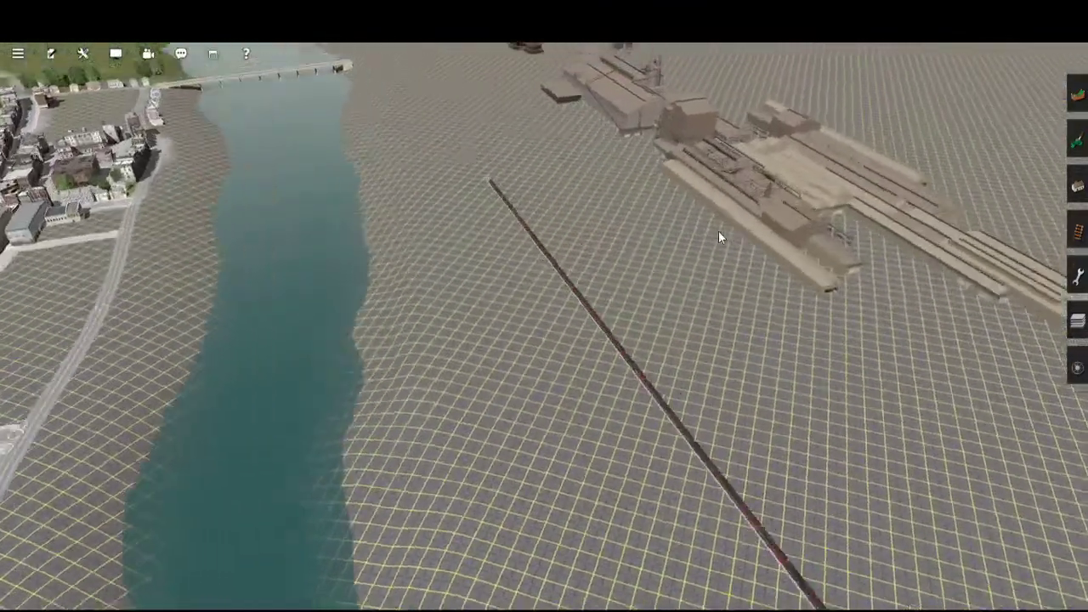
right_drag(718, 230, 631, 295)
key(Left)
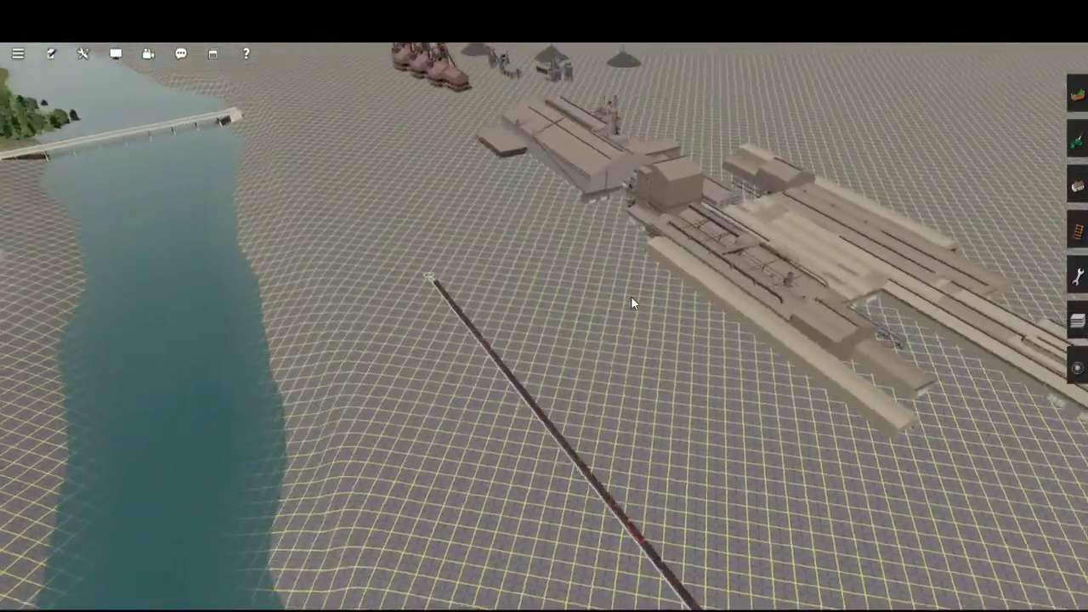
key(Left)
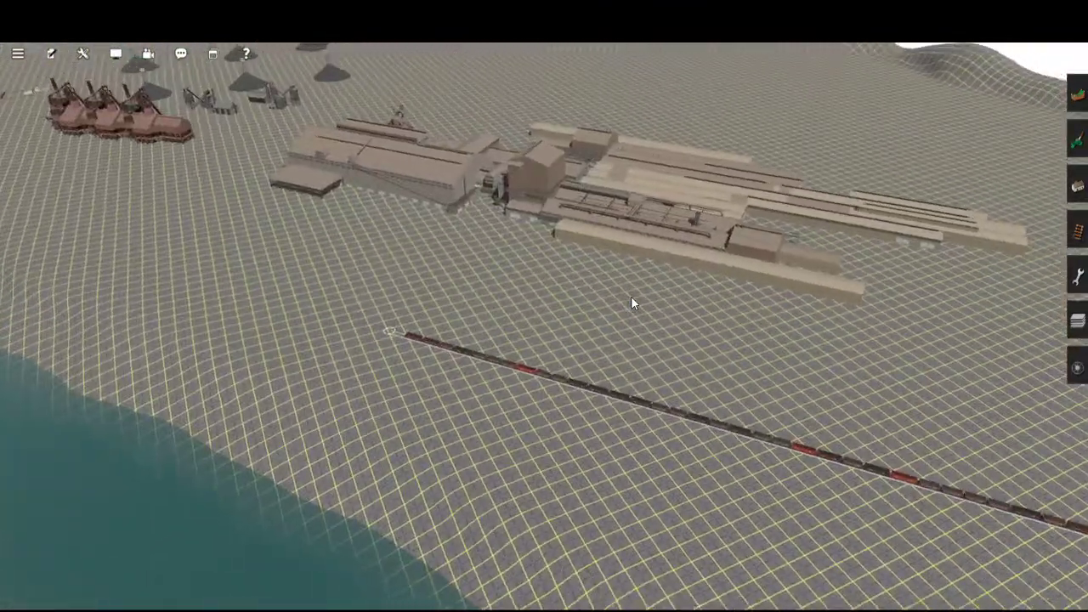
key(Left)
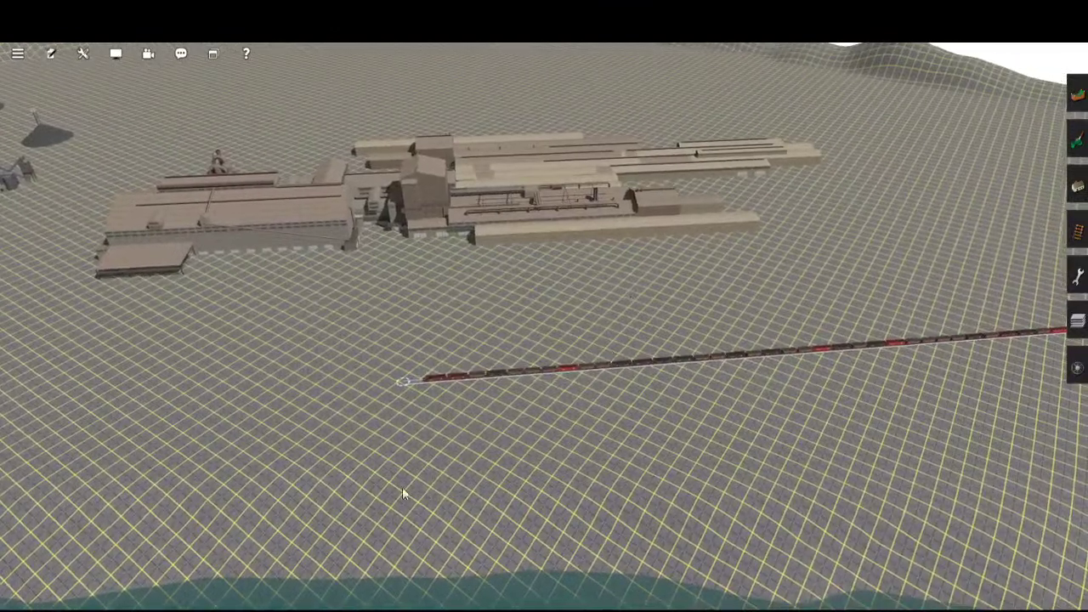
right_click(430, 306)
key(Right)
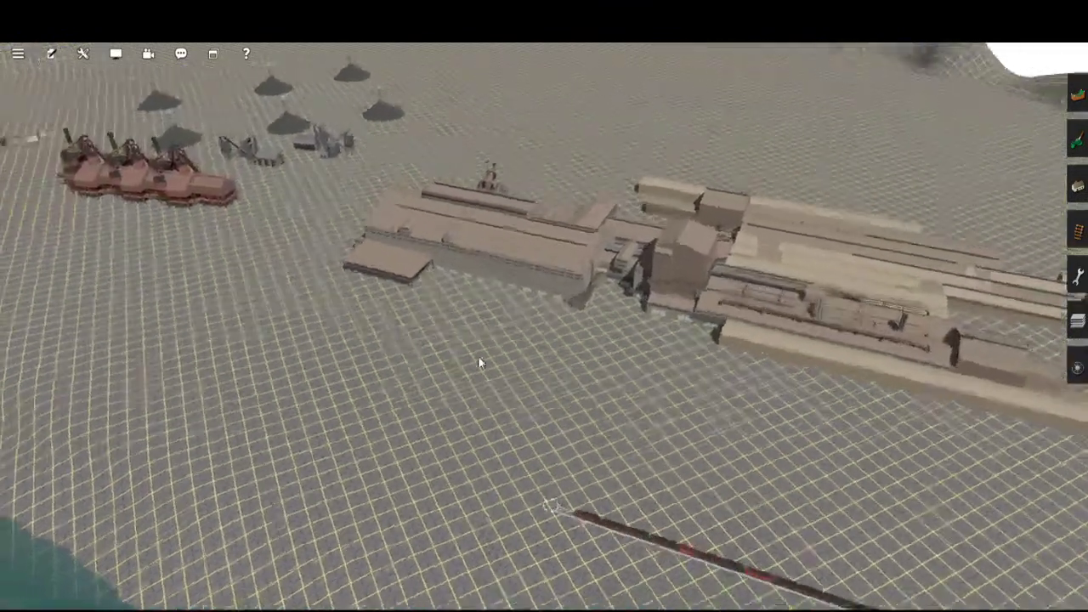
- Inspect the open-sided canopy and the row of doors along the large mill building's river-facing wall up close
scroll(528, 404, up, 5)
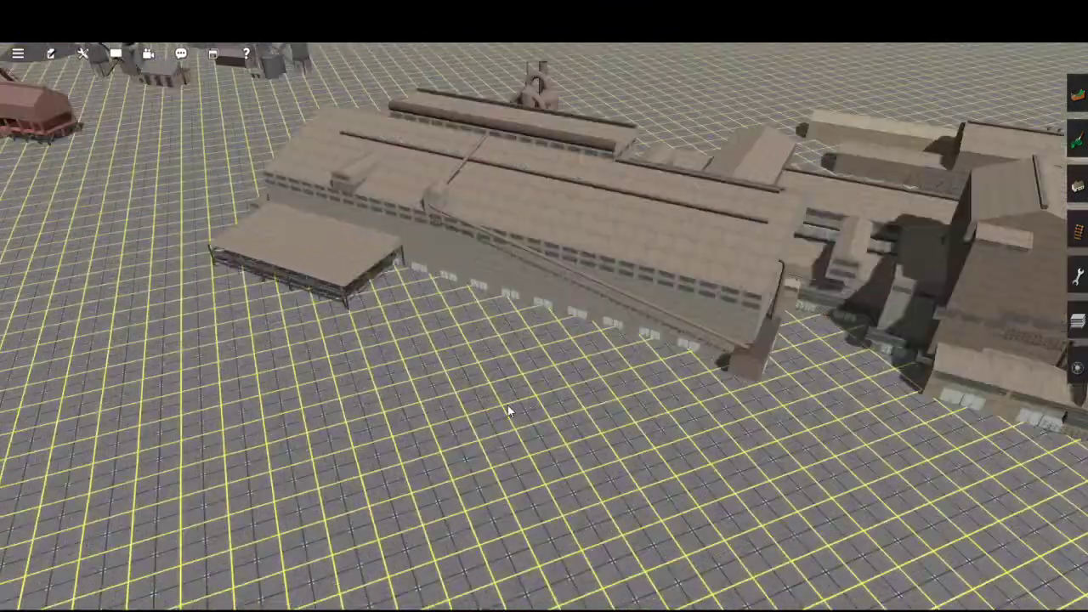
right_click(455, 347)
scroll(545, 426, up, 3)
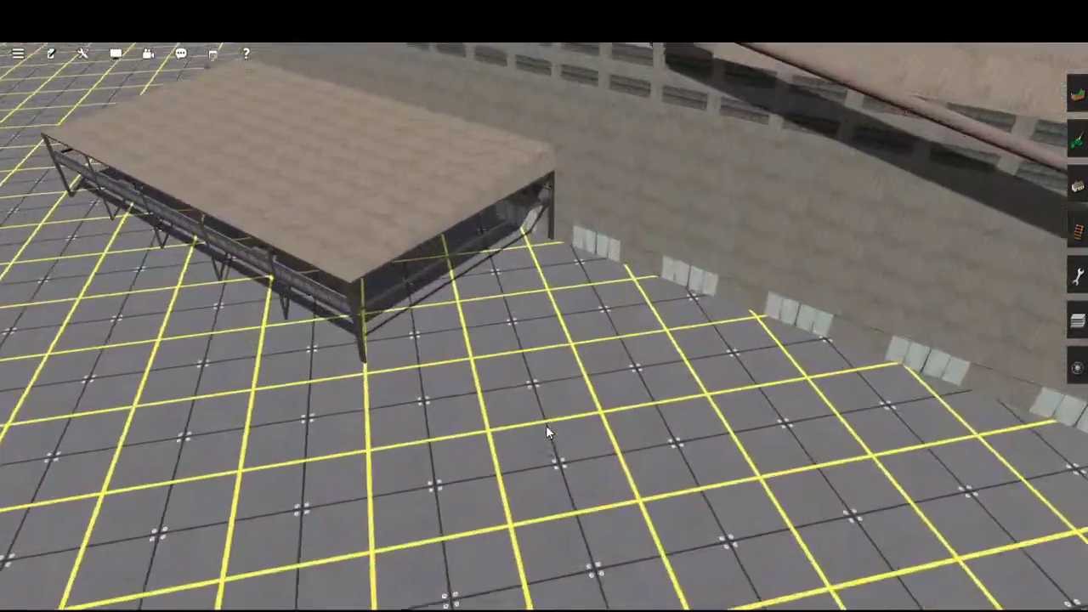
key(Left)
key(Down)
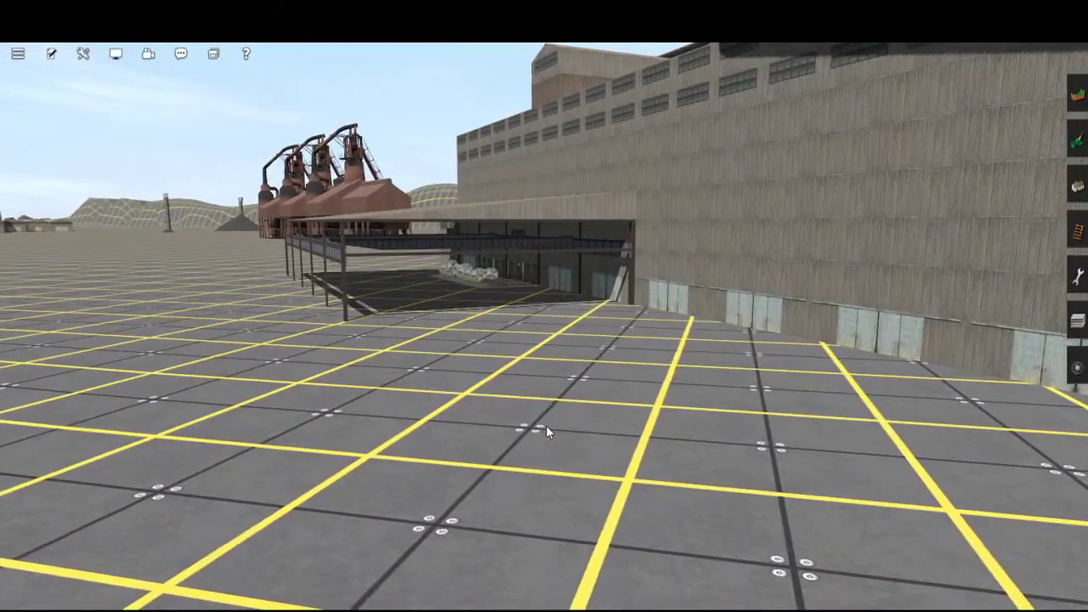
scroll(558, 415, down, 2)
scroll(558, 415, down, 5)
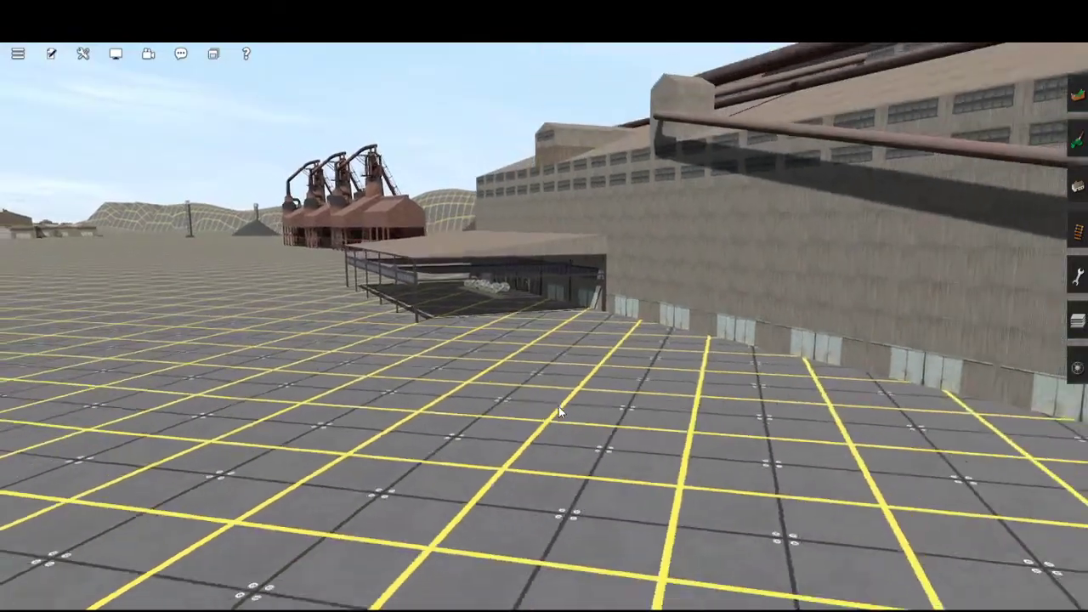
- Survey the ground from the canopy past the red blast furnaces to the sunken concrete pit and nearby stockpile towers
key(Up)
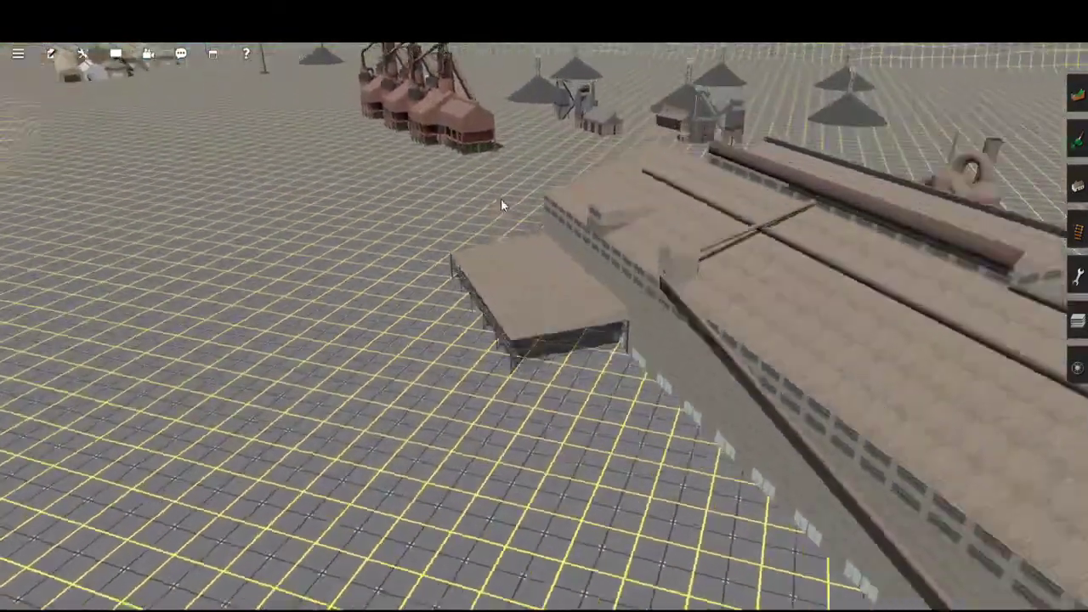
right_click(500, 200)
key(Right)
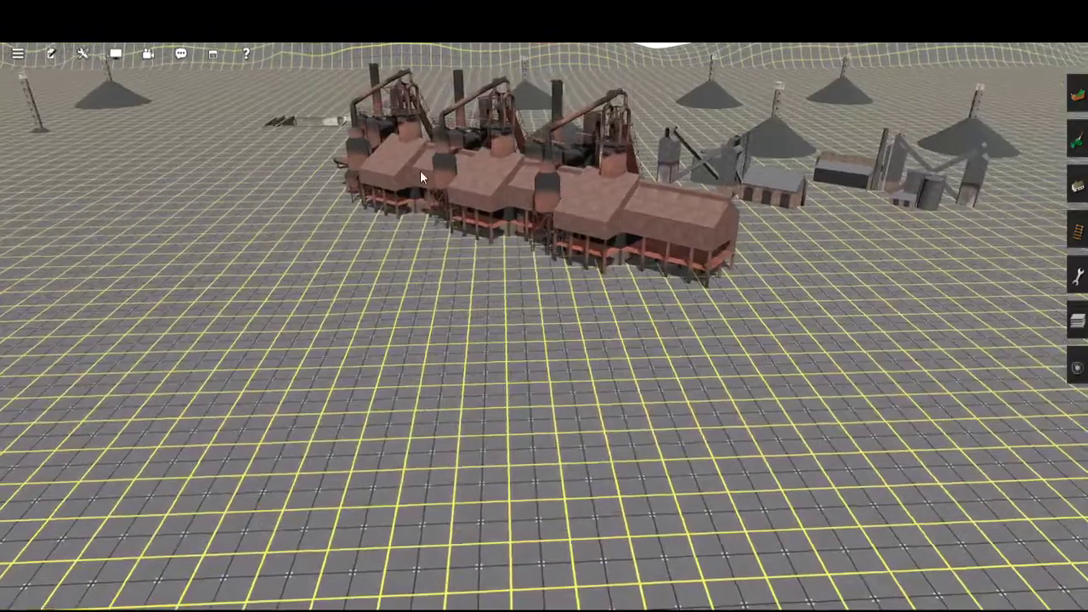
right_click(420, 173)
key(Left)
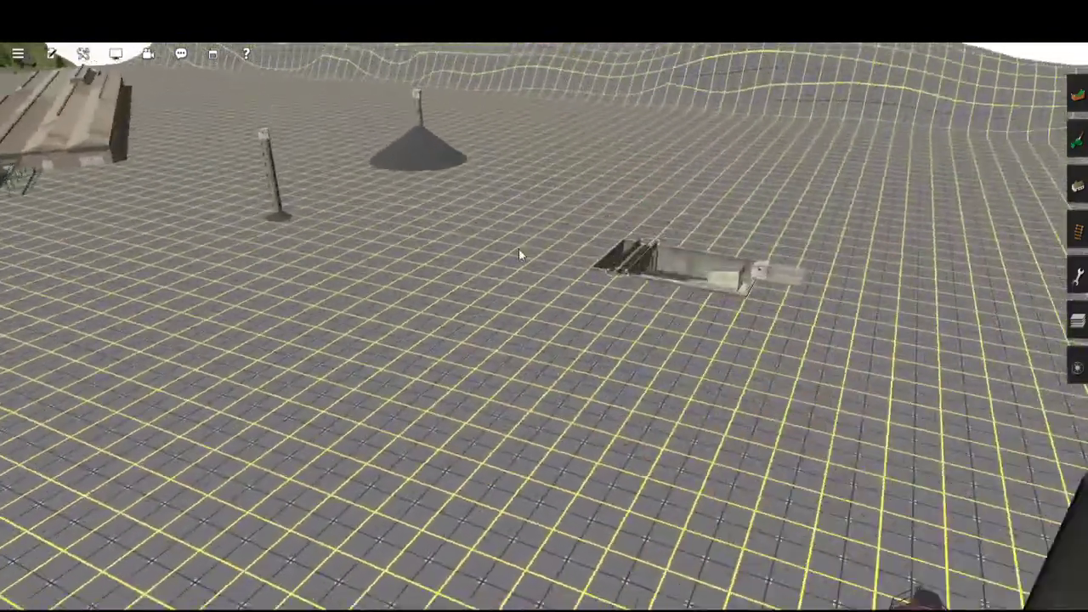
key(Right)
scroll(849, 366, down, 2)
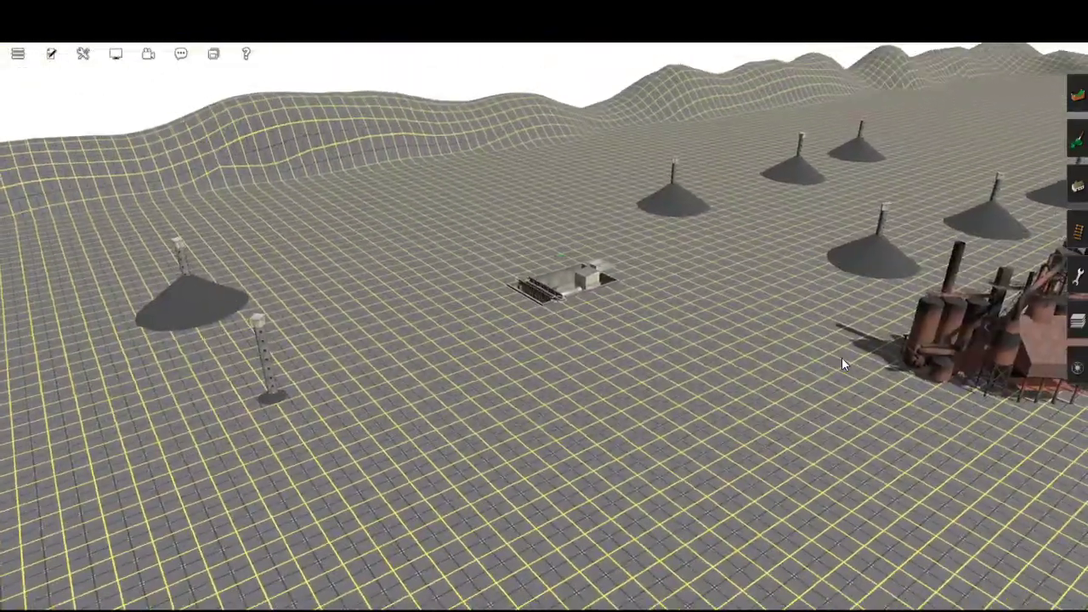
- Examine the sunken concrete pit from above and its position relative to the stockpiles and blast furnaces
key(Up)
scroll(735, 327, up, 3)
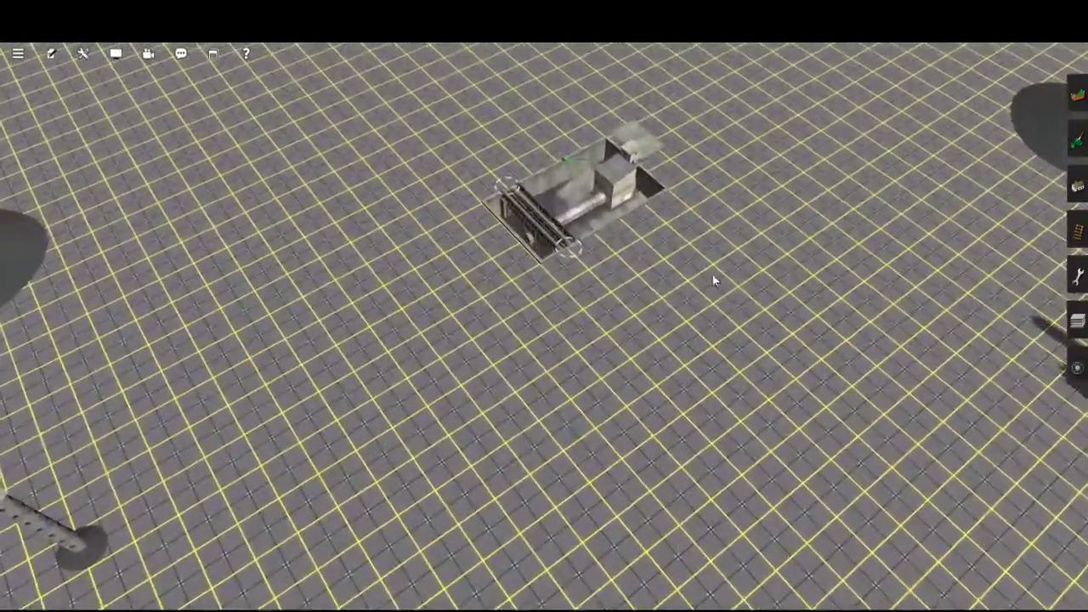
right_click(839, 462)
key(Right)
key(Down)
scroll(752, 429, down, 3)
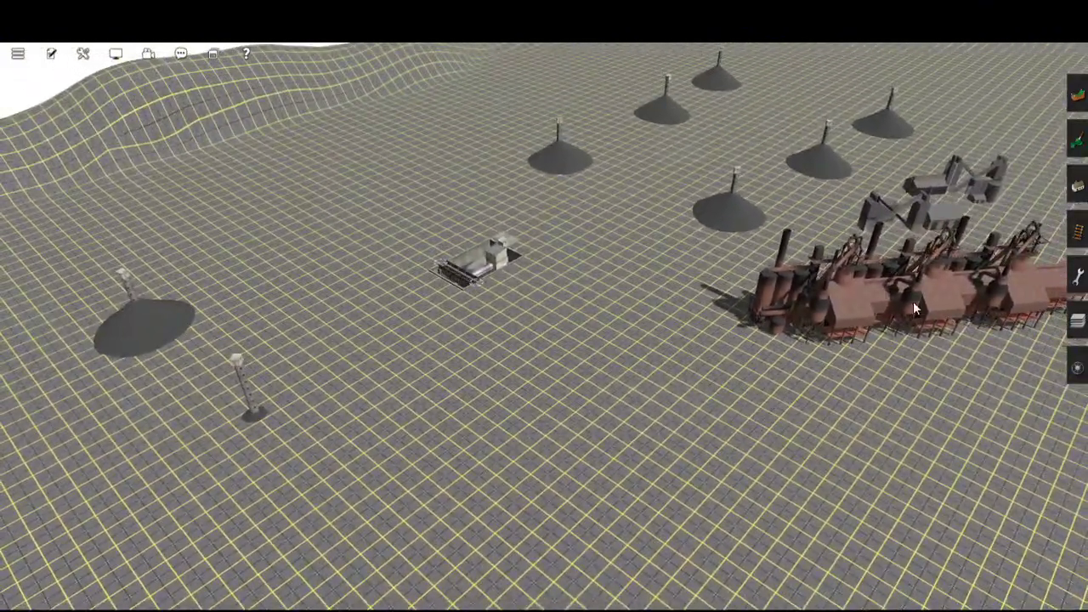
- Examine the large mill complex from its furnace-facing end, including the open ground along its landward side
right_click(1037, 242)
key(Right)
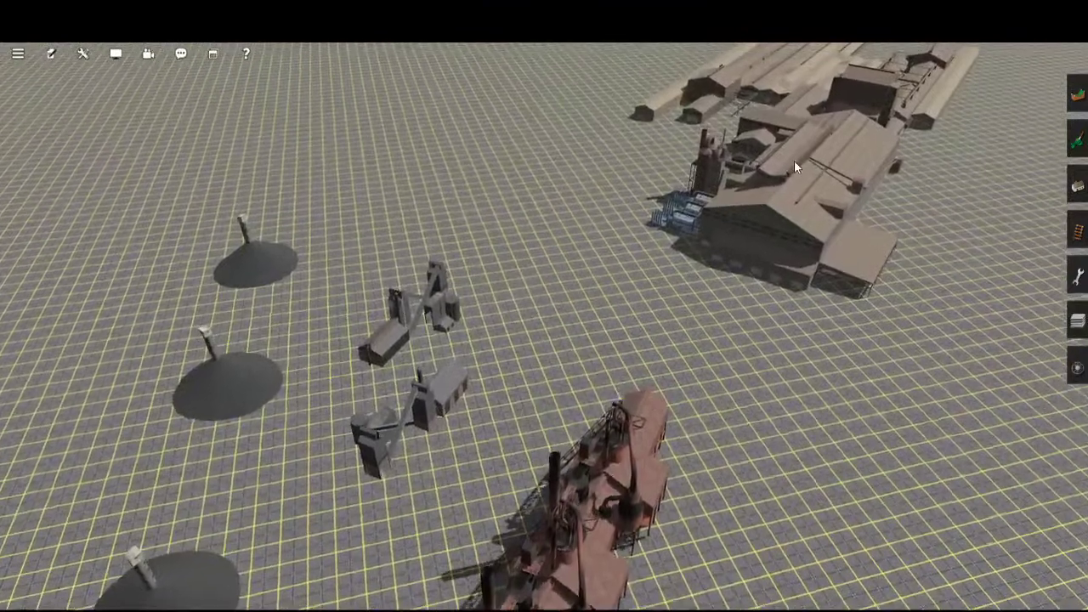
right_click(794, 160)
key(Right)
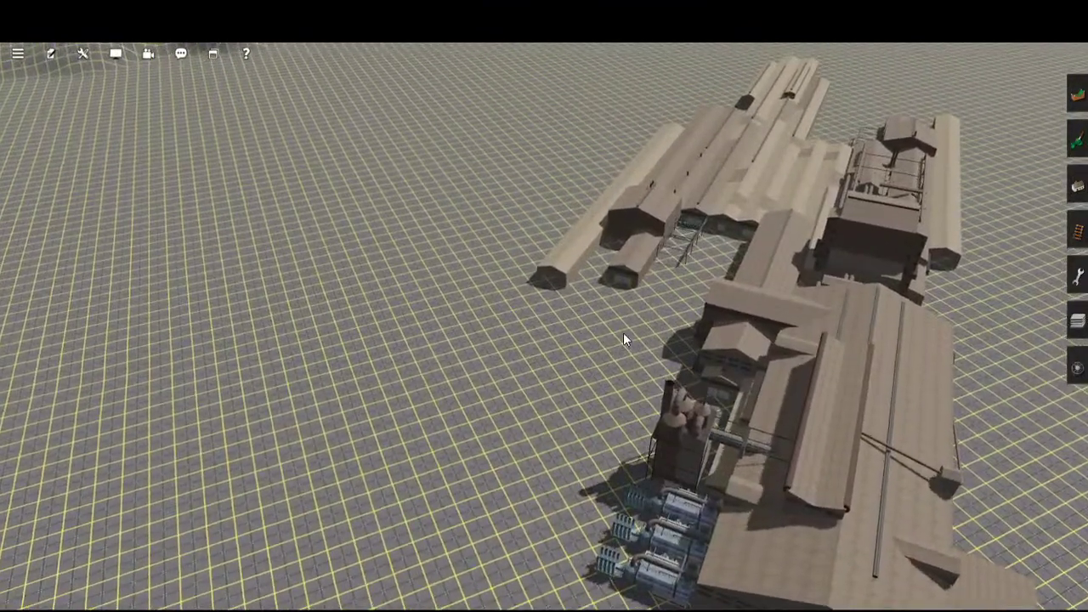
right_click(619, 591)
key(Left)
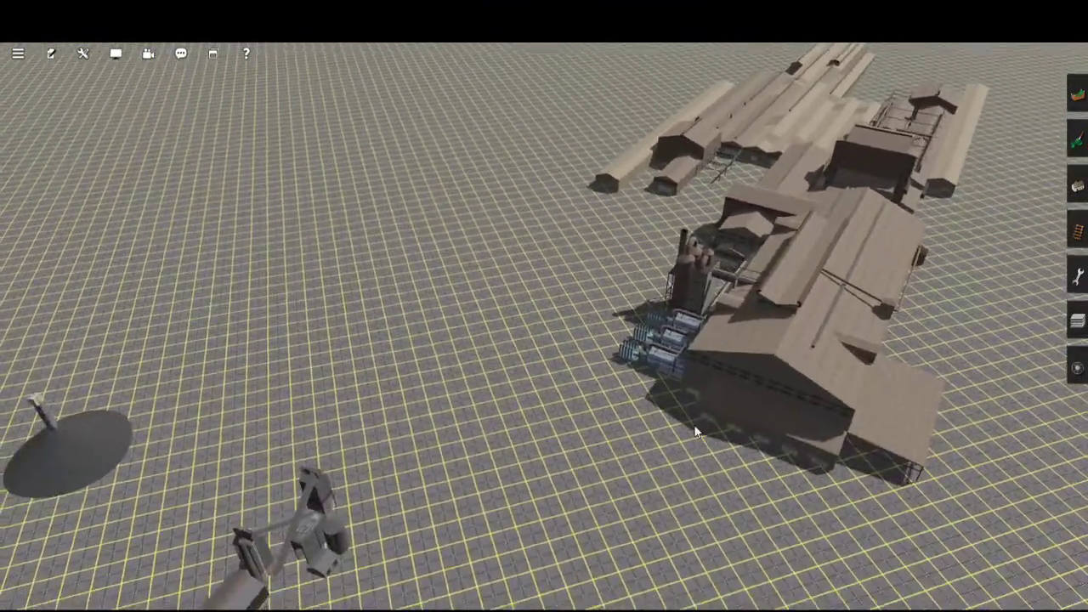
- Survey the layout of the large mill building, canopy, stockpiles and red blast furnaces from above the river-facing side
key(Left)
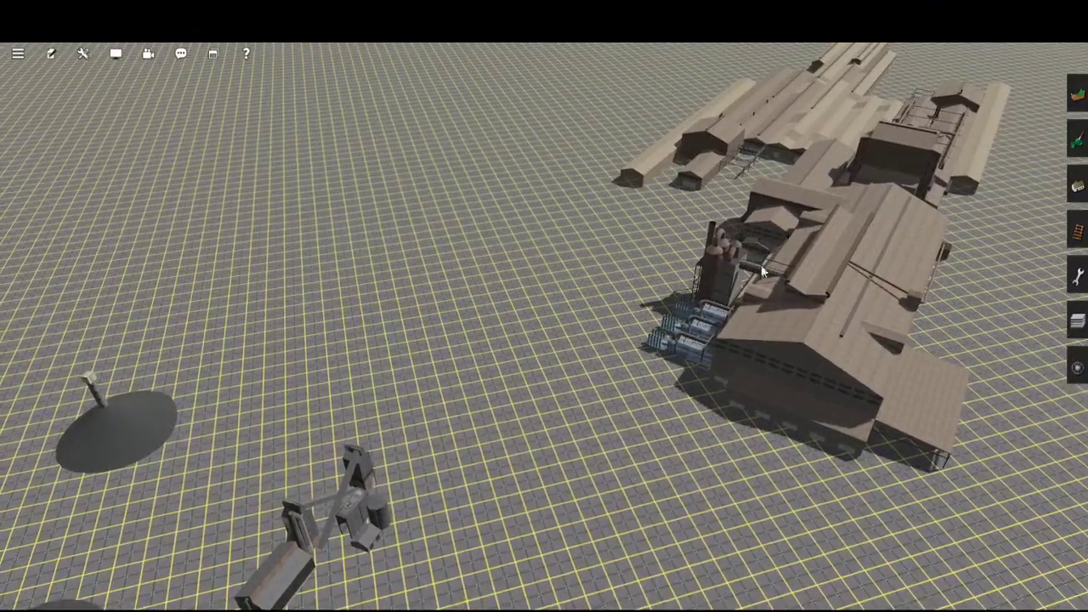
scroll(726, 431, down, 3)
key(Left)
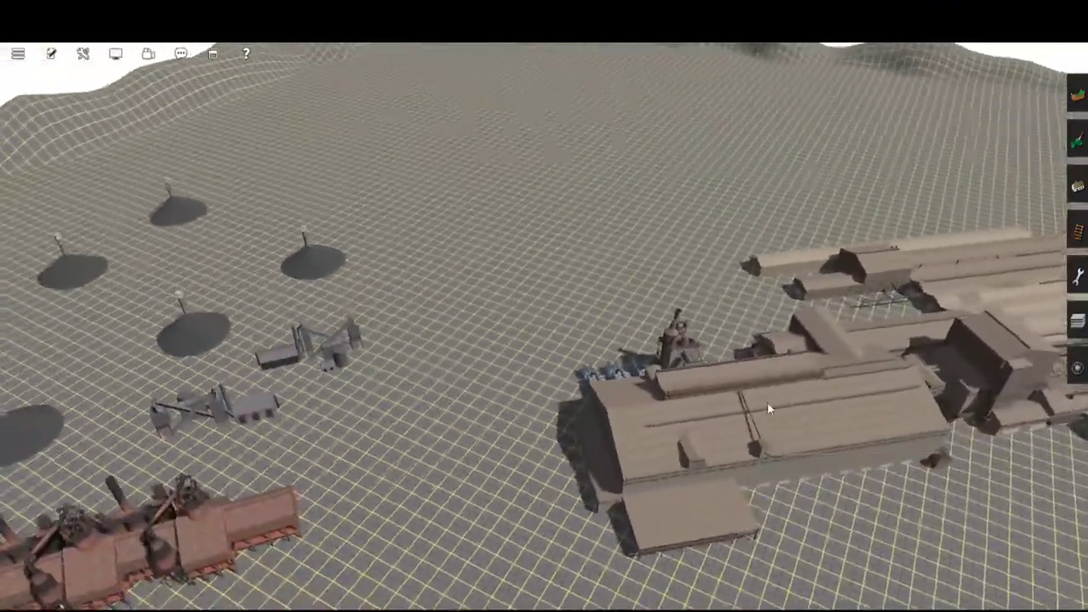
scroll(694, 351, down, 3)
scroll(688, 354, up, 3)
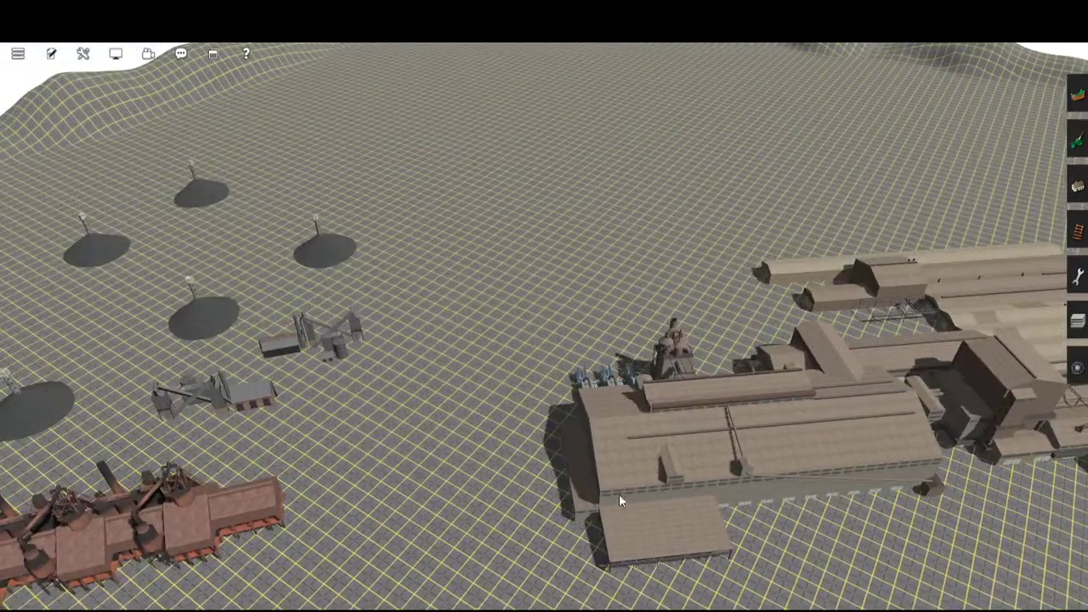
scroll(604, 518, down, 5)
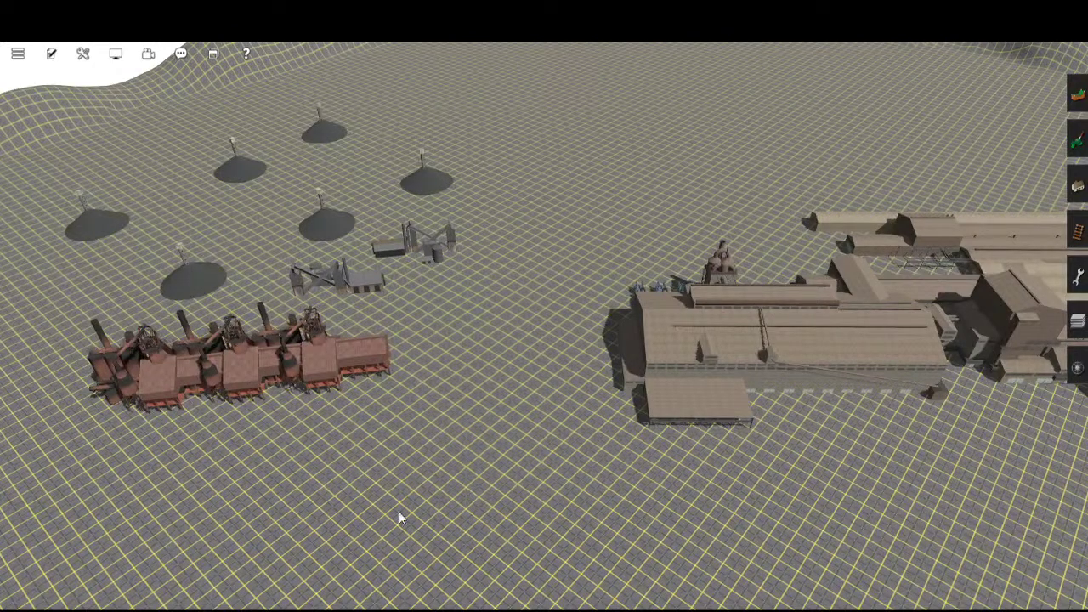
- Examine the ground from the river bridge past the mill to the long sheds and the end of the laid track
right_click(444, 518)
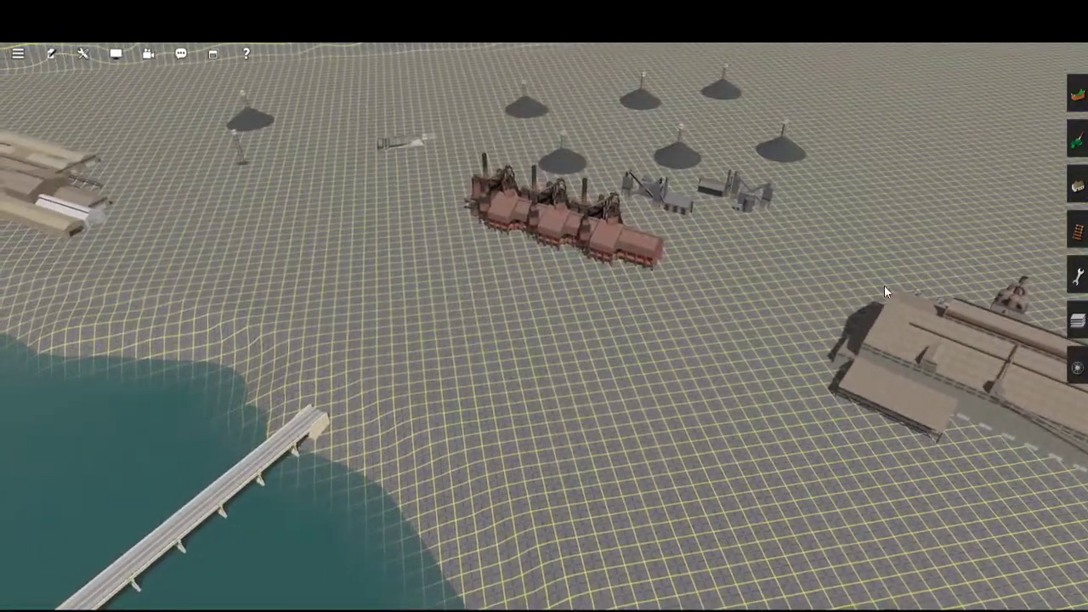
right_click(884, 285)
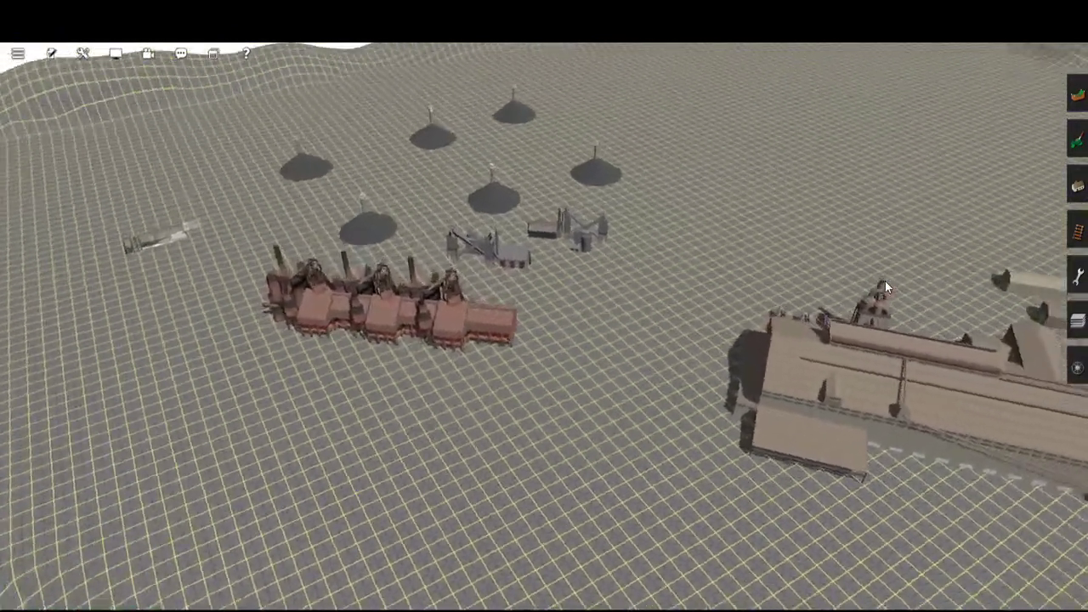
right_click(1042, 355)
right_drag(1041, 356, 1037, 282)
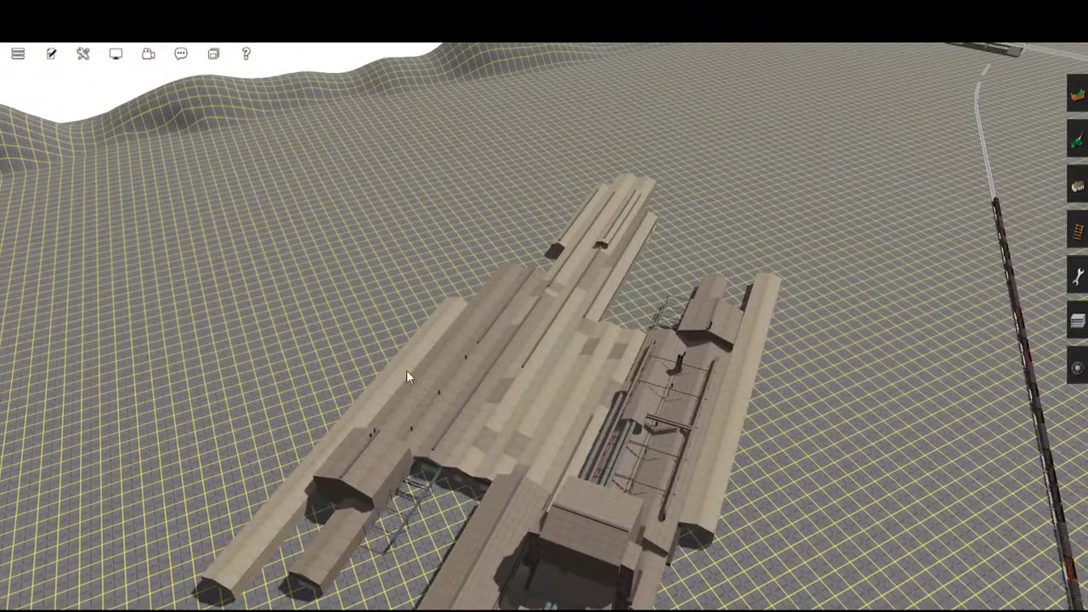
right_click(841, 592)
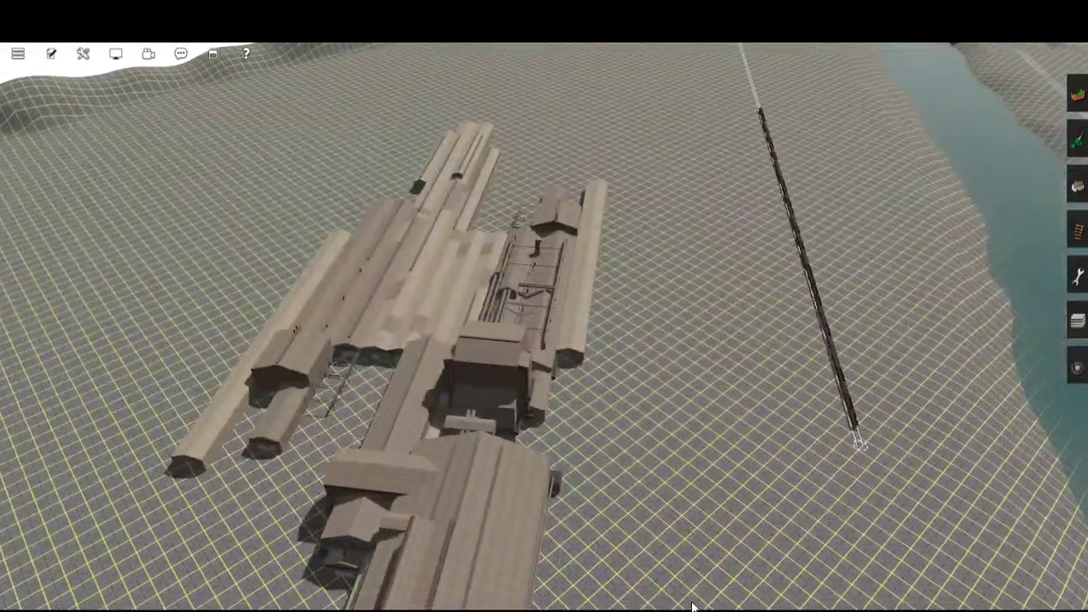
right_click(693, 607)
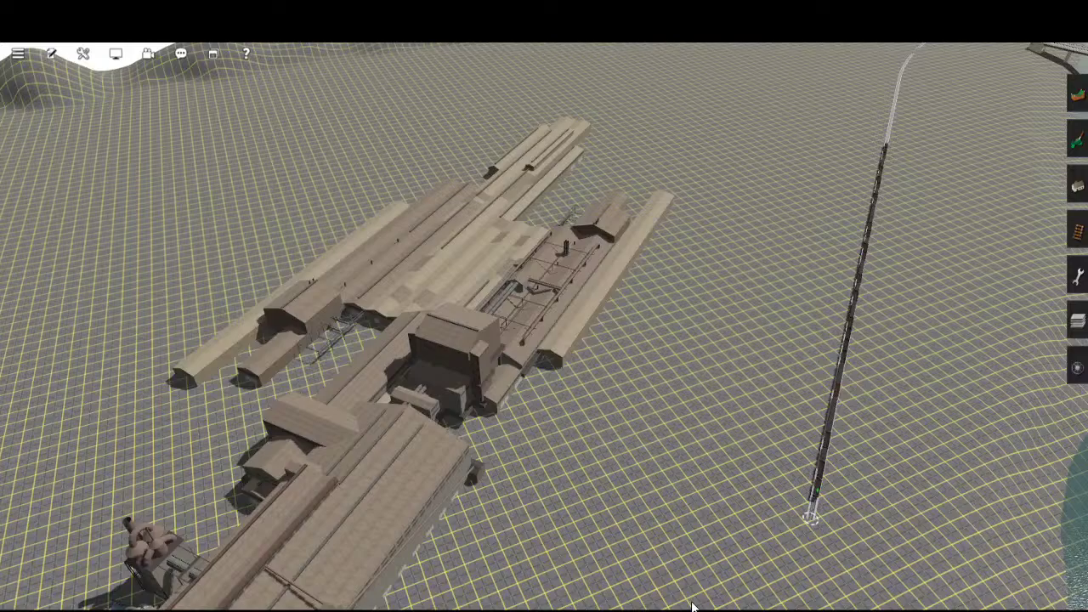
right_drag(693, 607, 477, 417)
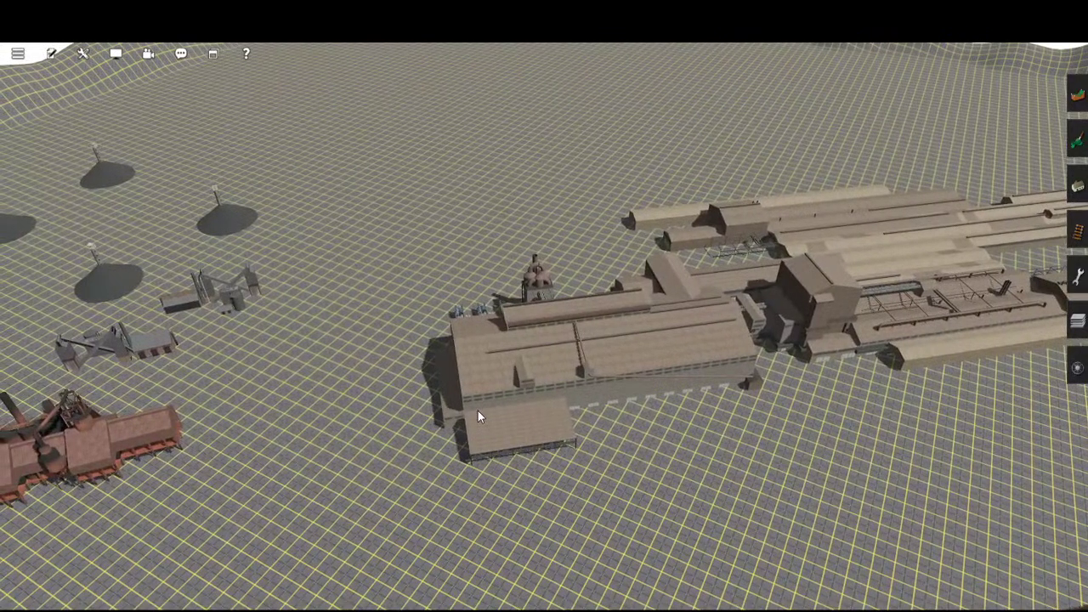
- Examine the spacing between the red blast furnaces, the stockpile towers and the furnace-facing end of the mill
key(Left)
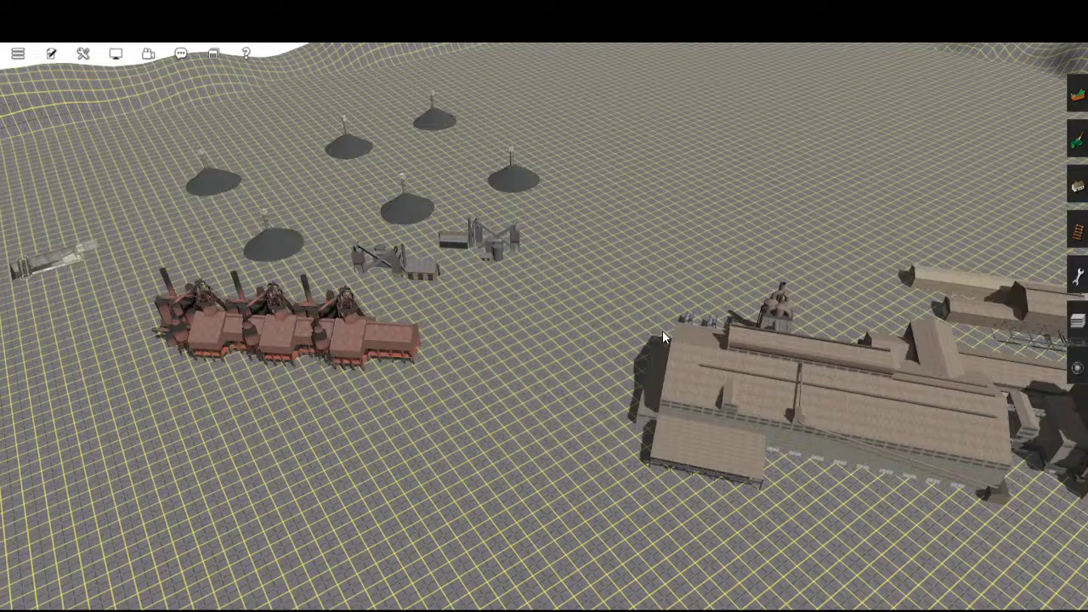
key(Up)
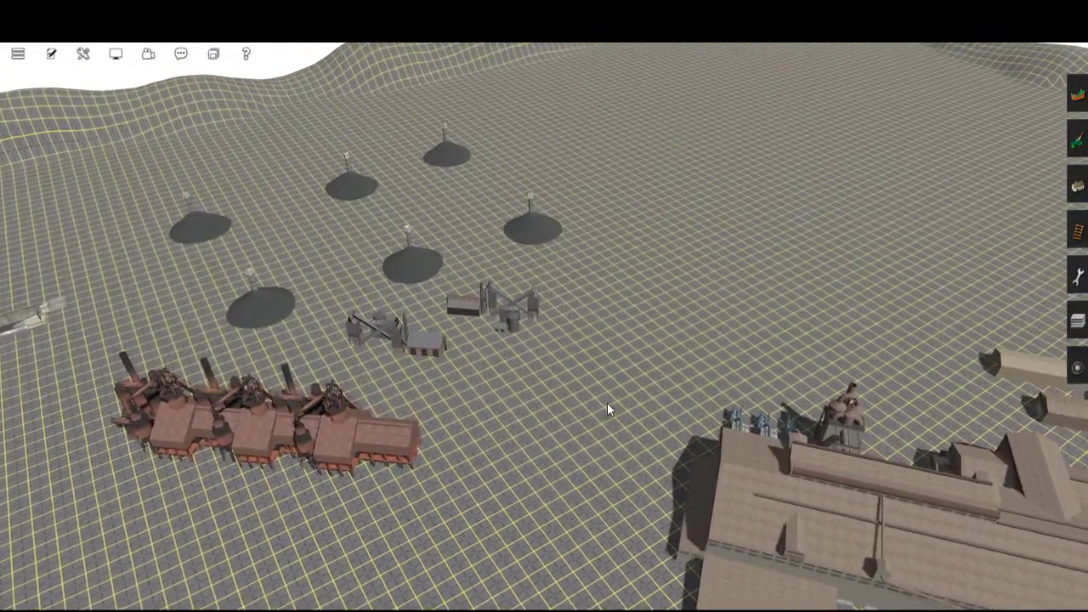
key(Left)
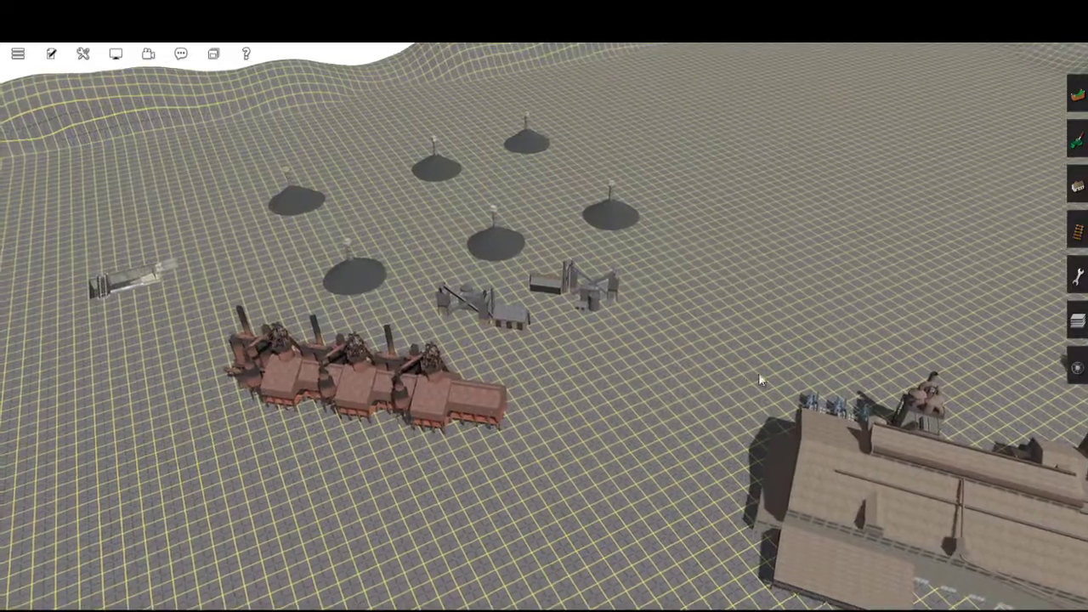
scroll(829, 380, up, 5)
scroll(668, 362, down, 5)
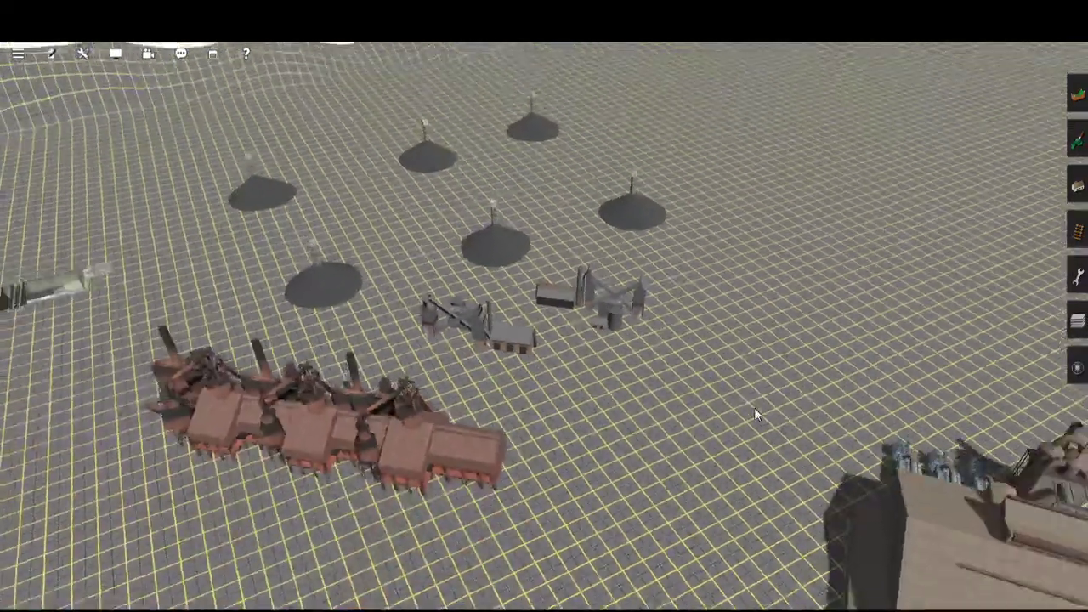
scroll(754, 407, down, 6)
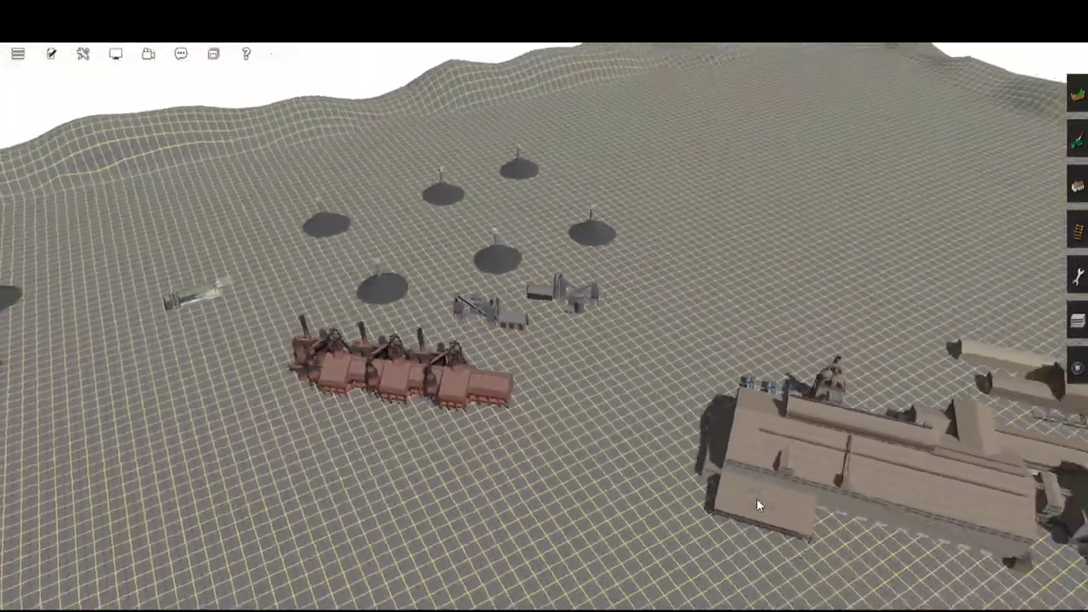
- Survey the open ground between the river bridge, the blast furnaces, the mill canopy and the track end for possible approaches
scroll(757, 492, up, 2)
scroll(757, 492, down, 3)
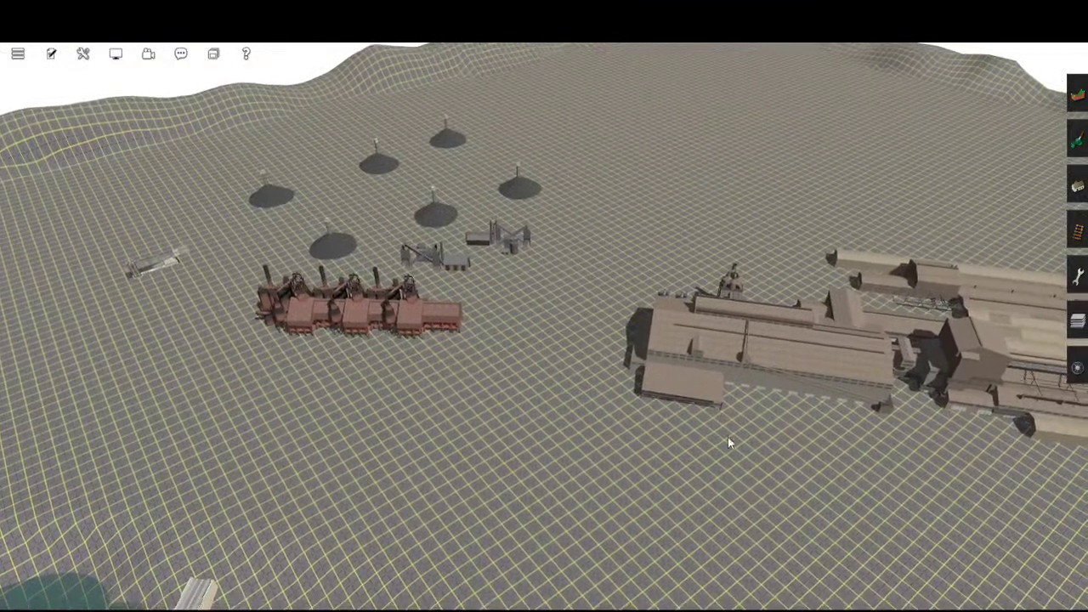
scroll(729, 437, up, 4)
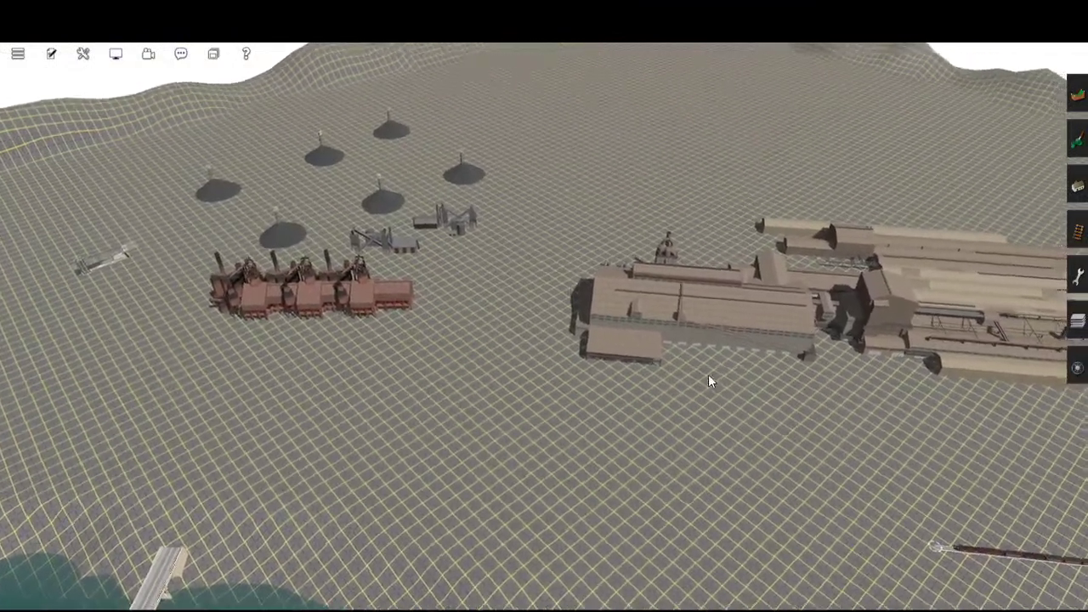
scroll(710, 380, up, 2)
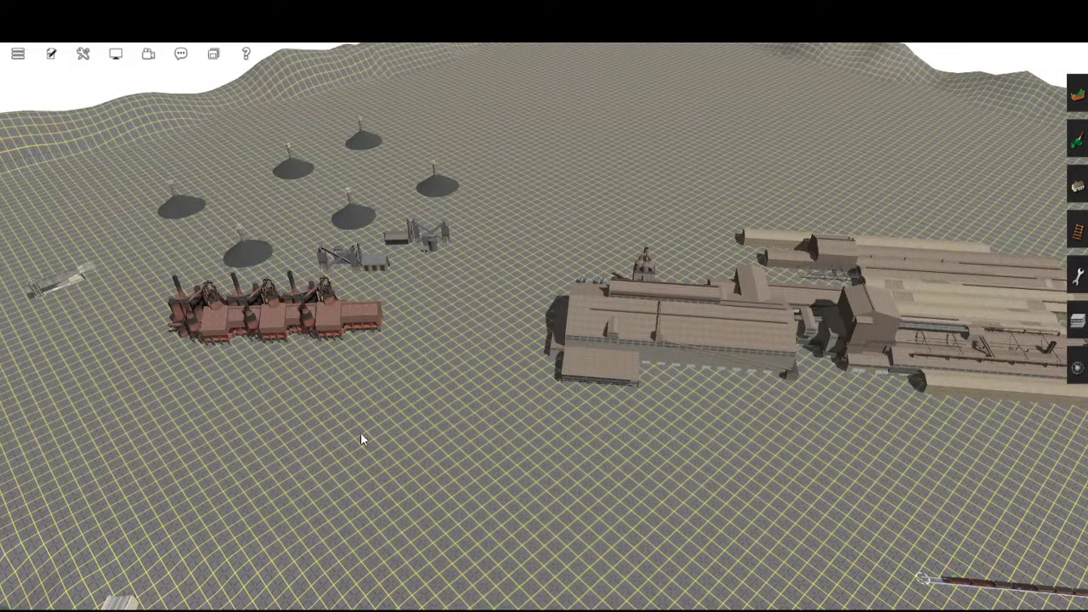
scroll(408, 370, down, 3)
scroll(685, 357, up, 3)
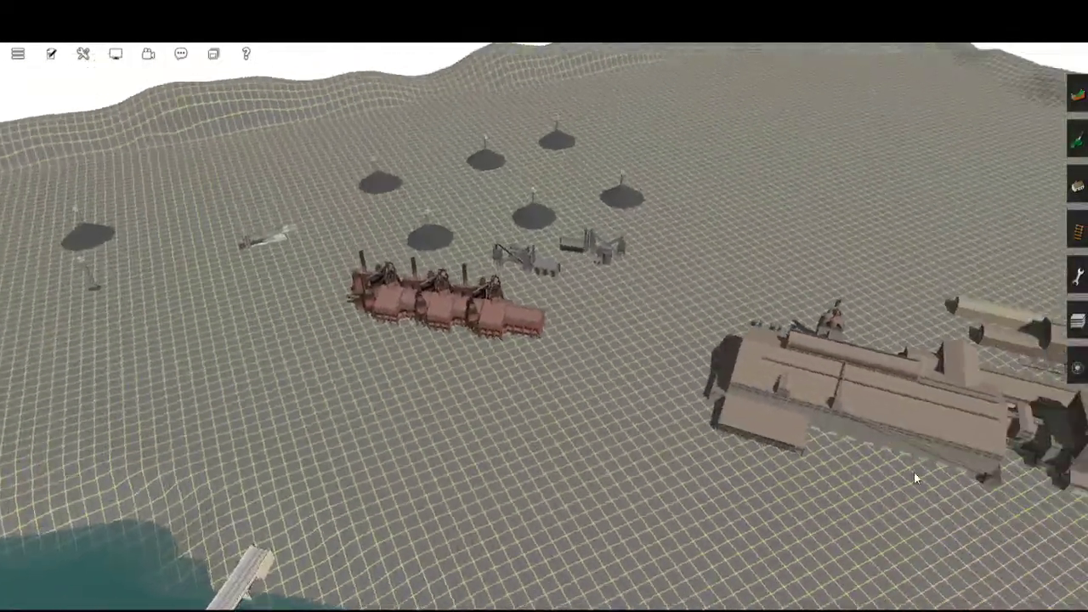
scroll(808, 464, down, 3)
scroll(633, 422, up, 3)
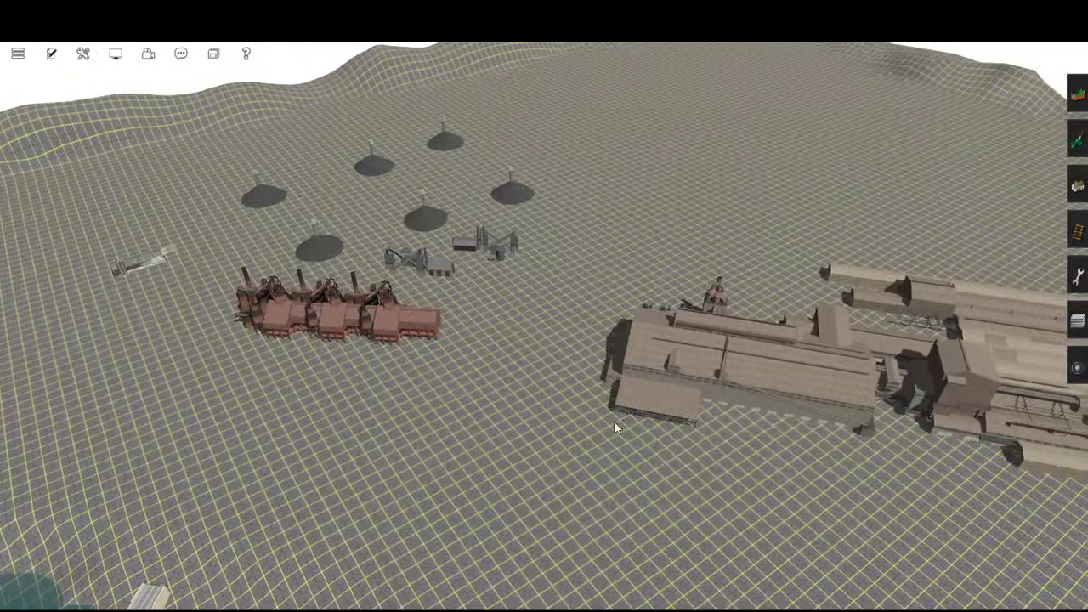
scroll(496, 430, down, 3)
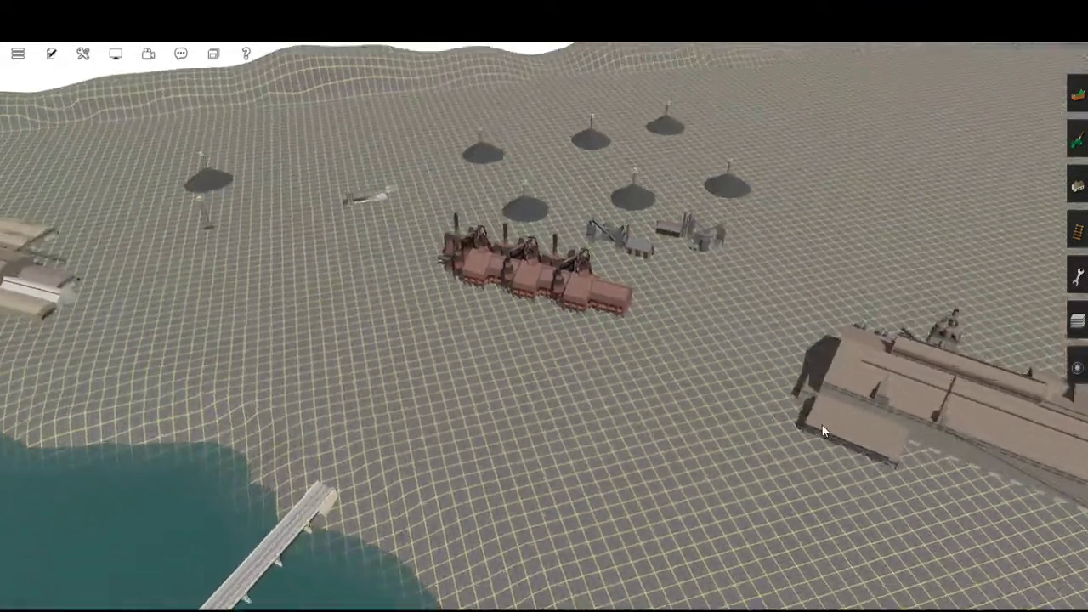
- Inspect the river-facing side of the red blast furnaces and their raised casting sheds up close
scroll(822, 430, up, 5)
scroll(822, 425, down, 2)
scroll(764, 344, up, 3)
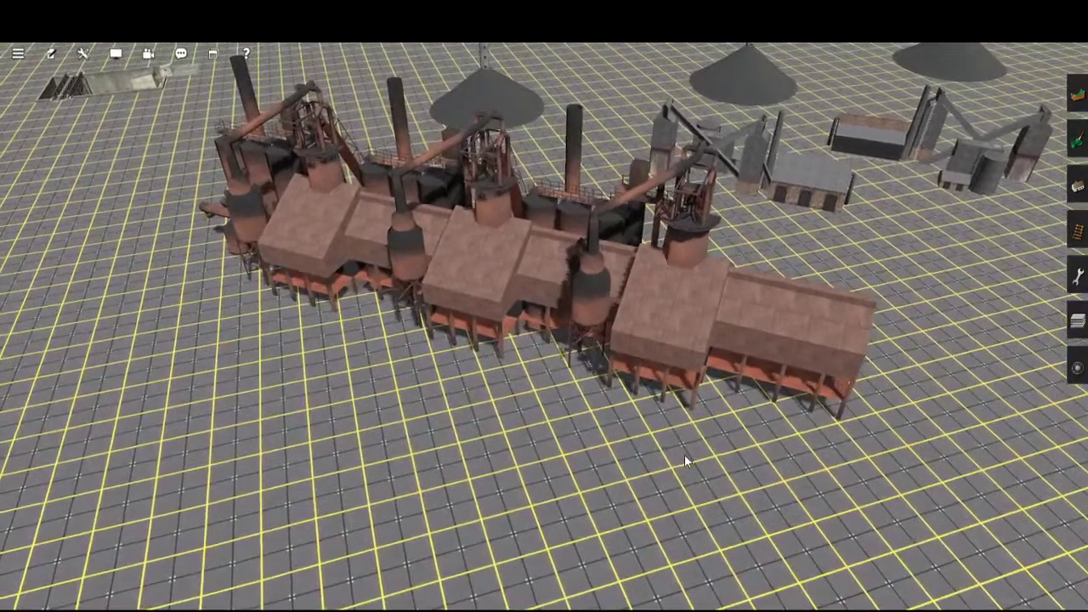
scroll(689, 459, up, 3)
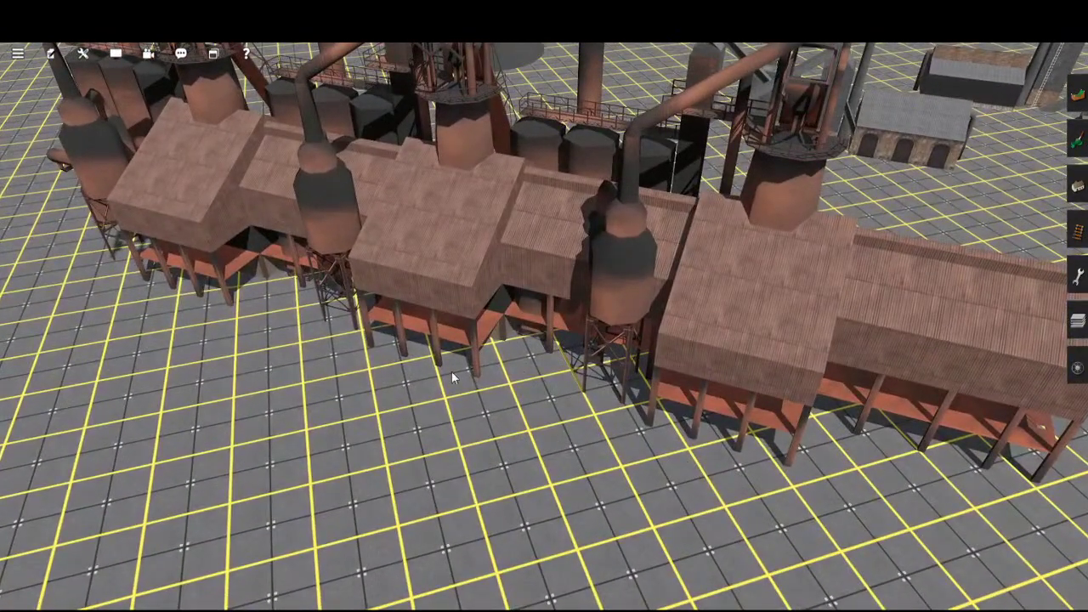
scroll(714, 477, down, 5)
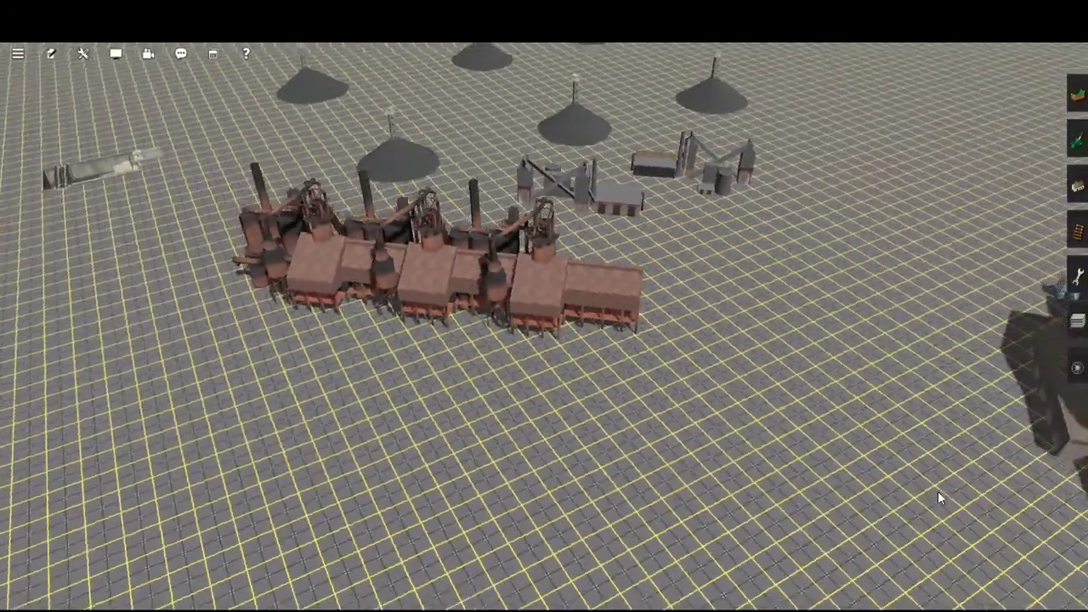
- Examine the open ground between the blast furnaces and the canopy beside the large mill building
key(Right)
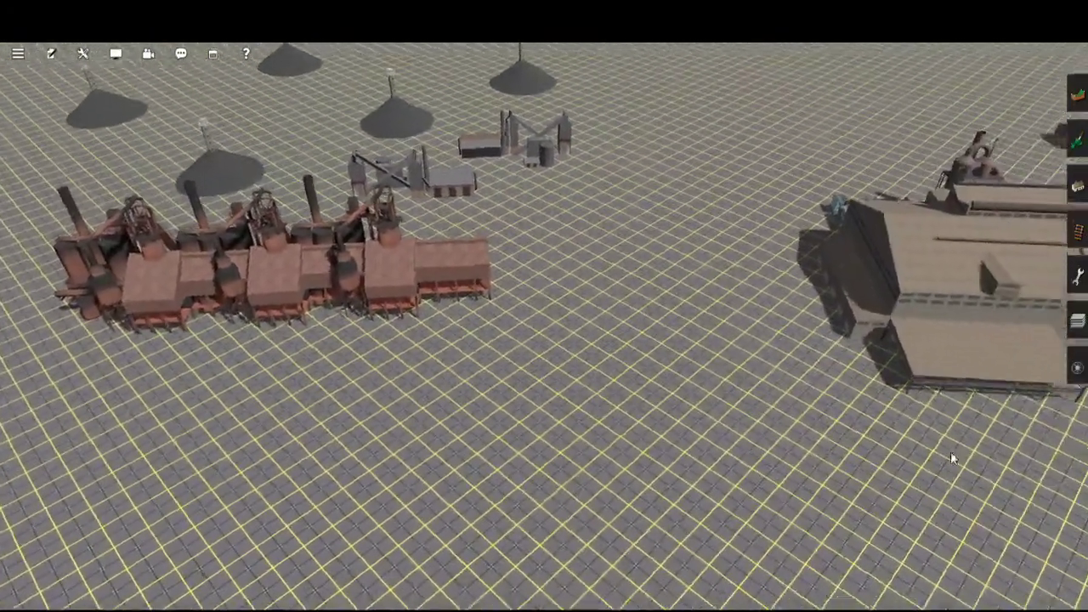
scroll(945, 447, down, 2)
scroll(694, 301, up, 2)
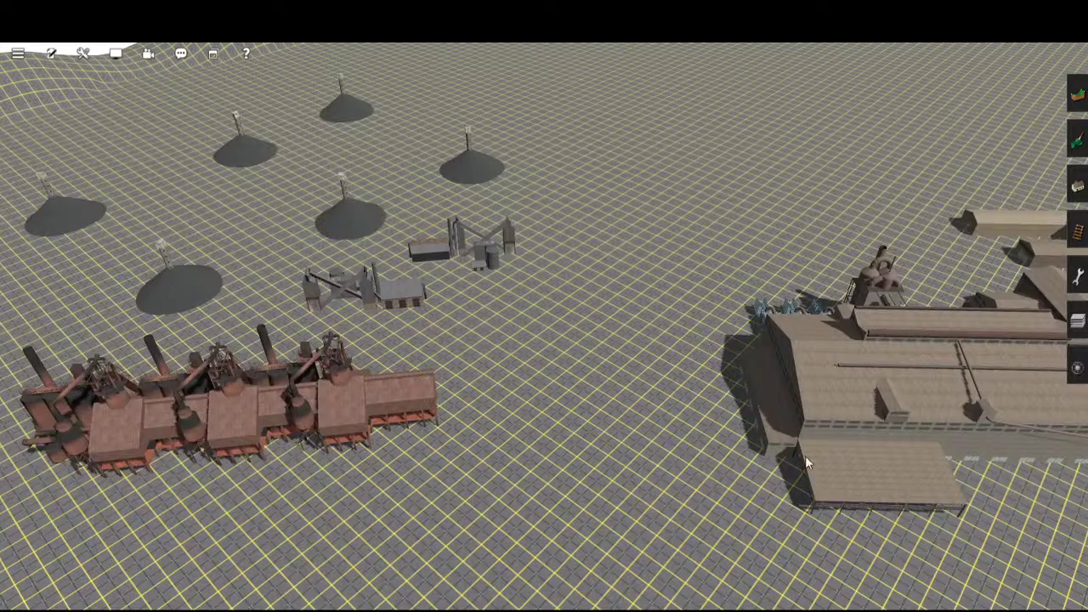
key(Right)
scroll(910, 441, down, 3)
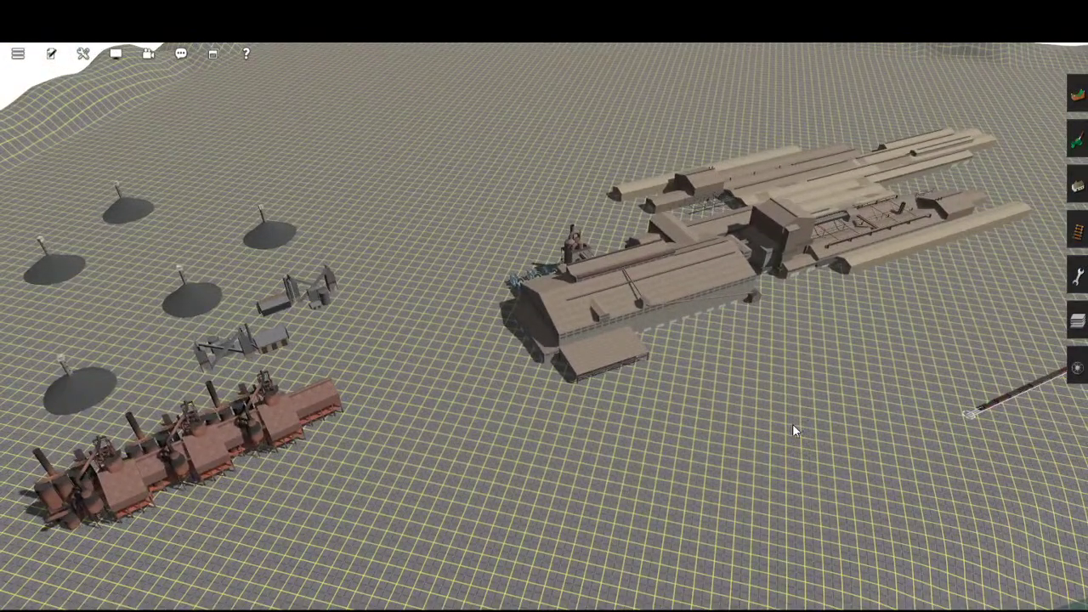
- Trace the possible approach from the track end beside the river past the mill canopy to the blast furnaces
right_click(952, 353)
key(Right)
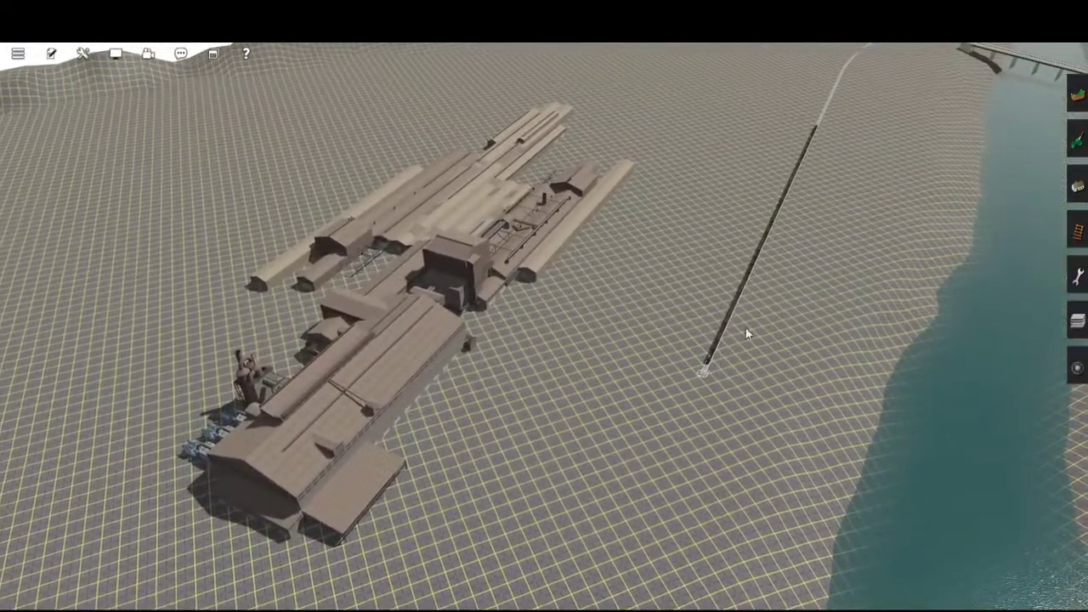
key(Left)
drag(383, 597, 631, 410)
right_drag(630, 403, 625, 425)
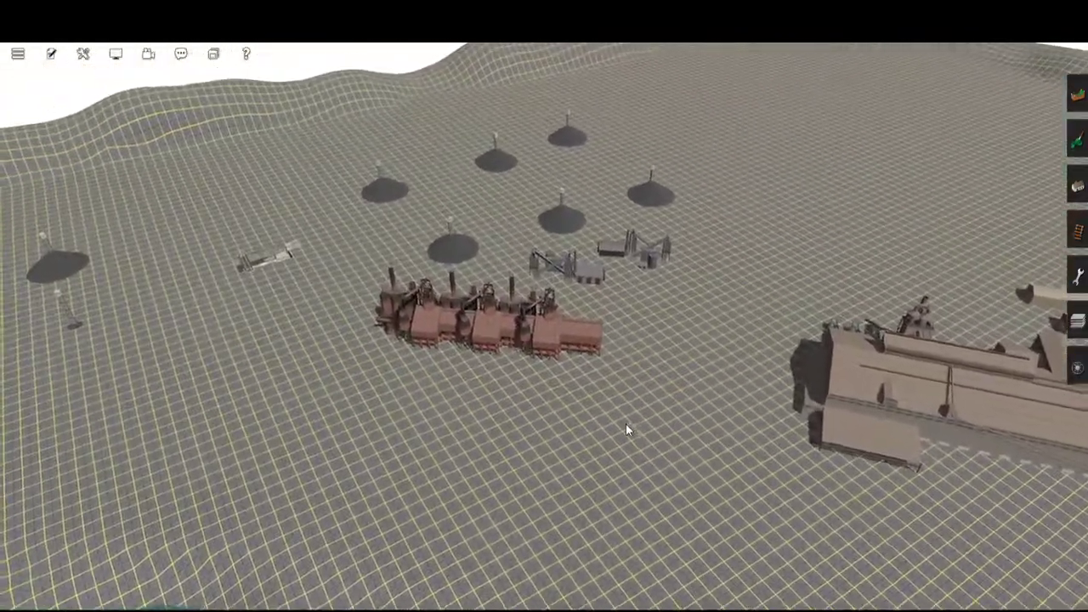
- Compare the blast furnace frontage with the mill's canopy side and the nearby track end from close overhead views
scroll(629, 425, up, 4)
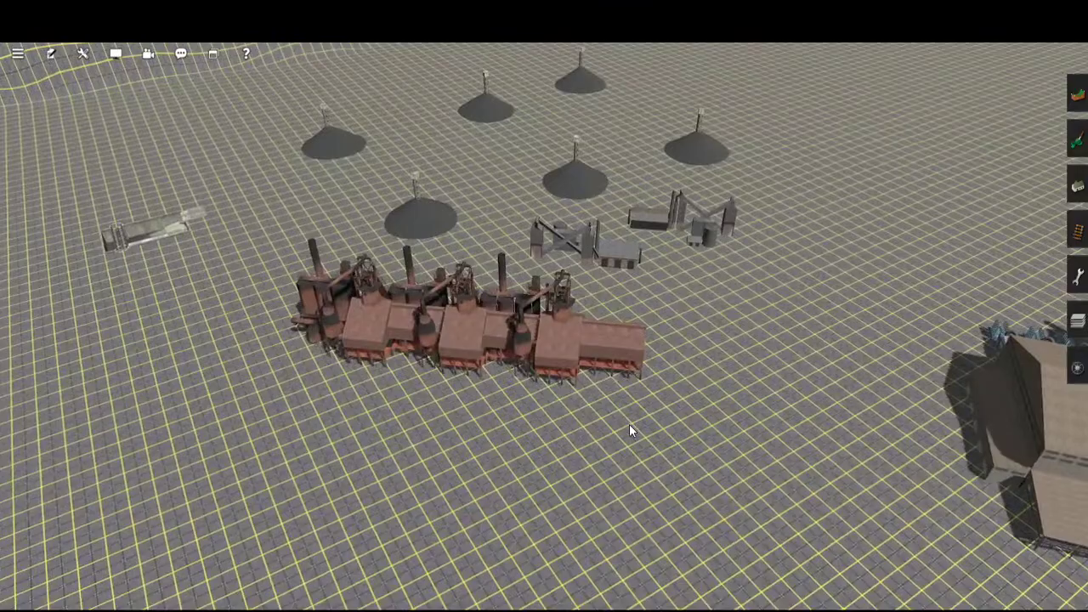
scroll(629, 425, up, 4)
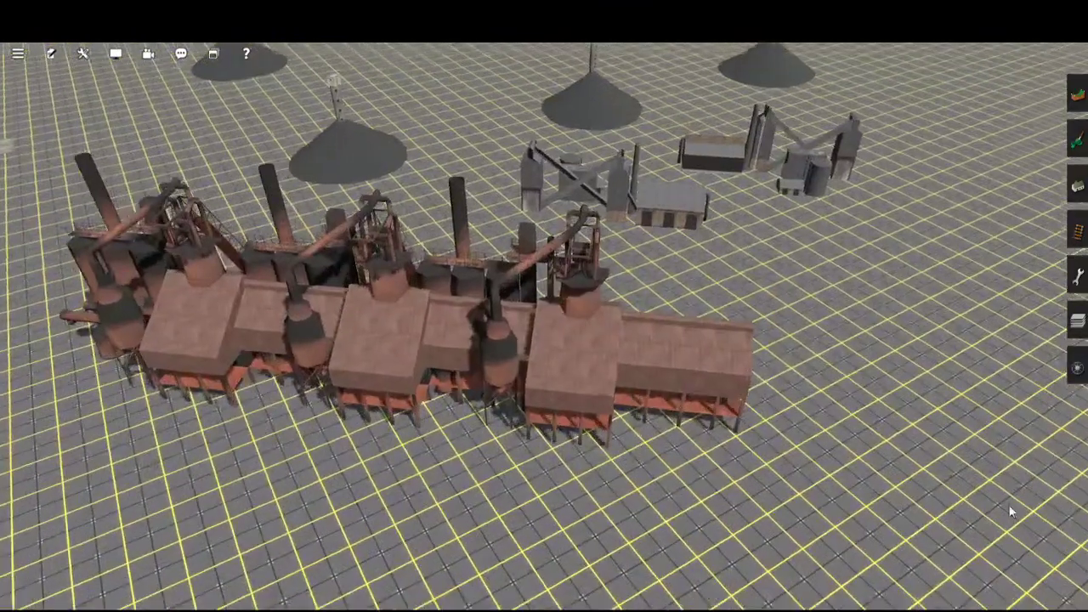
key(Right)
right_drag(765, 357, 954, 291)
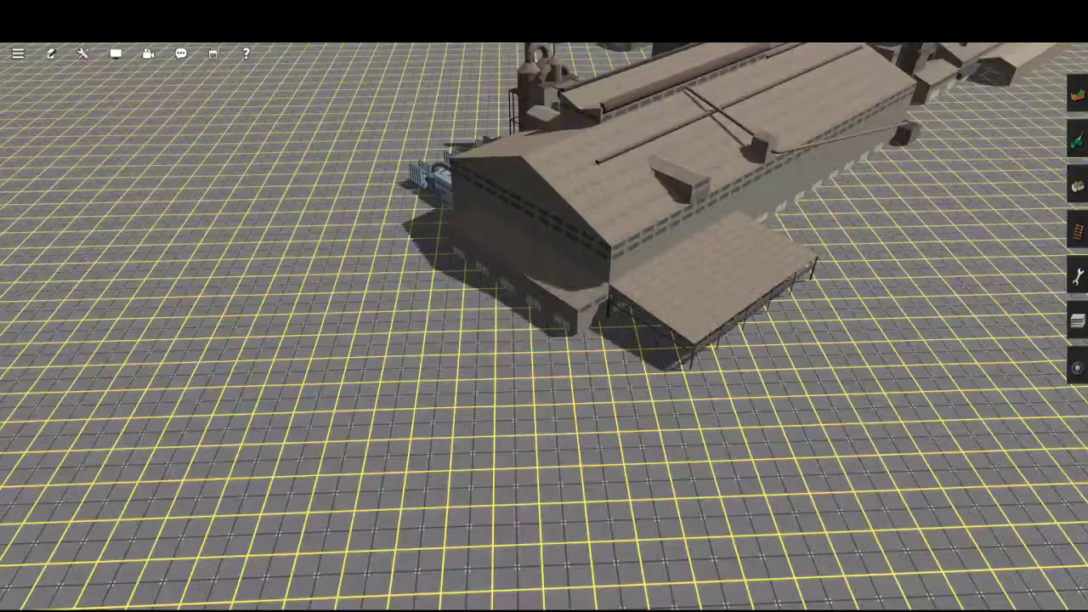
scroll(953, 290, down, 4)
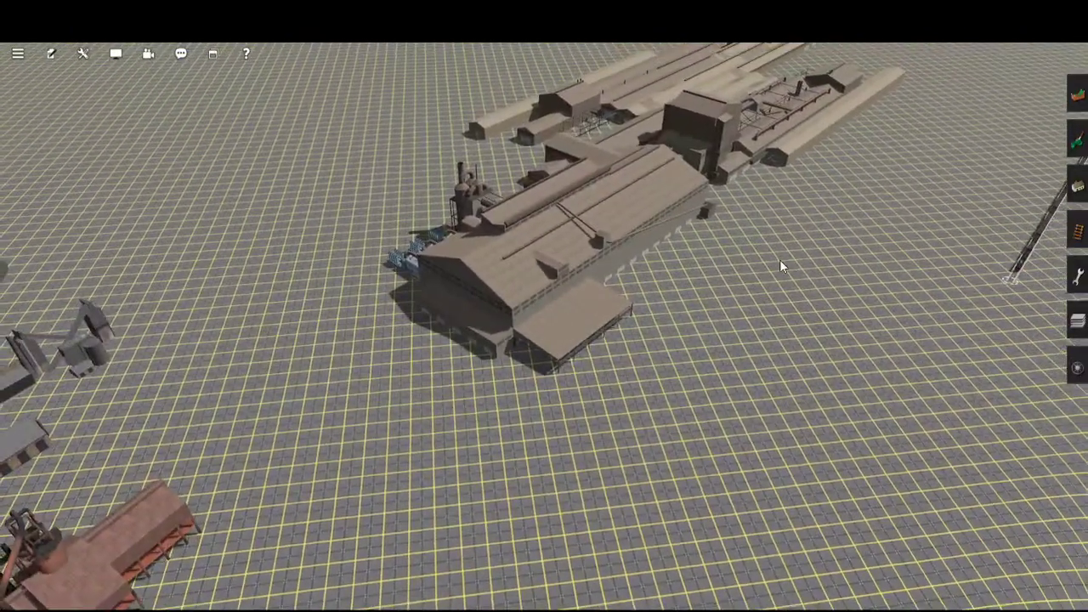
right_click(780, 260)
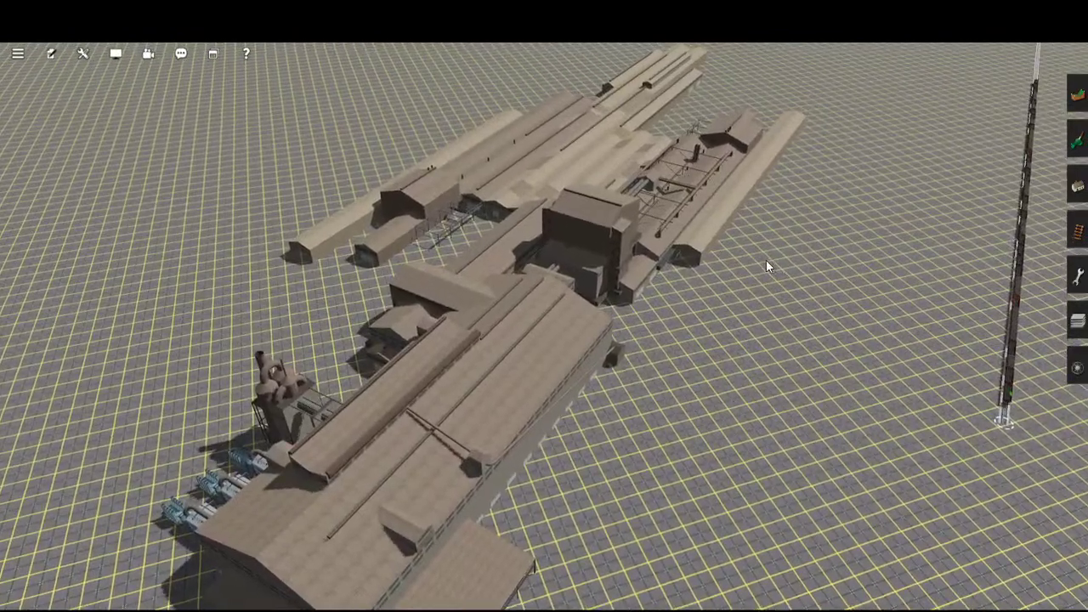
right_click(726, 350)
right_click(625, 562)
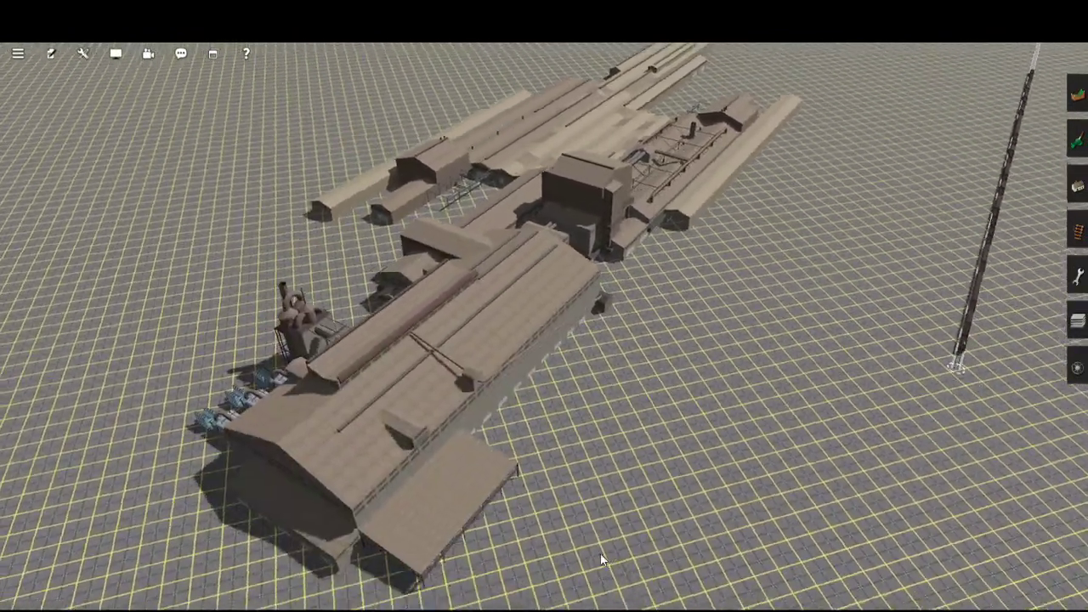
- Examine the open-sided canopy beside the large mill building and the ground around it from low and high angles
right_click(600, 555)
scroll(667, 510, up, 5)
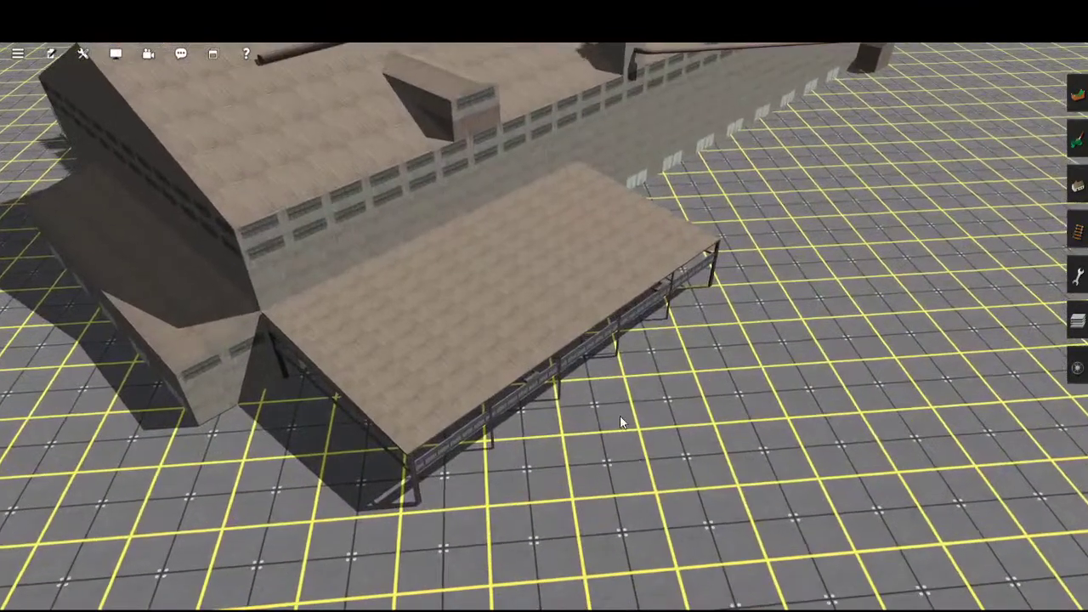
right_click(619, 415)
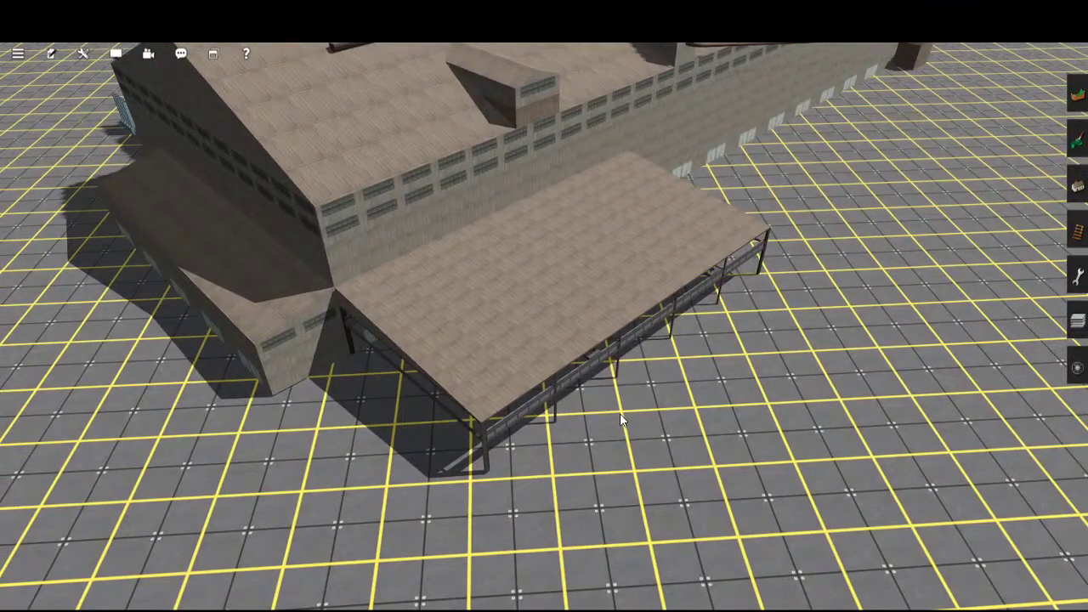
key(Left)
key(Down)
key(Left)
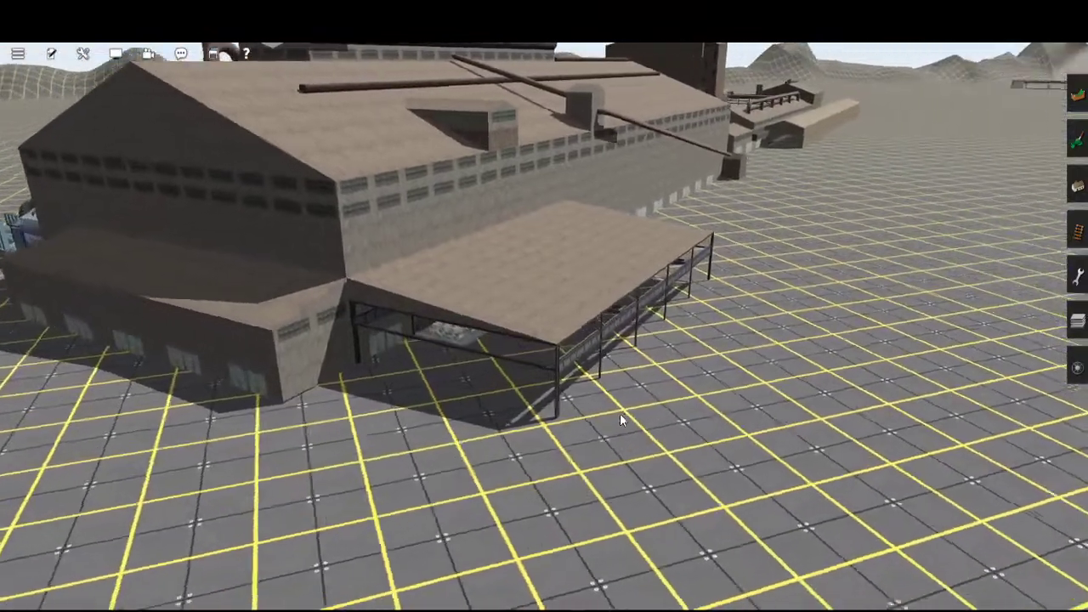
key(Down)
key(Up)
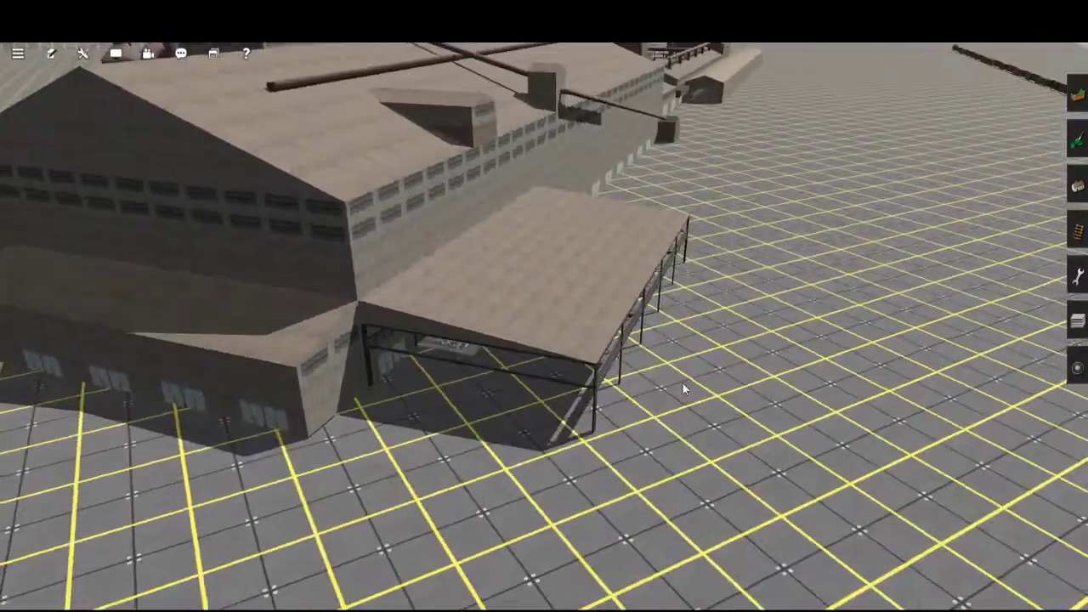
scroll(763, 268, down, 5)
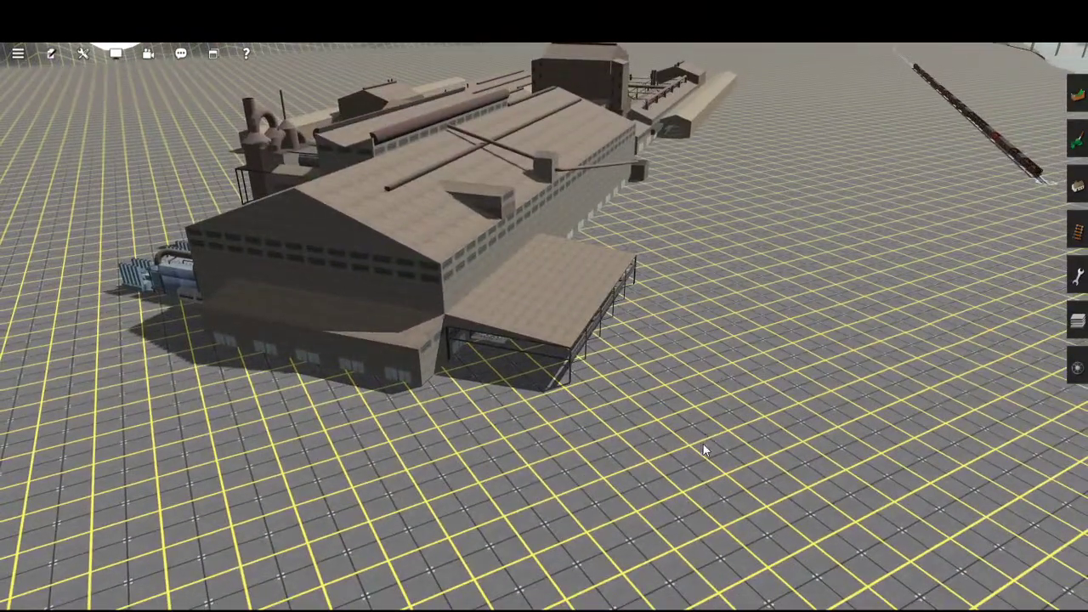
scroll(702, 445, up, 5)
scroll(751, 395, down, 4)
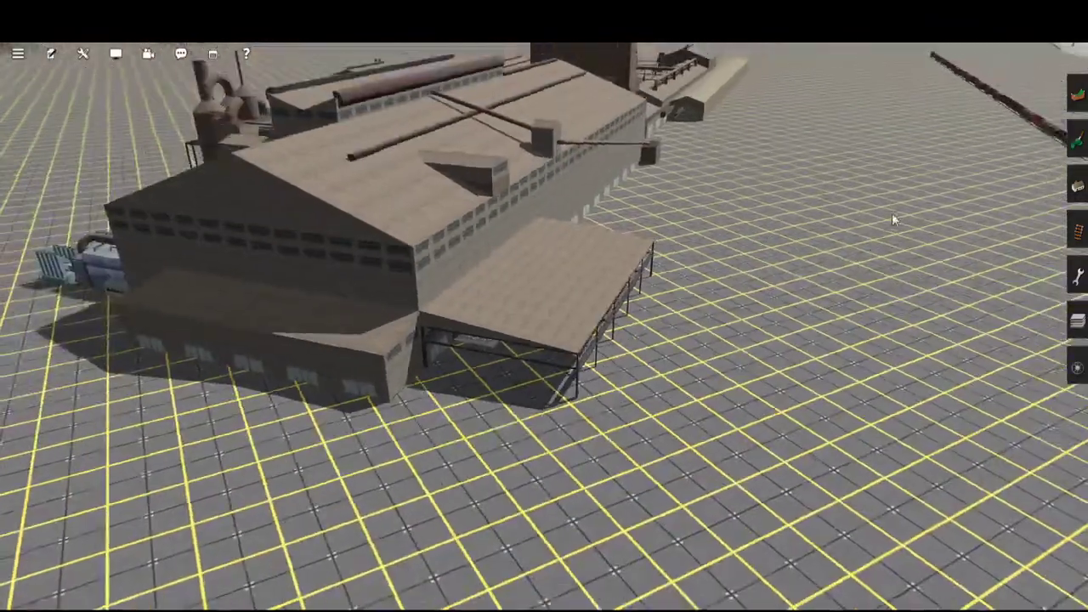
- Follow the mill's track-facing side to its far end and view the sheds there from the opposite direction
key(Left)
key(Right)
right_click(1012, 226)
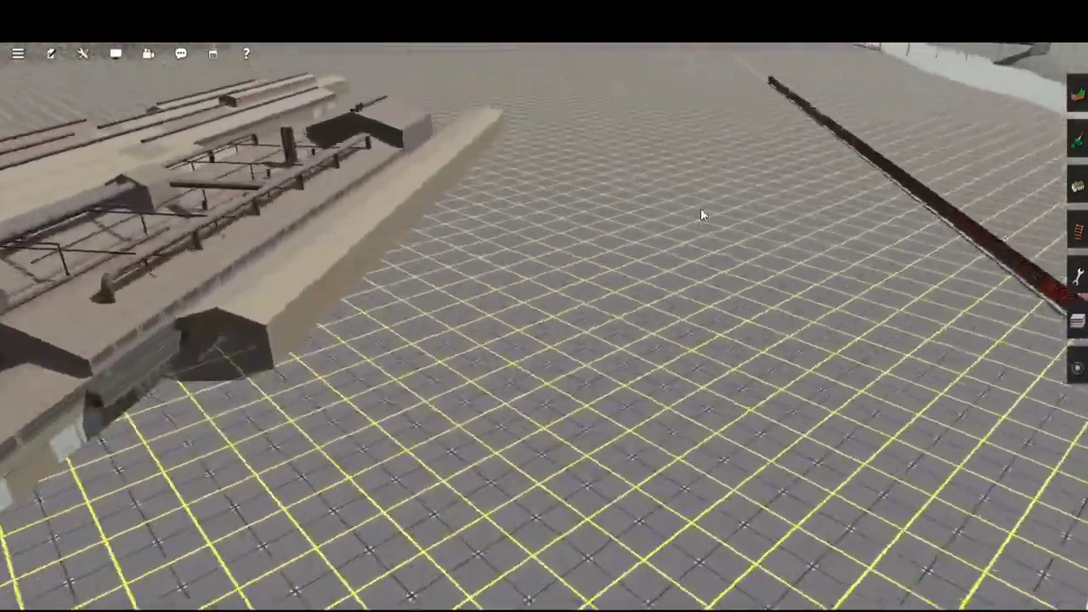
key(Left)
right_click(940, 225)
key(Left)
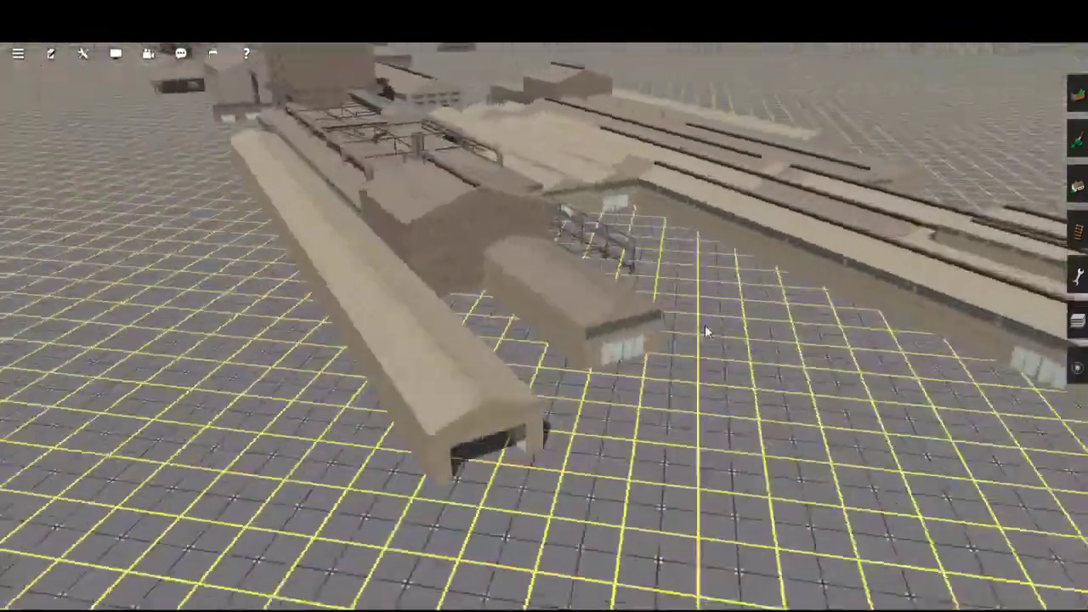
key(Left)
right_click(820, 347)
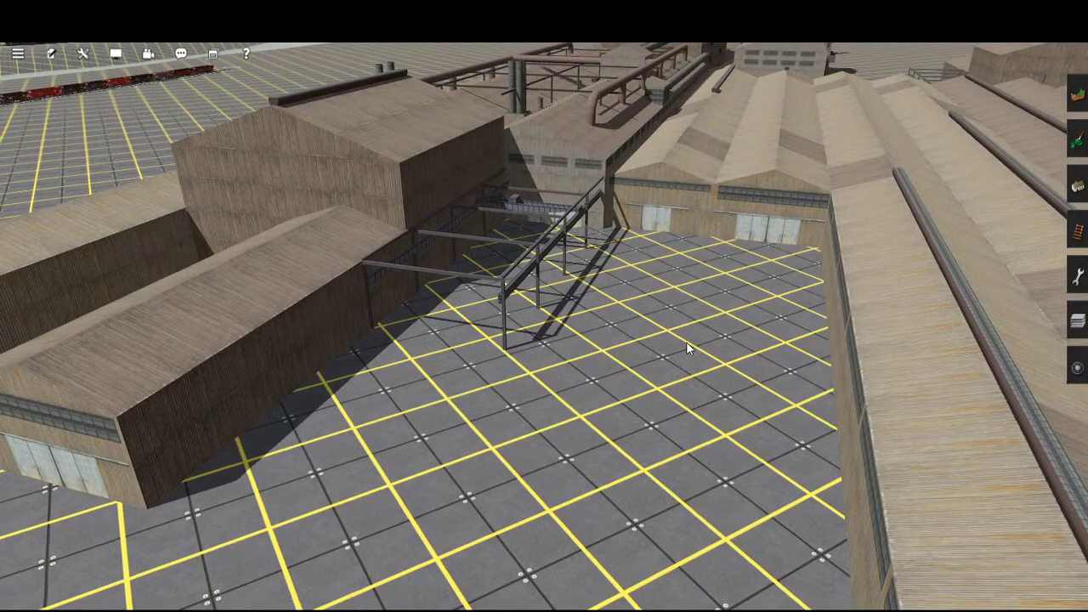
- Examine the yard enclosed by the mill sheds, including its overhead crane frame and the shed doors around it
scroll(687, 347, down, 3)
key(Left)
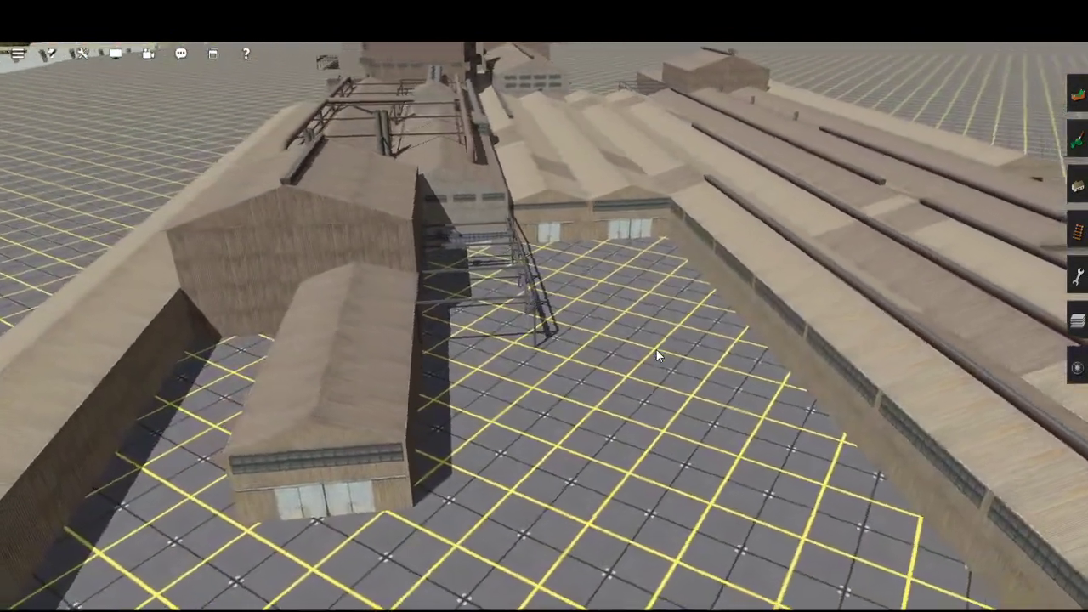
key(Right)
scroll(652, 350, down, 2)
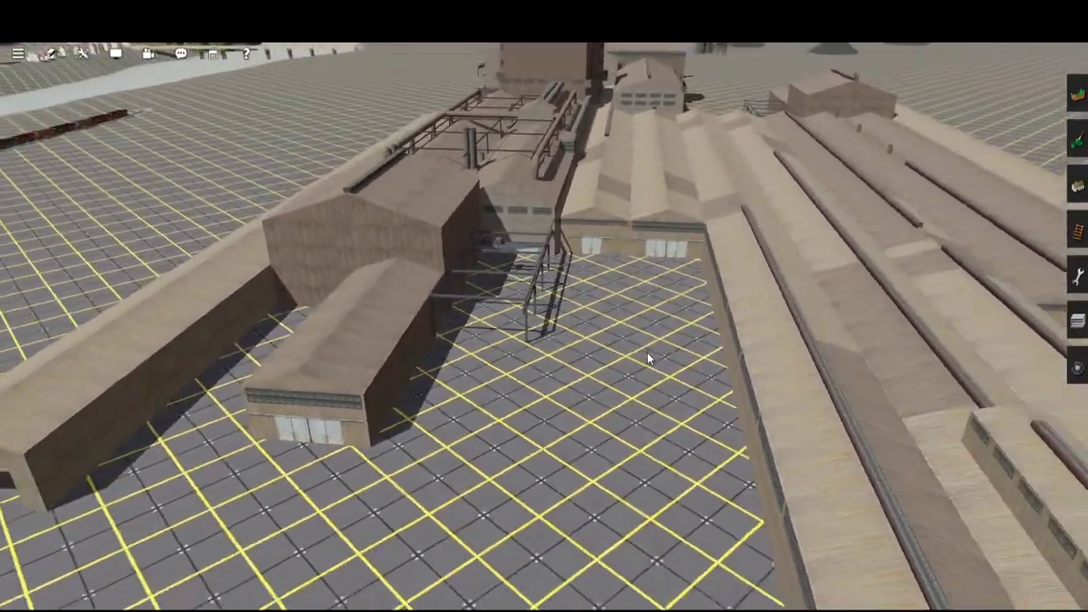
right_drag(641, 352, 684, 393)
scroll(750, 327, down, 3)
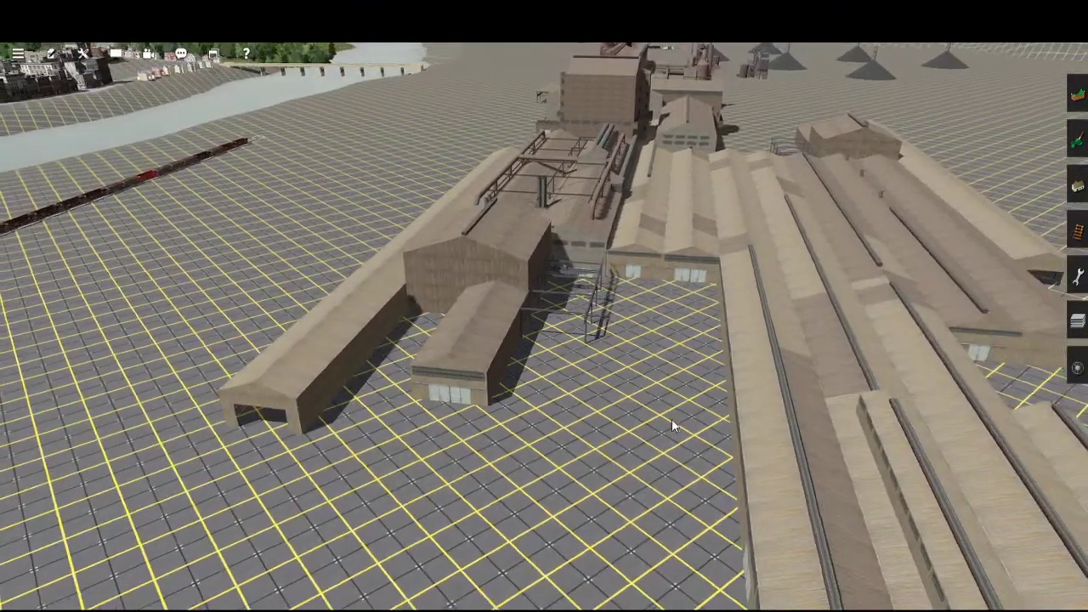
- Inspect the open portal at the end of the long narrow shed and the ground in front of it
right_drag(520, 523, 658, 440)
scroll(806, 415, up, 3)
scroll(659, 447, up, 3)
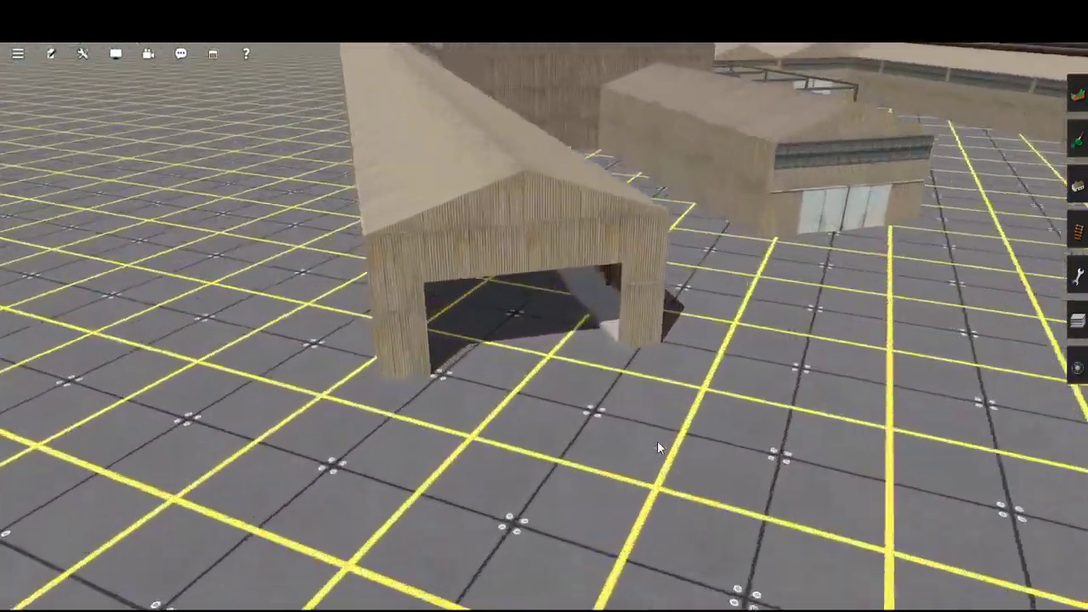
key(Down)
key(Up)
scroll(657, 440, down, 3)
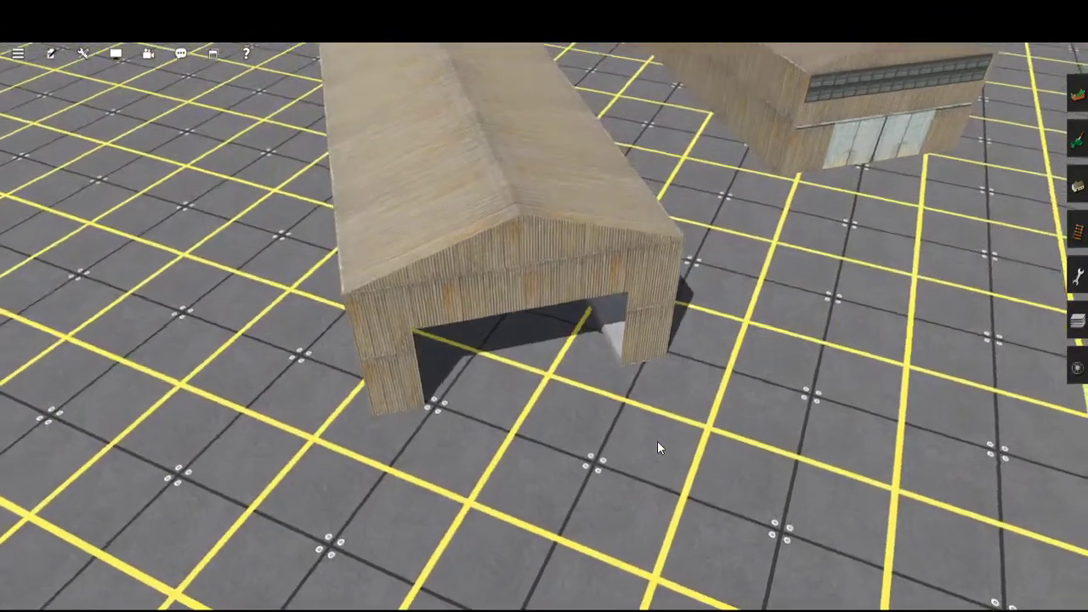
key(Right)
scroll(639, 452, down, 3)
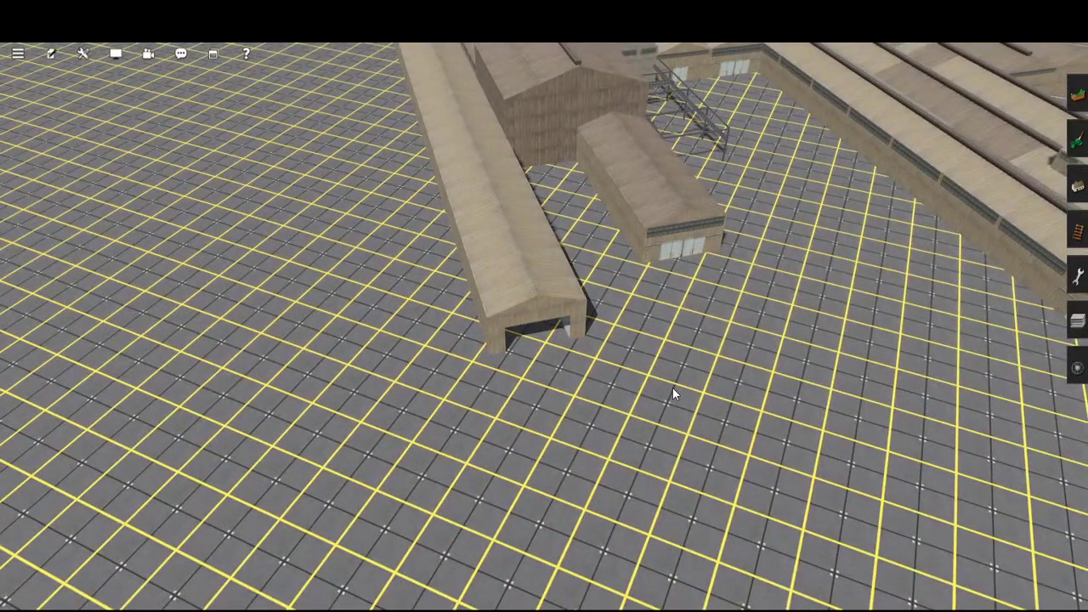
- Compare the long shed's open end with the parked train's track beside the river from overhead and low views
scroll(672, 406, down, 5)
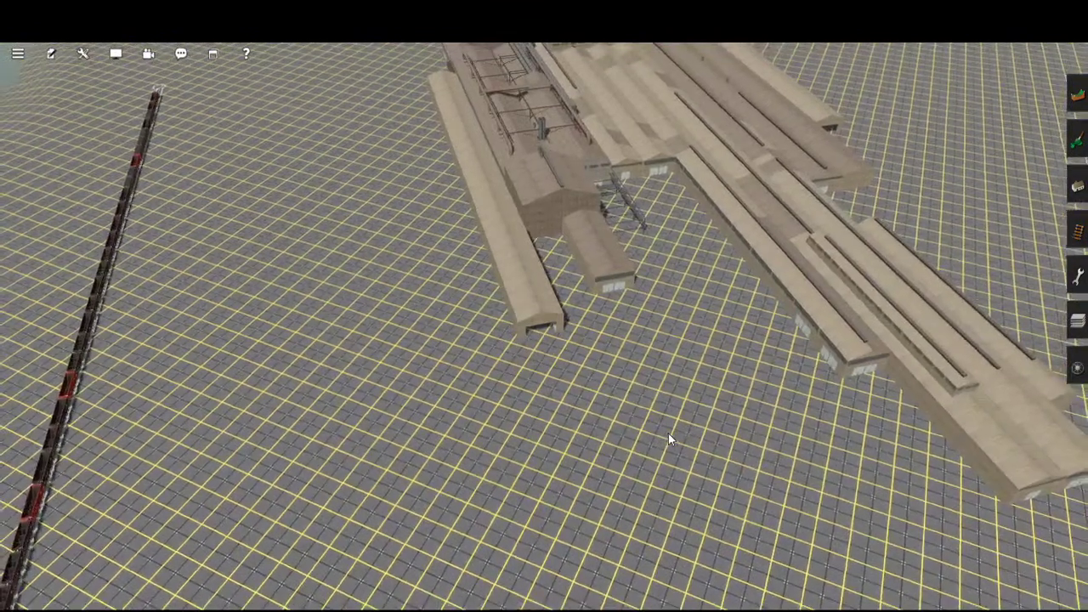
scroll(631, 364, up, 2)
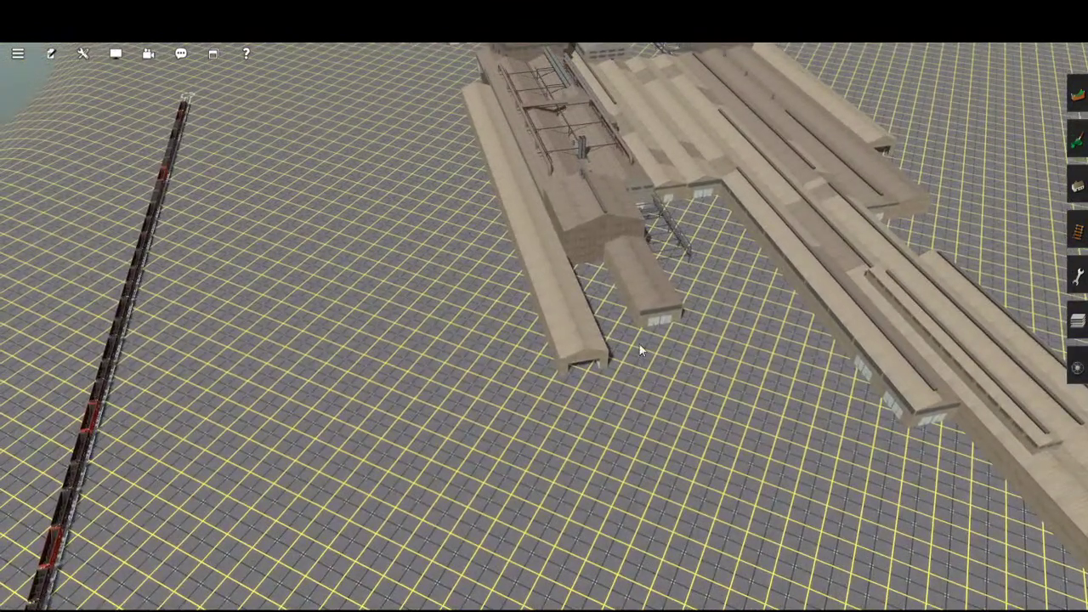
scroll(653, 249, up, 4)
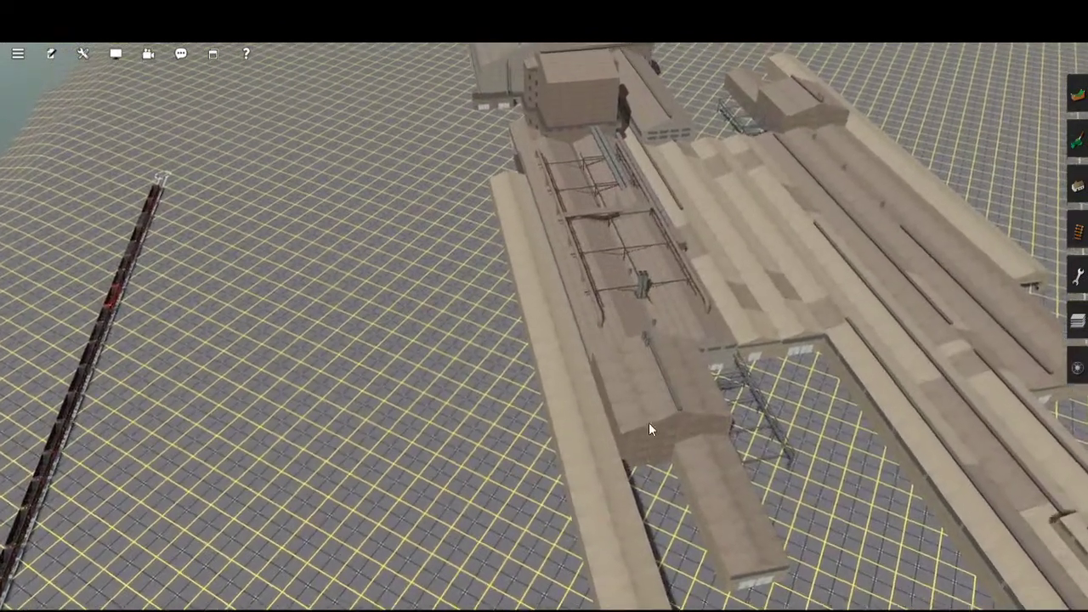
scroll(702, 500, down, 4)
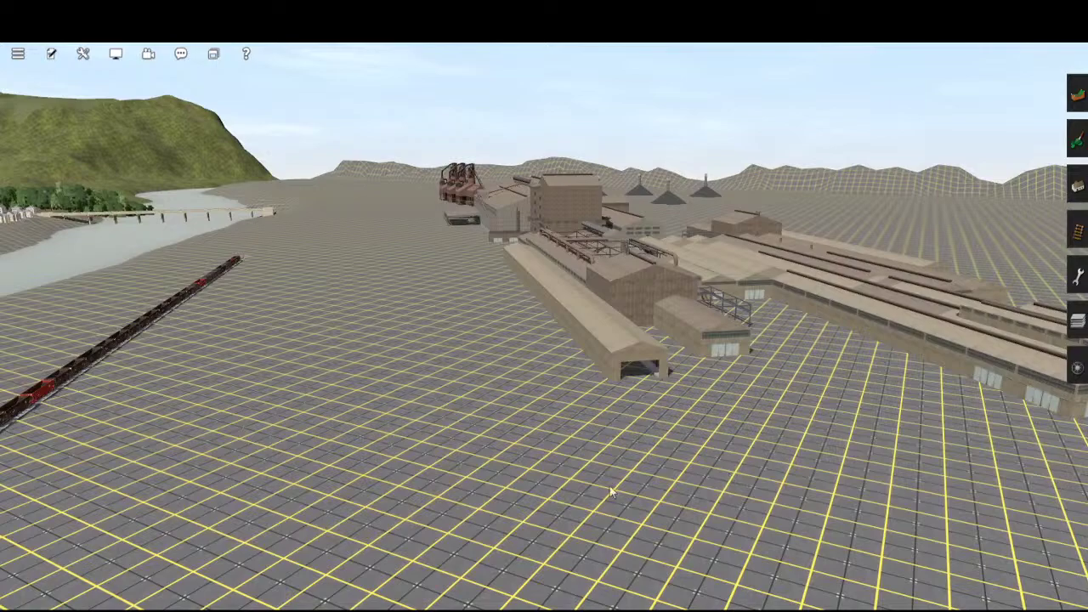
key(Right)
key(Left)
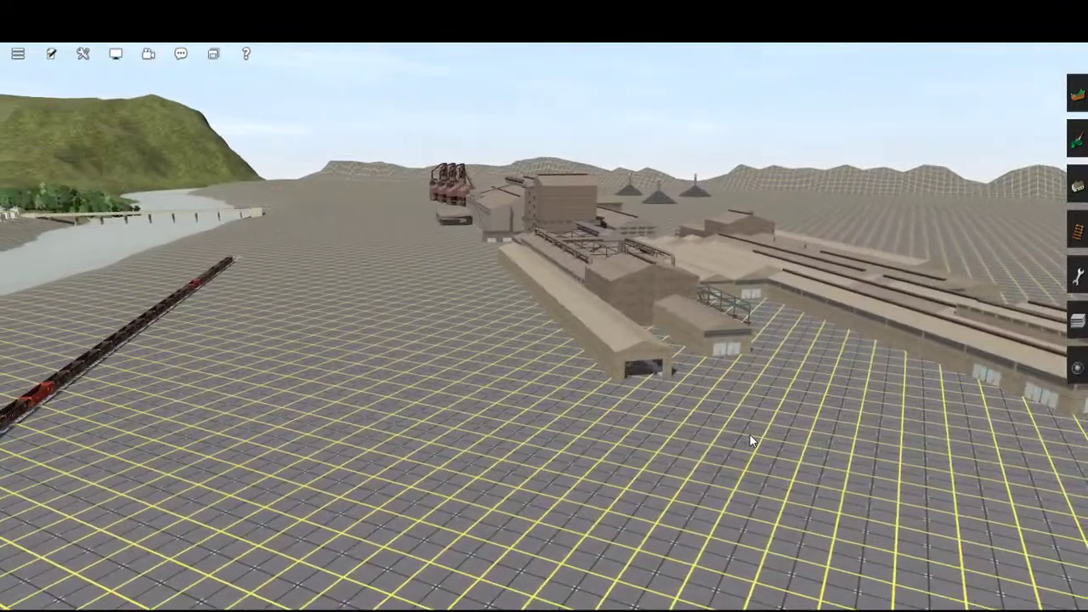
scroll(749, 437, up, 3)
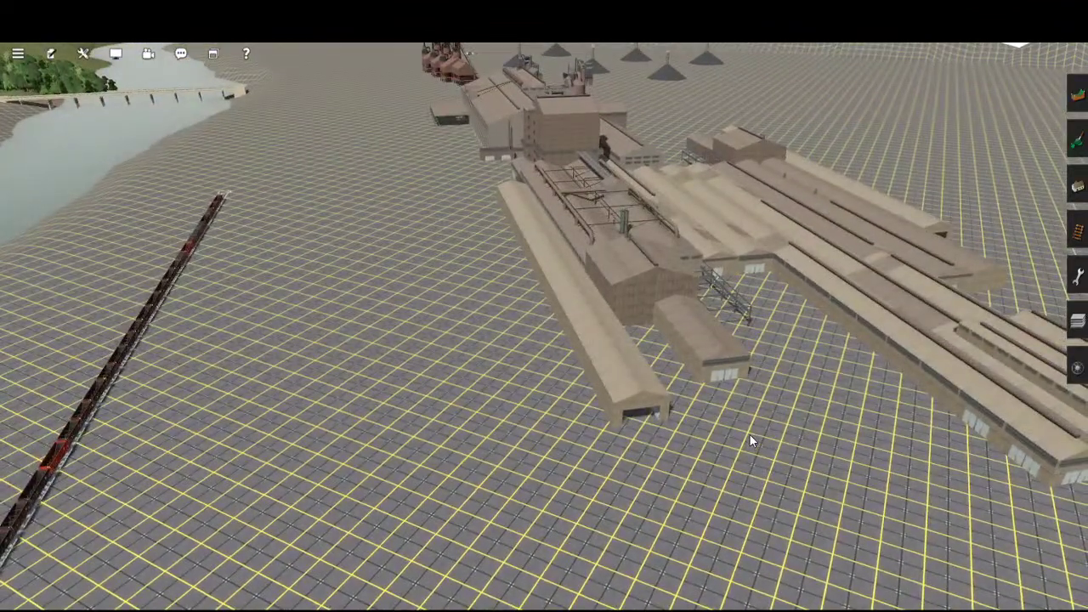
- Examine the possible track approach across the open ground in front of the long shed and the neighbouring mill doors
right_click(804, 509)
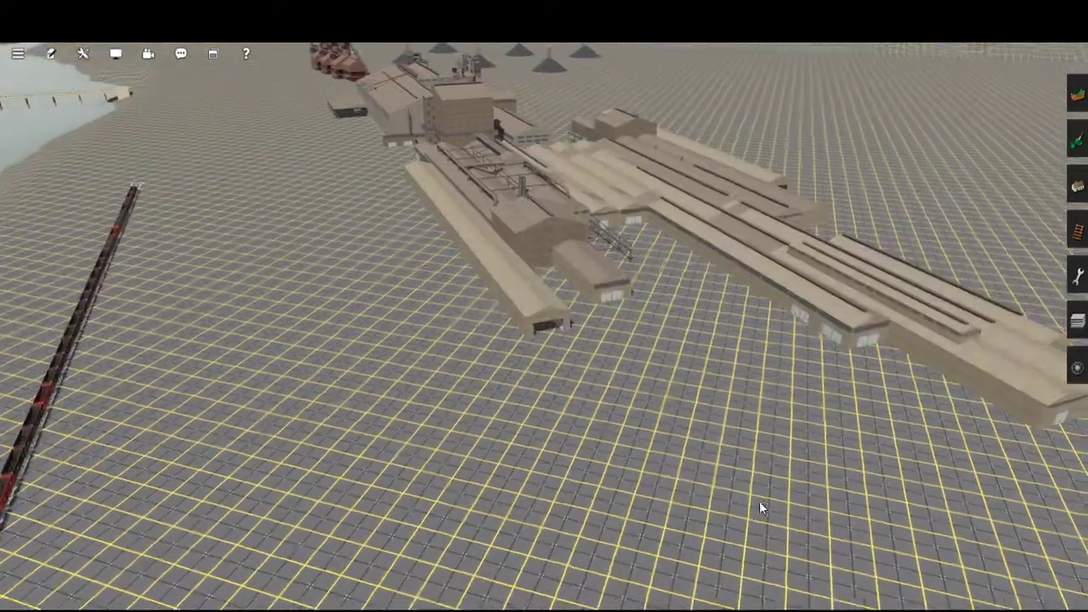
scroll(714, 507, up, 4)
scroll(573, 418, down, 2)
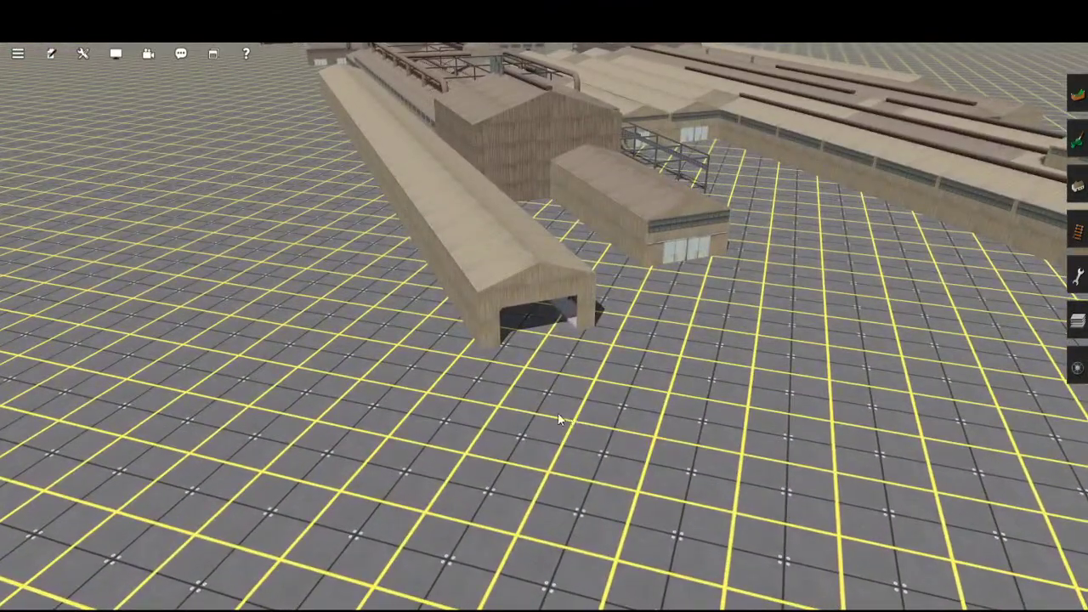
scroll(557, 413, down, 4)
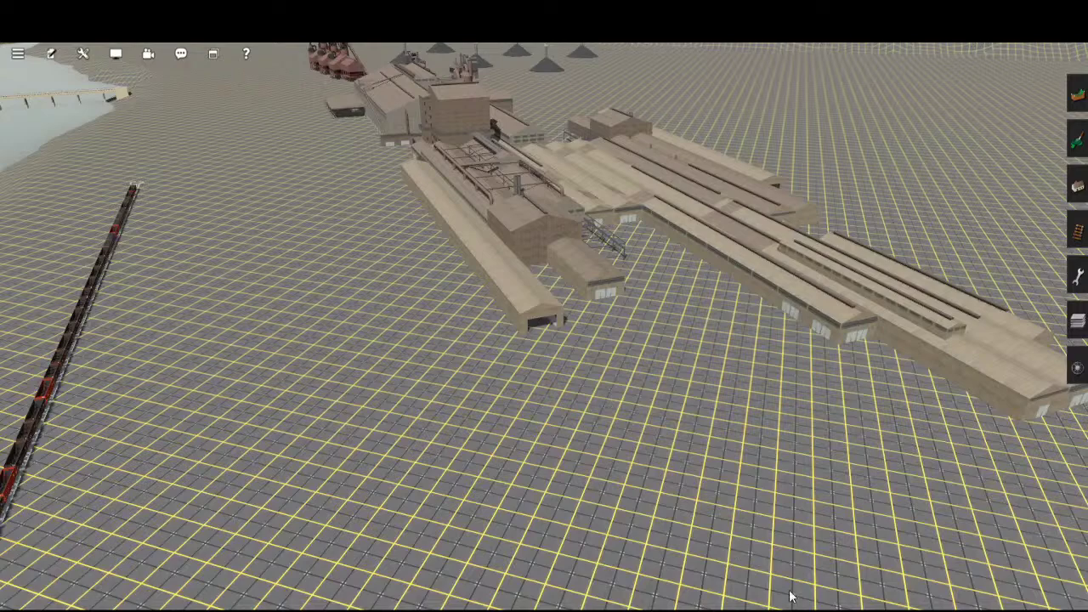
scroll(638, 420, down, 3)
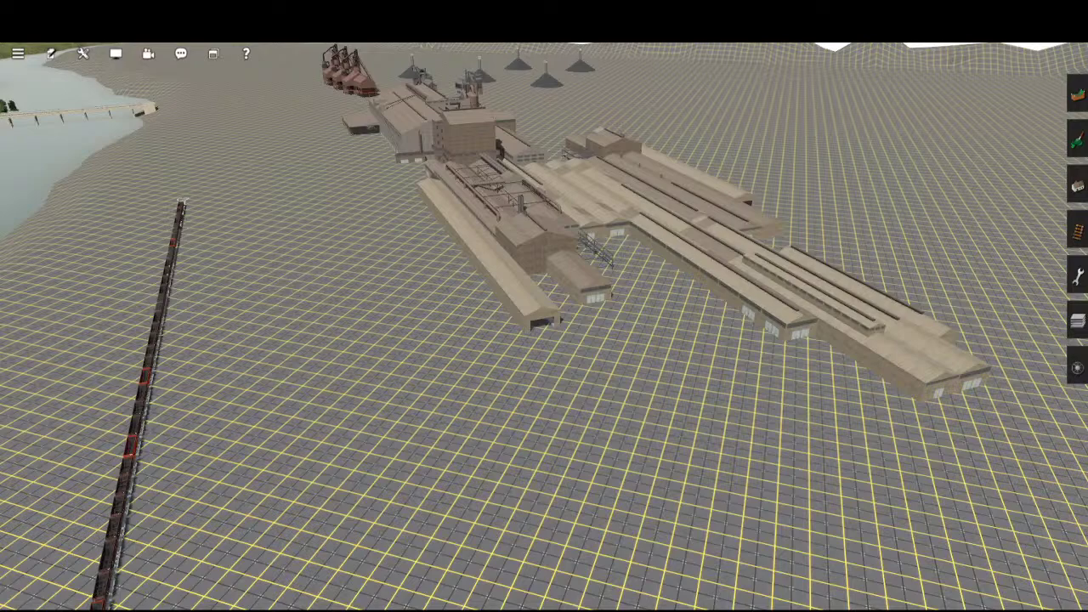
- Survey the blast furnaces, grey plant structures and conical stockpiles beyond the mill complex
right_click(540, 243)
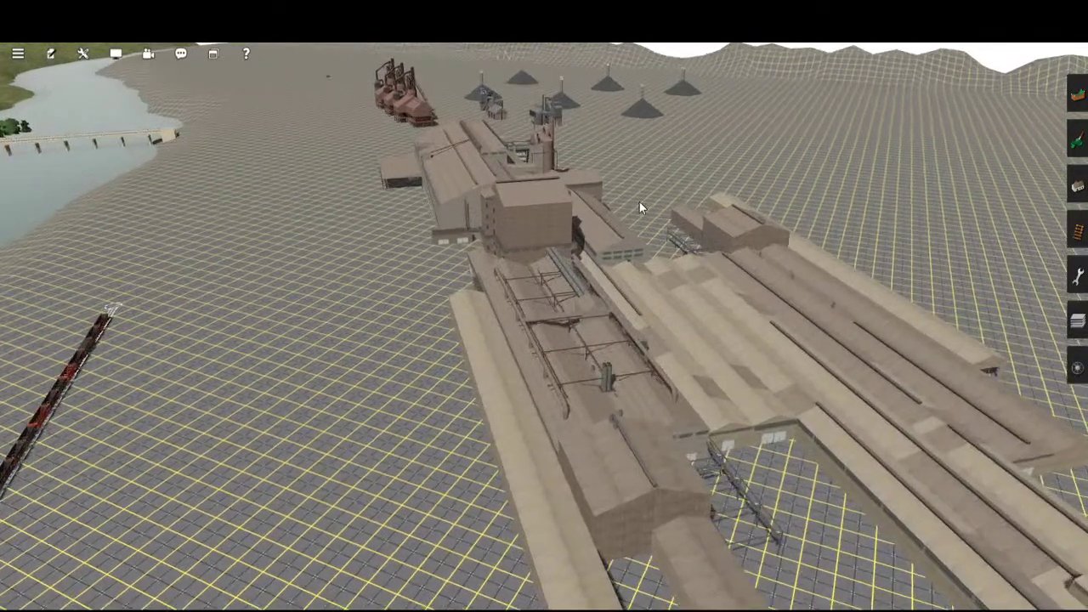
right_click(640, 201)
right_click(610, 314)
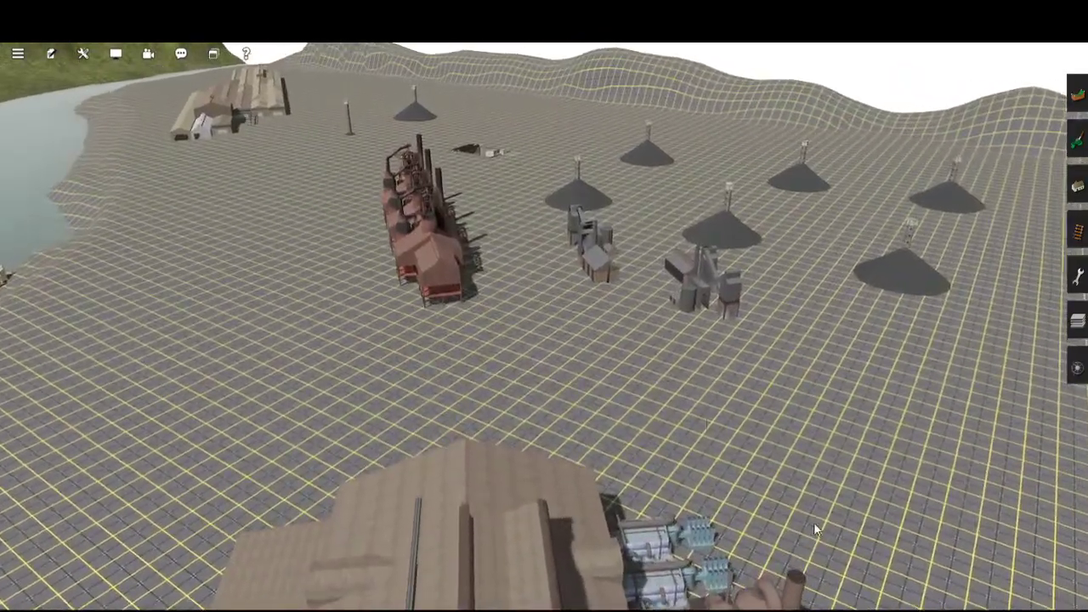
right_click(741, 384)
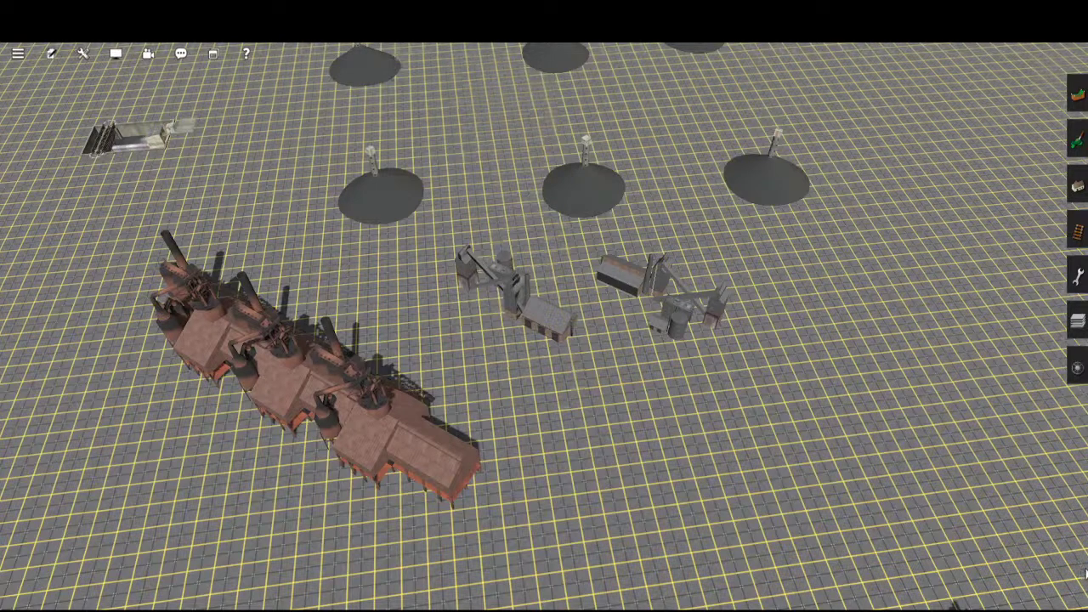
- Locate the mill complex on the map and return to the 3D view near the long shed's open end
key(ctrl+m)
key(Right)
key(Down)
key(Down)
key(Right)
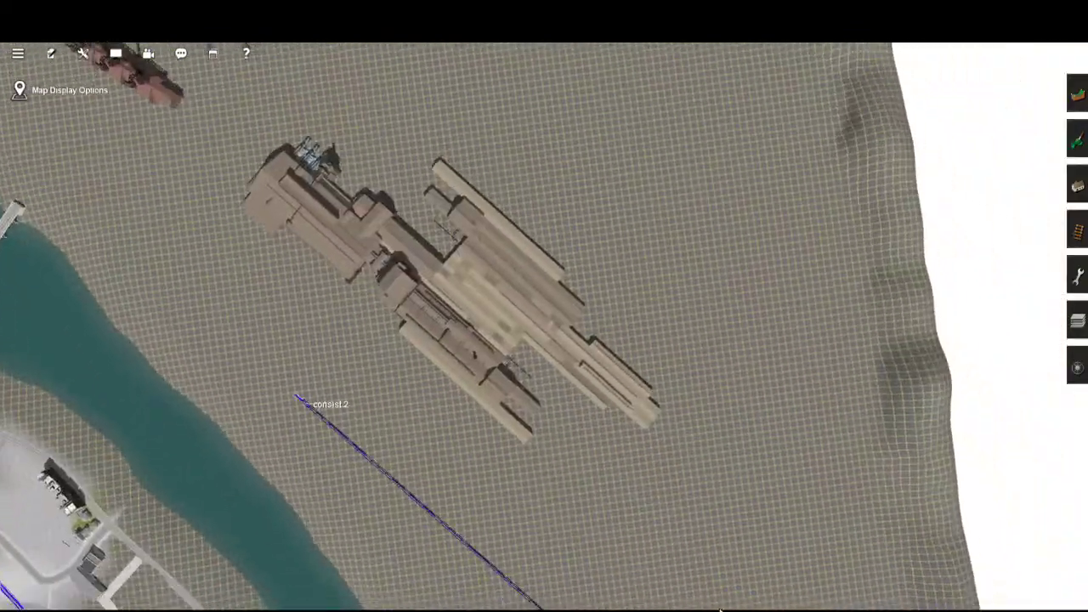
key(Left)
click(741, 512)
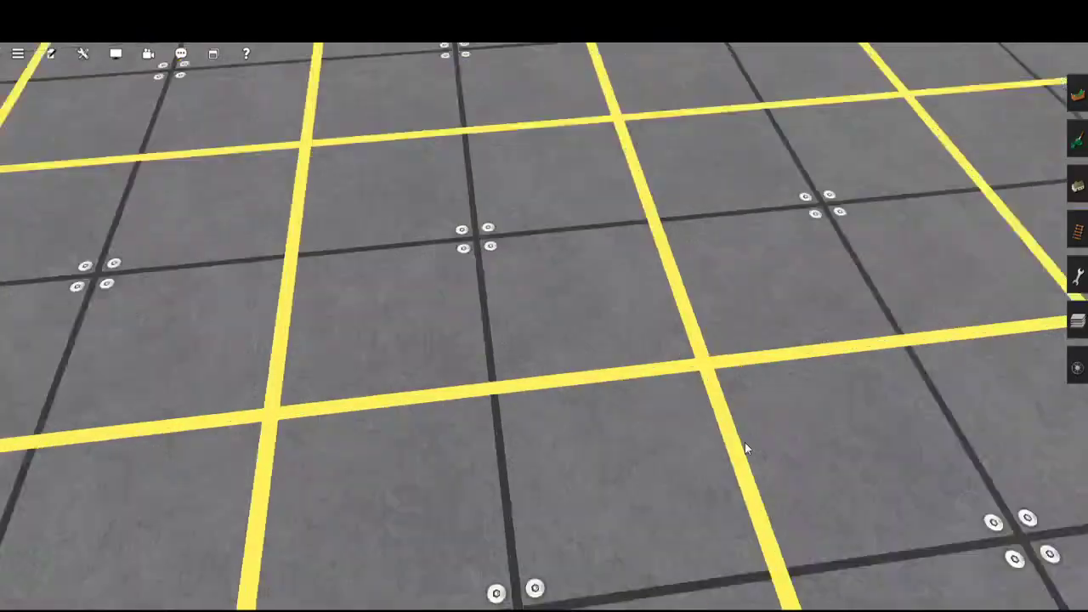
- Inspect the long shed's open portal and the adjacent small shed's doors from above and near ground level
scroll(751, 421, down, 3)
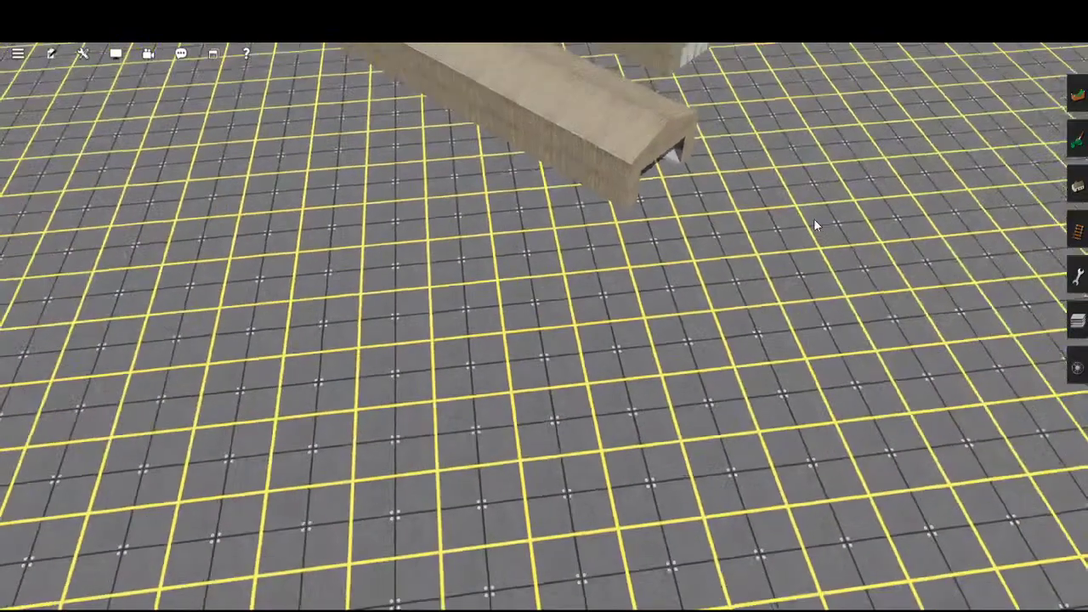
right_click(814, 221)
key(Left)
key(Left)
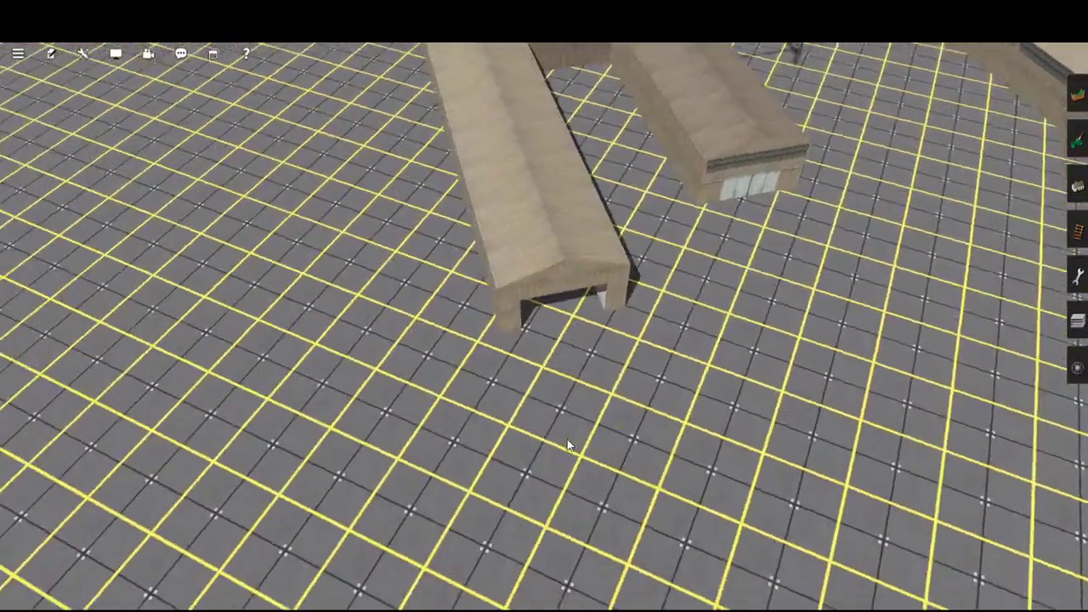
key(Down)
key(Down)
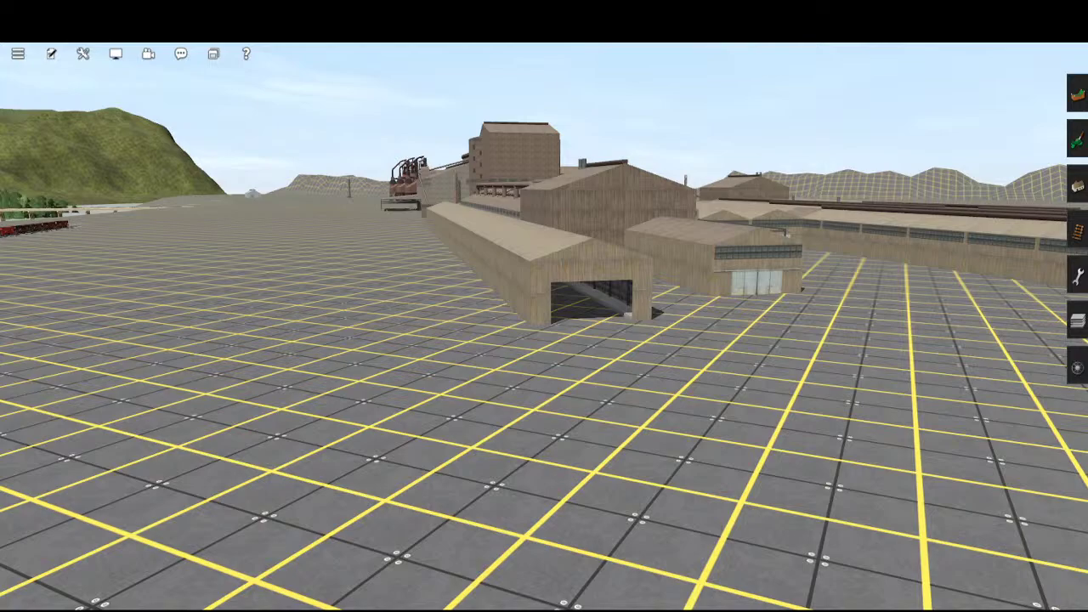
- Survey the whole mill complex from the long shed's end, looking toward the blast furnaces and stockpiles
scroll(796, 385, down, 5)
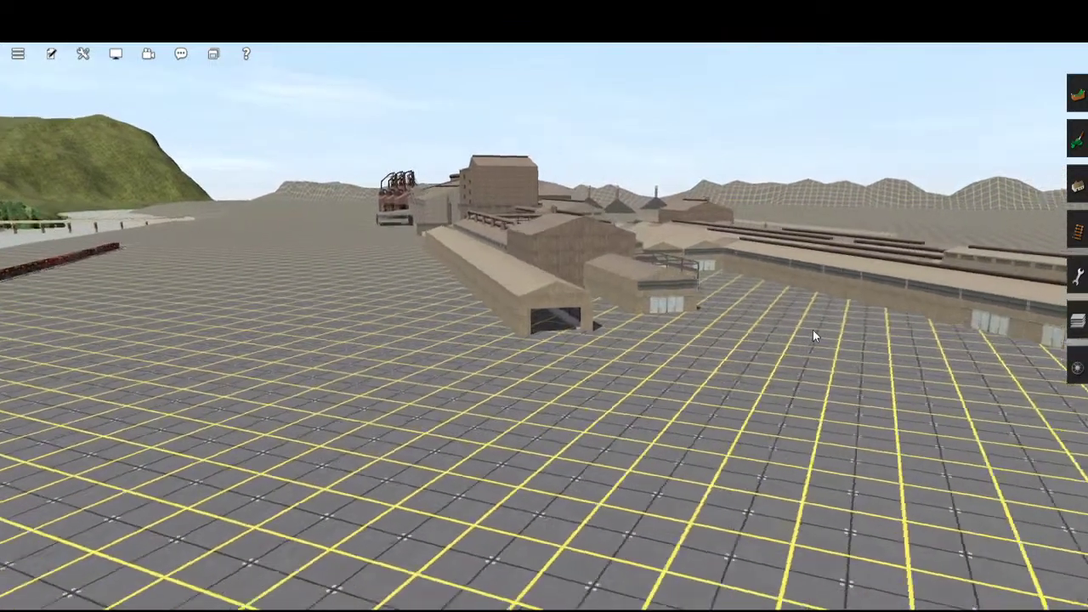
right_drag(812, 330, 663, 422)
scroll(712, 420, down, 5)
scroll(712, 422, down, 3)
scroll(660, 422, up, 5)
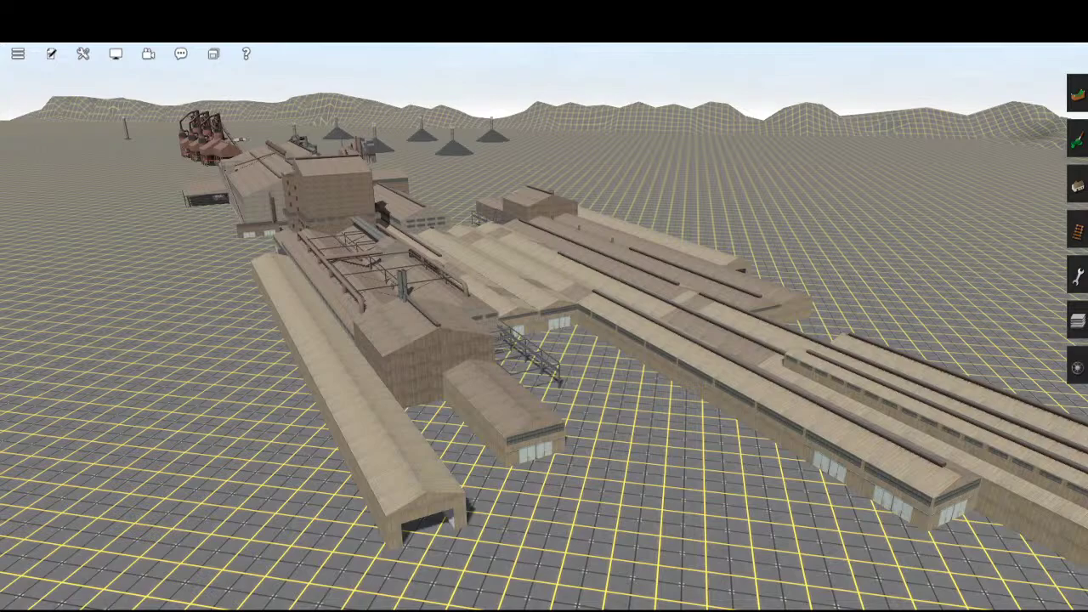
- Survey the whole mill complex from farther away, then its long roofs and the open terrain beyond
scroll(917, 362, down, 5)
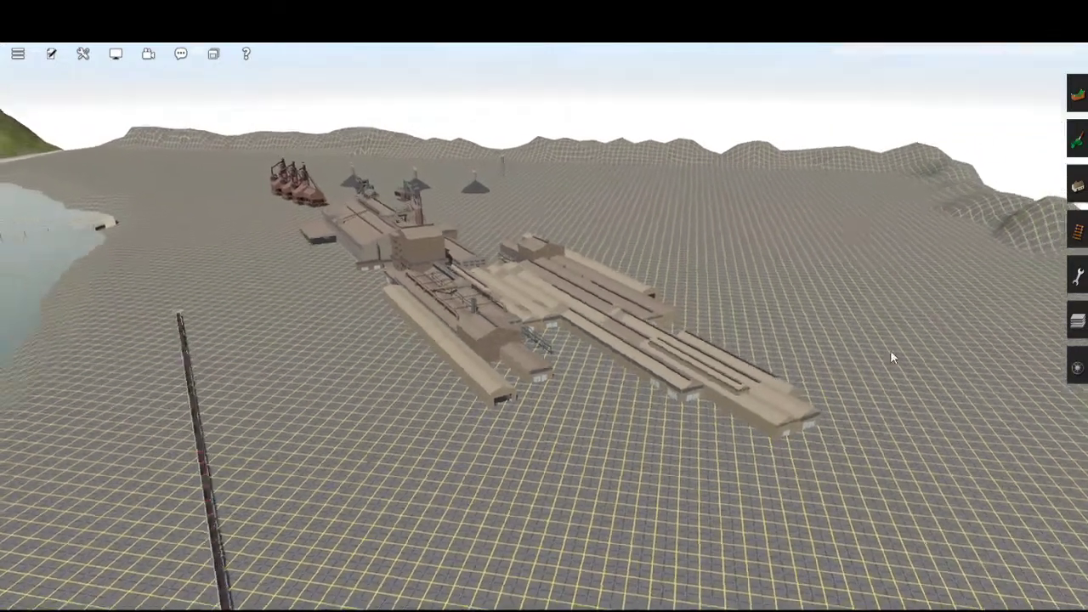
key(Up)
key(Right)
scroll(833, 325, up, 2)
right_drag(833, 332, 688, 428)
key(Right)
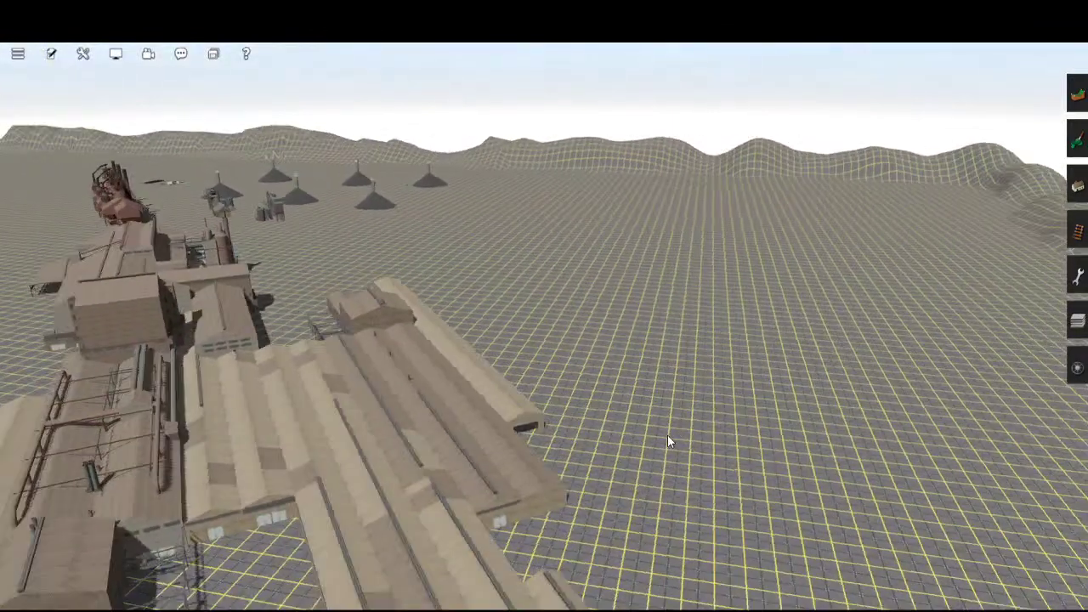
key(Right)
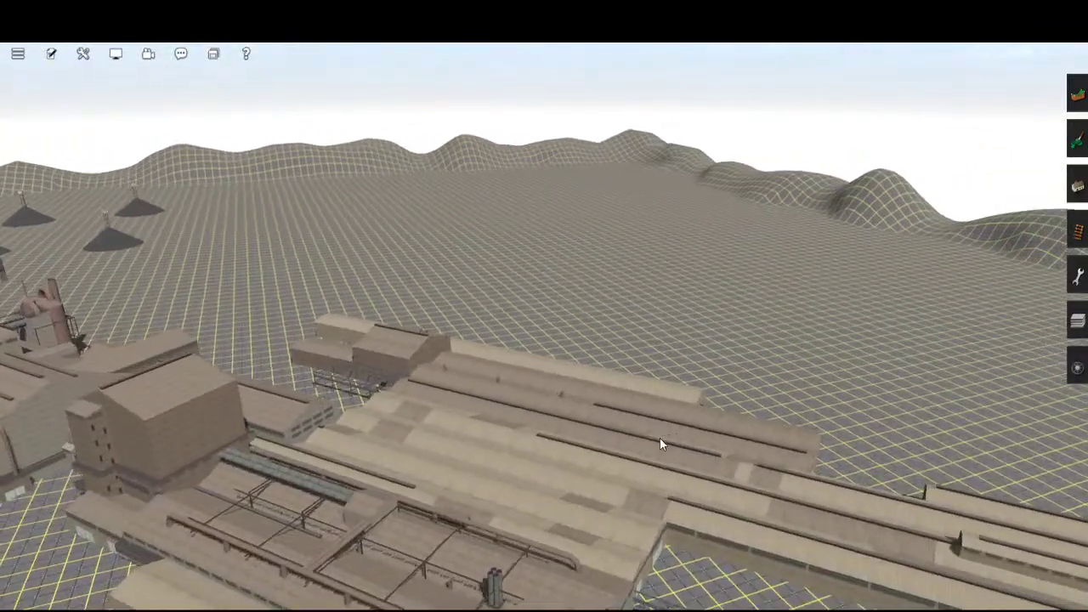
- Locate the area beyond the blast furnaces on the map and inspect the sunken concrete pit there in the 3D view
key(m)
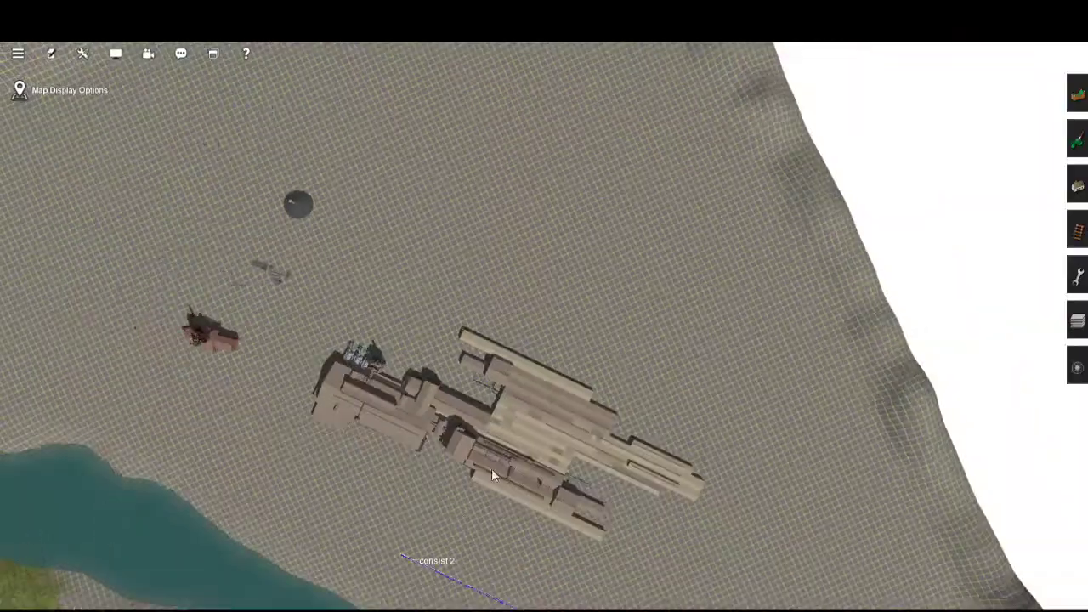
scroll(357, 304, up, 2)
right_drag(357, 304, 493, 364)
right_drag(340, 390, 469, 415)
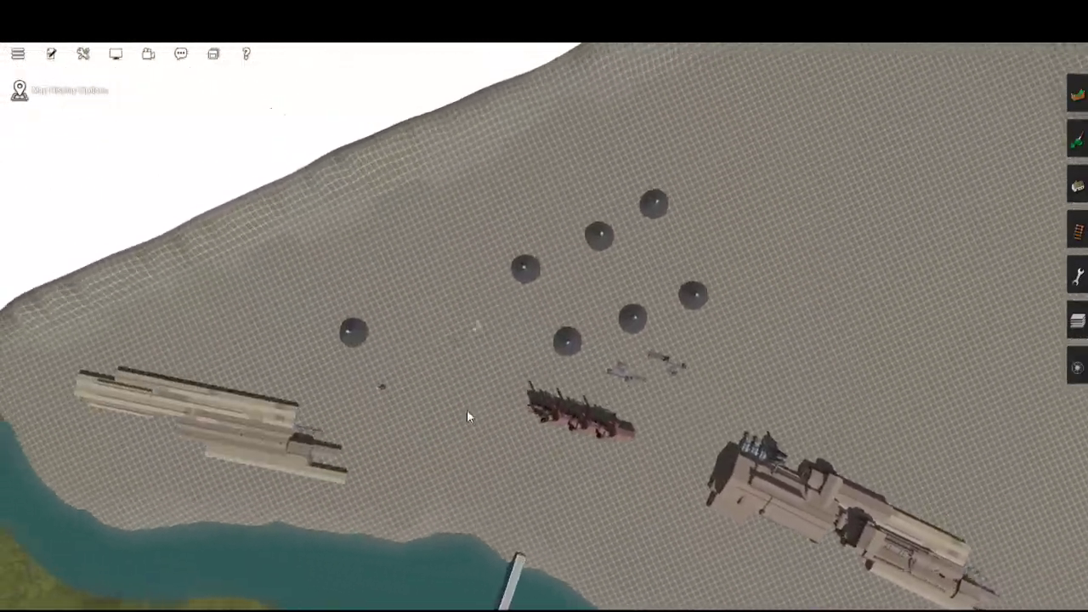
key(m)
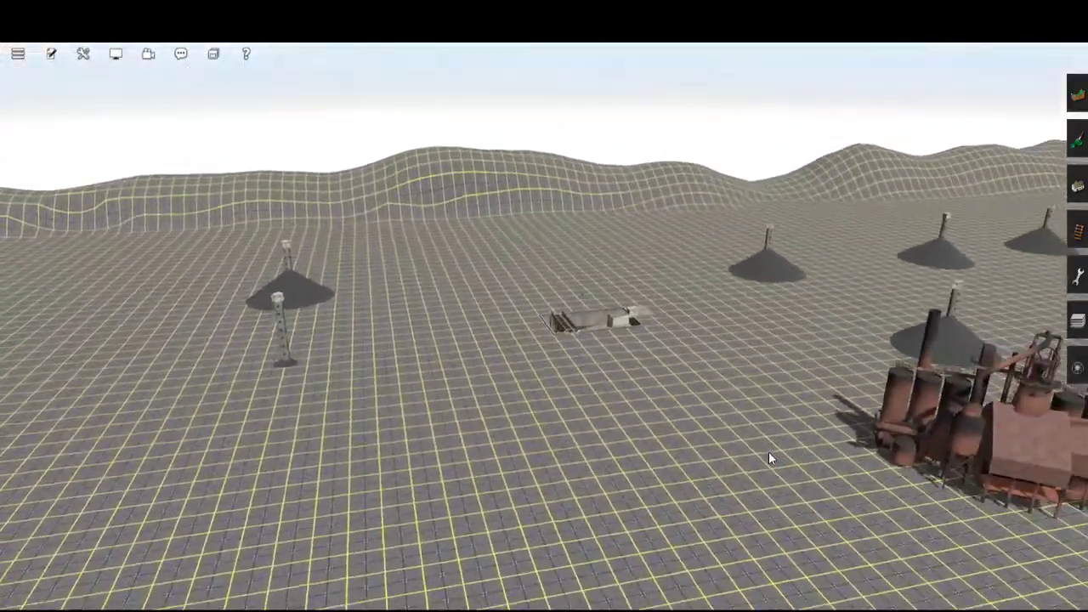
scroll(769, 451, up, 5)
right_drag(771, 442, 661, 354)
scroll(661, 364, up, 3)
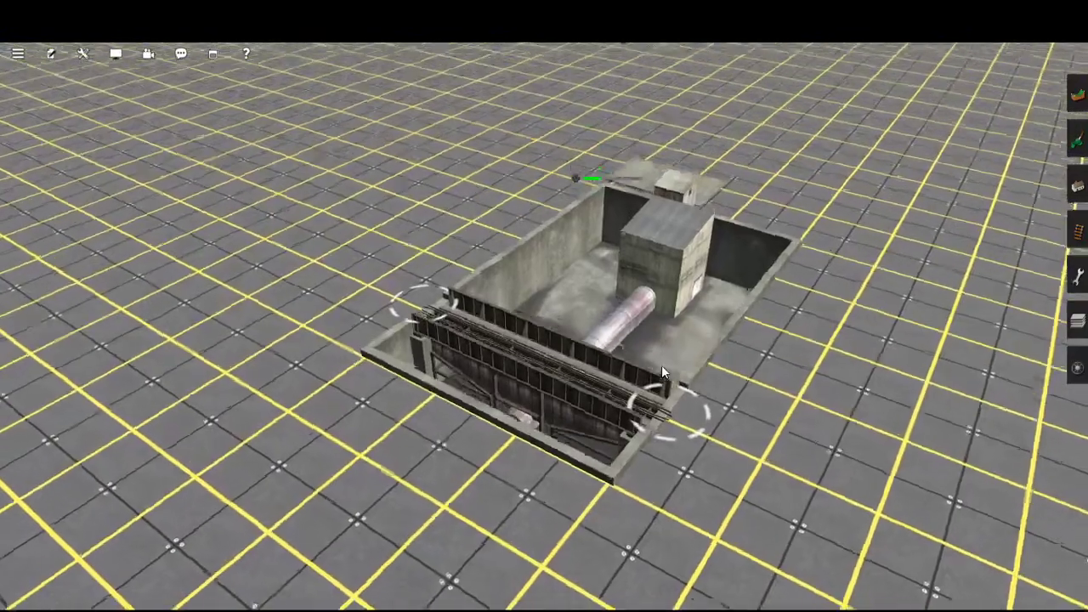
scroll(714, 414, down, 2)
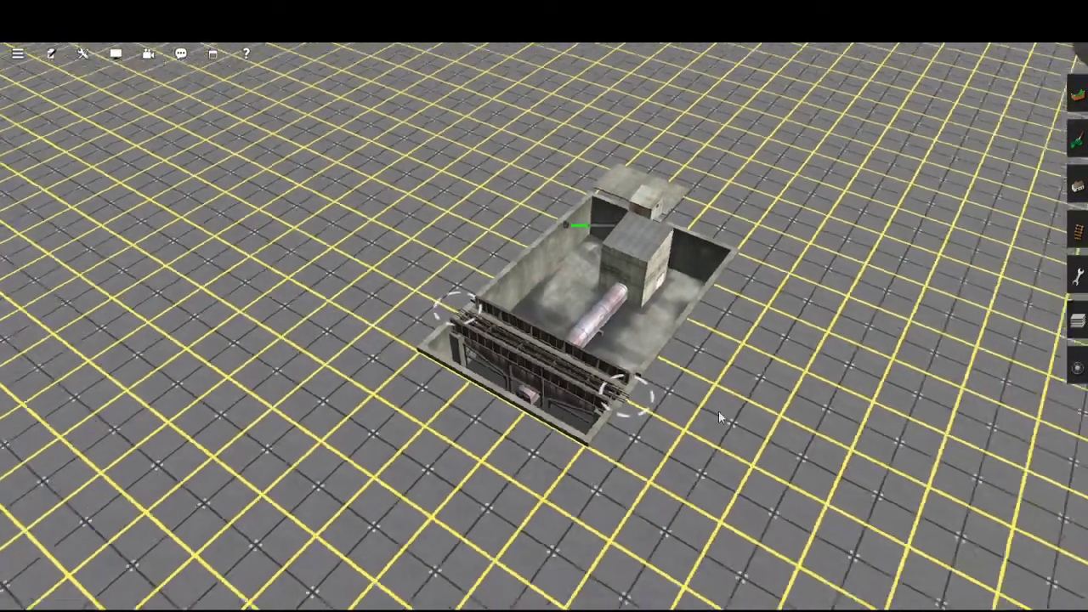
- Survey the conical stockpiles, the tall light masts and the blast furnaces around the concrete pit
scroll(722, 414, down, 5)
right_click(868, 209)
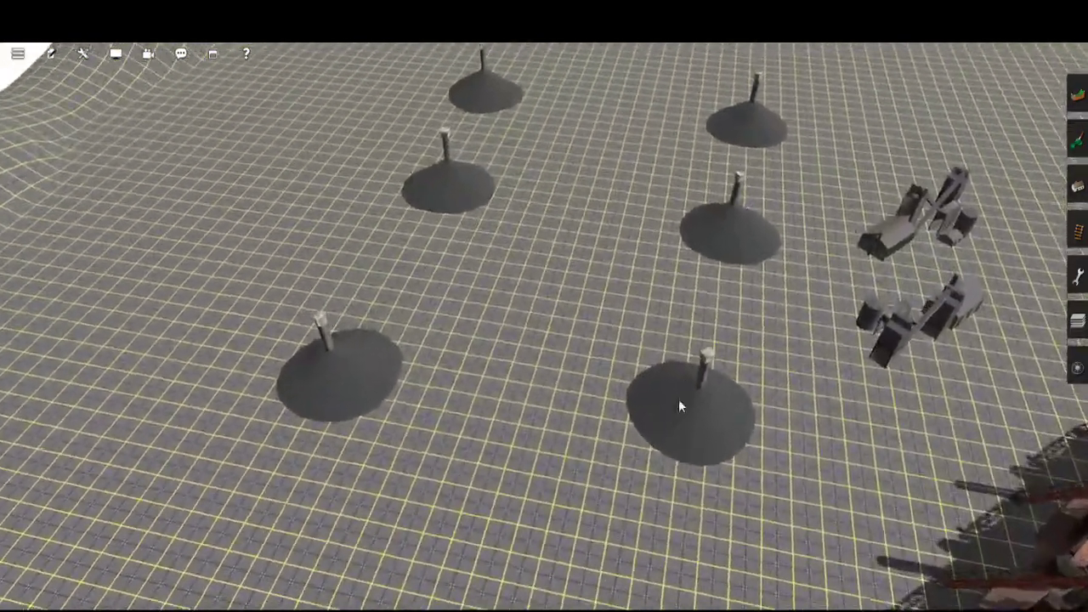
right_click(613, 510)
key(Left)
right_click(363, 498)
right_click(274, 491)
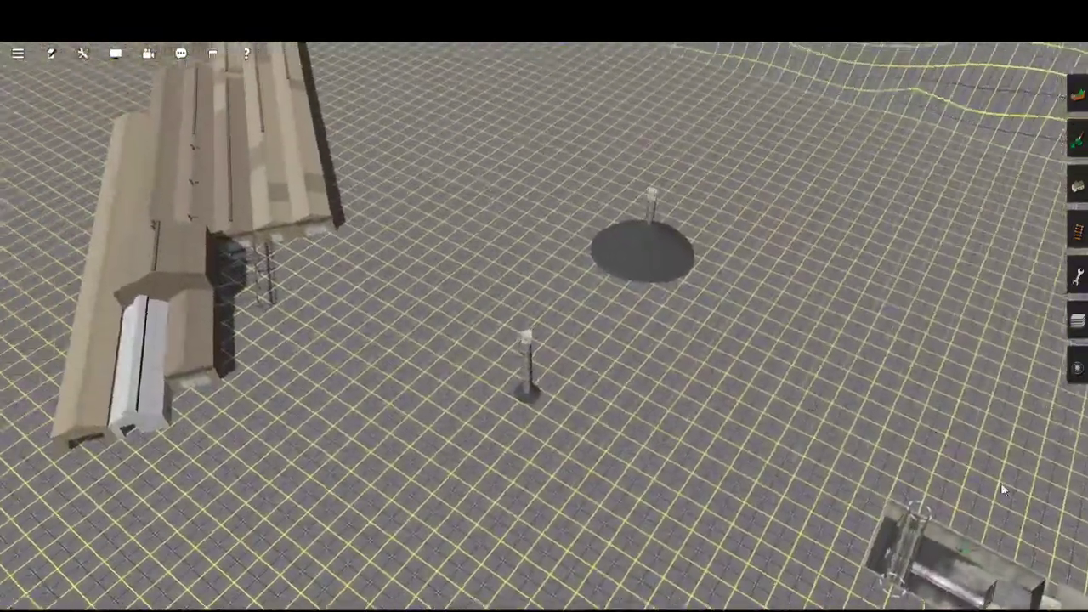
right_click(1003, 488)
key(Right)
right_click(954, 505)
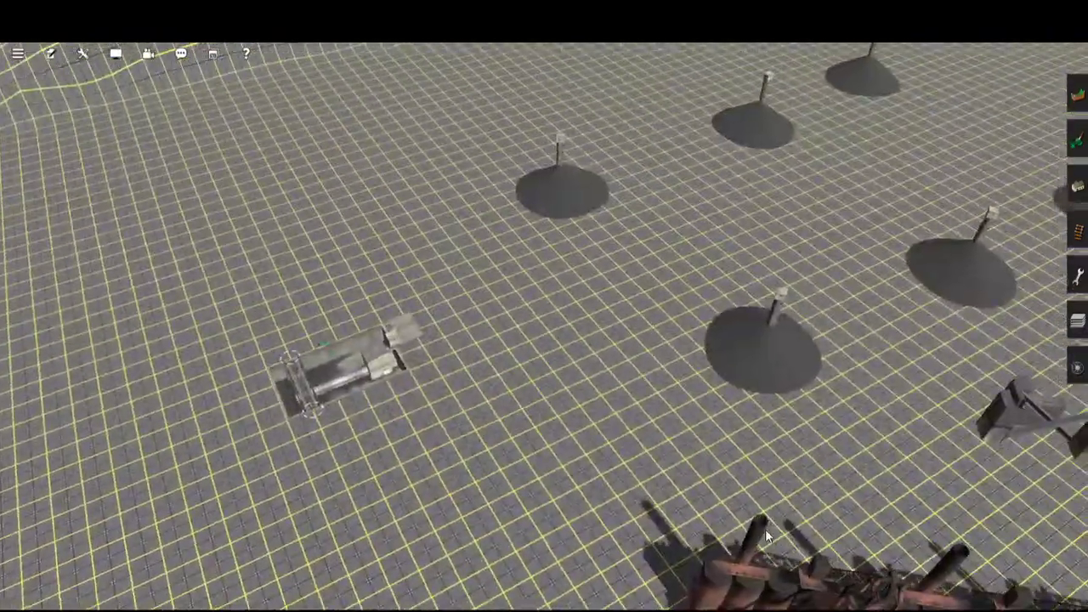
right_click(835, 533)
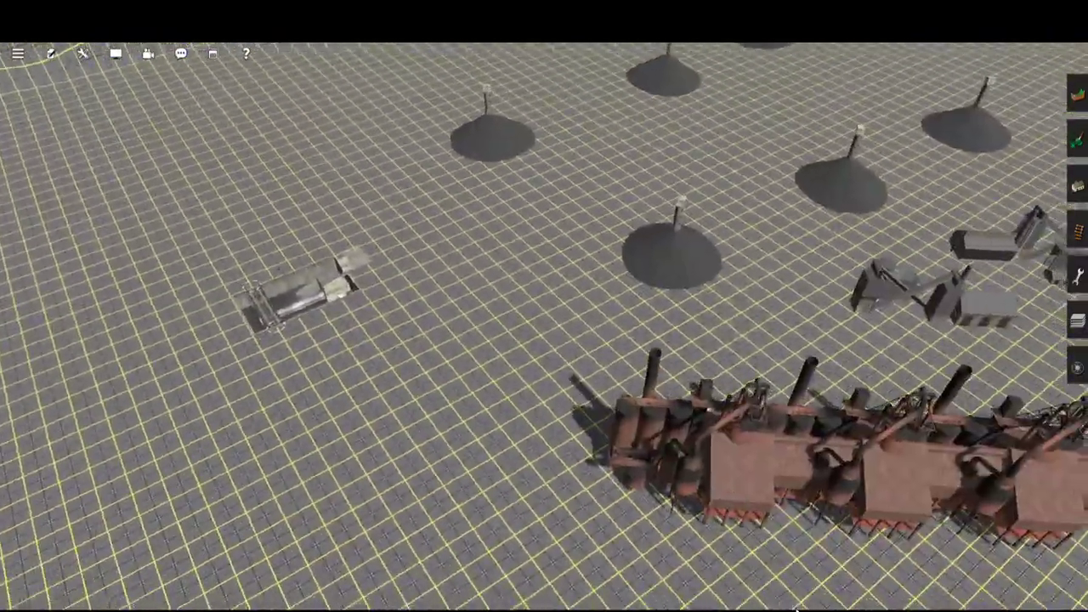
right_click(765, 529)
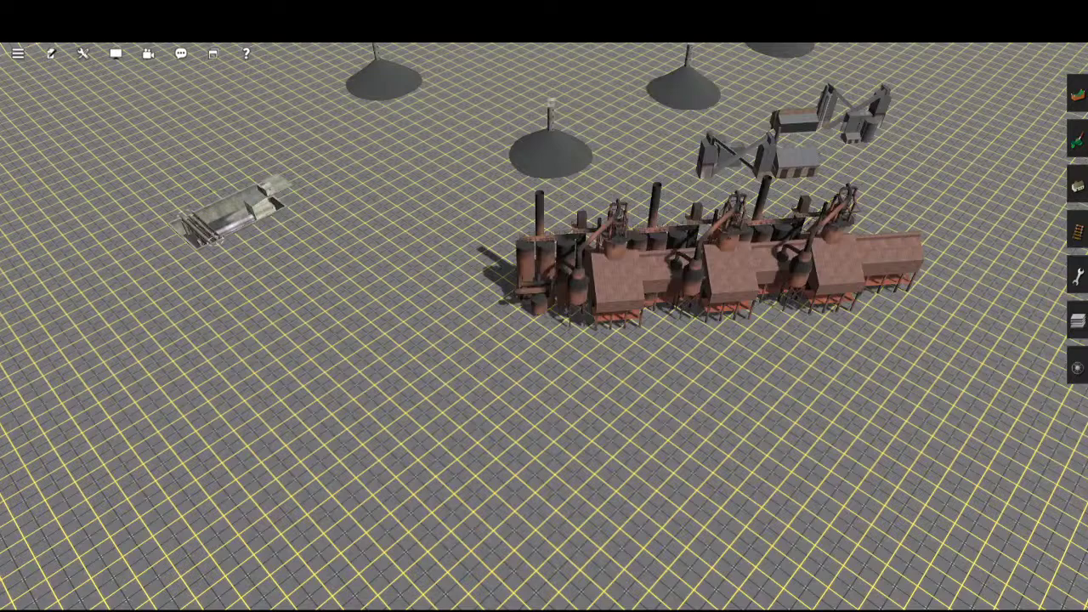
- Survey the open ground from the blast furnaces past the mill sheds to the river
right_drag(455, 352, 602, 315)
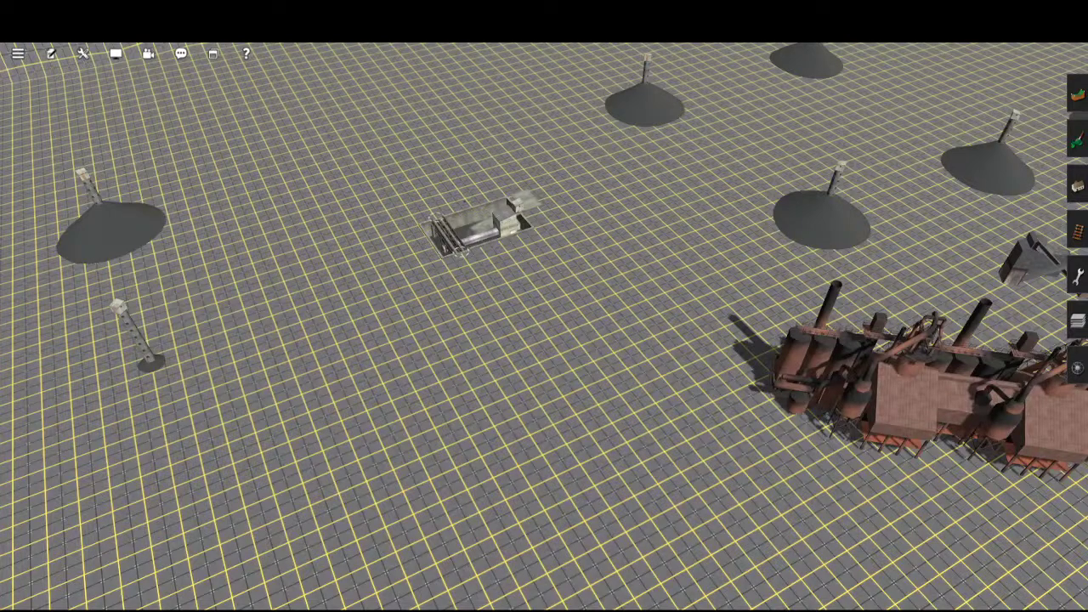
scroll(874, 478, down, 5)
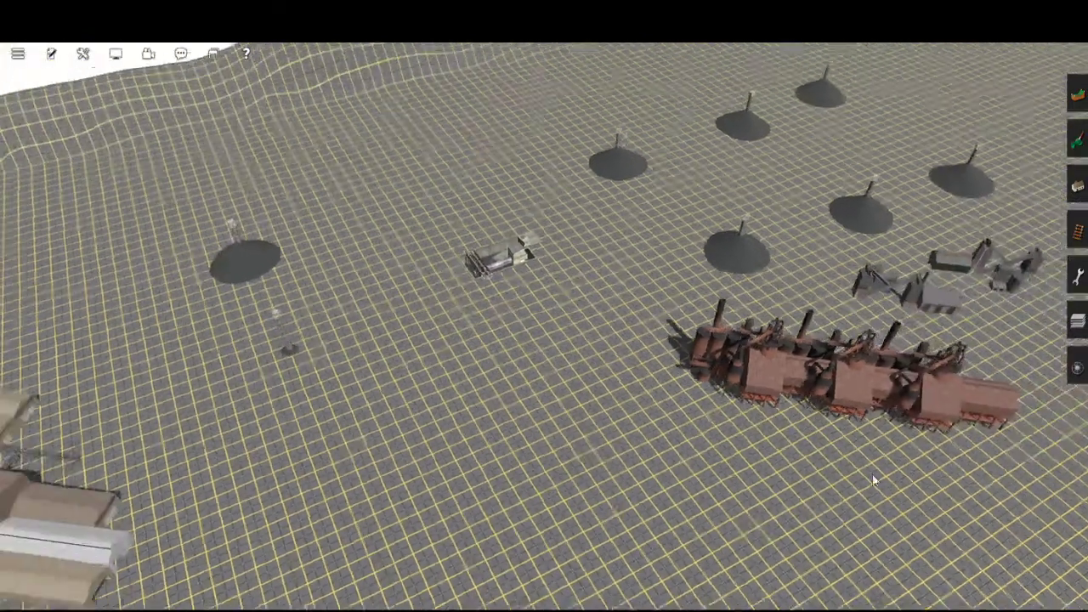
right_drag(874, 477, 1065, 383)
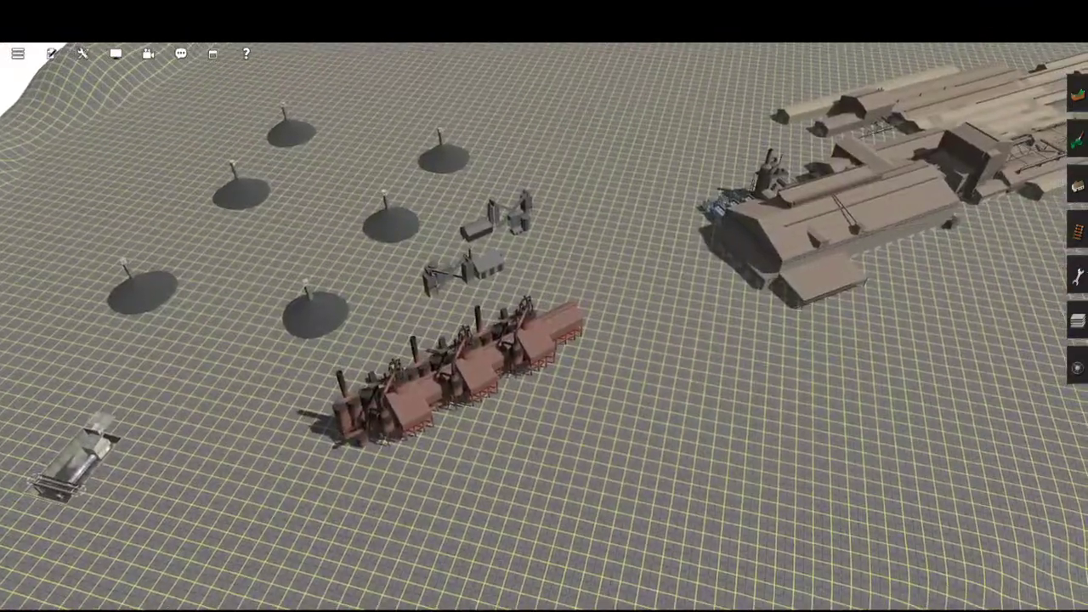
right_drag(1048, 239, 602, 344)
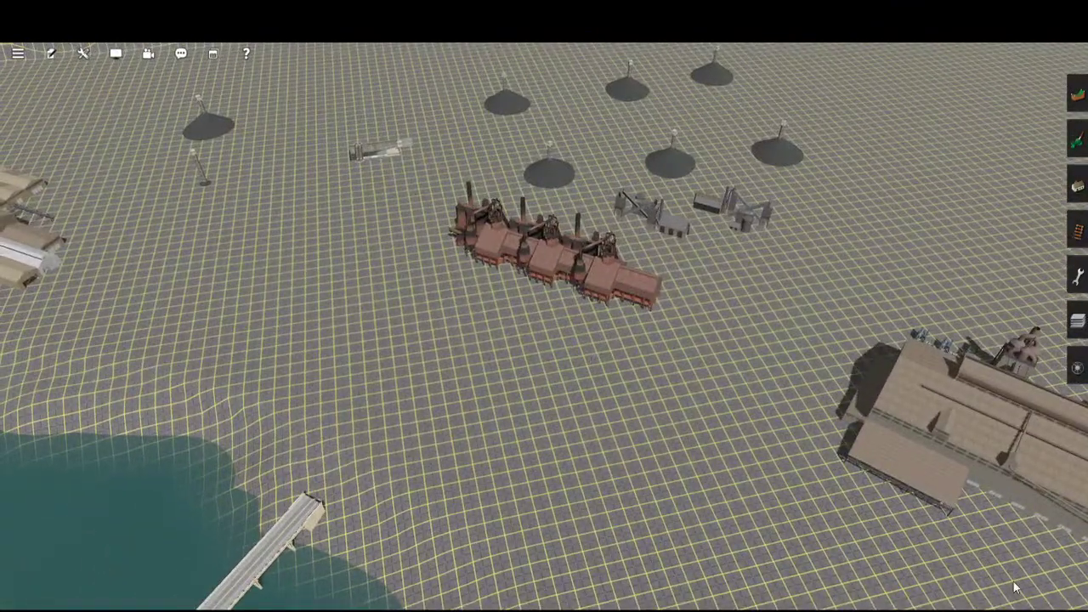
right_drag(1042, 548, 786, 244)
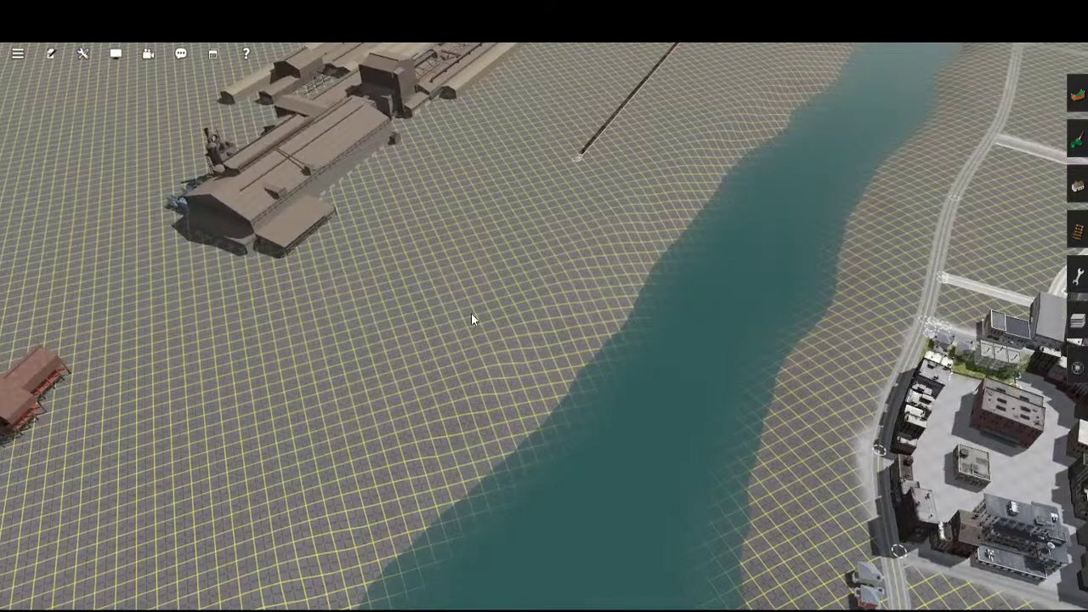
right_drag(827, 221, 666, 394)
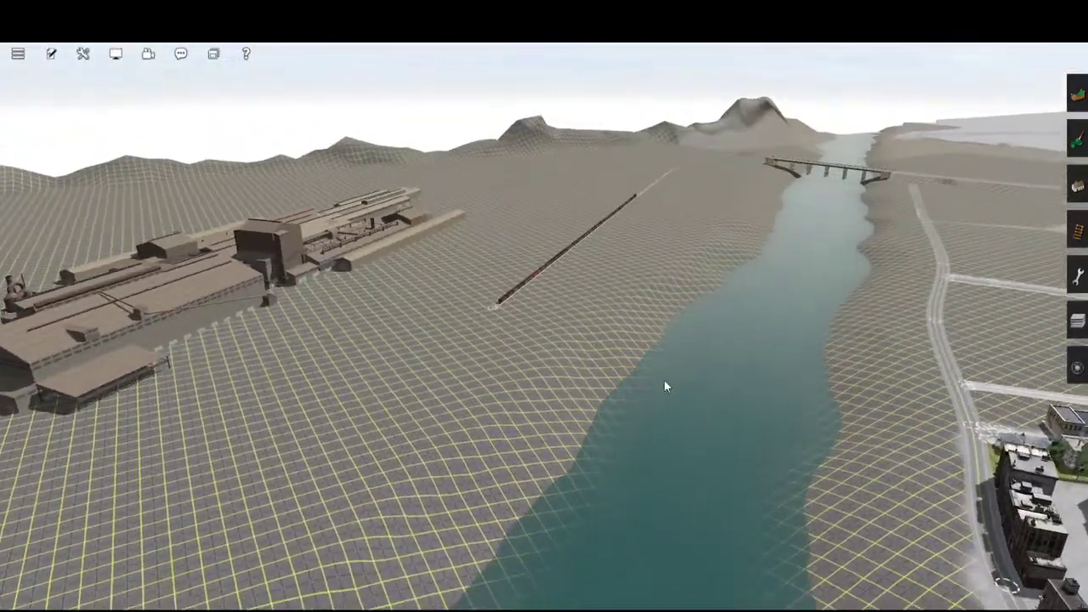
- Compare the mill's riverside layout with the parked train's track and the river bridge from several angles
key(Left)
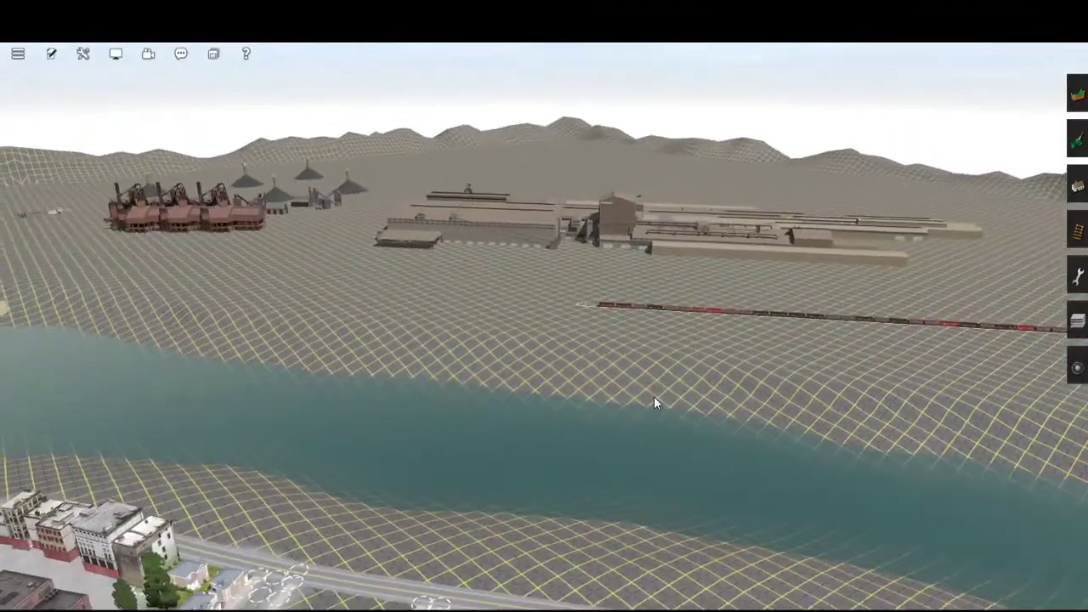
key(Right)
key(Right)
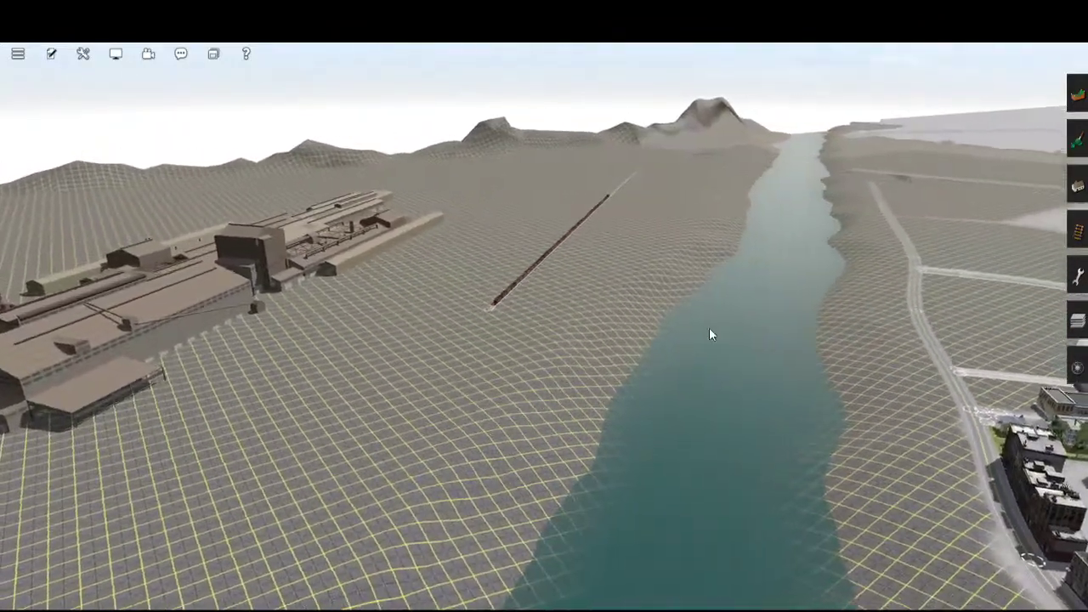
right_drag(708, 335, 791, 319)
key(Left)
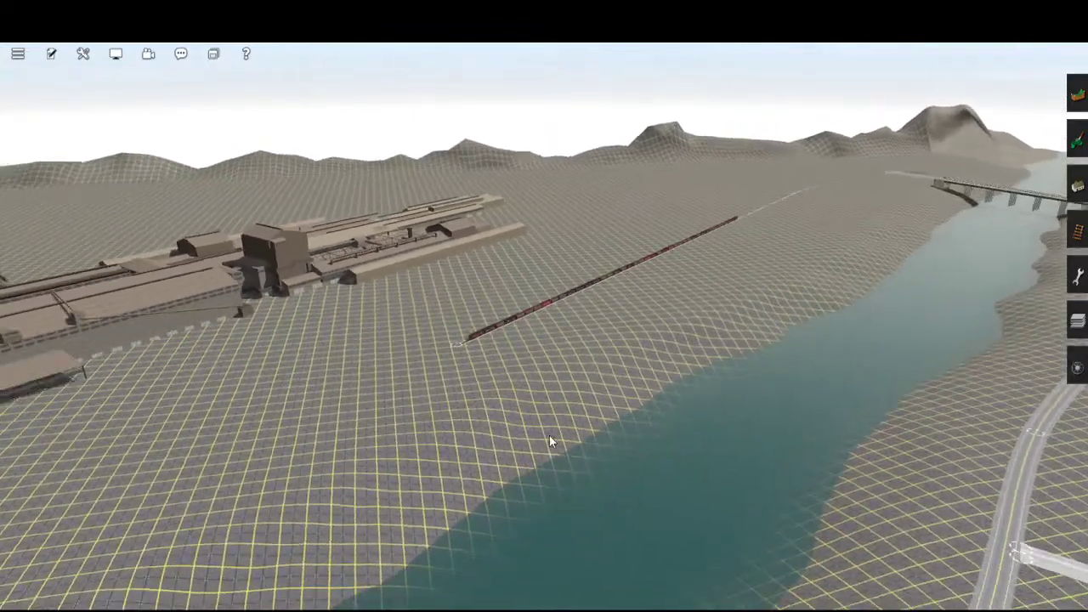
- Inspect the end of the parked hopper train up close, including the track end beside the mill
scroll(581, 429, up, 5)
scroll(581, 425, up, 4)
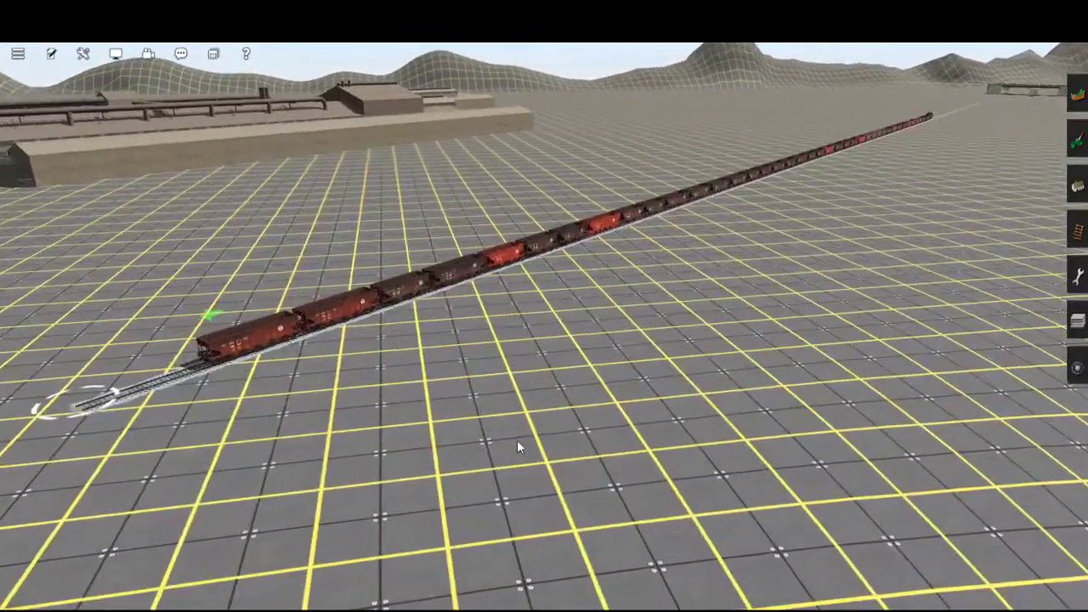
scroll(544, 442, down, 5)
right_drag(580, 430, 979, 277)
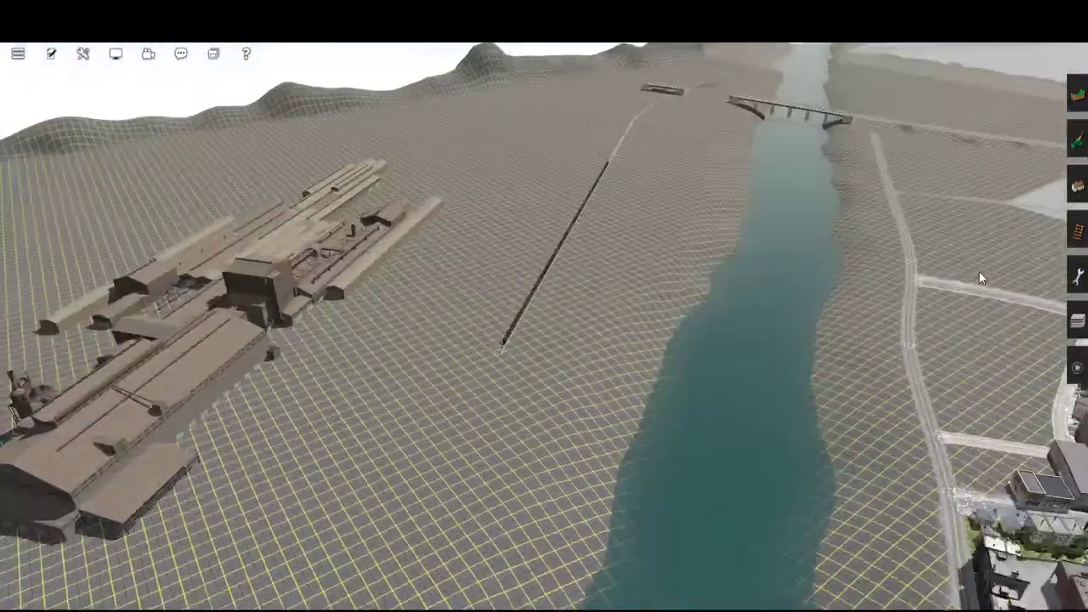
- Examine the main line, yard and river branch on the map, and return to the 3D view near consist 2
key(ctrl+m)
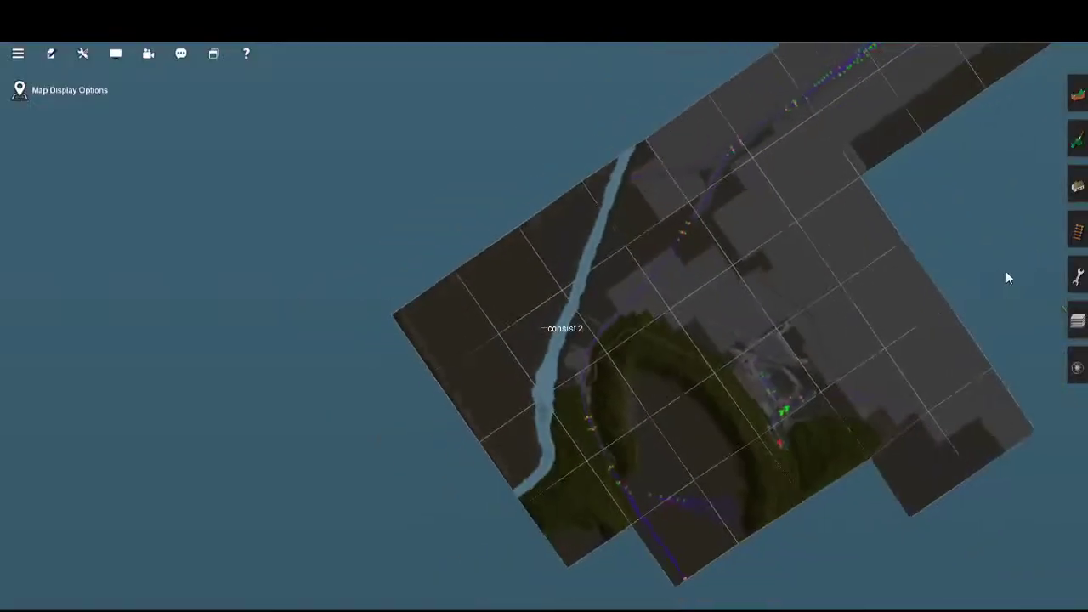
right_drag(1047, 129, 1004, 200)
scroll(755, 324, up, 6)
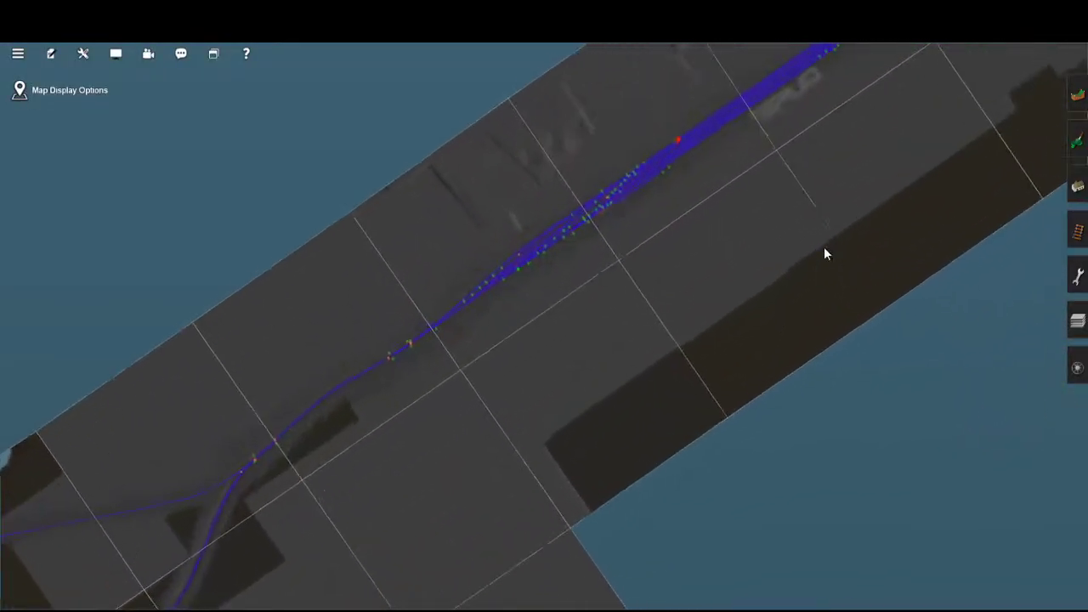
scroll(881, 268, up, 2)
scroll(881, 268, down, 6)
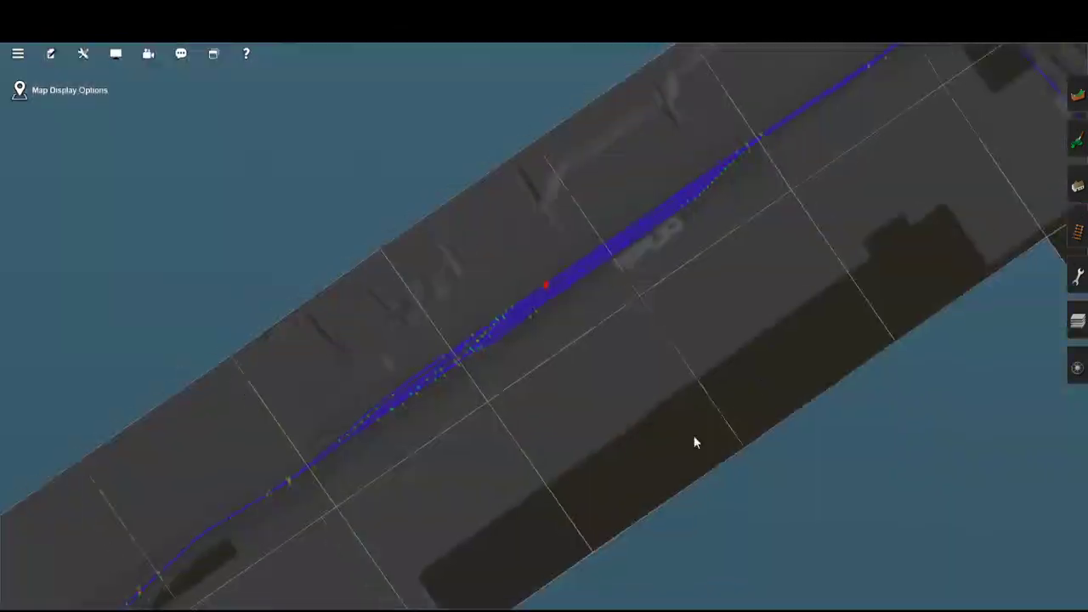
right_drag(693, 435, 583, 595)
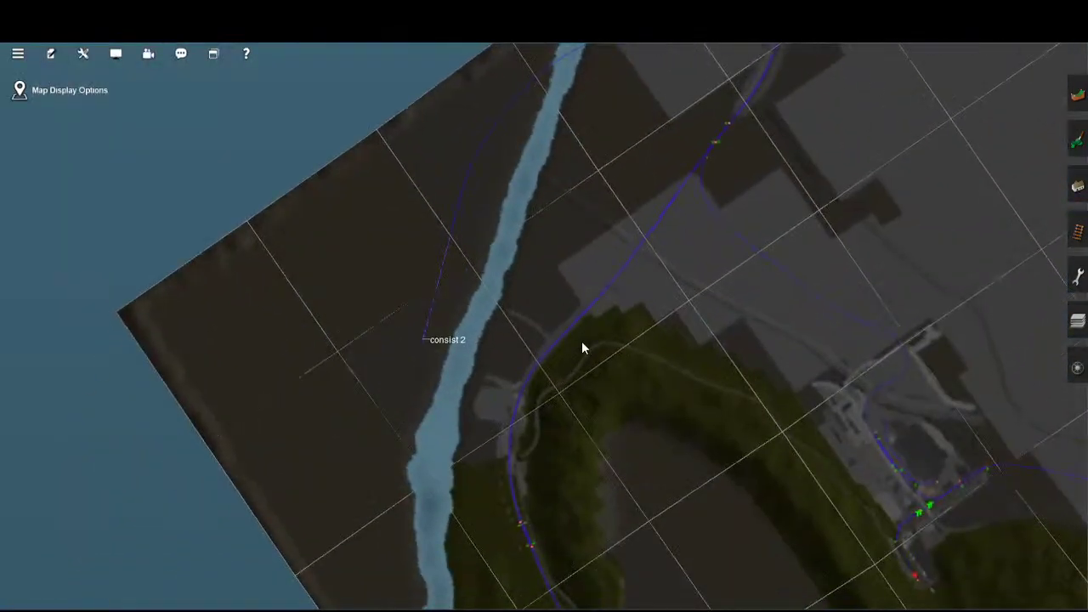
right_drag(583, 348, 592, 359)
scroll(624, 408, up, 6)
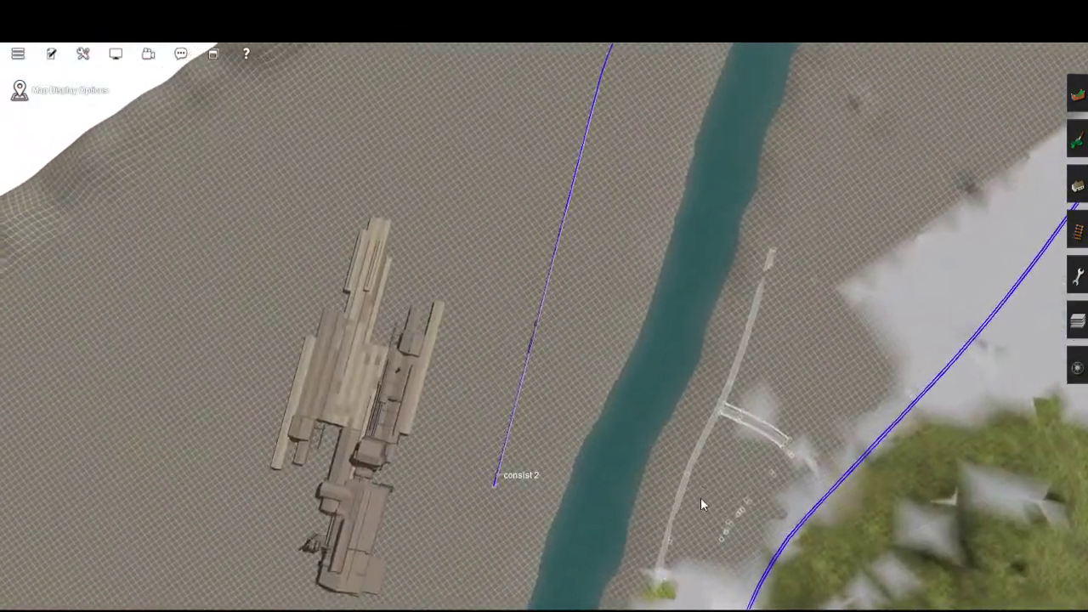
key(ctrl+m)
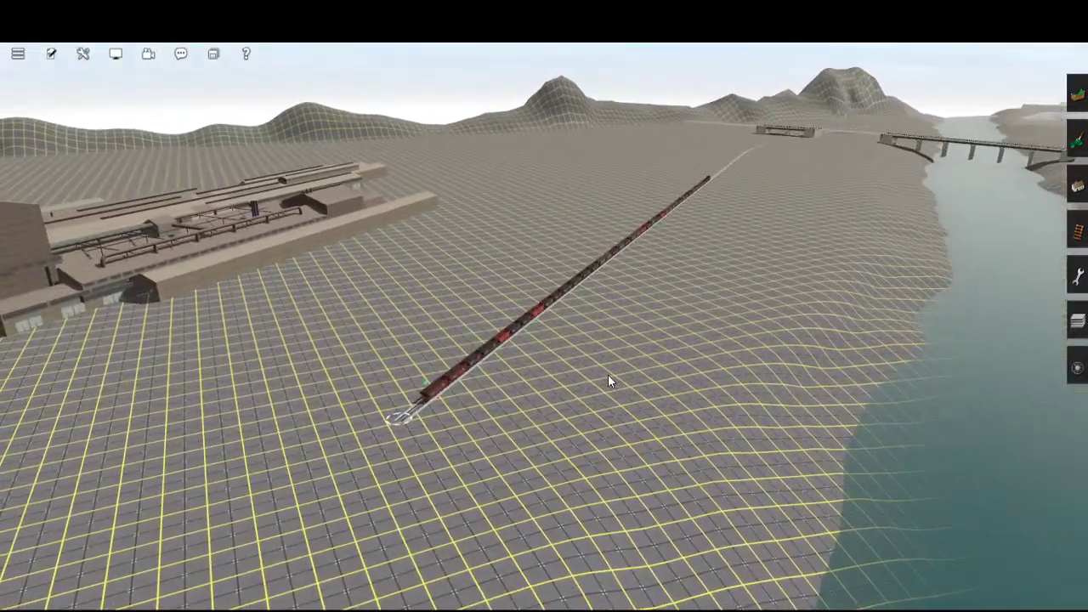
- Survey the parked train's track from the mill sheds toward the distant river bridge
key(Left)
key(Left)
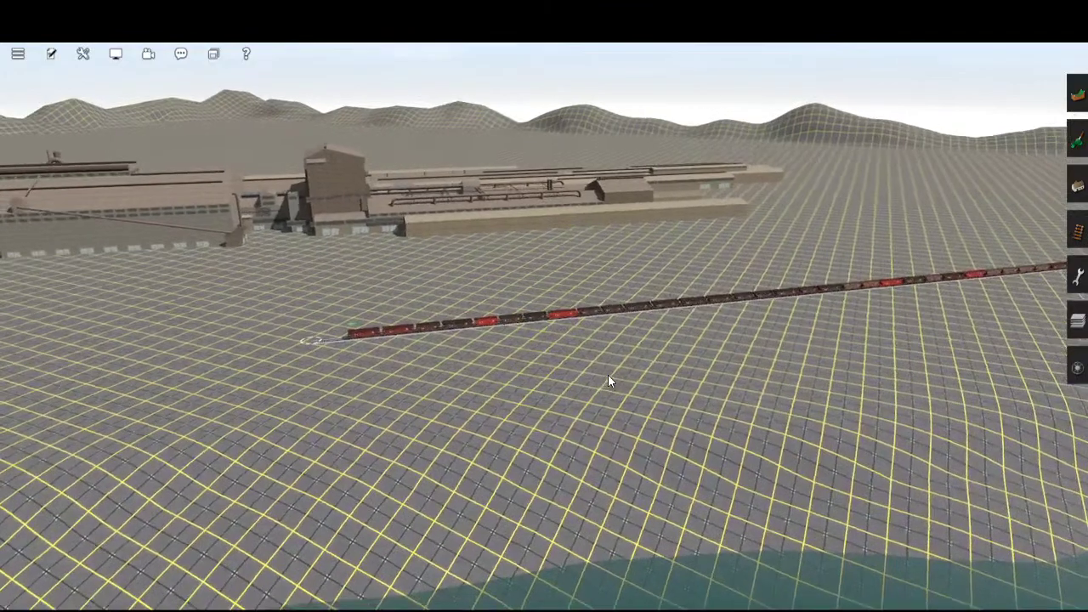
key(Right)
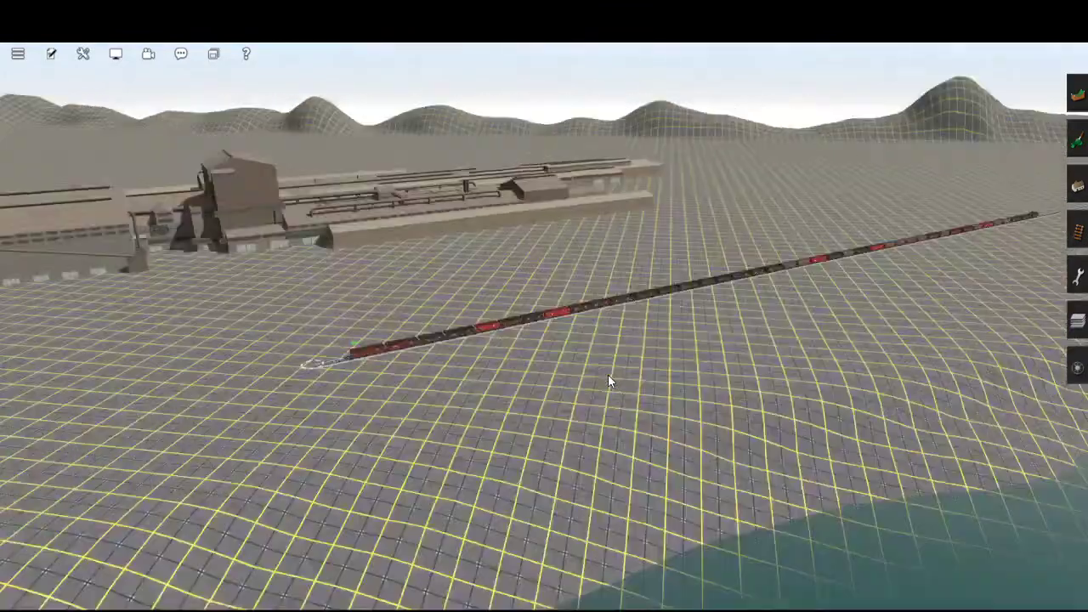
key(Right)
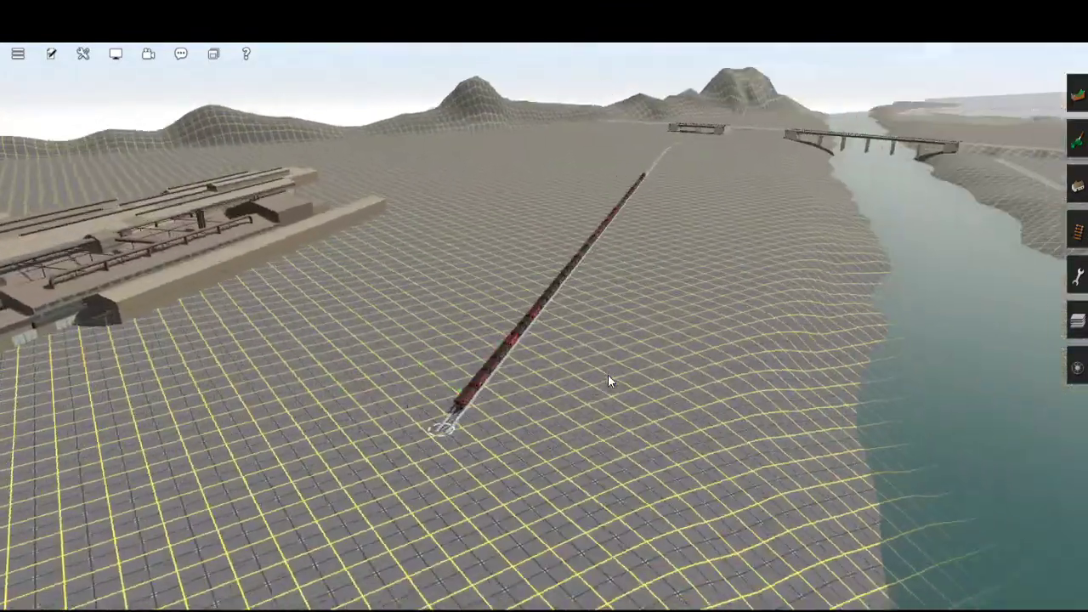
key(Right)
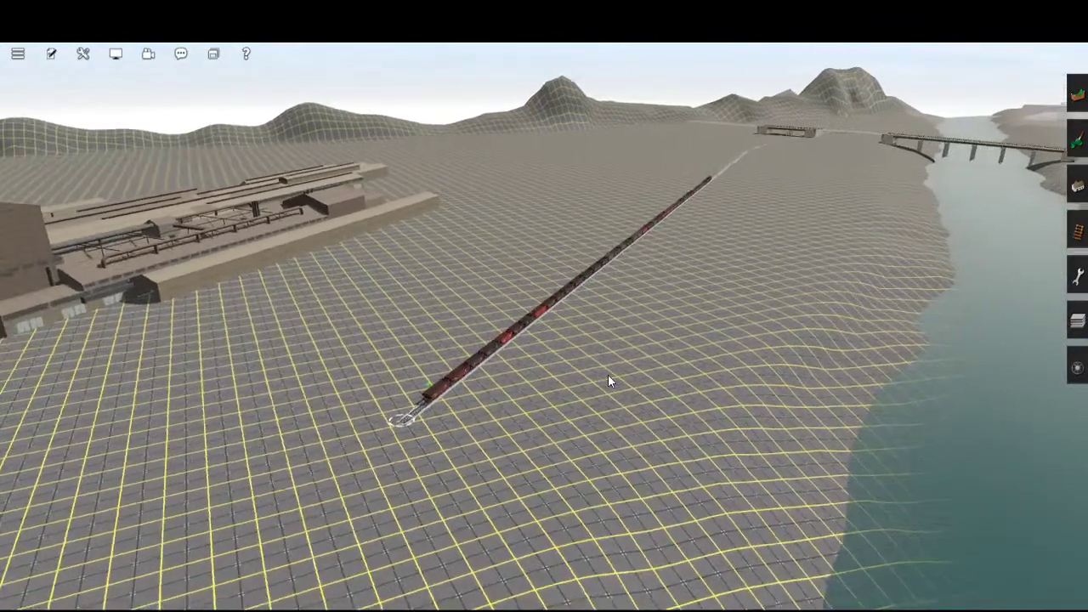
key(Right)
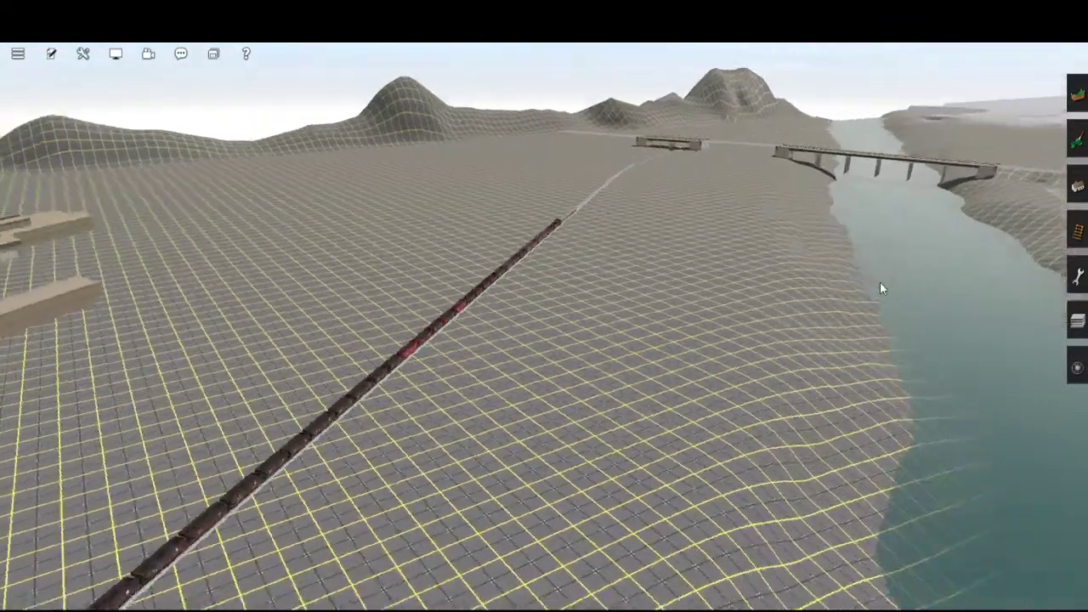
- Delete the caboose from the end of the parked hopper train
key(Right)
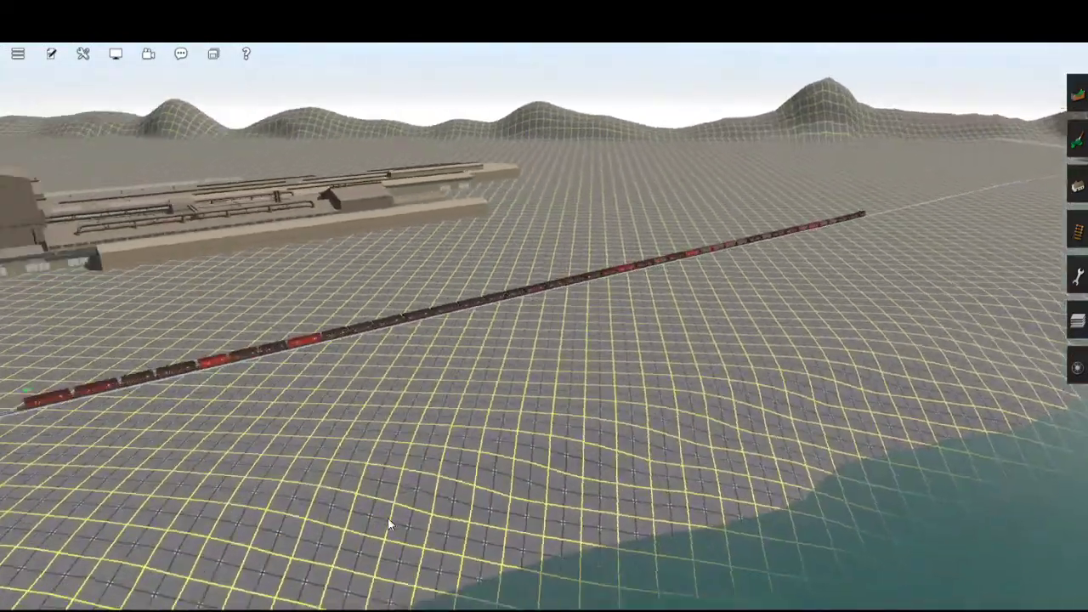
key(Left)
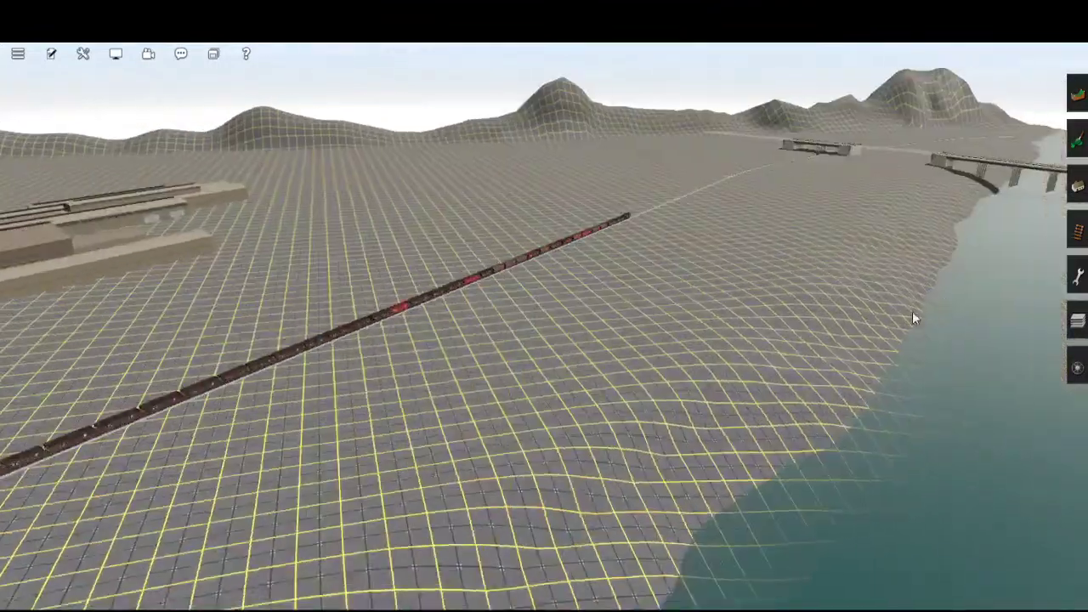
key(Right)
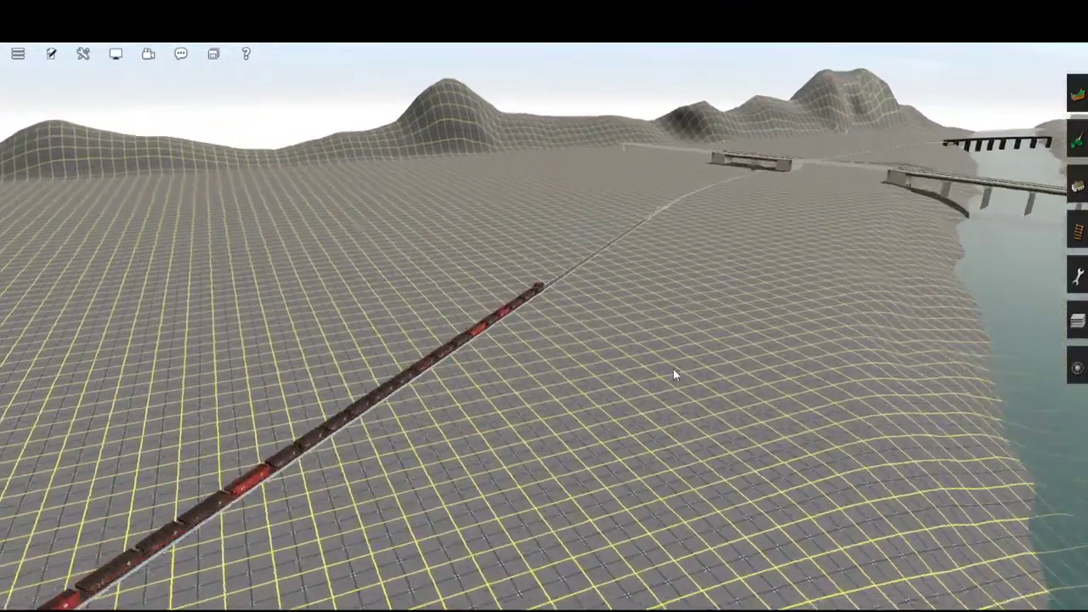
key(Right)
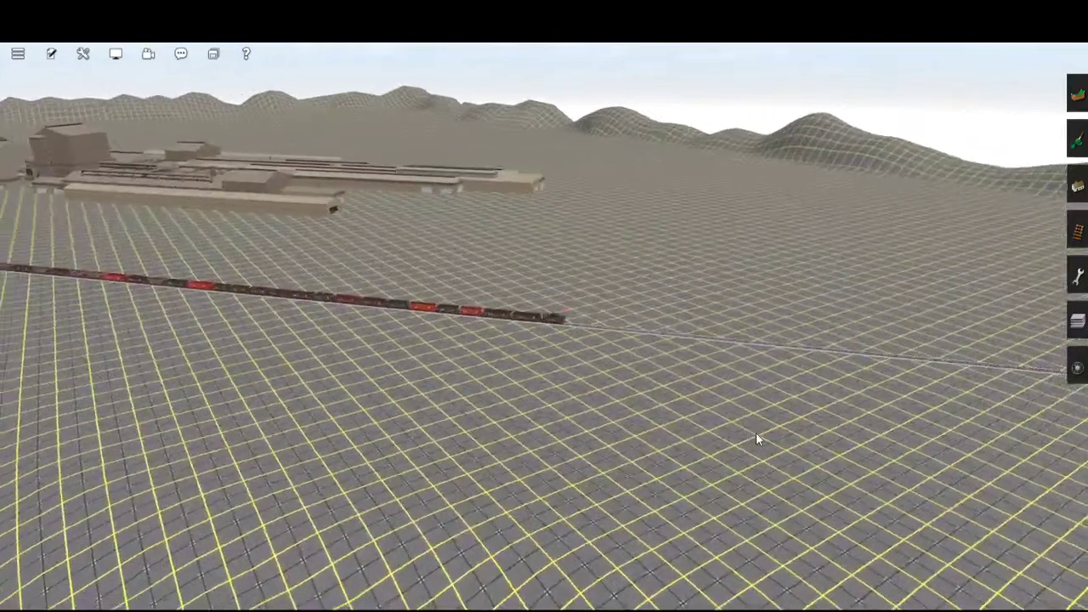
scroll(748, 432, up, 5)
key(Up)
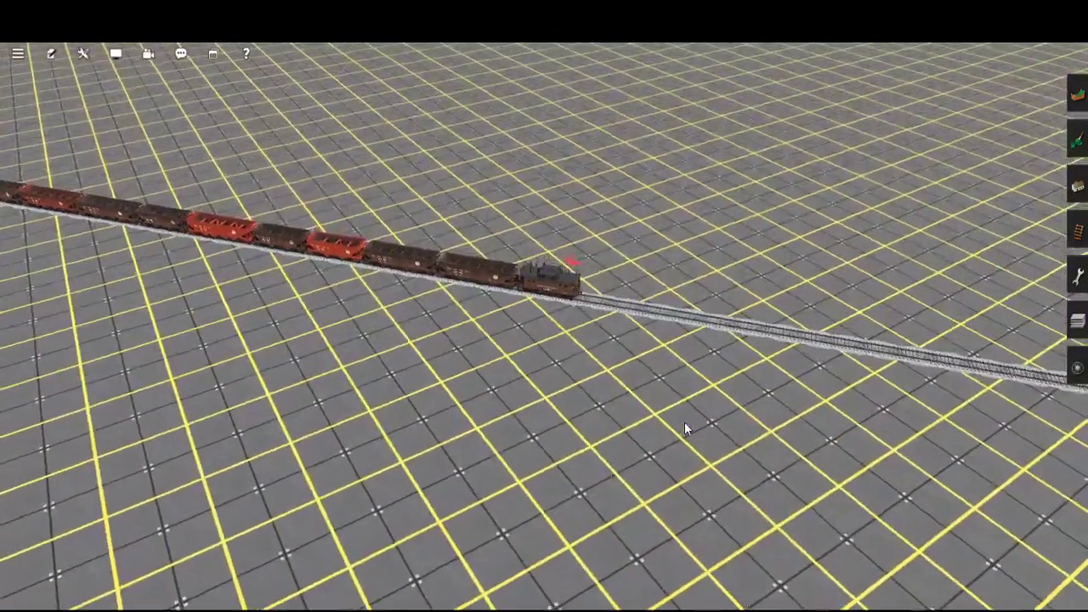
scroll(687, 425, up, 5)
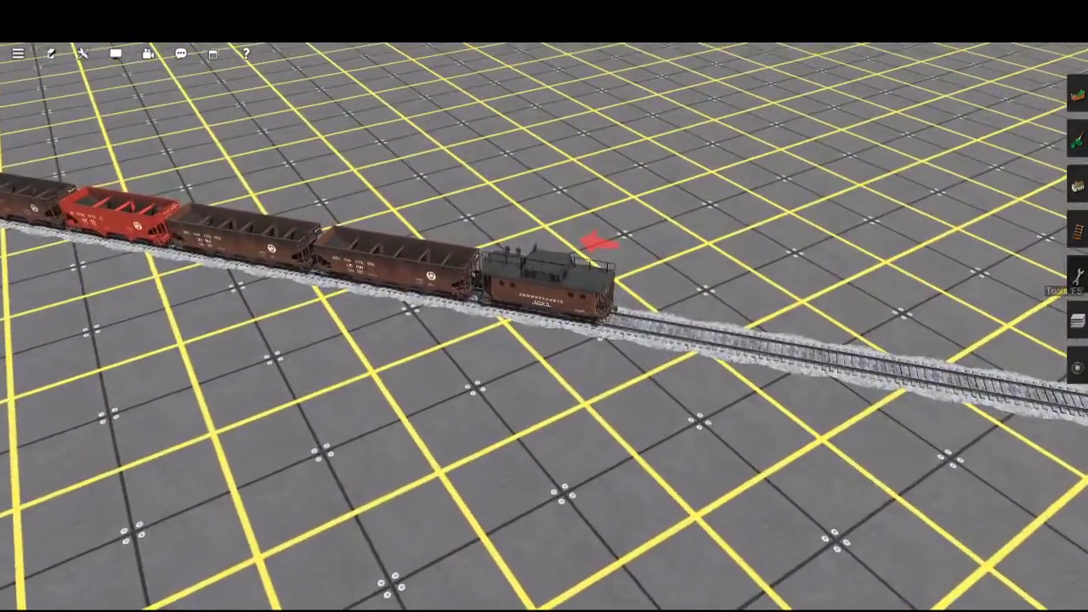
click(1077, 368)
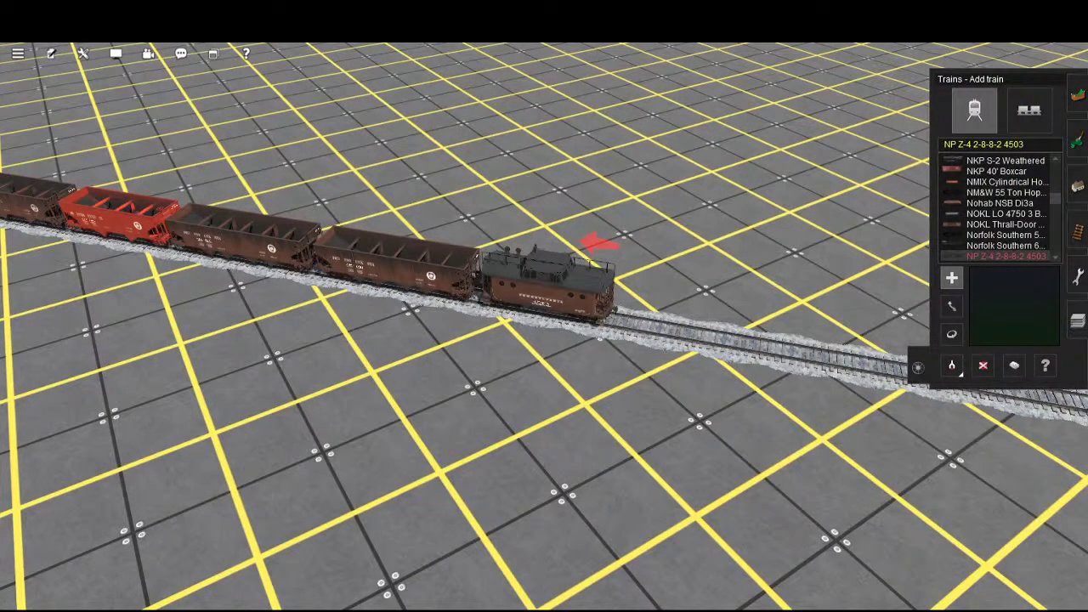
click(983, 365)
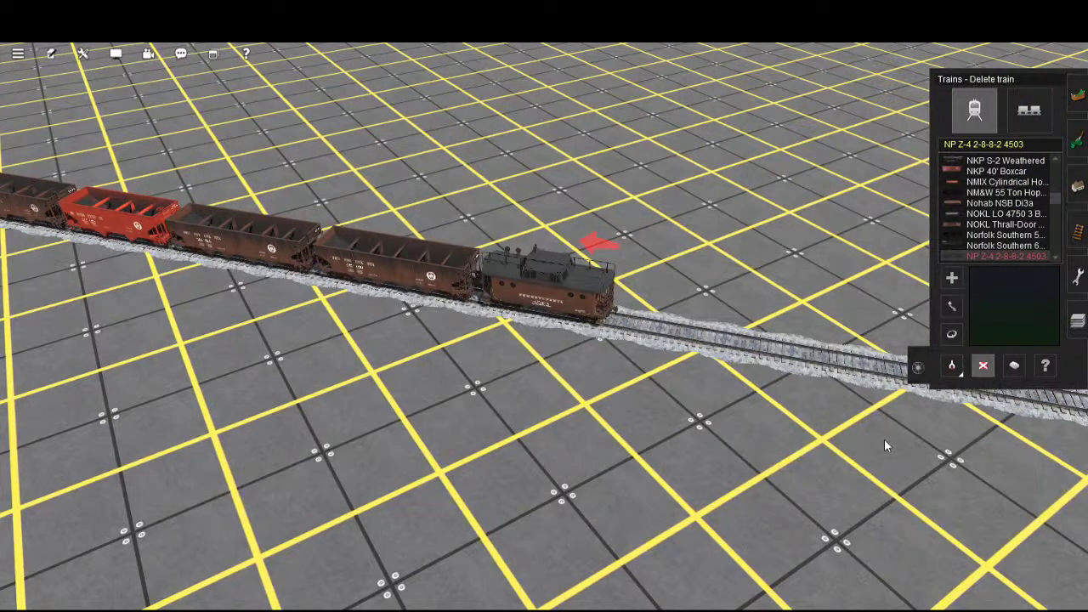
click(729, 368)
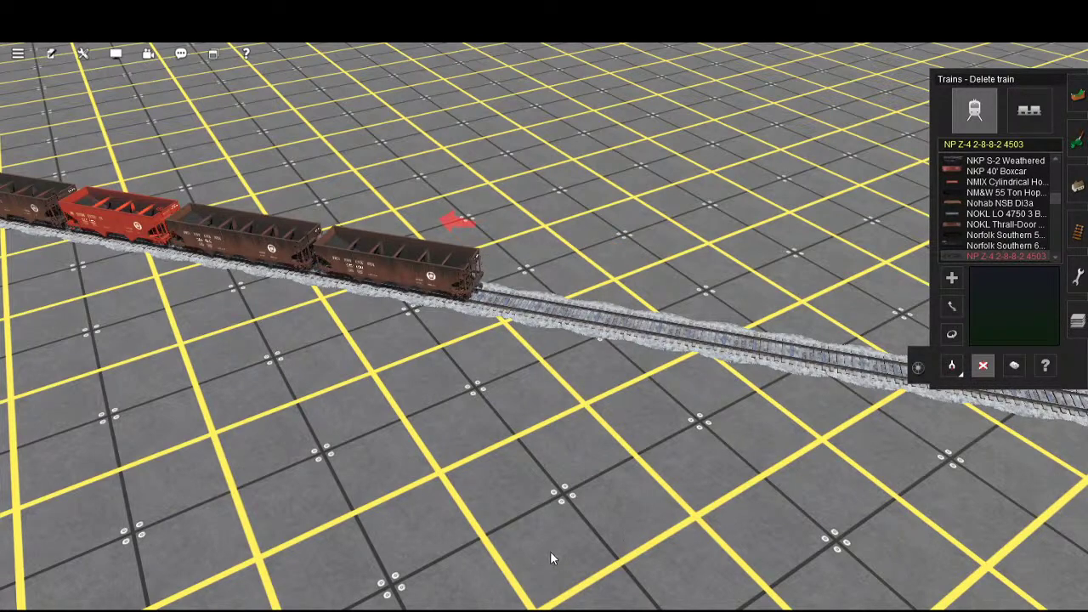
- Search the consists for "h21" and delete the whole remaining hopper consist from the track
click(1029, 110)
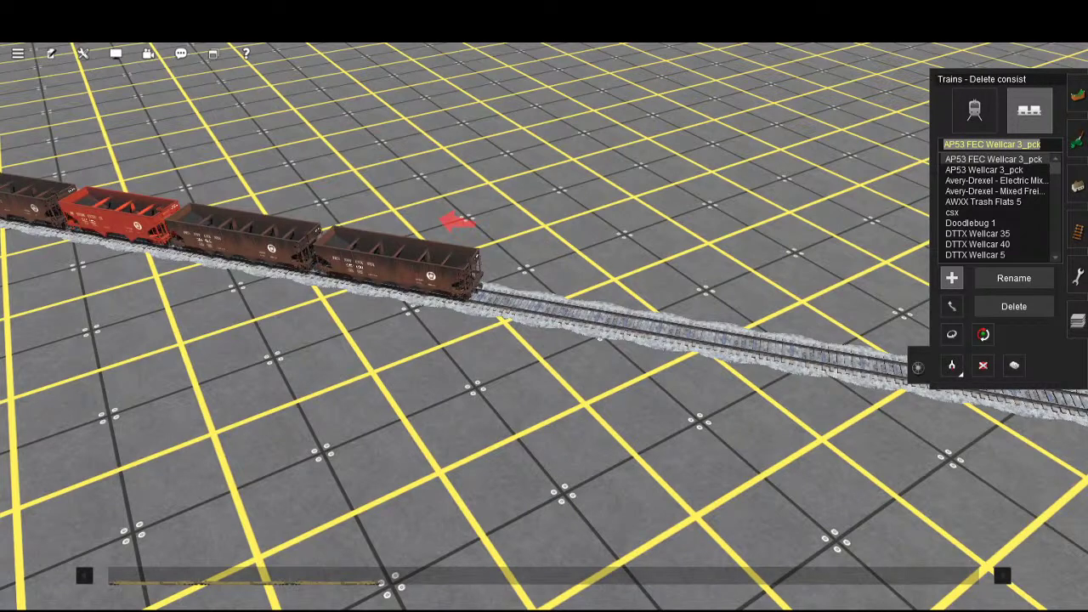
text(h21)
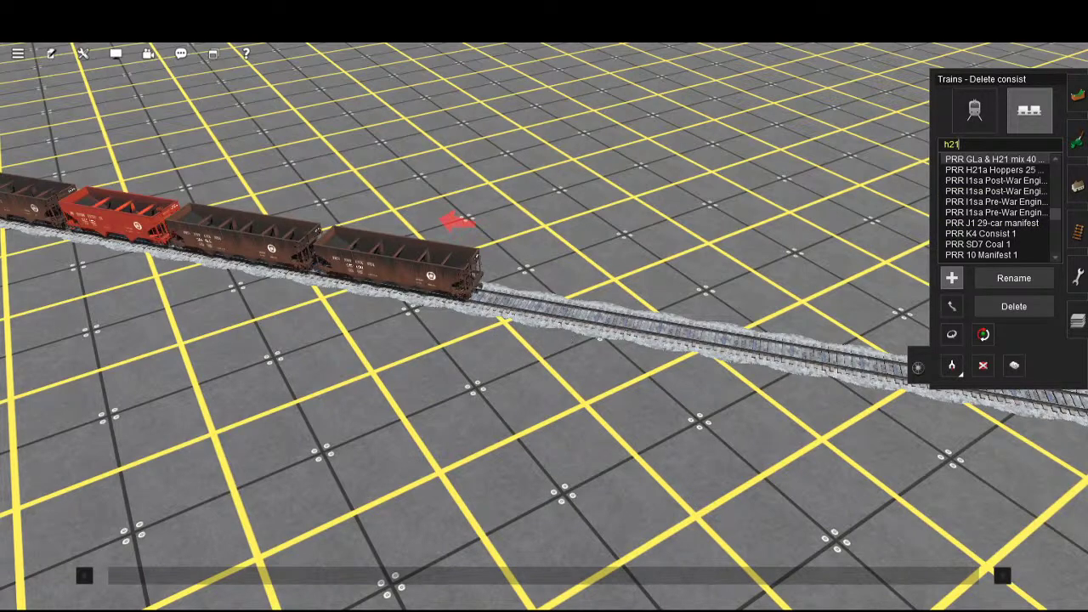
click(982, 366)
scroll(642, 346, down, 5)
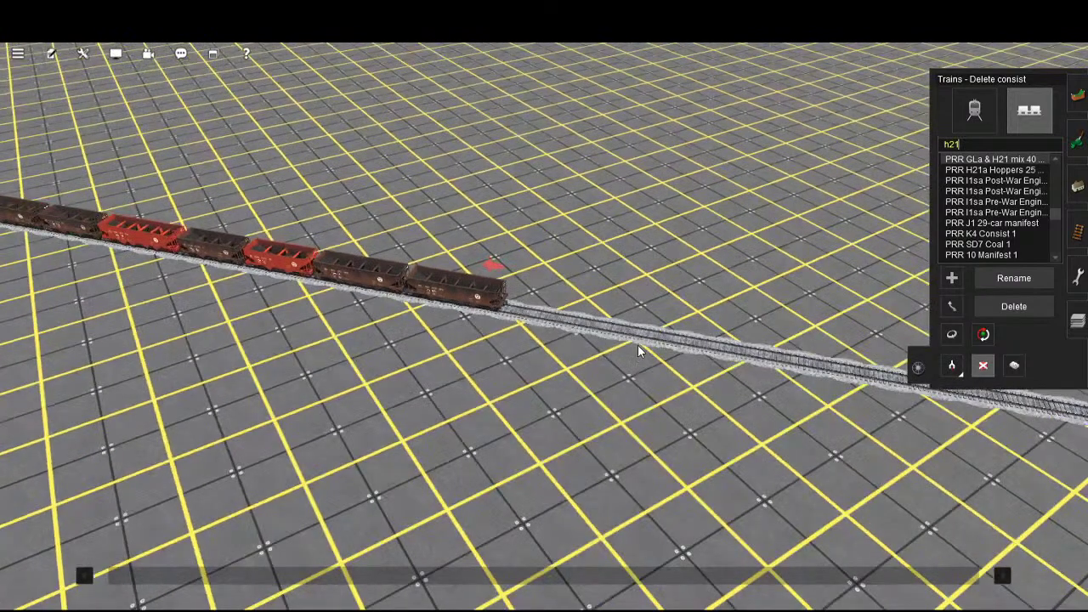
scroll(532, 370, down, 1)
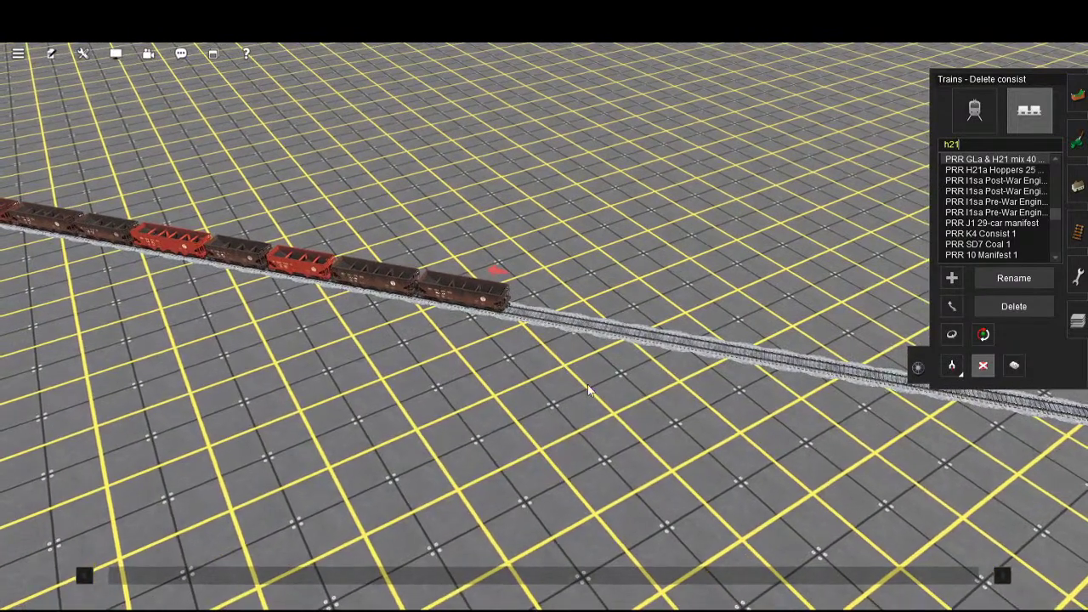
- Place the PRR H21a Hoppers 25 & Caboose consist on the emptied track
click(984, 172)
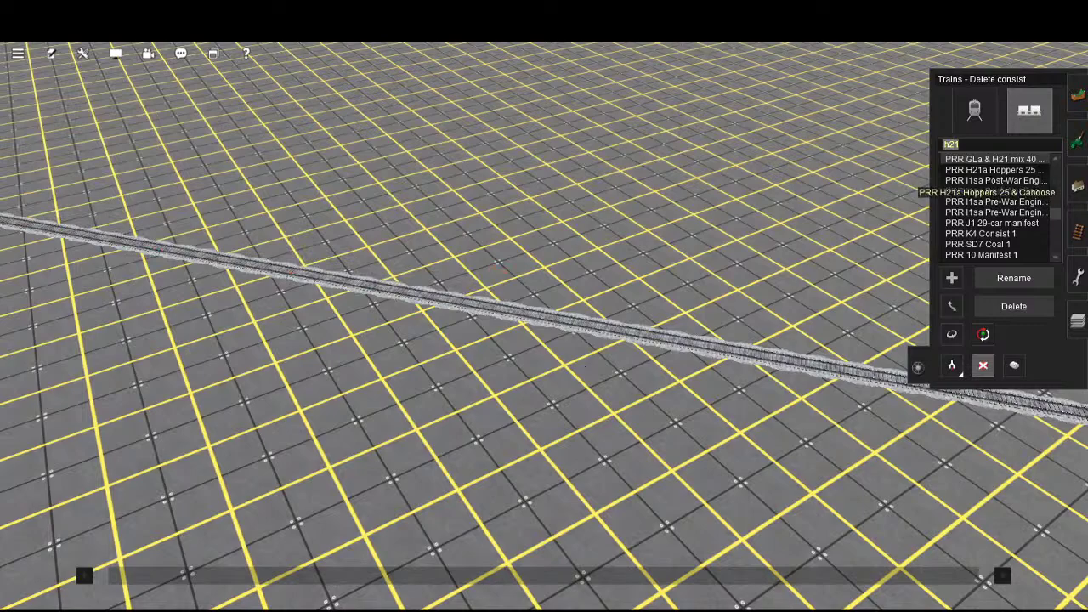
click(496, 353)
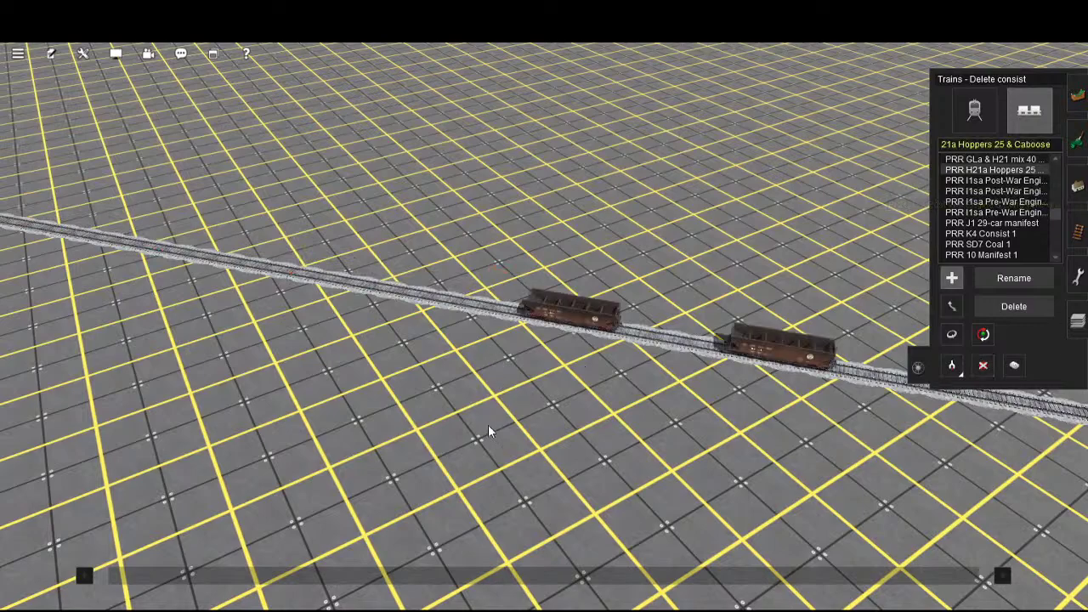
key(Right)
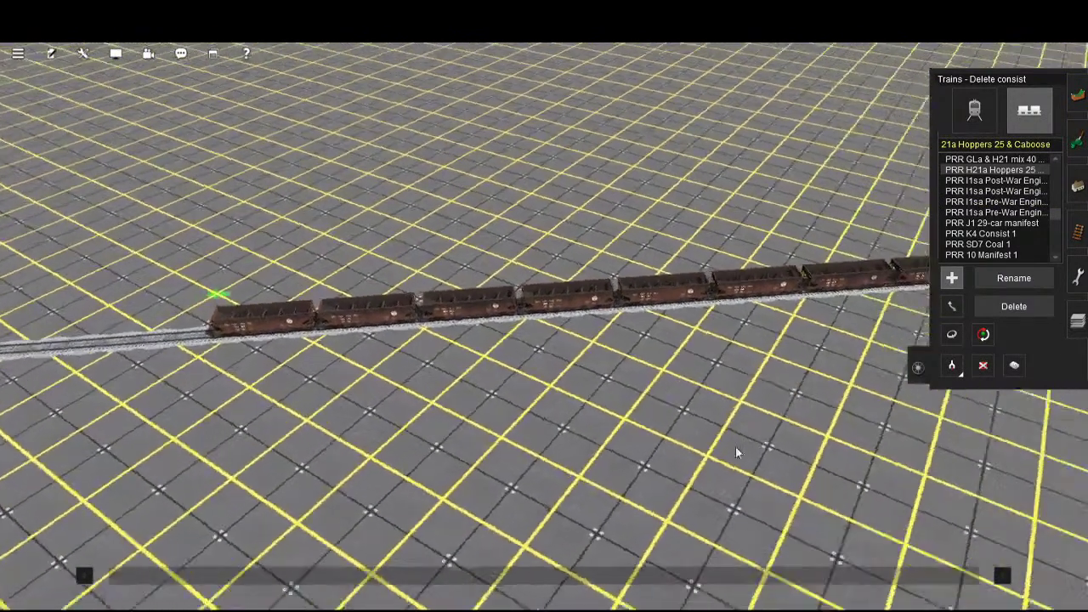
key(Right)
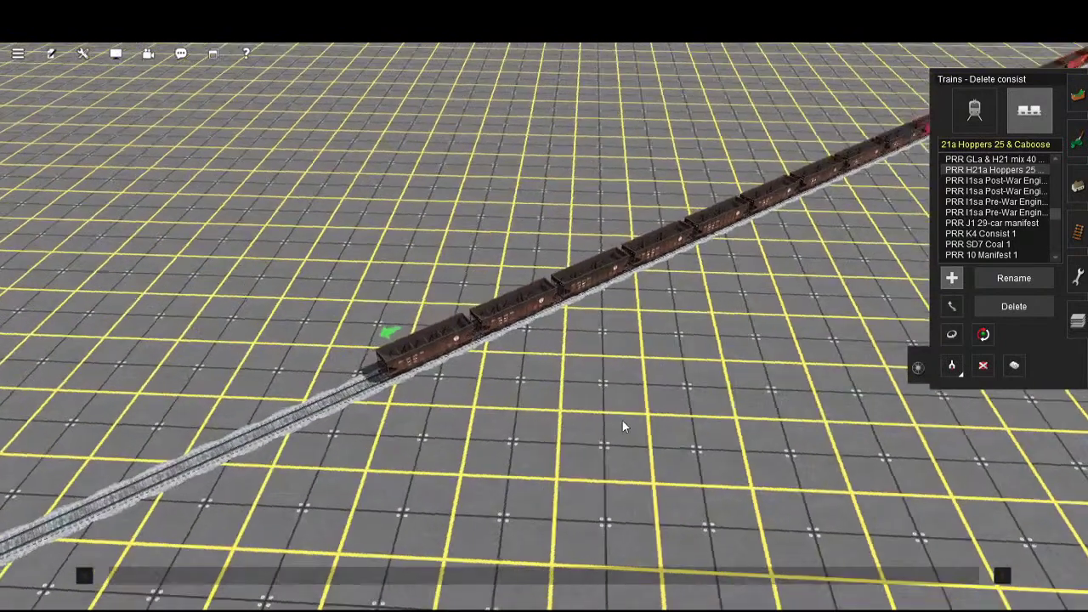
- Load the green-arrow end hopper of the new consist with 30000 units of Iron Ore in load1
scroll(626, 429, up, 5)
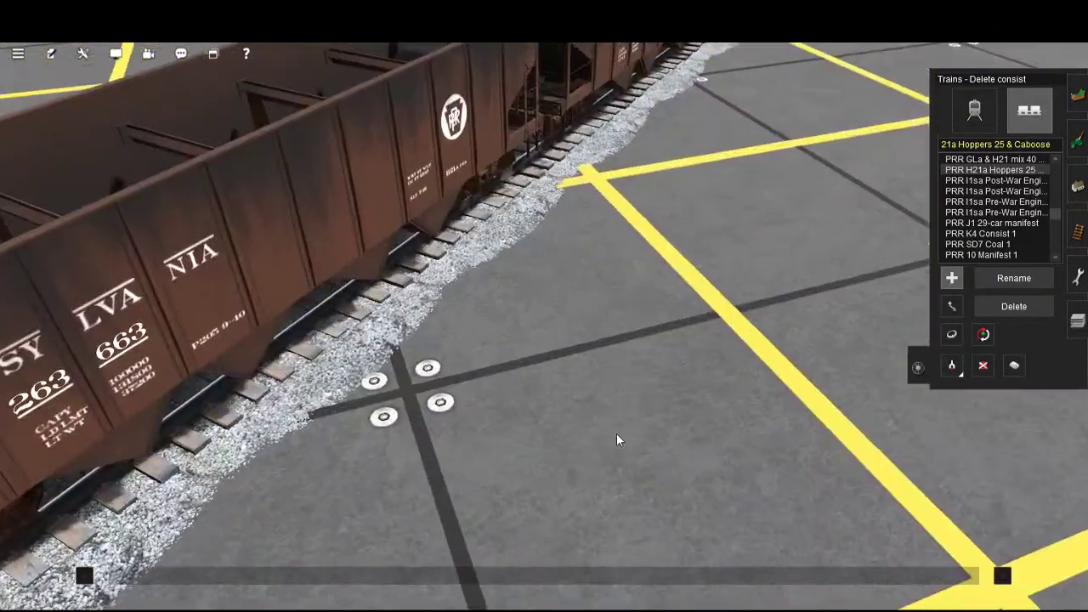
scroll(611, 430, down, 3)
right_drag(604, 442, 450, 467)
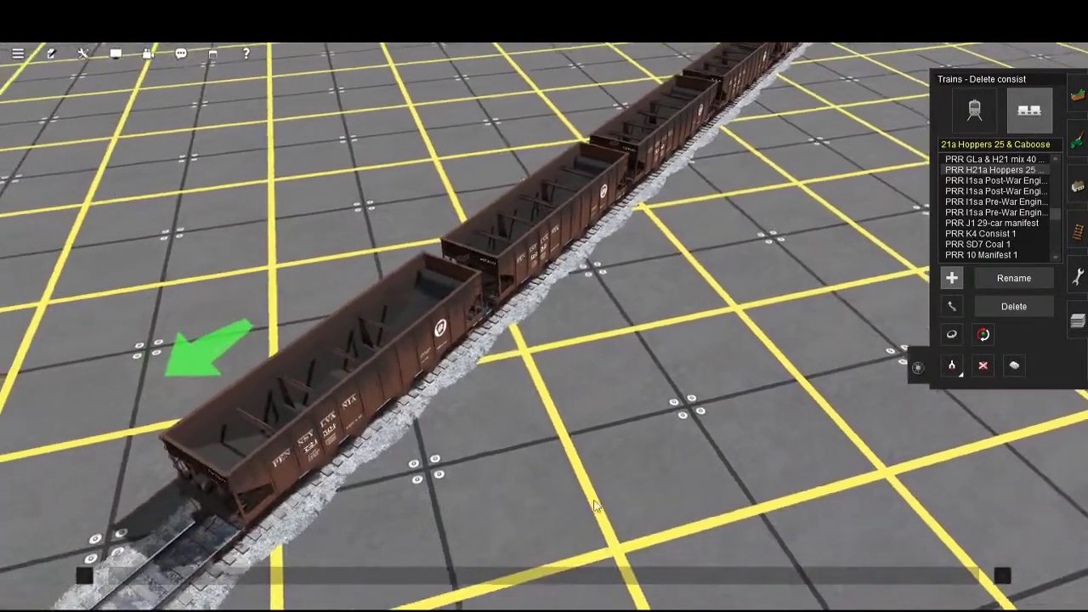
click(974, 111)
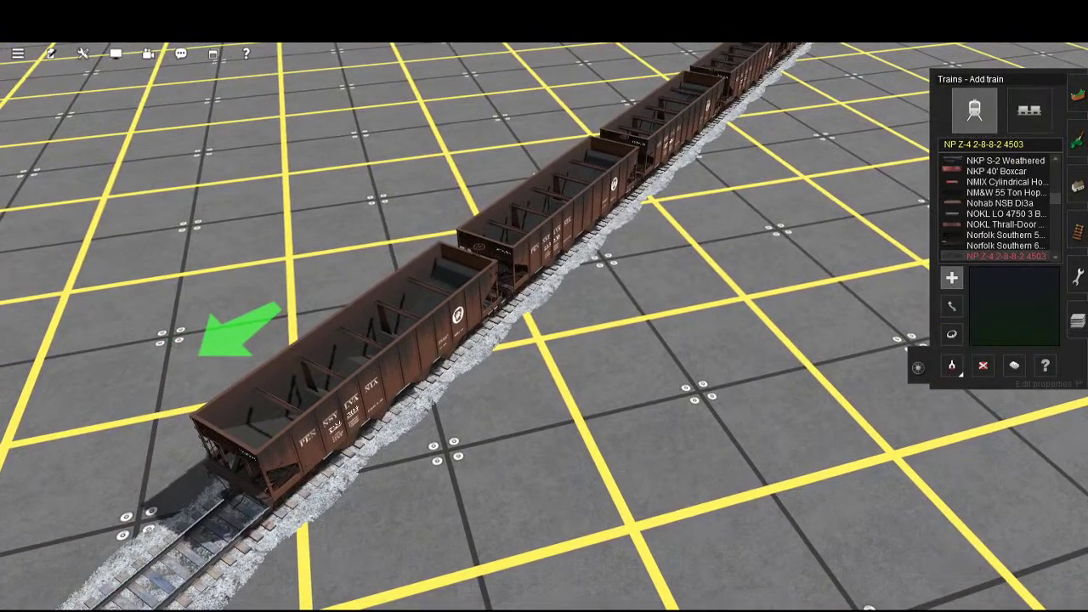
click(1044, 365)
click(541, 390)
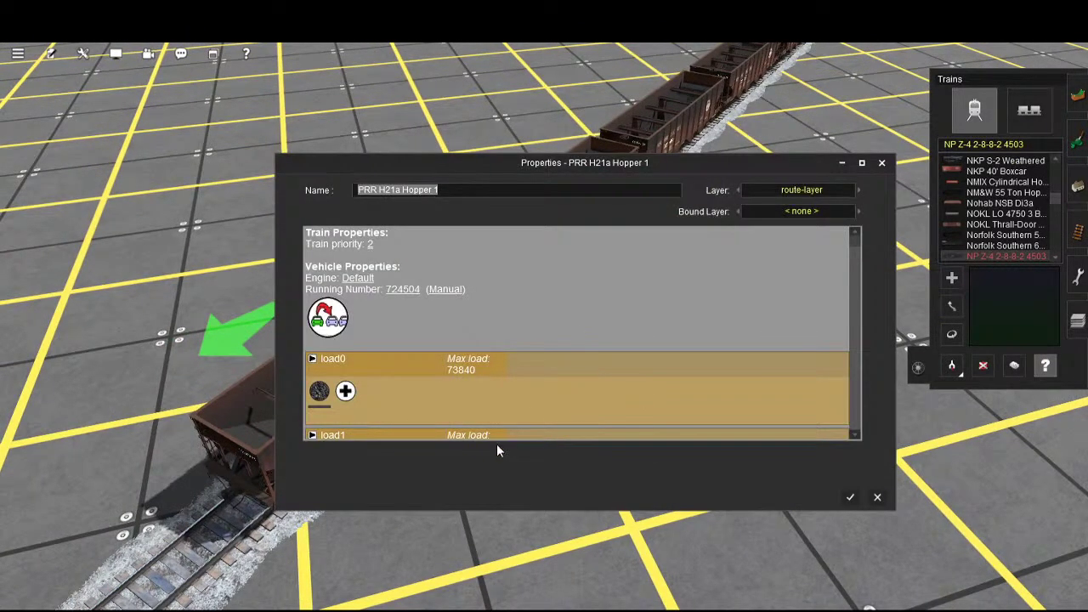
scroll(553, 434, down, 3)
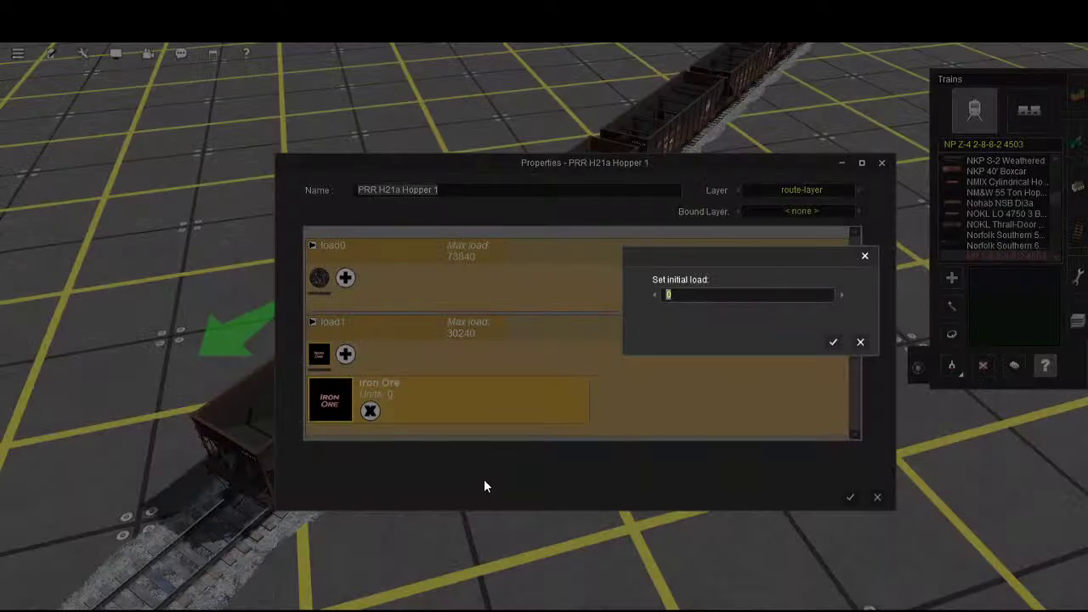
text(30000)
key(Return)
key(Return)
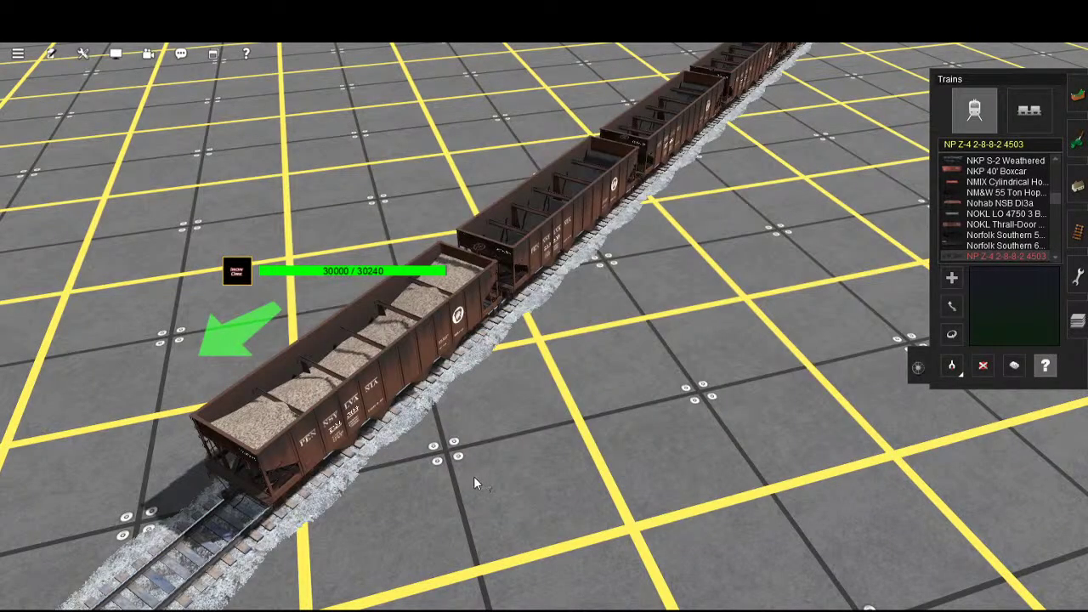
- Inspect the ore-filled end hopper and its load level from several angles and distances
right_click(461, 450)
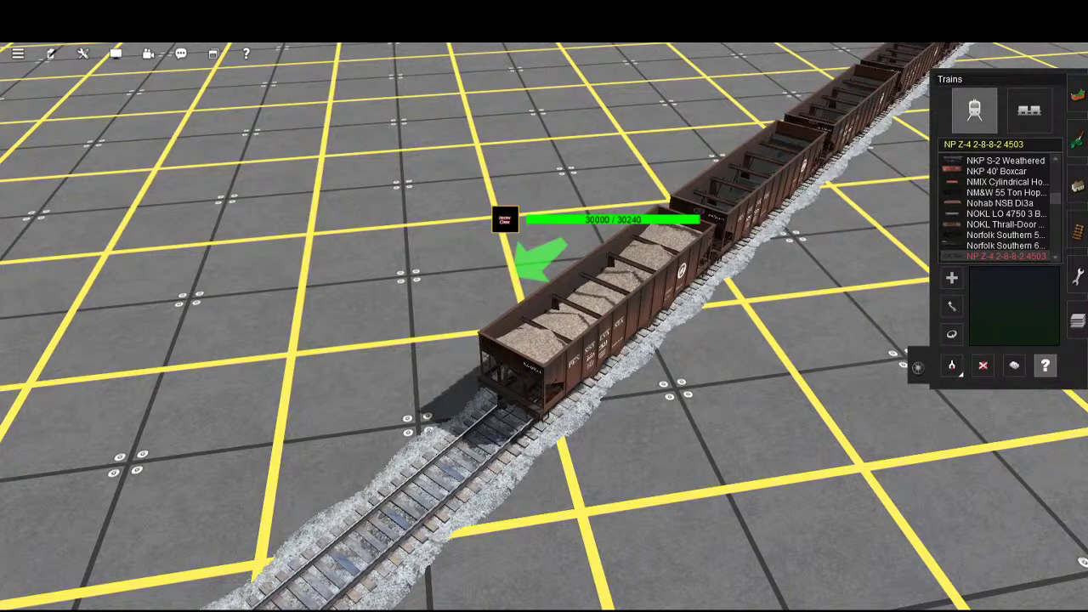
right_click(747, 459)
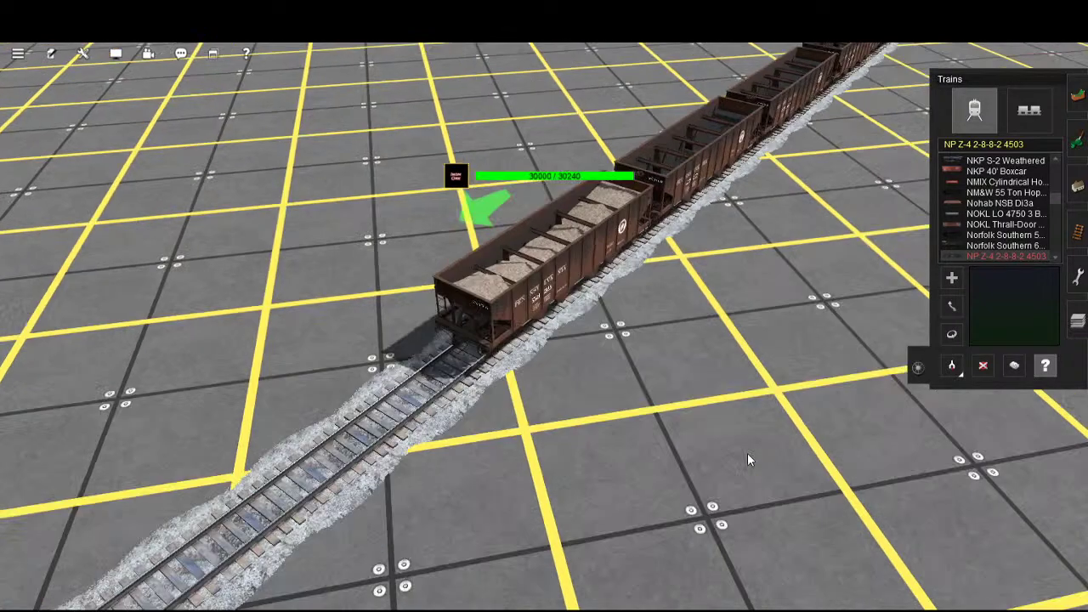
right_click(696, 387)
key(Left)
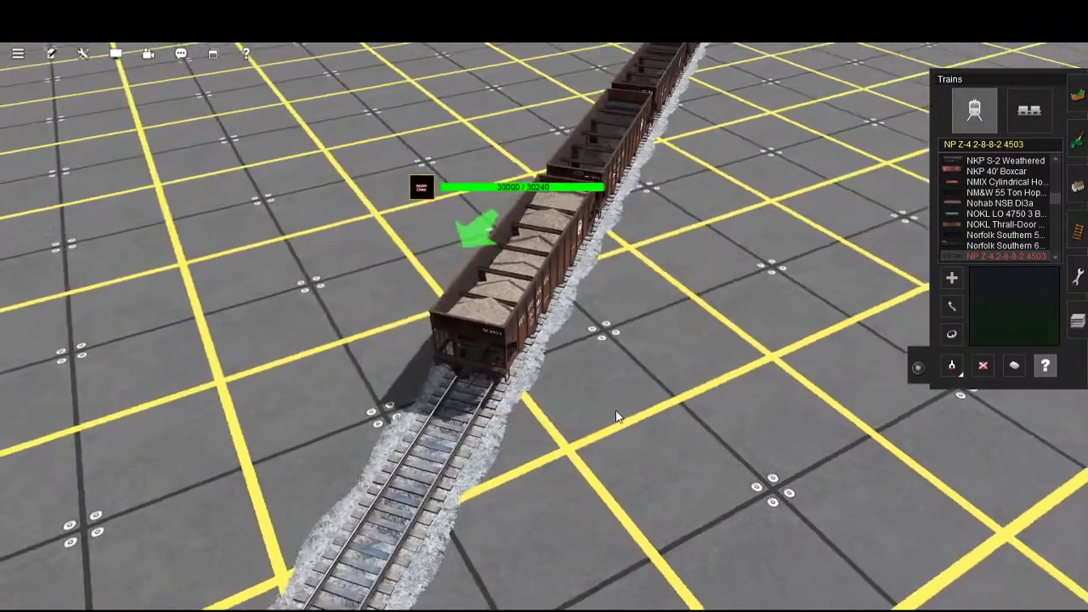
key(Right)
key(Right)
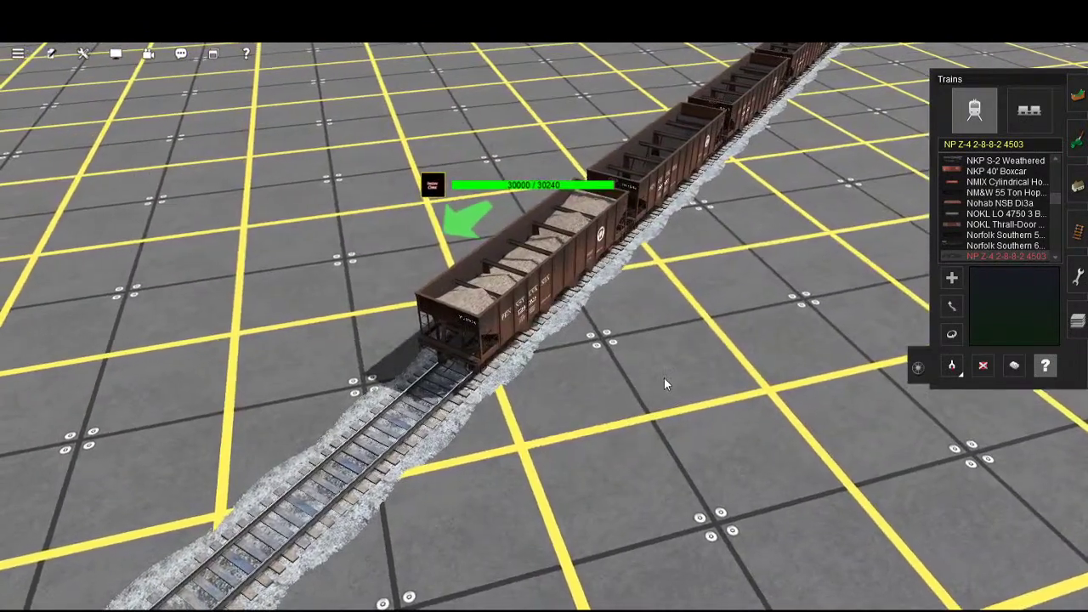
scroll(663, 384, up, 2)
scroll(665, 382, up, 3)
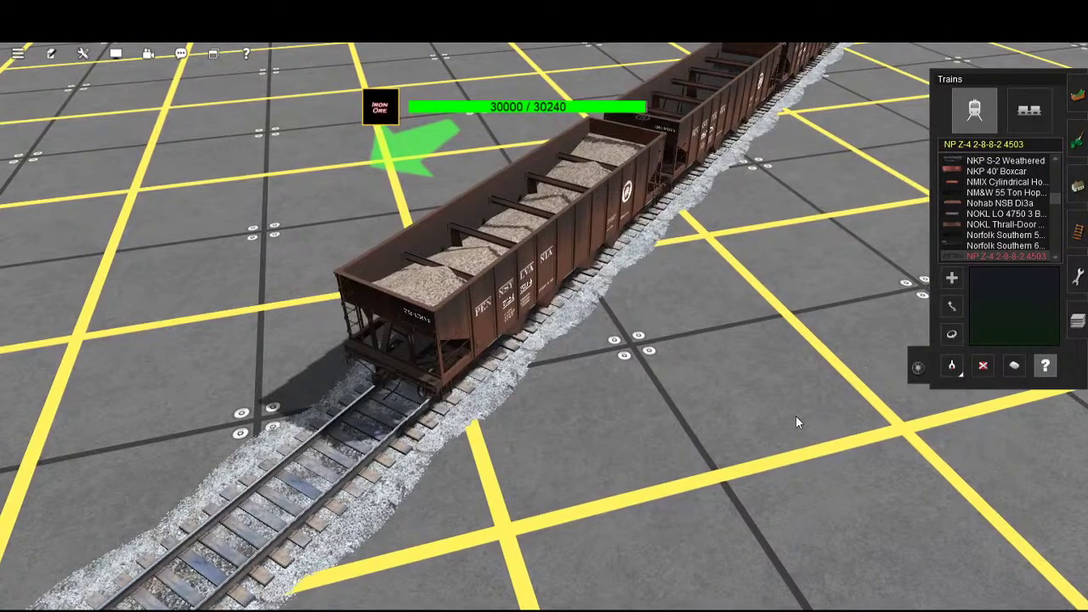
scroll(796, 418, down, 4)
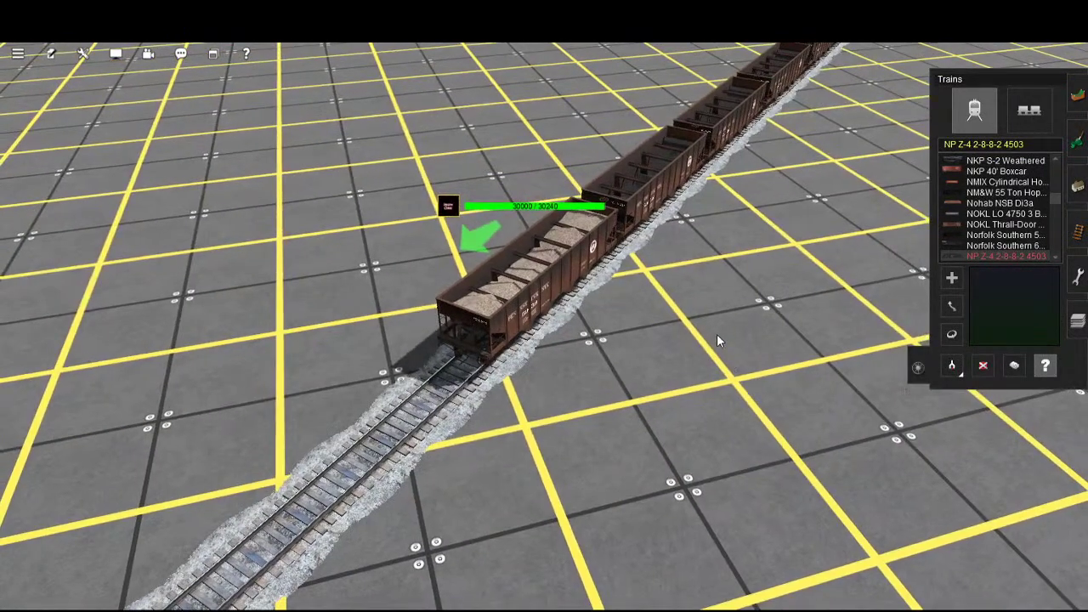
- Remove the Iron Ore load from load1 of the end hopper
click(693, 319)
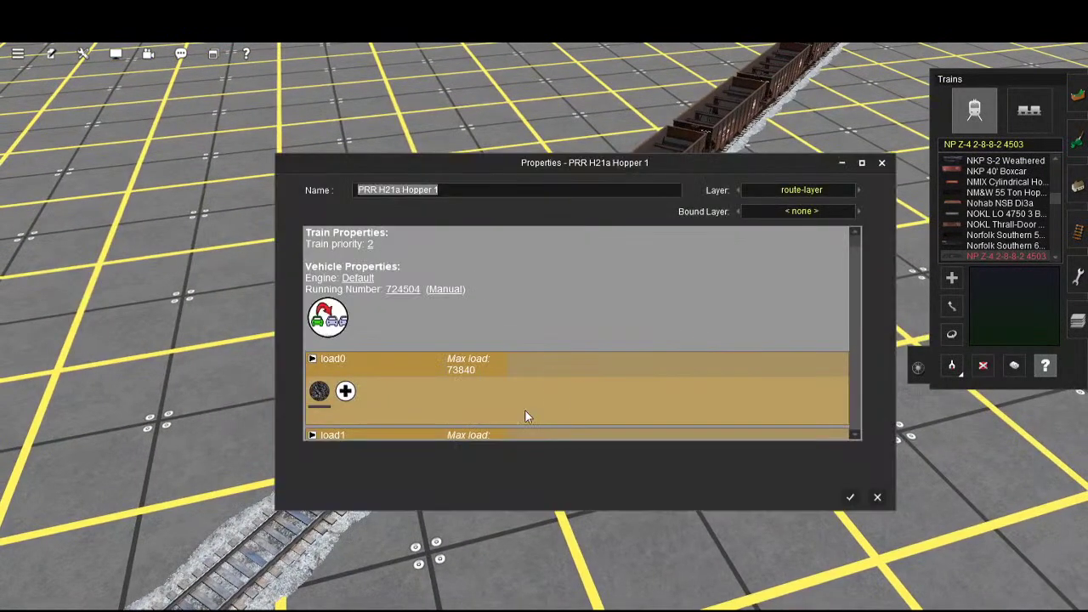
scroll(524, 410, down, 4)
scroll(532, 410, down, 2)
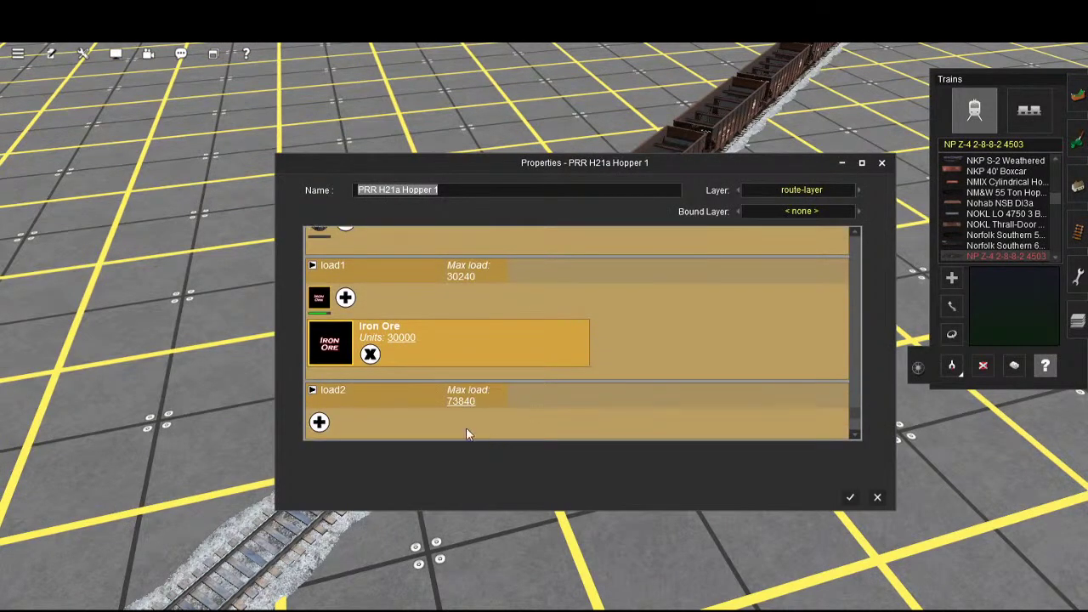
click(370, 354)
click(850, 497)
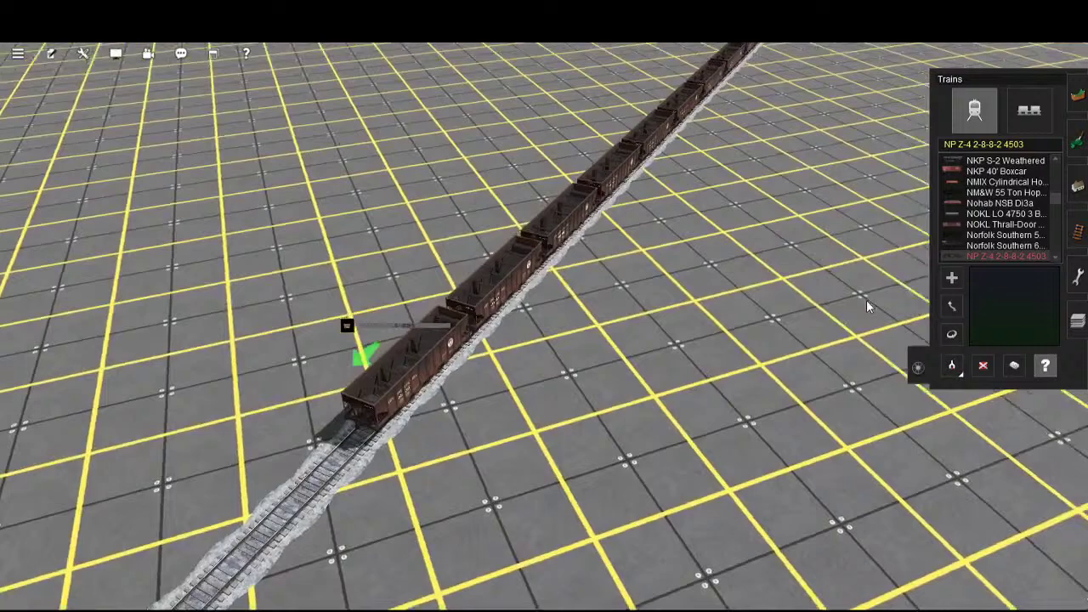
right_click(724, 224)
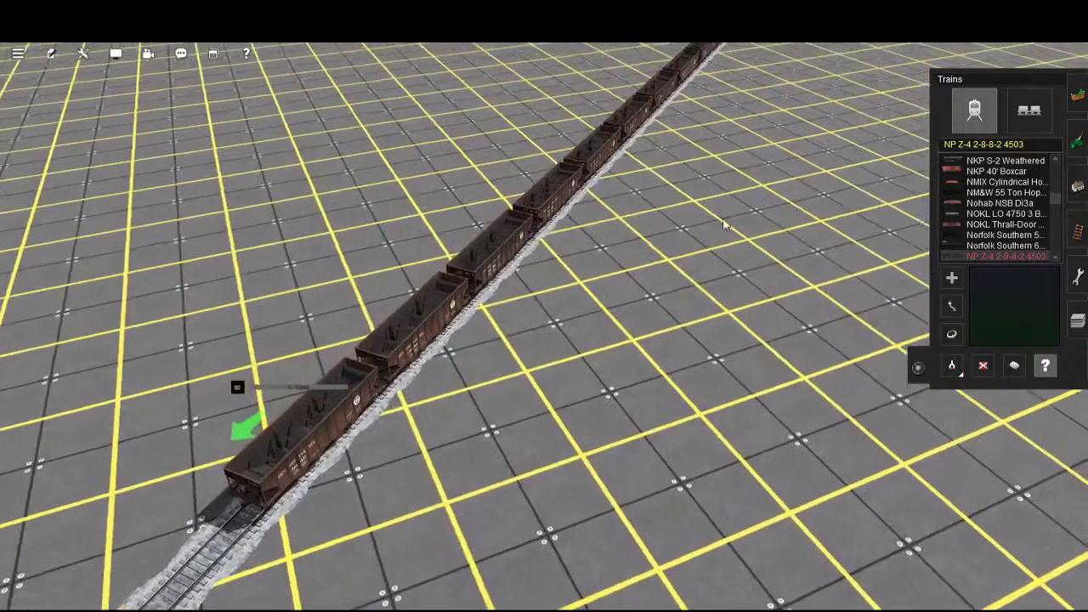
scroll(765, 368, down, 3)
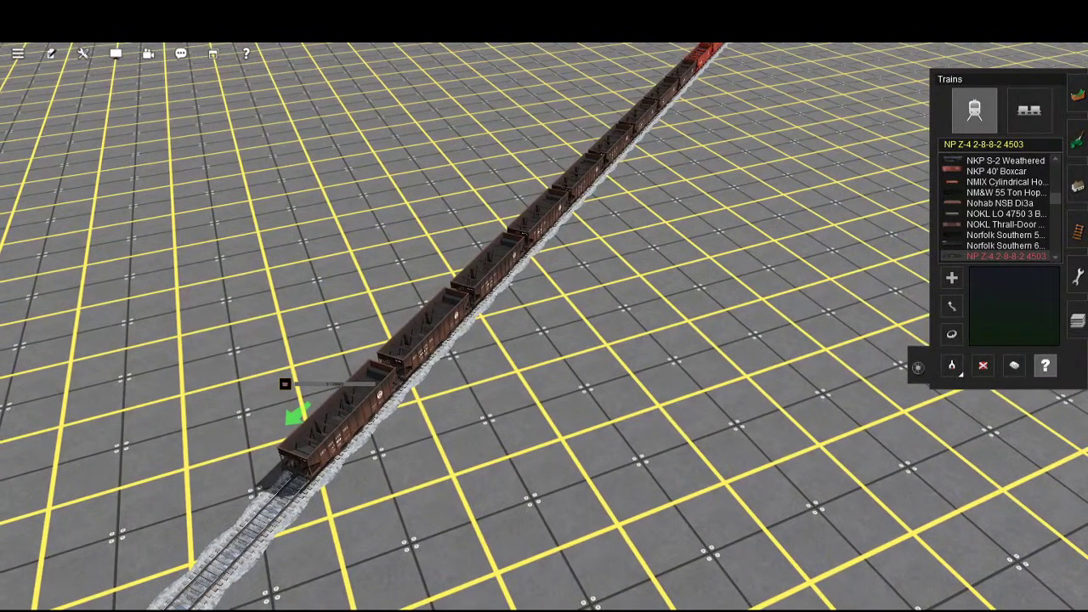
scroll(717, 405, down, 5)
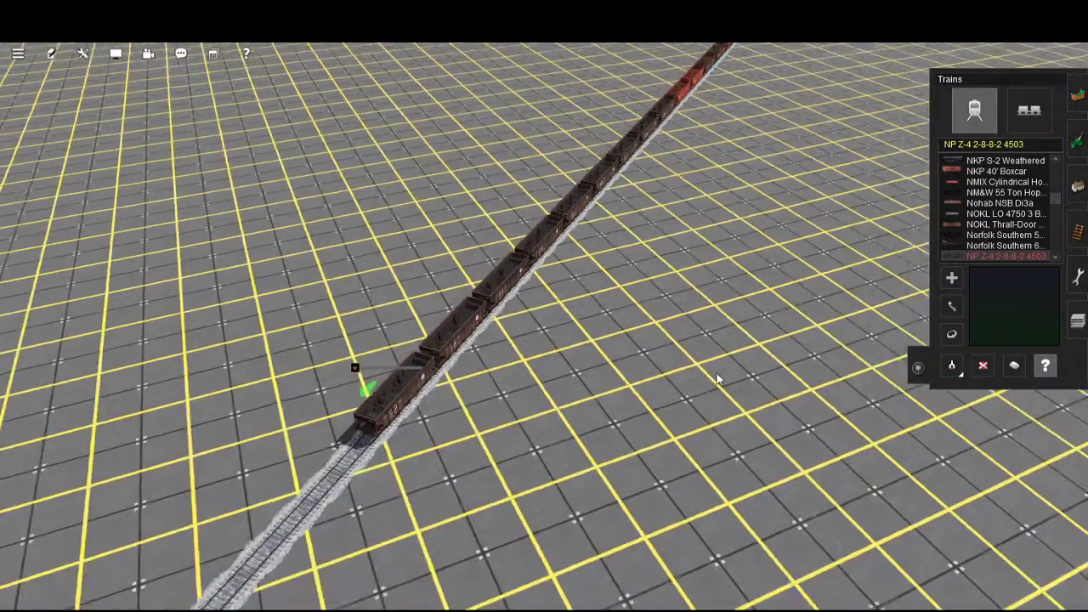
- Delete the parked hopper train and place a fresh PRR H21a Hoppers 25 & Caboose consist on the same track
scroll(824, 208, down, 5)
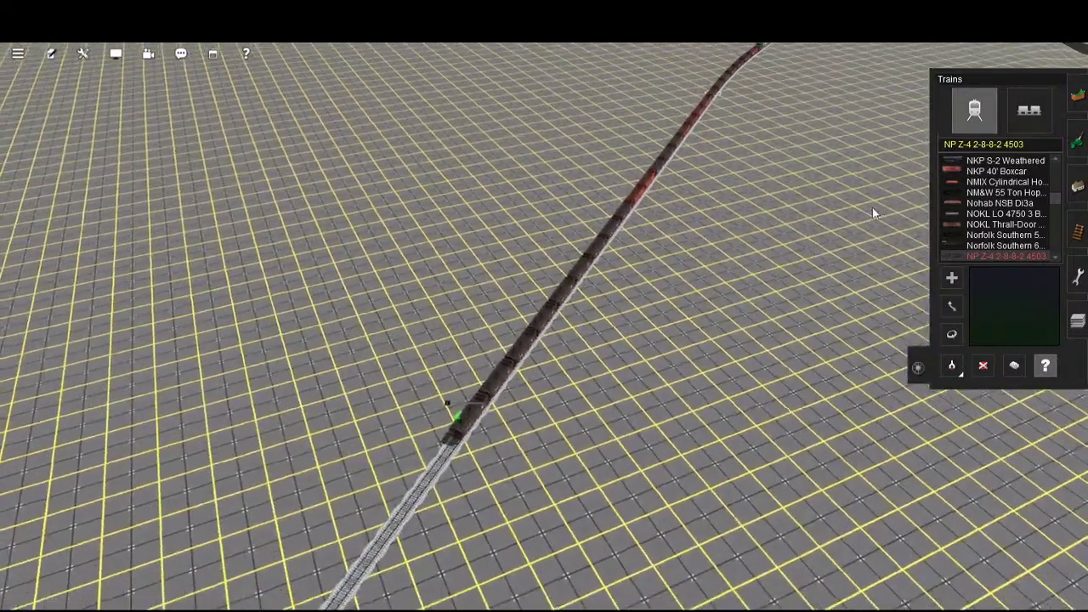
right_click(915, 143)
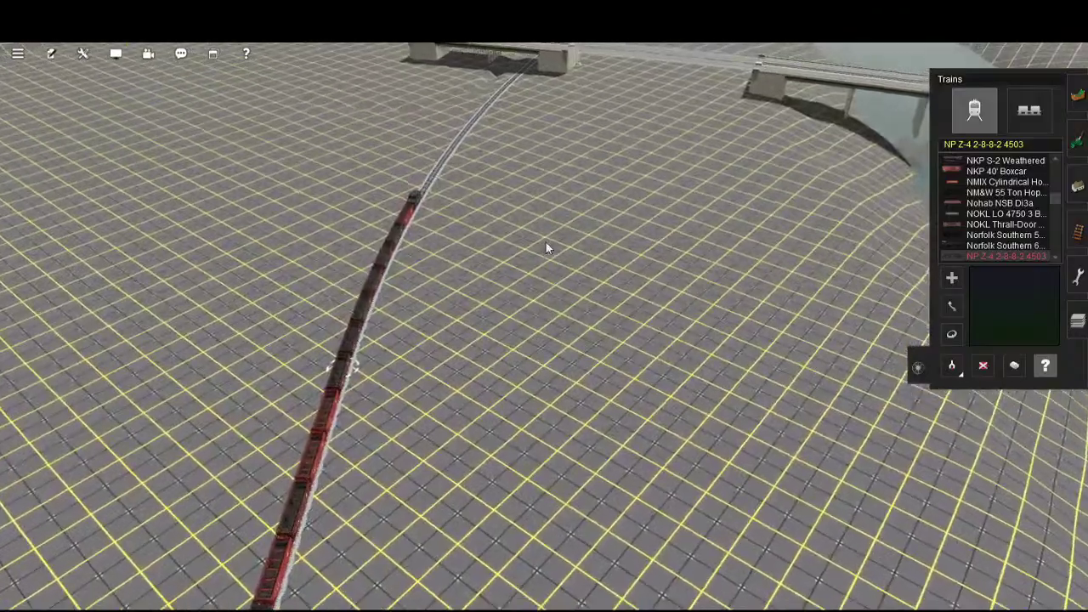
right_click(548, 248)
click(1028, 110)
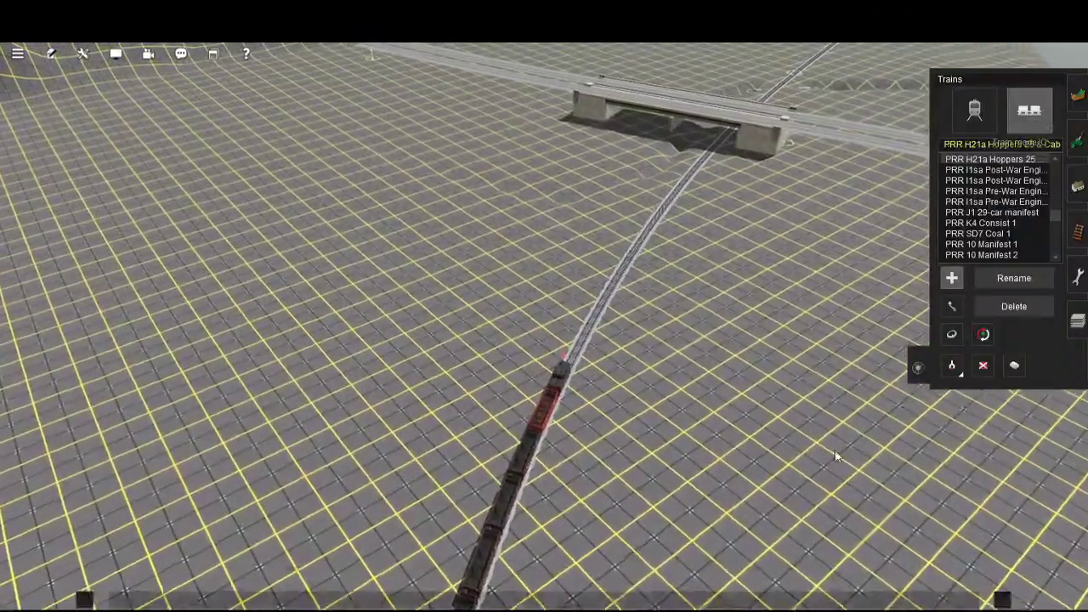
key(Left)
scroll(675, 536, up, 5)
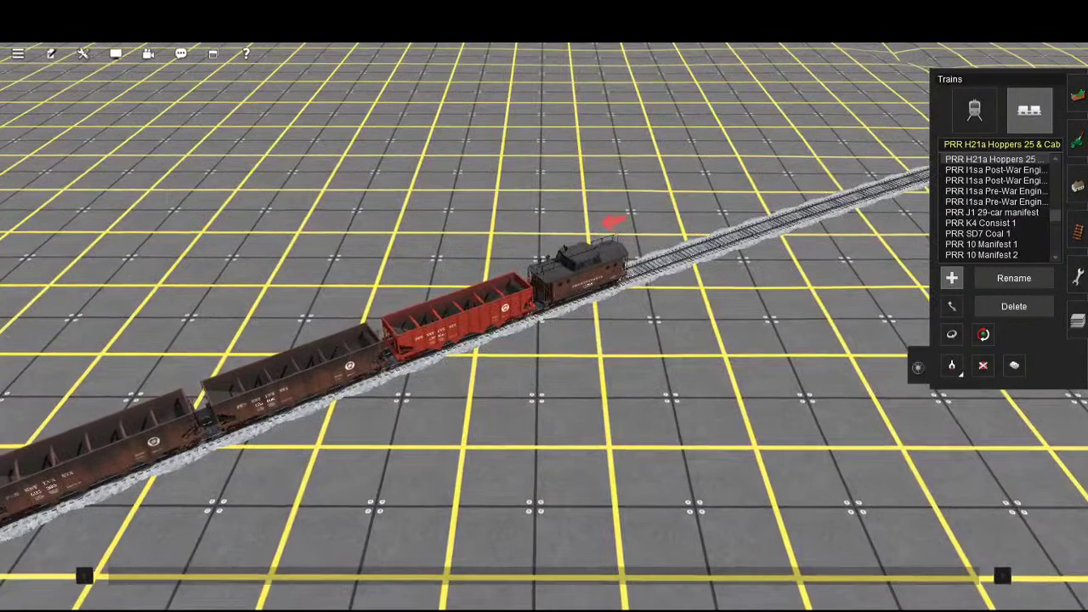
click(983, 366)
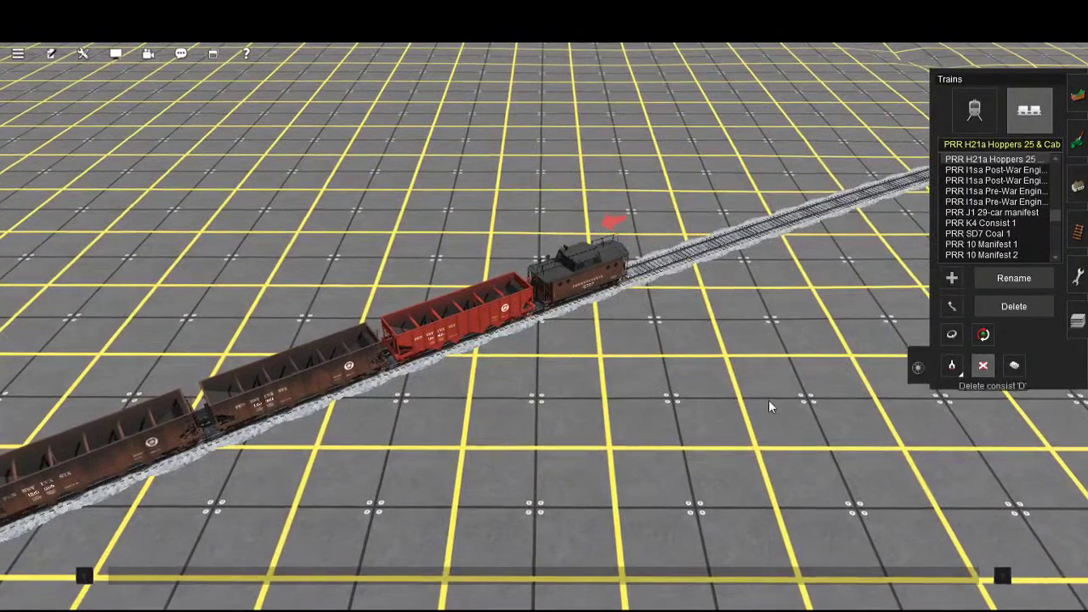
click(588, 279)
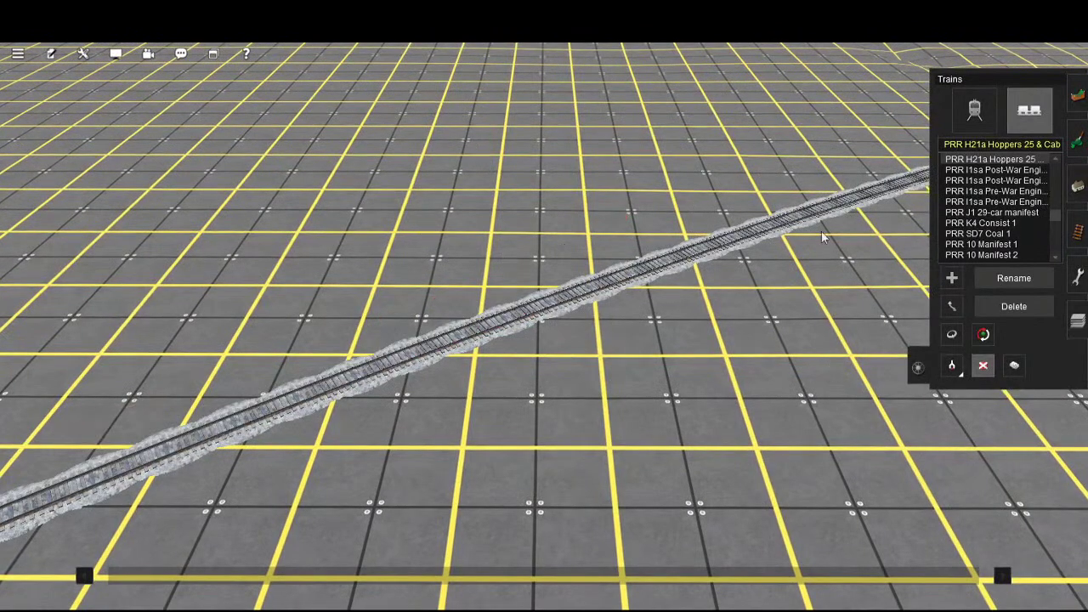
click(952, 278)
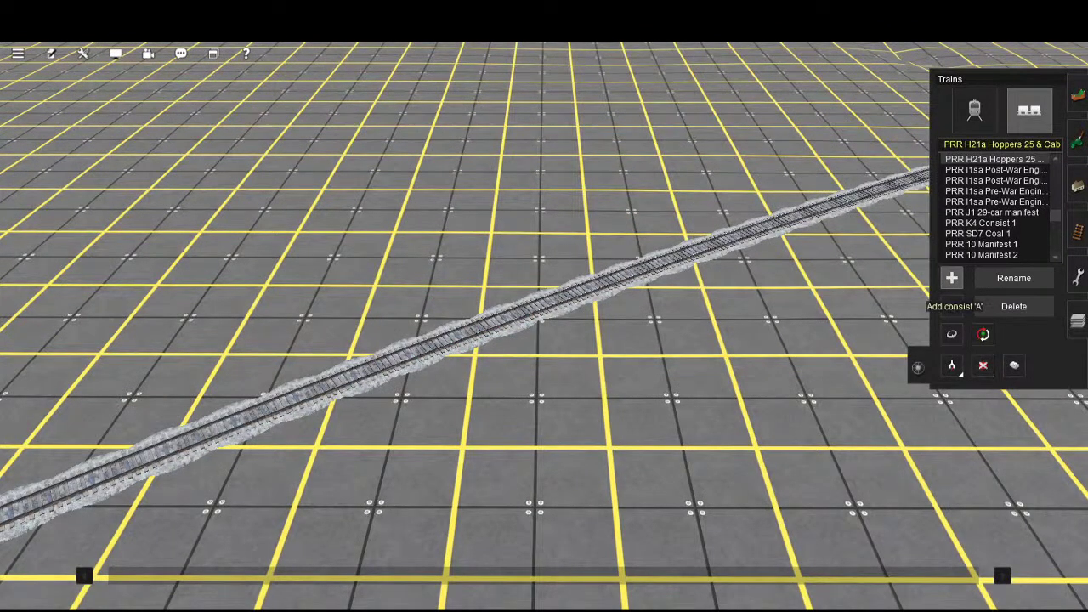
click(92, 600)
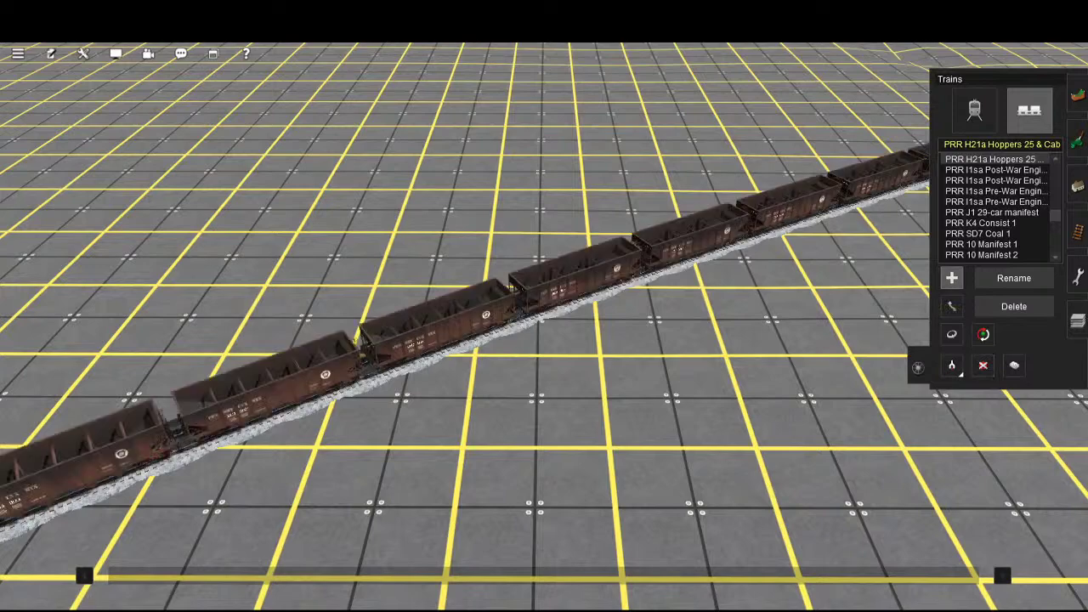
- Move the new hopper consist along the track away from the road overpass, leaving free track behind its caboose
scroll(497, 586, down, 4)
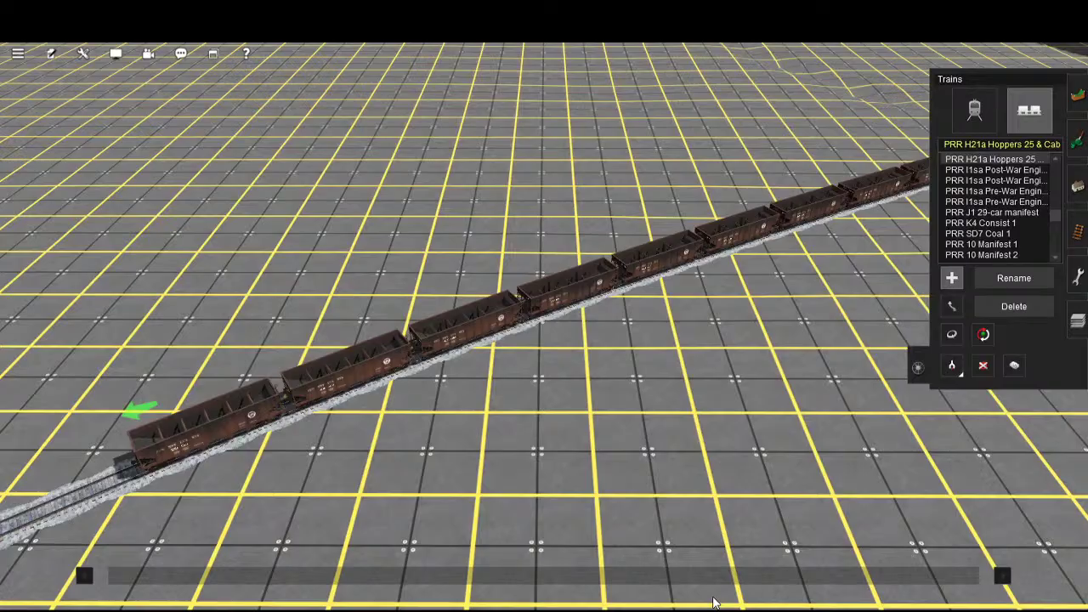
scroll(675, 579, down, 5)
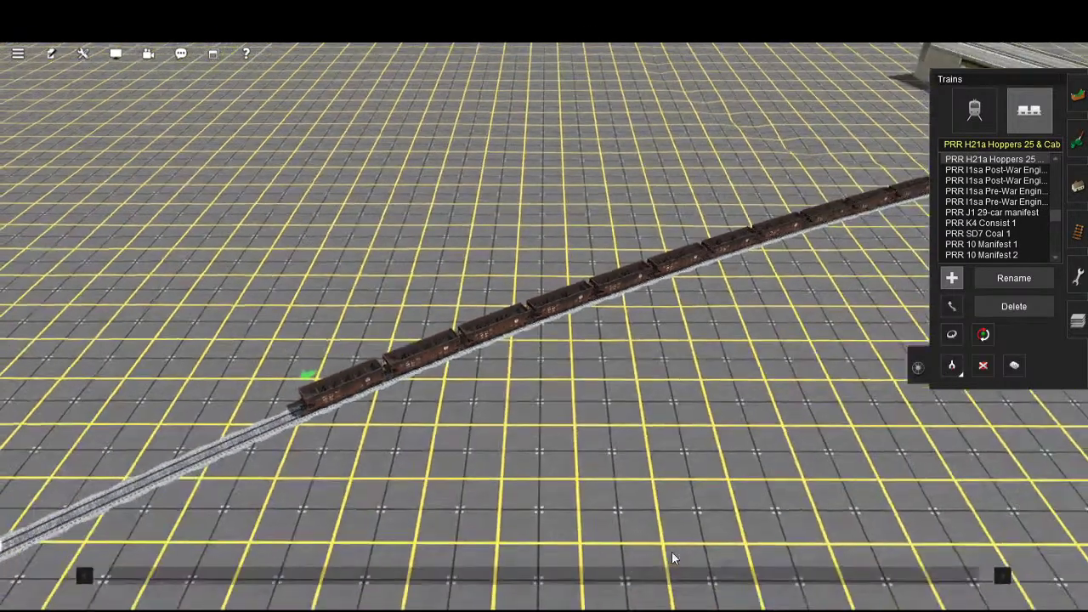
right_drag(543, 578, 990, 351)
click(952, 306)
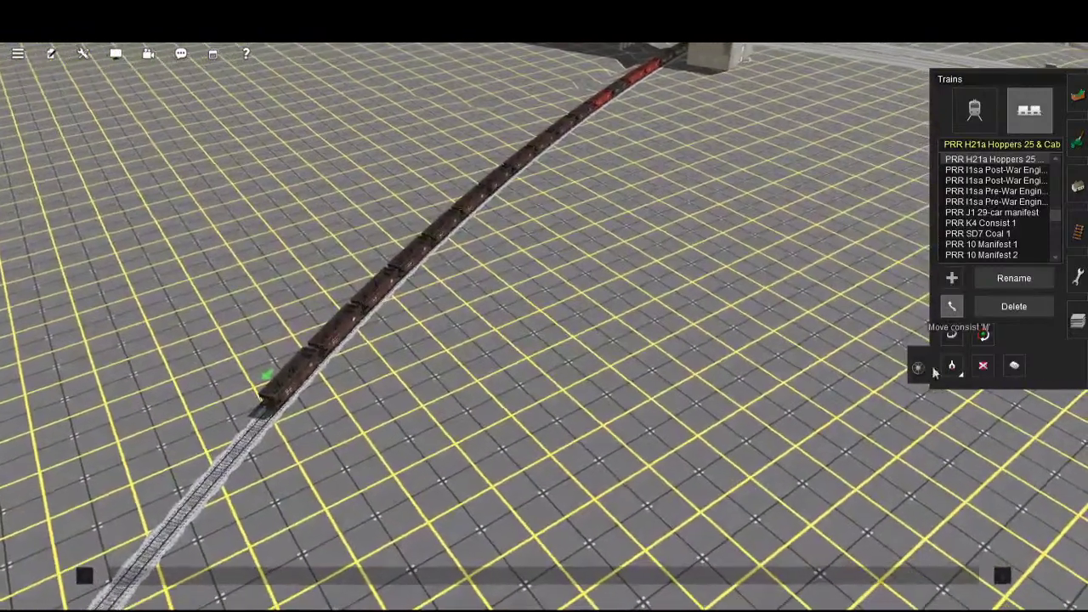
drag(590, 228, 231, 544)
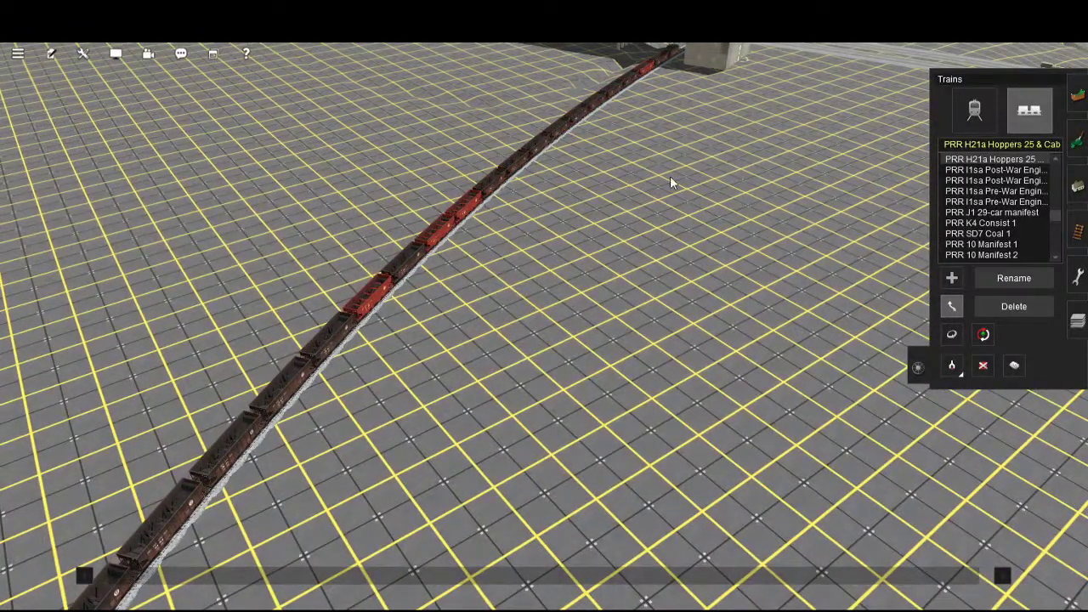
drag(681, 166, 321, 576)
drag(565, 264, 366, 504)
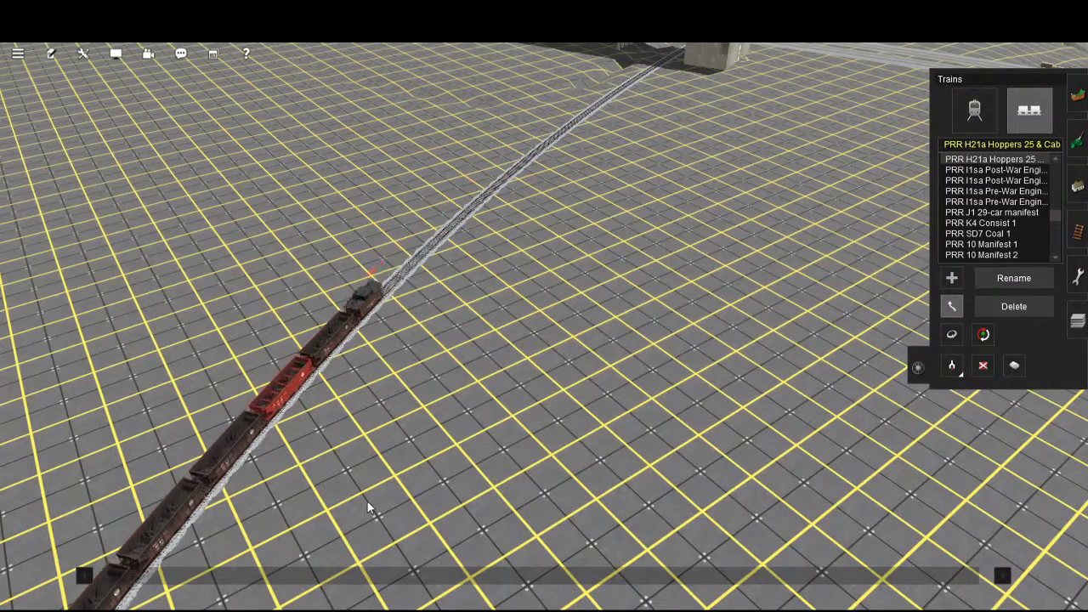
- Delete the caboose from the hopper train and add another PRR H21a Hoppers 25 & Caboose consist behind the last hopper
scroll(561, 529, down, 3)
right_drag(562, 536, 569, 433)
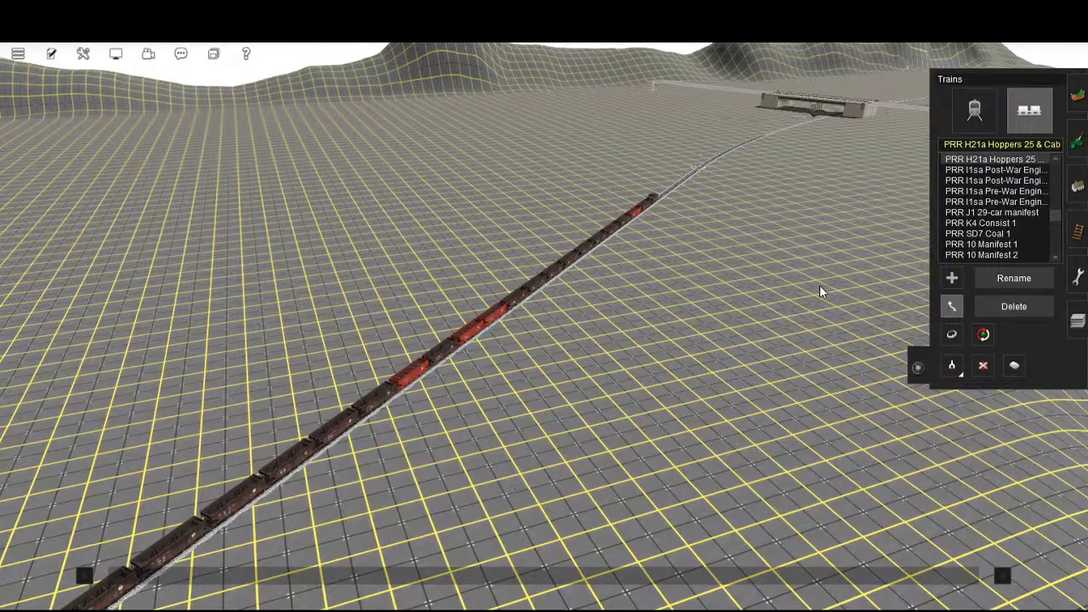
right_drag(819, 285, 876, 374)
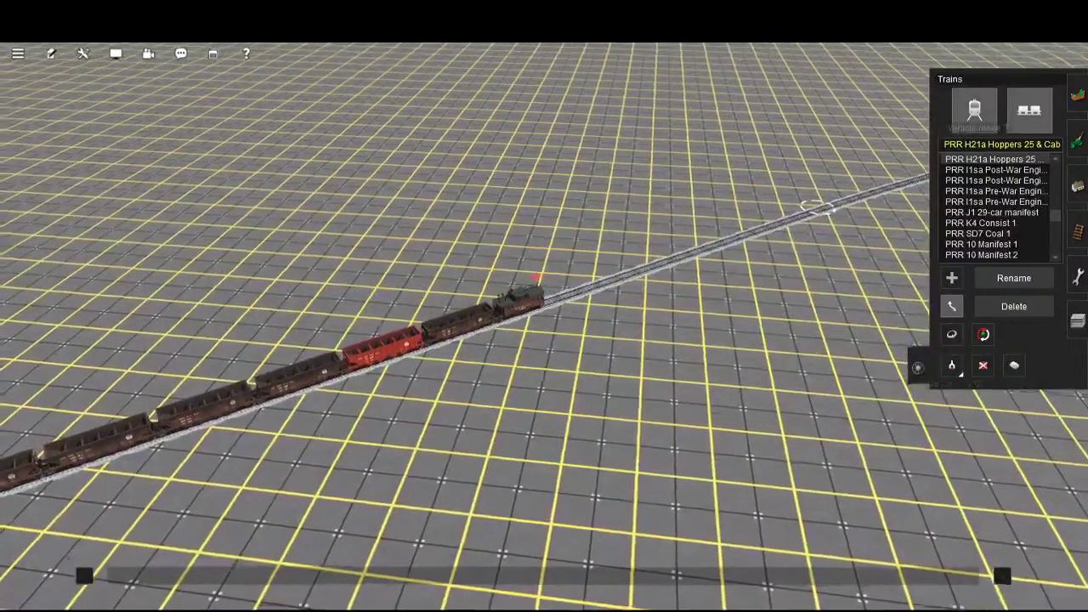
click(952, 278)
click(983, 365)
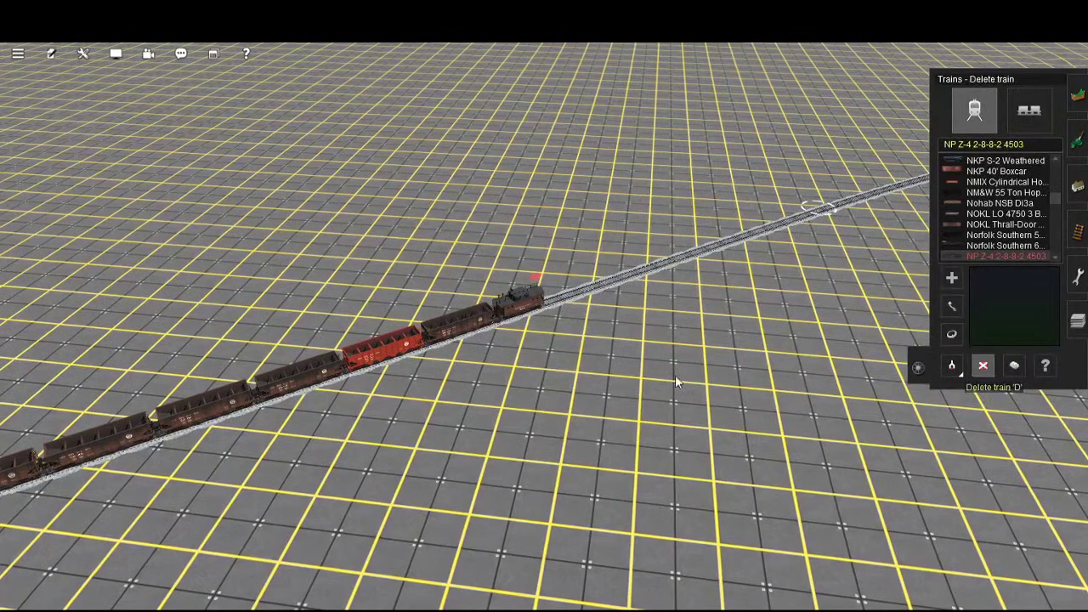
click(520, 300)
click(1029, 110)
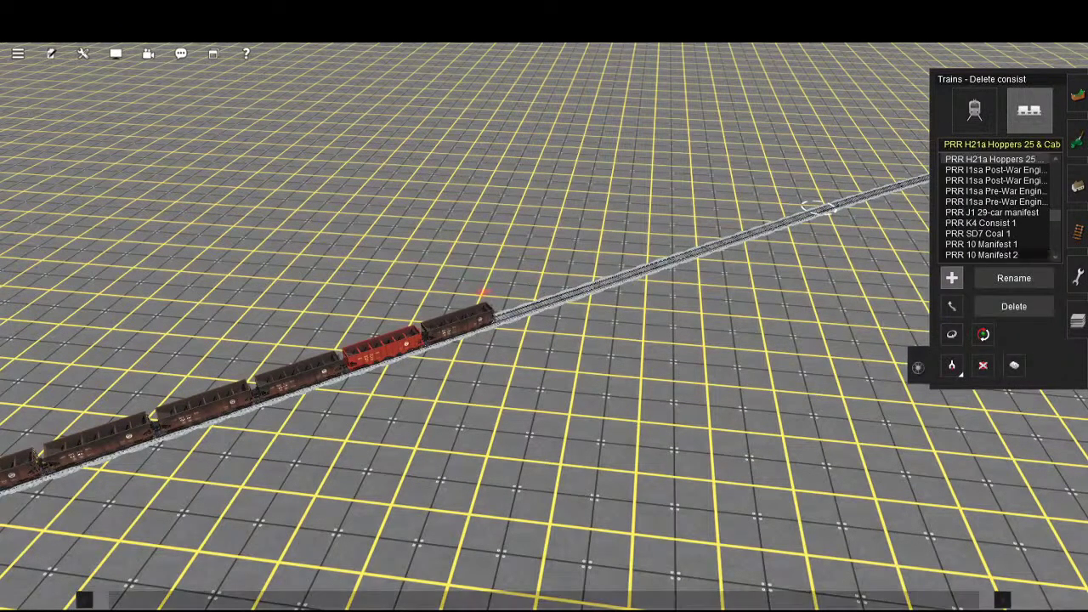
click(819, 207)
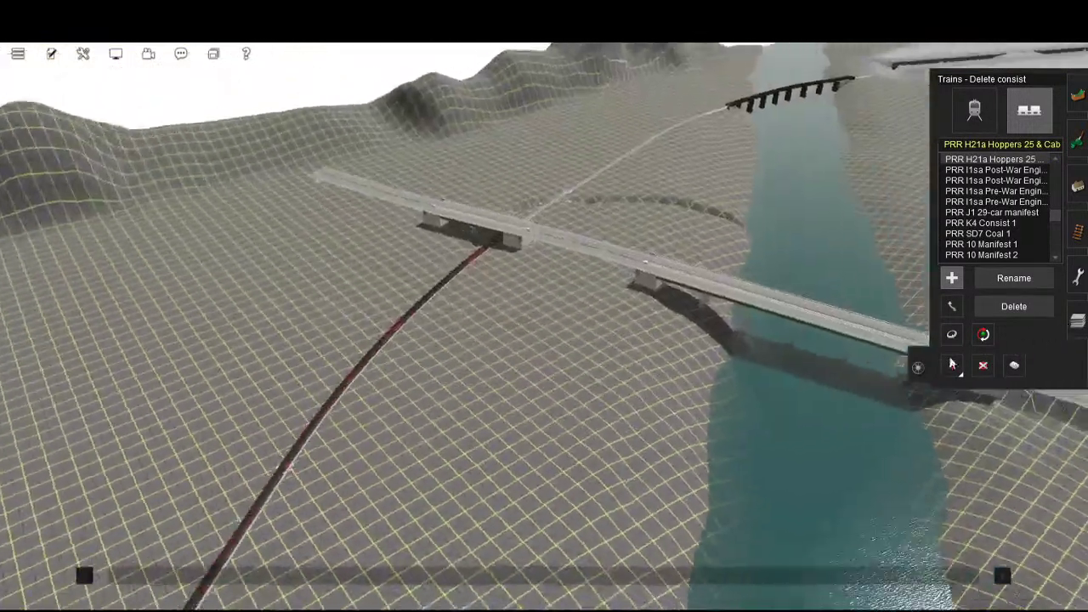
- Inspect the lengthened hopper train and the track around the road overpass from several angles and heights
right_click(631, 312)
key(Left)
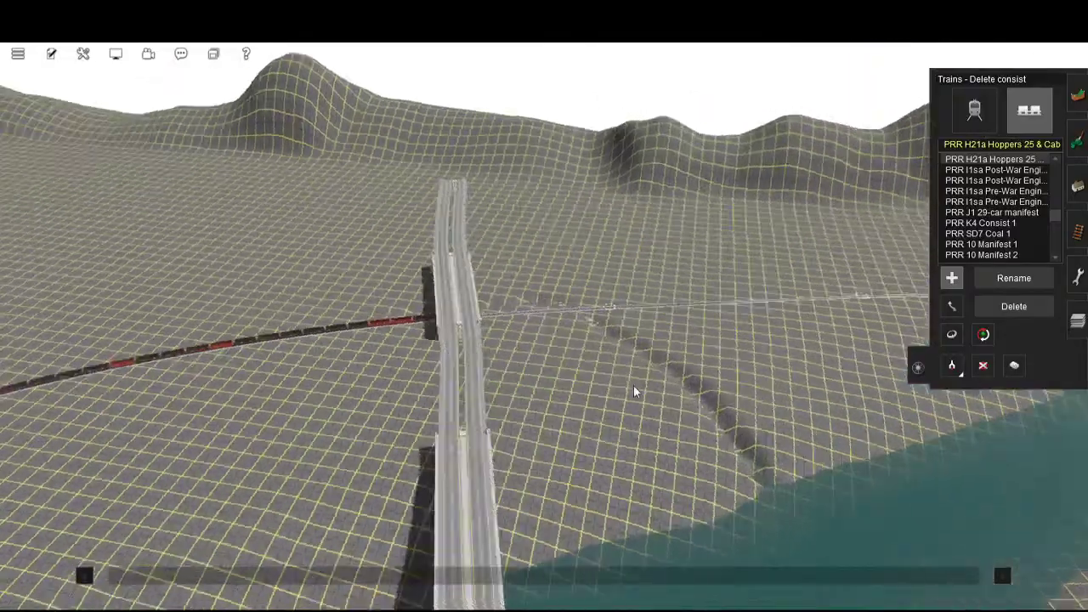
key(Left)
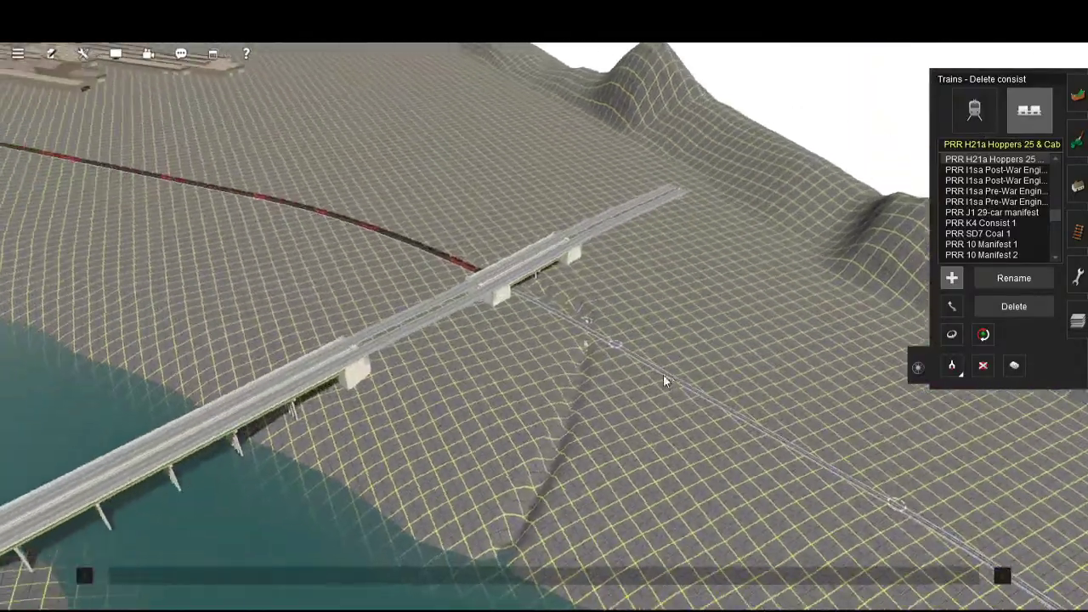
key(Left)
scroll(740, 375, up, 4)
key(Down)
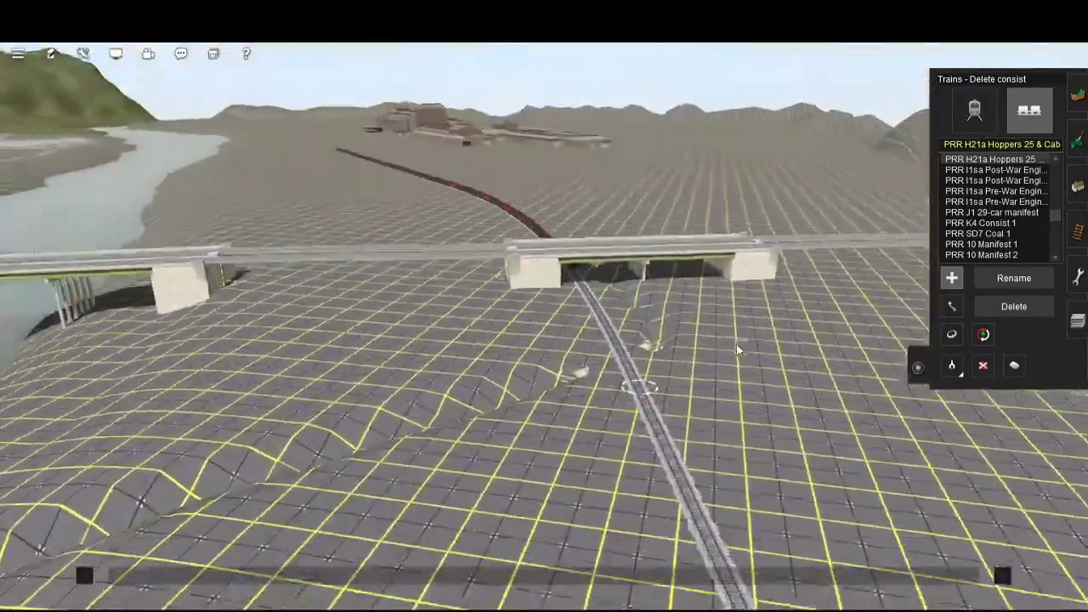
key(Up)
right_click(704, 209)
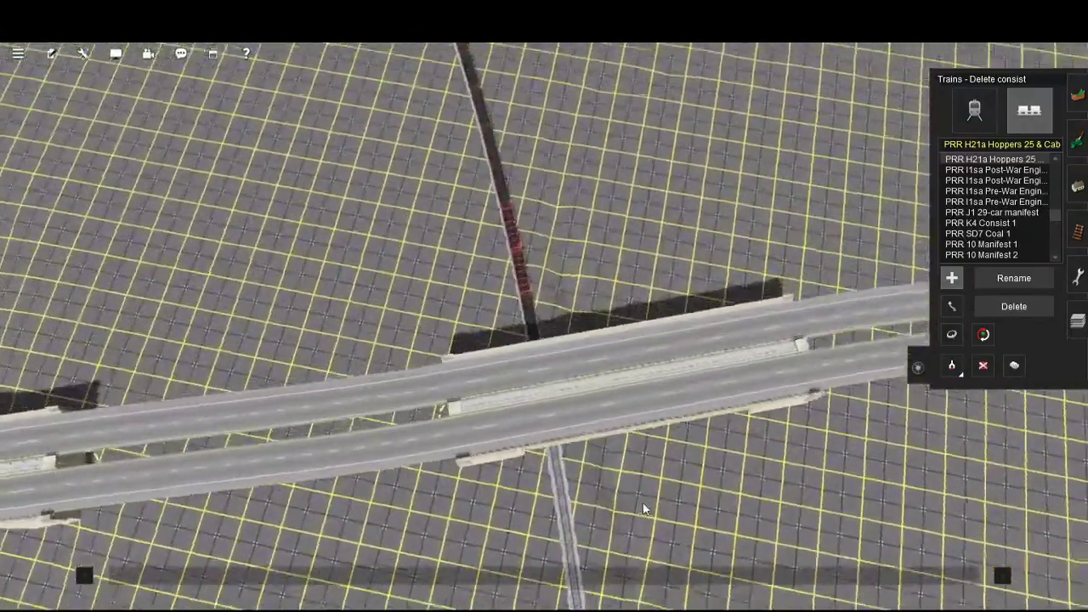
key(Left)
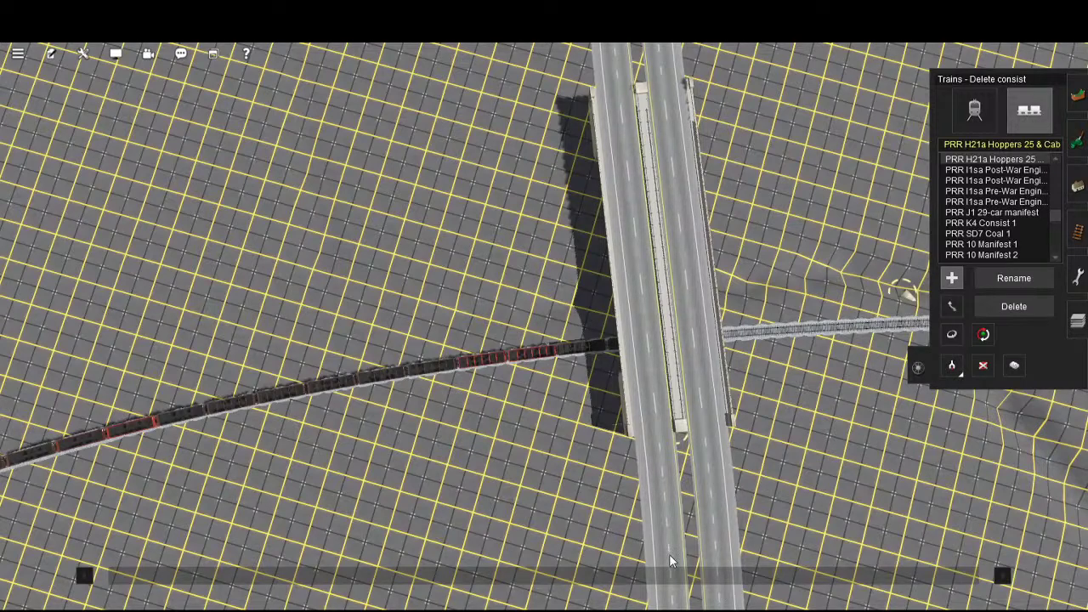
key(Down)
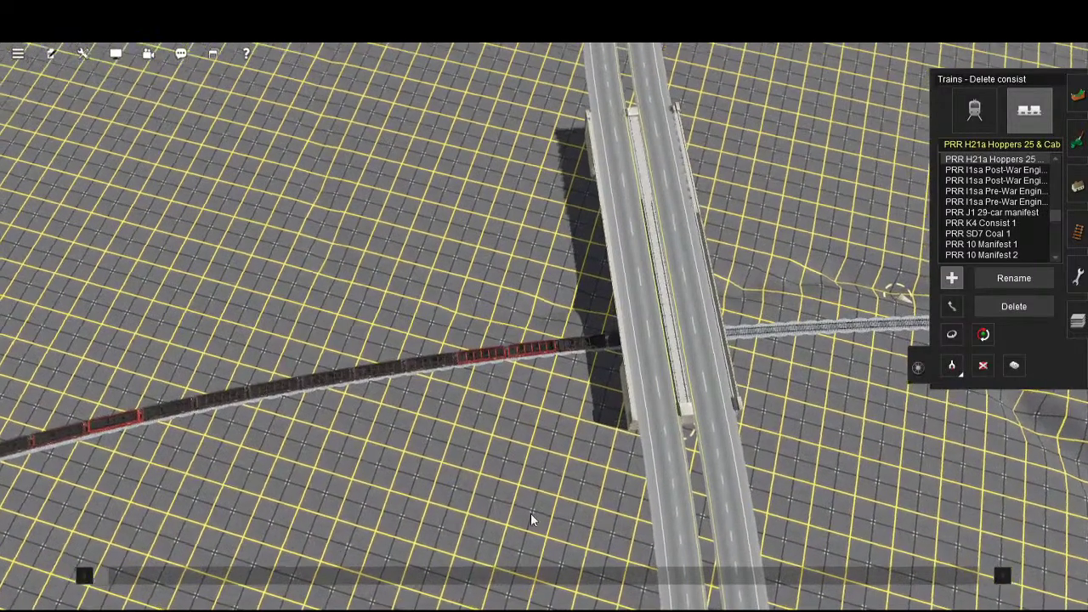
key(Left)
key(Down)
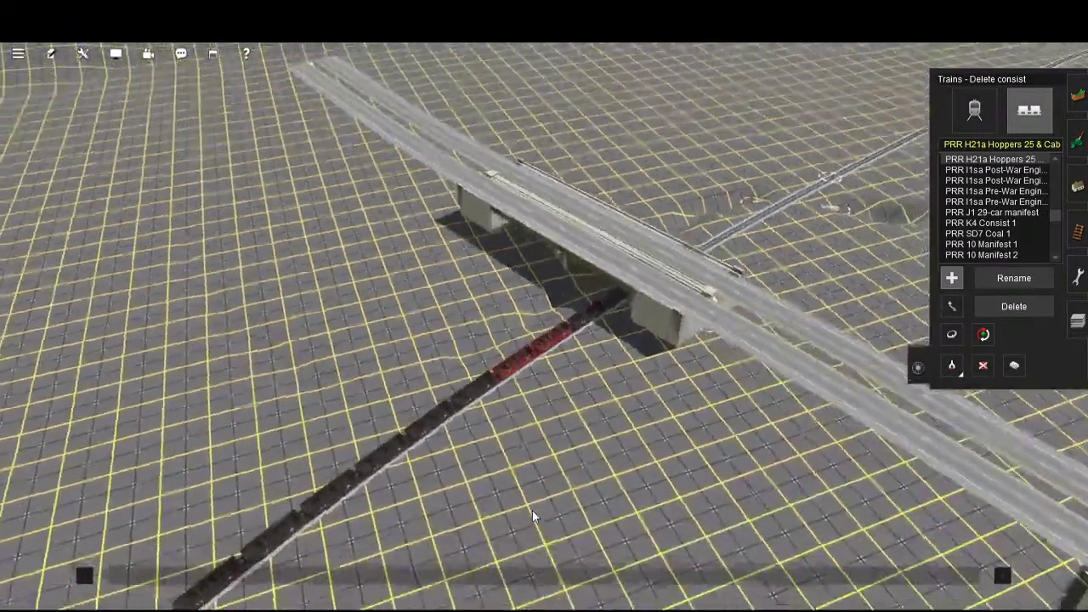
key(Down)
right_click(737, 406)
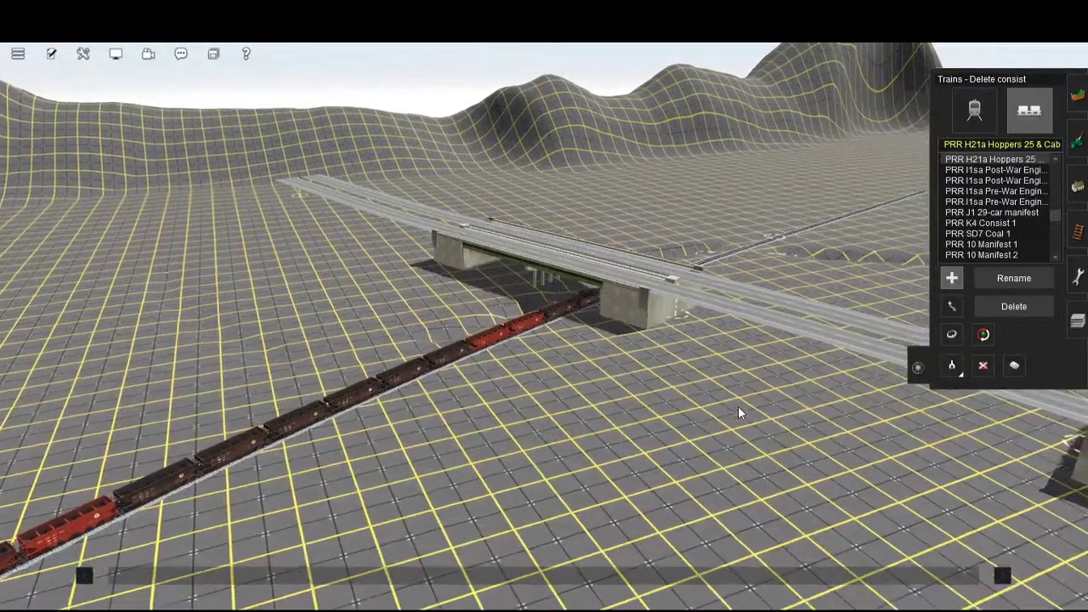
scroll(675, 399, up, 3)
key(Up)
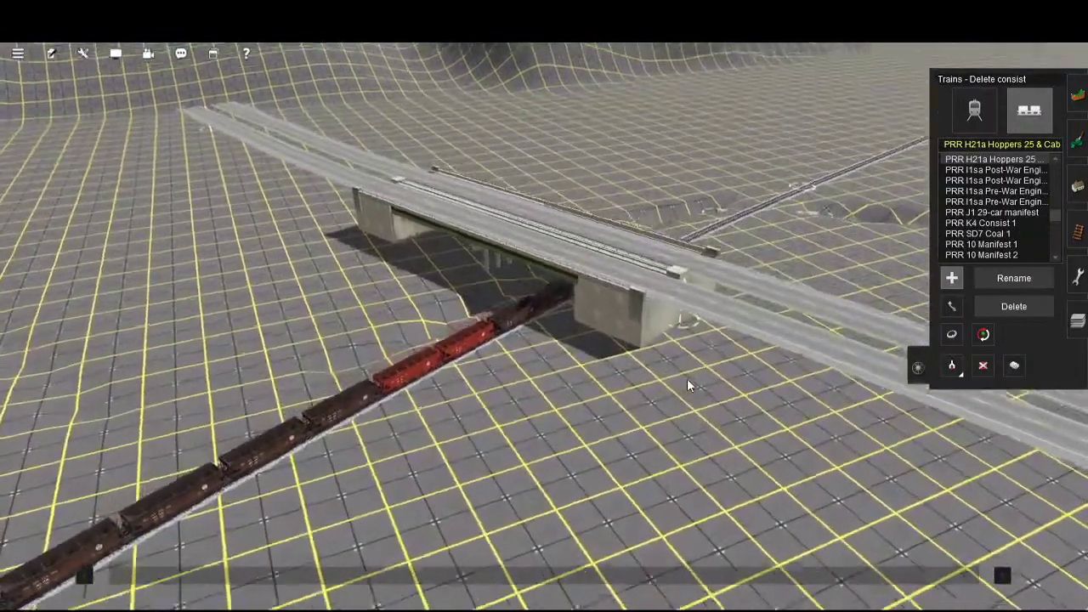
key(Left)
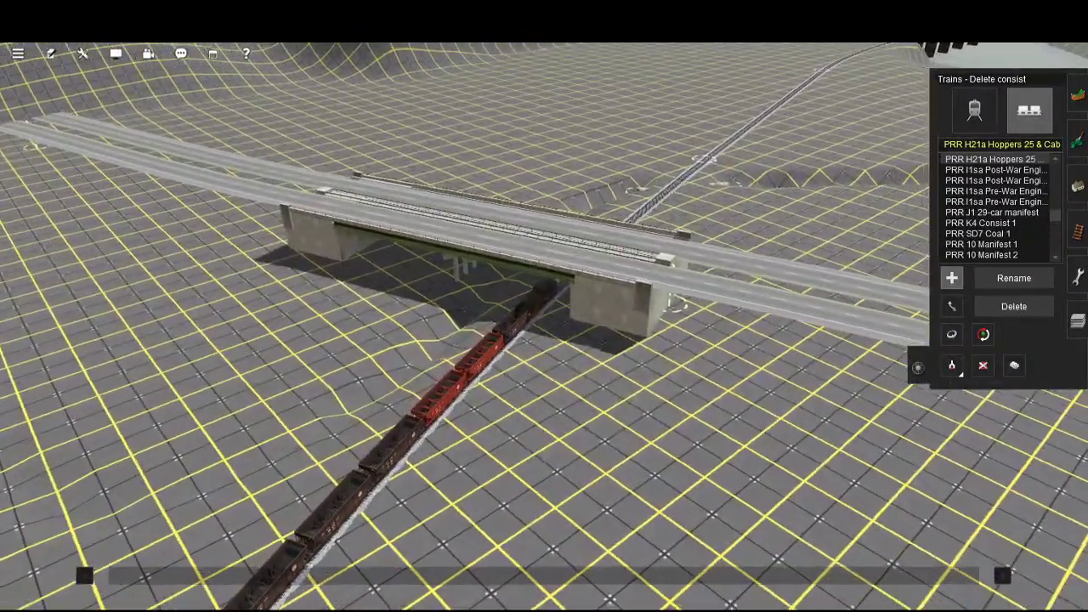
- Delete the caboose at the end of the train under the road overpass
click(975, 110)
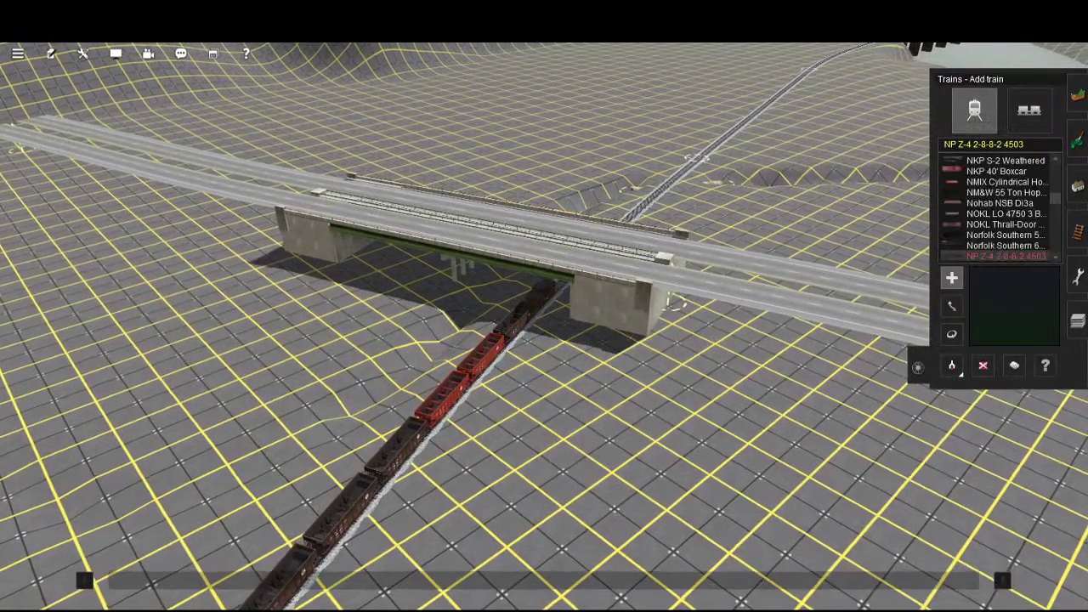
click(982, 366)
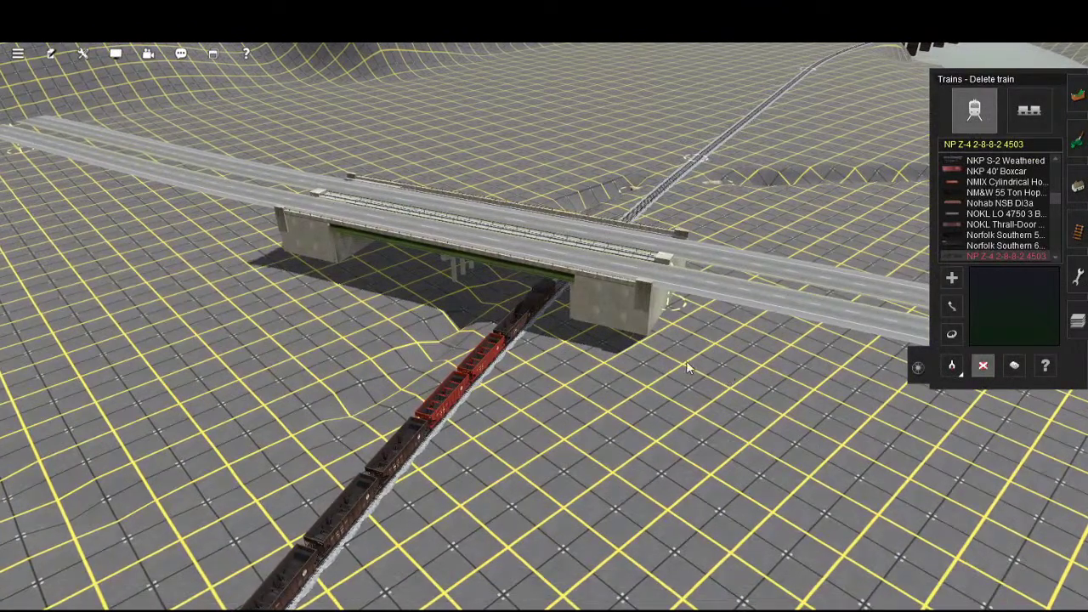
scroll(728, 508, down, 3)
- Move the long hopper train away from the overpass to the track's far end beside the steel mill
scroll(729, 515, down, 5)
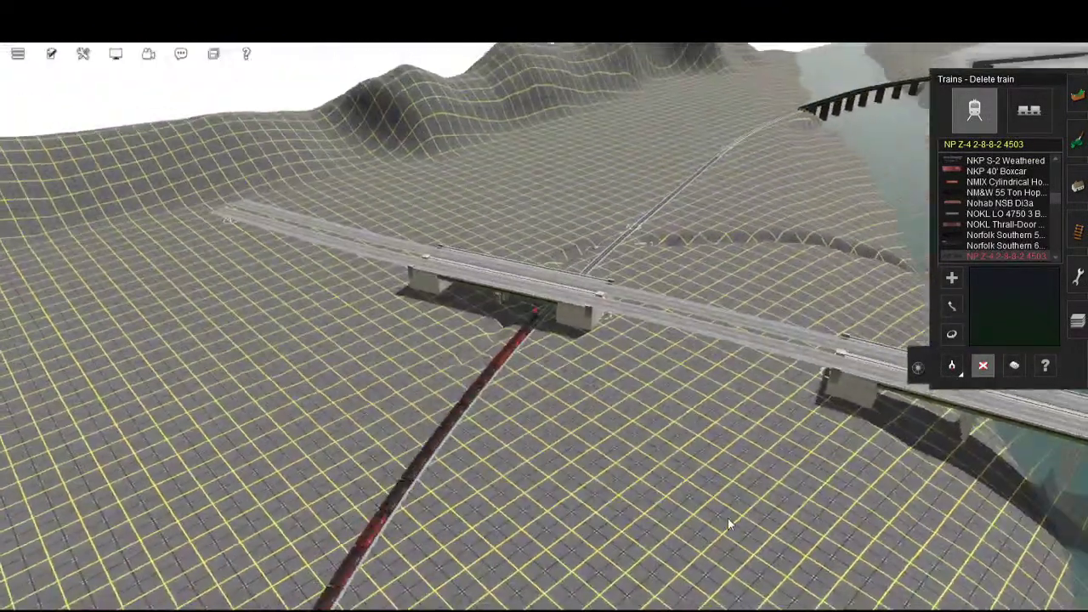
right_click(564, 602)
key(Left)
right_drag(564, 602, 494, 546)
key(Right)
key(Left)
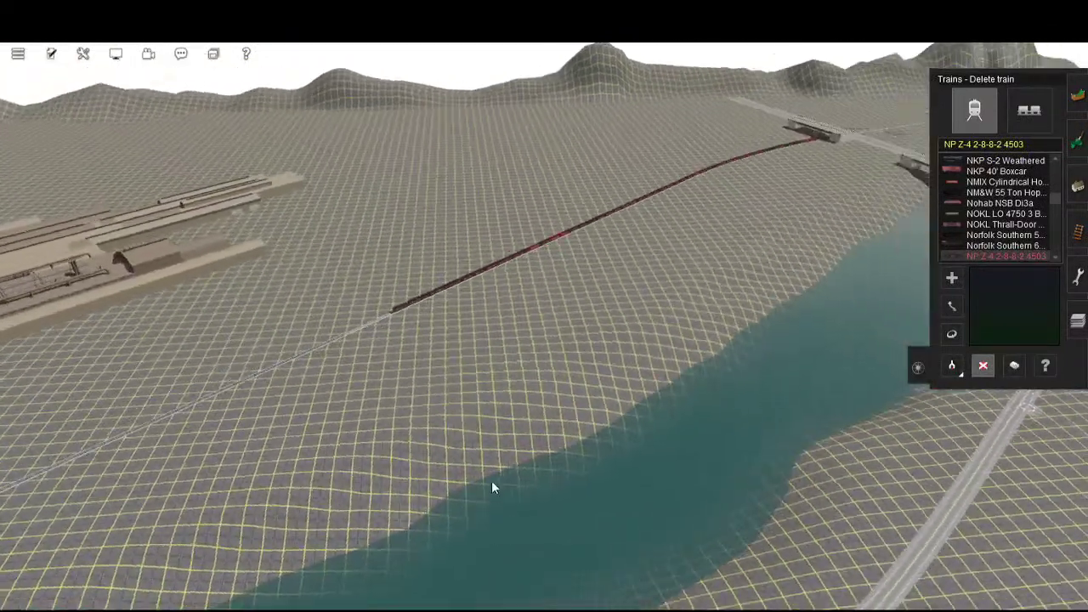
key(Right)
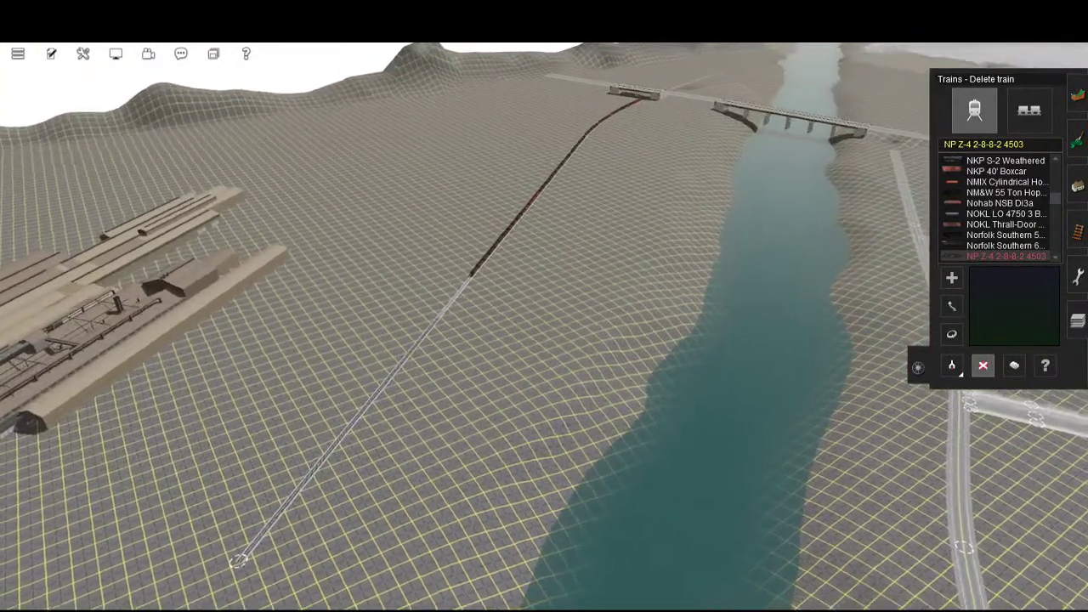
click(952, 306)
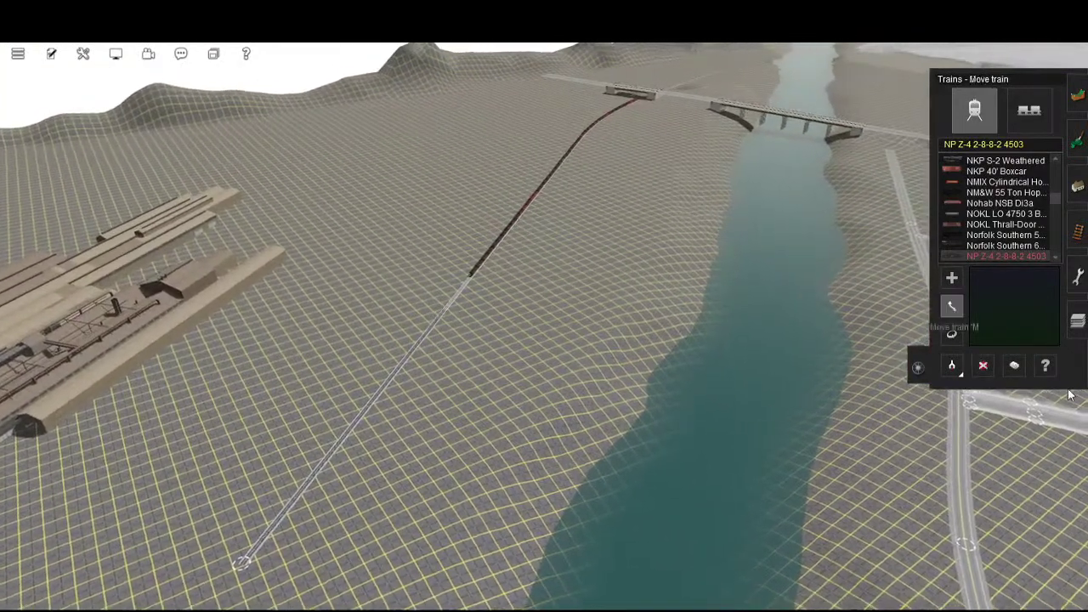
drag(660, 240, 518, 451)
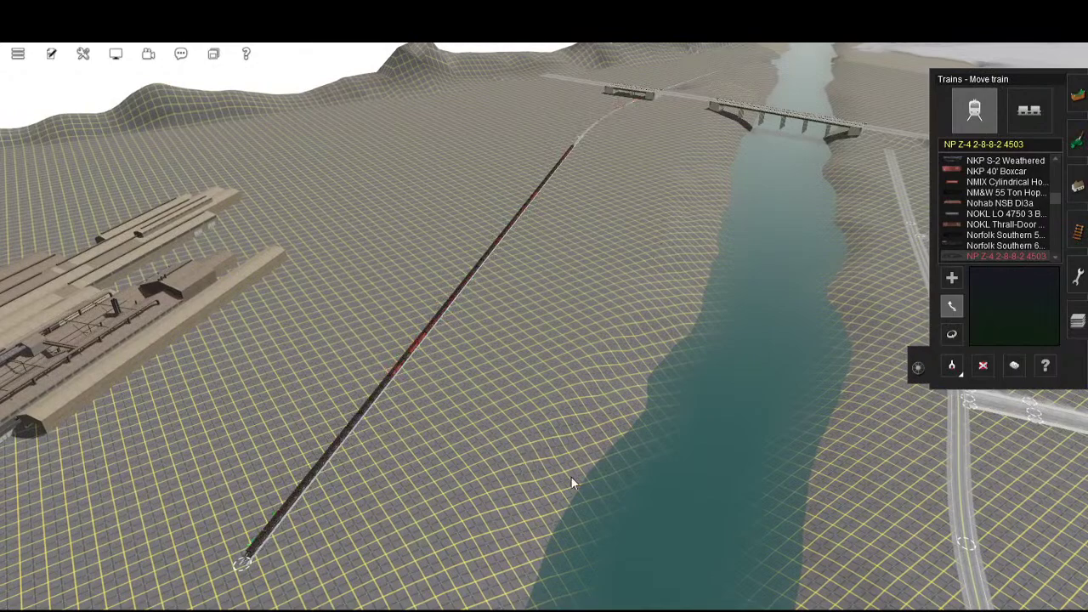
- Survey the open ground from the hopper train past the red blast furnaces and stockpiles to the river bridge
right_drag(571, 478, 473, 321)
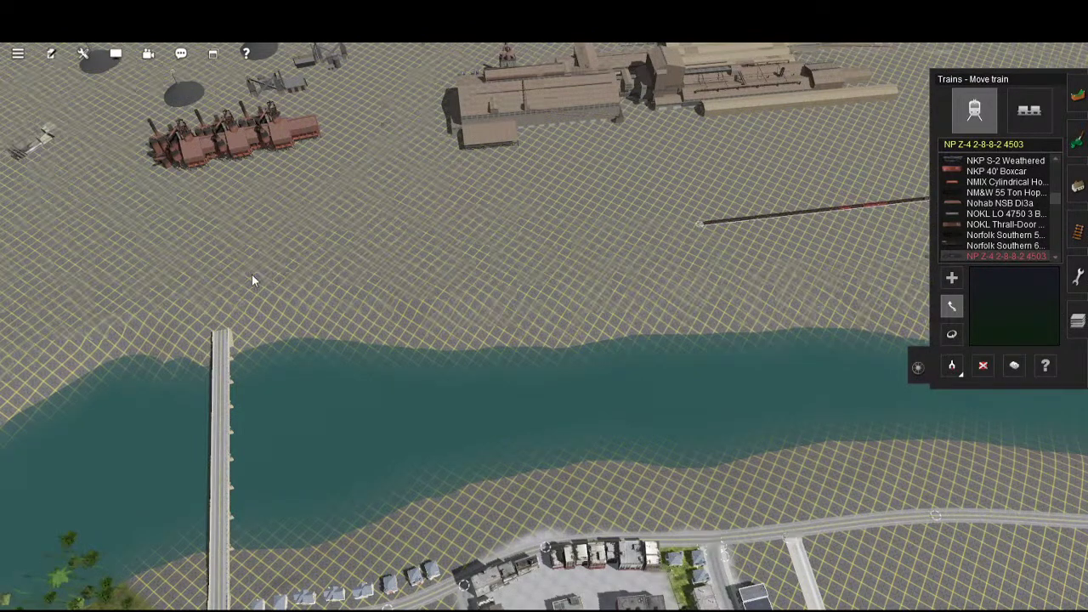
right_drag(252, 274, 713, 347)
key(Up)
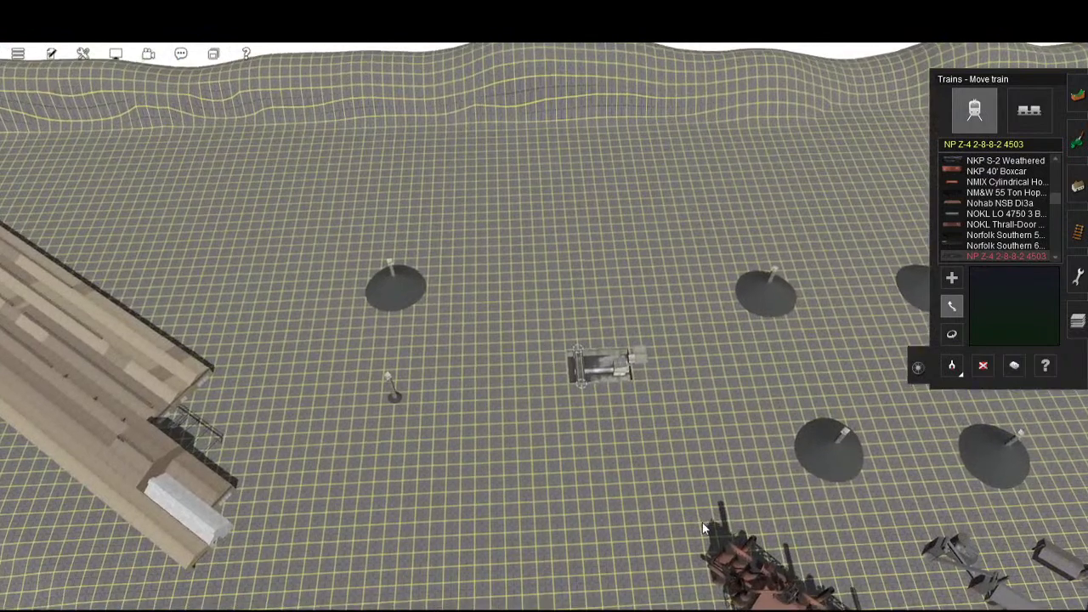
key(Down)
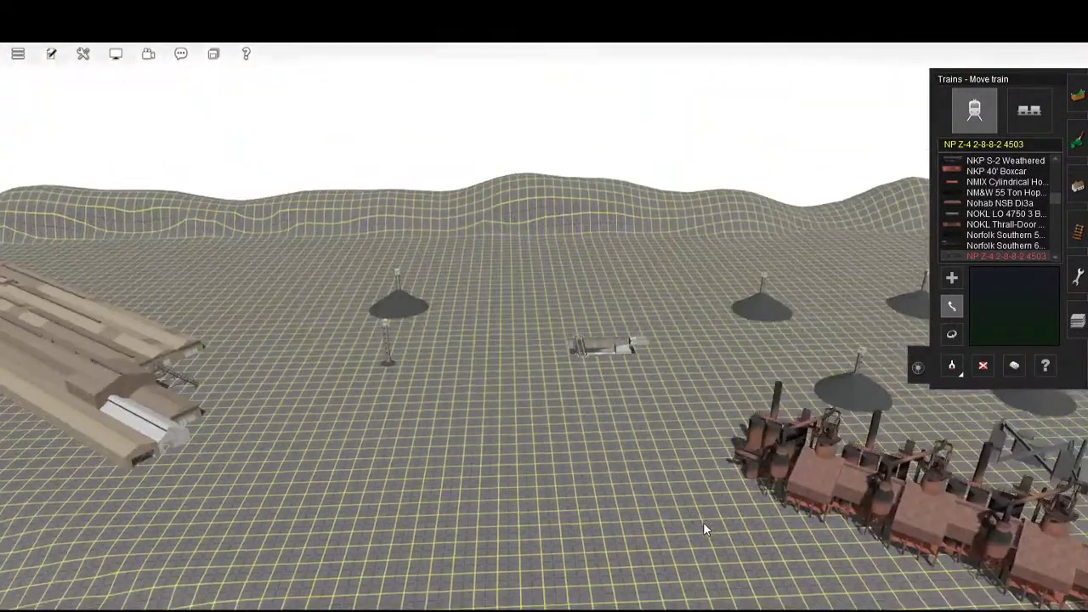
key(Down)
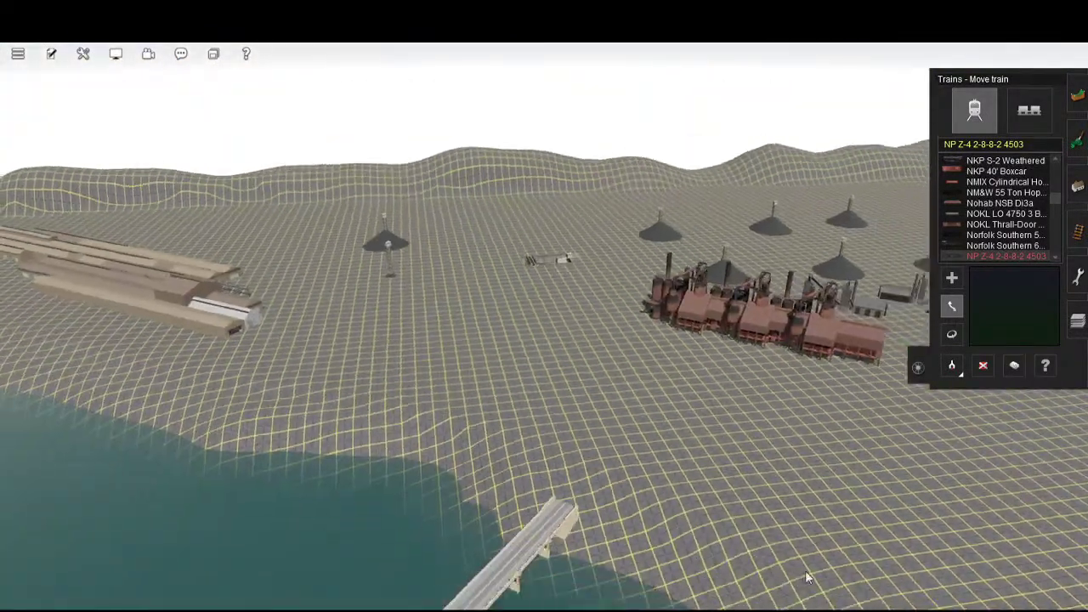
key(Left)
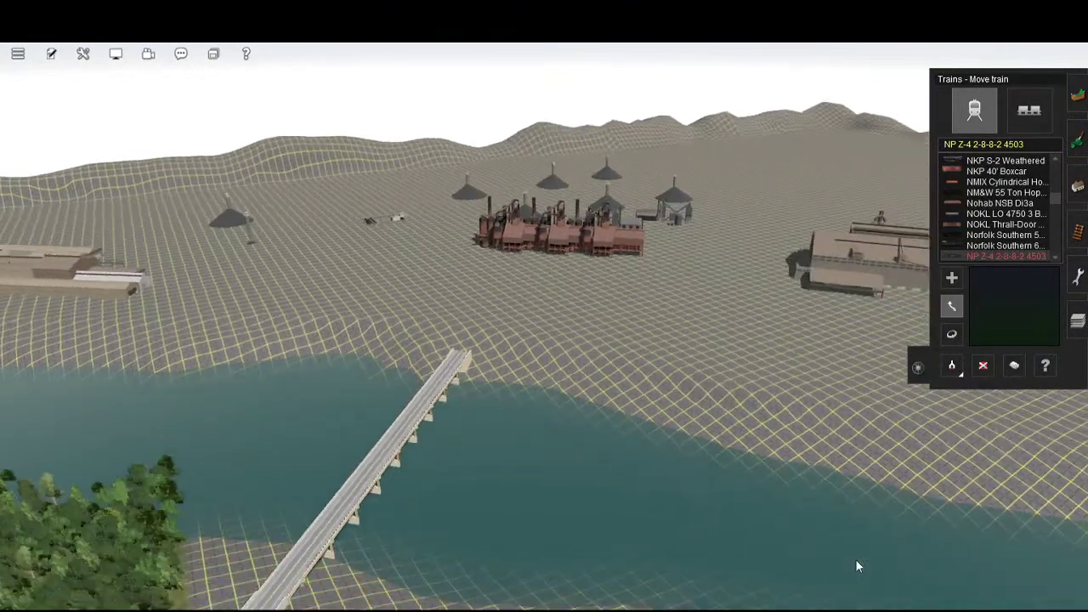
key(Left)
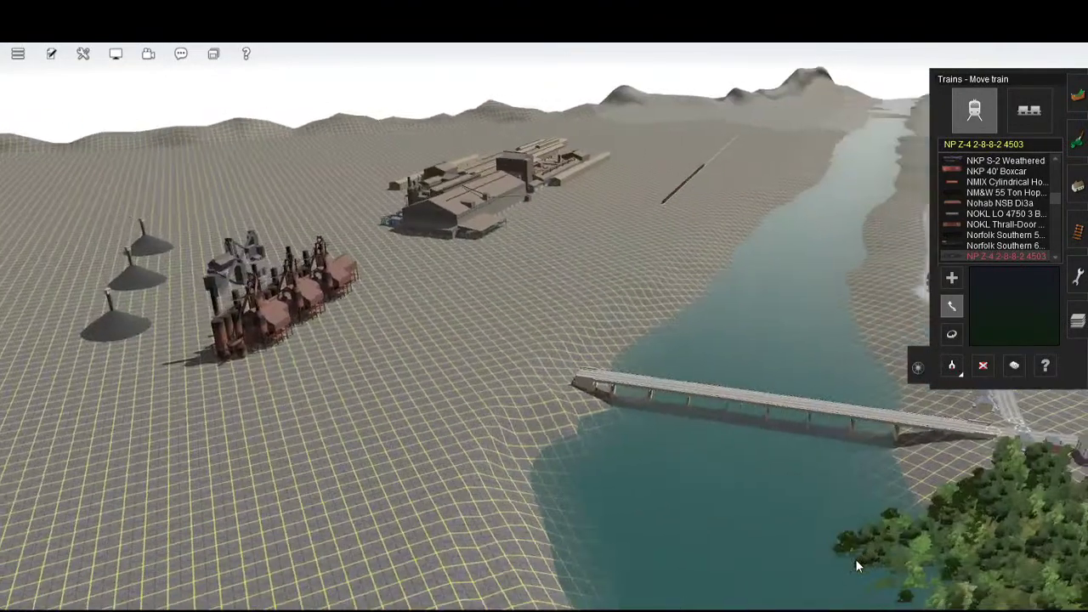
- Examine the full length of the hopper train beside the steel mill and the track leading under the road overpass
right_click(878, 209)
right_drag(877, 208, 719, 360)
key(Right)
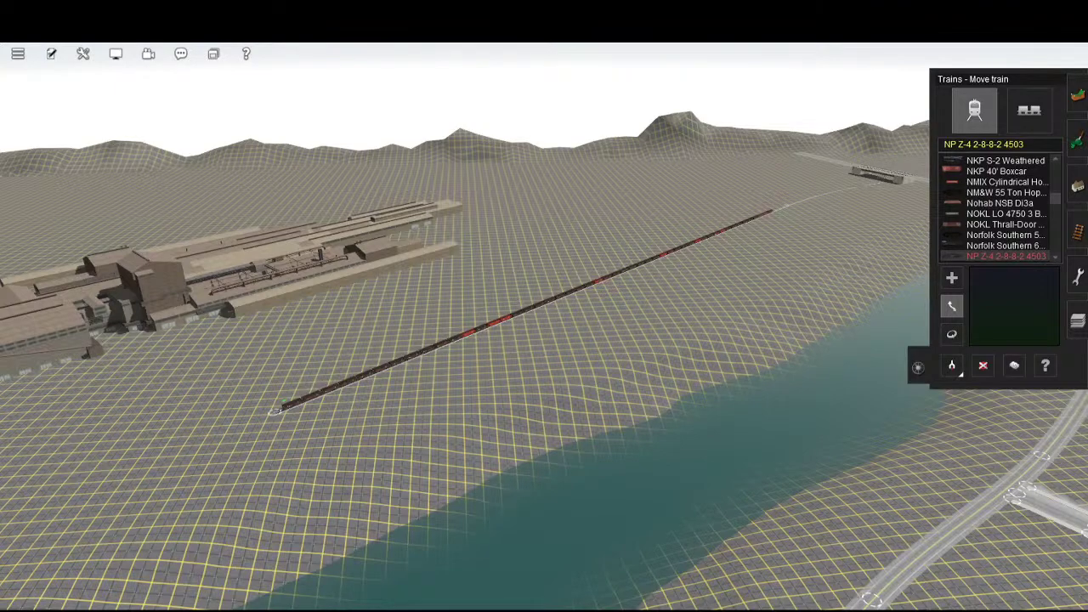
right_click(630, 477)
key(Right)
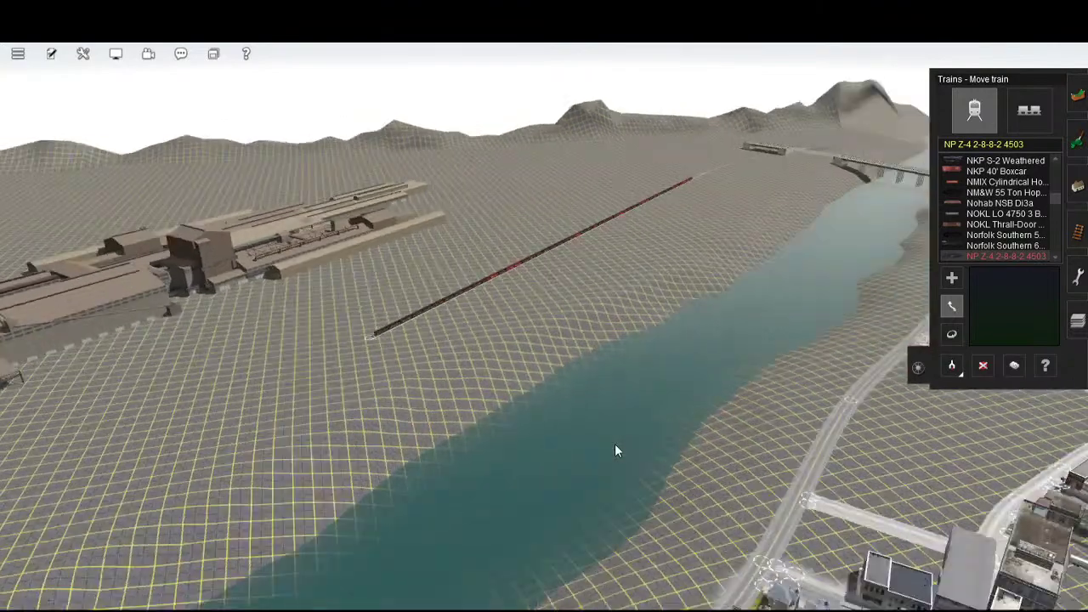
key(Left)
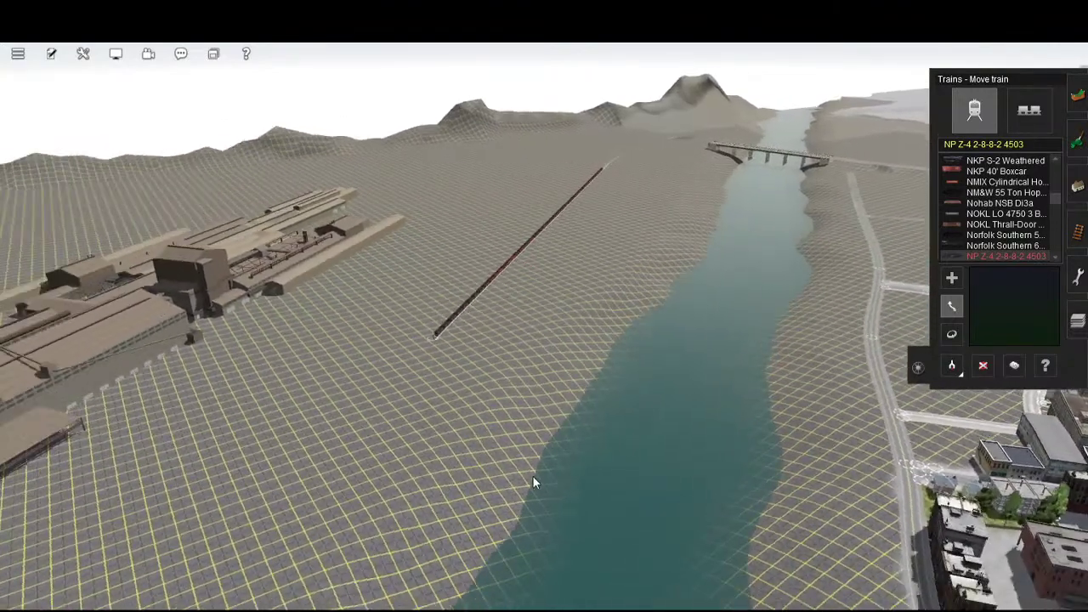
key(Left)
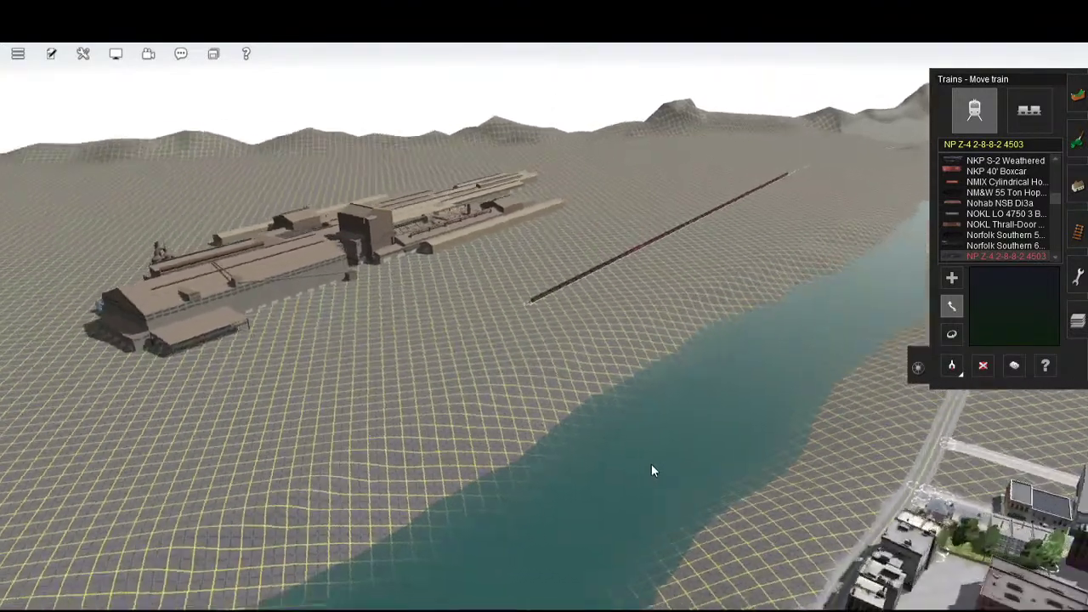
key(Up)
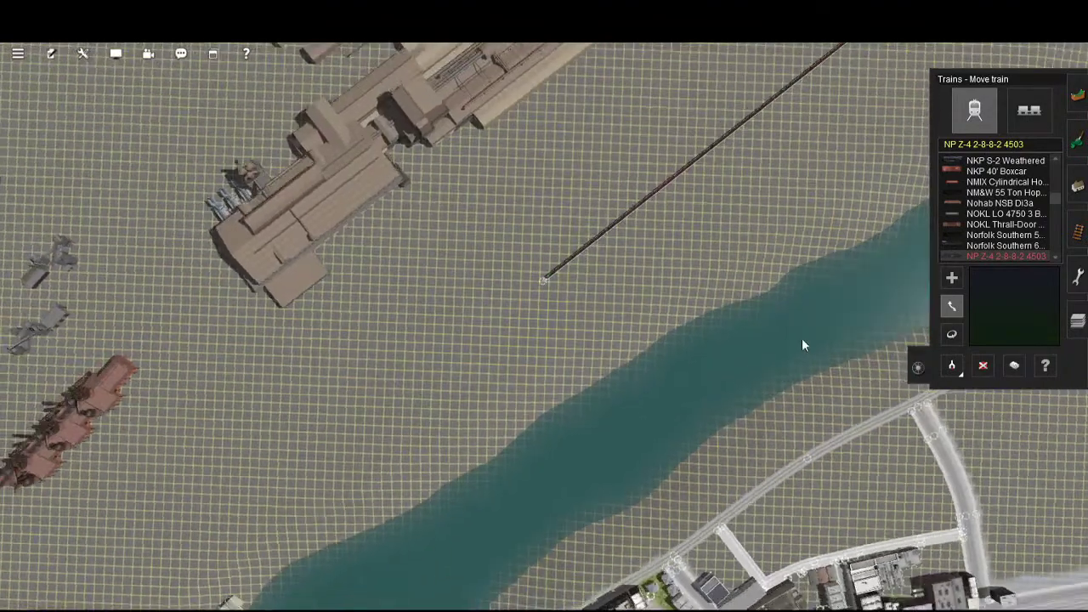
right_click(853, 184)
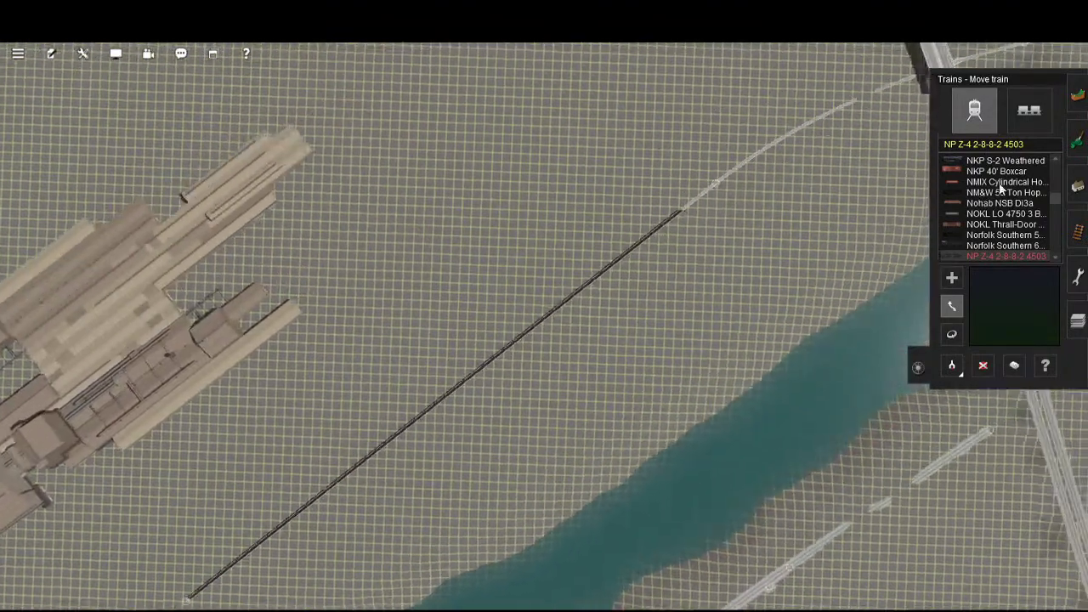
right_click(863, 236)
scroll(799, 282, up, 2)
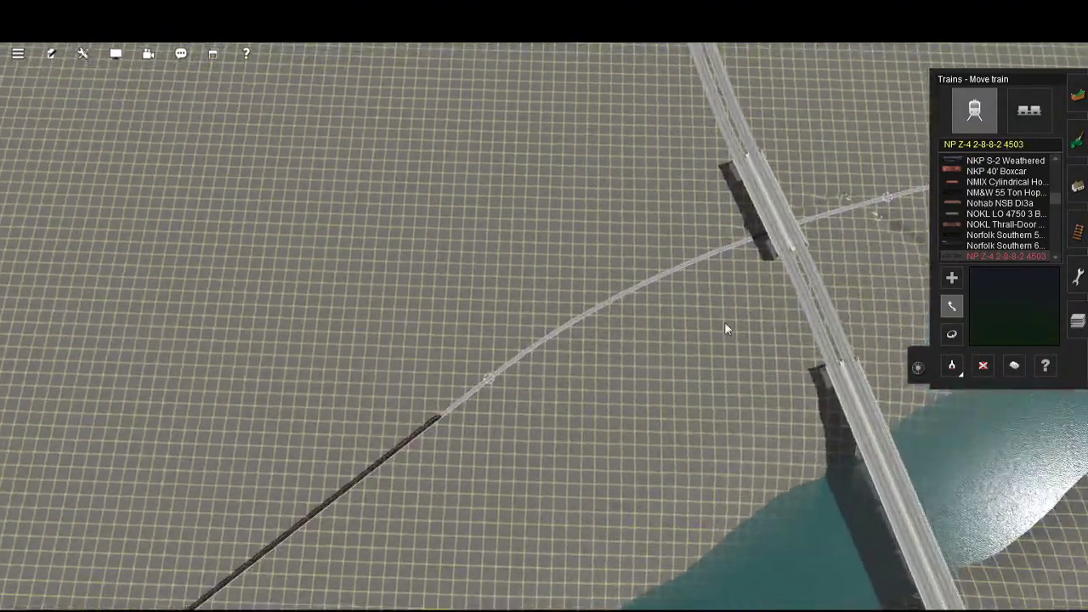
- Compare the hopper train's length with the space between the river, the mill buildings and the blast furnaces from several angles
key(Left)
right_click(508, 529)
key(Left)
right_click(394, 491)
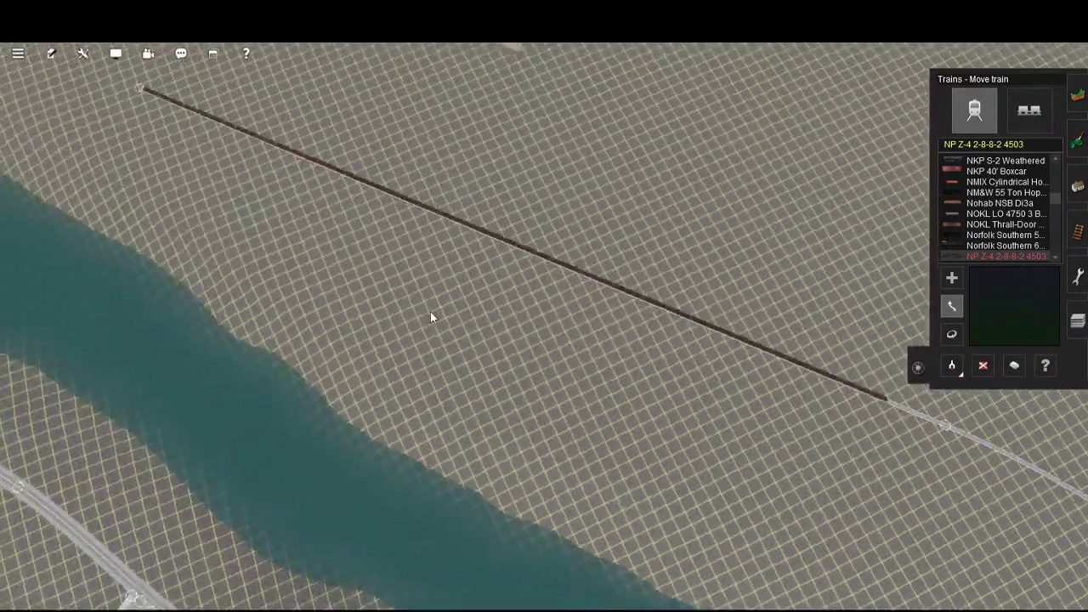
right_click(430, 311)
right_click(461, 149)
key(Down)
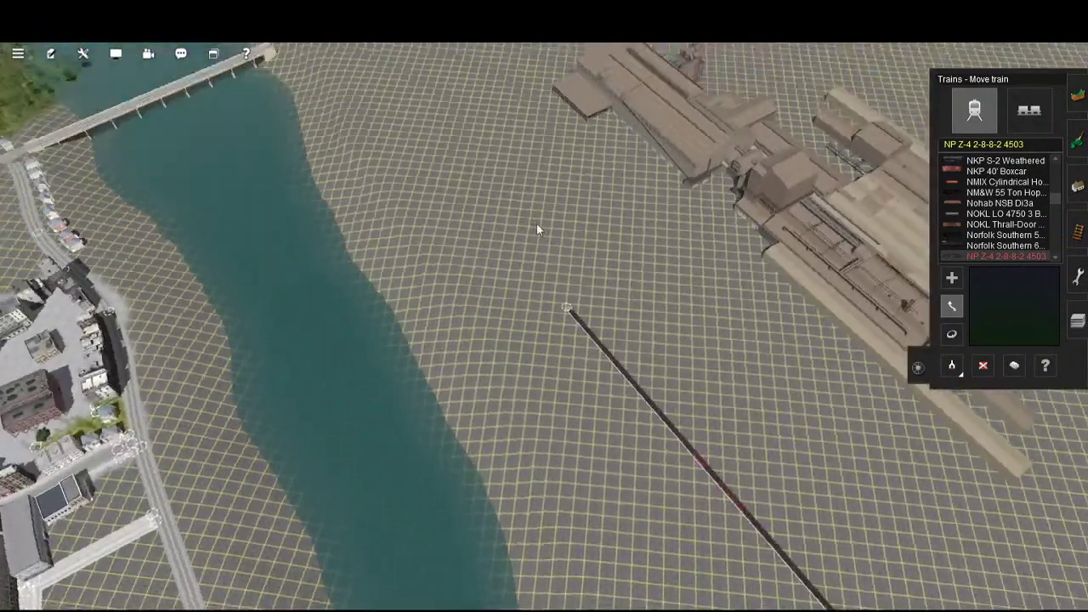
key(Down)
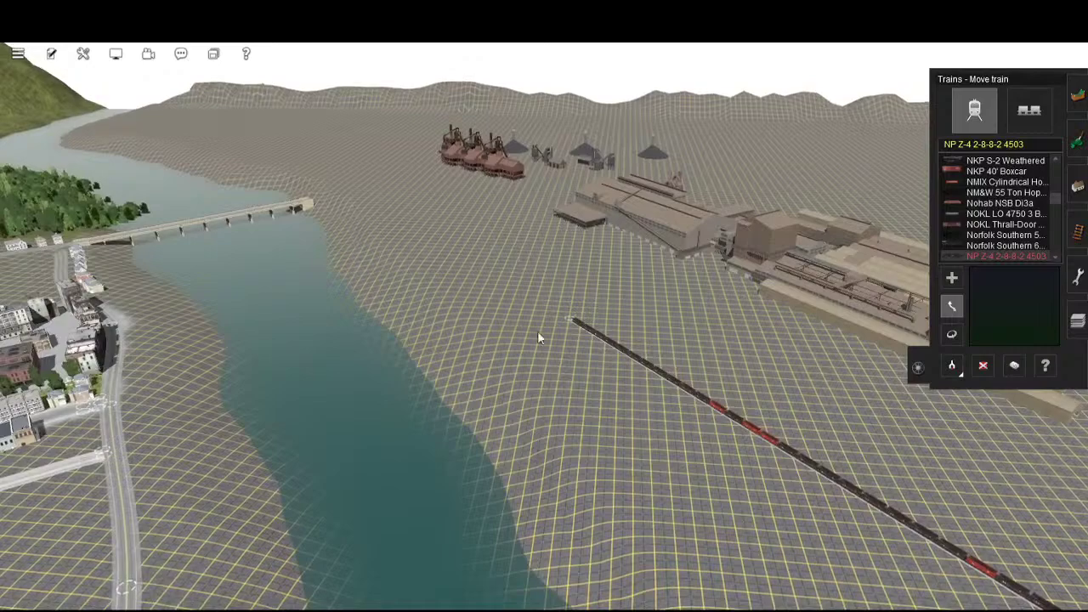
right_click(745, 530)
key(Right)
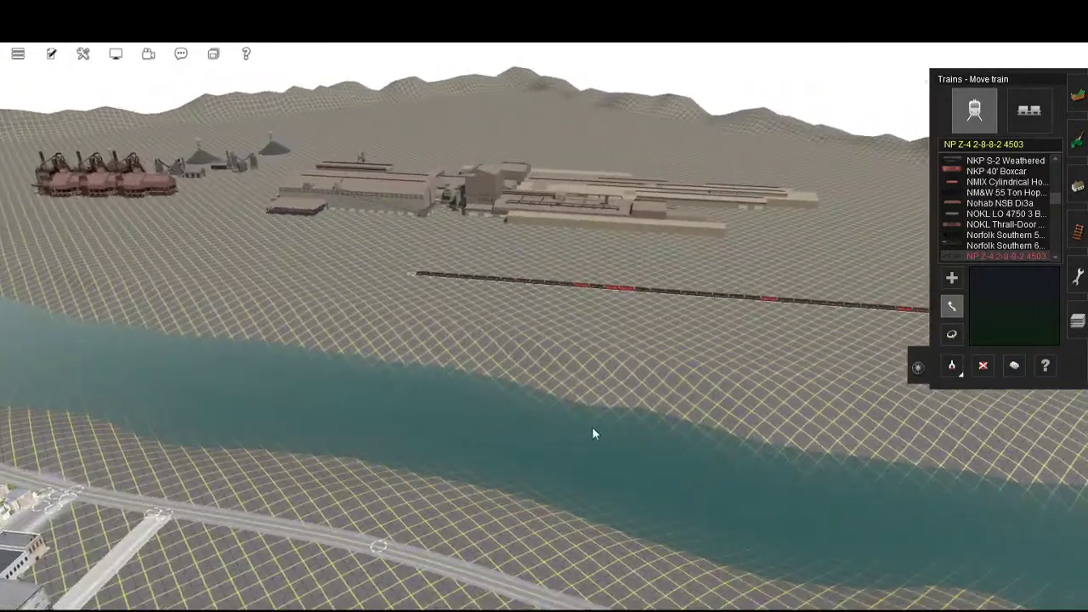
key(Right)
right_click(390, 315)
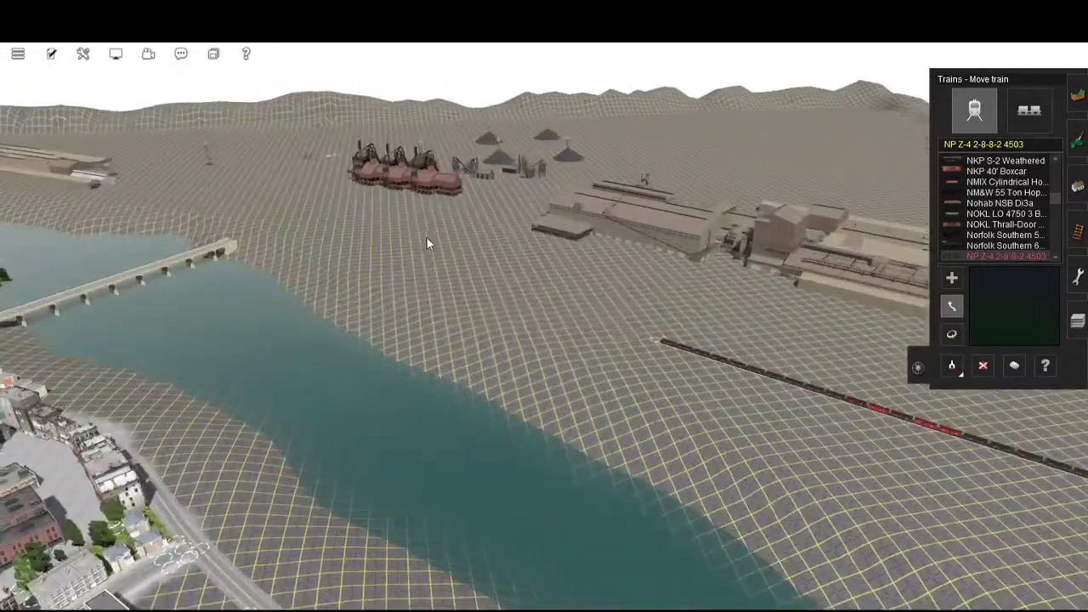
- Locate the sunken car dumper pit among the stockpiles beyond the blast furnaces and examine it up close
right_click(434, 232)
right_click(622, 242)
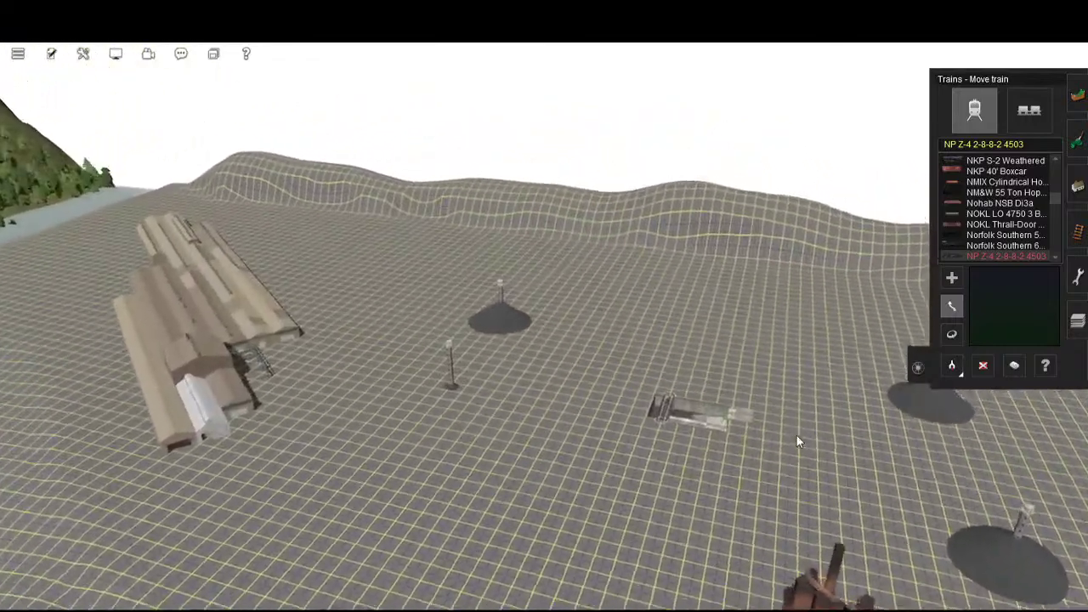
right_click(796, 438)
right_click(689, 485)
key(Right)
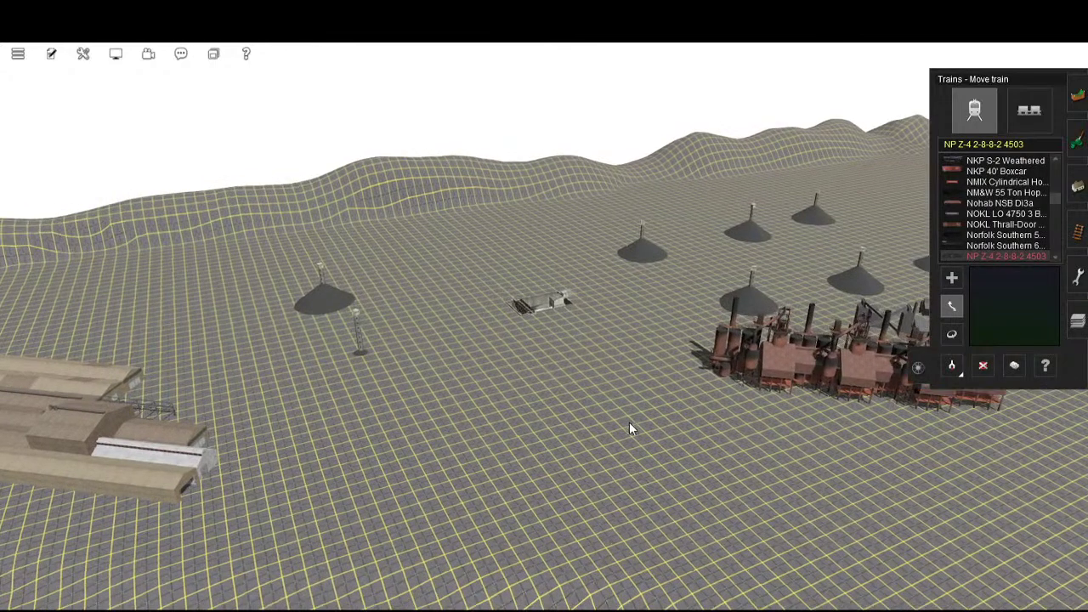
scroll(694, 427, up, 5)
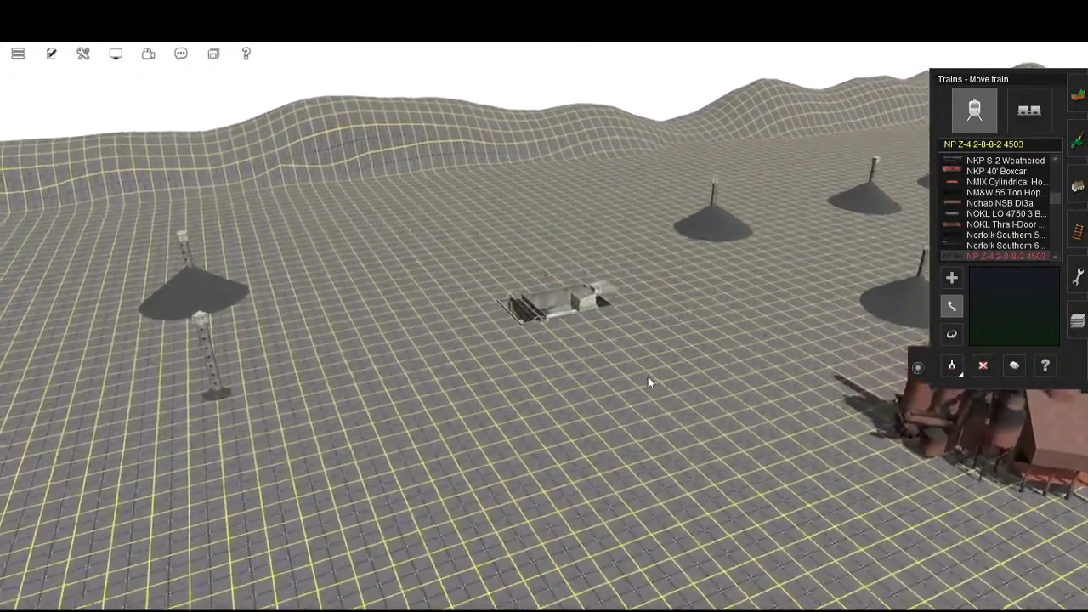
scroll(715, 408, up, 3)
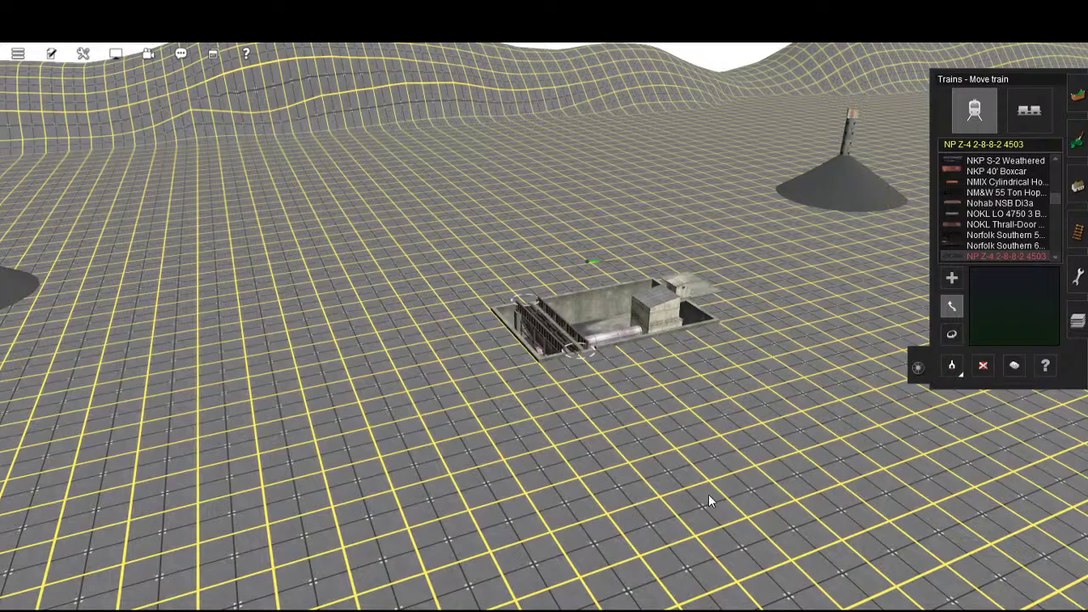
scroll(667, 446, down, 3)
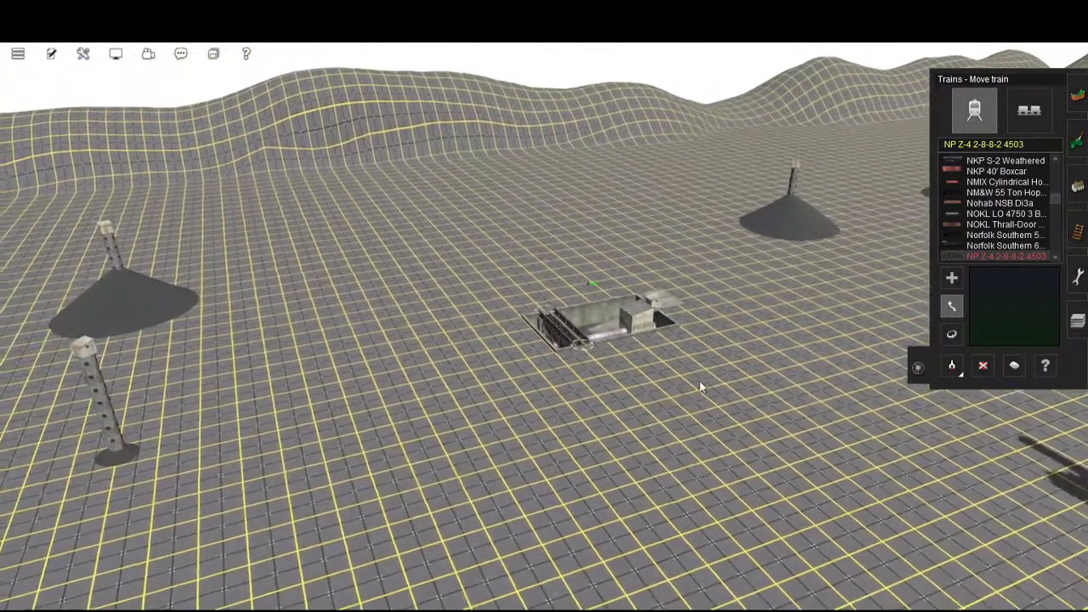
- Inspect the car dumper's track ends and its spacing from the surrounding stockpiles and loading towers from different sides
middle_drag(829, 391, 687, 428)
scroll(711, 419, up, 5)
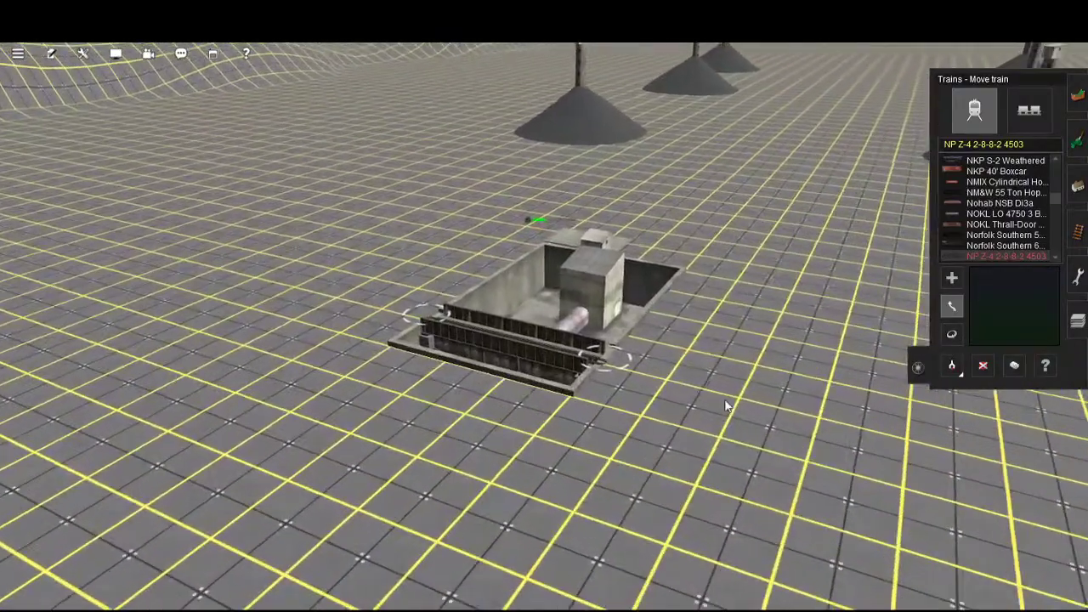
scroll(739, 397, down, 8)
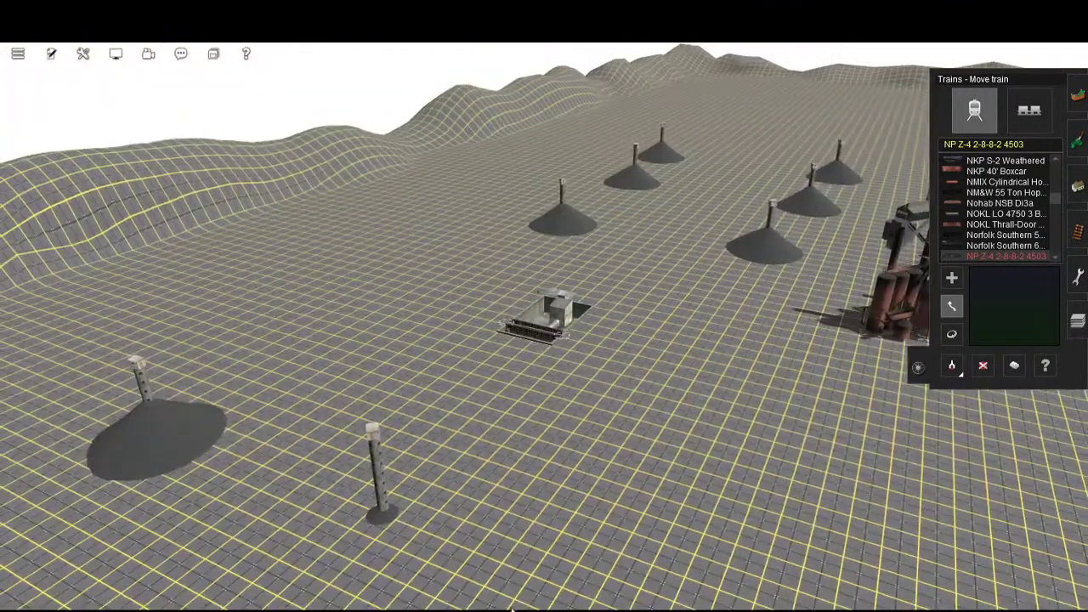
right_drag(739, 335, 639, 484)
scroll(691, 435, up, 5)
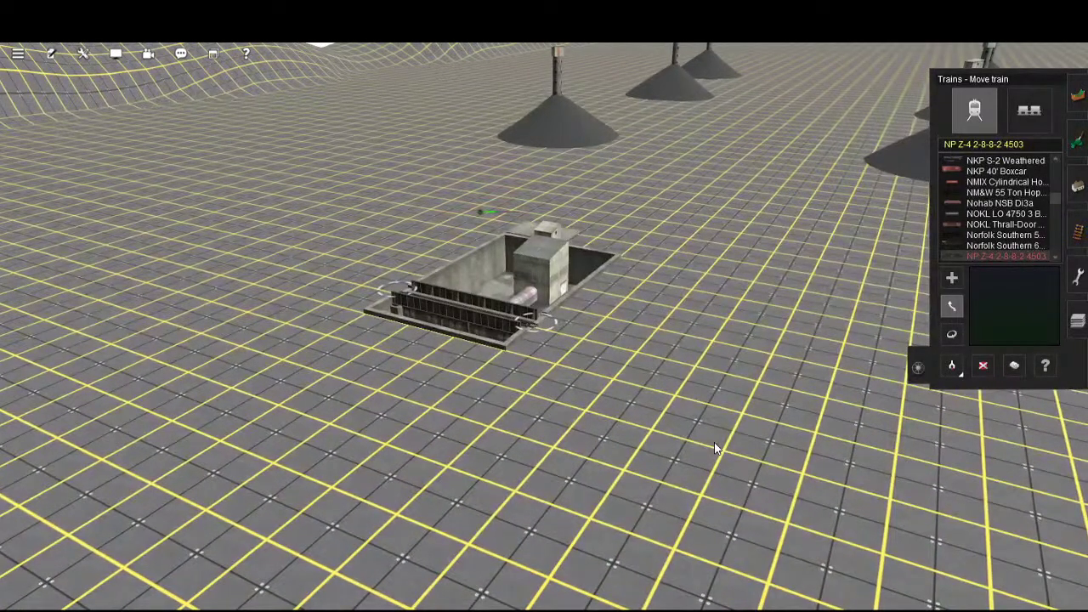
scroll(697, 430, down, 4)
scroll(684, 411, down, 1)
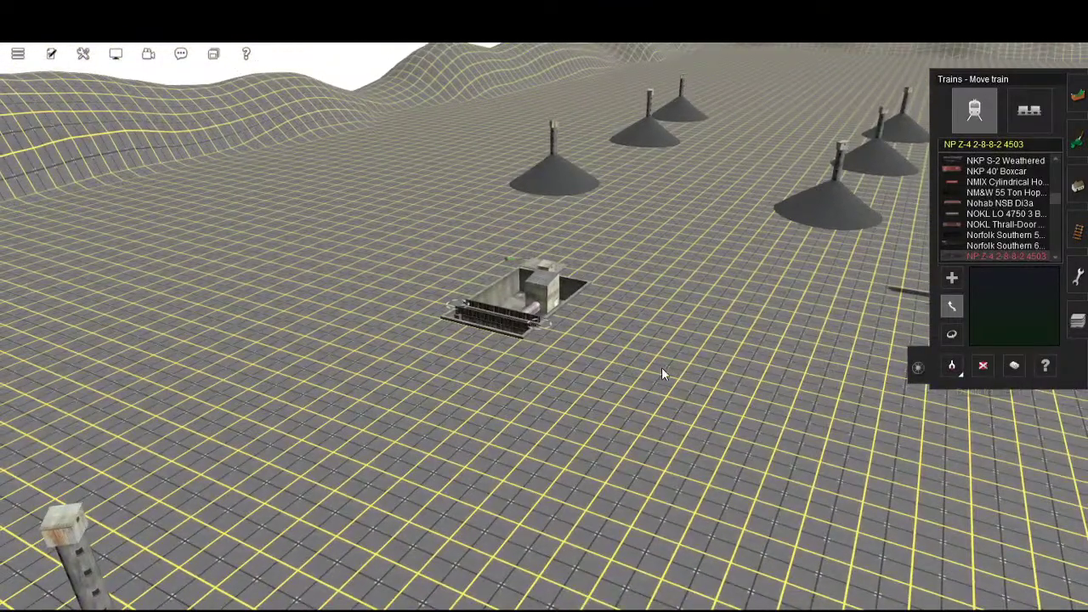
key(Left)
right_click(504, 490)
key(Left)
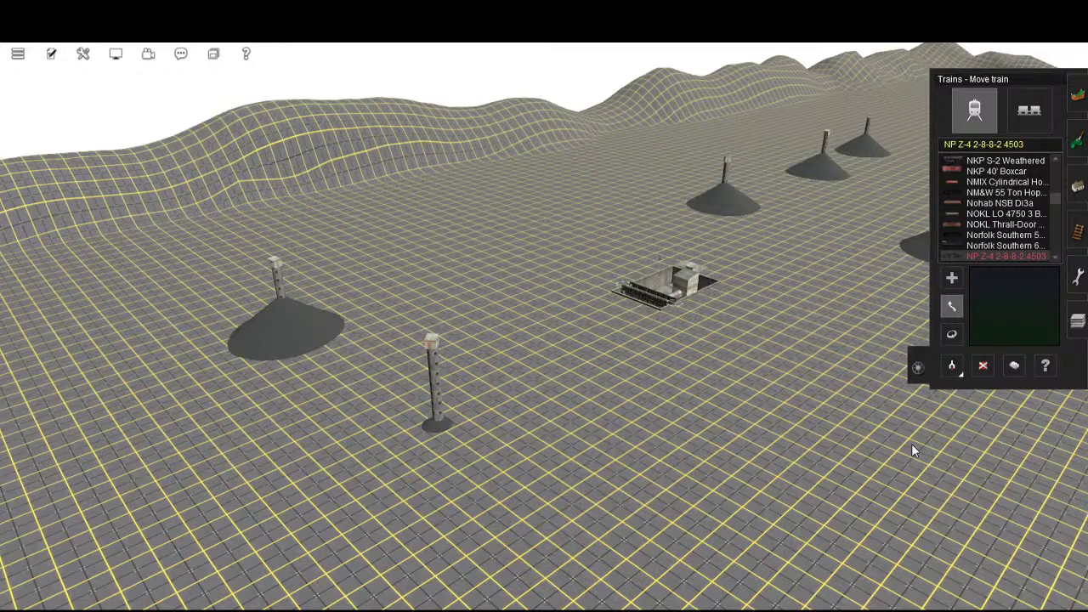
key(Right)
key(Up)
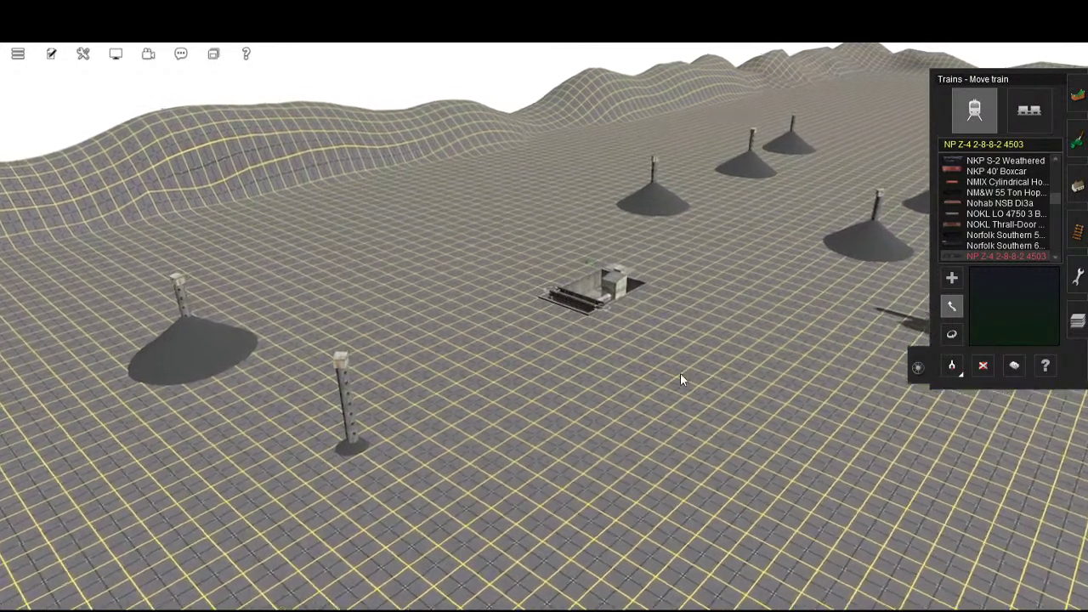
- Delete the sunken concrete pit structure standing among the dark stockpiles
key(Up)
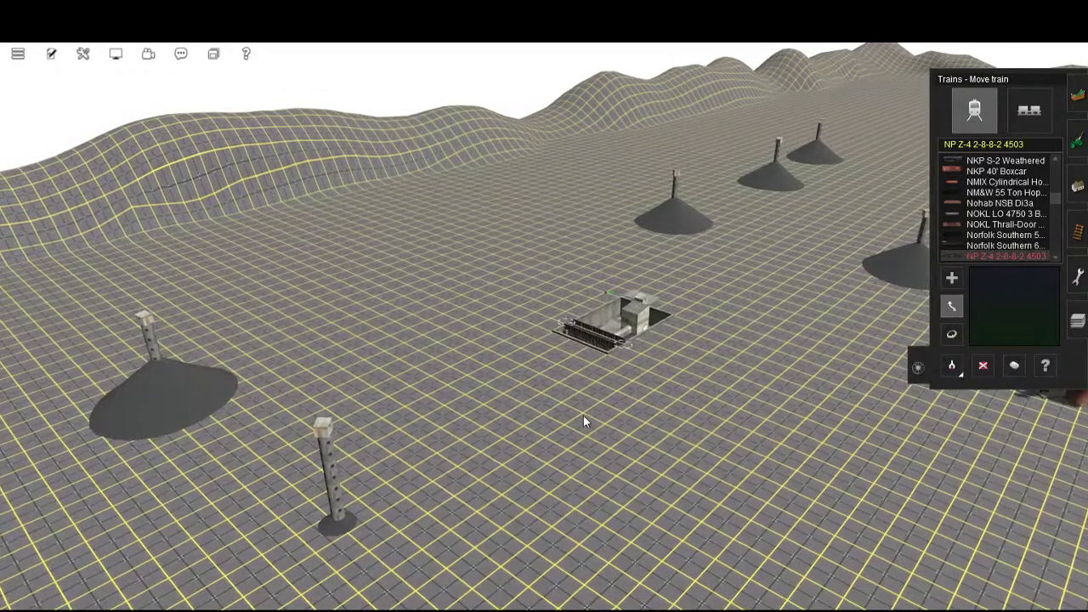
key(Down)
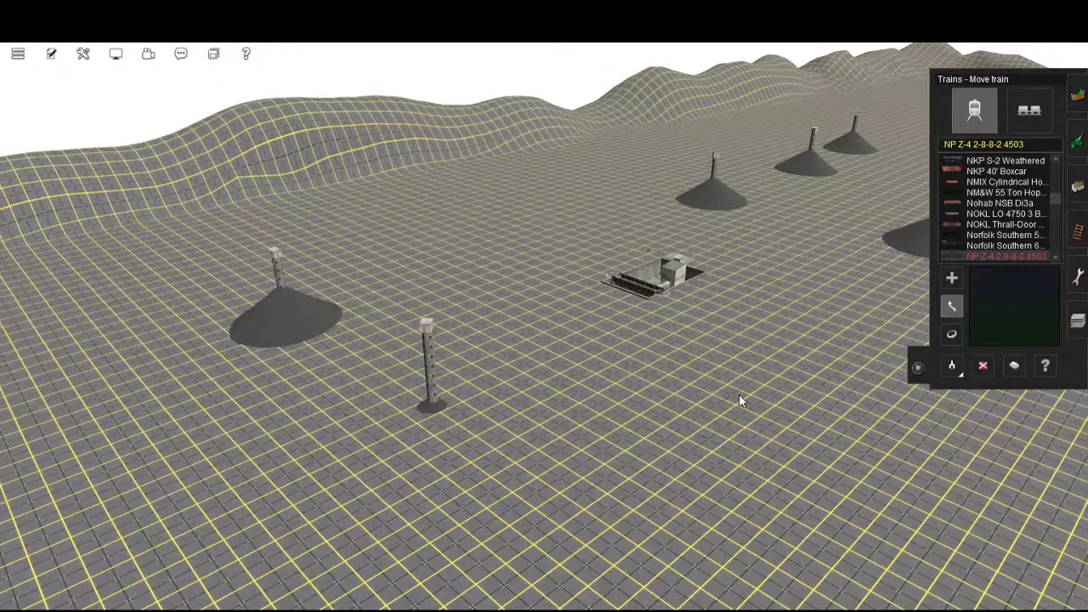
key(Right)
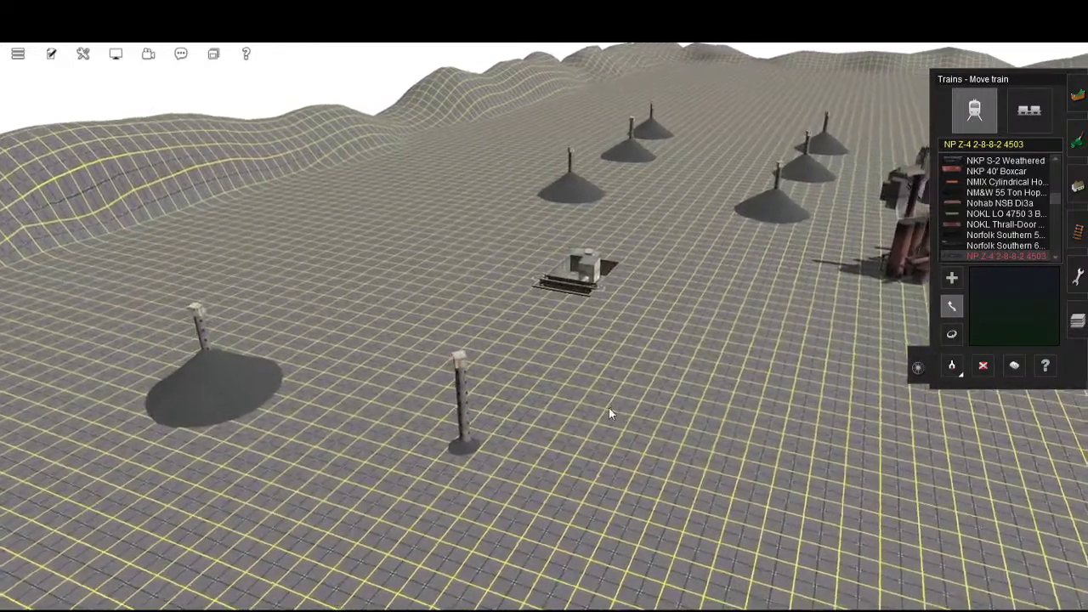
key(Up)
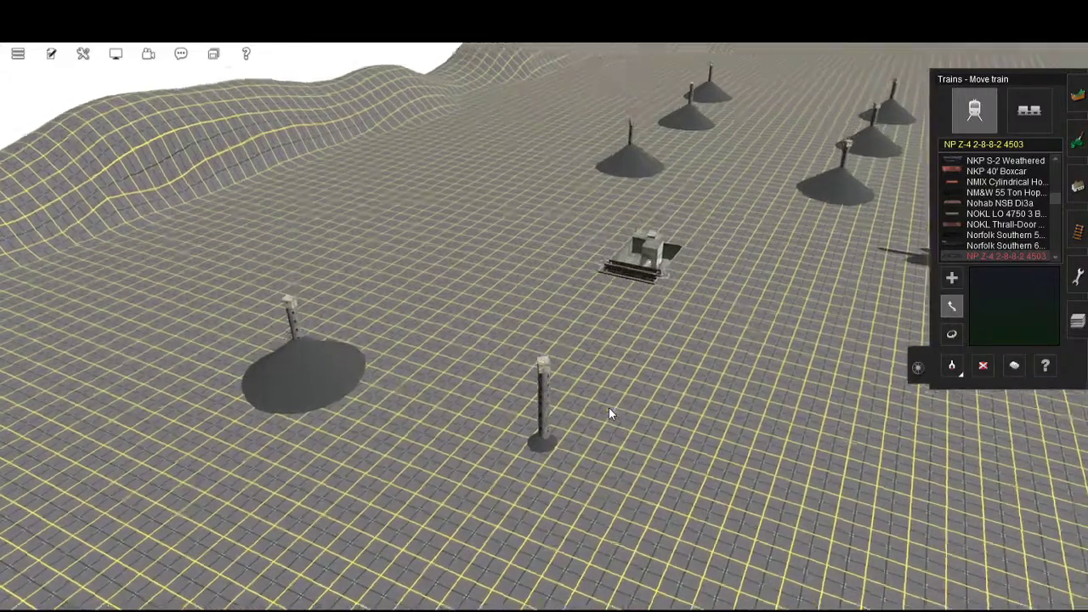
right_click(739, 338)
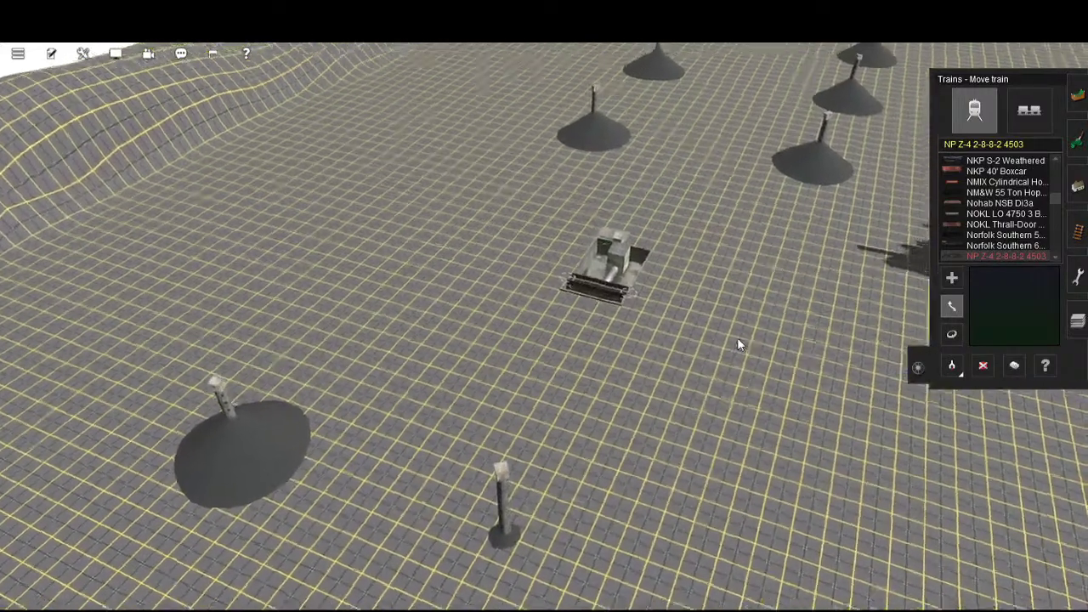
key(Left)
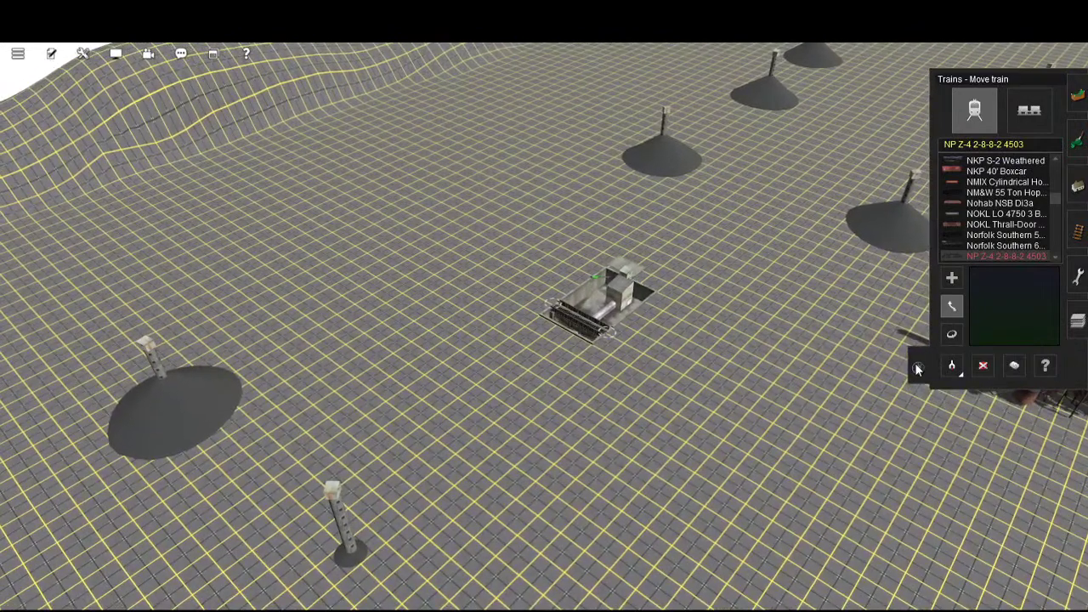
click(917, 367)
scroll(887, 374, down, 4)
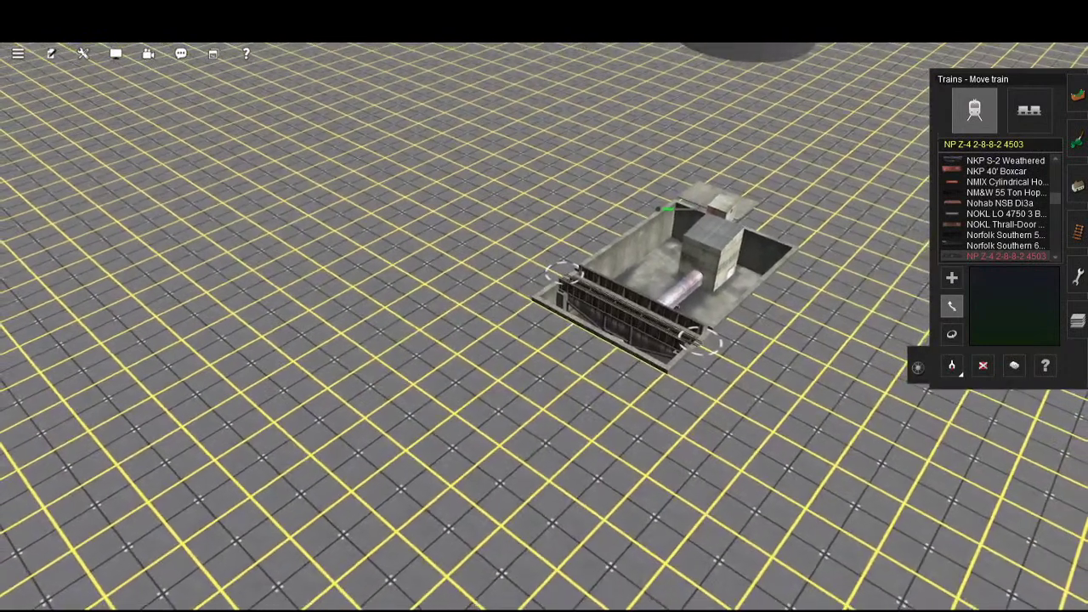
click(983, 365)
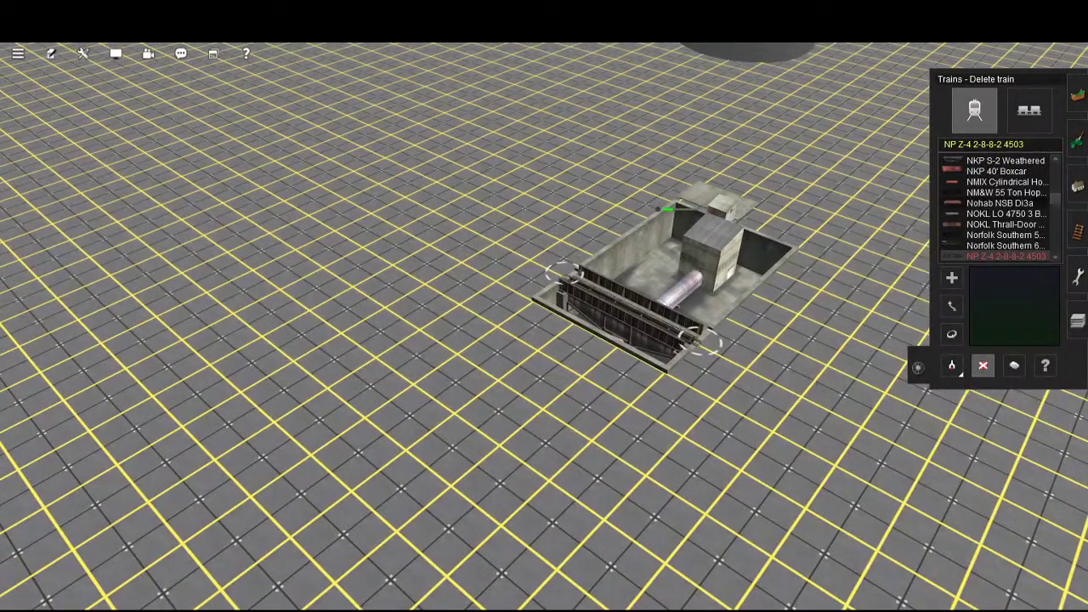
click(1078, 231)
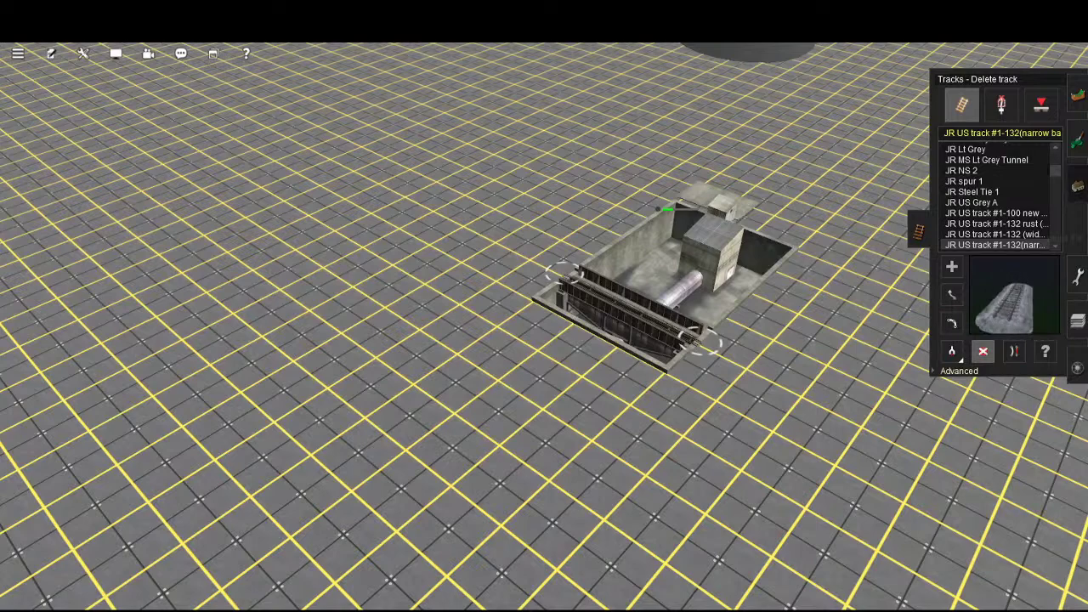
click(1078, 186)
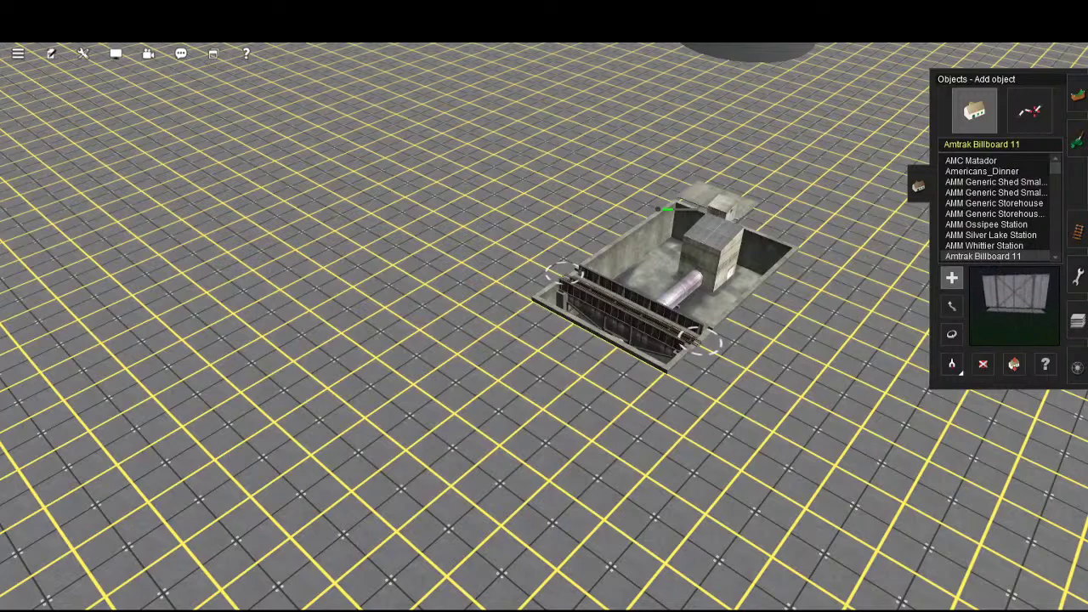
click(983, 364)
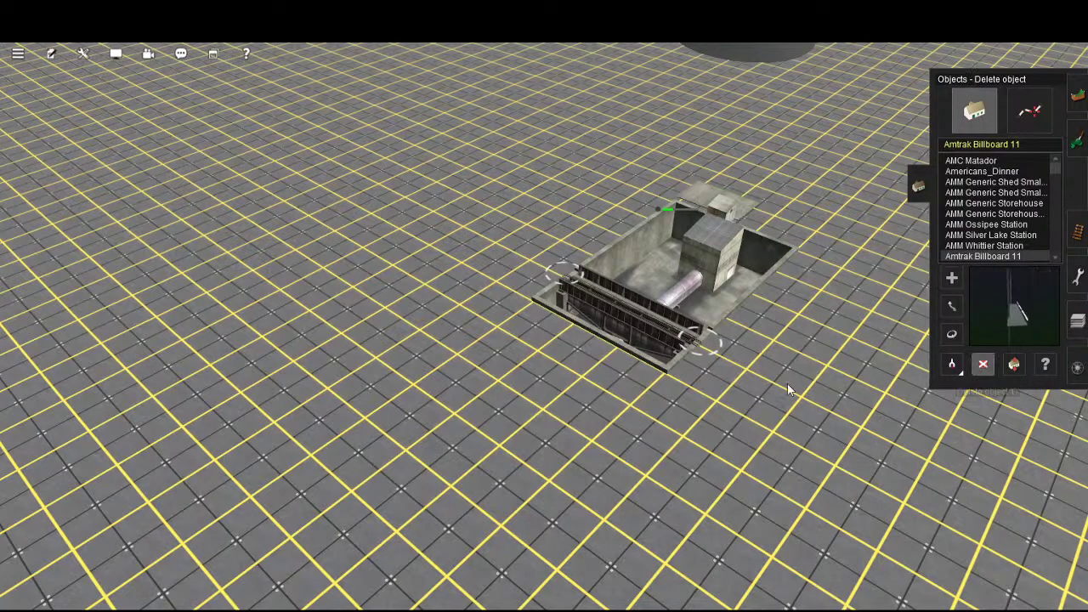
click(795, 384)
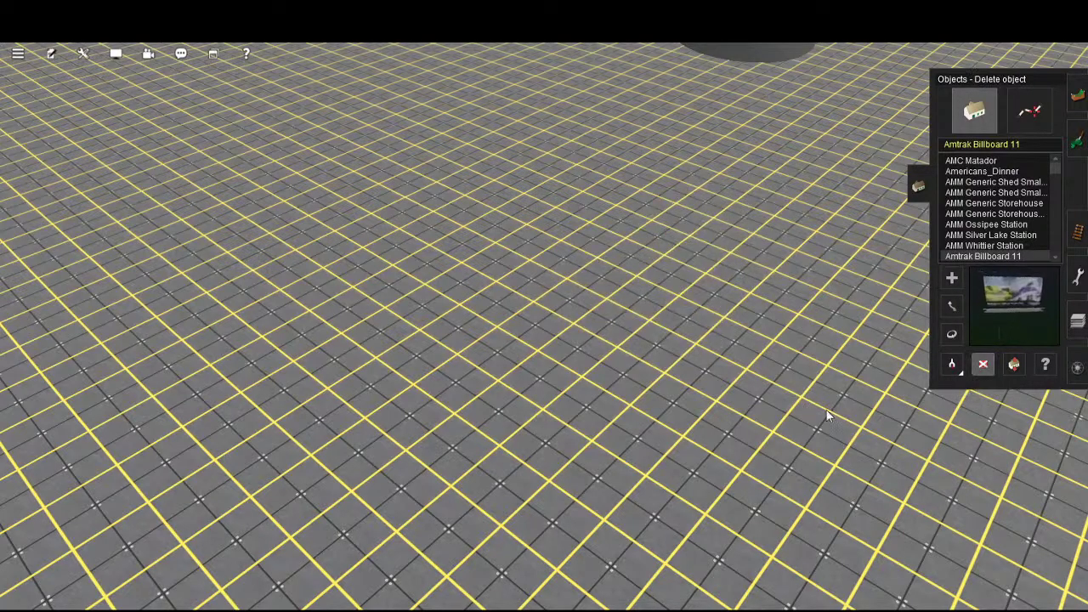
- Examine the open ground between the stockpiles, the red furnace buildings and the mill sheds, then view the site on the overhead map
scroll(794, 392, down, 5)
scroll(794, 392, down, 8)
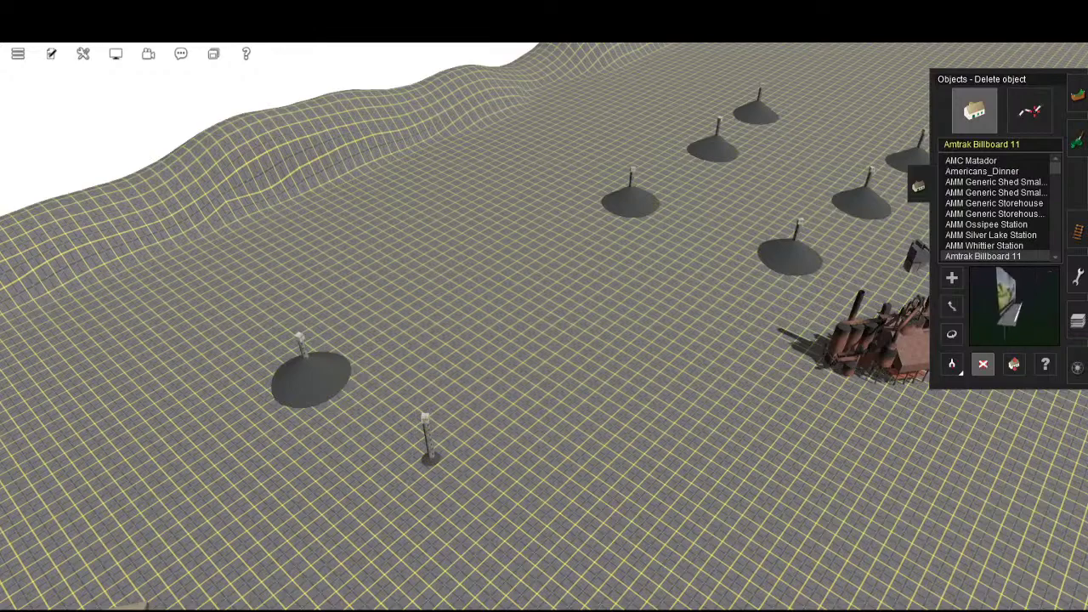
click(982, 144)
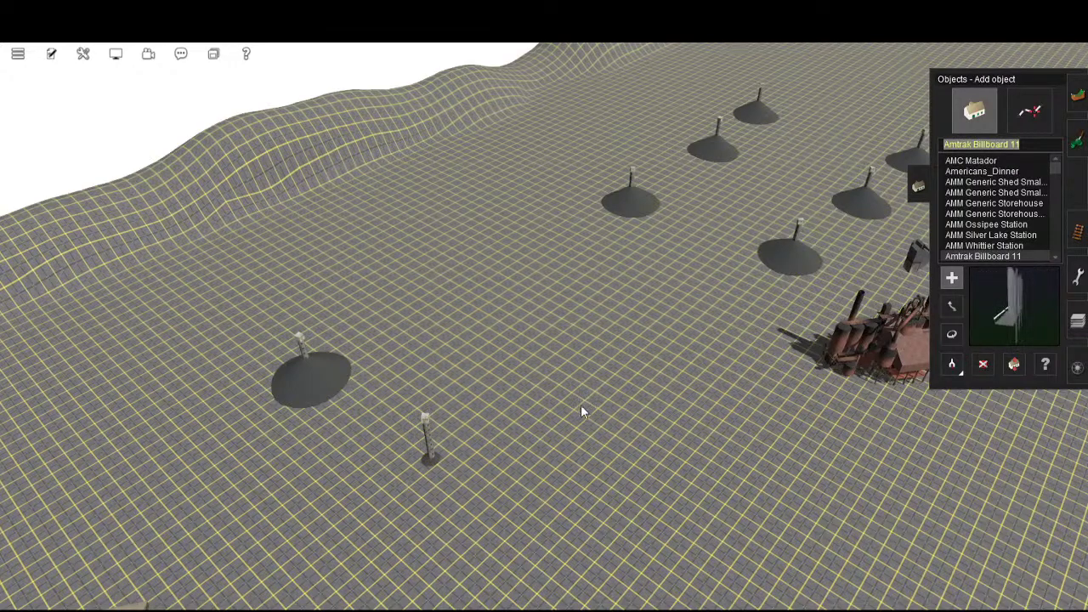
scroll(587, 413, down, 3)
right_click(622, 504)
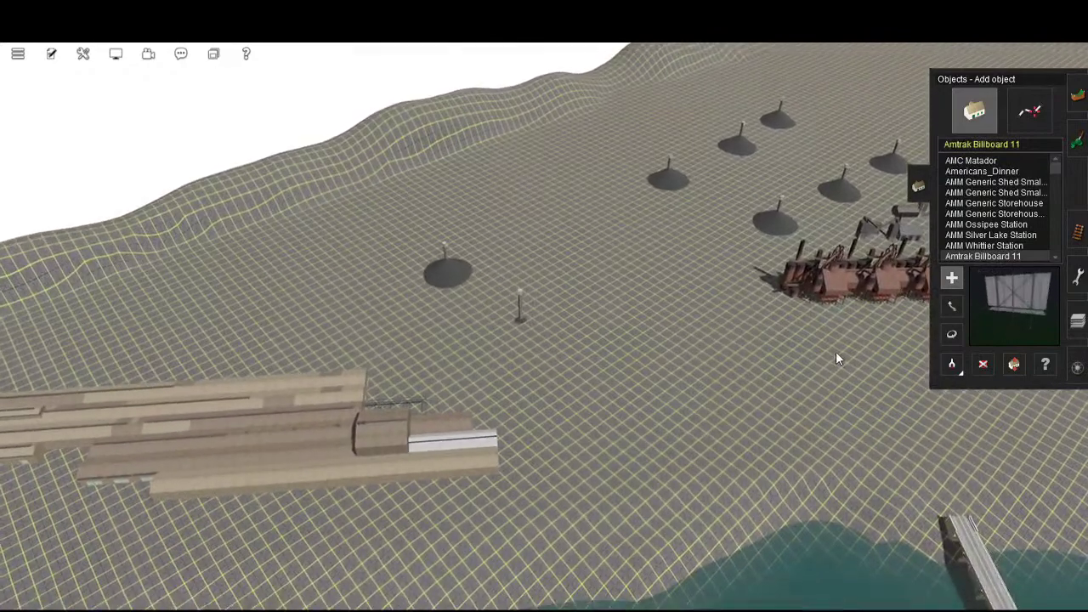
right_click(764, 337)
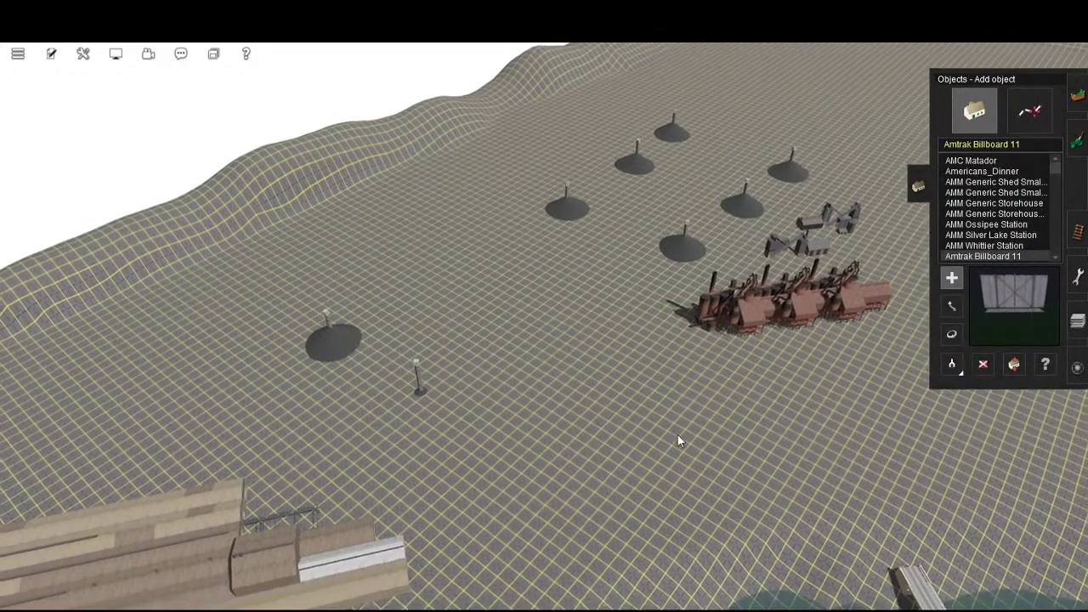
scroll(689, 437, up, 3)
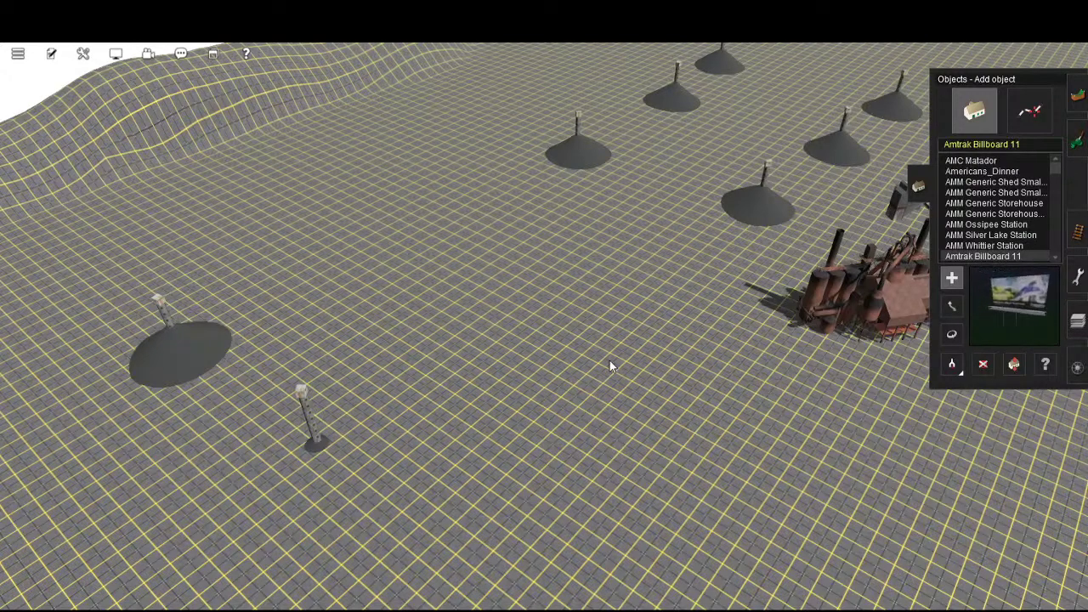
scroll(609, 364, down, 3)
right_drag(647, 417, 675, 502)
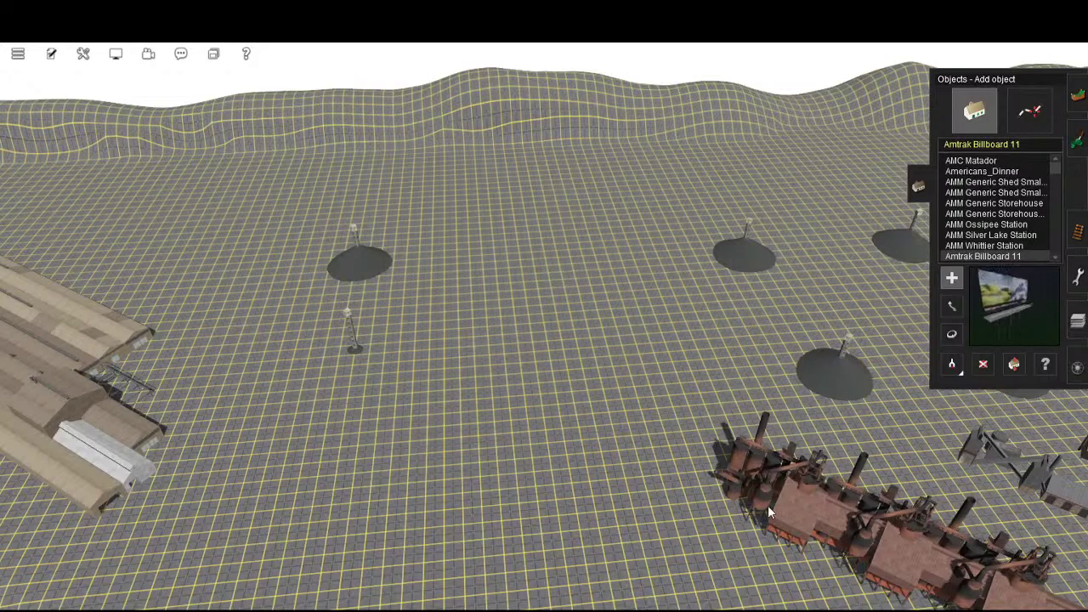
key(m)
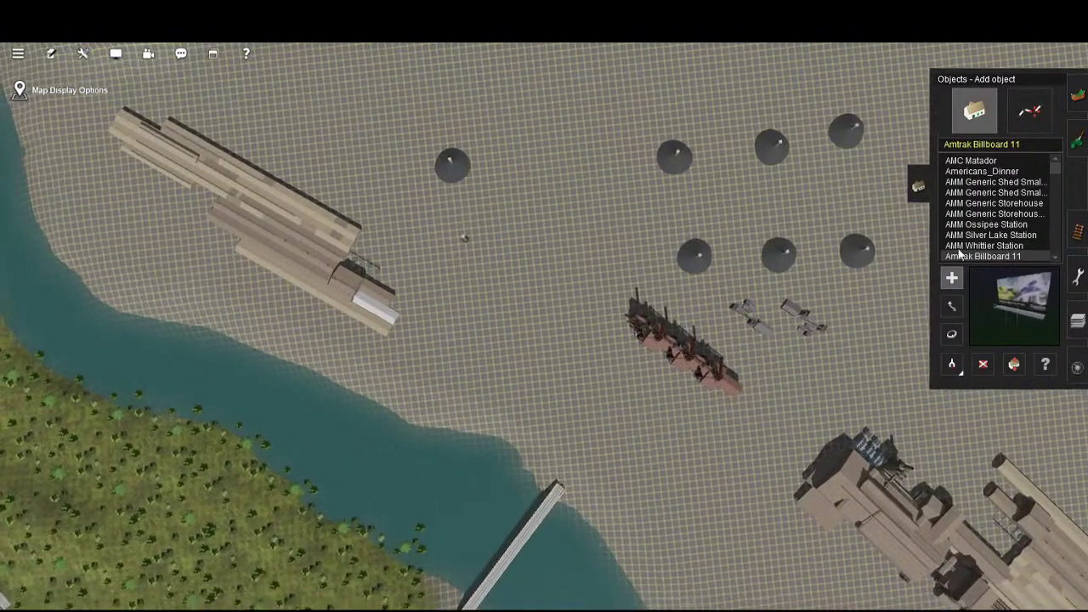
- Switch to the Get track tool and trace the line holding consist 12 past the mill buildings on the map
click(1076, 231)
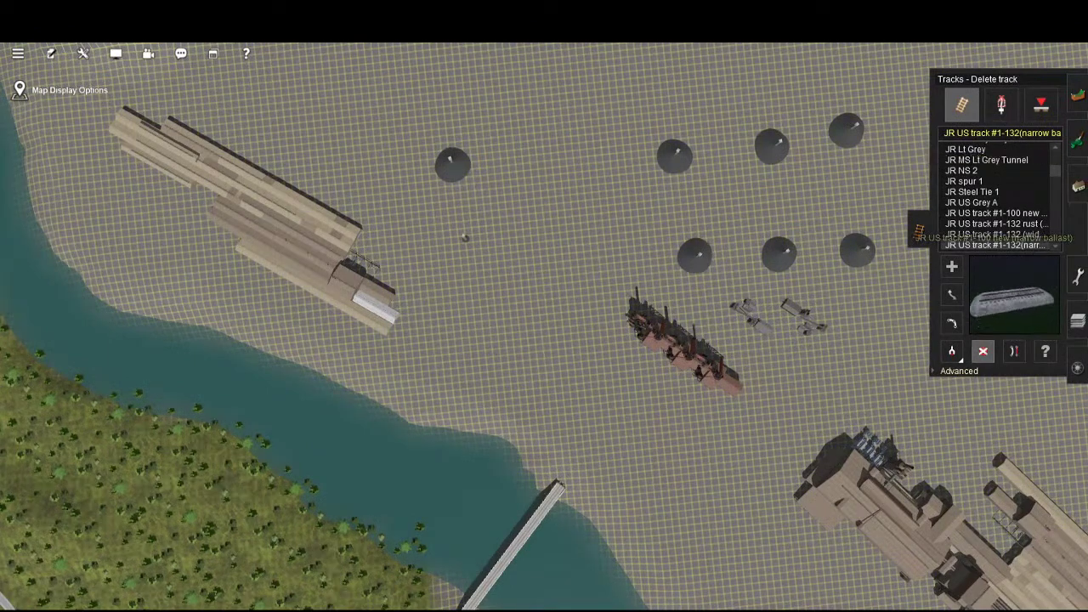
key(g)
right_drag(1065, 482, 944, 416)
right_drag(731, 552, 829, 563)
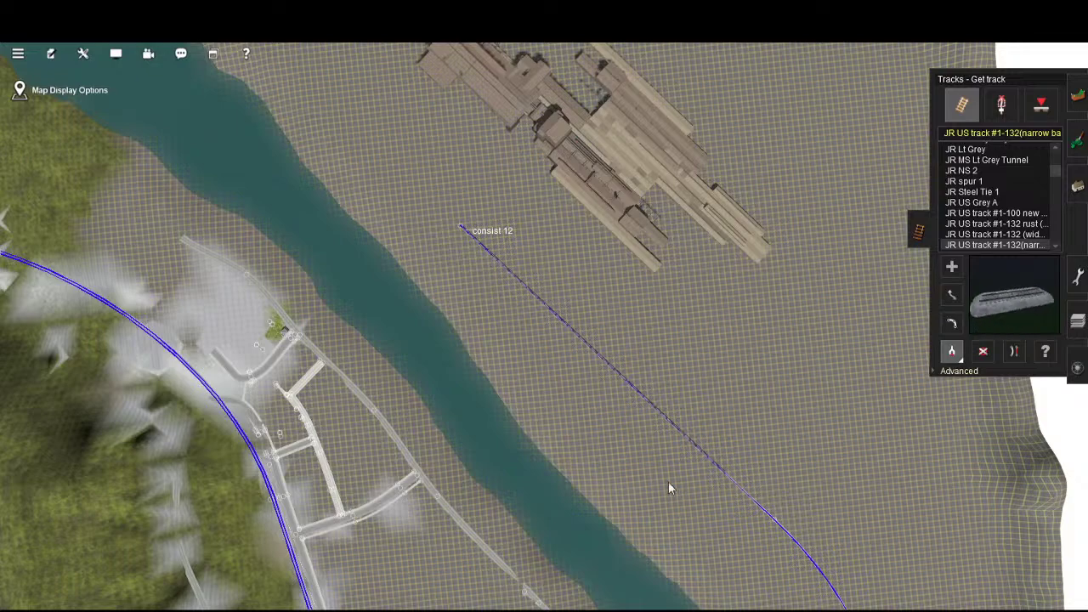
key(Up)
key(Left)
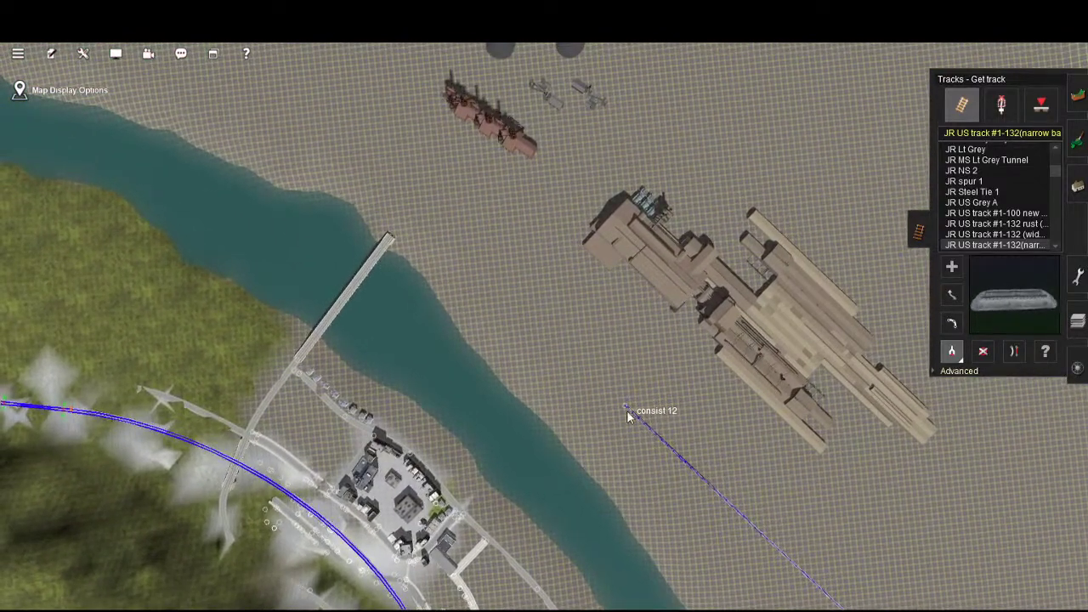
right_drag(742, 478, 598, 287)
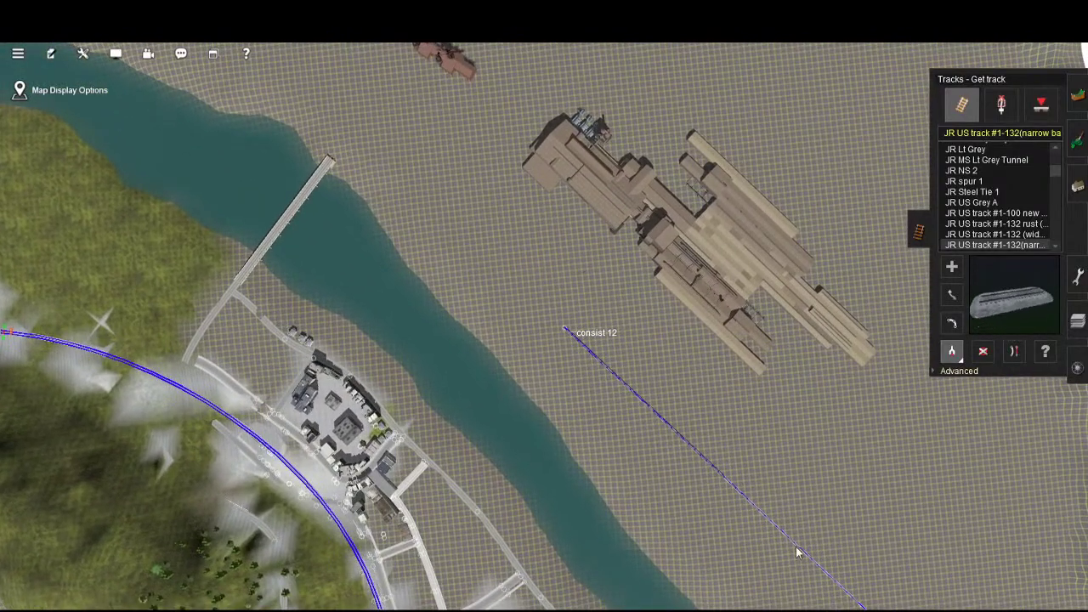
right_drag(545, 189, 702, 455)
key(Down)
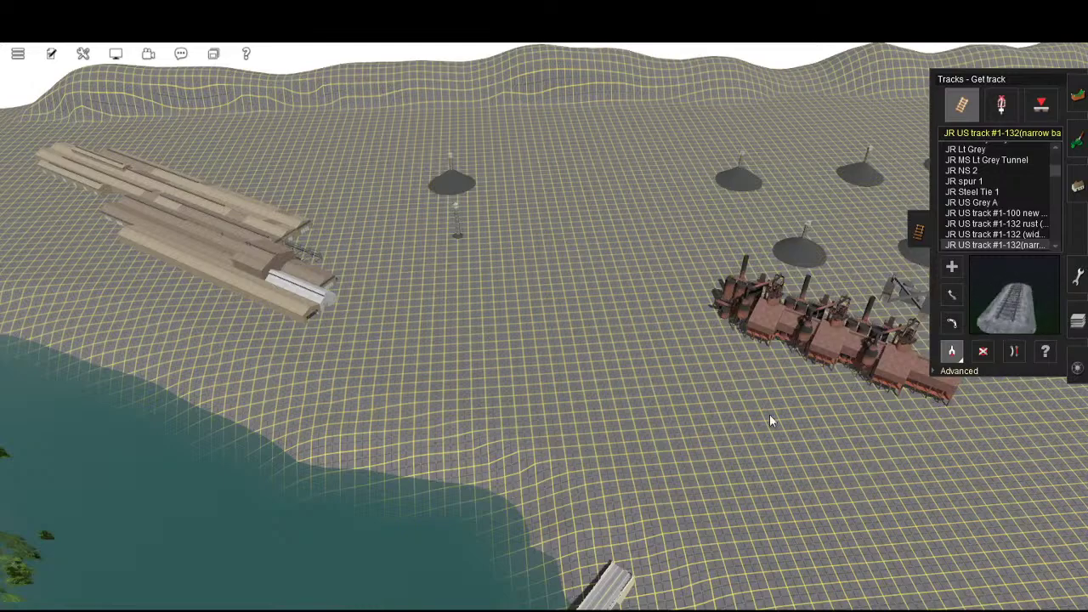
- Examine the ground around the furnaces, bridge end and mill sheds for possible track routes
right_drag(772, 415, 577, 264)
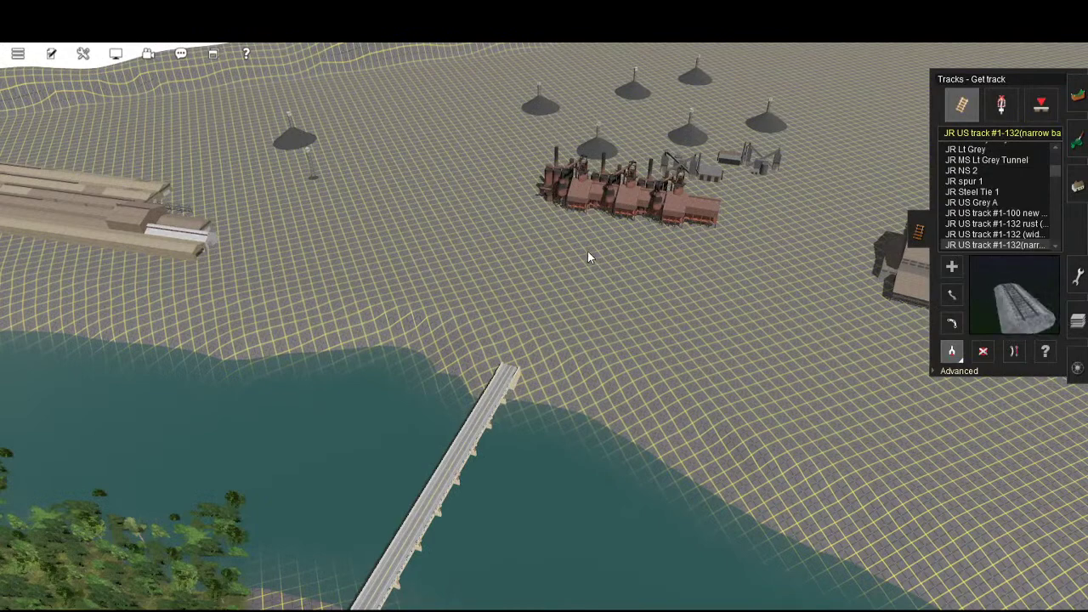
right_click(587, 253)
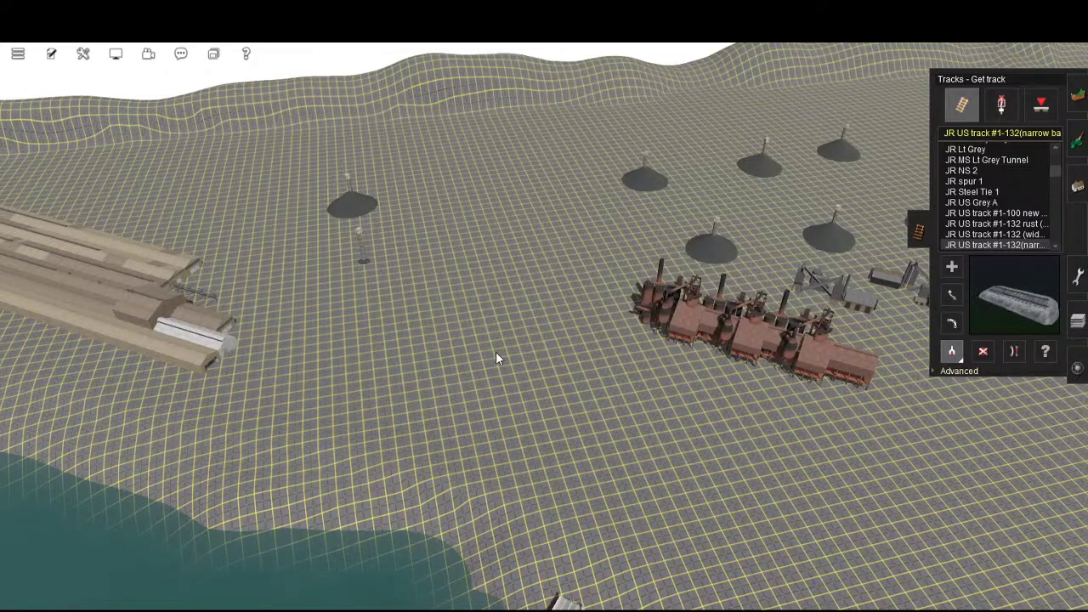
right_click(991, 542)
right_drag(990, 542, 502, 418)
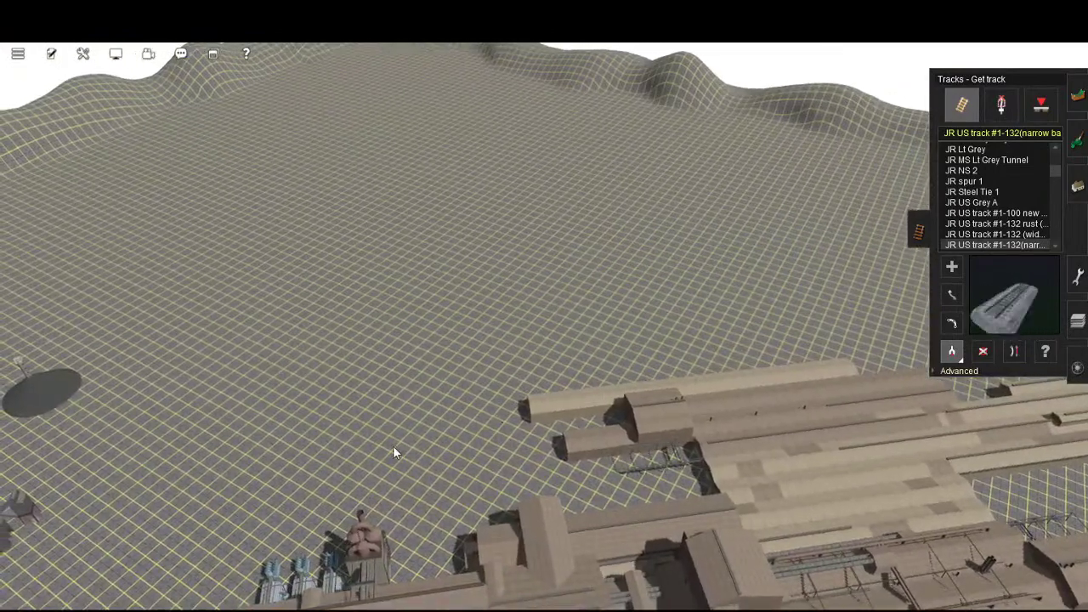
right_drag(393, 449, 645, 536)
right_click(645, 531)
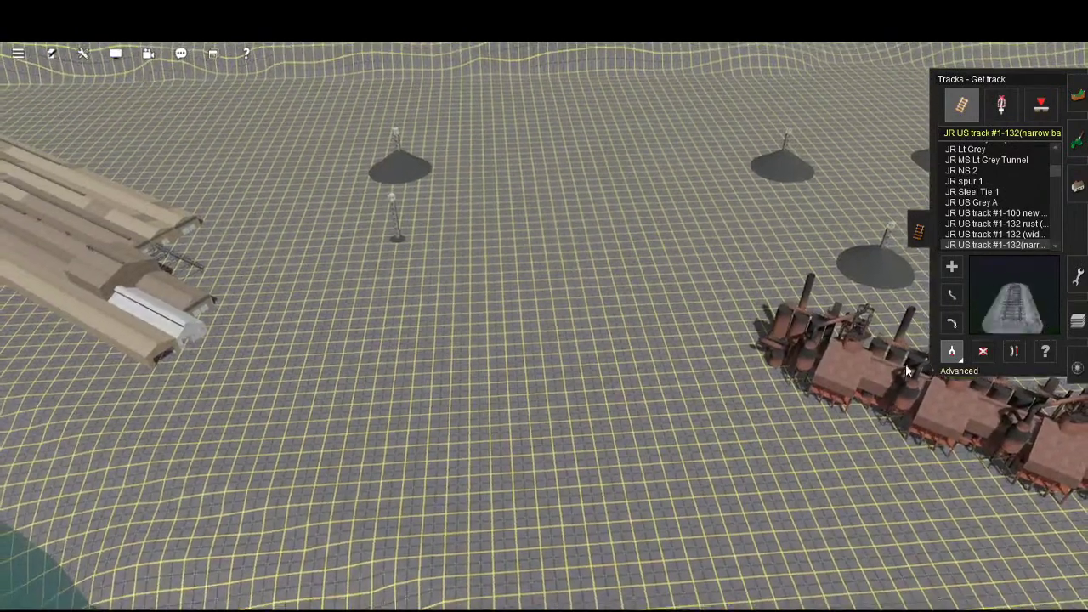
right_drag(742, 315, 1080, 189)
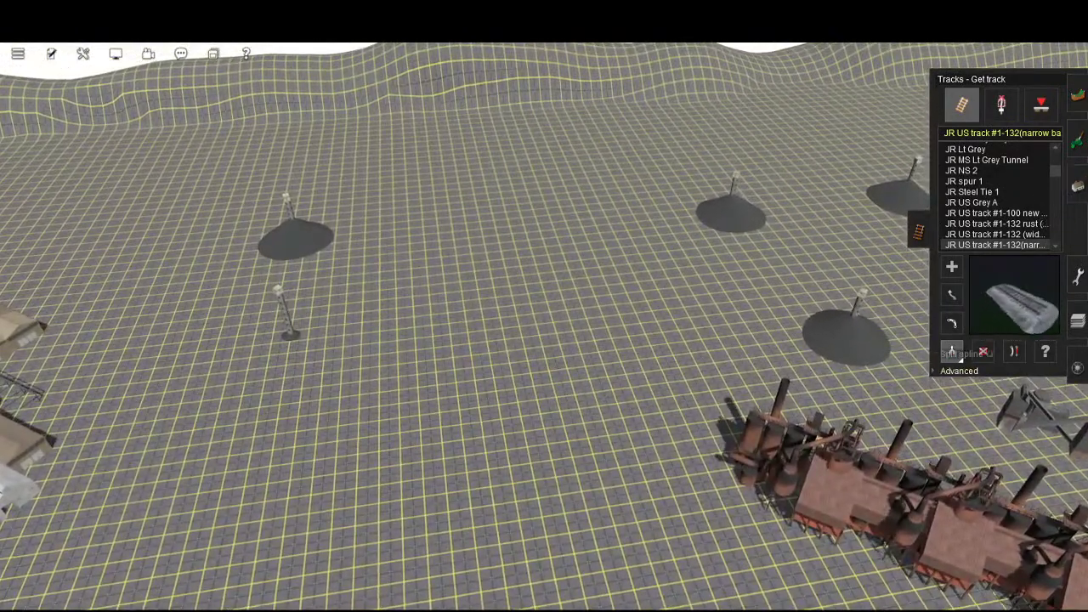
- With the Add track tool, switch the track at the open end of consist 12's line to JR US track #1-132 (wide ballast)
click(952, 268)
right_drag(647, 537, 547, 389)
scroll(548, 389, up, 3)
key(Left)
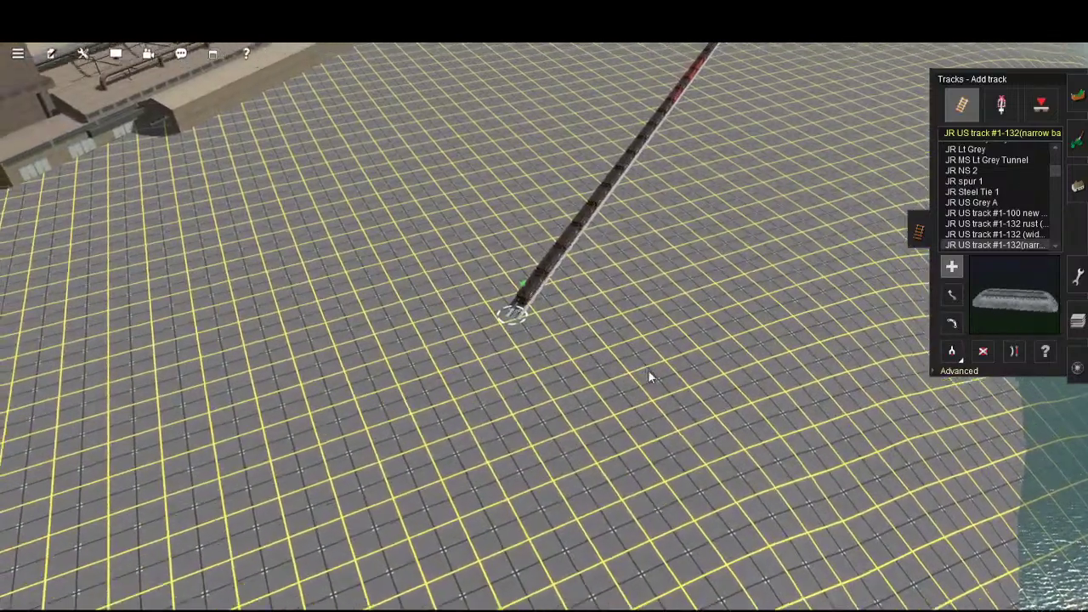
right_drag(649, 371, 680, 410)
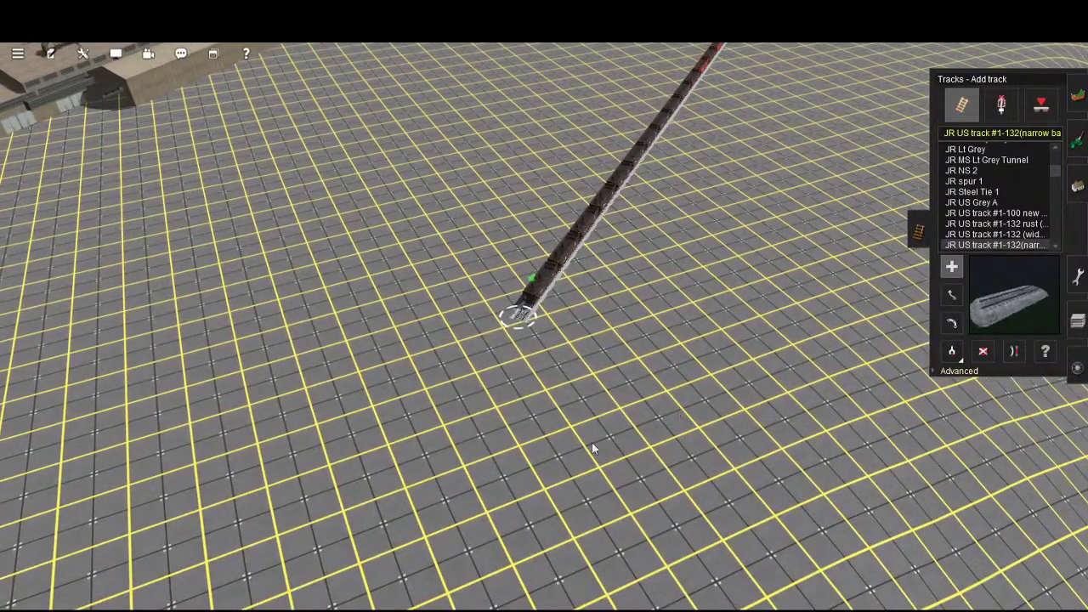
key(m)
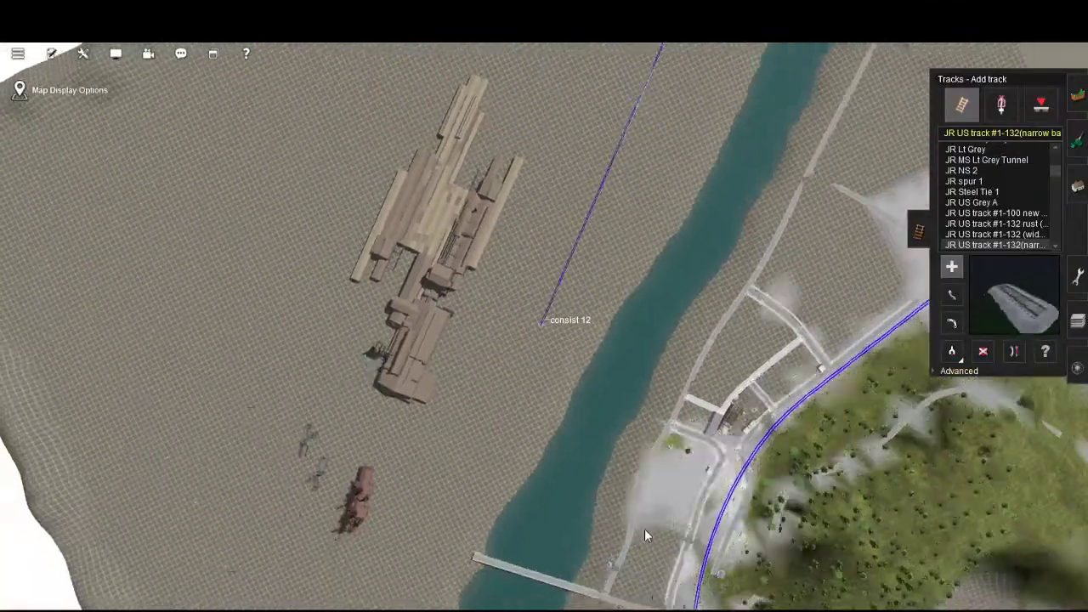
scroll(644, 529, up, 5)
key(m)
scroll(577, 388, up, 6)
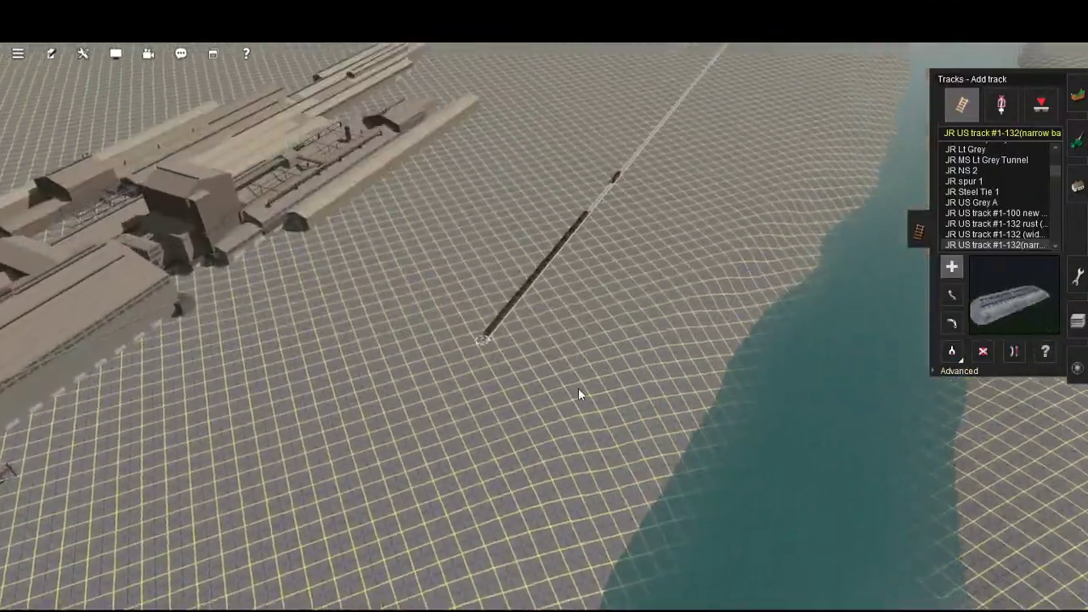
scroll(593, 456, up, 4)
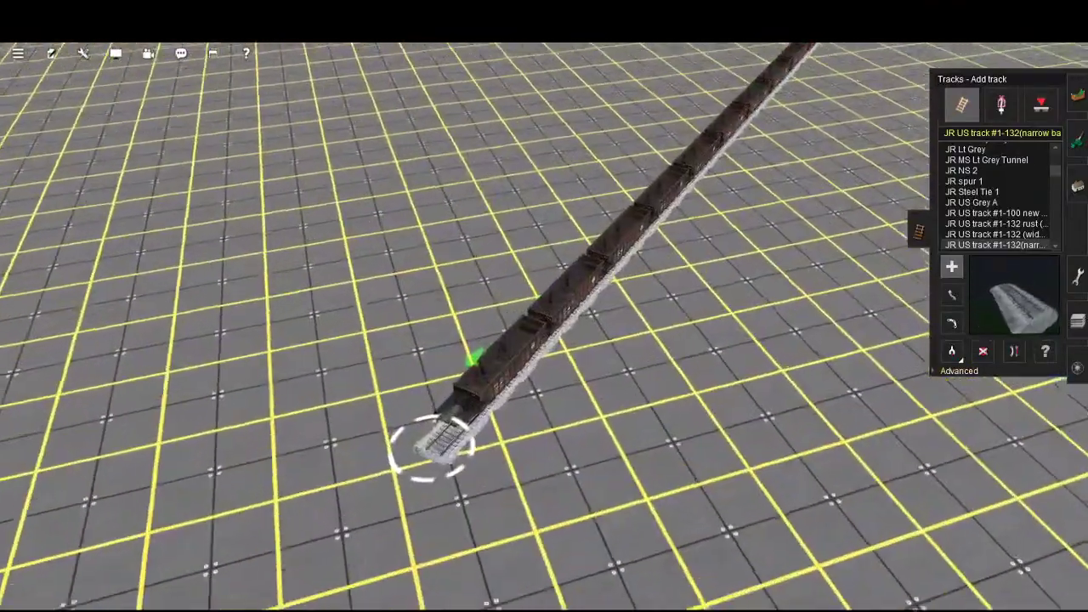
click(544, 350)
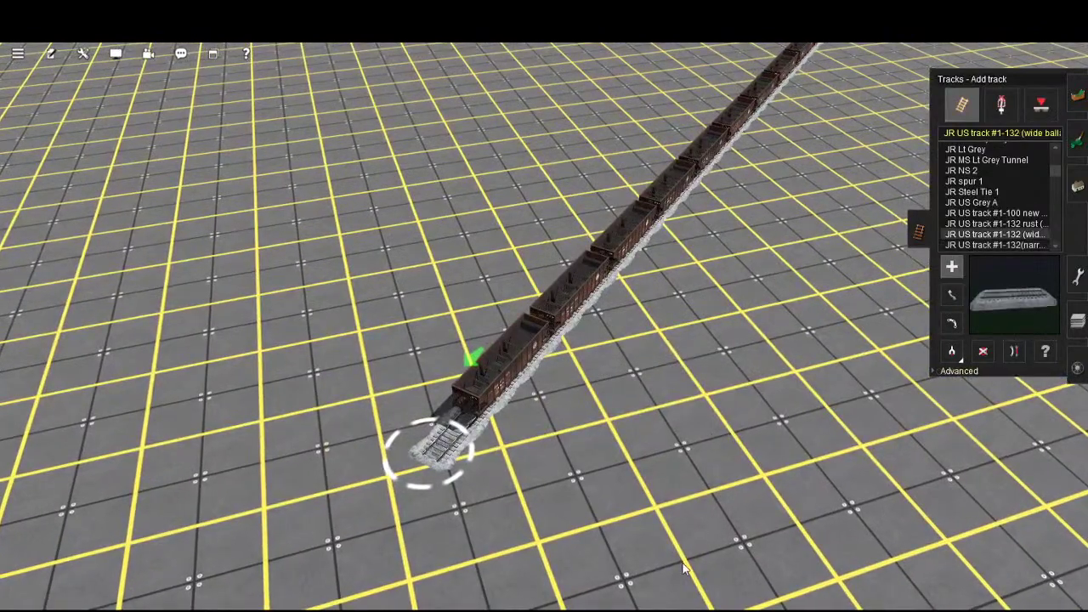
- Lay a long straight section of track from the open end of consist 12's line, across the ground between the mill sheds and the river
click(419, 500)
scroll(419, 500, down, 8)
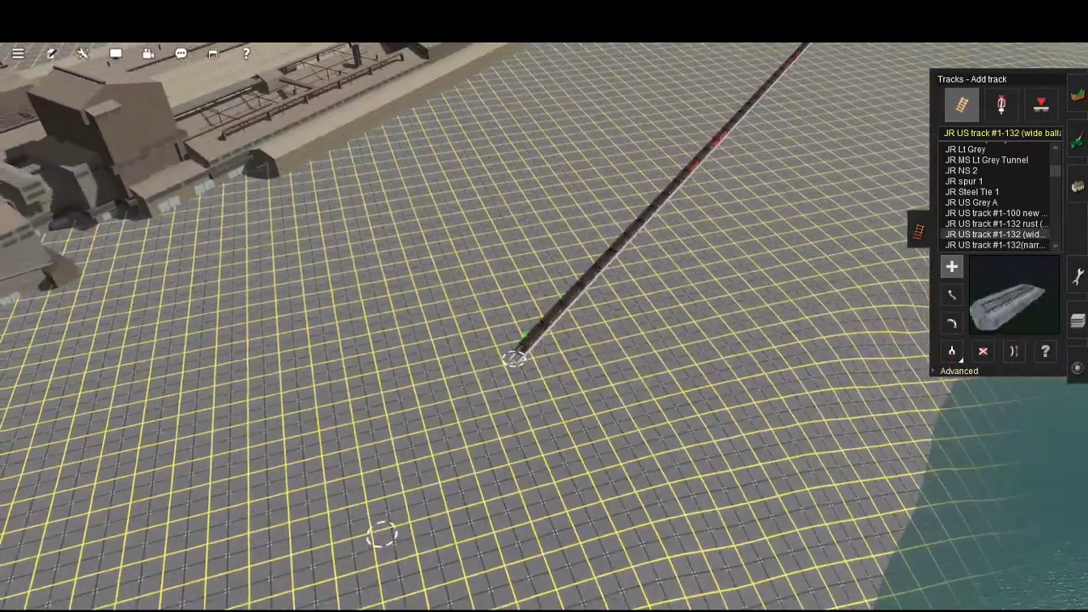
scroll(382, 534, down, 3)
right_drag(348, 530, 392, 420)
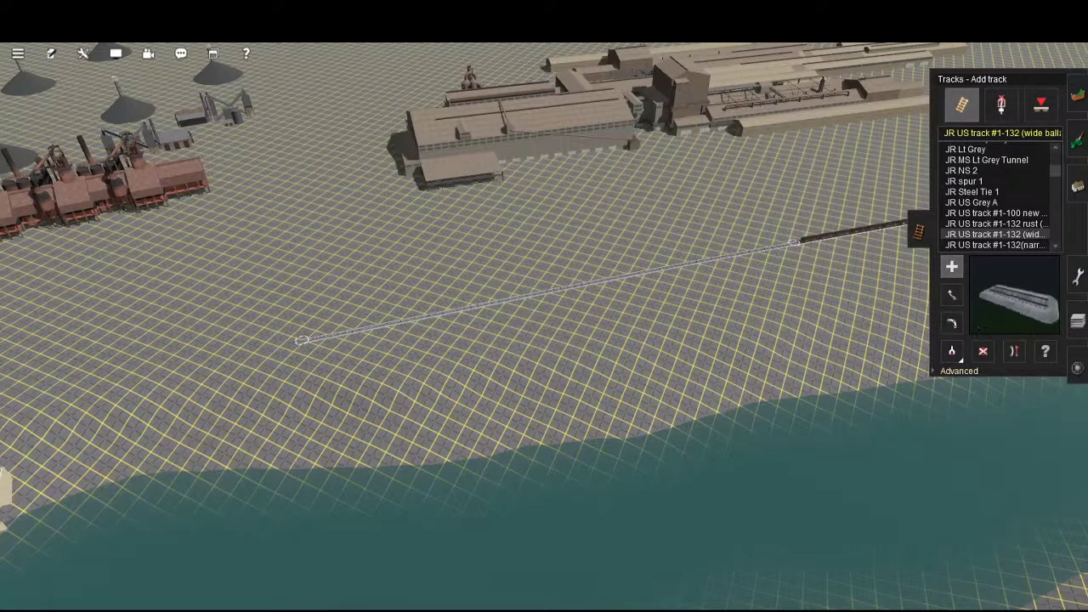
- Examine the ground around the new track end, between the riverbank, the bridge end, the mill sheds and the red furnaces
right_drag(532, 415, 651, 460)
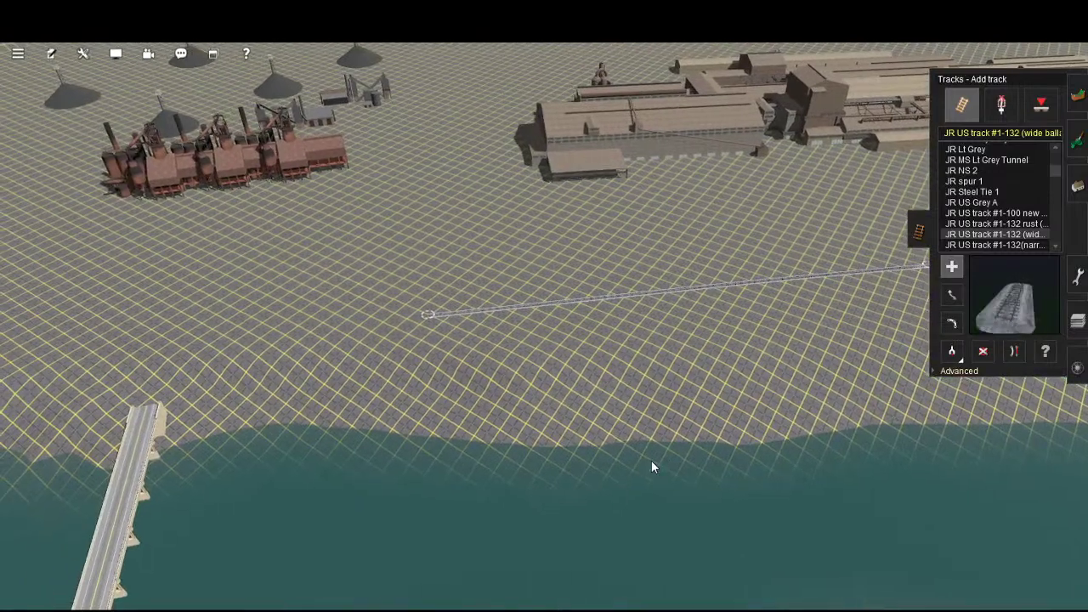
key(Right)
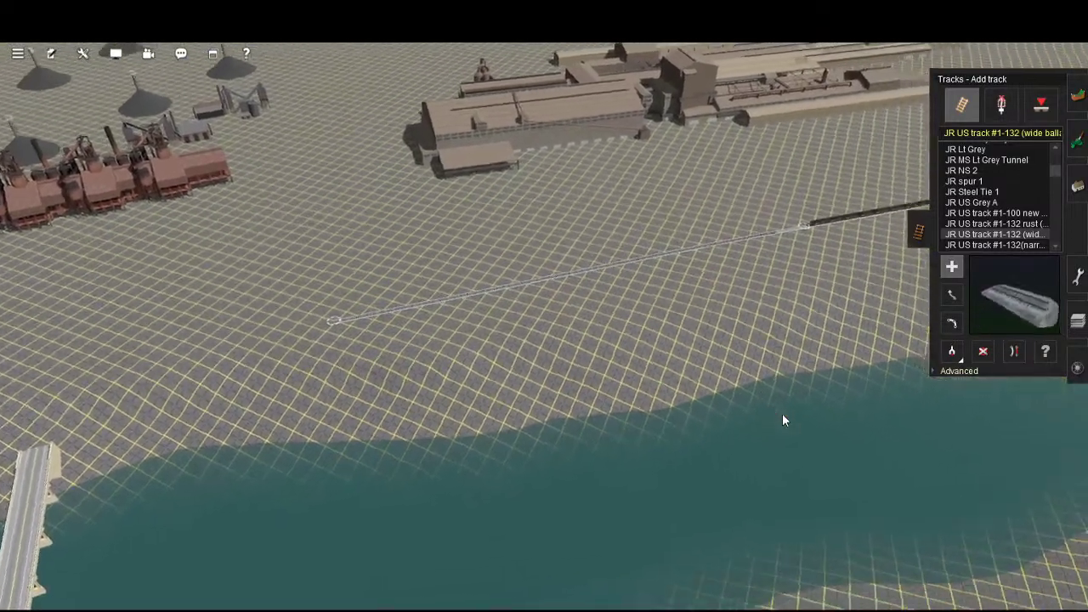
key(Left)
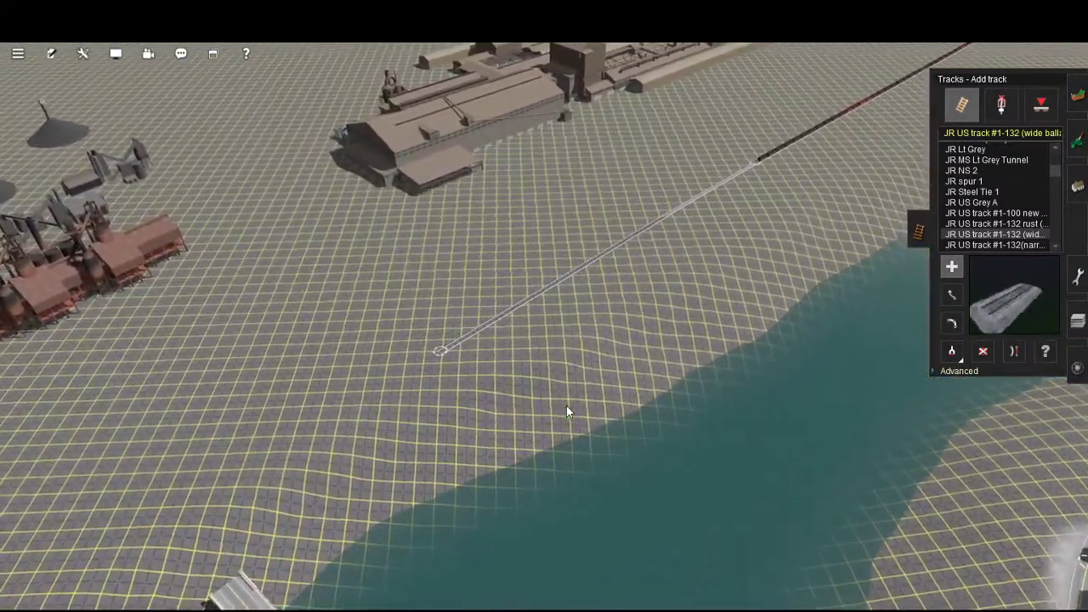
key(Right)
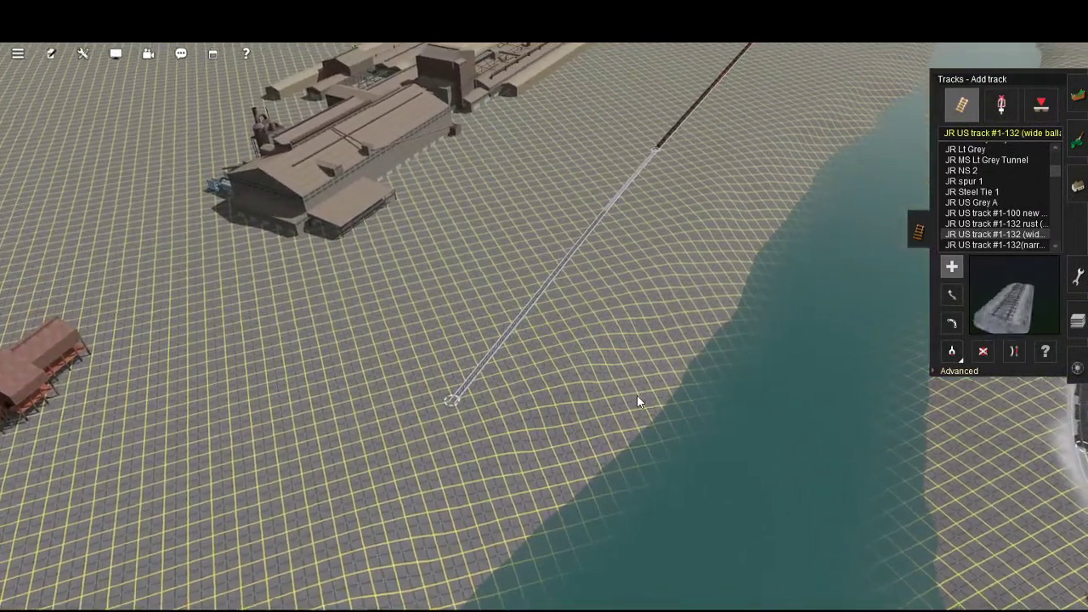
key(Left)
key(Left)
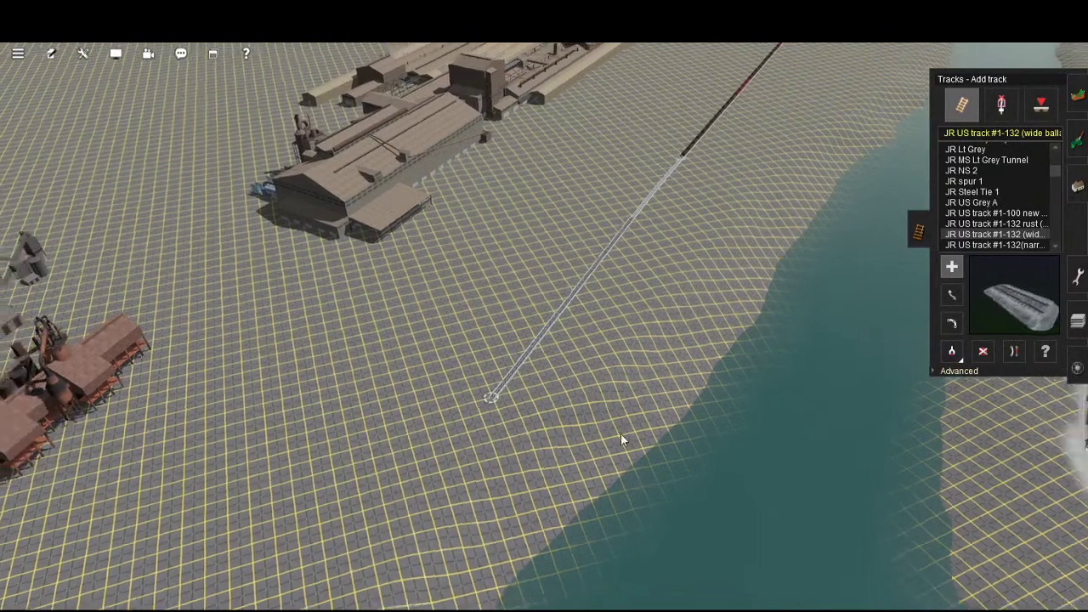
scroll(621, 435, down, 1)
scroll(698, 445, up, 3)
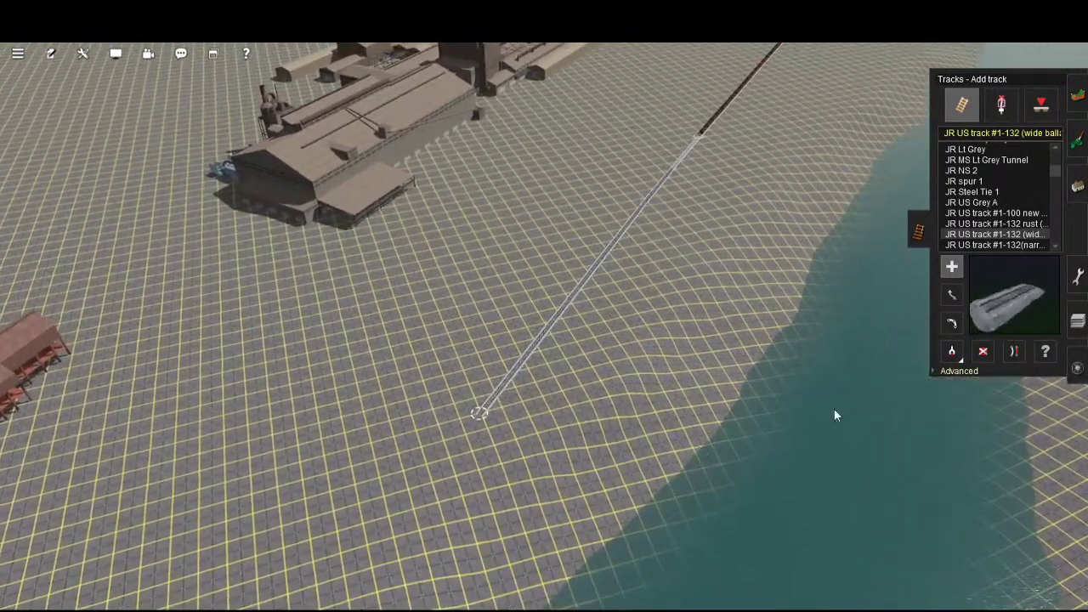
- Try to continue the track along the riverbank past the bridge end, and undo the added sections
drag(480, 413, 304, 511)
scroll(304, 511, down, 3)
scroll(304, 511, down, 3)
key(Left)
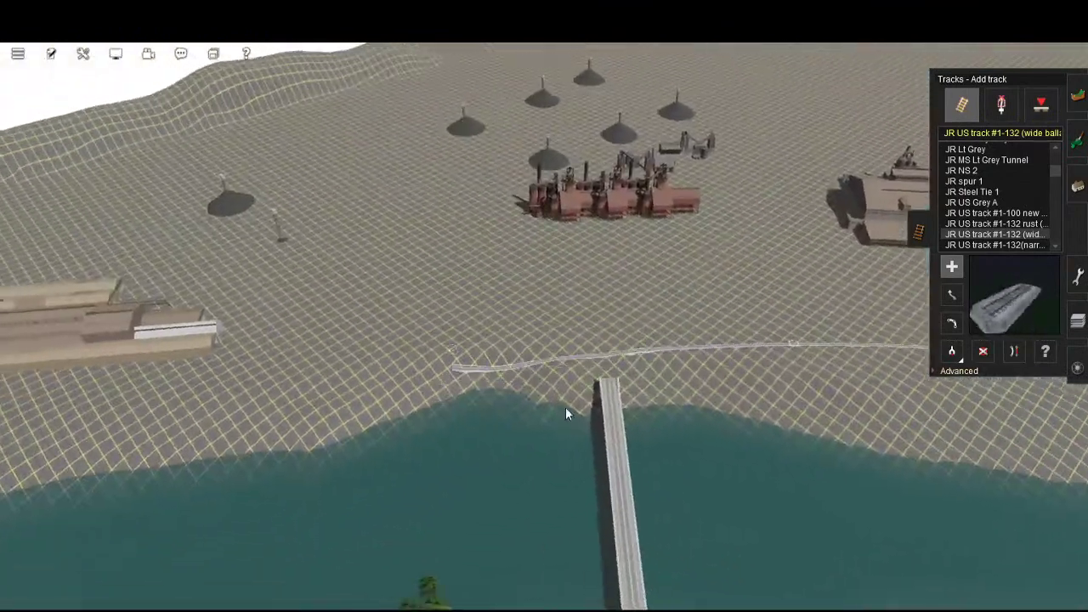
key(ctrl+z)
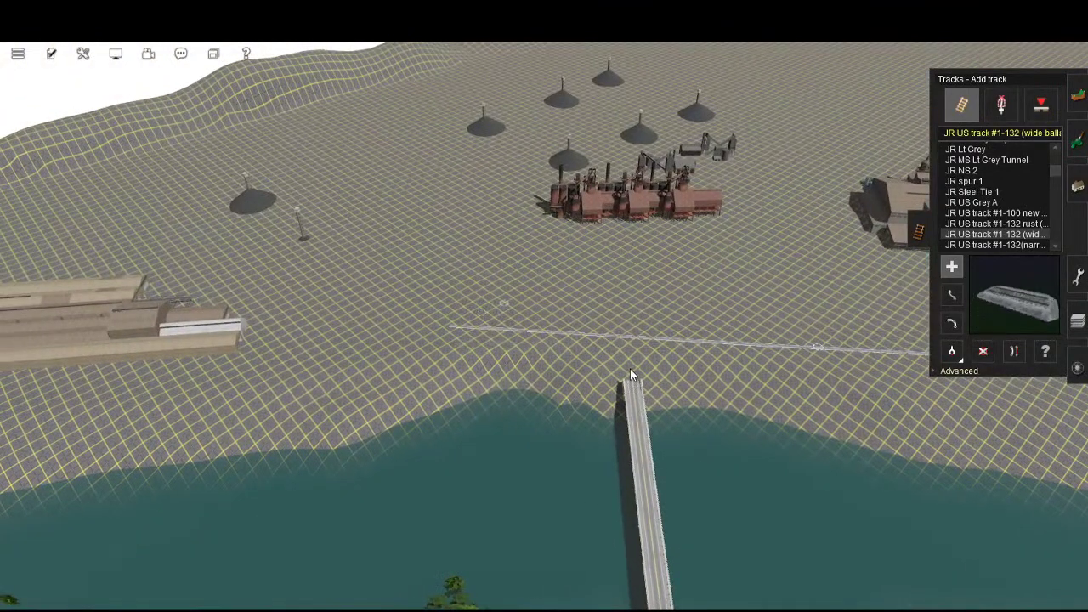
key(ctrl+z)
key(ctrl+z)
key(ctrl+z)
key(ctrl+z)
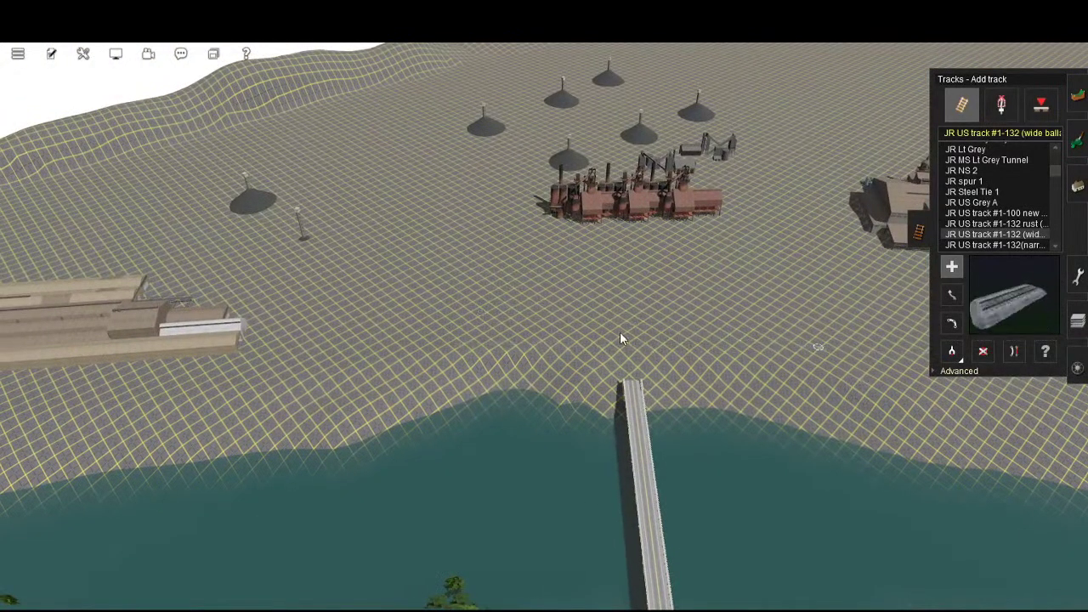
- Continue the track in a curve inland past the bridge end to run between the furnaces and the far sheds, and straighten its last section
drag(613, 338, 550, 278)
scroll(482, 215, up, 3)
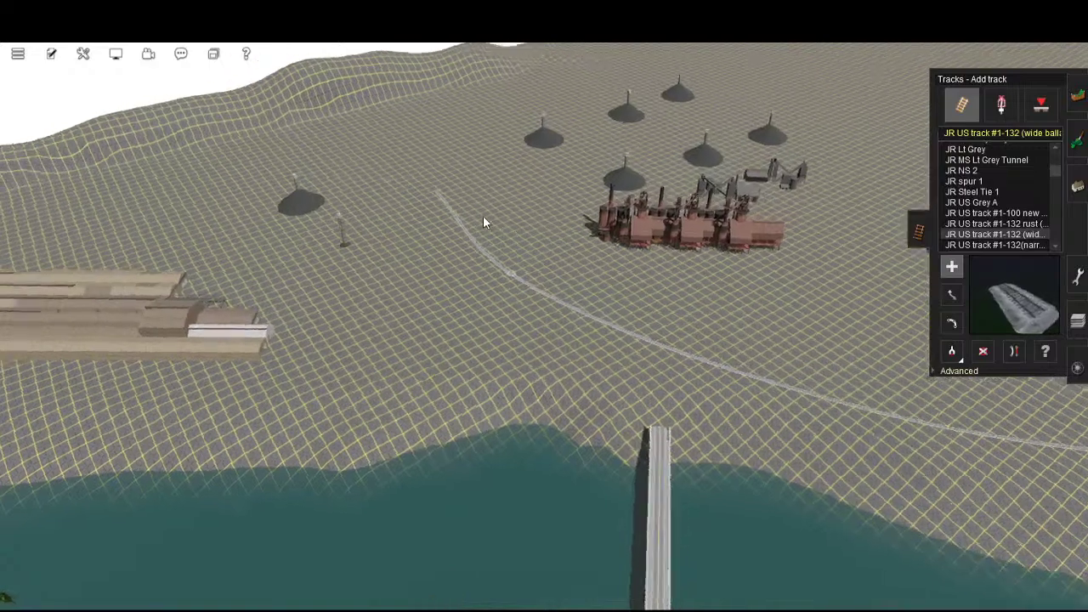
right_drag(483, 215, 685, 406)
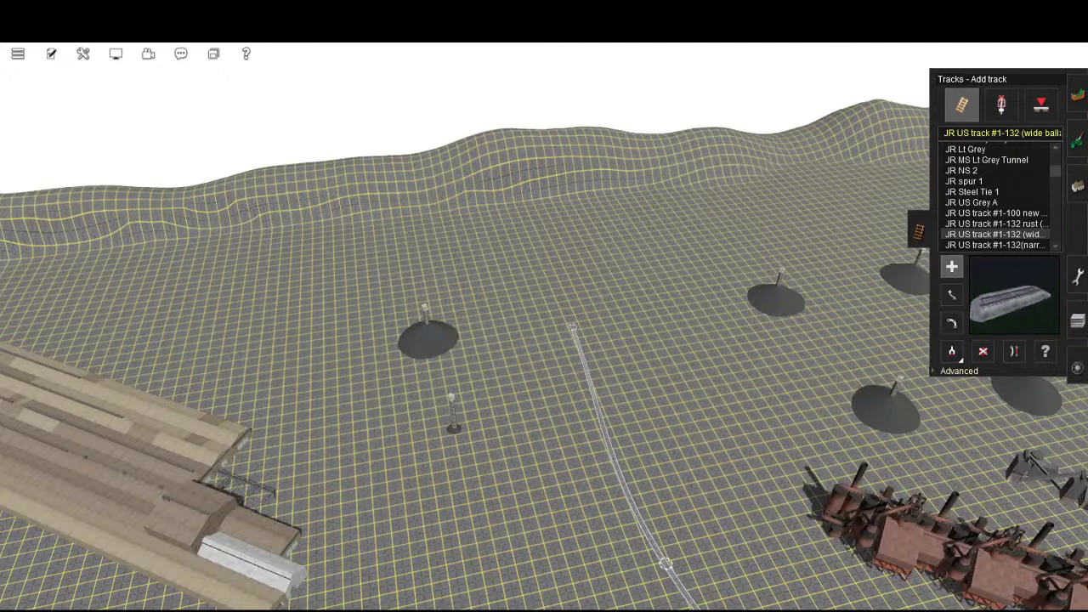
key(s)
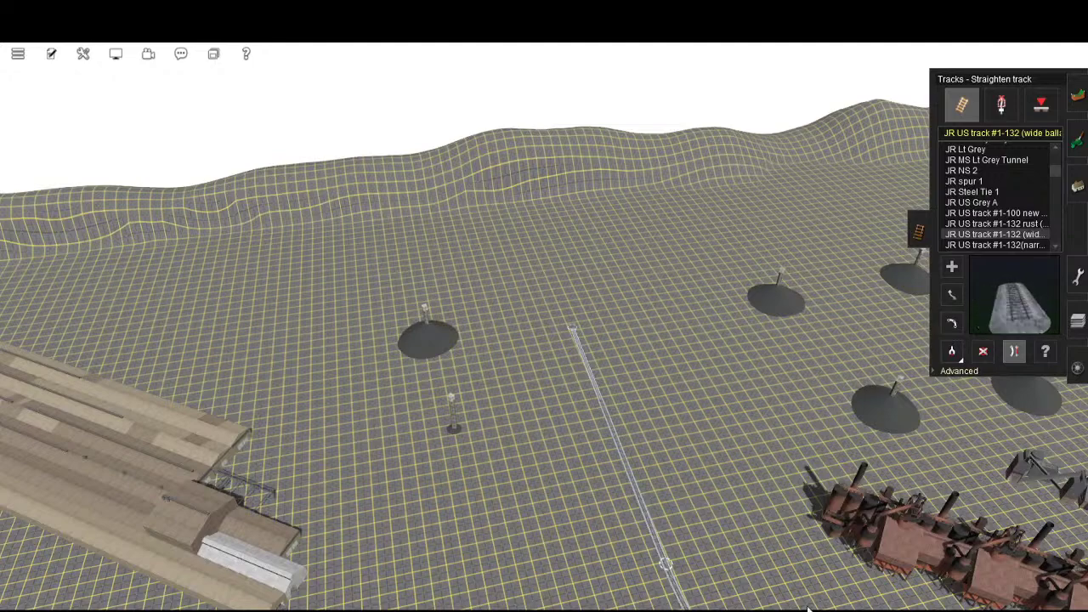
click(952, 266)
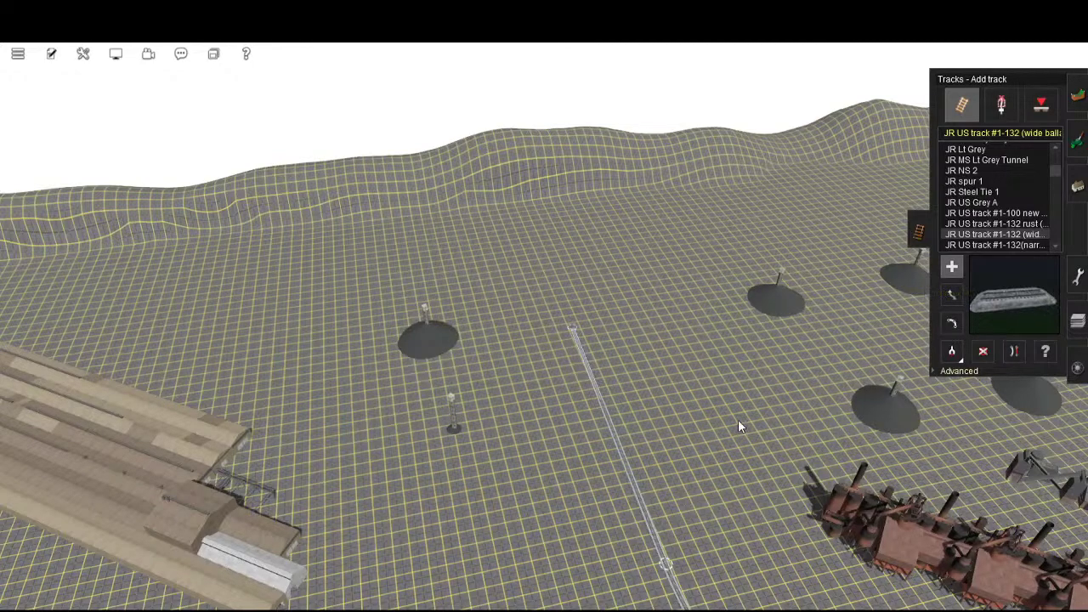
- Examine the new line's route on the overhead map, back at the parked consist, and around its open end between the stockpiles
key(Right)
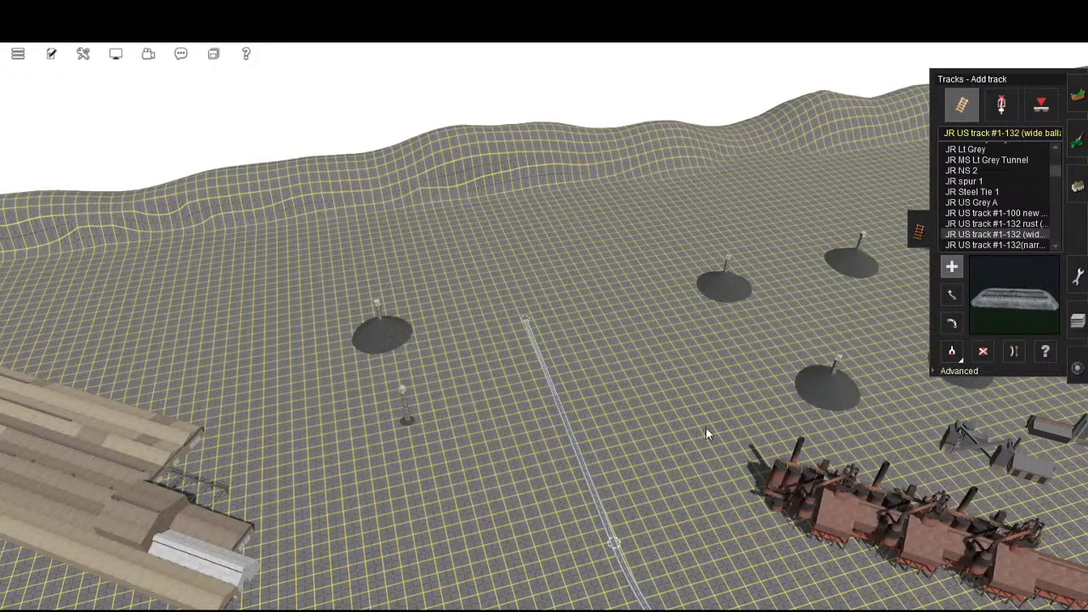
key(m)
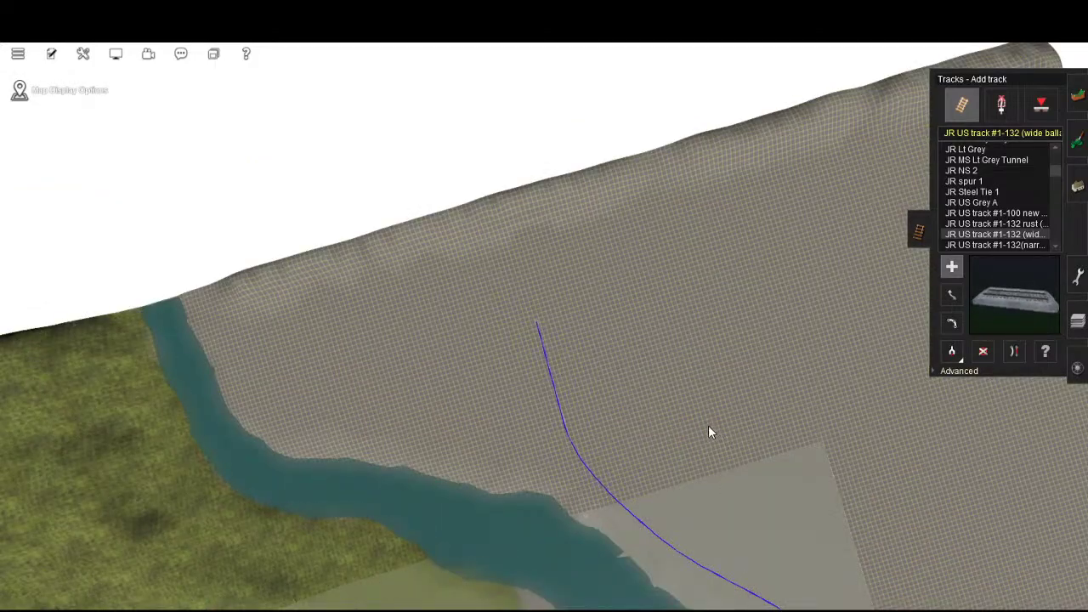
key(m)
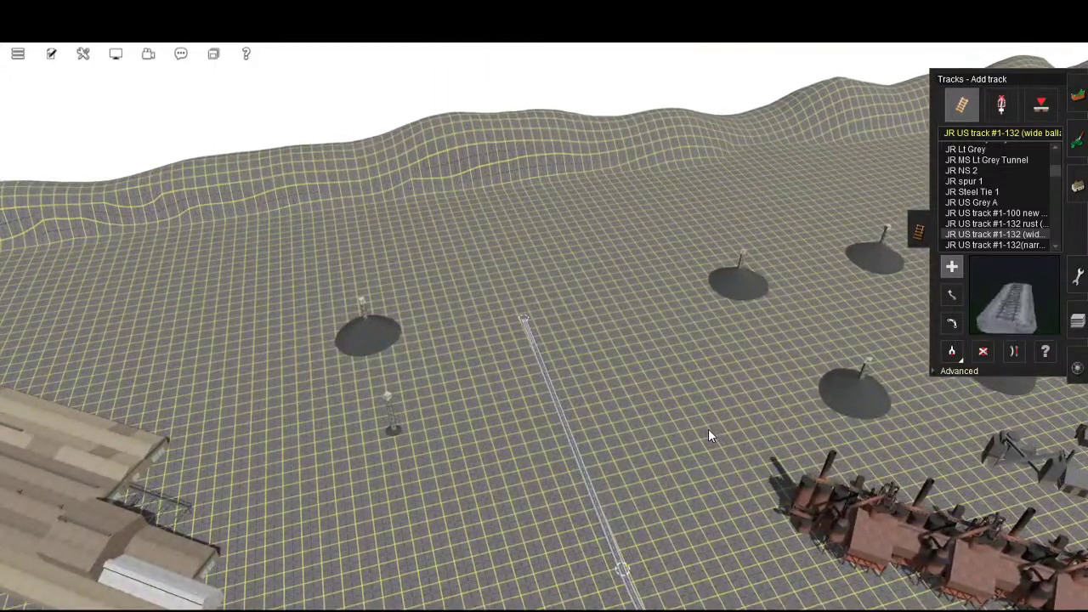
right_drag(708, 429, 630, 508)
key(Left)
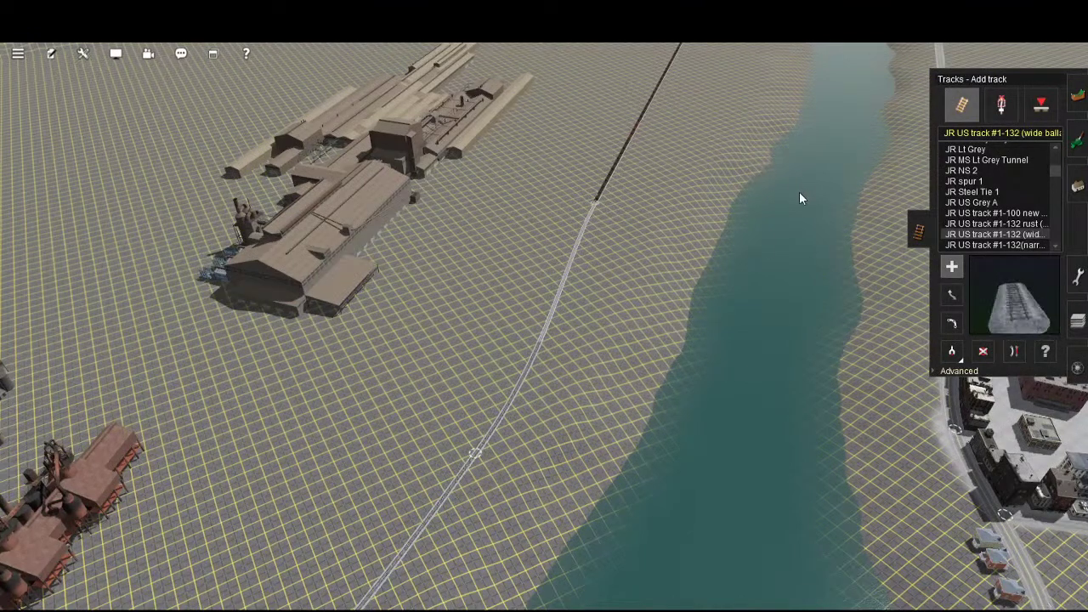
right_drag(799, 196, 473, 549)
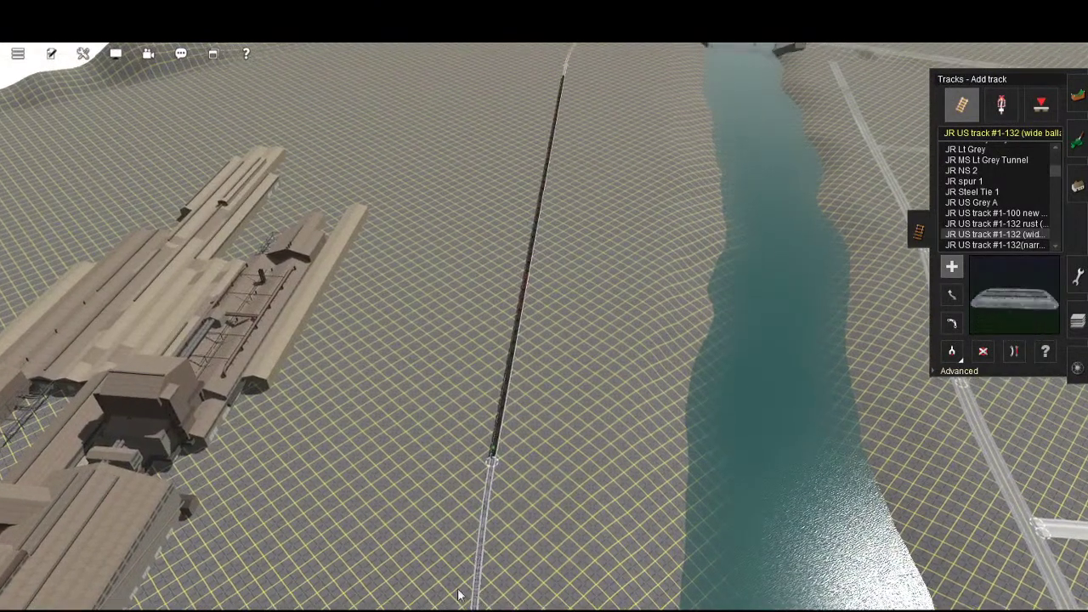
right_drag(473, 608, 729, 515)
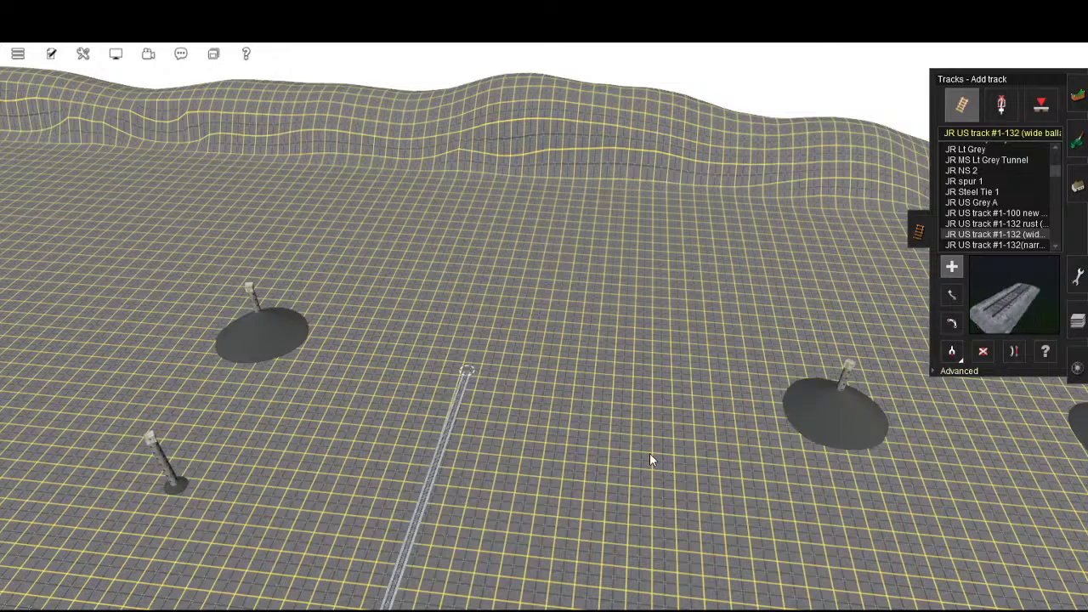
mouse_move(677, 479)
right_down()
mouse_move(679, 488)
mouse_move(697, 473)
right_up()
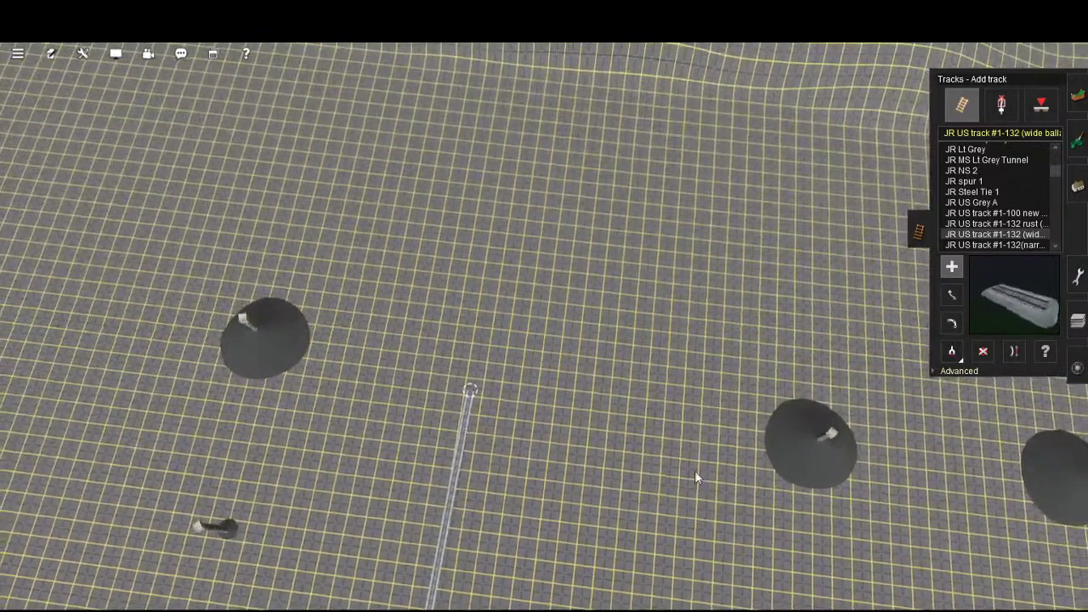
- Continue the track in a curve around the stockpiles and along the foot of the hills, and straighten the long section beside the hills
drag(736, 385, 813, 471)
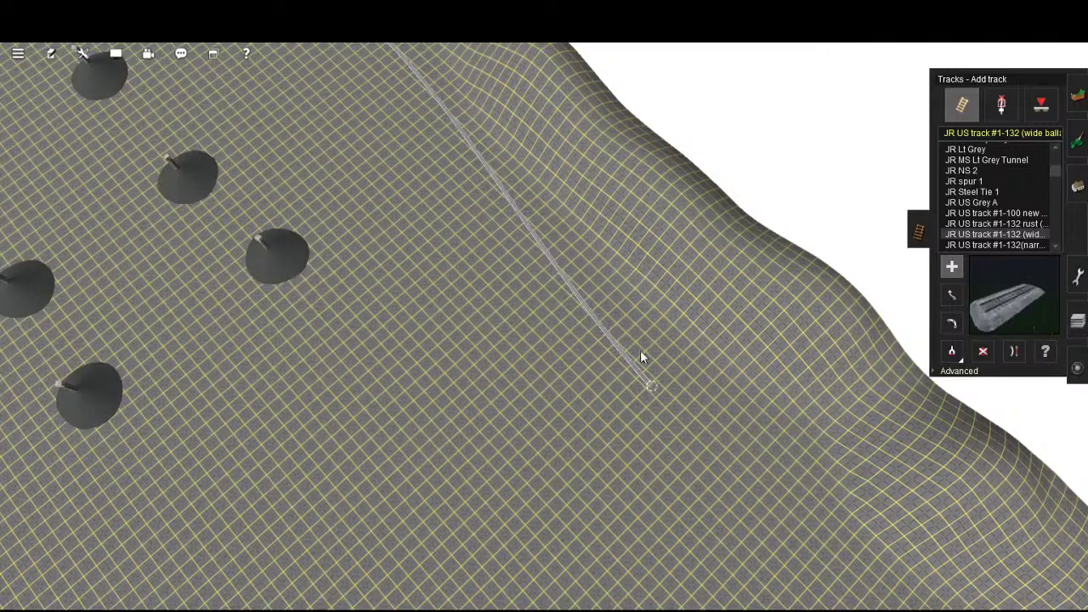
scroll(562, 281, down, 5)
right_click(552, 274)
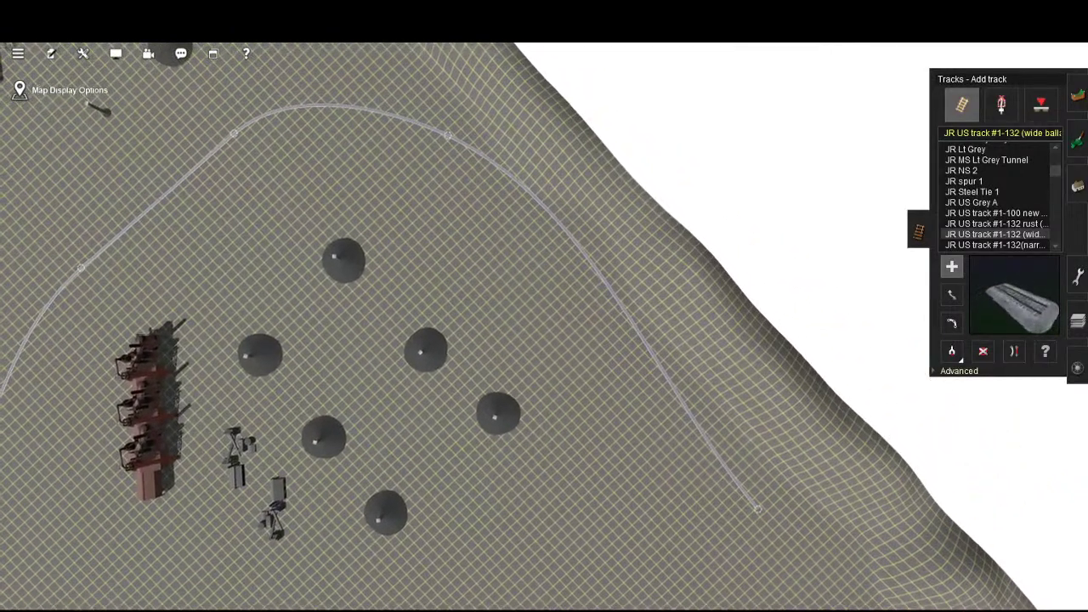
click(1014, 351)
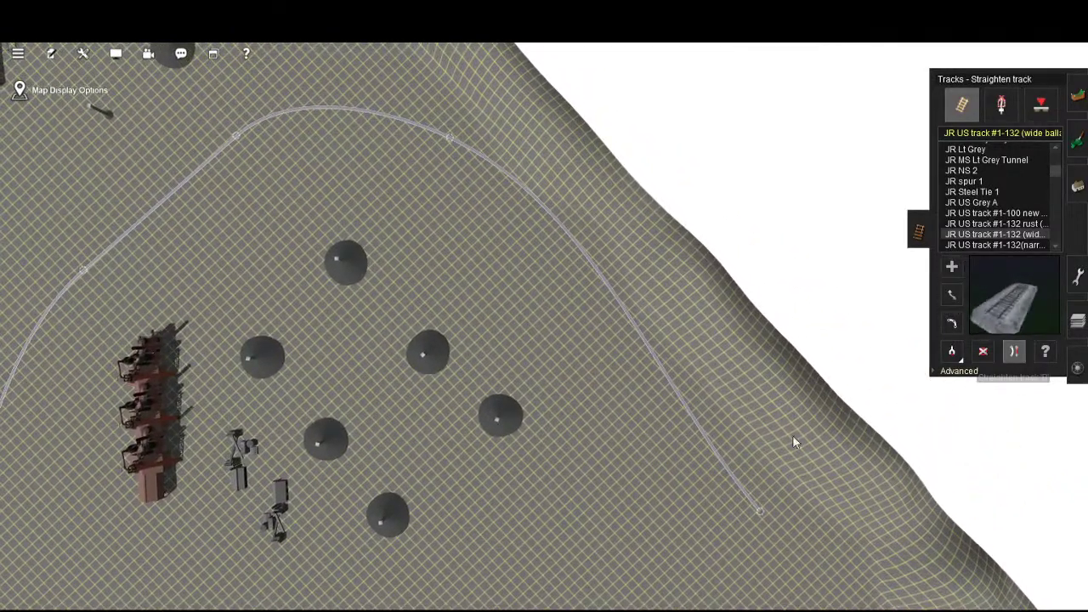
click(779, 374)
scroll(638, 332, up, 3)
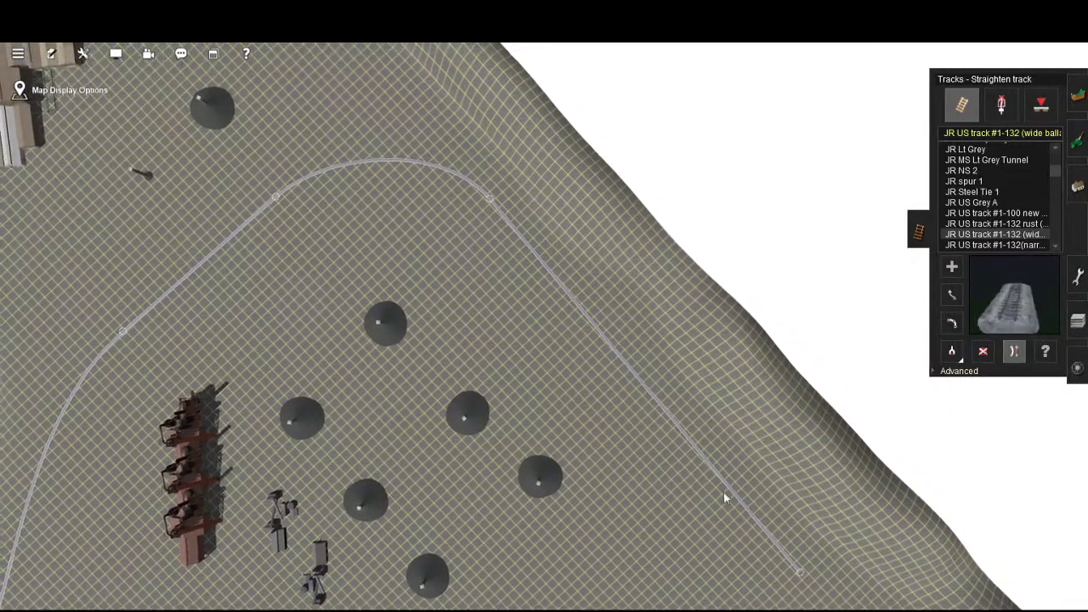
- Switch to the Move track tool and examine the new line from the hillside curve back to the stretch near the mill shed
key(m)
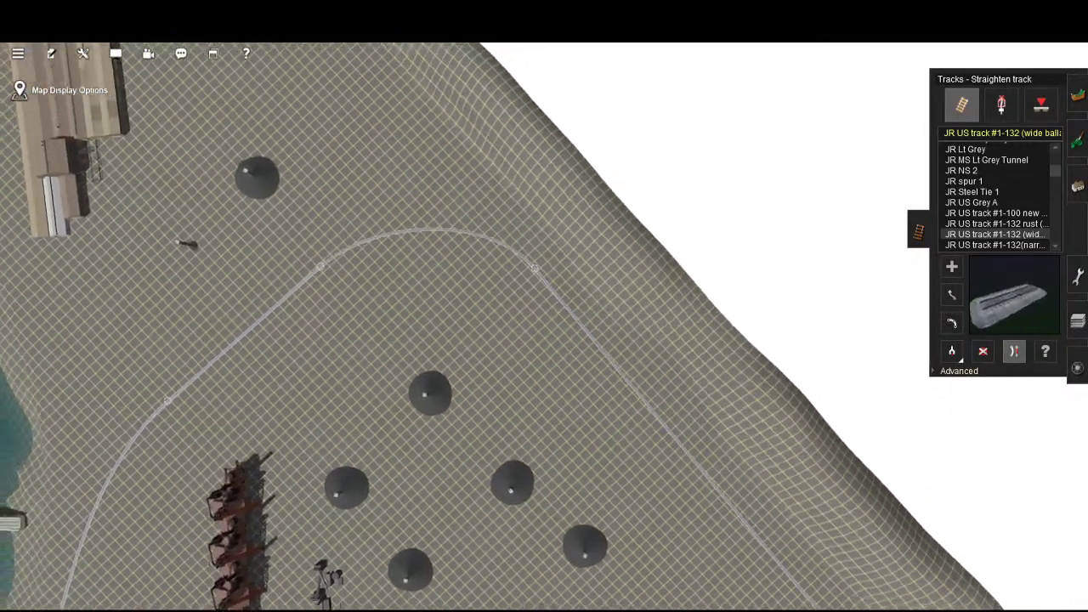
scroll(680, 407, up, 5)
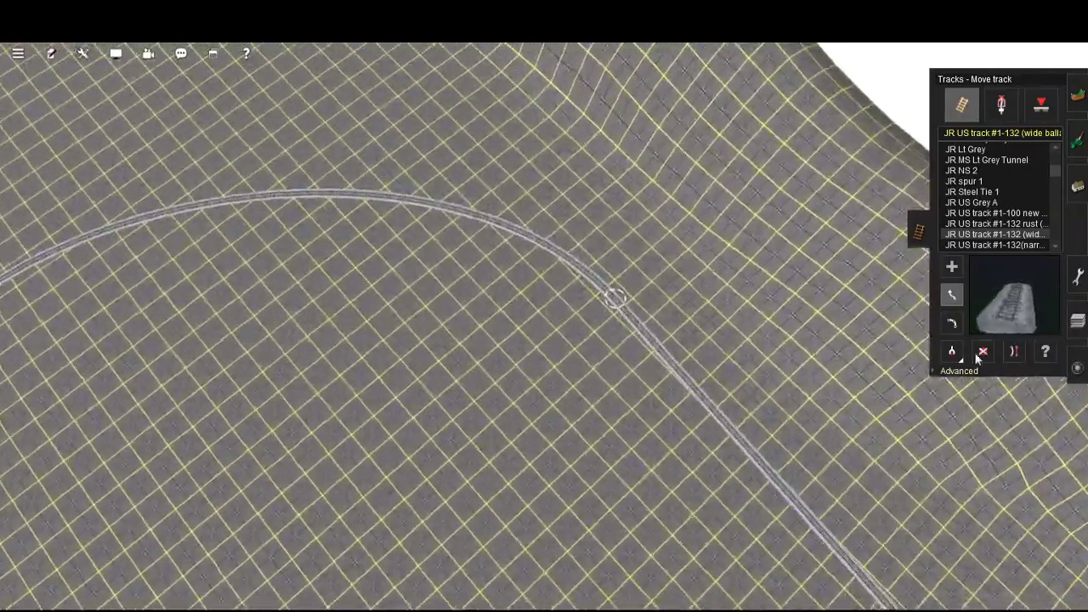
scroll(804, 366, down, 2)
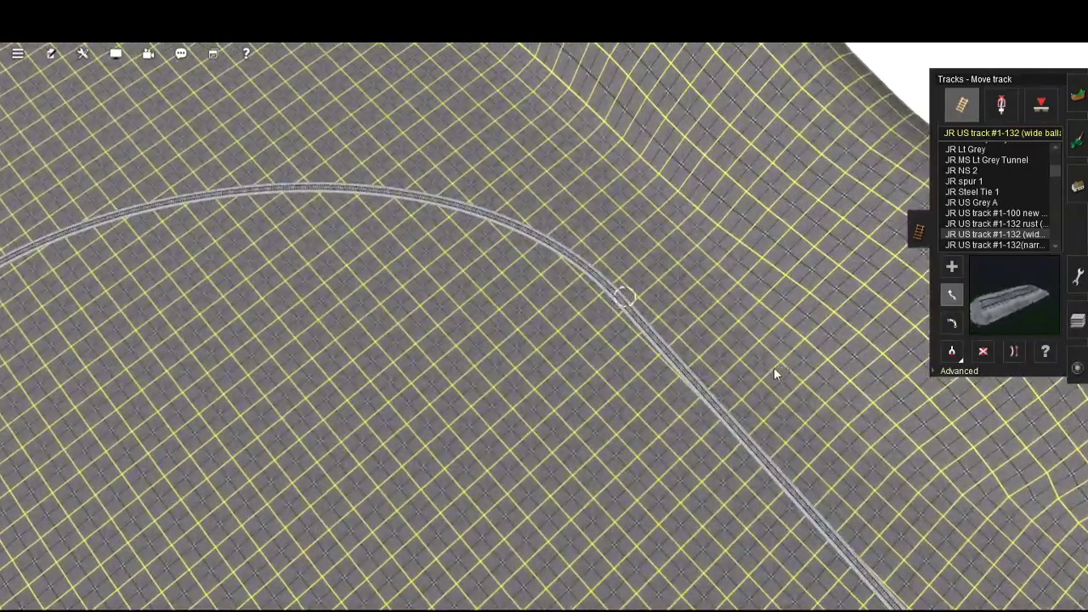
scroll(639, 484, down, 3)
right_drag(323, 438, 682, 418)
scroll(774, 430, up, 4)
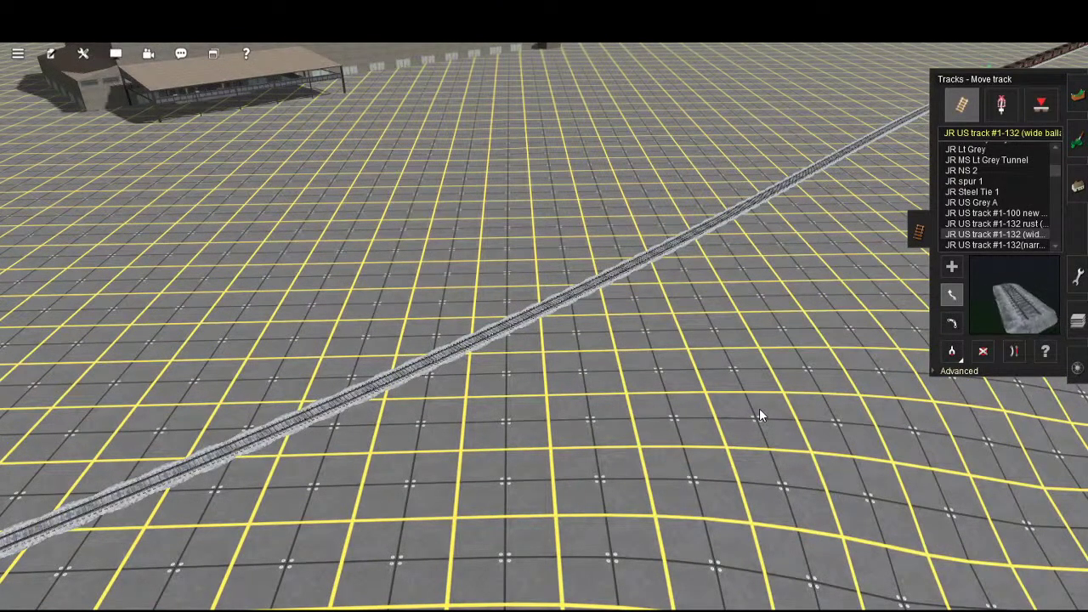
right_drag(691, 401, 712, 366)
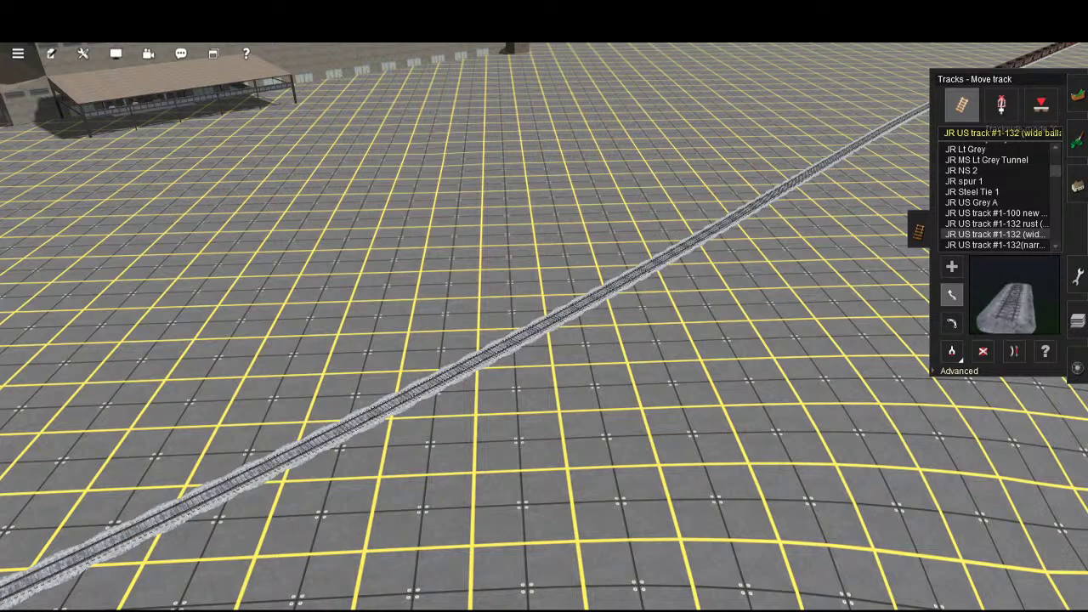
- Find the Steel Industry Slag car by searching the trains for "slag", and place one on the new track near the mill shed
click(1077, 368)
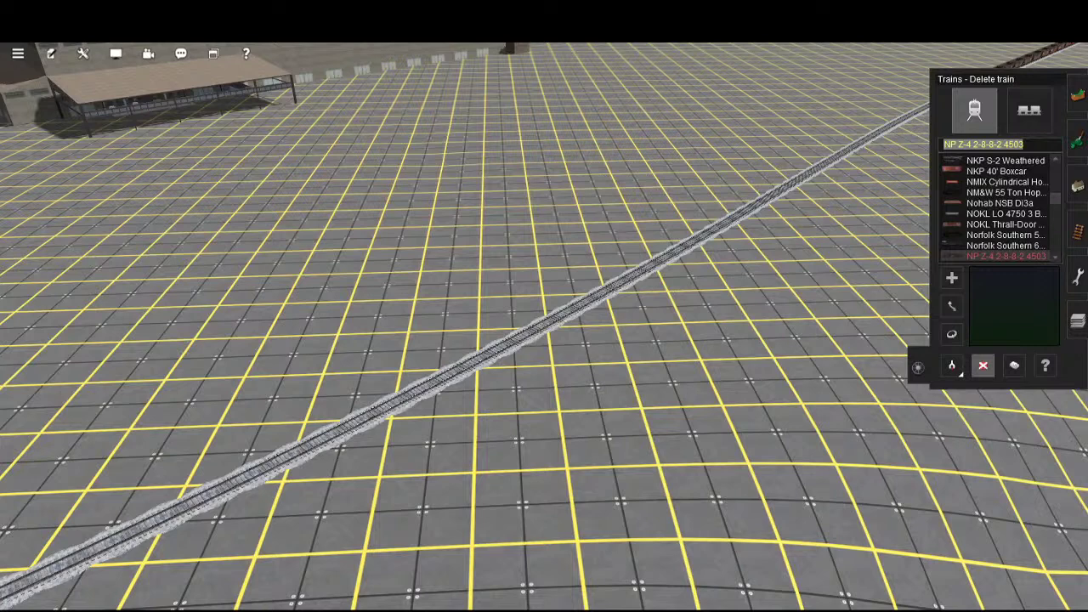
text(slag)
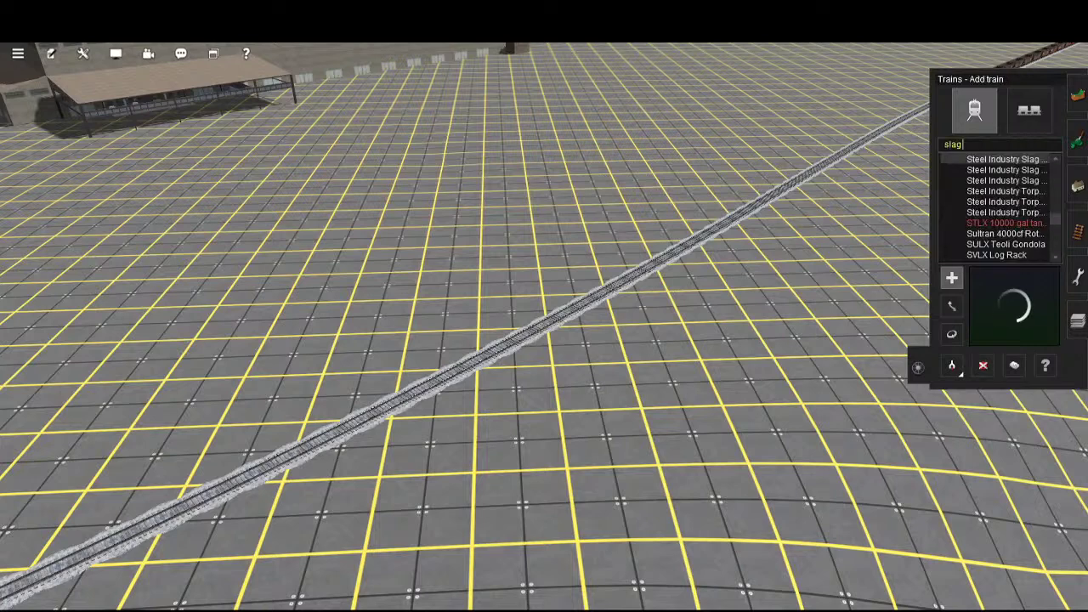
click(646, 441)
scroll(643, 476, up, 5)
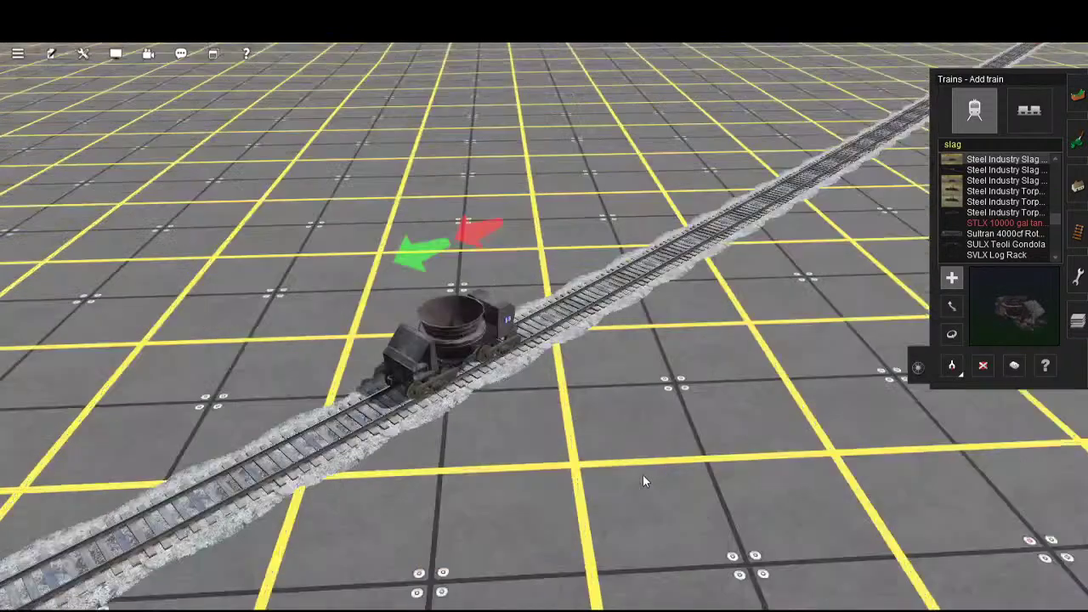
scroll(643, 475, up, 3)
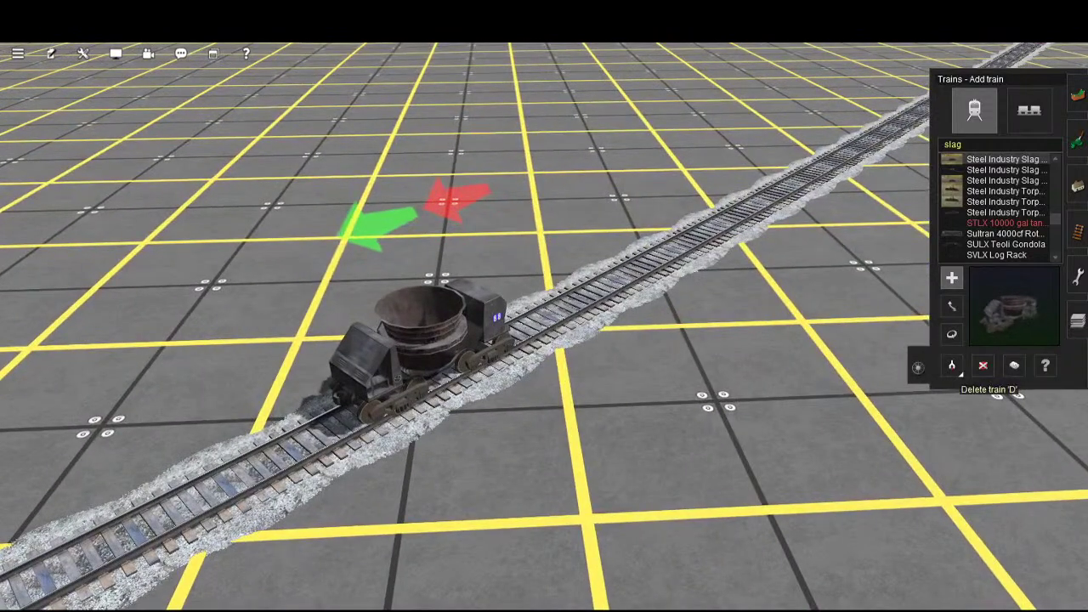
- Replace the slag car on the new track with another Steel Industry Slag Car variant
click(983, 365)
click(459, 366)
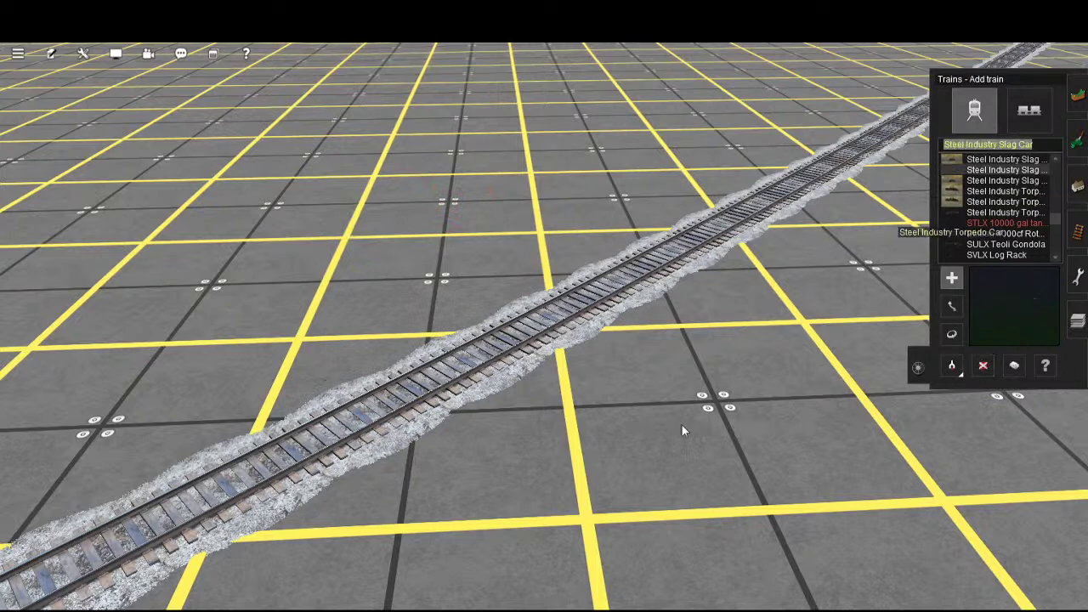
click(640, 436)
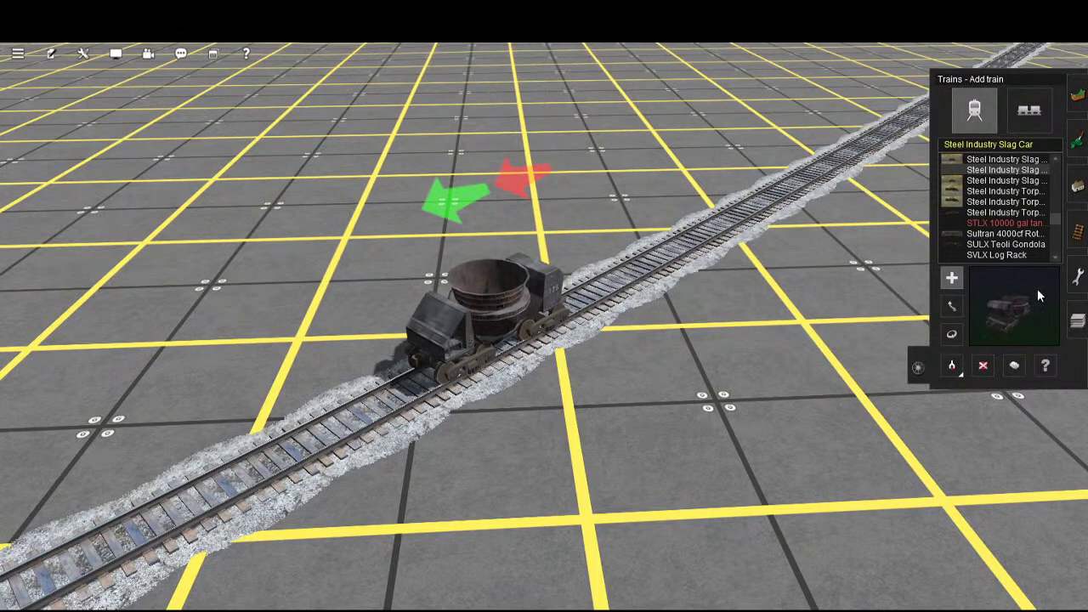
- Place a Steel Industry Torpedo Car on the track directly behind the slag car
click(1005, 191)
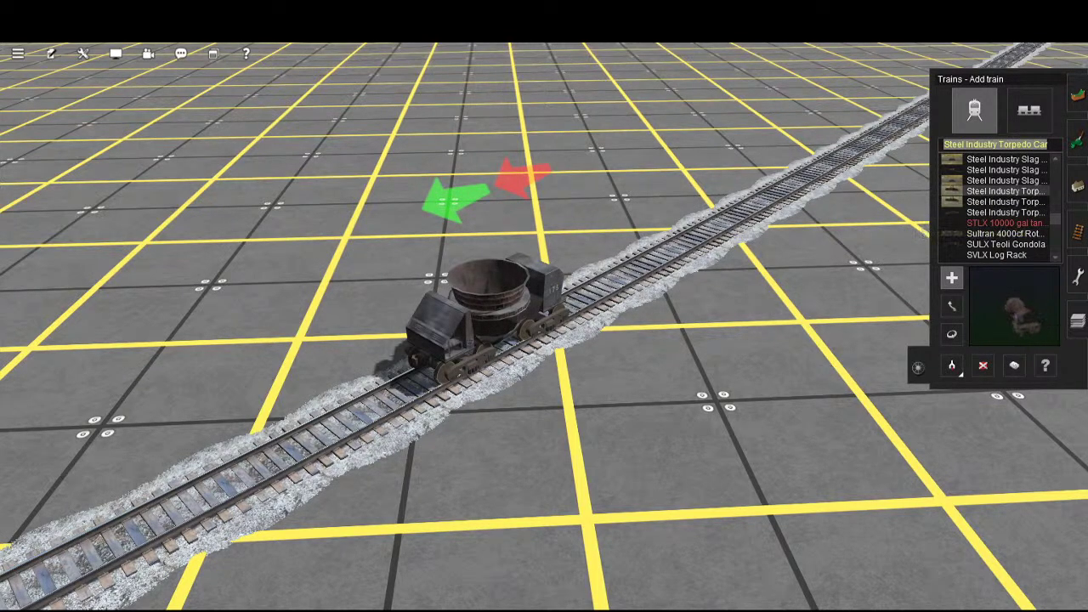
click(1006, 202)
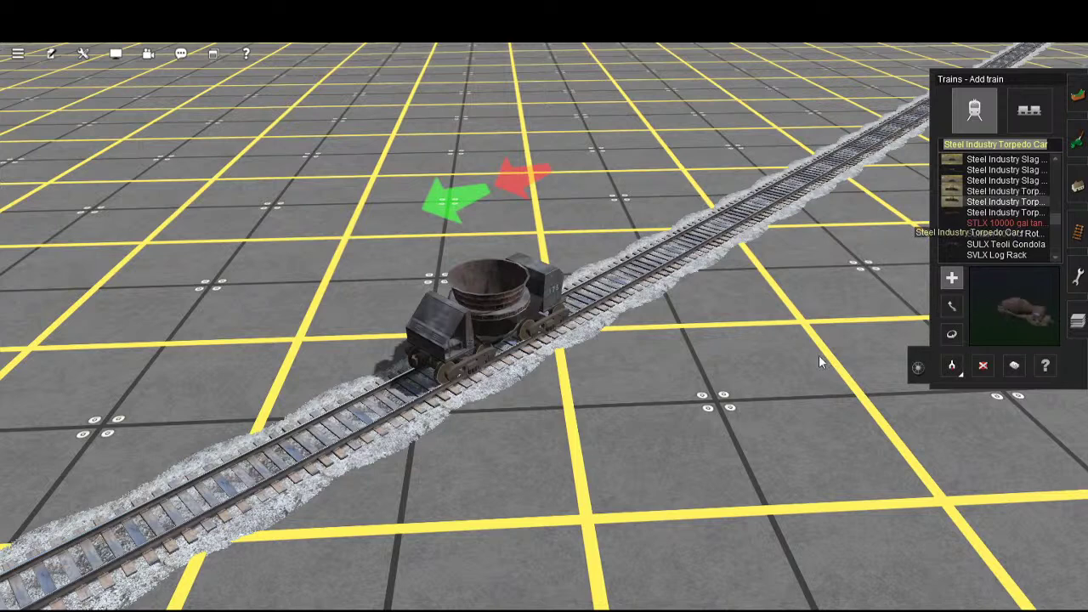
click(766, 557)
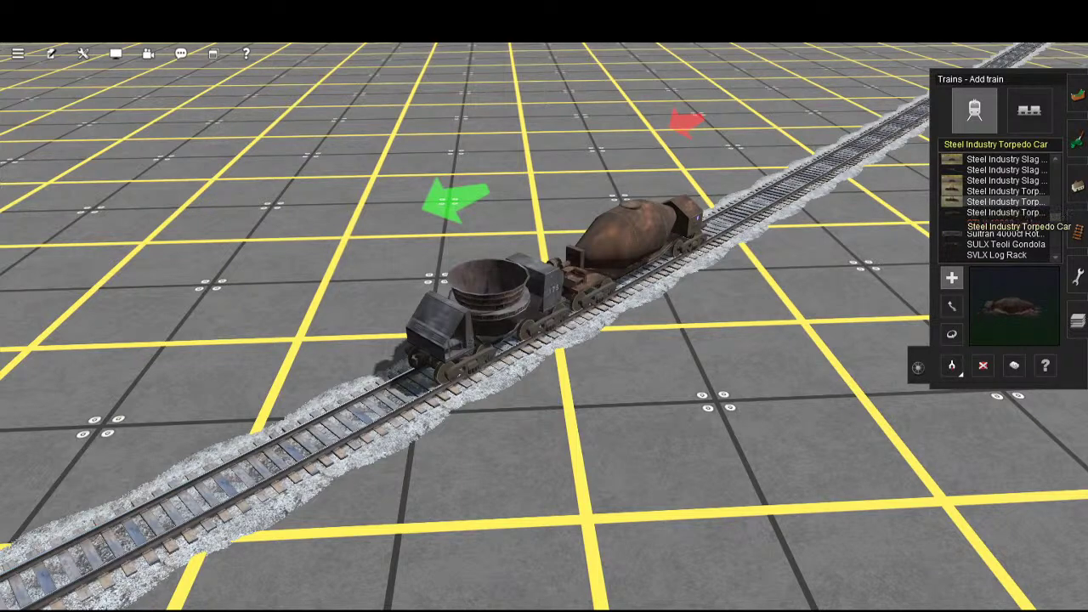
- Check the load settings in the torpedo car's properties and close them
click(995, 144)
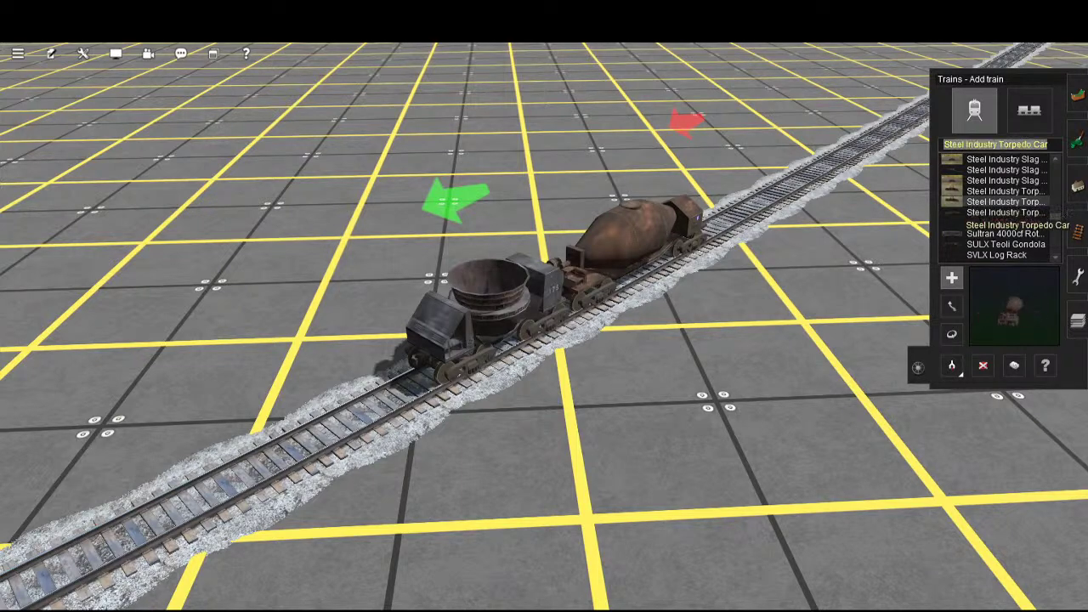
click(1003, 222)
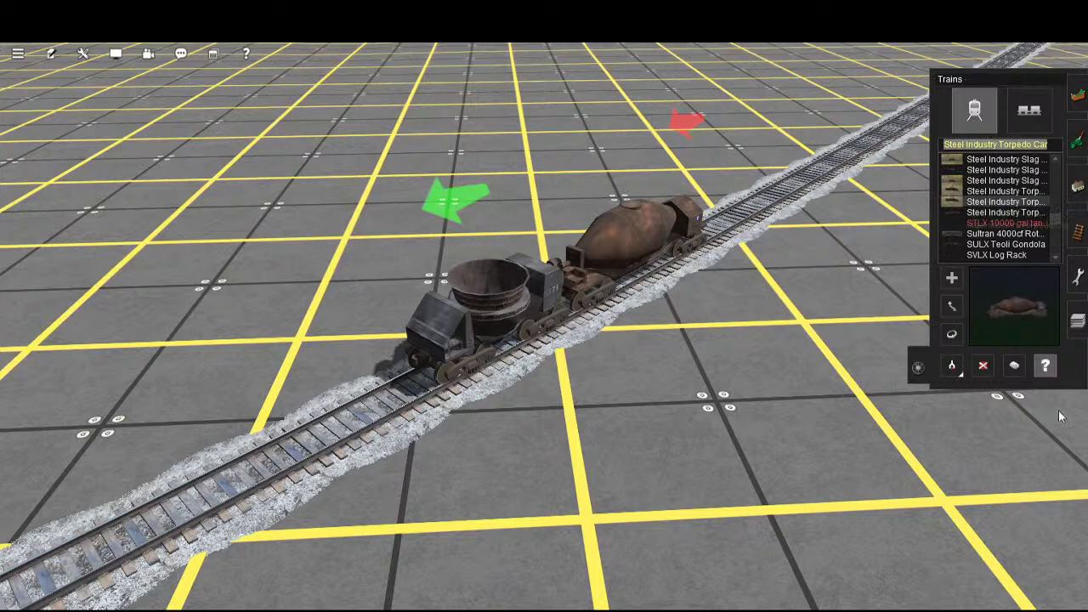
click(810, 279)
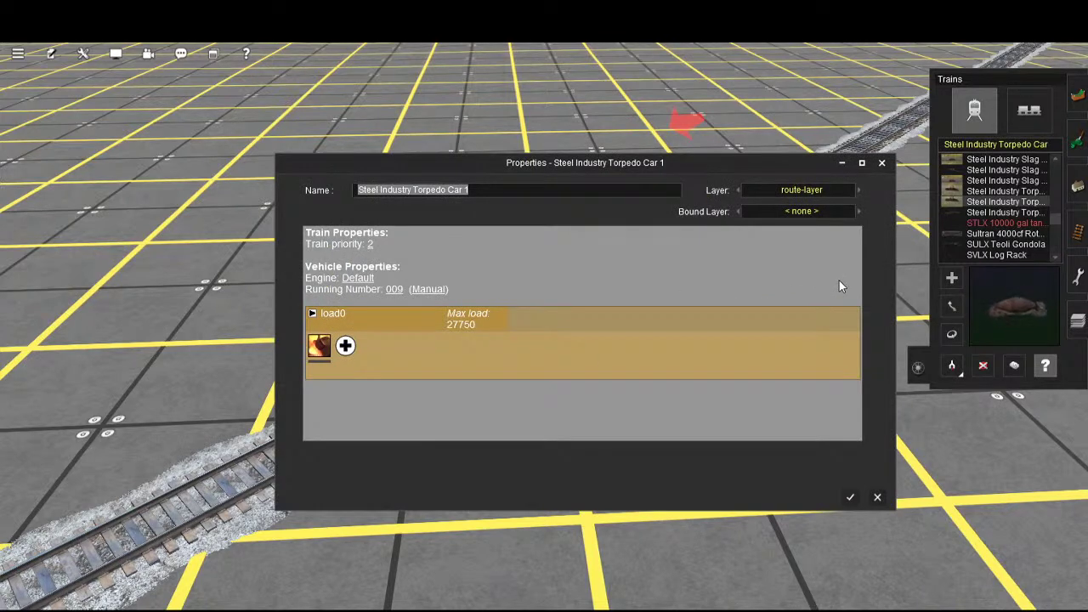
click(850, 497)
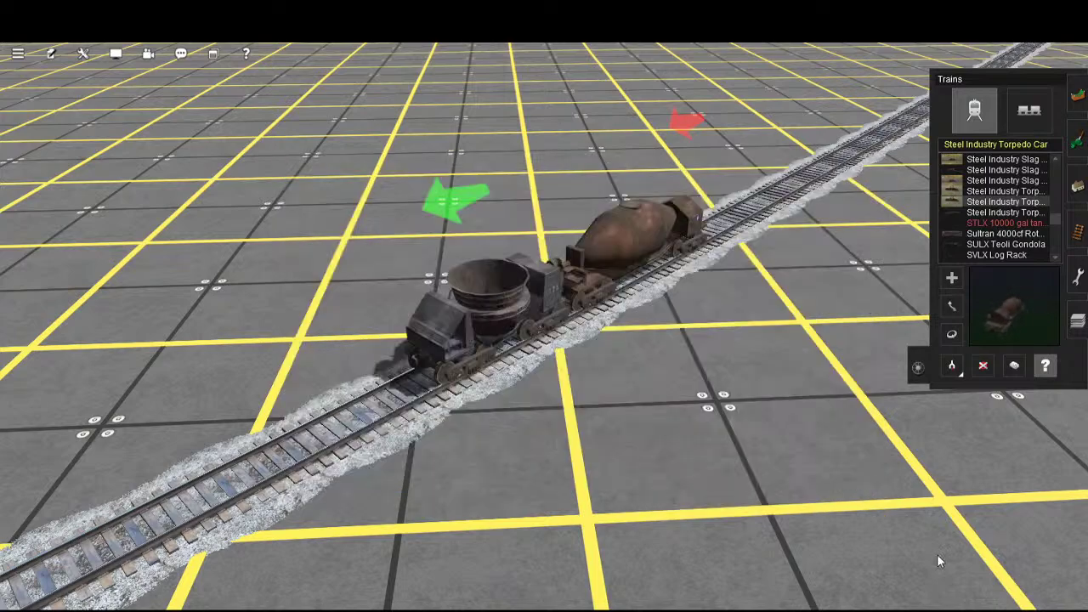
- Delete the slag car and the torpedo car from the new track
scroll(807, 327, down, 2)
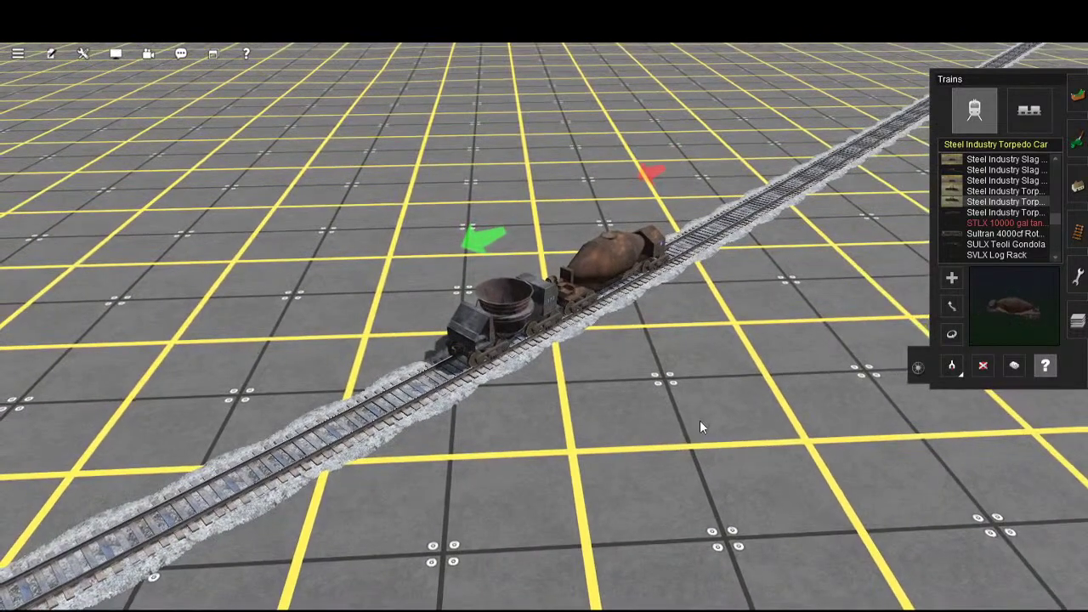
scroll(700, 420, up, 5)
scroll(704, 421, down, 5)
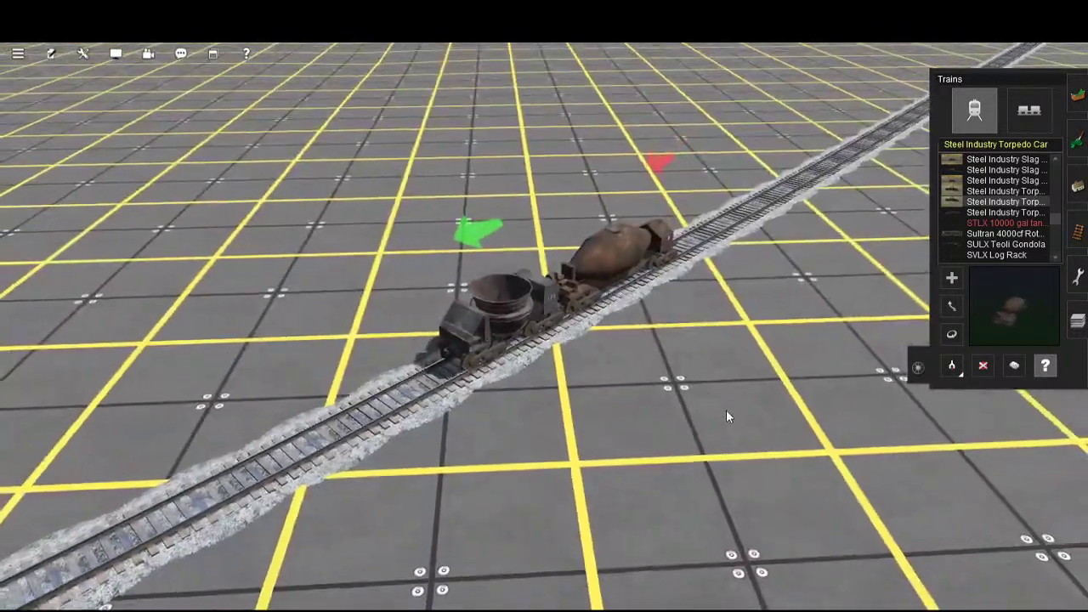
scroll(714, 488, down, 2)
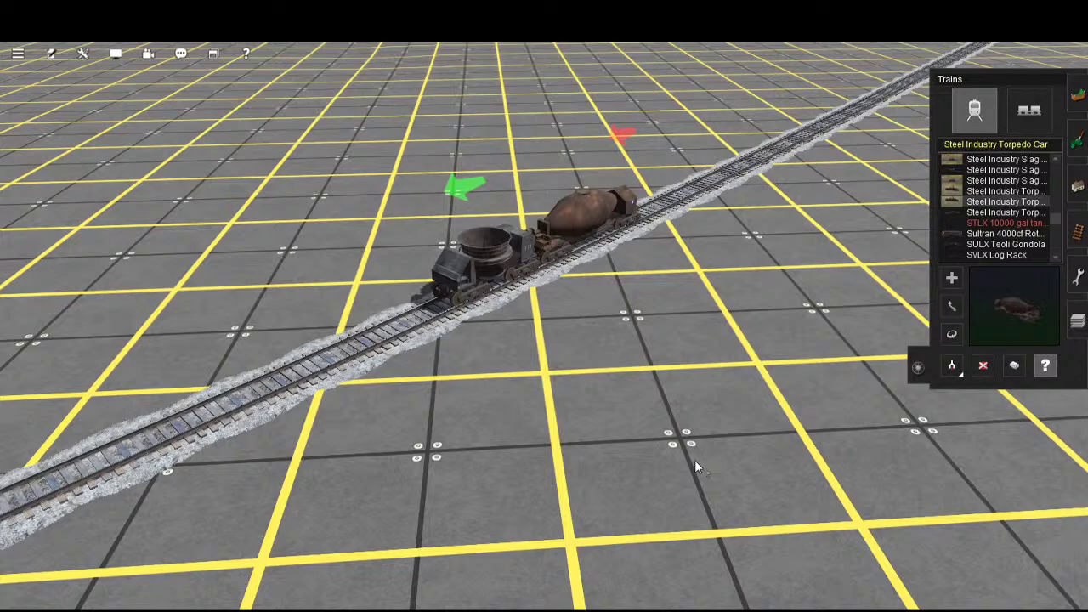
scroll(695, 460, down, 4)
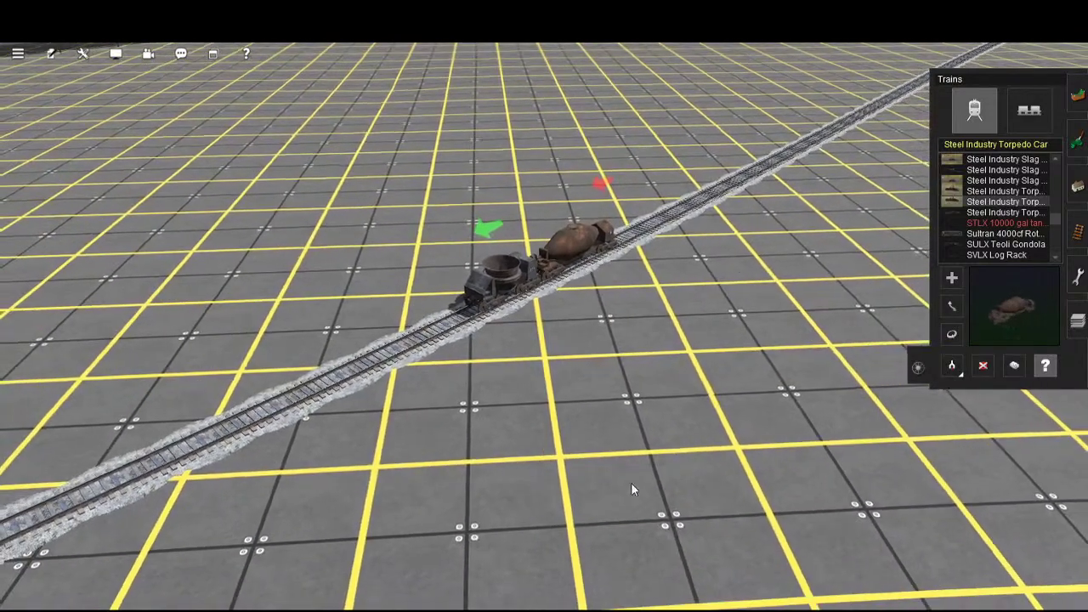
scroll(635, 390, up, 3)
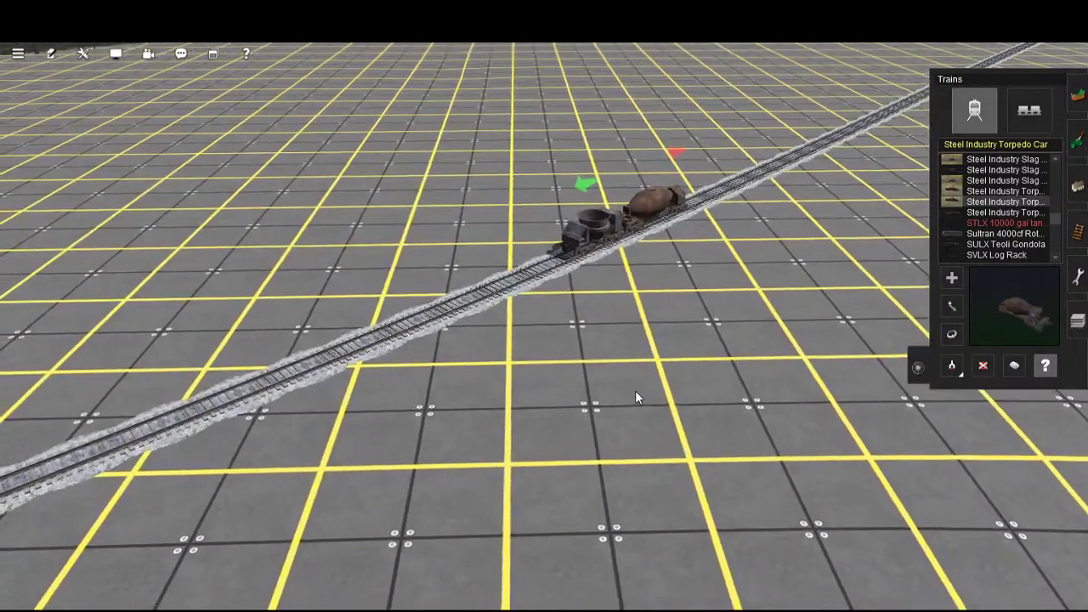
key(d)
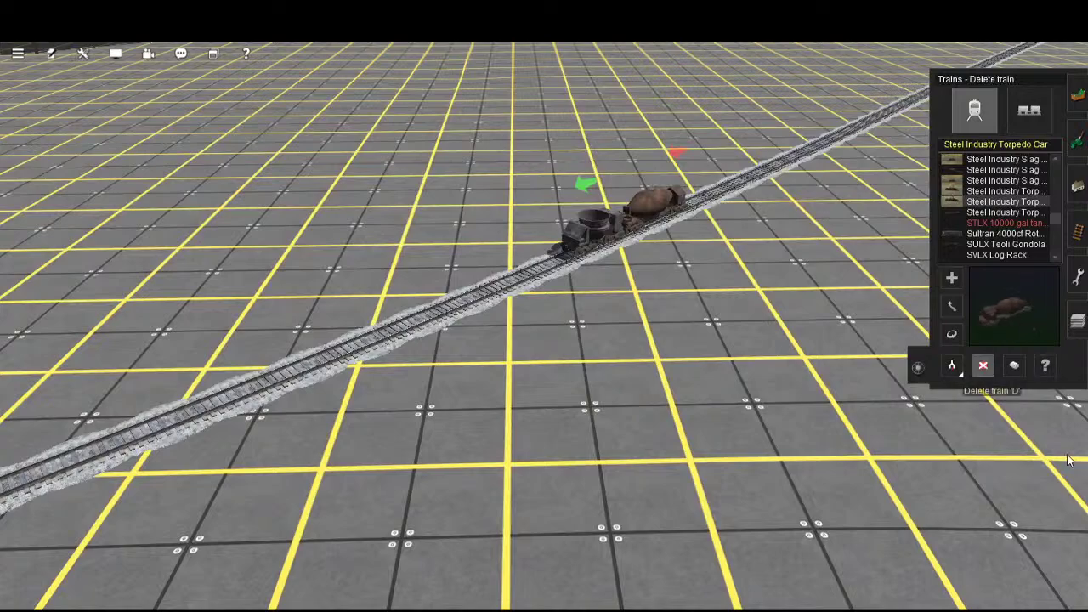
click(595, 230)
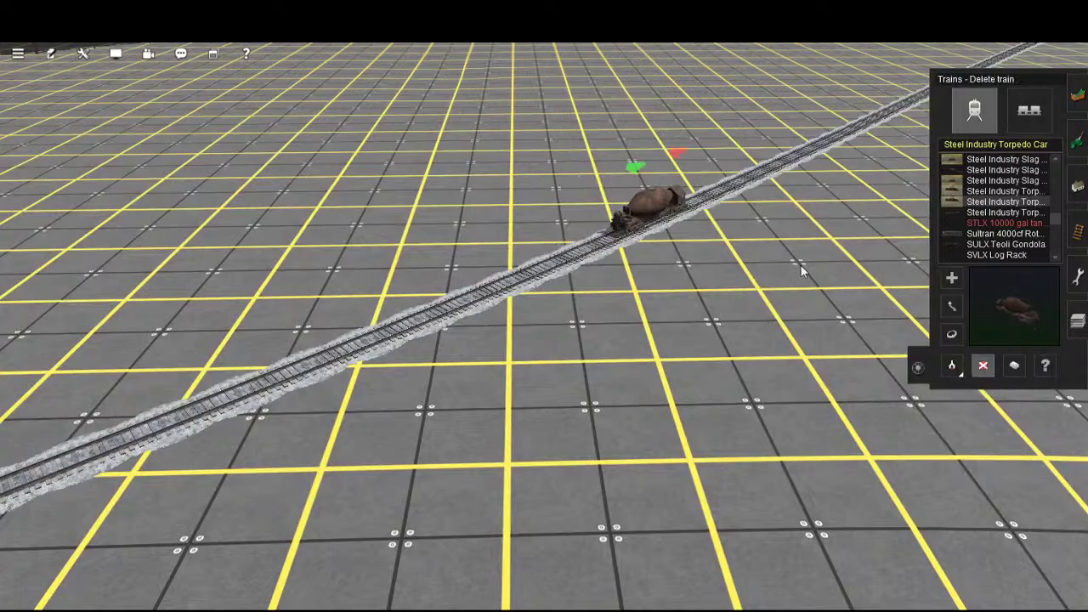
click(652, 206)
- Examine the new track's curve and the open ground between the blast furnaces and the mill shed
scroll(727, 482, down, 5)
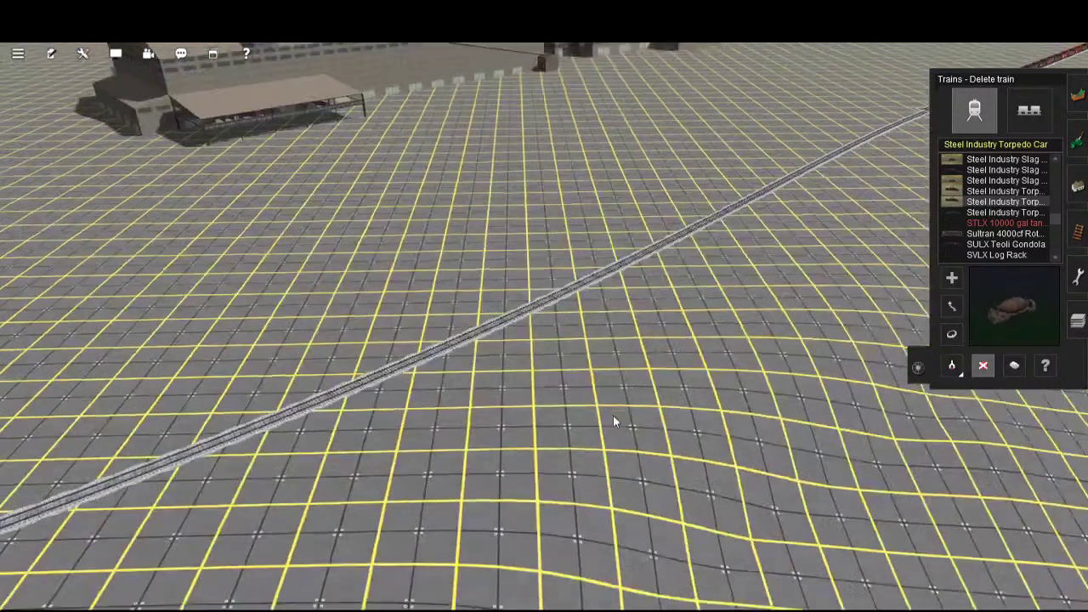
scroll(615, 413, down, 5)
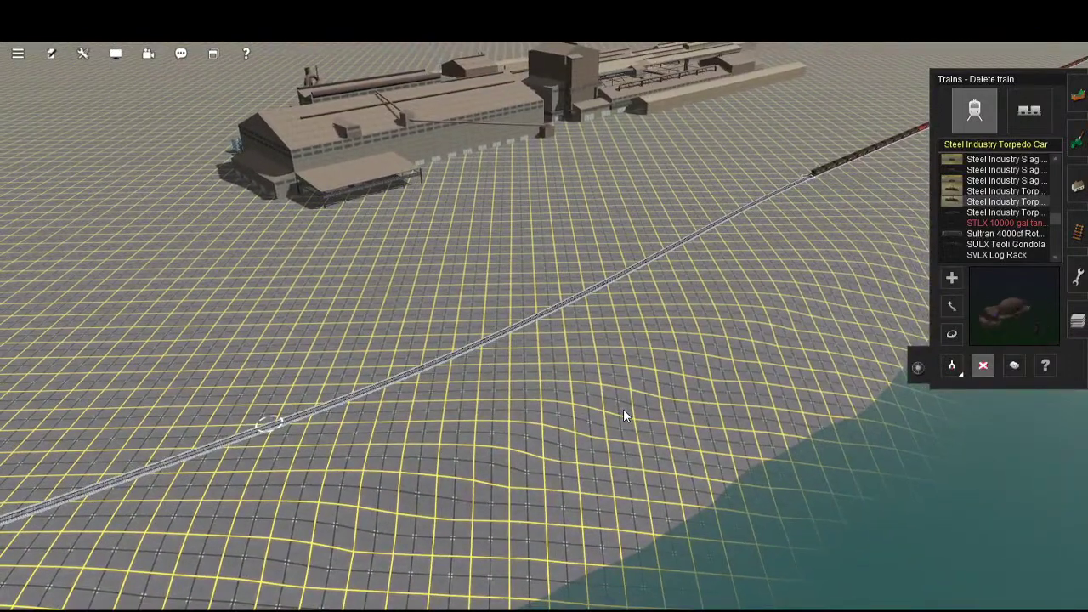
right_click(361, 342)
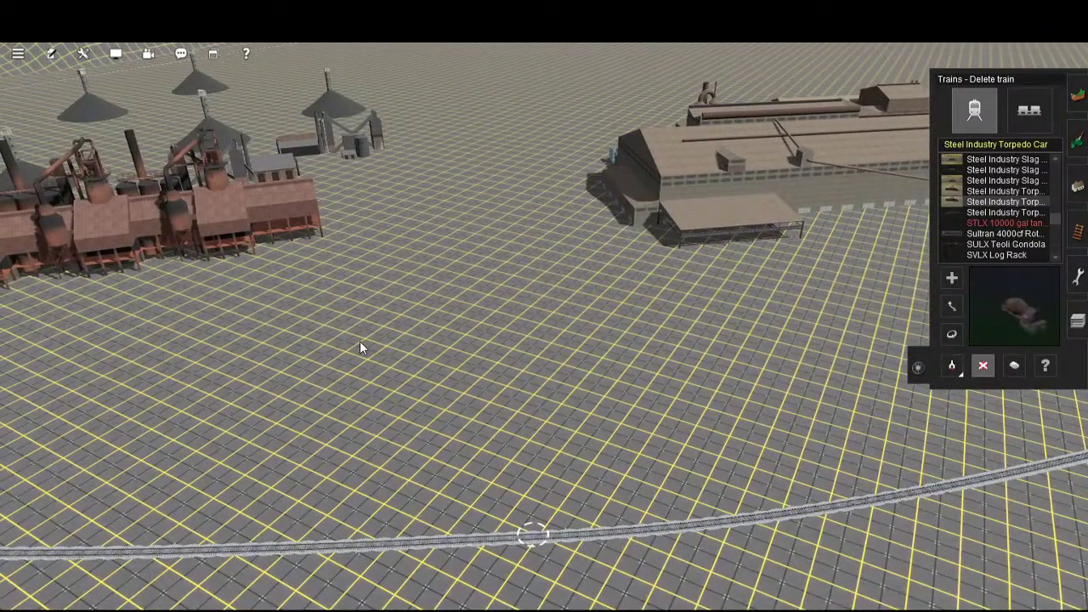
right_click(749, 432)
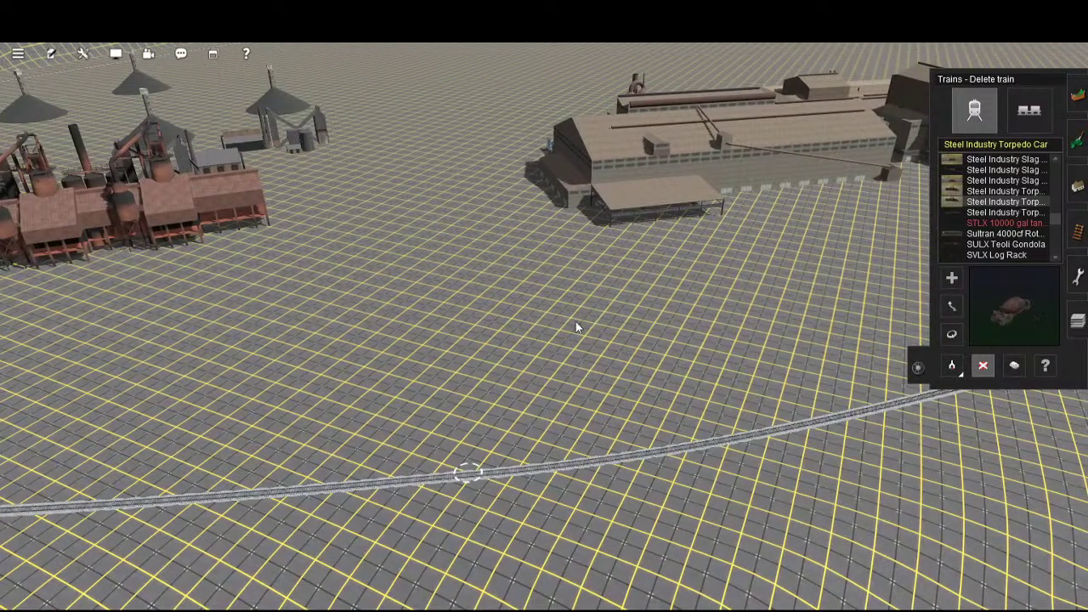
right_click(576, 253)
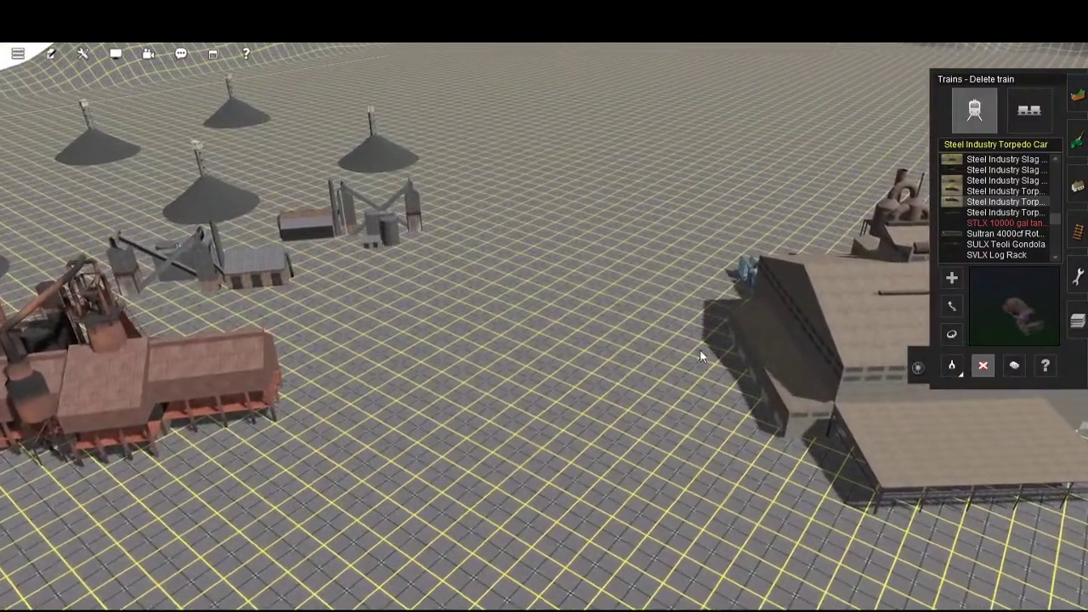
right_click(651, 512)
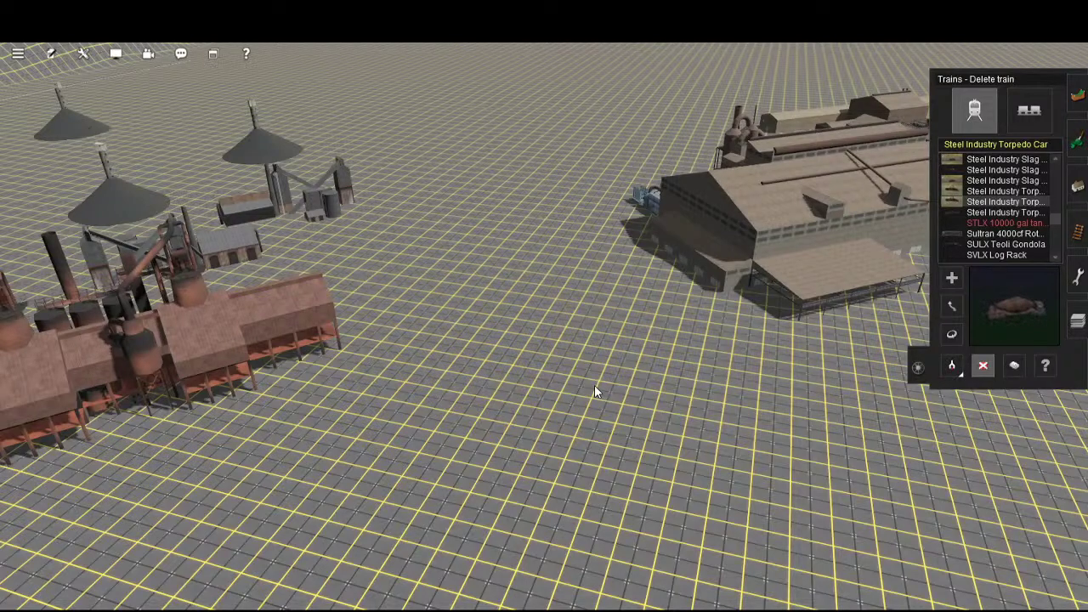
right_drag(866, 352, 770, 385)
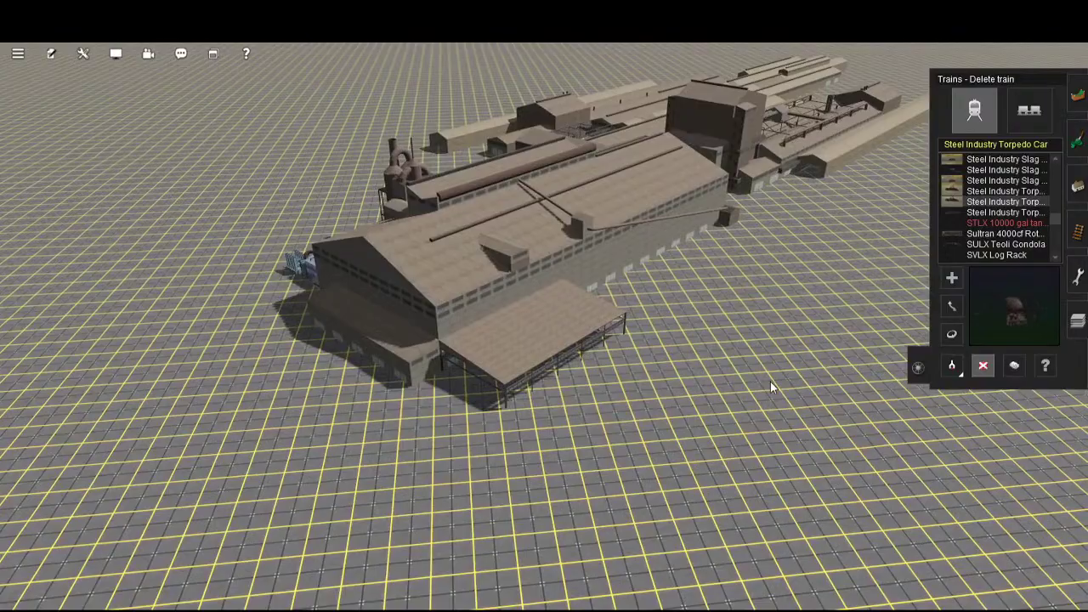
right_drag(489, 451, 736, 588)
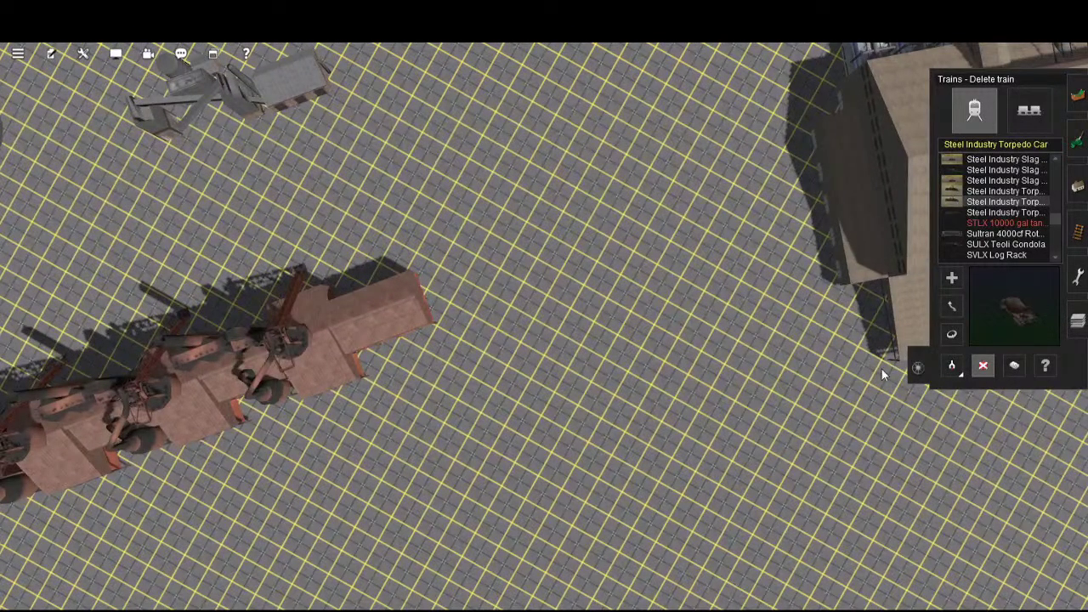
right_drag(878, 373, 816, 441)
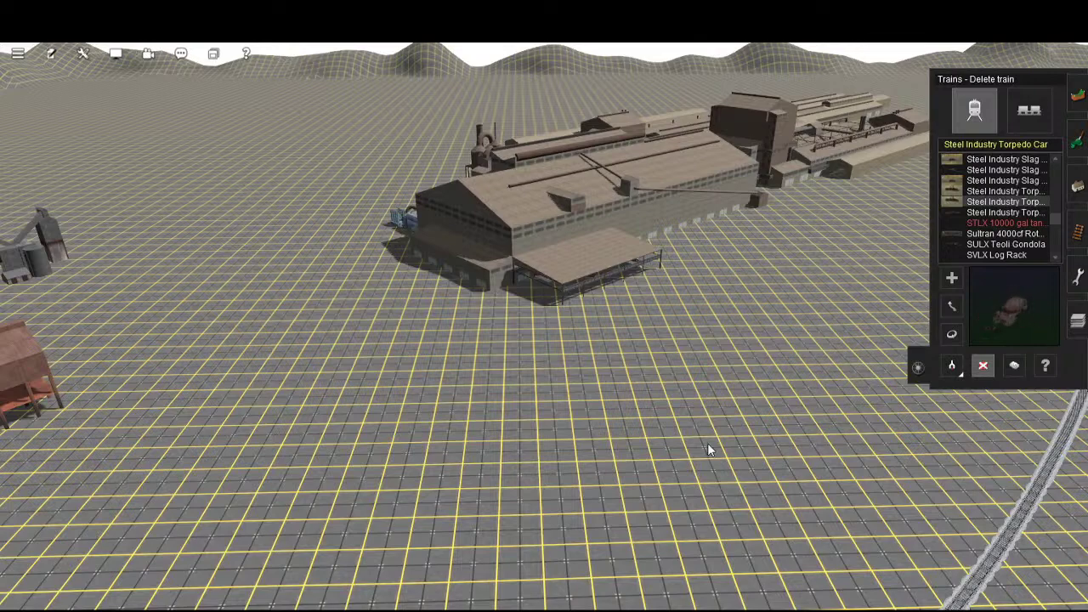
right_drag(709, 450, 752, 465)
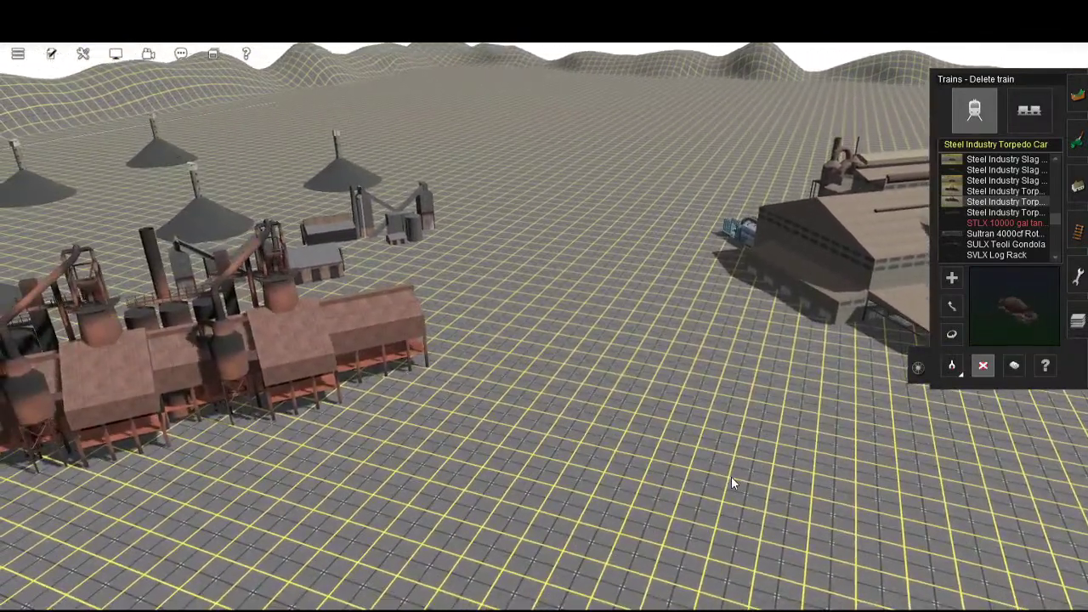
key(Up)
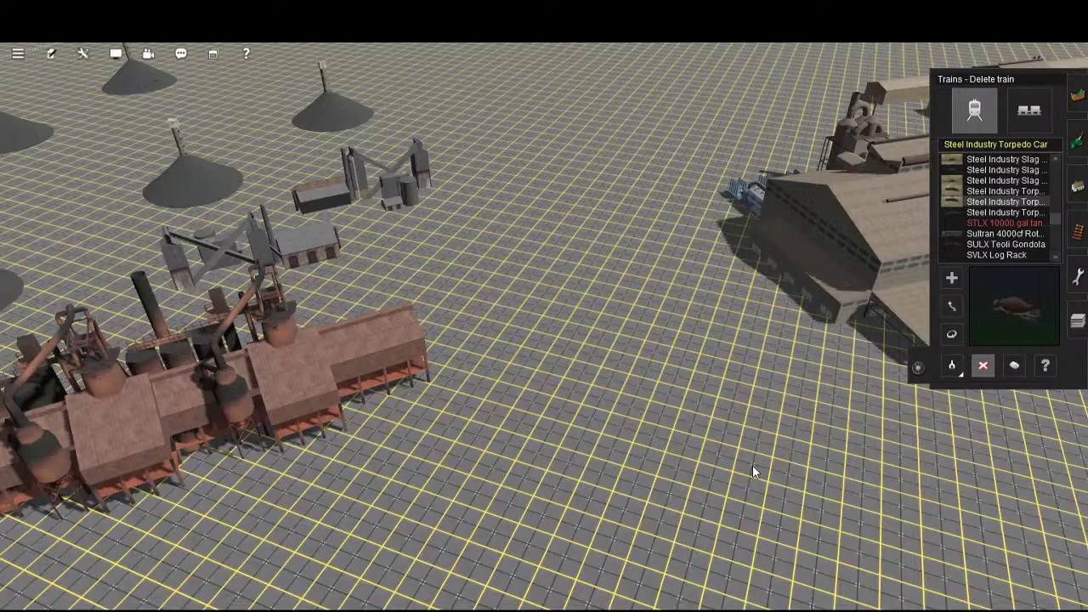
- Examine the steel mill buildings from the canopied shed to the long halls at the far end and back
right_drag(867, 361, 725, 392)
scroll(687, 371, down, 3)
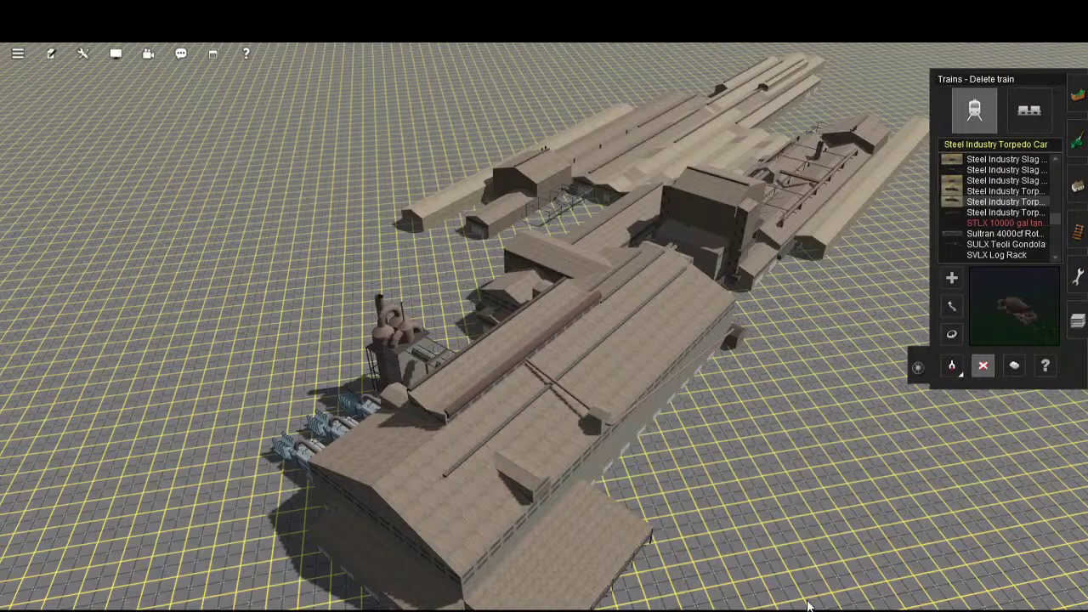
right_click(712, 551)
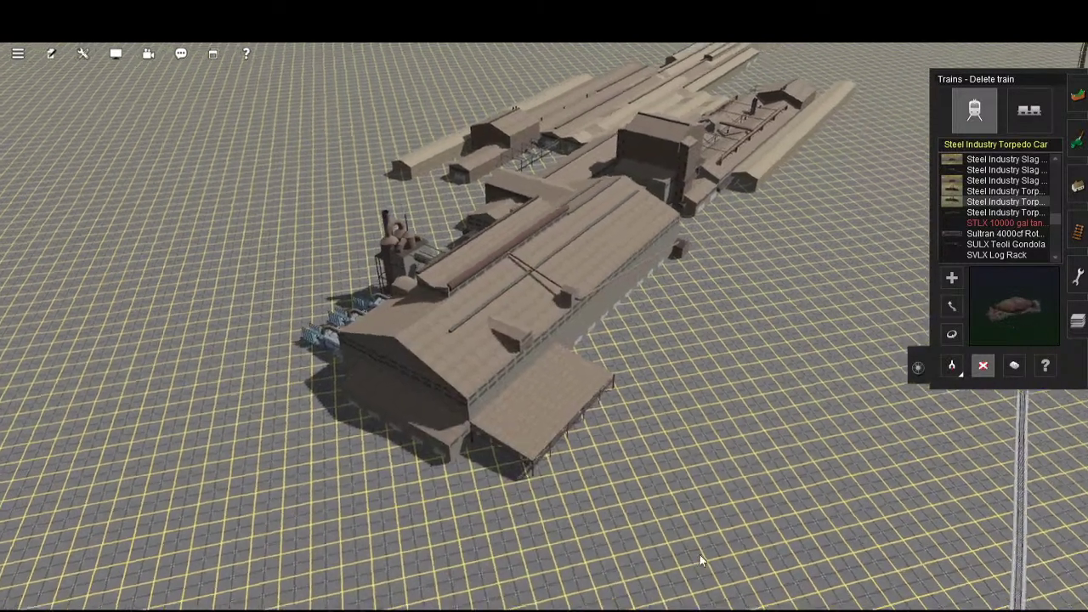
scroll(685, 493, up, 4)
scroll(678, 438, down, 3)
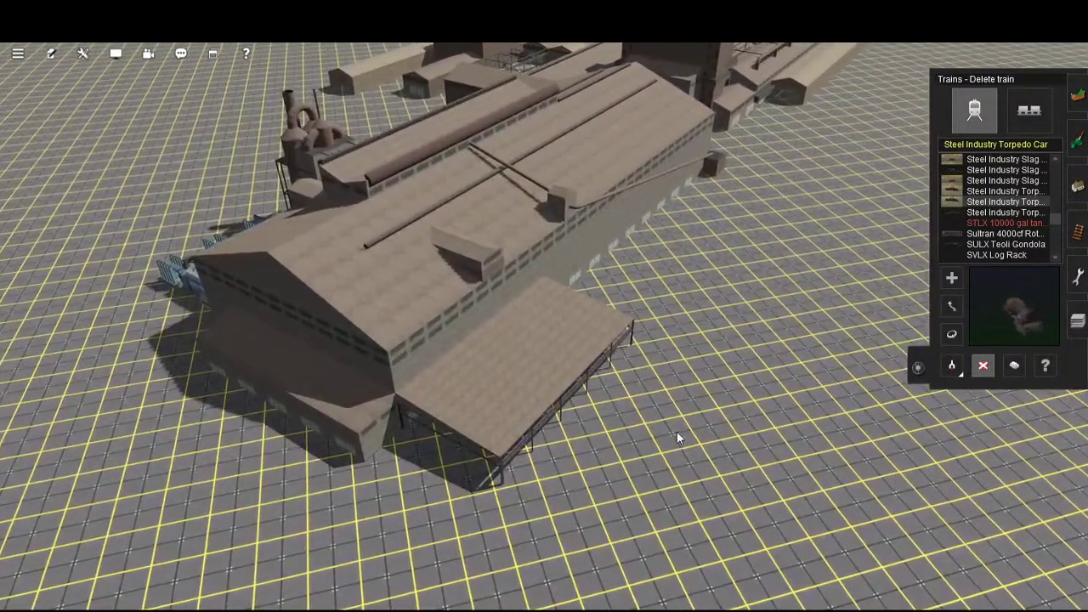
scroll(670, 324, up, 3)
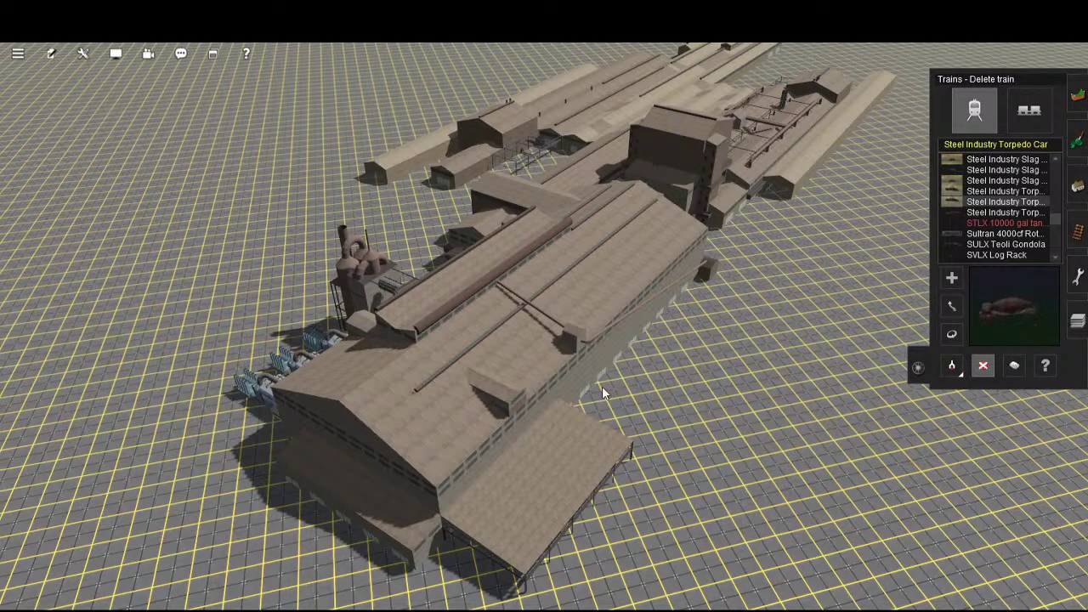
key(Down)
key(Right)
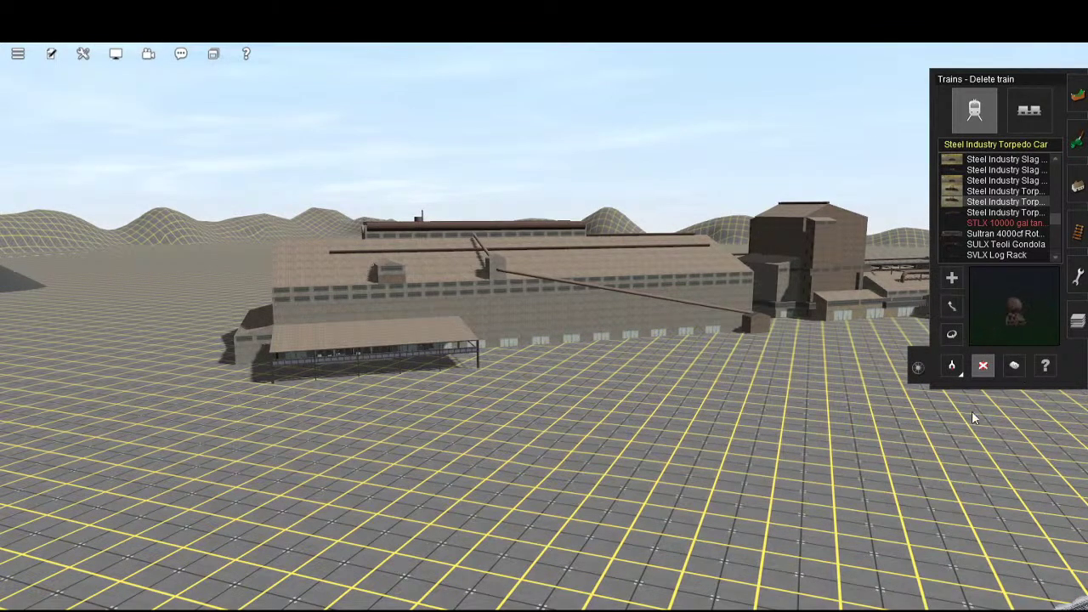
right_drag(960, 364, 602, 430)
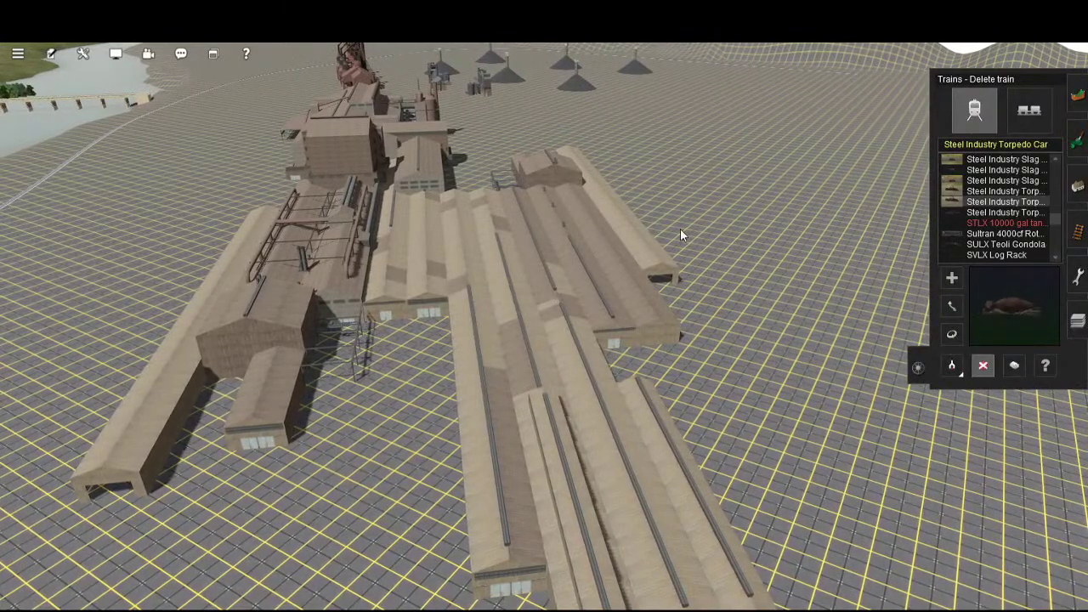
right_drag(545, 223, 642, 354)
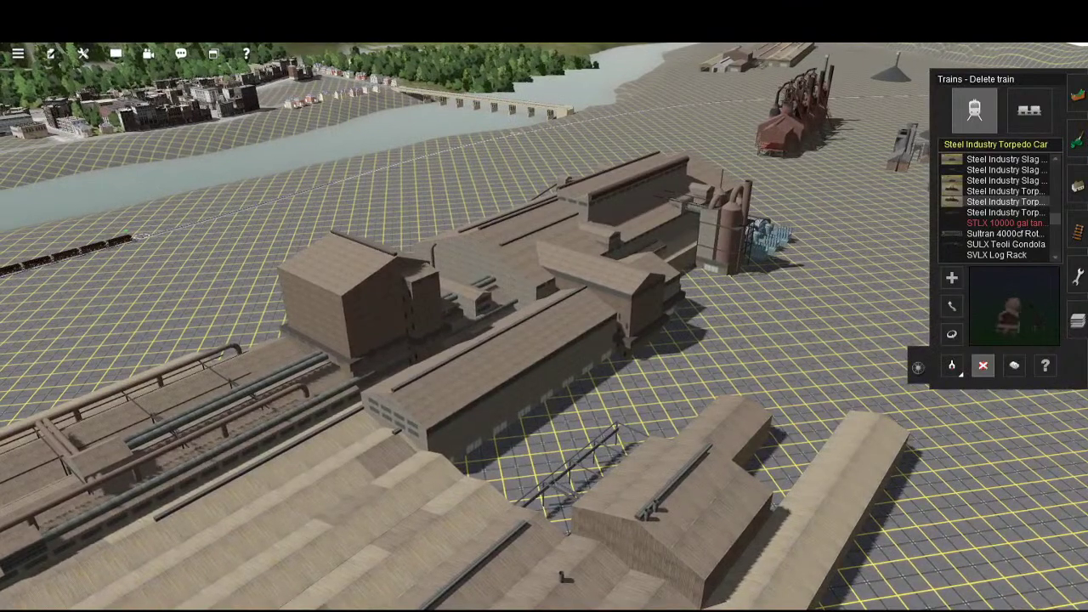
right_drag(670, 360, 589, 484)
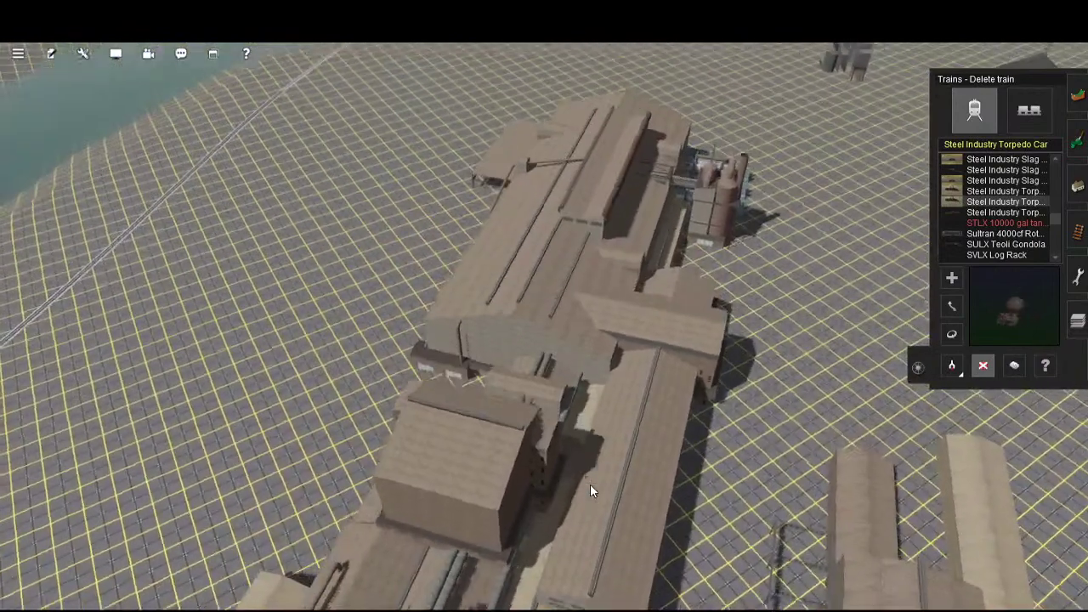
- Examine the mill's long halls and the open valley floor enclosed by the wooded ridge across the river
right_drag(955, 508, 633, 608)
scroll(635, 604, down, 3)
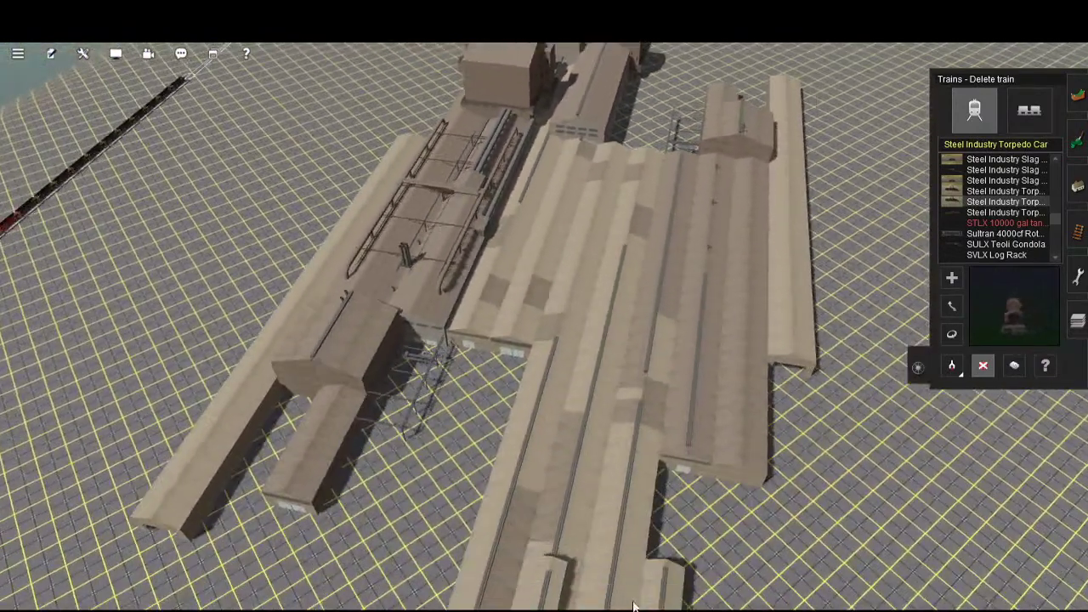
key(Up)
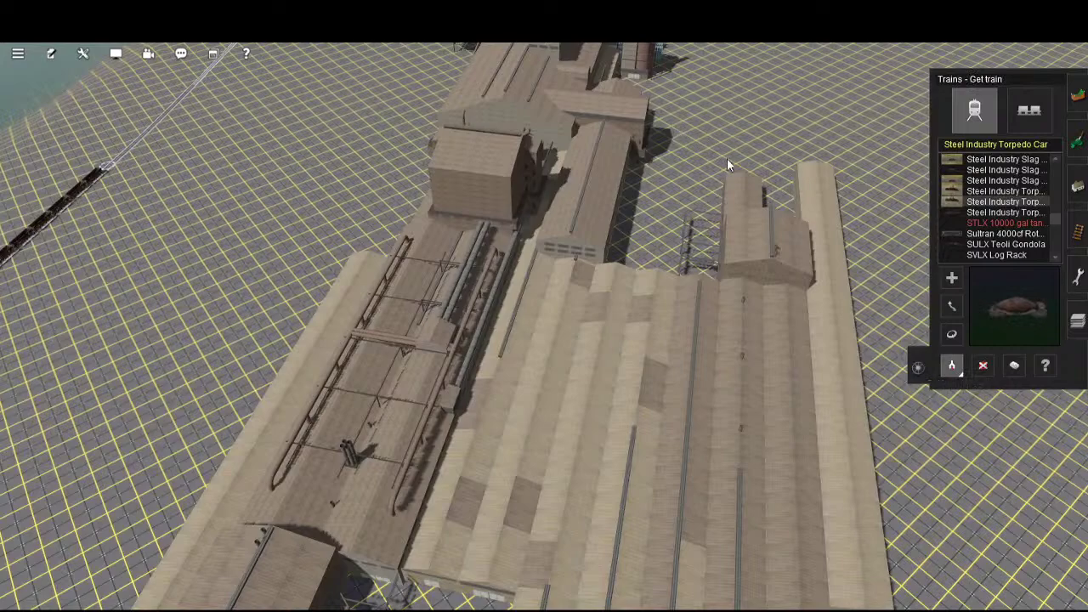
scroll(727, 160, down, 10)
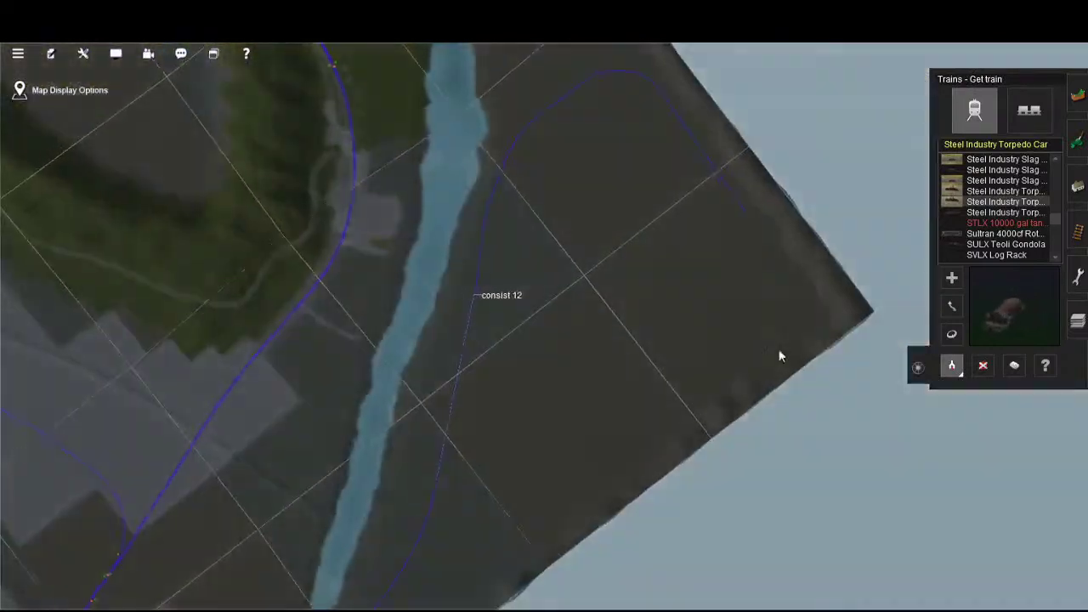
right_click(218, 140)
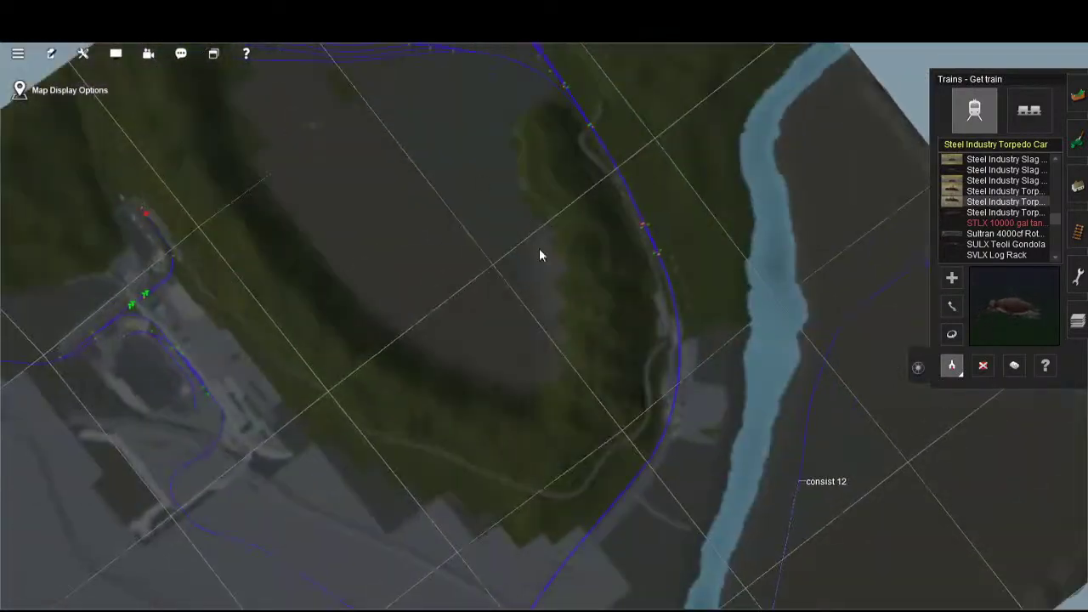
scroll(527, 276, up, 10)
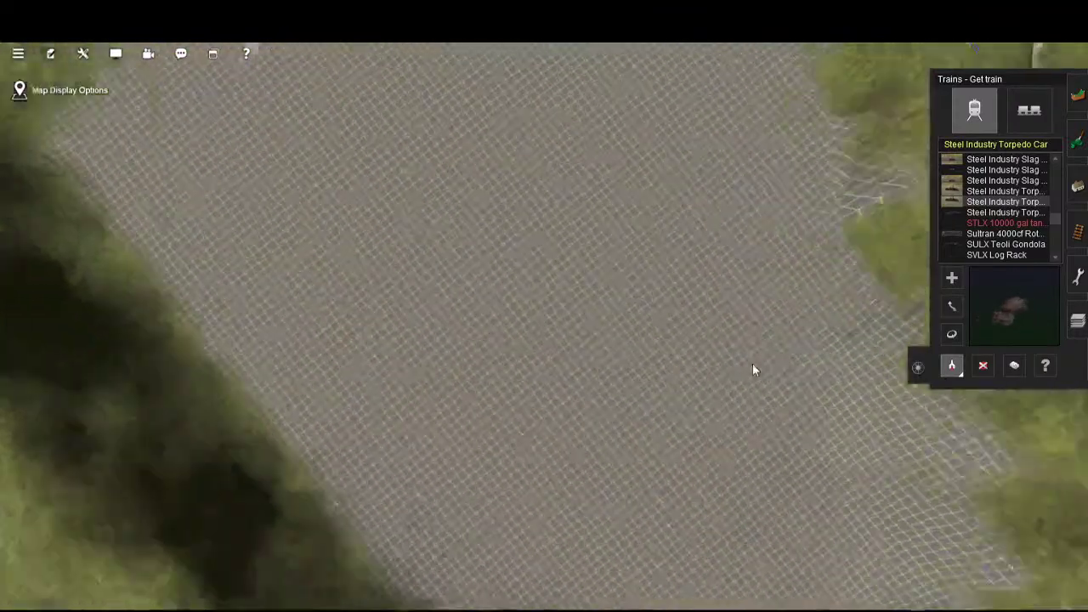
key(a)
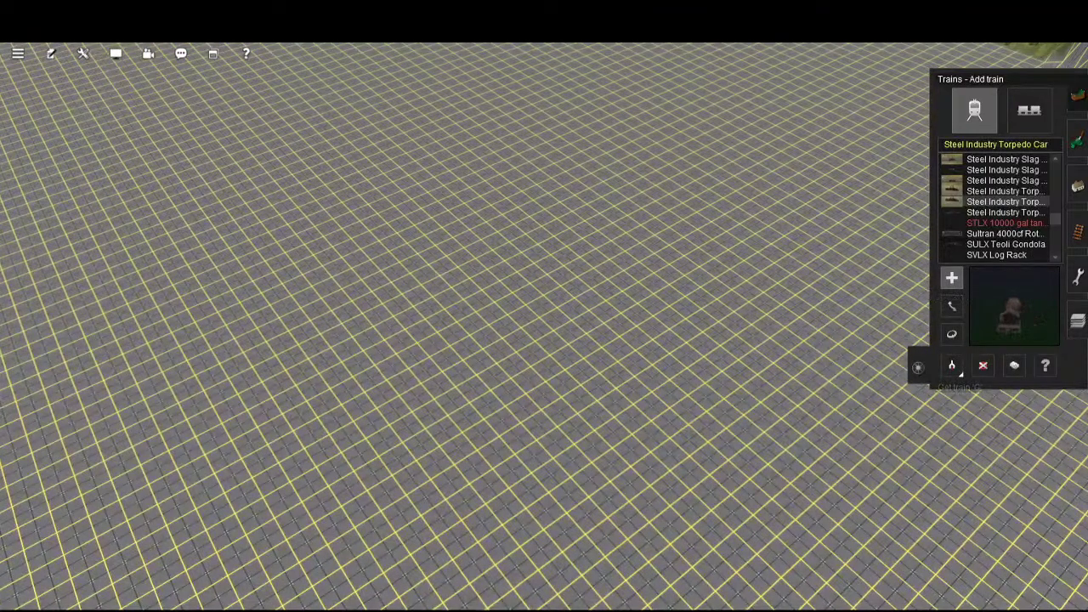
- Pick up the Steel Industry - Continuous-Process Strip Mill from the existing mill site as the object to add
key(F3)
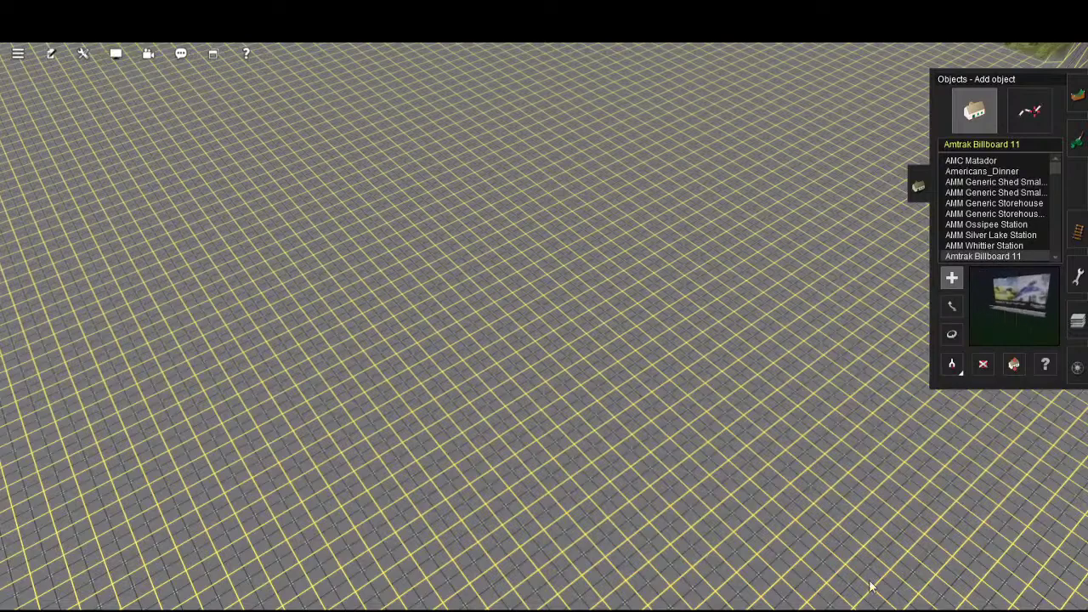
key(m)
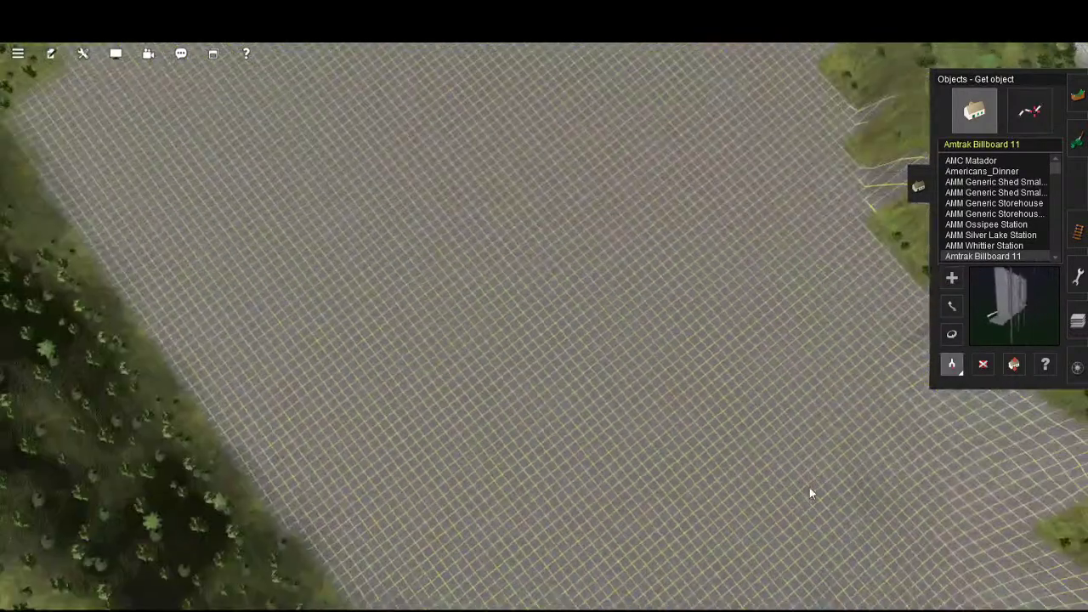
scroll(889, 546, up, 5)
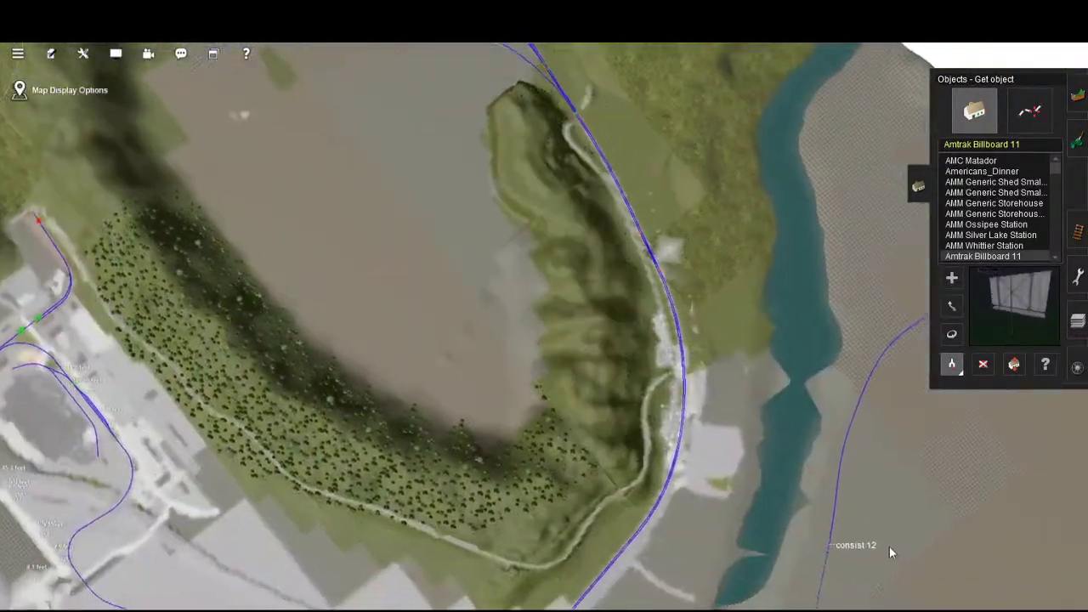
key(m)
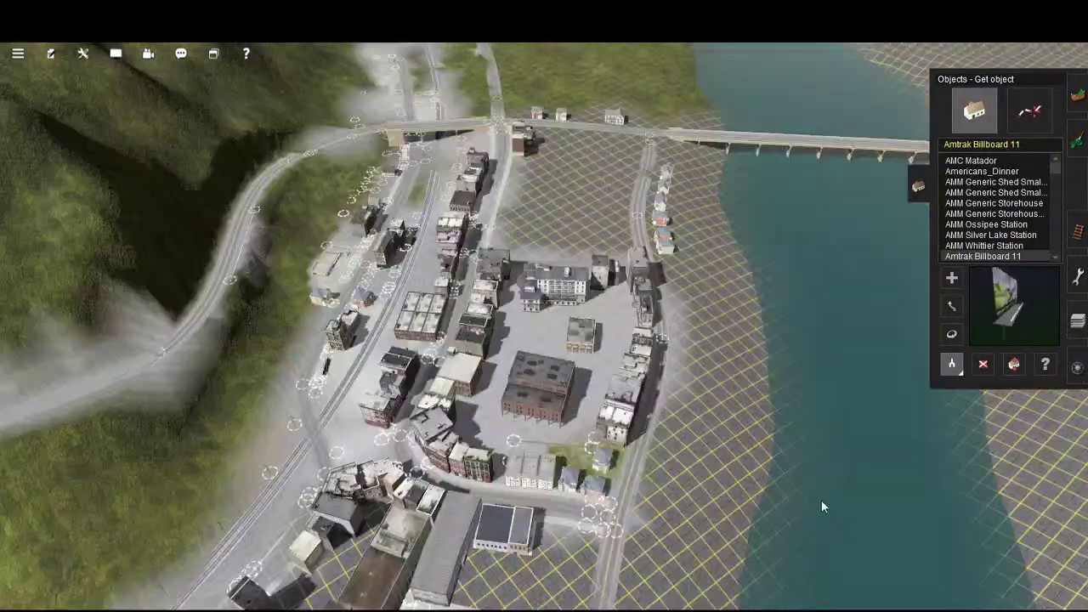
key(m)
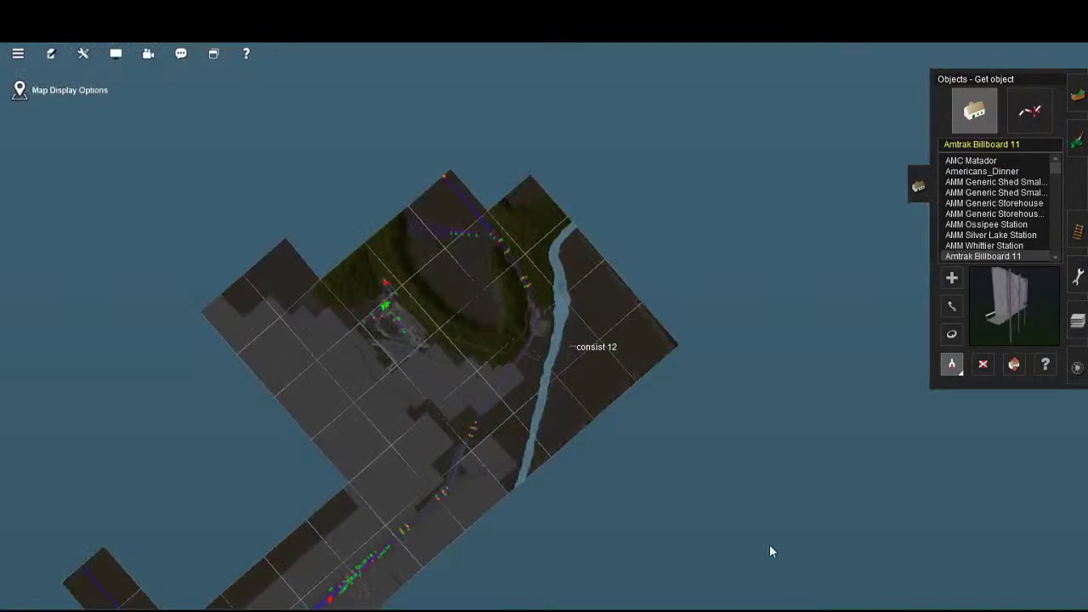
scroll(680, 520, up, 10)
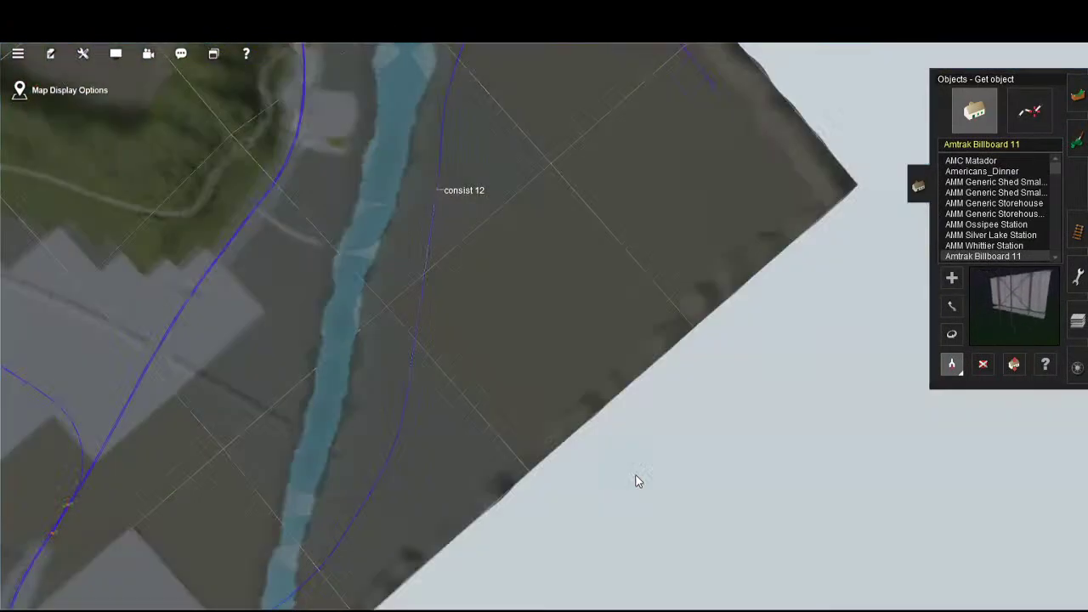
scroll(618, 459, up, 5)
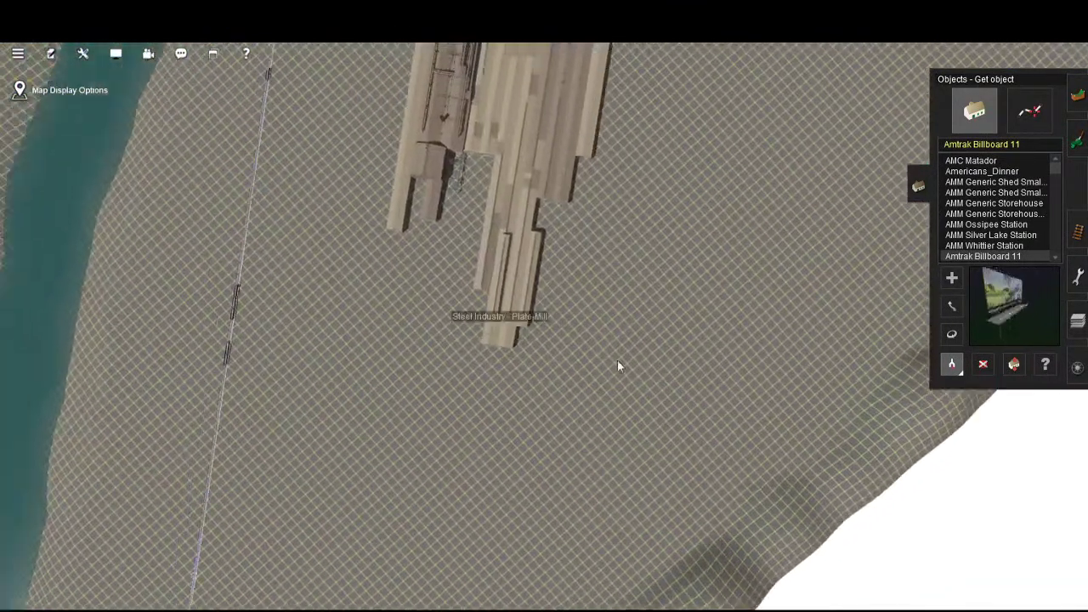
key(Up)
scroll(697, 285, up, 6)
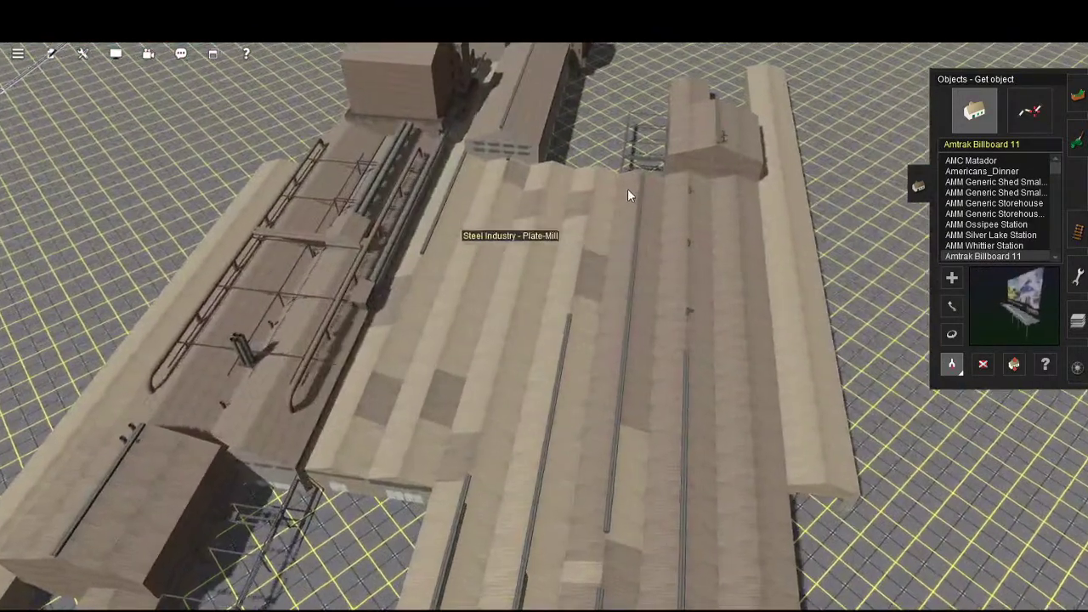
right_click(627, 189)
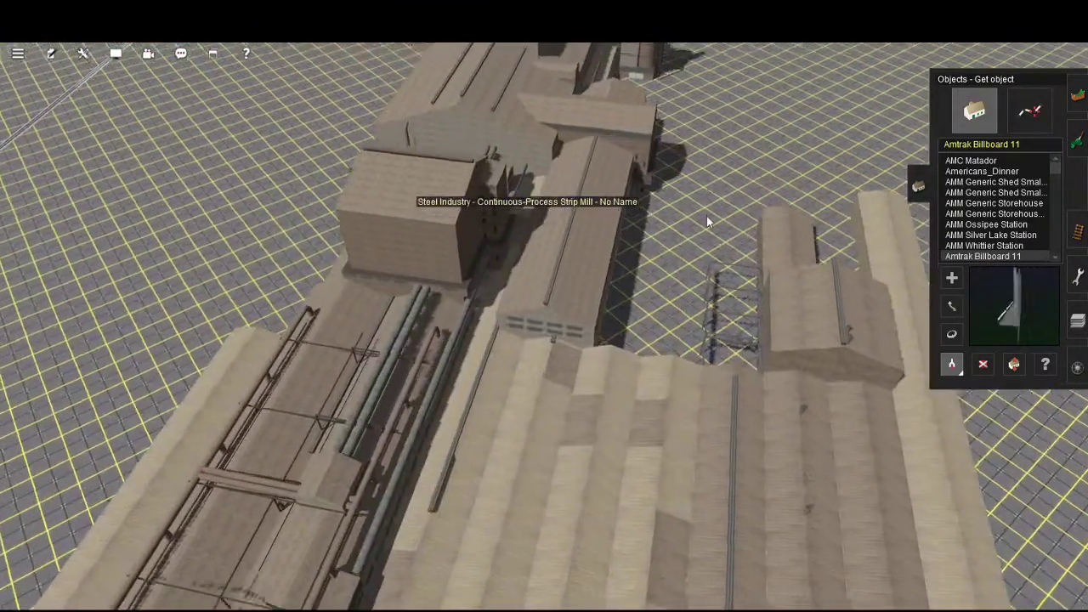
click(663, 113)
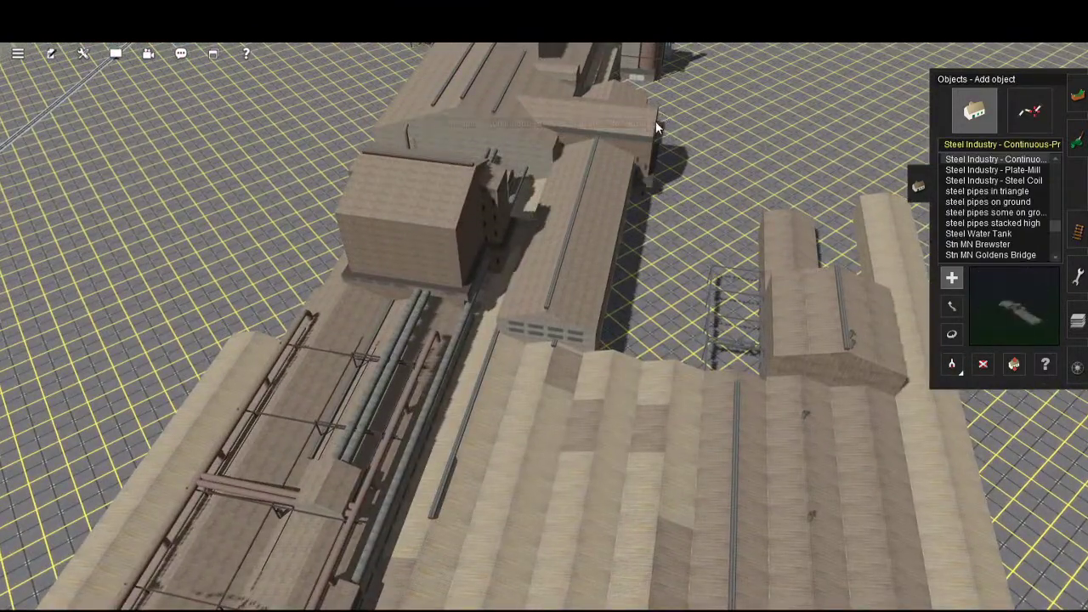
- Place a Steel Industry - Continuous-Process Strip Mill on the open valley floor inside the wooded ridge
scroll(603, 265, down, 5)
scroll(603, 270, down, 12)
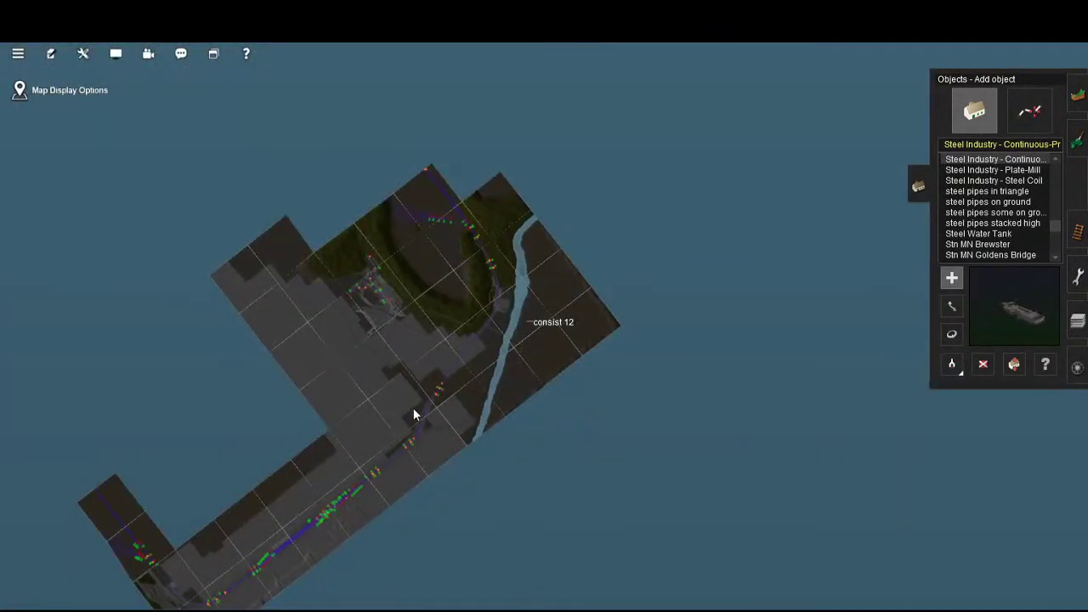
scroll(549, 314, up, 12)
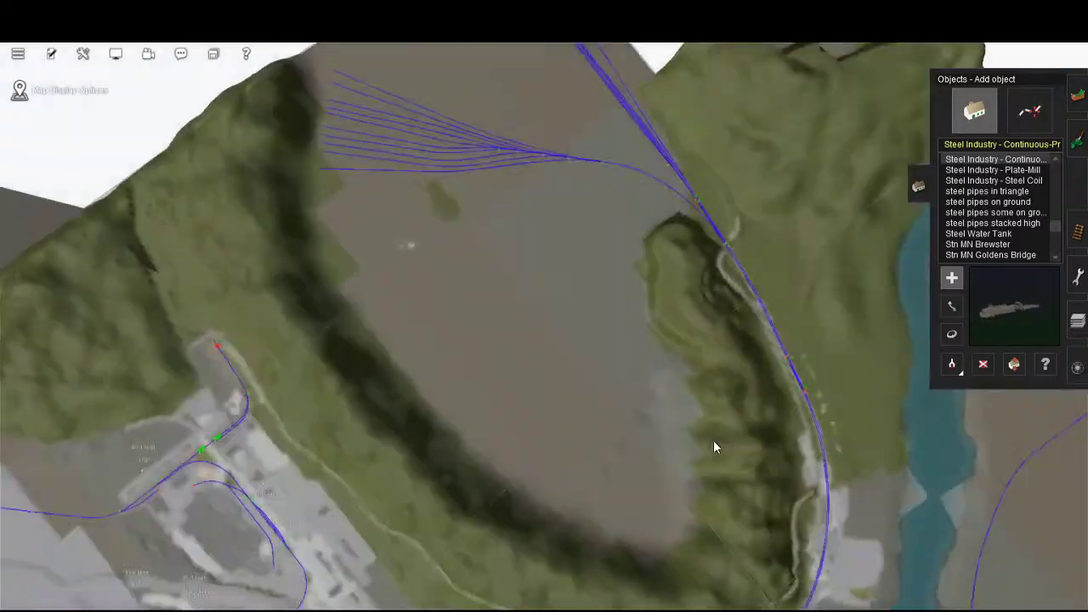
scroll(696, 459, up, 10)
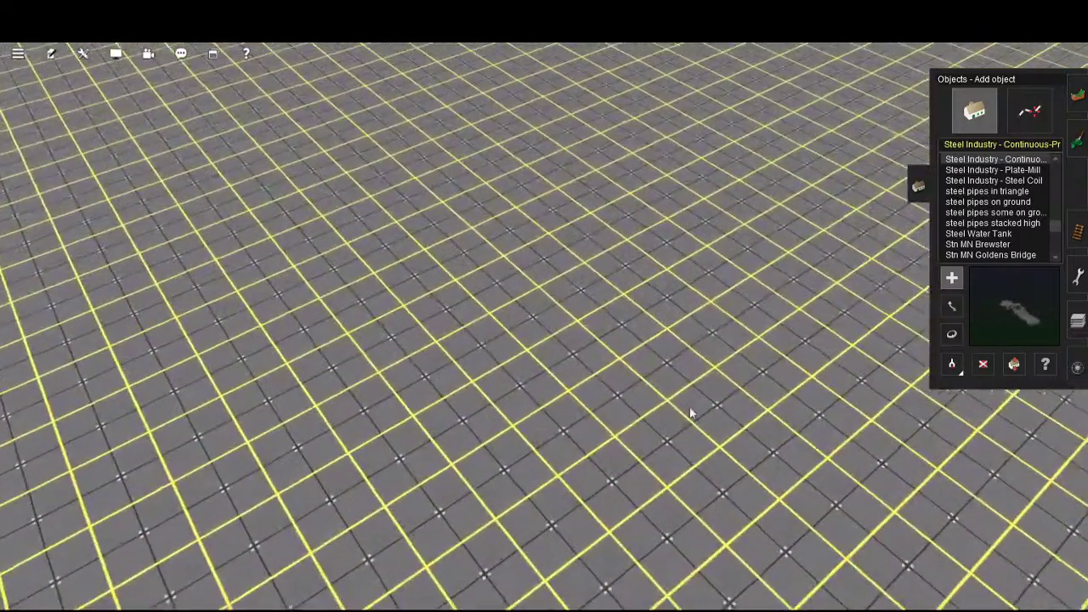
scroll(768, 491, down, 6)
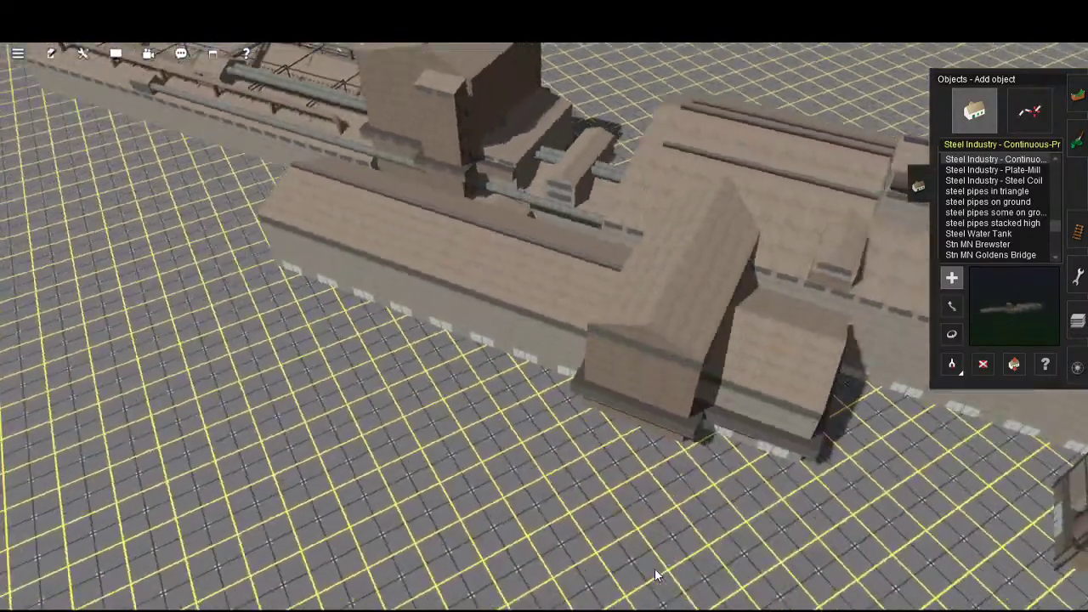
- Examine the newly placed strip mill around its sides, from the tall building and smokestacks to the pipe-topped hall
key(Left)
right_drag(661, 580, 934, 502)
right_click(933, 502)
key(Left)
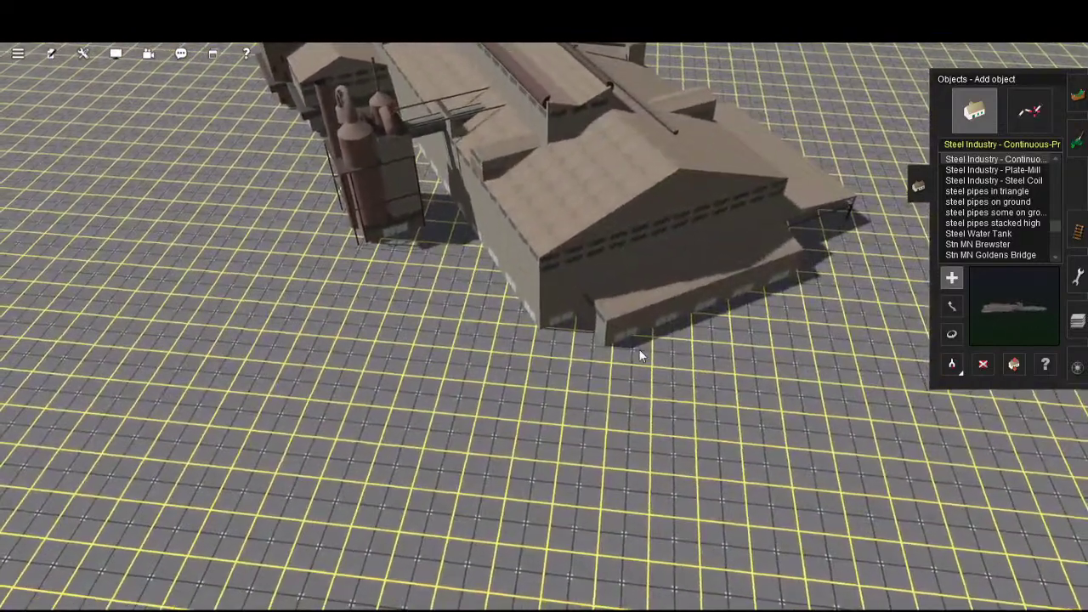
key(Left)
right_drag(545, 169, 572, 223)
key(Left)
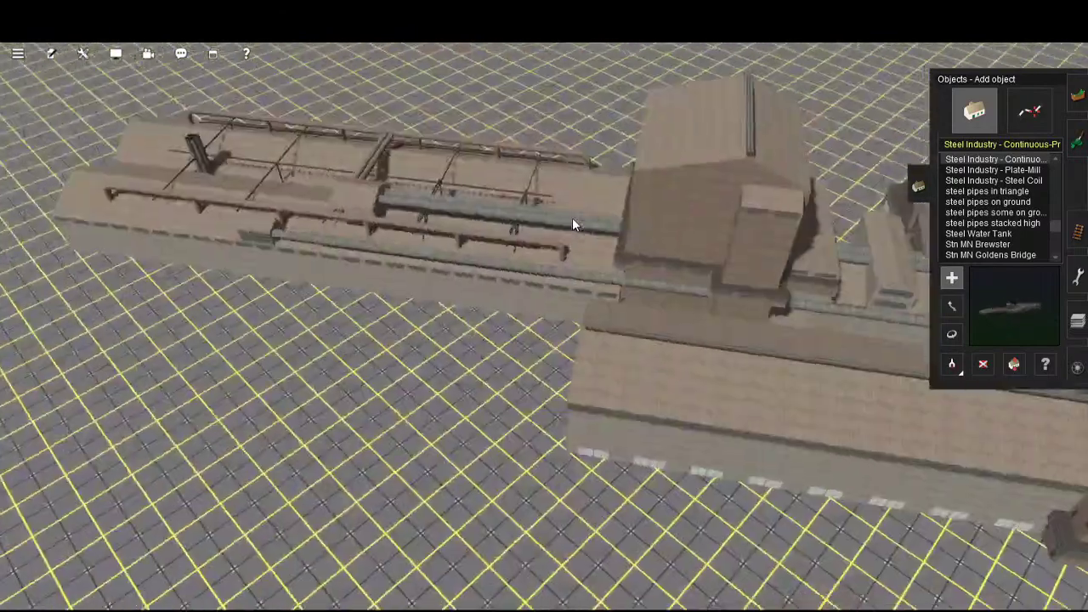
key(Left)
key(Right)
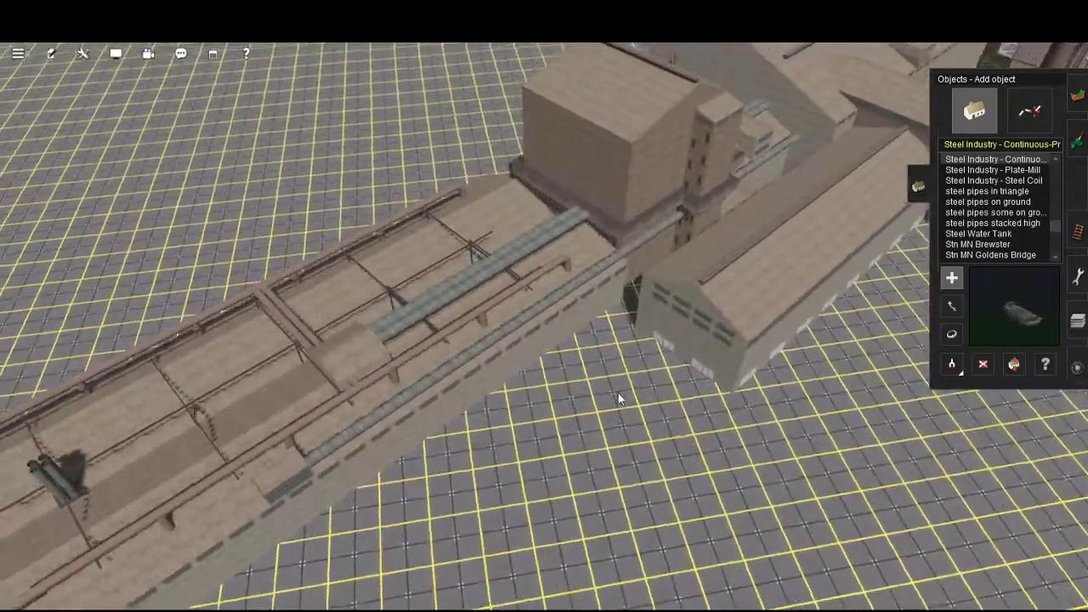
key(Right)
right_drag(395, 581, 556, 561)
key(Left)
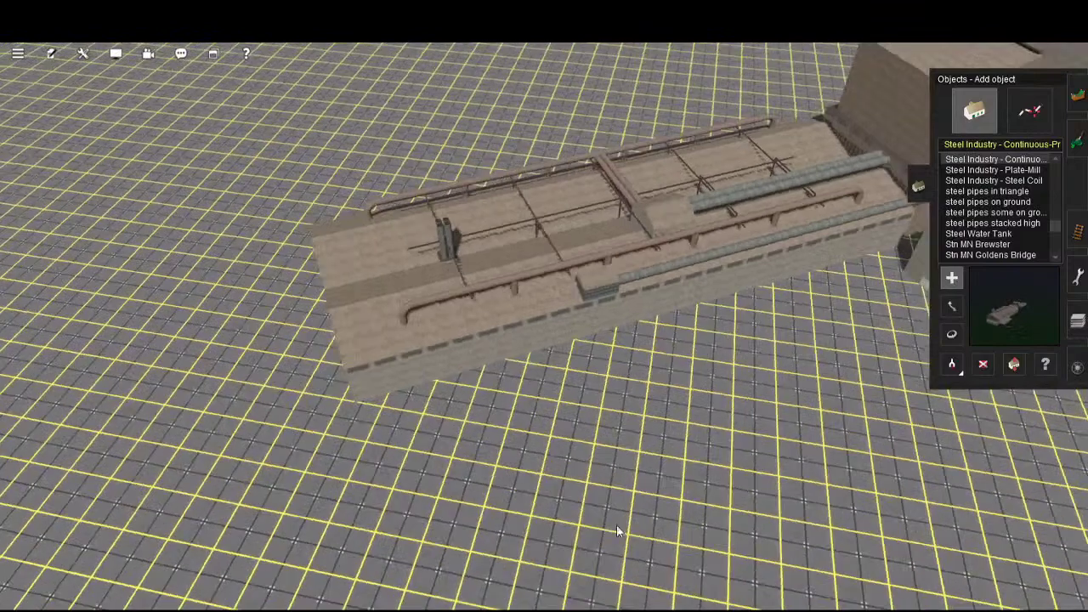
key(Left)
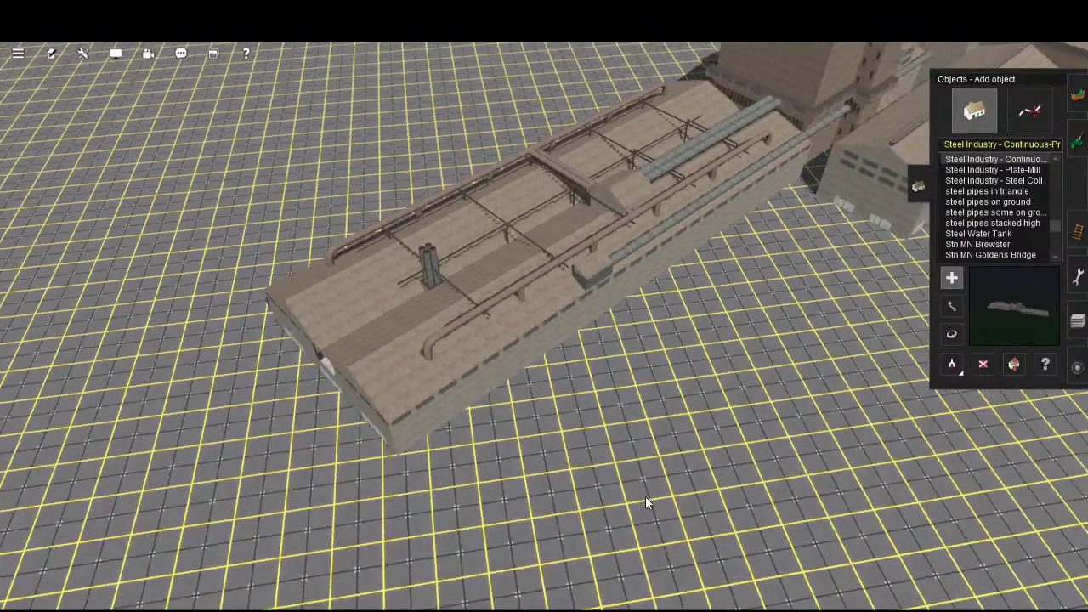
key(Left)
key(Down)
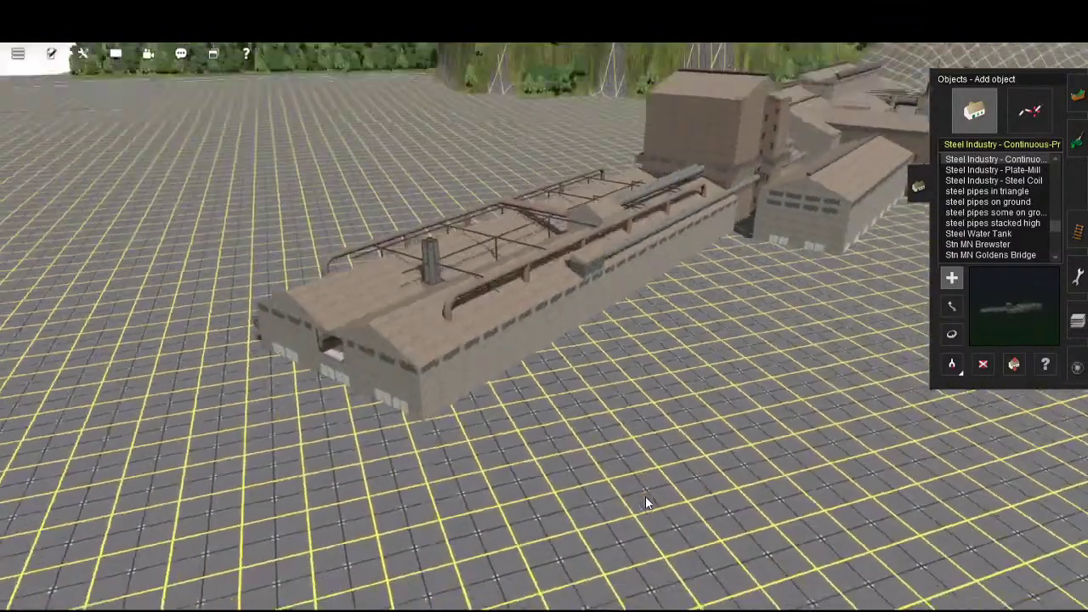
key(Left)
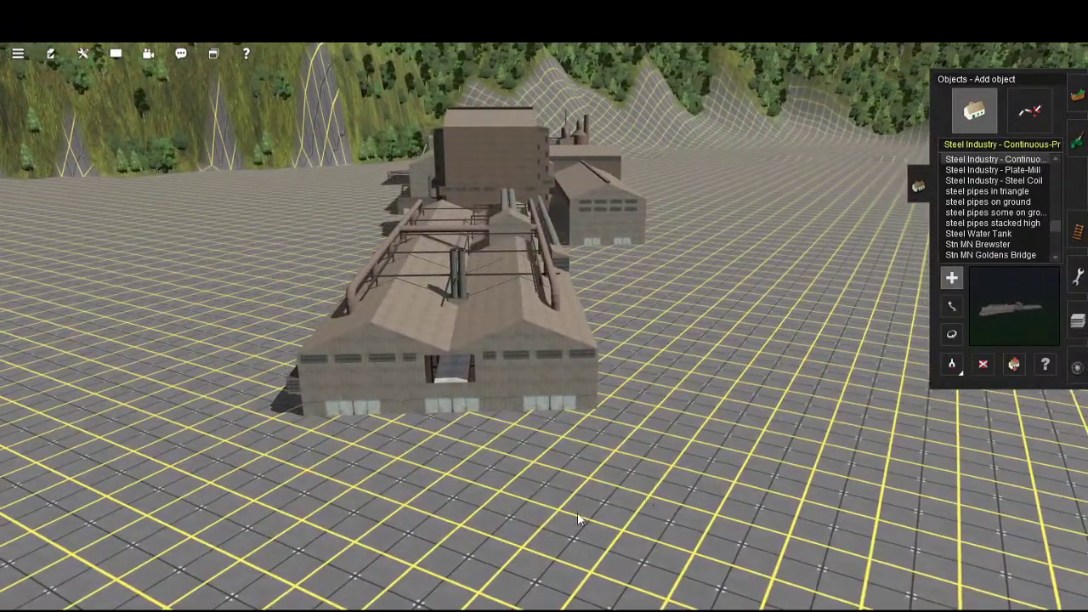
- Examine the doors and the raised conveyor opening in the strip mill's end wall up close and from farther back
right_drag(596, 525, 640, 457)
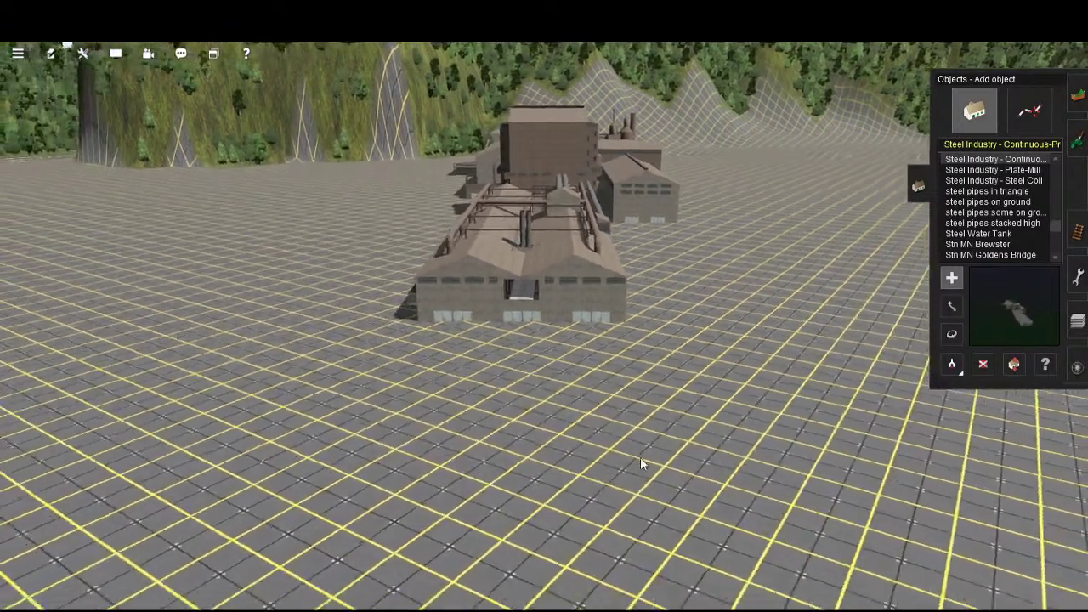
scroll(670, 462, up, 5)
scroll(670, 461, up, 10)
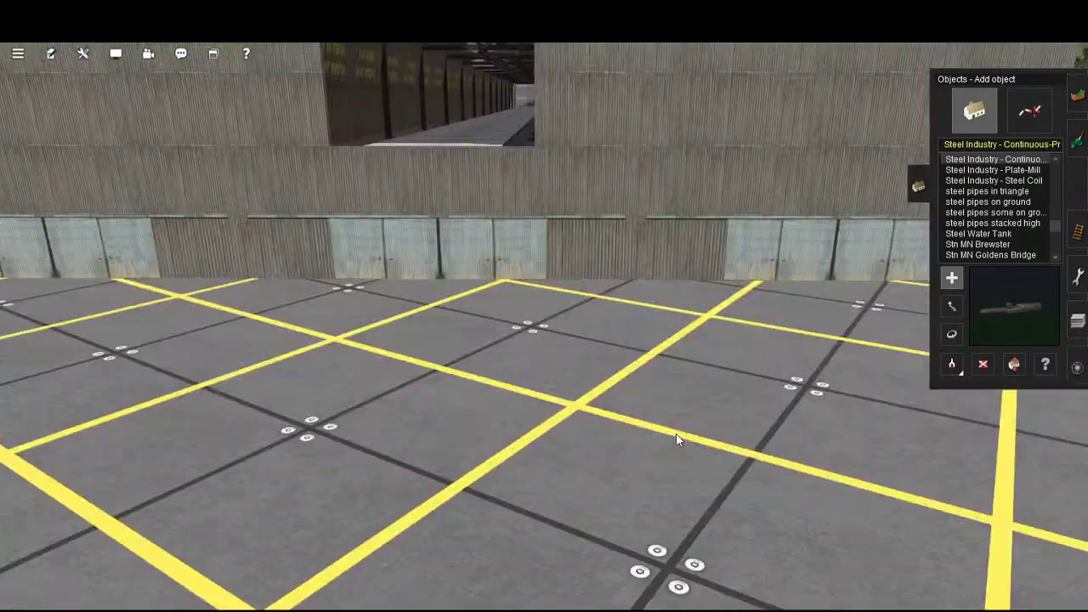
scroll(668, 428, down, 5)
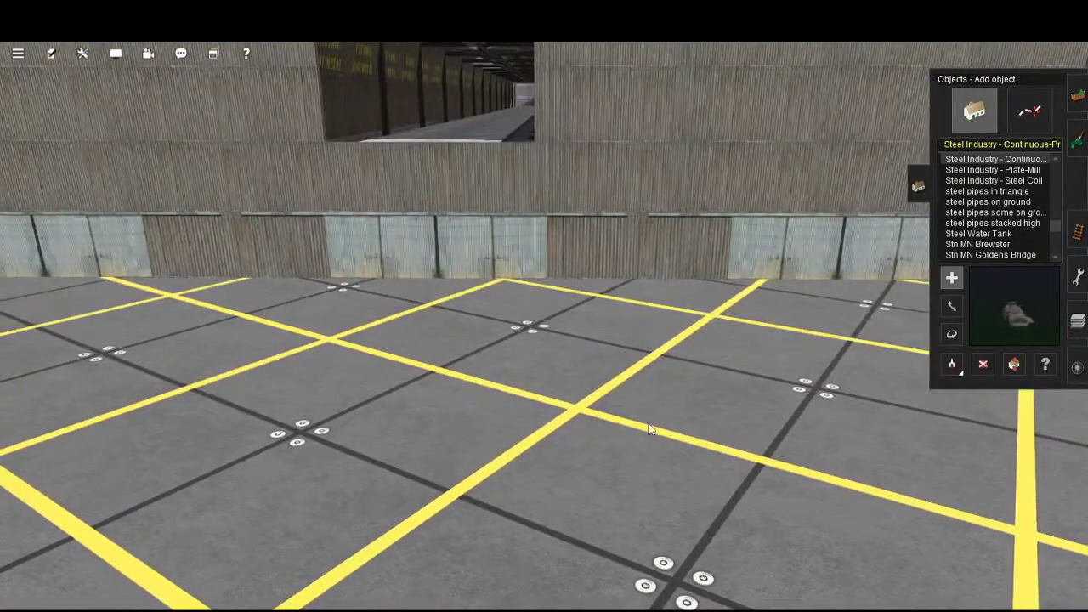
key(Left)
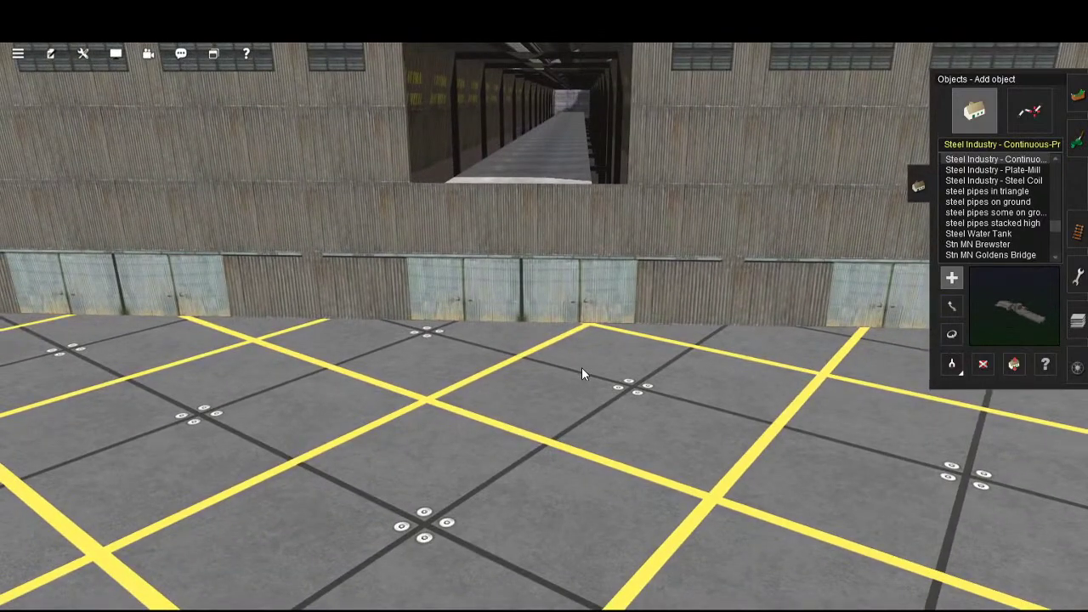
scroll(682, 493, down, 2)
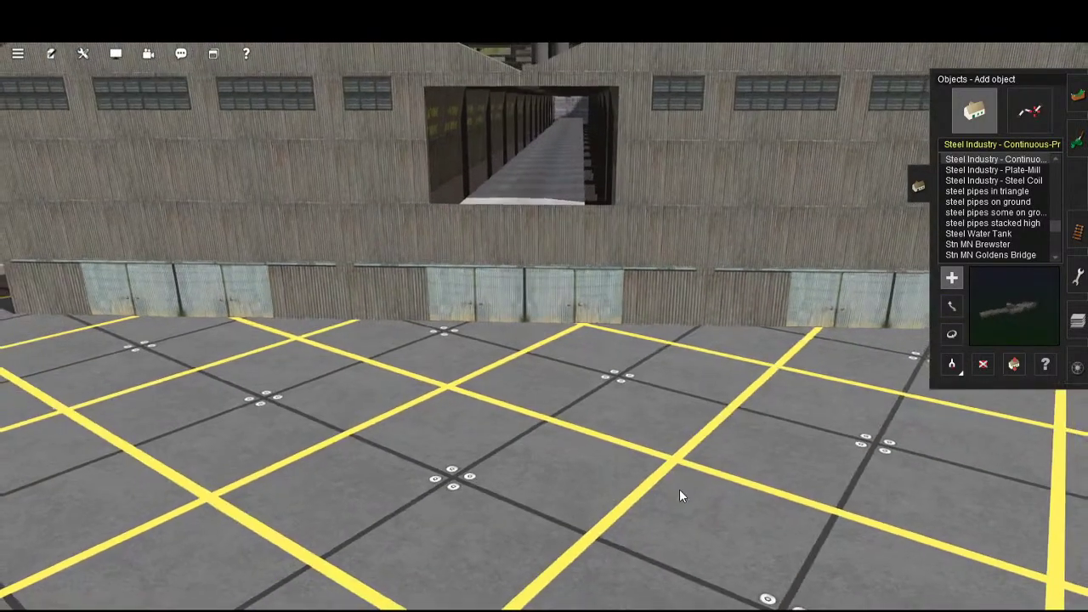
scroll(679, 489, down, 3)
scroll(684, 414, down, 2)
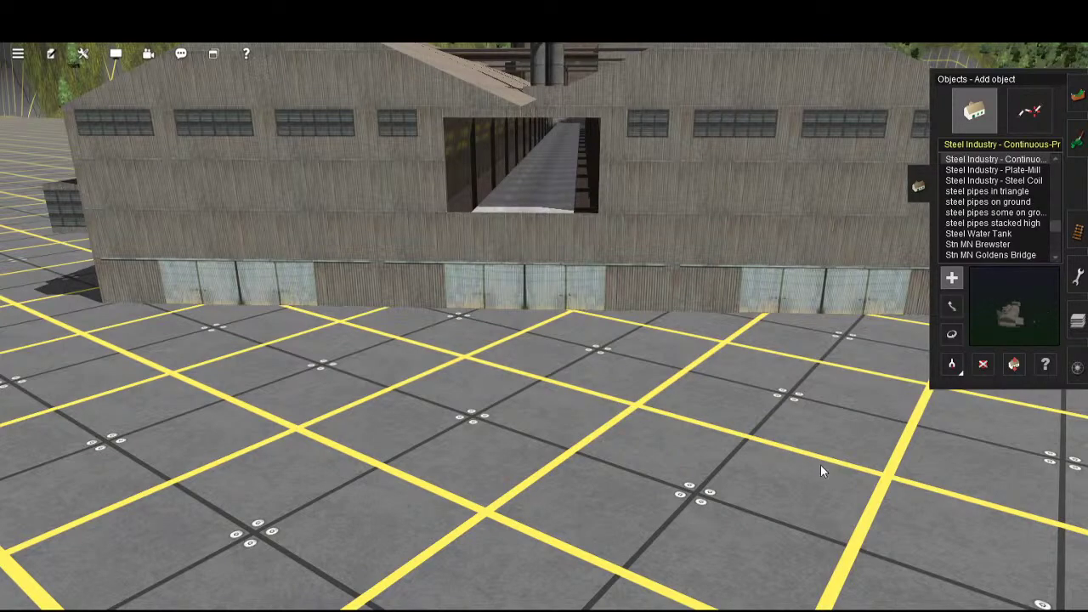
scroll(721, 391, down, 10)
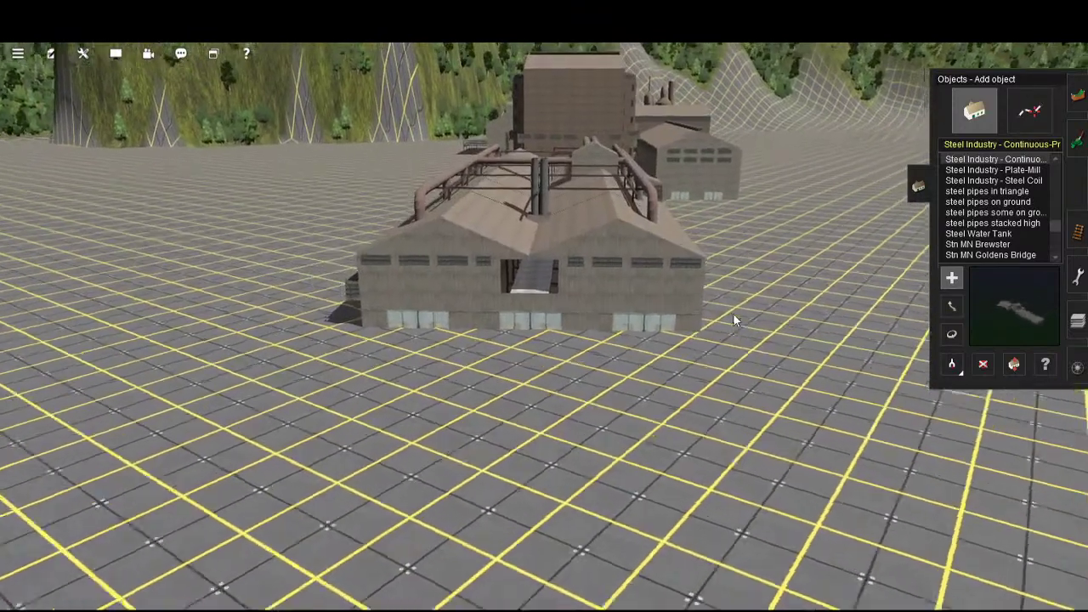
right_drag(732, 313, 604, 446)
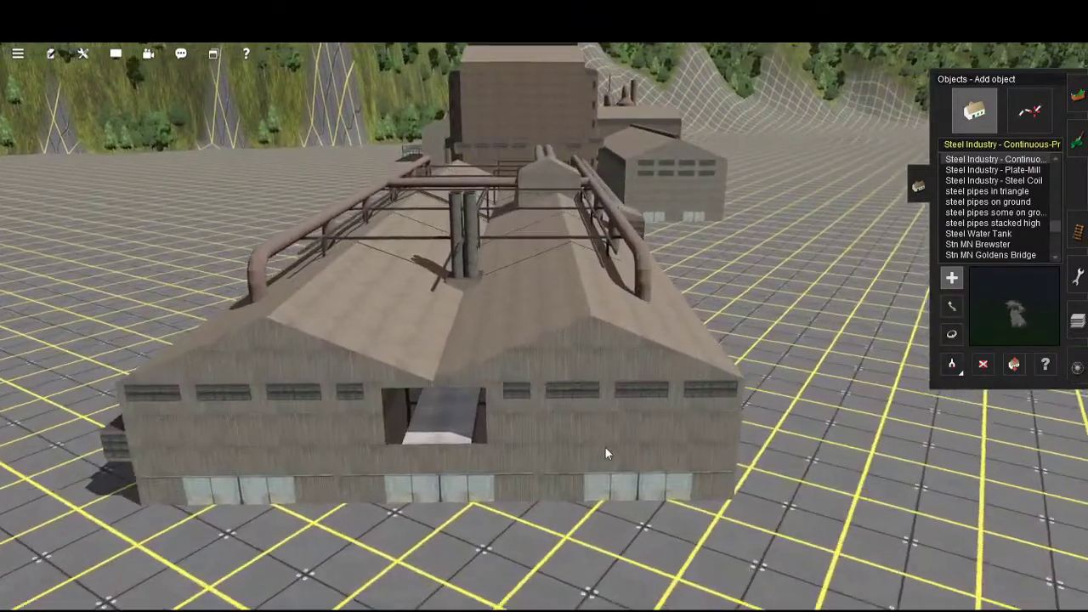
- Delete the continuous-process strip mill just placed on the valley floor
scroll(604, 446, up, 2)
scroll(604, 447, down, 3)
scroll(605, 446, down, 2)
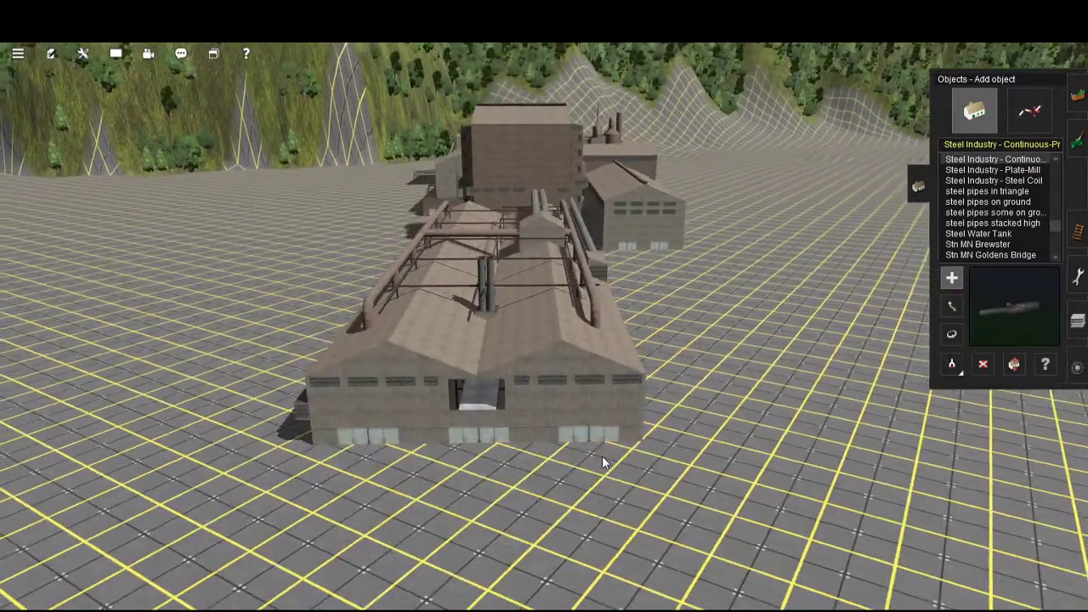
scroll(601, 455, down, 4)
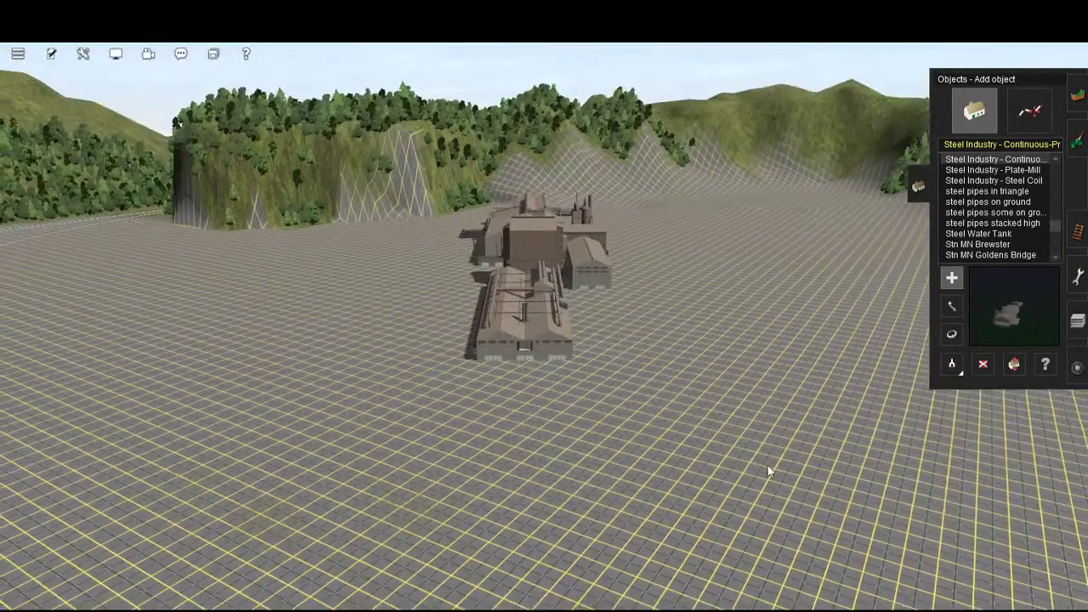
click(762, 425)
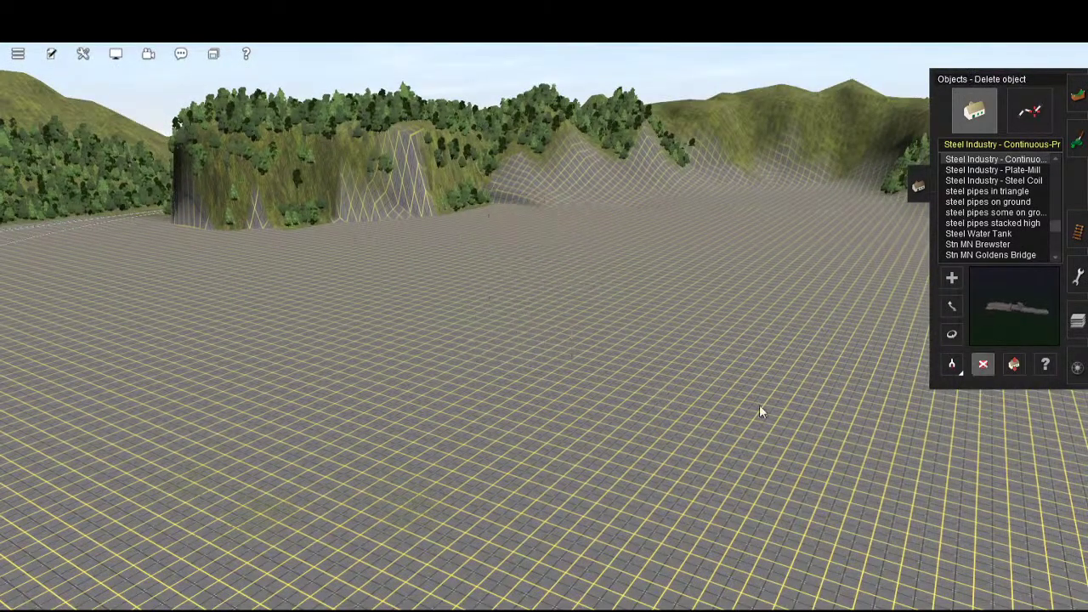
- Return by way of the overhead map to the existing steel mill site beside the hopper train across the river
key(m)
scroll(767, 243, down, 3)
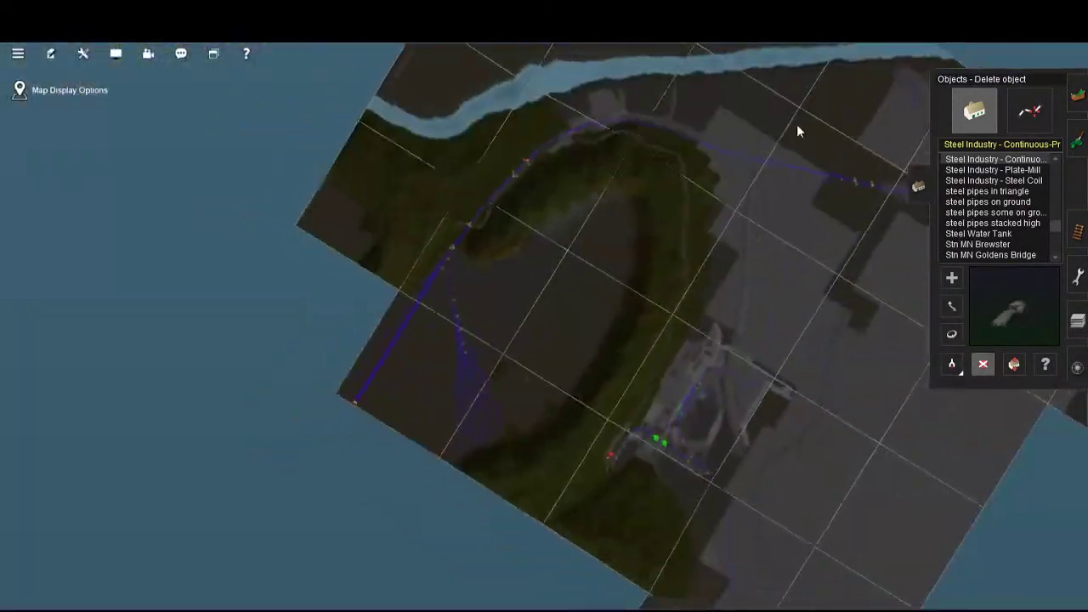
key(Up)
key(Right)
key(m)
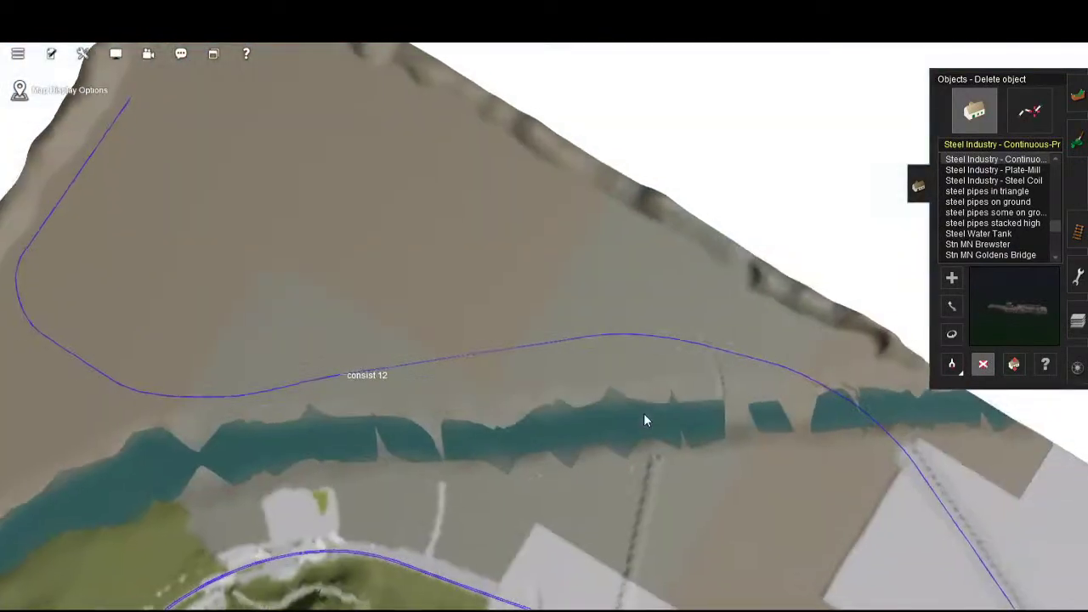
key(Up)
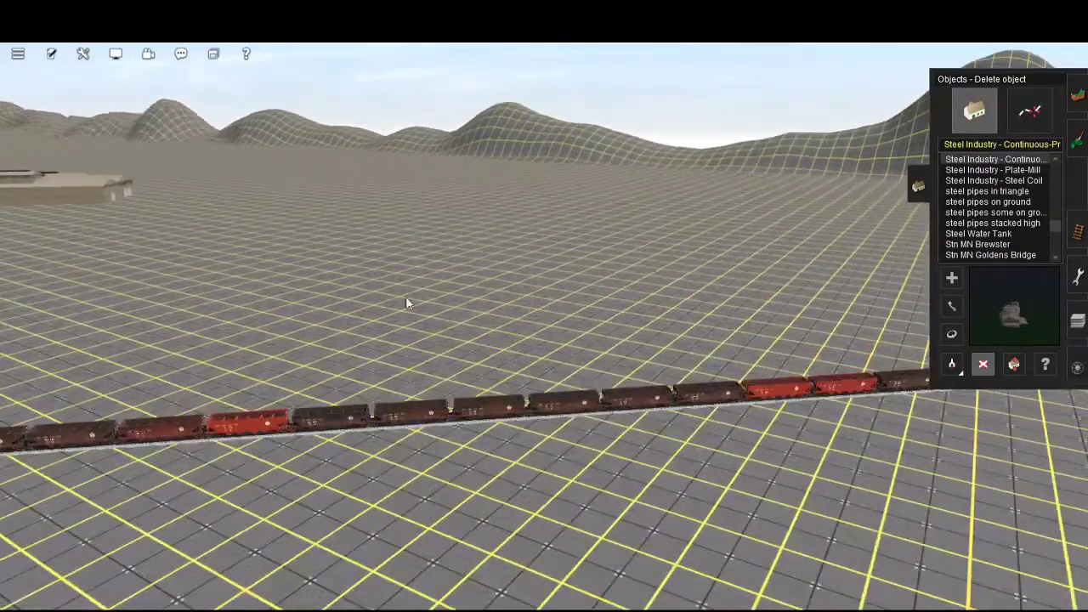
key(Left)
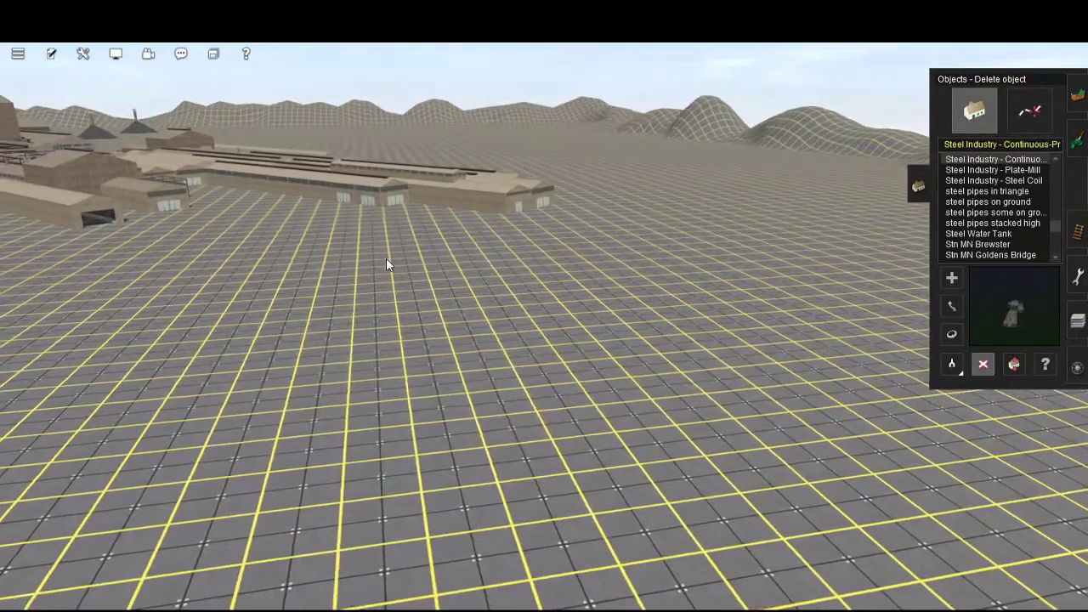
right_click(386, 257)
right_click(456, 212)
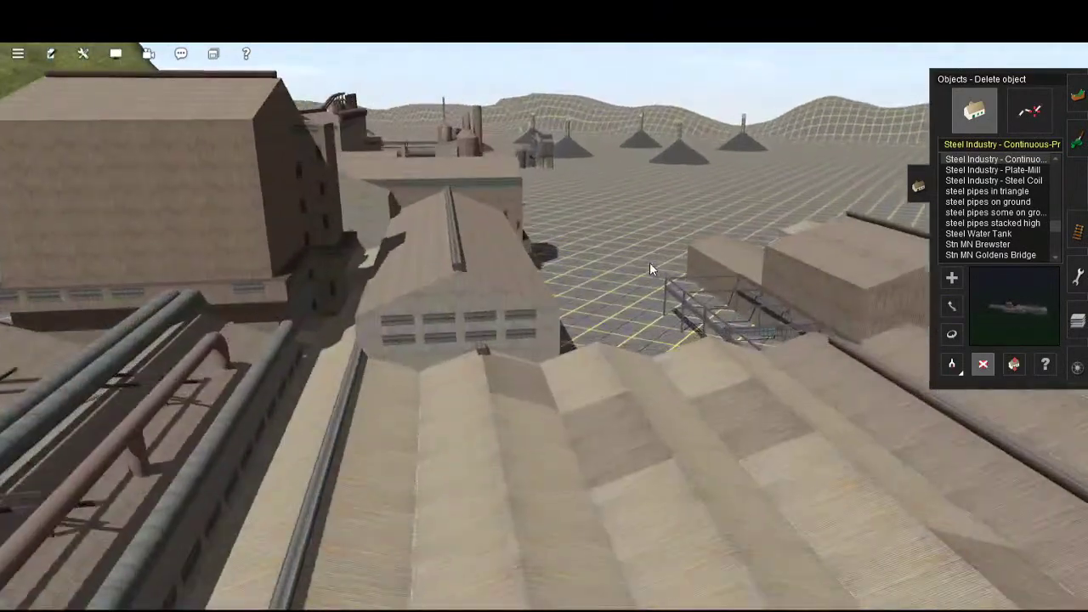
- Examine the existing mill's roofs and the enclosed yard between its long halls, side buildings and steel framework
right_click(650, 263)
right_click(752, 534)
key(Left)
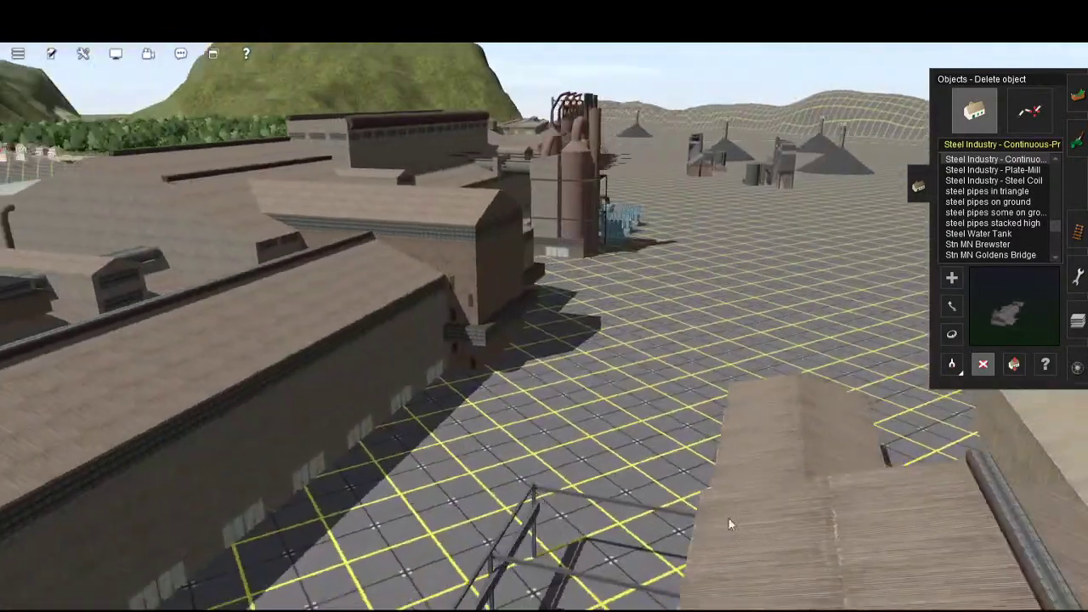
right_click(749, 402)
key(Up)
key(Left)
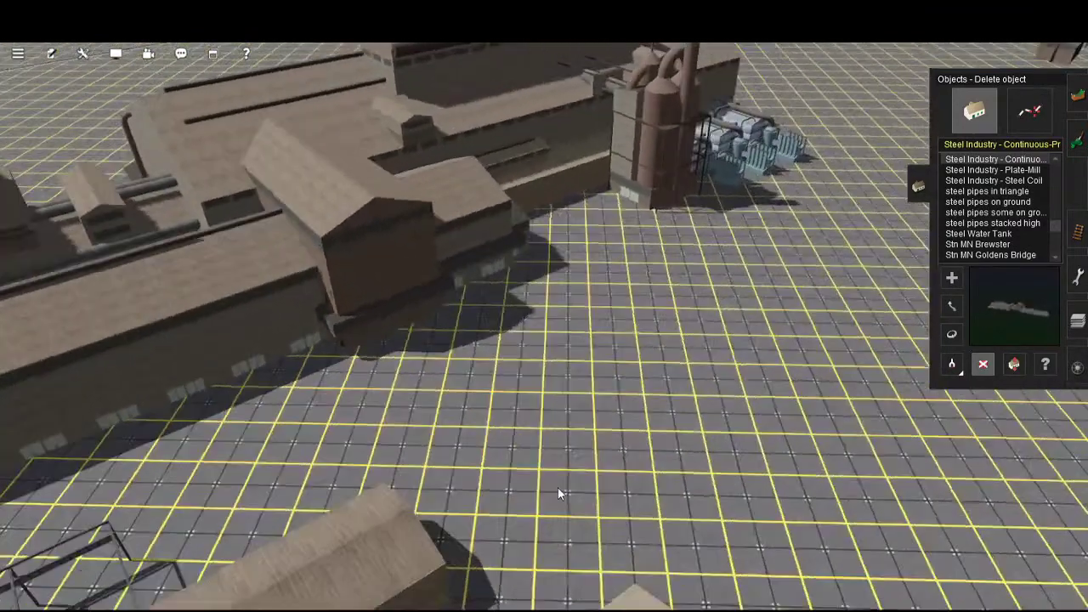
key(Left)
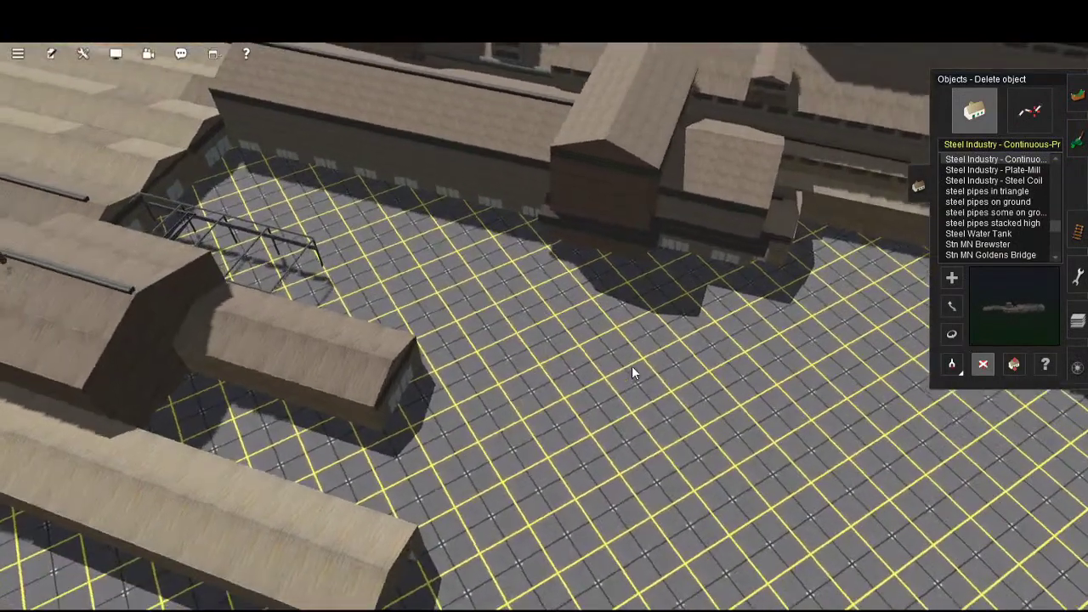
right_click(776, 382)
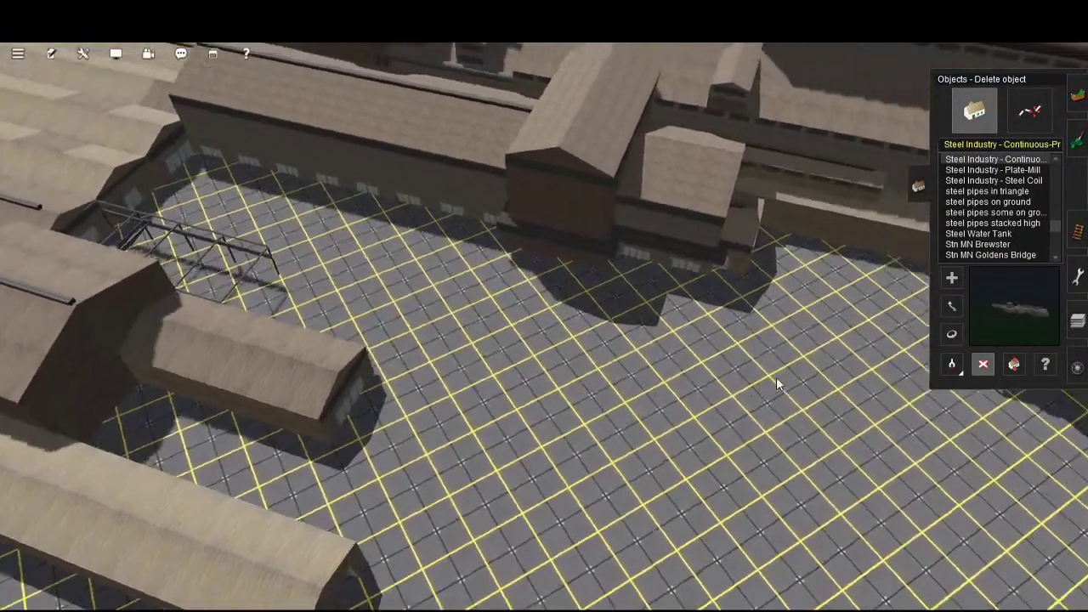
key(Down)
key(Left)
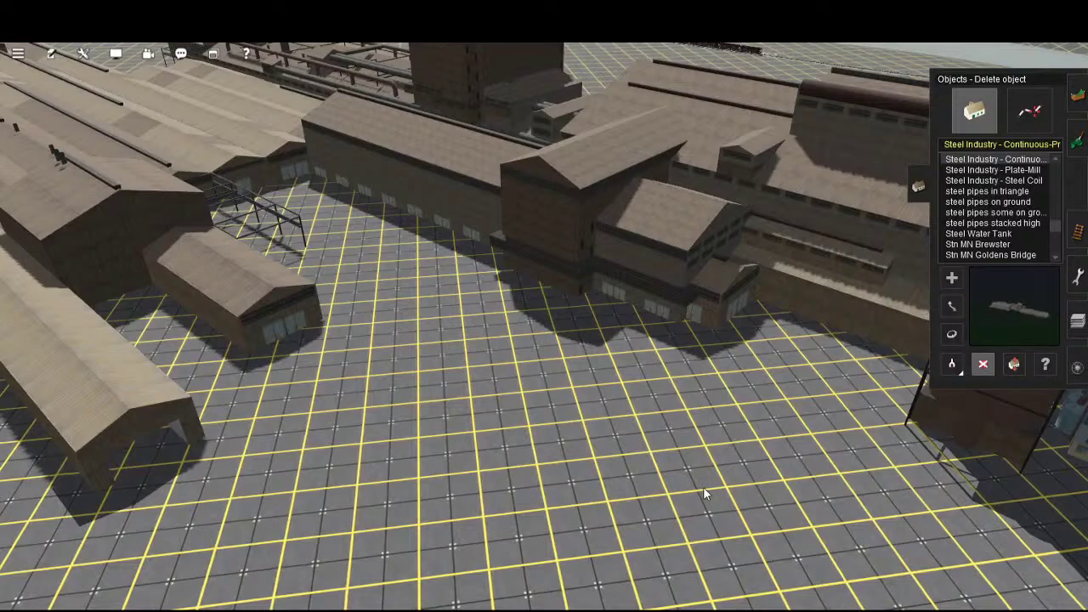
key(Left)
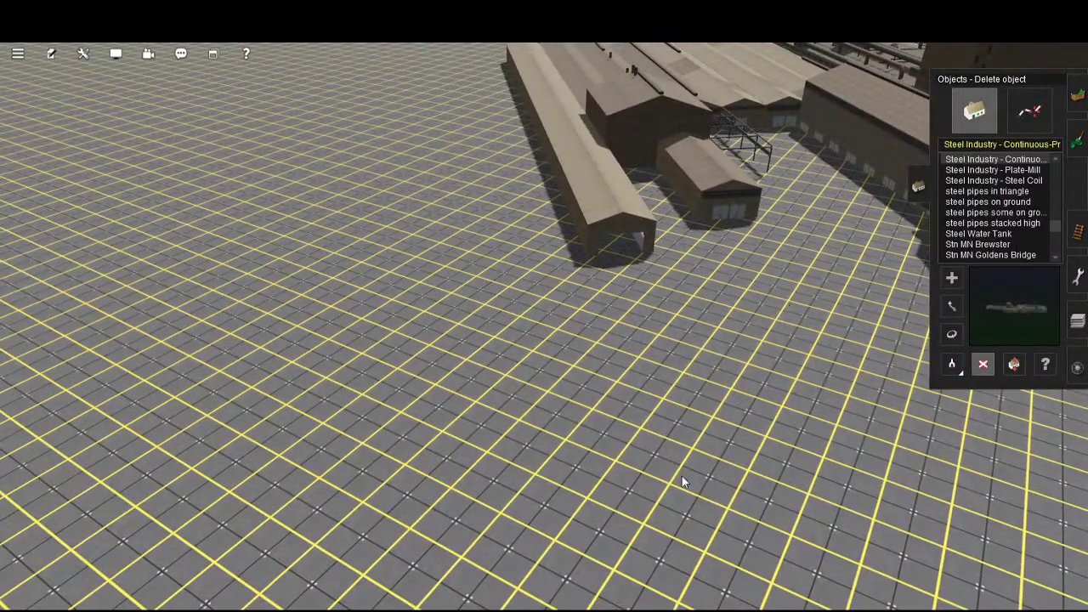
- Examine the open-ended long shed, the building with end doors beside it, and the yard in front of them
right_drag(802, 328, 660, 374)
scroll(667, 377, up, 3)
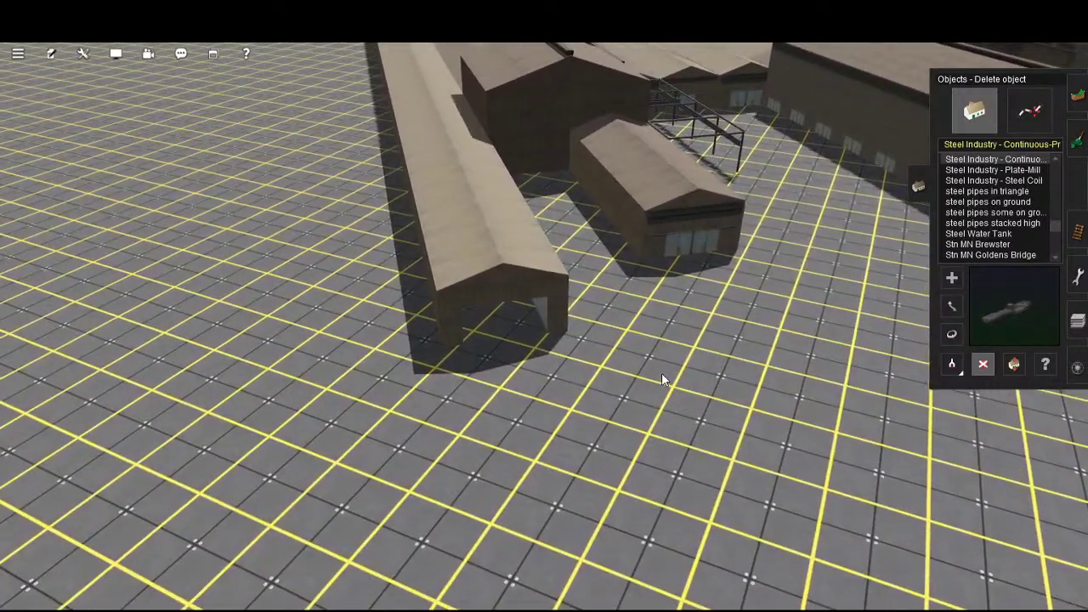
right_drag(653, 406, 774, 432)
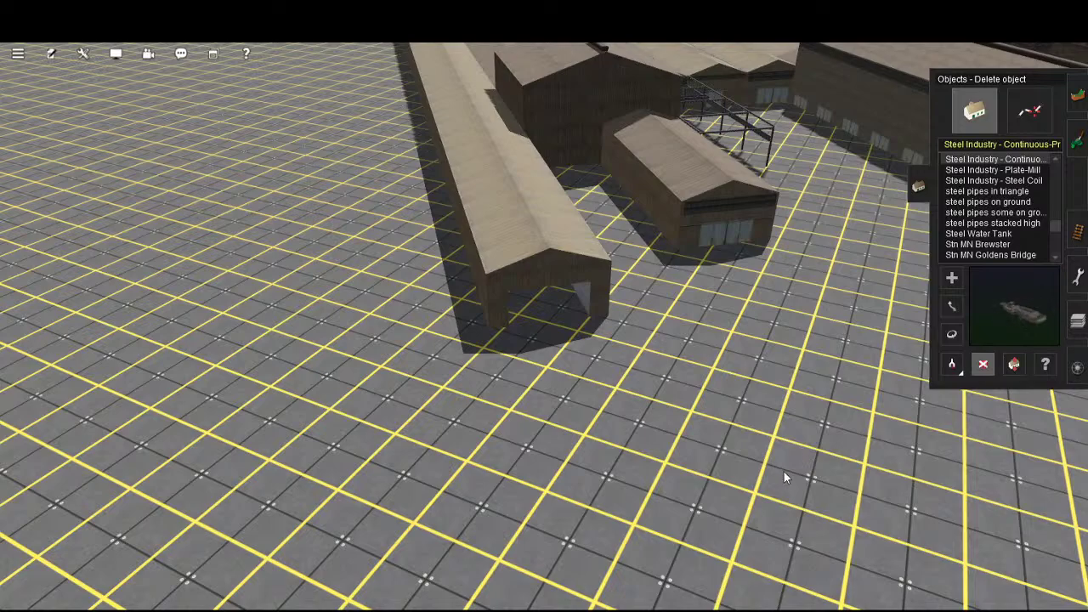
scroll(804, 468, down, 5)
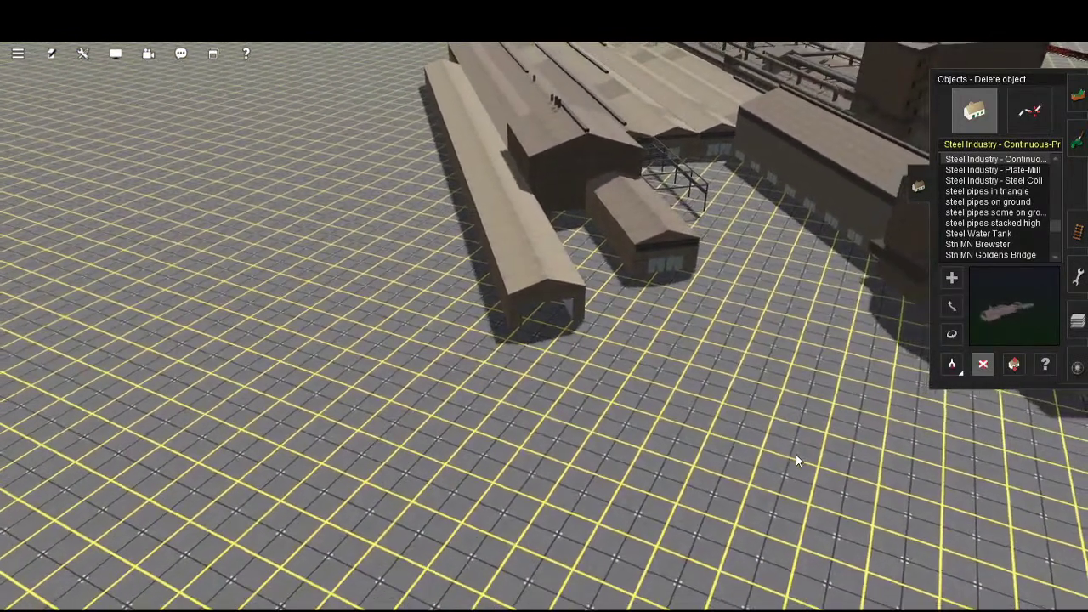
right_click(894, 468)
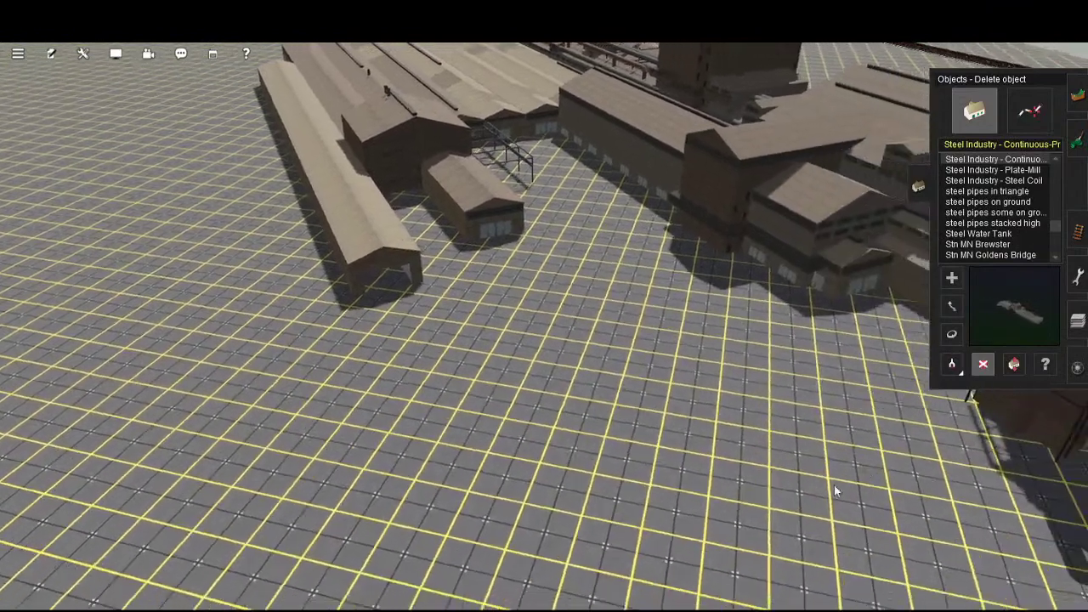
right_drag(834, 484, 737, 487)
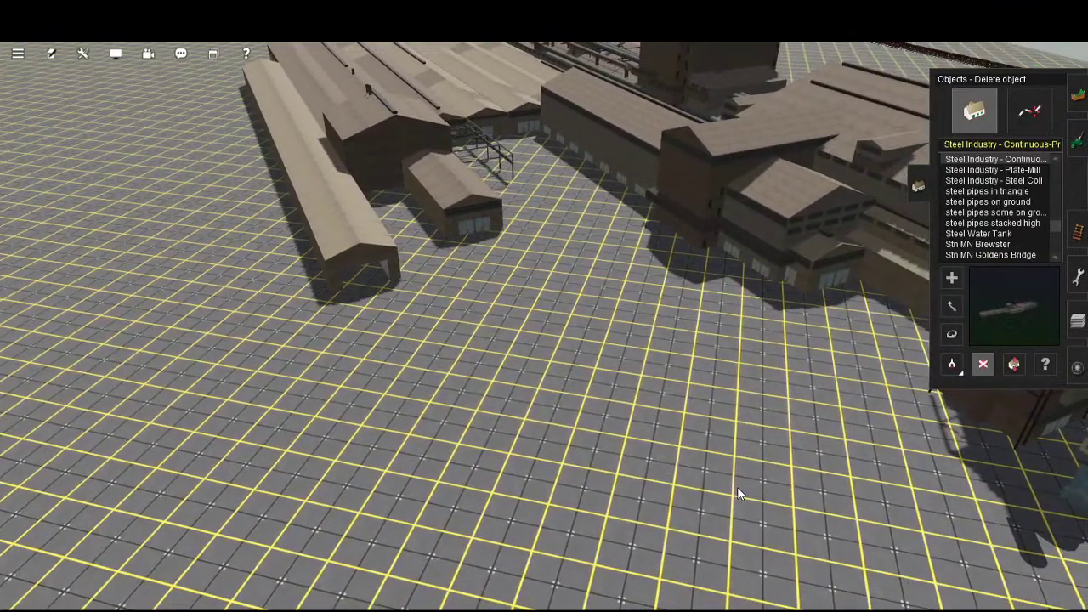
right_click(737, 486)
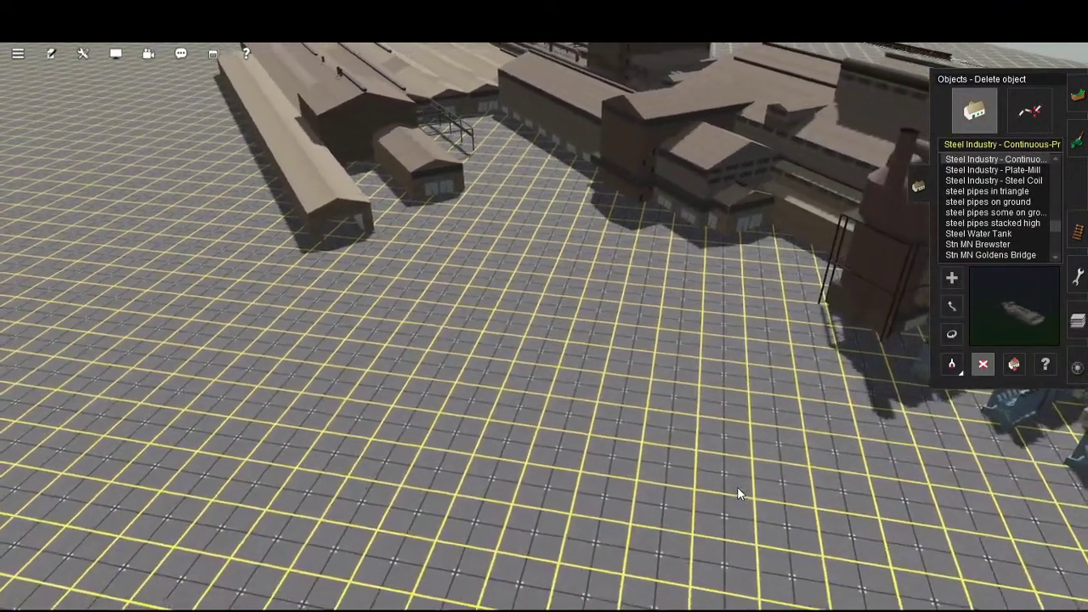
right_click(688, 376)
right_click(651, 334)
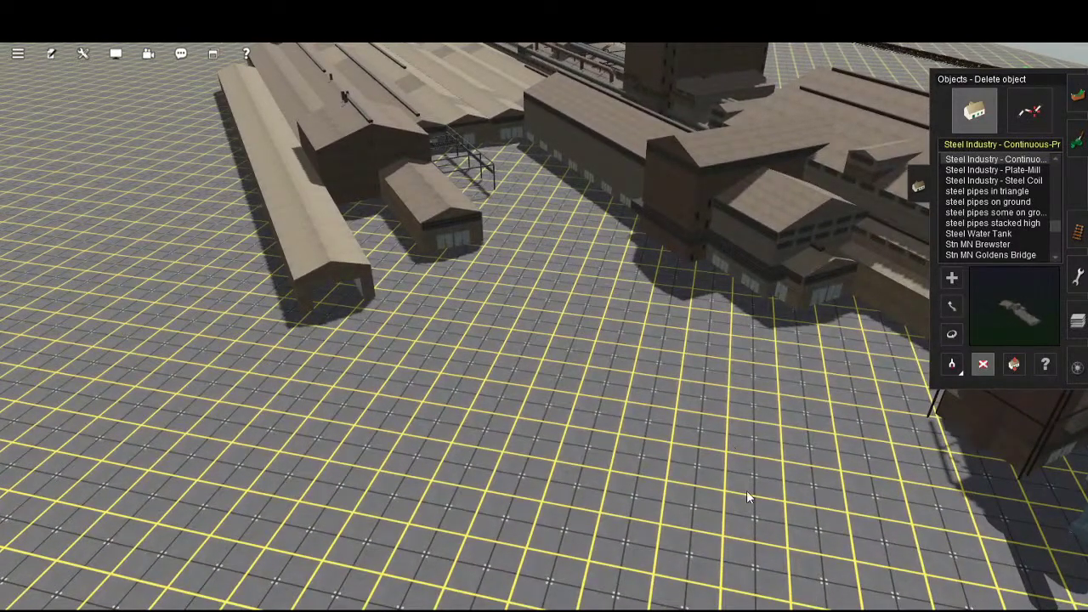
scroll(713, 362, up, 2)
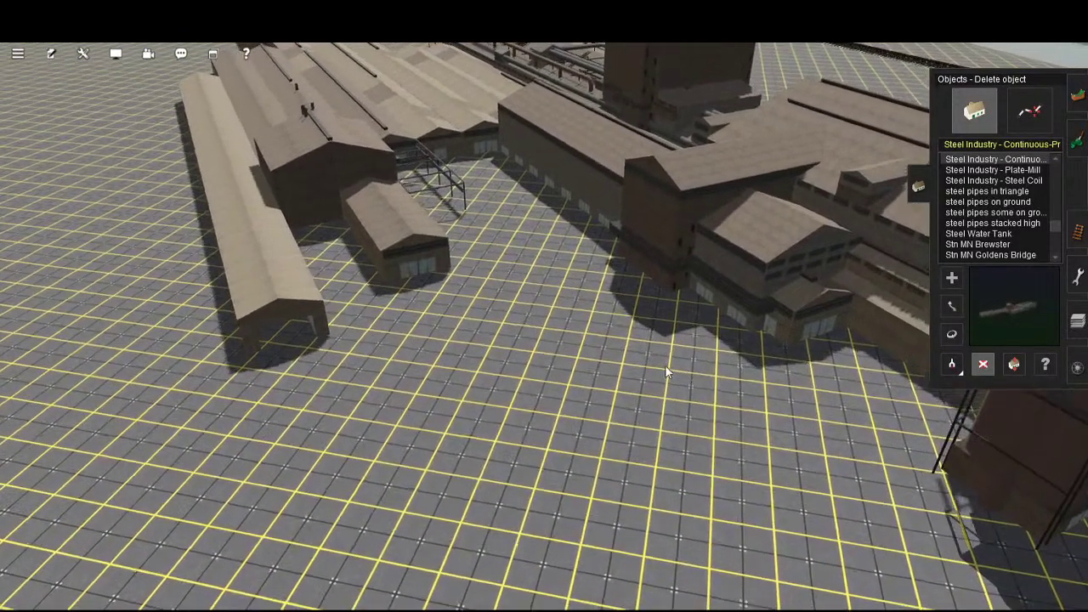
scroll(659, 373, up, 2)
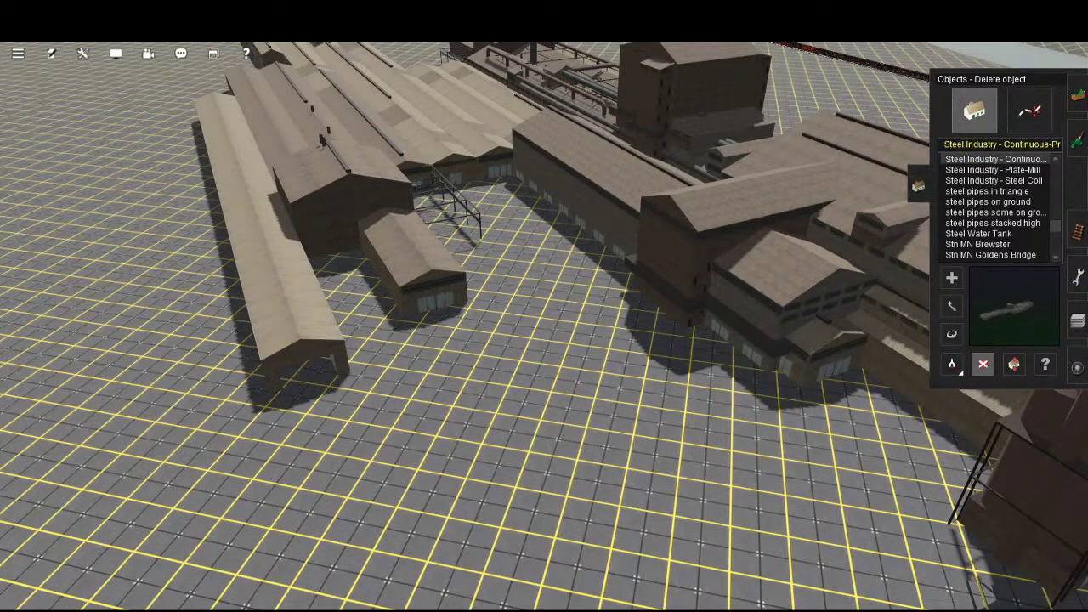
- Survey the wider steel site from the mill past the blue machinery and blast furnaces to the existing track curving between them
right_drag(702, 429, 672, 420)
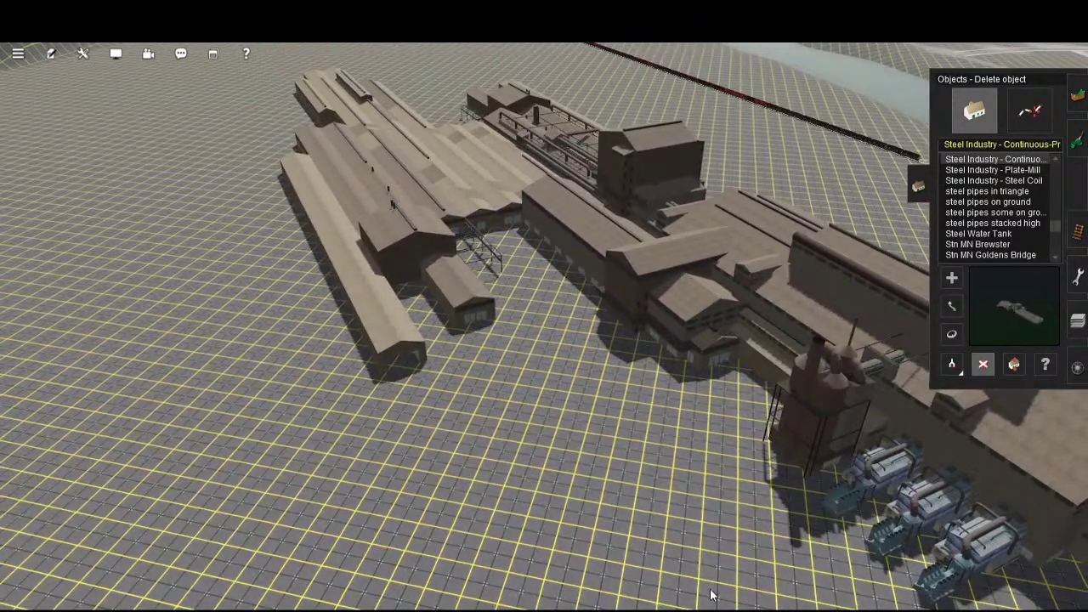
right_click(711, 589)
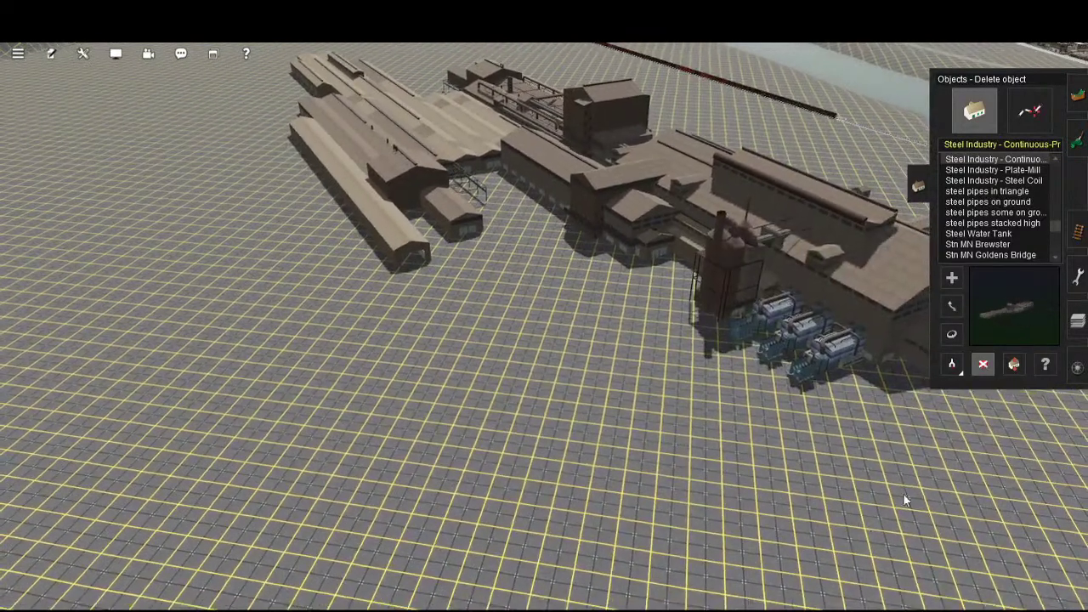
right_drag(977, 488, 944, 297)
right_drag(591, 499, 460, 566)
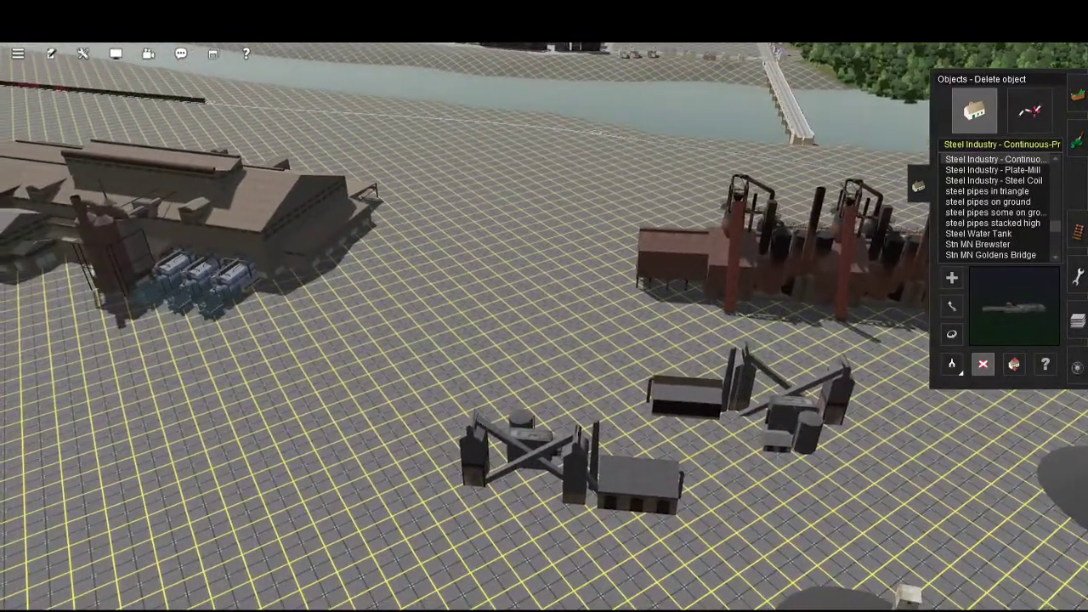
right_drag(357, 497, 791, 347)
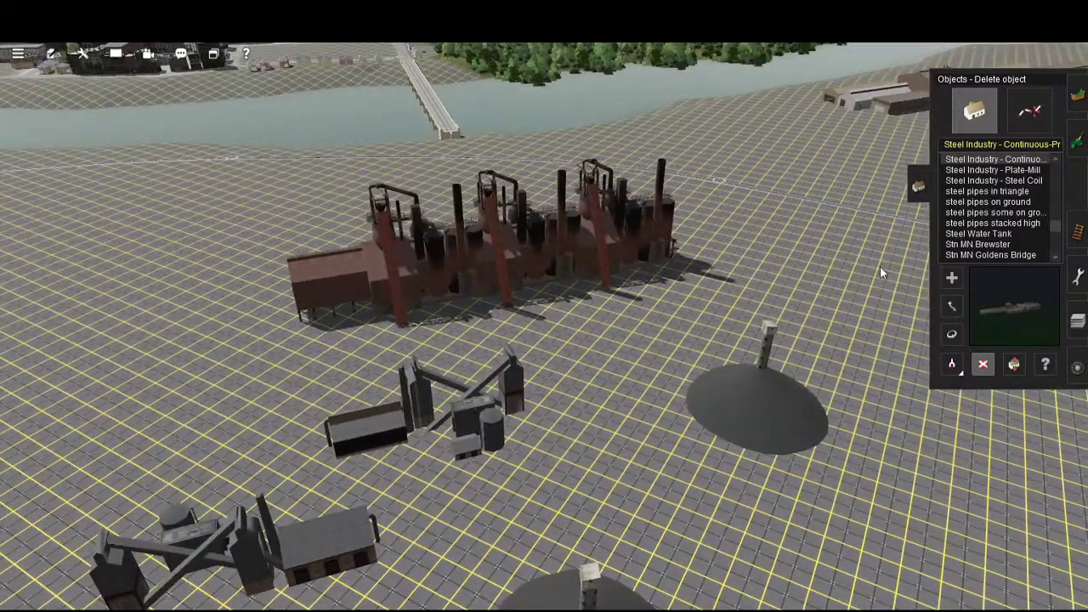
right_drag(752, 395, 535, 337)
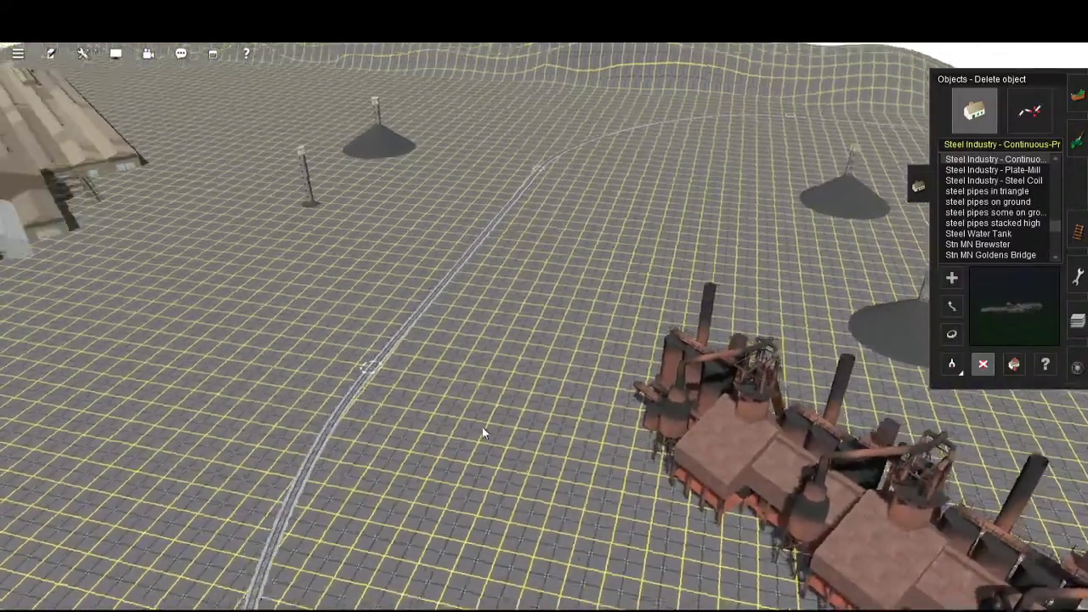
right_drag(482, 427, 620, 437)
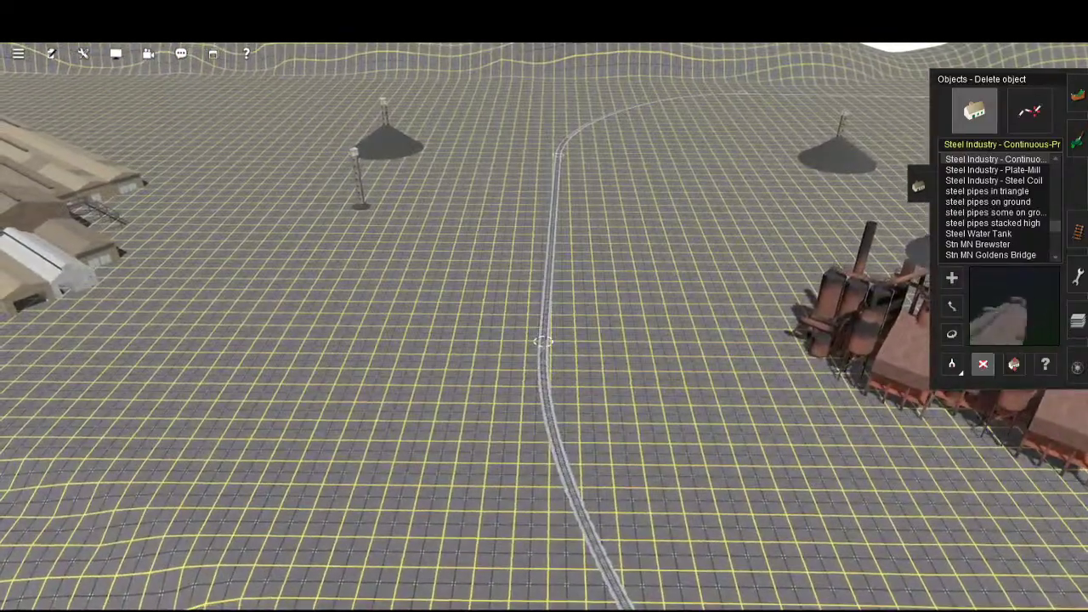
scroll(597, 400, down, 3)
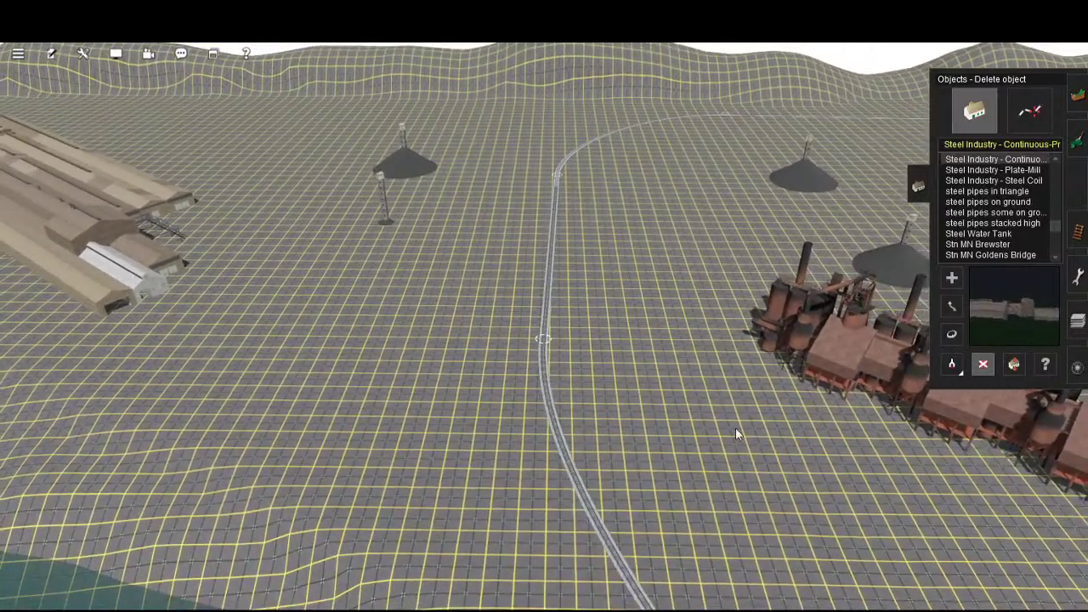
scroll(736, 433, up, 3)
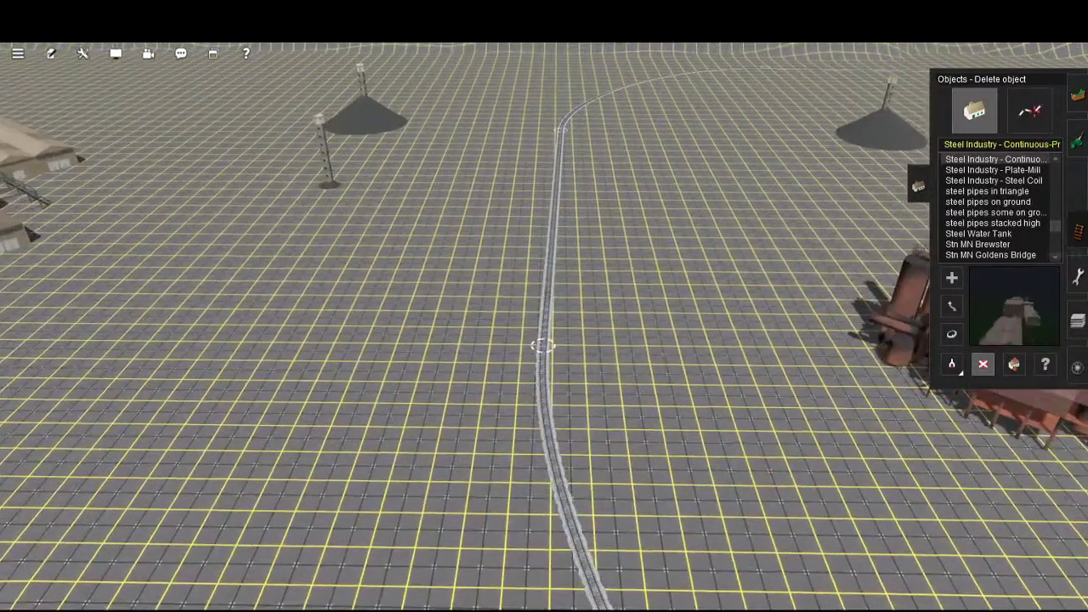
- Shift the track joint between the steel mill and the blast furnaces slightly toward the furnaces
click(1077, 231)
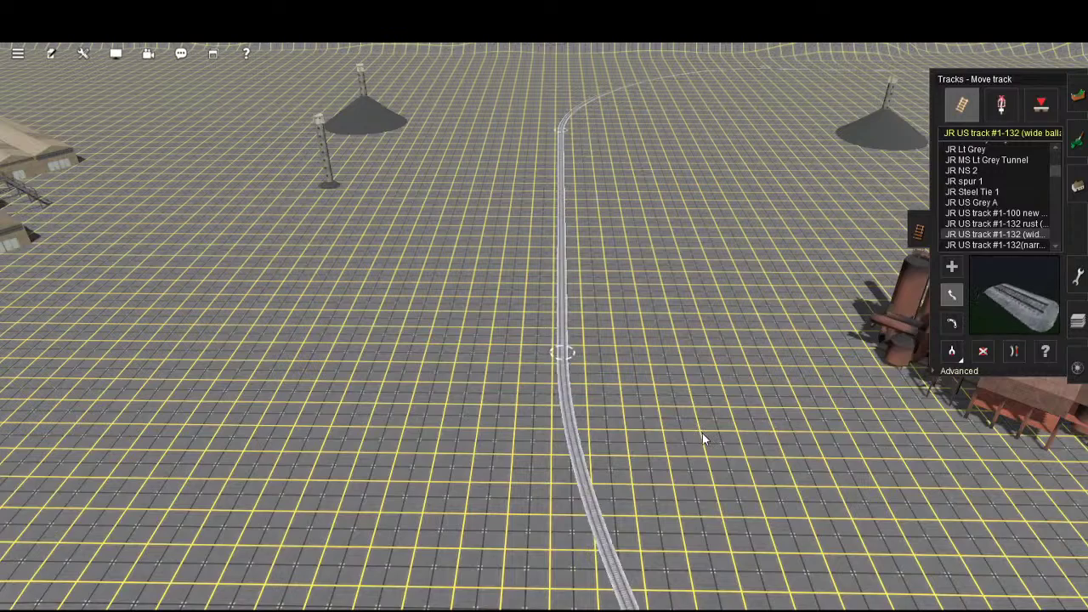
scroll(809, 366, down, 8)
key(Up)
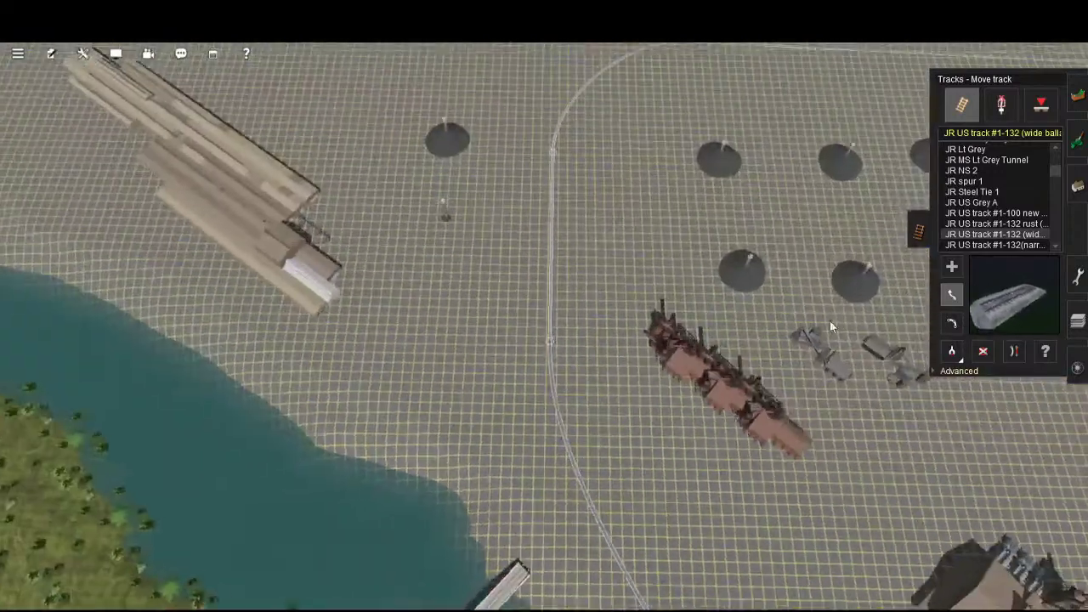
- Examine from above the track alignment between the mill, blast furnaces, stockpiles and river, including the far curve
right_drag(829, 320, 850, 220)
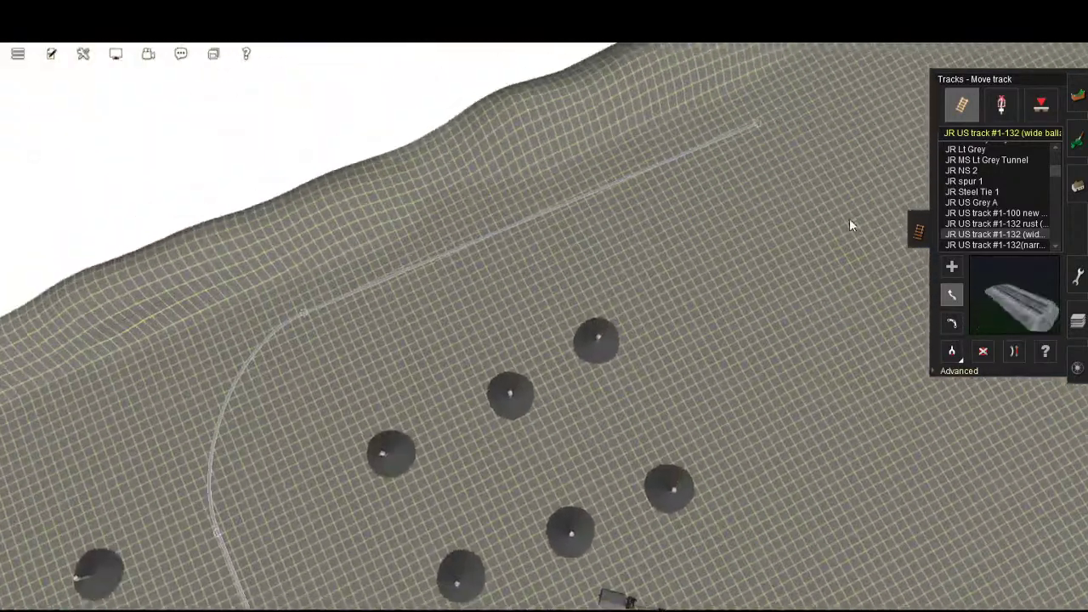
right_click(414, 606)
key(Left)
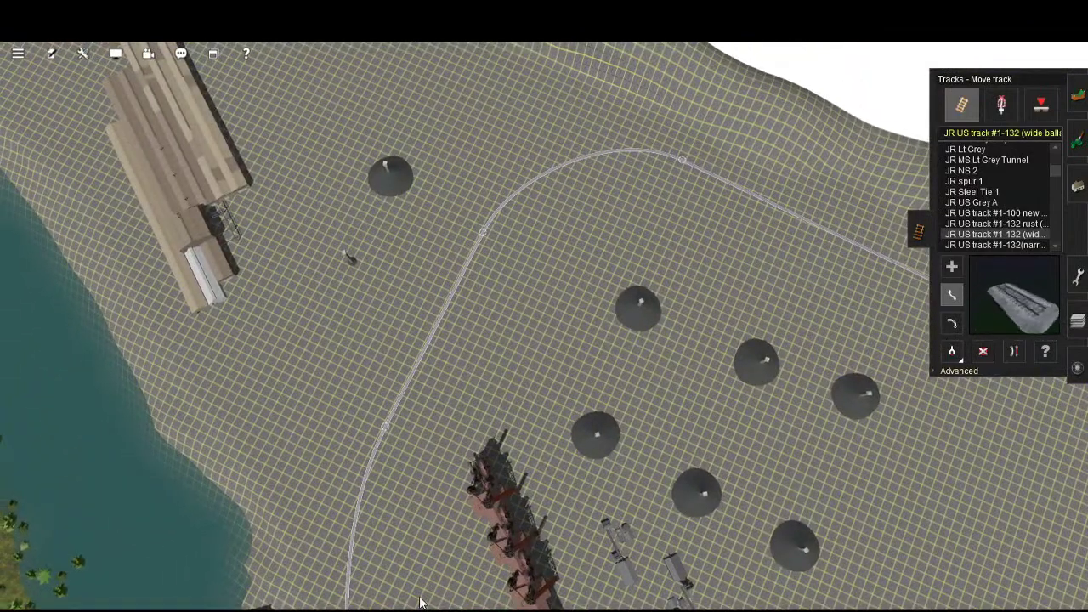
scroll(420, 600, up, 3)
right_click(500, 503)
key(Left)
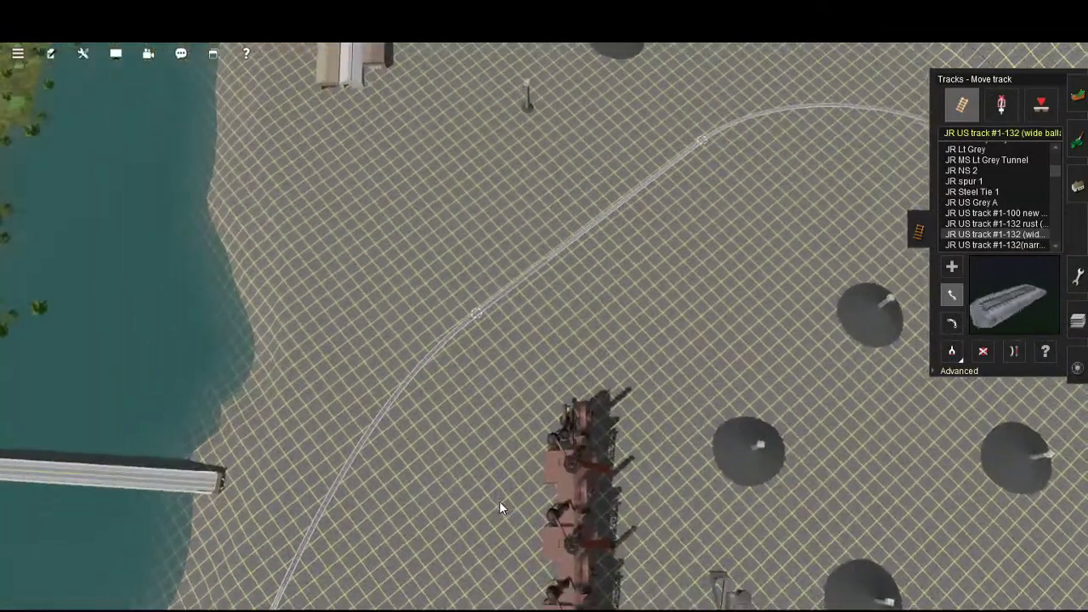
key(Right)
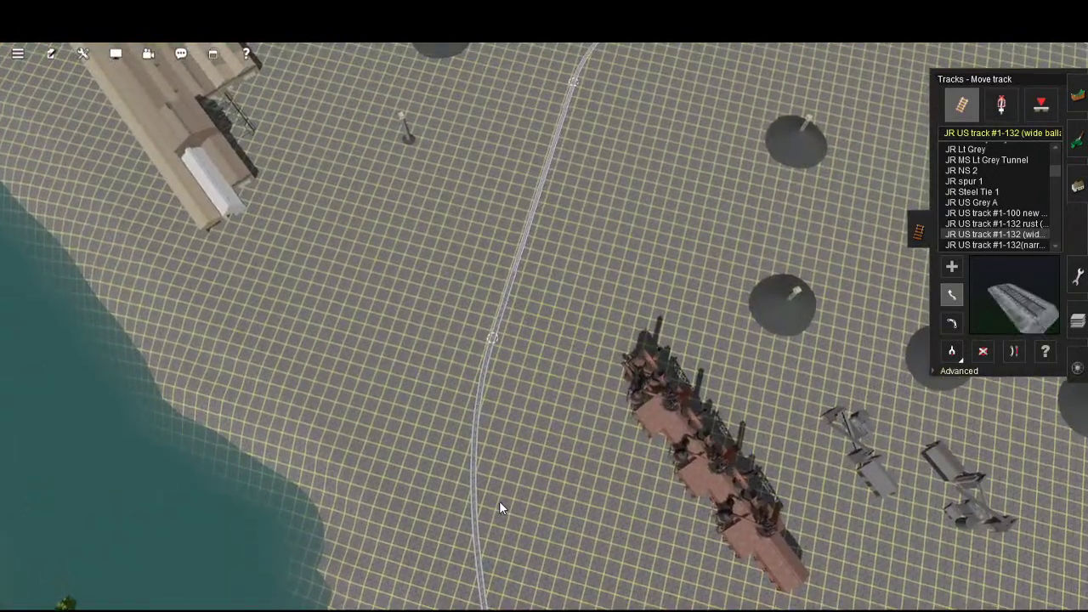
key(a)
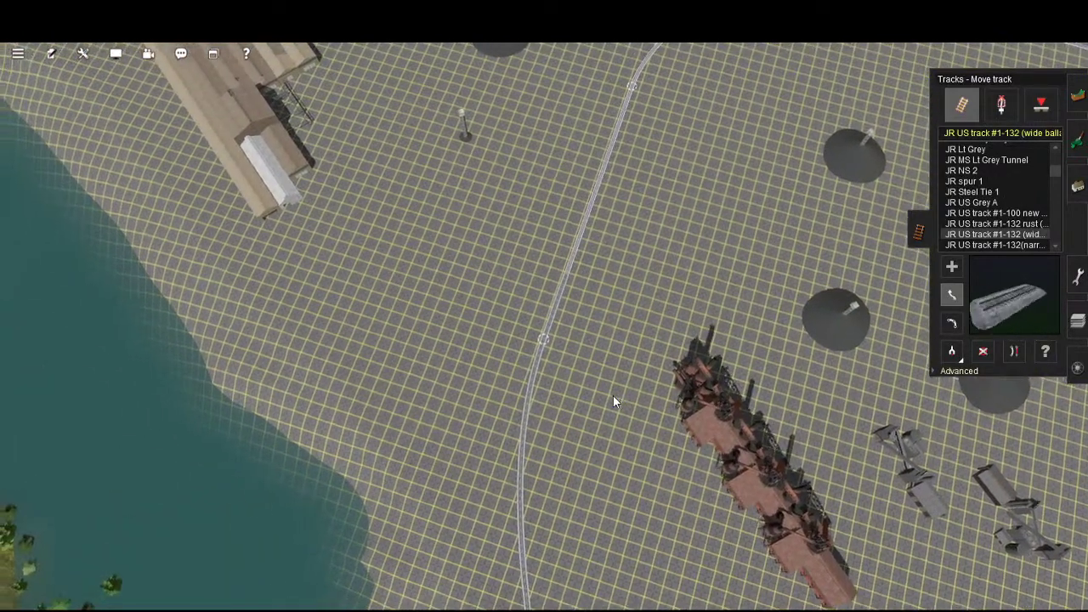
key(w)
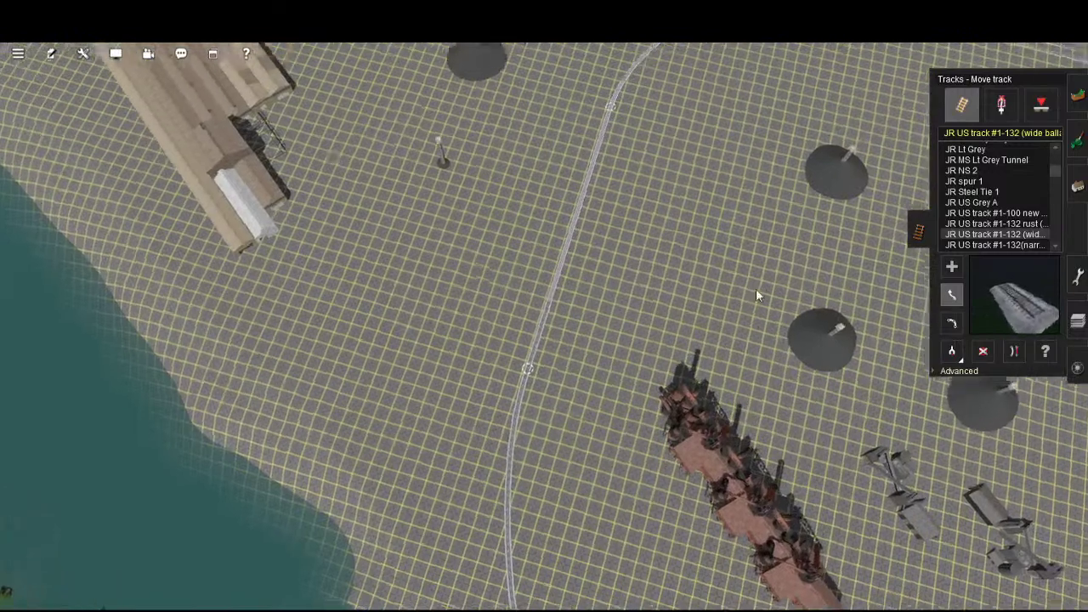
key(Down)
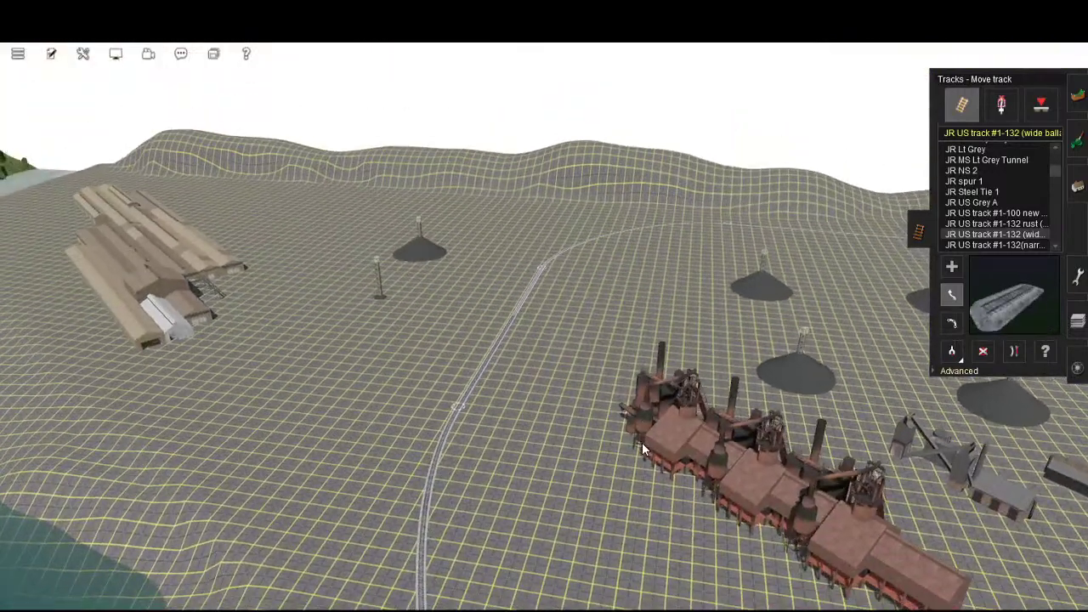
- Examine at an angle the open ground and curving track between the mill halls, stockpiles and blast furnaces
key(s)
key(Left)
key(w)
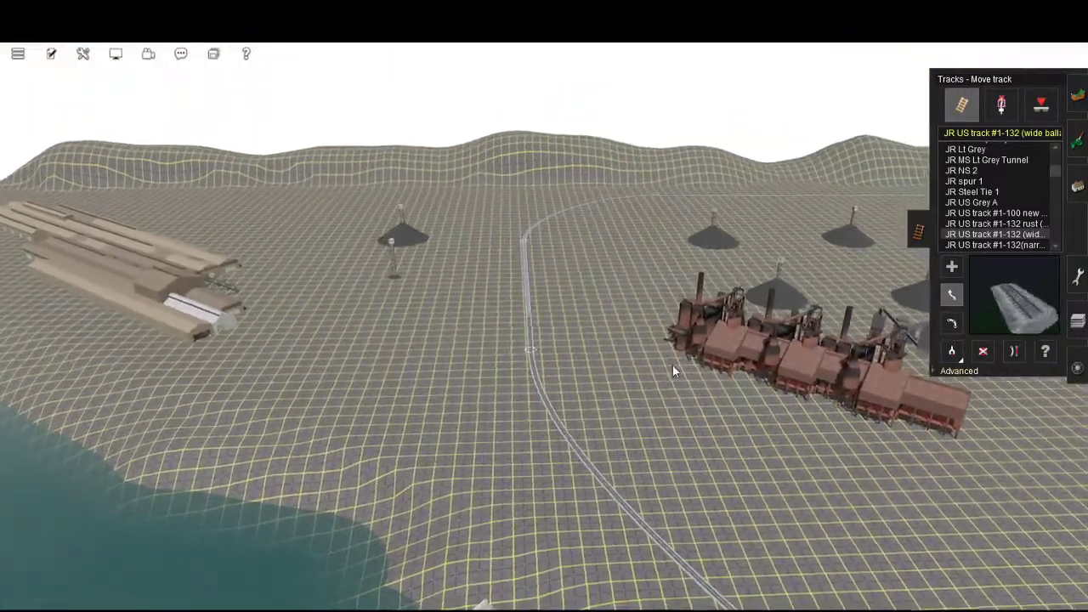
key(Left)
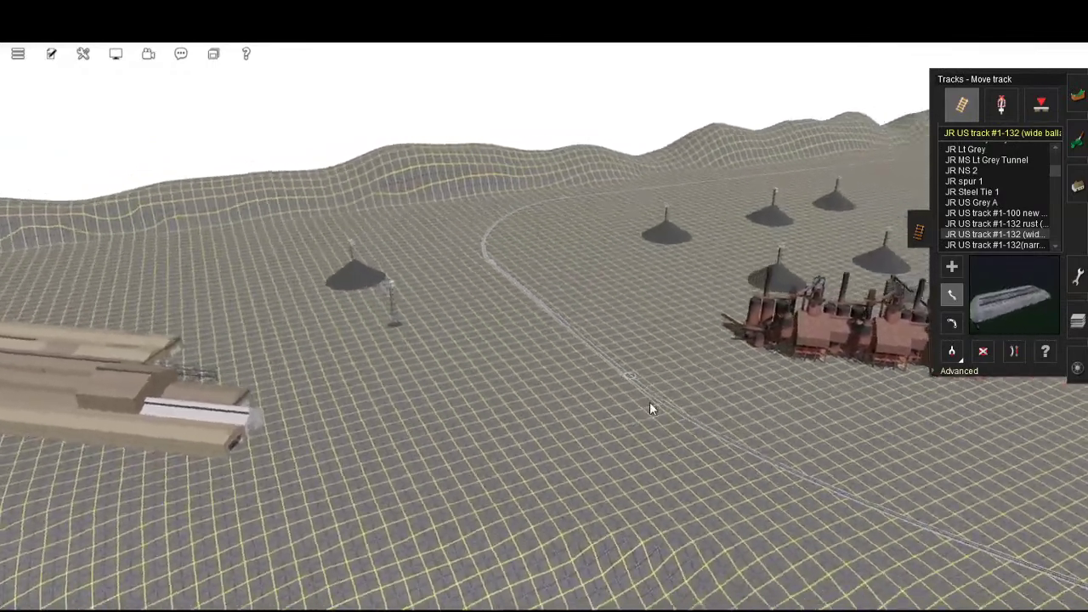
key(Left)
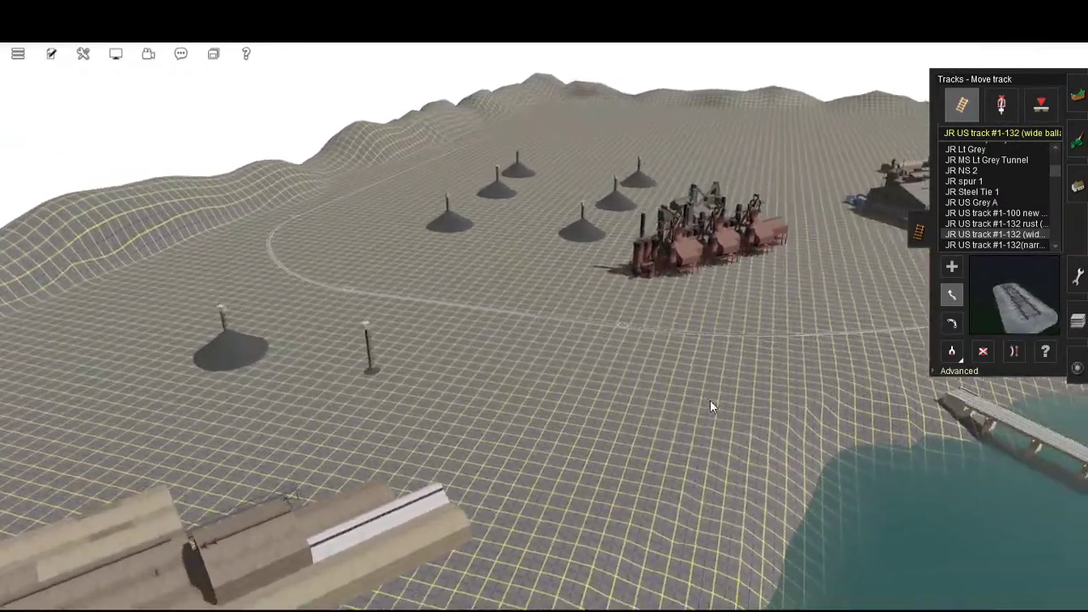
key(Up)
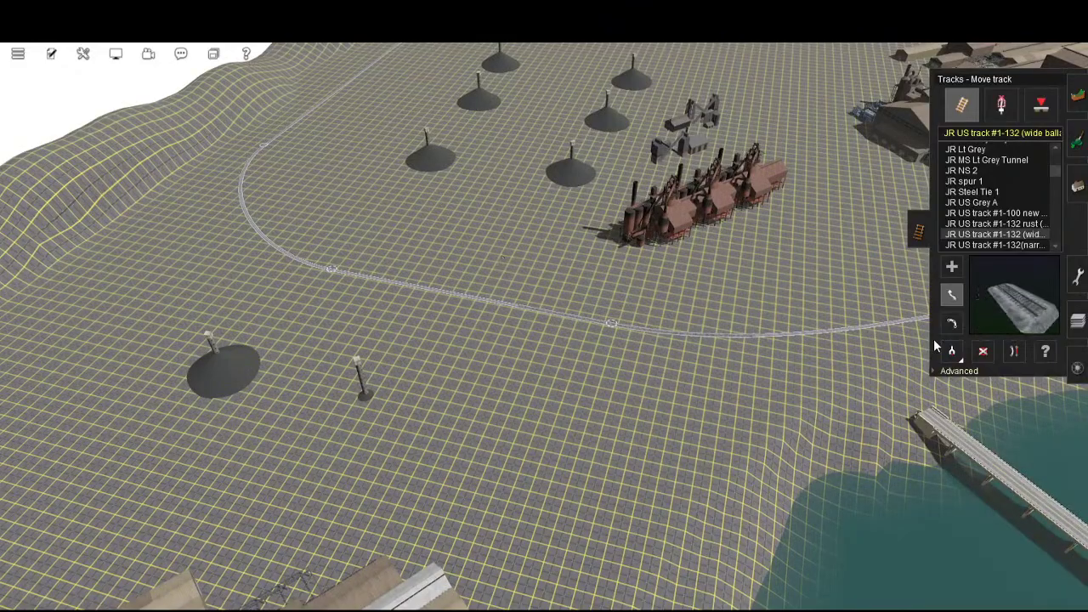
key(Left)
- Move the hopper train from the track beside the large mill complex along the line past the blast furnaces
right_drag(934, 338, 877, 209)
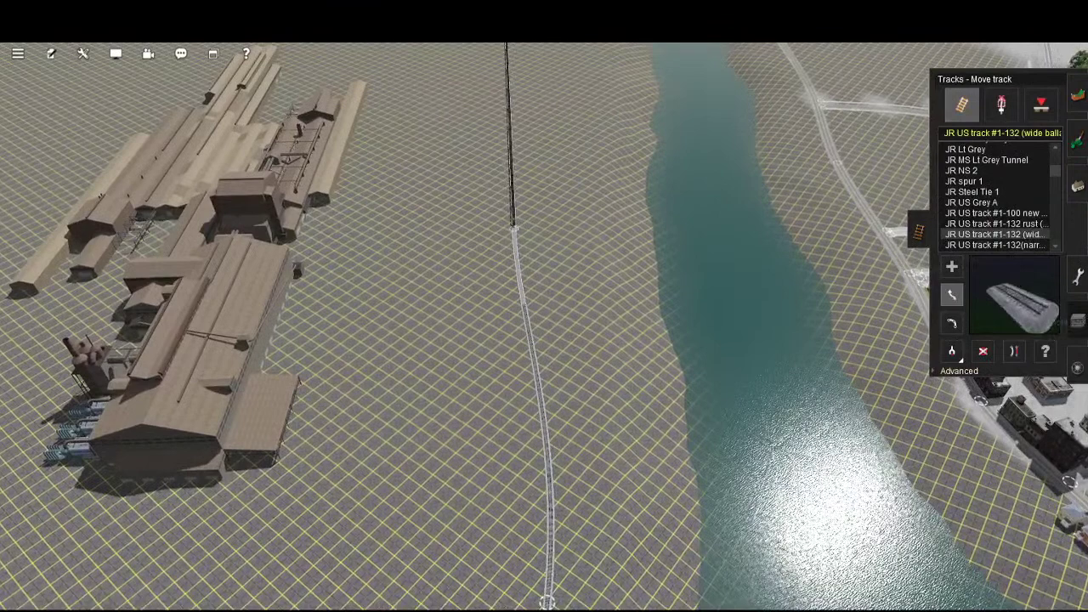
click(1075, 366)
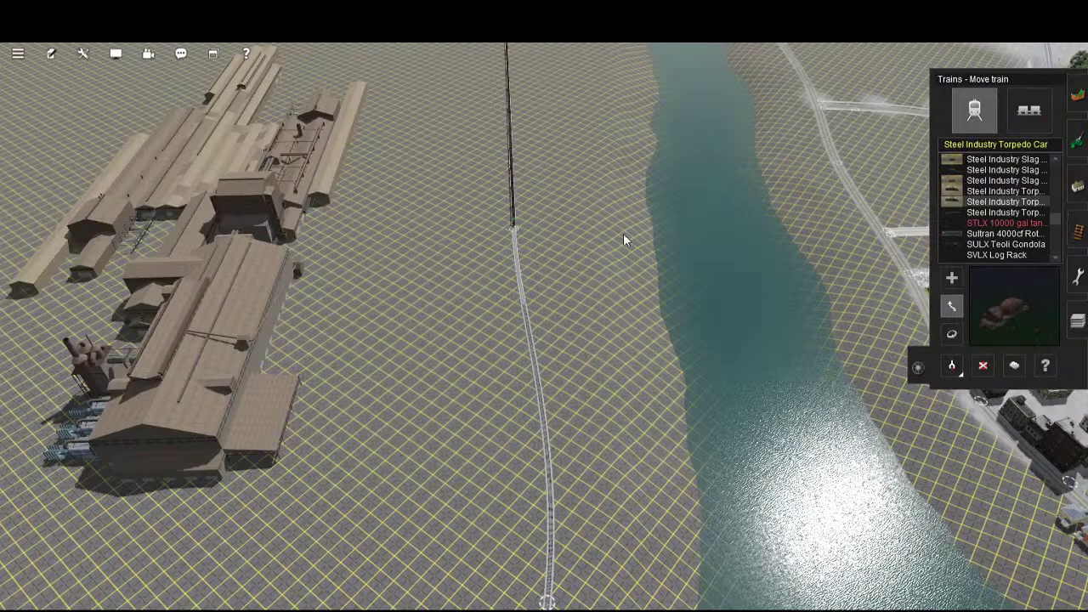
right_drag(661, 232, 675, 339)
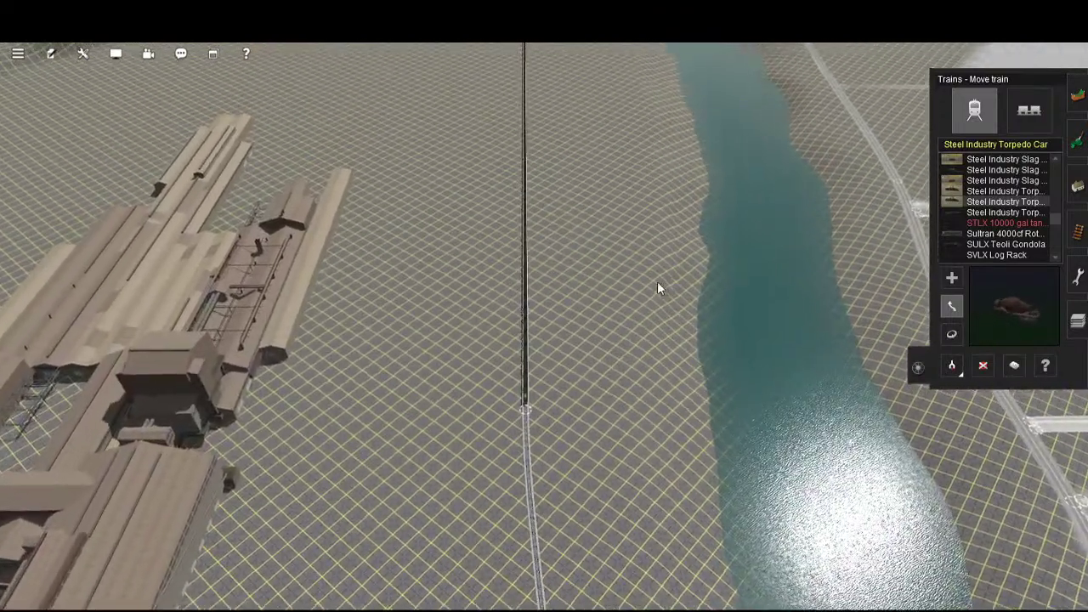
right_drag(525, 412, 523, 334)
right_click(638, 479)
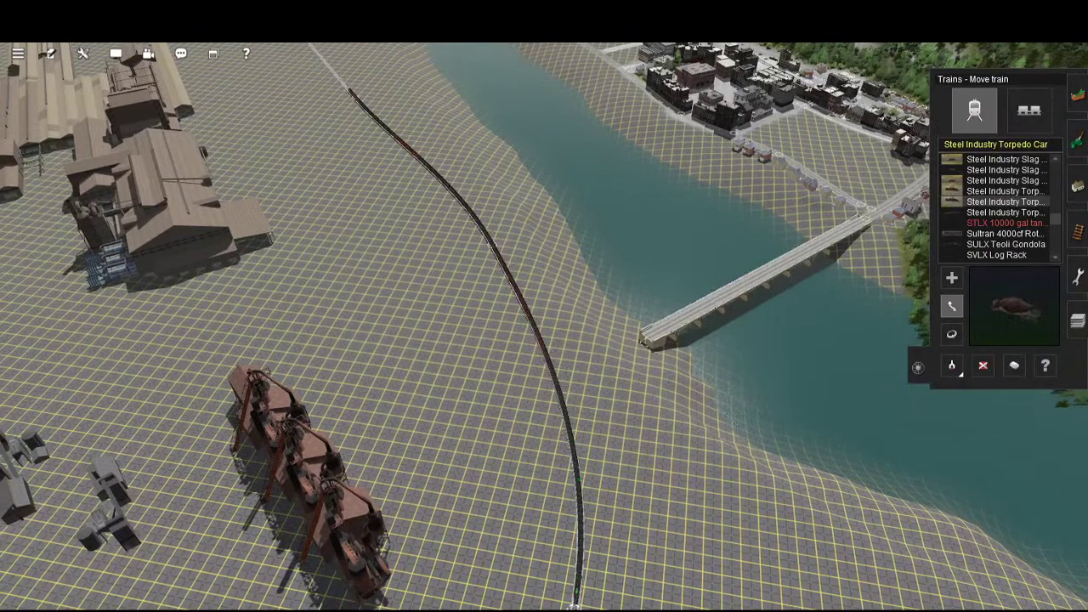
right_drag(680, 595, 686, 568)
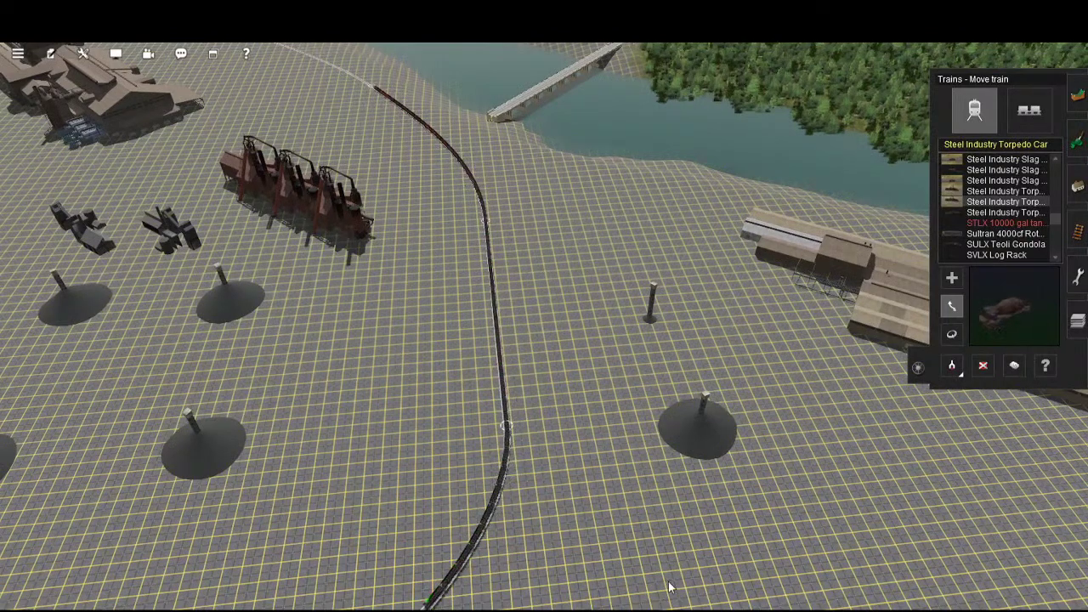
- Move the train around the far curve and along the straight beside the hills to the track's end
right_drag(668, 581, 610, 584)
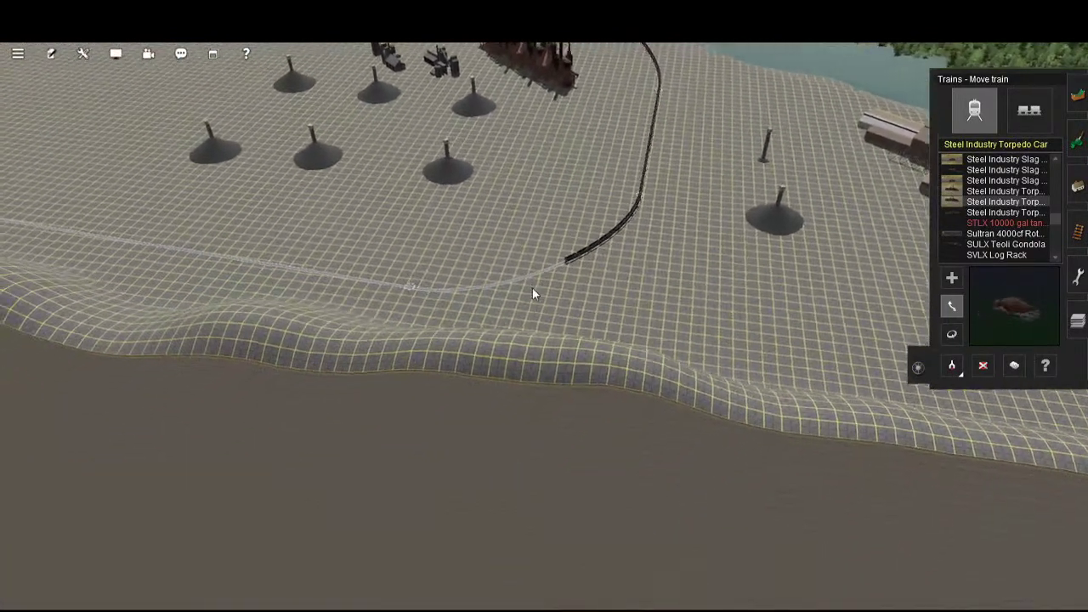
right_drag(532, 288, 761, 382)
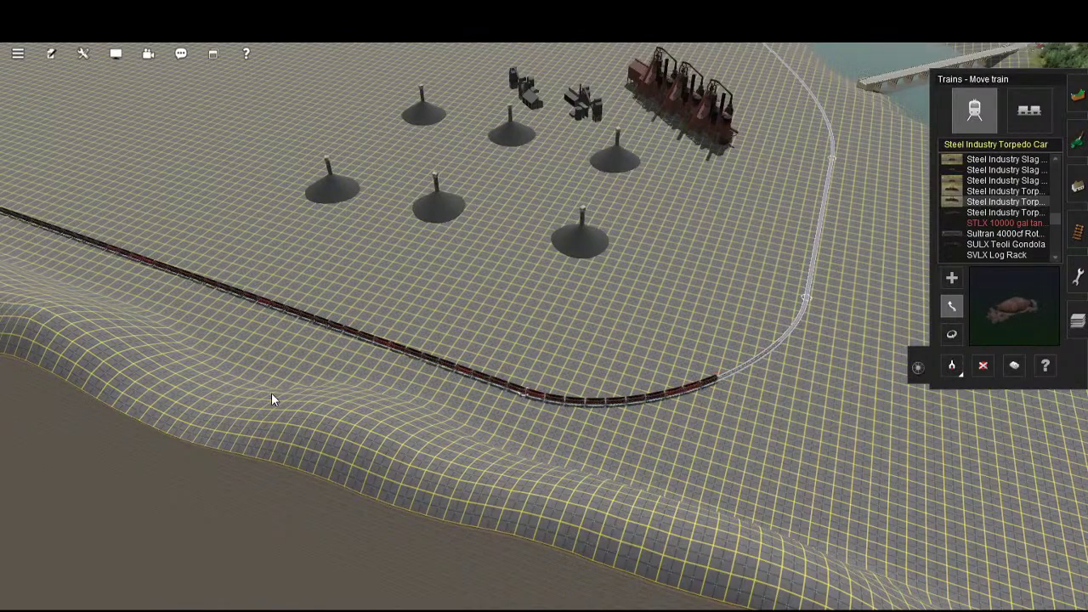
right_drag(272, 400, 978, 538)
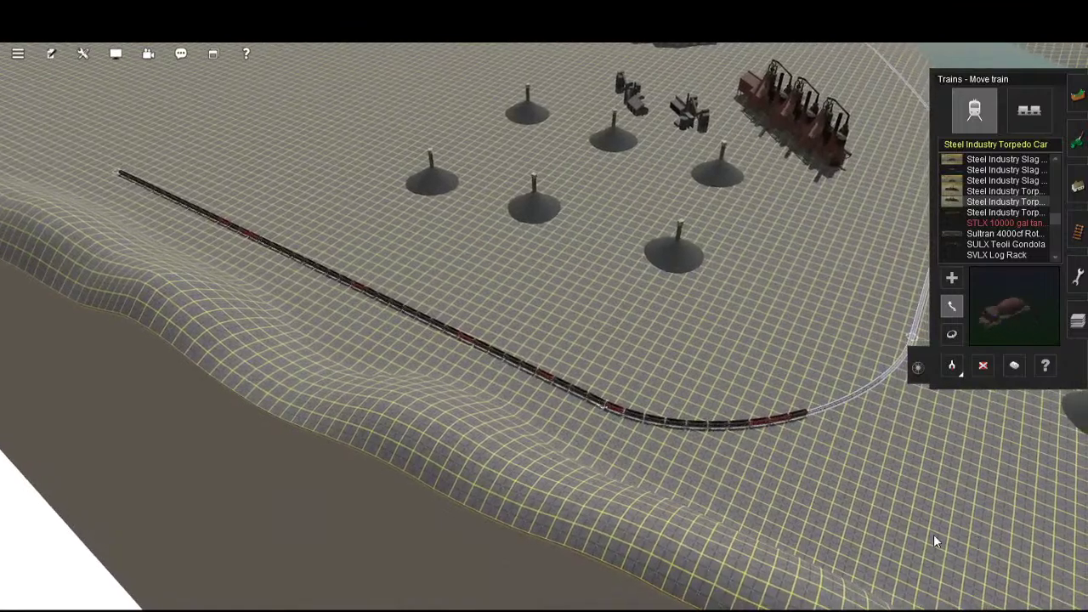
right_drag(964, 440, 612, 513)
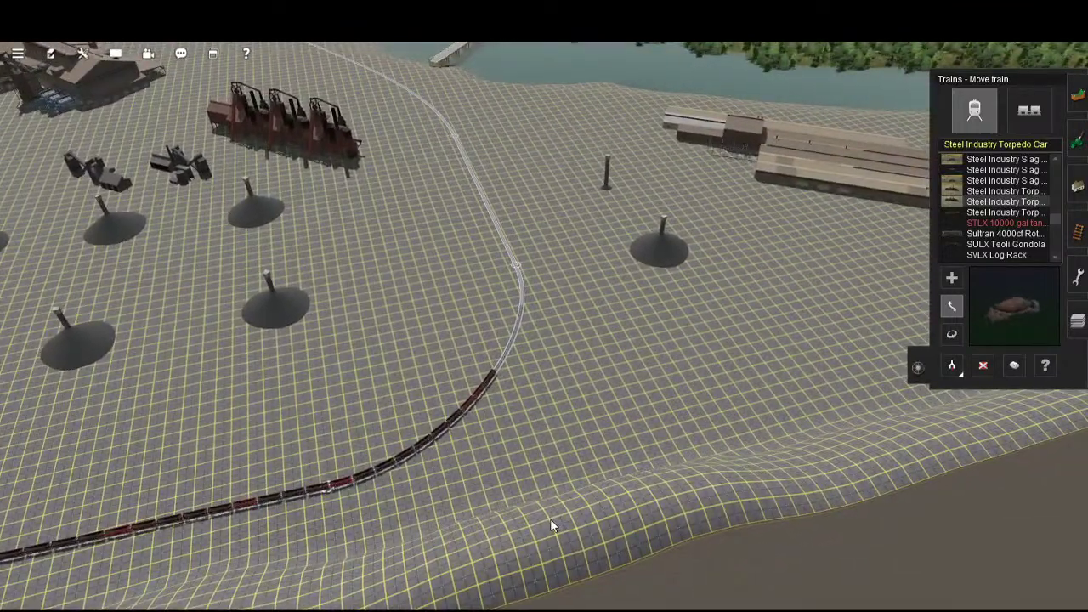
- Move the train back around the curve until its rear car is just short of the track joint
drag(568, 511, 623, 451)
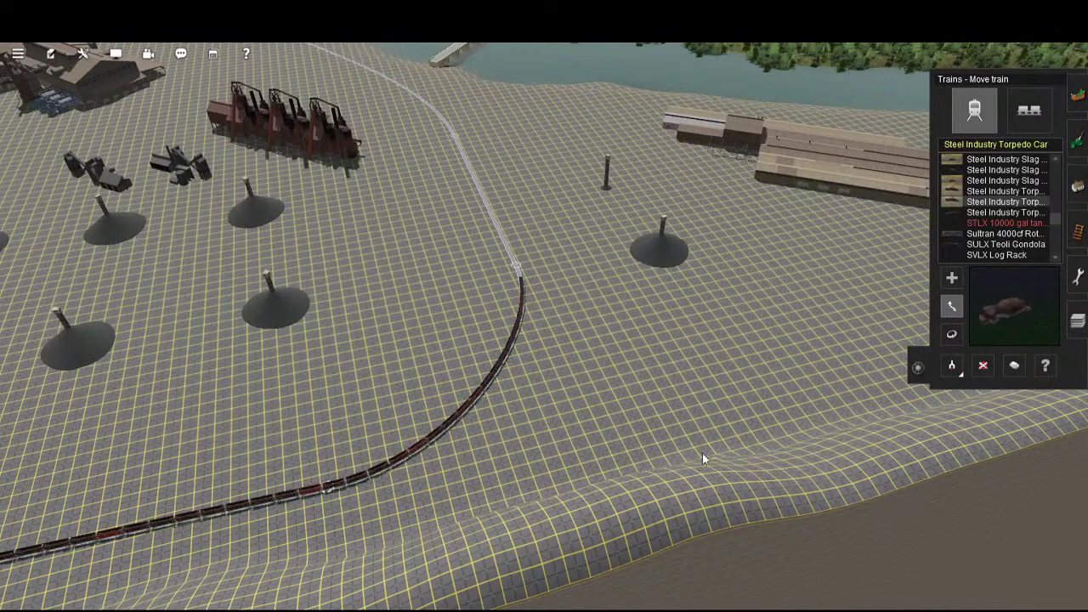
right_drag(702, 453, 576, 425)
right_click(967, 455)
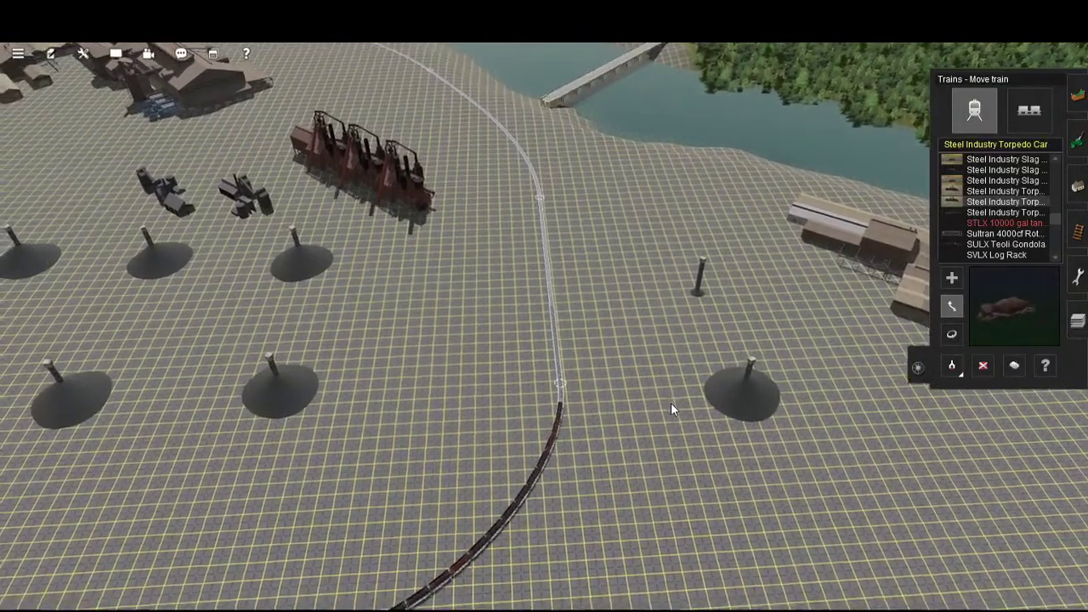
right_click(454, 551)
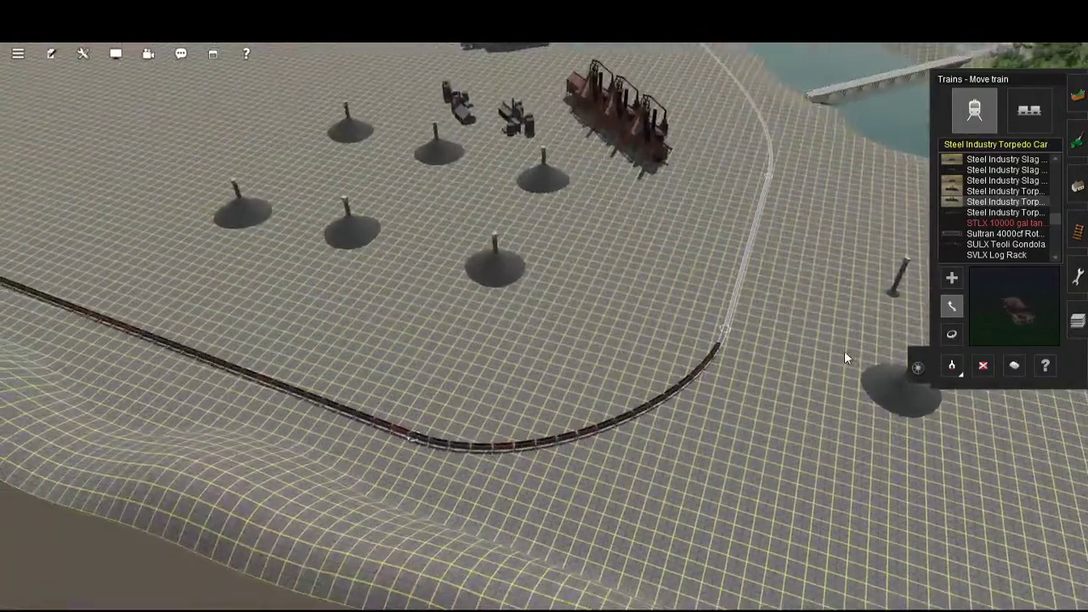
- Examine the train's position on the far curve and the cleared track from the mill side
right_click(845, 350)
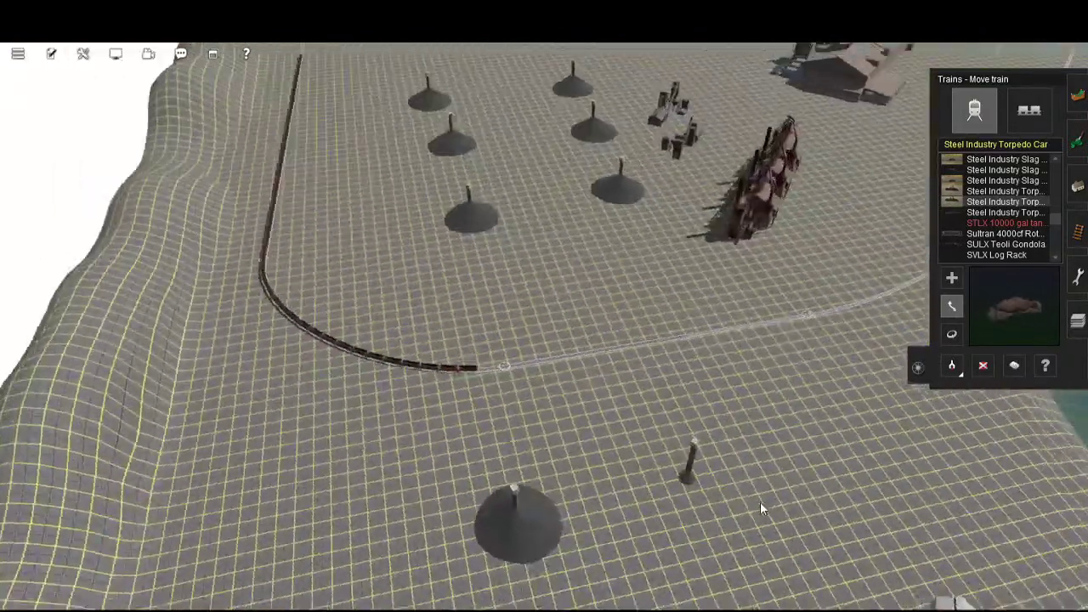
key(Down)
key(Right)
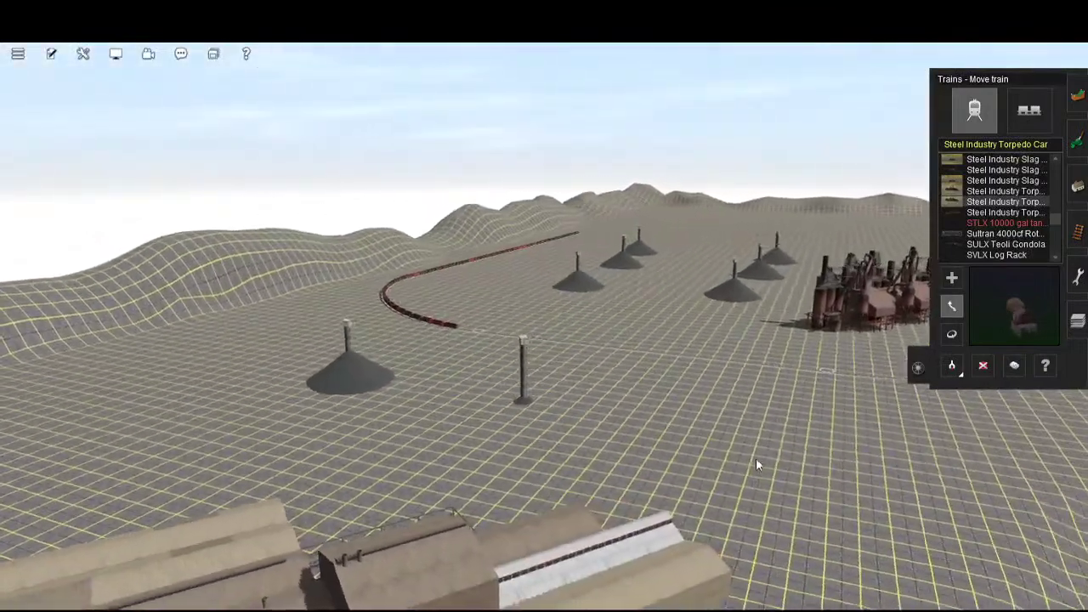
right_click(756, 457)
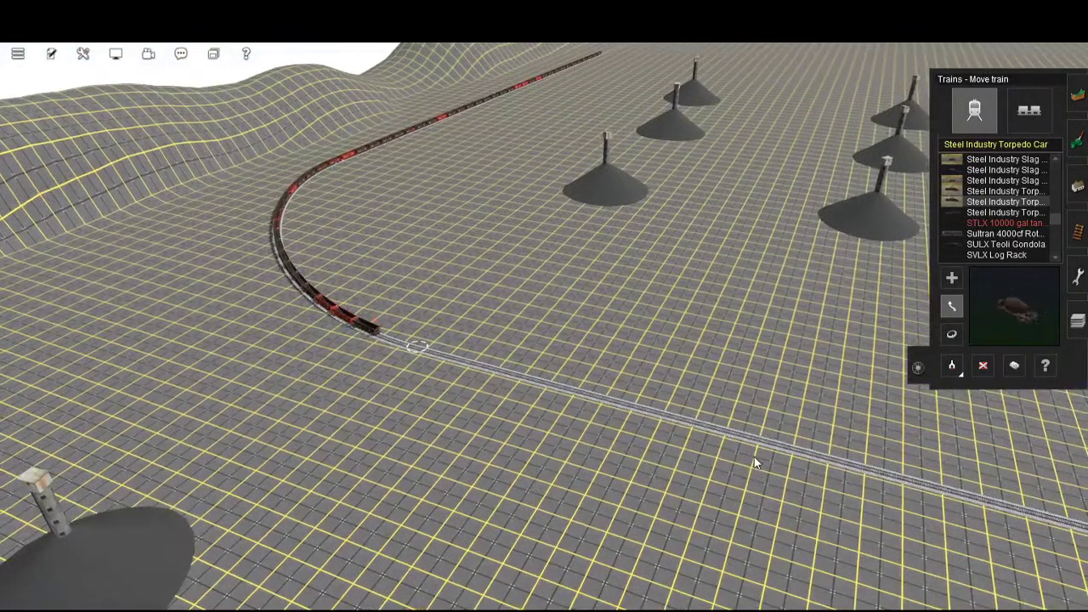
key(Up)
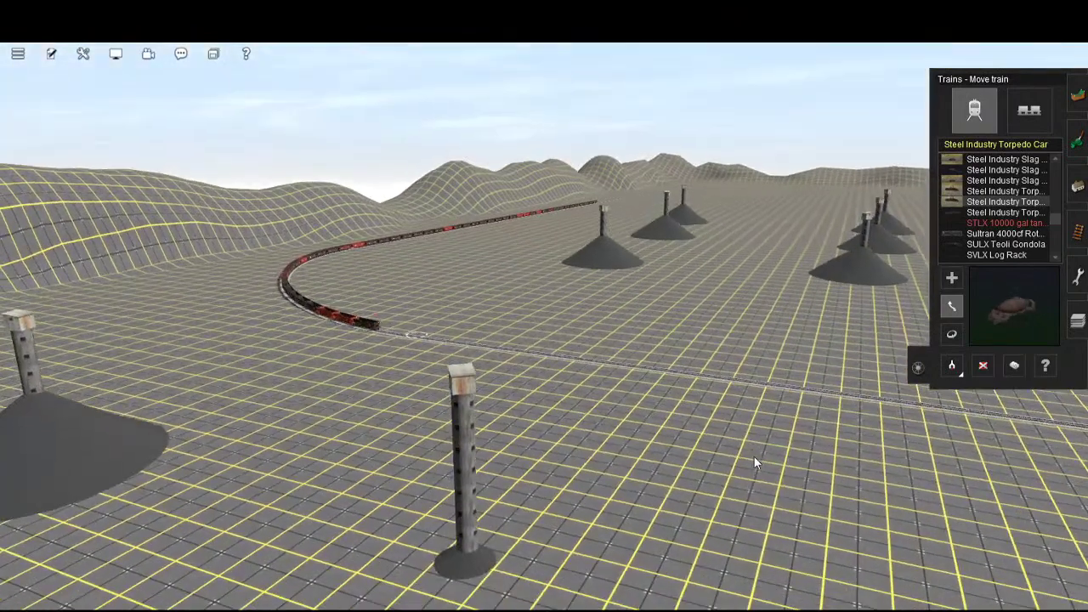
key(Right)
right_click(741, 525)
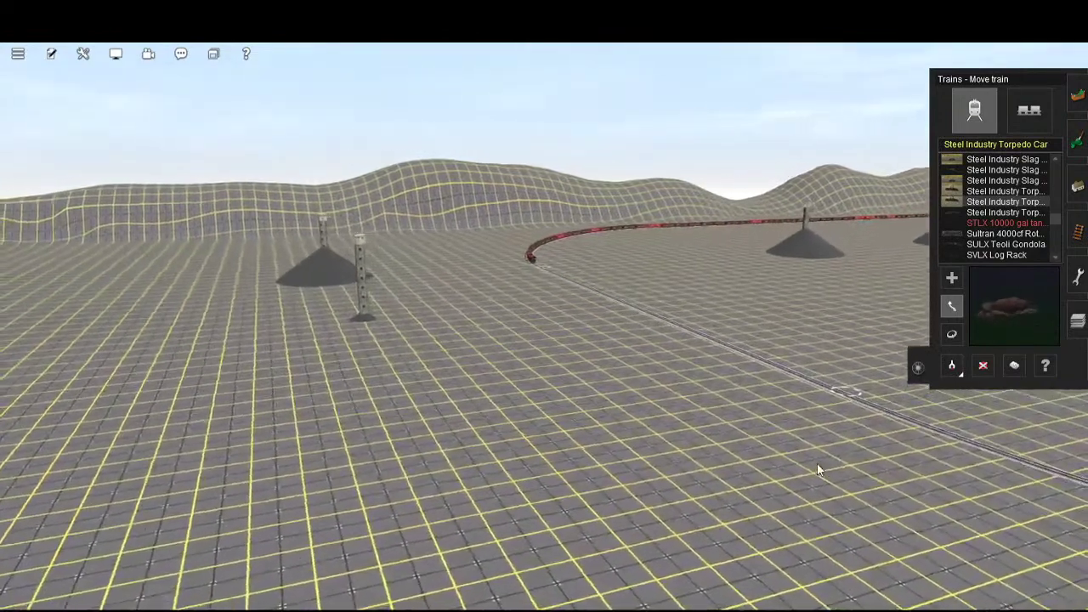
- Survey the open ground and empty track from the blast furnaces to the rear of the train
key(Right)
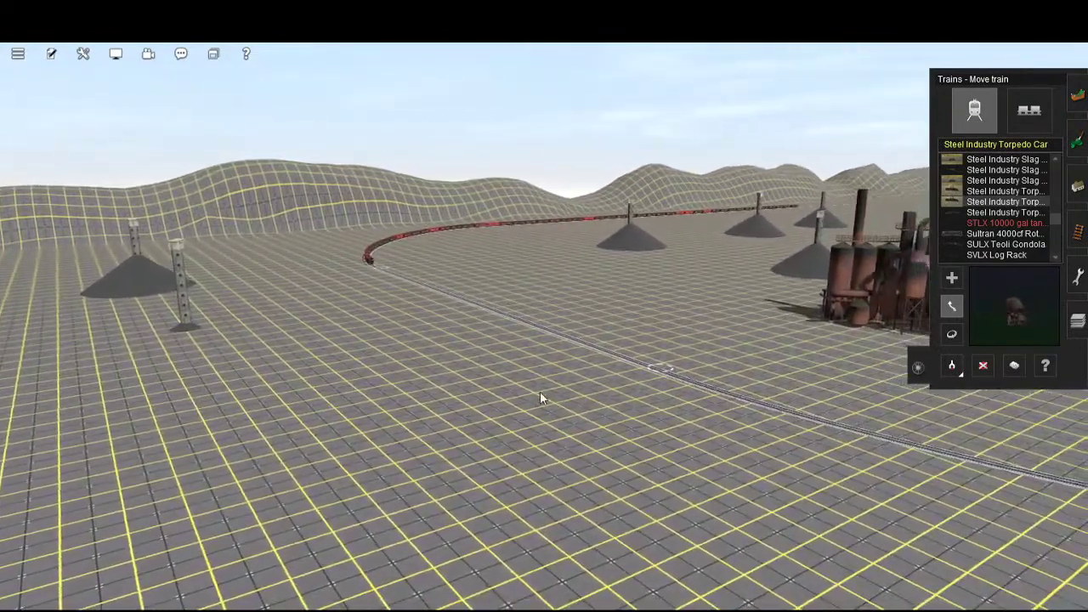
key(Left)
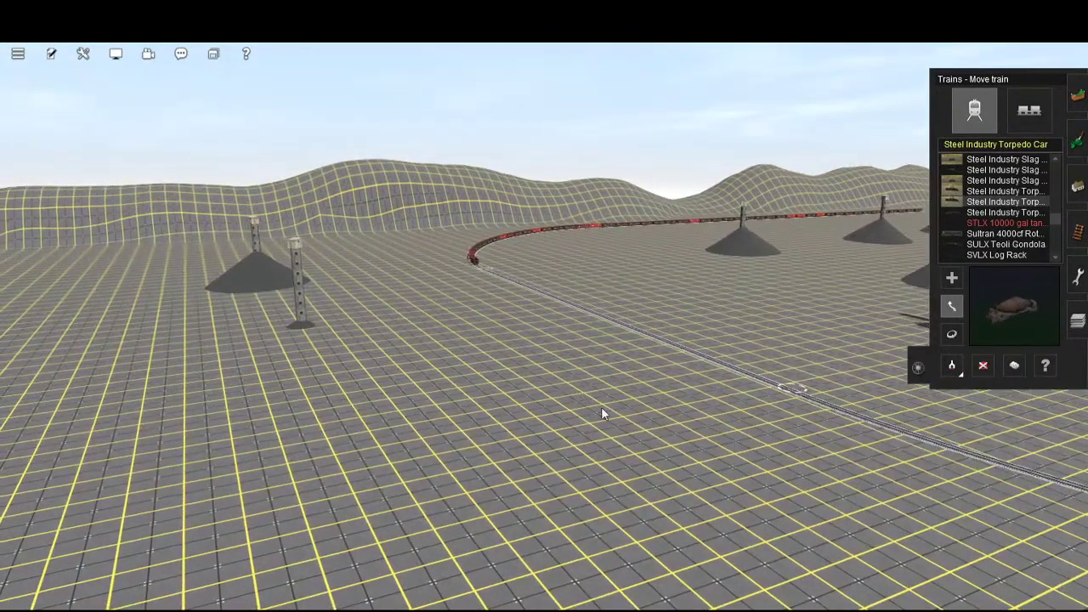
key(Left)
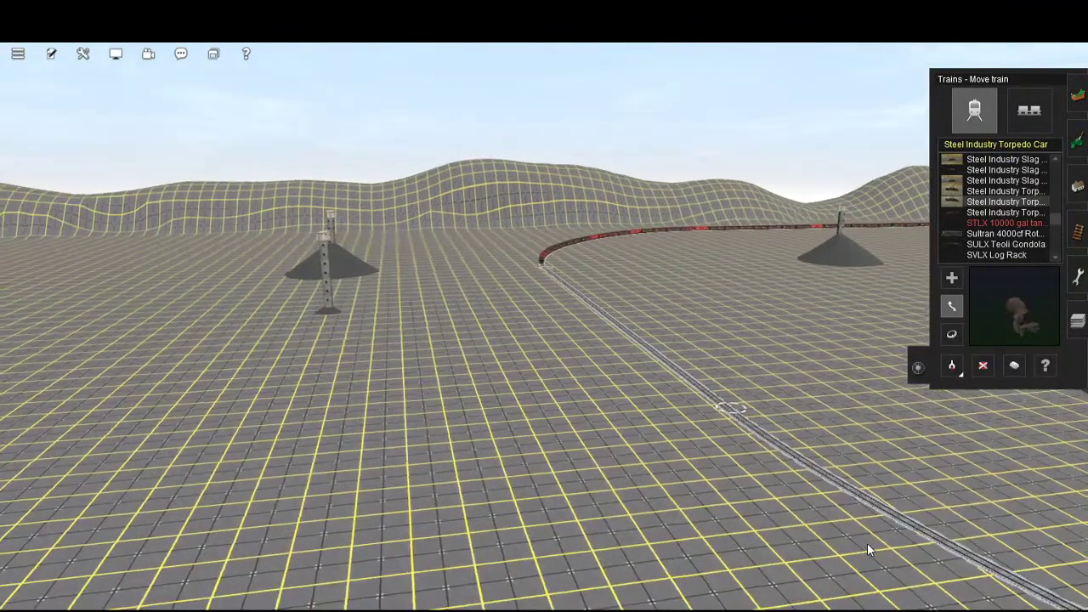
key(Up)
key(Right)
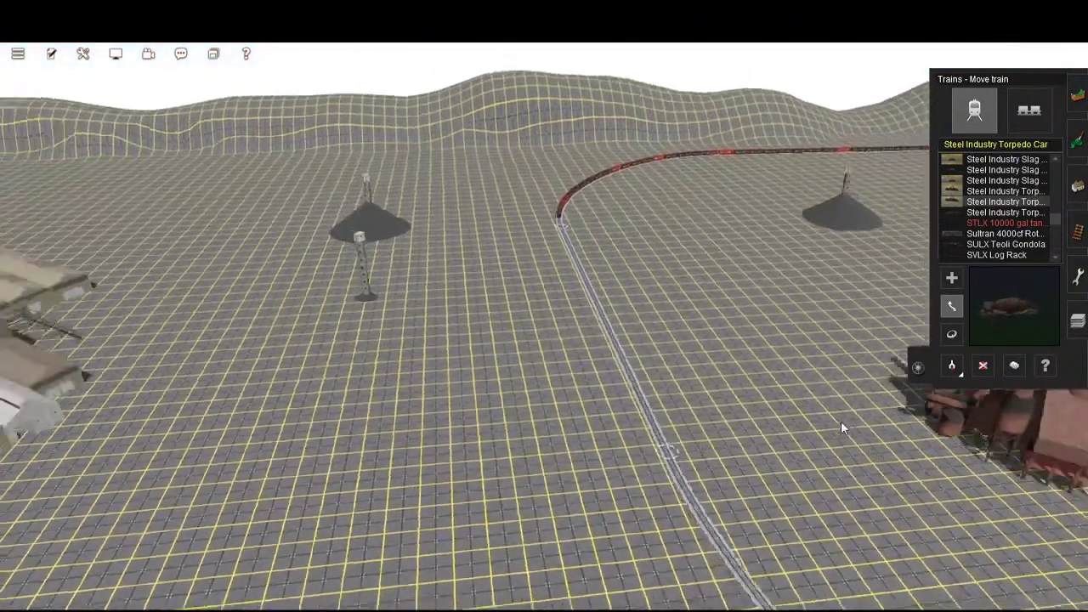
scroll(799, 379, down, 3)
right_click(762, 339)
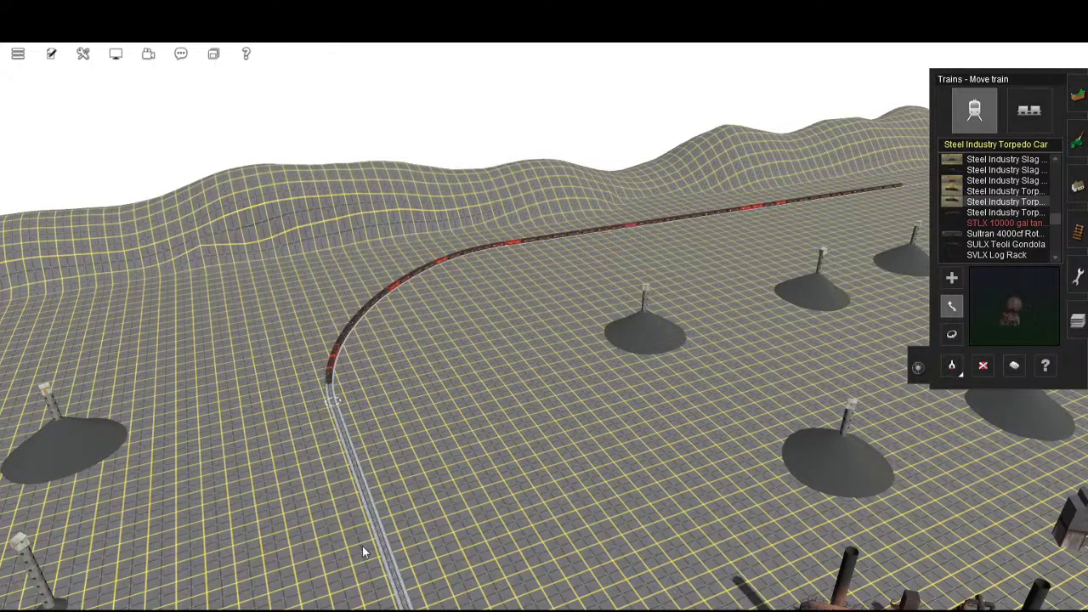
- Switch from train editing to track editing and survey the line between the blast furnaces and the train's rear car
right_click(484, 564)
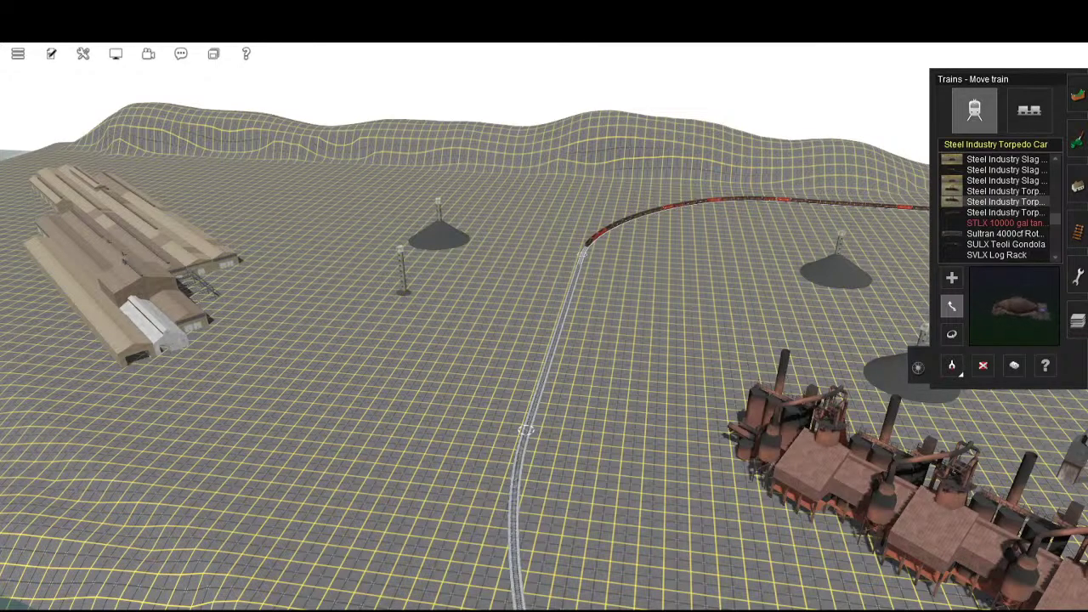
right_drag(686, 437, 709, 402)
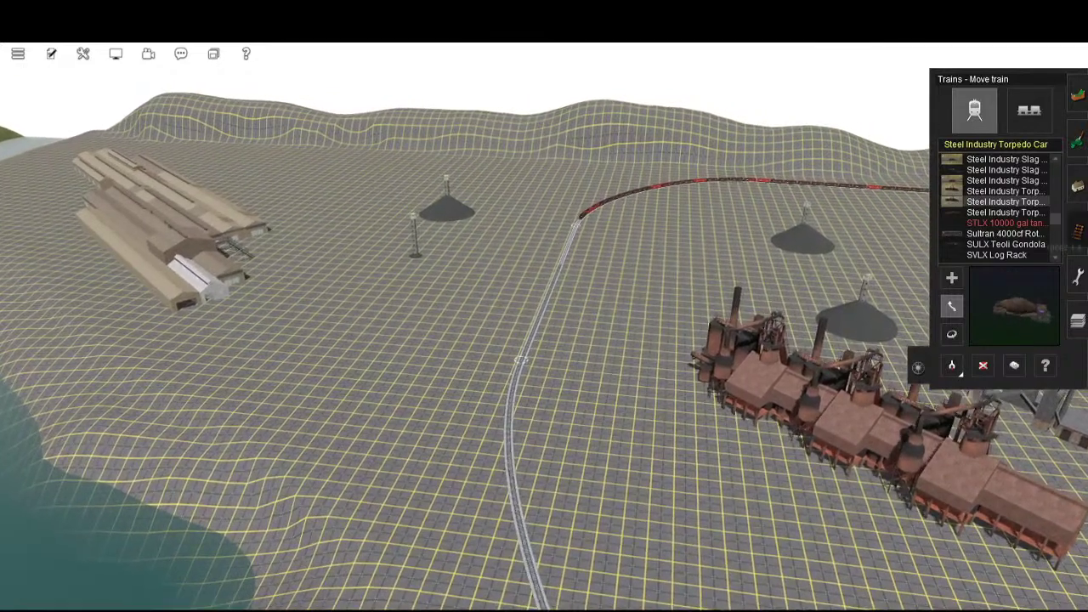
click(1078, 230)
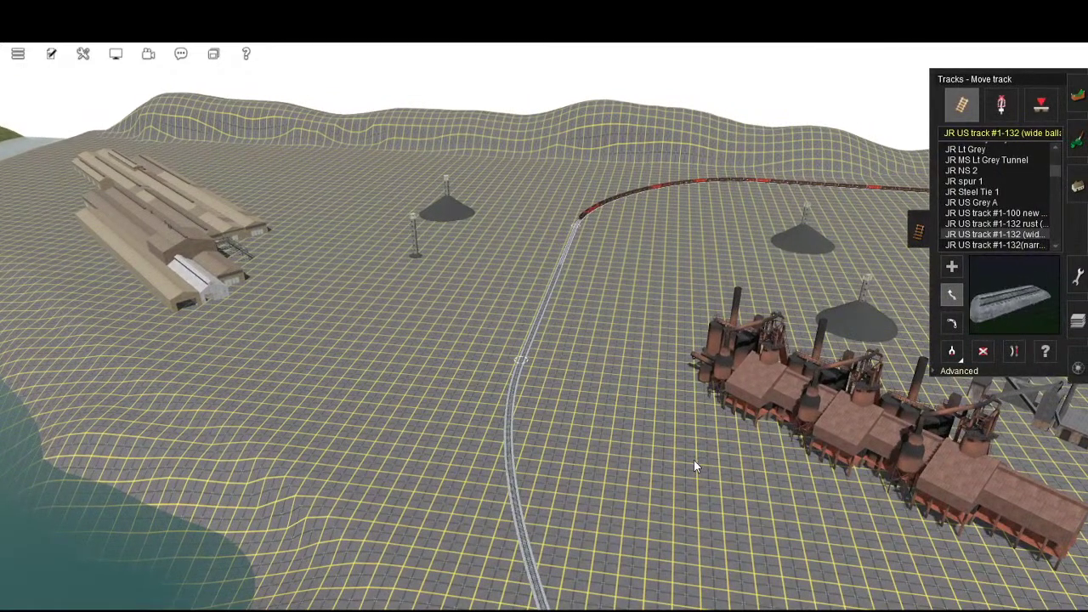
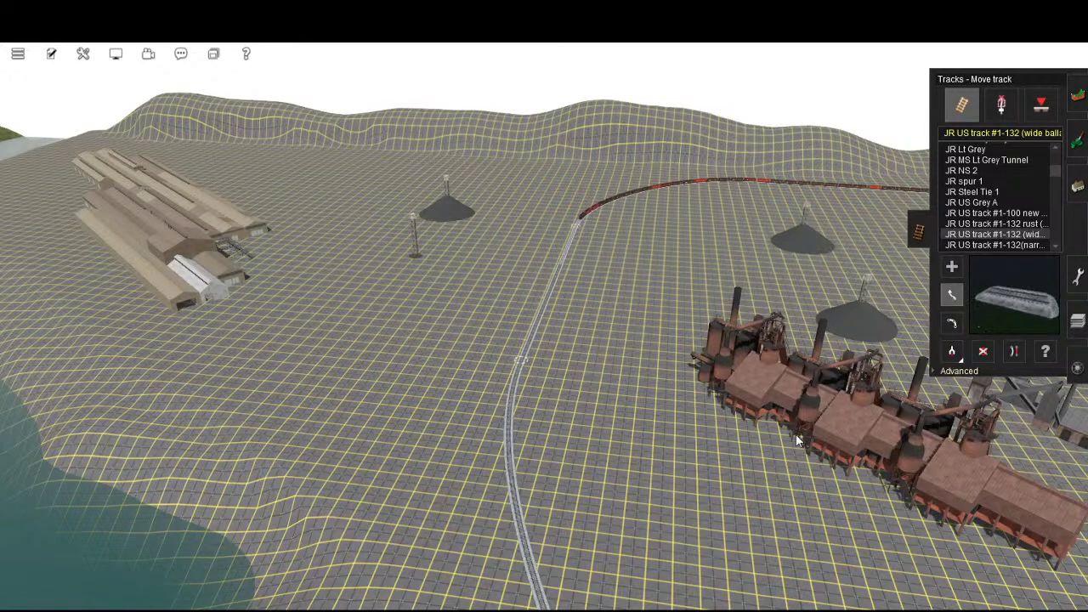
right_click(713, 413)
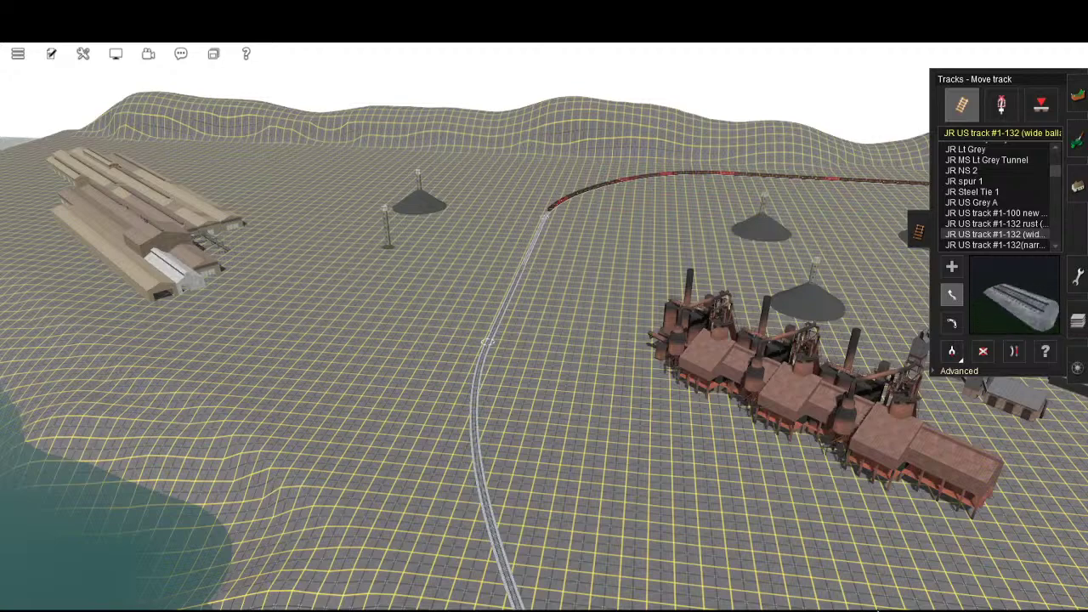
key(Up)
key(Up)
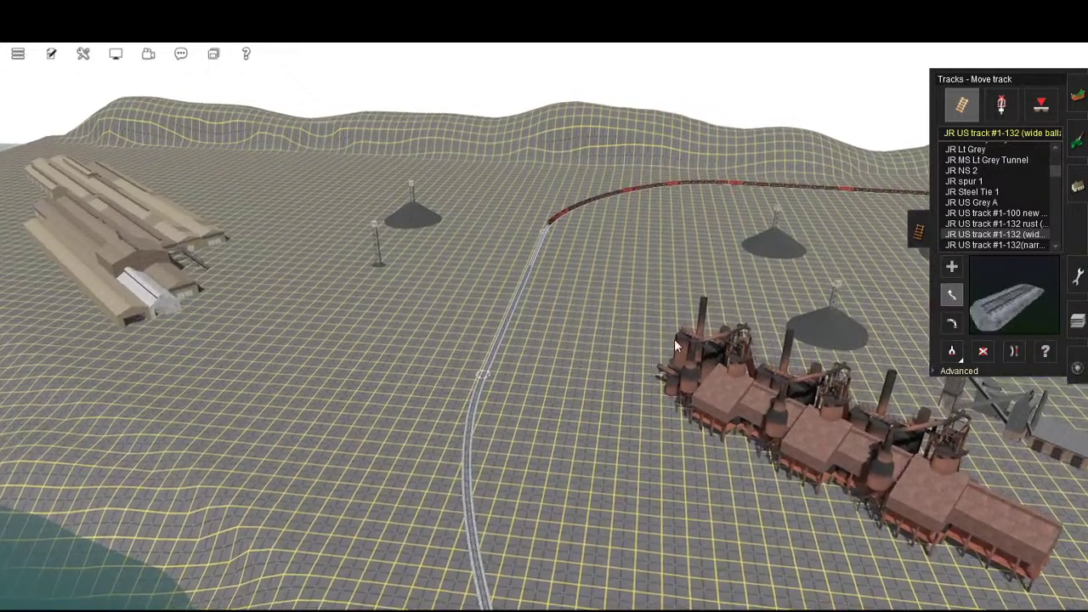
key(Right)
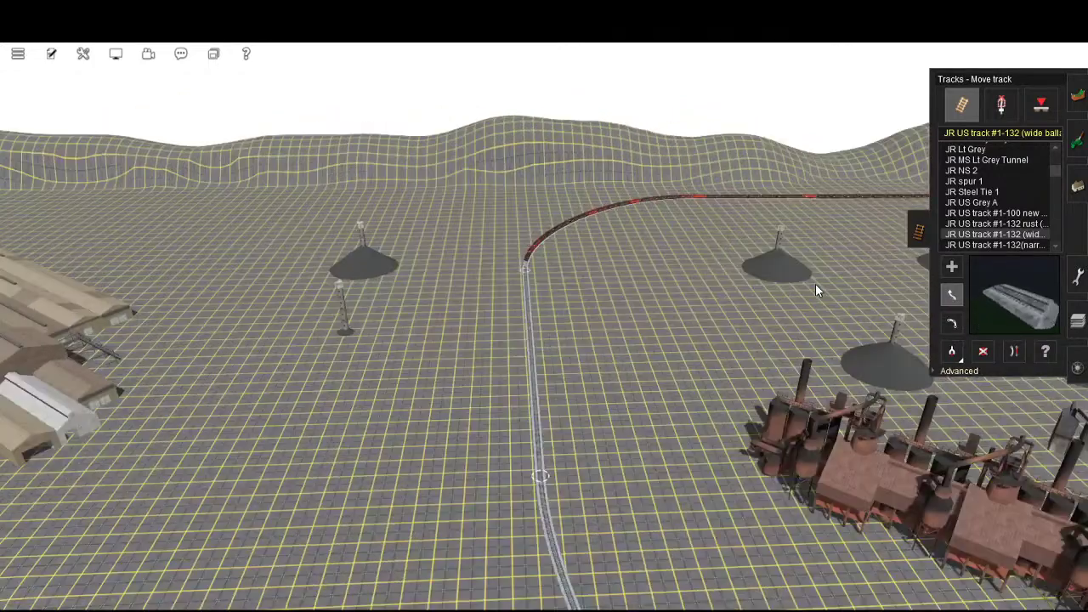
key(Up)
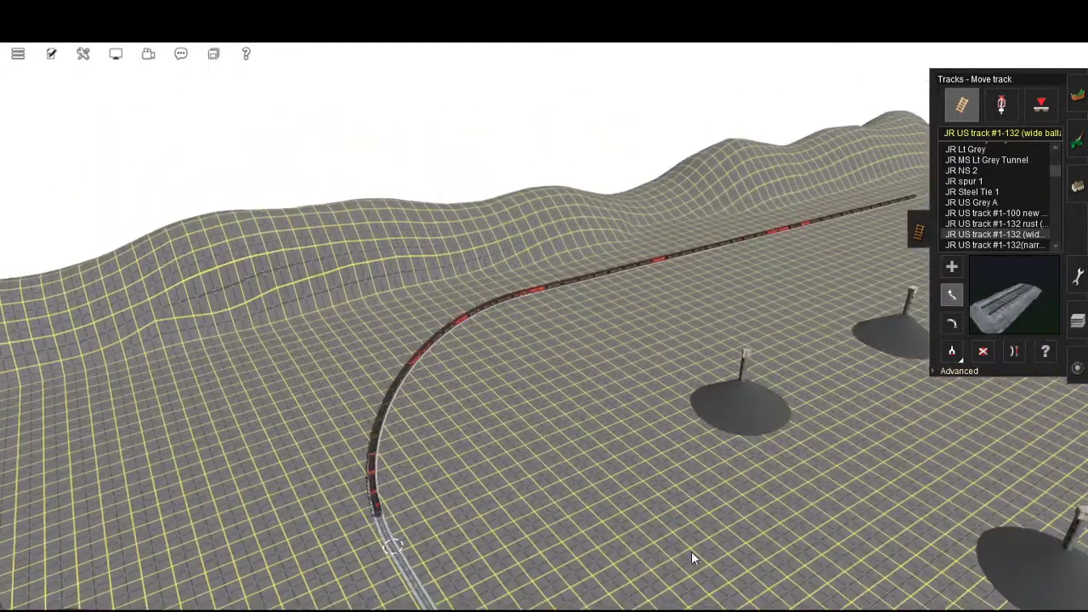
key(Down)
key(Left)
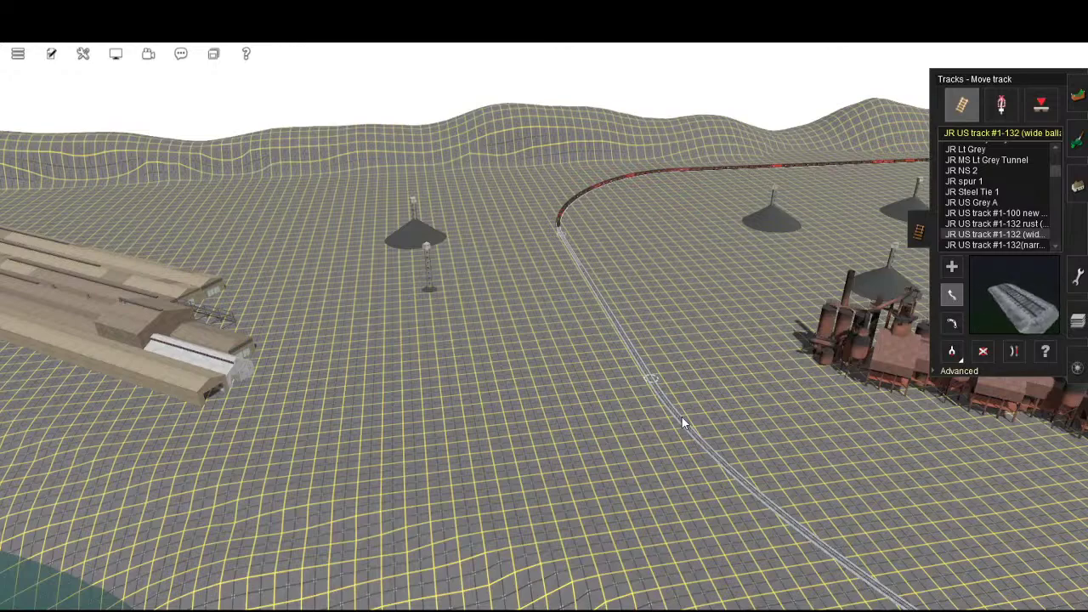
- Survey the straight track beside the blast furnaces and follow the train along the hills to the track's end
right_click(706, 337)
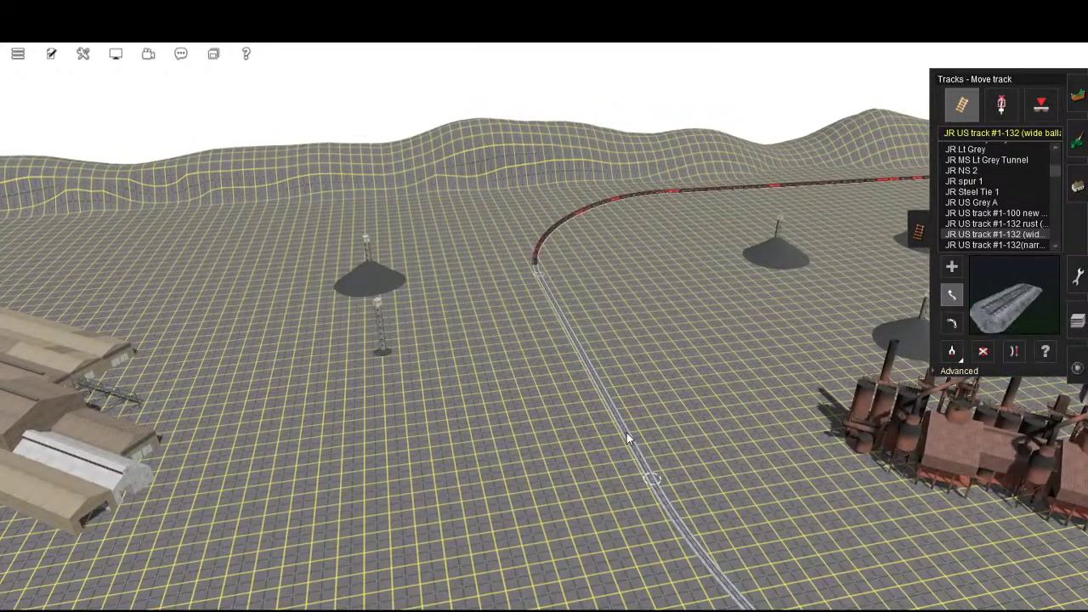
right_click(653, 362)
right_click(653, 485)
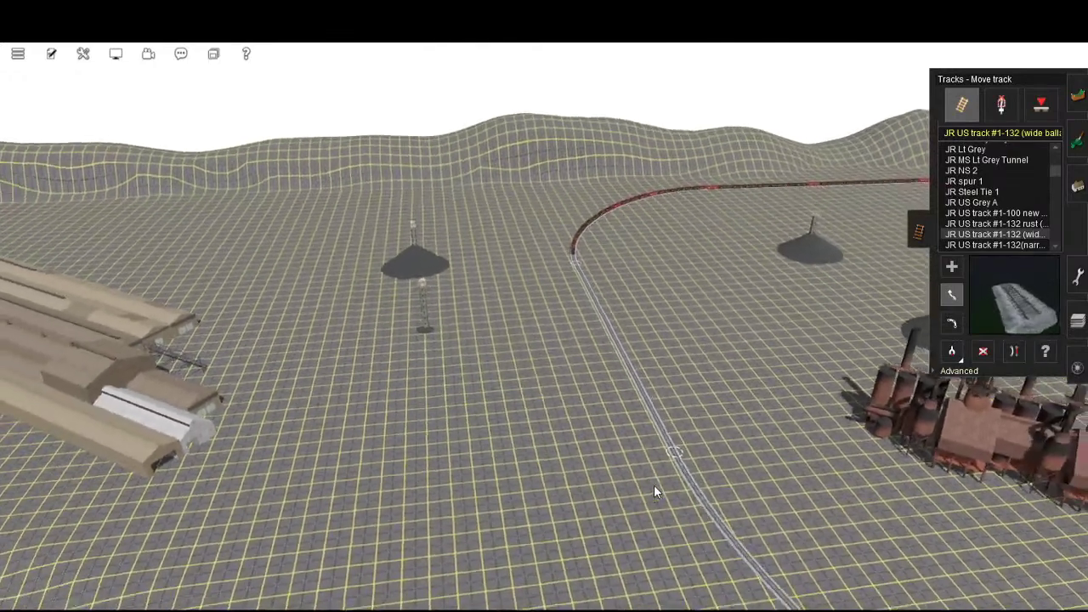
right_drag(653, 485, 1075, 491)
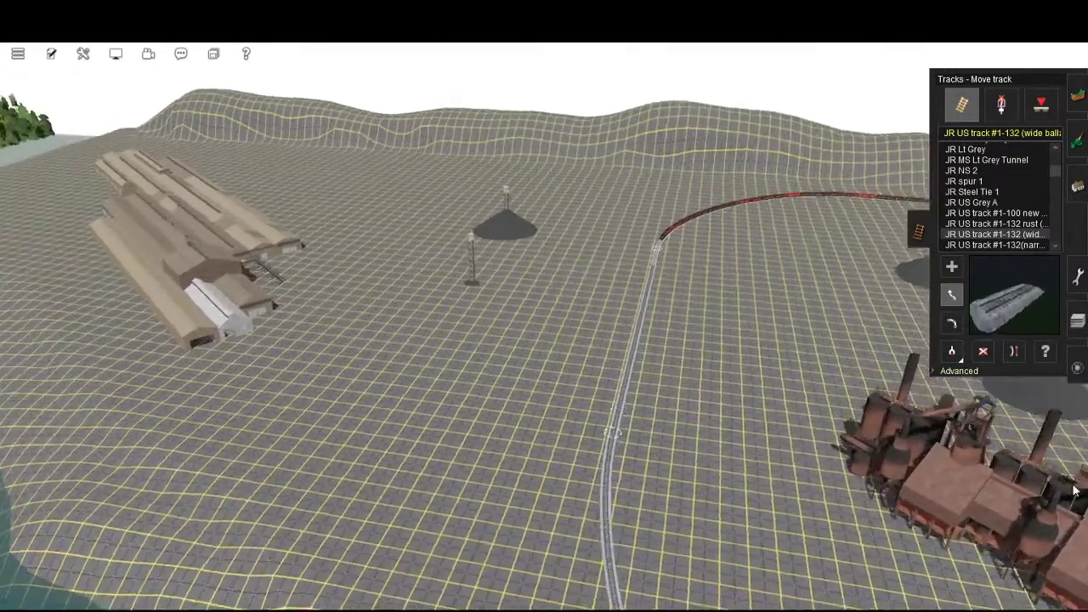
scroll(1075, 492, up, 2)
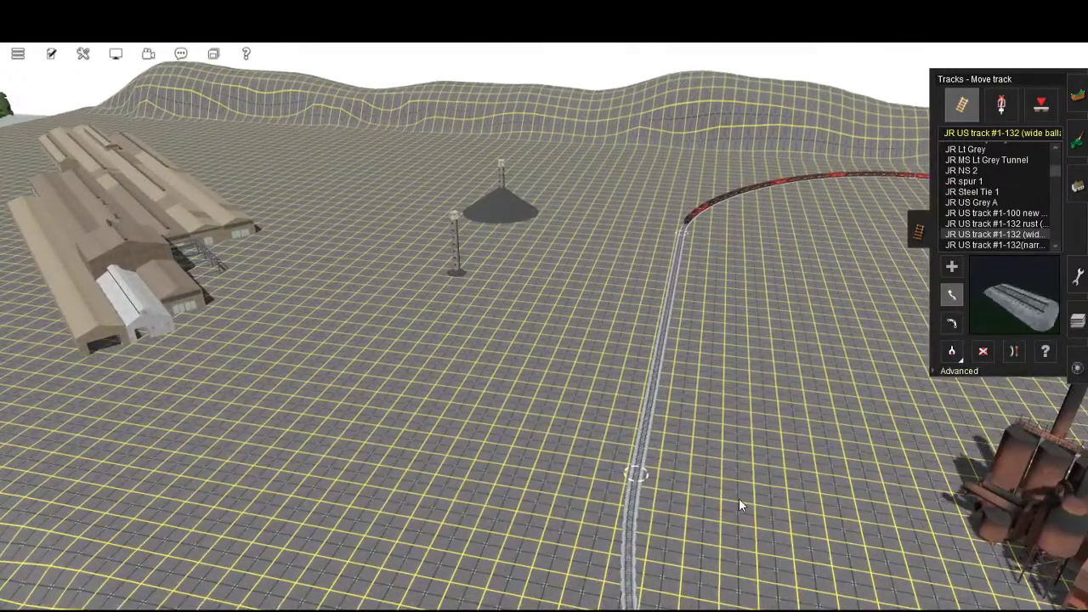
right_click(739, 500)
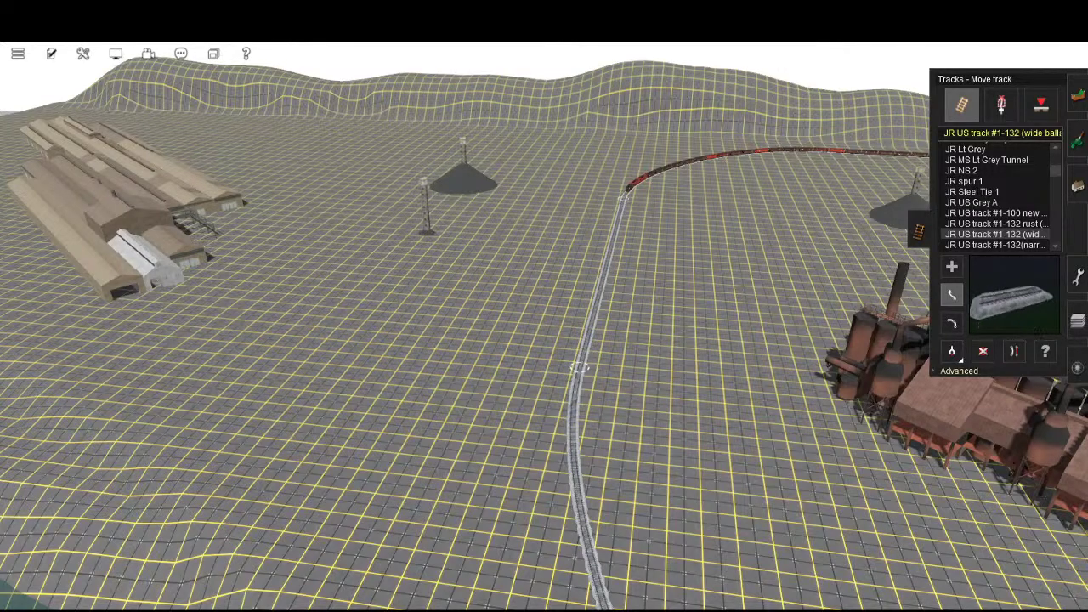
right_click(796, 330)
right_click(801, 352)
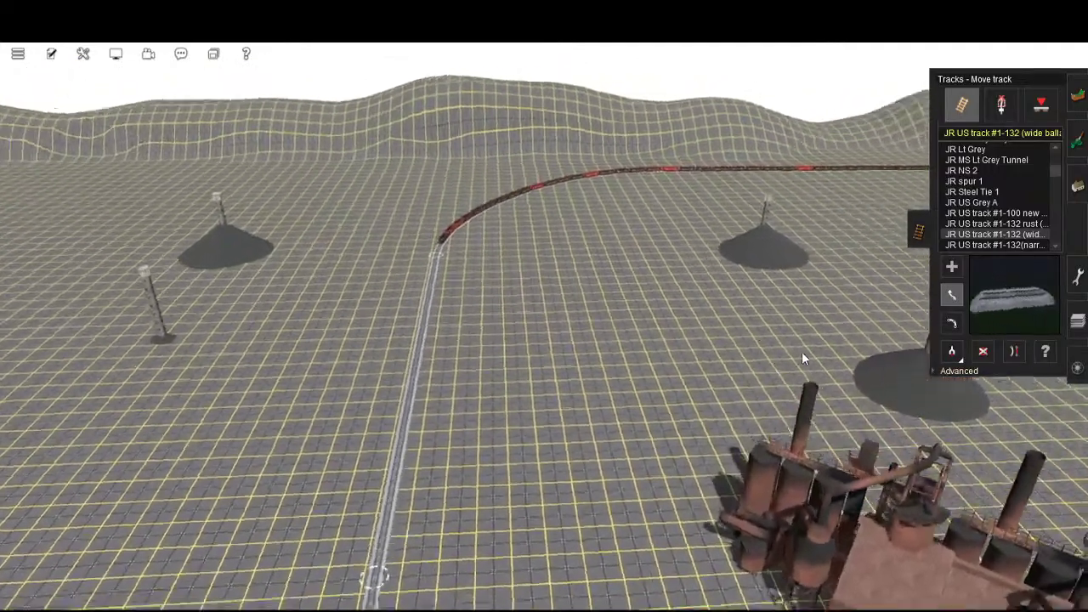
right_click(873, 299)
key(Right)
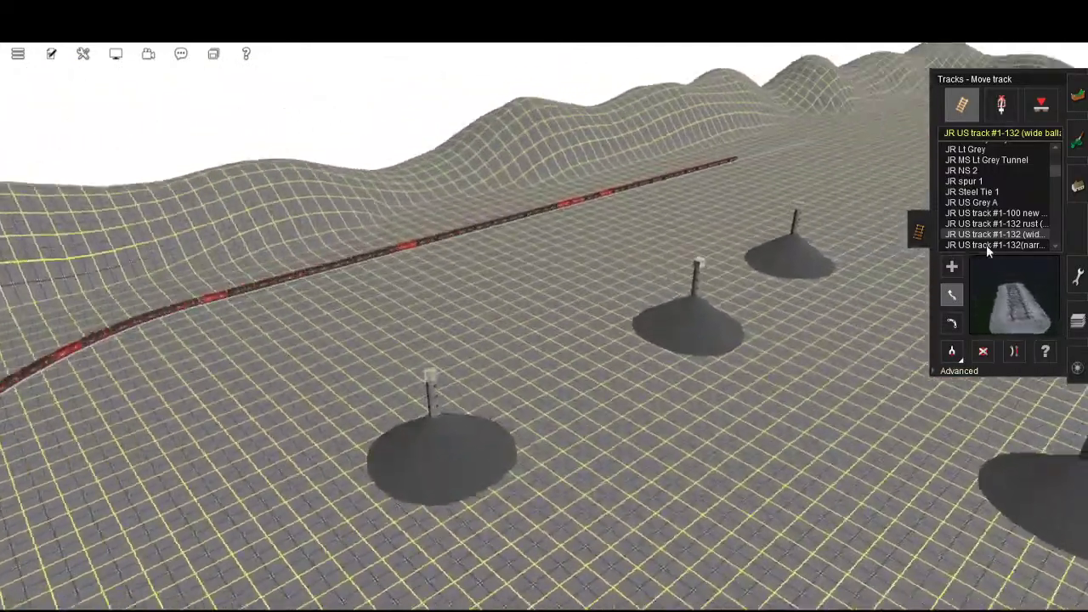
scroll(790, 398, down, 4)
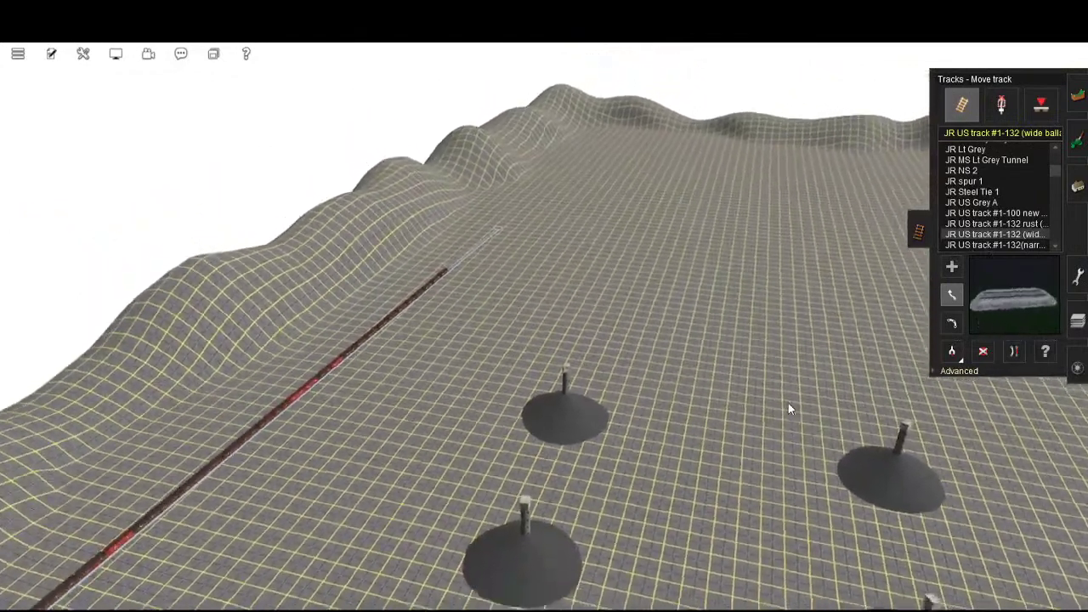
- Check the track's route past the blast furnaces, mill buildings and river in the top-down map view
key(ctrl+m)
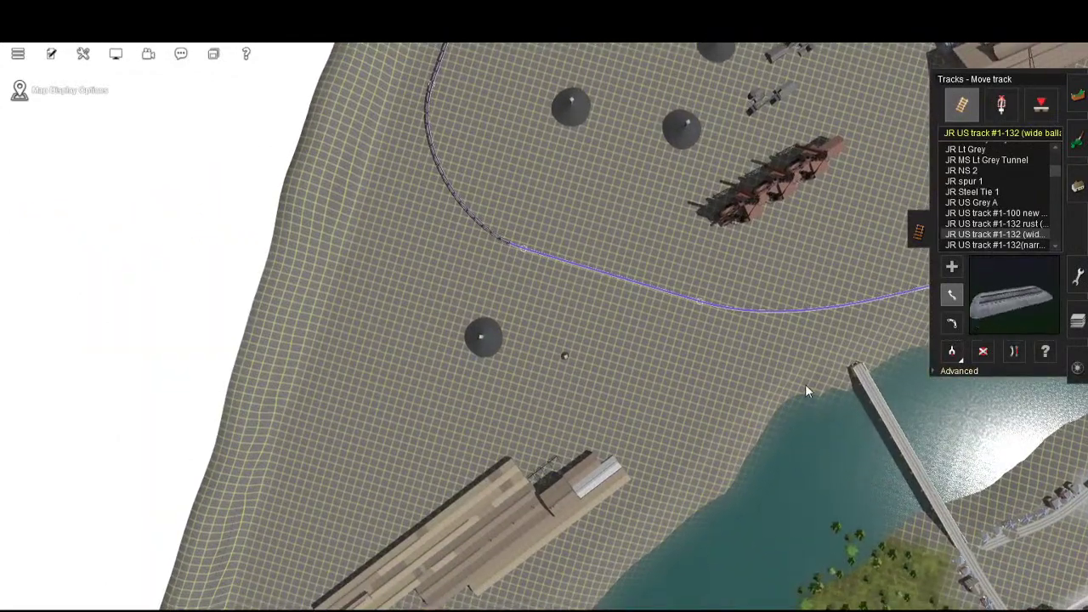
right_click(873, 316)
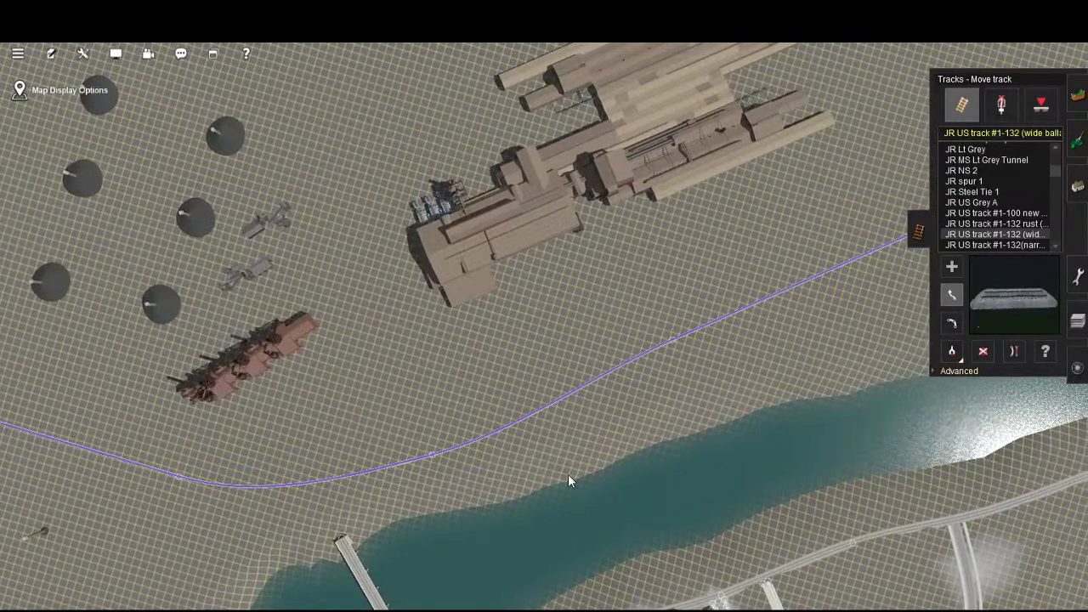
right_click(380, 497)
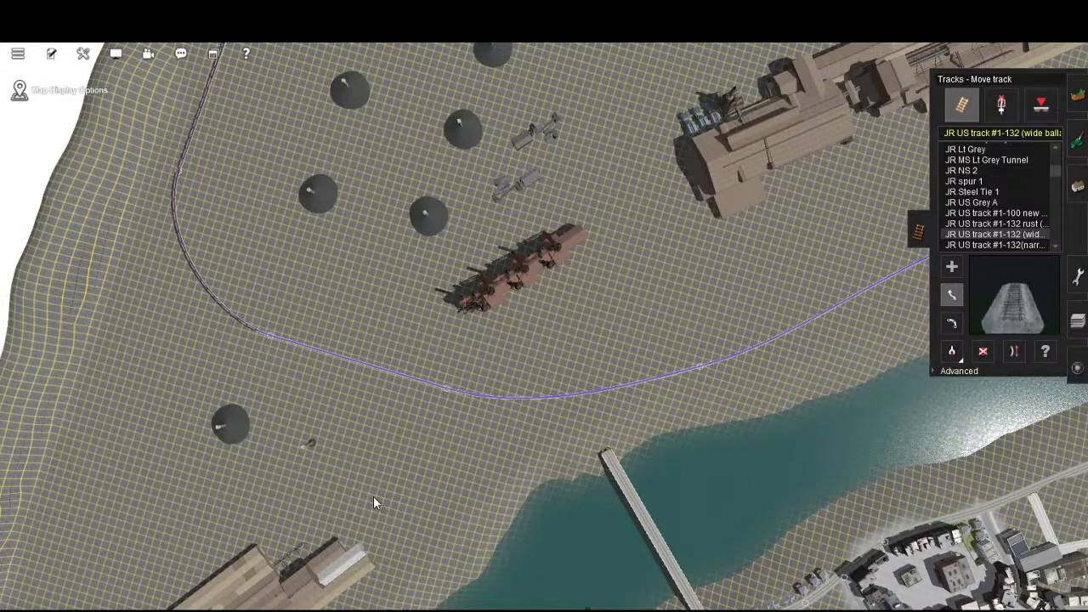
right_click(428, 378)
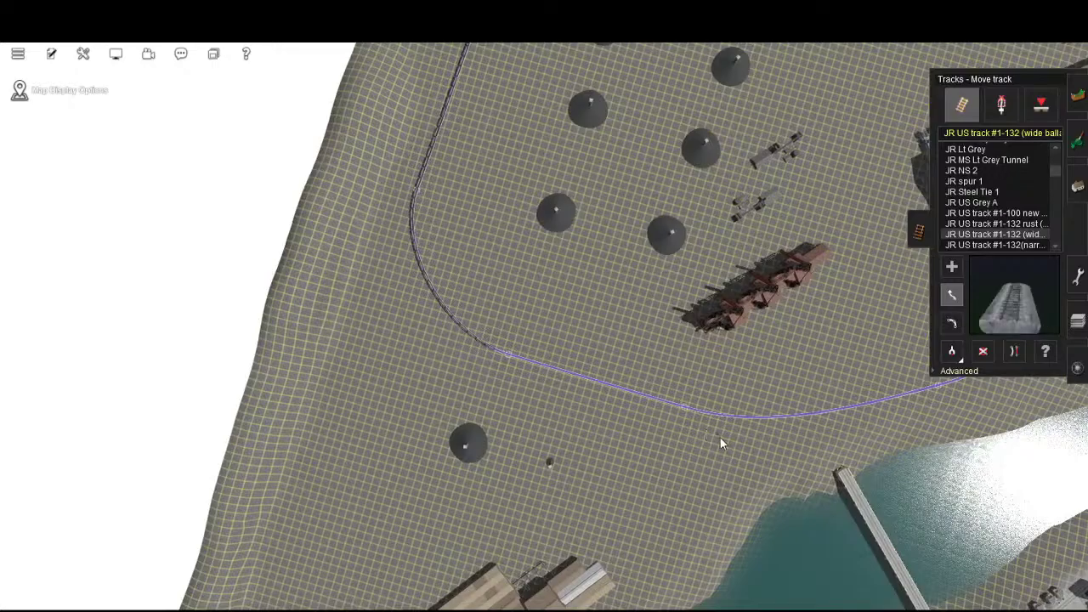
key(ctrl+m)
- Examine the track joint just behind the train's rear car and the straight leading away from it
scroll(624, 395, down, 3)
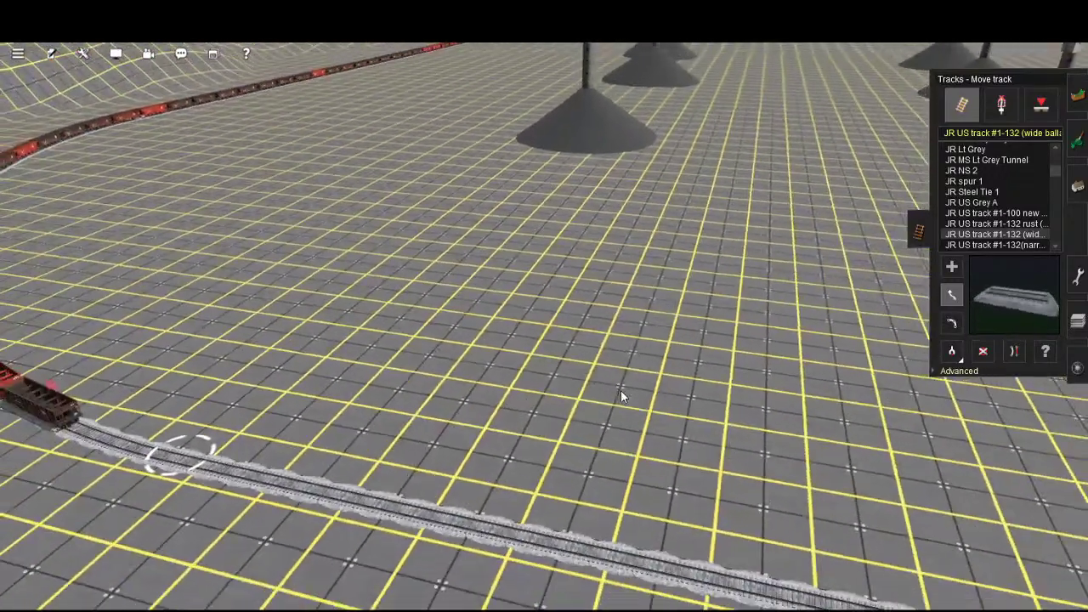
scroll(621, 389, down, 3)
right_click(610, 457)
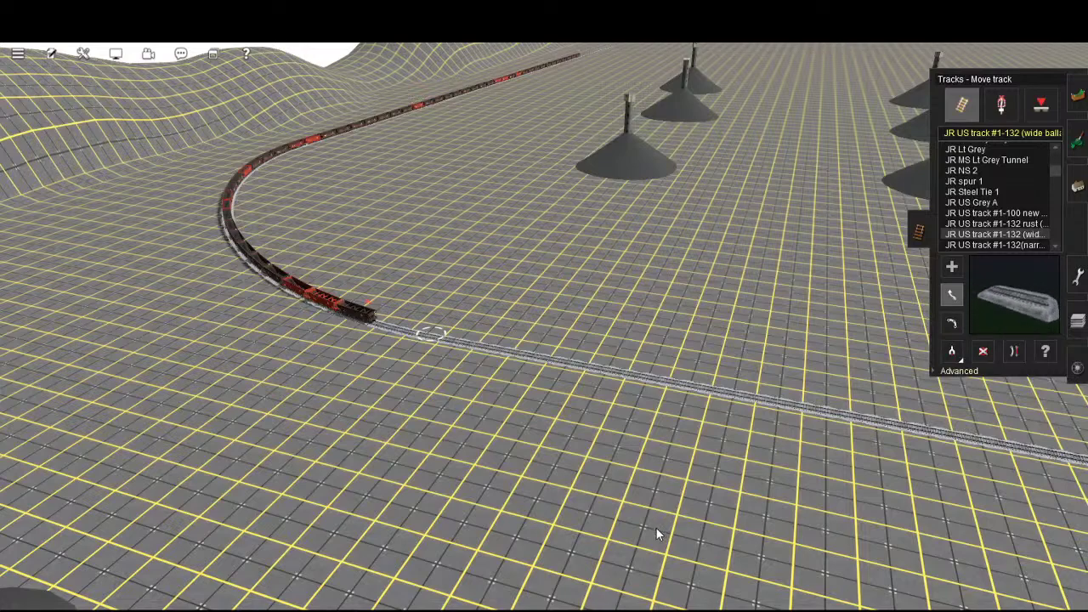
key(Left)
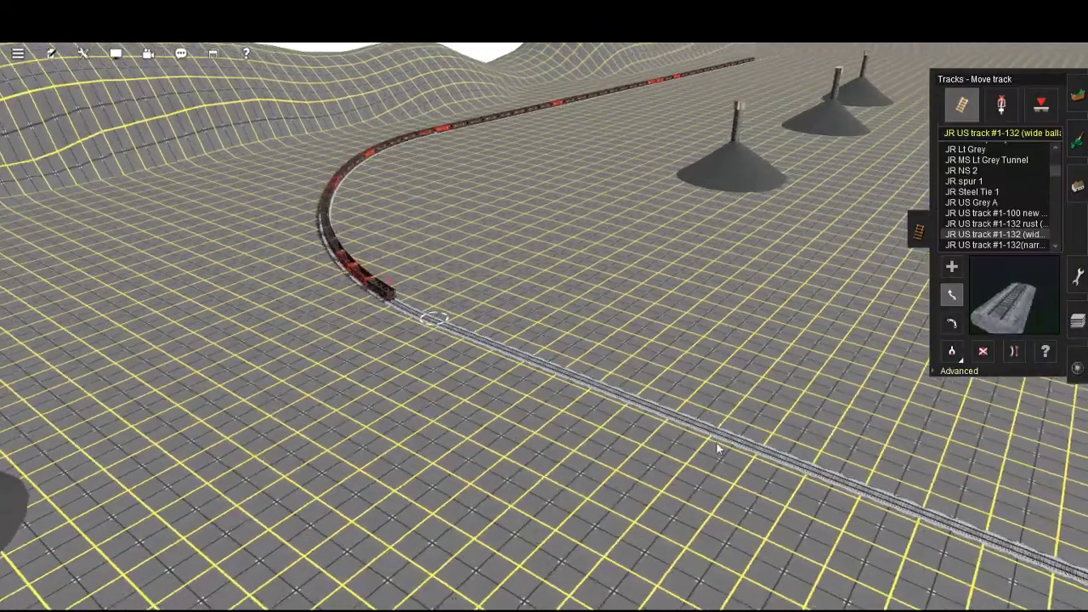
scroll(717, 442, down, 2)
- Activate track adding and survey the line from the train's rear past the blast furnaces to the river bridge
click(952, 267)
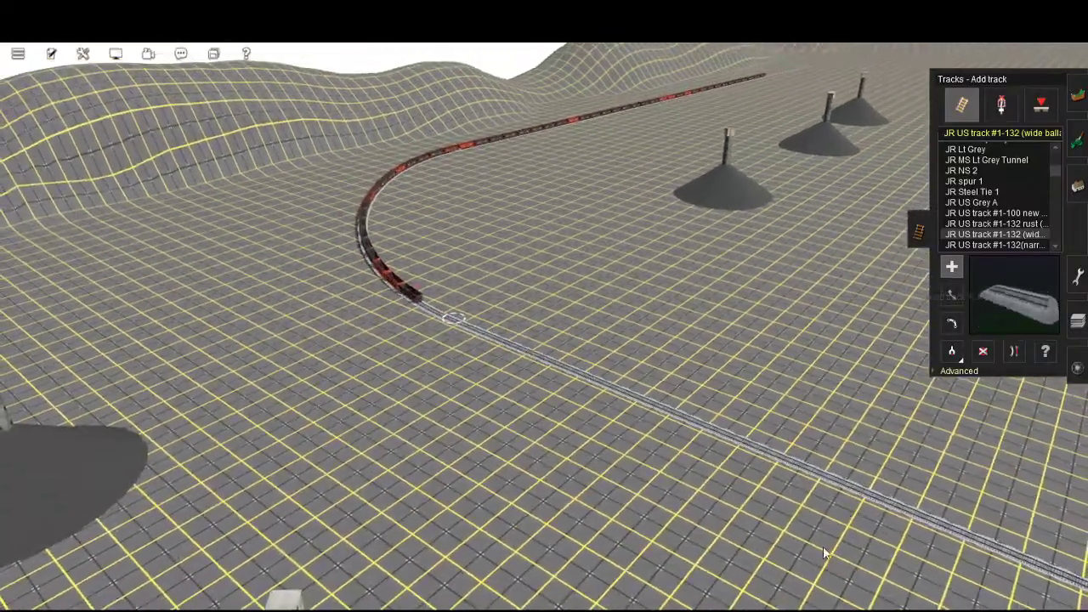
right_click(823, 547)
key(Left)
right_click(900, 543)
key(Left)
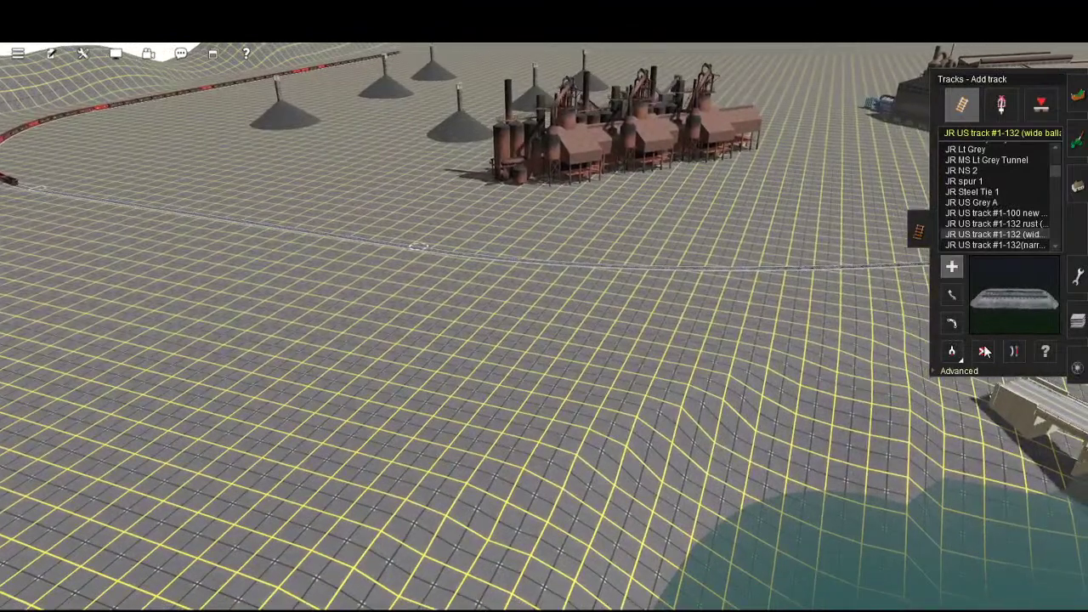
click(983, 351)
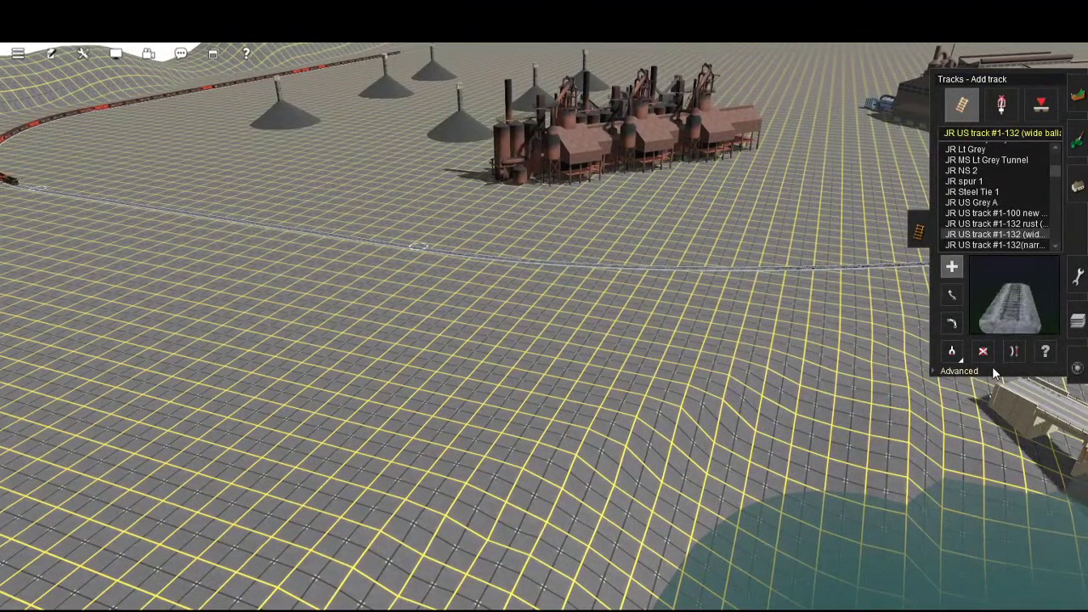
key(Left)
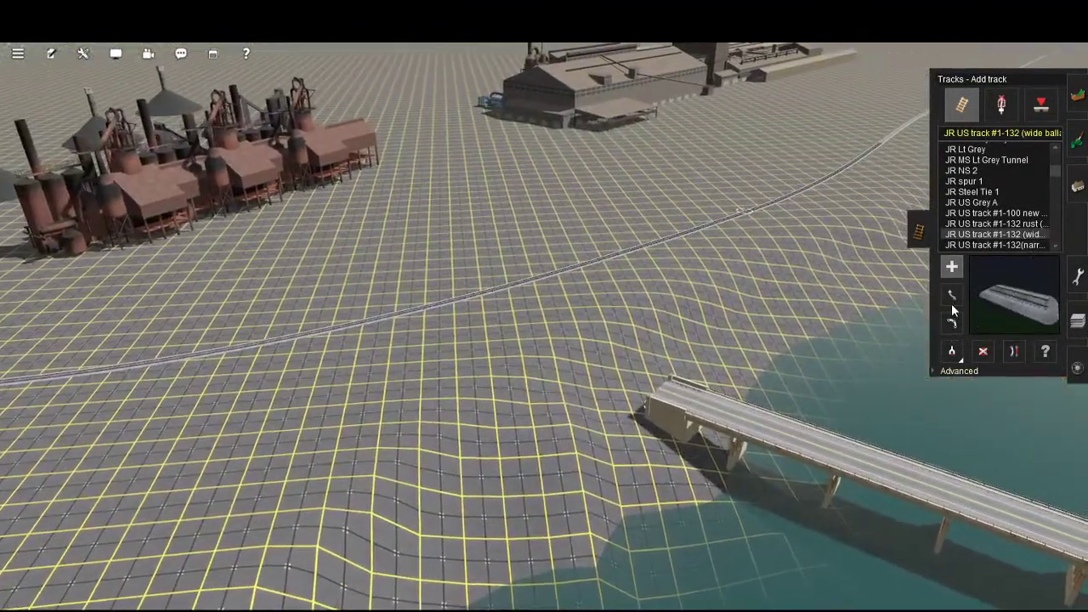
key(Right)
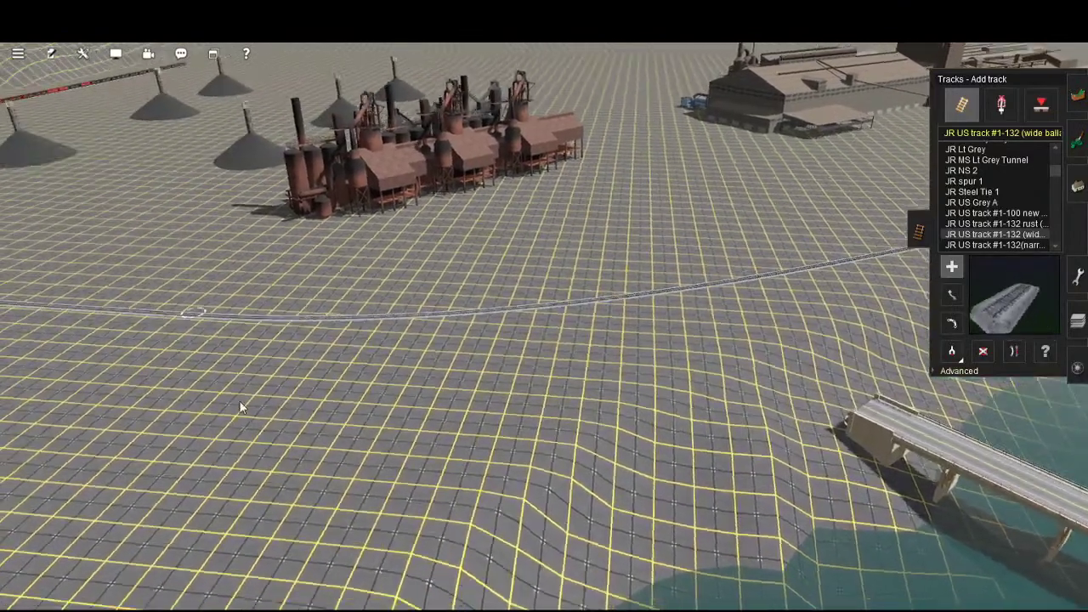
right_click(240, 402)
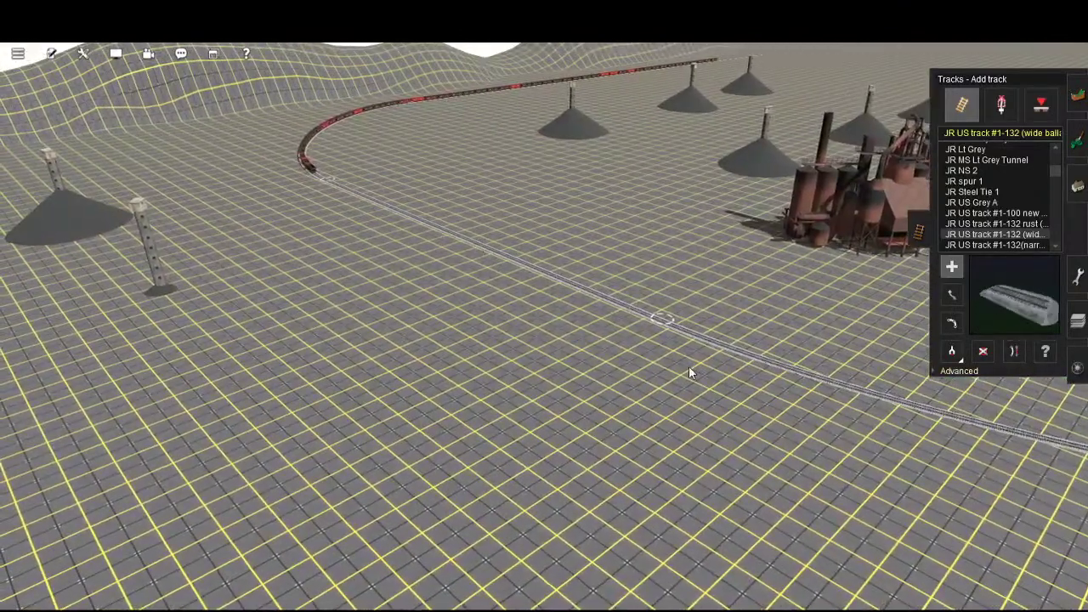
key(Left)
right_click(1056, 380)
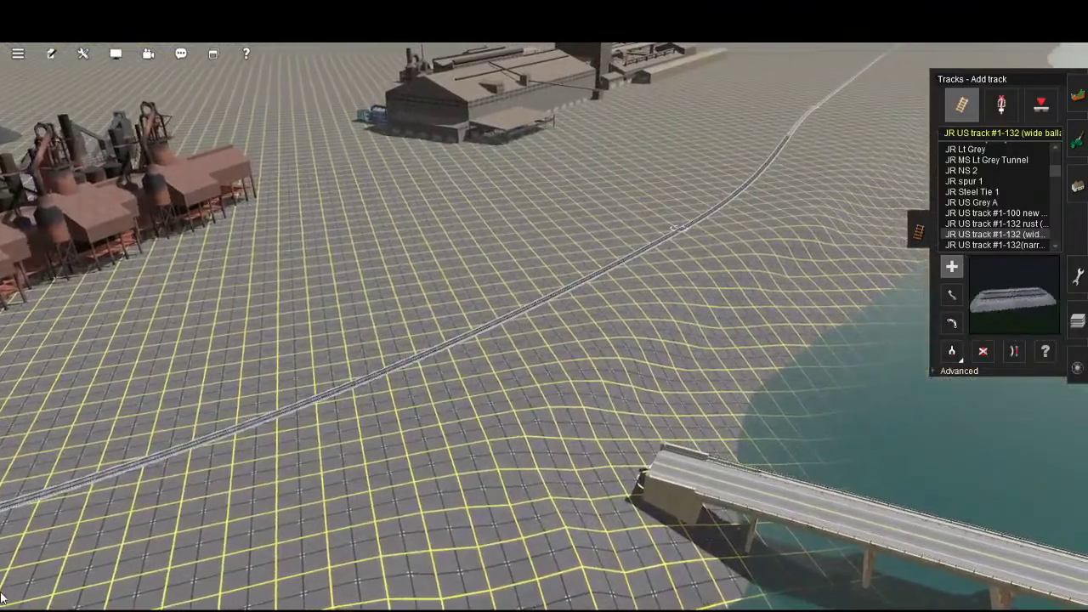
right_click(299, 595)
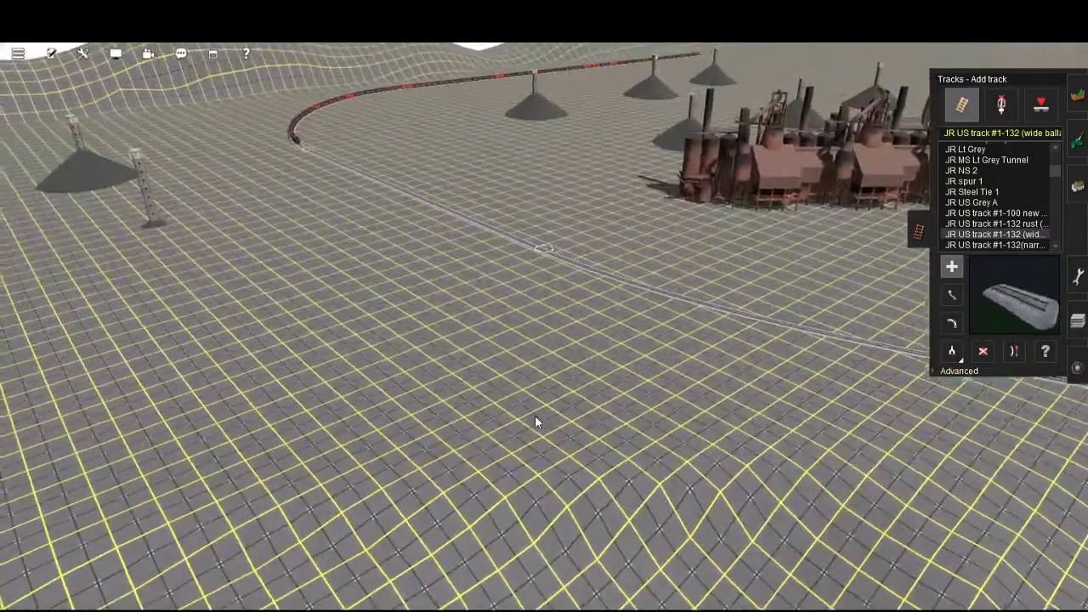
- Start a second JR US track #1-132 (wide ballast) alongside the existing line near the blast furnaces, about one grid square away
key(Right)
right_click(826, 412)
key(Right)
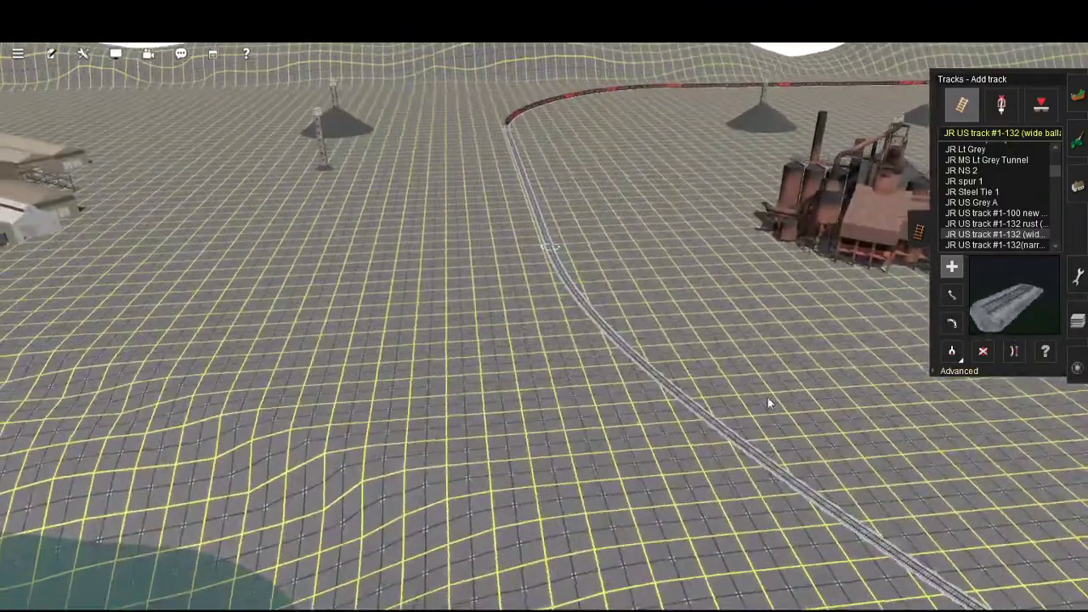
key(Up)
scroll(799, 319, up, 3)
right_click(703, 249)
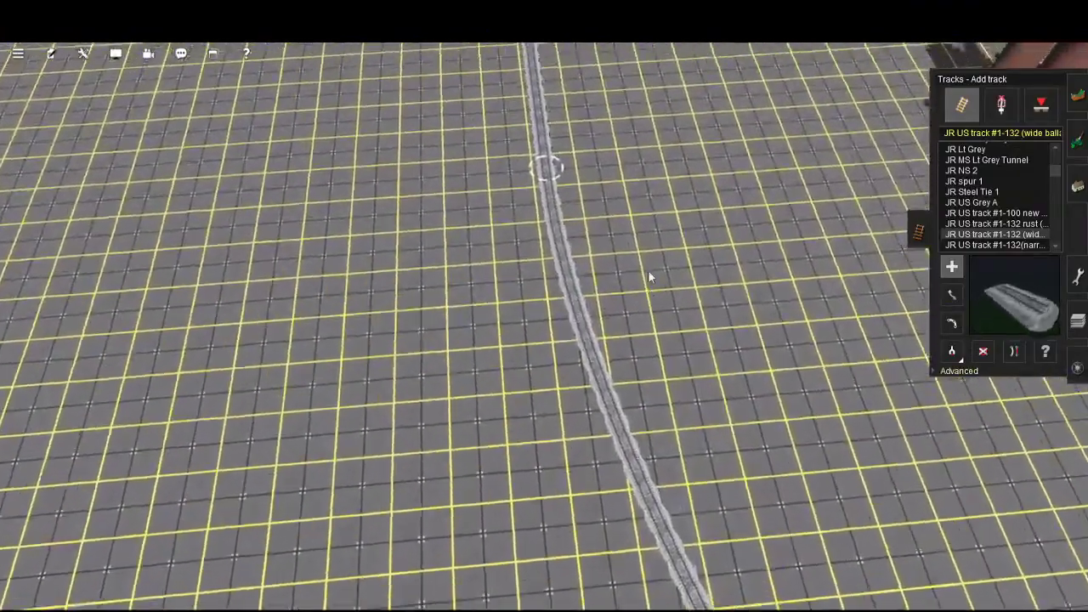
key(Up)
scroll(620, 500, up, 5)
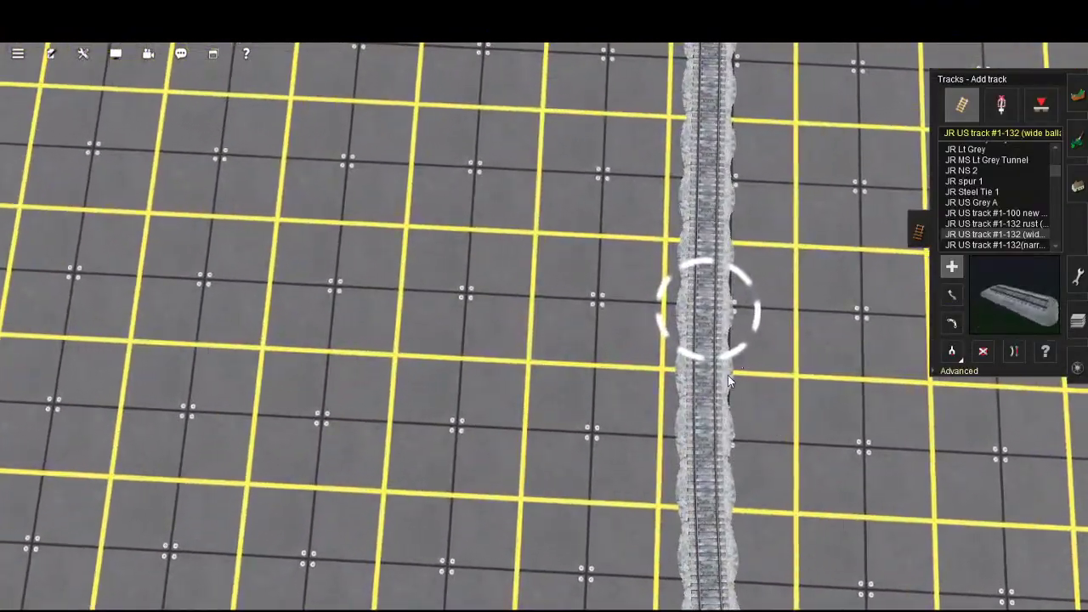
click(588, 297)
- End the second track's straight section close beside the existing joint behind the train's rear car
scroll(761, 163, down, 10)
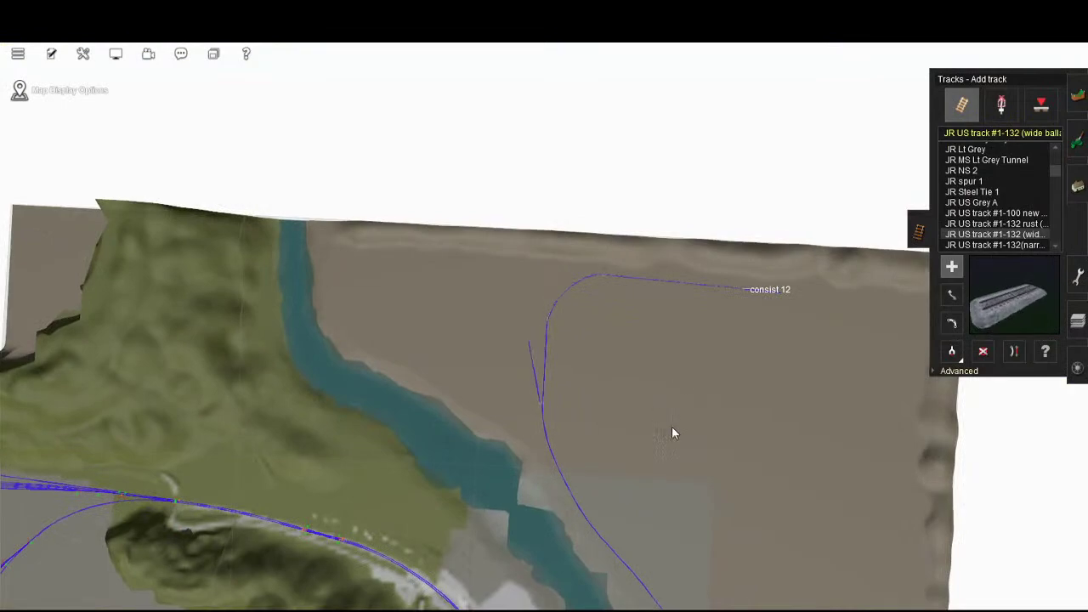
scroll(673, 429, up, 5)
scroll(688, 425, up, 6)
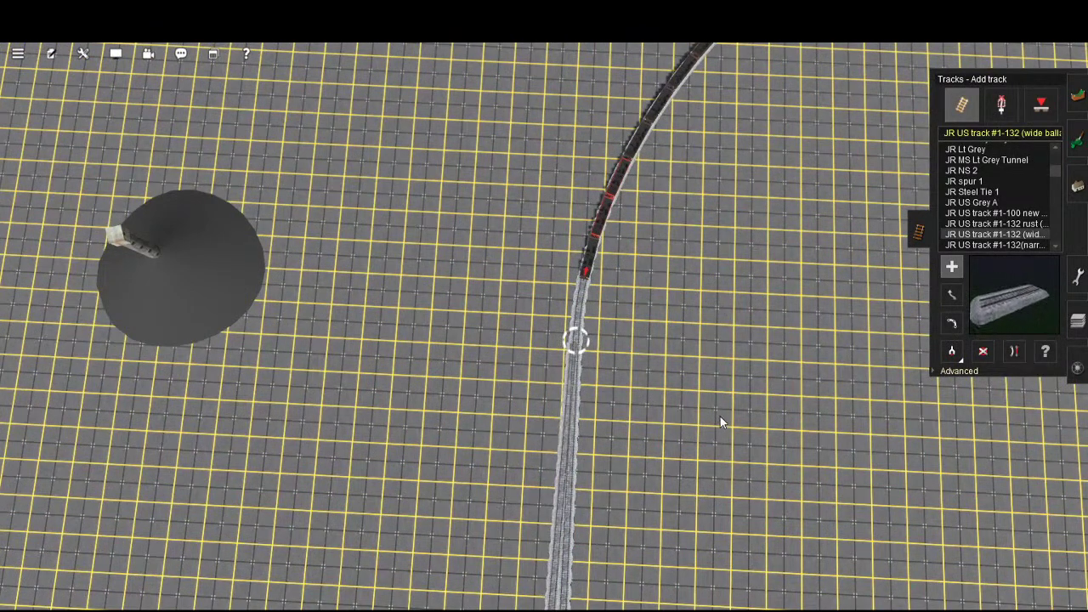
right_click(719, 416)
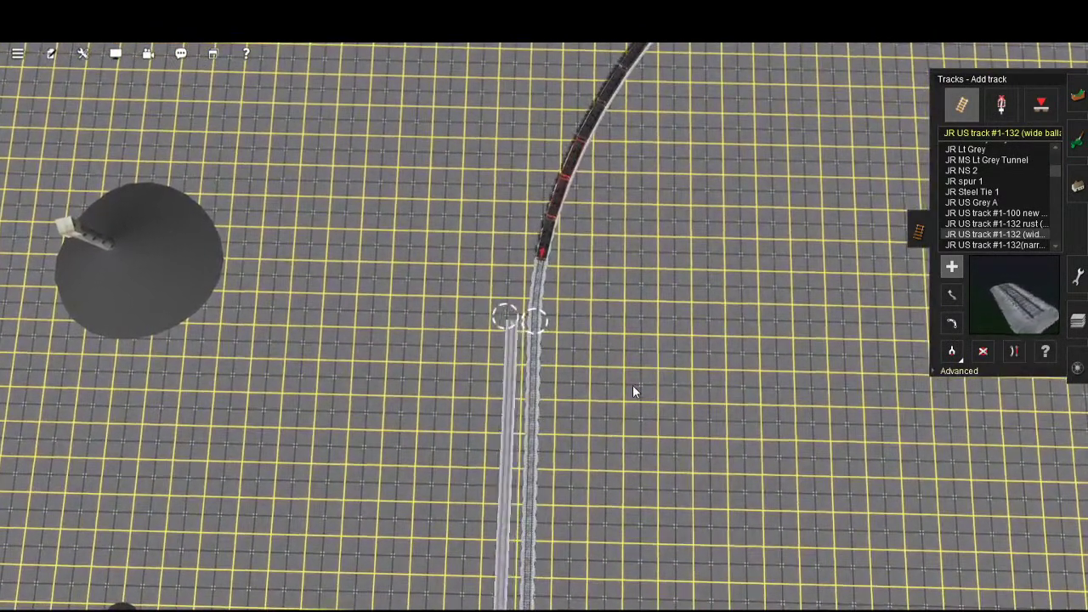
scroll(632, 387, up, 5)
right_click(644, 380)
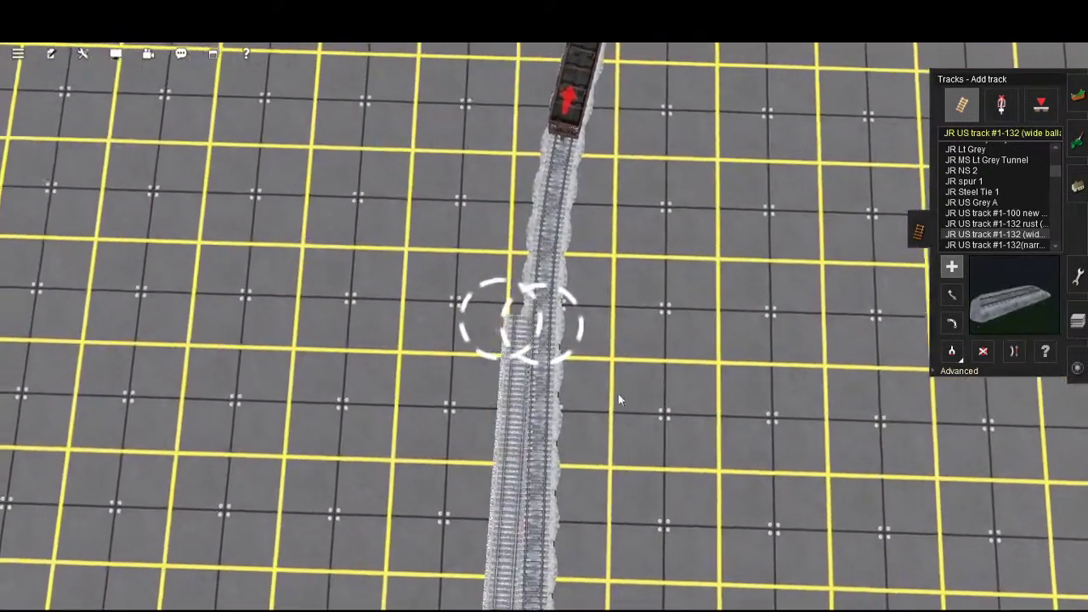
scroll(622, 397, up, 3)
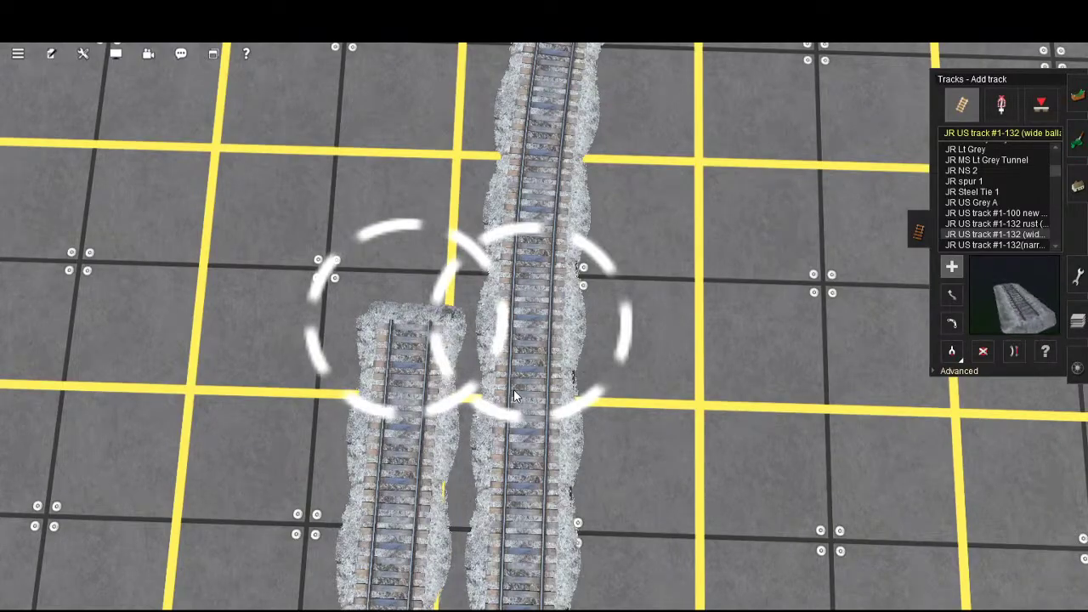
- Extend the second track from that joint past the train's rear to the outside of the curve
scroll(544, 298, down, 5)
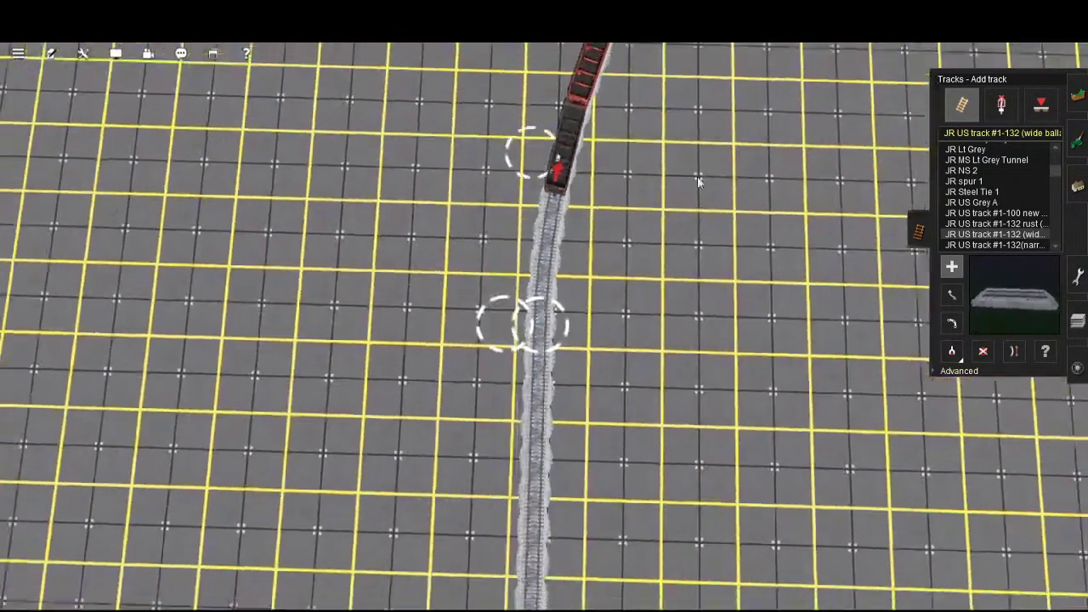
scroll(698, 182, down, 6)
right_drag(808, 165, 675, 377)
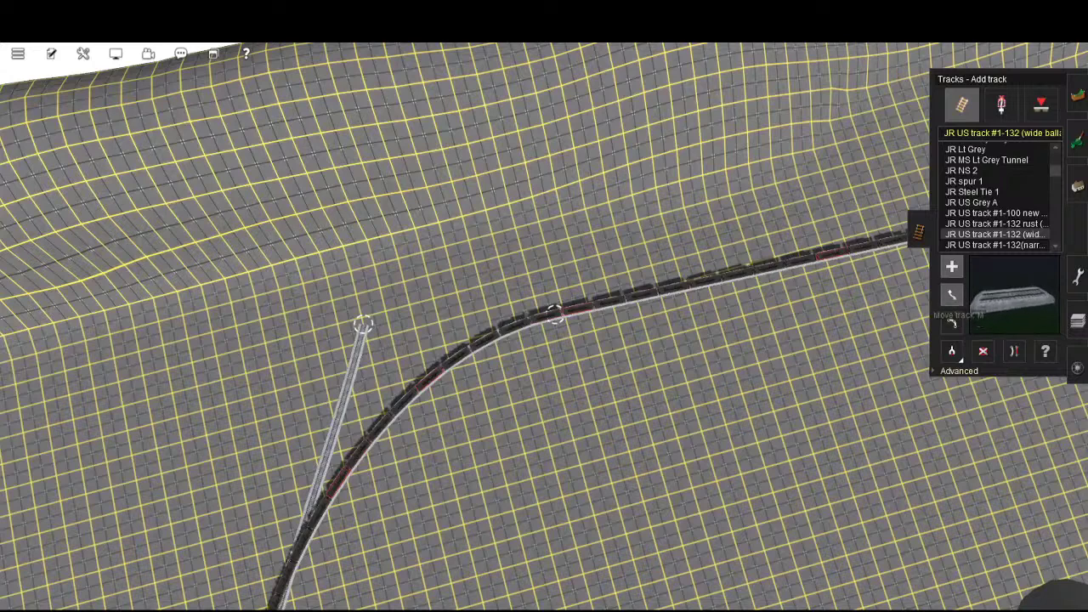
- Delete the whole train standing on the curve and shift the main track's curve joint inward, away from the second track
click(952, 323)
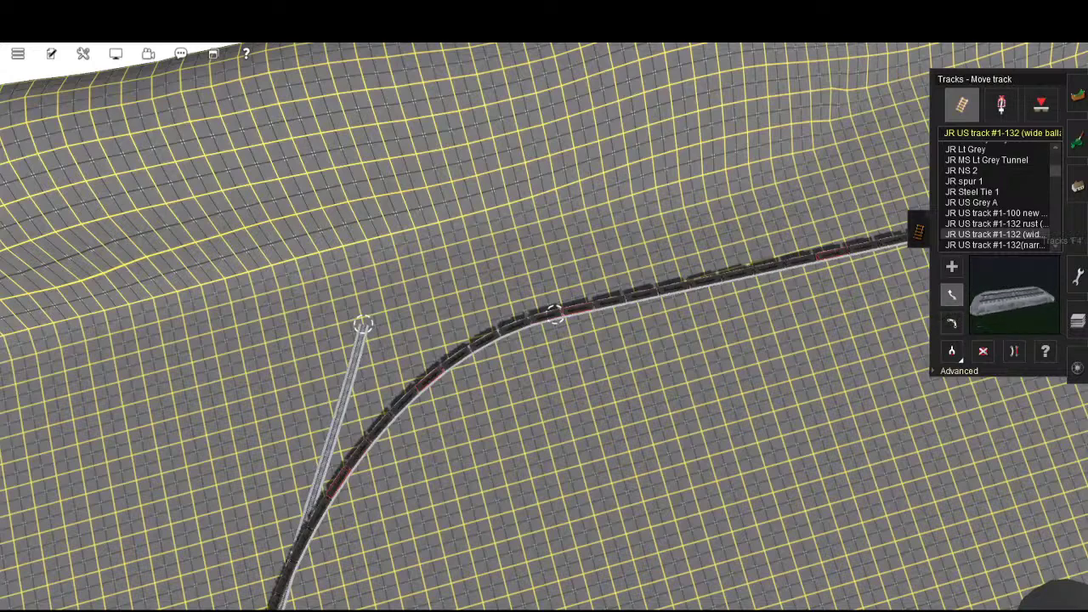
click(1076, 367)
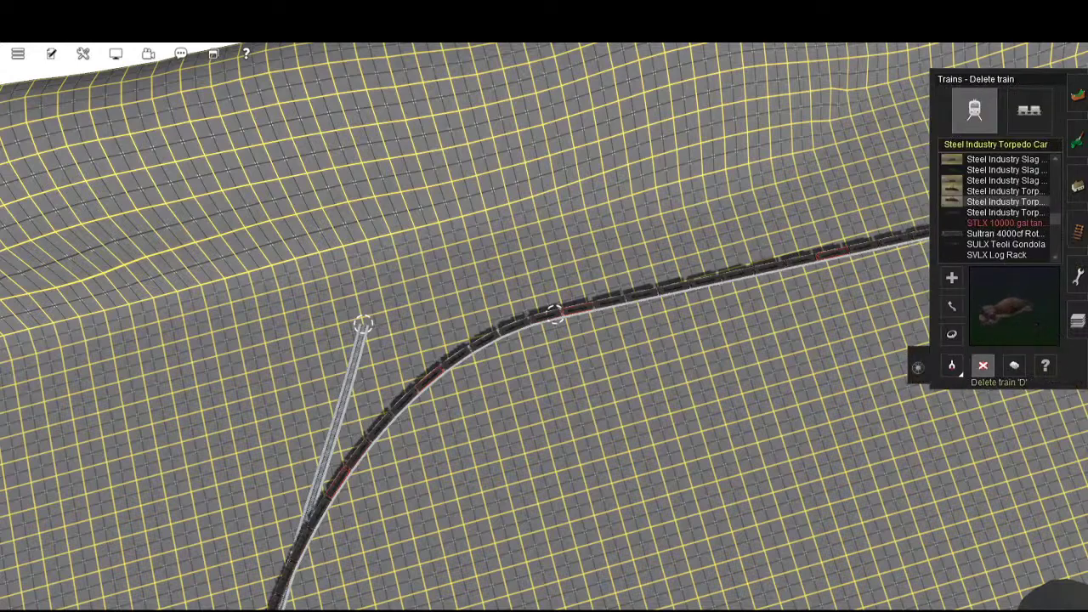
click(1029, 110)
click(983, 364)
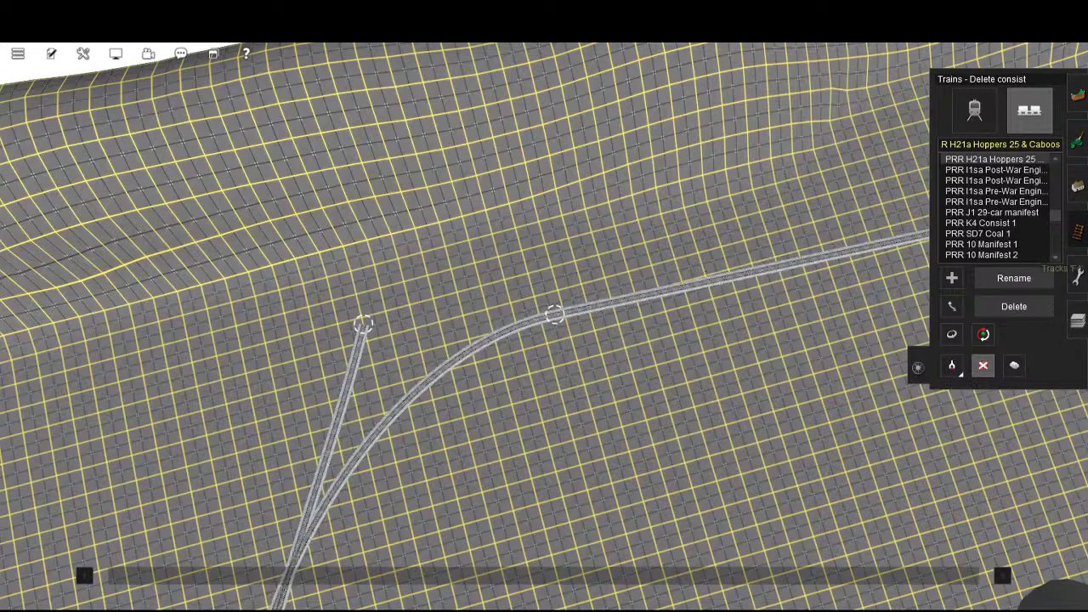
click(1077, 231)
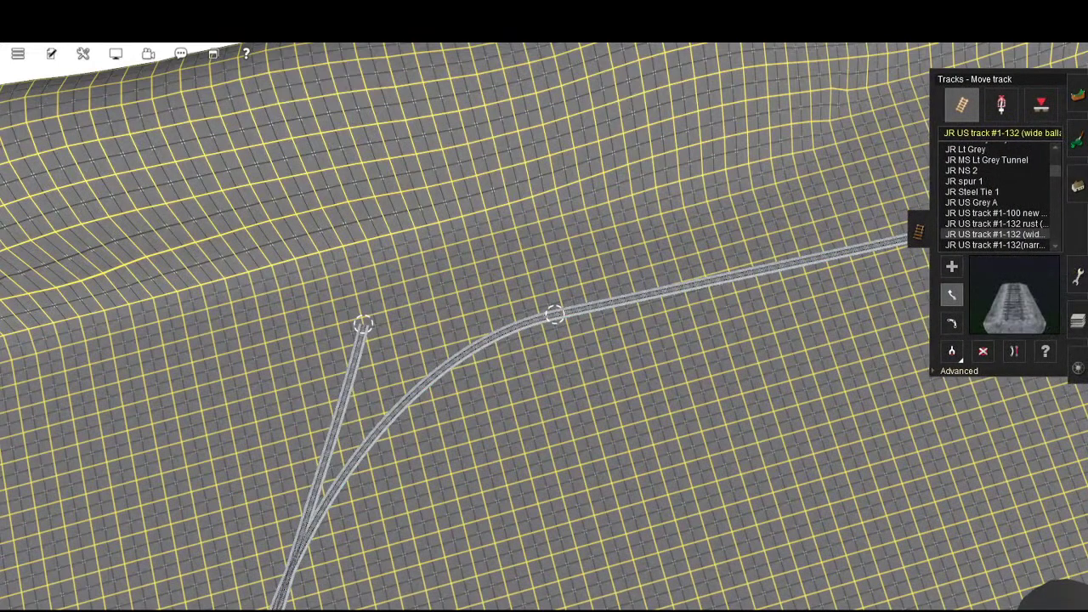
drag(697, 400, 739, 406)
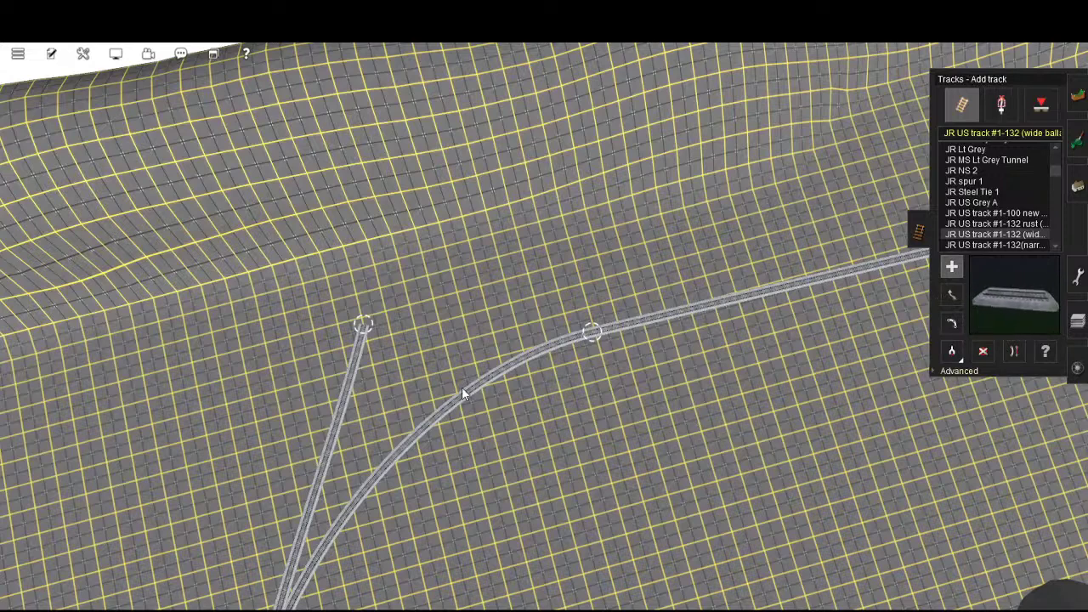
- Continue the second track around the curve and finish it beside the open end of the main track
drag(456, 392, 554, 402)
scroll(1051, 275, down, 5)
key(Right)
key(Right)
scroll(651, 376, up, 5)
scroll(670, 388, up, 5)
key(Right)
scroll(650, 436, up, 5)
scroll(606, 490, up, 3)
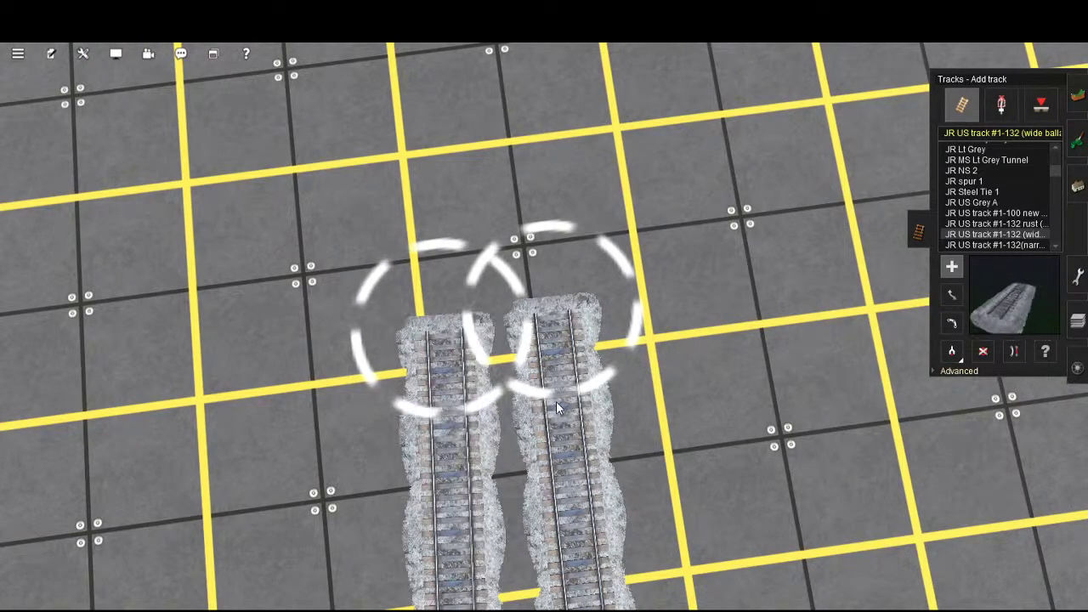
- Move the second track's outer curve joint inward toward the matching joint on the main track
scroll(555, 402, down, 3)
scroll(559, 423, down, 4)
right_drag(544, 476, 397, 213)
key(Left)
key(Left)
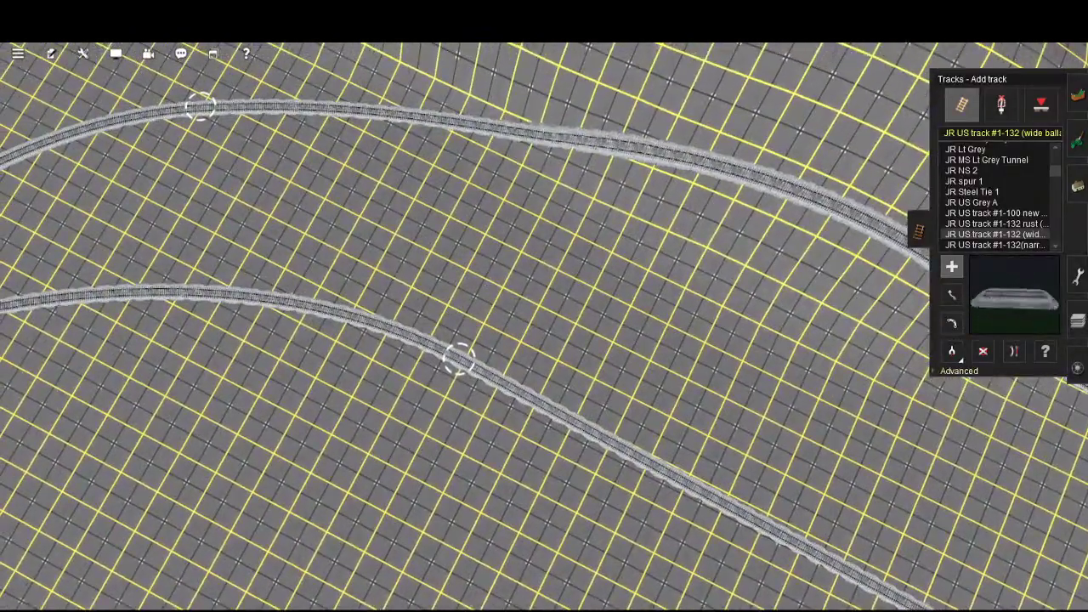
key(m)
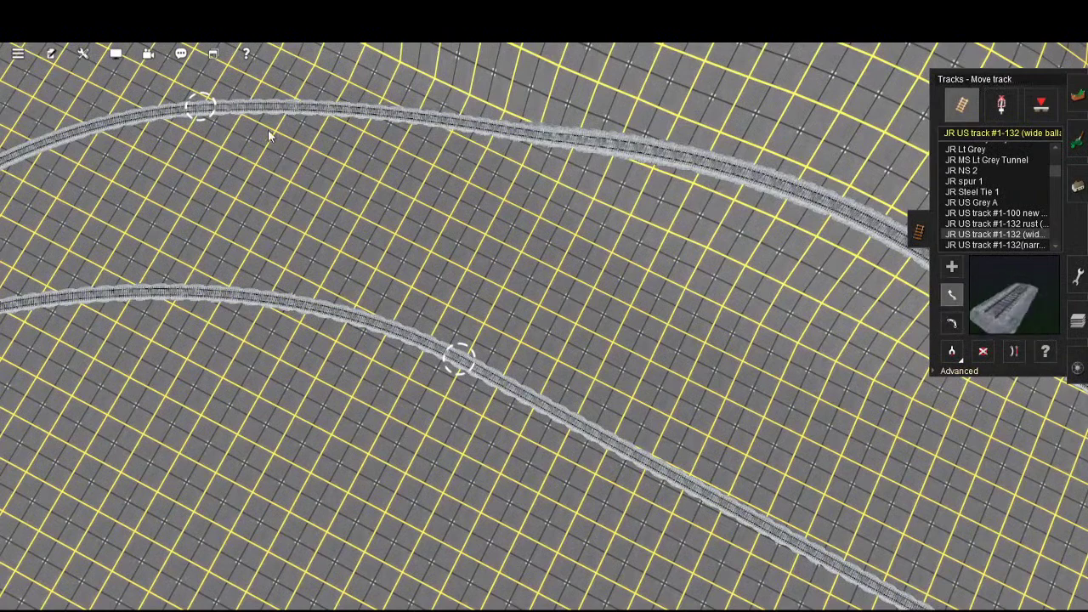
drag(202, 107, 609, 379)
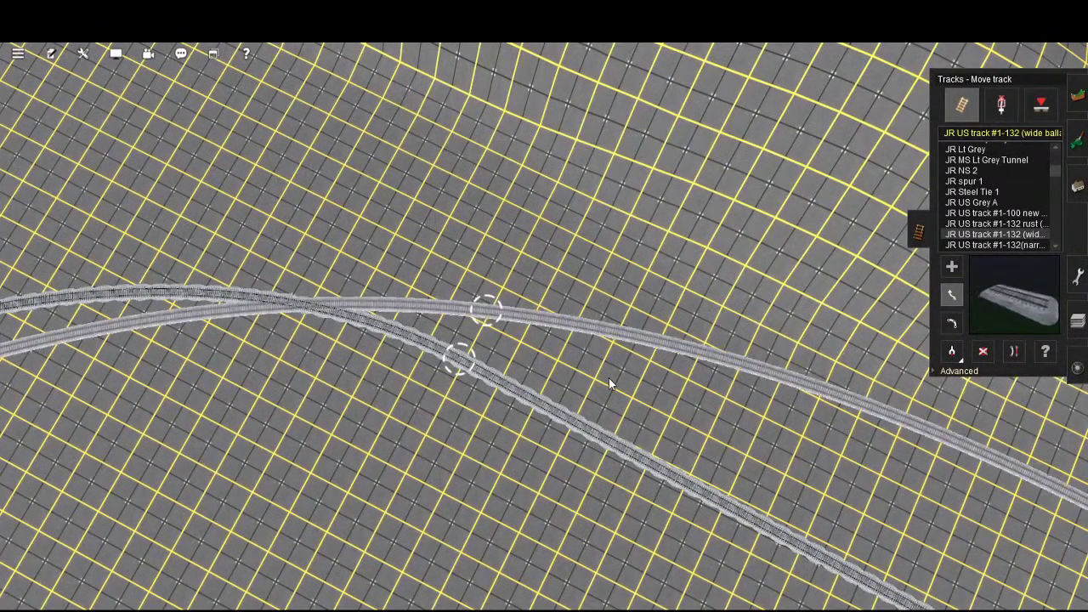
- Straighten the second track's section beyond the curve and set its curve joint closely parallel to the main track's joint
key(s)
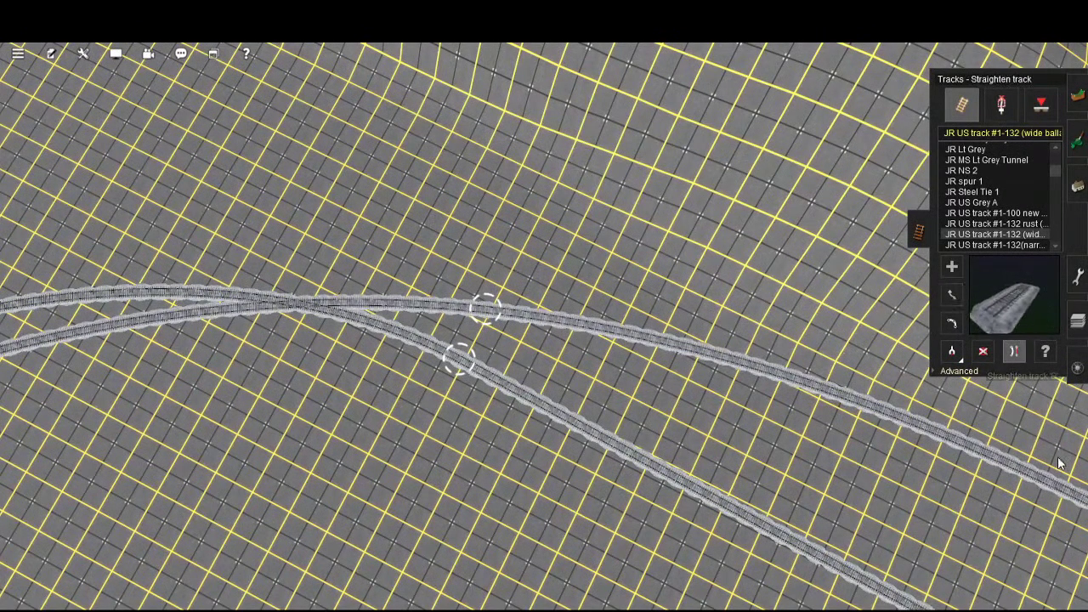
click(1021, 481)
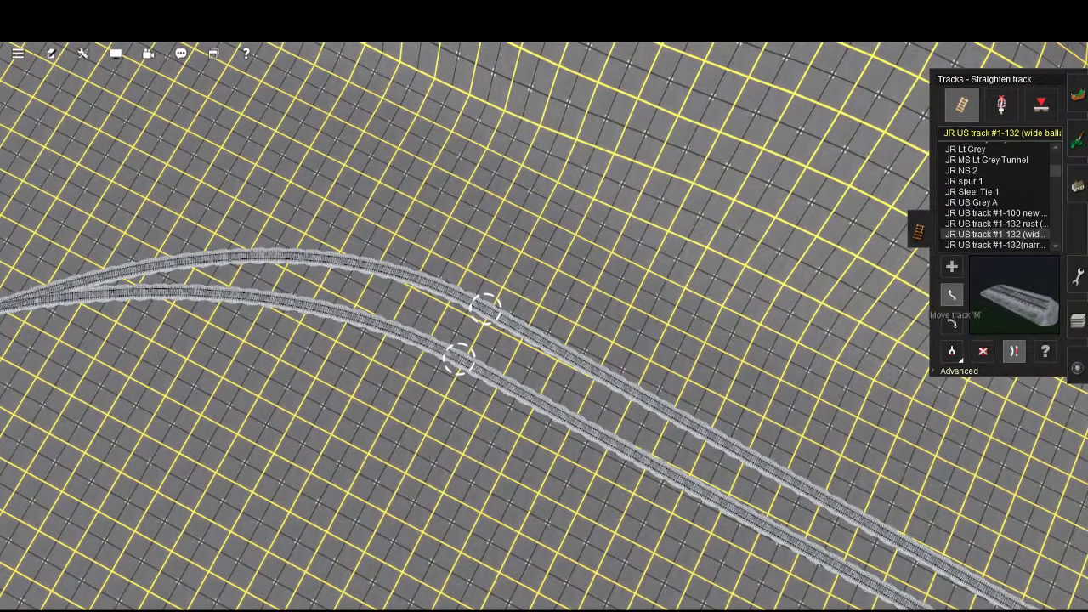
key(m)
drag(609, 380, 596, 399)
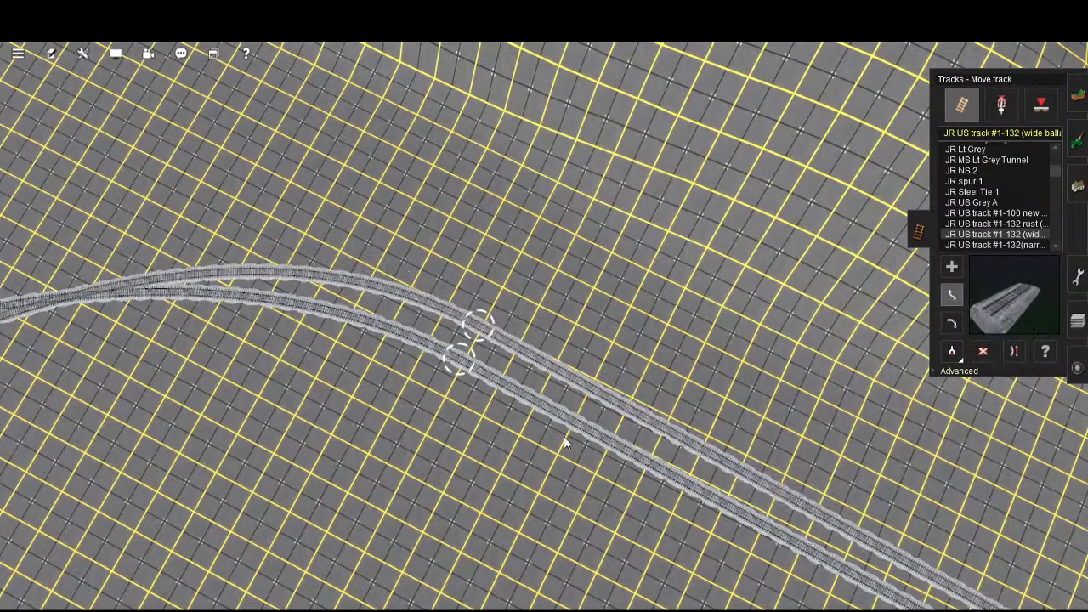
right_click(567, 438)
scroll(742, 399, up, 10)
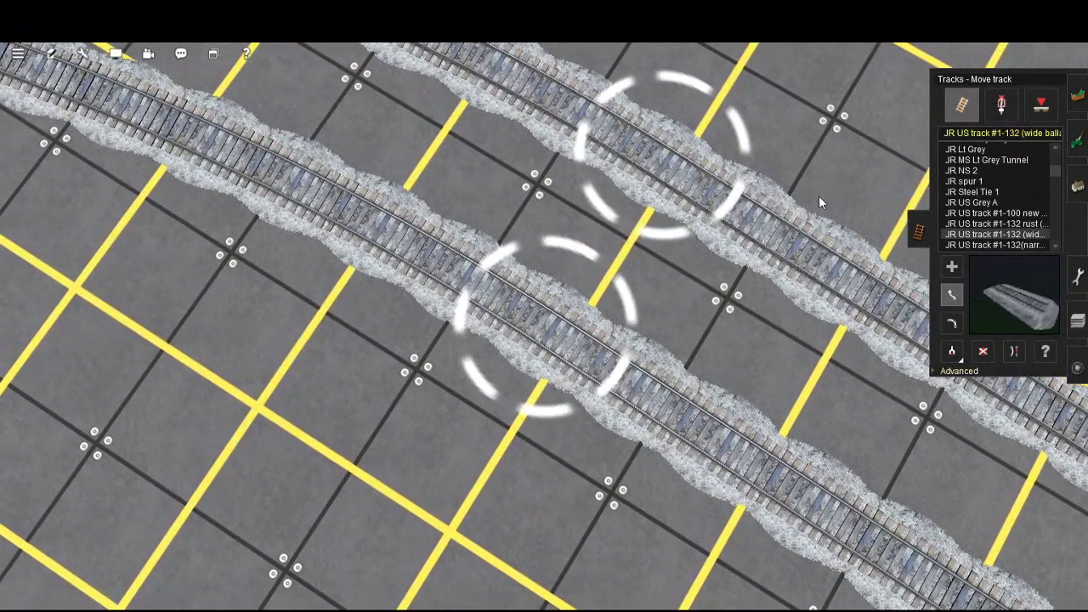
drag(817, 195, 756, 292)
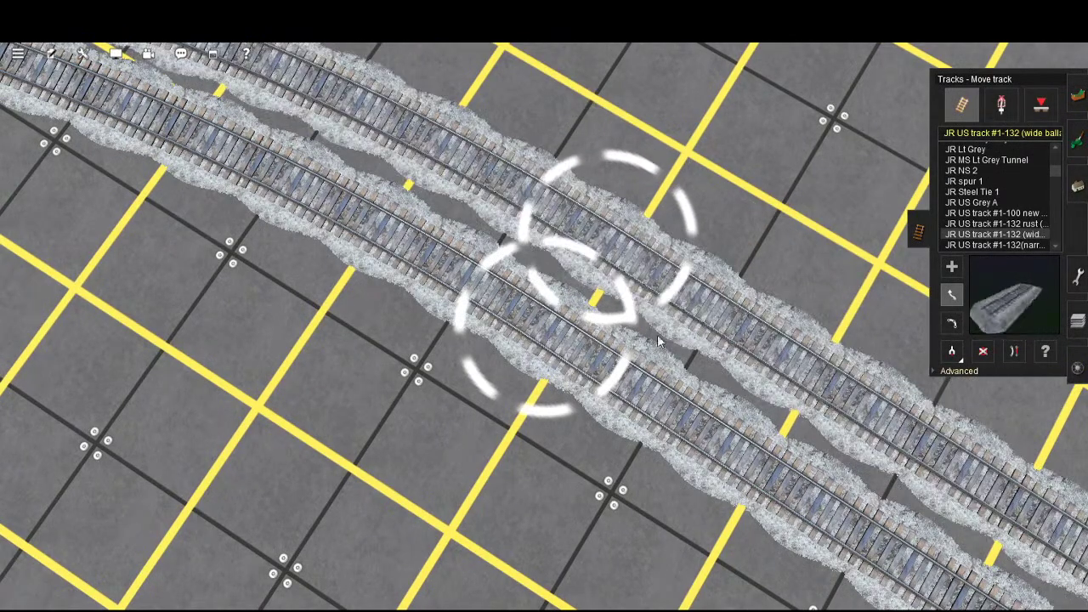
- Straighten the second track's long section leading up to the curve so it runs parallel to the main track
scroll(618, 365, down, 5)
scroll(617, 366, down, 3)
key(Left)
right_drag(357, 333, 667, 353)
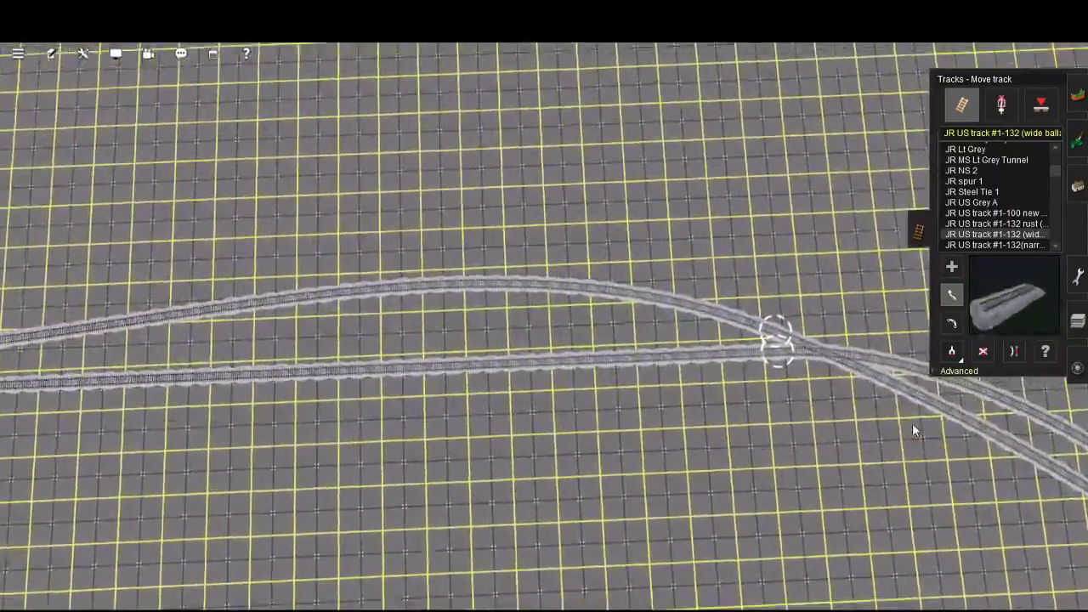
scroll(914, 428, up, 4)
click(1013, 351)
click(813, 333)
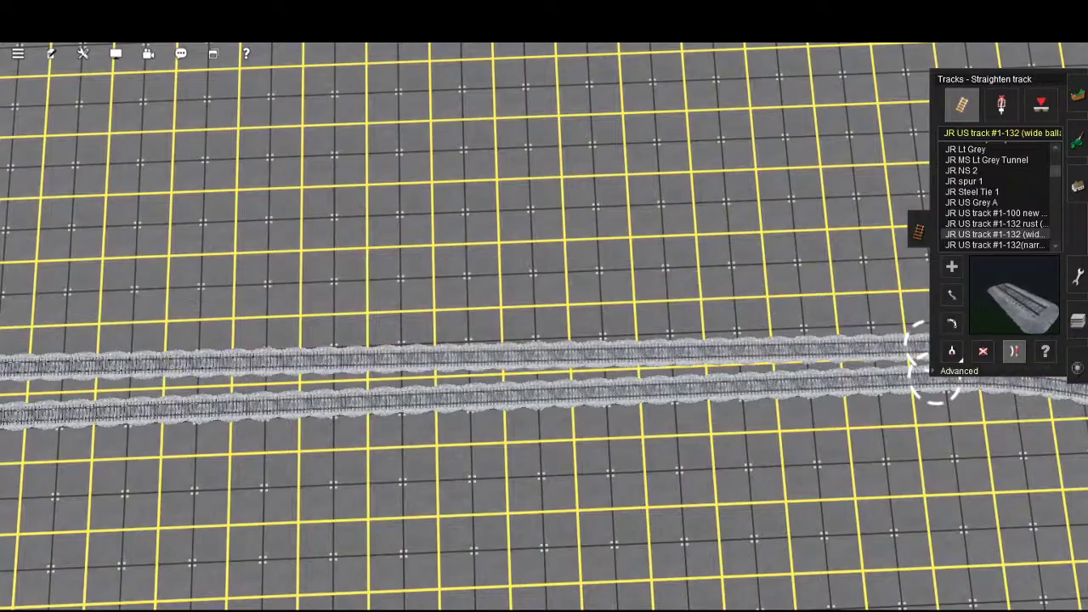
- Move the second track's open starting end close beside the main track's joint near the blast furnaces
right_drag(814, 333, 800, 478)
scroll(800, 478, up, 5)
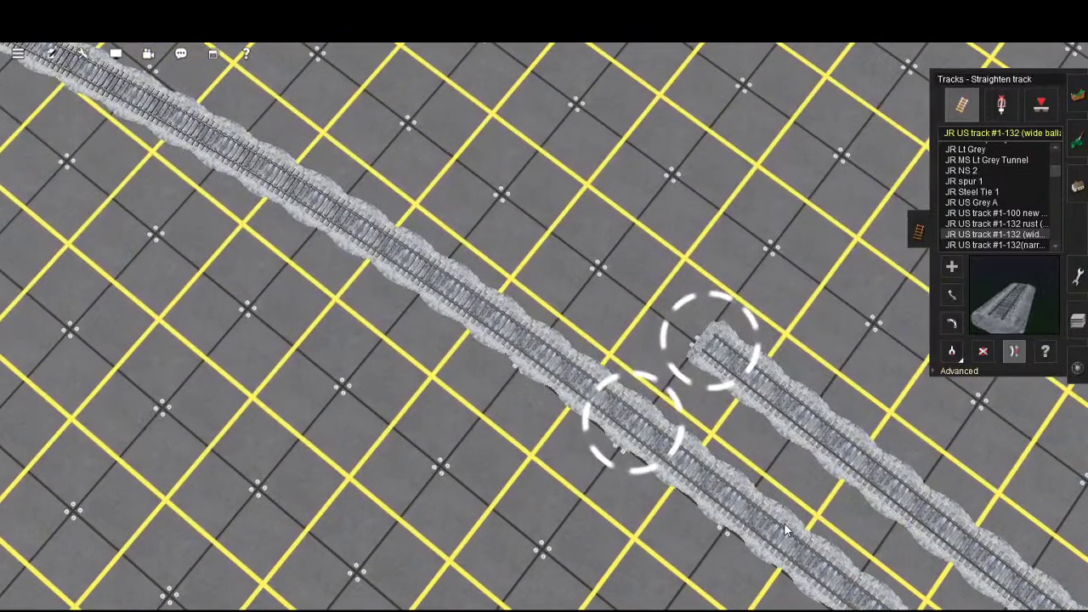
right_drag(788, 522, 780, 503)
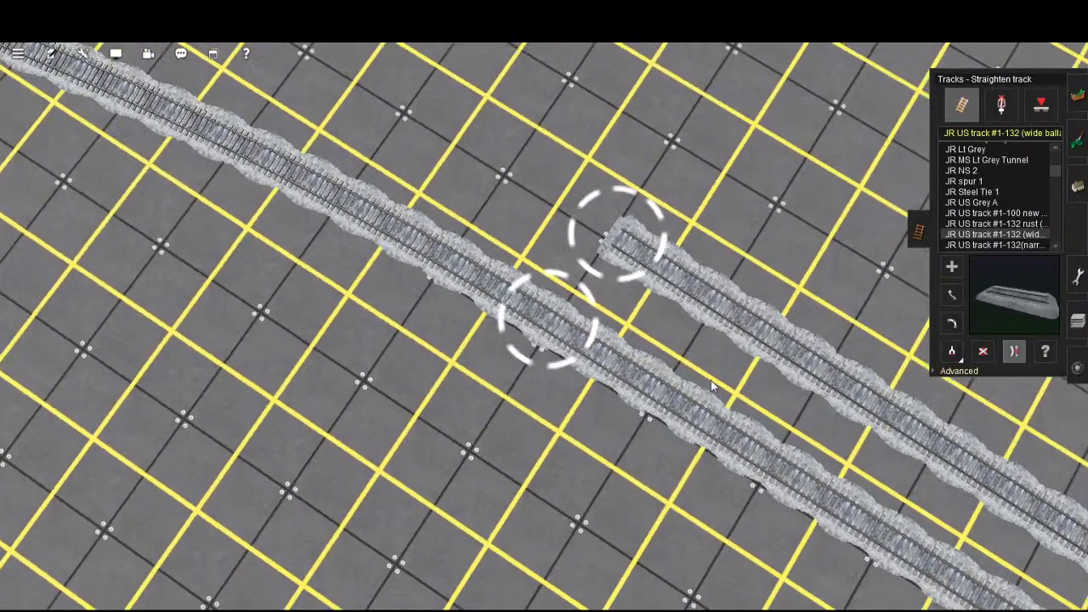
right_drag(688, 403, 672, 408)
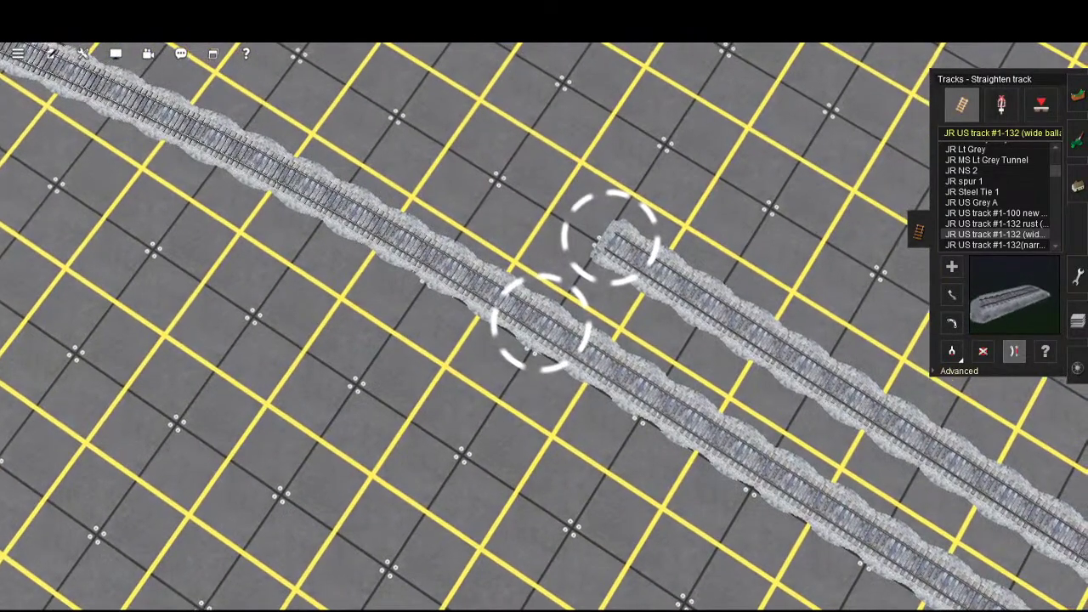
click(951, 294)
scroll(673, 410, up, 4)
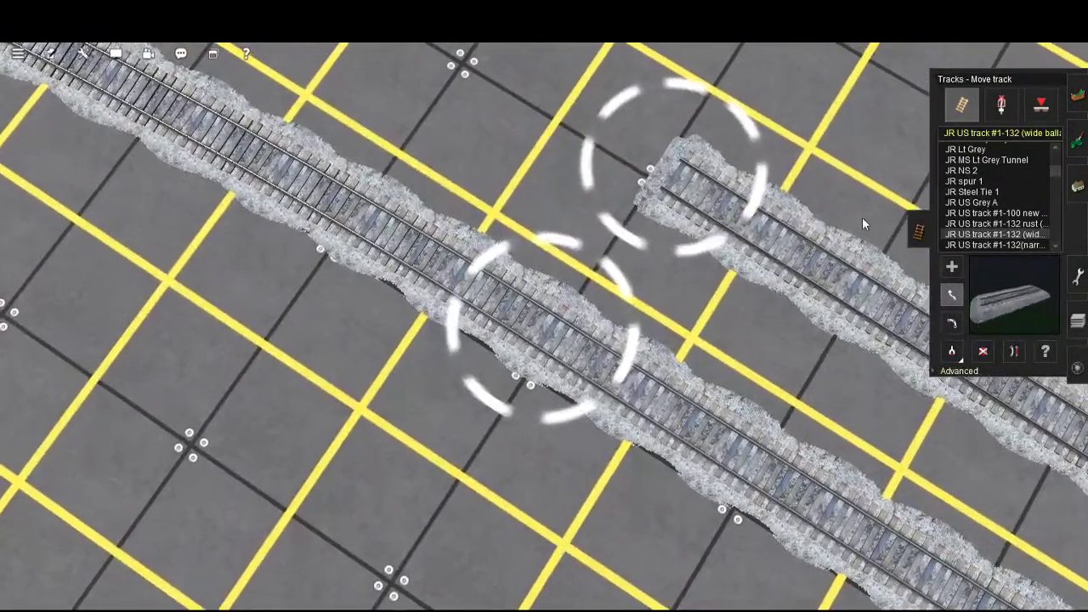
drag(799, 251, 760, 294)
- Connect the second track's starting end to the main line with a short track piece forming a junction
scroll(763, 359, down, 4)
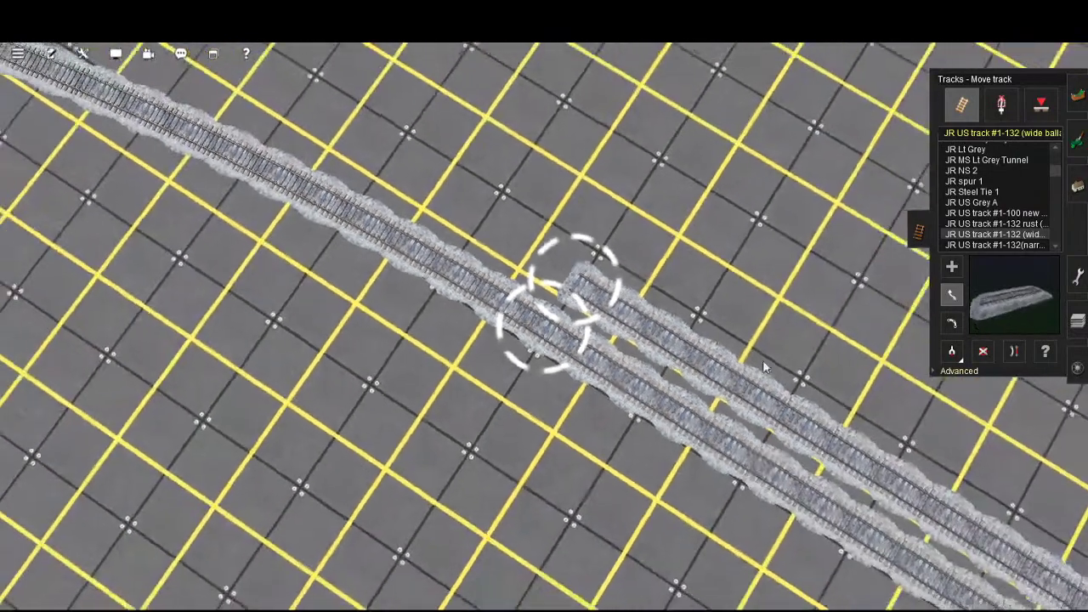
key(a)
click(570, 290)
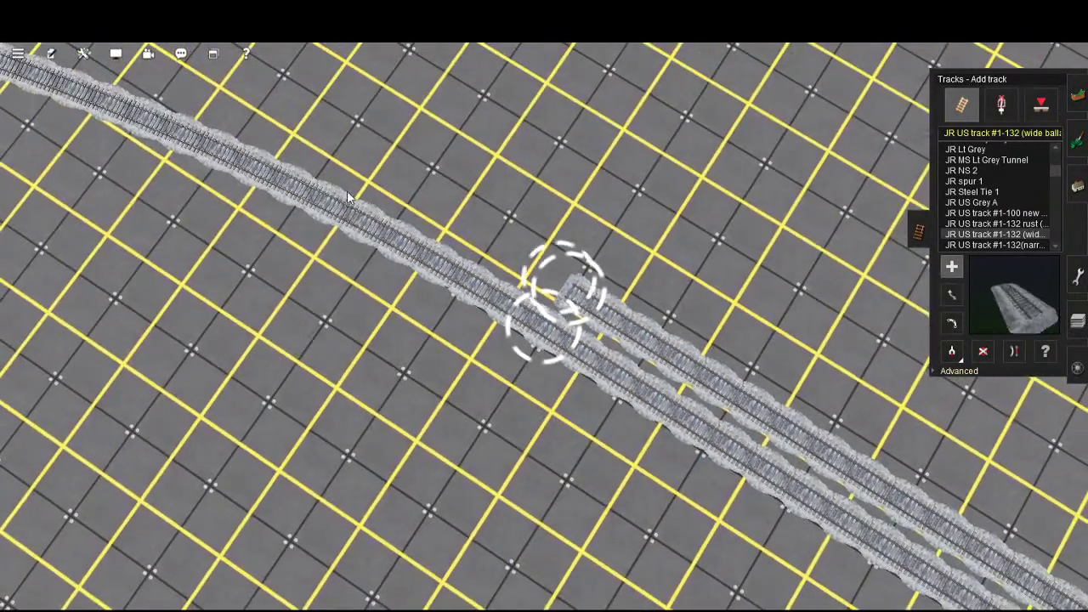
scroll(218, 136, down, 5)
scroll(267, 155, down, 3)
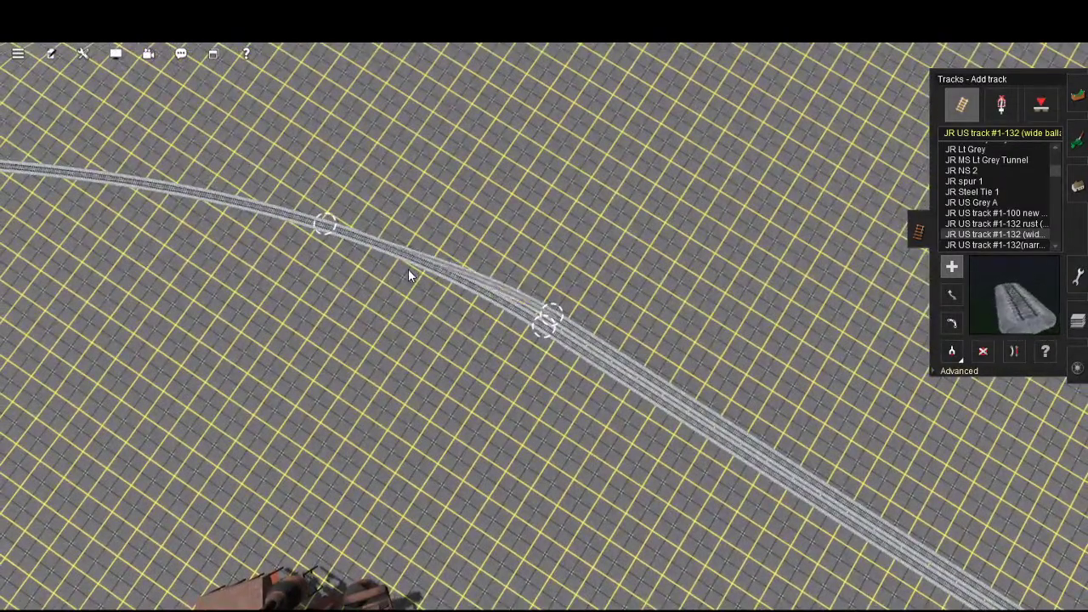
right_click(406, 267)
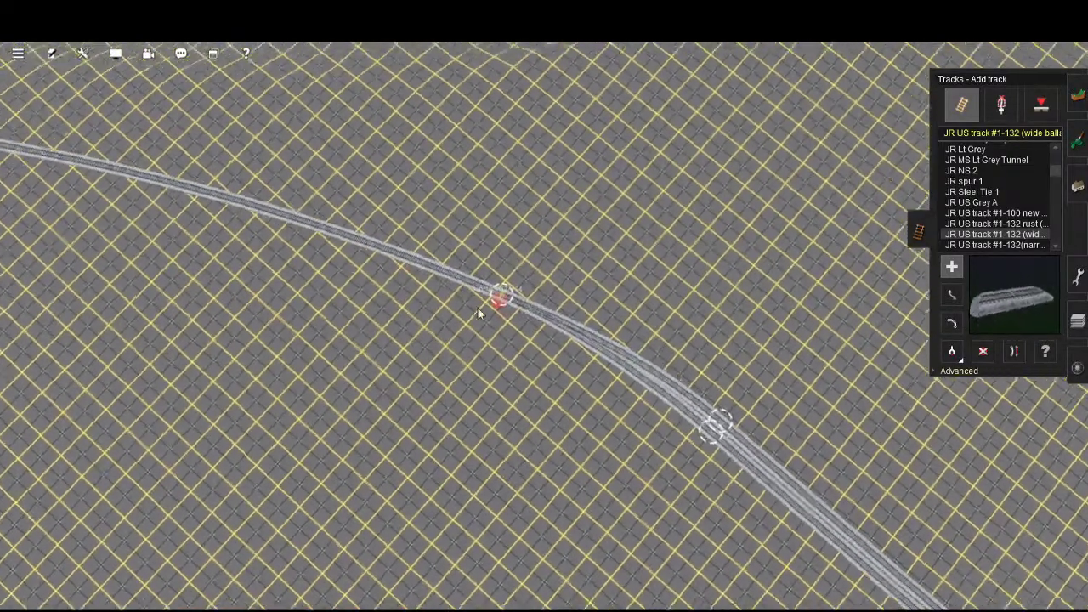
scroll(680, 399, up, 5)
right_click(772, 463)
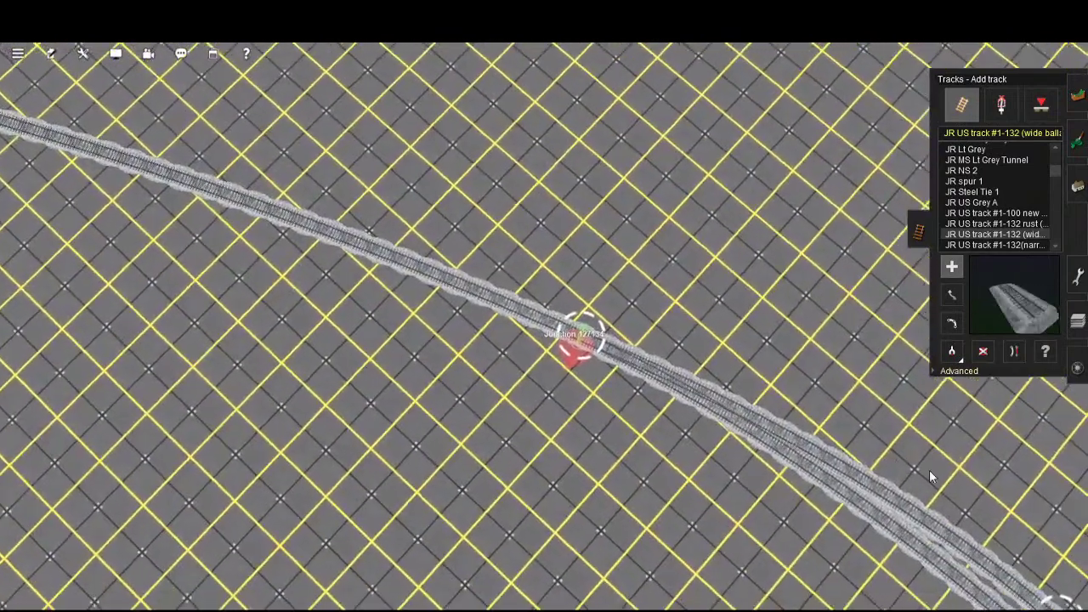
- Insert a spline point on the main line just beyond the junction and straighten the track section there
scroll(930, 476, up, 4)
click(958, 371)
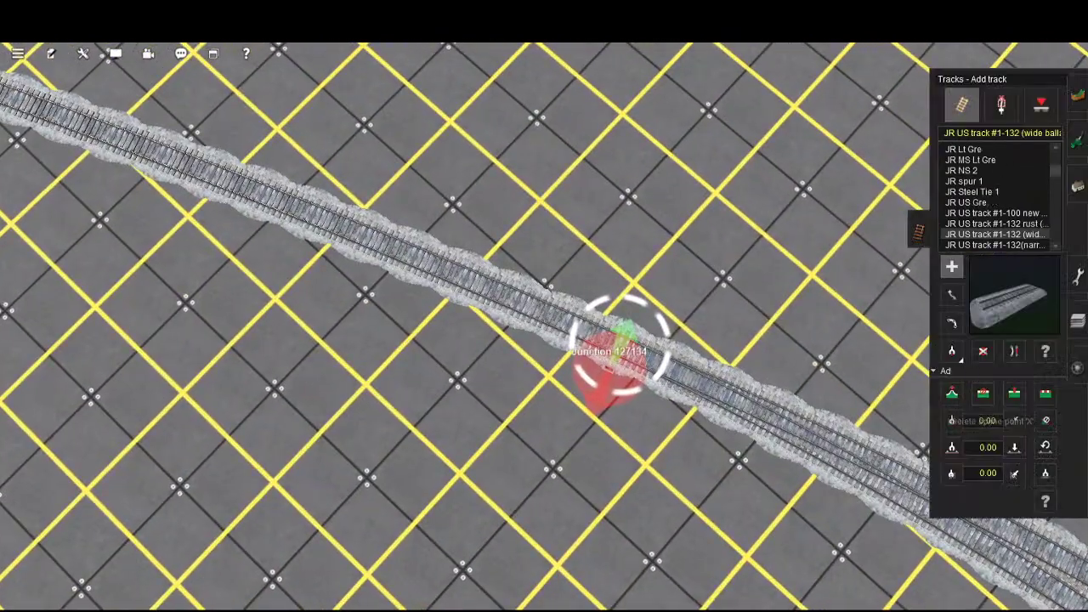
click(1014, 394)
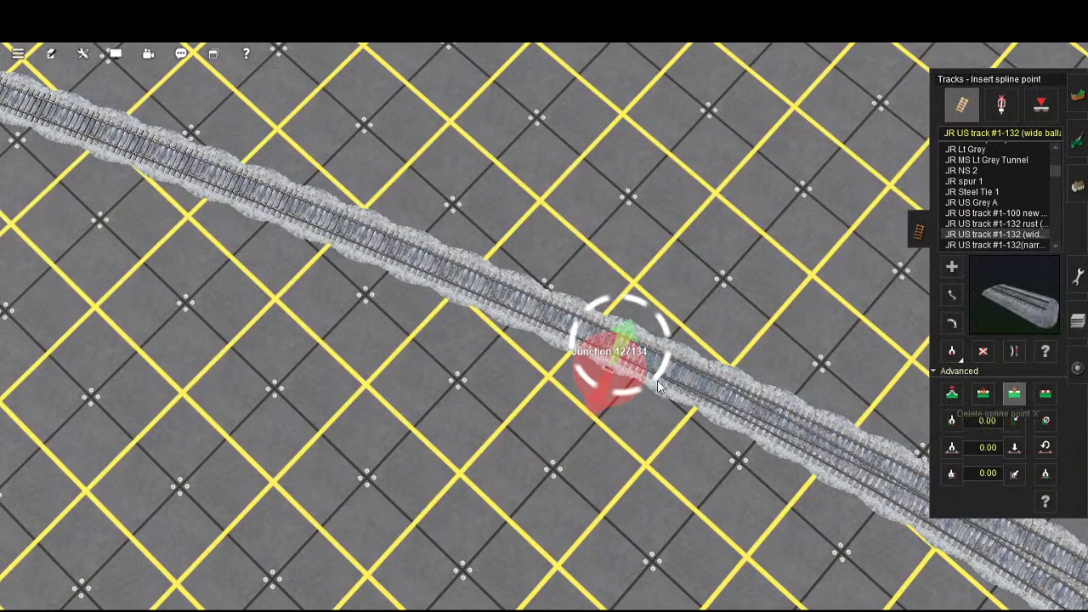
click(705, 395)
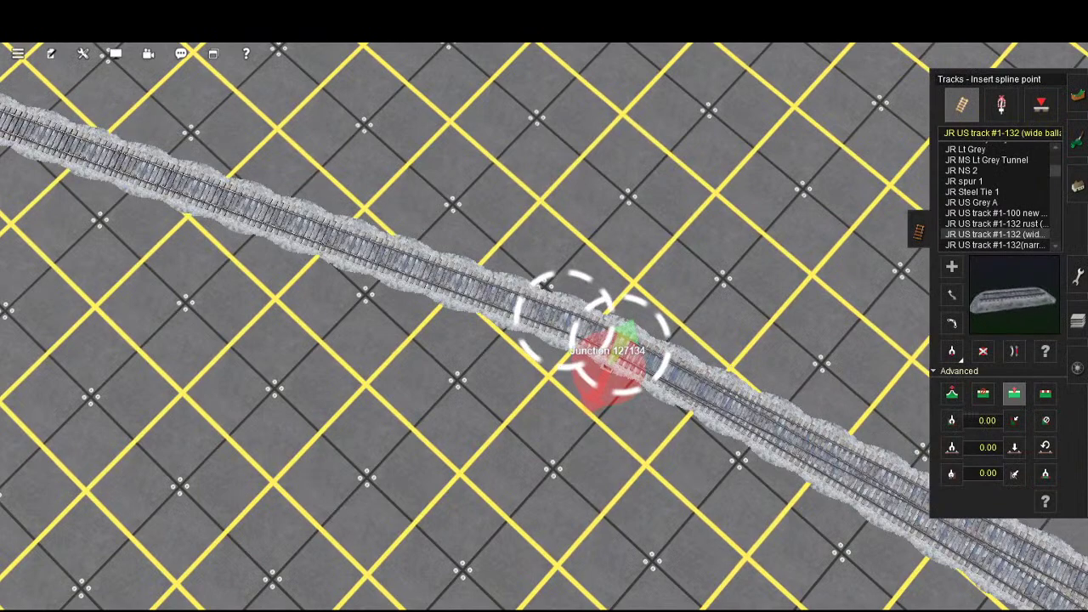
key(b)
click(737, 406)
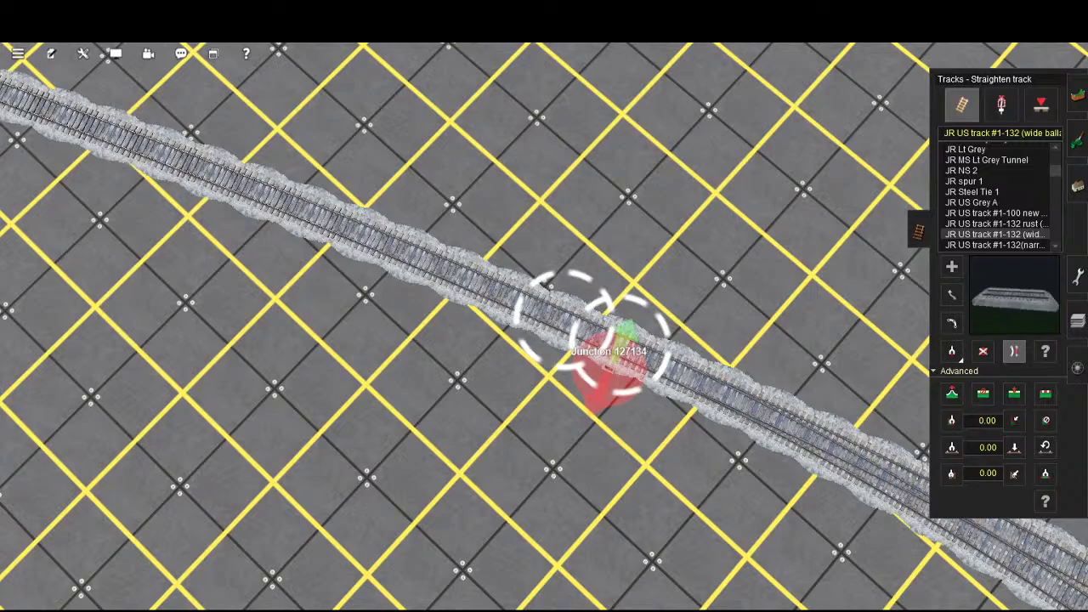
- Examine the blast furnaces and the open ground between them and the rail line from several sides
scroll(736, 472, down, 10)
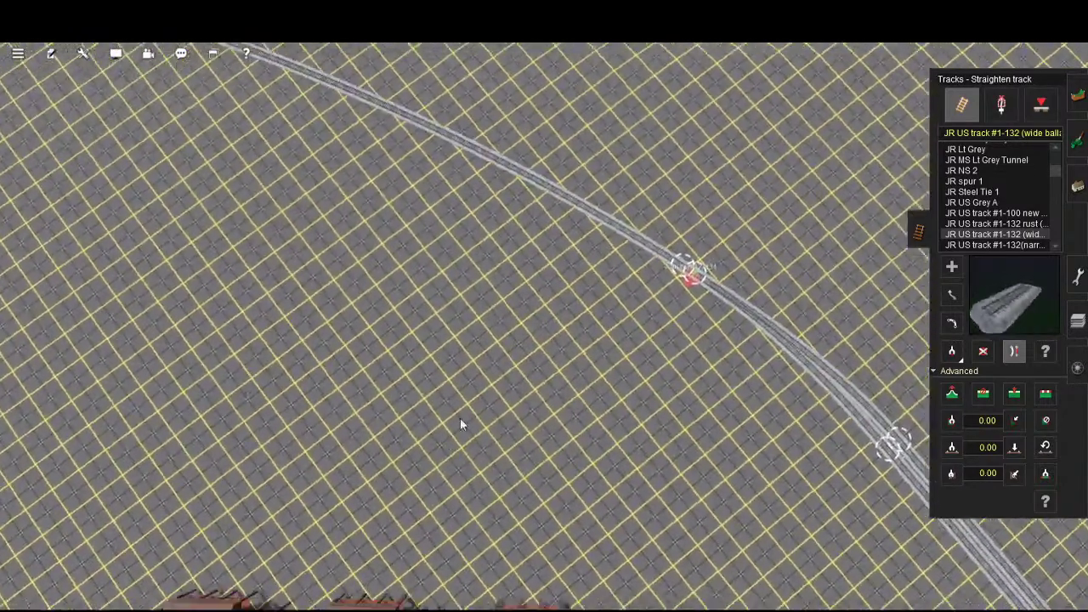
right_drag(459, 418, 704, 480)
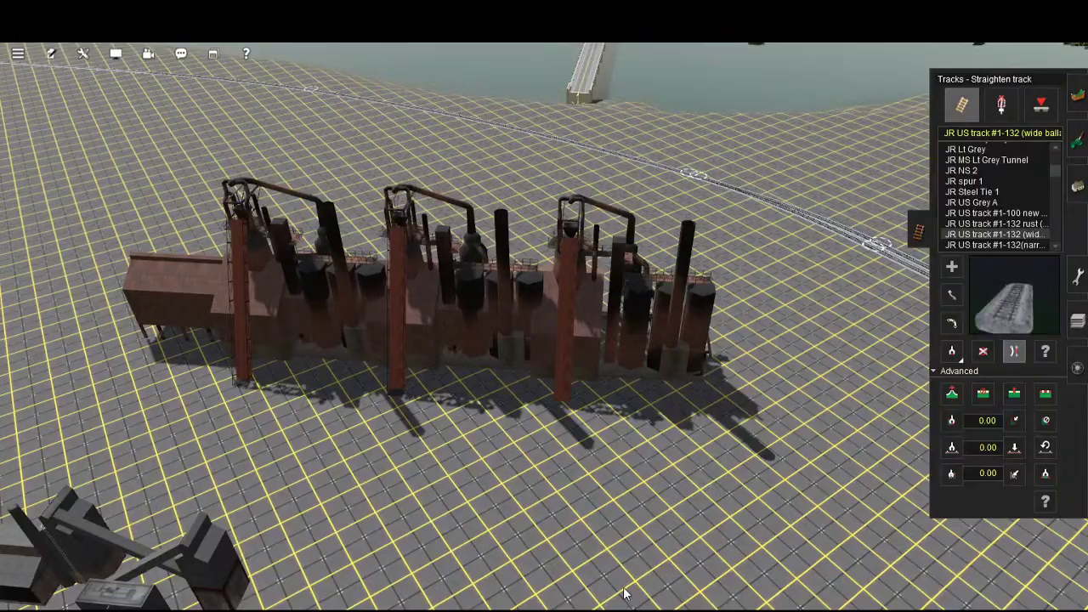
key(Right)
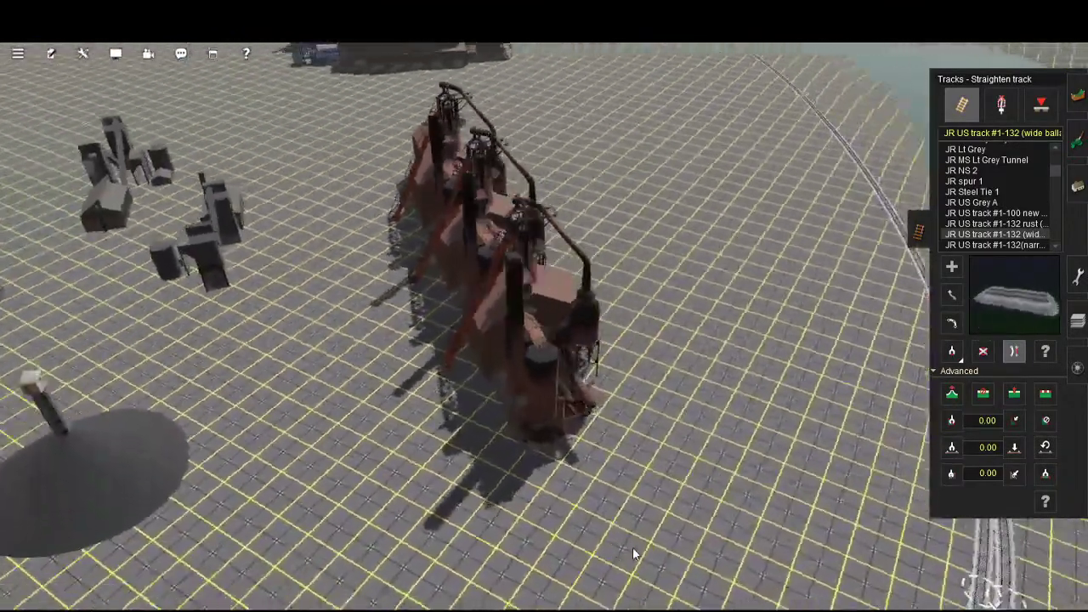
key(Right)
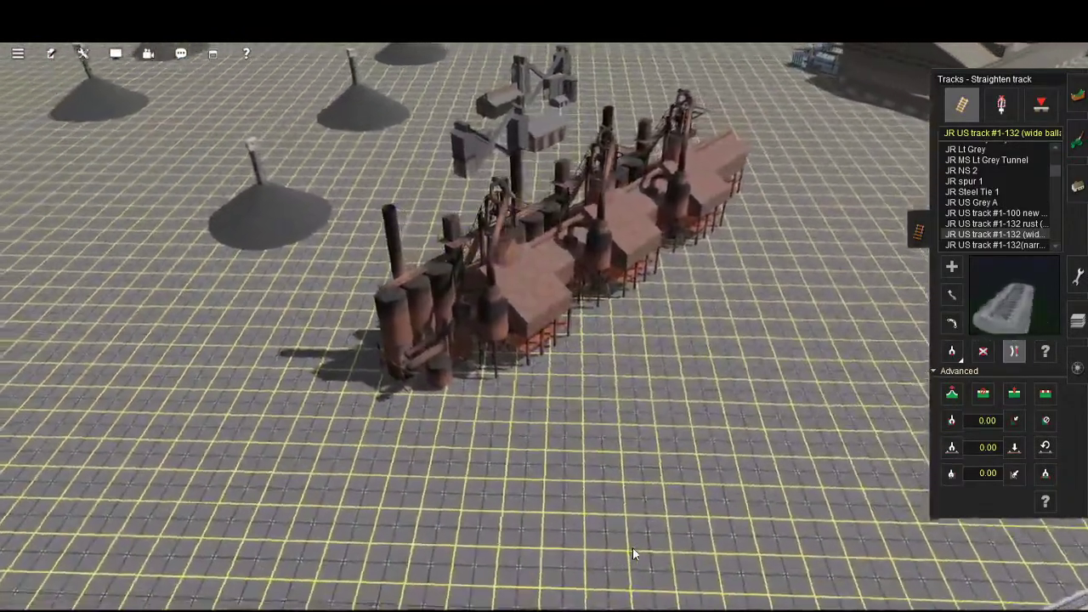
key(Right)
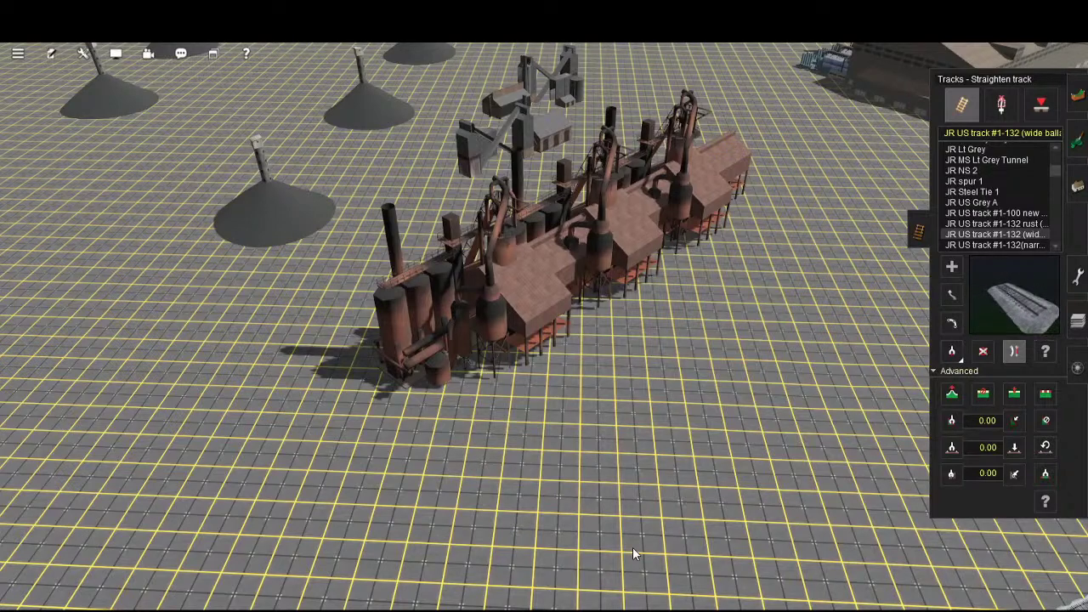
scroll(655, 584, down, 5)
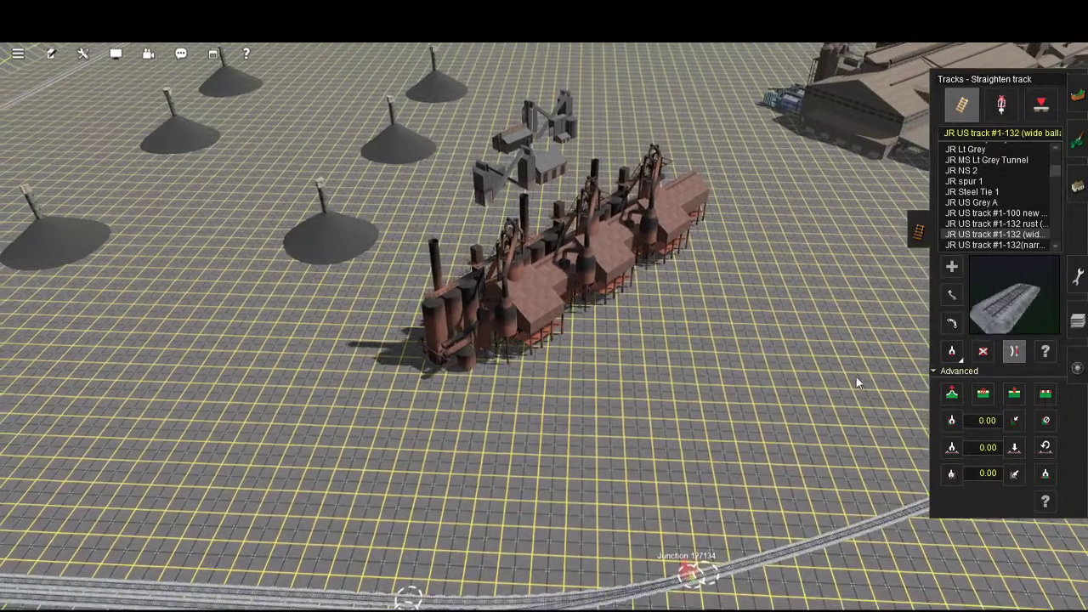
mouse_move(856, 377)
right_down()
mouse_move(856, 367)
mouse_move(784, 391)
mouse_move(600, 352)
right_up()
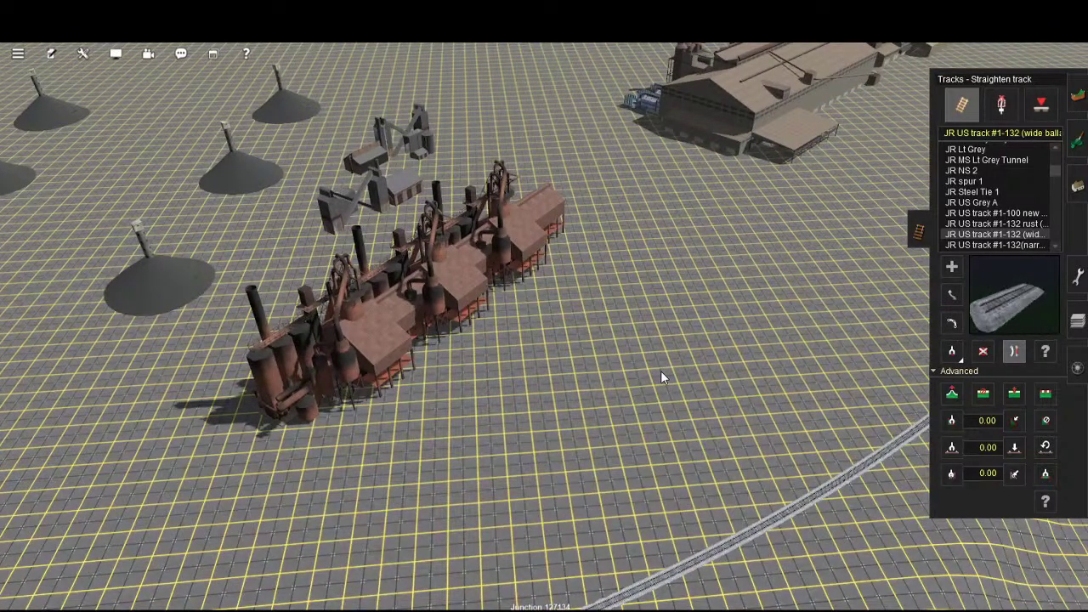
scroll(652, 371, down, 2)
scroll(656, 360, up, 2)
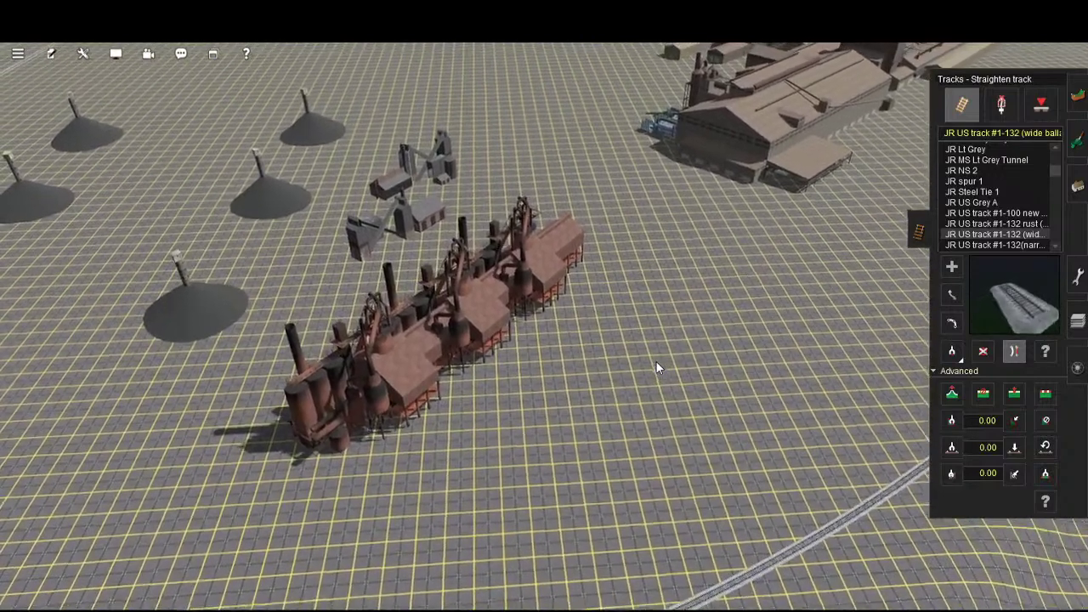
scroll(656, 360, up, 1)
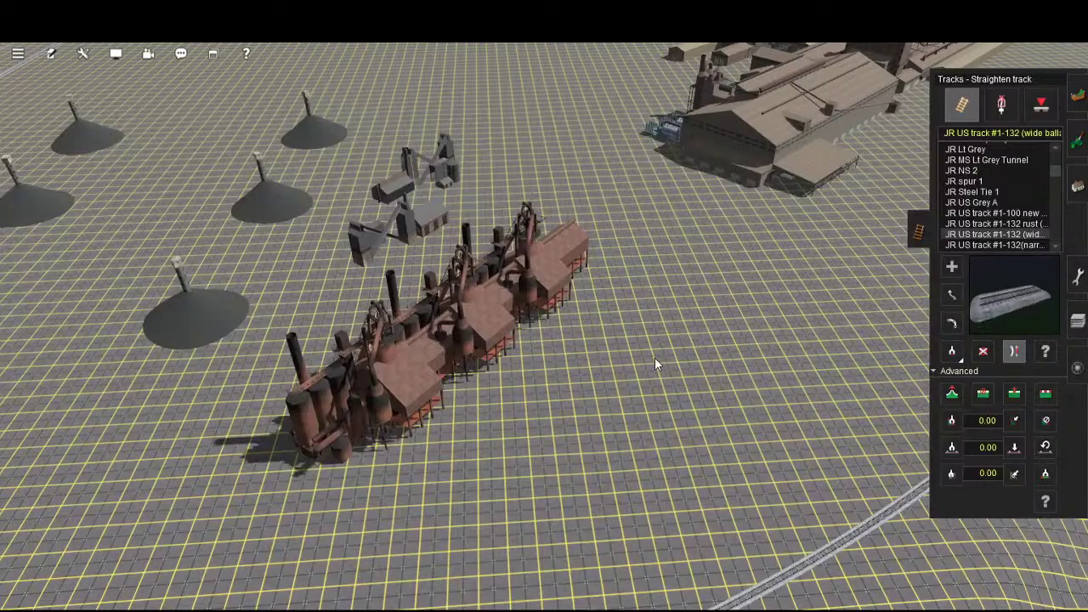
- Inspect the course of the parallel tracks from the junction around the curve past the furnaces and stockpiles
key(Down)
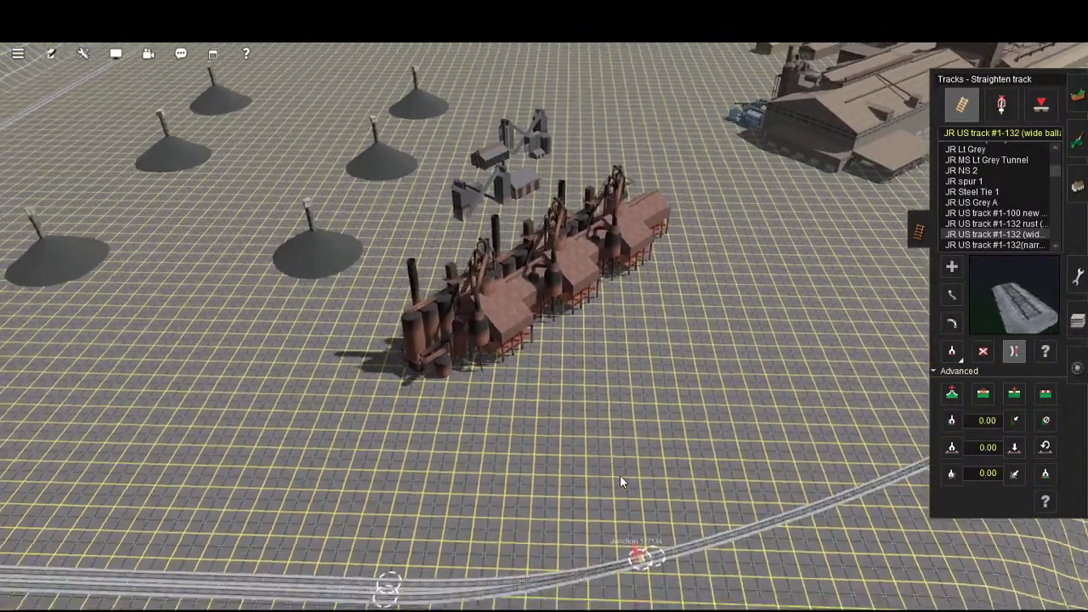
key(Down)
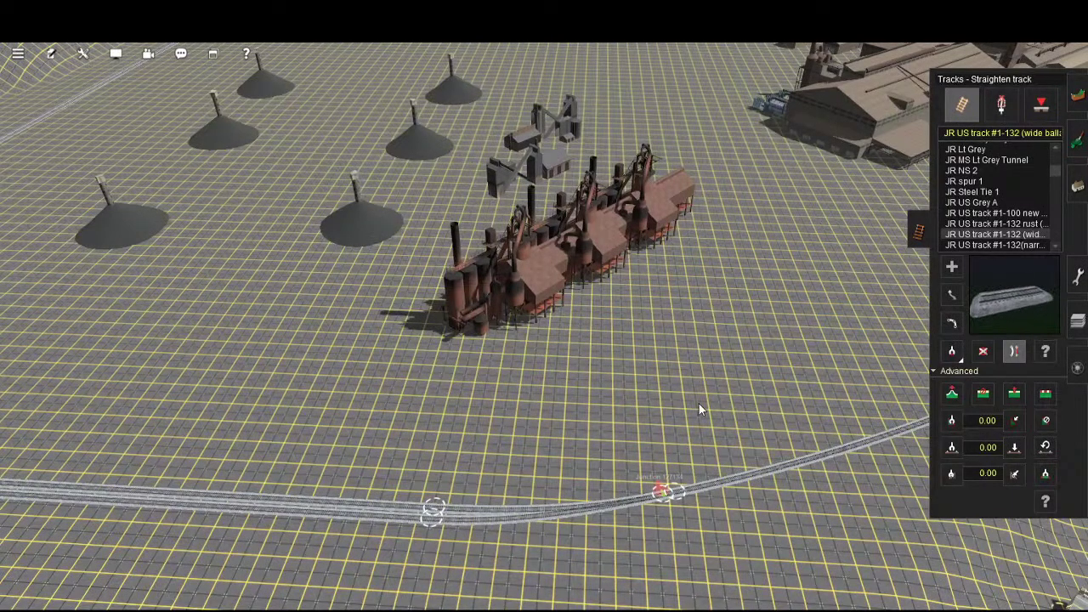
key(Down)
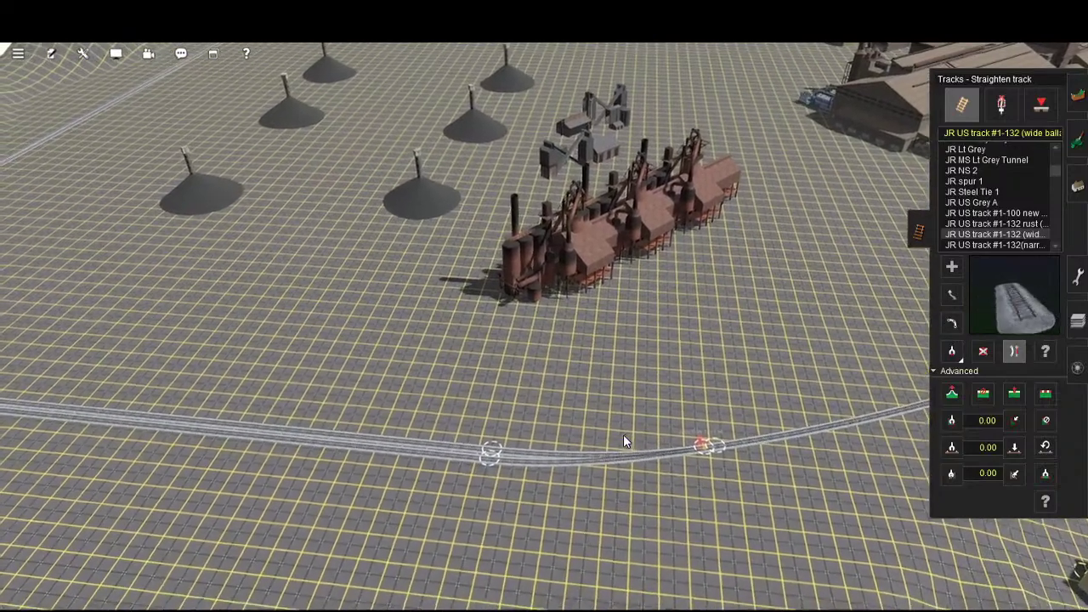
key(Down)
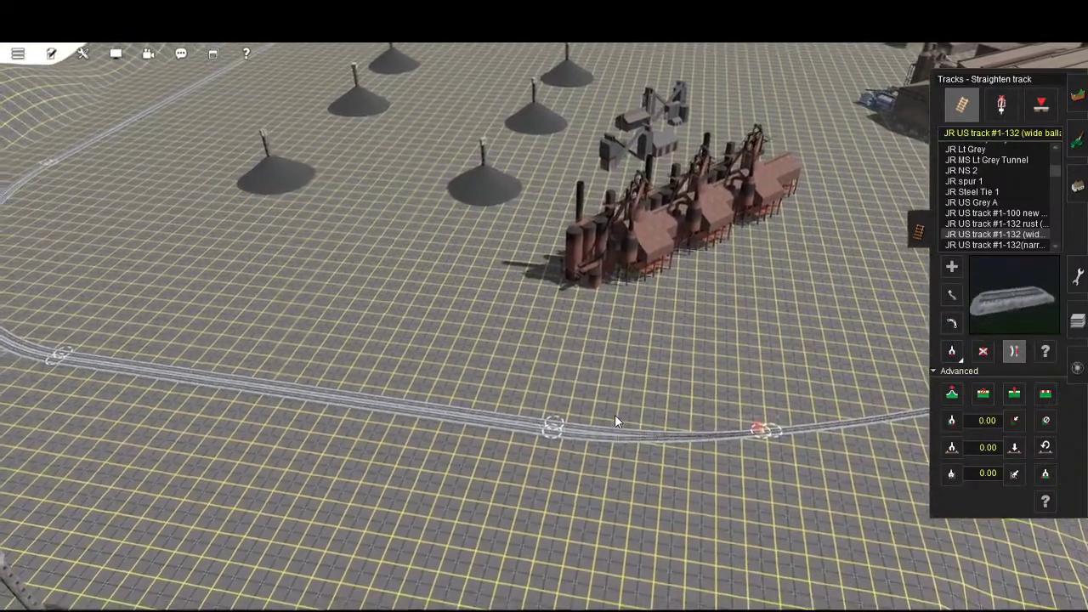
key(Down)
key(Left)
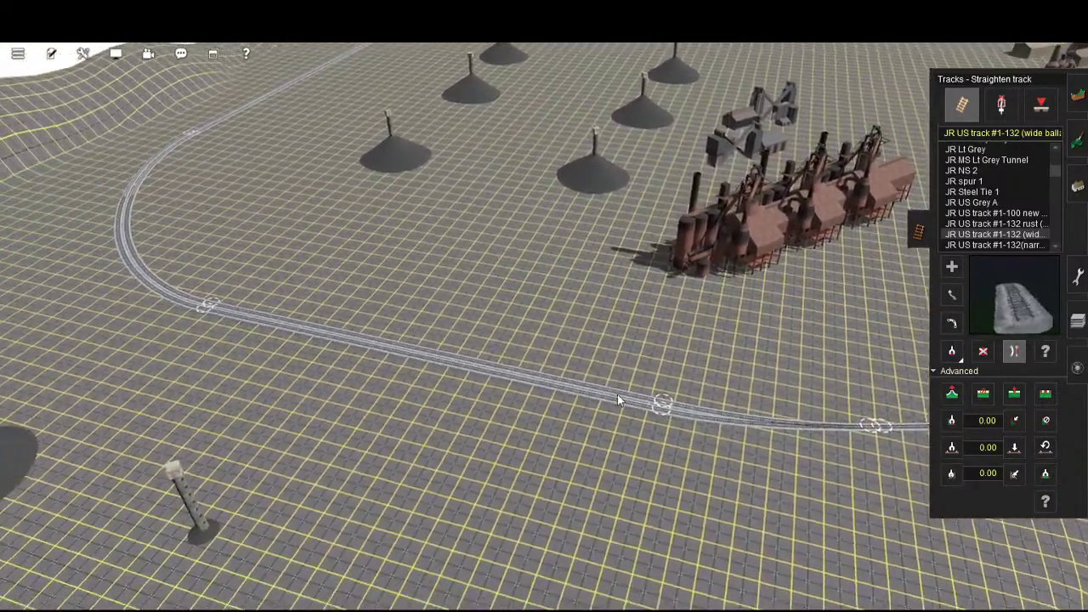
key(Up)
key(Right)
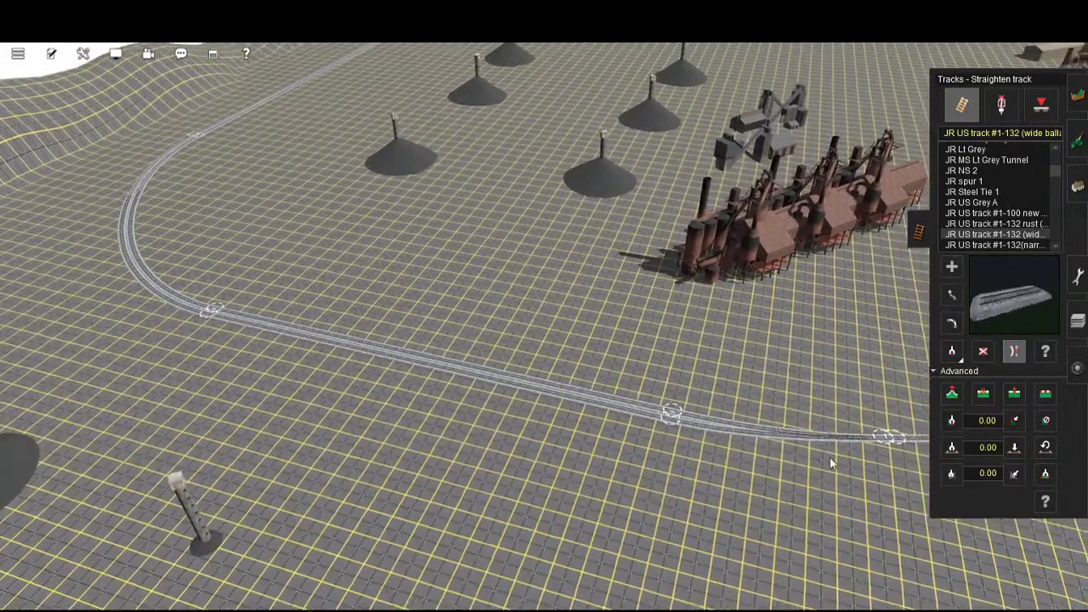
key(Right)
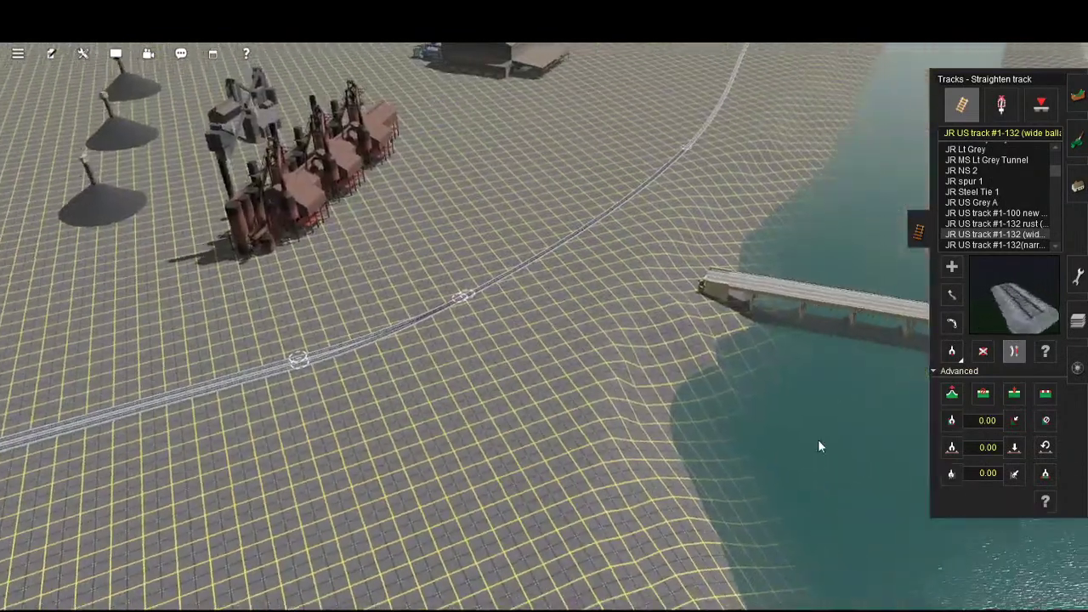
key(Down)
key(Left)
scroll(587, 552, down, 5)
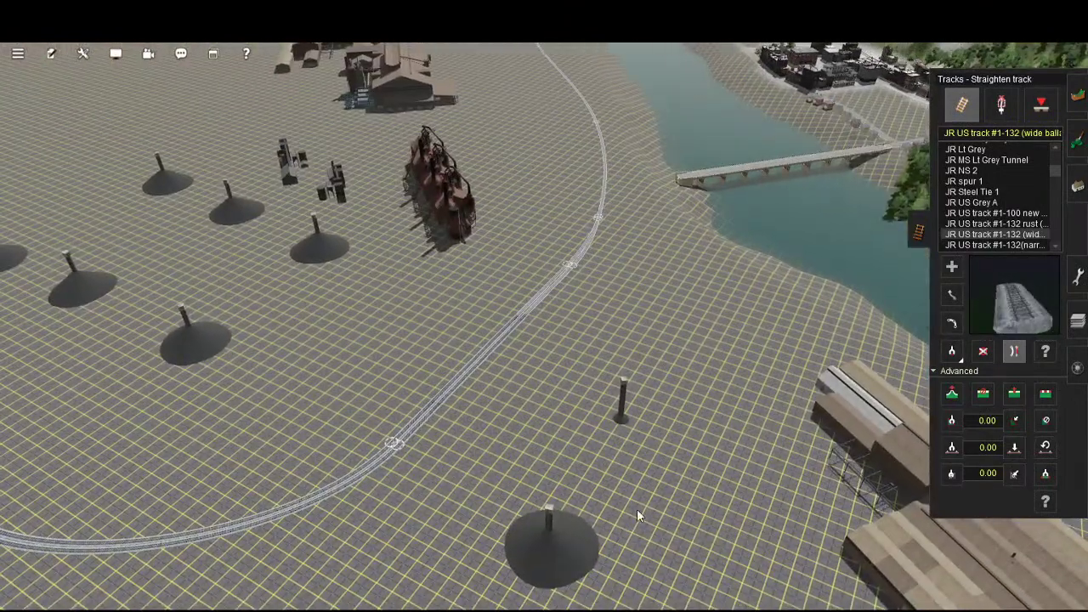
right_click(578, 477)
key(Left)
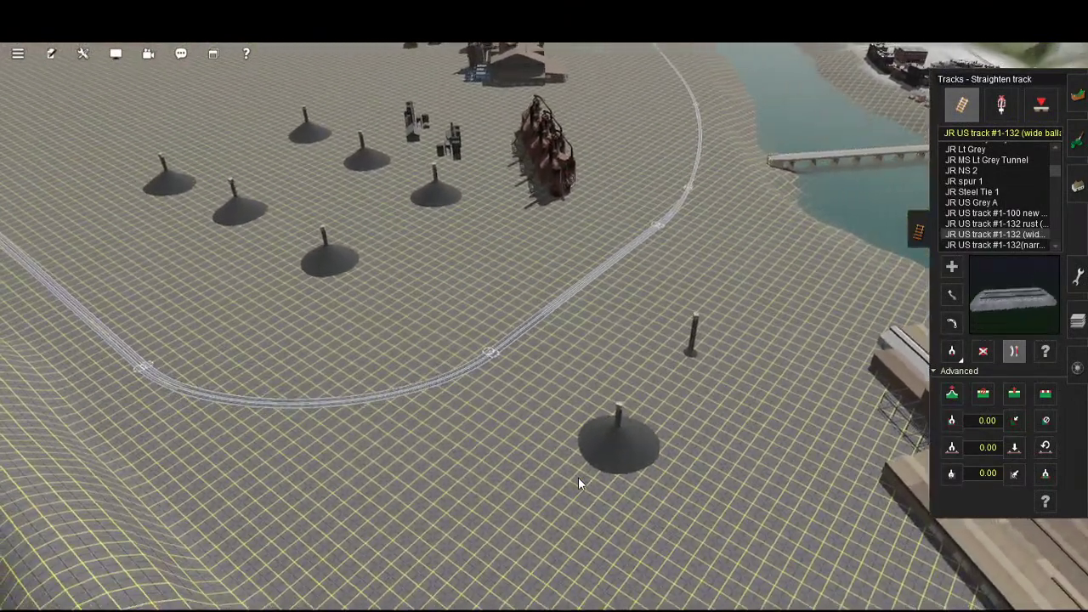
key(Left)
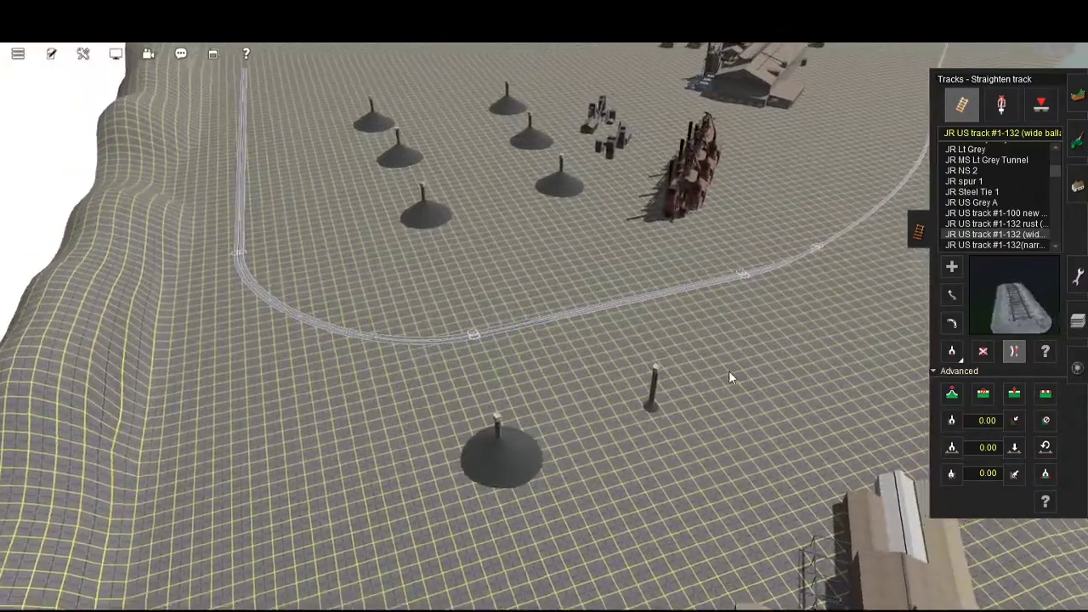
scroll(805, 452, up, 8)
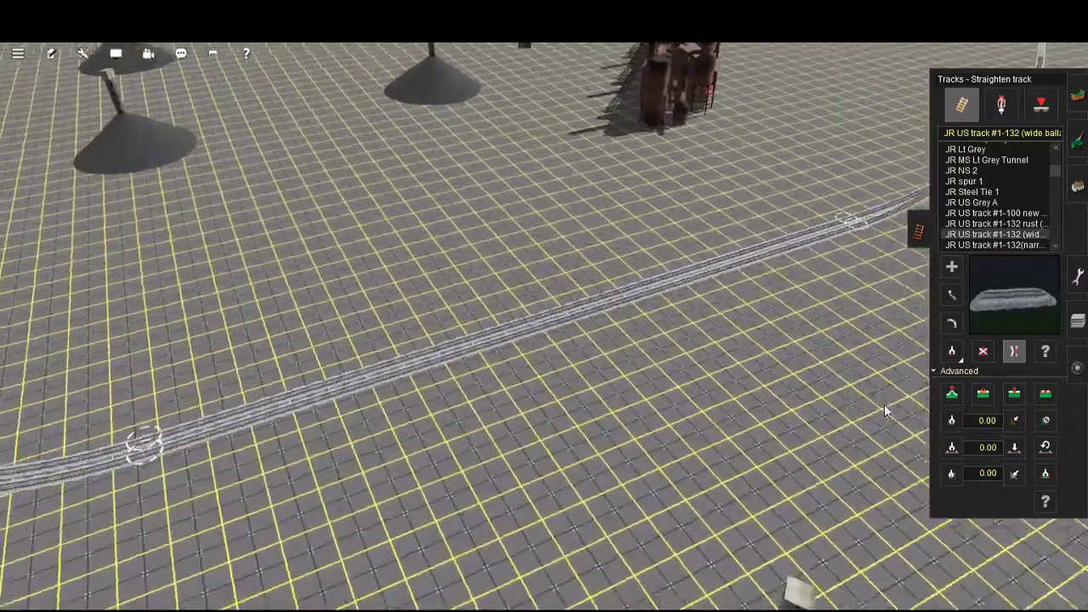
right_drag(884, 404, 803, 403)
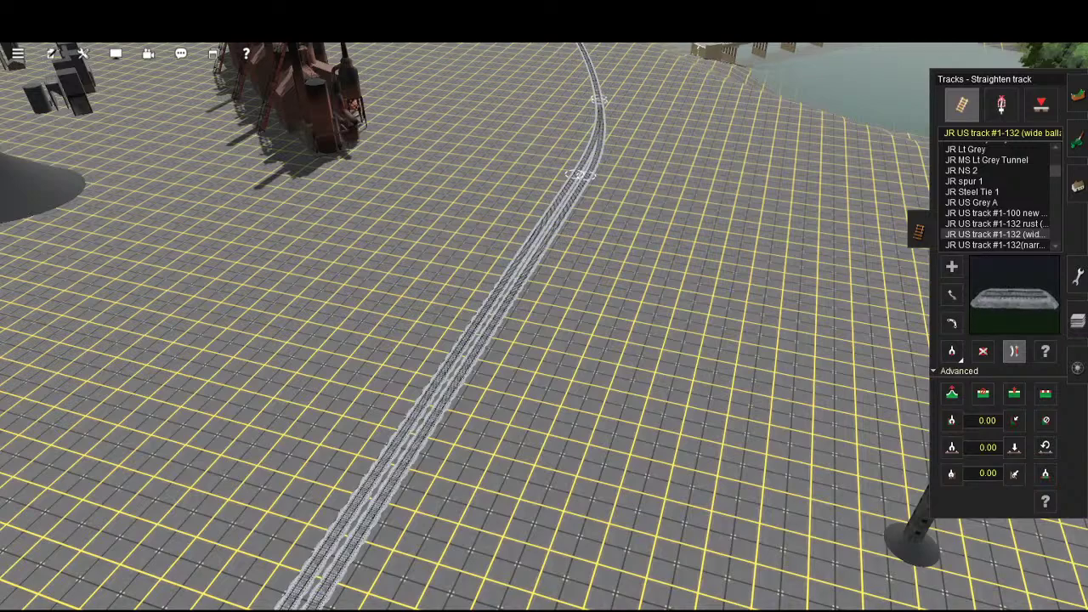
scroll(612, 546, down, 5)
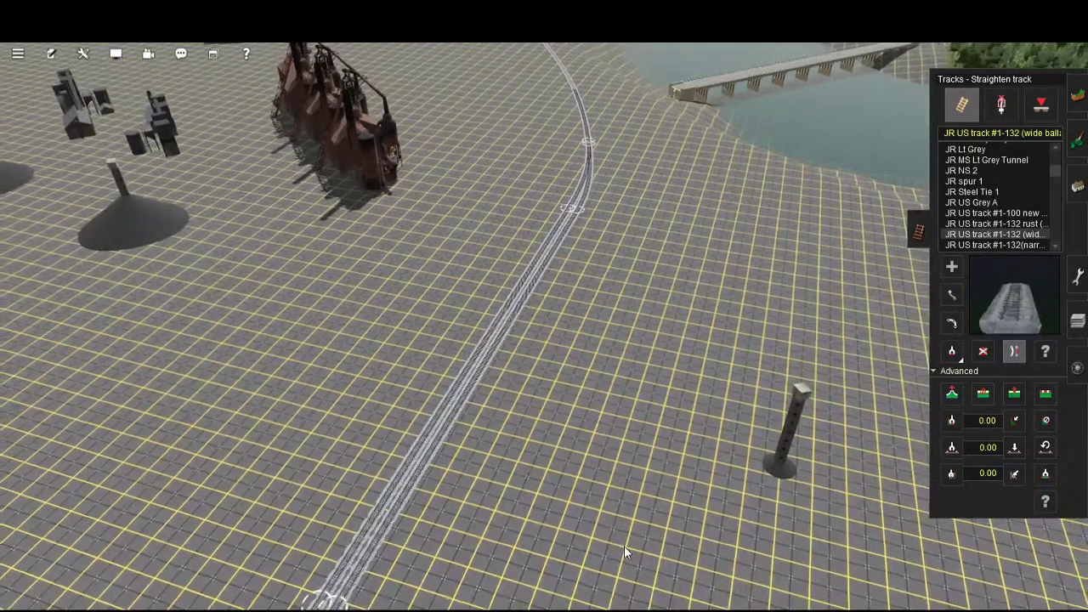
scroll(687, 419, up, 4)
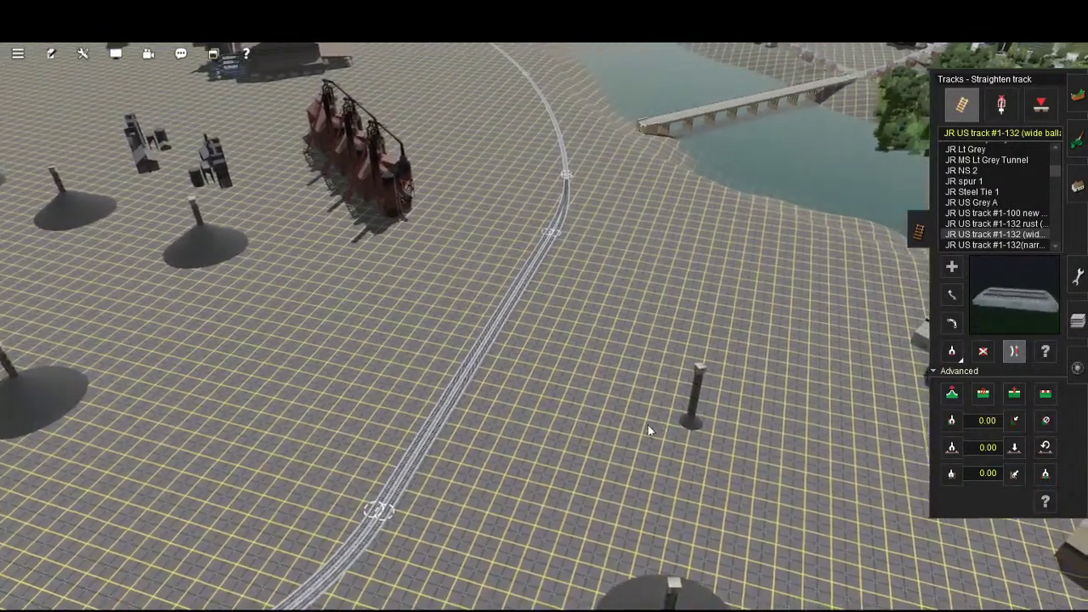
scroll(647, 408, down, 2)
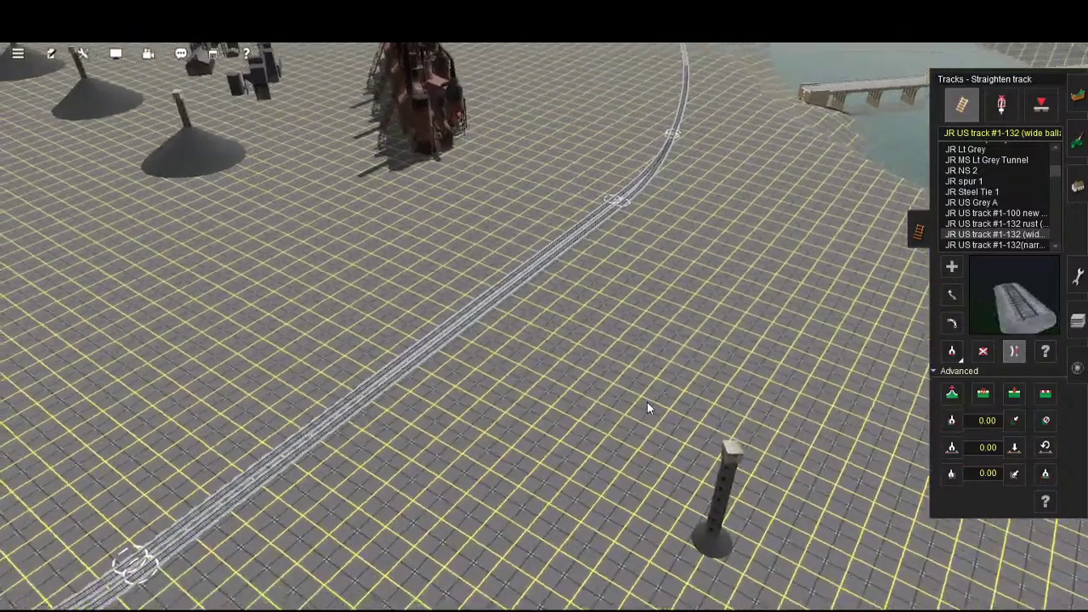
scroll(655, 361, up, 2)
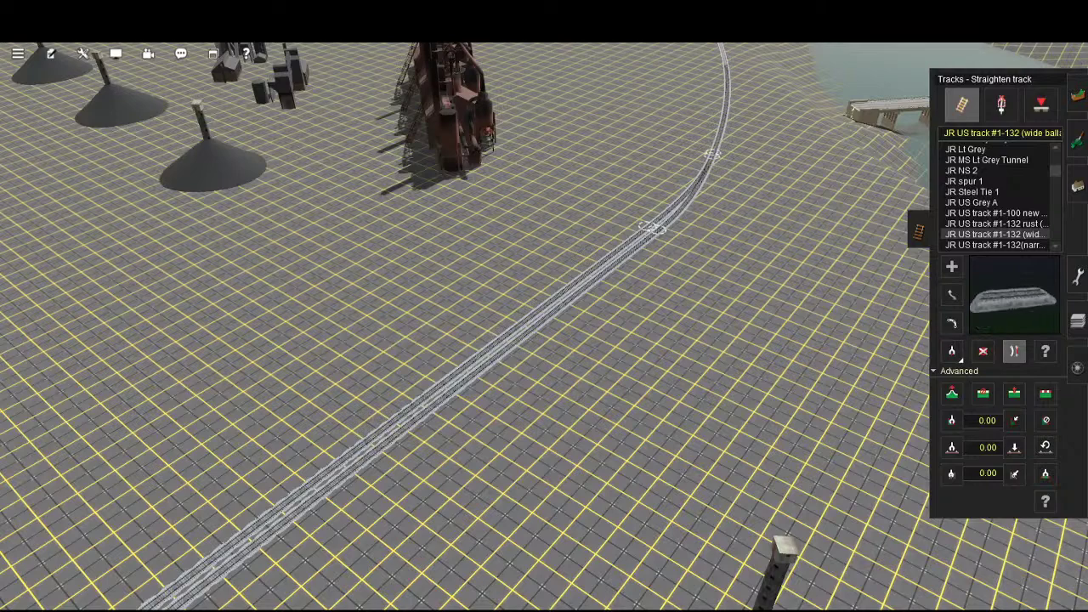
click(1077, 94)
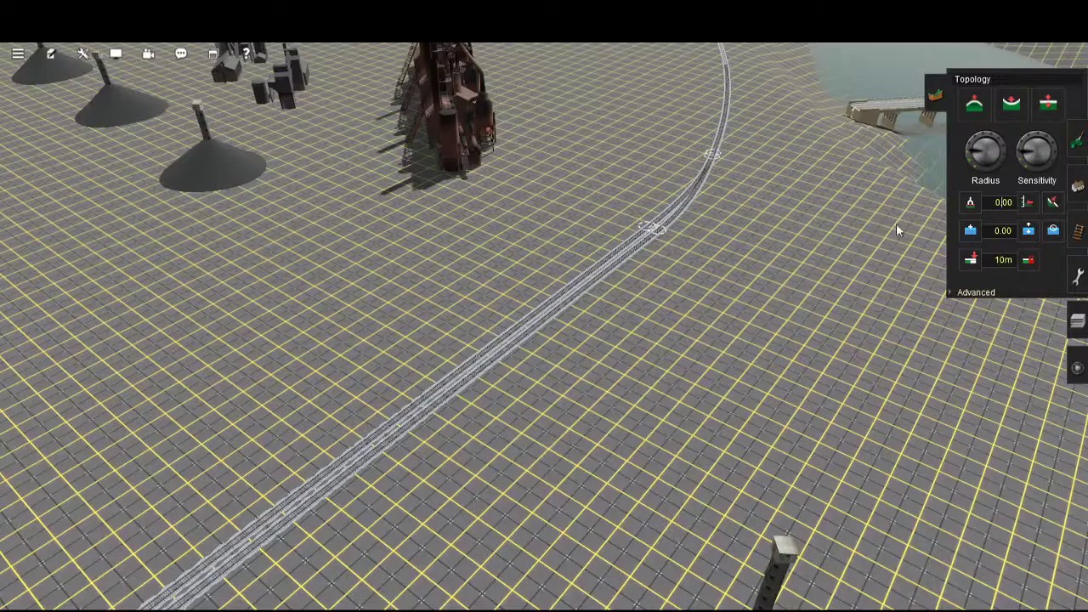
right_drag(927, 190, 711, 572)
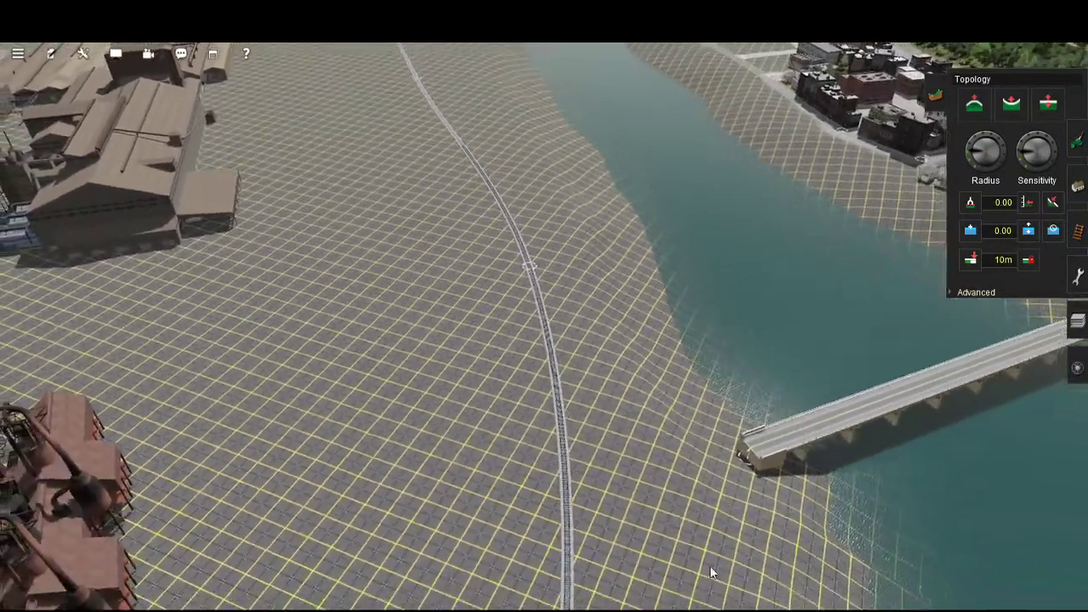
key(Left)
key(Down)
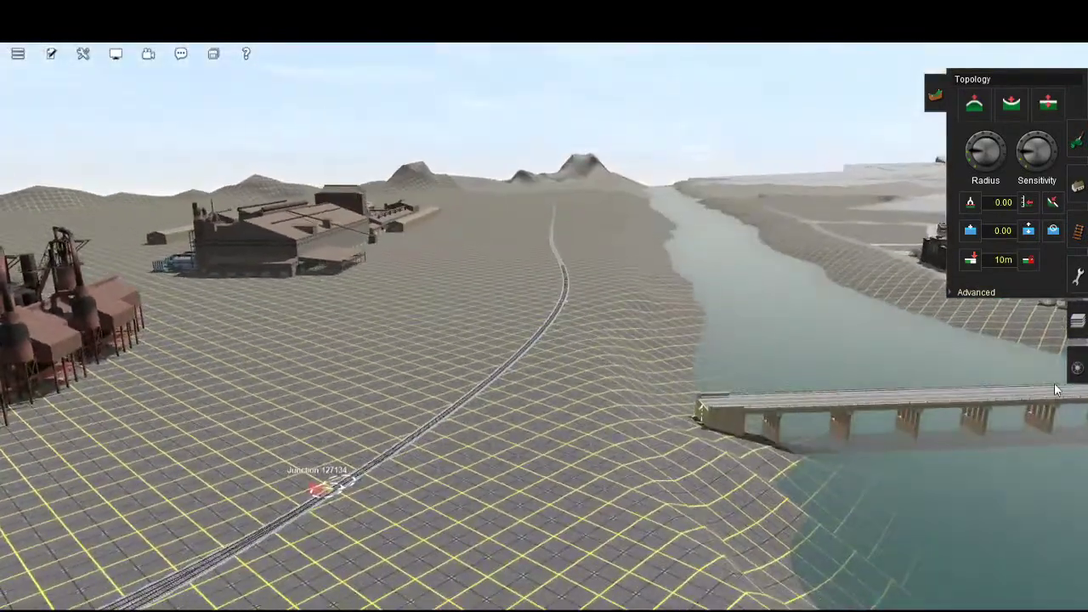
key(Up)
- Move the main line's spline point beside the river bridge slightly away from the river to smooth the curve
click(1078, 231)
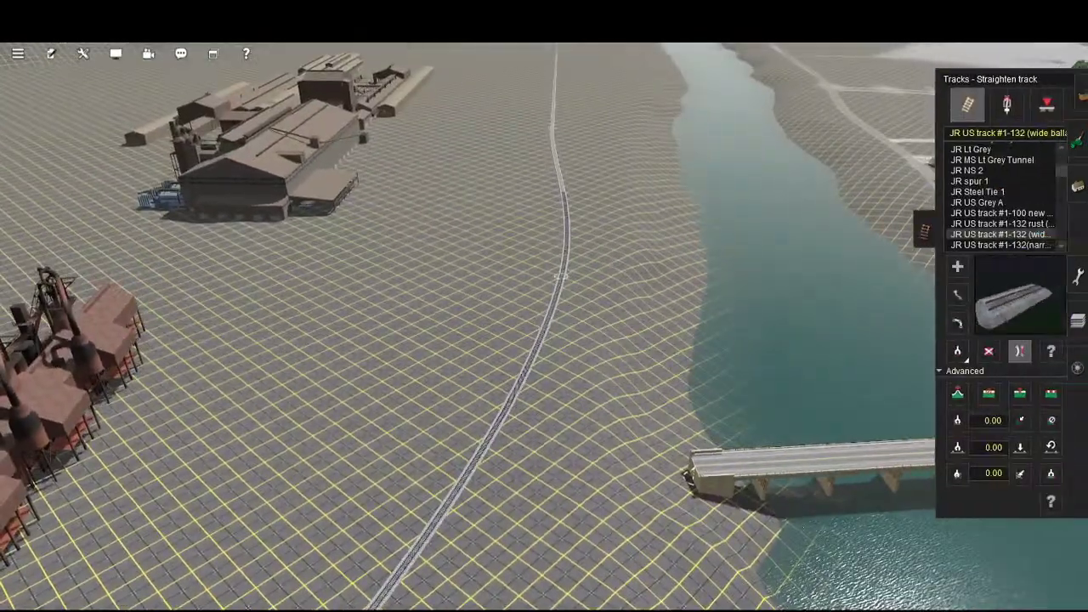
click(952, 295)
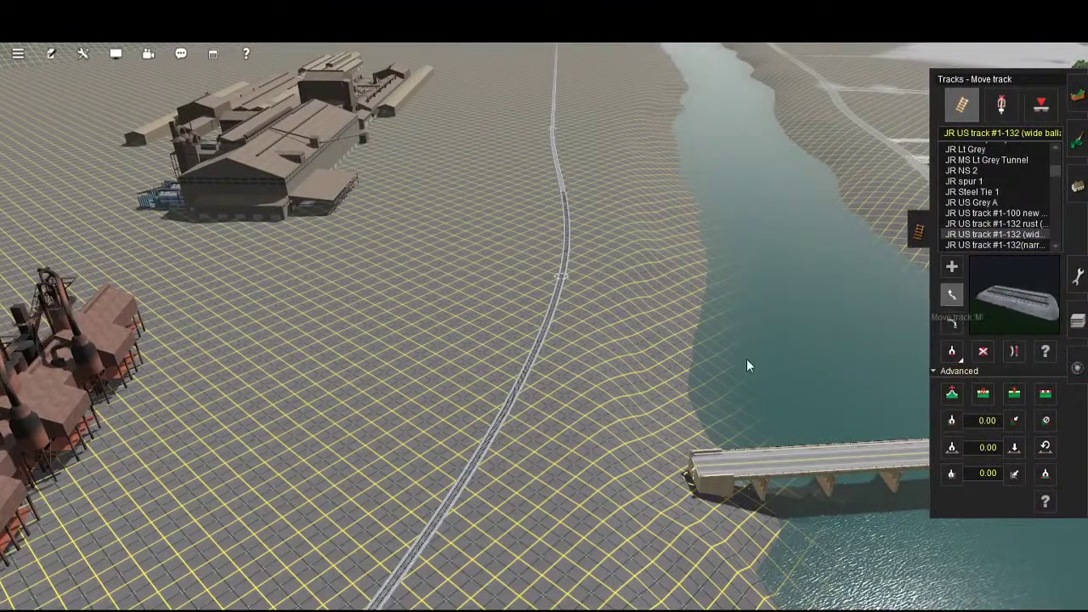
key(w)
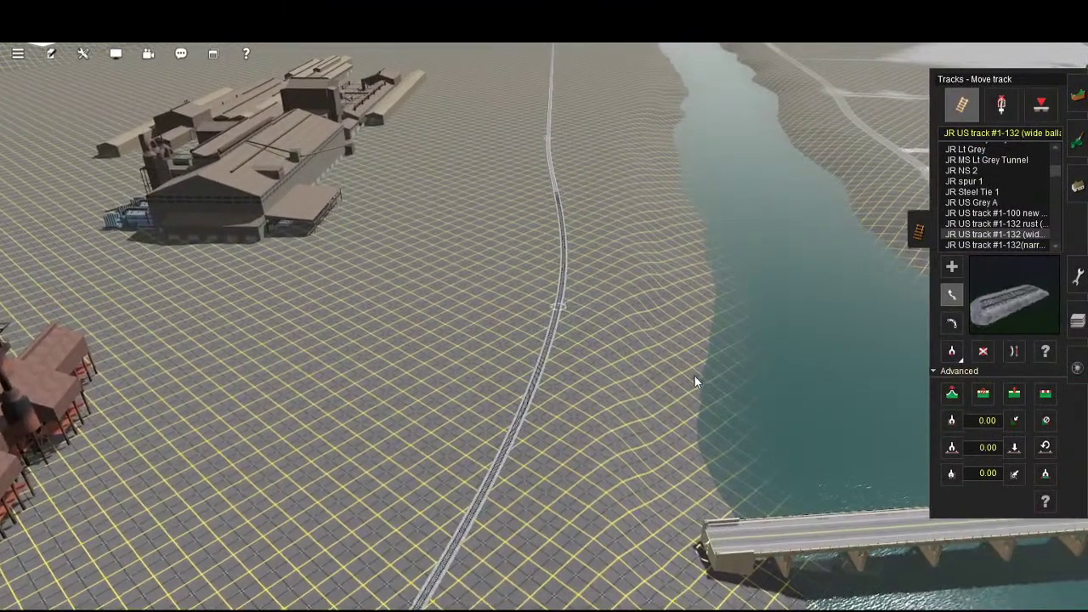
key(ctrl+z)
key(ctrl+z)
key(ctrl+z)
key(ctrl+z)
key(ctrl+z)
key(ctrl+z)
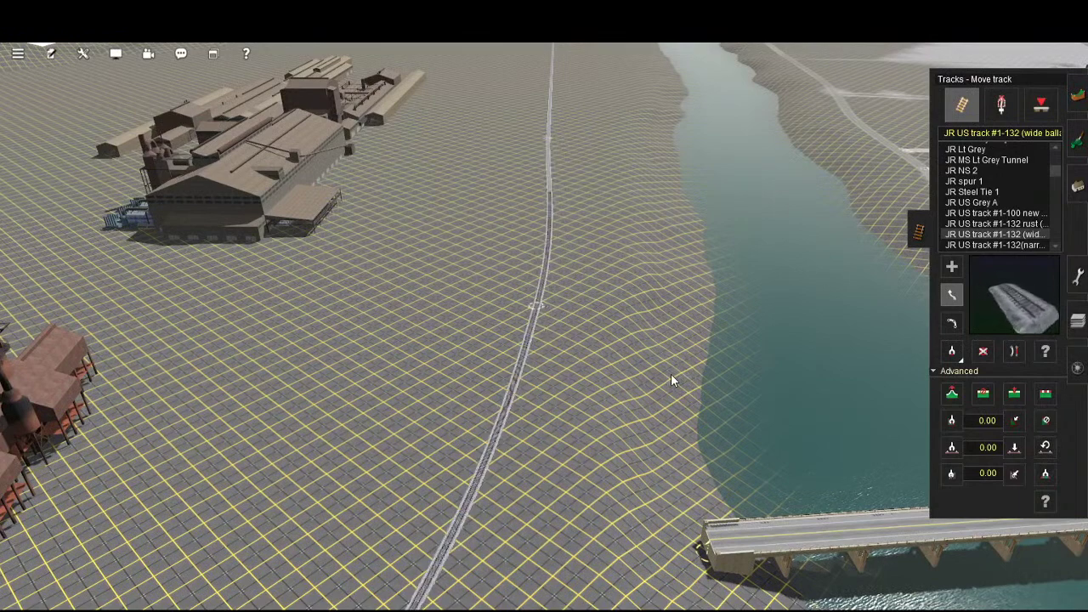
- Delete the extra spline point on the main line beyond the bridge-side curve and straighten the section leading past the steel mill
click(1014, 351)
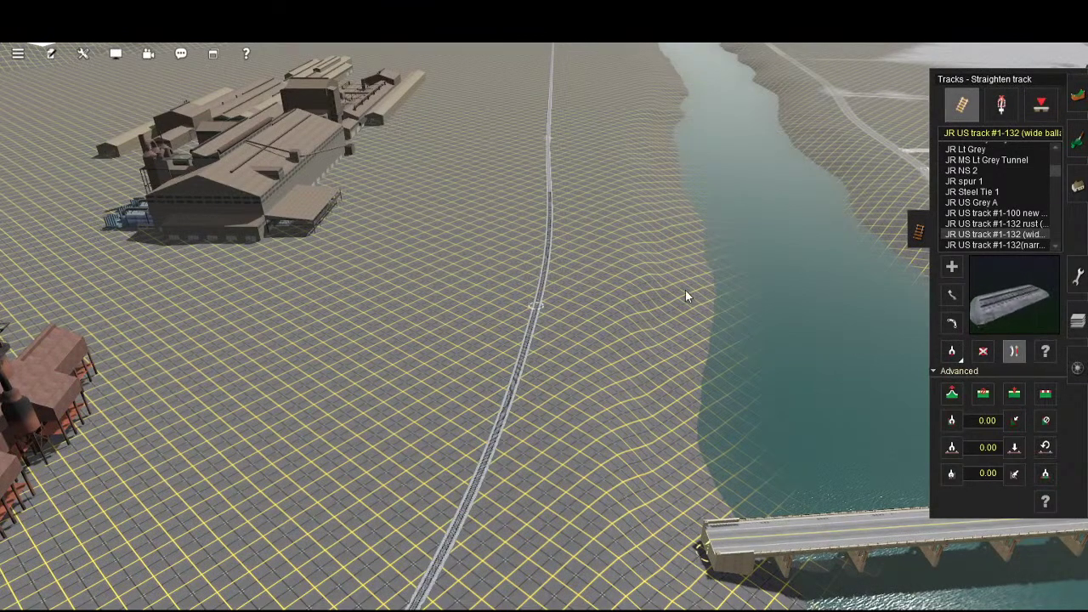
key(ctrl+z)
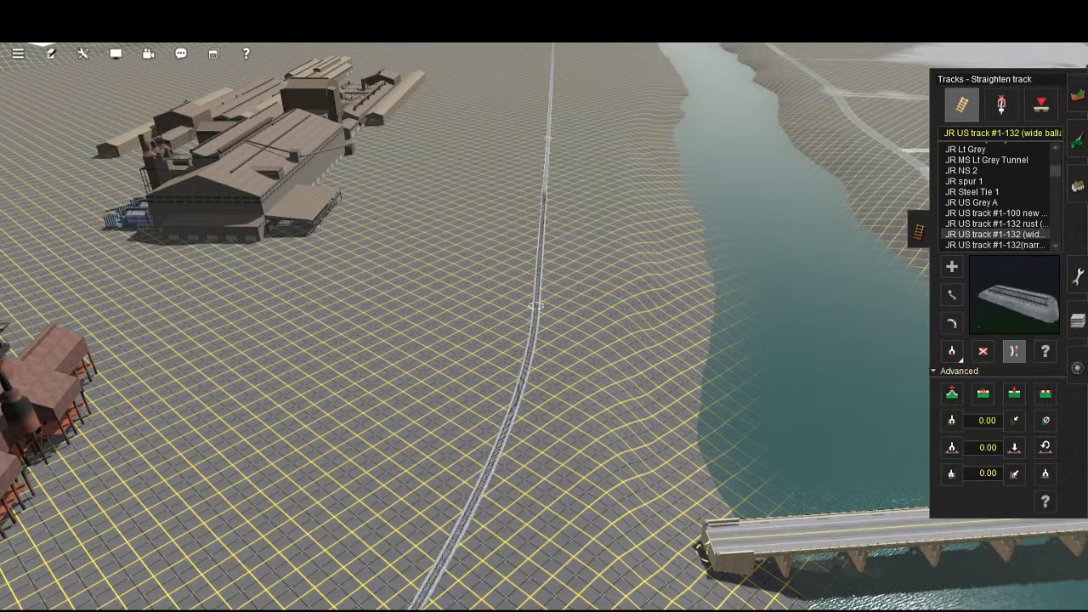
click(982, 393)
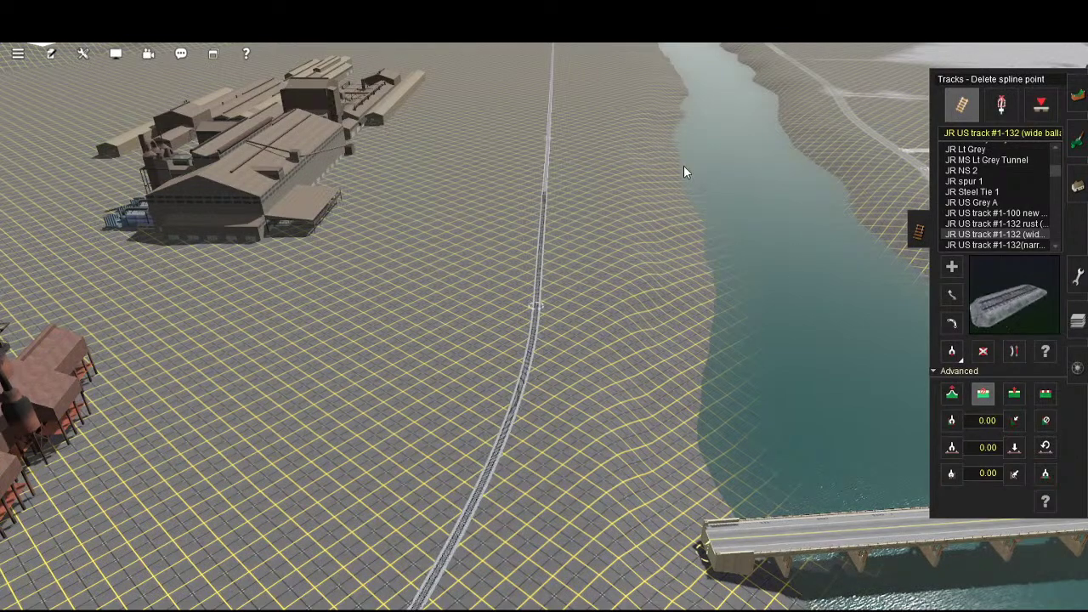
key(ctrl+z)
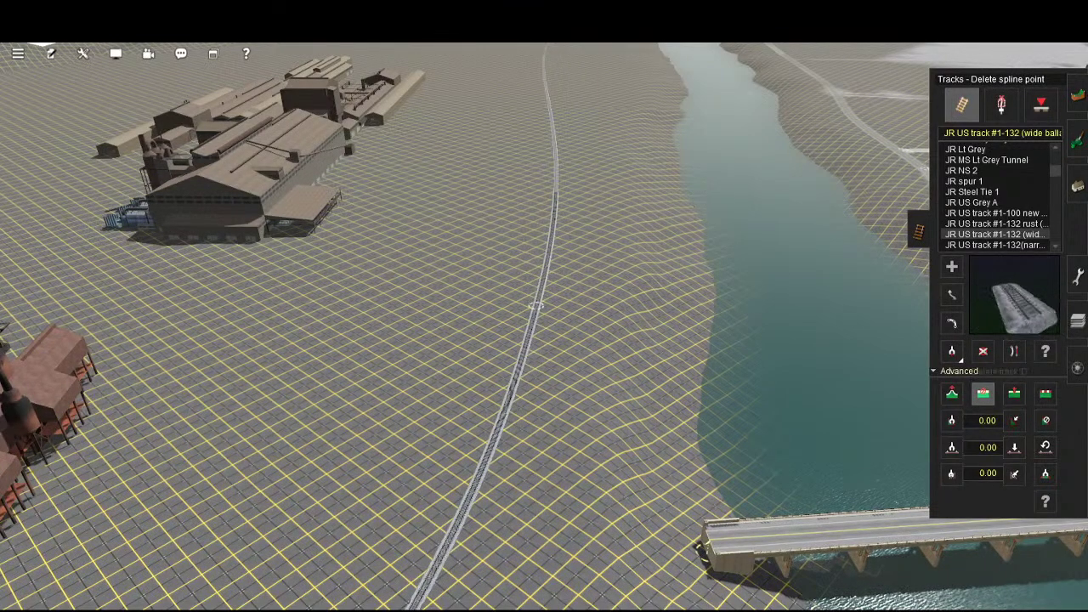
click(1014, 351)
click(694, 278)
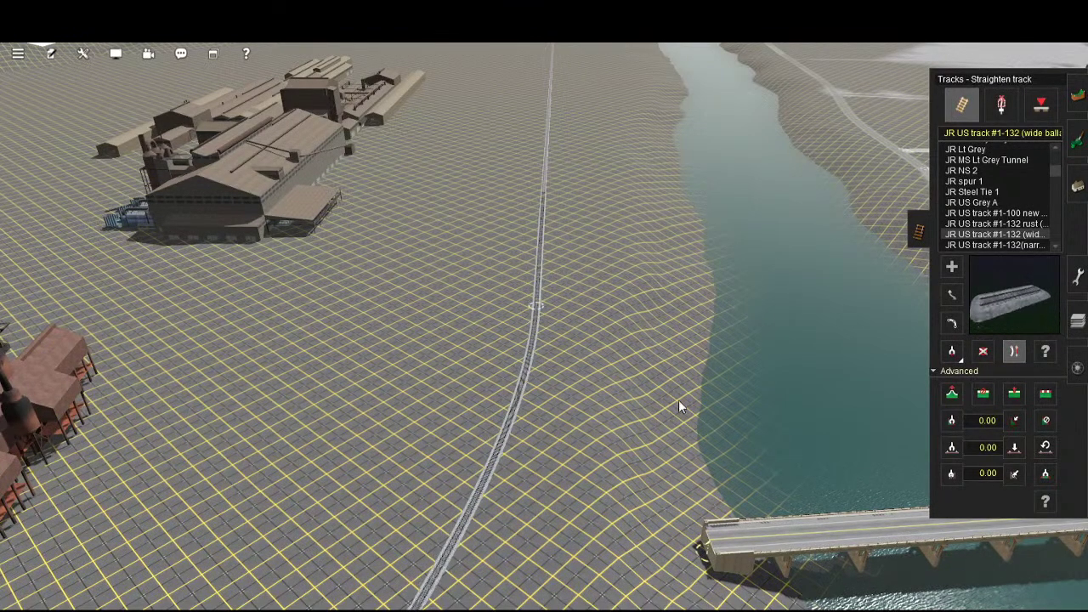
- Inspect the tracks from the bridge-side curve and junction back to the large curve near the stockpiles
right_click(646, 524)
right_drag(646, 523, 701, 387)
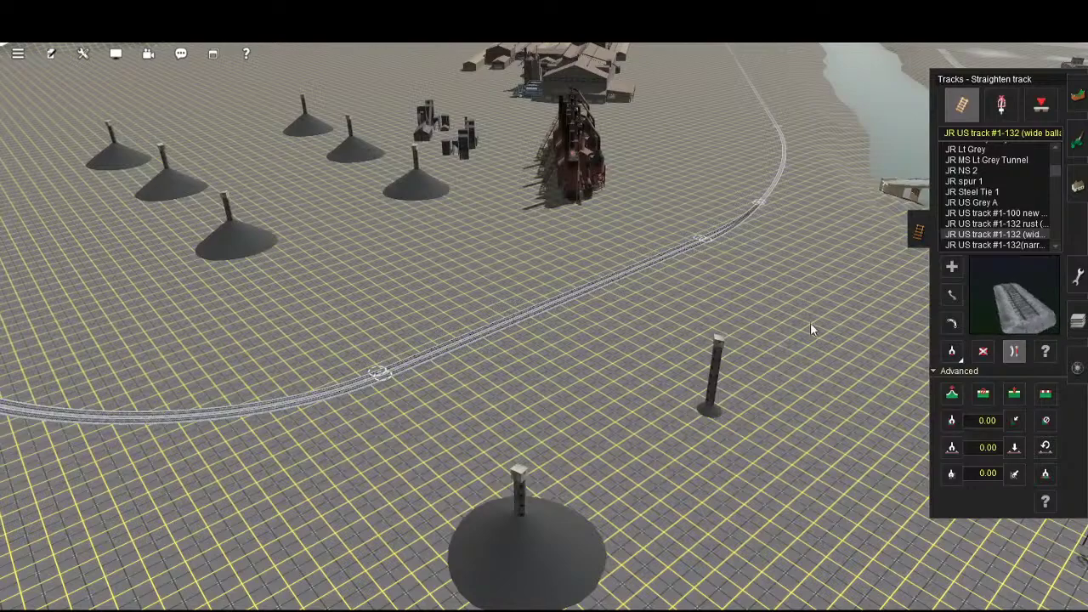
key(Up)
key(Right)
key(Up)
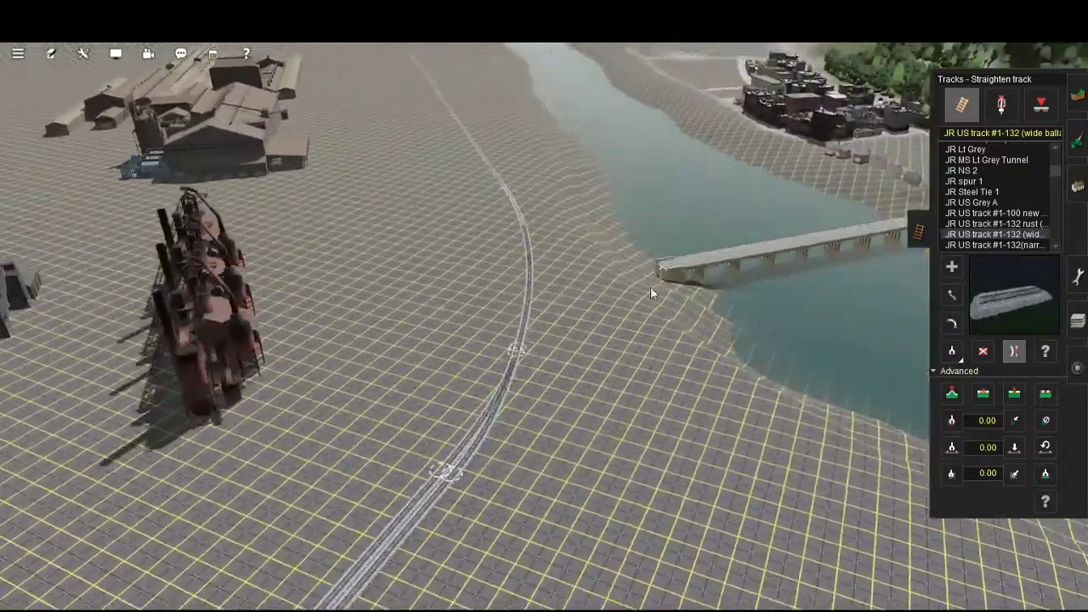
key(Left)
key(Down)
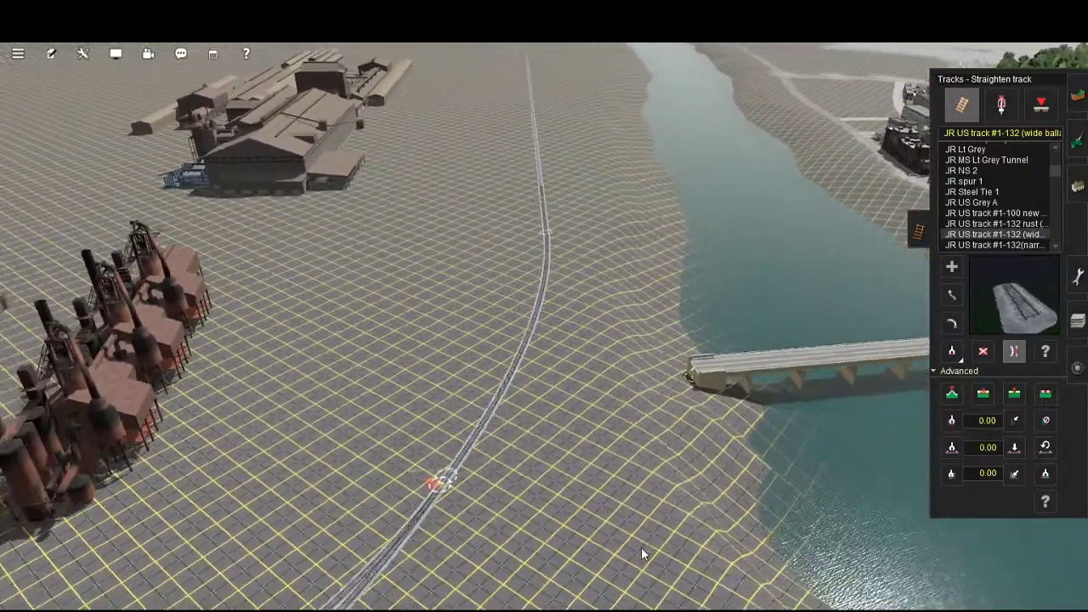
key(Down)
key(Left)
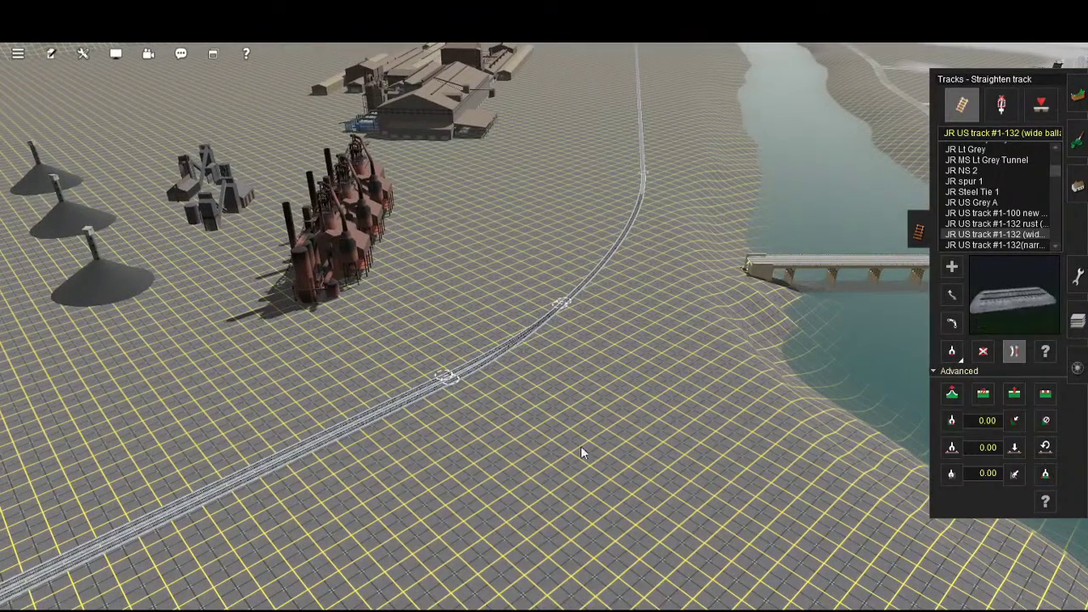
key(Left)
key(Down)
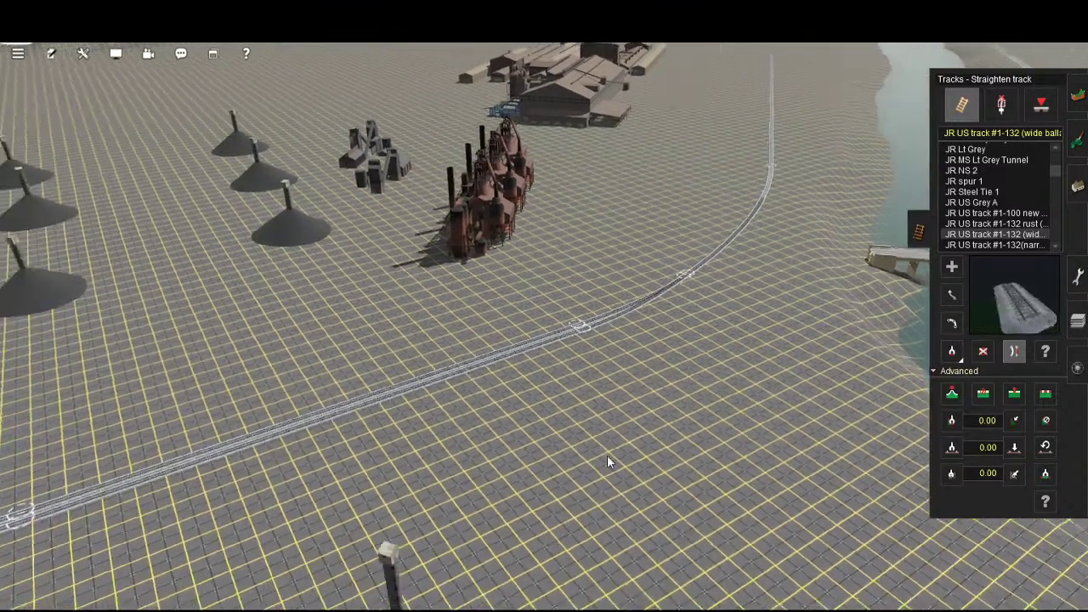
key(Left)
key(Down)
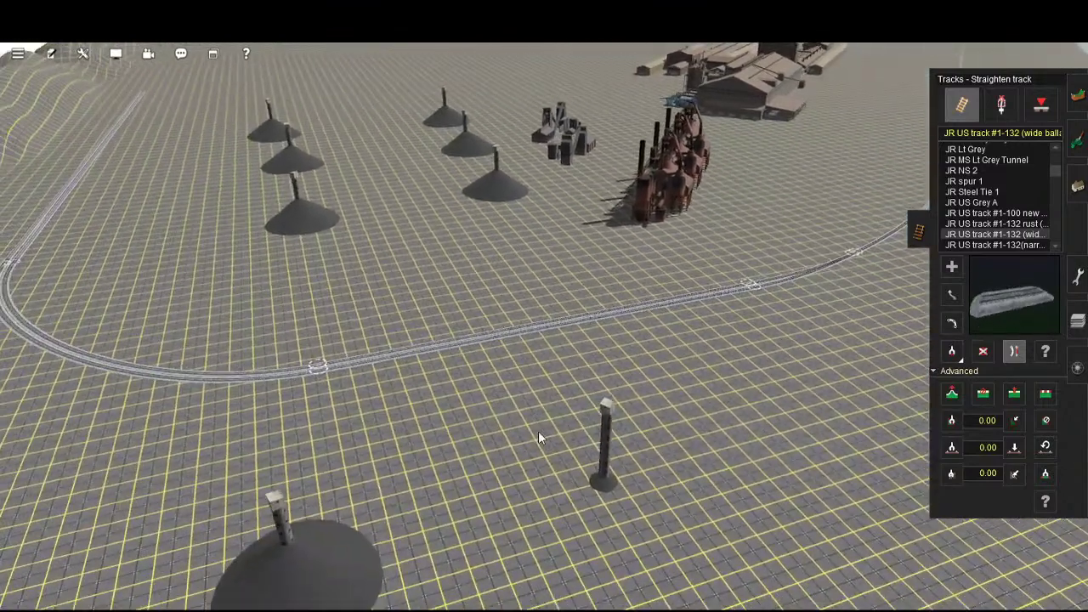
key(Right)
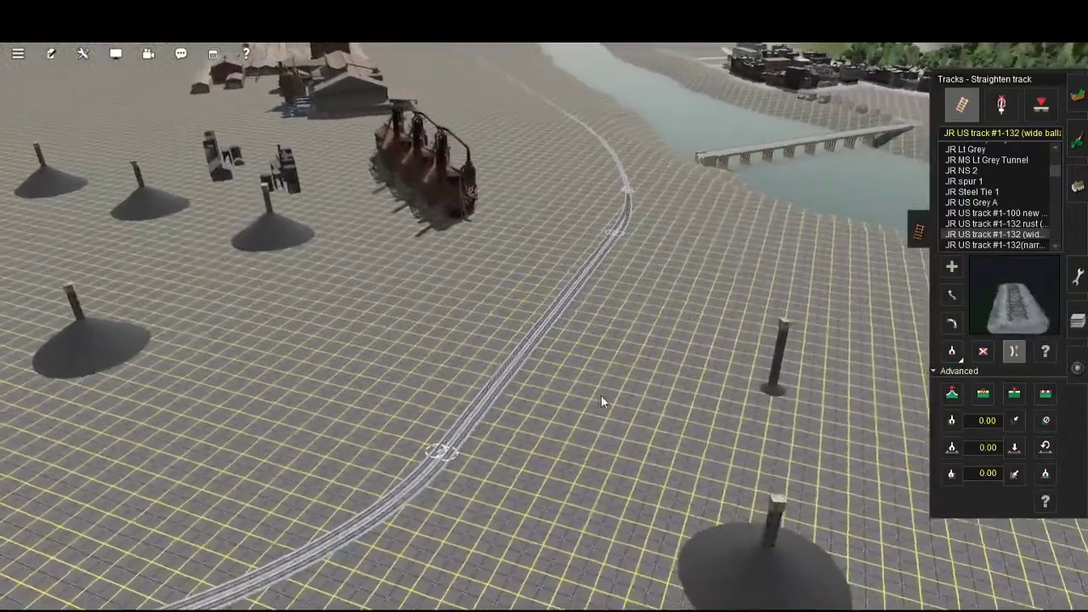
key(Right)
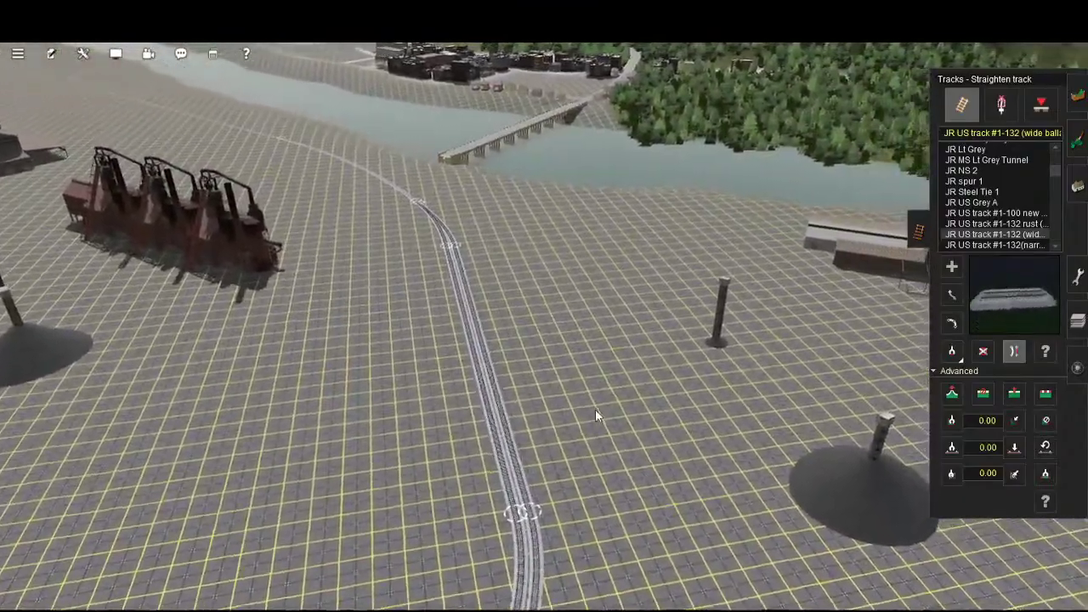
key(Right)
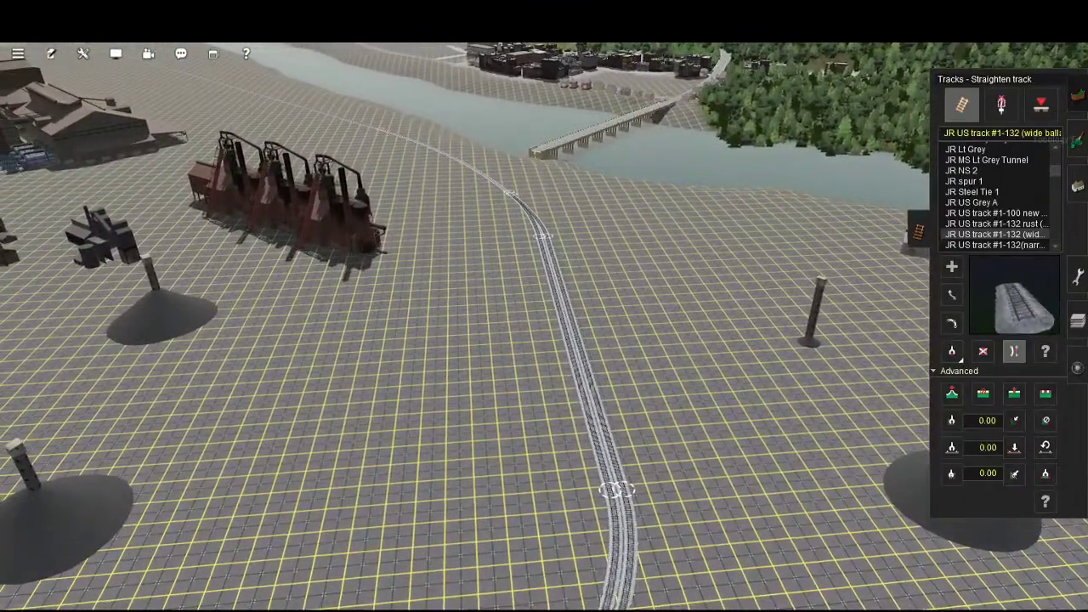
- Try to raise the ground under the straight parallel tracks to a height of 10.00
click(1077, 140)
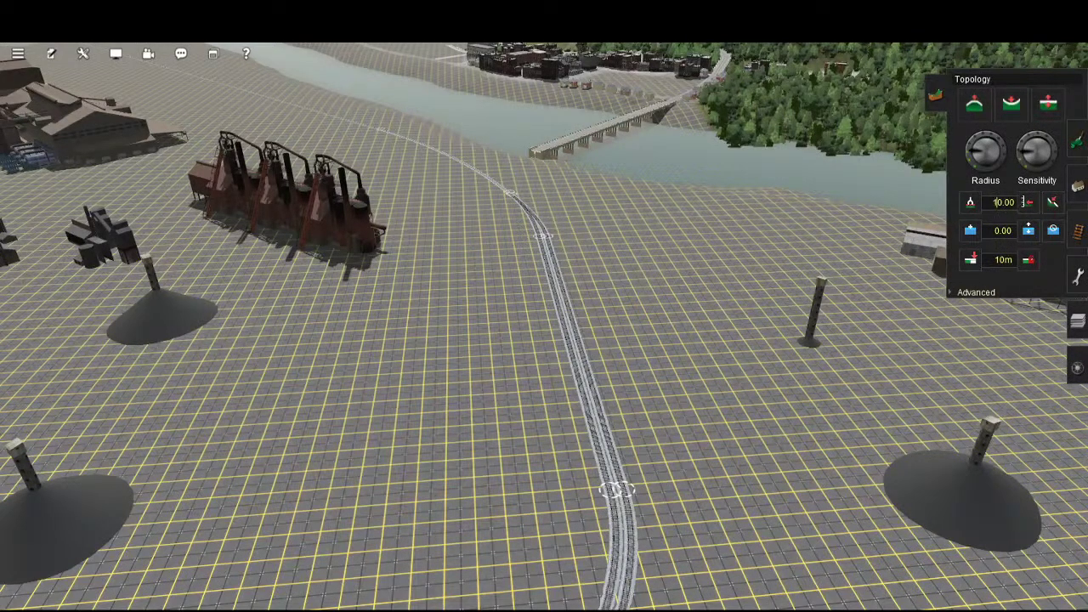
click(1029, 201)
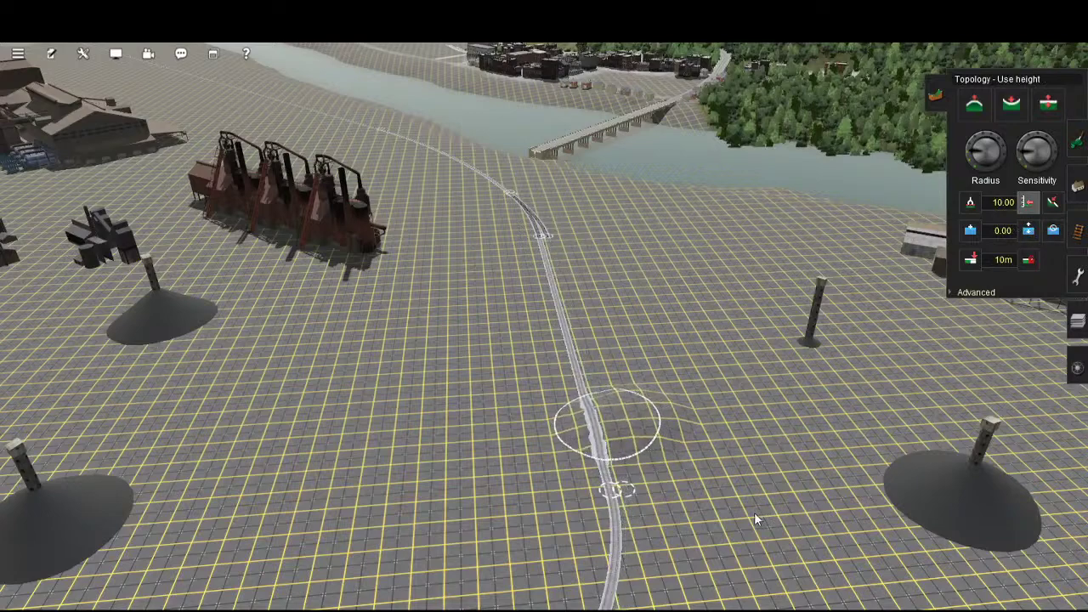
click(51, 54)
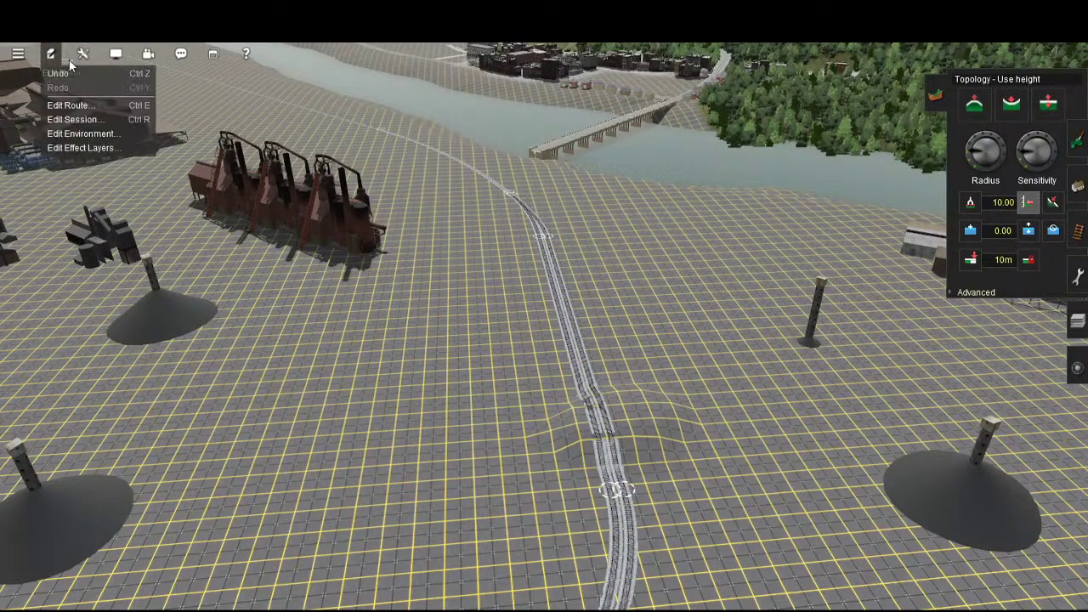
click(64, 74)
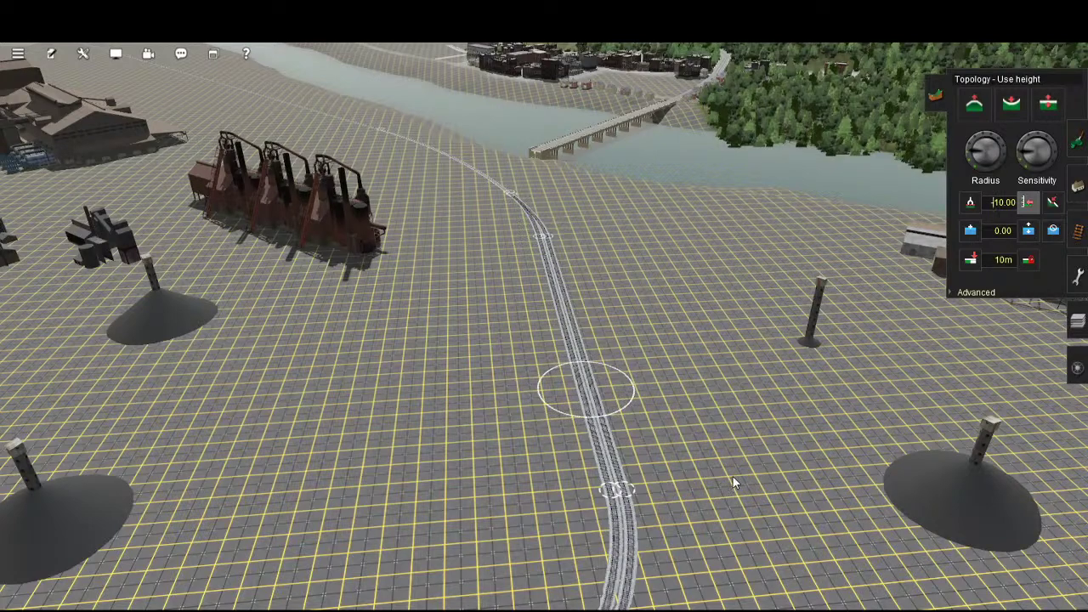
- Excavate a long pit around the straight parallel tracks using a terrain height of -10.00
mouse_move(732, 475)
mouse_down()
mouse_move(657, 503)
mouse_move(690, 516)
mouse_move(753, 498)
mouse_move(791, 506)
mouse_move(805, 491)
mouse_move(804, 512)
mouse_move(798, 461)
mouse_move(775, 435)
mouse_move(653, 437)
mouse_move(729, 424)
mouse_up()
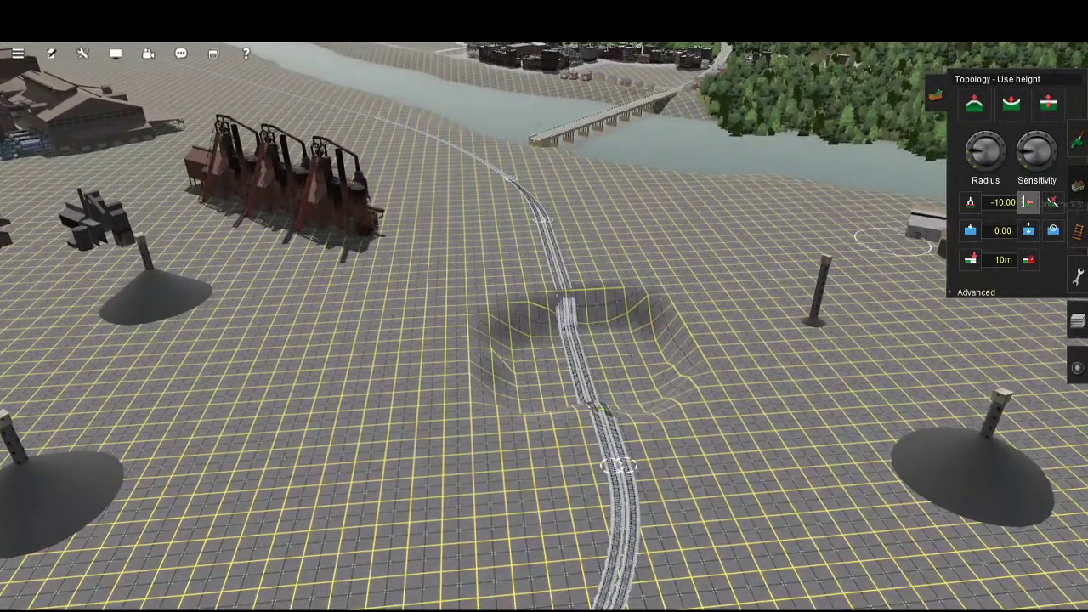
click(1078, 231)
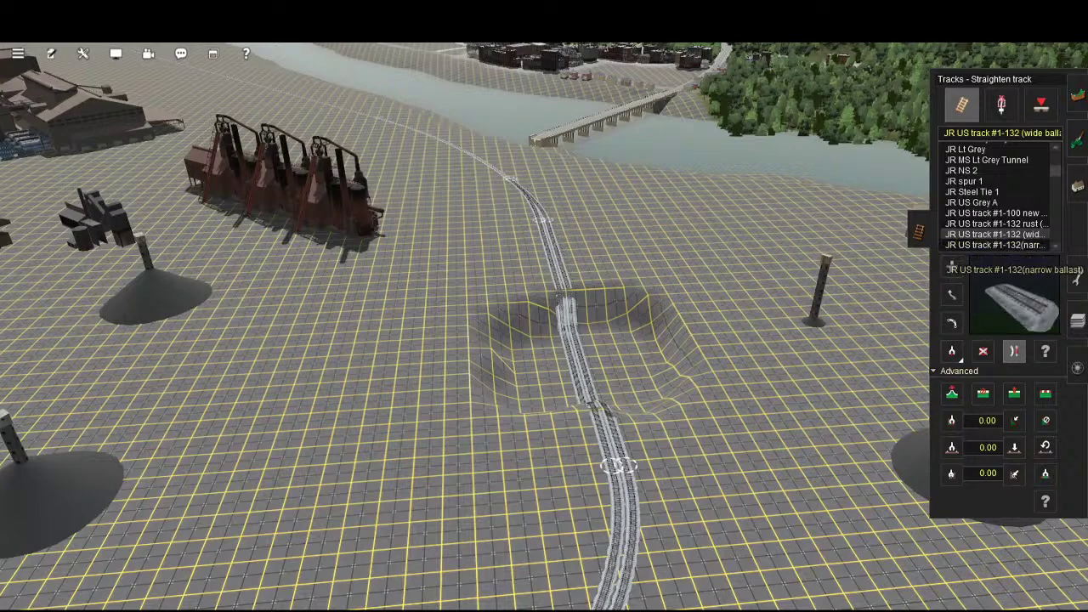
click(1077, 94)
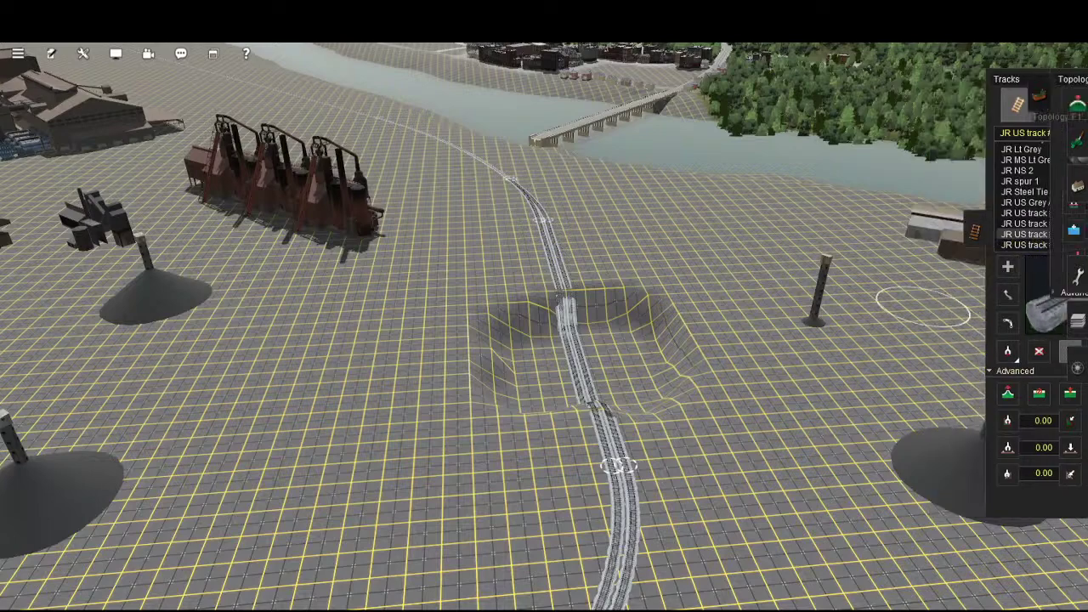
mouse_move(682, 424)
mouse_down()
mouse_move(665, 388)
mouse_move(647, 389)
mouse_move(766, 369)
mouse_move(821, 403)
mouse_move(886, 496)
mouse_move(733, 545)
mouse_move(682, 533)
mouse_move(634, 542)
mouse_move(752, 490)
mouse_move(675, 465)
mouse_move(648, 495)
mouse_move(626, 487)
mouse_move(614, 455)
mouse_move(617, 371)
mouse_move(814, 356)
mouse_move(831, 418)
mouse_move(842, 432)
mouse_move(832, 390)
mouse_move(834, 421)
mouse_move(851, 425)
mouse_move(861, 452)
mouse_move(858, 427)
mouse_move(895, 506)
mouse_move(873, 596)
mouse_move(888, 611)
mouse_move(831, 611)
mouse_up()
key(Up)
drag(664, 502, 544, 522)
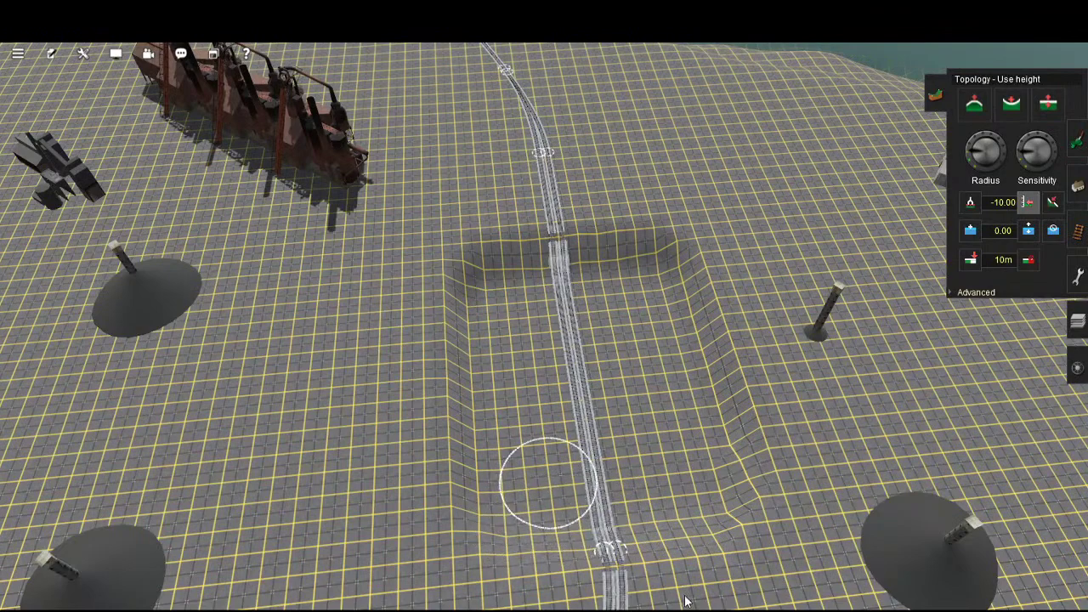
- Examine how the parallel tracks follow the excavated ground from several angles, including close up at the pit's near end
key(Down)
key(Up)
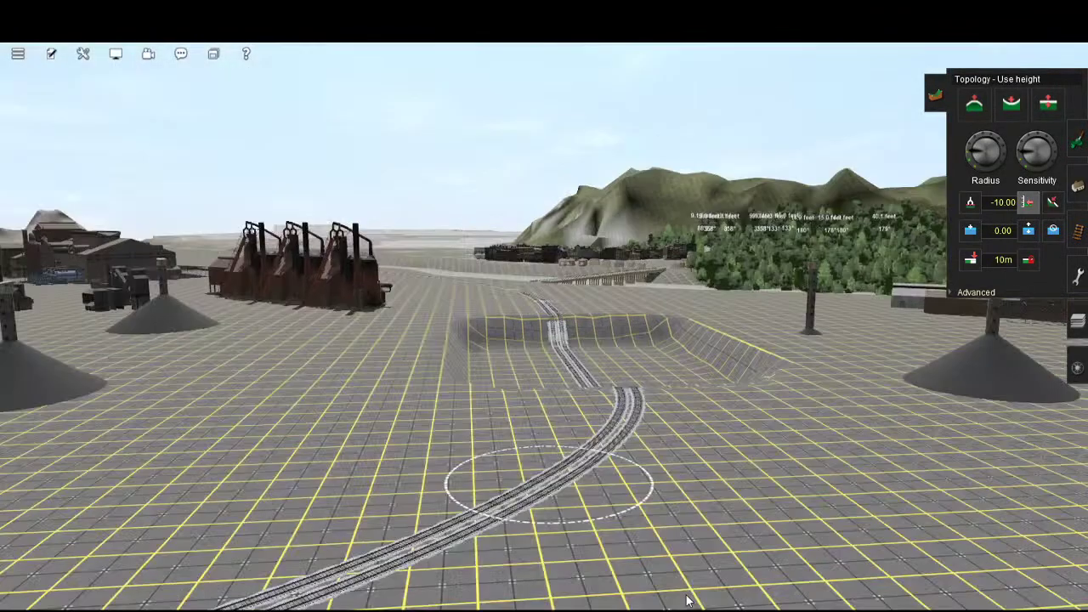
key(Up)
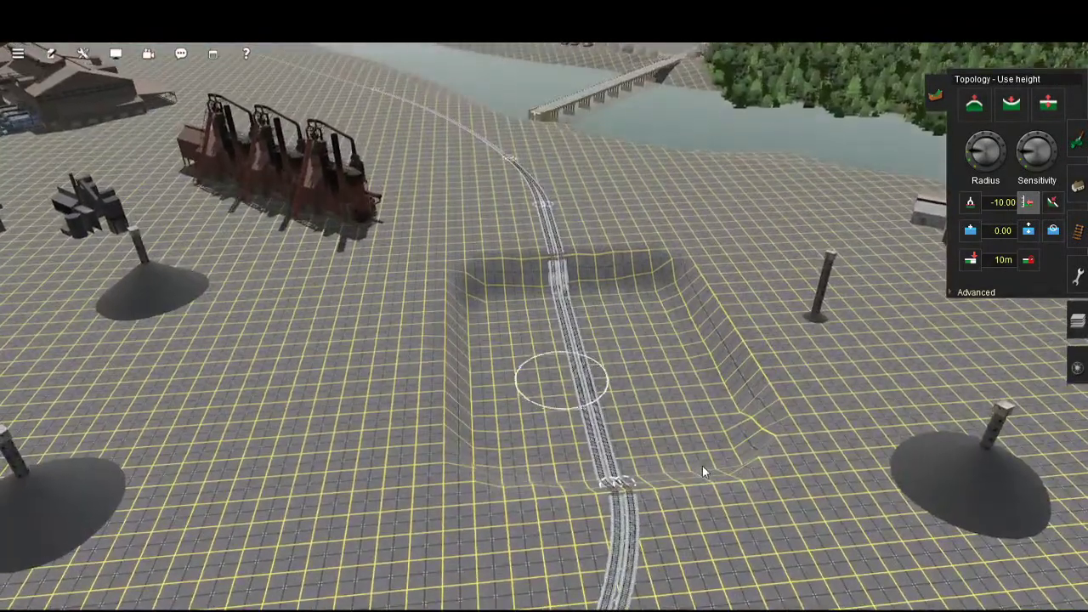
right_click(702, 466)
key(Right)
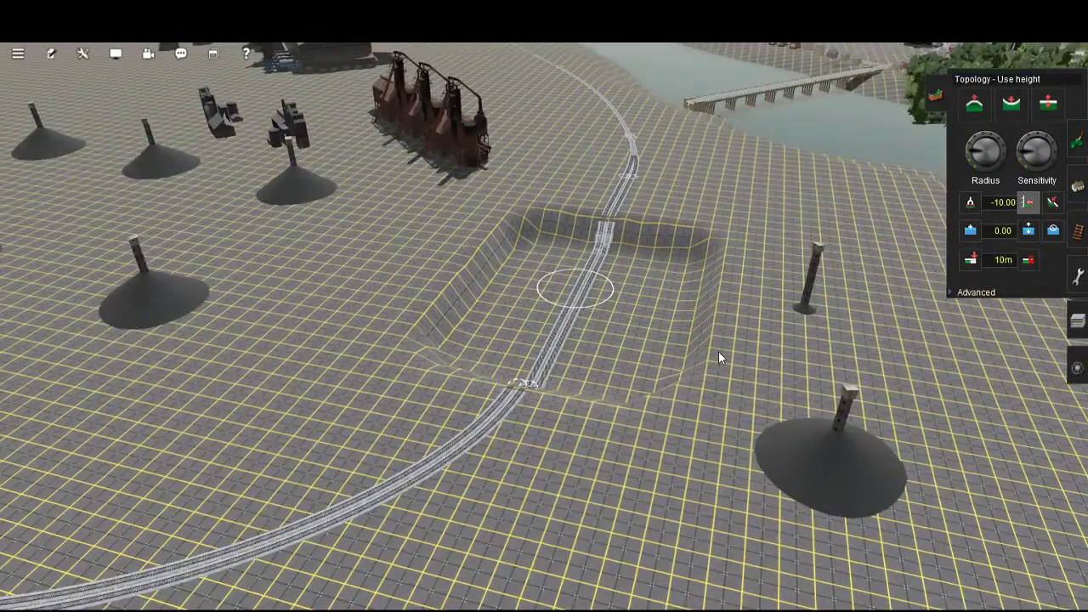
right_click(732, 340)
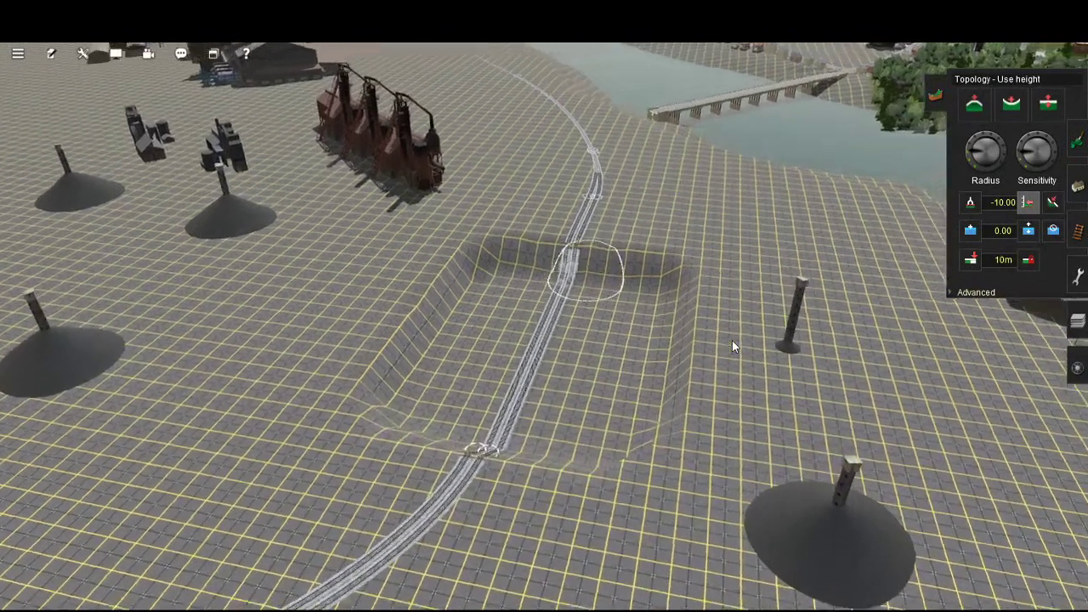
right_click(653, 445)
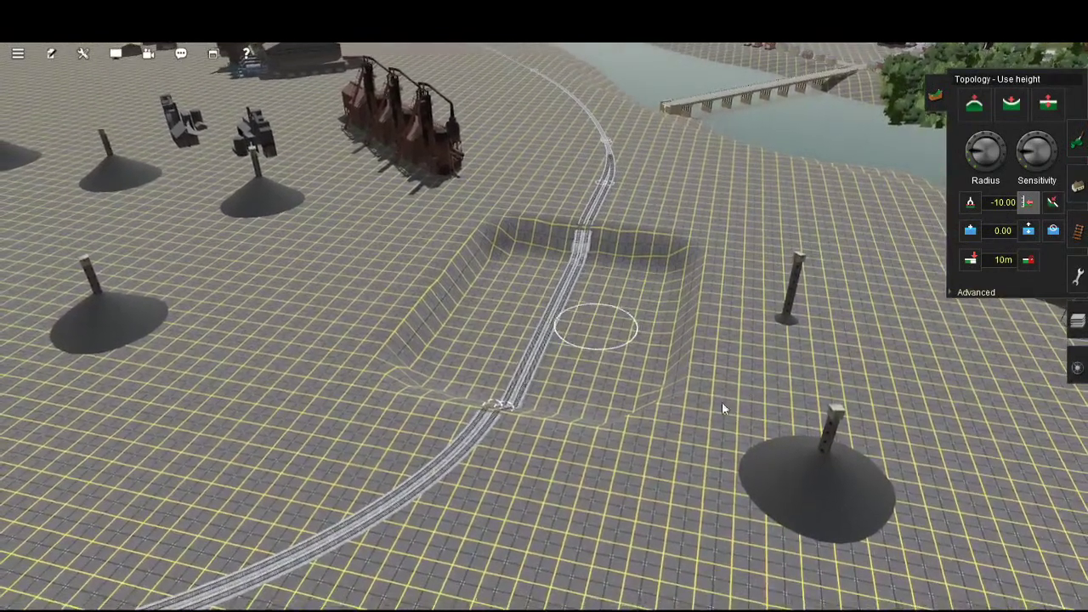
scroll(670, 448, up, 1)
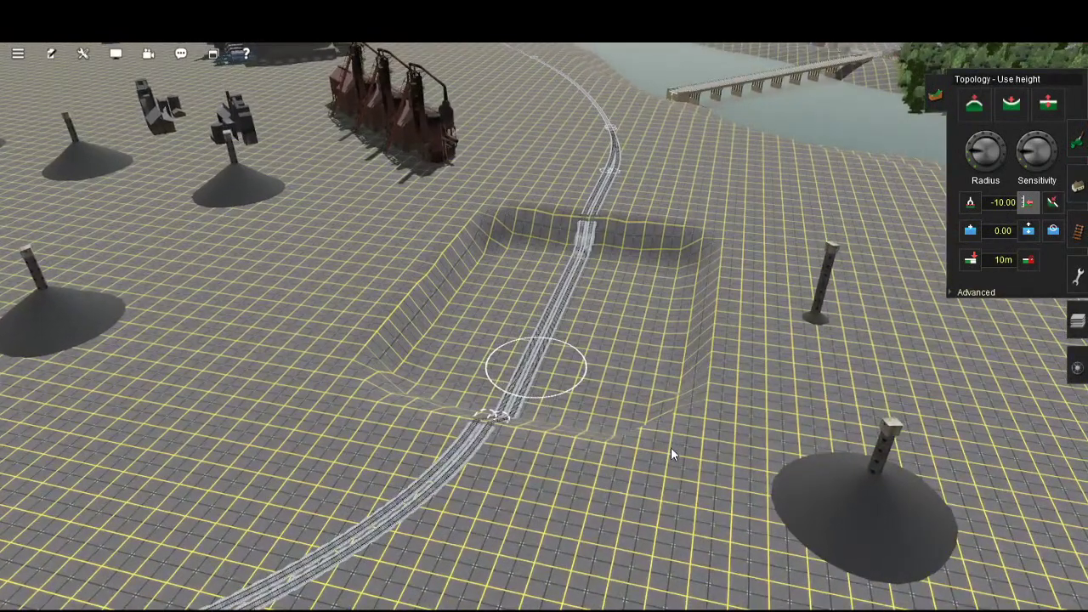
scroll(671, 447, up, 1)
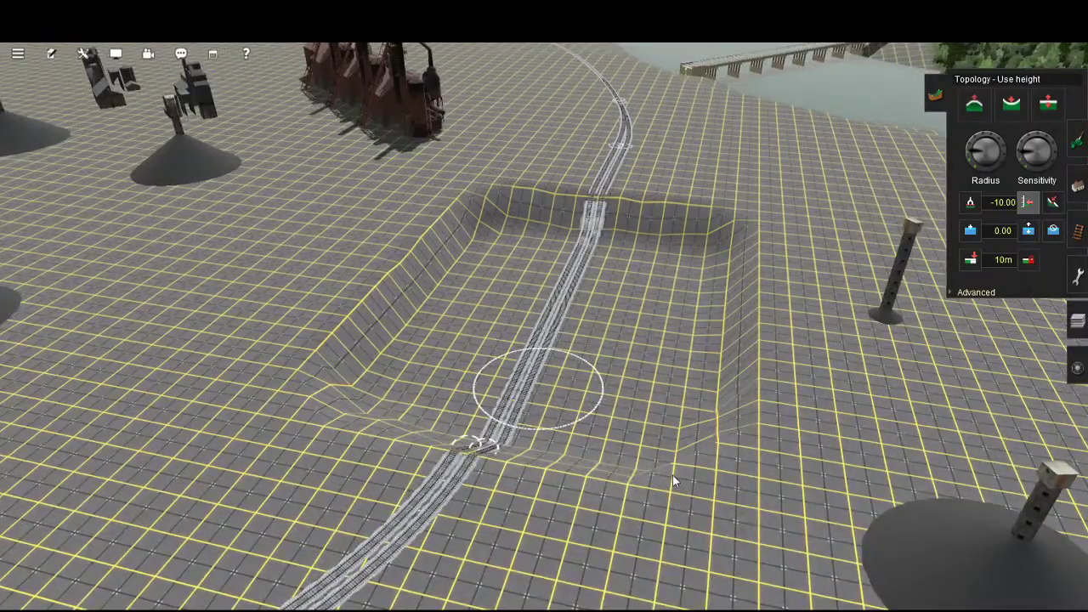
right_click(672, 476)
scroll(669, 478, up, 1)
right_drag(657, 473, 540, 453)
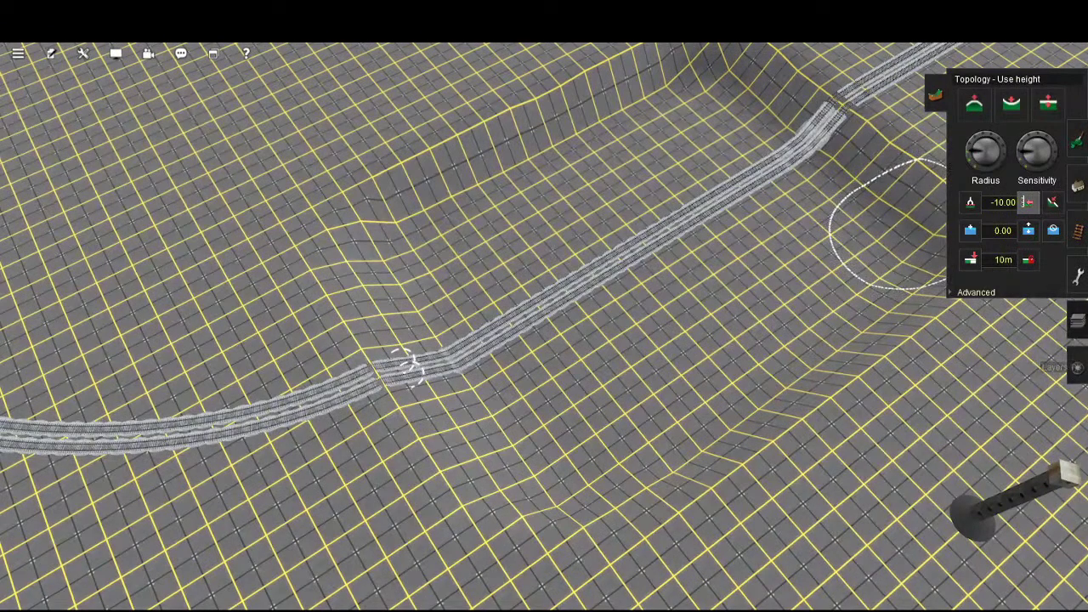
- Apply a vertex height of 0.00 to both parallel tracks' spline points at the pit end nearest the large curve
click(1077, 229)
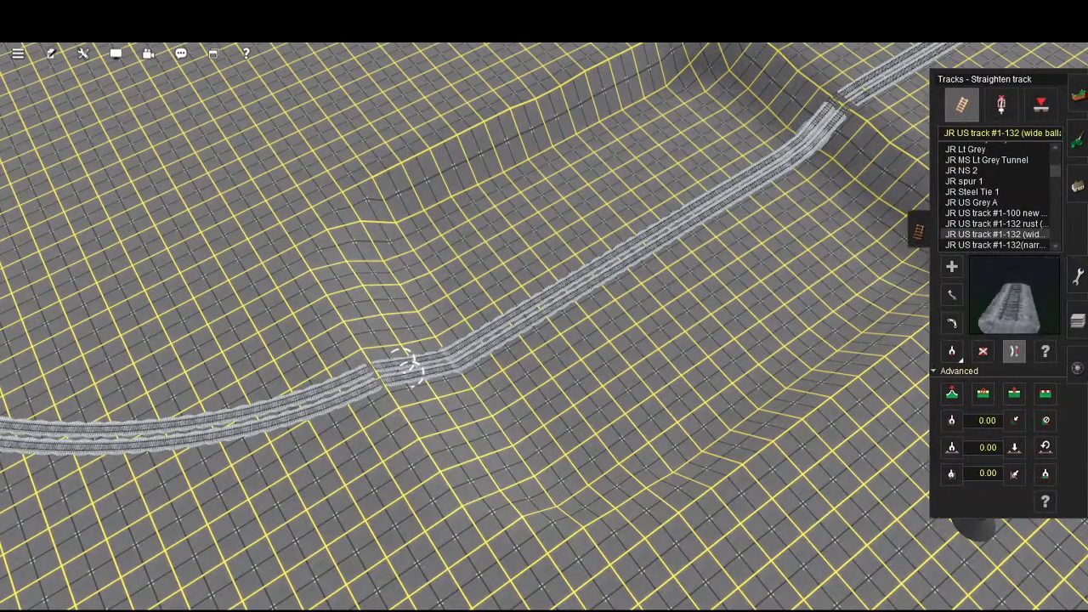
key(ctrl+z)
key(ctrl+z)
key(ctrl+z)
key(ctrl+z)
key(ctrl+z)
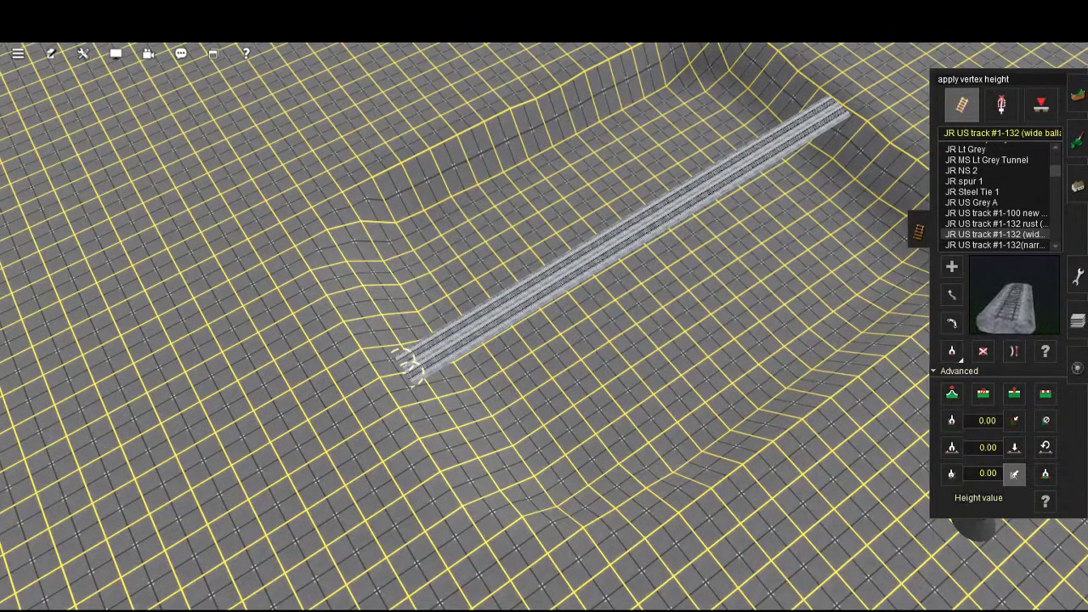
key(ctrl+z)
key(ctrl+z)
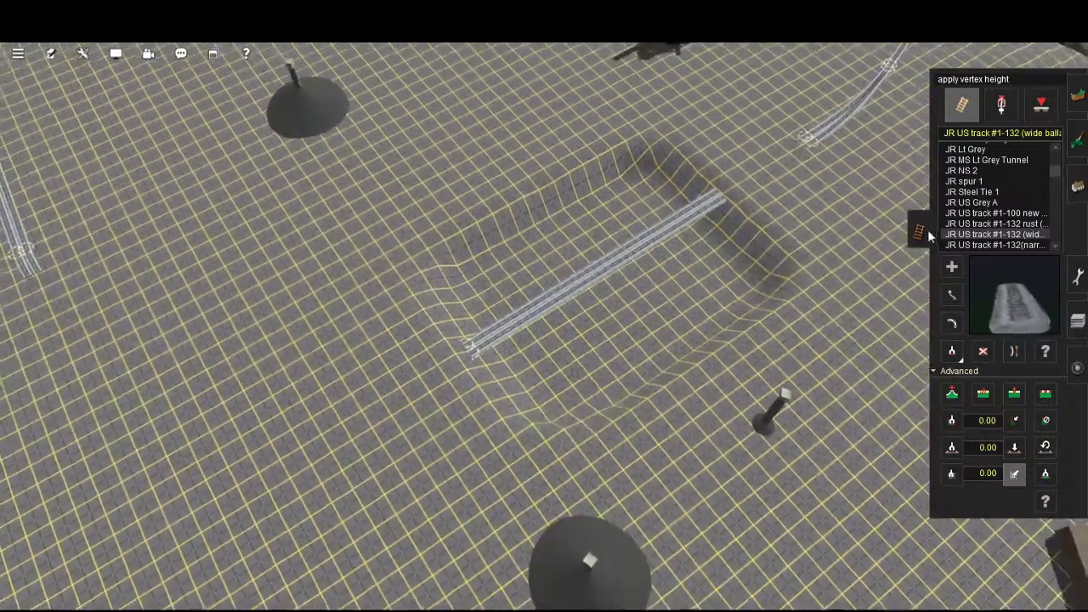
- Get the vertex height of the parallel tracks' spline point beyond the opposite end of the pit
key(Right)
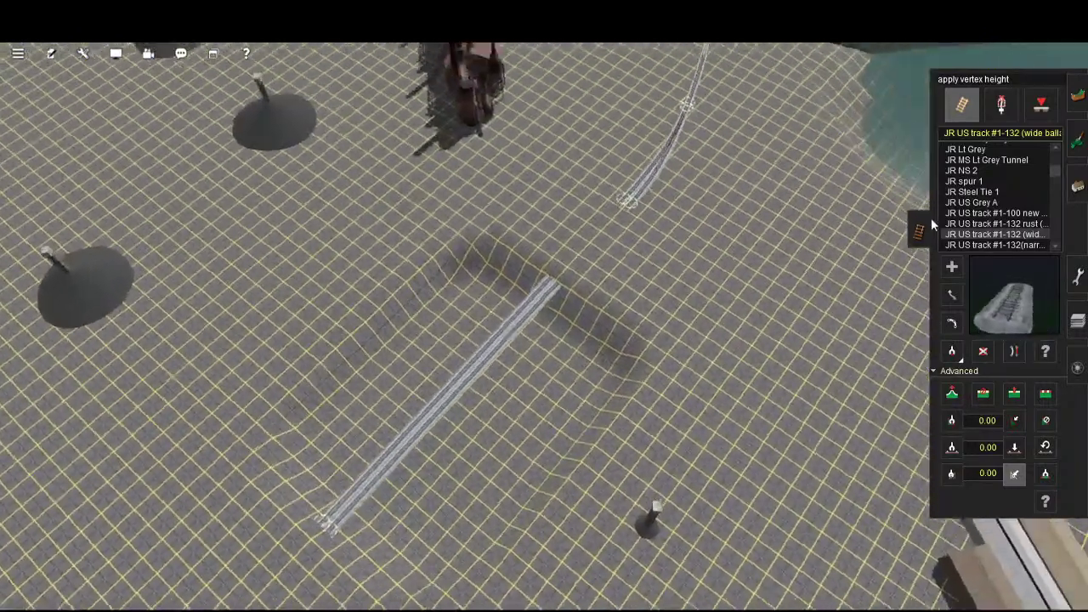
scroll(721, 335, up, 5)
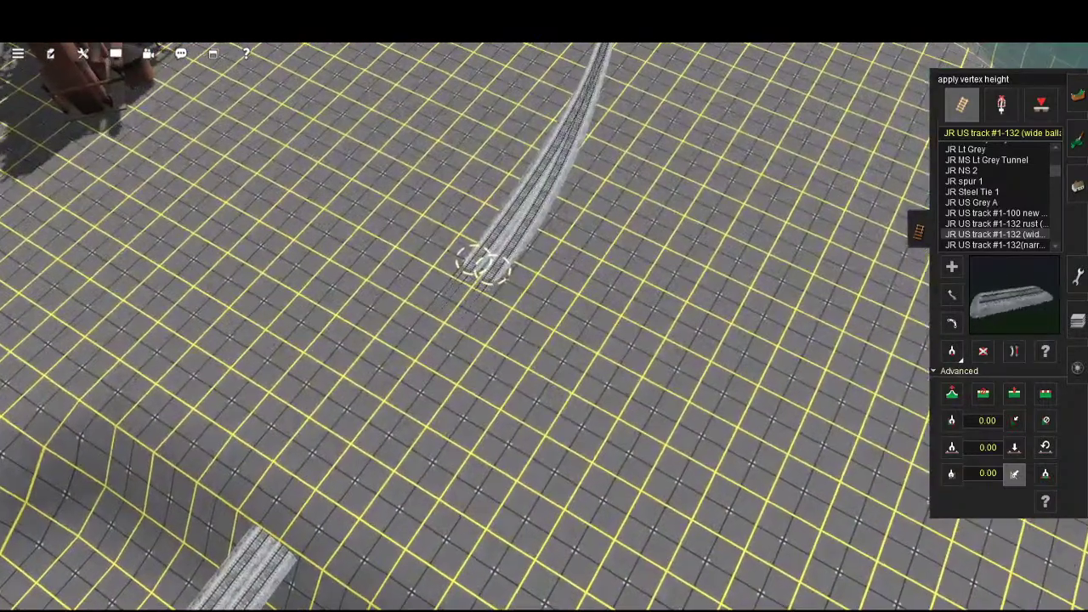
click(951, 473)
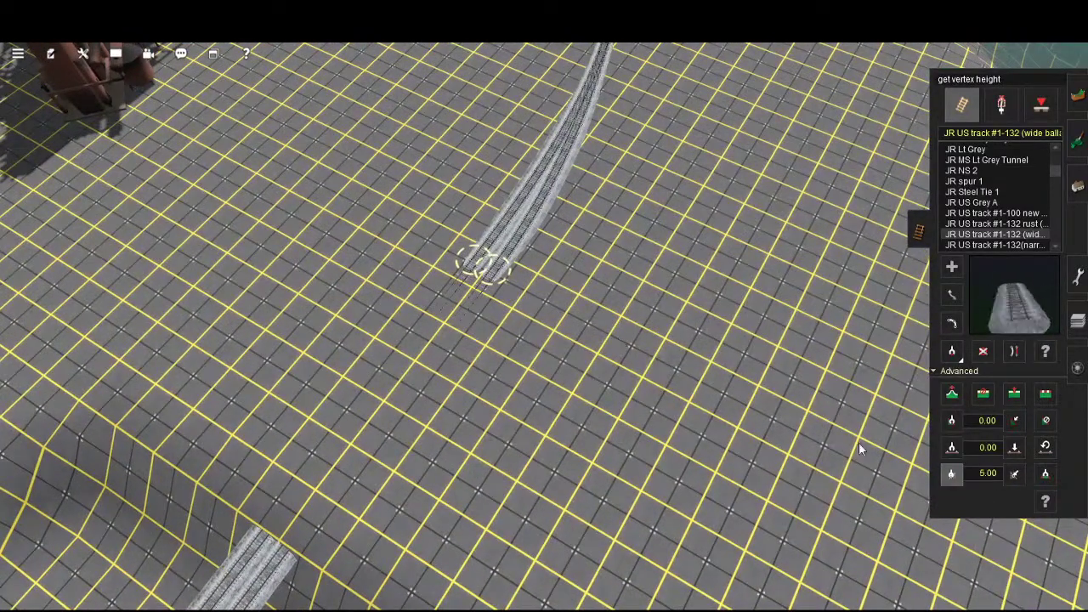
- Apply the 5.00 vertex height to the double track's end vertices at the unraised edge of the pit
click(1014, 473)
right_drag(519, 586, 319, 466)
key(Right)
scroll(685, 304, up, 5)
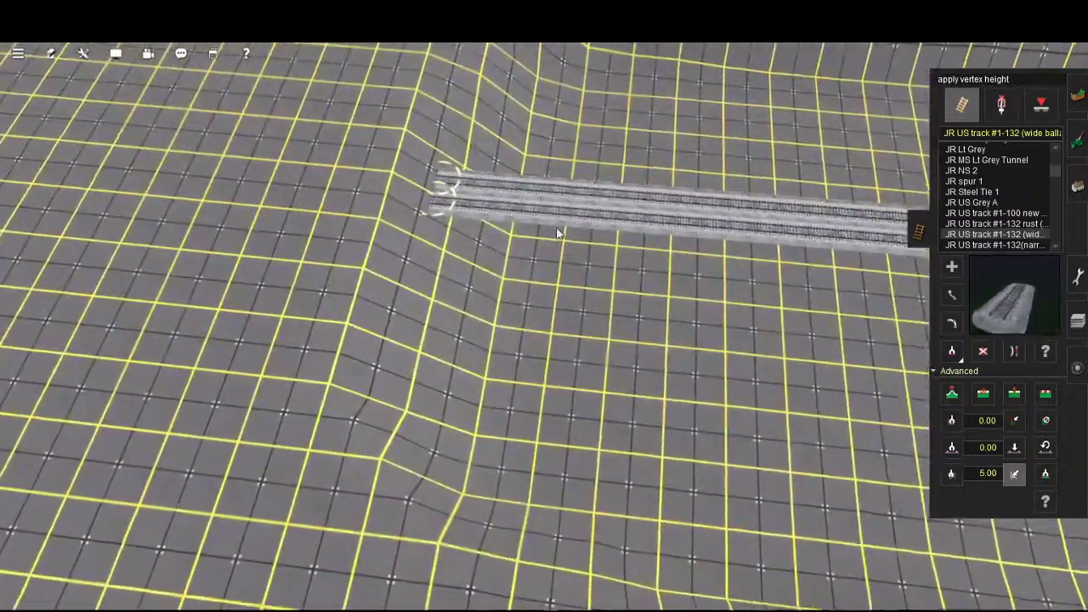
click(446, 192)
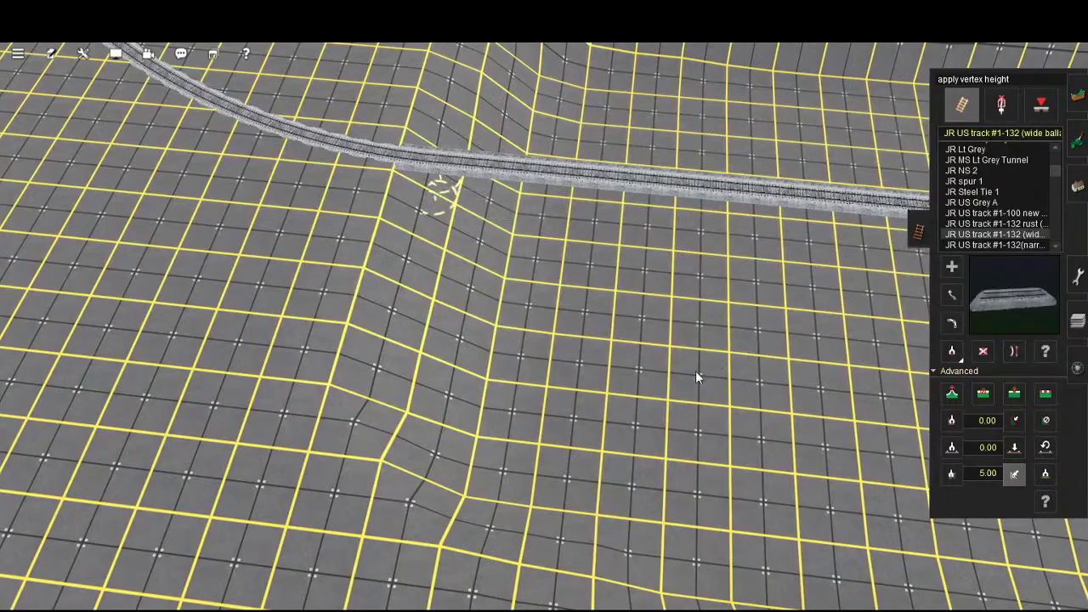
- Examine the double track where it spans the pit, checking its height from one rim to the other
scroll(717, 321, down, 4)
key(Right)
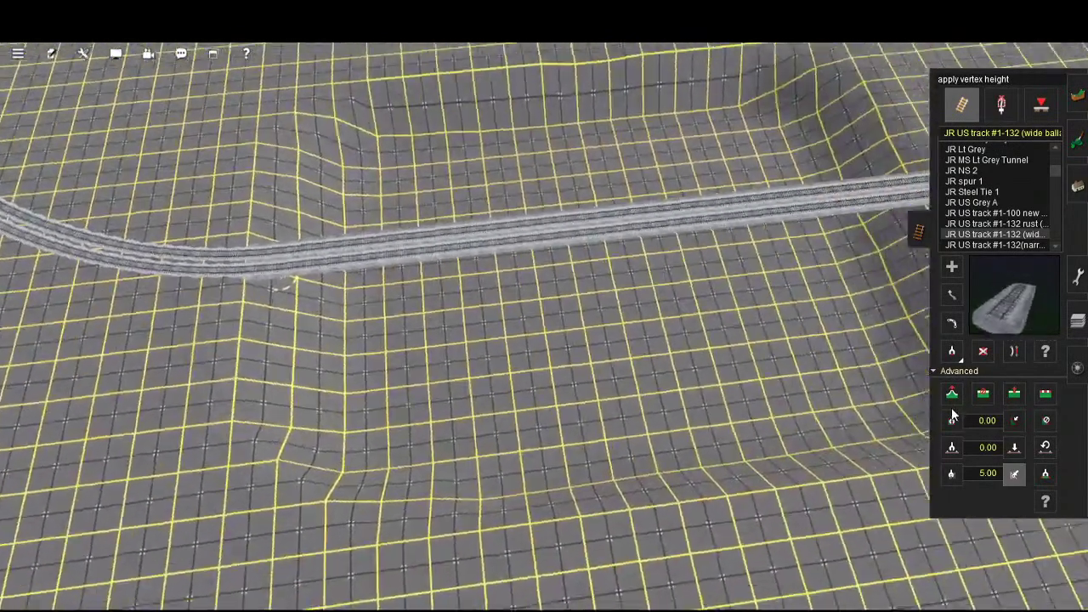
key(Right)
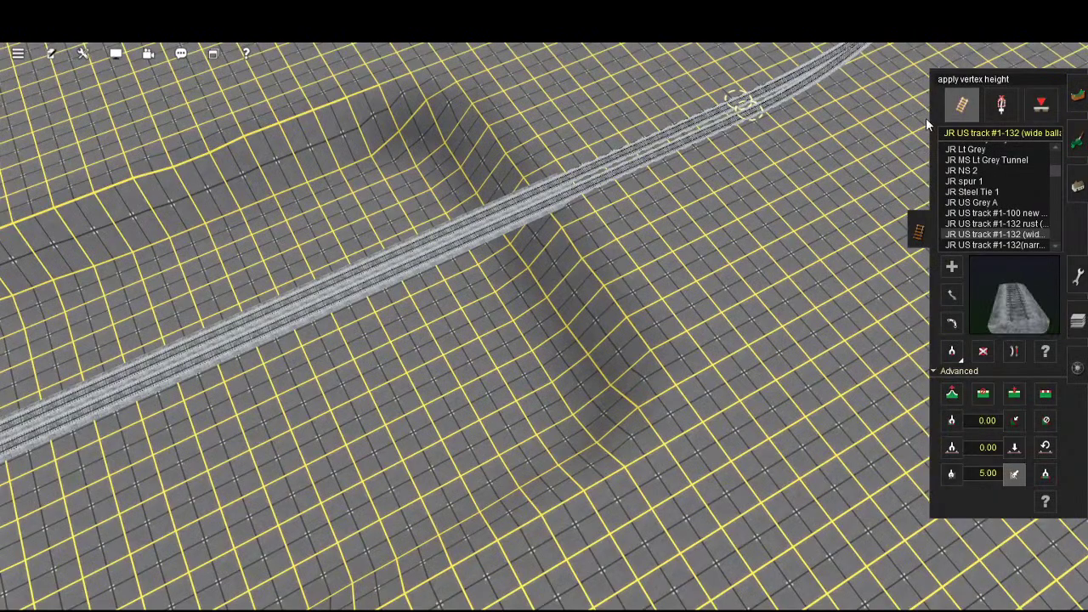
key(Left)
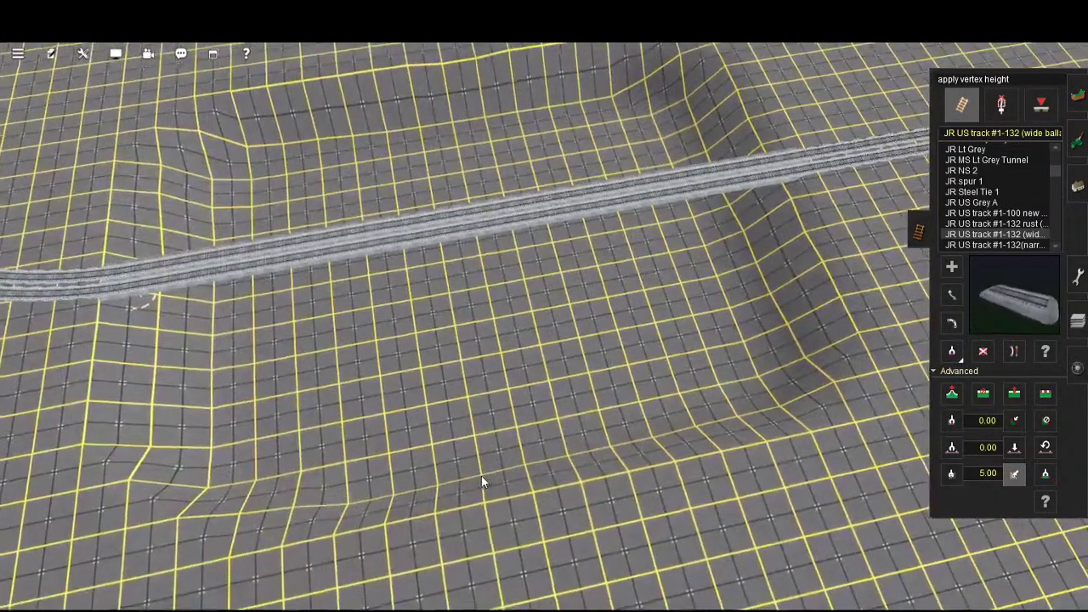
key(Down)
key(Right)
key(Left)
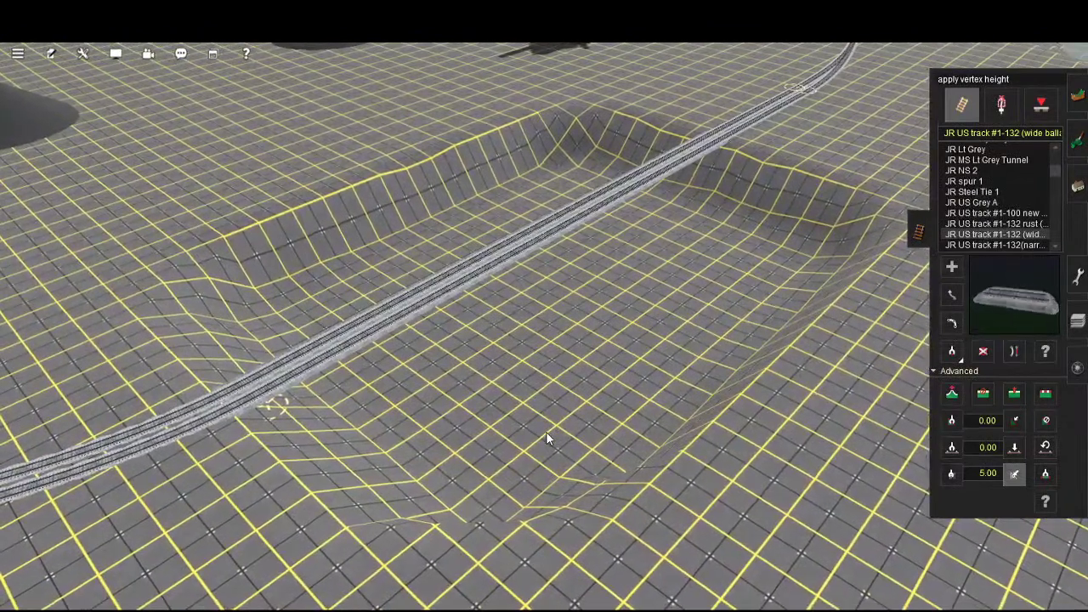
key(Down)
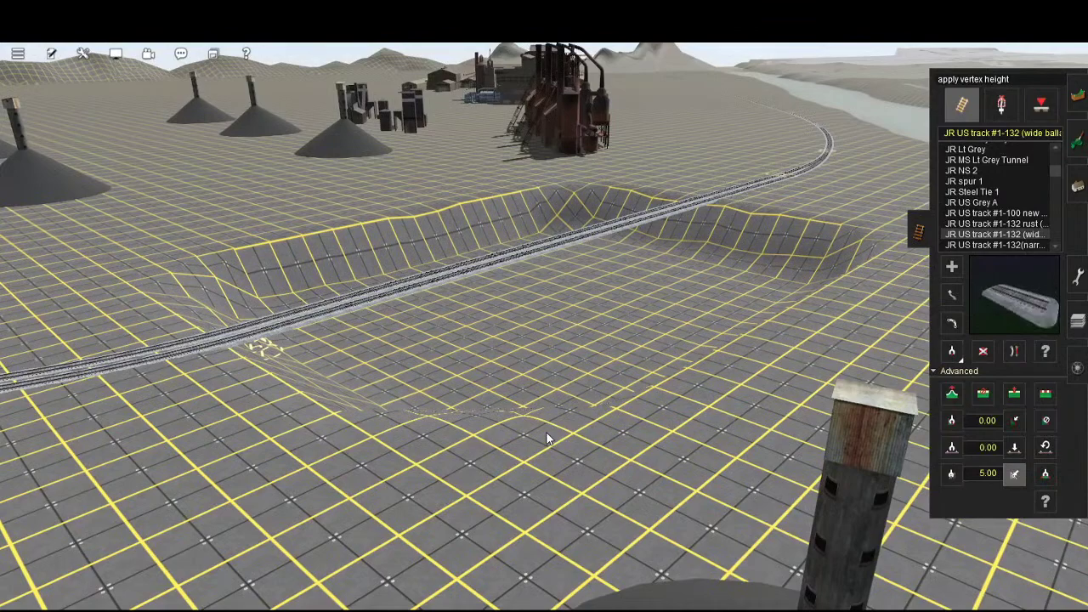
key(Left)
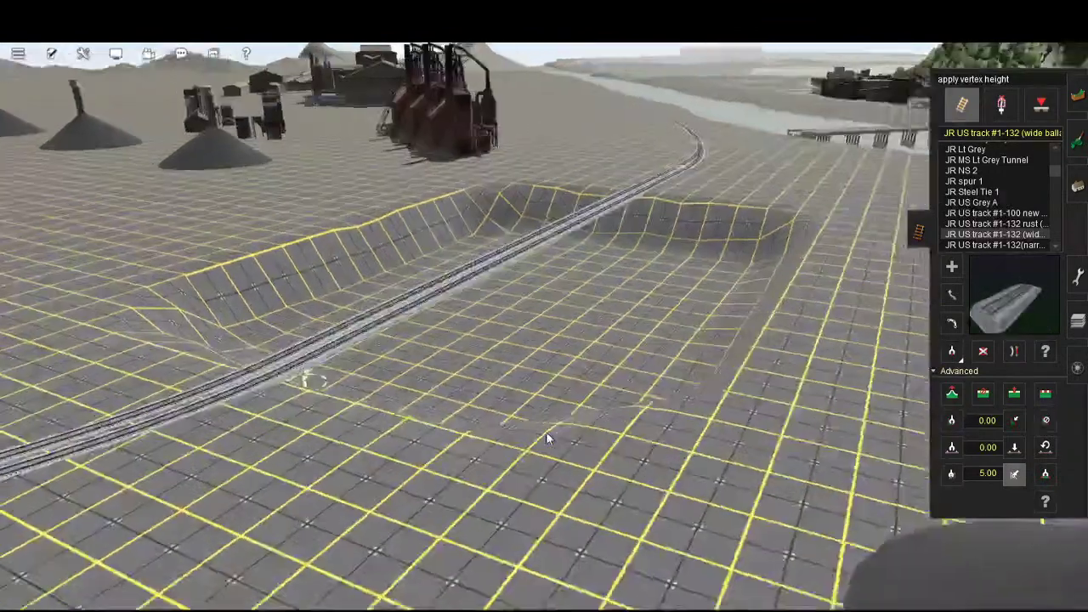
key(Up)
key(Up)
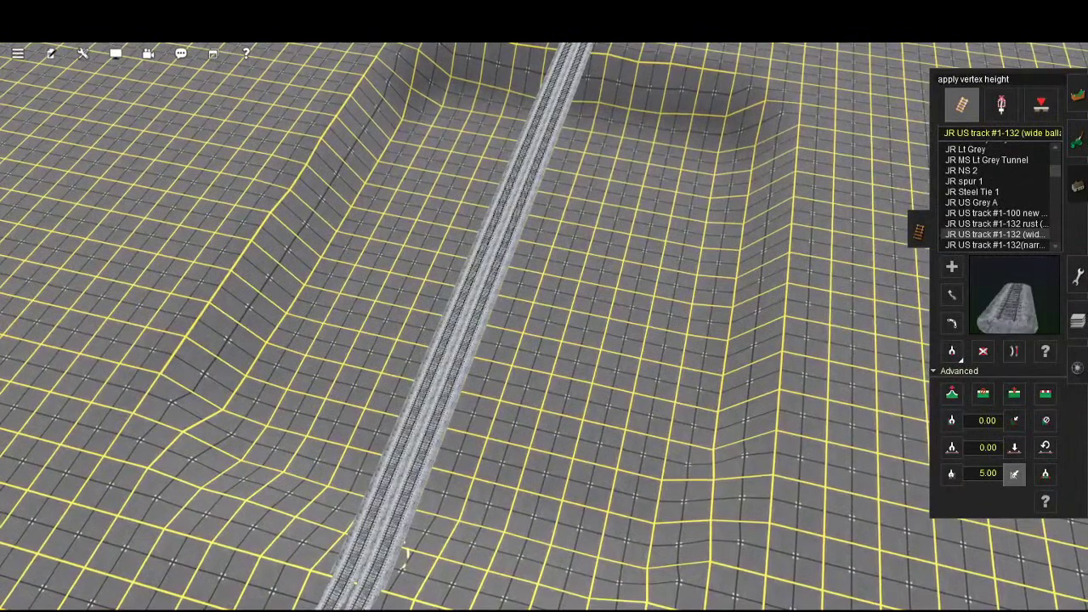
- Switch to the terrain topology tools, then lower the maximum draw distance in the video settings and apply the change
key(F1)
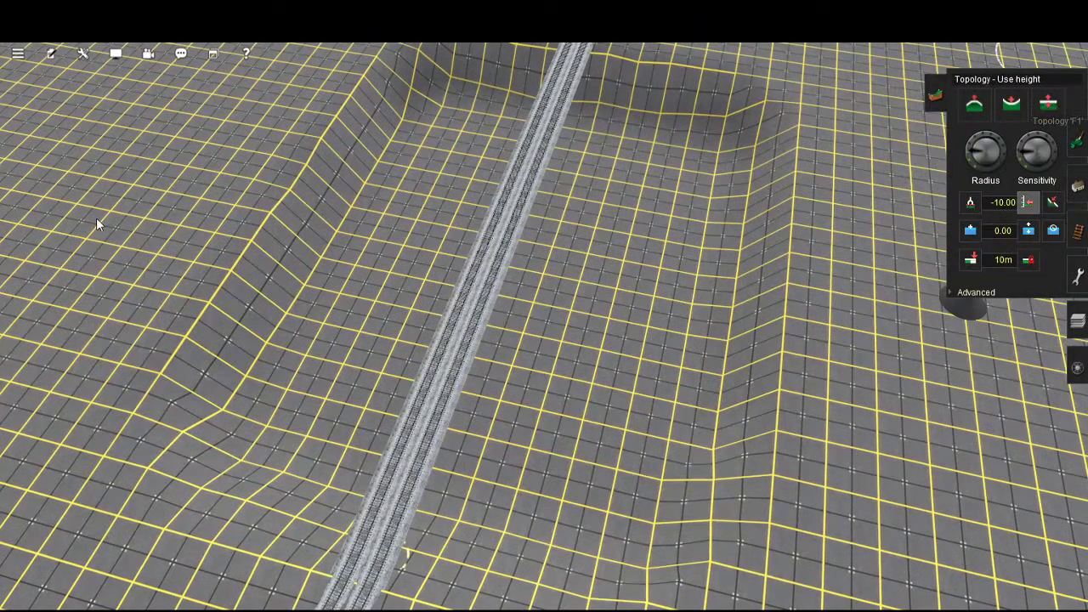
click(19, 55)
click(31, 87)
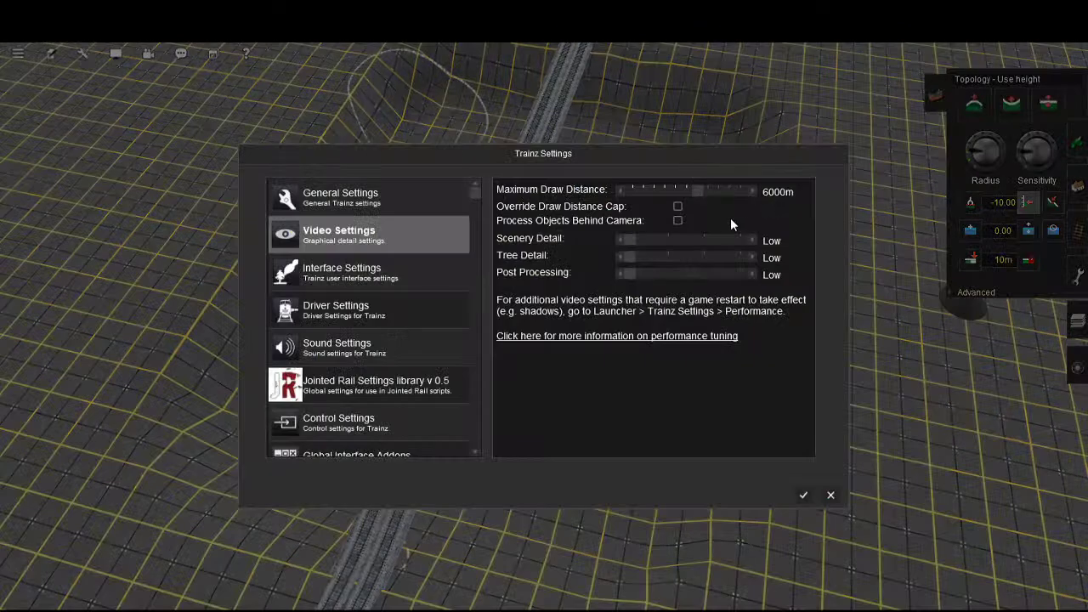
click(620, 191)
click(619, 191)
click(804, 495)
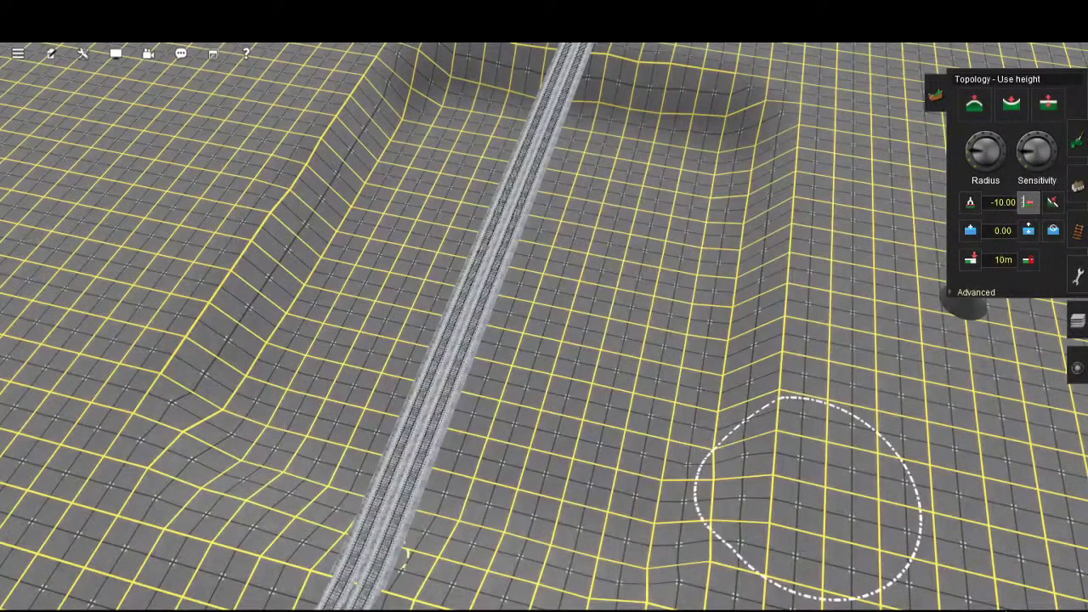
- Inspect the pit's slopes and corners around the crossing tracks from several angles, returning to the track tools along the way
right_click(815, 584)
key(Right)
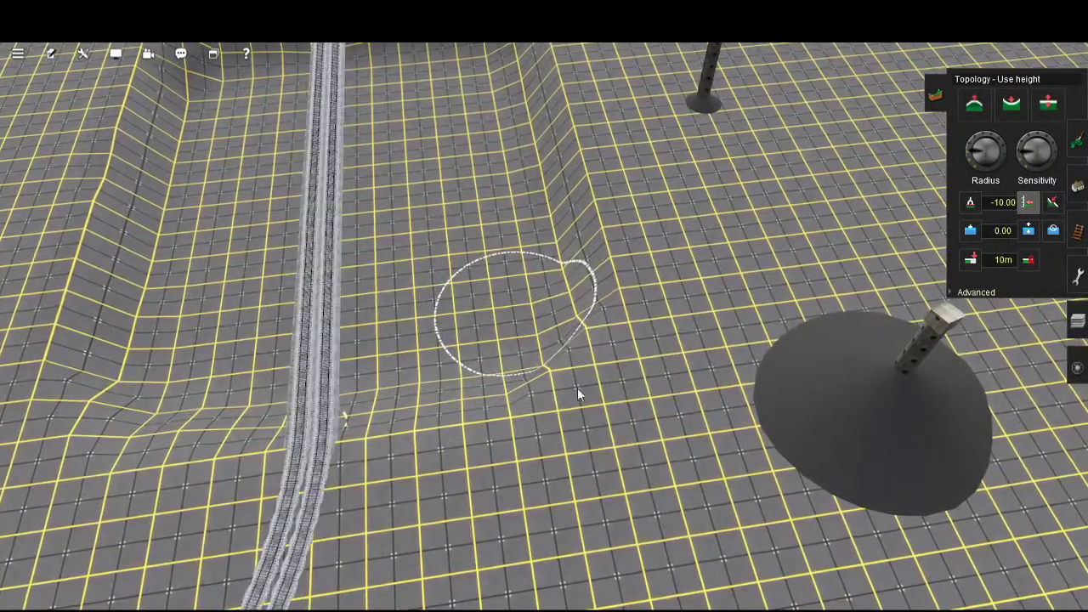
scroll(530, 367, down, 1)
right_click(544, 345)
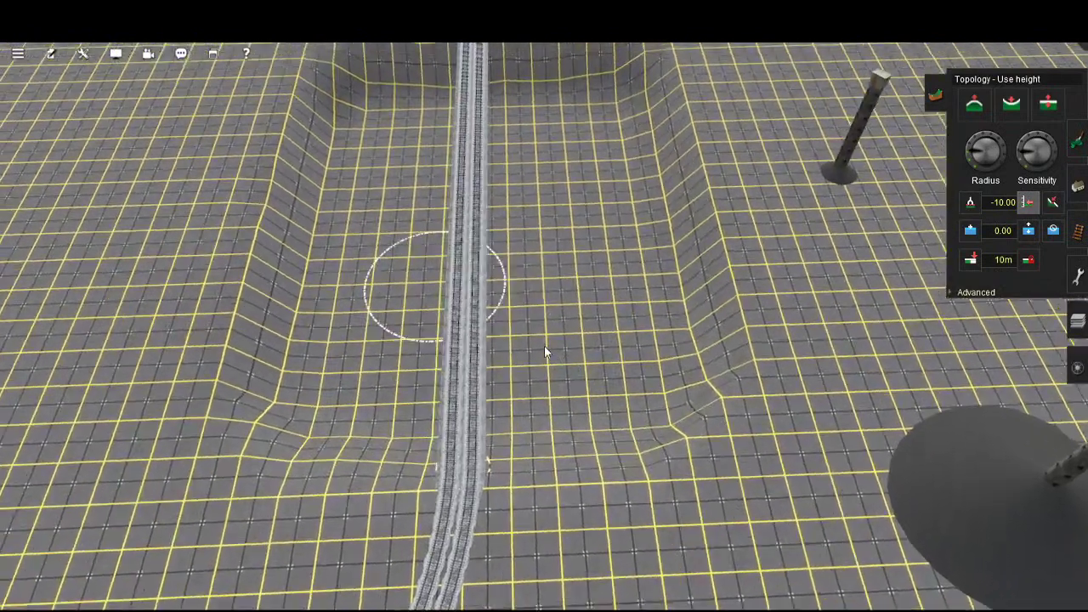
key(Right)
key(Down)
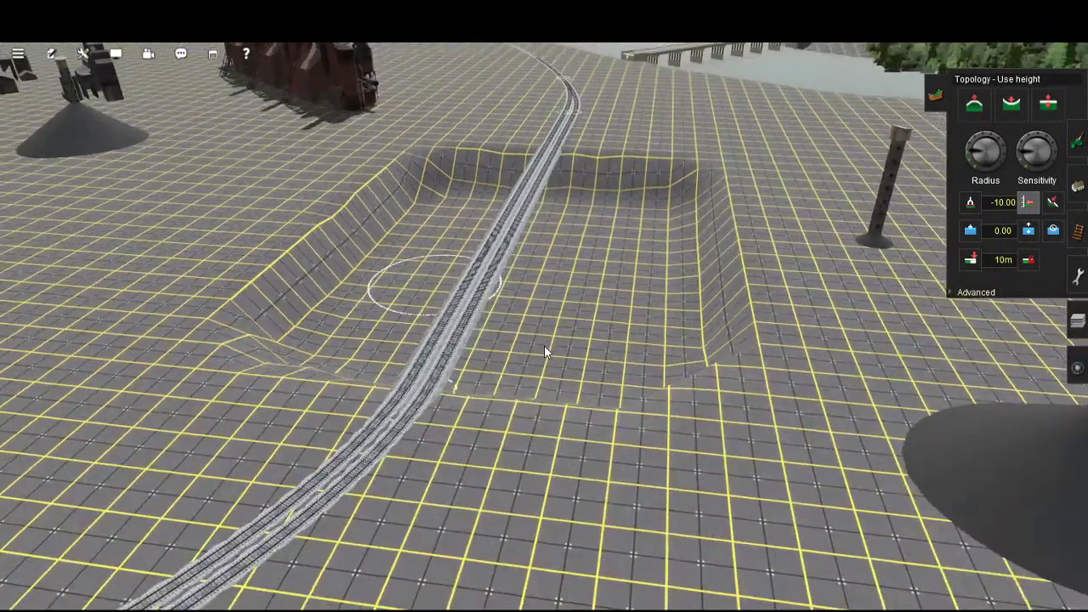
key(Left)
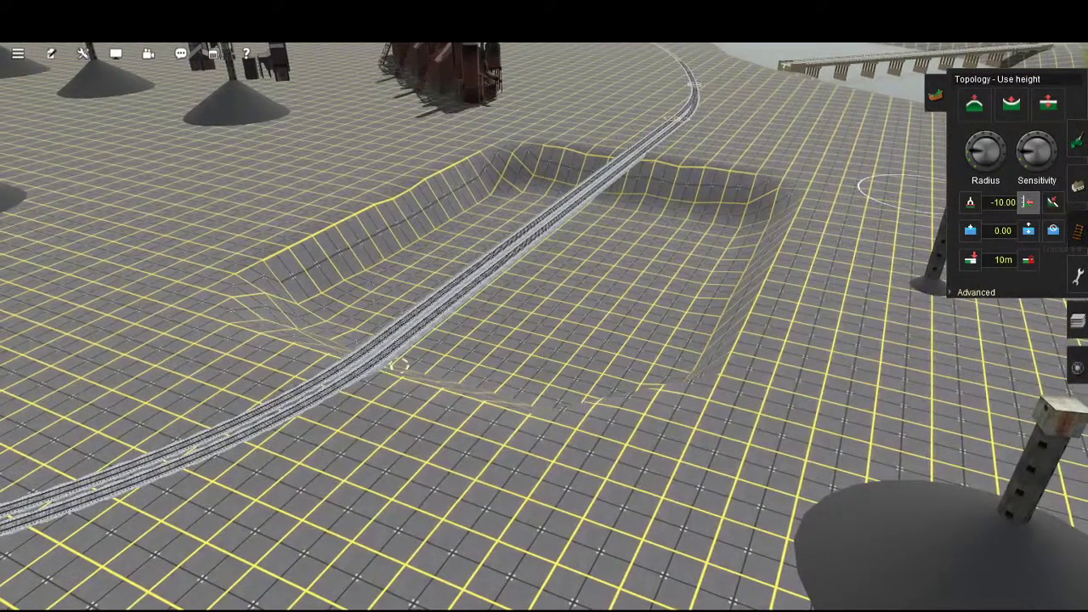
key(F4)
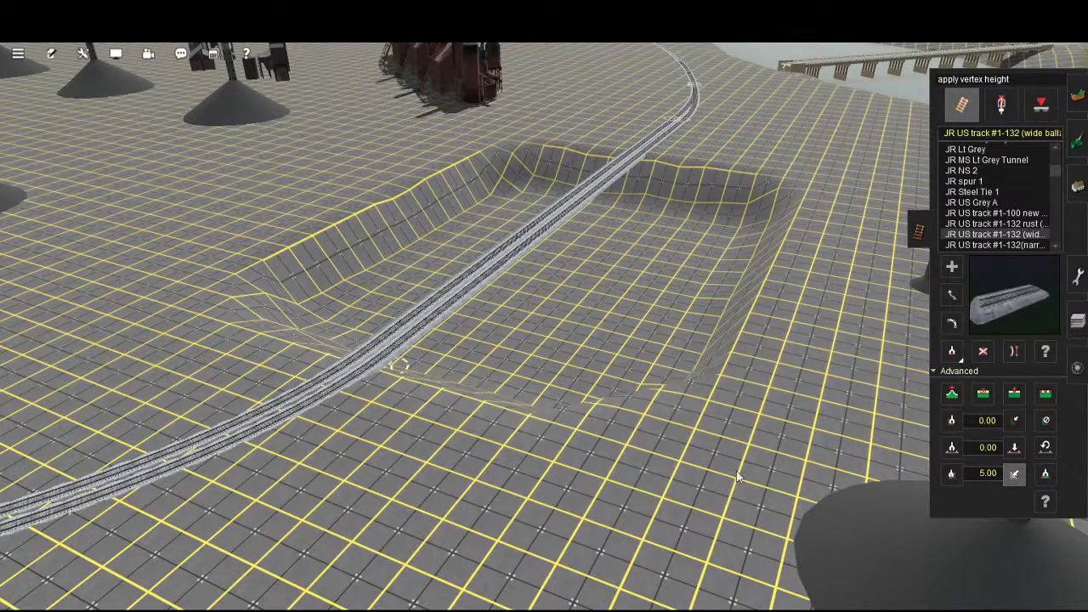
scroll(708, 386, up, 2)
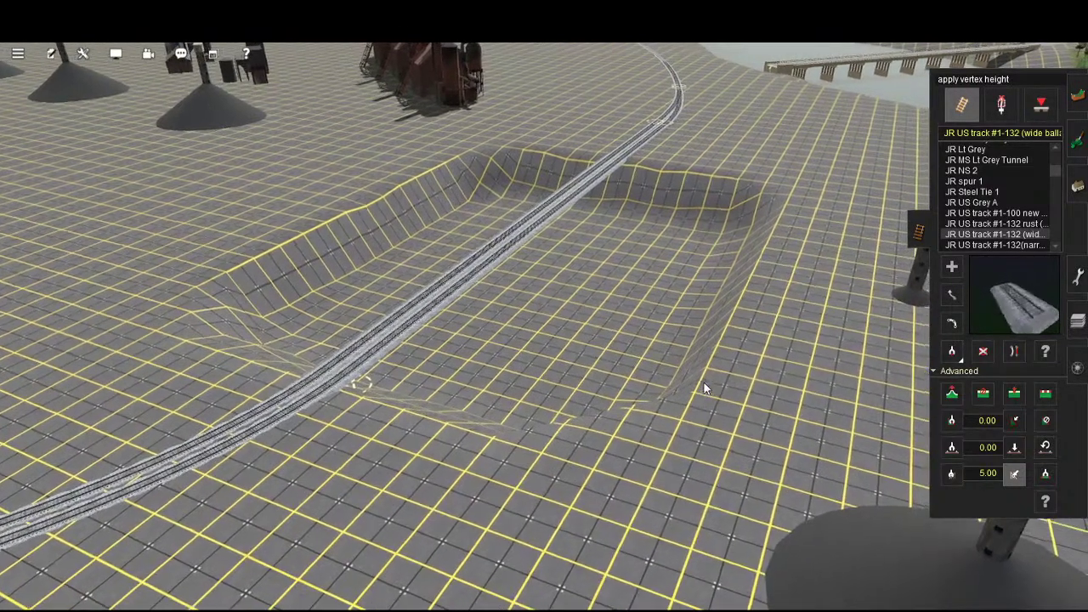
right_click(669, 338)
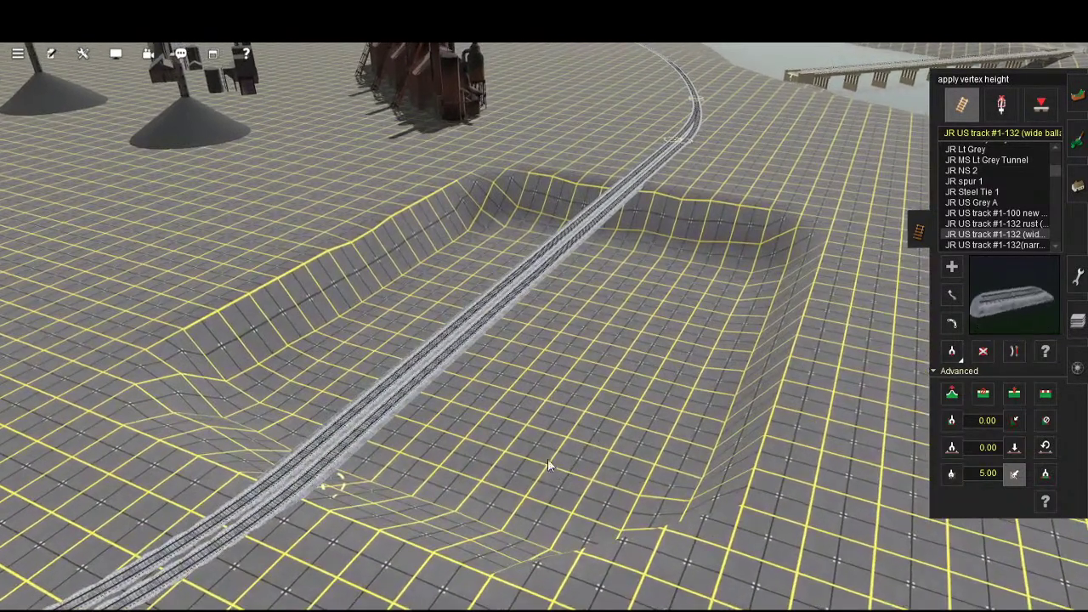
right_drag(561, 430, 650, 370)
right_drag(914, 413, 713, 414)
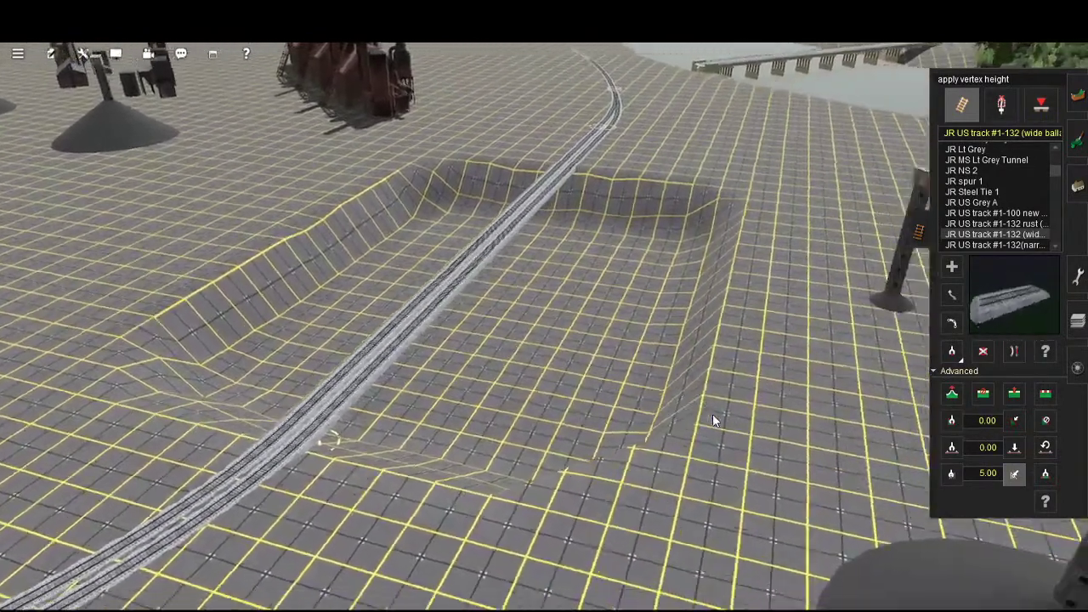
key(Left)
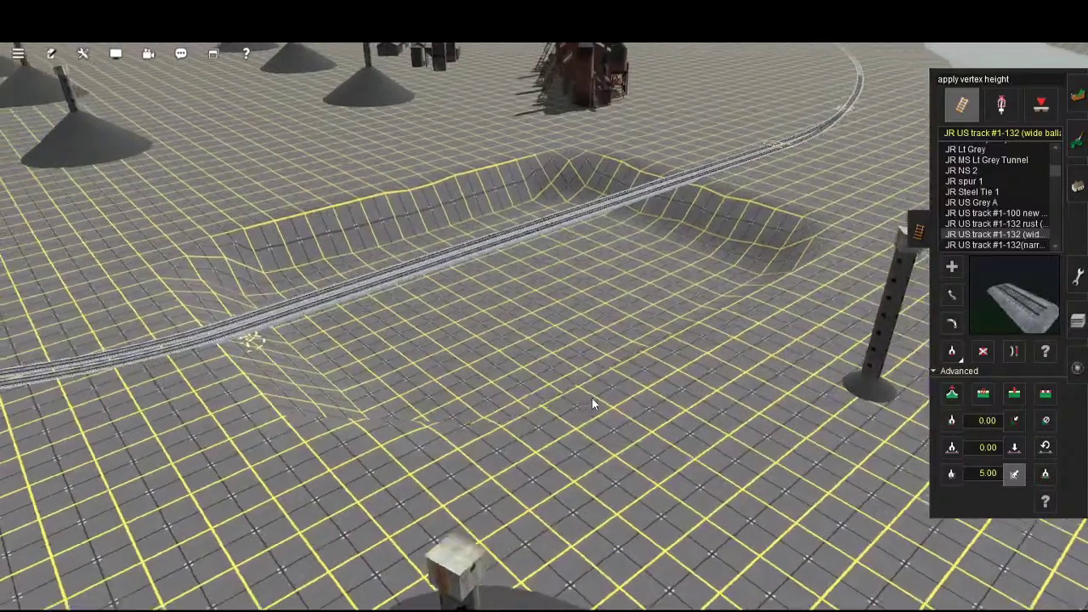
key(Right)
key(w)
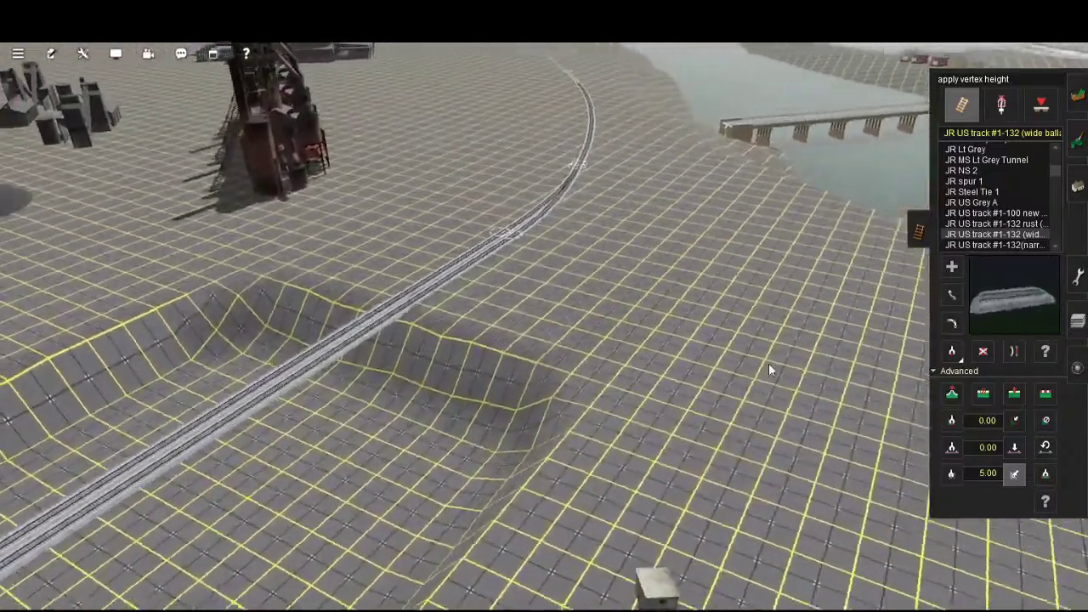
key(Left)
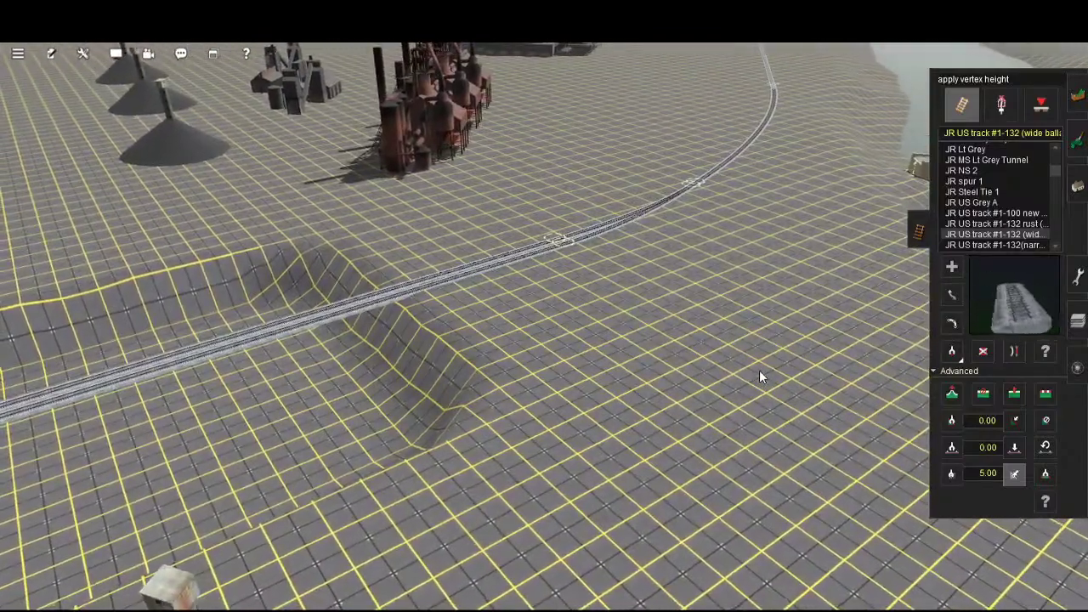
- Survey the surrounding industrial site, following the track from the pit past the furnaces and river bridge to the mill buildings
key(Left)
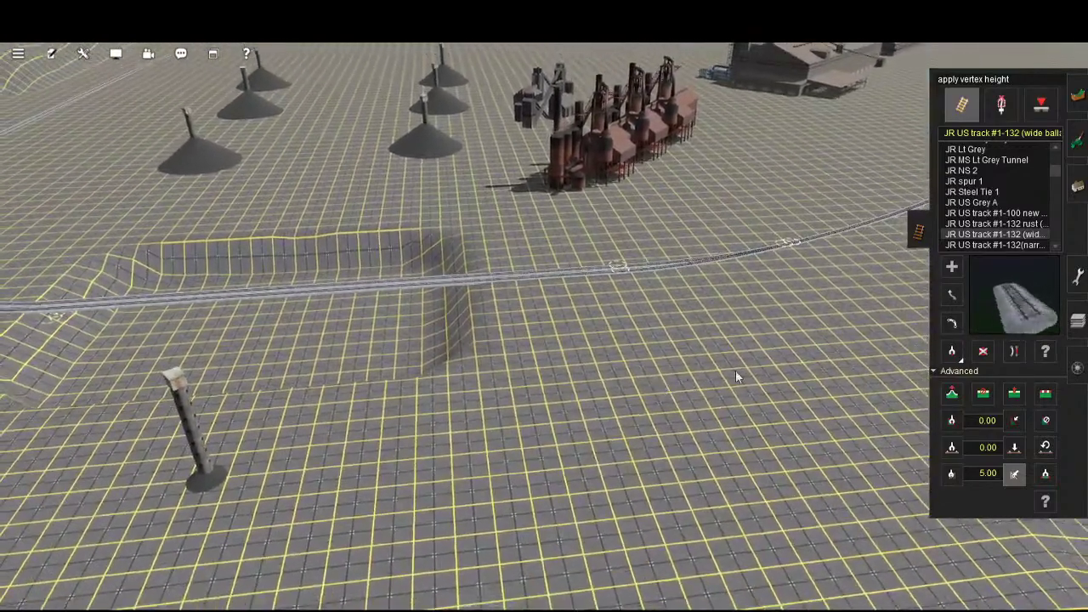
key(Right)
key(Right)
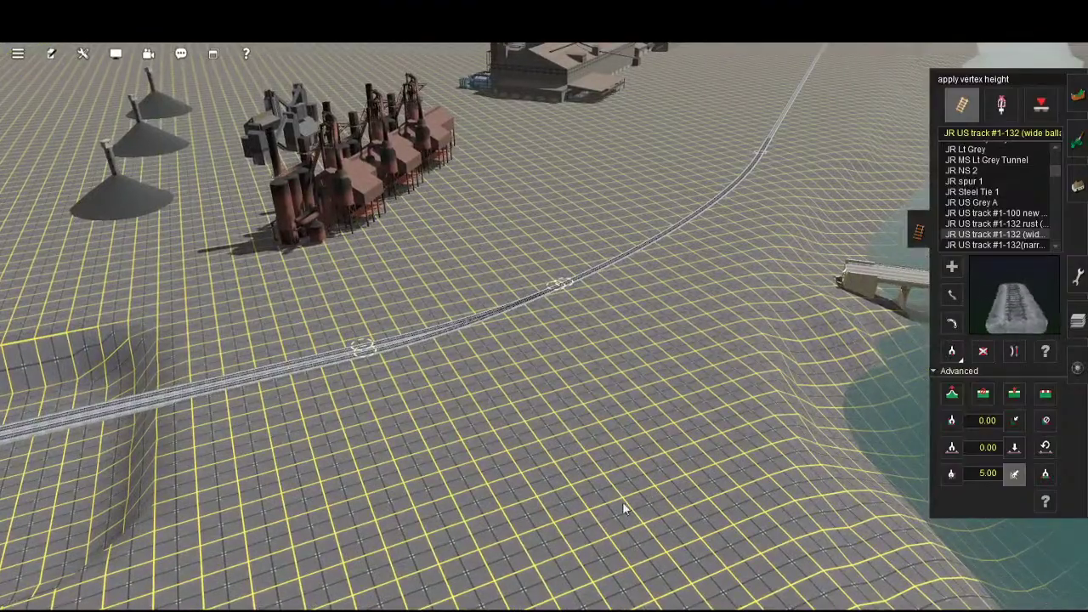
key(Left)
key(Left)
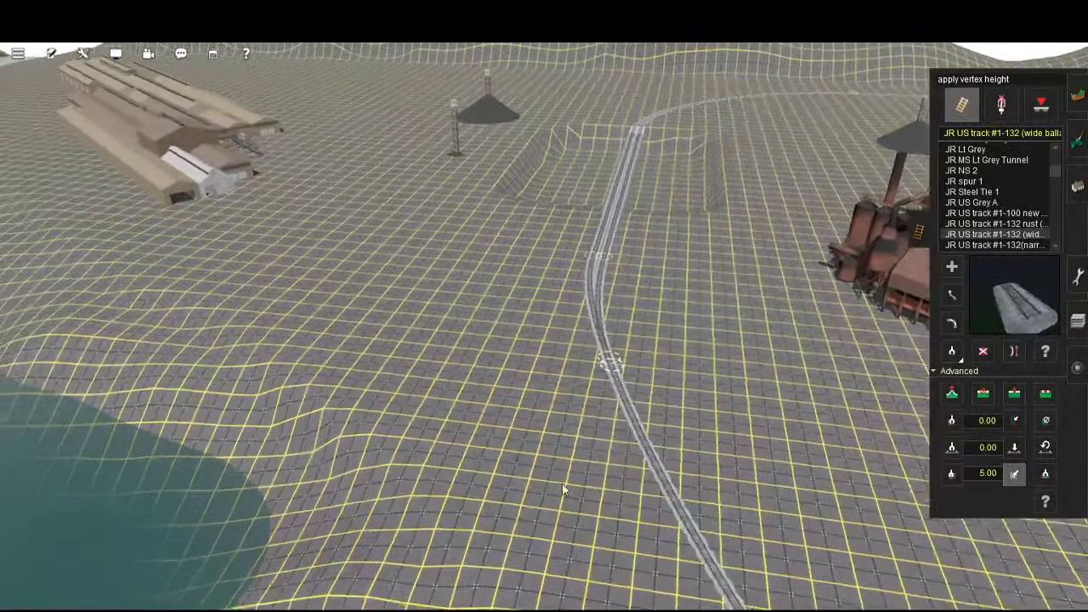
key(Left)
right_click(562, 489)
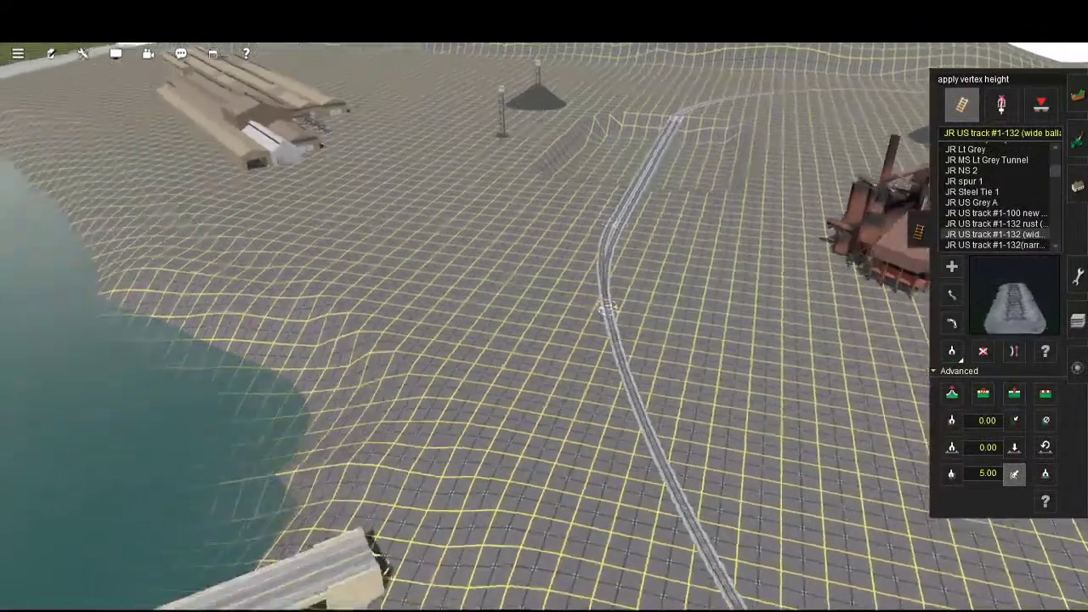
right_click(764, 484)
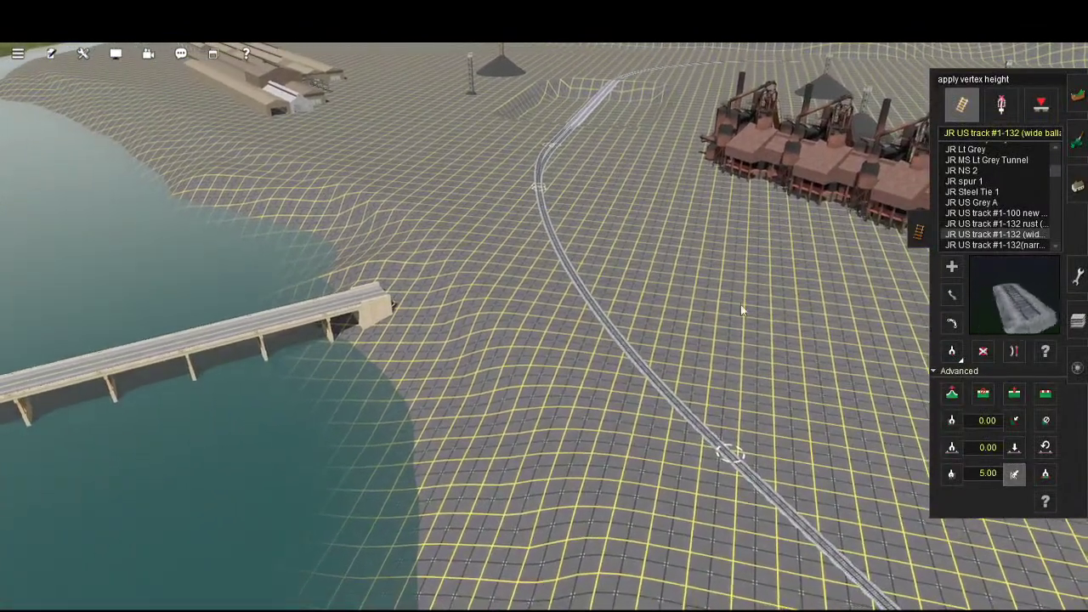
right_click(762, 126)
key(Right)
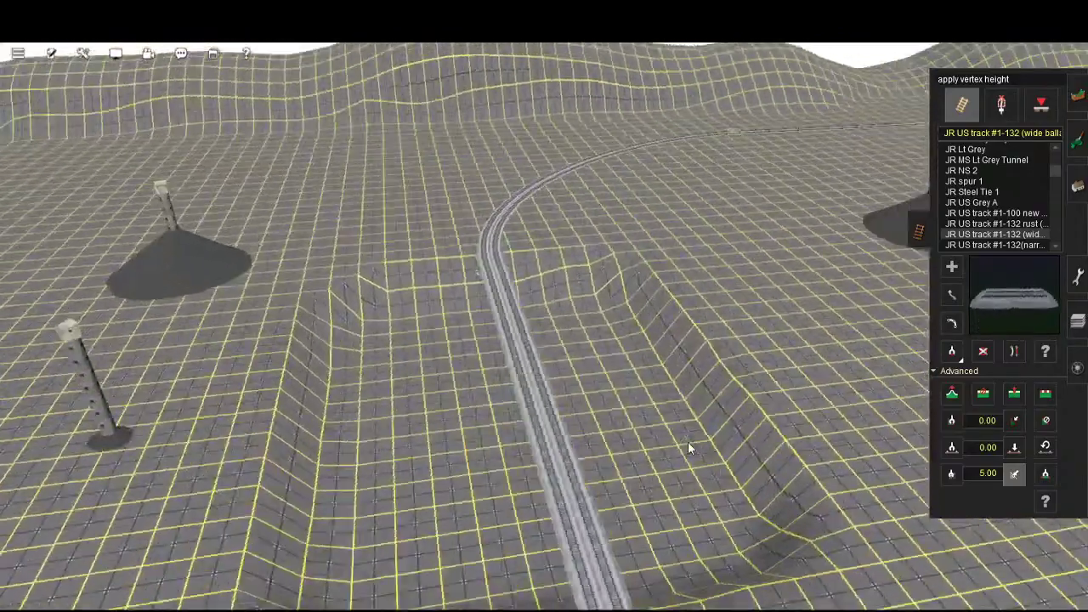
key(Right)
scroll(854, 314, down, 3)
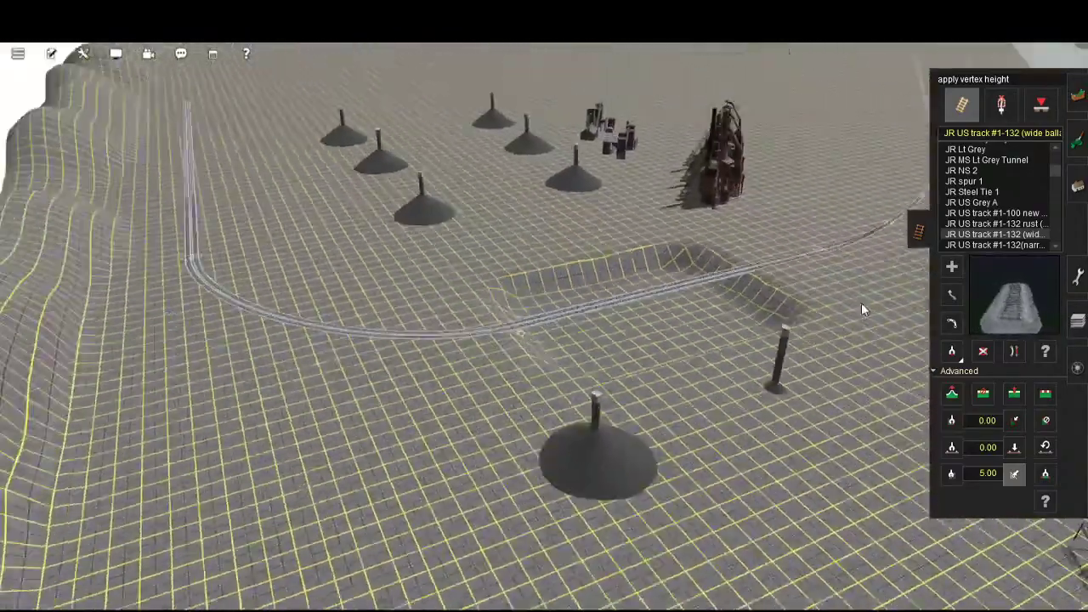
right_click(862, 306)
key(Right)
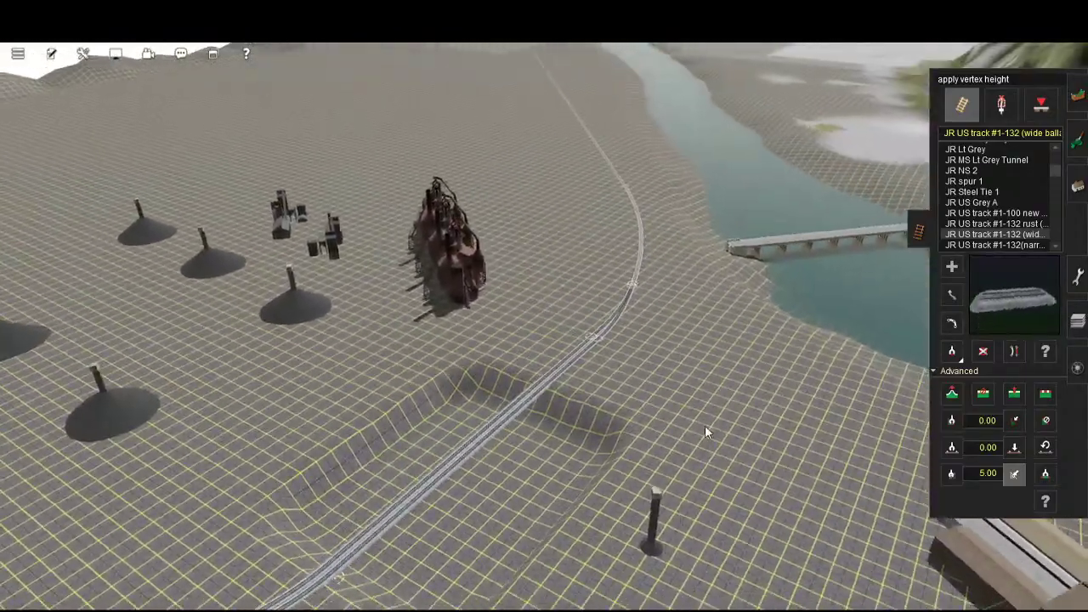
key(Right)
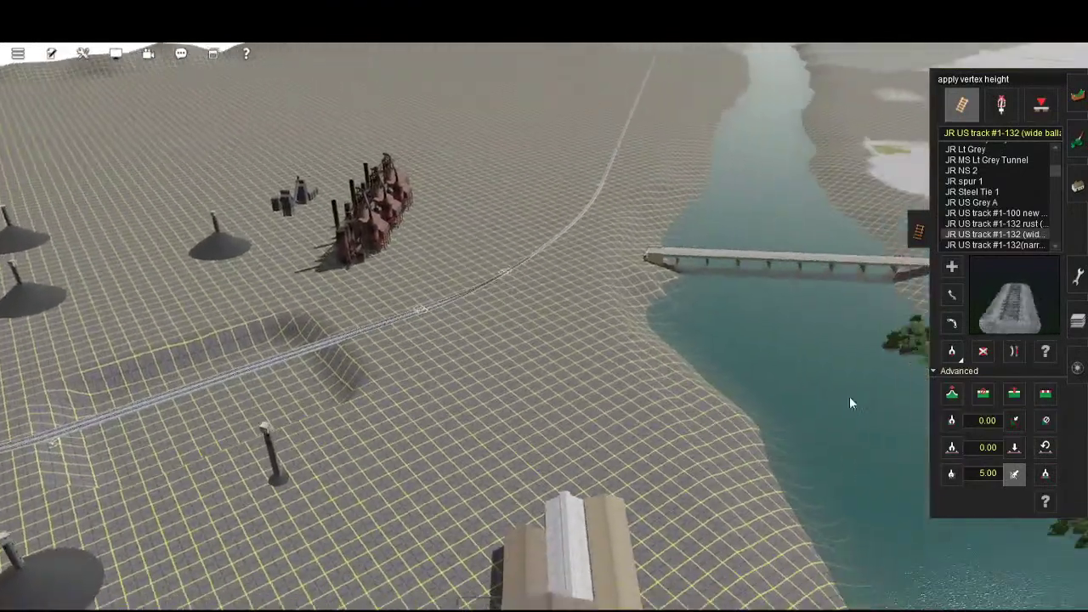
right_click(705, 177)
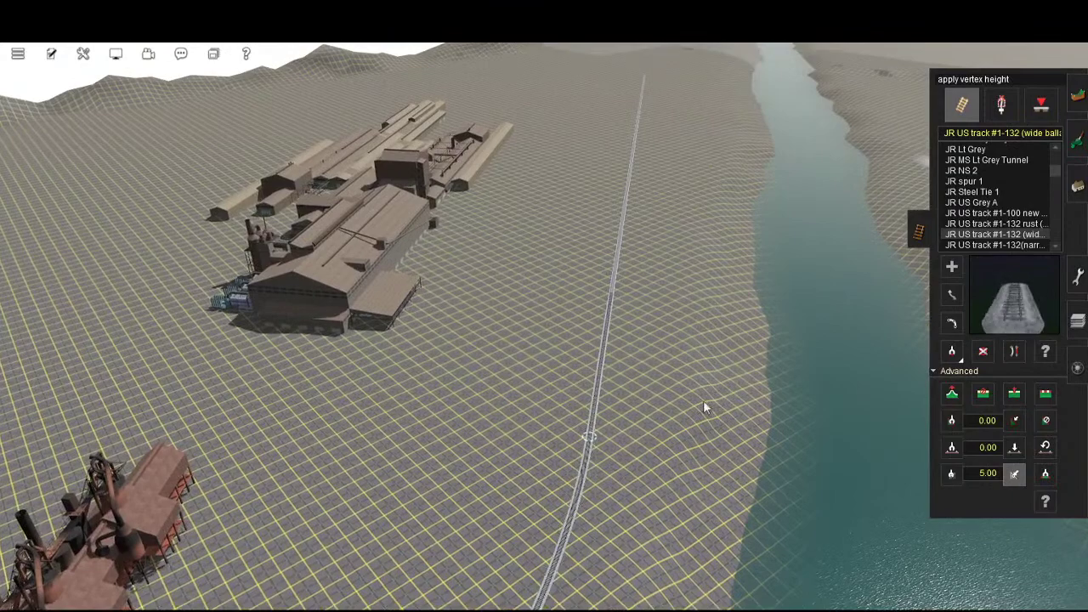
right_click(769, 511)
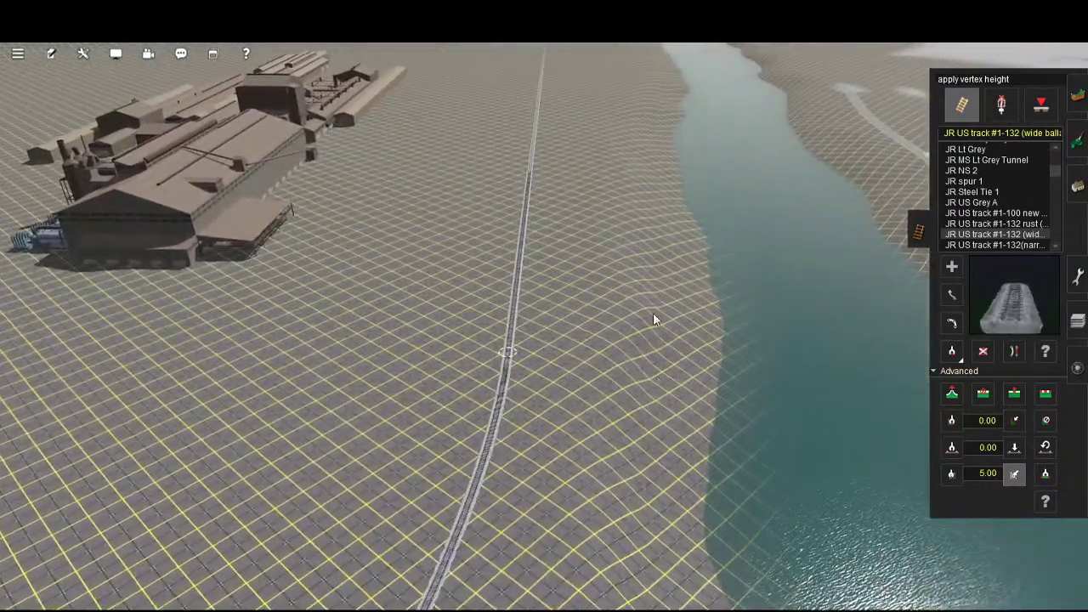
right_click(654, 298)
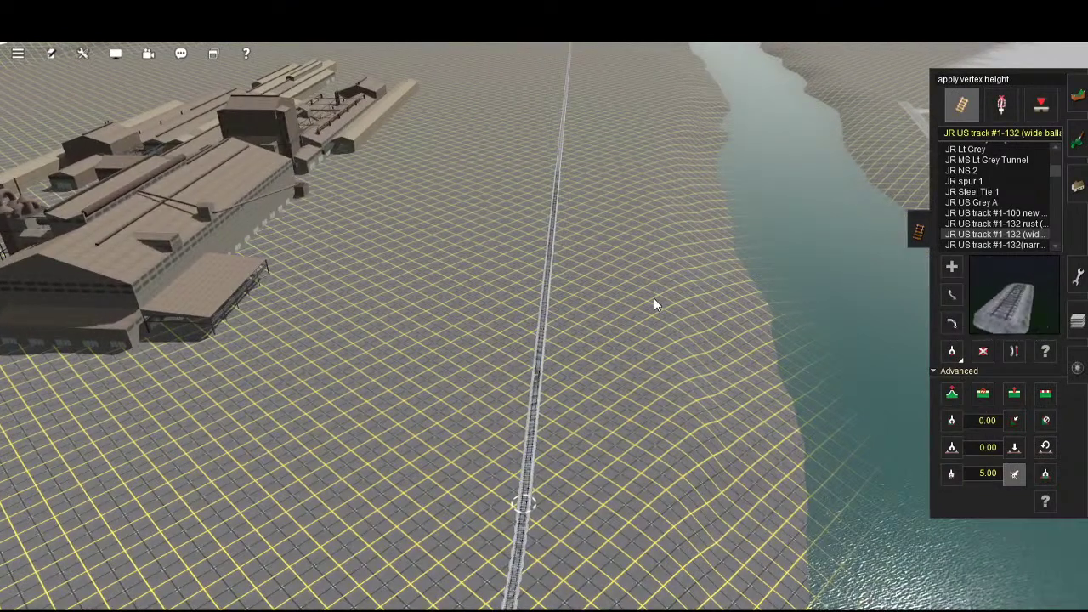
- Follow the track along the riverbank from the large mill building, past the furnaces and river bridge, and back towards the pit
scroll(653, 298, down, 5)
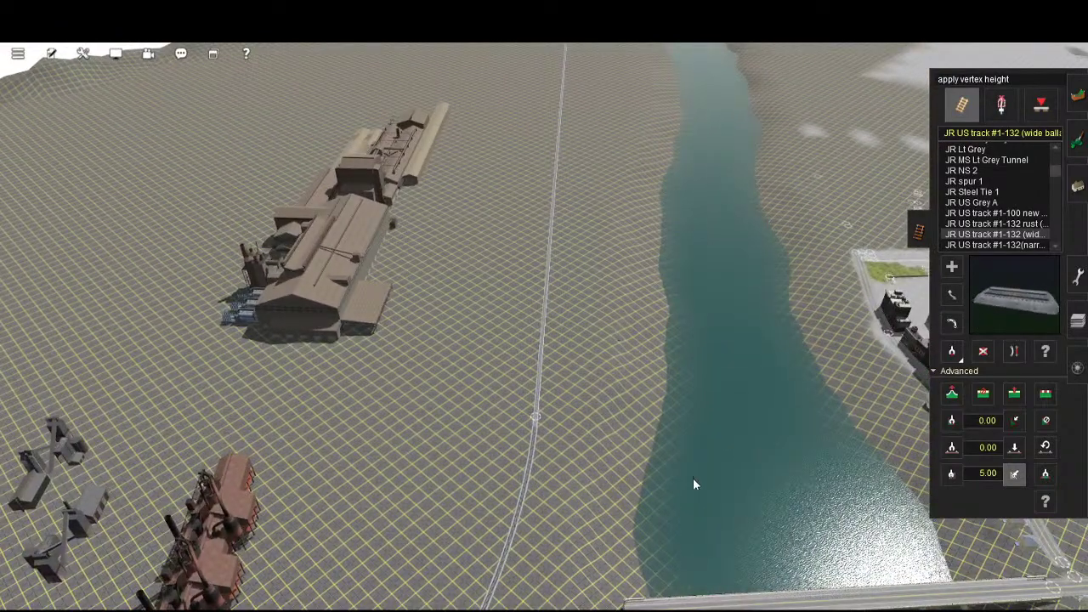
scroll(703, 495, up, 5)
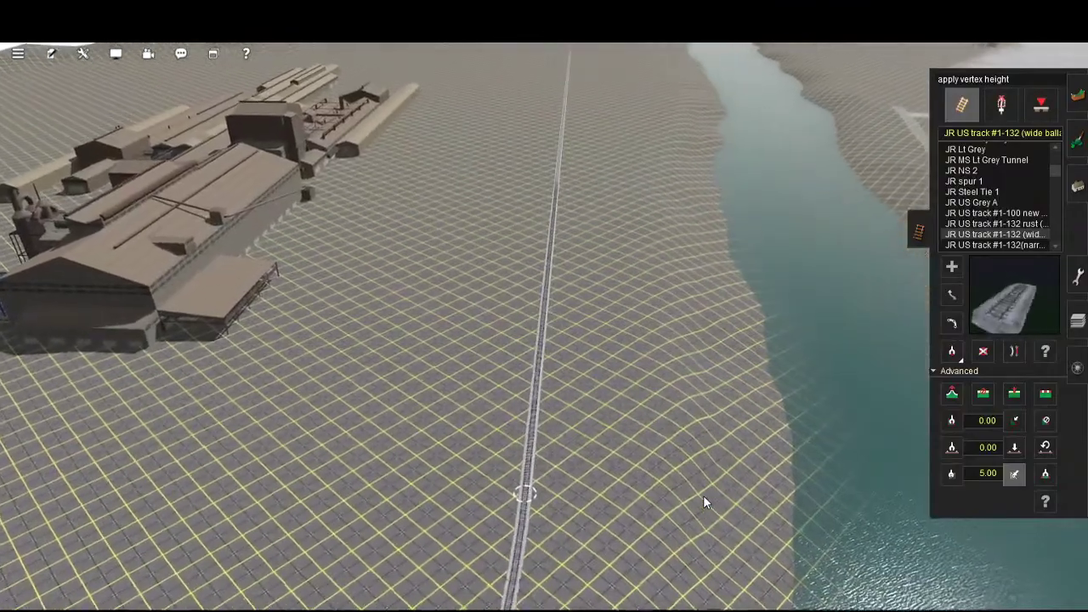
right_drag(703, 495, 674, 431)
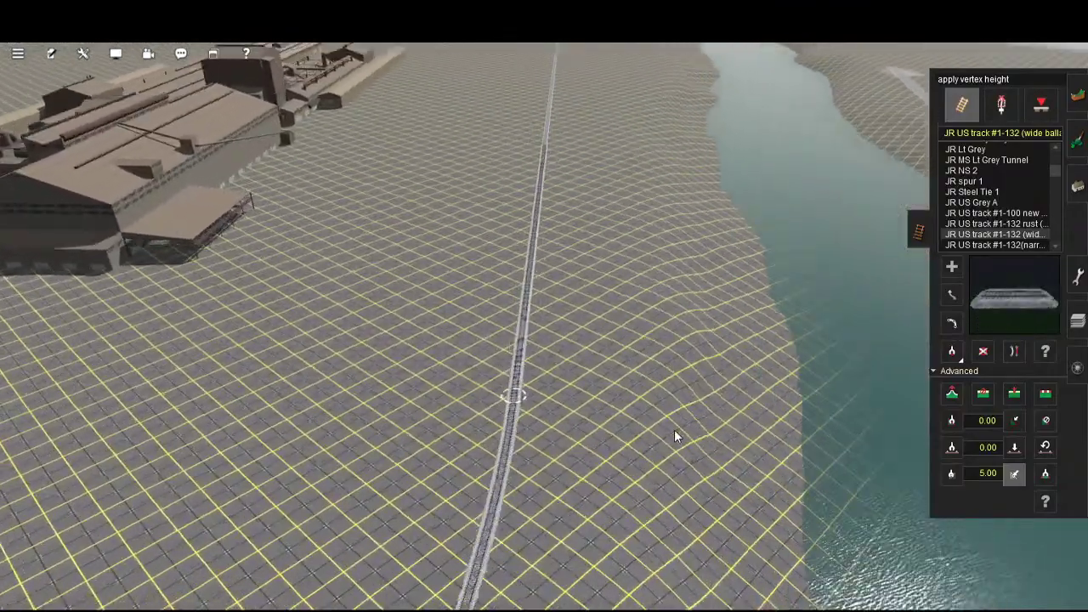
key(Left)
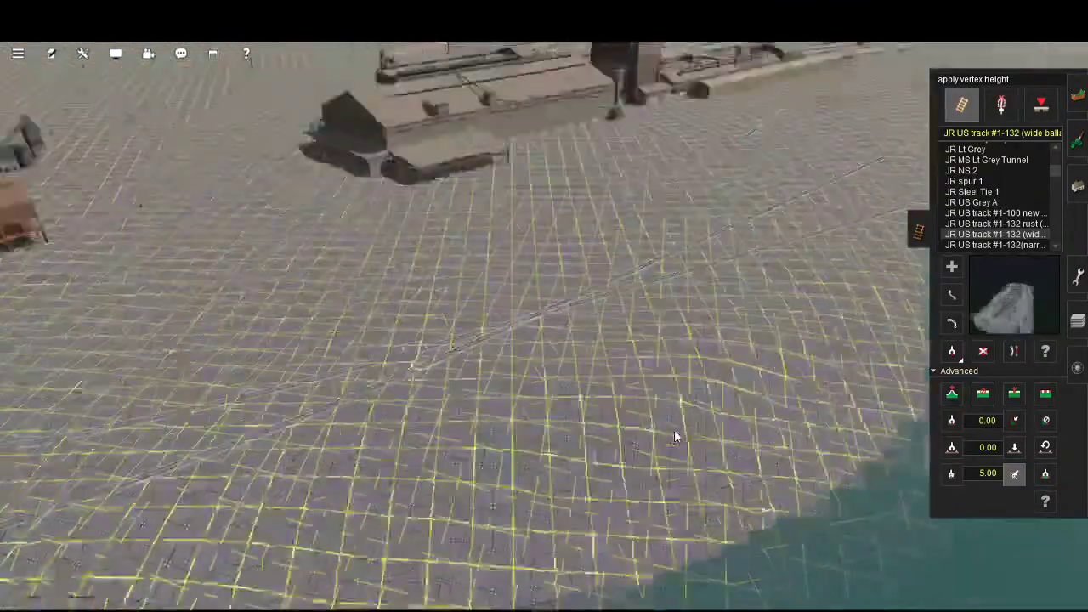
key(Left)
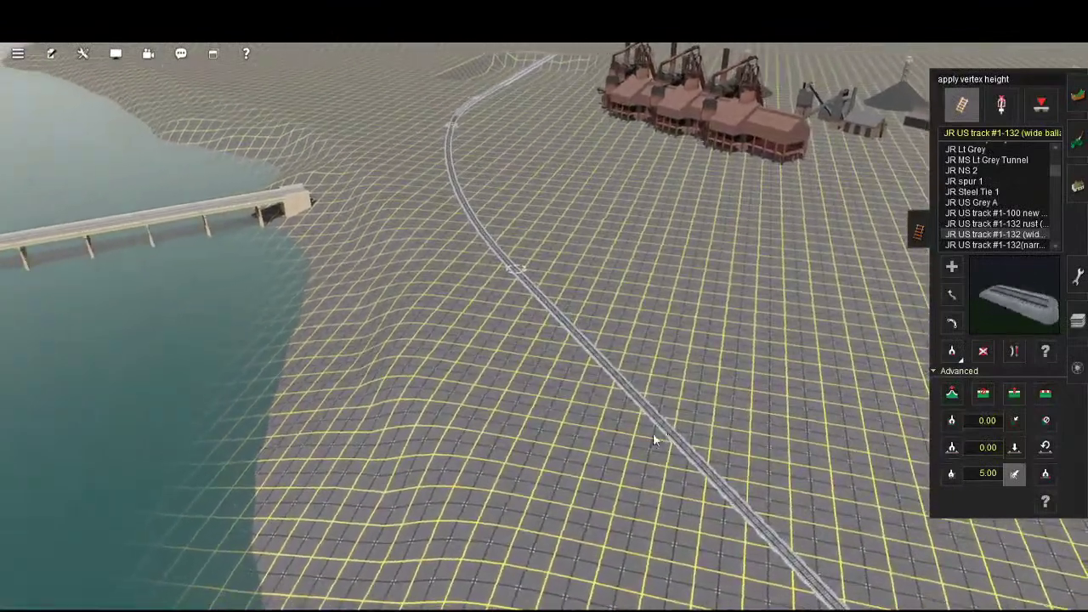
right_drag(654, 438, 663, 133)
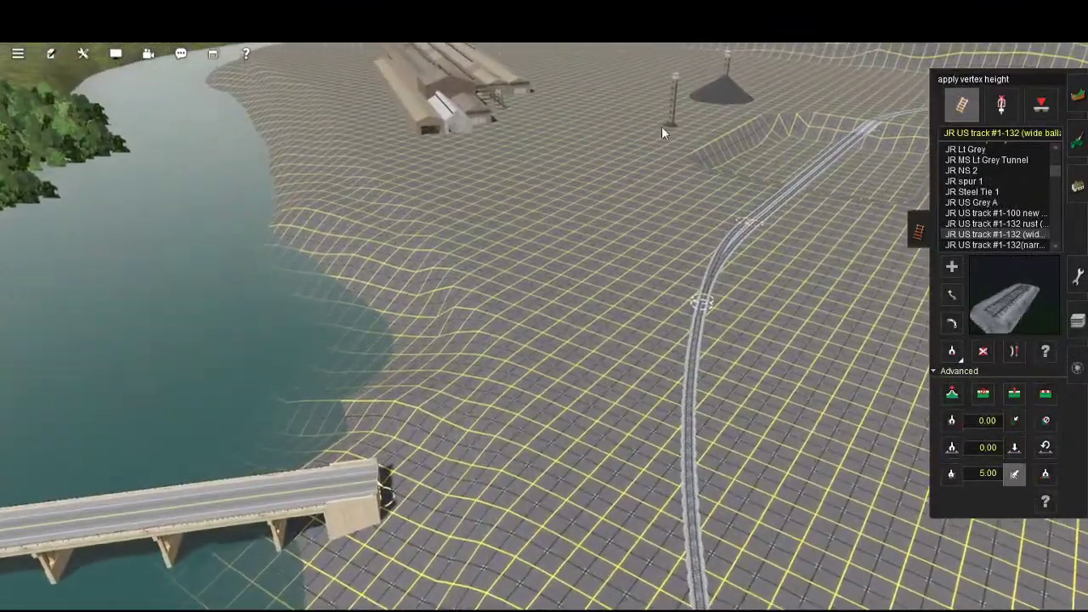
scroll(658, 170, up, 5)
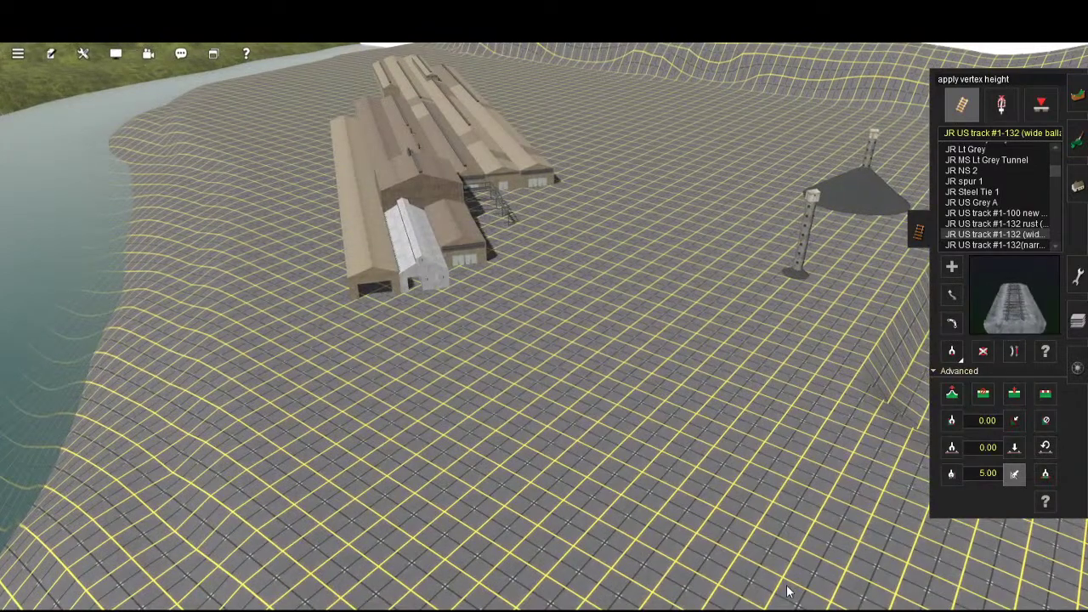
right_drag(786, 591, 673, 243)
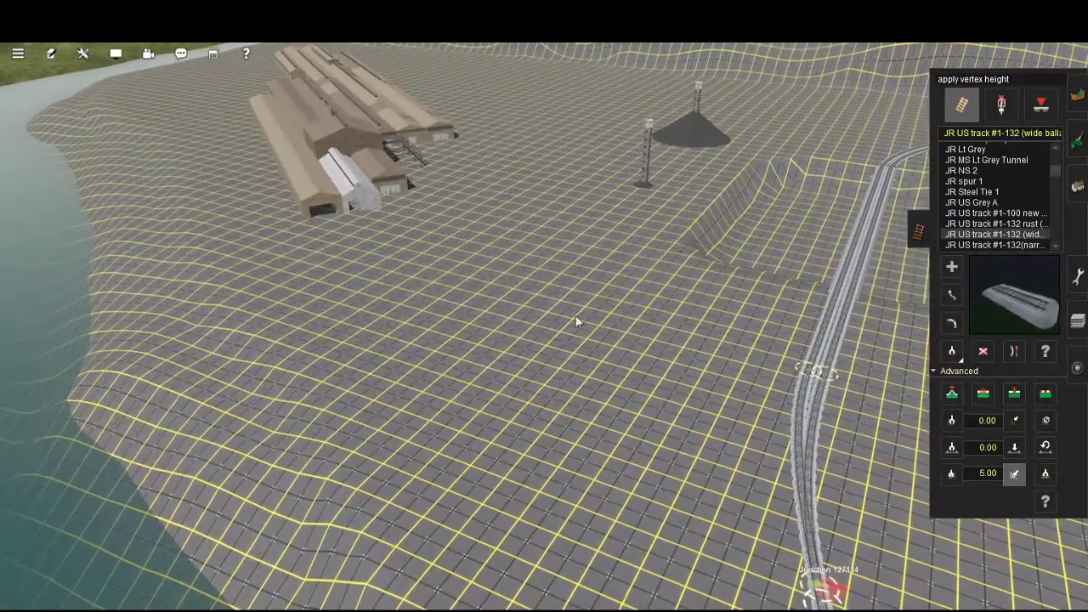
right_drag(690, 482, 703, 482)
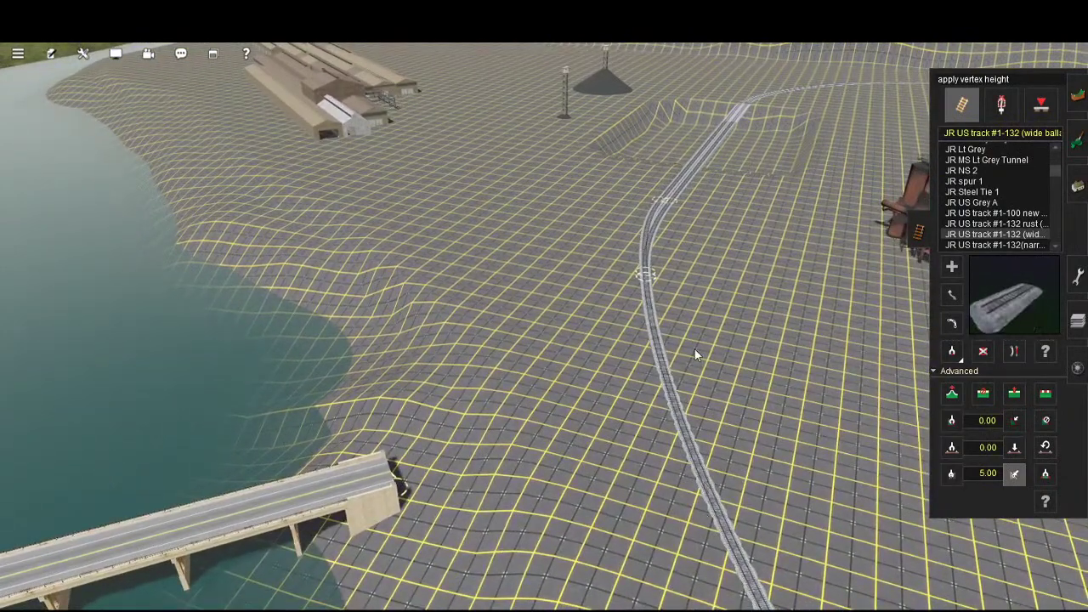
- Examine the open ground between the long mill sheds, the stockpile beside the pit and the hills at the route's edge
right_drag(613, 167, 684, 232)
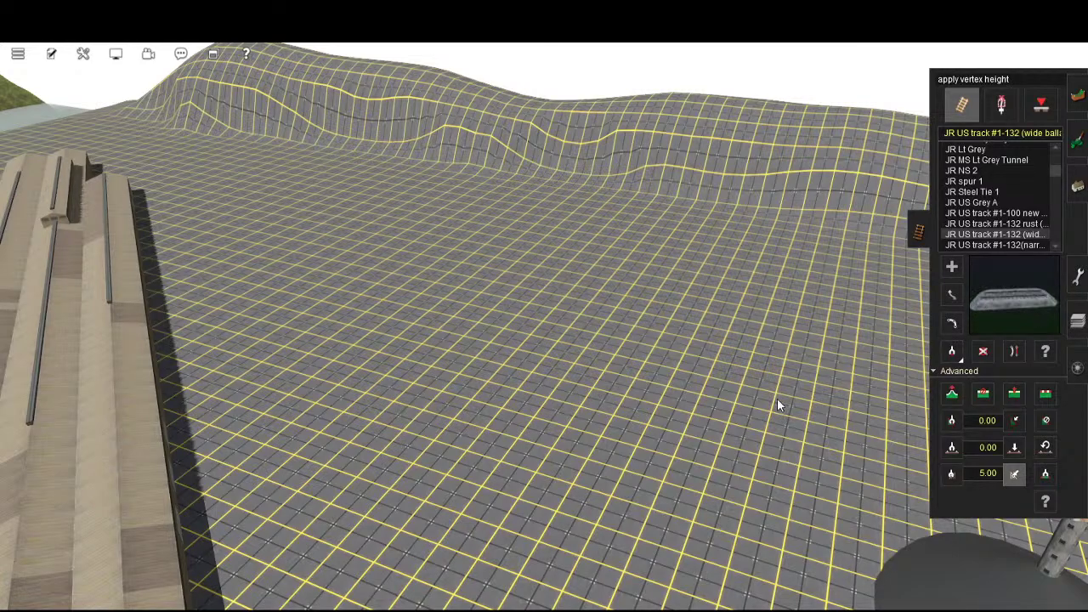
scroll(752, 441, down, 6)
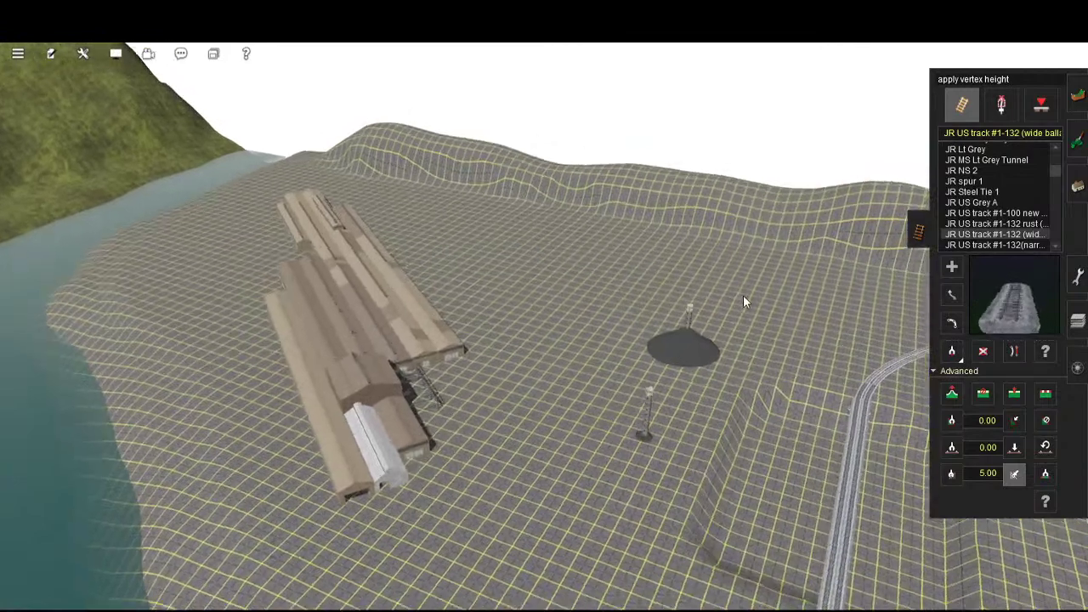
right_drag(743, 295, 804, 375)
scroll(806, 378, up, 5)
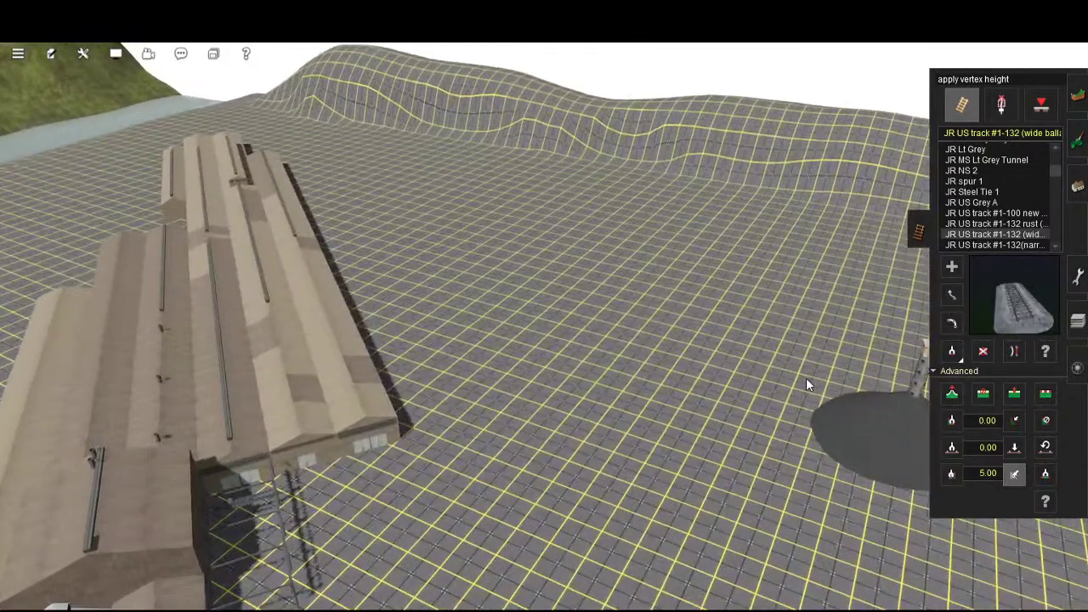
right_drag(841, 338, 655, 425)
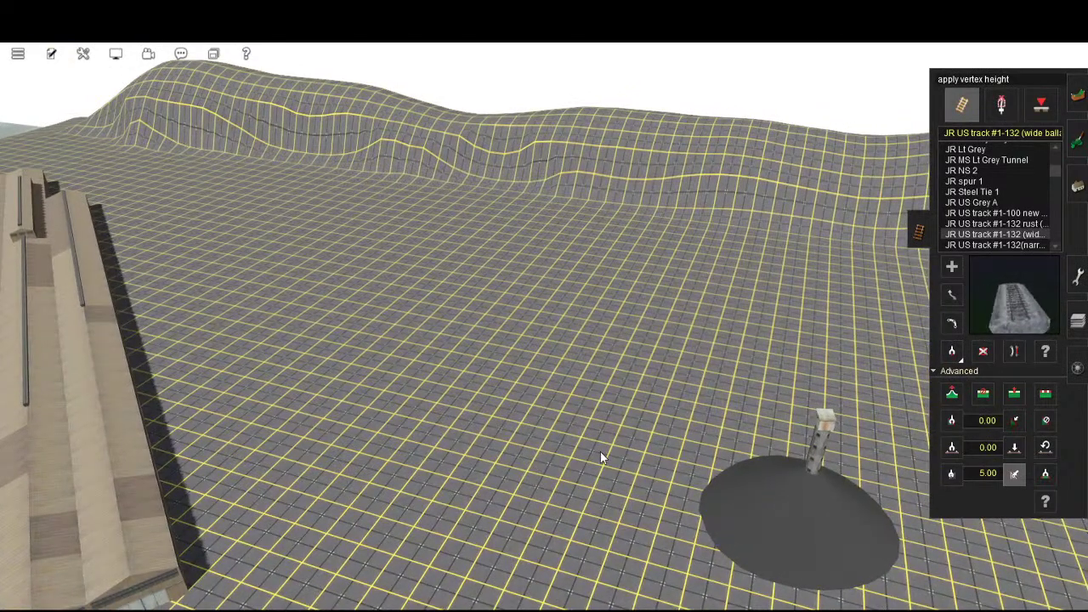
scroll(513, 561, down, 3)
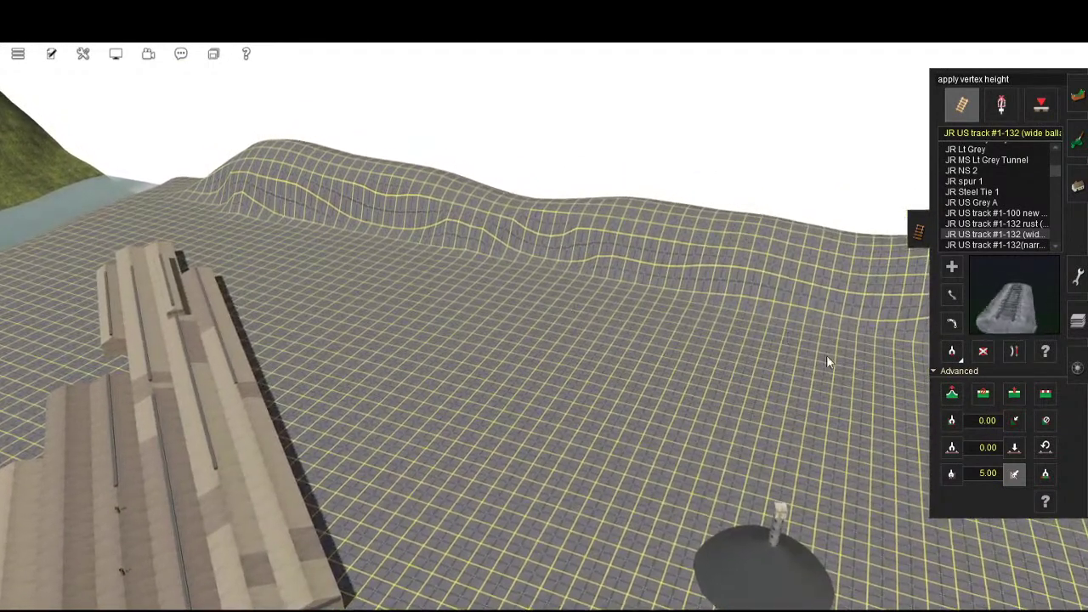
right_click(826, 355)
right_click(601, 520)
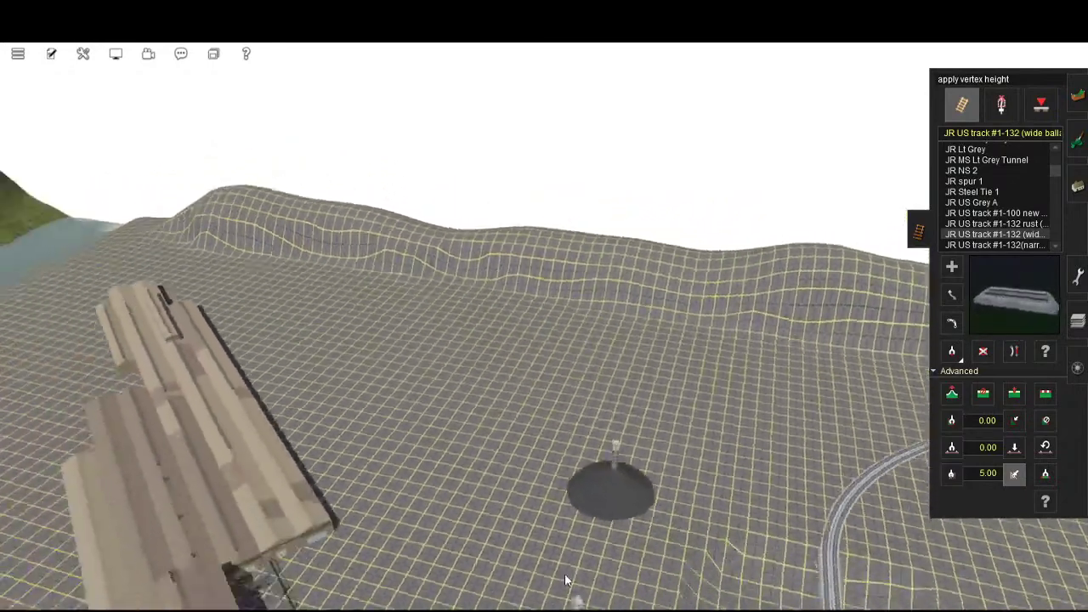
right_click(565, 574)
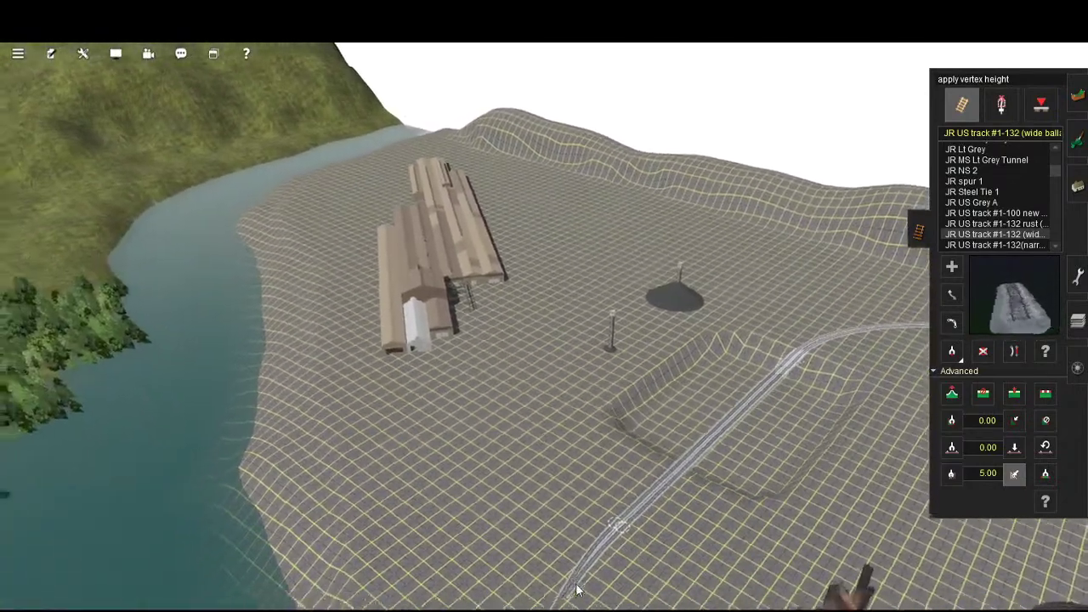
- Review the track's curve between the pit, the river bridge and the row of furnaces from several angles
right_click(575, 585)
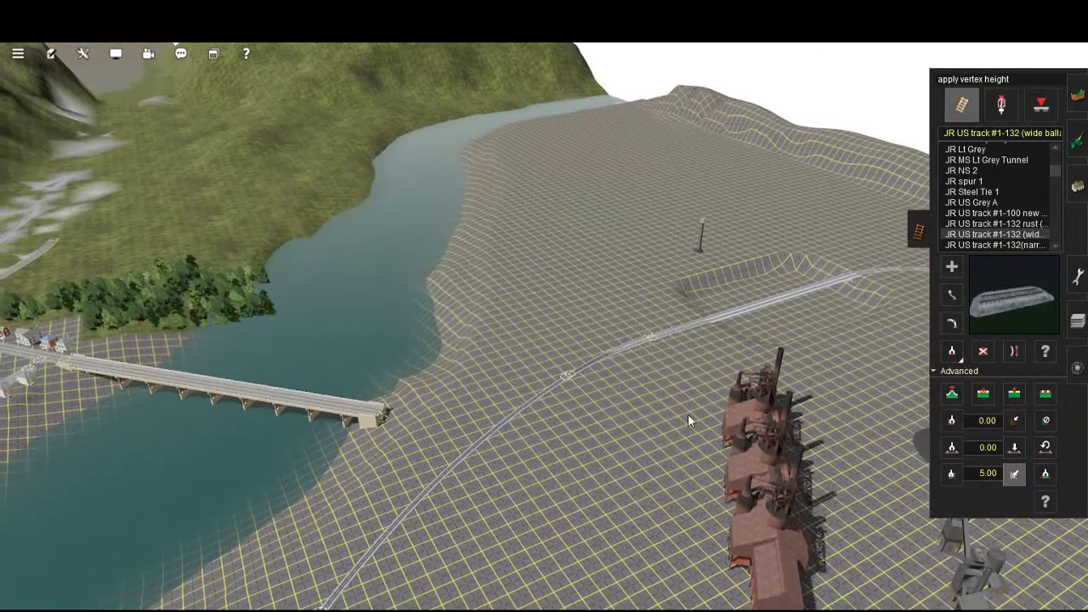
right_click(687, 414)
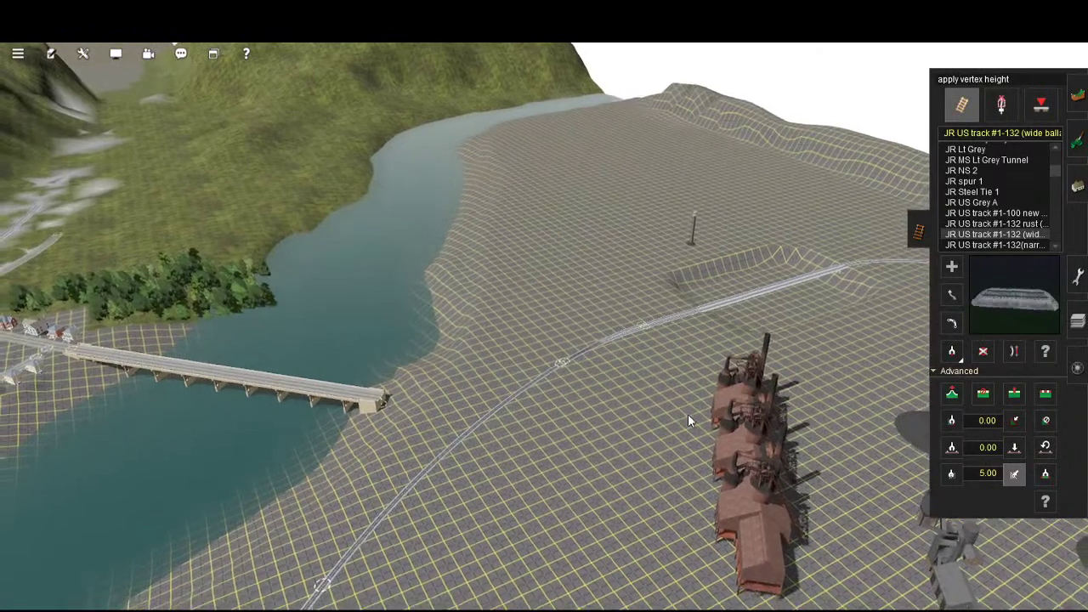
right_click(684, 414)
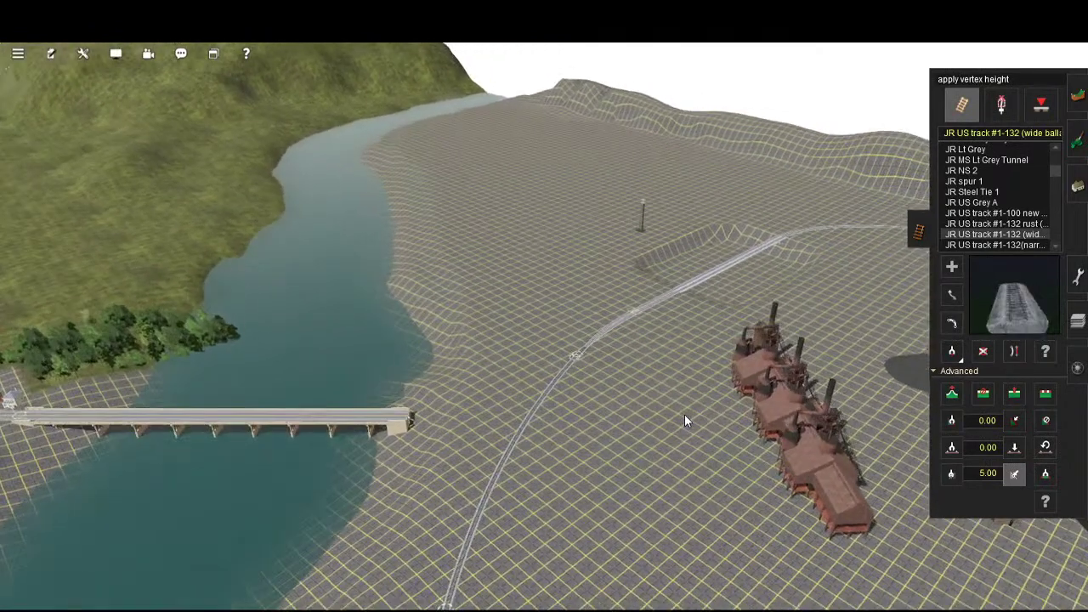
key(Right)
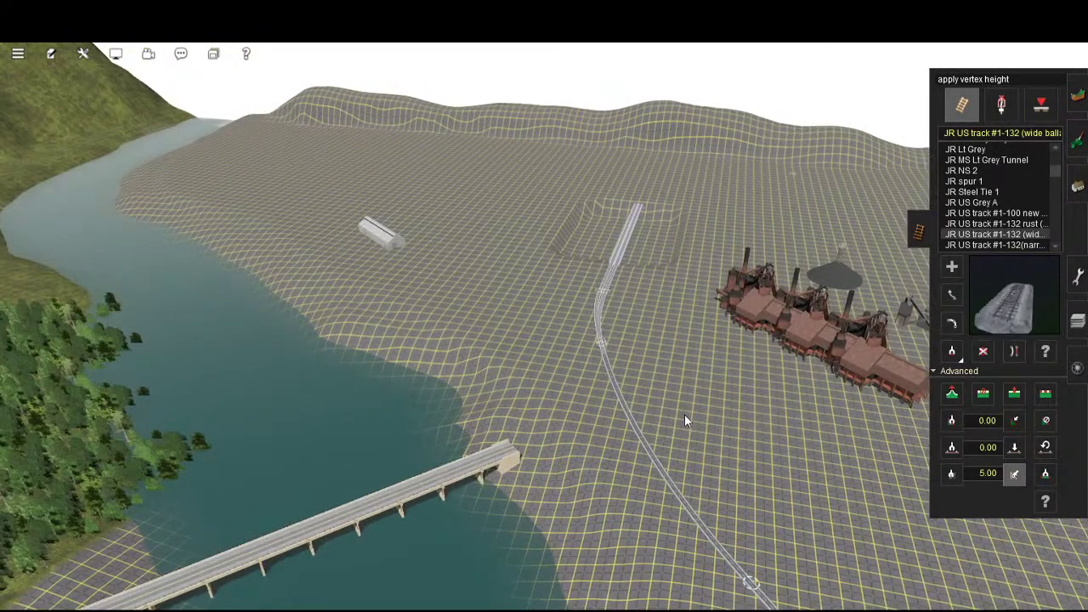
right_click(678, 513)
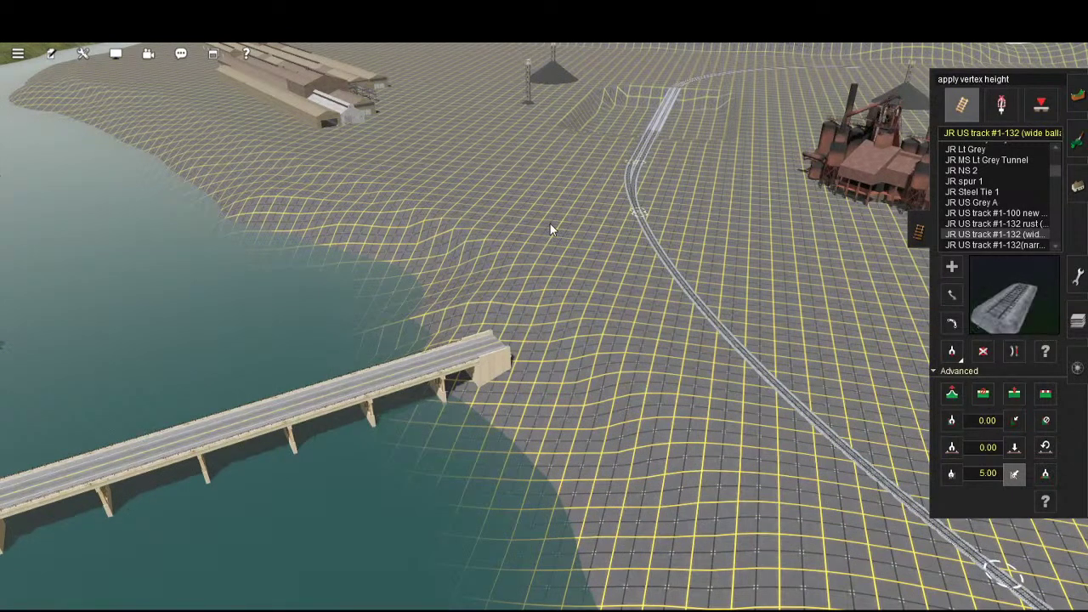
right_click(895, 321)
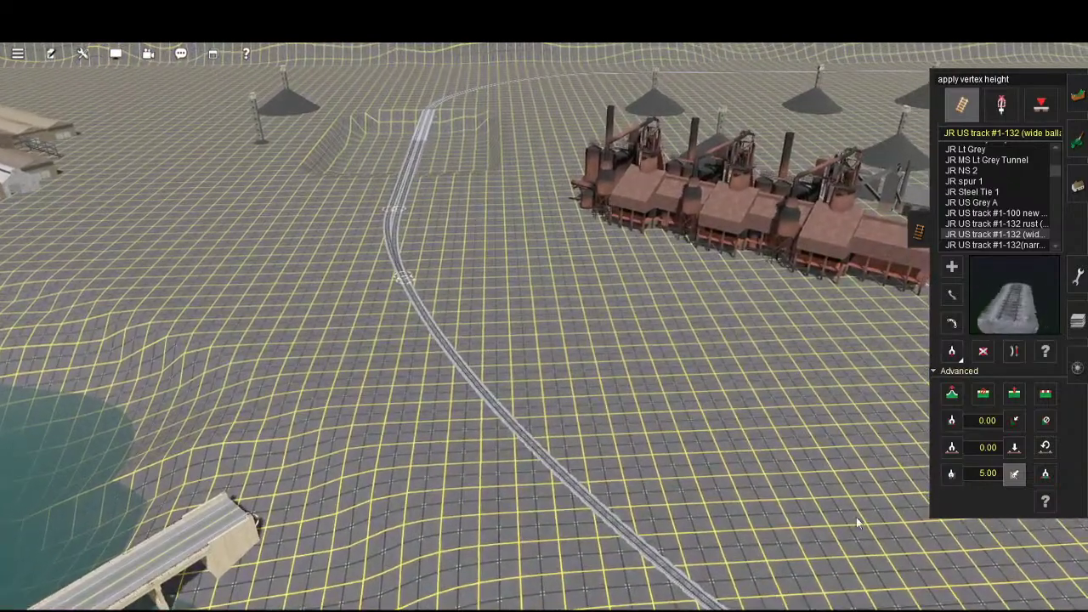
right_click(847, 532)
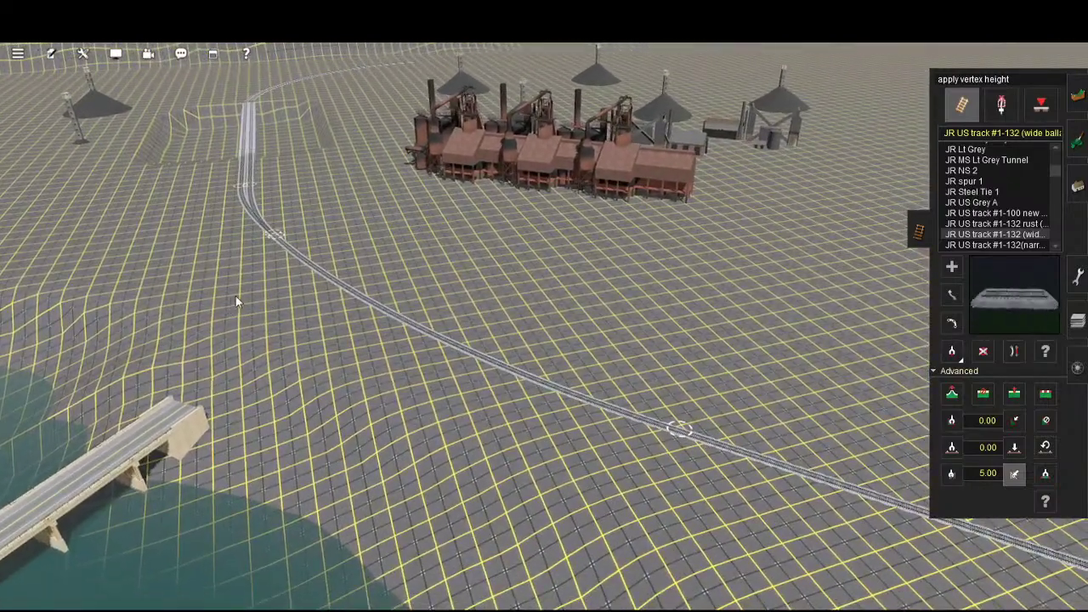
right_click(633, 355)
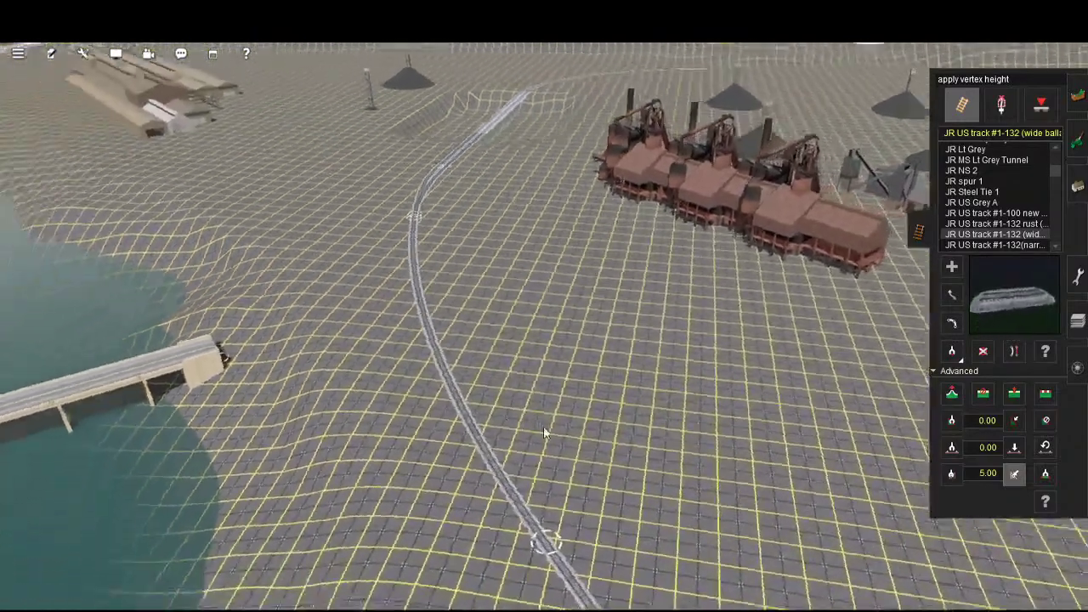
- Use Move track to shift the track vertex near the bridge away from the river, then along the line towards the pit
right_click(544, 433)
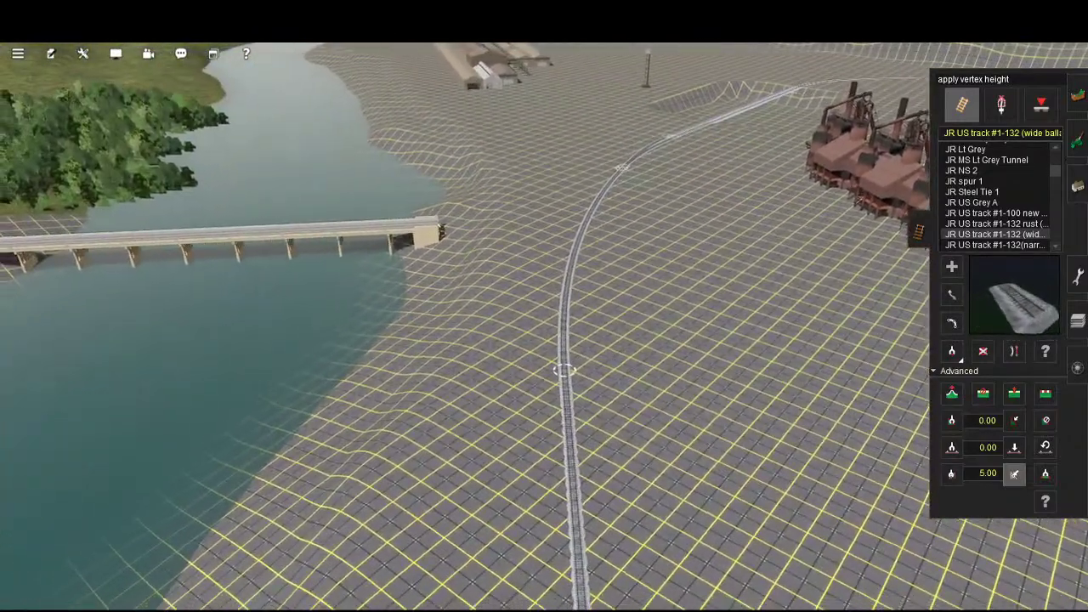
click(952, 295)
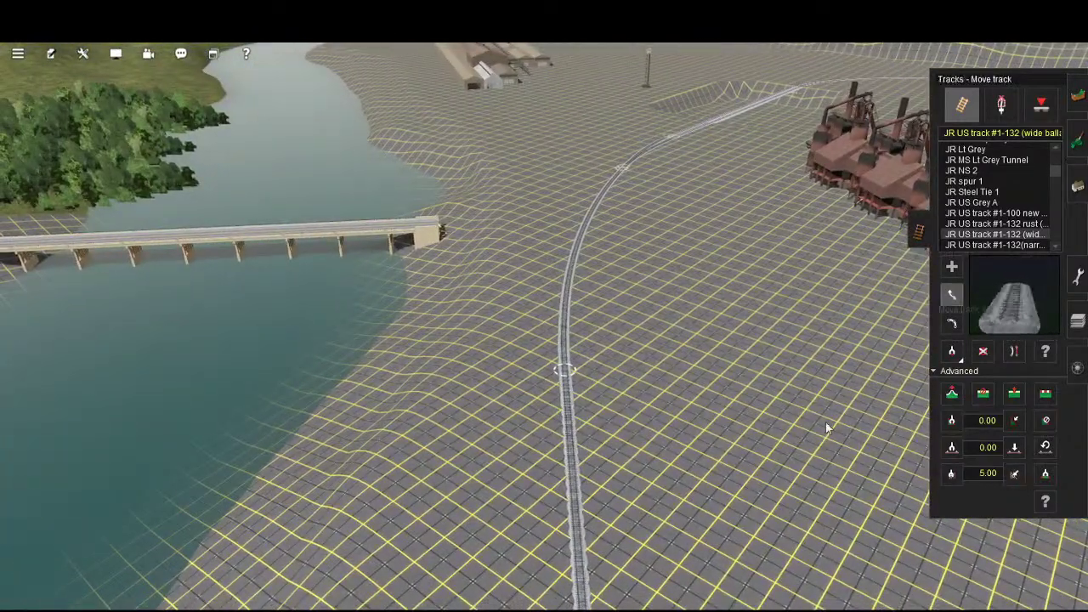
drag(712, 451, 758, 440)
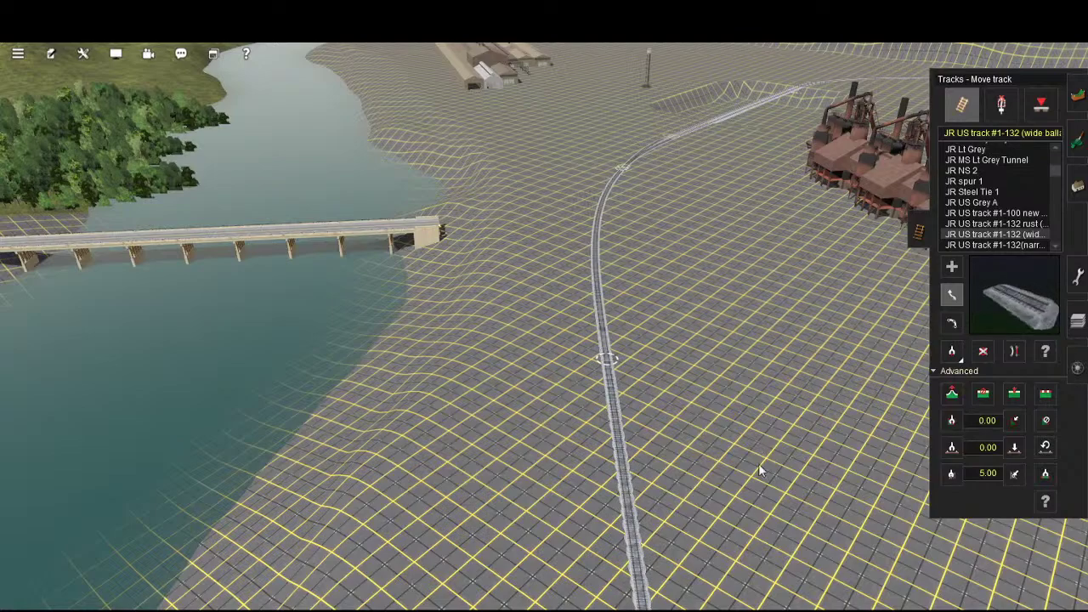
key(Left)
key(Right)
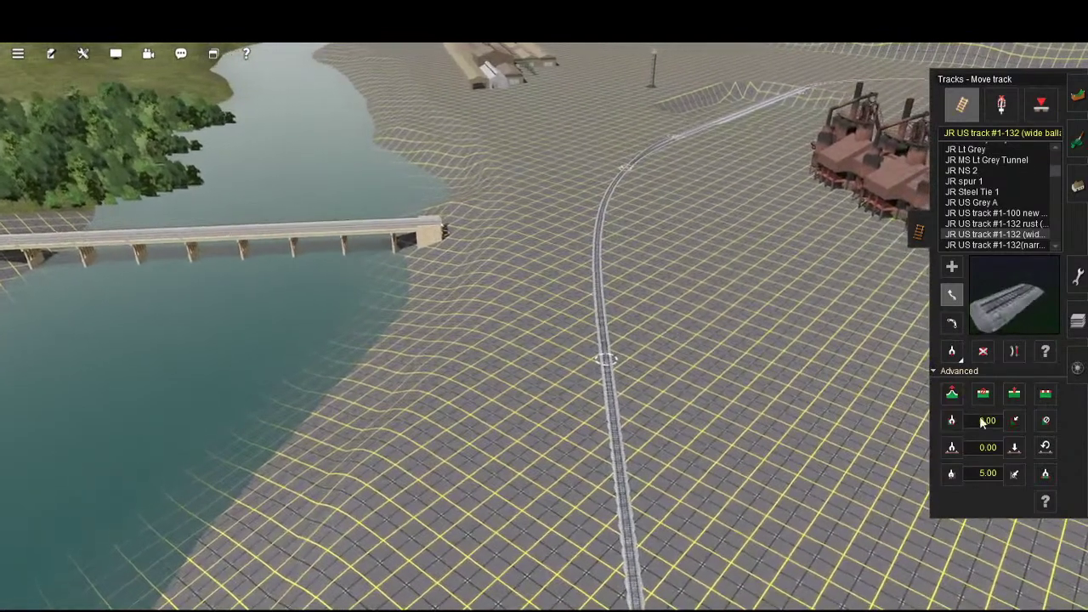
drag(750, 436, 744, 352)
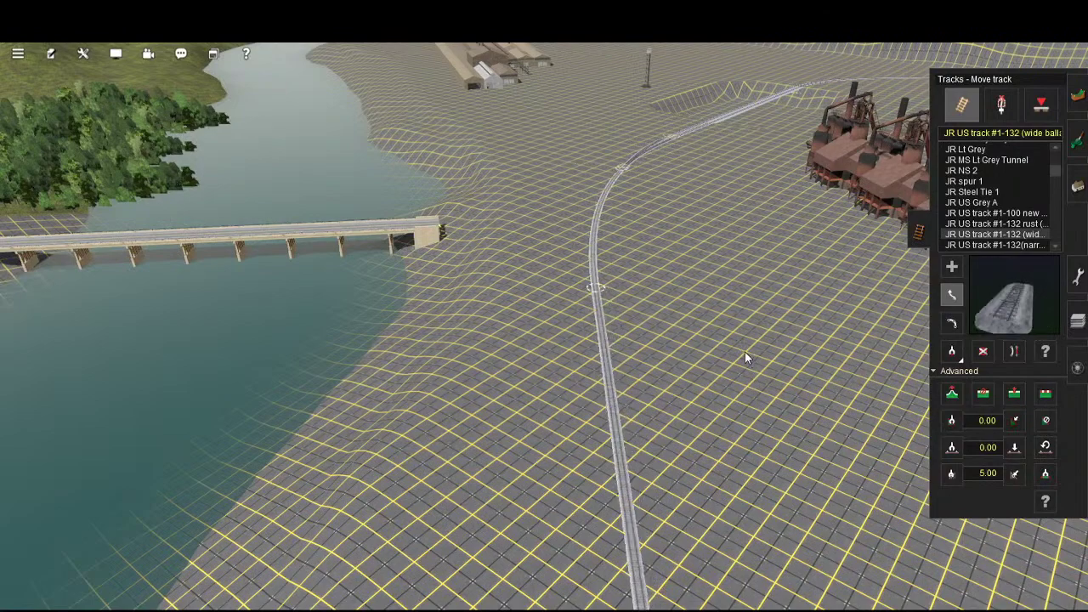
- Inspect the realigned curve near the bridge, looking along the track towards the pit and back along the riverbank
right_drag(746, 351, 635, 457)
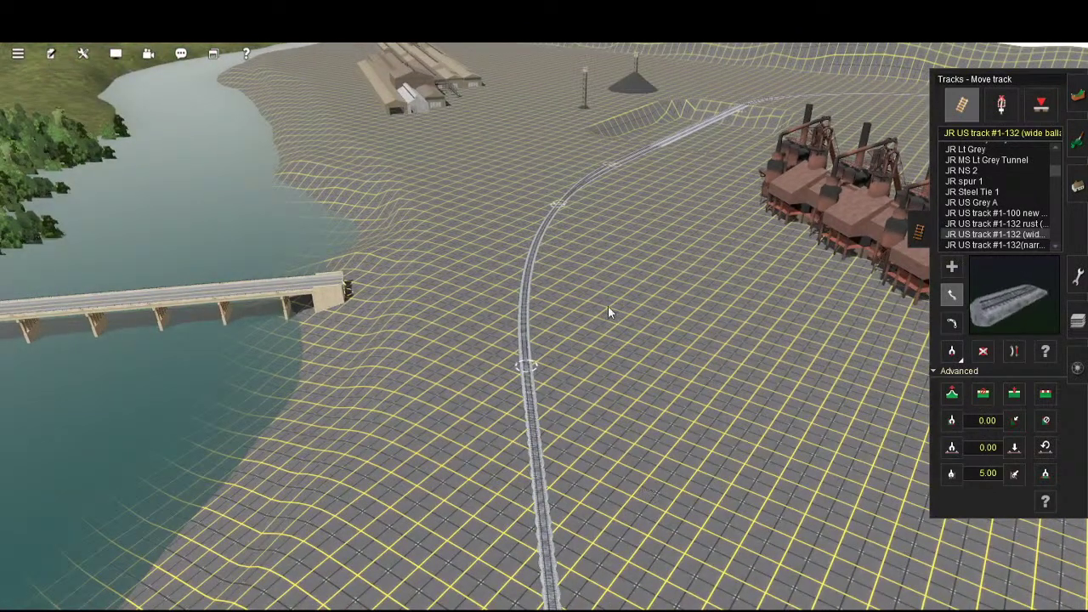
right_drag(580, 351, 651, 301)
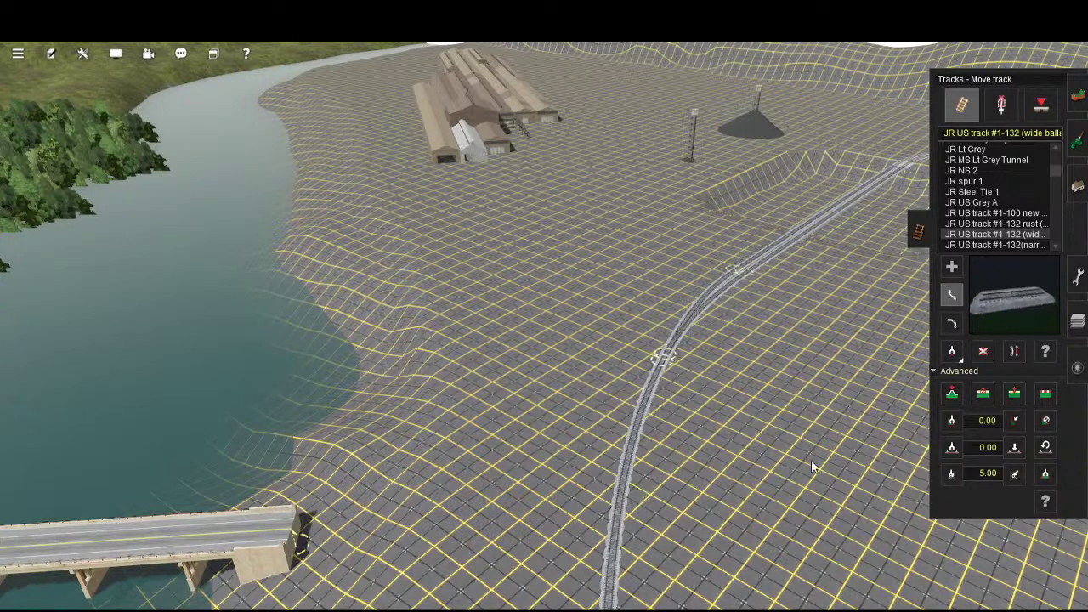
key(Down)
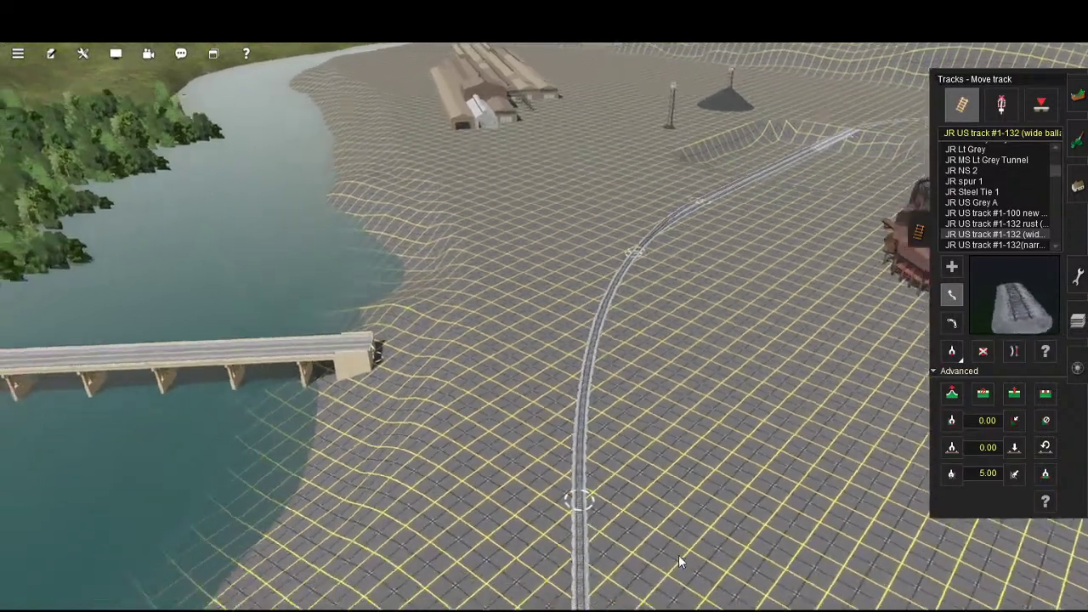
scroll(764, 426, up, 2)
key(Up)
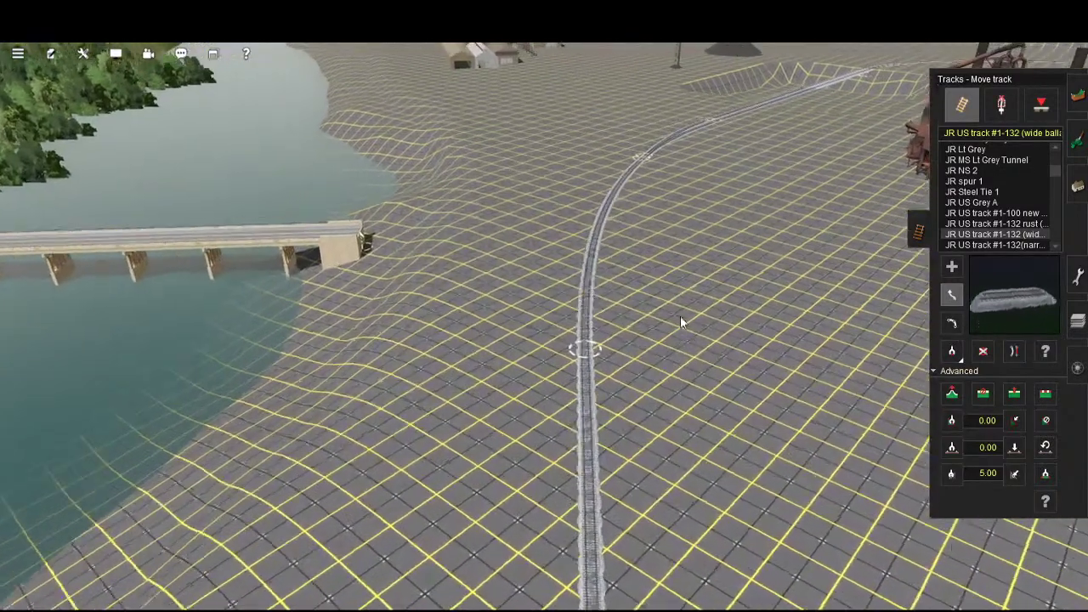
key(Down)
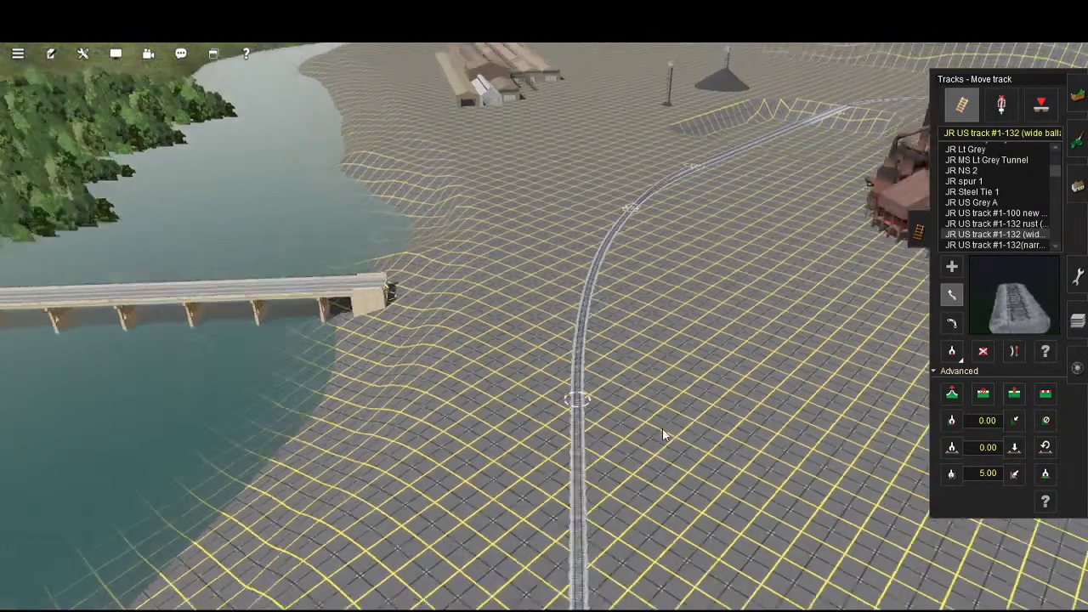
key(Down)
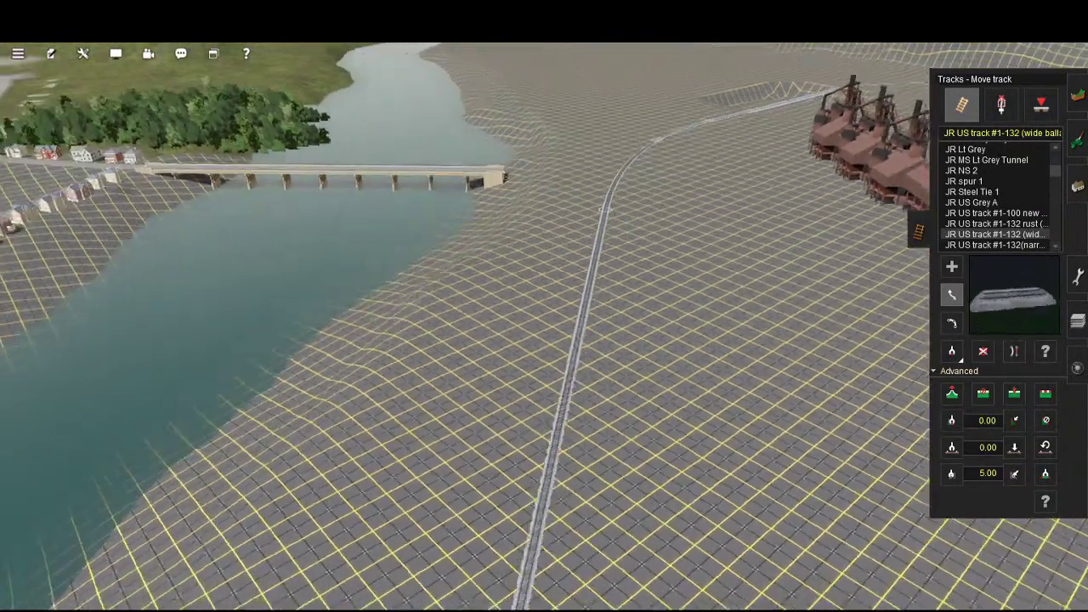
- Start a new length of wide-ballast JR US track #1-132 with Add track, just beside the existing track's vertex near the bridge
click(951, 266)
key(Up)
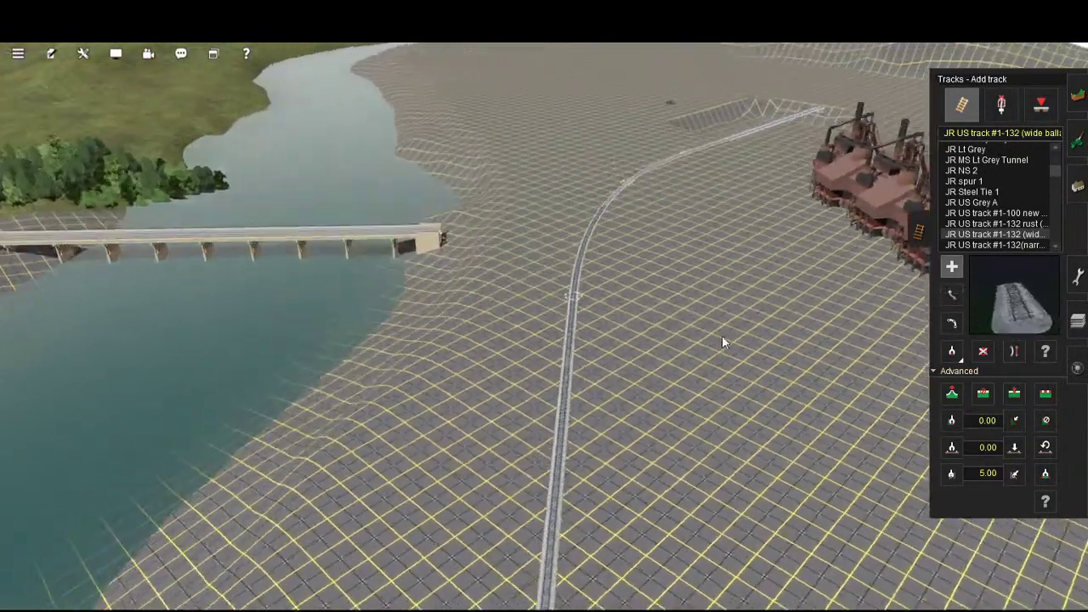
key(Up)
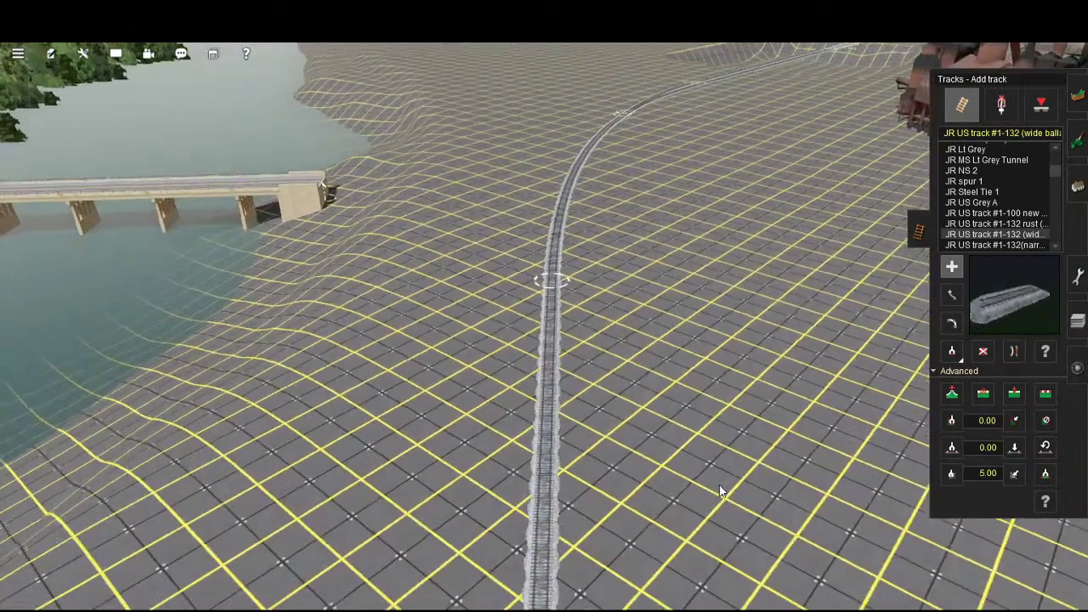
key(Up)
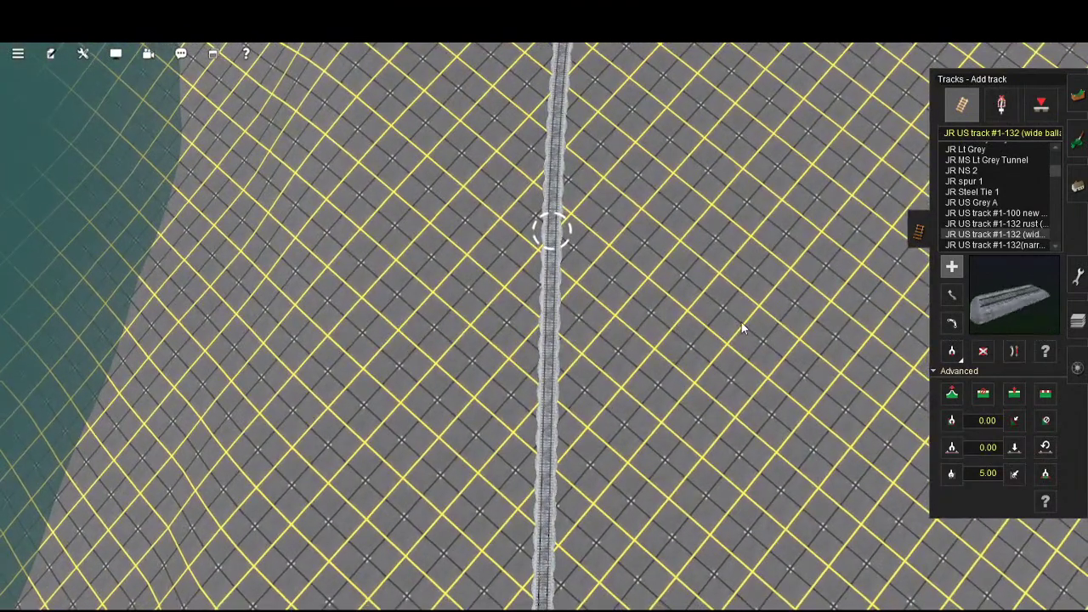
scroll(741, 321, up, 5)
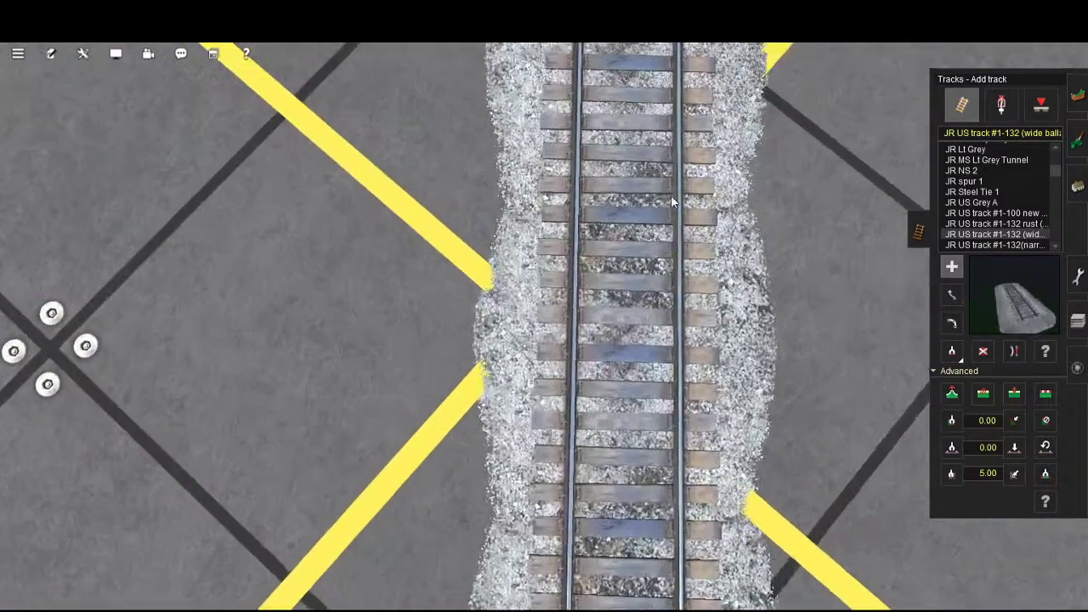
scroll(671, 194, down, 2)
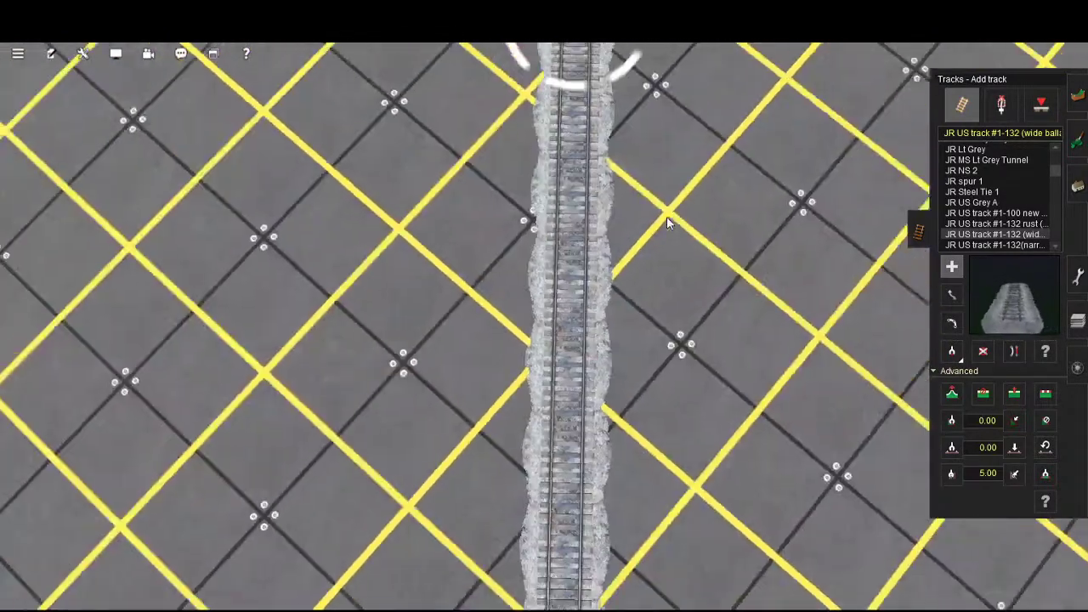
scroll(666, 217, down, 4)
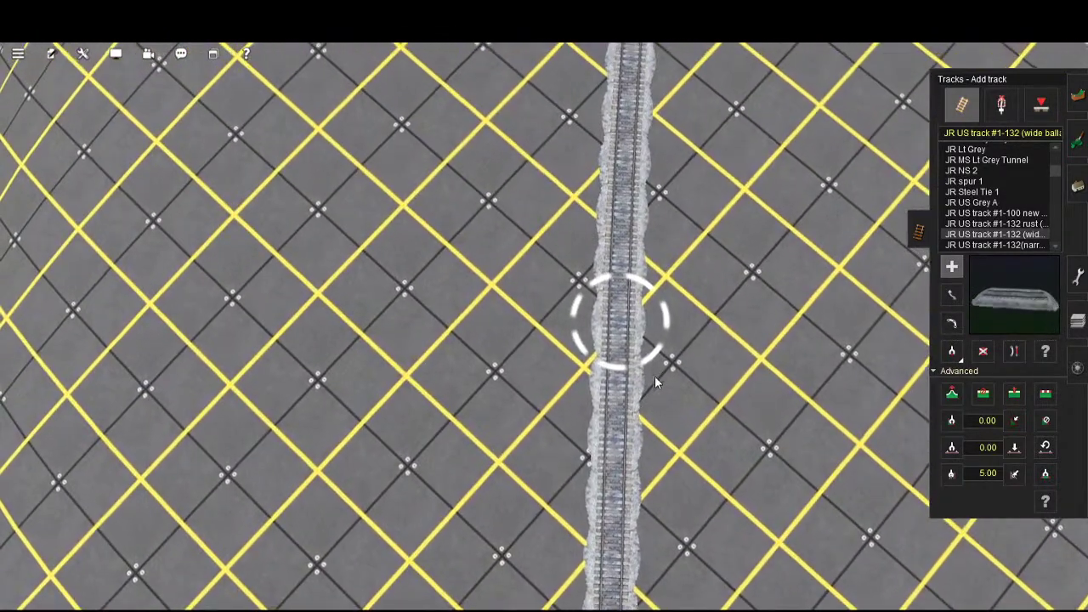
click(630, 393)
click(656, 531)
scroll(656, 531, down, 2)
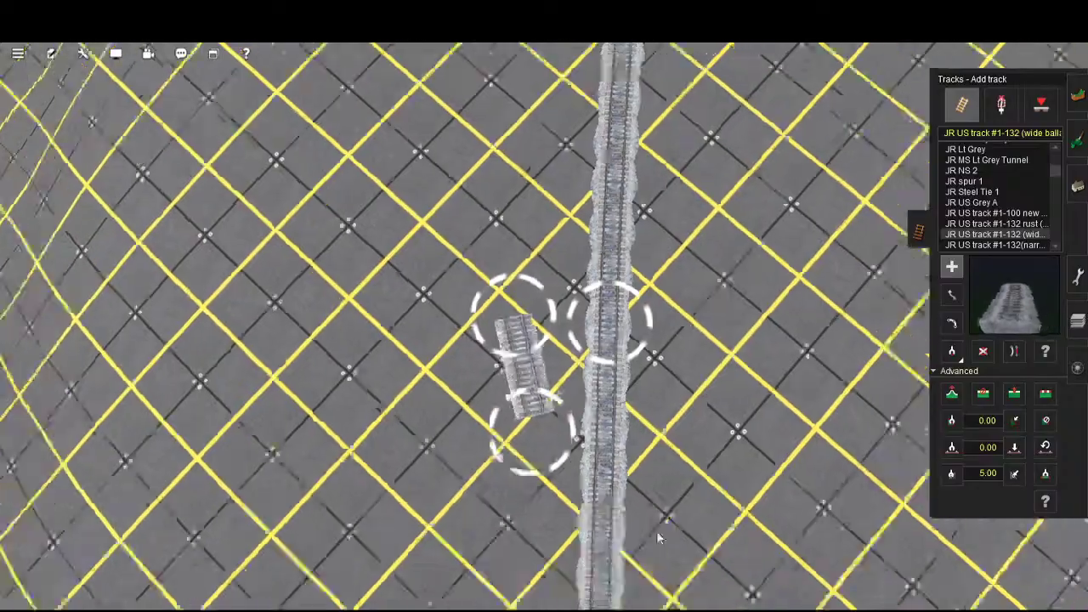
scroll(656, 530, down, 3)
- Lay the second track parallel to the existing one and end it close beside the next vertex, away from the bridge
drag(656, 530, 174, 392)
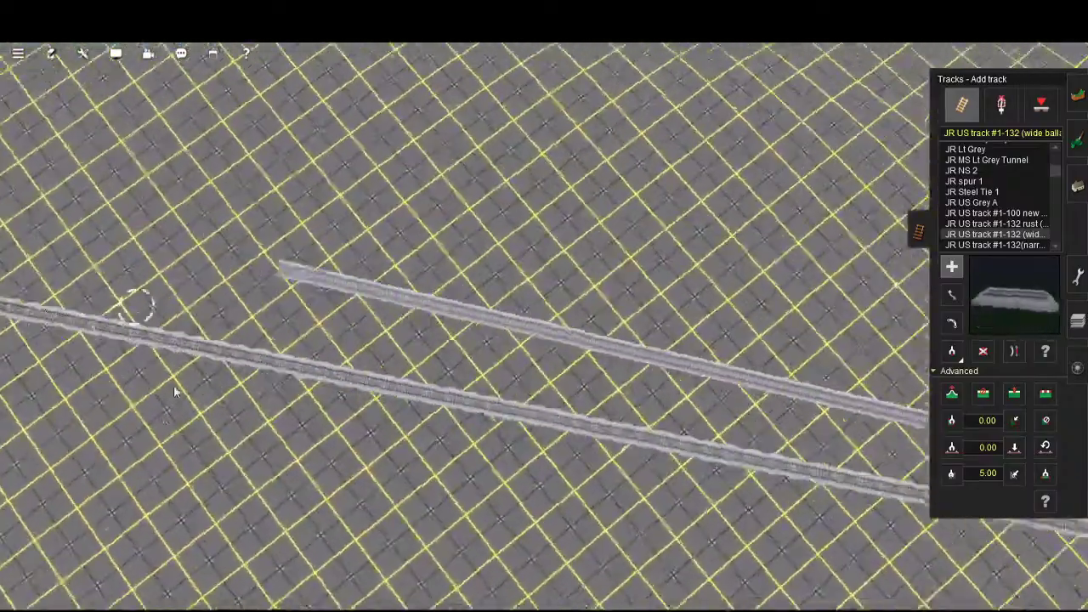
right_drag(174, 391, 677, 434)
scroll(391, 129, down, 3)
click(390, 130)
scroll(400, 132, down, 4)
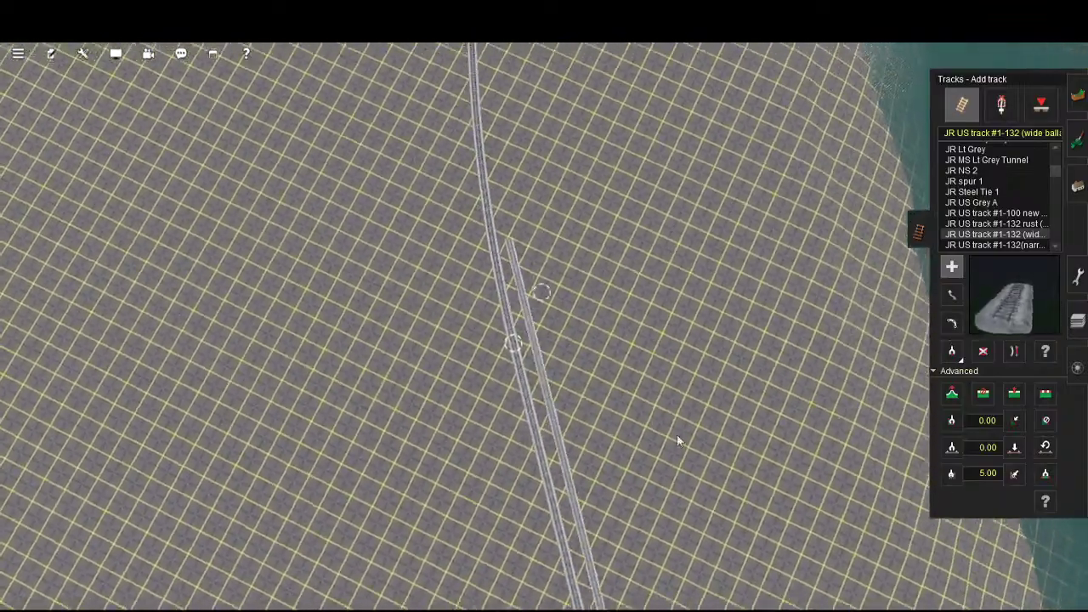
scroll(677, 440, up, 8)
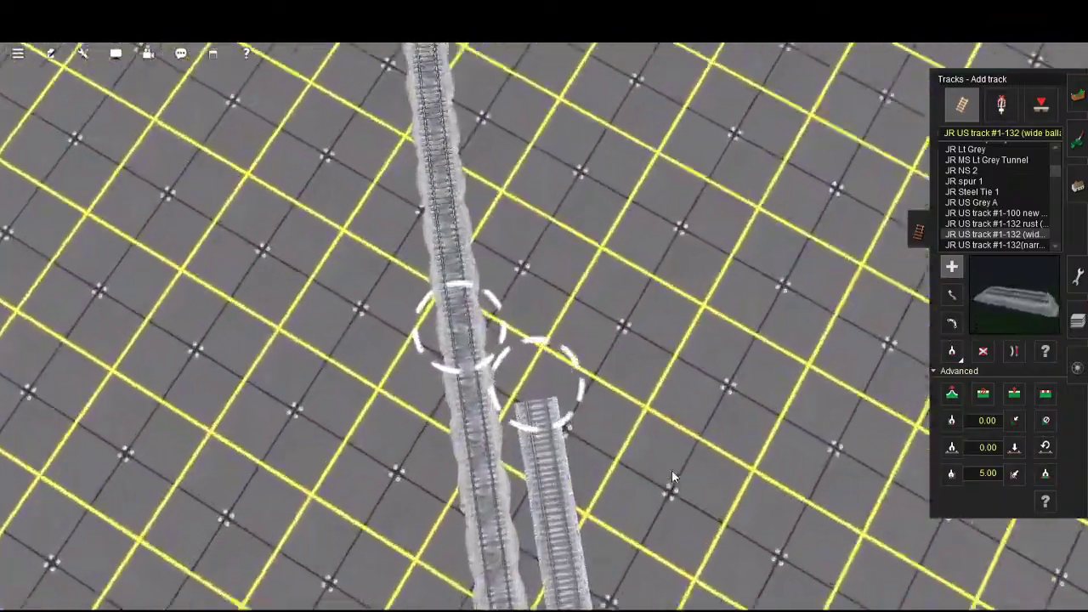
scroll(671, 470, up, 6)
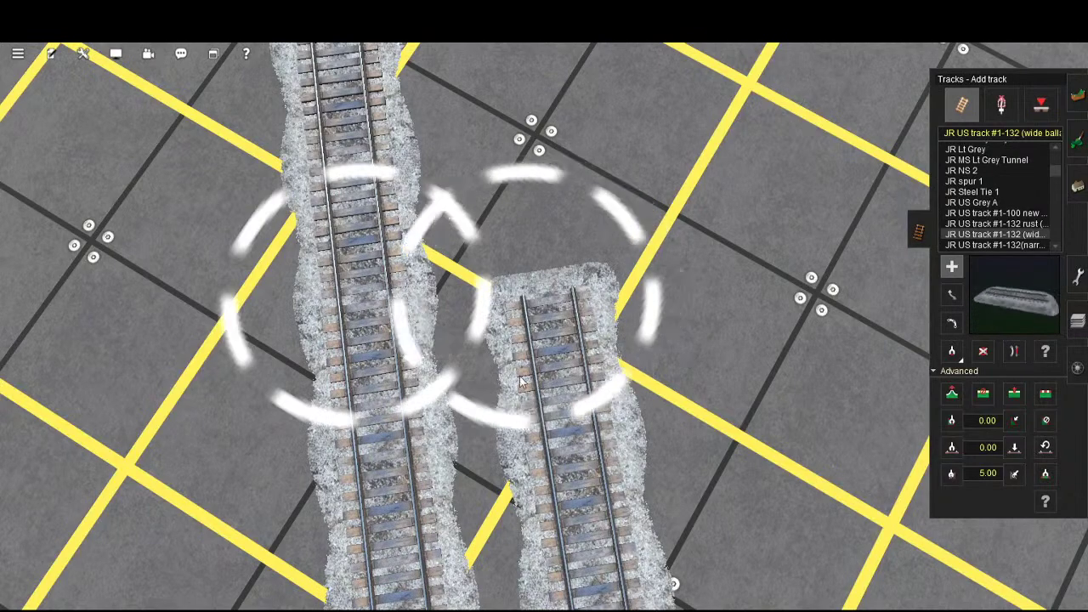
key(Left)
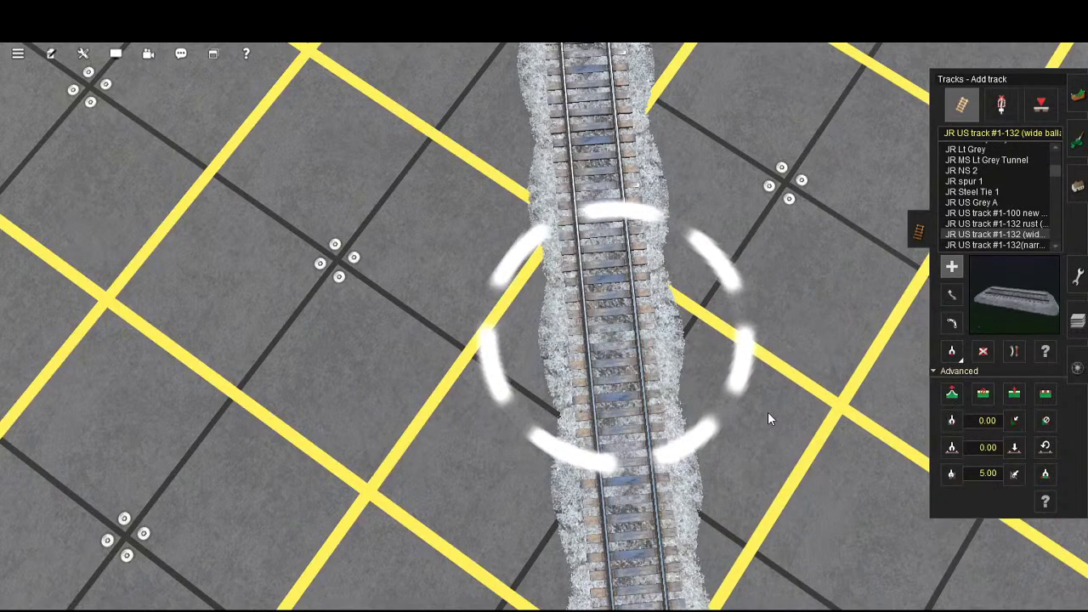
right_click(767, 412)
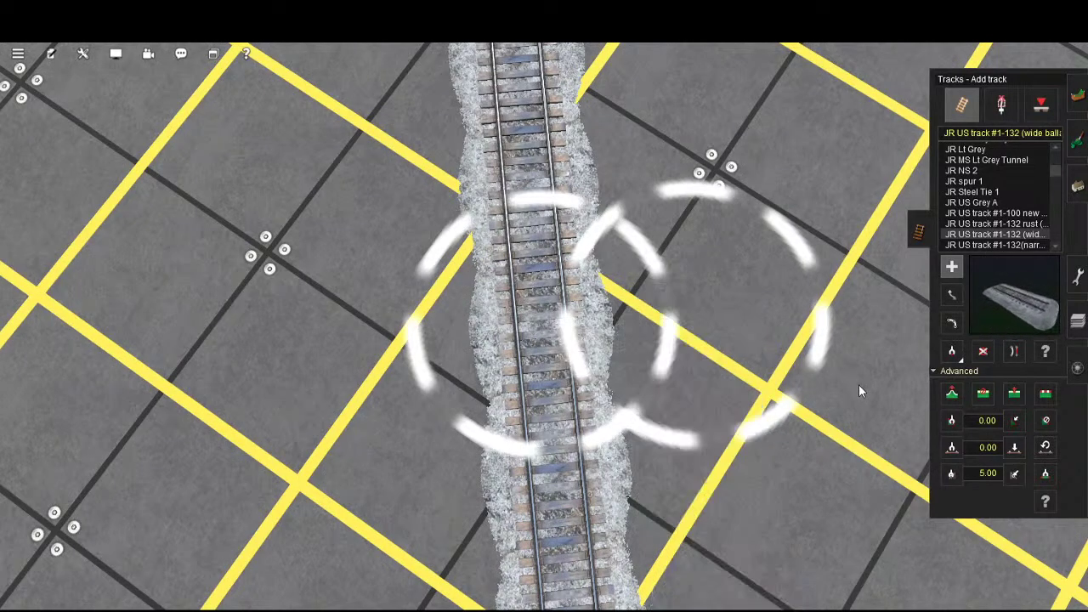
scroll(859, 384, down, 5)
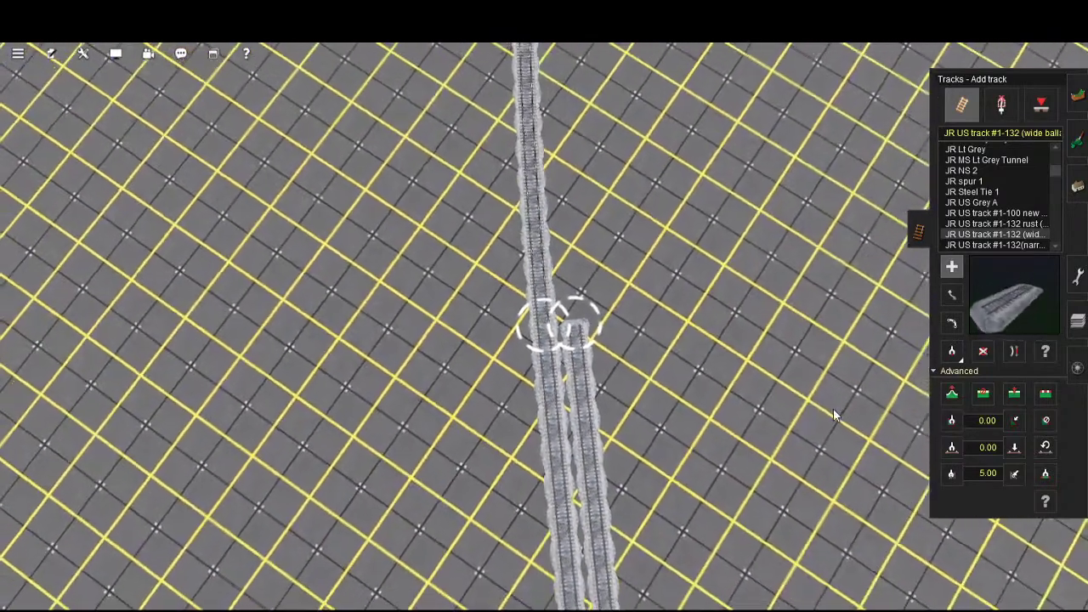
scroll(811, 402, up, 5)
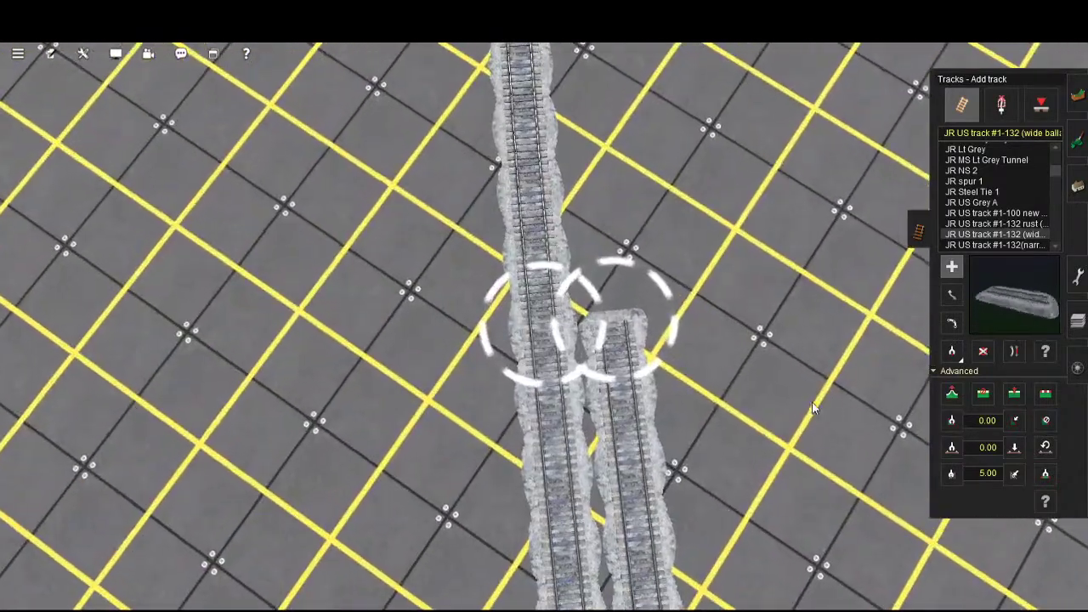
- Lay a third parallel track from the far vertex back to the bridge area, ending it near the other two tracks' vertices
right_click(877, 377)
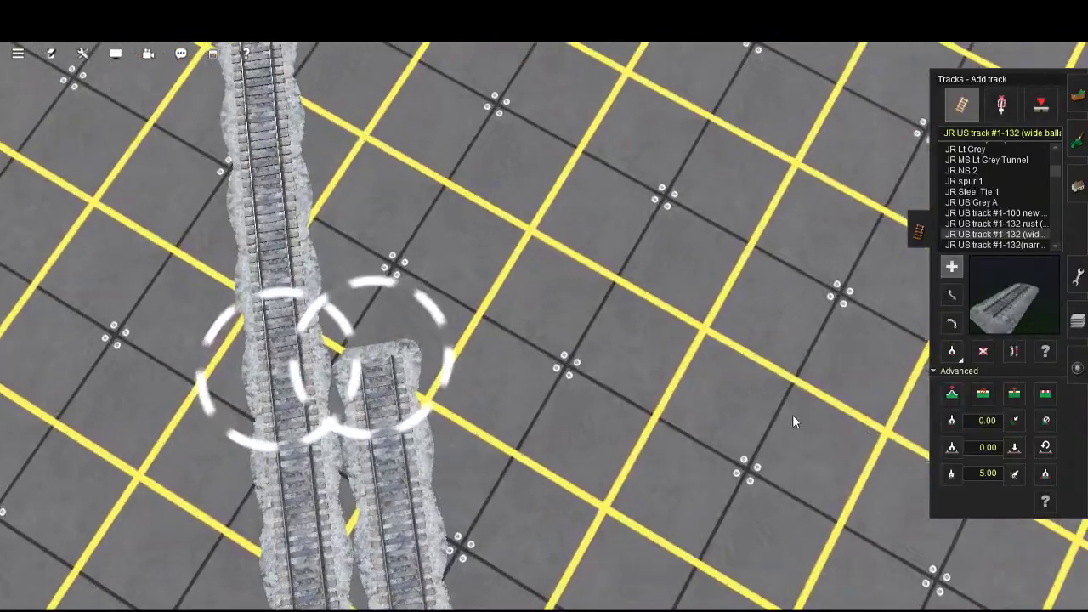
drag(663, 423, 765, 608)
scroll(671, 489, down, 5)
right_drag(612, 505, 973, 277)
drag(971, 276, 983, 131)
key(Right)
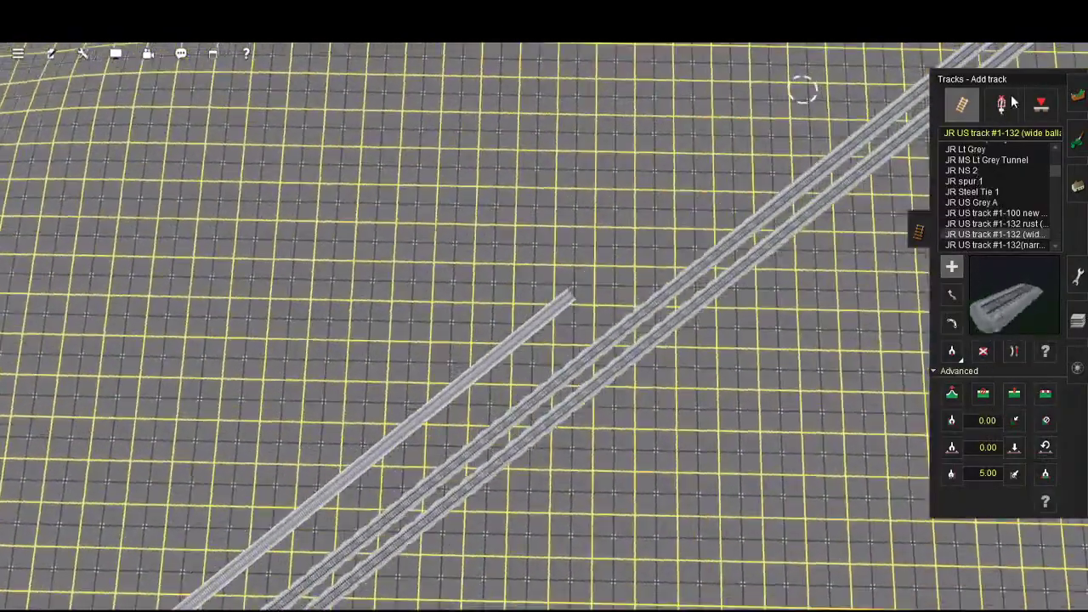
key(Right)
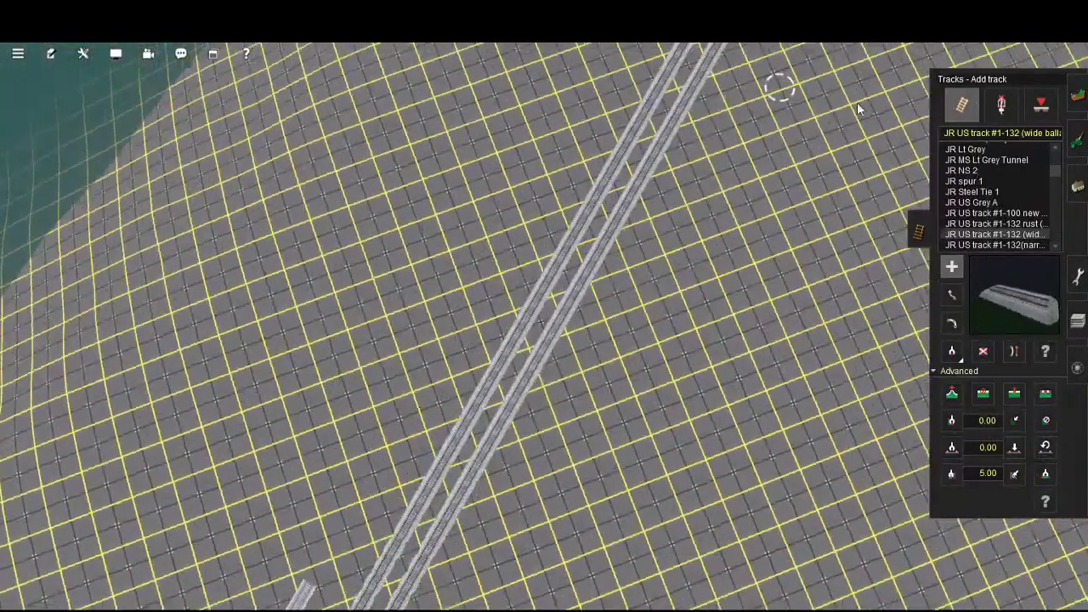
key(Right)
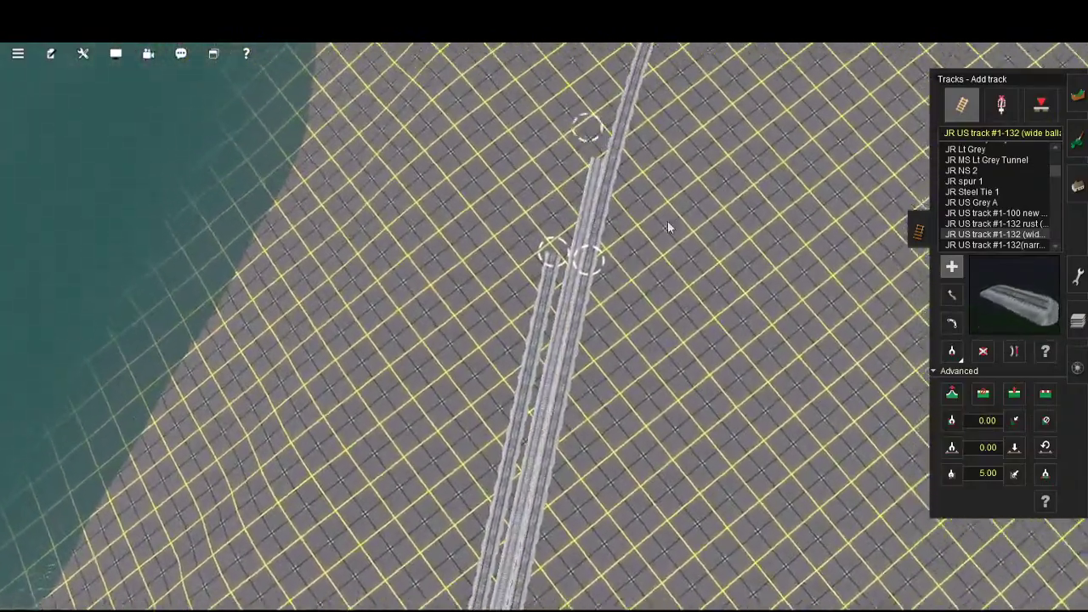
drag(667, 222, 592, 391)
scroll(680, 417, up, 2)
- Use Move track to shift the middle track's end near the bridge close against the original track's vertex
scroll(680, 417, up, 4)
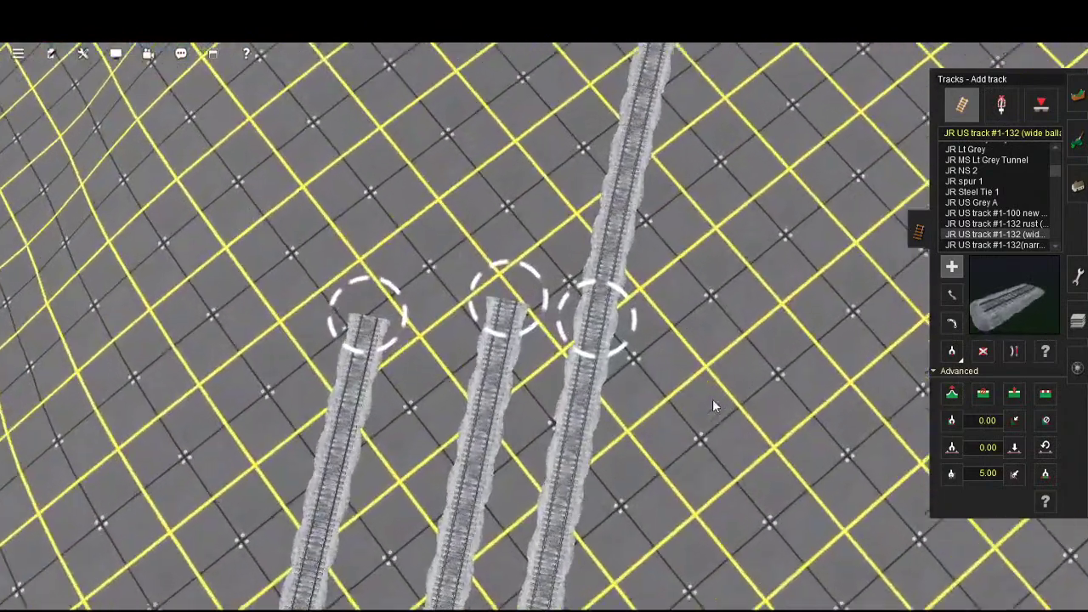
scroll(746, 417, up, 5)
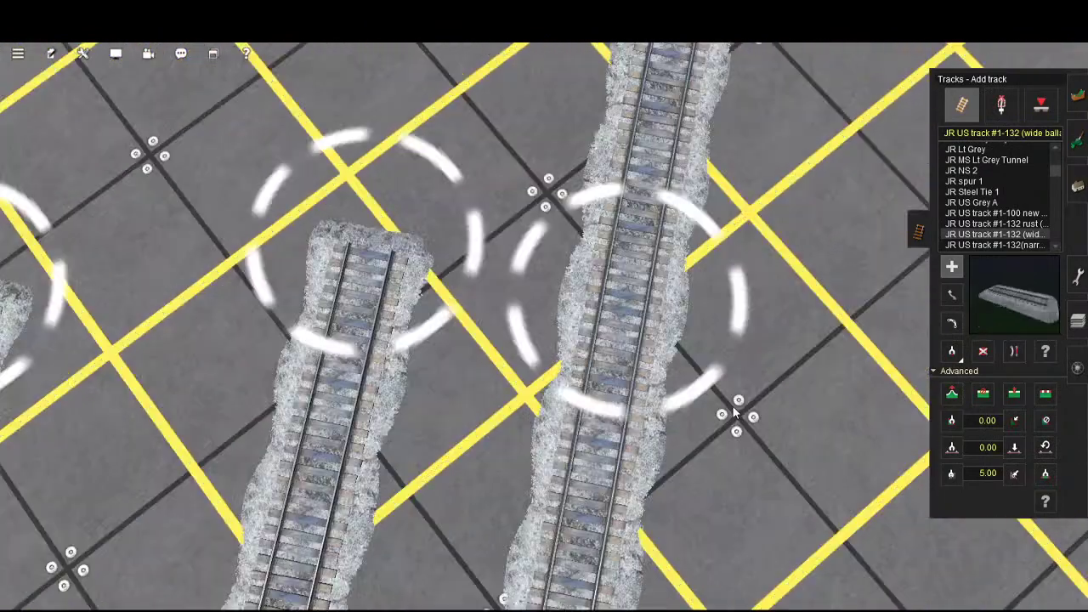
scroll(808, 376, down, 6)
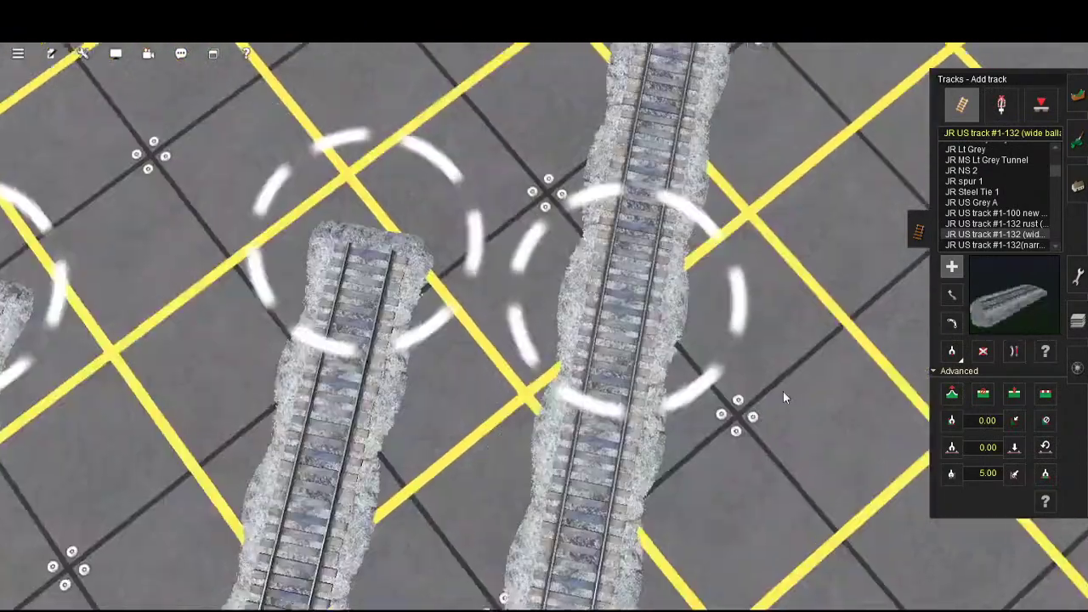
key(Right)
key(Up)
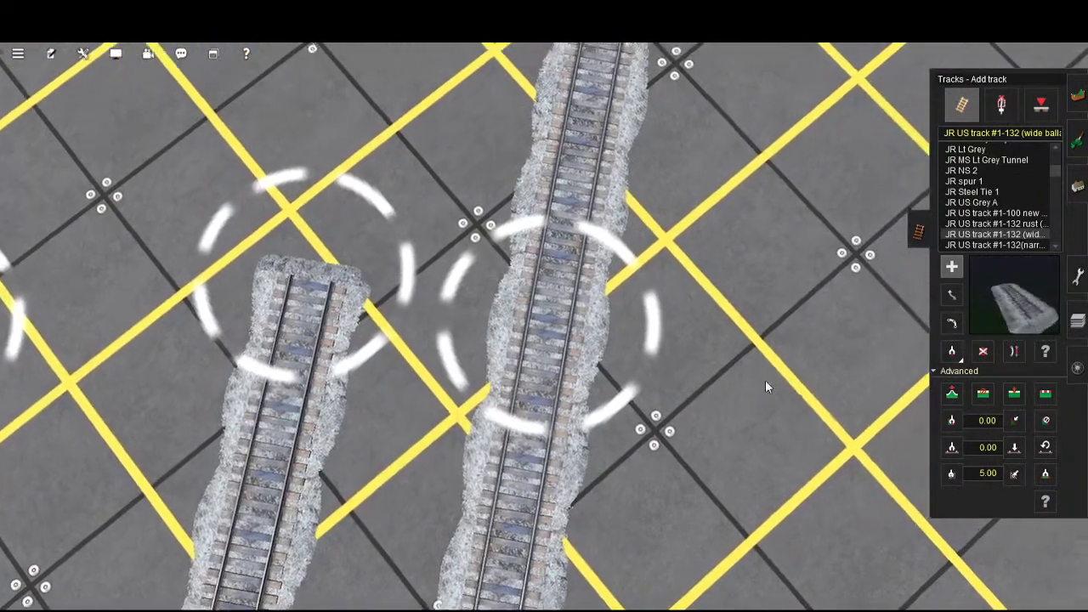
click(951, 294)
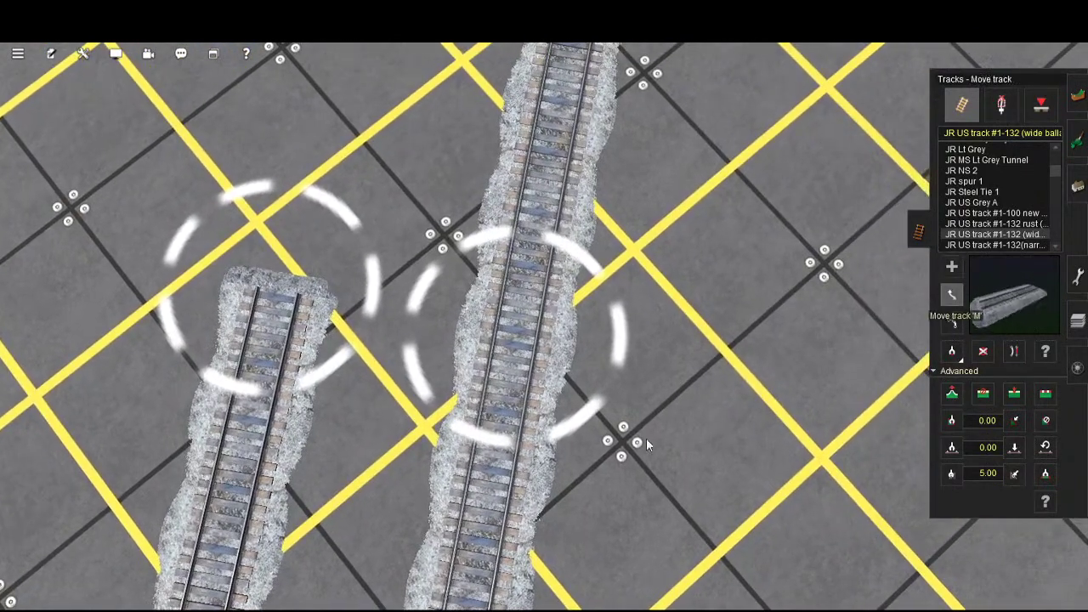
drag(357, 357, 495, 392)
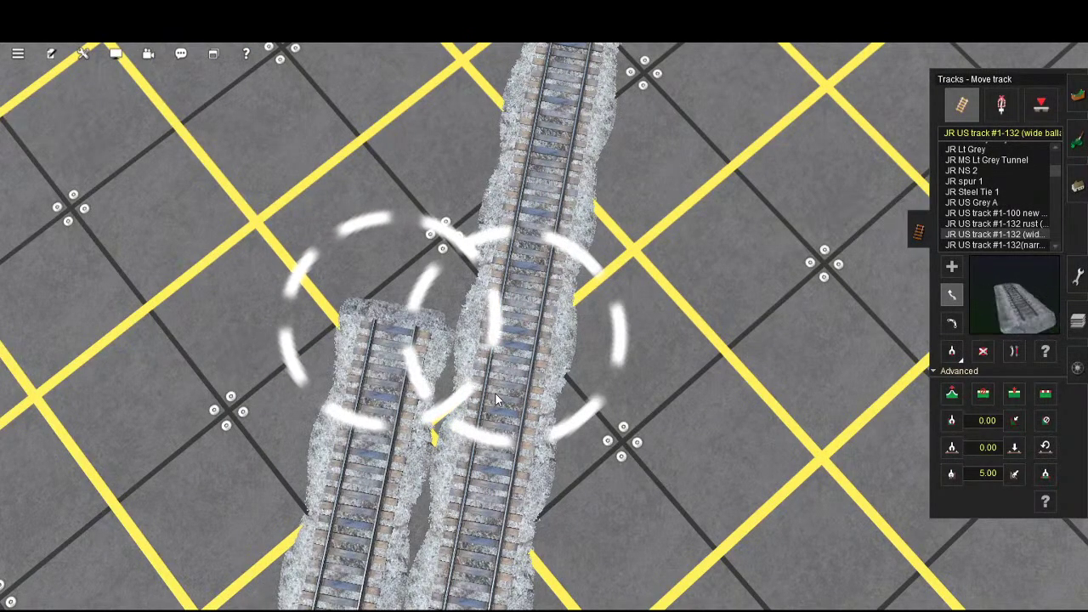
- Move the outer third track's end close beside the middle track, so the three ends sit evenly side by side
scroll(503, 394, down, 3)
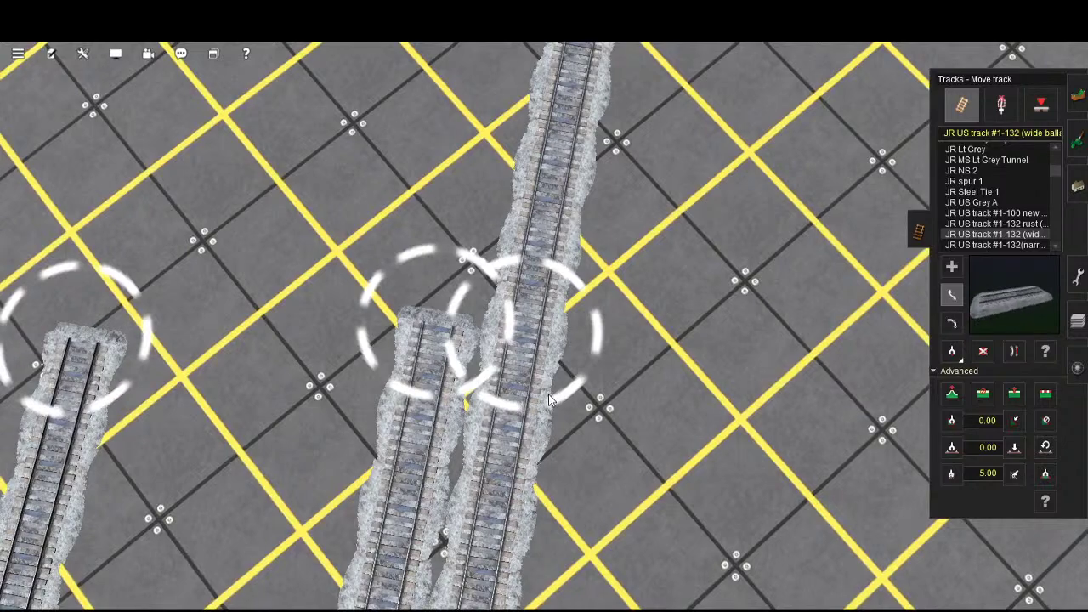
right_click(415, 395)
drag(275, 385, 601, 379)
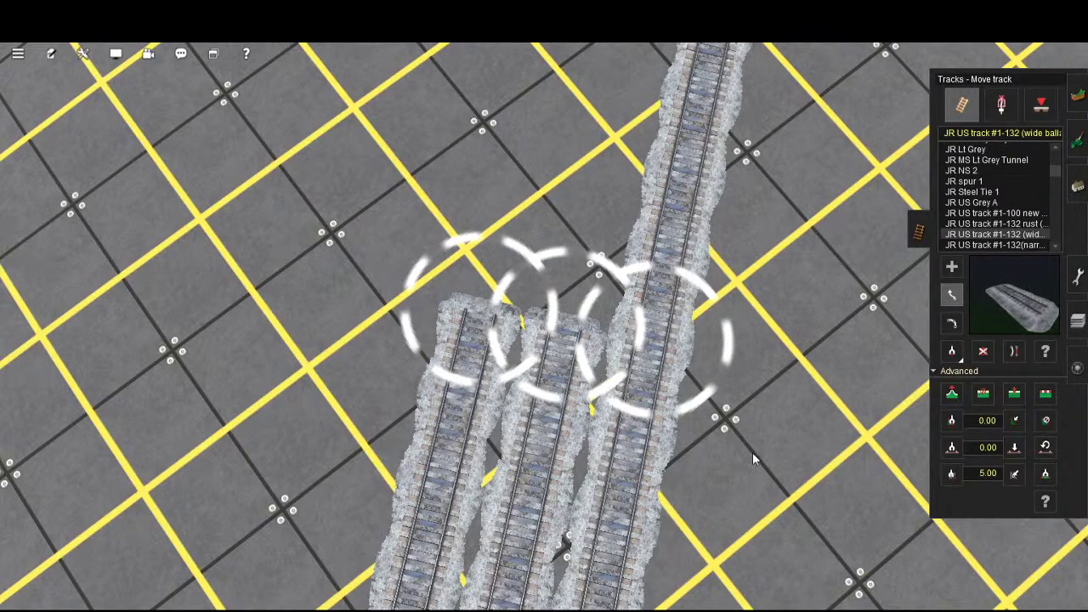
- Add a long track from the parallel track ends near the bridge along the riverside, ending just short of the long mill shed
scroll(768, 472, down, 5)
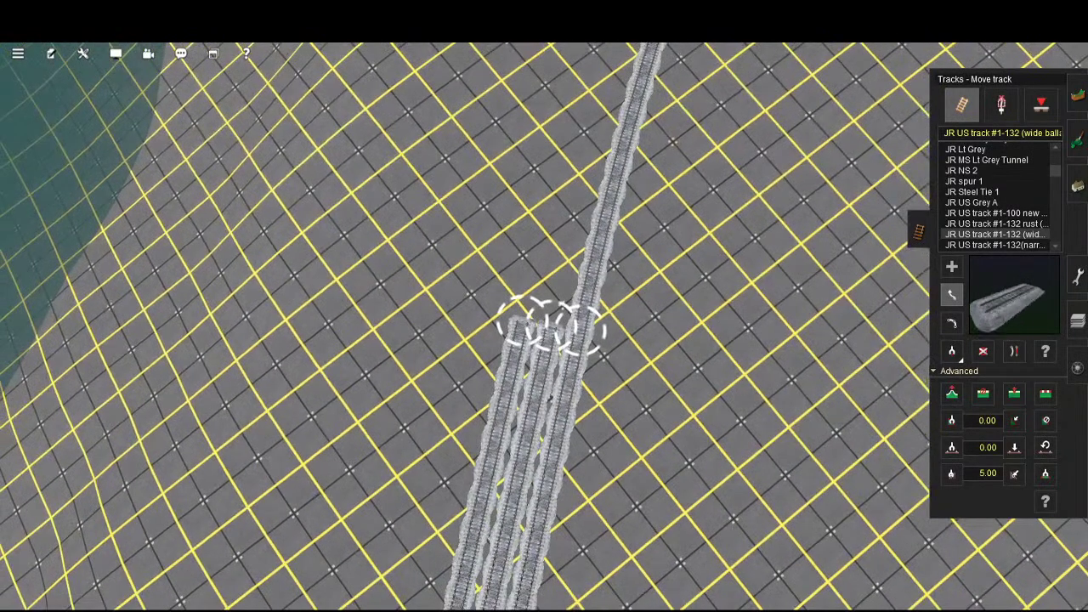
click(952, 266)
scroll(706, 294, down, 6)
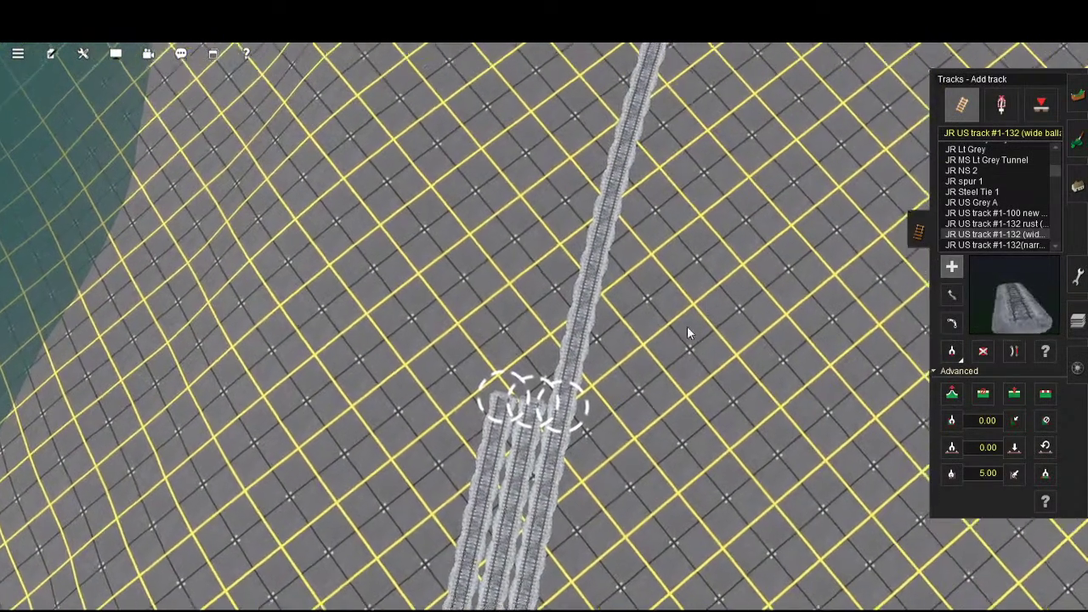
key(Up)
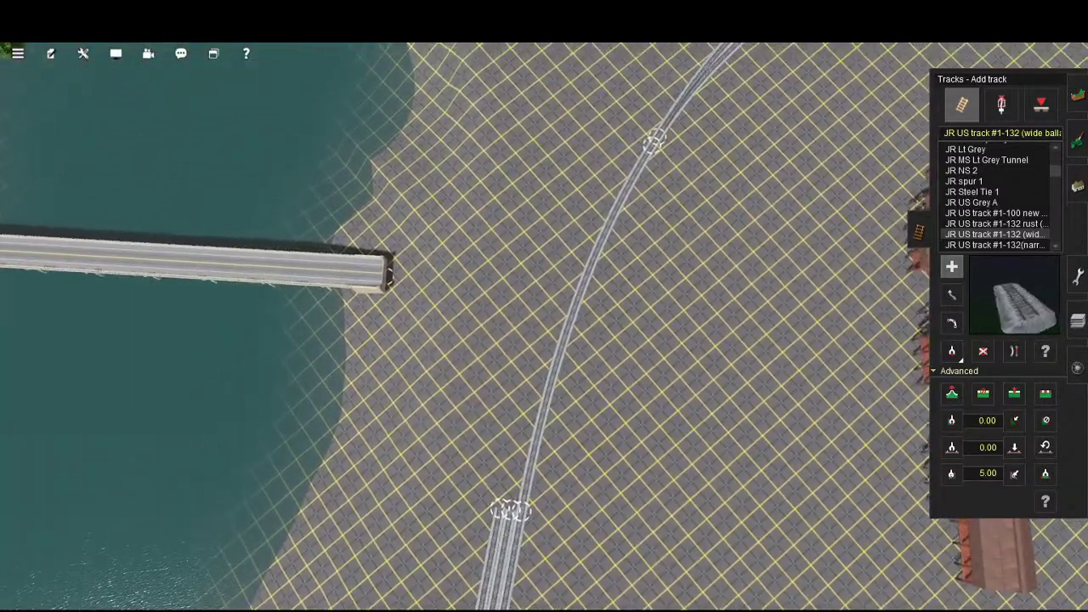
drag(681, 342, 700, 404)
scroll(693, 187, down, 1)
key(Up)
scroll(669, 200, down, 2)
key(Up)
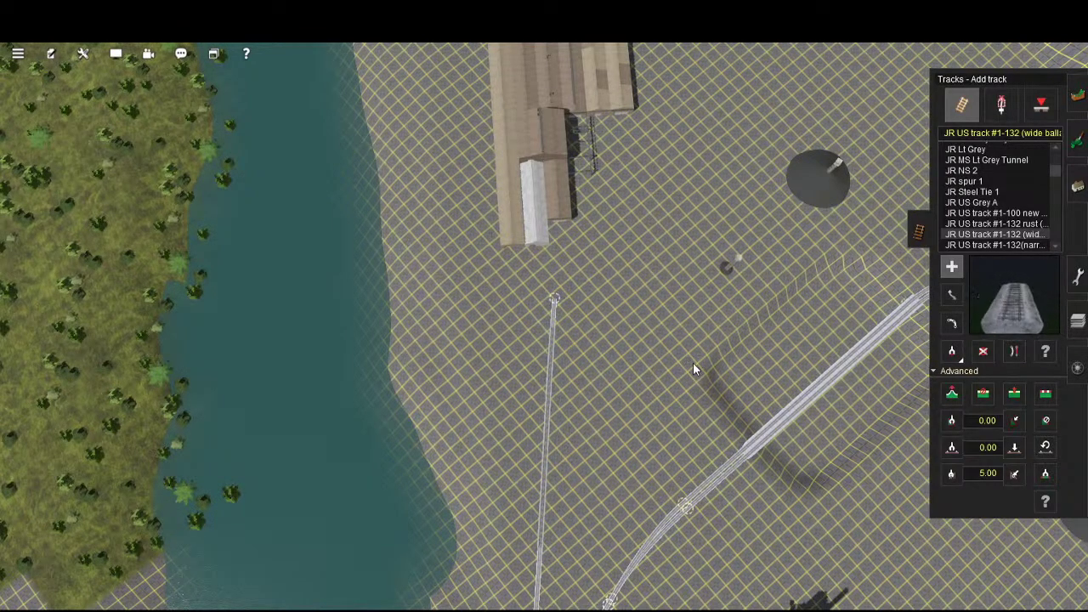
drag(693, 363, 673, 383)
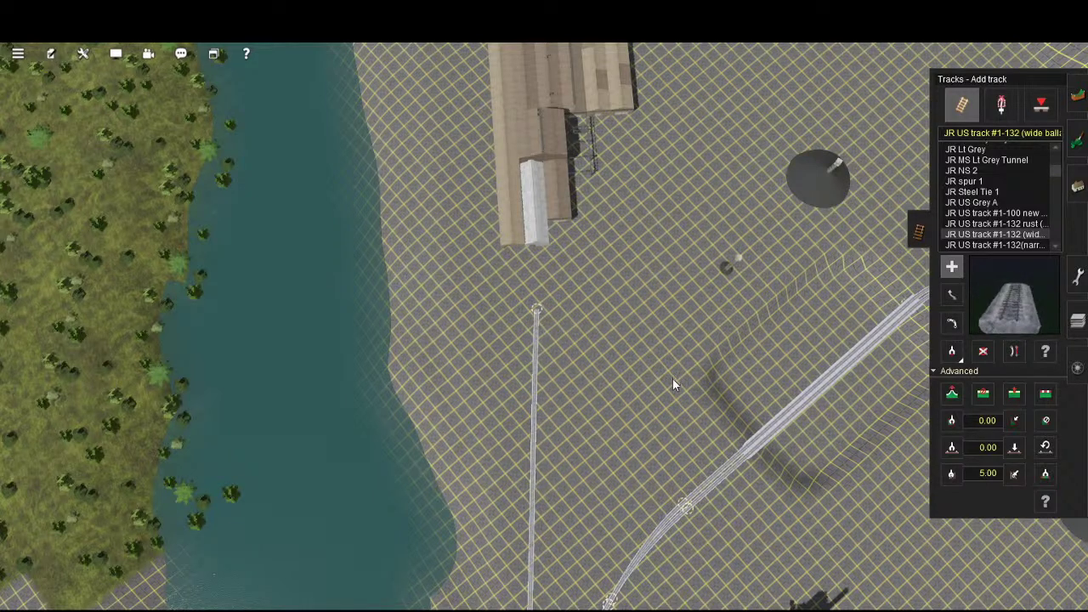
- Insert a spline point in the mill lead a short distance before the long shed and move it slightly away from the river
click(1014, 393)
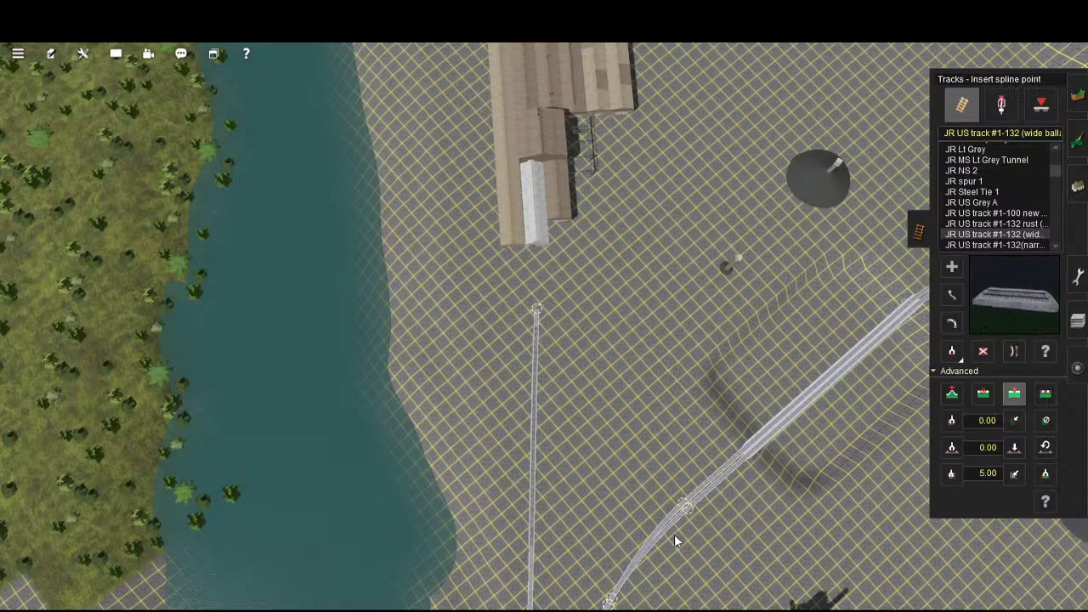
click(664, 557)
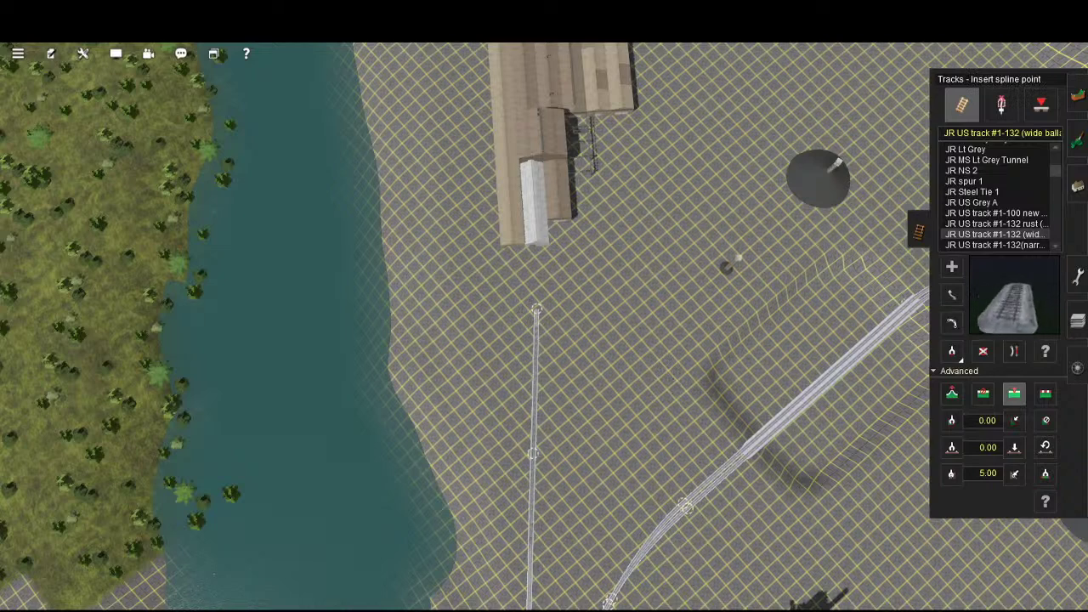
click(1014, 351)
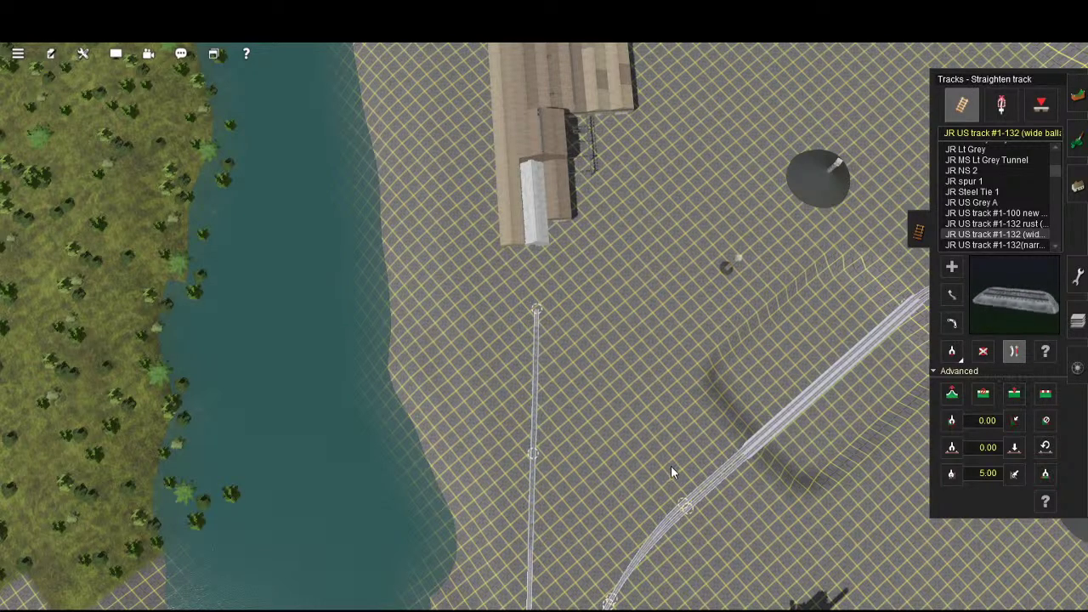
click(952, 294)
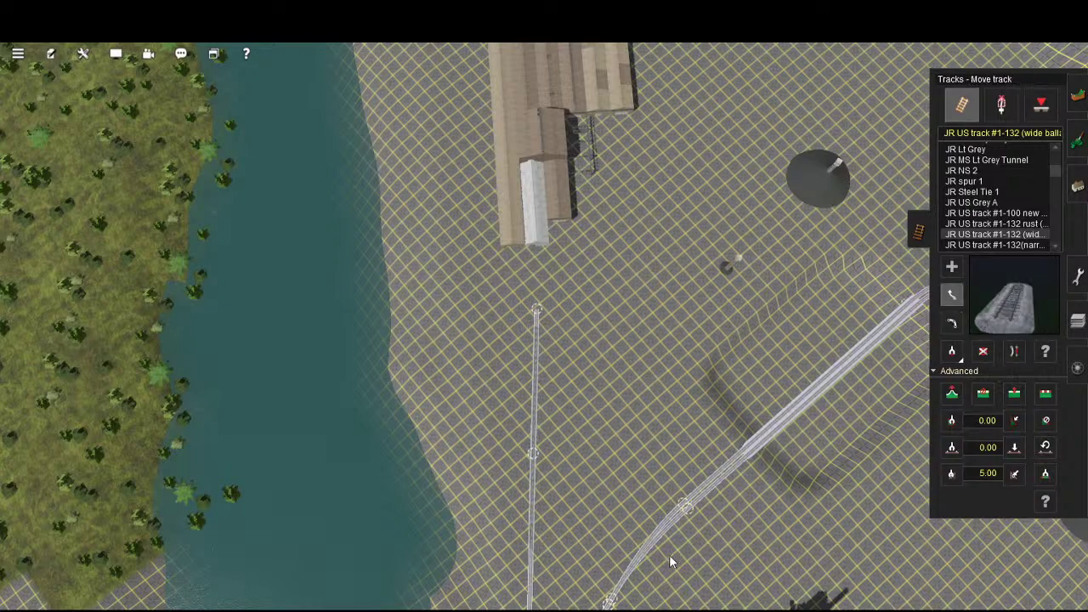
drag(534, 453, 544, 456)
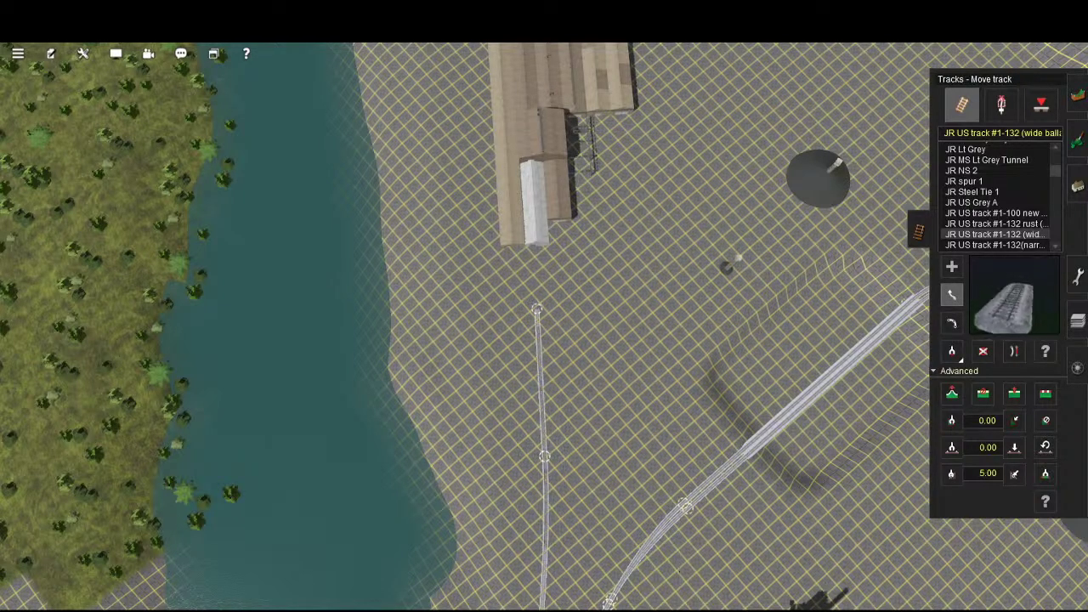
- Examine the mill lead's curve and its junction with the three parallel track ends near the bridge
right_click(682, 563)
key(Left)
right_click(437, 468)
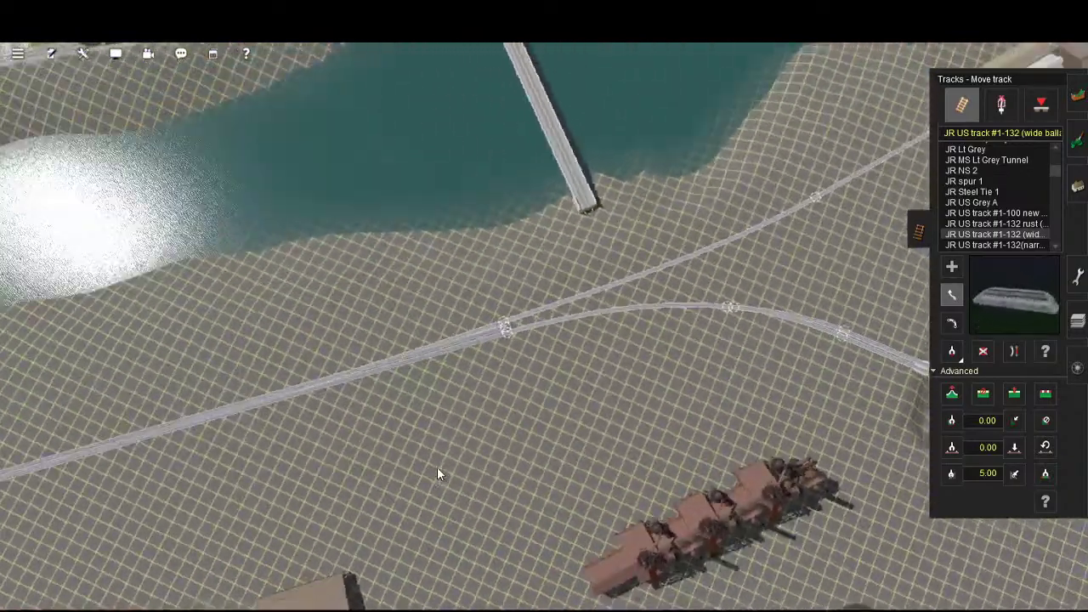
key(Right)
scroll(702, 558, up, 2)
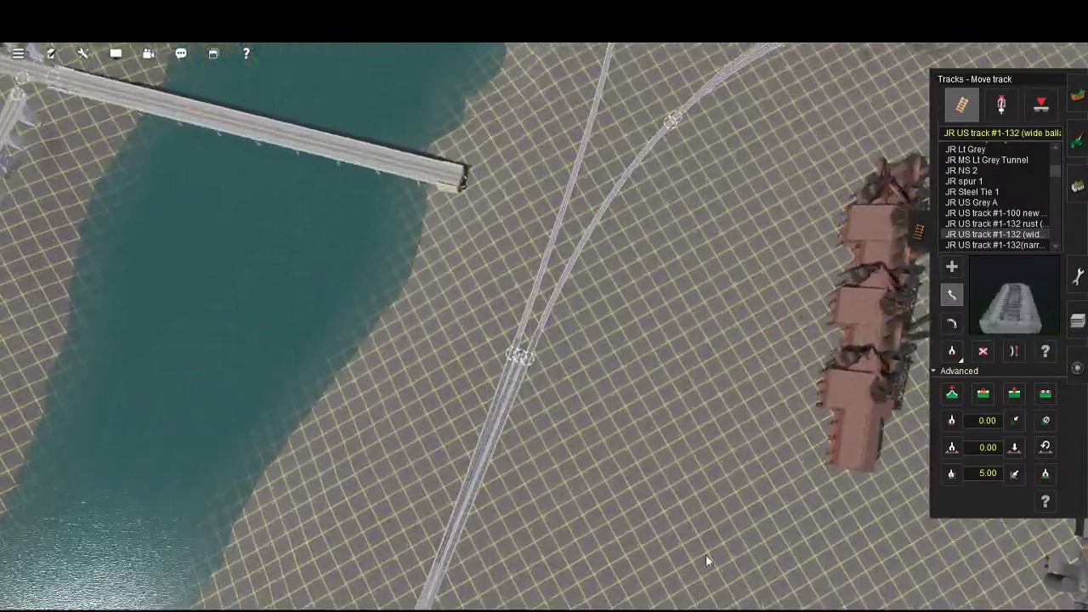
scroll(708, 561, up, 3)
click(1014, 351)
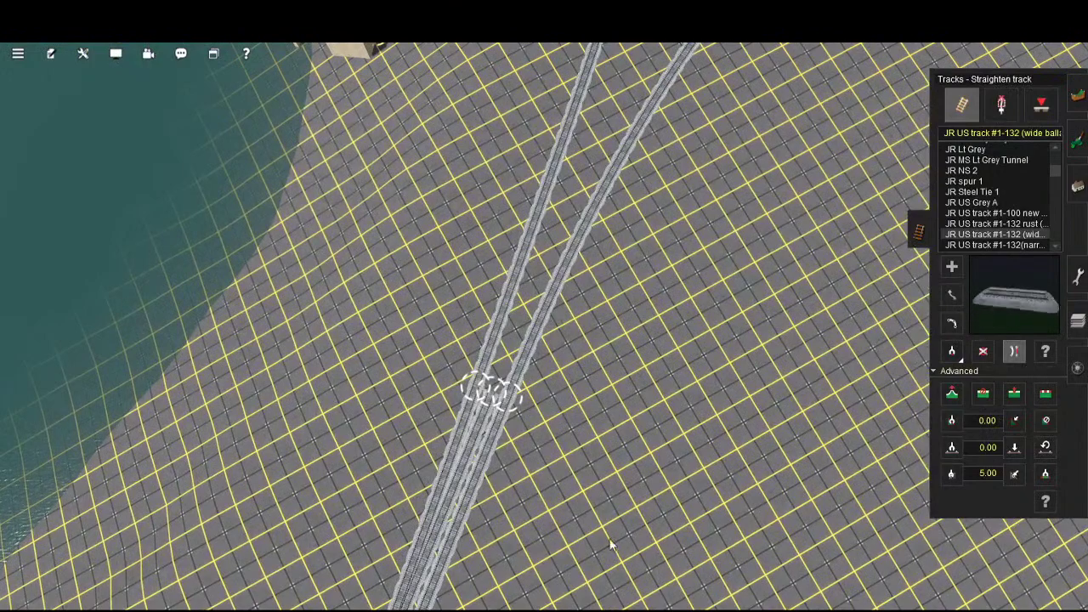
scroll(708, 355, down, 2)
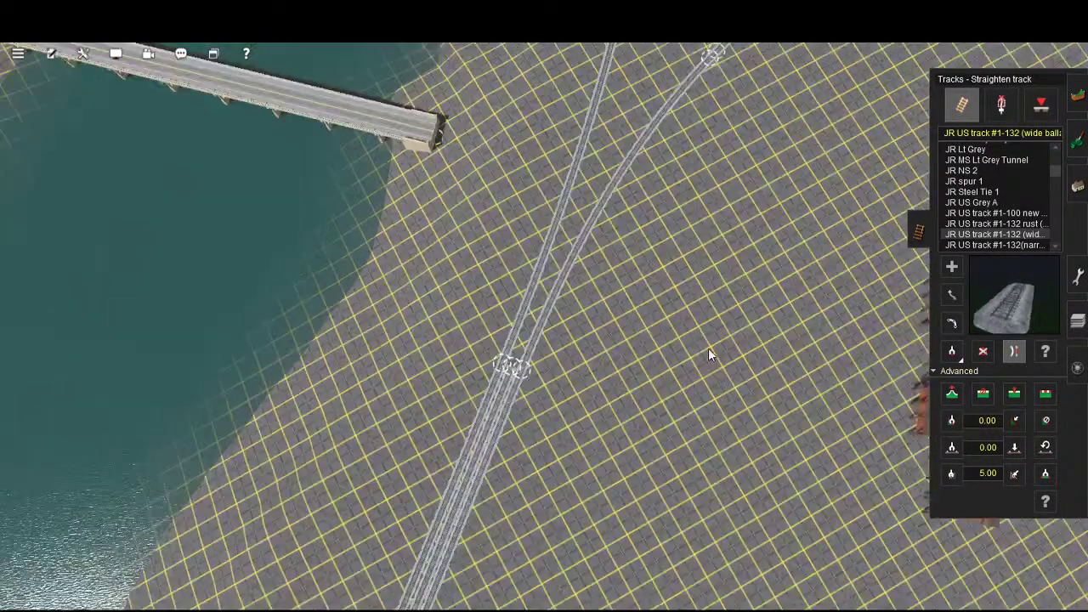
right_drag(708, 348, 728, 230)
key(Down)
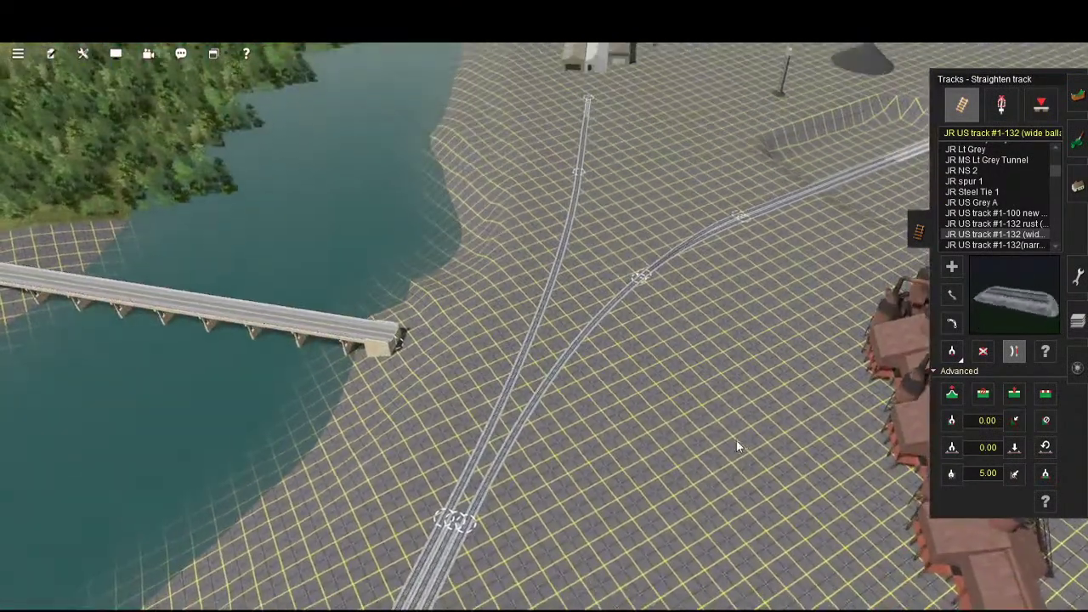
key(Left)
- Delete the lead section between the parallel track ends and the inserted spline point, and re-lay it from the middle track's end
click(952, 266)
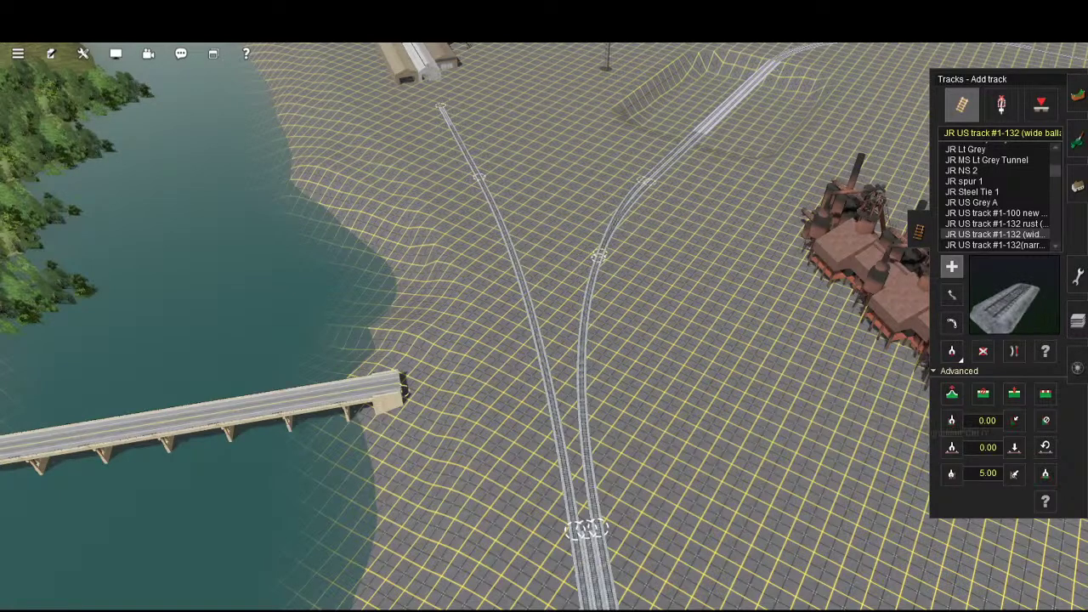
click(983, 352)
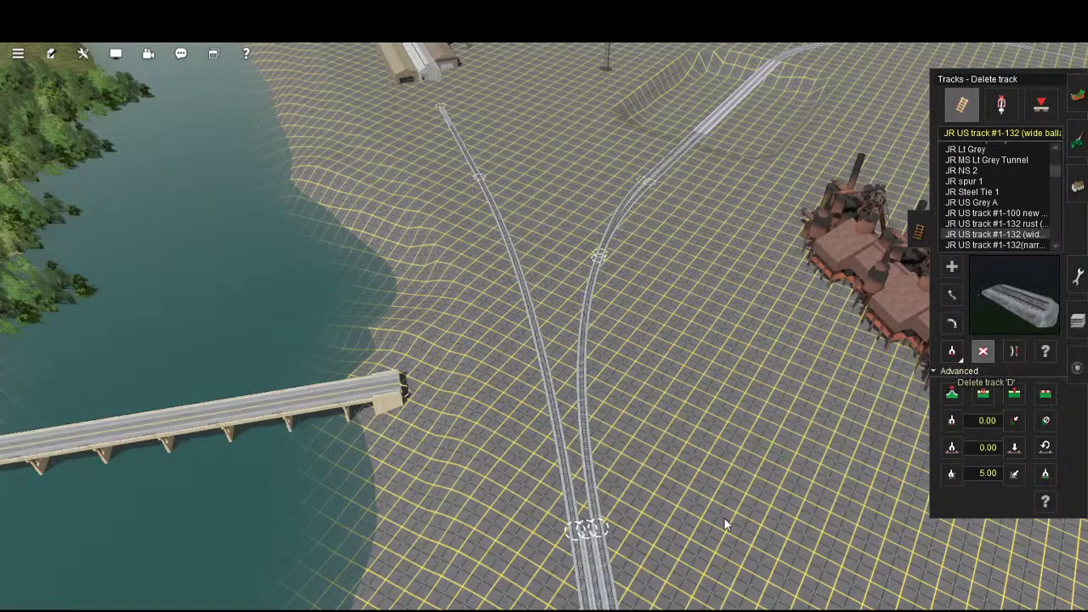
click(545, 382)
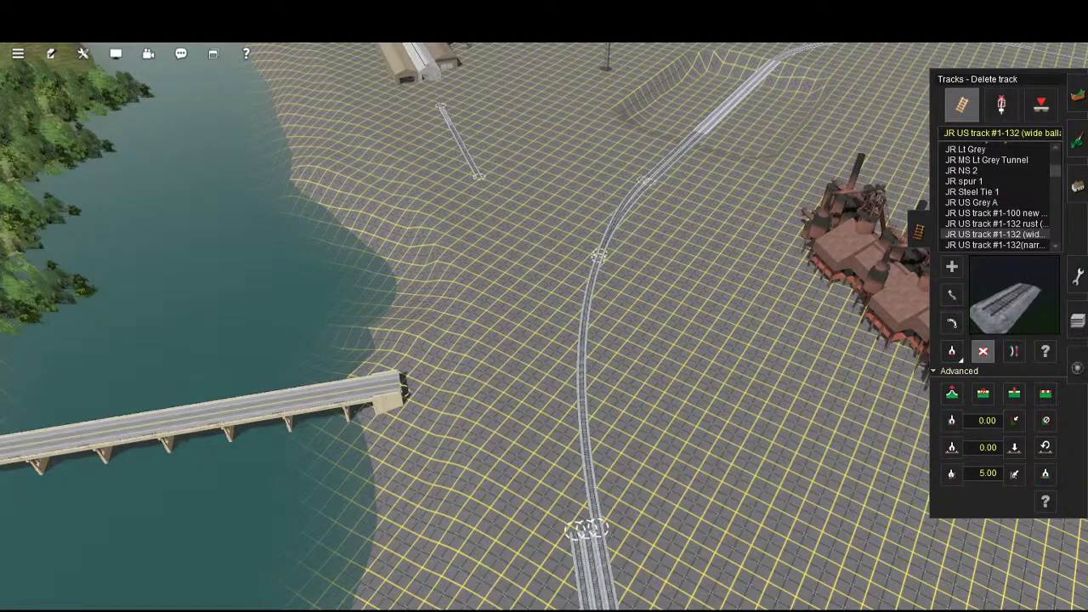
click(952, 266)
click(587, 528)
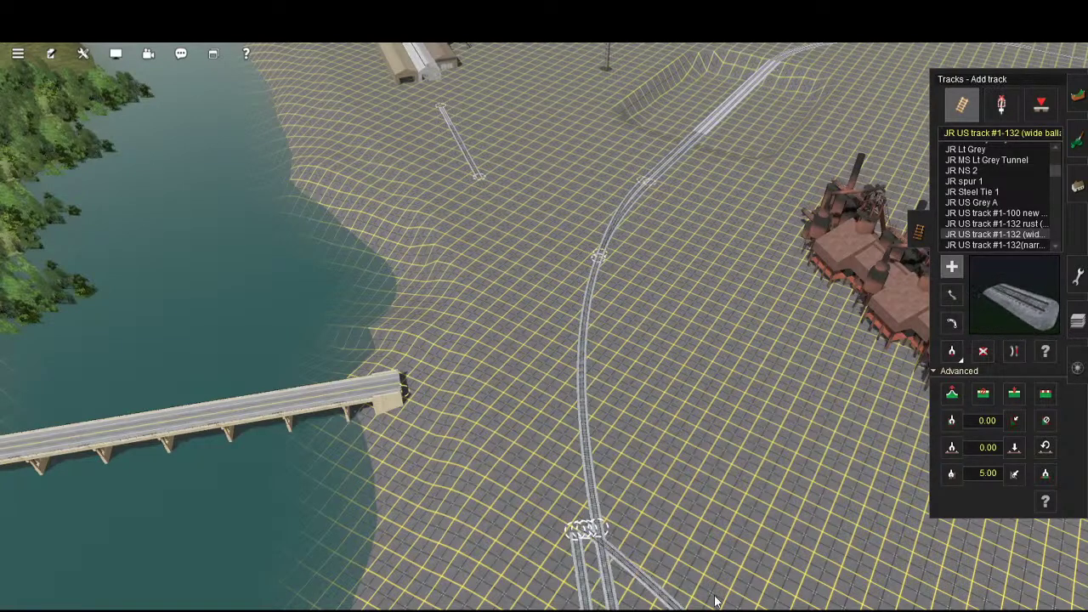
key(ctrl+z)
key(ctrl+y)
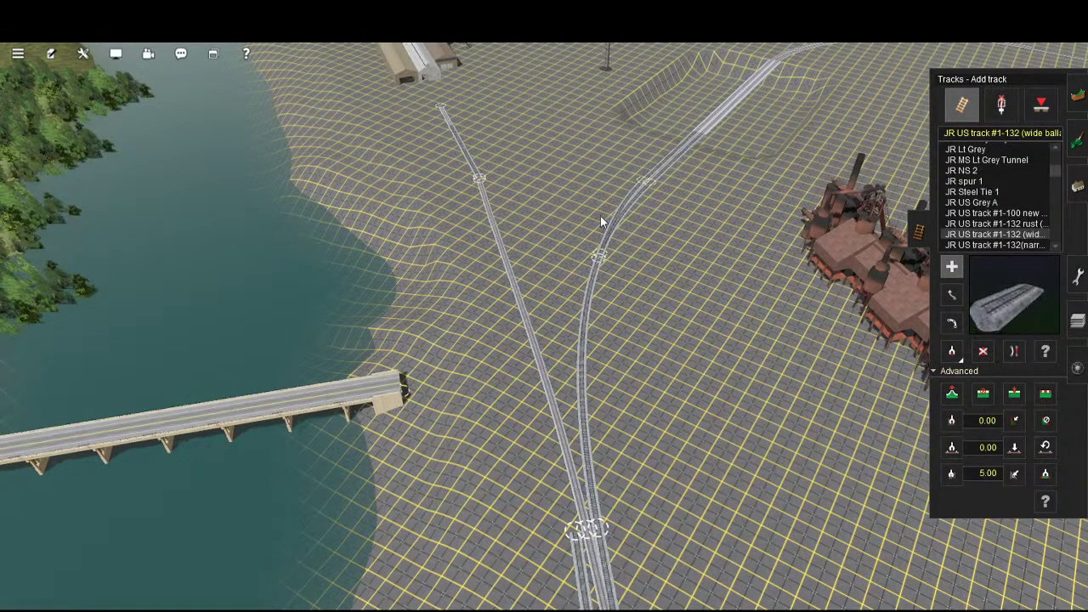
- Undo the trial changes to the re-laid lead and apply Straighten track to the middle parallel track at the junction
key(ctrl+z)
key(ctrl+y)
key(ctrl+z)
key(ctrl+y)
key(ctrl+z)
key(ctrl+z)
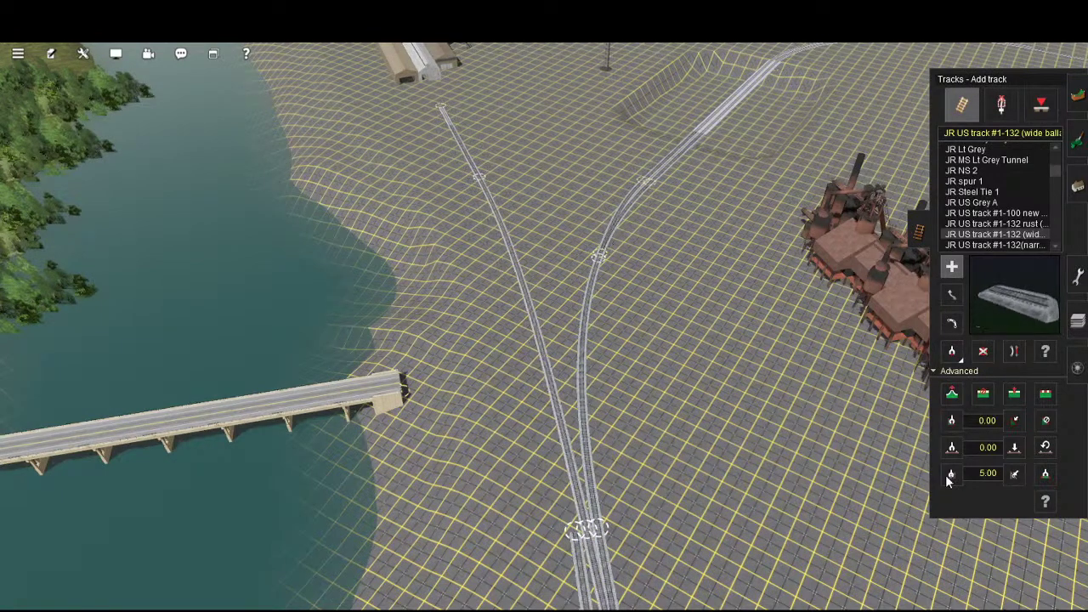
click(1014, 351)
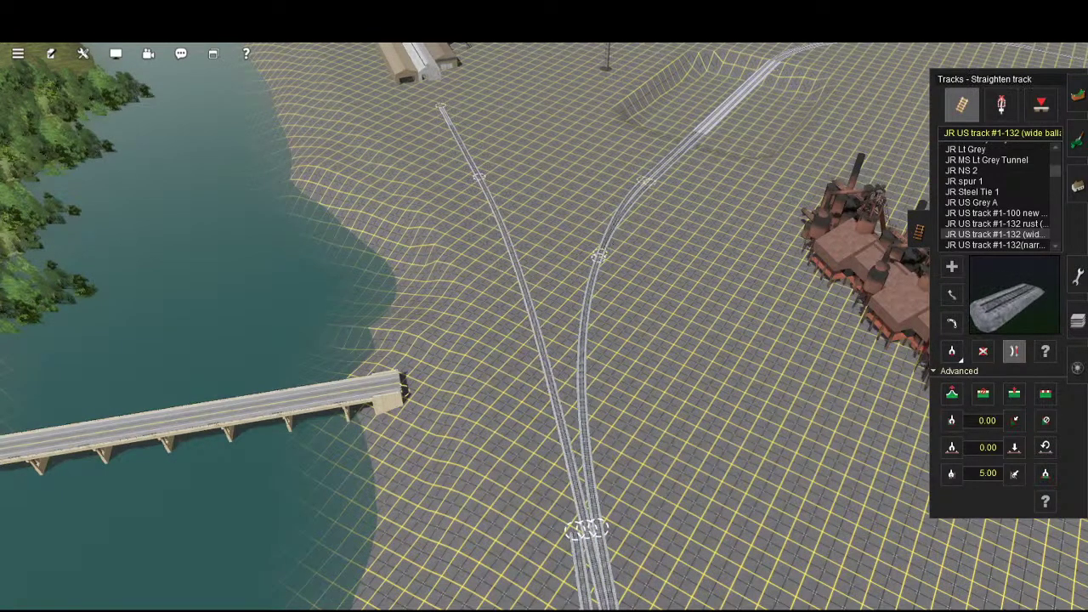
click(593, 564)
- Set the maximum draw distance to 2500 m in the video settings and apply it
click(18, 54)
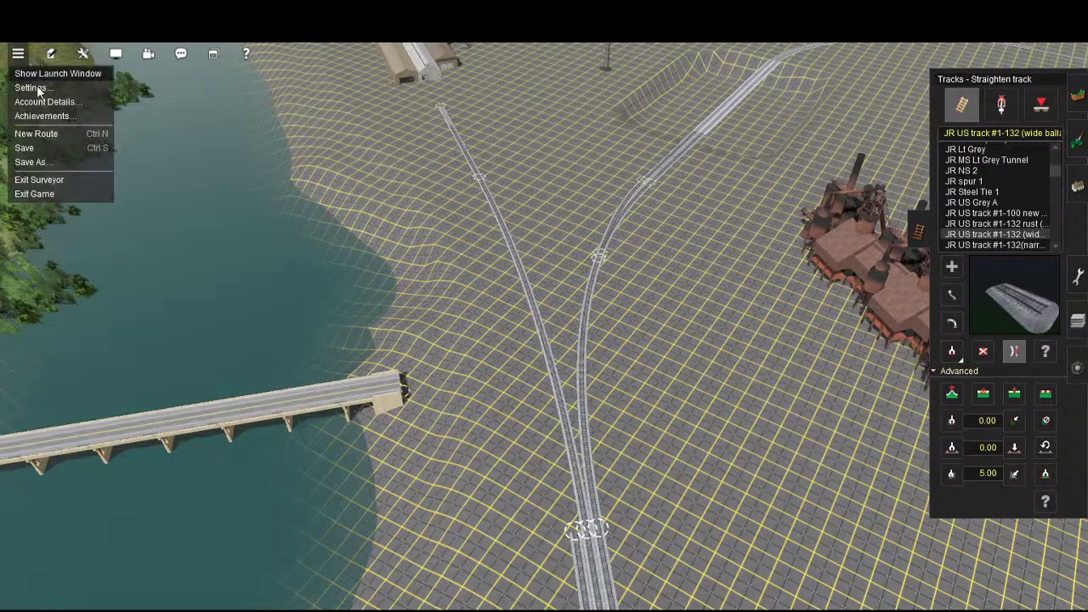
click(44, 90)
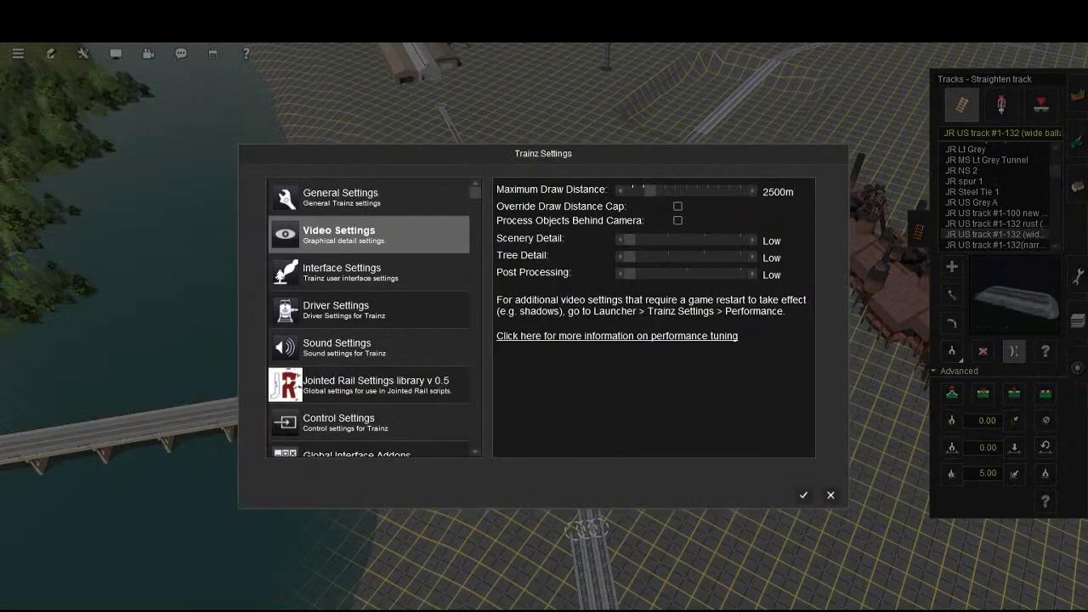
click(804, 494)
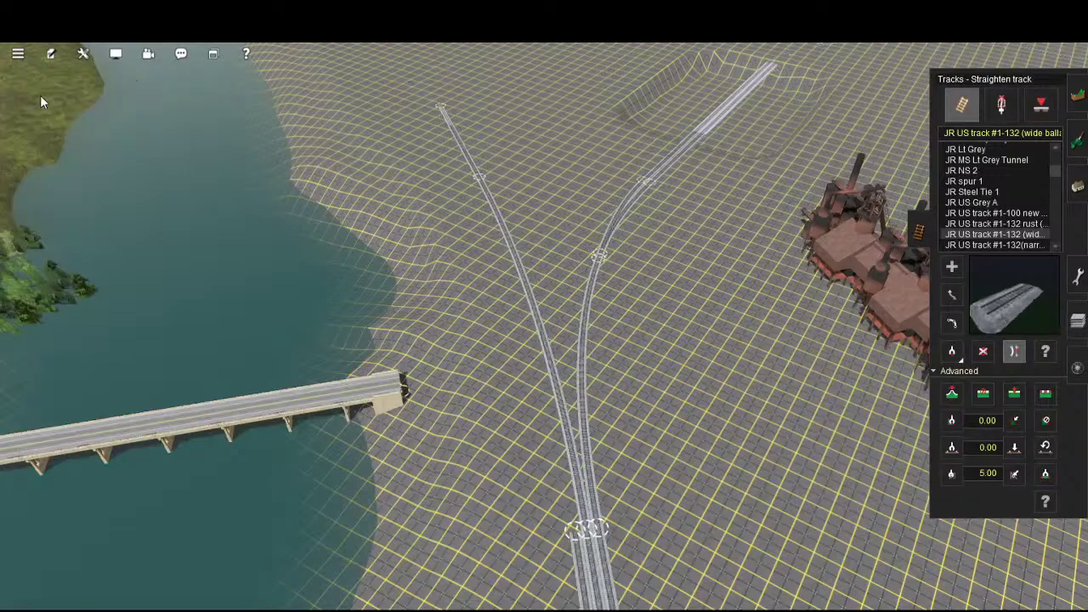
- Raise the maximum draw distance in the video settings to 3500 m
click(20, 57)
click(32, 88)
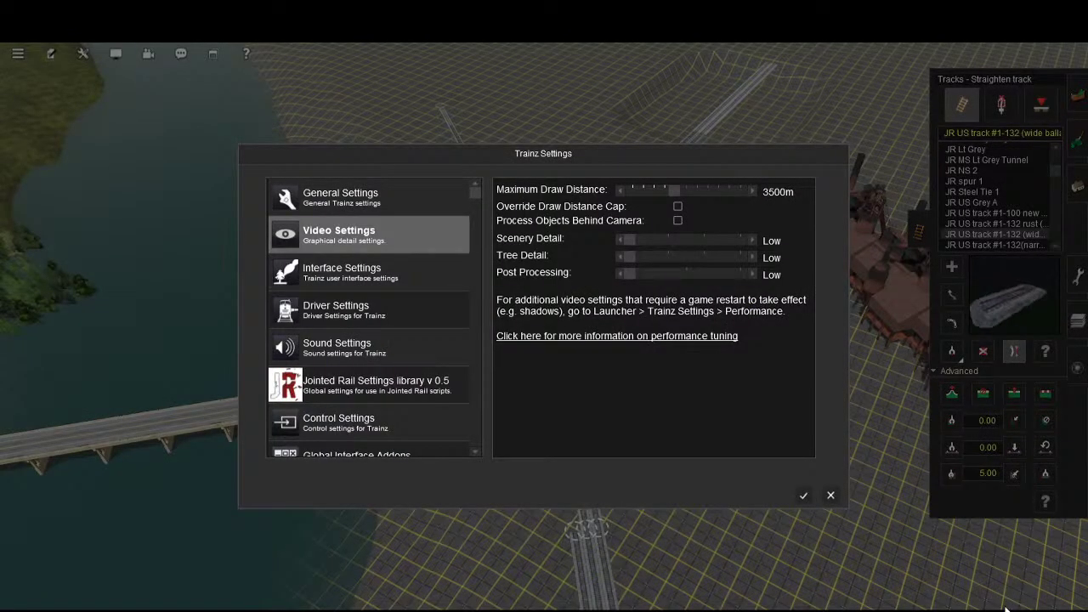
key(Escape)
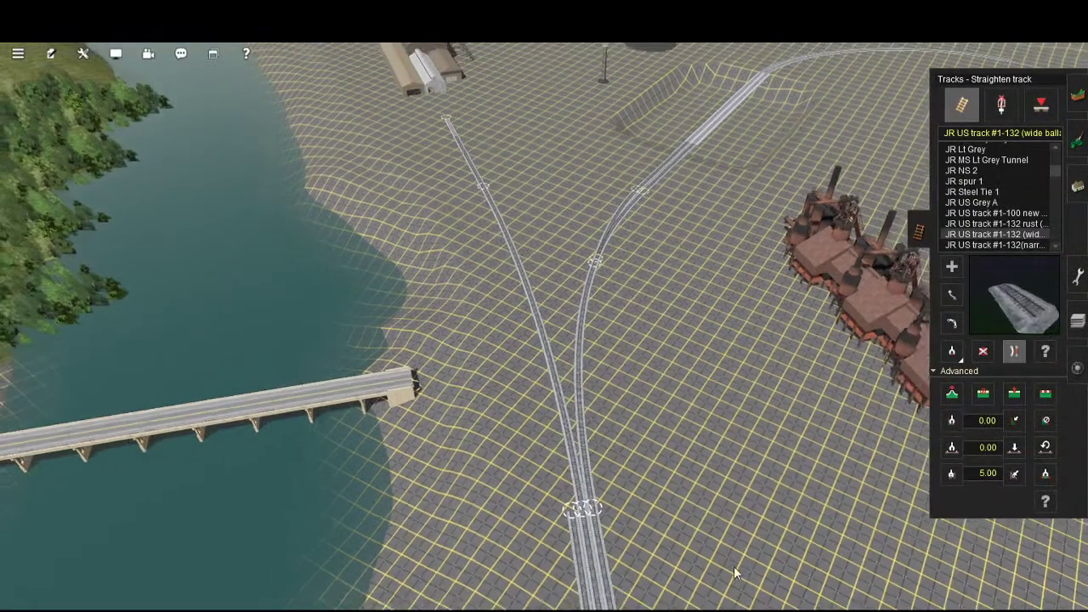
- Use Move track to shift the outer parallel track's far end closer beside the middle track's end
right_drag(734, 568, 714, 483)
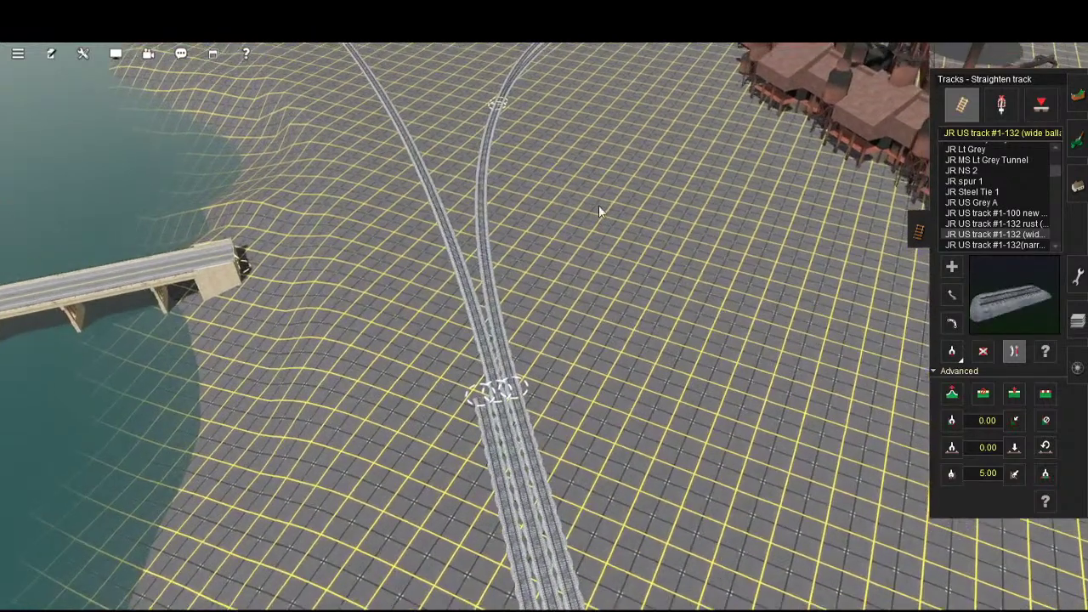
right_click(551, 139)
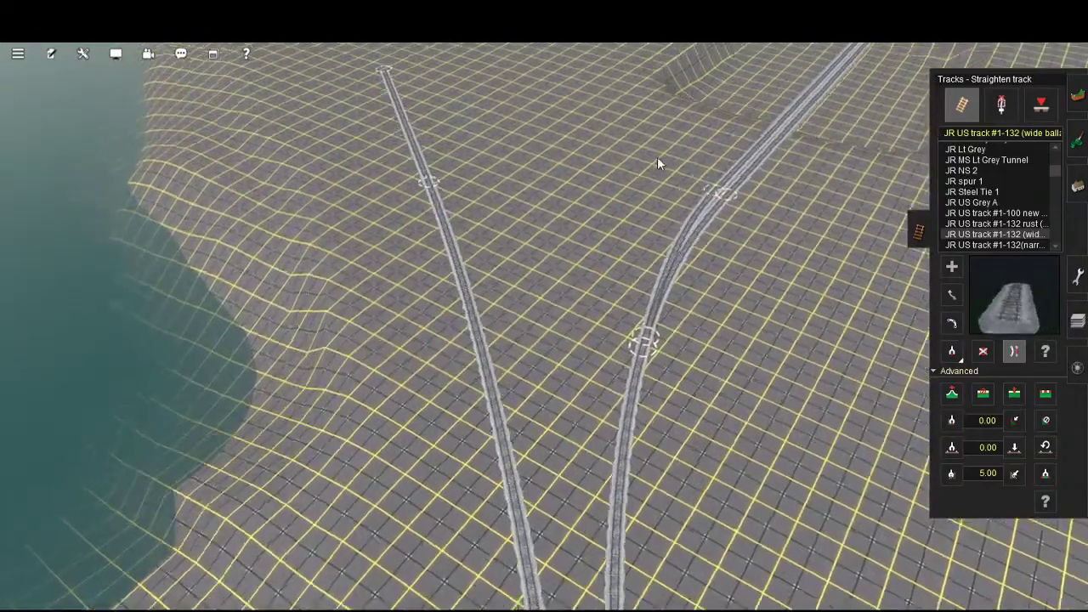
right_click(656, 160)
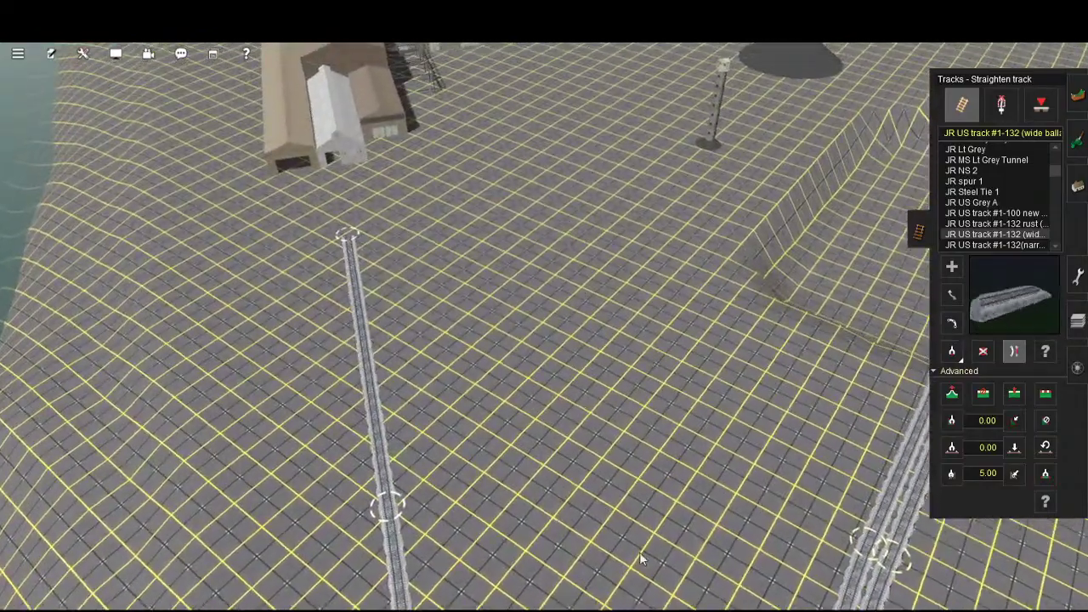
right_click(680, 605)
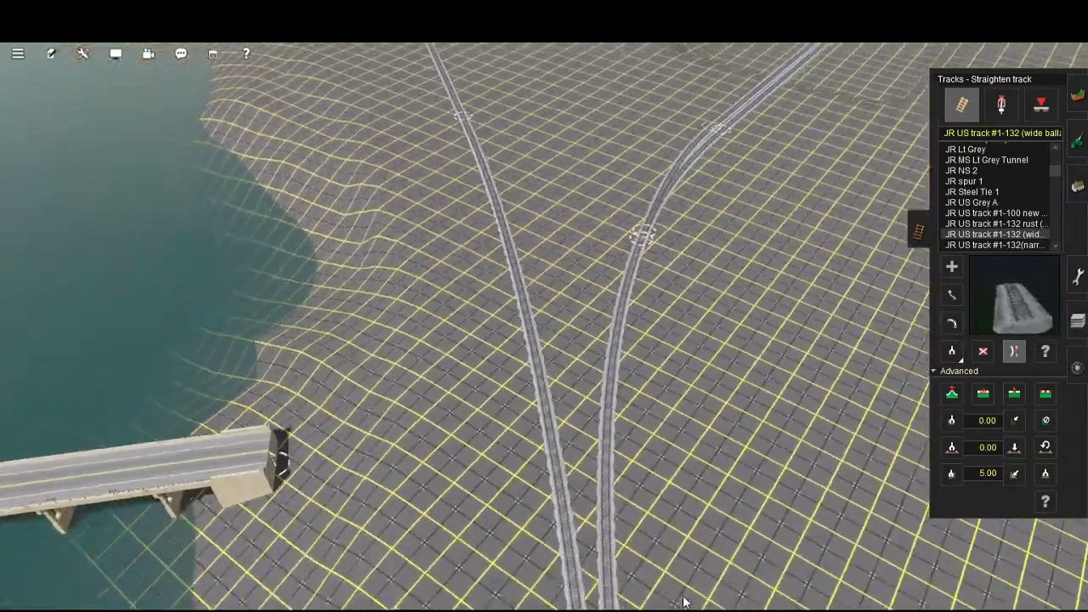
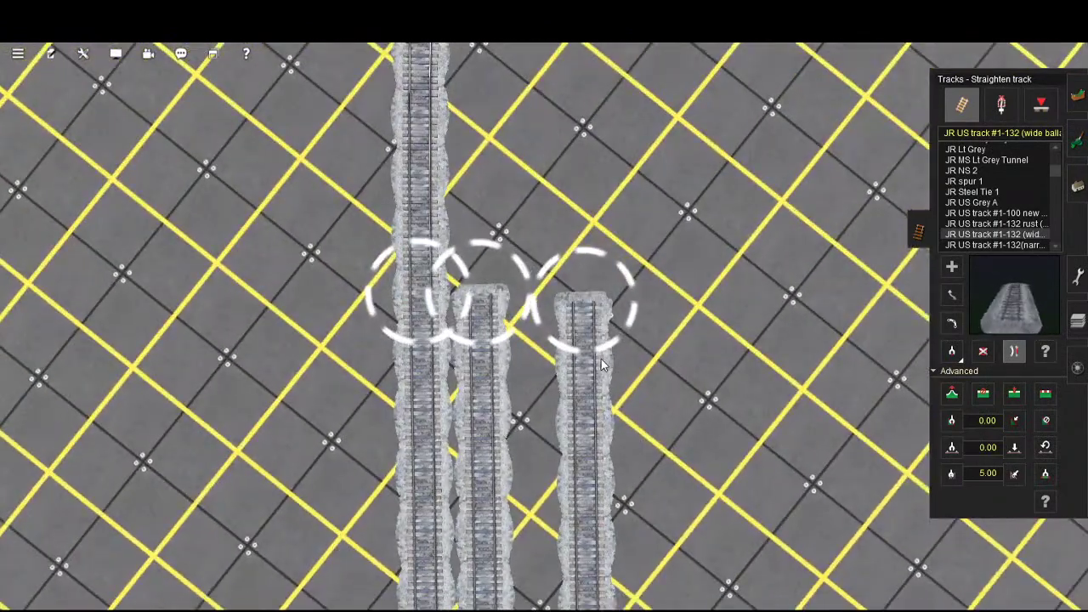
right_click(467, 290)
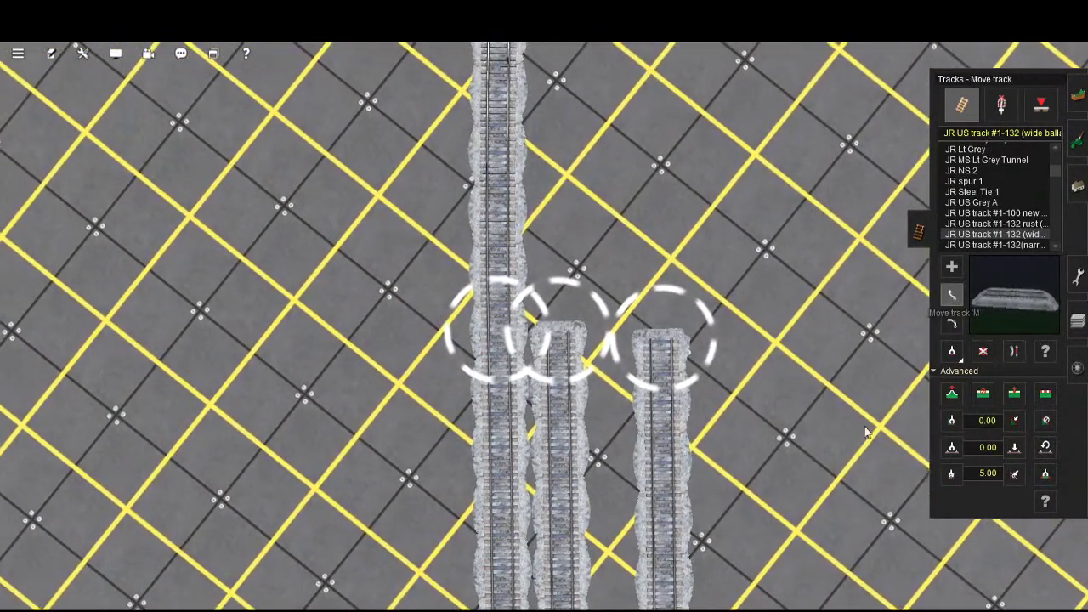
drag(866, 433, 778, 408)
- Examine the three parallel tracks from their far ends past the mill buildings to the junction near the bridge
scroll(777, 416, down, 10)
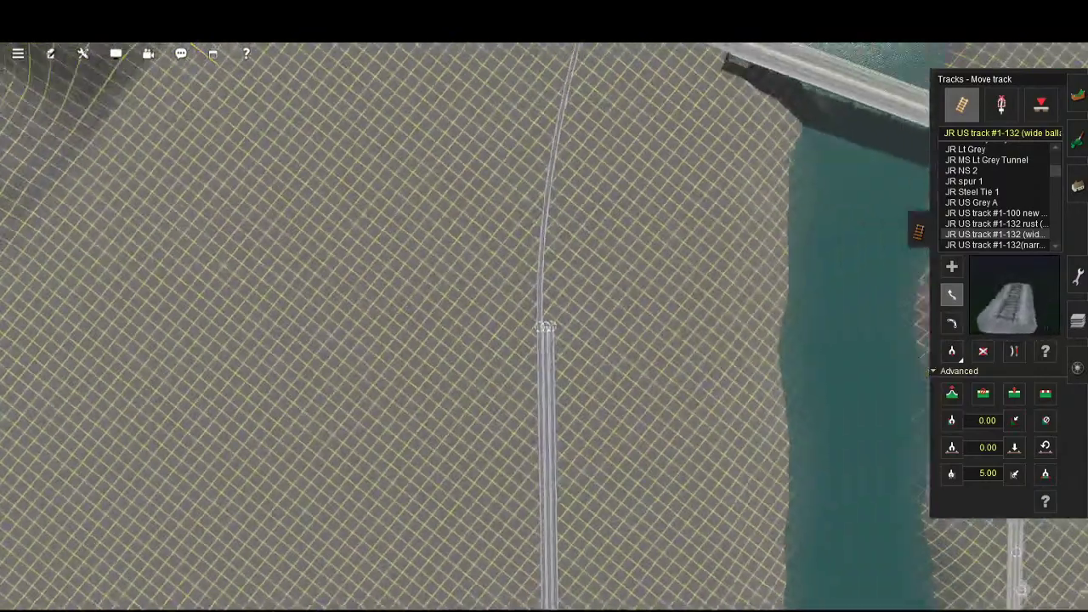
key(Down)
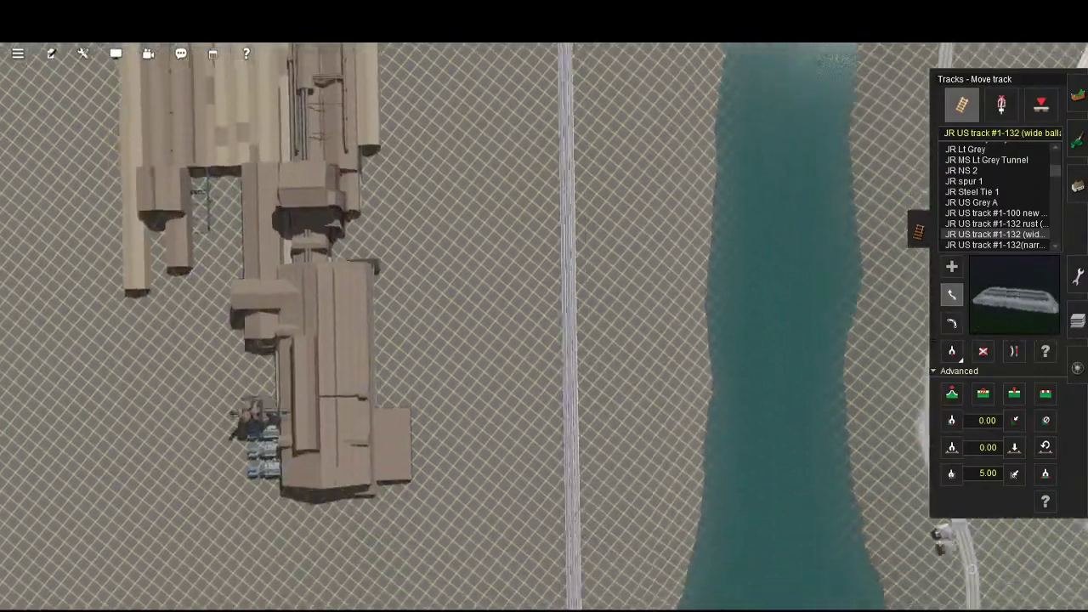
key(Down)
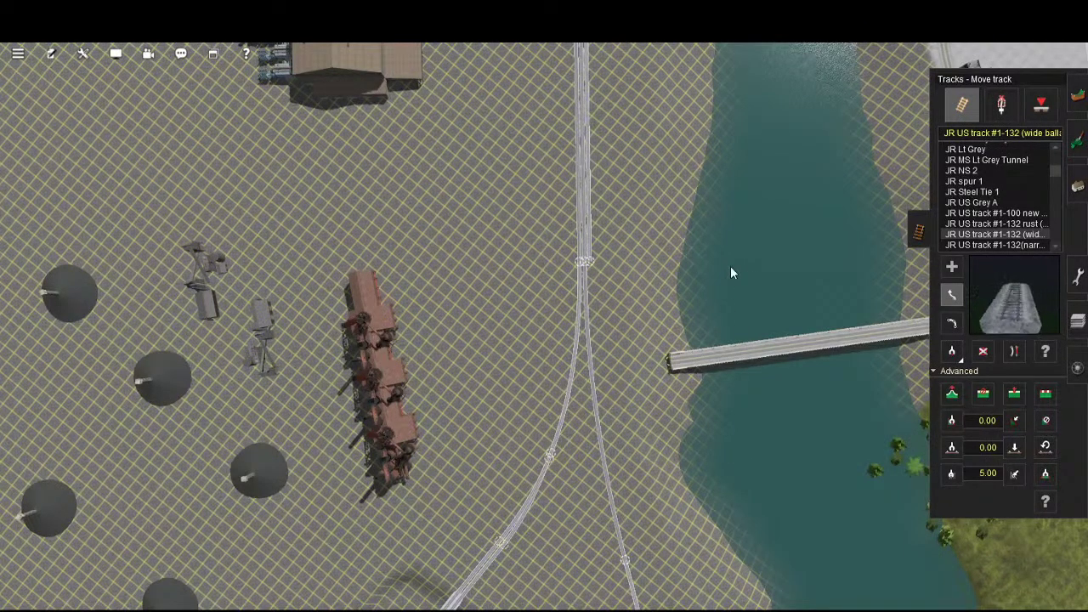
scroll(709, 246, up, 5)
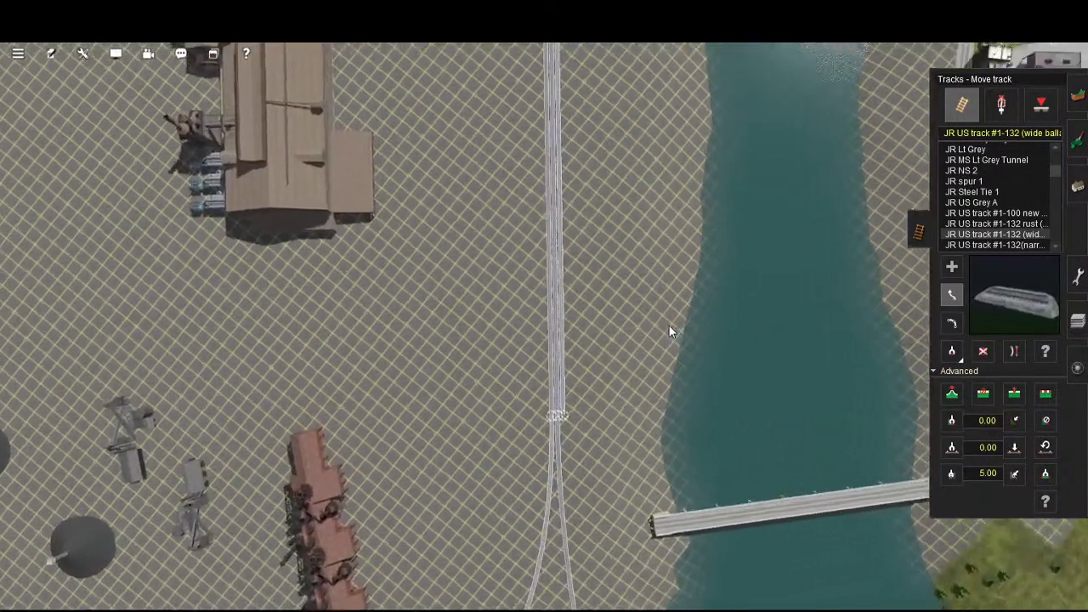
scroll(669, 327, up, 4)
key(Down)
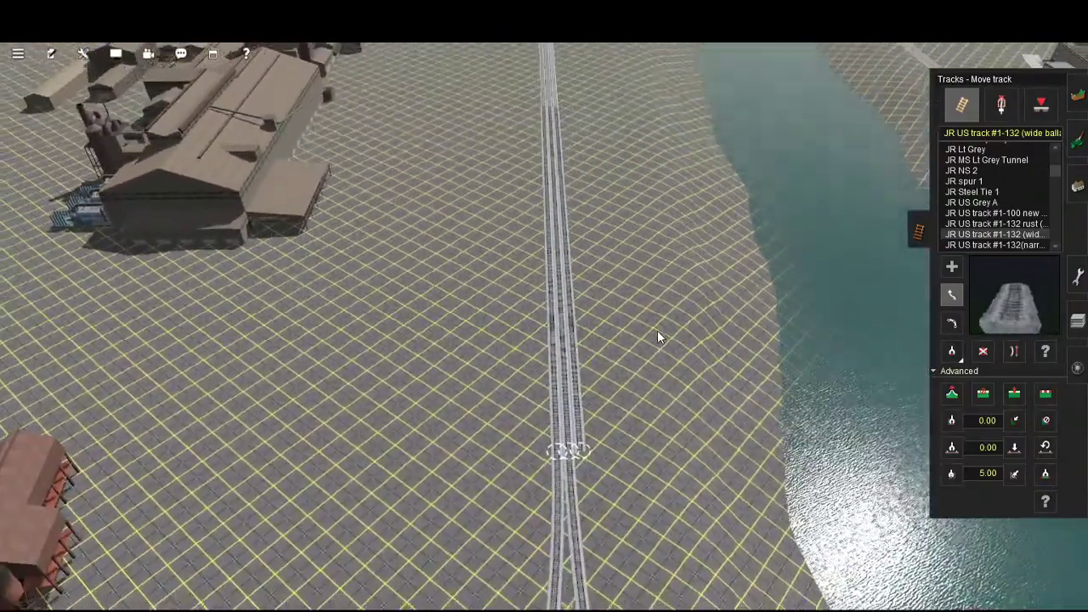
scroll(686, 465, up, 3)
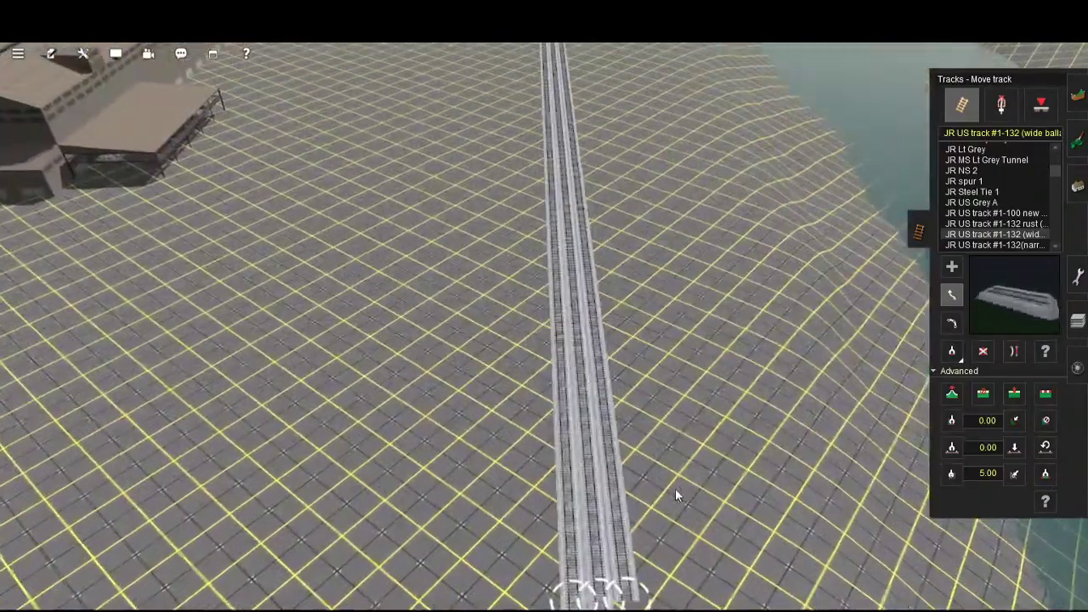
scroll(656, 547, down, 4)
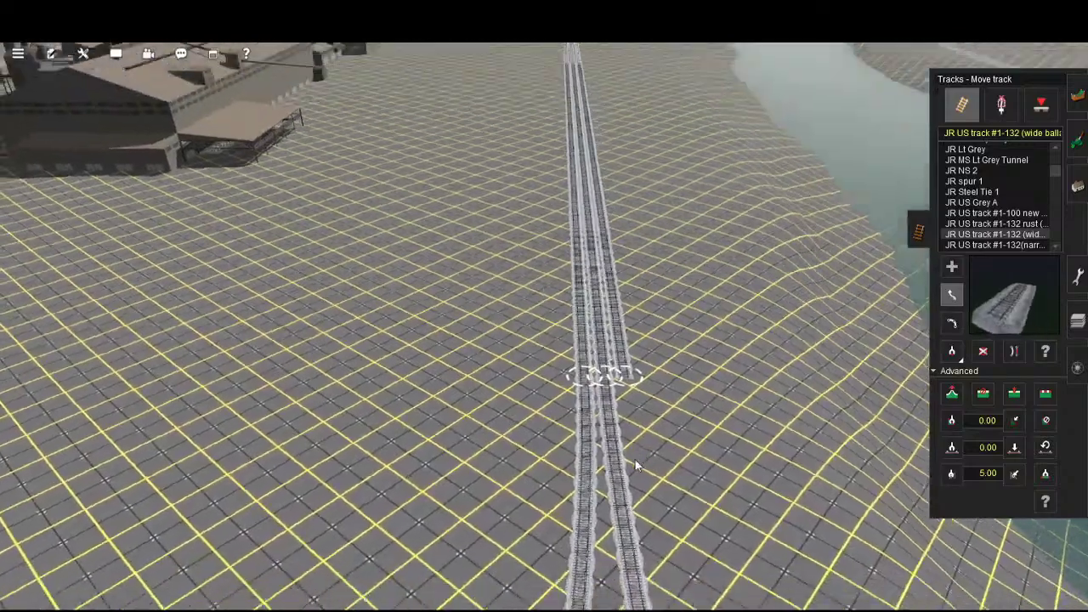
- Place the PRR H21a Hoppers 25 & Caboose consist on the mill-side parallel track near the junction by the bridge
right_drag(635, 460, 631, 435)
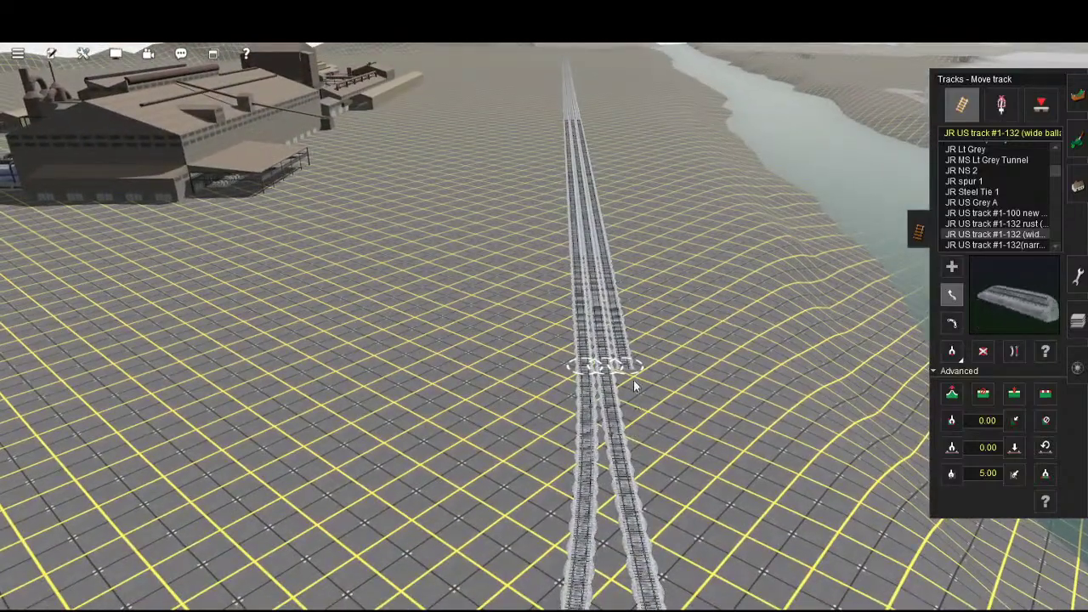
mouse_move(634, 386)
right_down()
mouse_move(656, 330)
mouse_move(687, 498)
mouse_move(750, 470)
right_up()
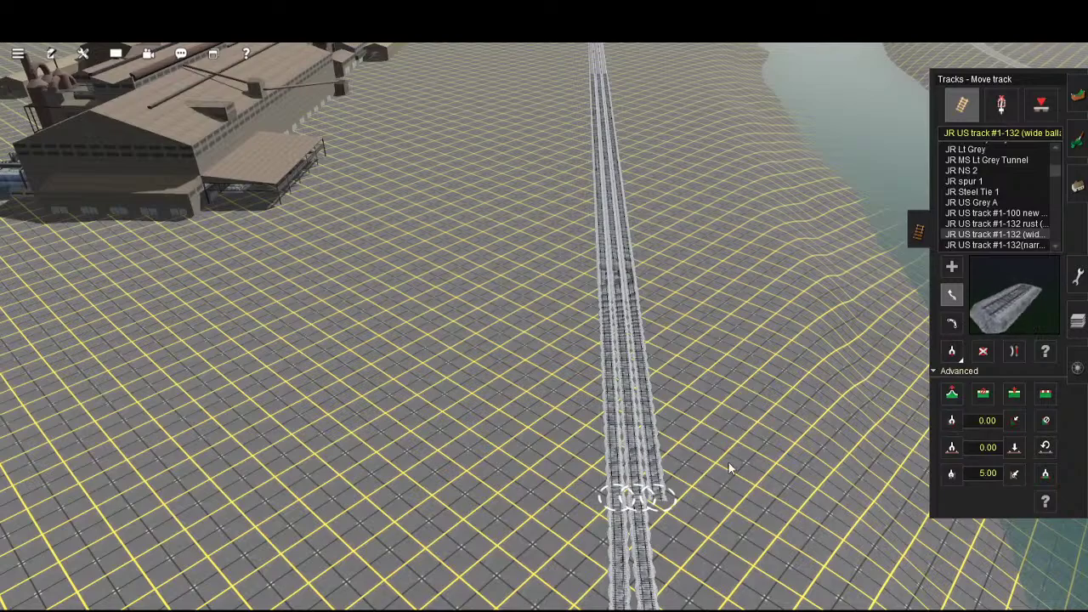
right_drag(766, 296, 568, 575)
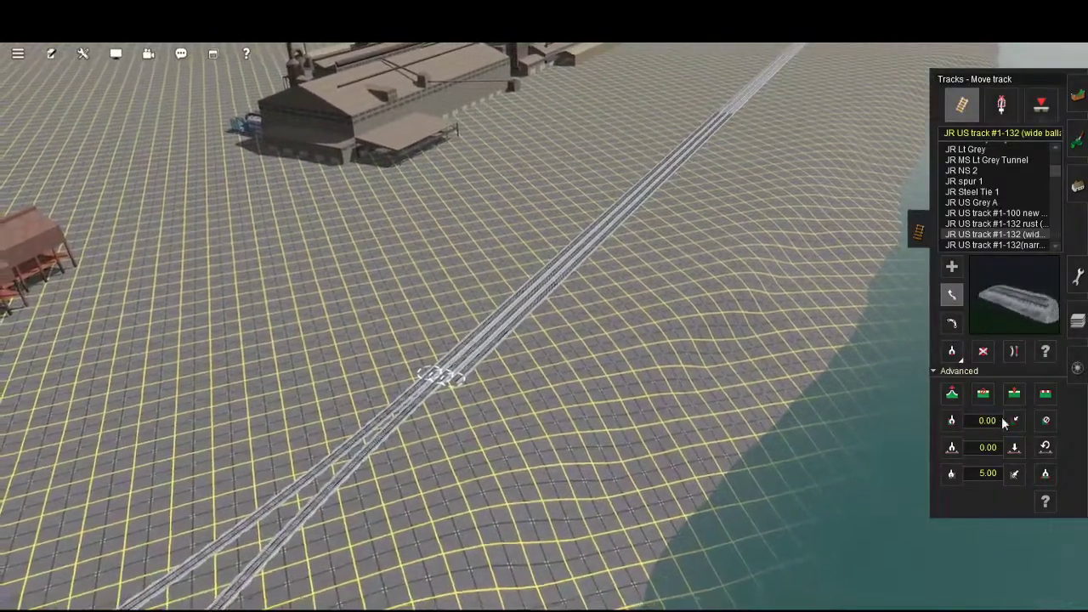
click(1078, 367)
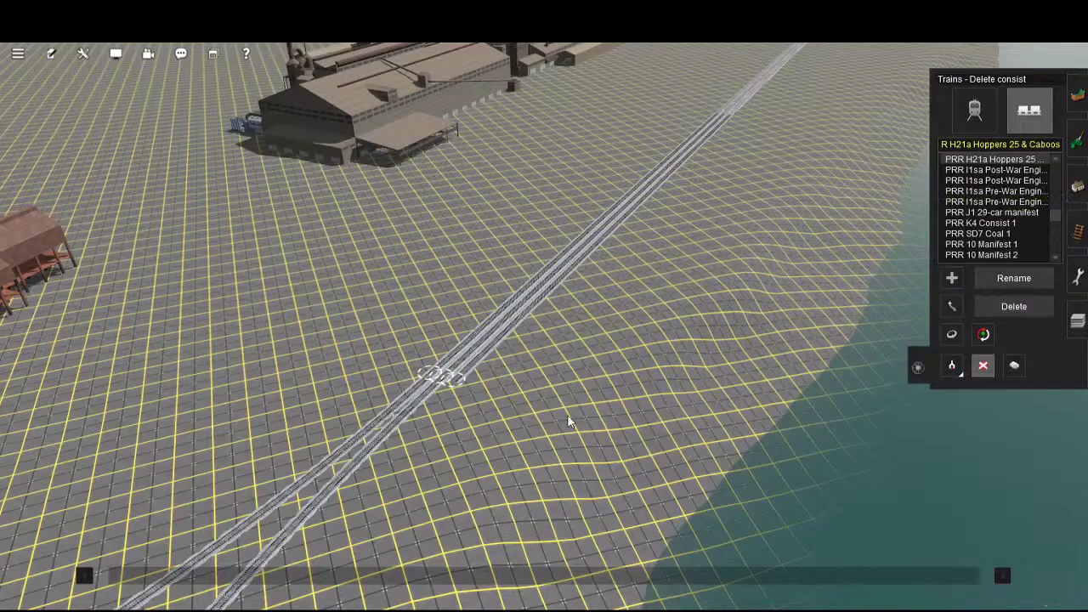
scroll(566, 420, up, 4)
scroll(565, 421, up, 3)
right_drag(566, 420, 709, 417)
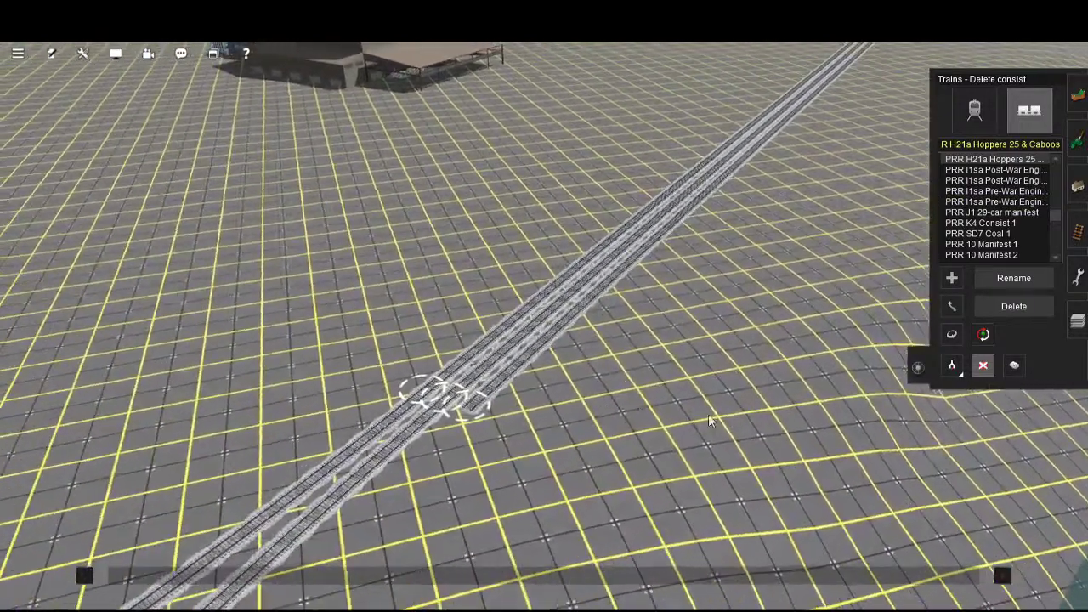
scroll(691, 408, up, 3)
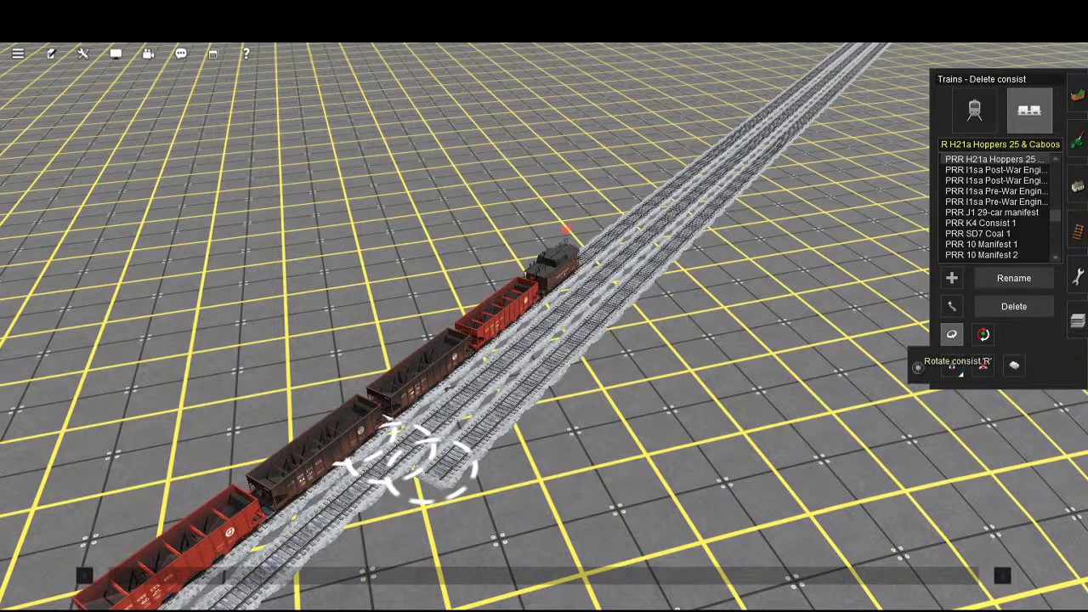
- Delete the dark end car from the hopper consist on the mill-side track
click(974, 111)
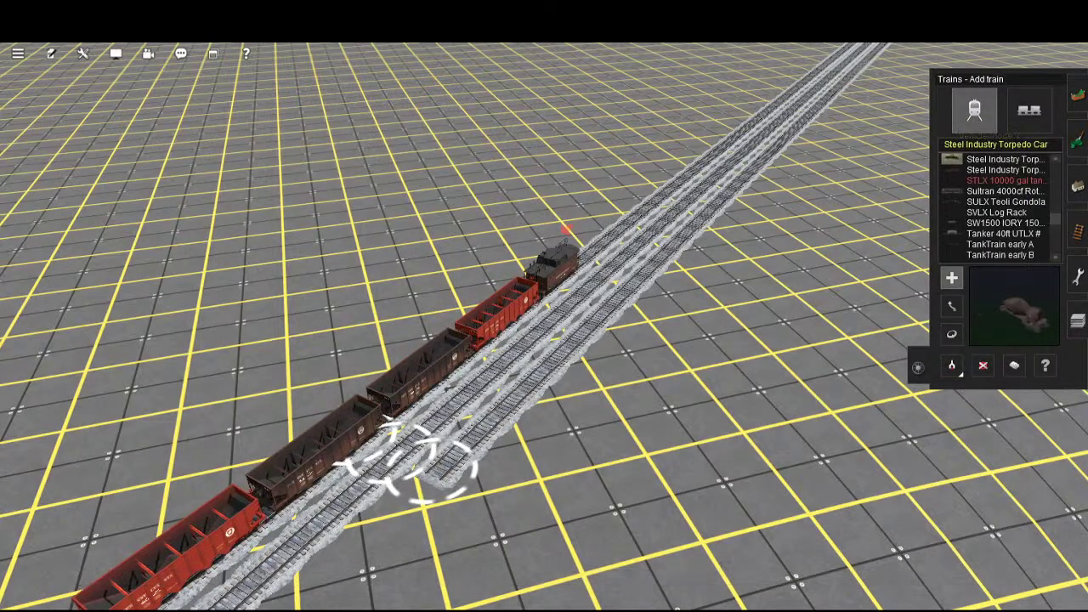
click(982, 365)
click(555, 266)
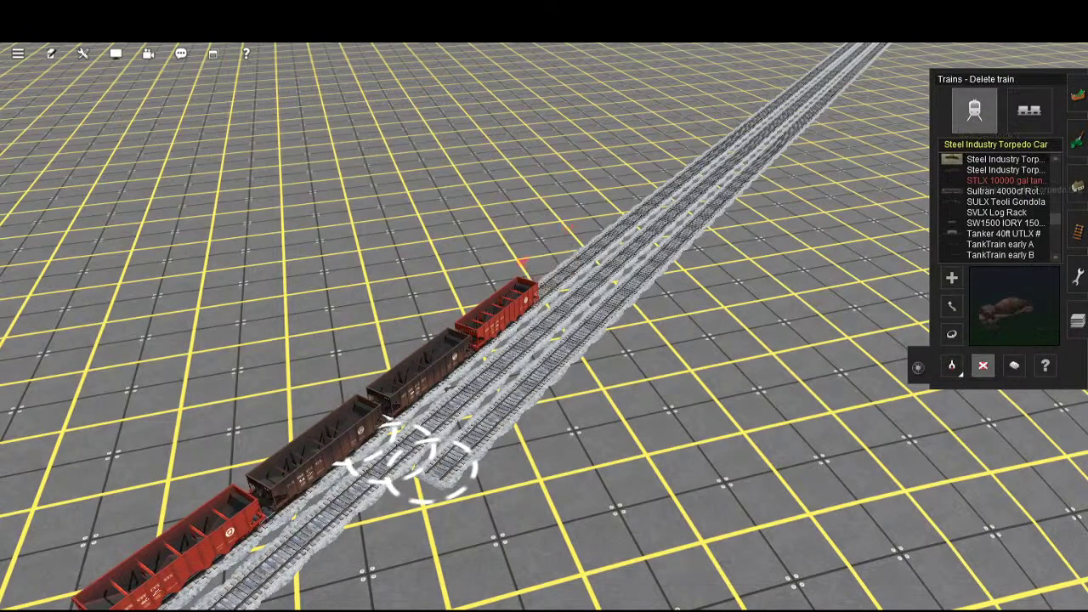
- Reposition the hopper consist along the mill-side track so its near end stands just beyond the junction track ends
click(1029, 111)
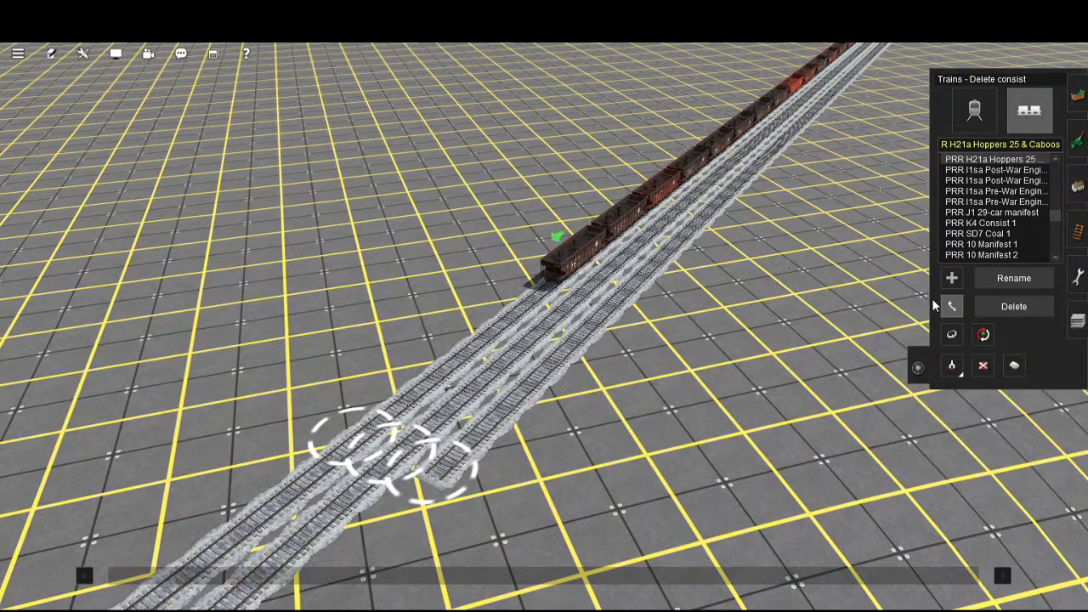
scroll(932, 305, down, 10)
key(Right)
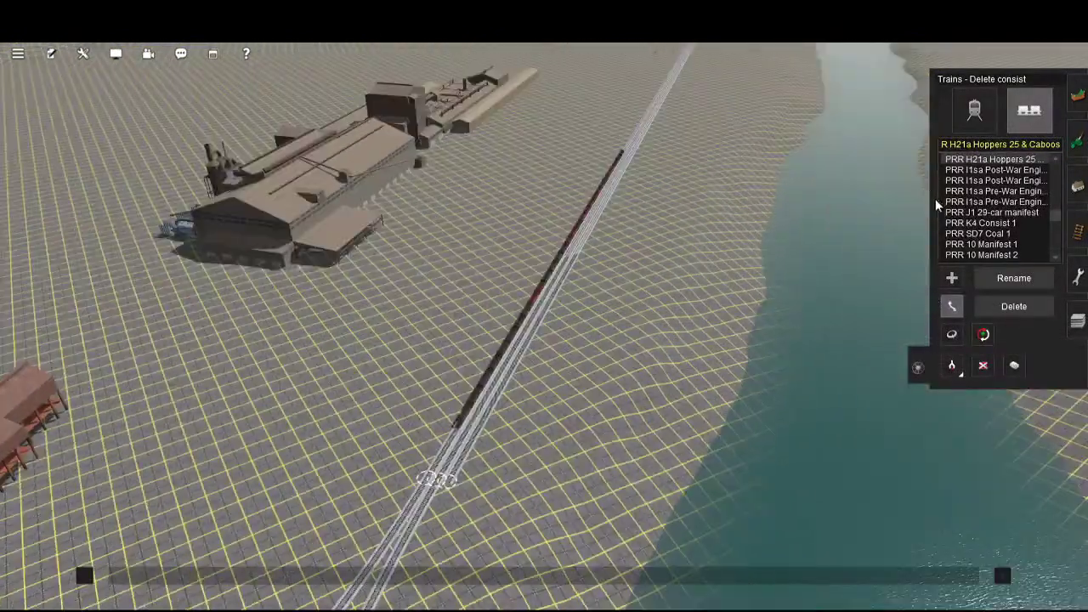
key(Right)
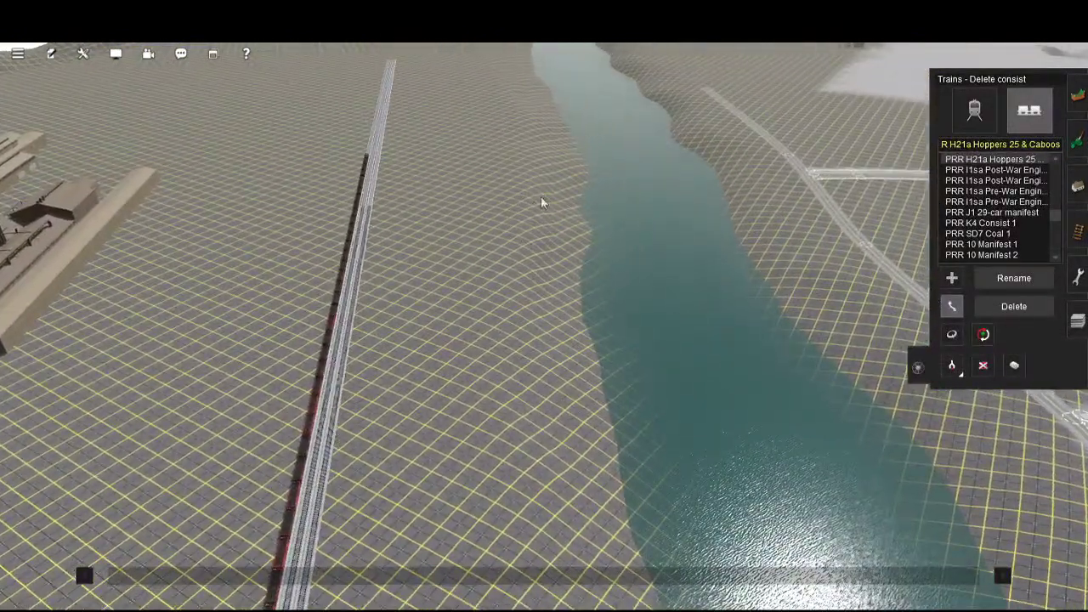
- Compare the hopper train's length with the parallel tracks, both in the scene and on the map
right_drag(546, 167, 713, 417)
scroll(712, 397, up, 5)
scroll(825, 419, down, 10)
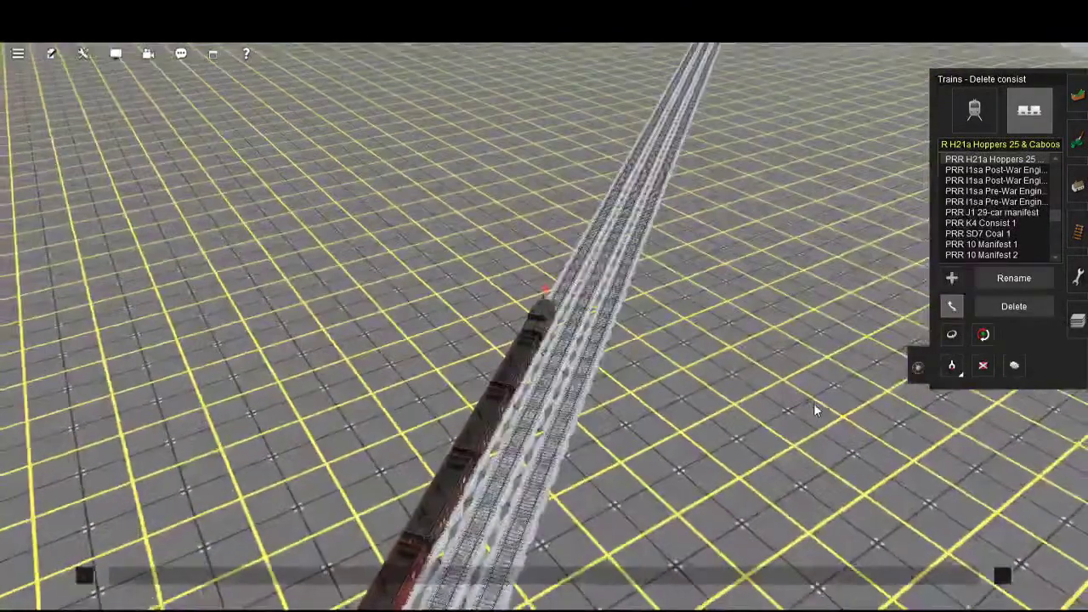
scroll(810, 390, down, 8)
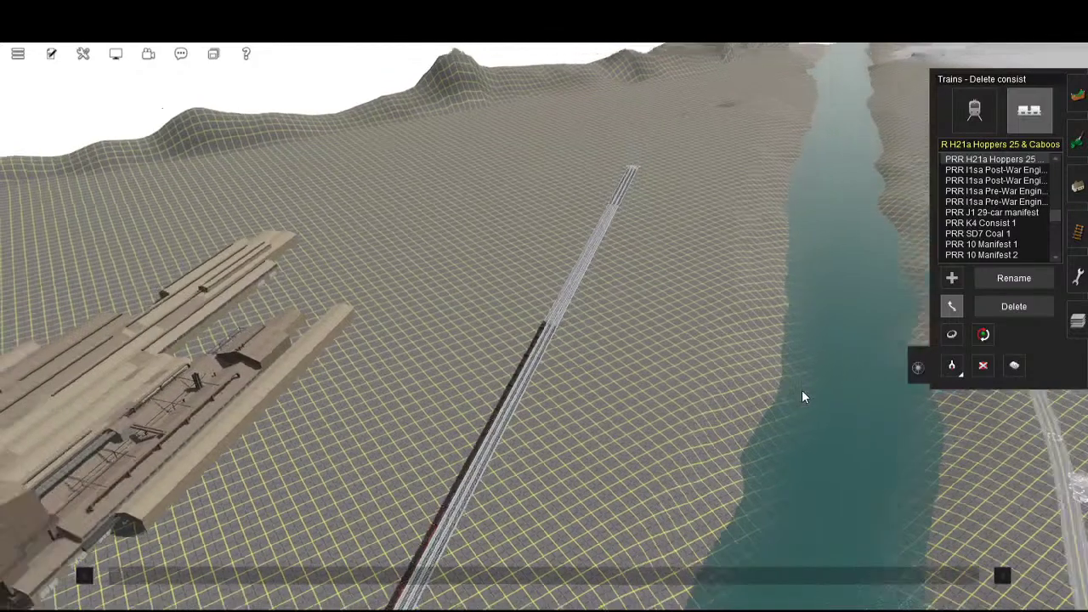
scroll(799, 383, up, 5)
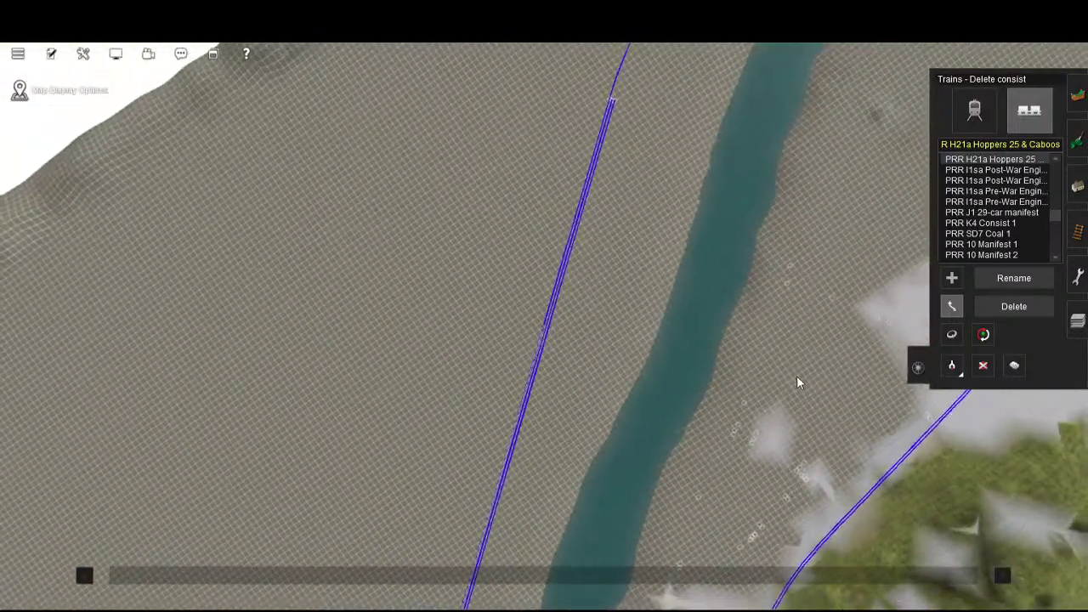
scroll(797, 382, down, 3)
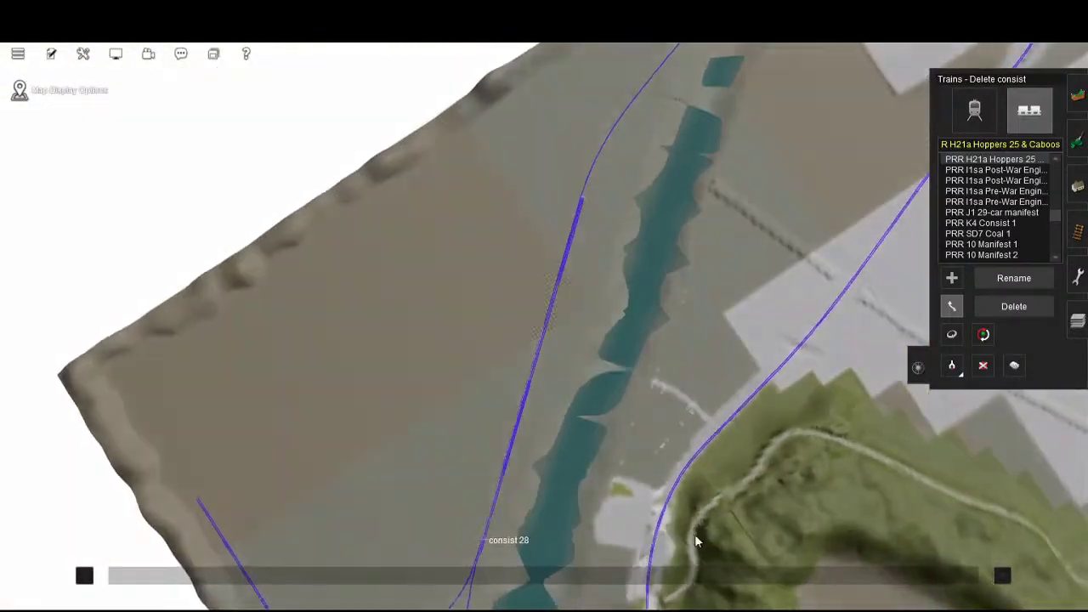
right_drag(655, 580, 672, 510)
scroll(671, 509, up, 5)
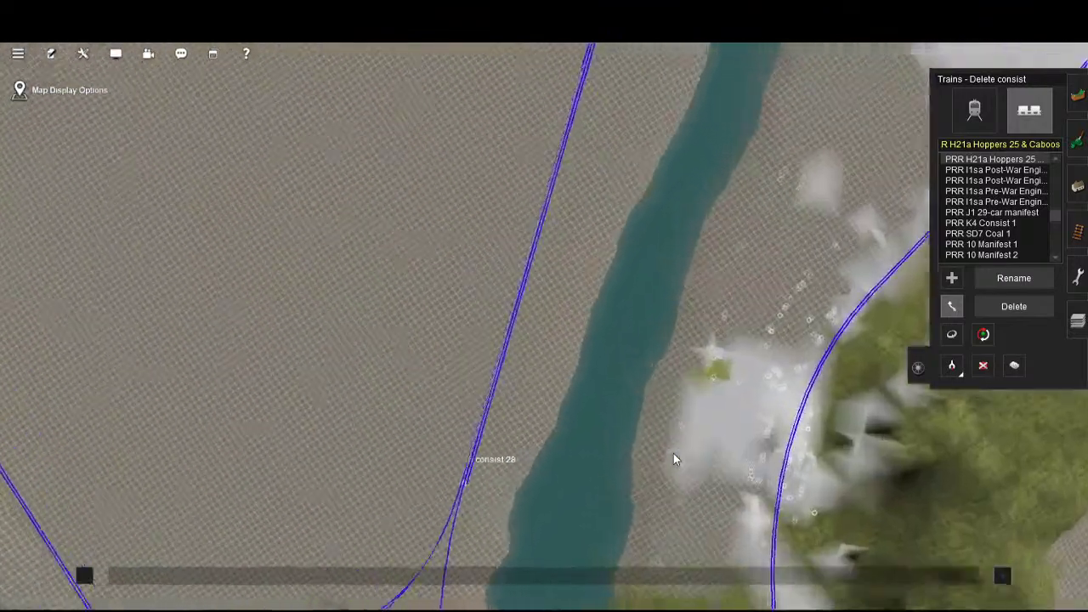
scroll(644, 490, down, 5)
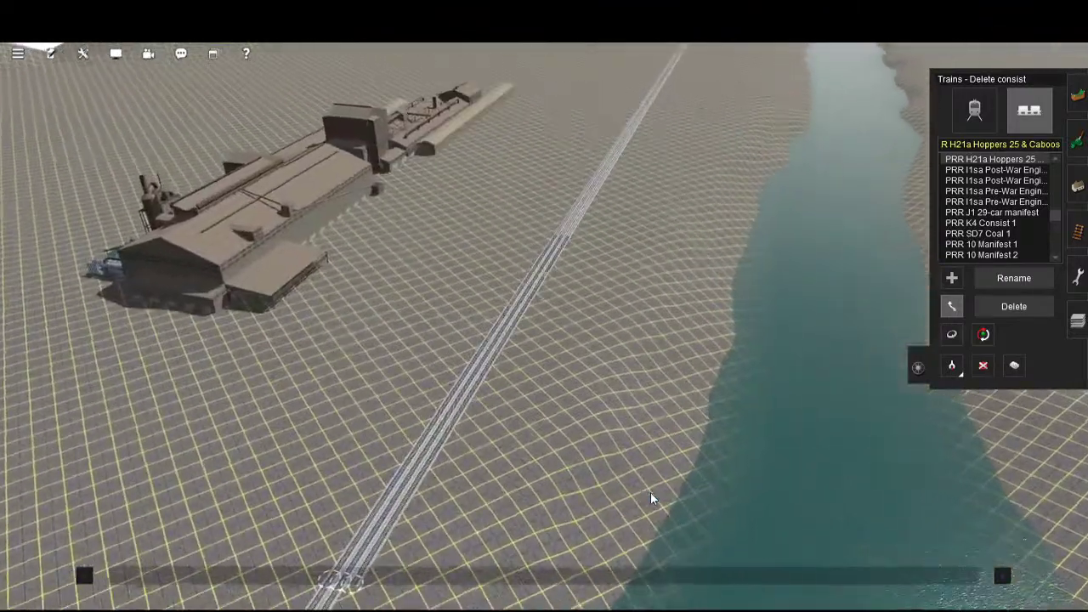
- Examine the hopper train from both sides, from the junction near the bridge past the mill buildings to its far end
scroll(602, 528, down, 2)
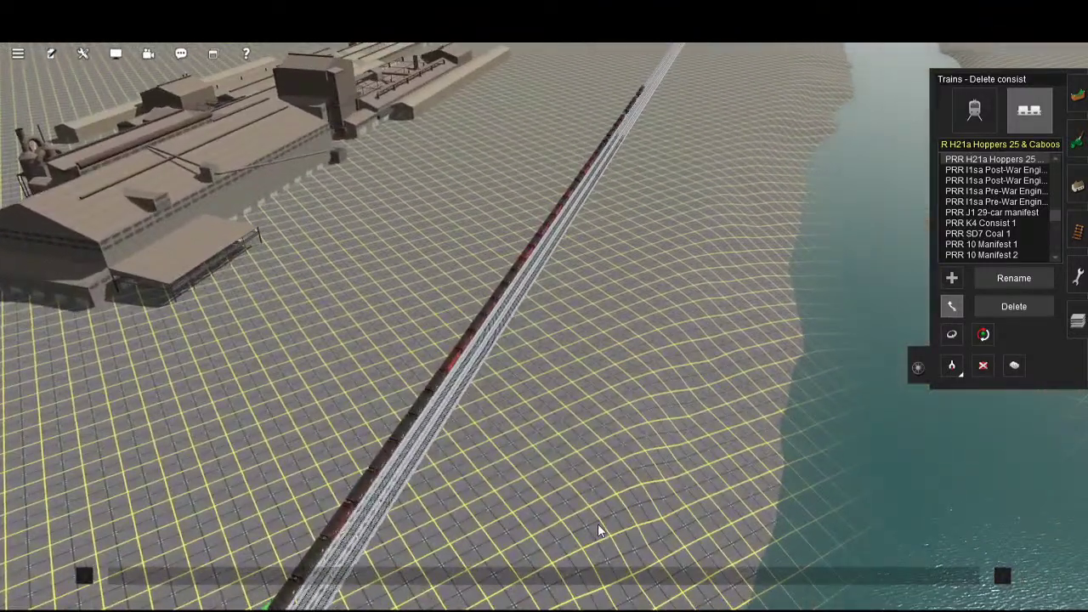
key(Left)
right_drag(593, 550, 543, 292)
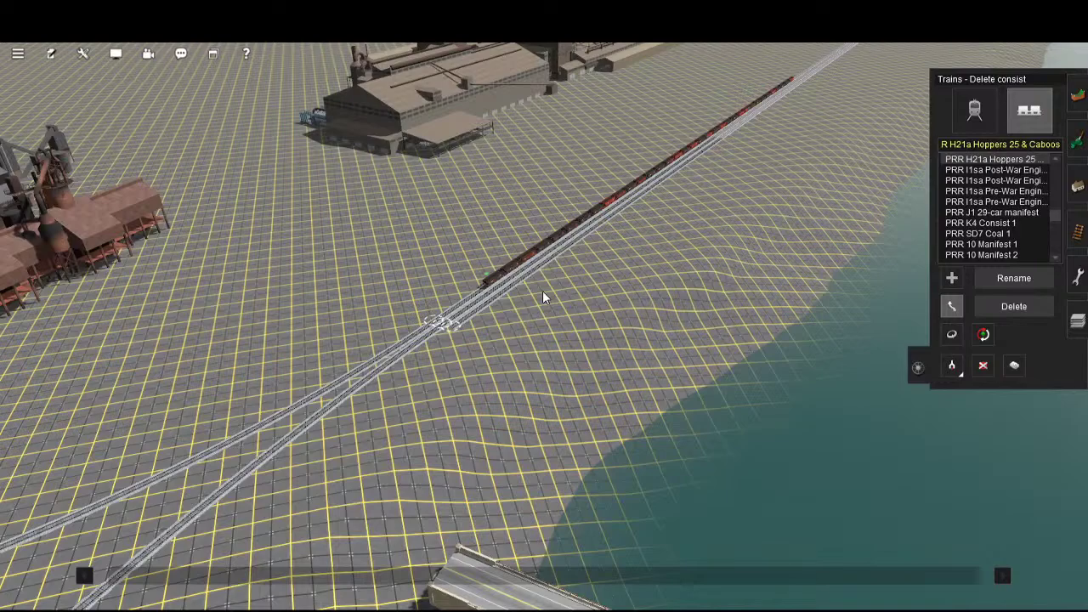
right_click(738, 184)
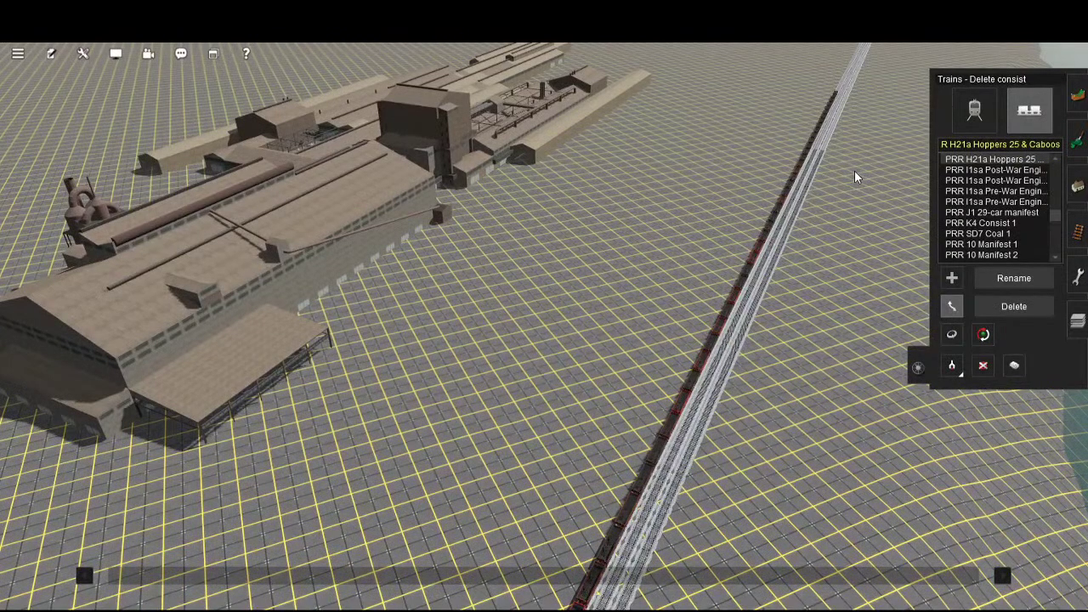
right_click(919, 150)
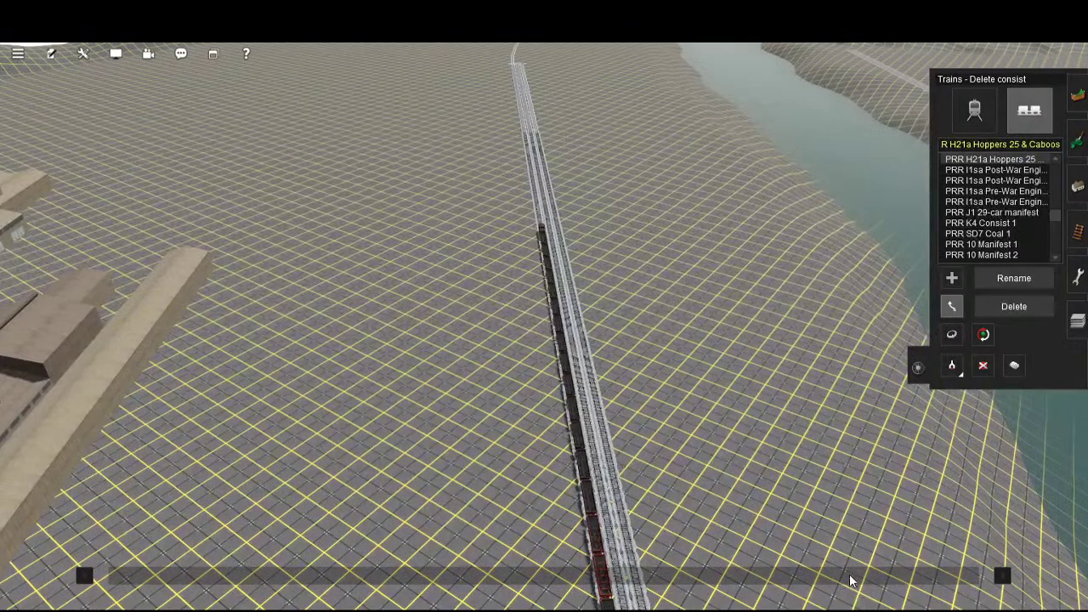
key(Left)
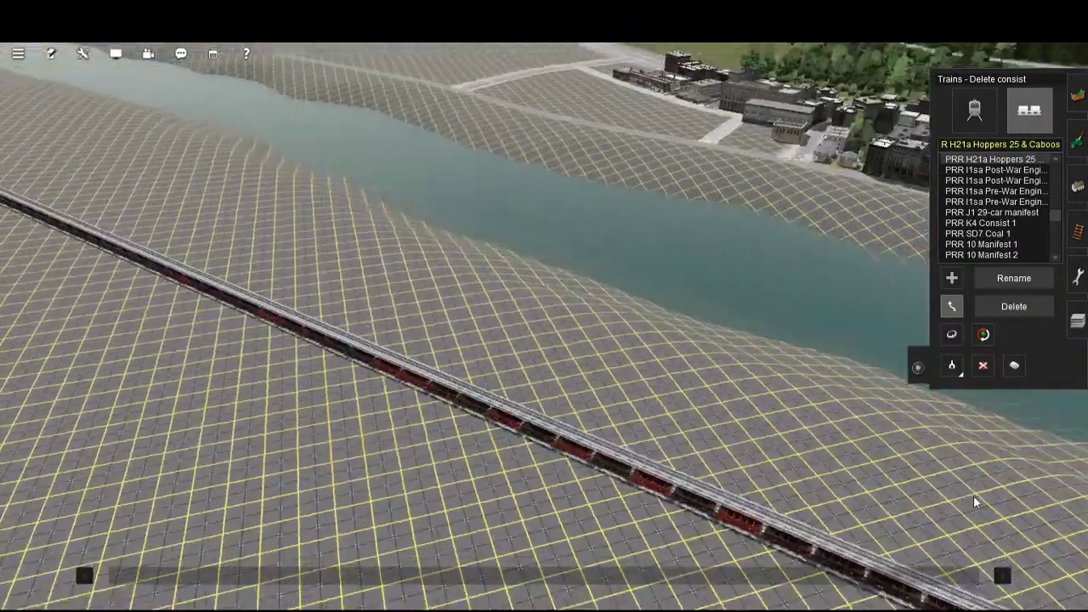
key(Left)
right_click(993, 403)
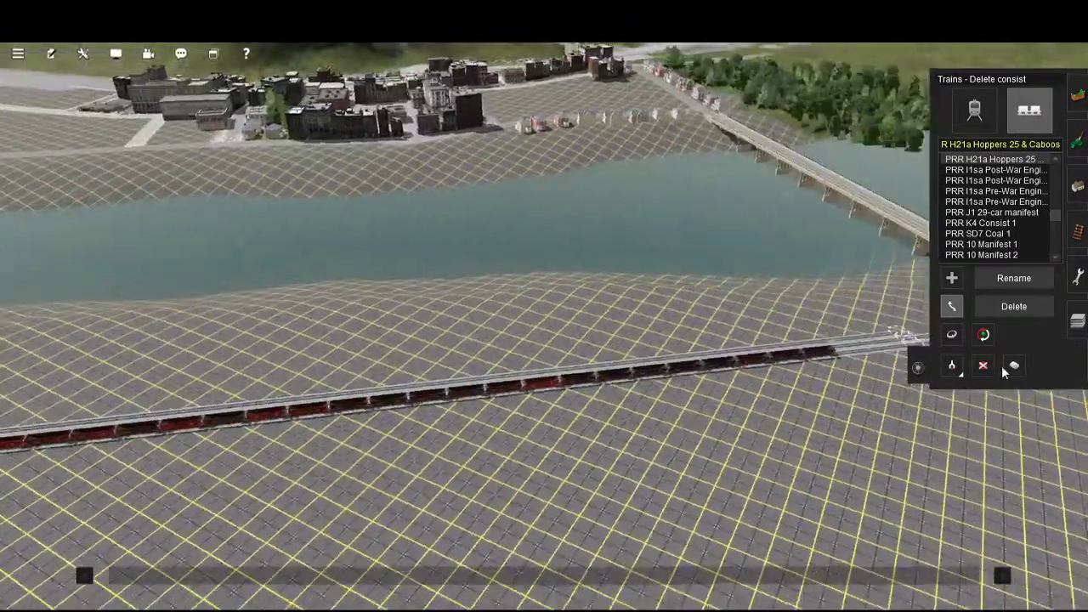
key(Left)
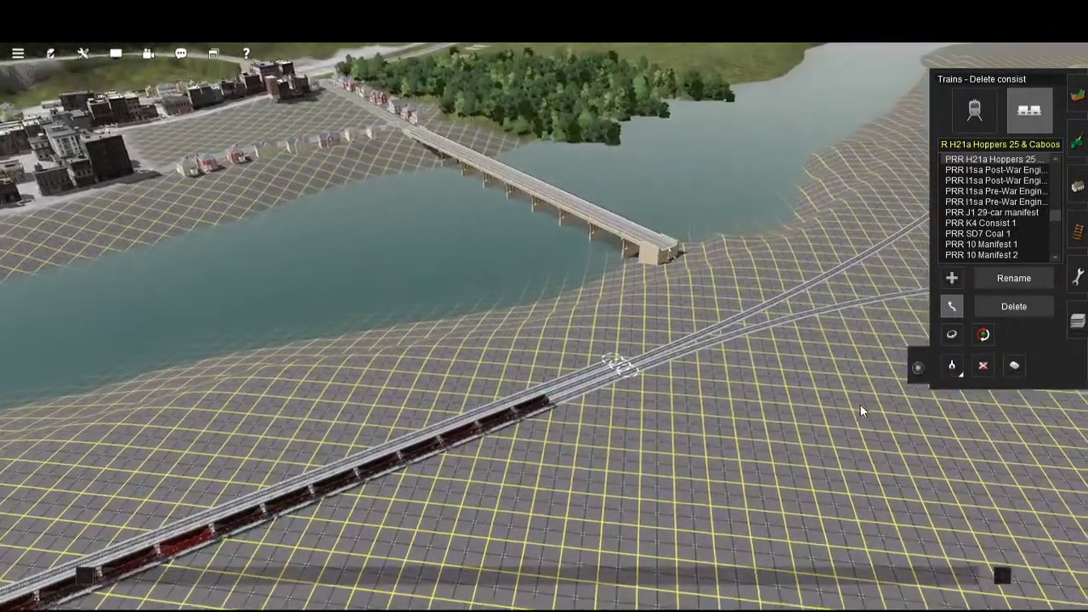
key(Right)
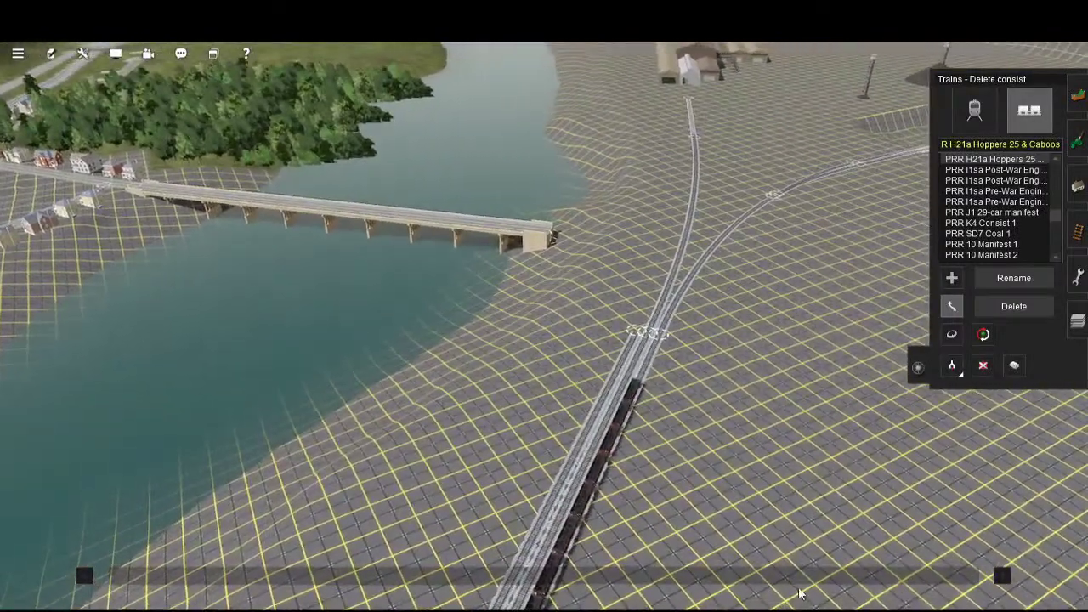
right_click(800, 593)
key(Right)
right_drag(798, 597, 624, 582)
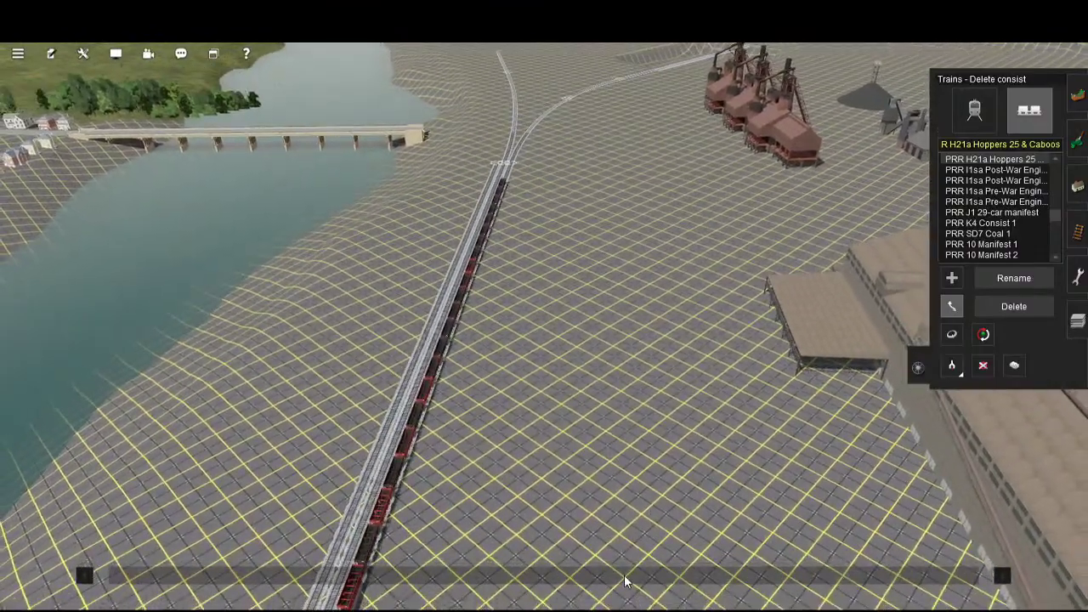
key(Left)
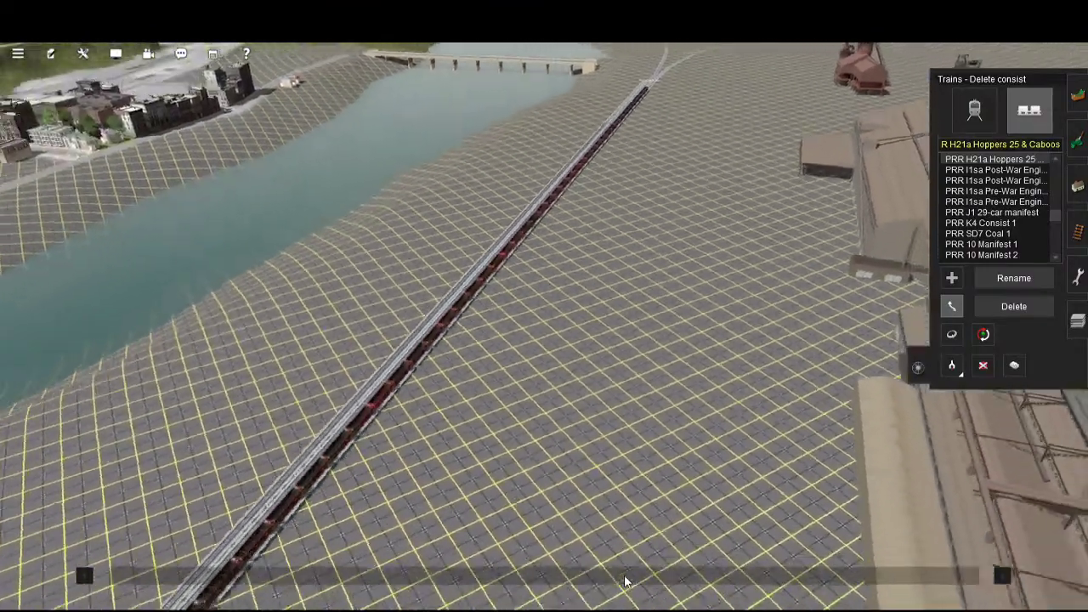
key(Right)
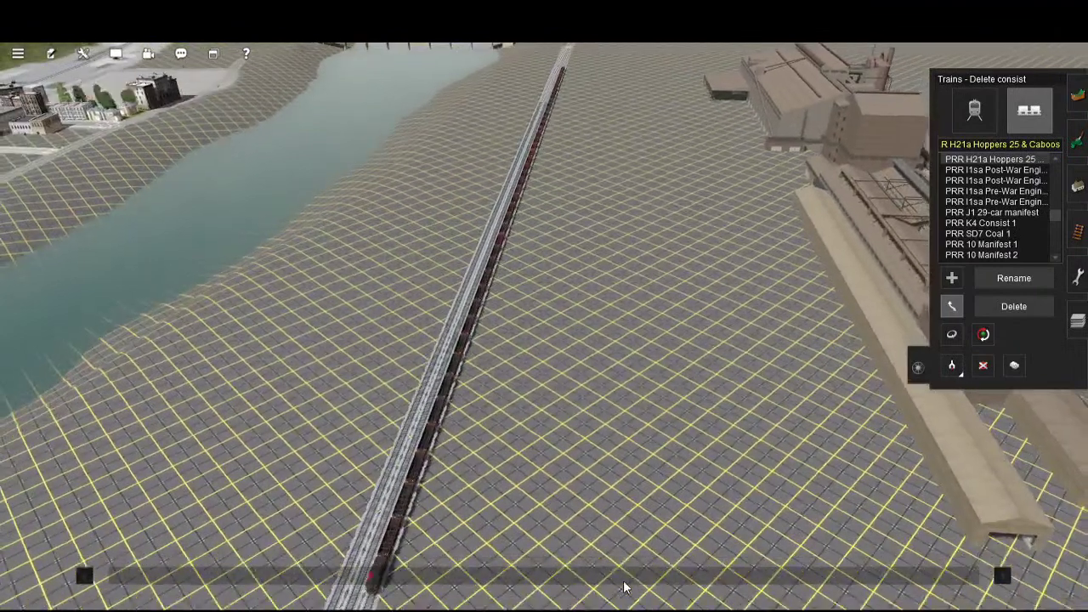
key(Right)
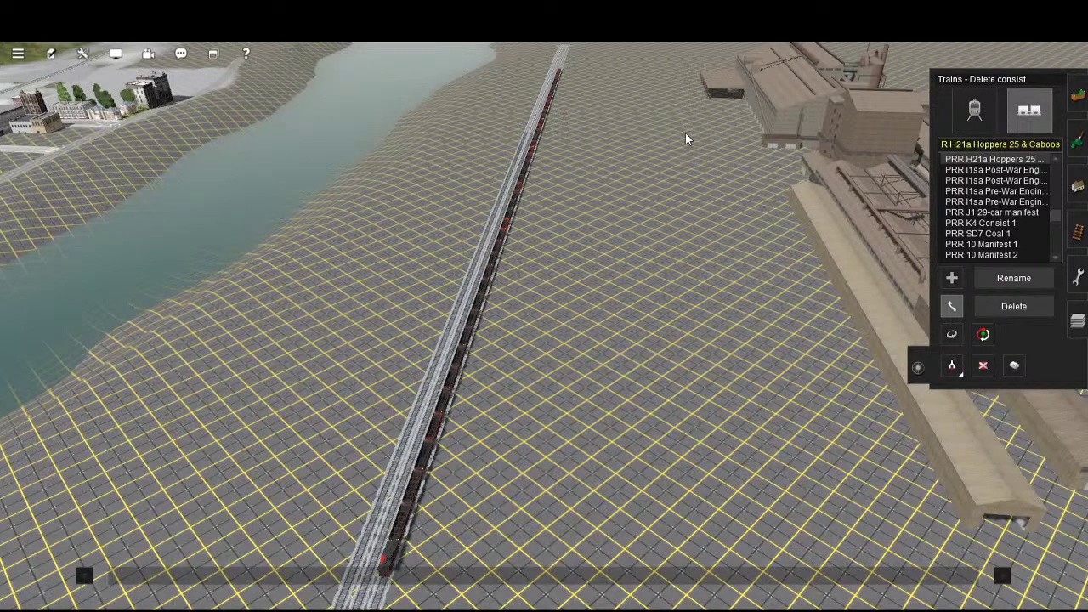
- Lay a fourth JR US track #1-132 (wide ballast) on the mill side, from the junction near the bridge to the yard tracks' far end
right_drag(723, 88, 743, 472)
scroll(625, 274, up, 5)
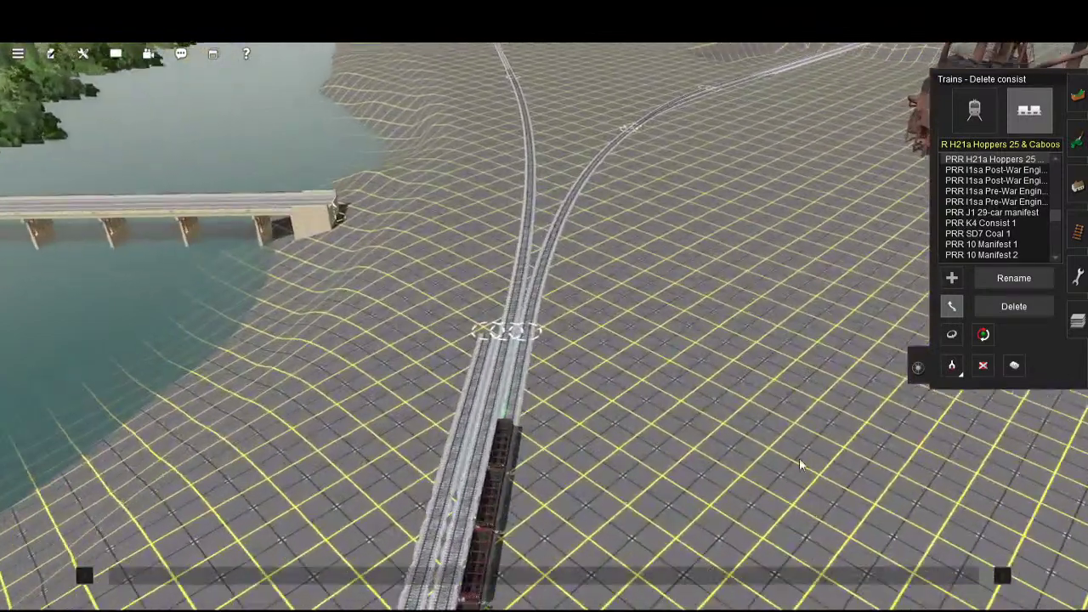
scroll(800, 465, up, 4)
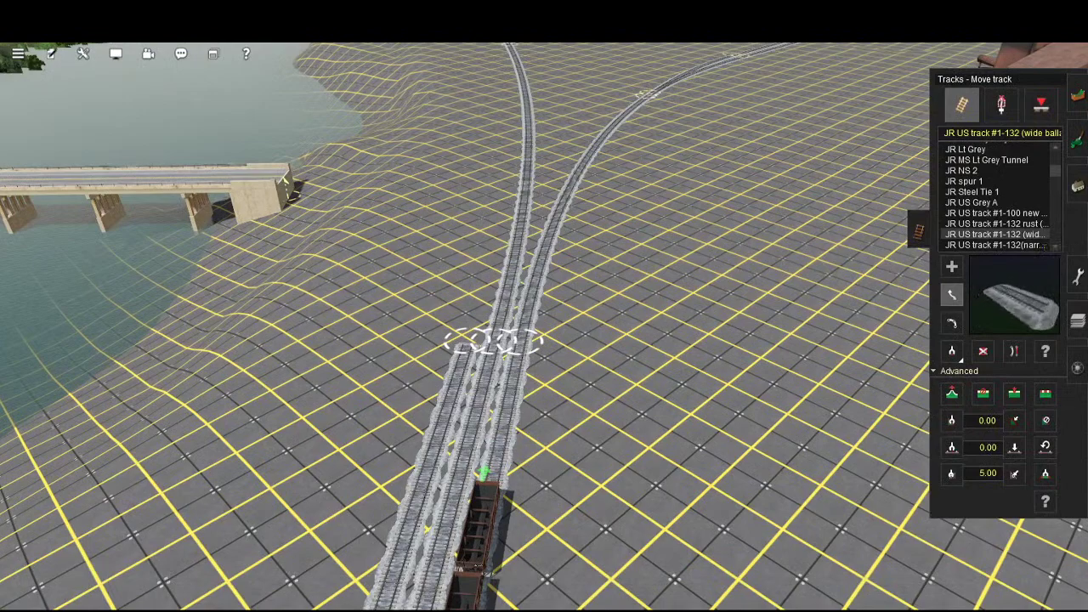
right_drag(695, 444, 728, 382)
scroll(744, 420, down, 6)
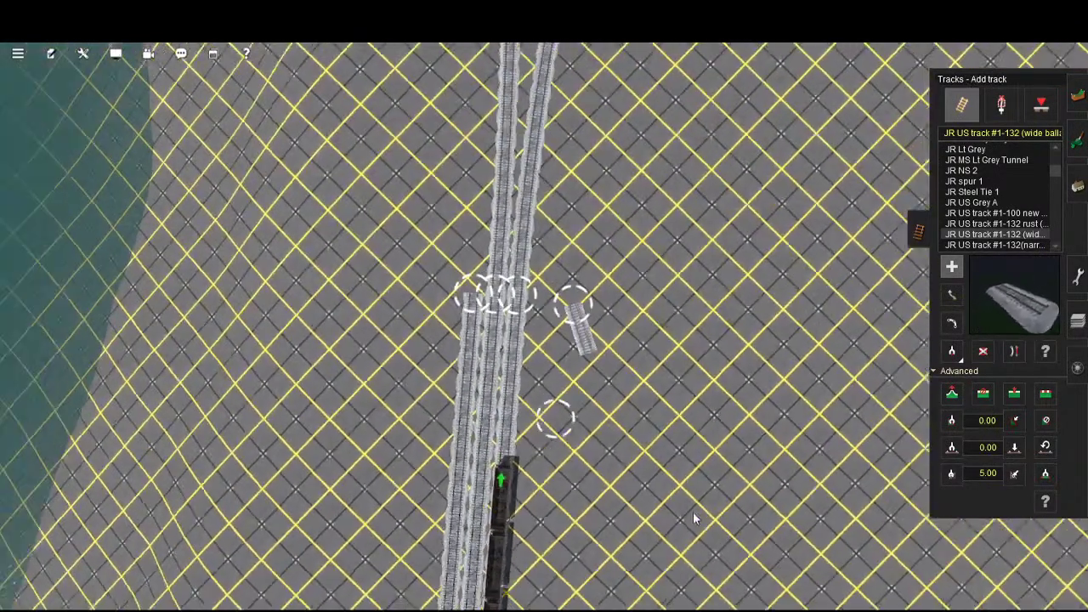
scroll(697, 517, up, 4)
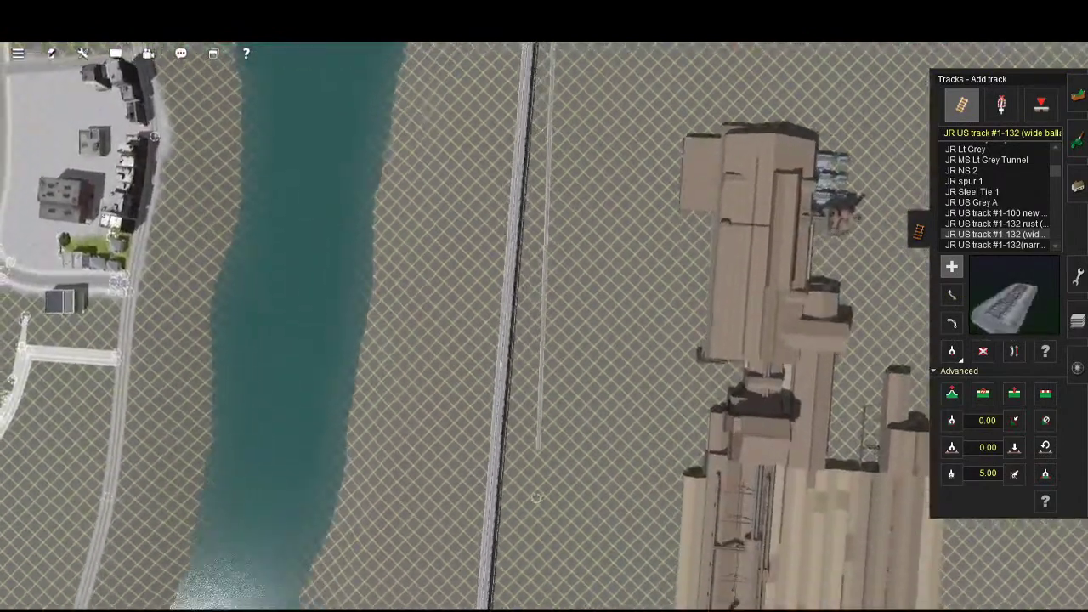
right_drag(635, 609, 701, 571)
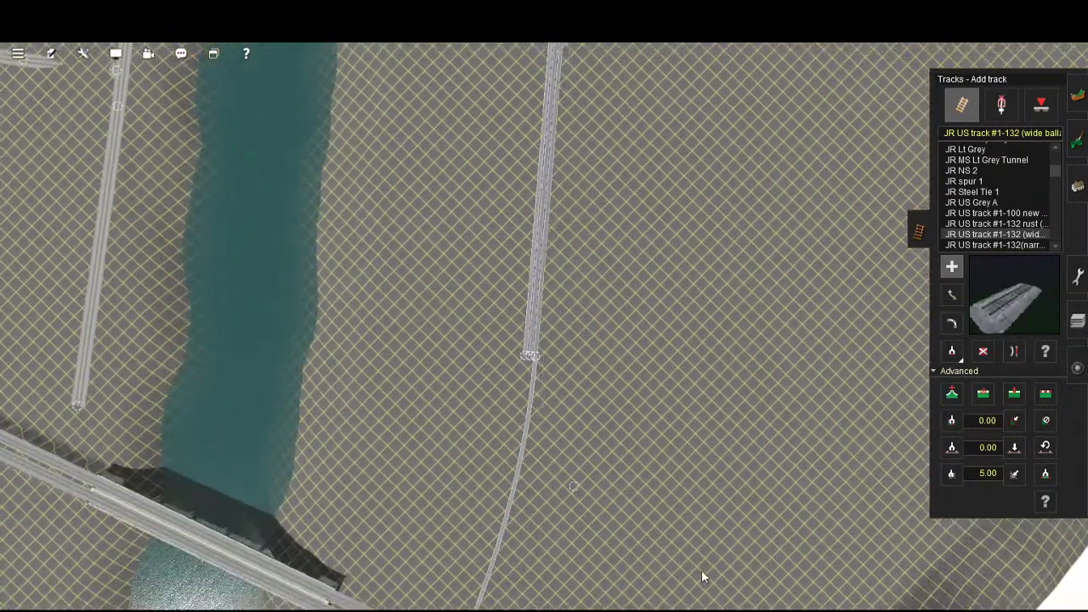
scroll(701, 569, up, 5)
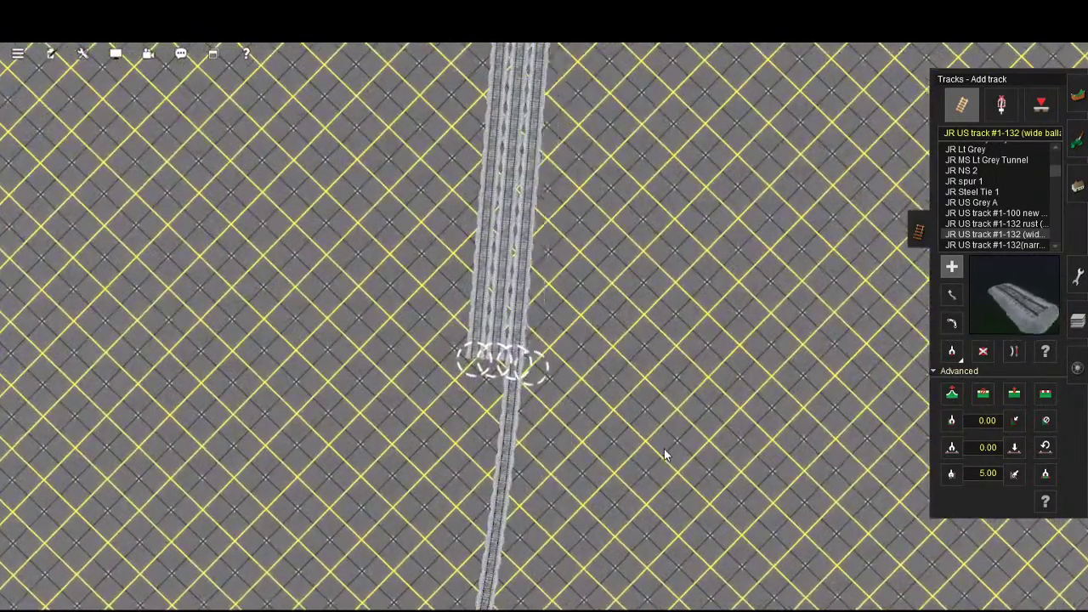
right_drag(663, 449, 679, 420)
scroll(679, 417, up, 5)
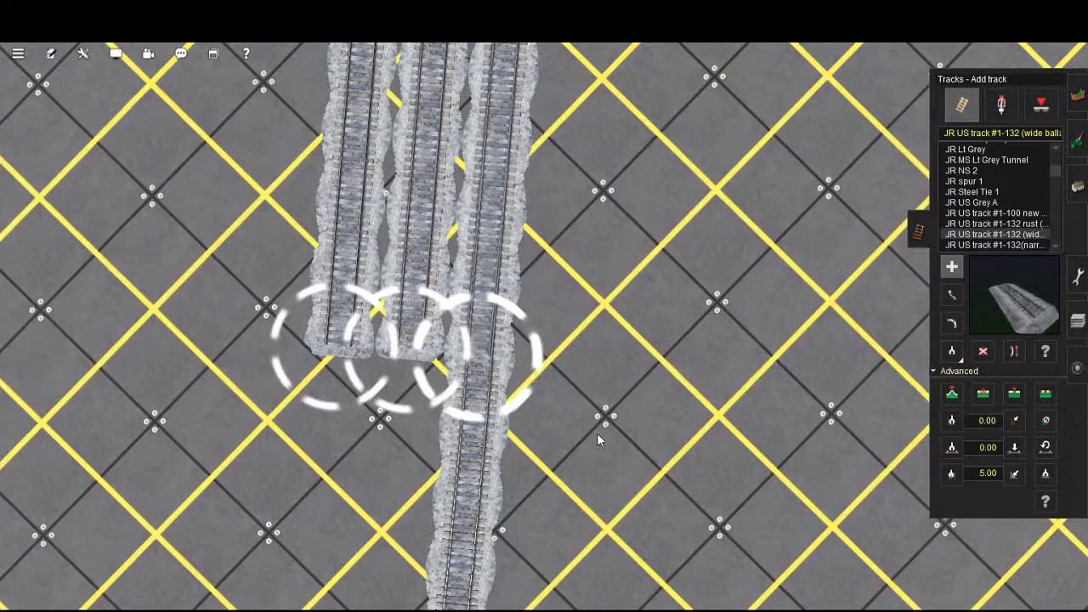
right_drag(596, 433, 839, 386)
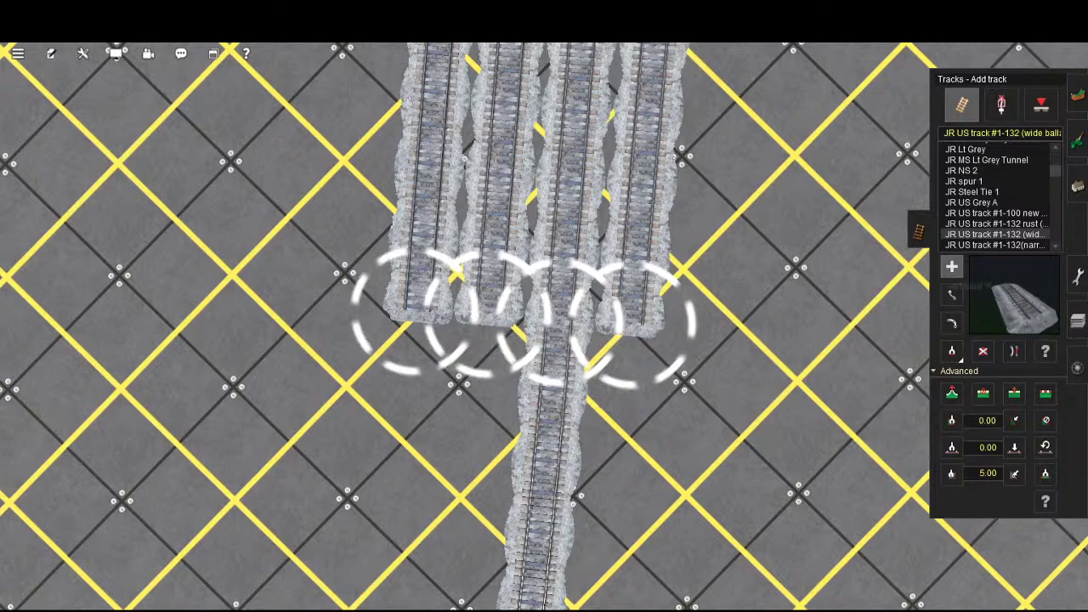
- Lay a fifth parallel track back to the junction and set the fourth and fifth tracks' junction ends snugly beside the others
scroll(853, 174, down, 10)
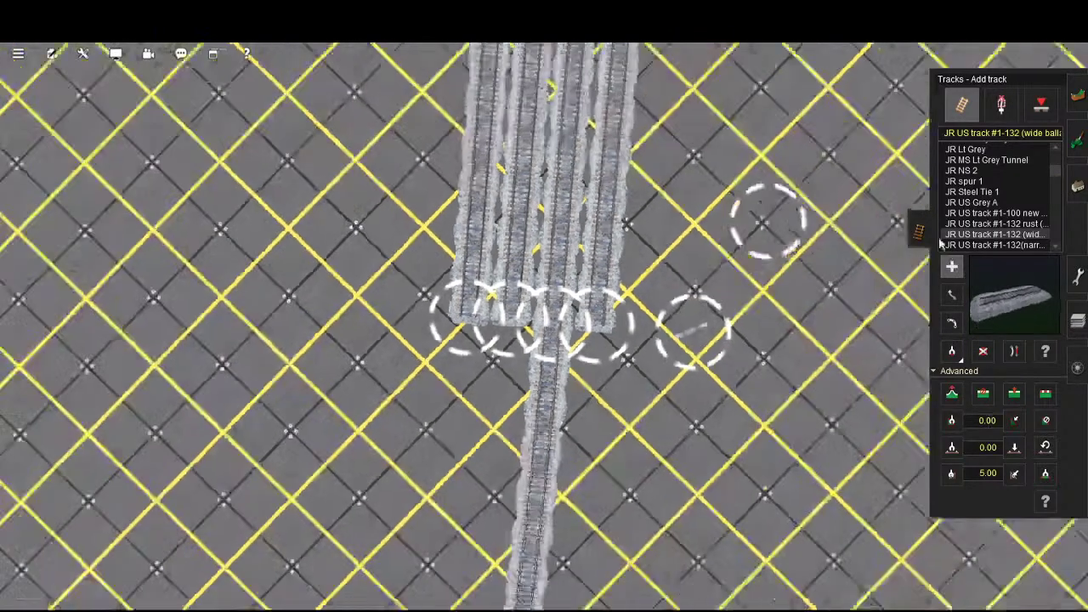
scroll(699, 119, down, 8)
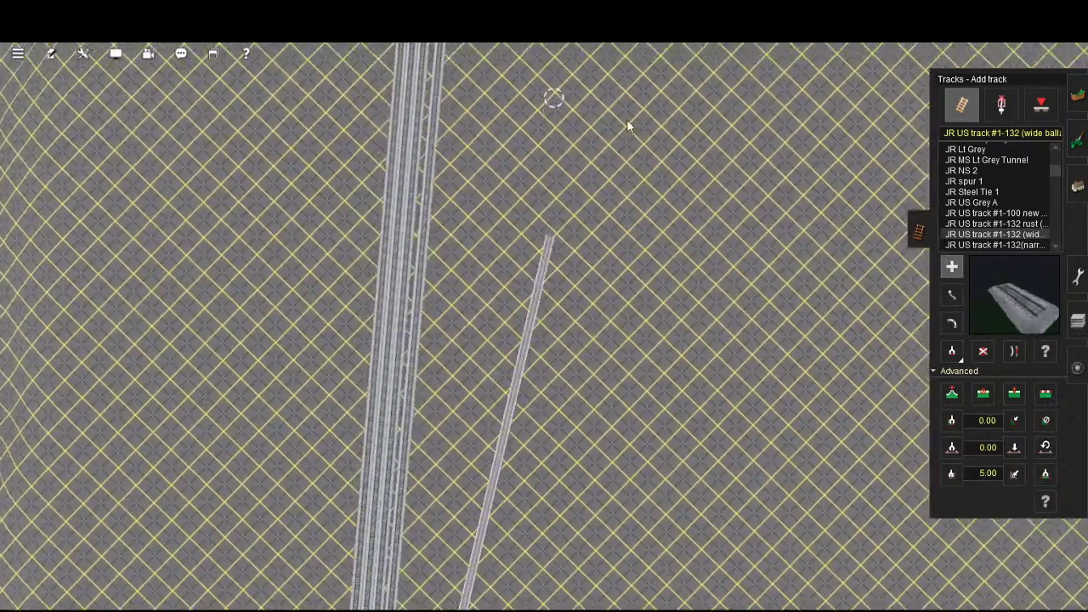
scroll(678, 114, down, 5)
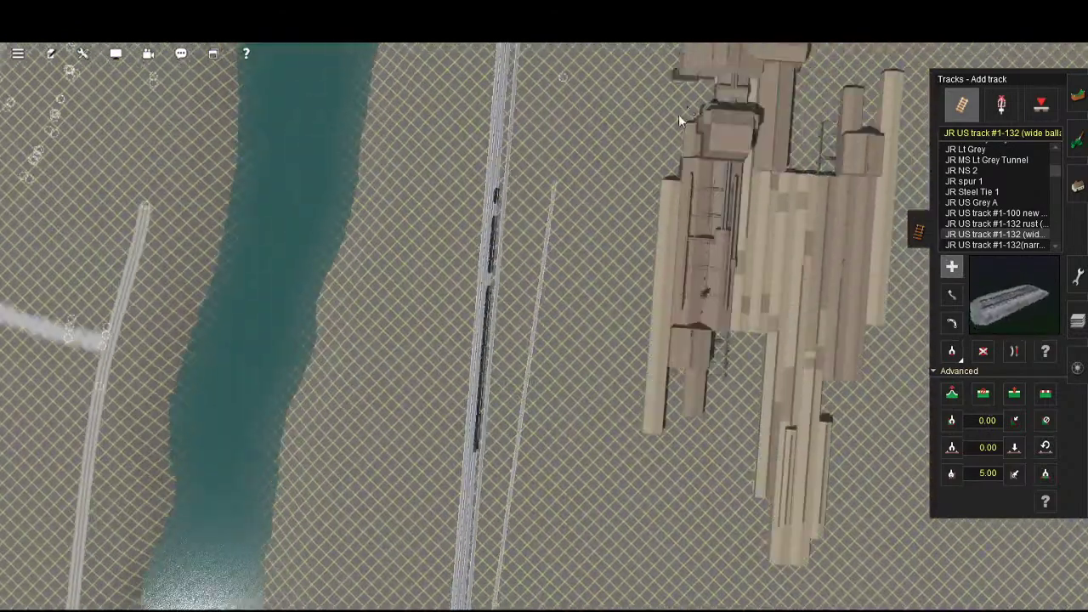
key(Up)
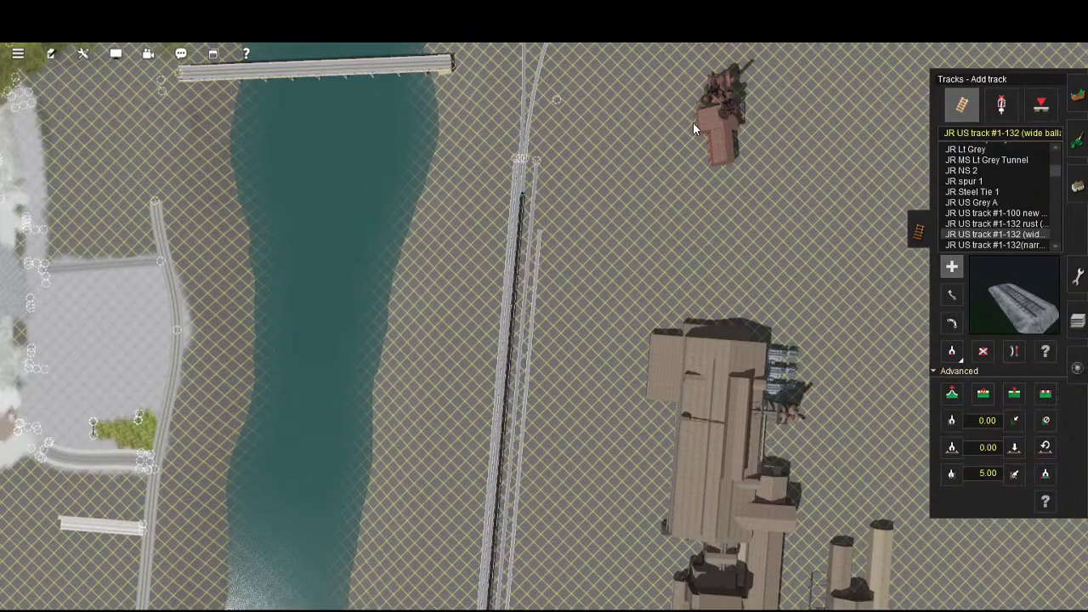
scroll(685, 338, up, 6)
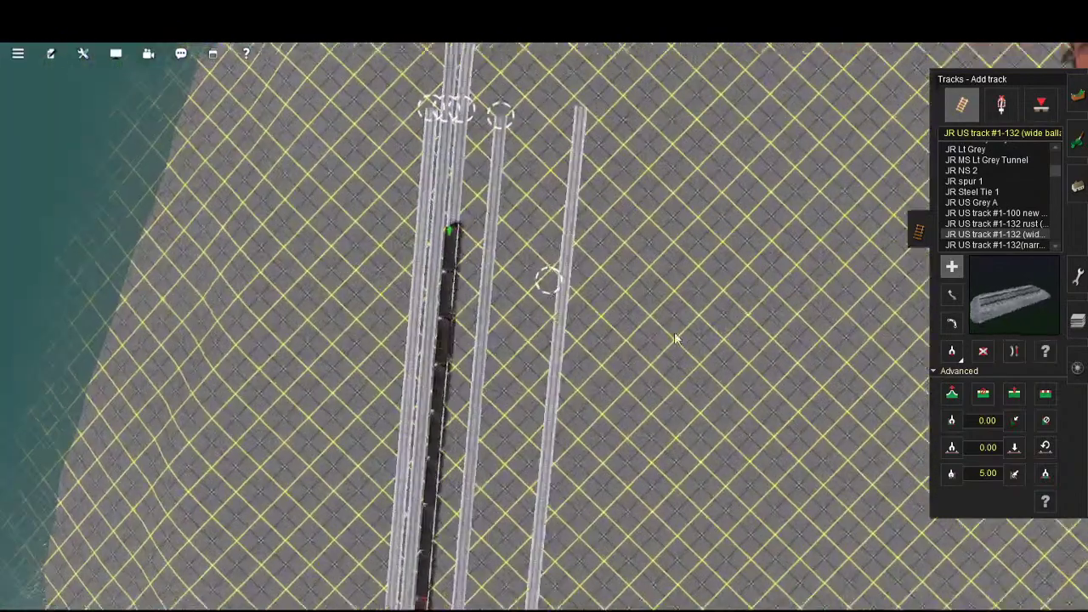
scroll(667, 276, up, 6)
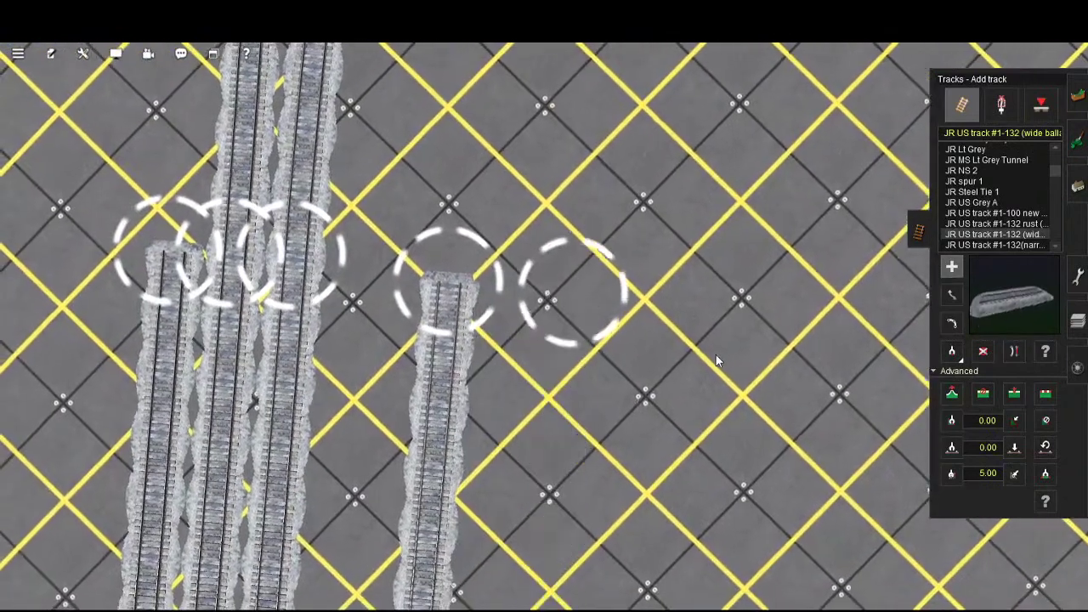
middle_drag(436, 344, 667, 393)
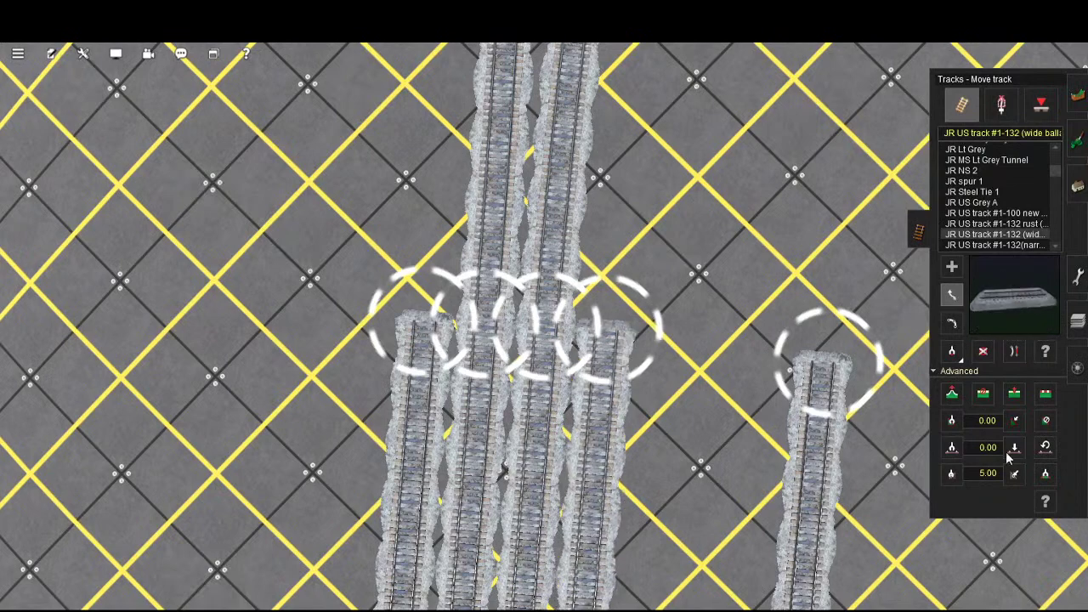
drag(893, 412, 848, 409)
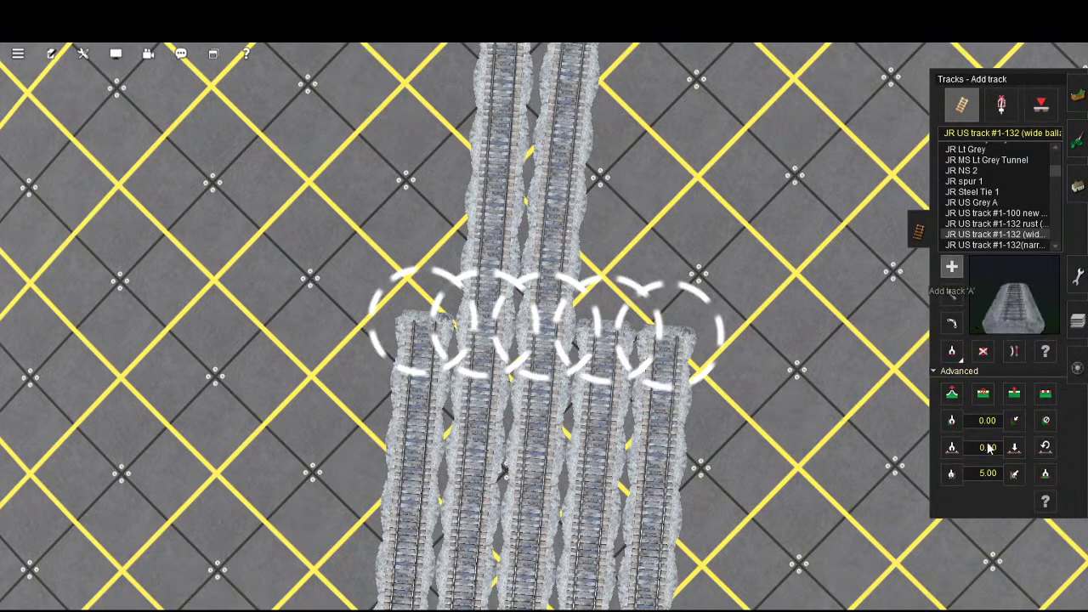
- Lay a sixth parallel track on the mill side from the junction end to the far end of the yard
scroll(802, 413, down, 10)
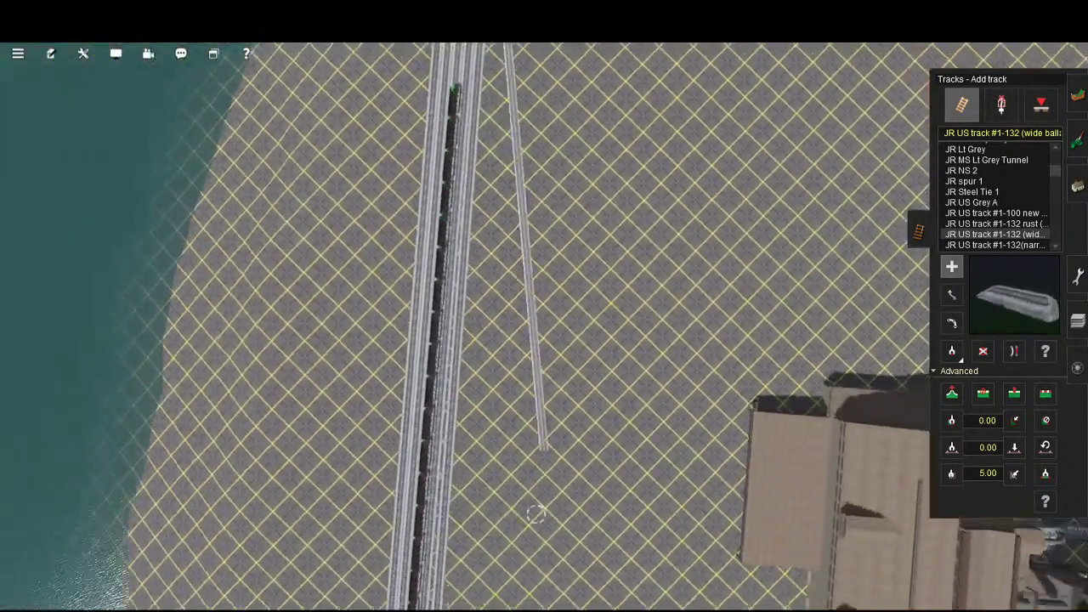
right_drag(535, 513, 644, 400)
scroll(645, 405, up, 5)
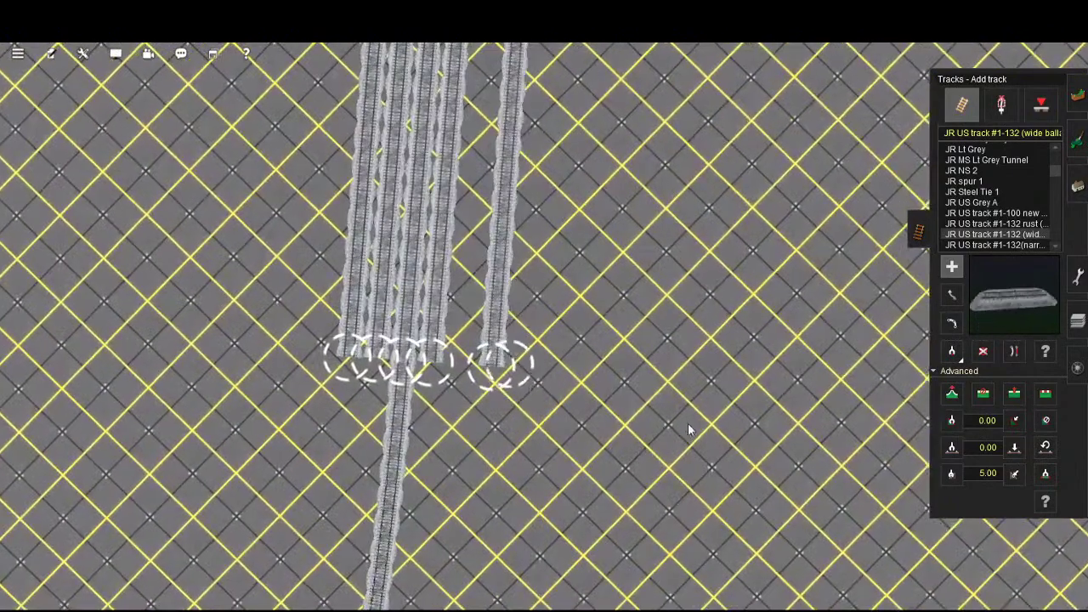
right_click(690, 439)
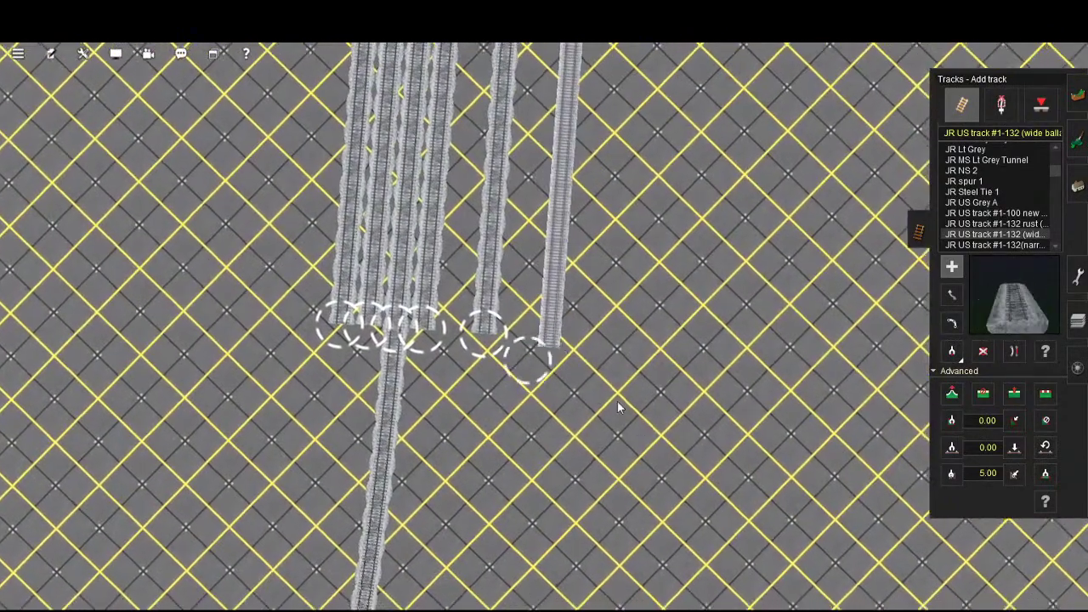
right_click(618, 385)
scroll(804, 431, up, 8)
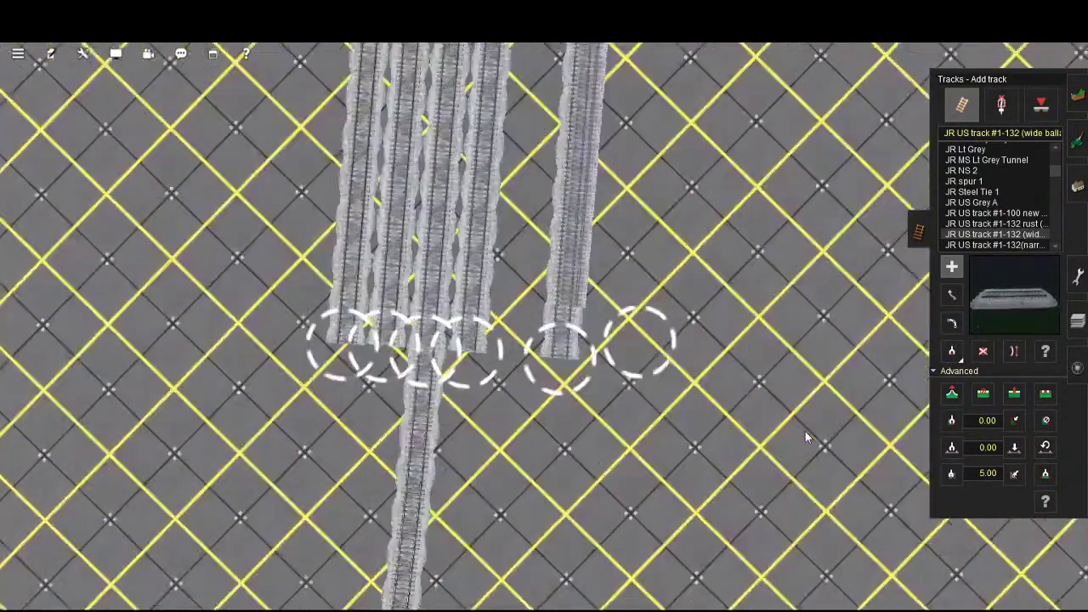
- Move the far ends of the fifth and sixth tracks snugly against the row of yard tracks
scroll(822, 454, down, 8)
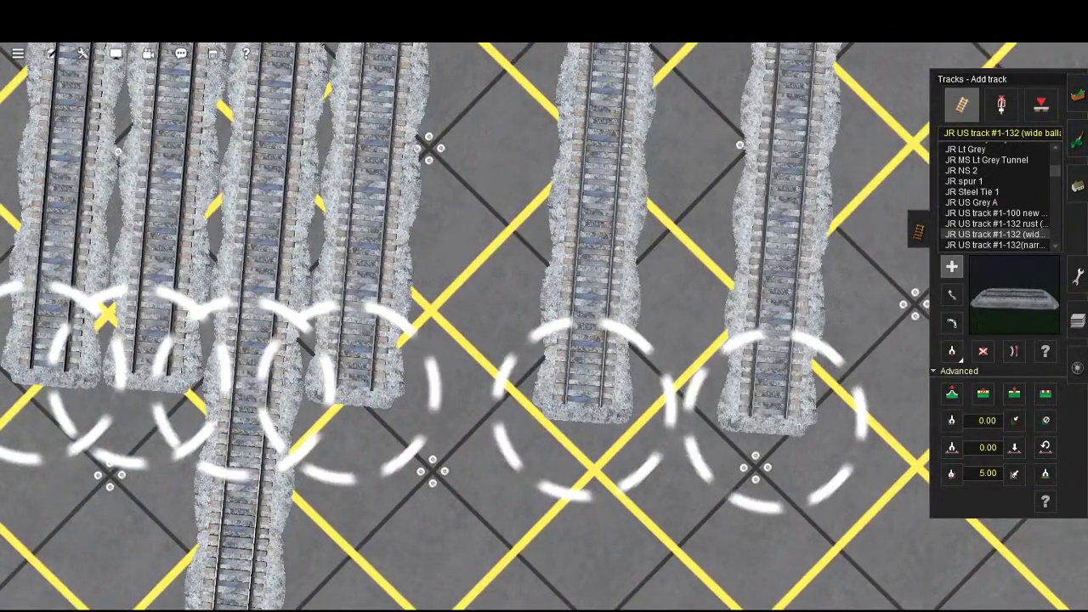
right_drag(508, 471, 680, 398)
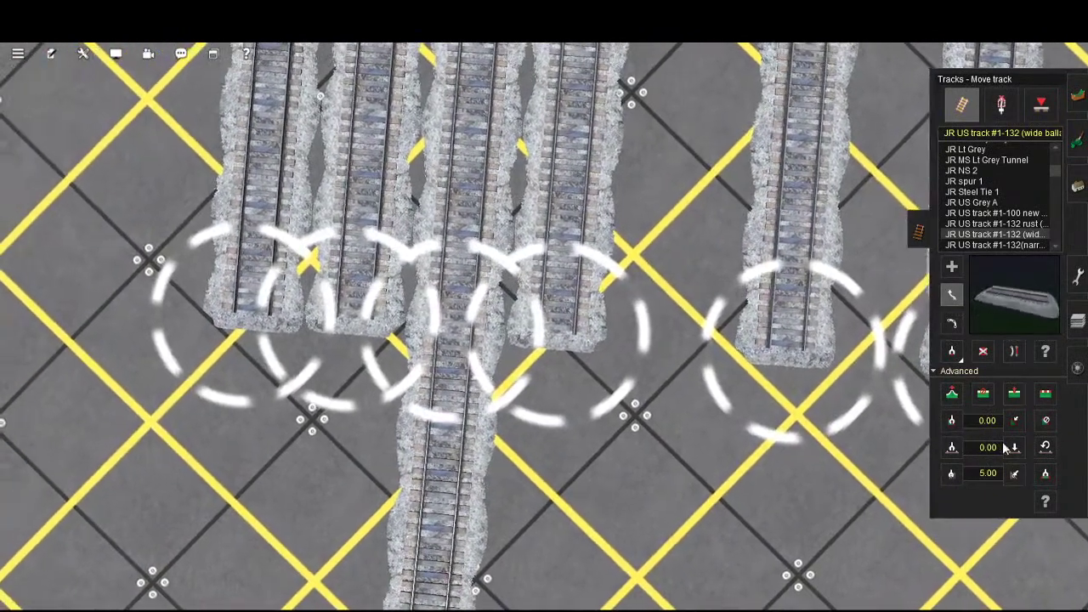
drag(992, 423, 824, 418)
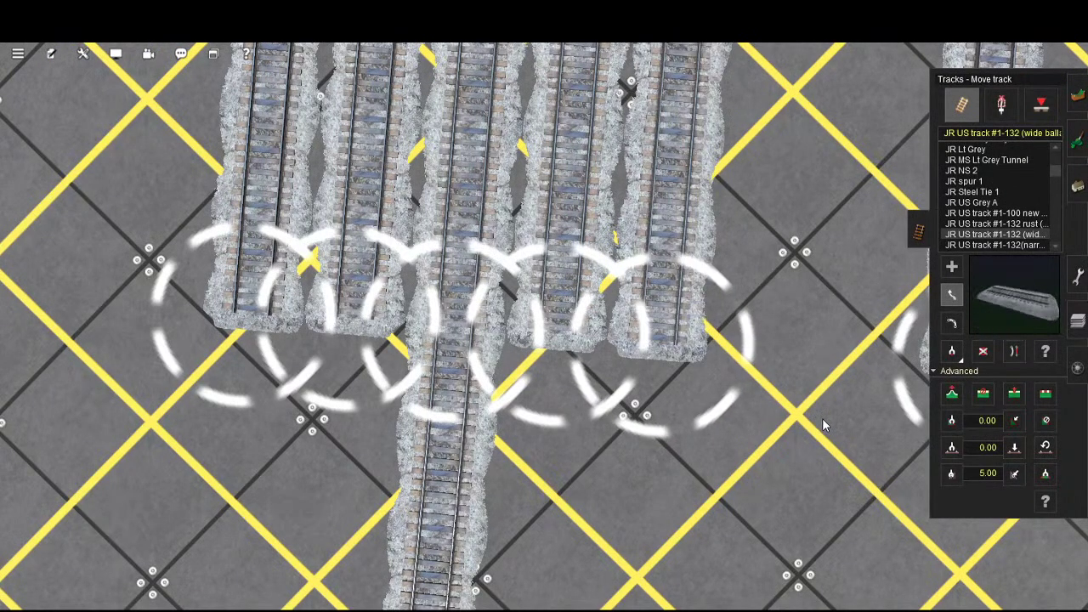
right_drag(881, 426, 979, 420)
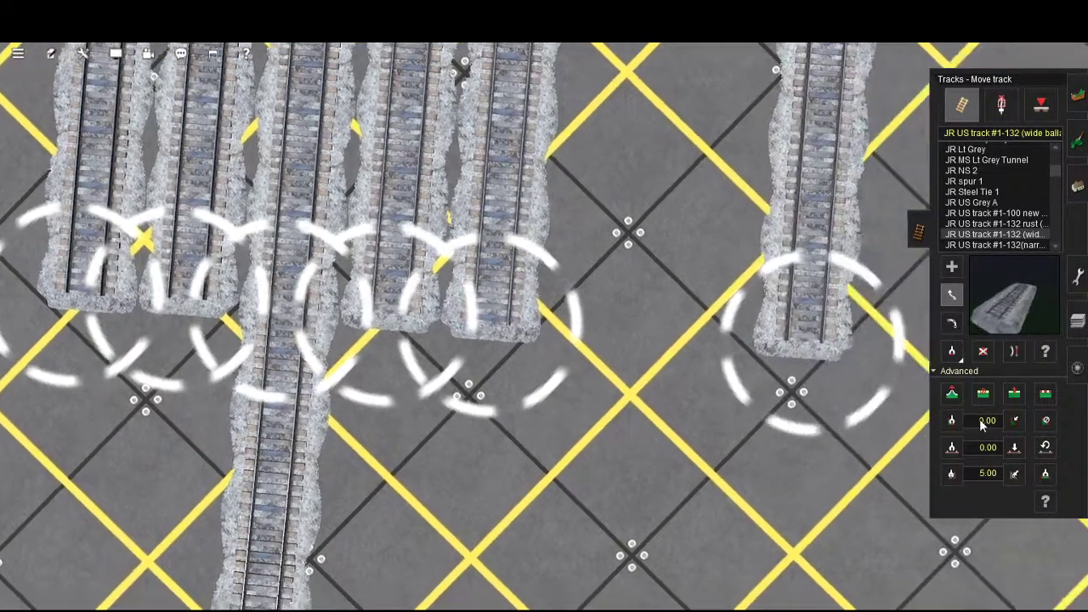
right_drag(668, 388, 764, 404)
drag(978, 424, 830, 415)
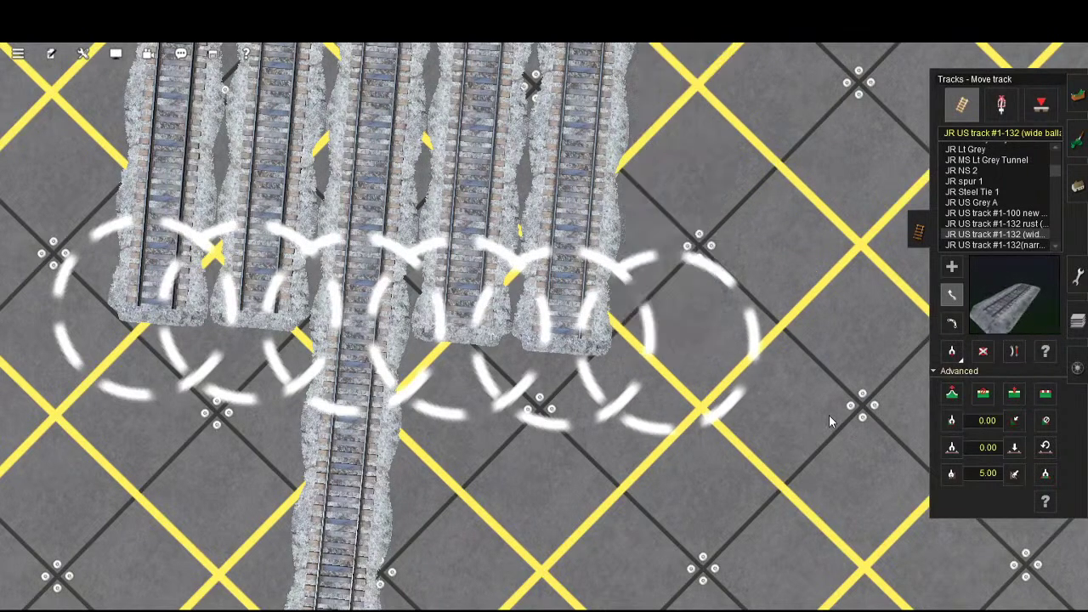
- Move the junction end of the sixth track snugly beside the fifth track's end
scroll(884, 370, down, 10)
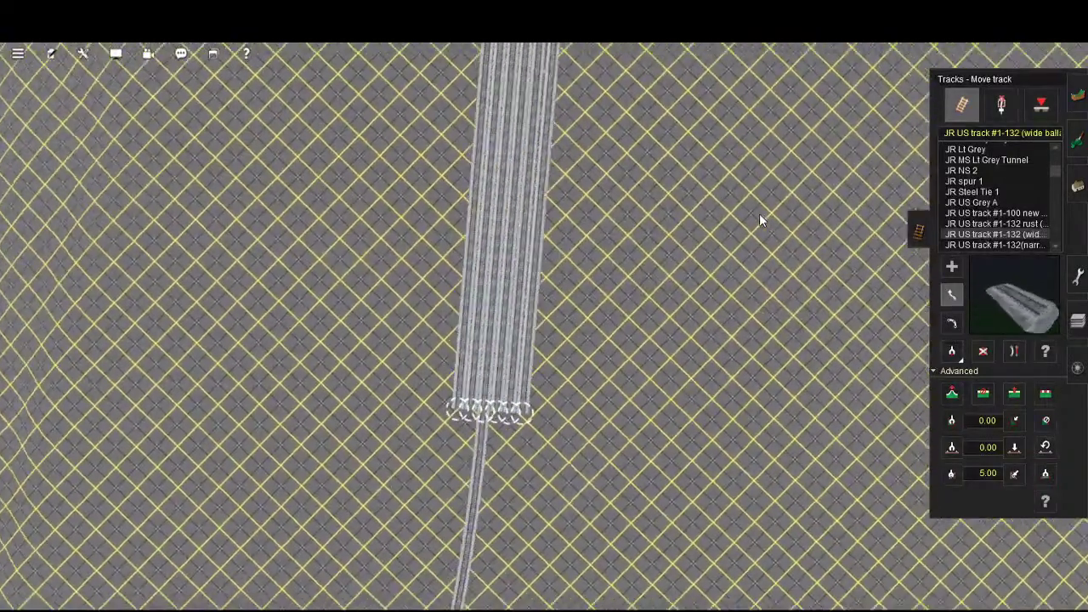
right_drag(759, 213, 684, 370)
scroll(671, 401, up, 5)
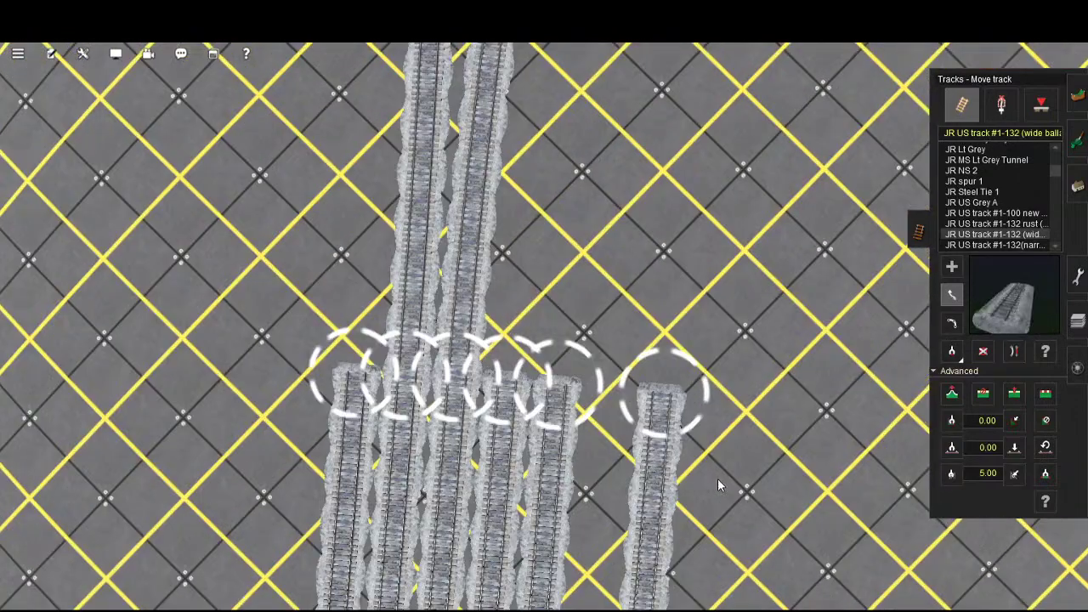
scroll(717, 479, up, 5)
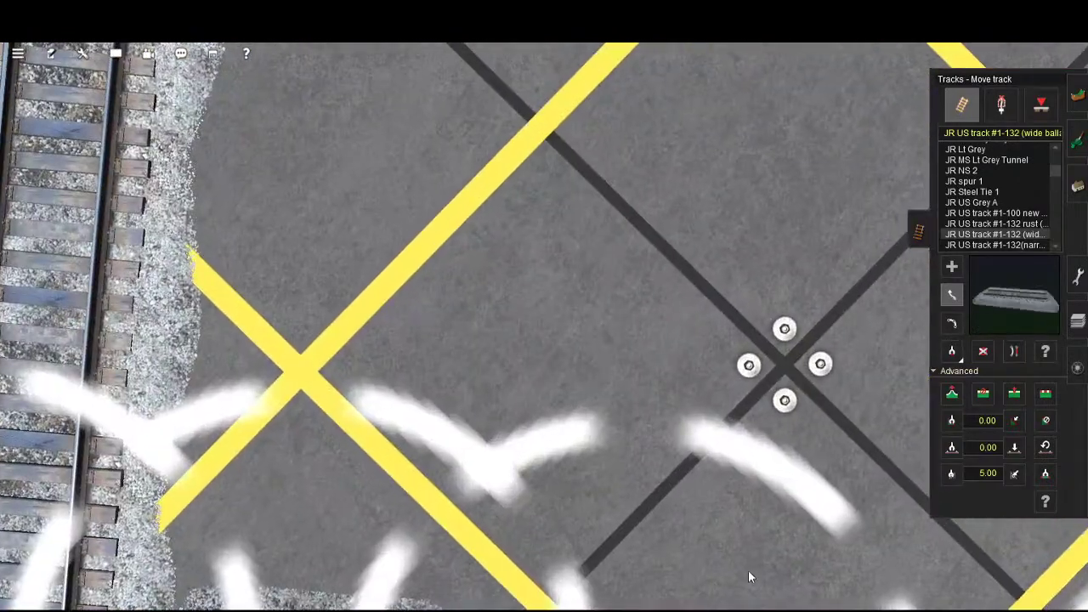
scroll(748, 575, down, 5)
right_click(730, 605)
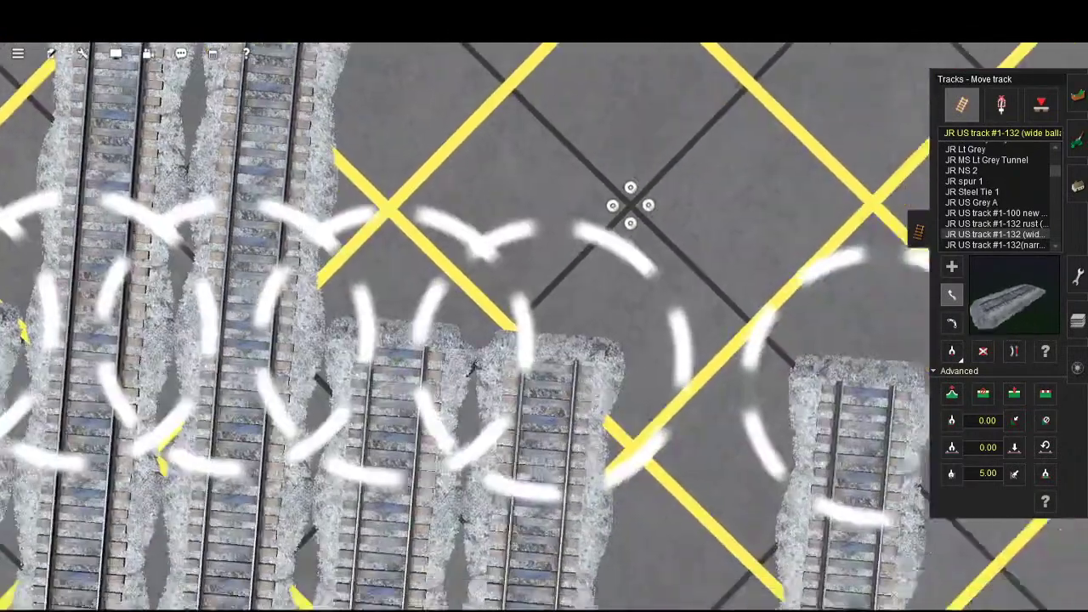
drag(1063, 415, 861, 405)
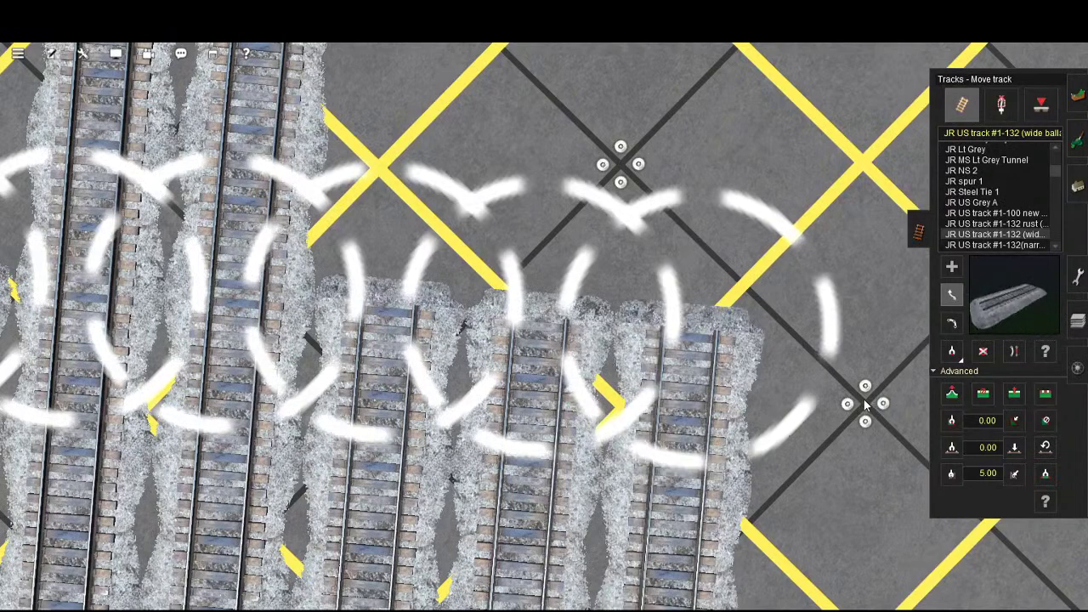
- Check the spacing of the six parallel tracks along the hopper train and back at the junction
scroll(916, 423, down, 10)
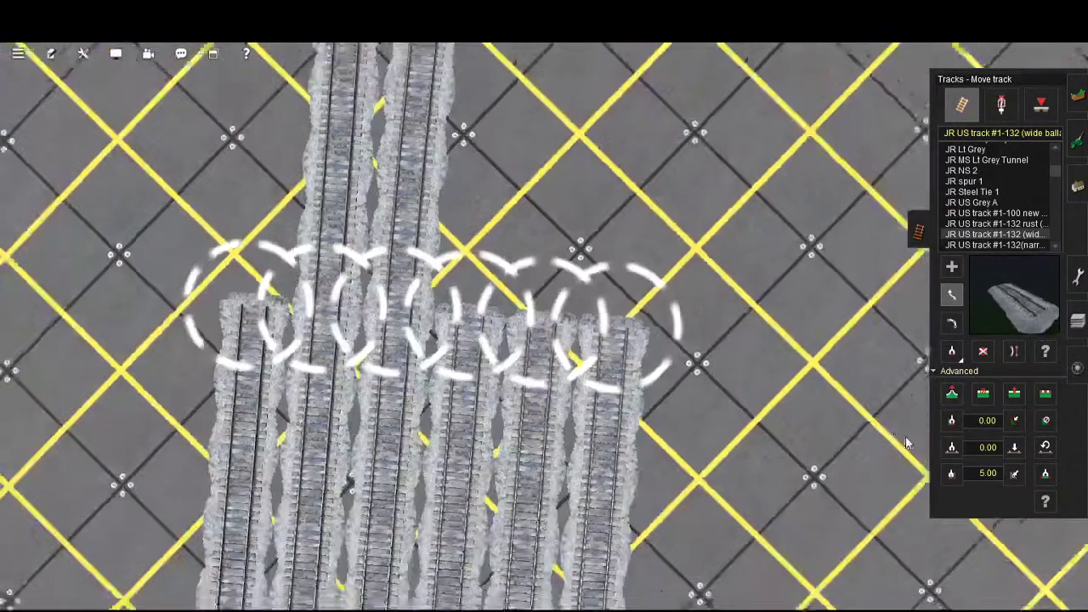
scroll(782, 588, down, 8)
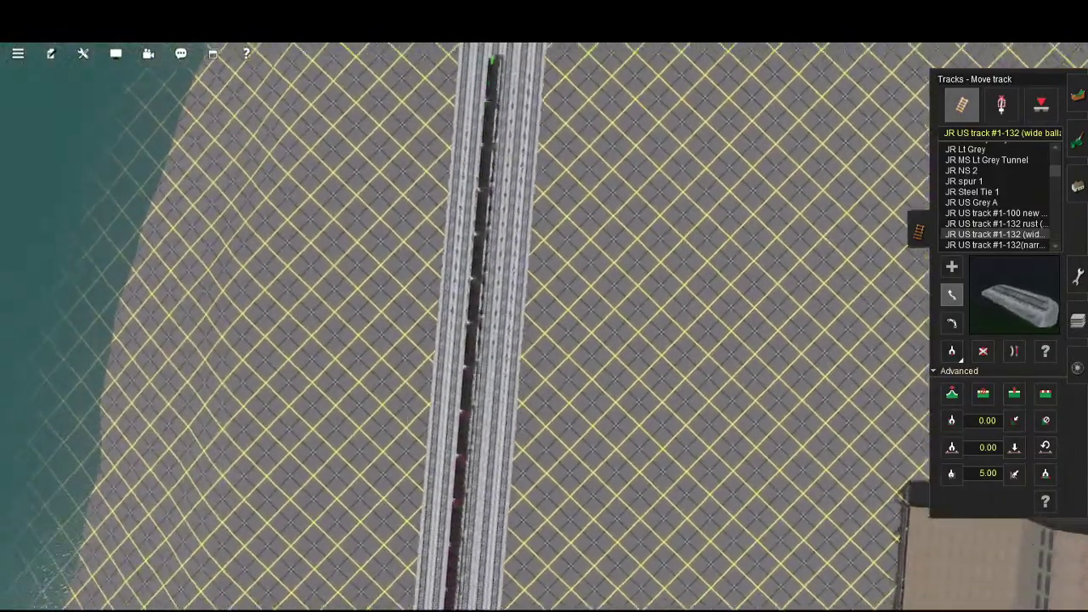
right_drag(705, 207, 656, 327)
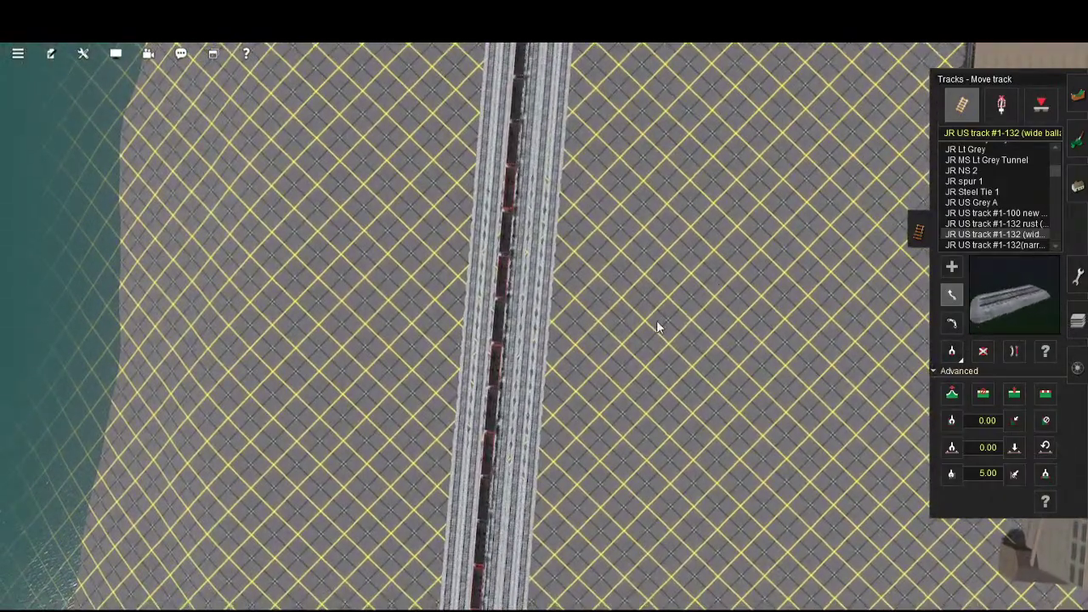
right_drag(739, 331, 725, 141)
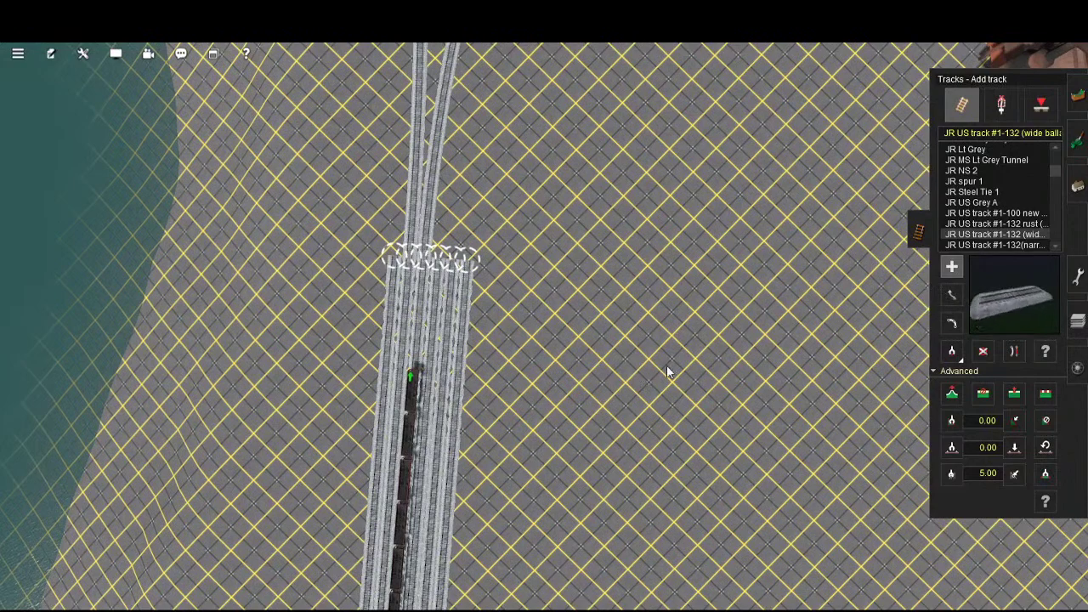
scroll(621, 425, up, 5)
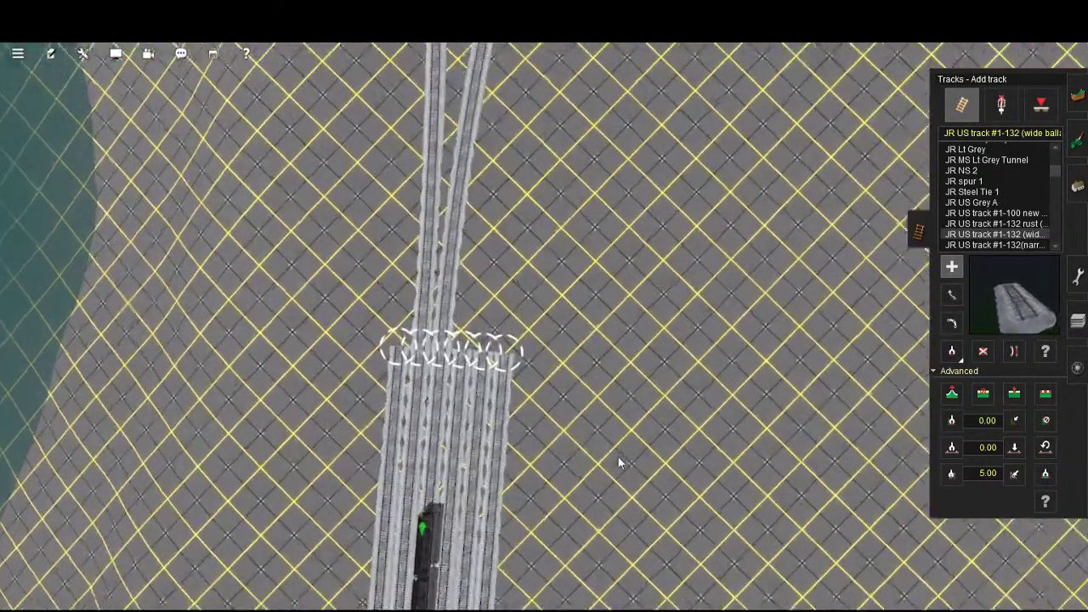
- Lay a seventh parallel track on the mill side from the junction end to the far end of the yard
scroll(695, 442, up, 5)
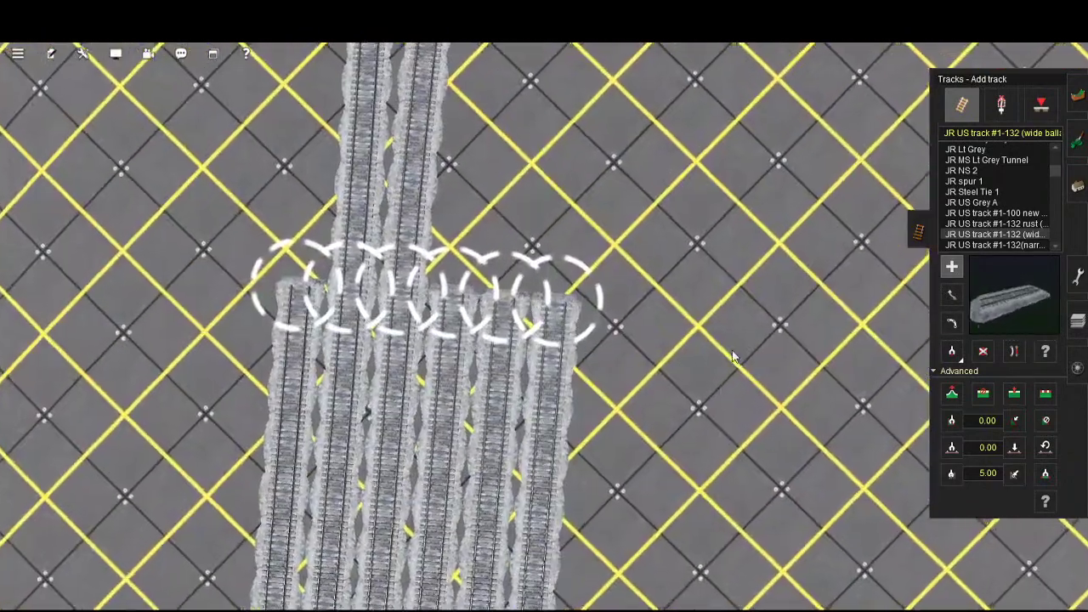
scroll(663, 484, up, 5)
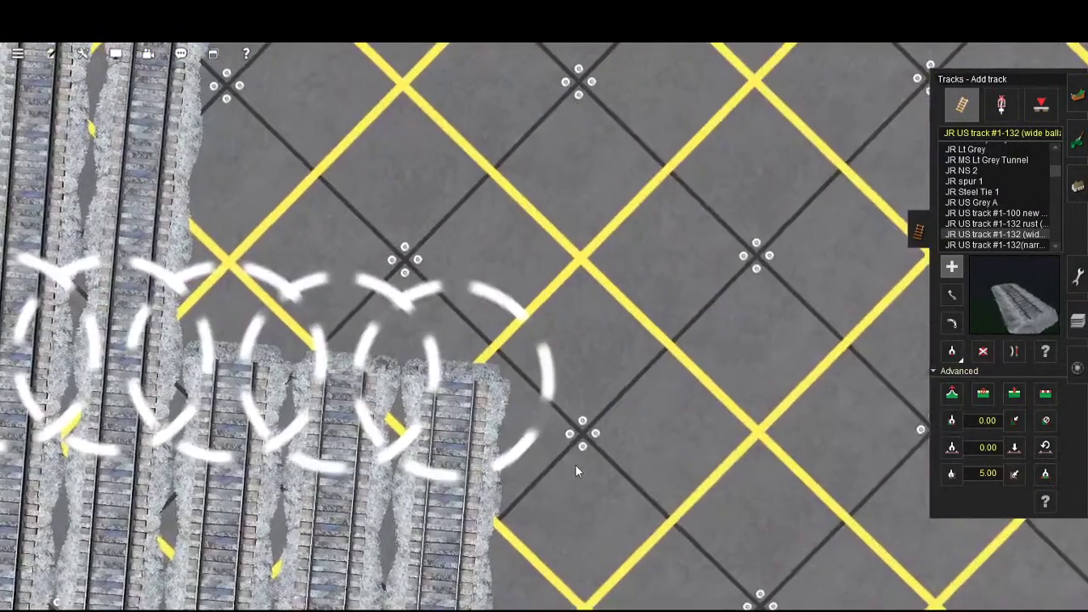
scroll(673, 446, up, 2)
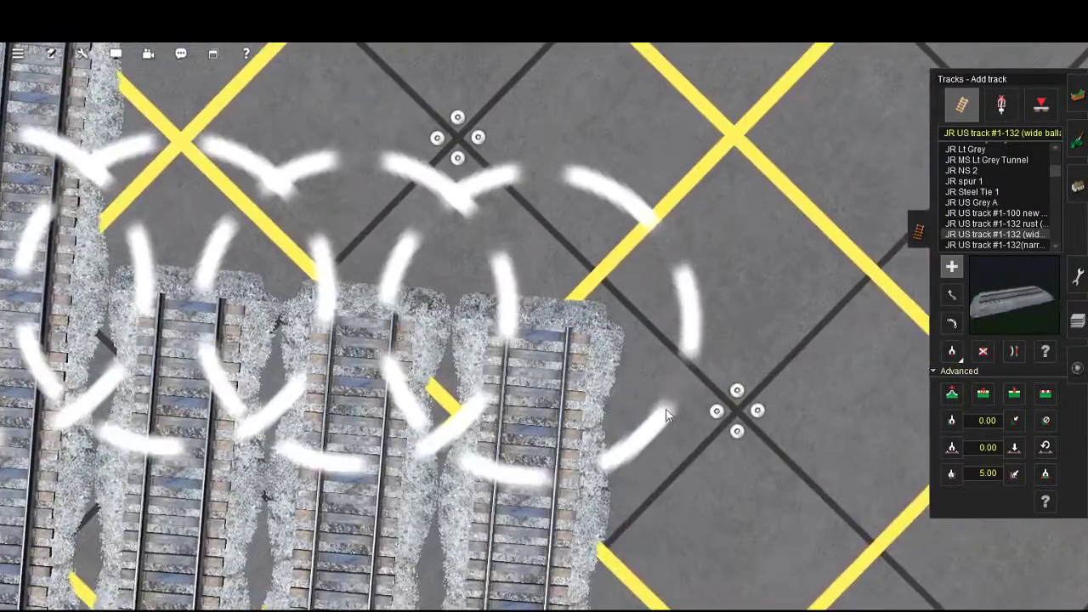
key(Left)
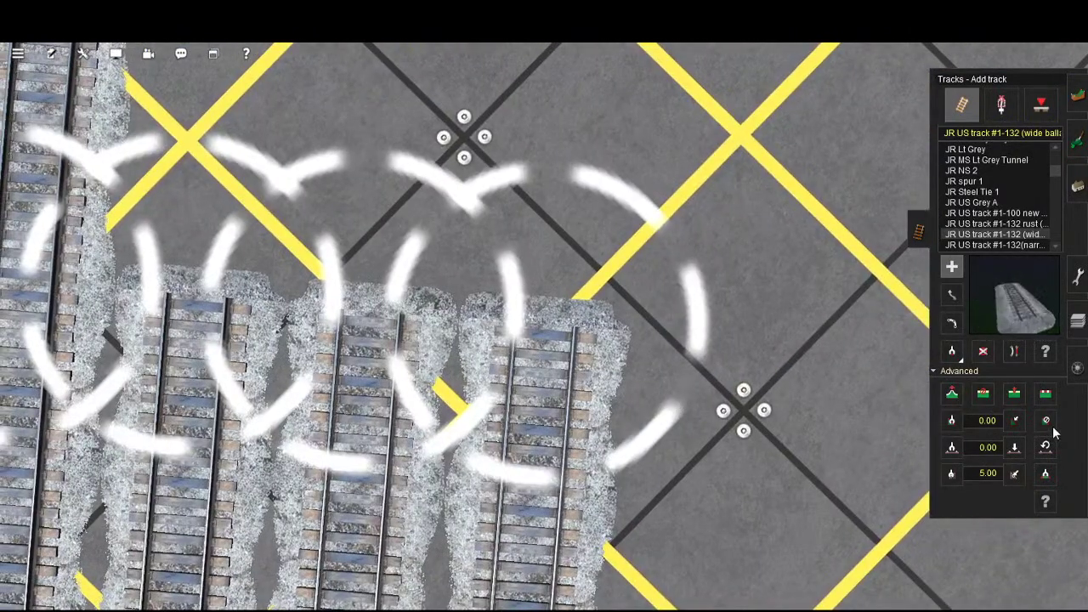
scroll(999, 493, down, 10)
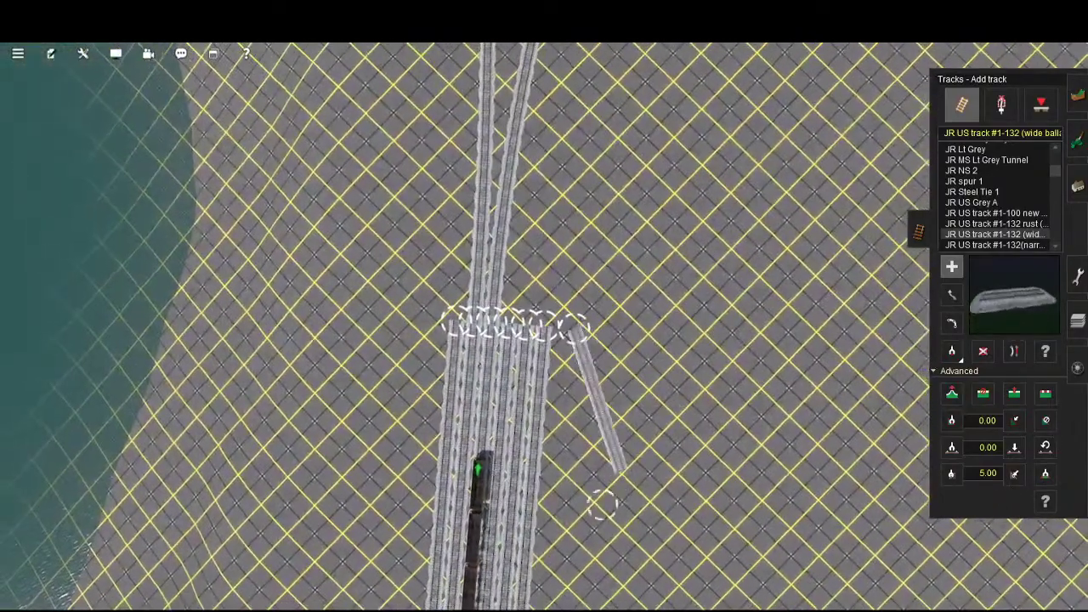
scroll(586, 533, down, 6)
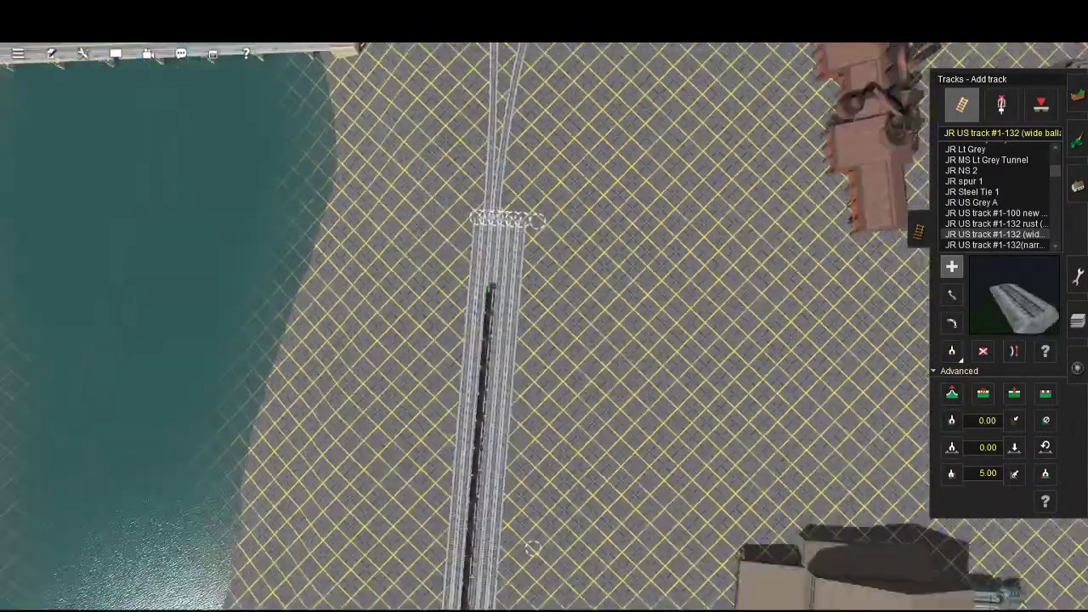
key(Down)
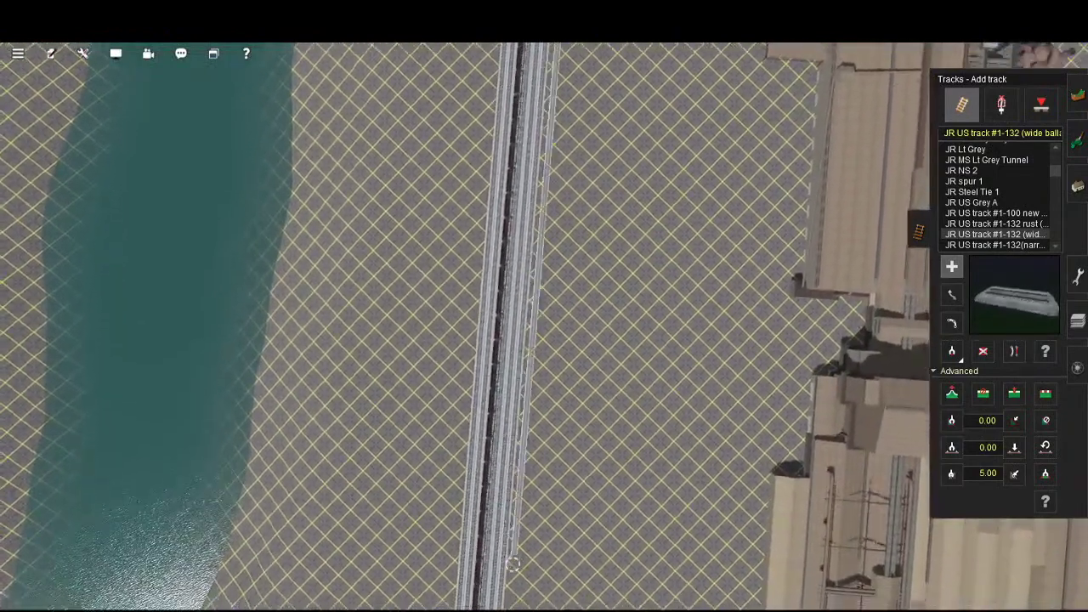
right_click(513, 563)
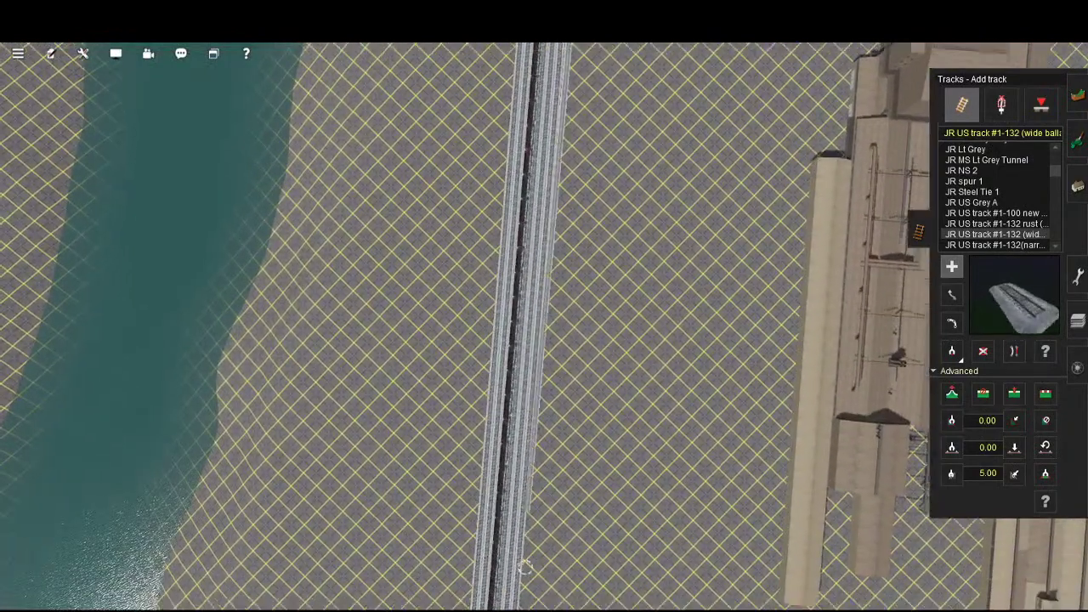
right_click(538, 568)
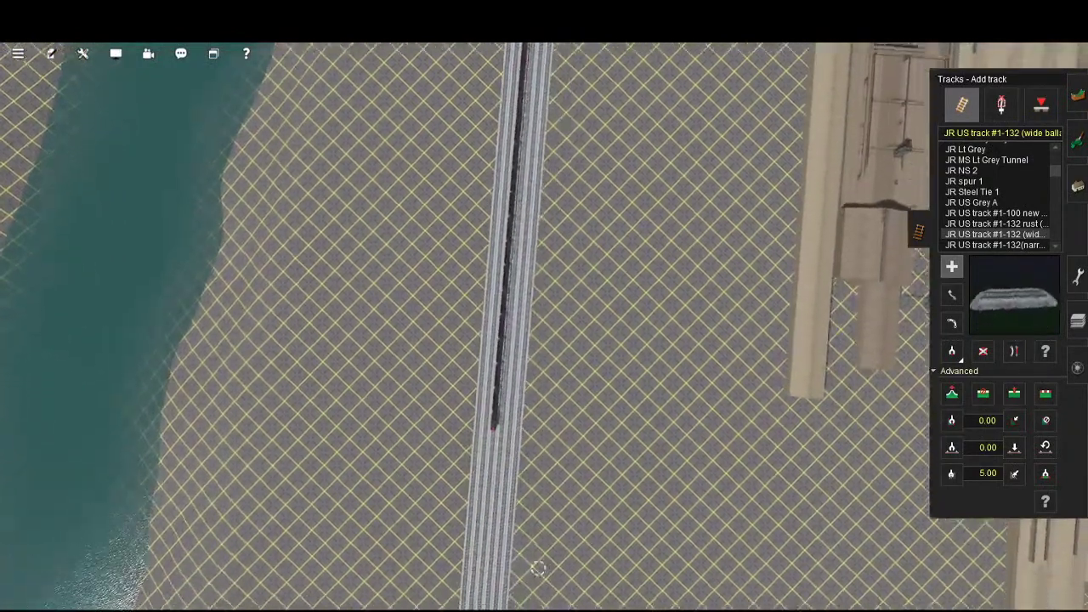
right_click(535, 563)
right_click(521, 552)
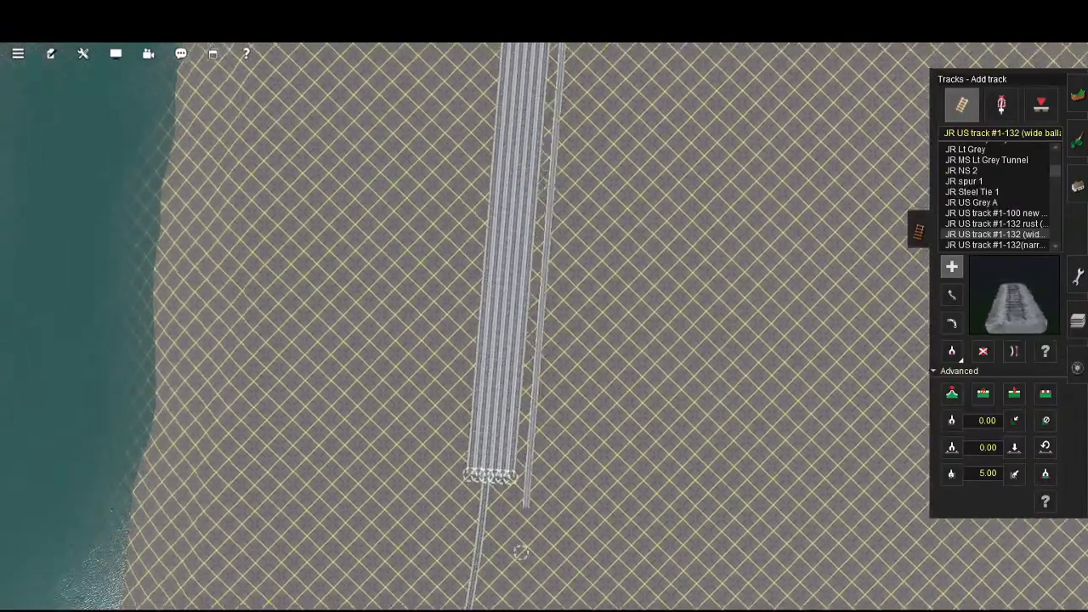
click(520, 552)
- Position the seventh track's far end snugly beside the sixth track's end
scroll(649, 419, up, 5)
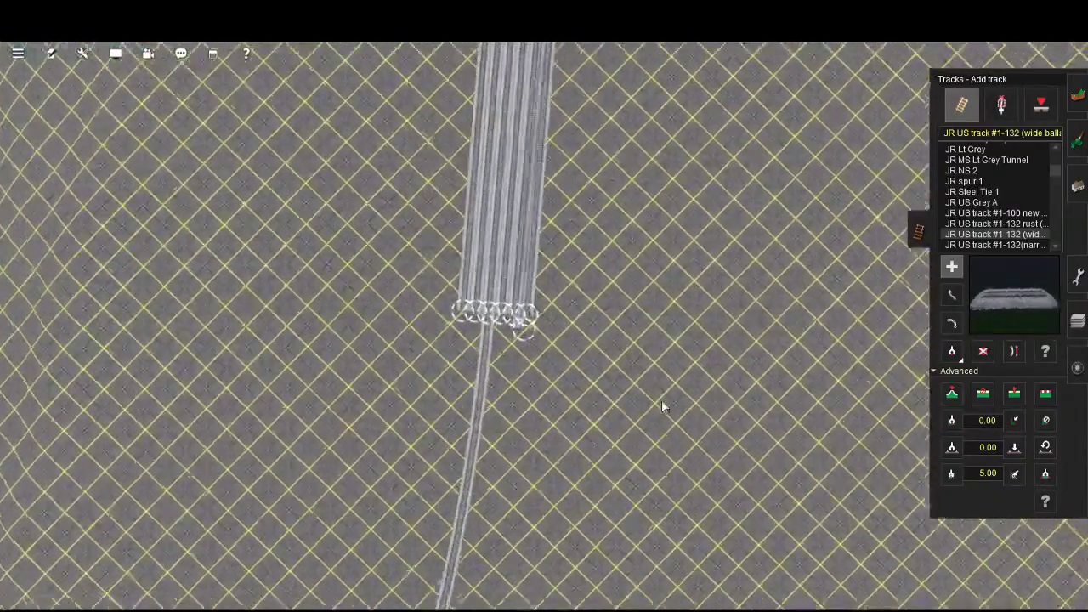
scroll(598, 373, up, 5)
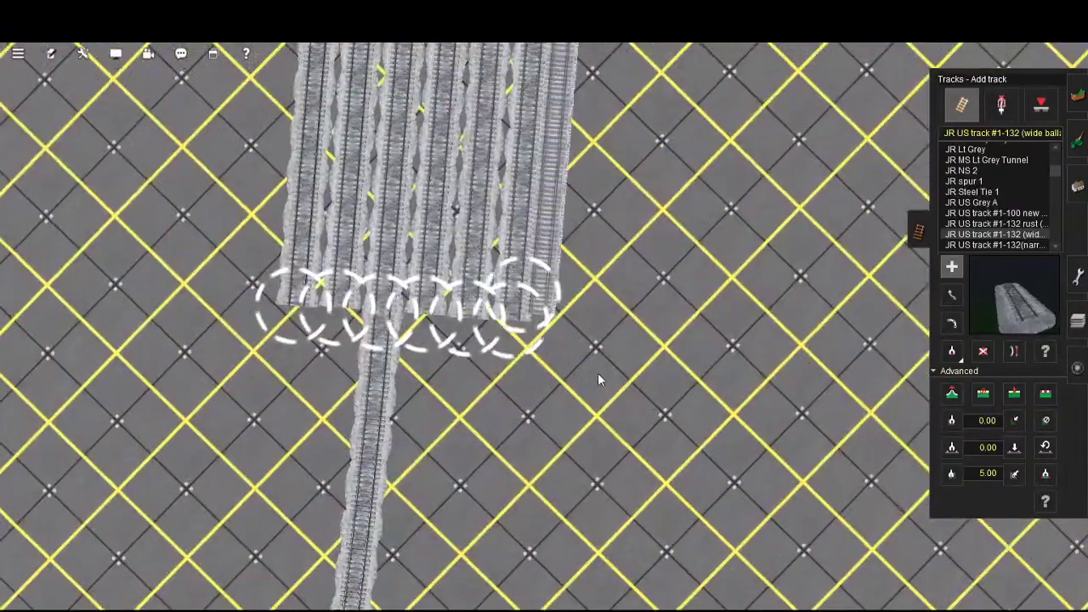
scroll(624, 412, up, 3)
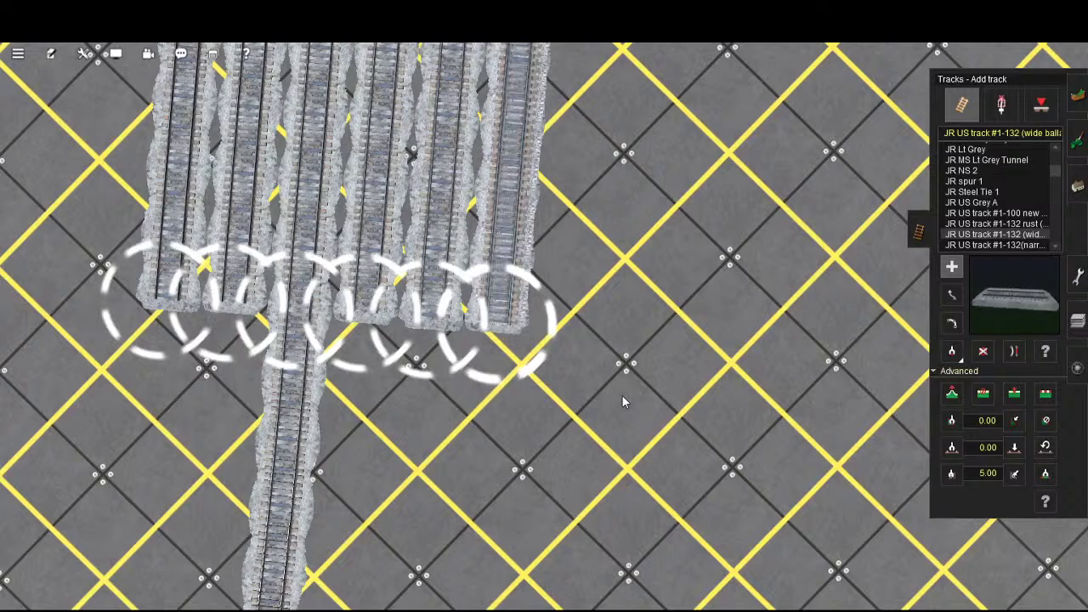
key(a)
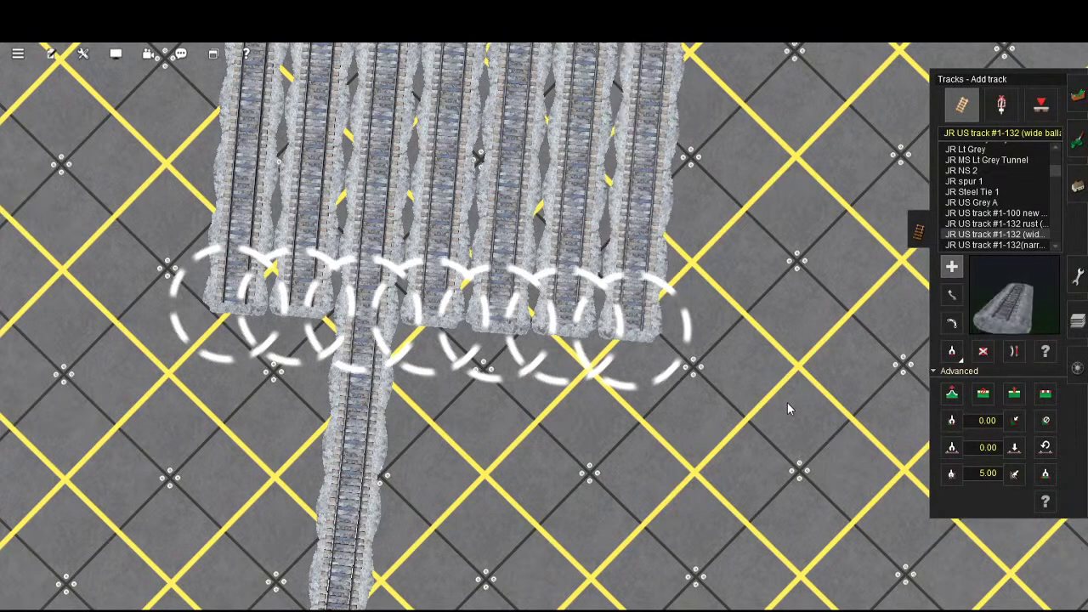
- Move the junction end of the seventh track snugly against the sixth track's end
scroll(784, 405, down, 10)
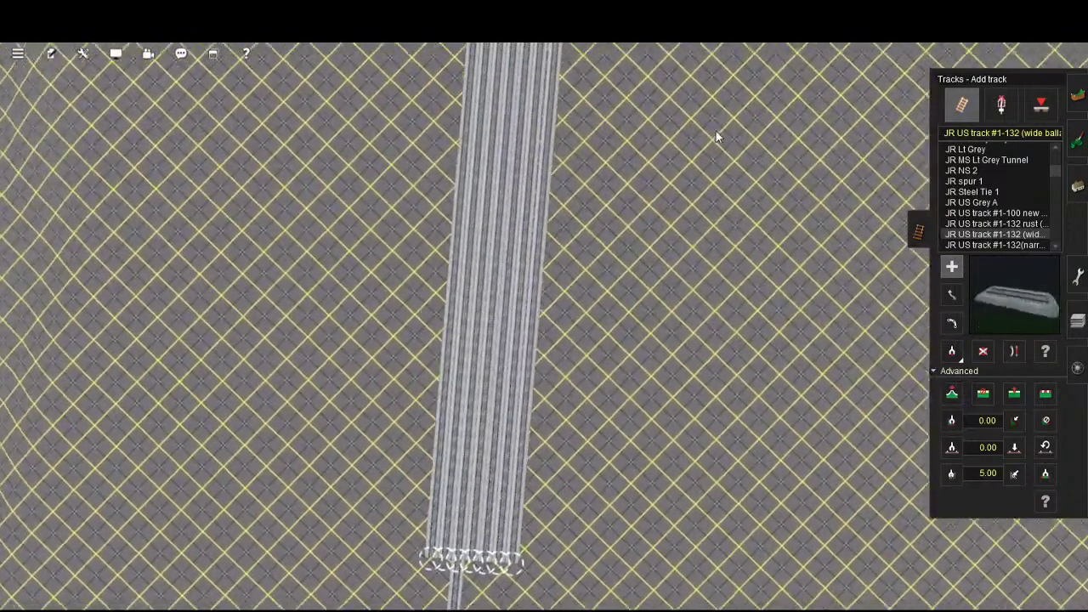
key(Up)
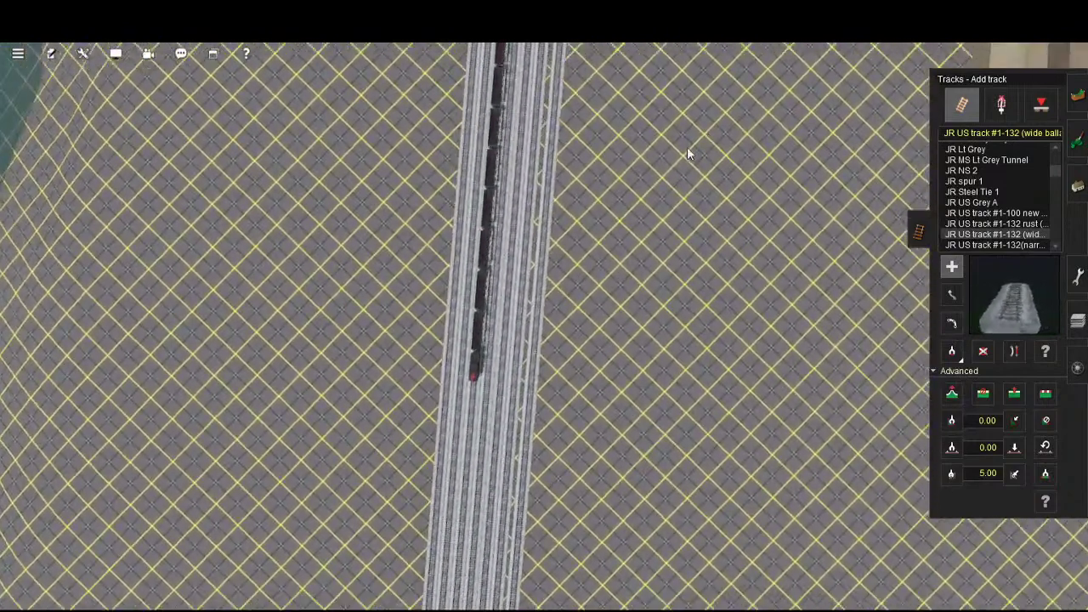
key(Up)
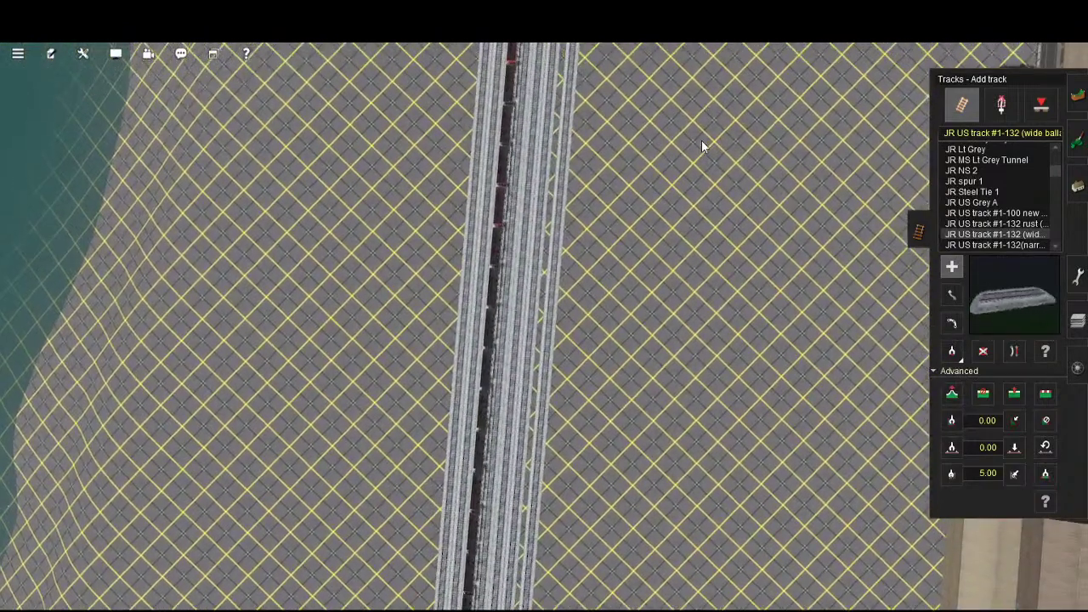
key(Up)
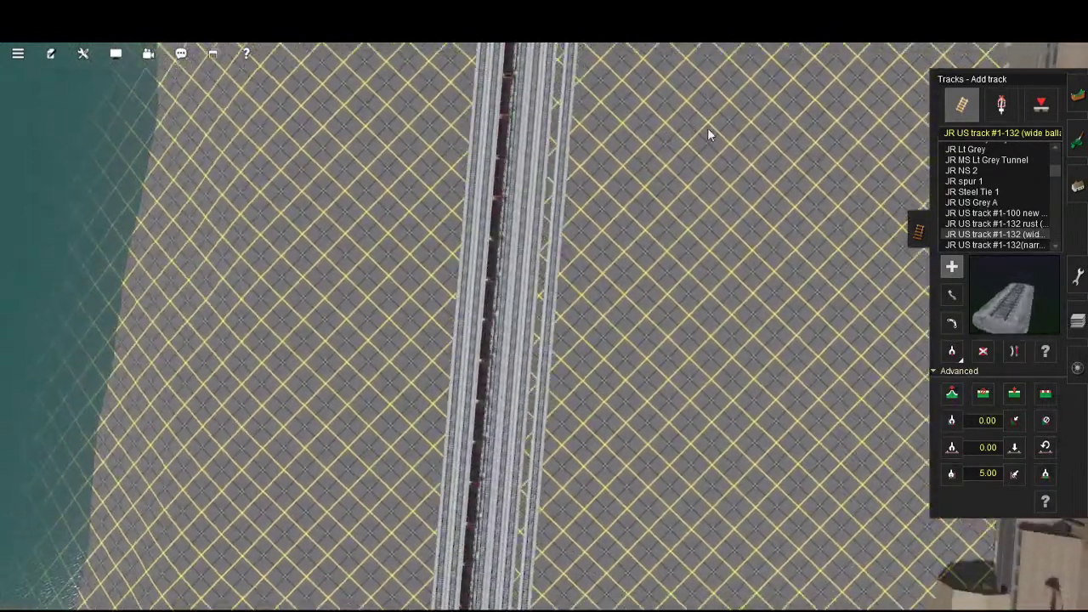
key(Up)
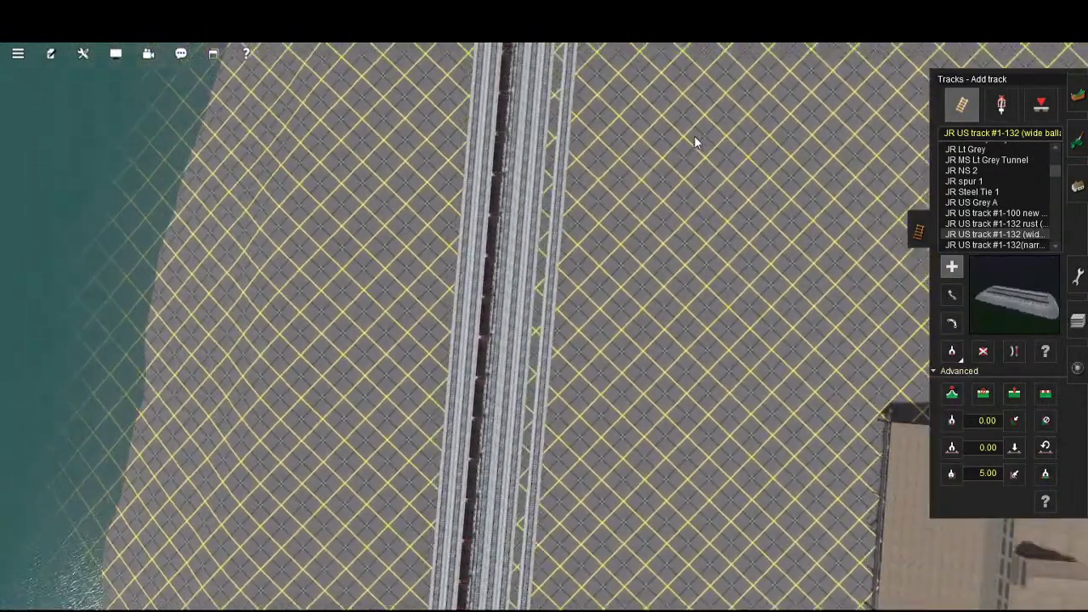
key(Up)
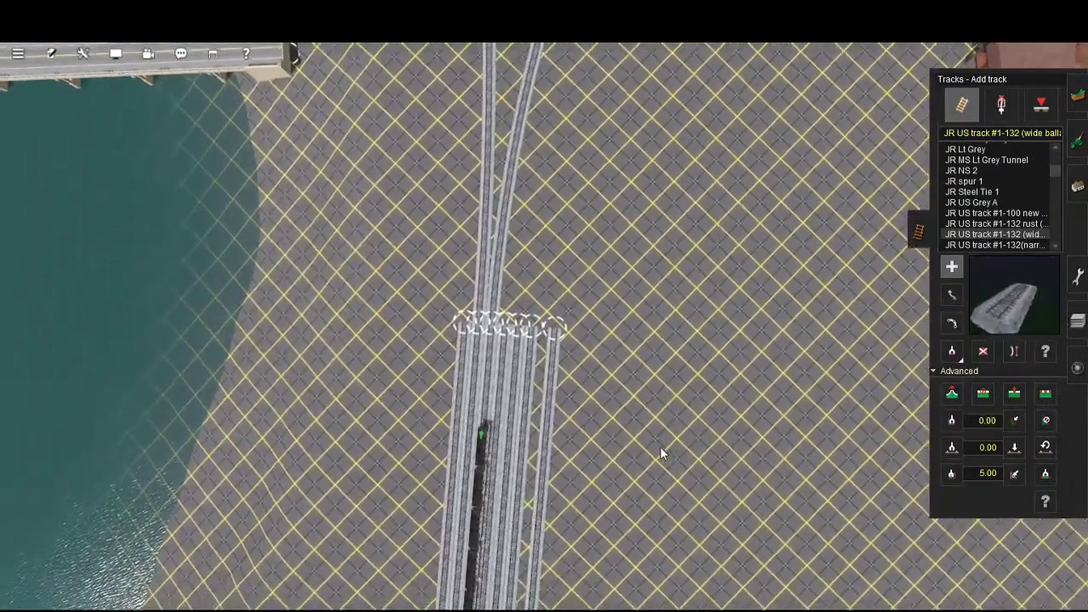
scroll(649, 437, up, 6)
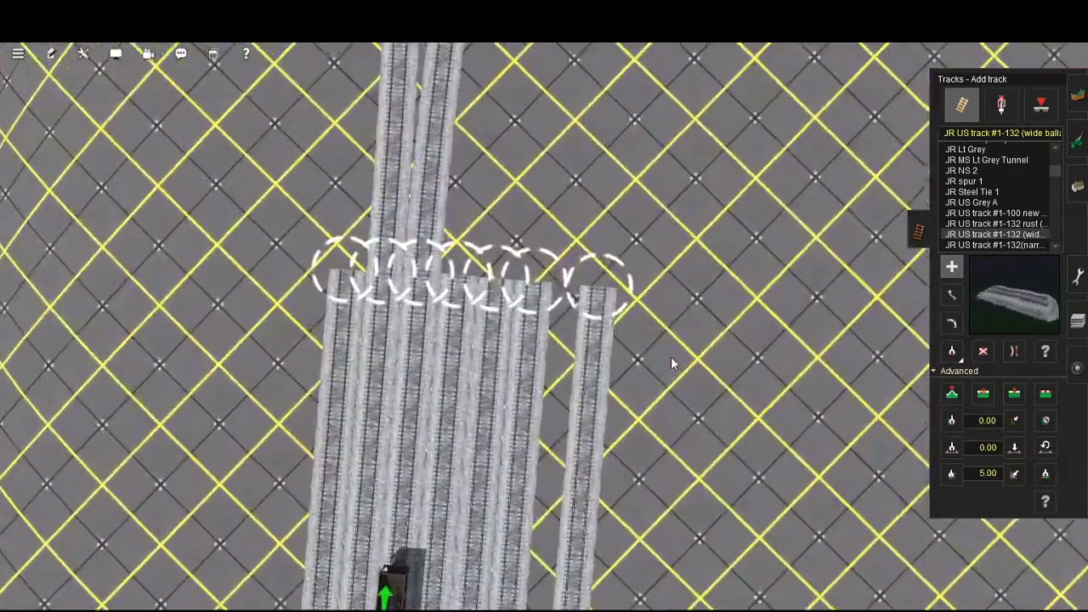
scroll(700, 418, up, 8)
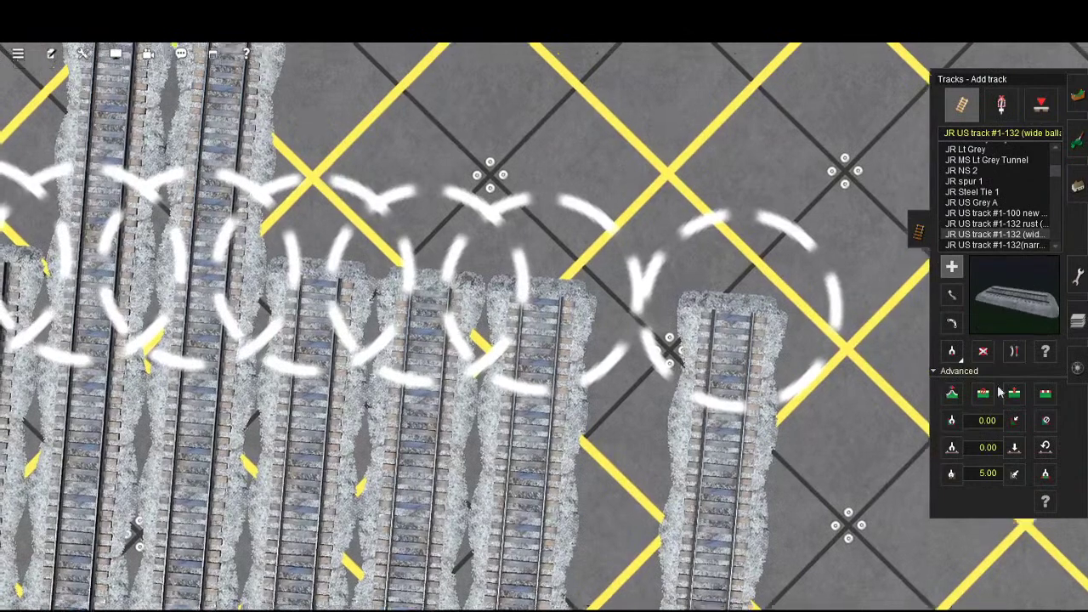
key(Up)
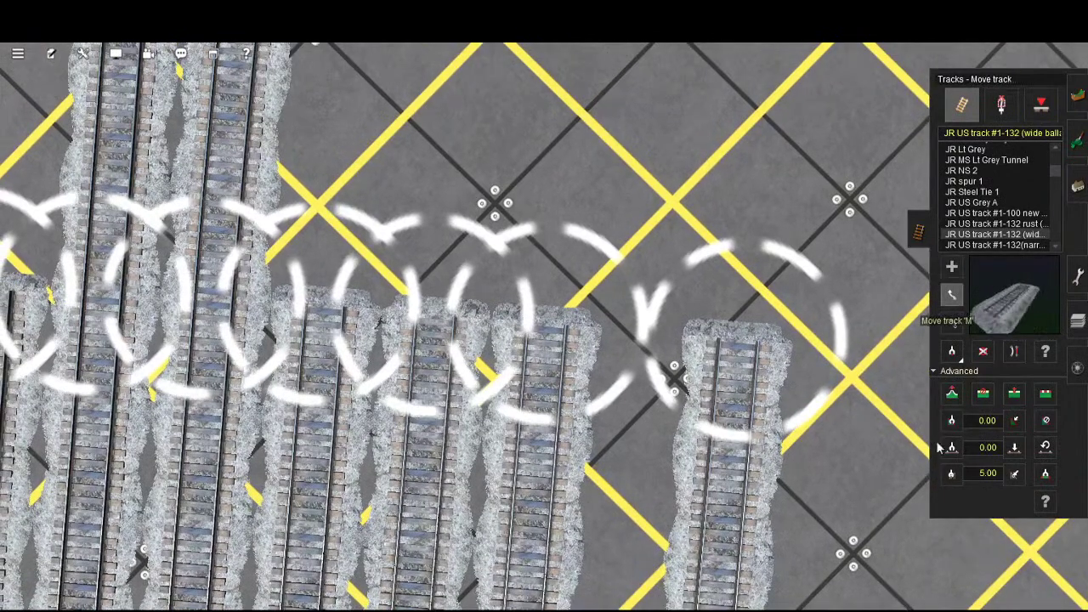
drag(874, 406, 823, 407)
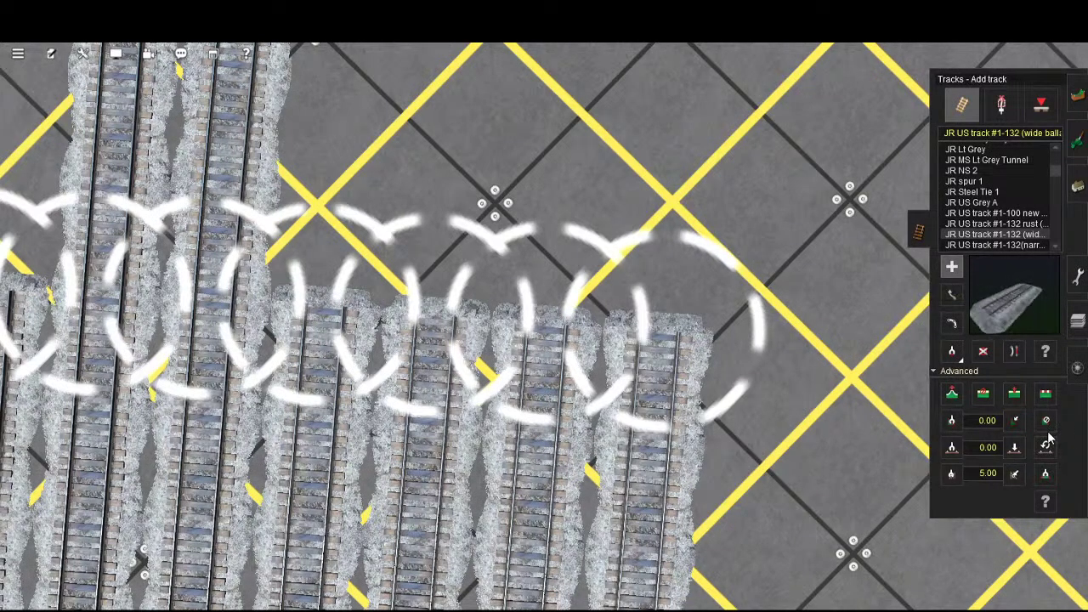
- Lay an eighth parallel track on the mill side from the junction end, ending snugly beside the seventh track's far end
scroll(679, 497, down, 10)
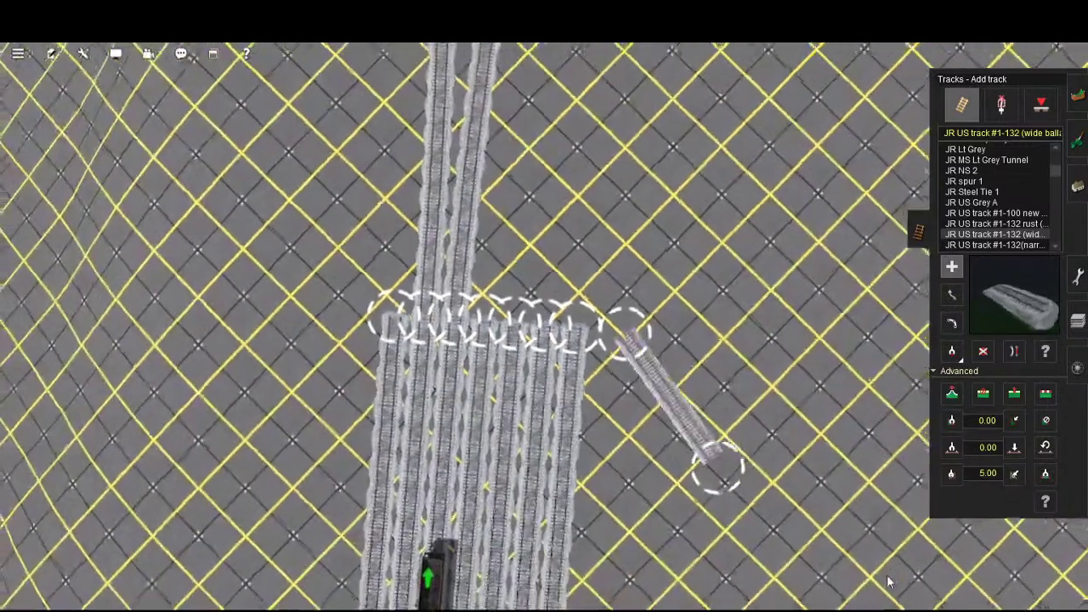
scroll(680, 497, down, 5)
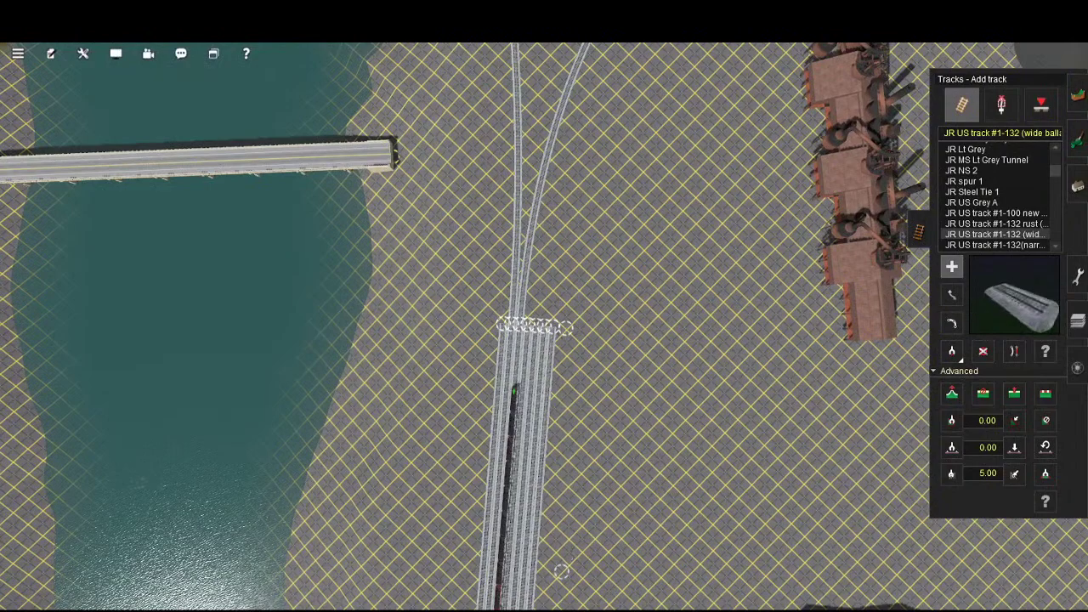
drag(561, 571, 519, 527)
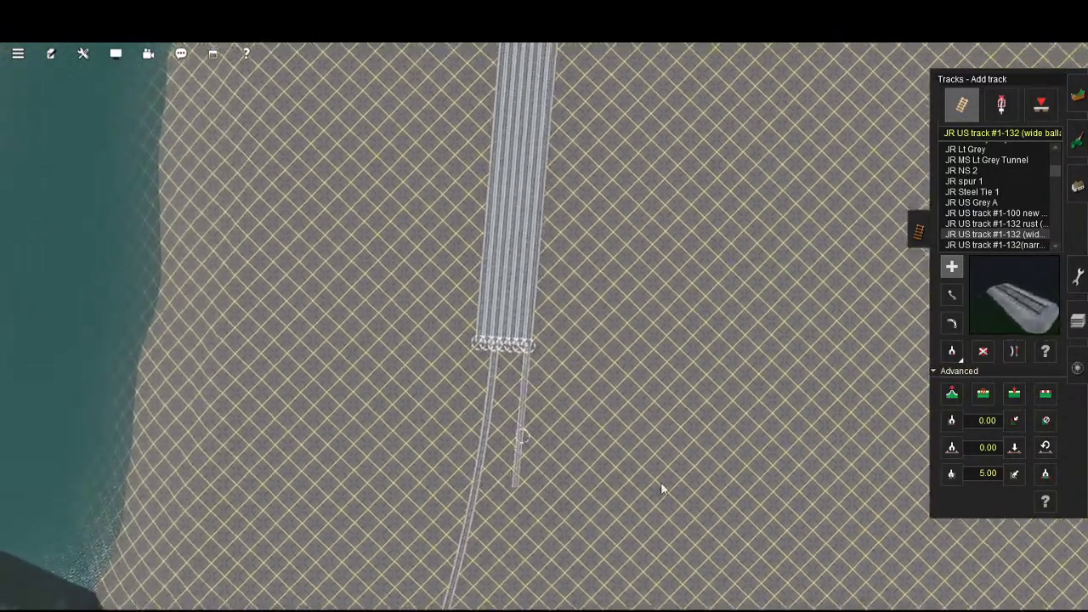
scroll(670, 395, up, 5)
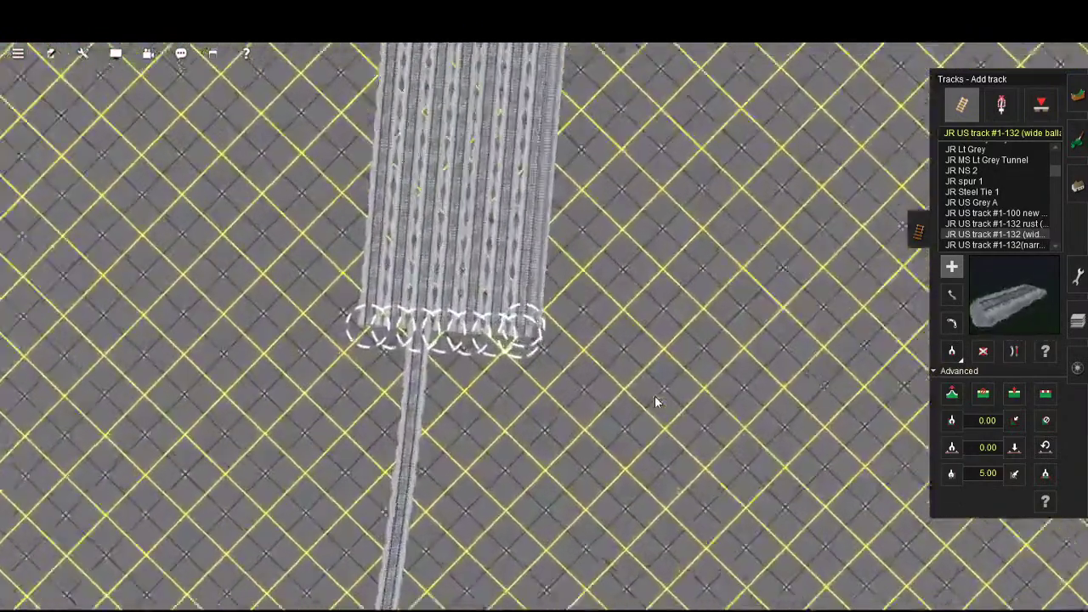
scroll(654, 395, up, 5)
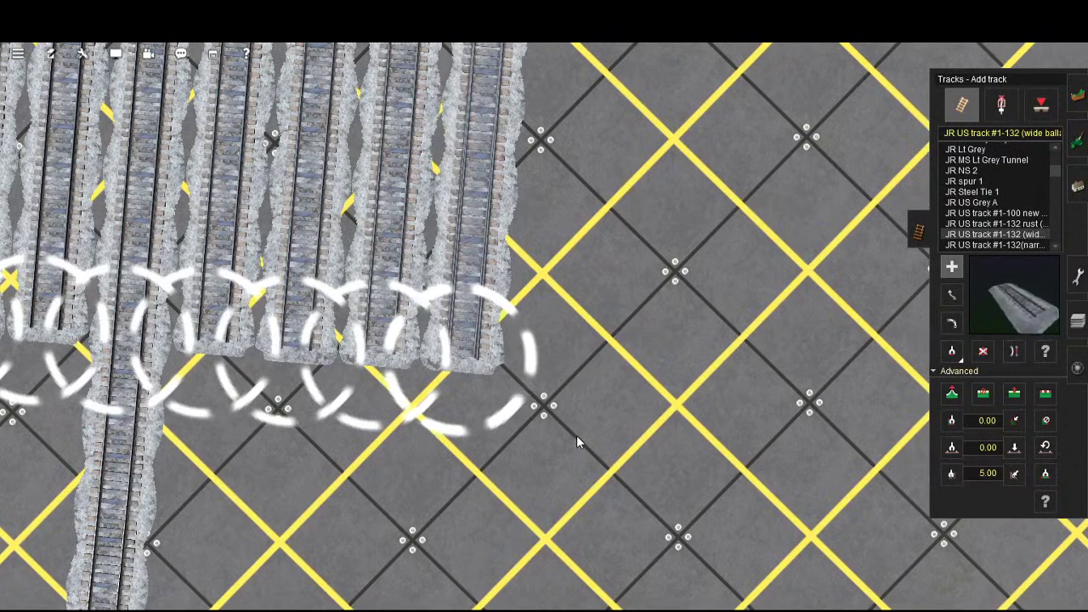
shift+drag(577, 435, 810, 400)
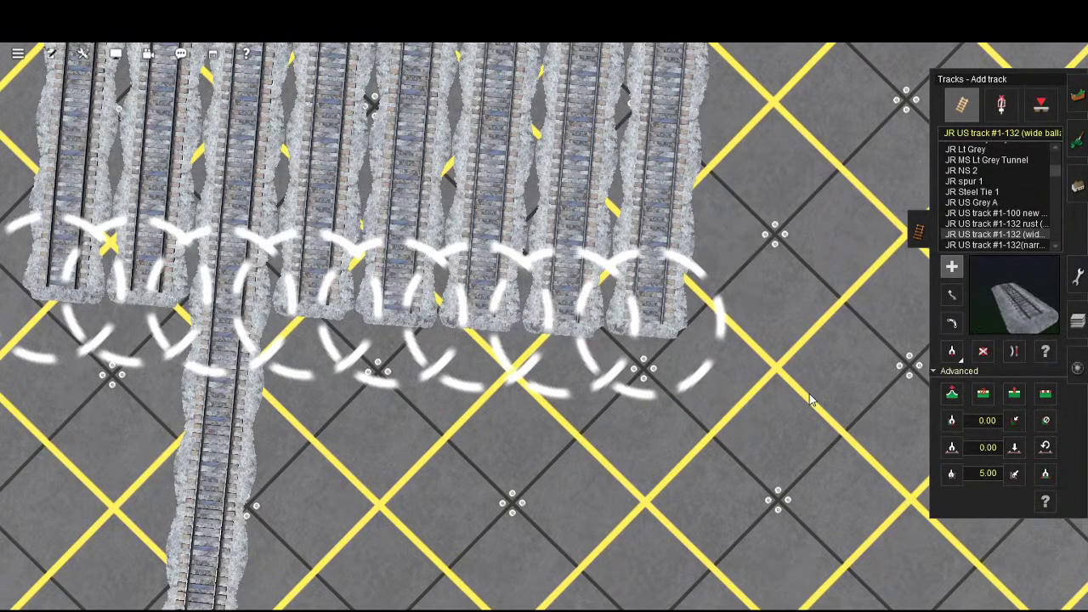
- Examine the spacing of the eight parallel tracks from the far end back along the train to the junction end
scroll(799, 357, down, 6)
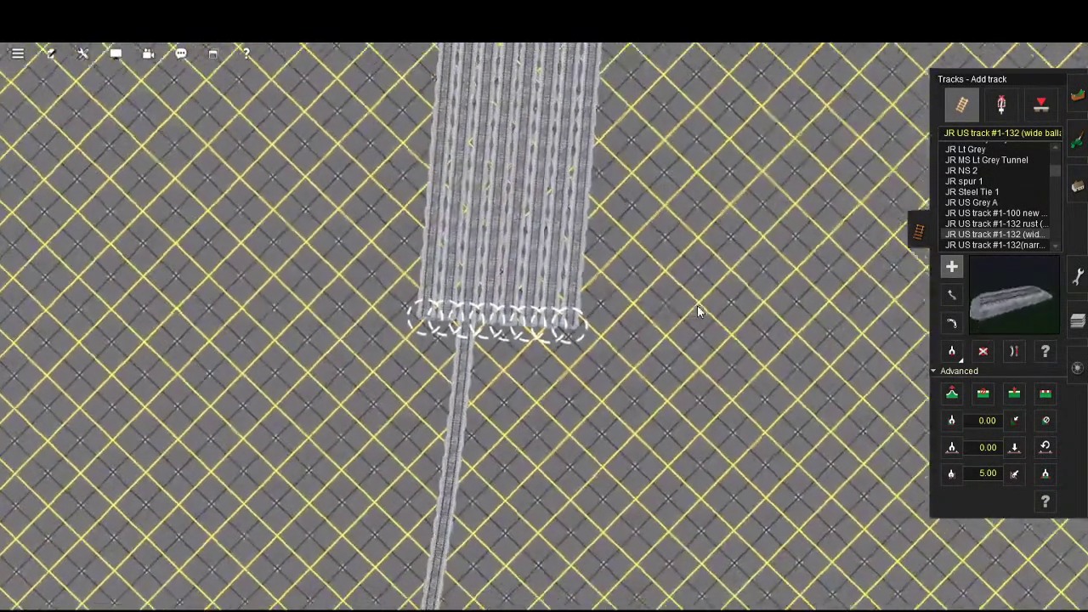
scroll(719, 149, down, 5)
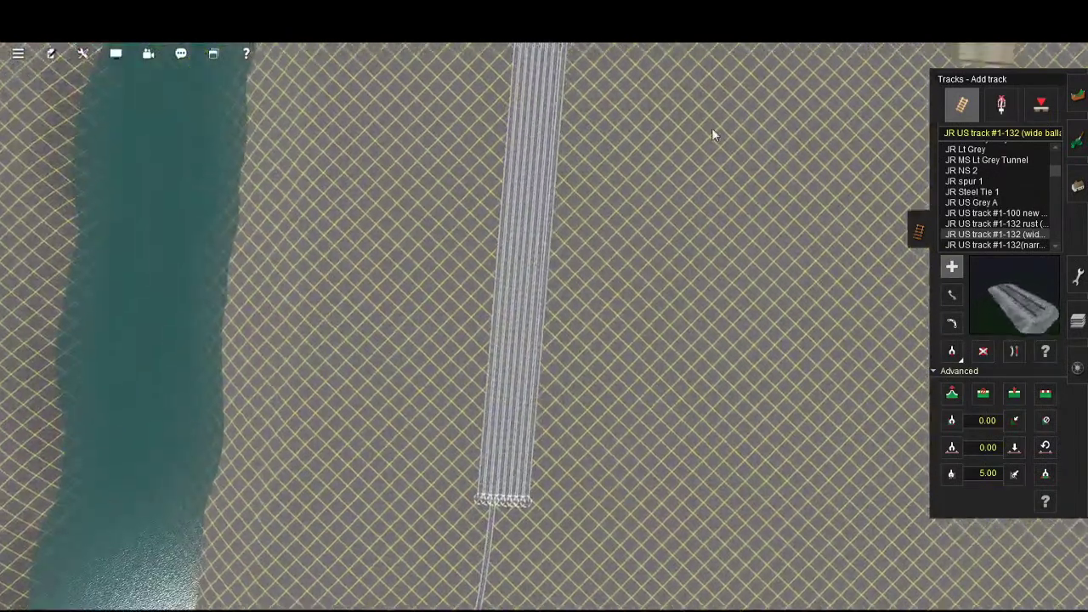
right_drag(712, 129, 771, 383)
key(w)
scroll(723, 397, up, 3)
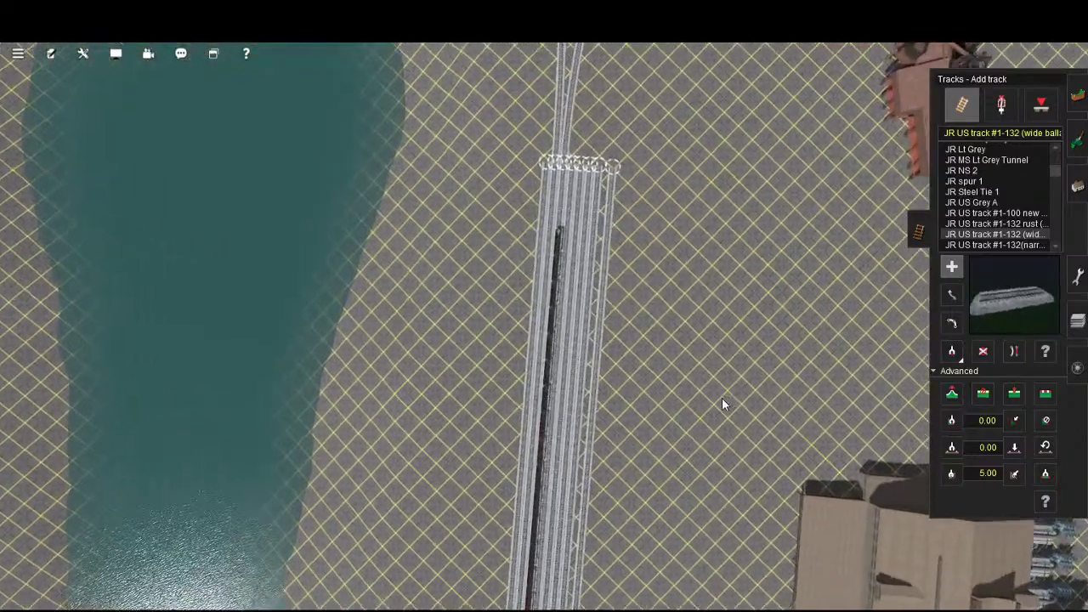
scroll(718, 372, up, 5)
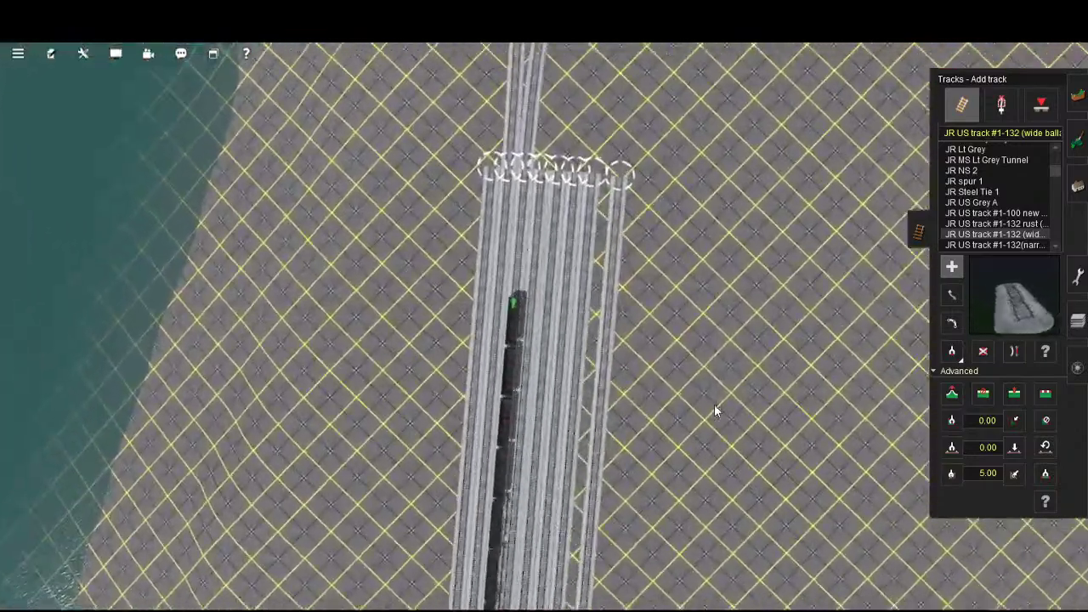
key(Up)
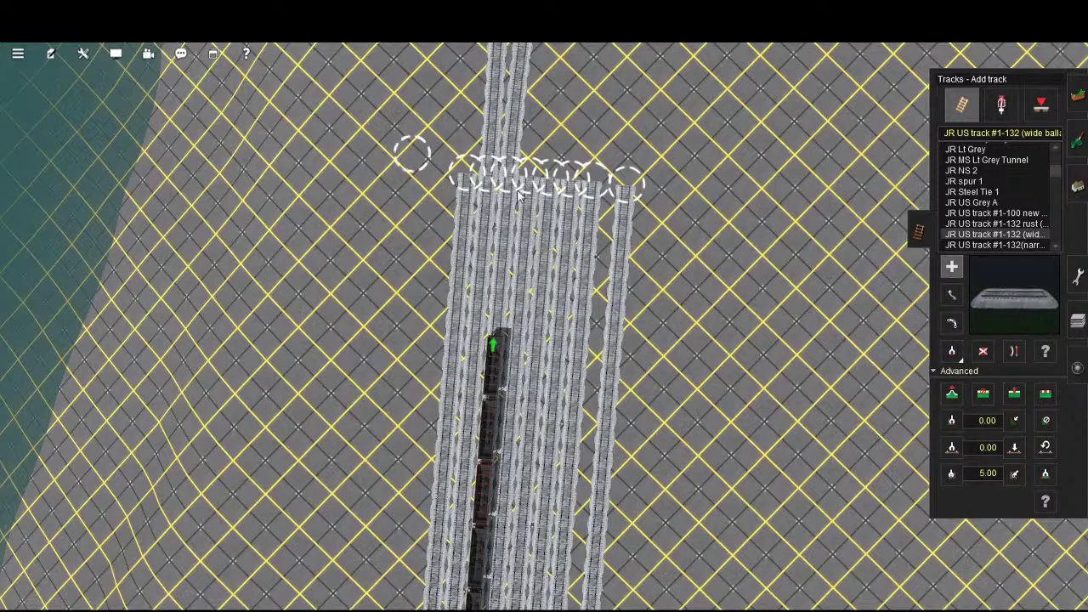
- Try to lay a diagonal track across the yard from the river side of the junction end, and undo it
scroll(697, 558, down, 5)
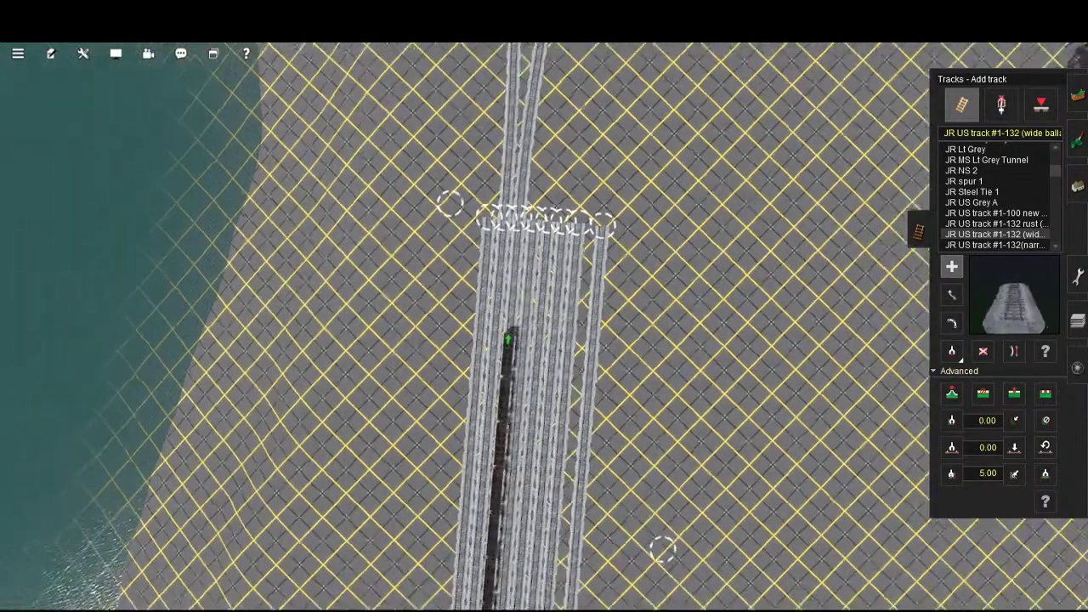
scroll(646, 551, down, 3)
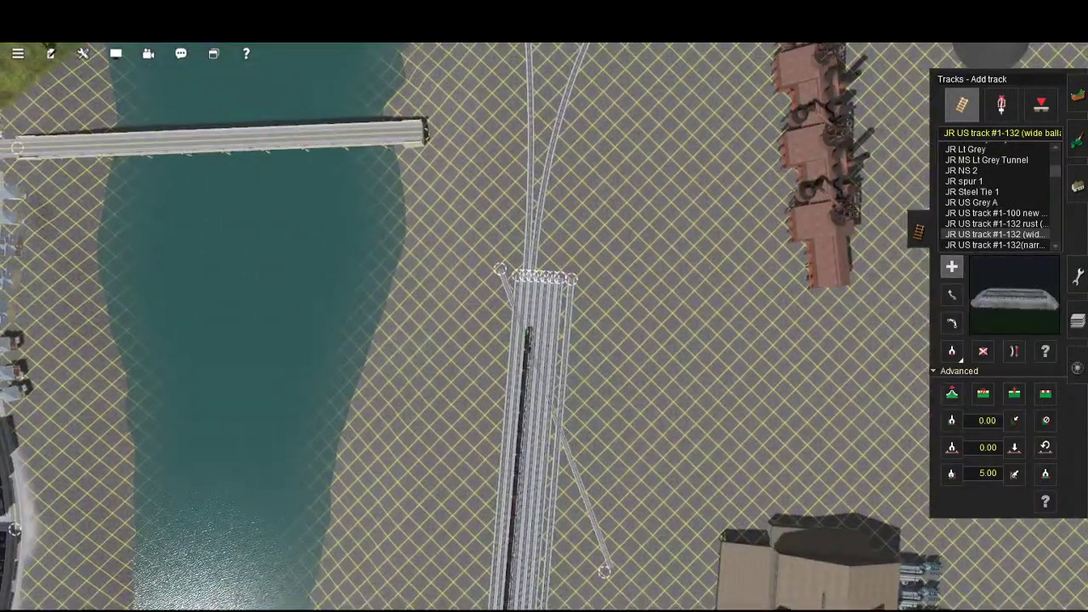
drag(571, 574, 546, 574)
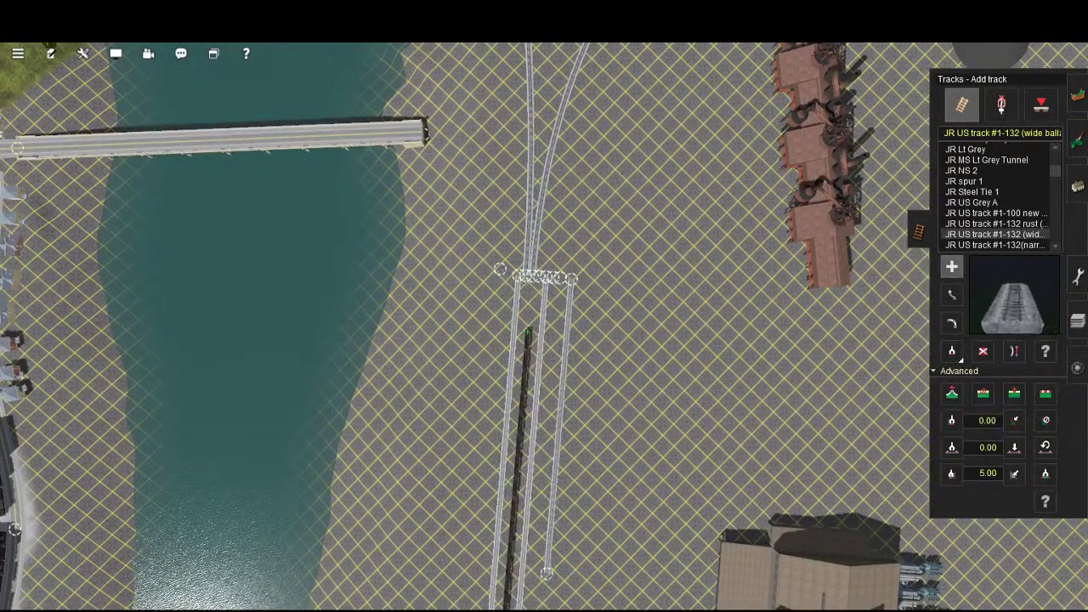
click(50, 54)
click(69, 74)
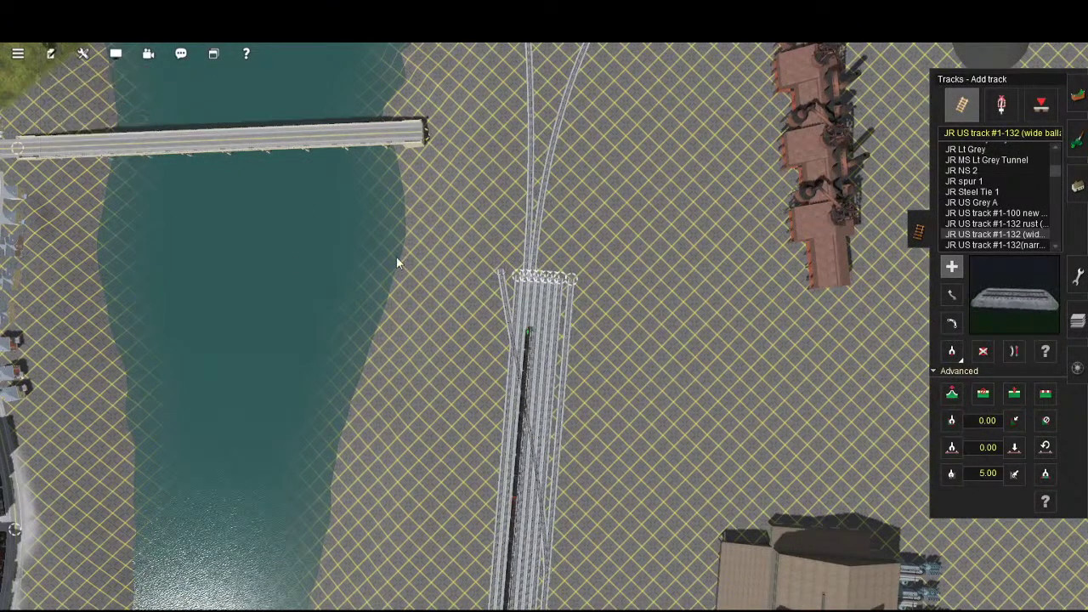
- Move the eighth track's junction end snugly against the seventh track's end
scroll(656, 350, up, 10)
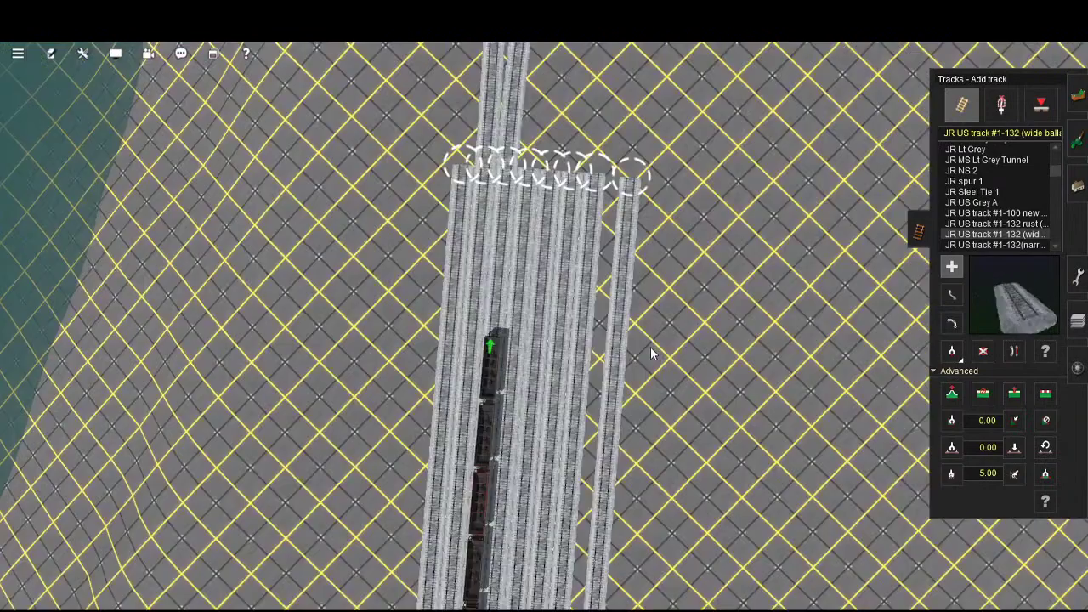
scroll(626, 365, down, 10)
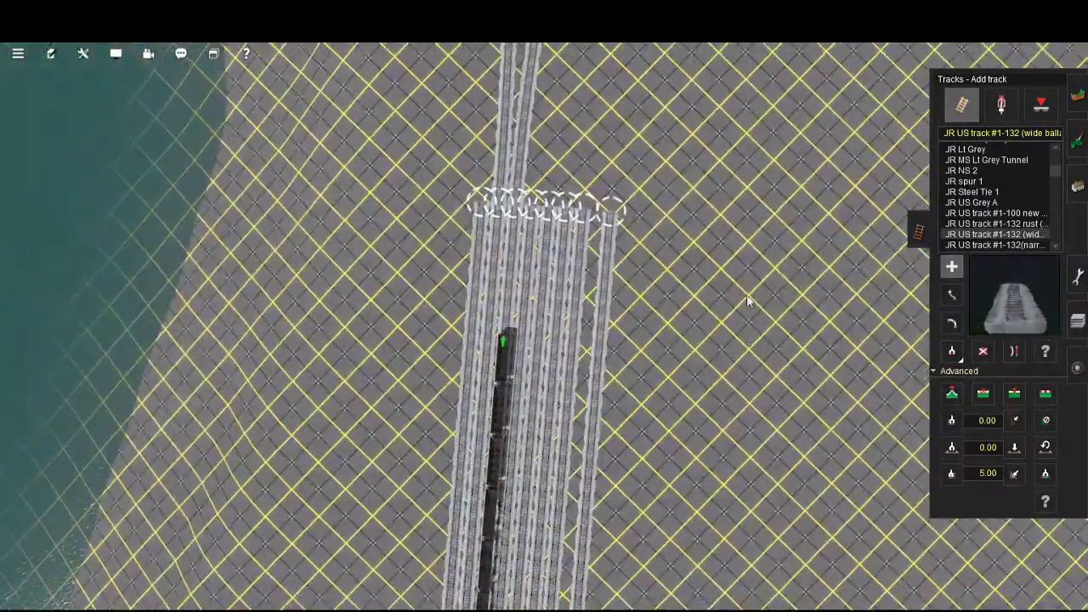
scroll(702, 354, down, 5)
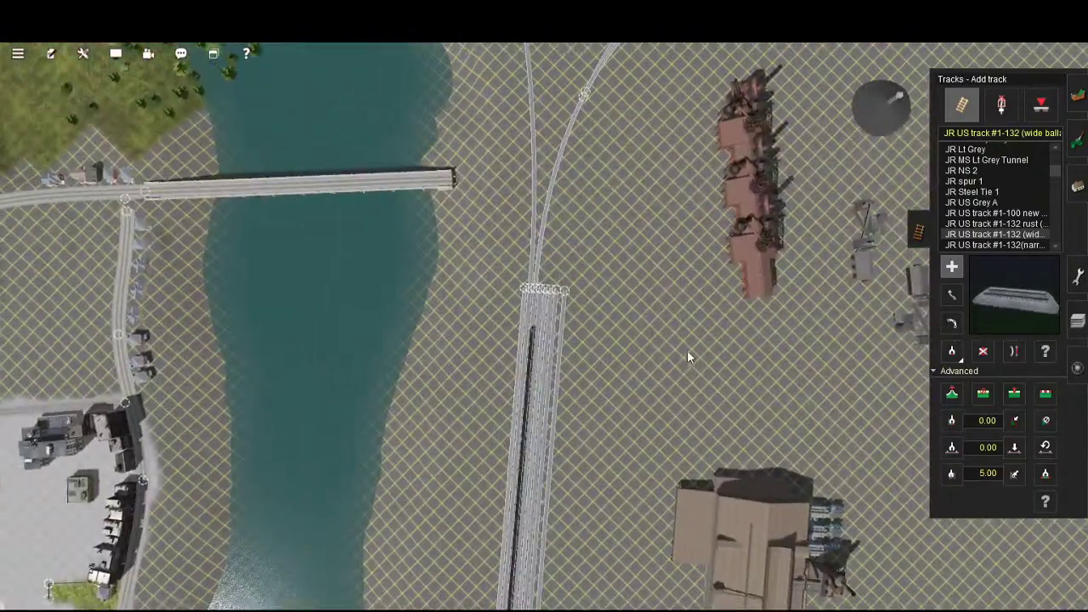
scroll(686, 357, up, 10)
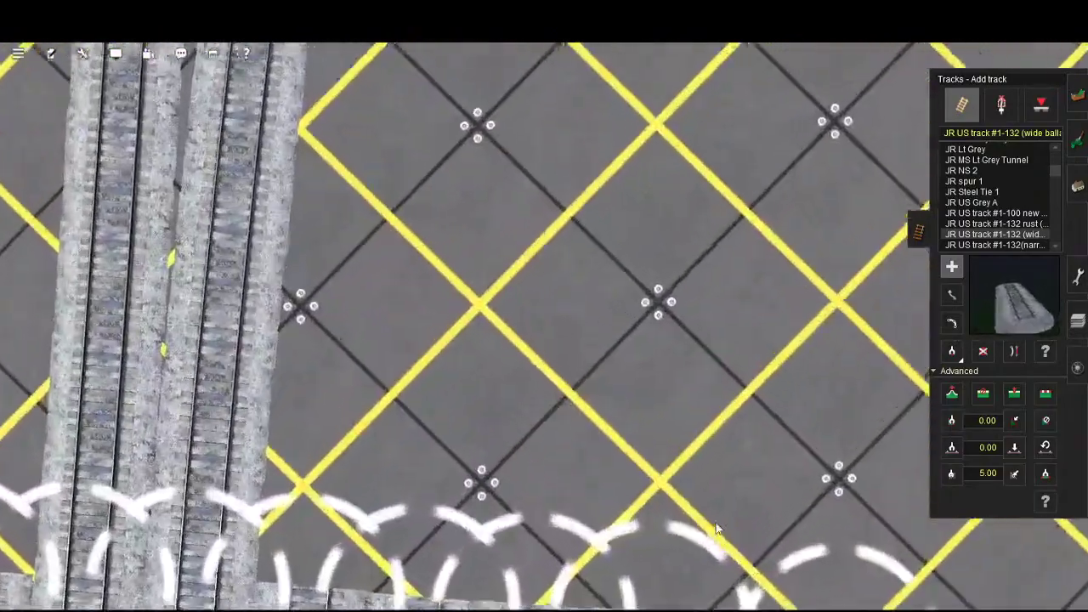
right_click(727, 535)
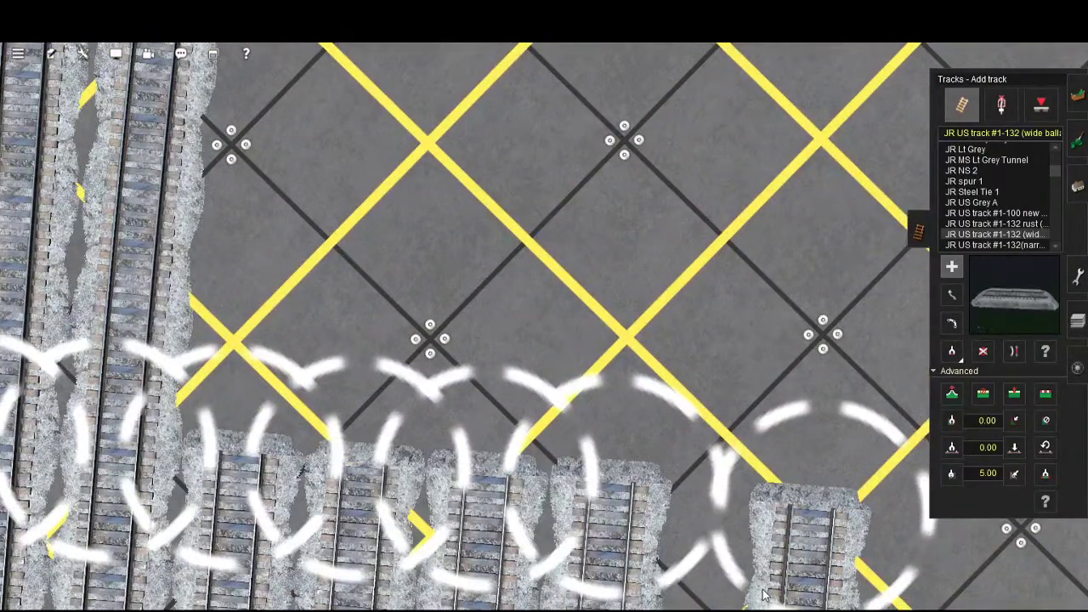
right_click(826, 559)
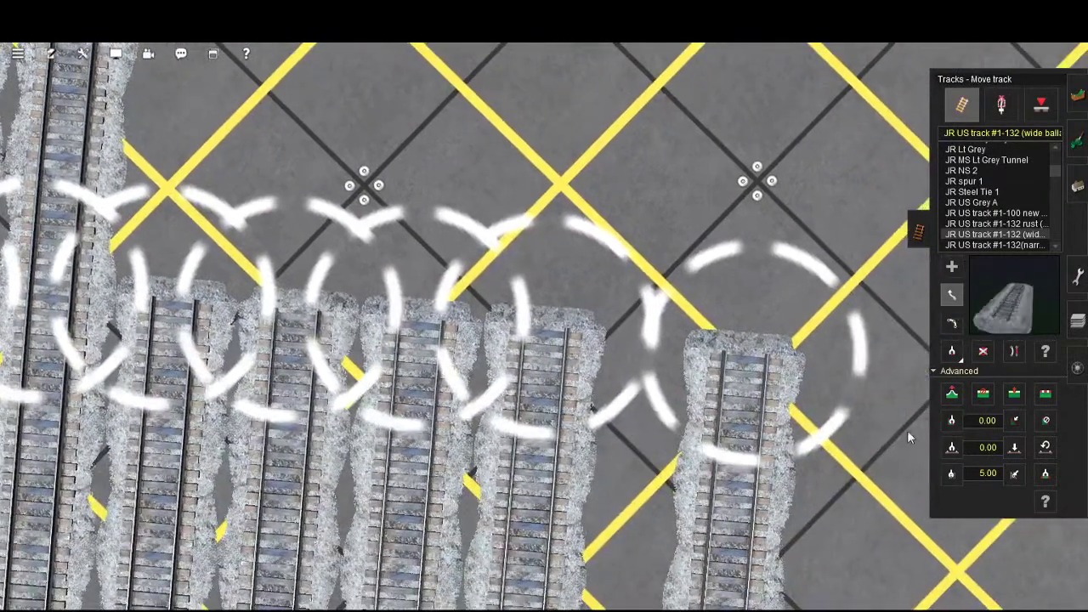
drag(907, 430, 836, 403)
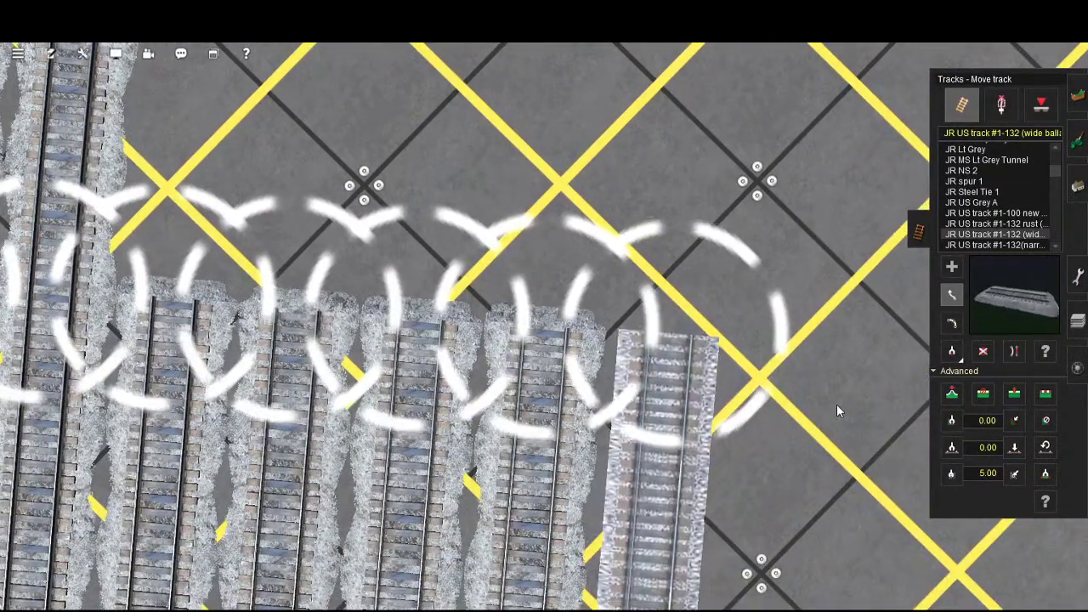
- Lay a long diagonal track across the parallel tracks, from the river side just beyond the junction end to the mill side
scroll(837, 403, down, 10)
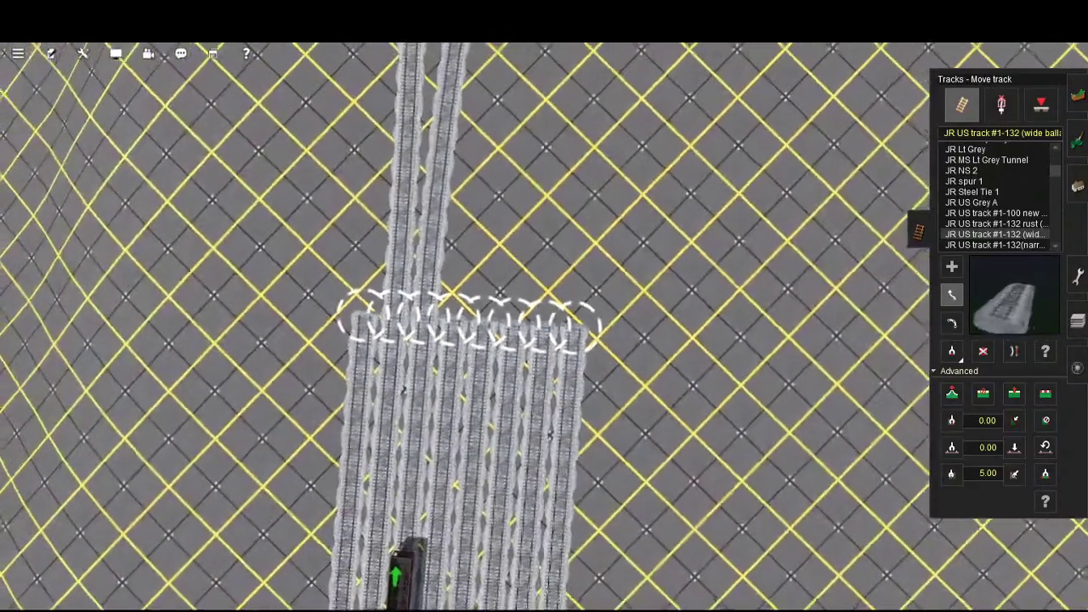
key(a)
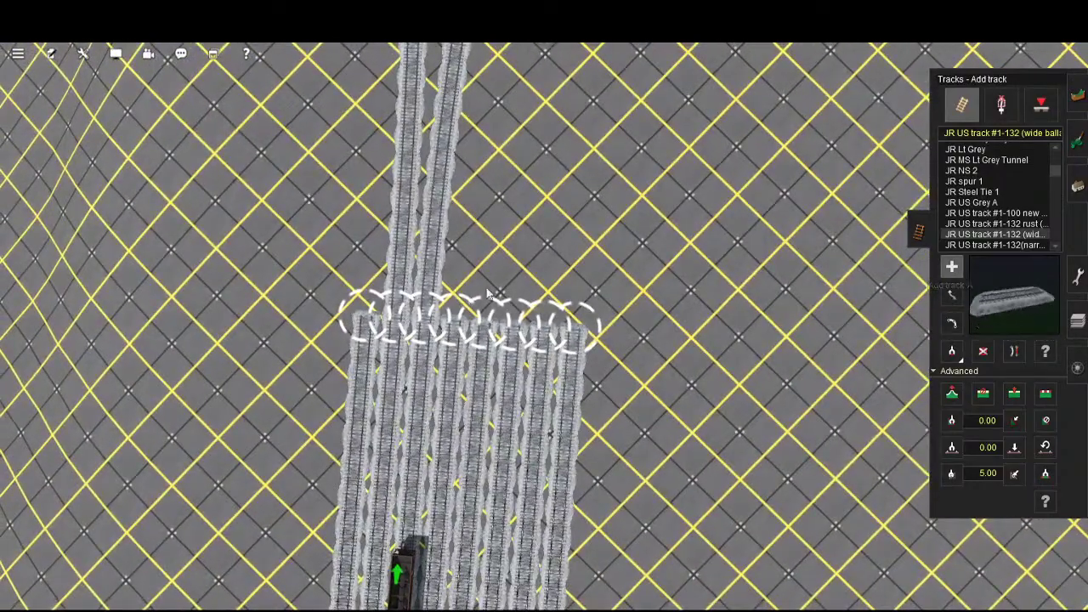
scroll(534, 420, down, 10)
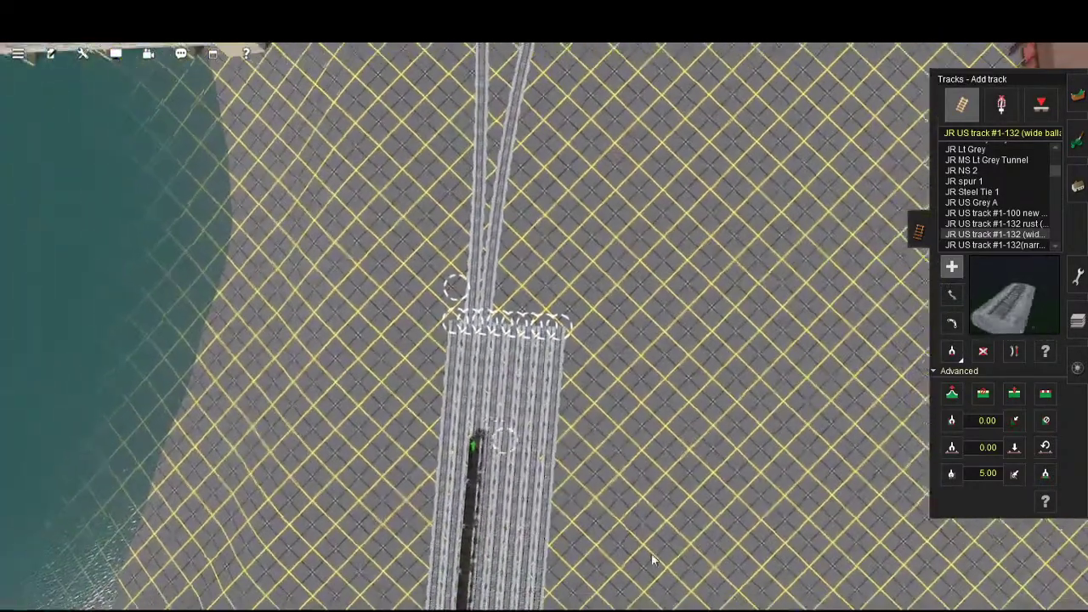
scroll(561, 510, up, 5)
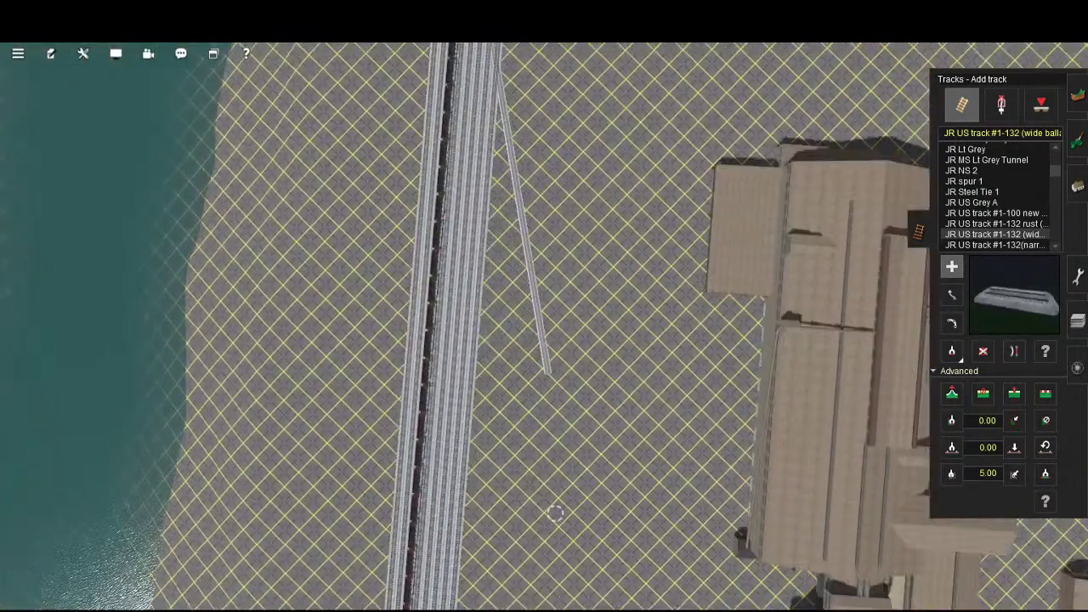
scroll(652, 569, down, 5)
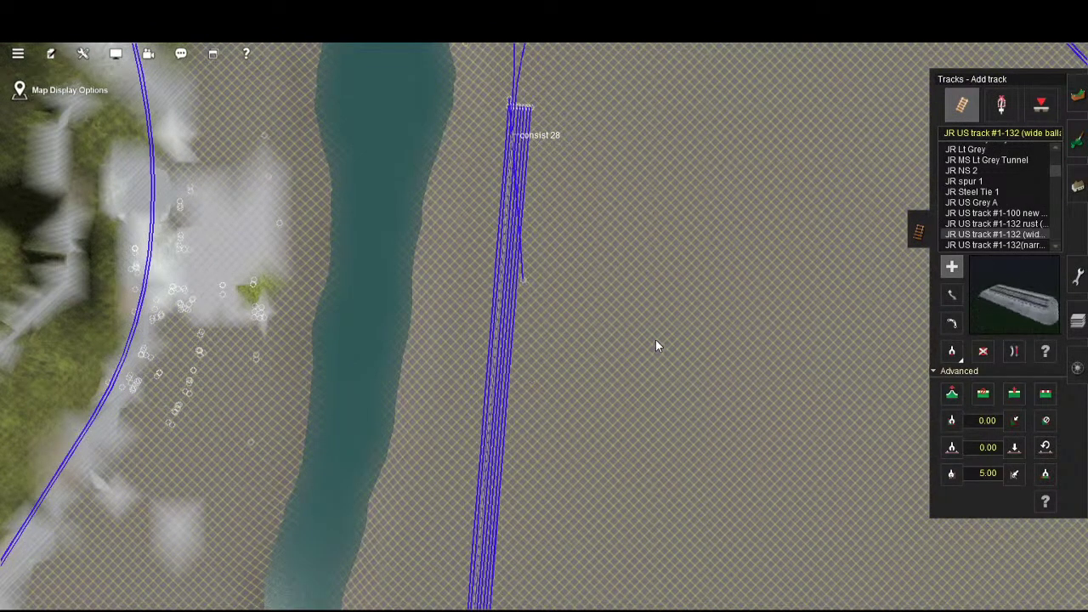
scroll(655, 340, up, 5)
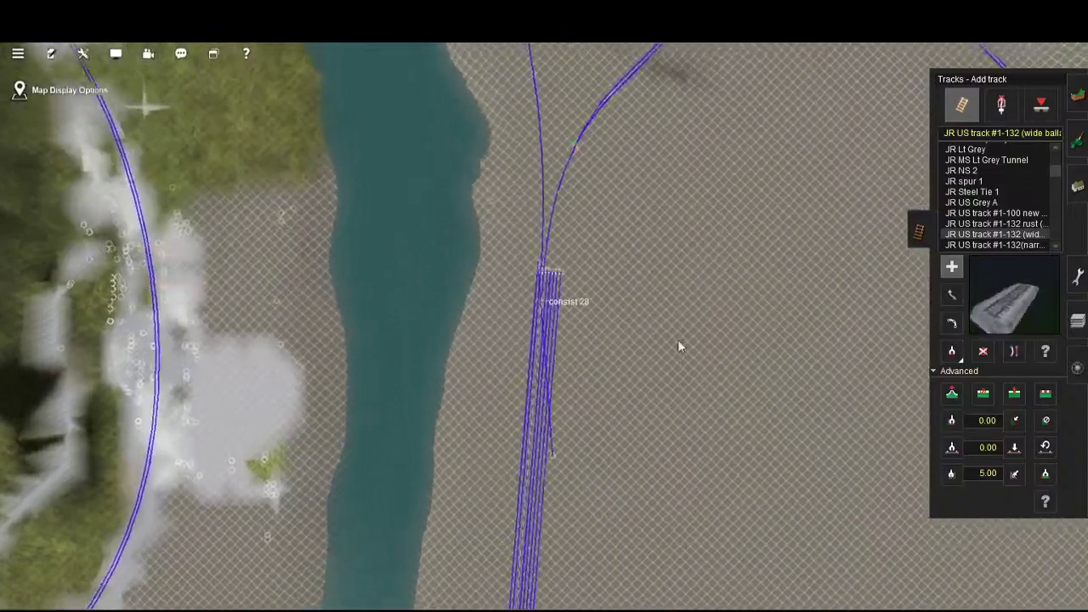
scroll(682, 413, up, 5)
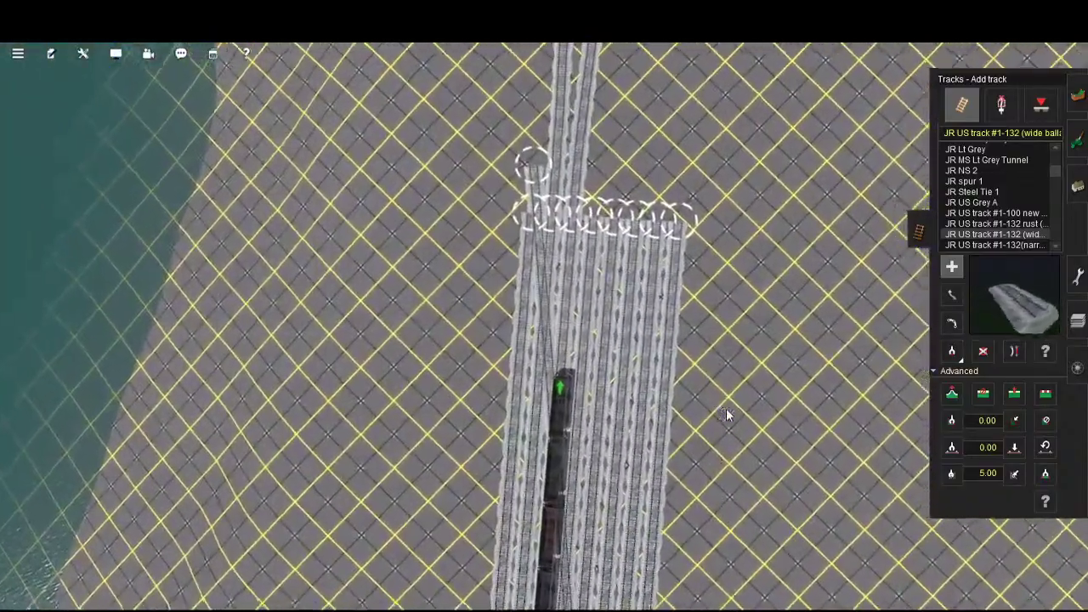
- Move the train onto the outermost parallel track on the river side, clear of the diagonal track
right_drag(726, 415, 678, 190)
scroll(664, 544, down, 5)
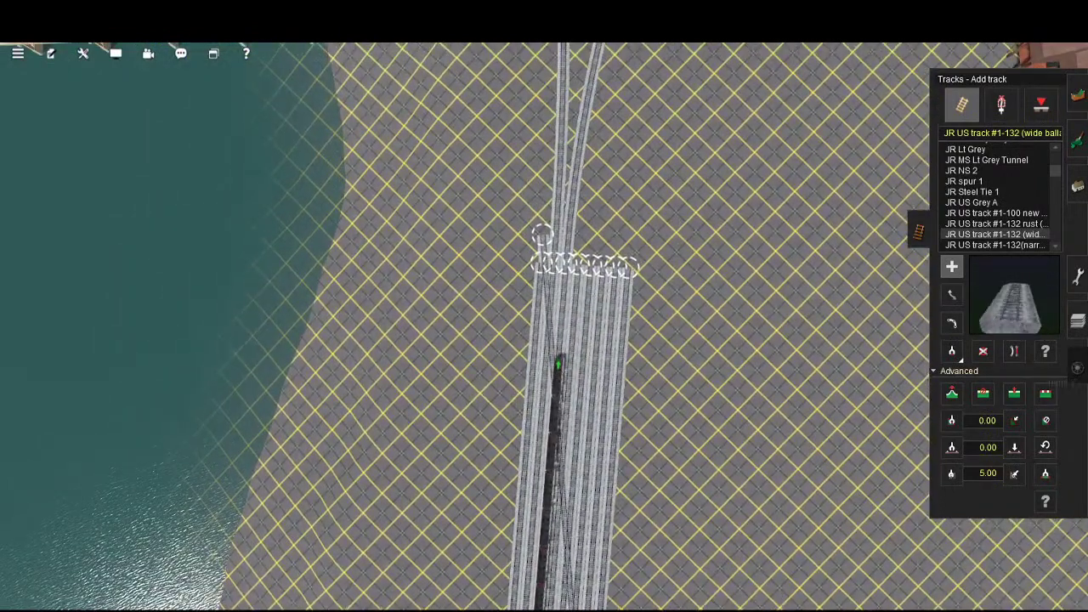
key(F7)
key(t)
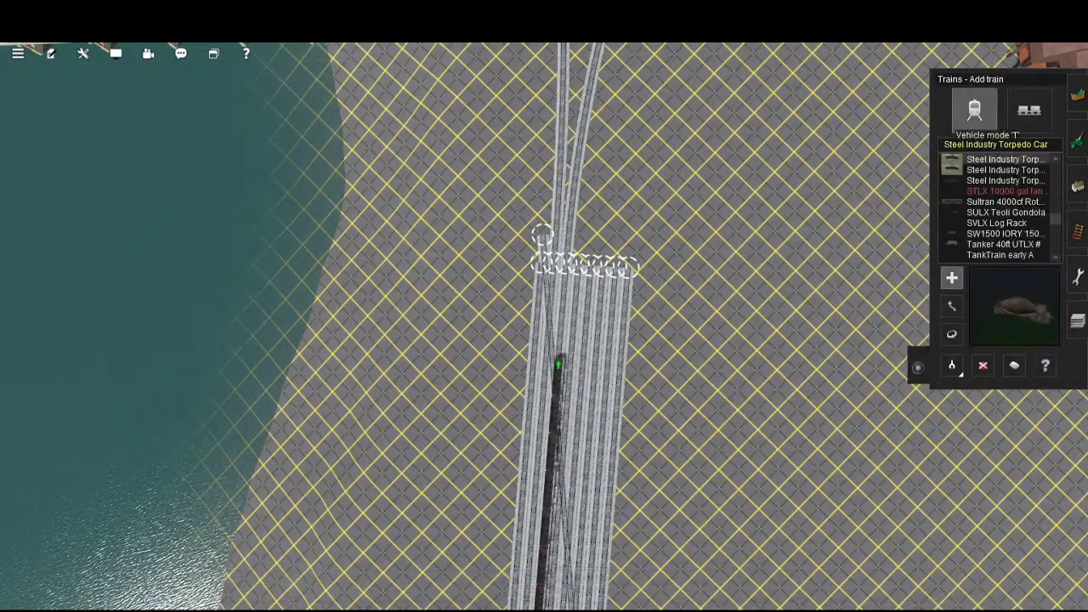
mouse_move(671, 556)
mouse_down()
mouse_move(688, 555)
mouse_move(656, 554)
mouse_up()
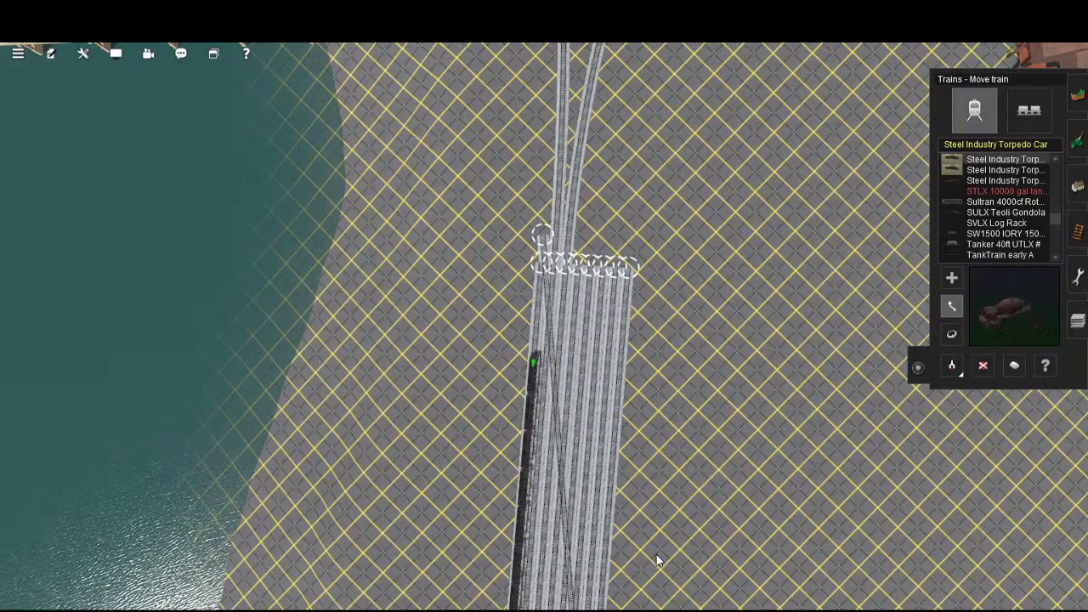
right_click(707, 560)
scroll(684, 513, up, 3)
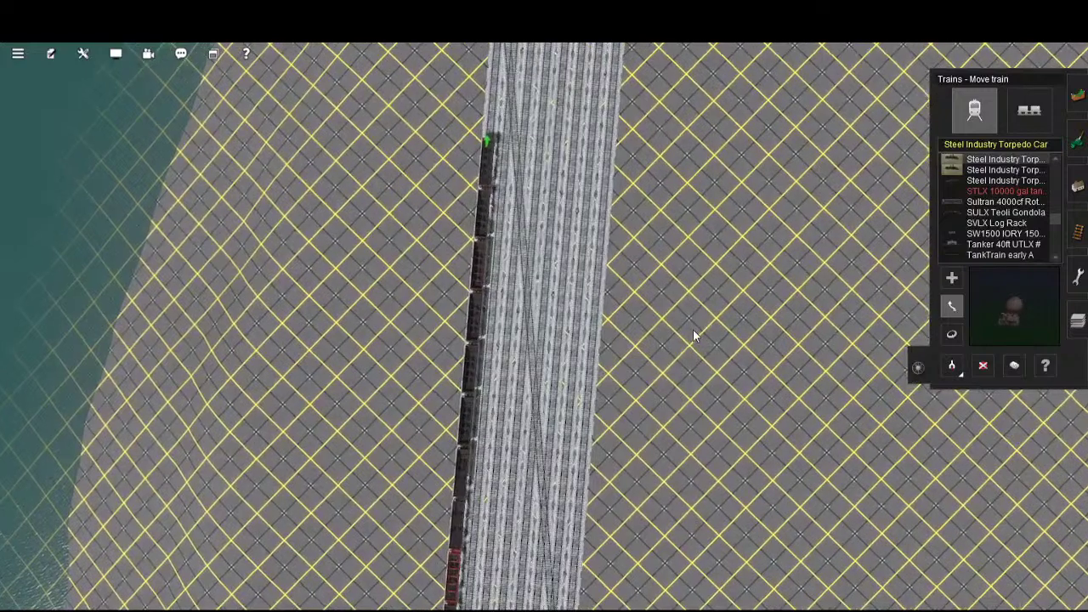
key(Up)
key(Up)
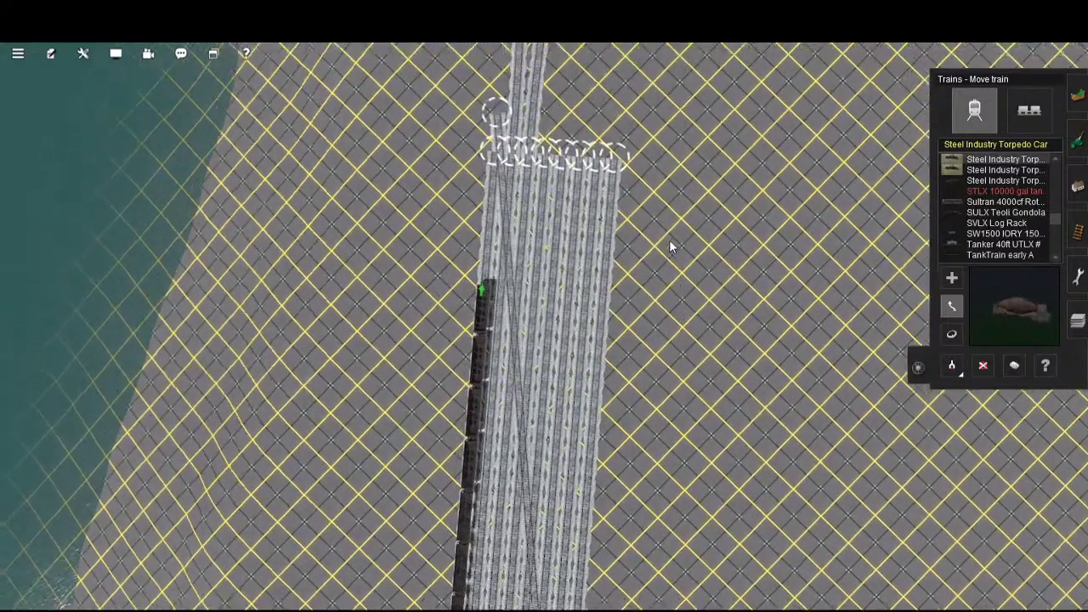
key(Down)
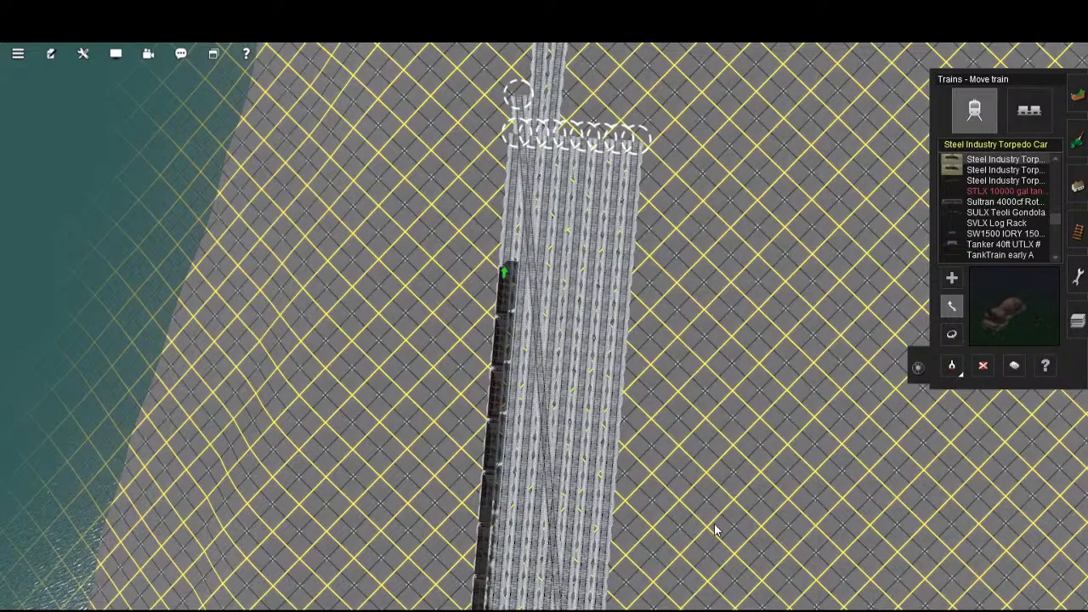
- Lay a short connecting track between the diagonal track and an adjacent yard track, with a junction at each end
scroll(690, 484, up, 5)
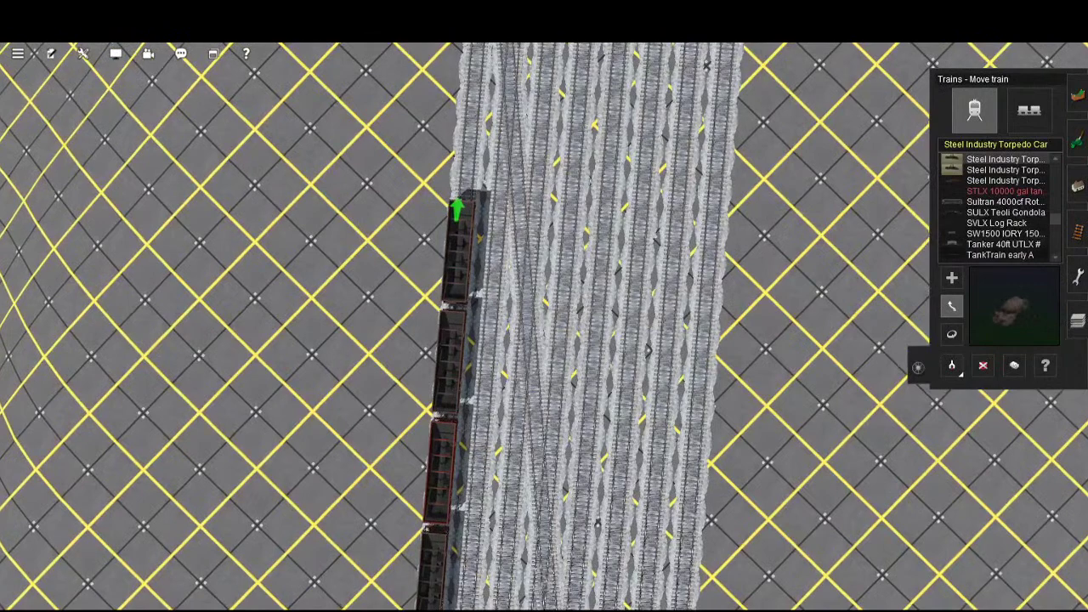
click(1078, 231)
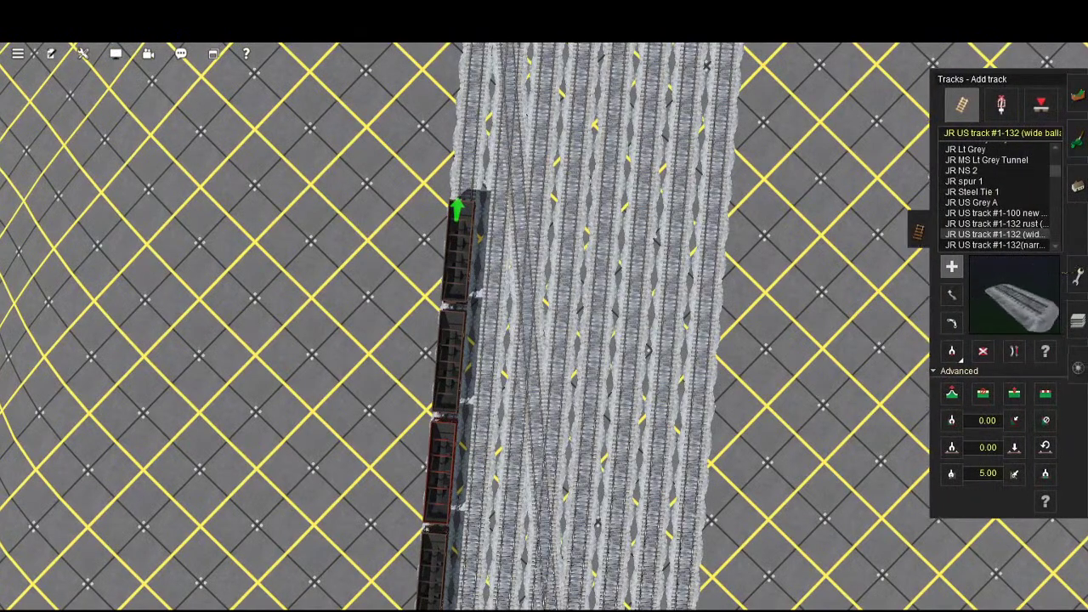
key(Down)
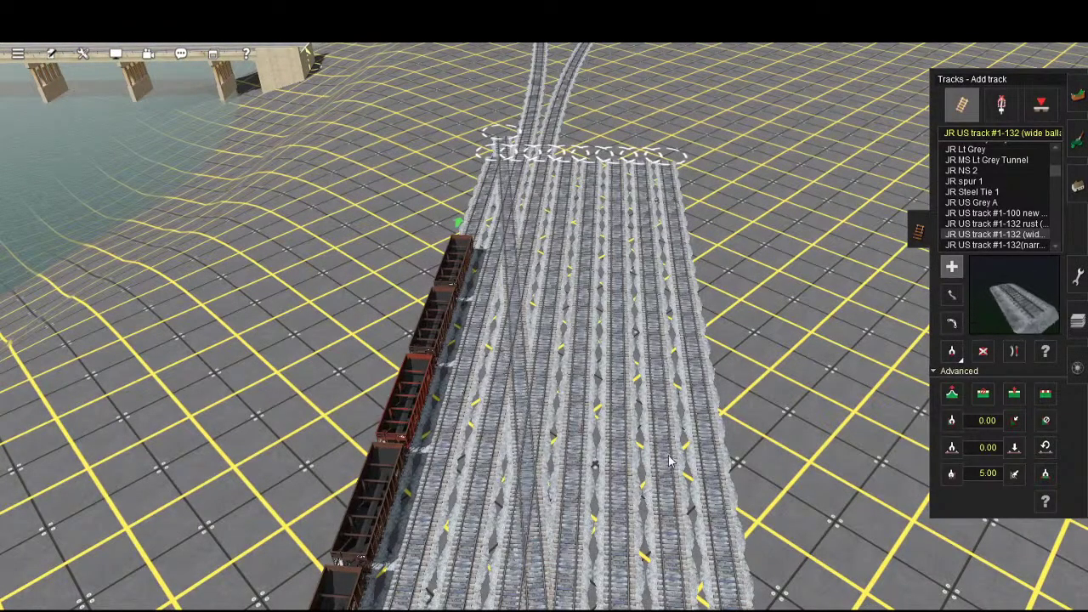
key(Up)
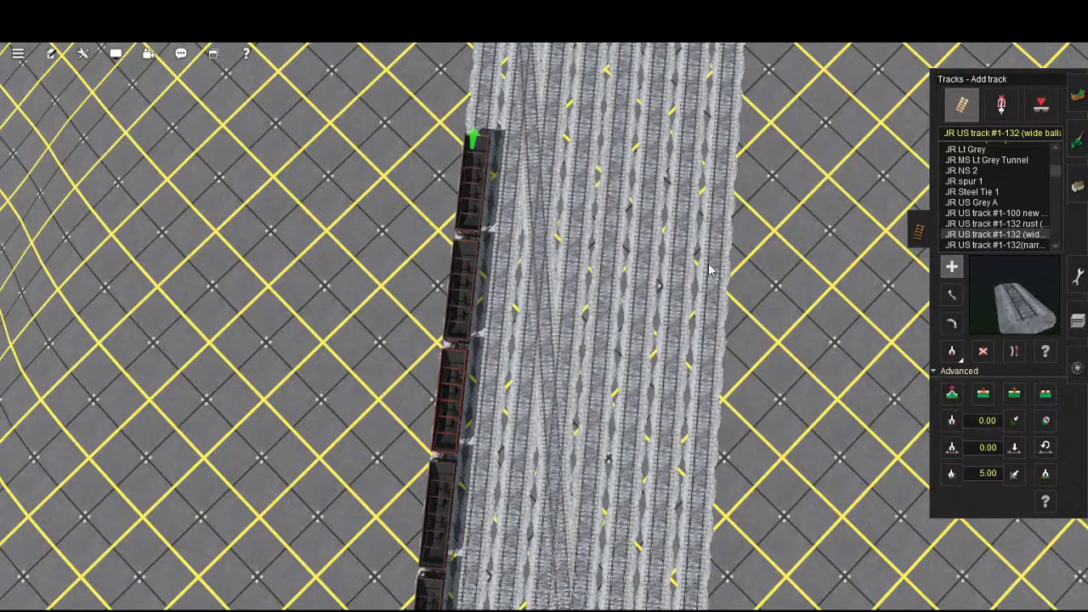
scroll(695, 442, up, 8)
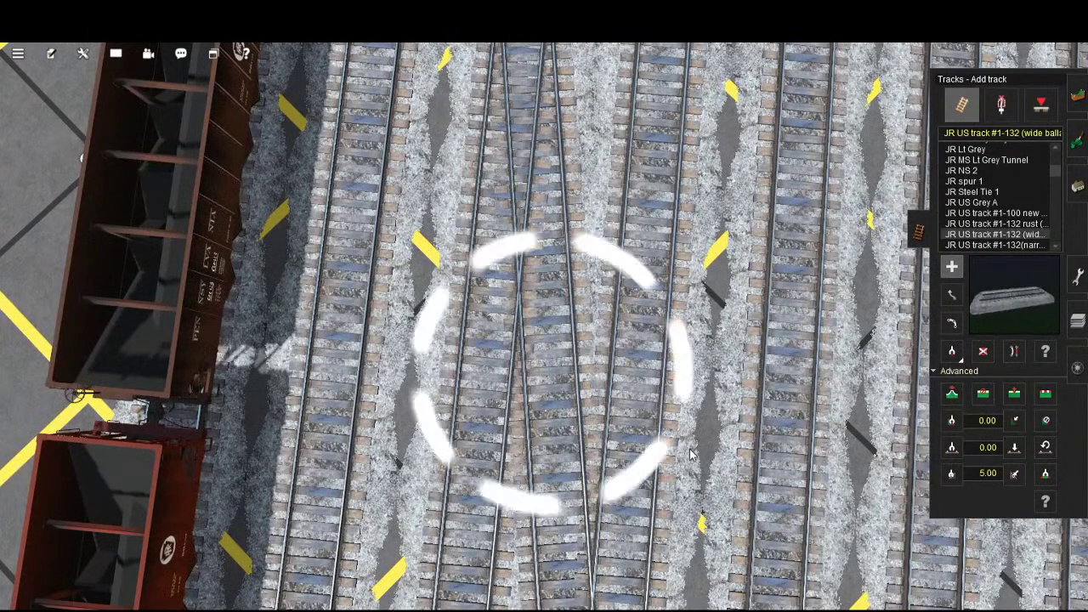
scroll(691, 438, down, 10)
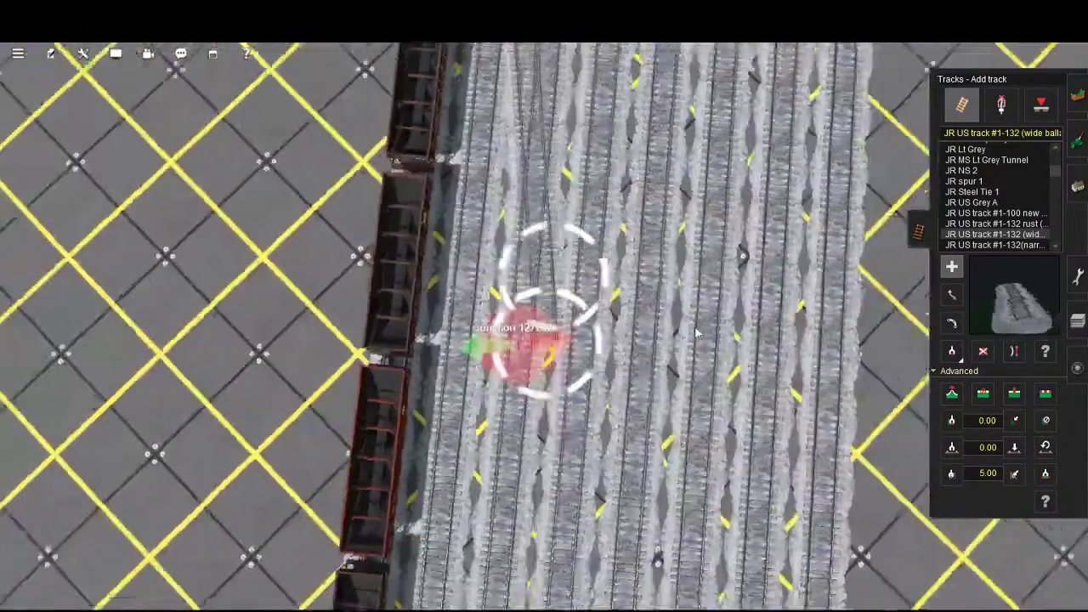
key(Up)
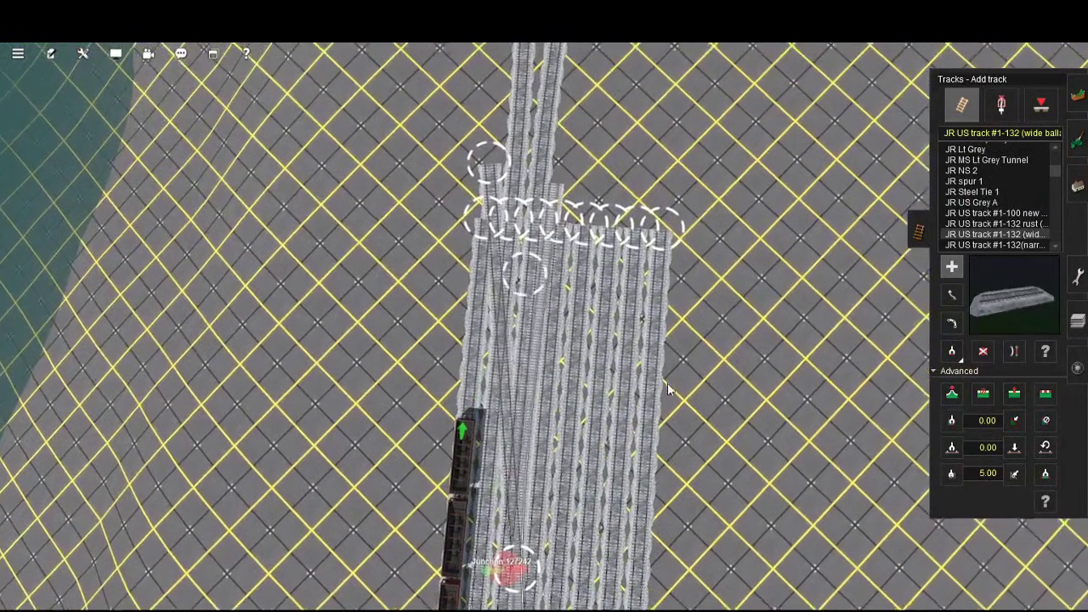
click(657, 436)
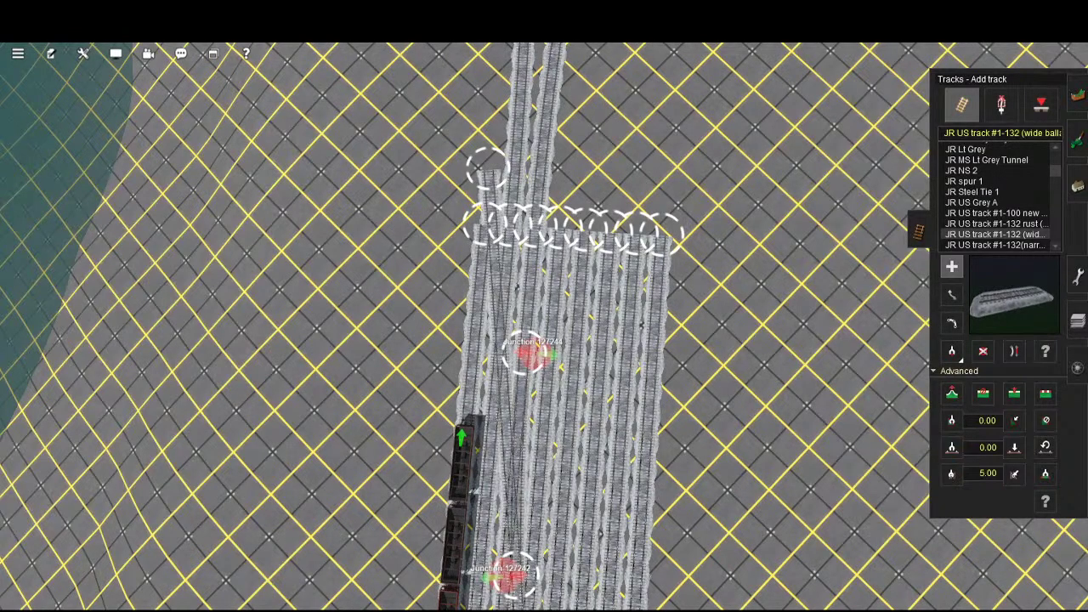
- Straighten the short connecting track between the diagonal track and the adjacent yard track
right_click(629, 577)
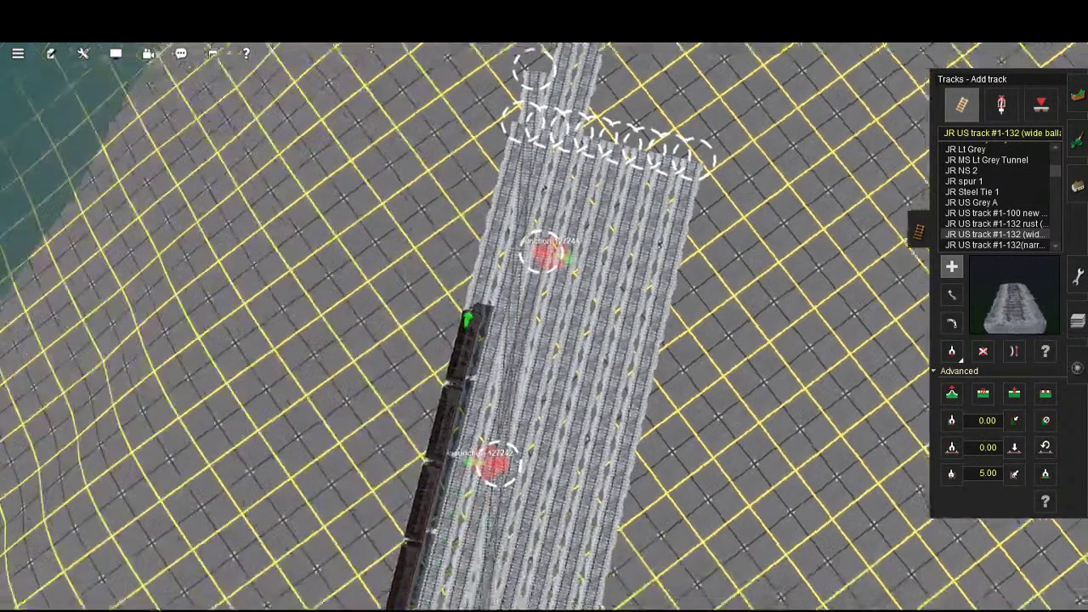
scroll(629, 577, up, 6)
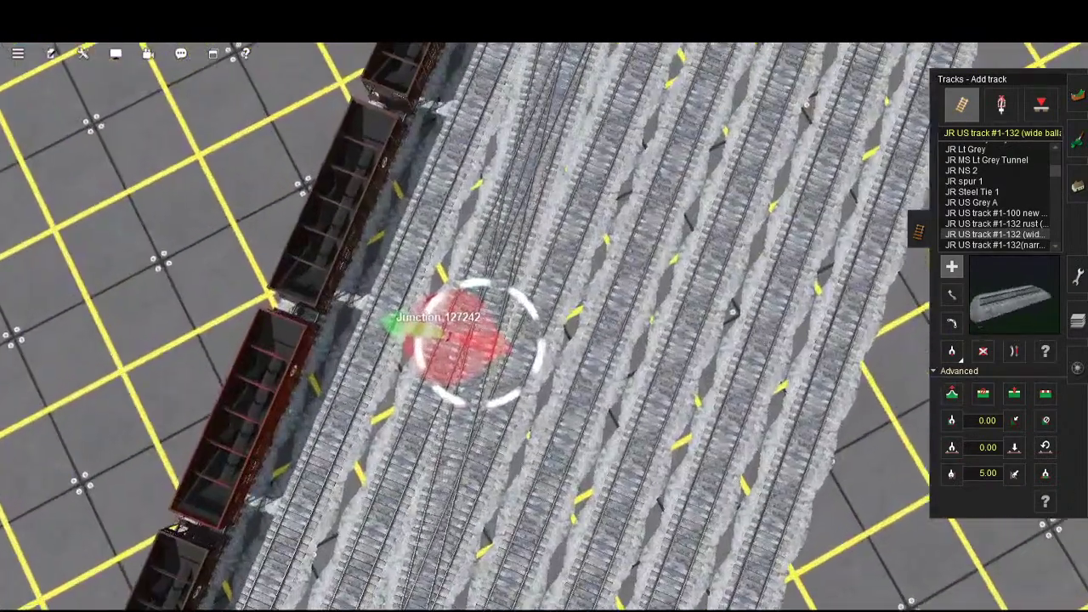
key(s)
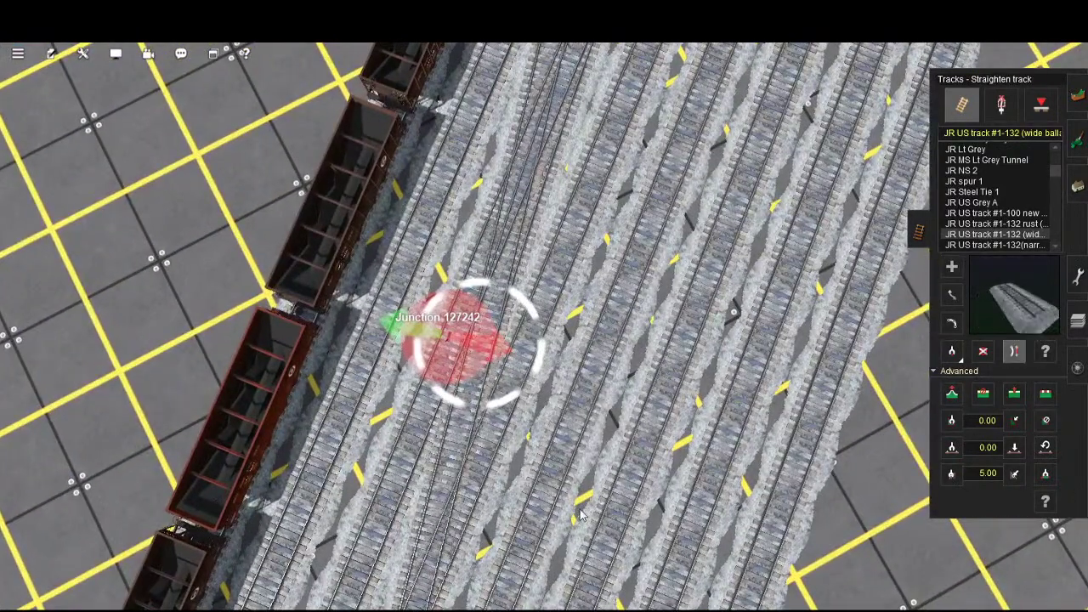
scroll(762, 344, down, 6)
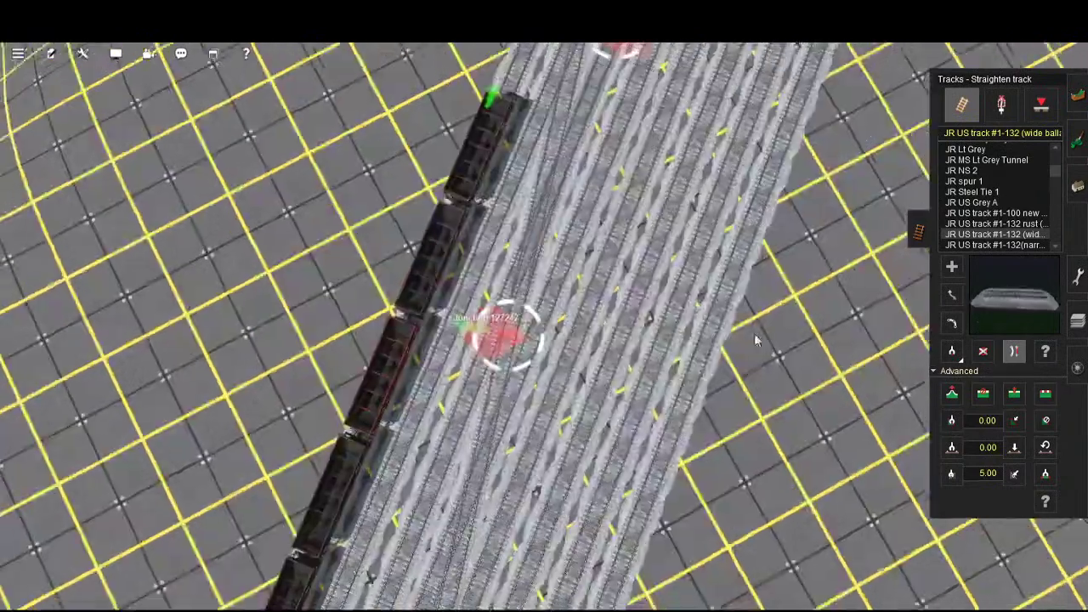
scroll(731, 224, up, 5)
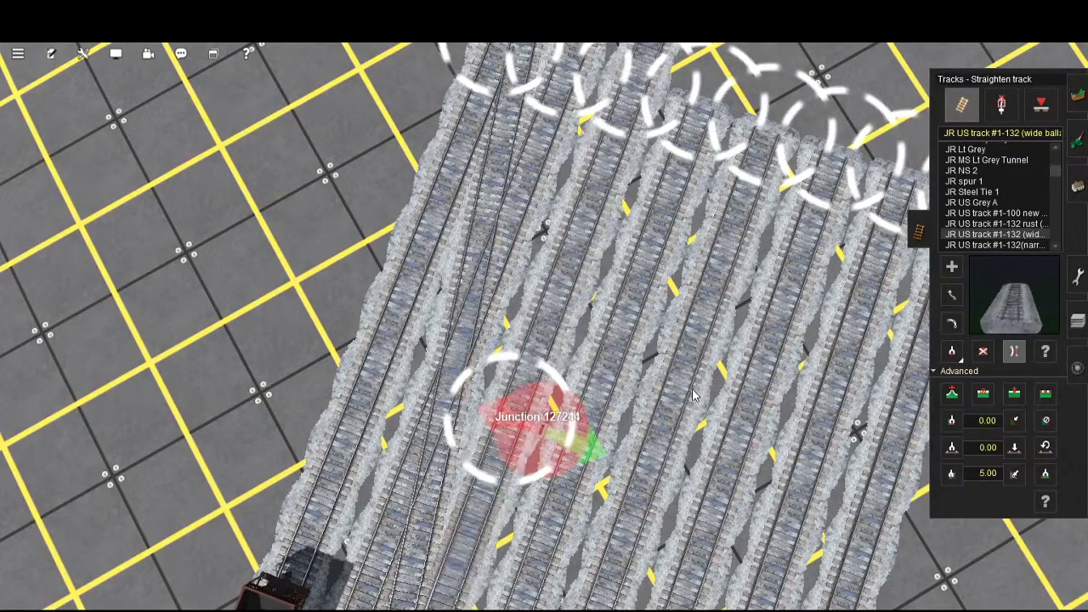
scroll(668, 476, down, 6)
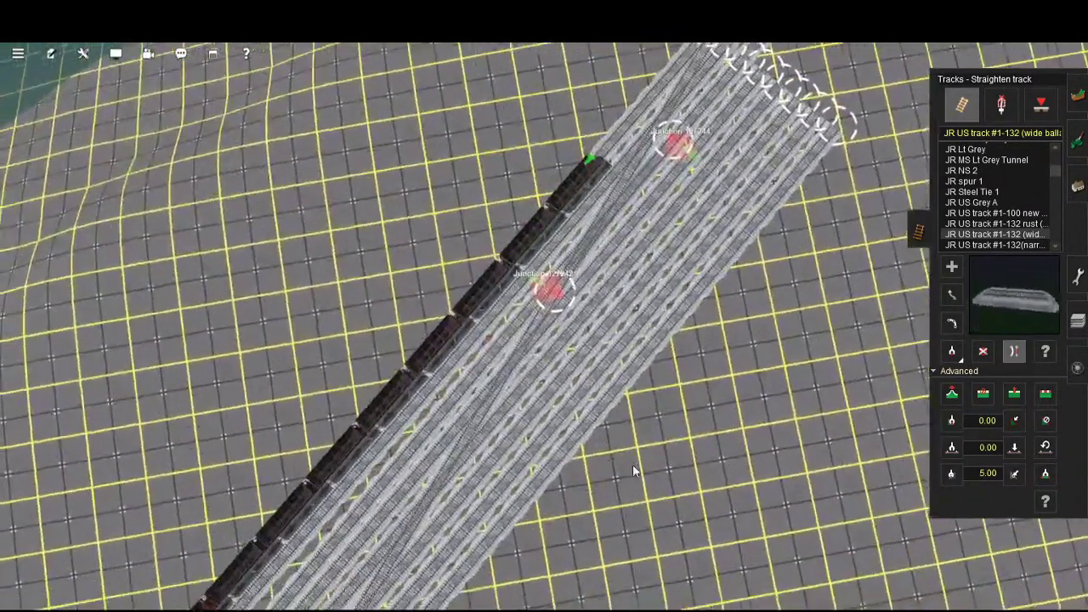
scroll(695, 451, up, 5)
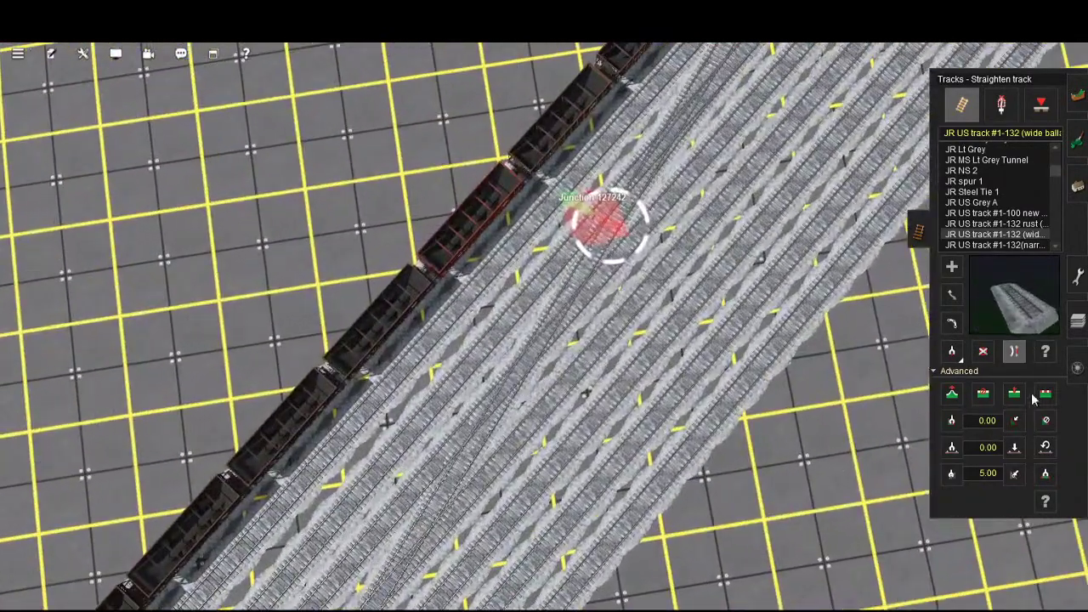
scroll(646, 357, up, 5)
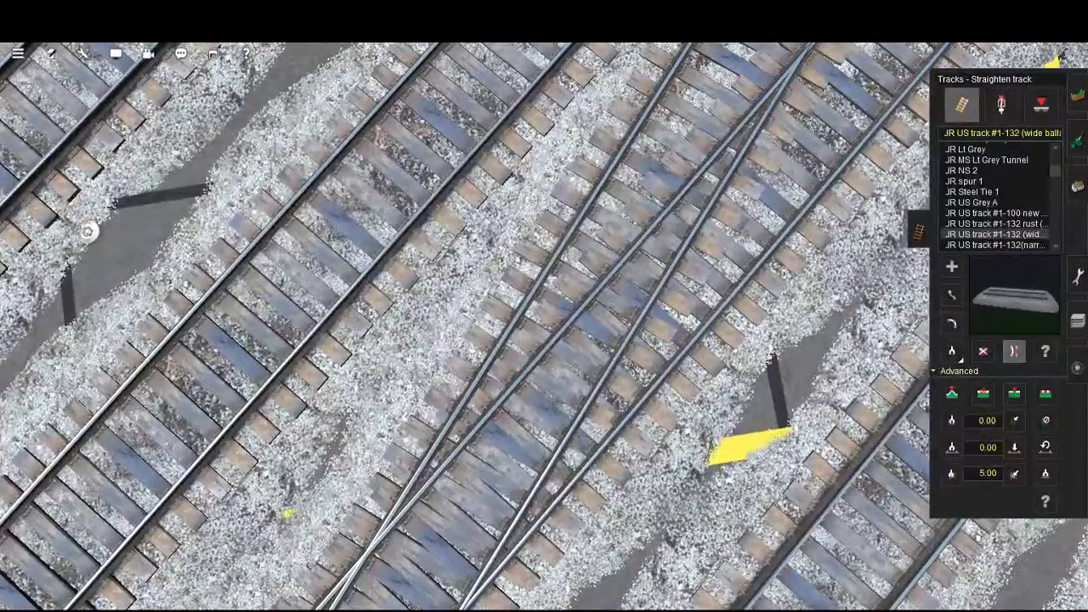
scroll(811, 414, down, 5)
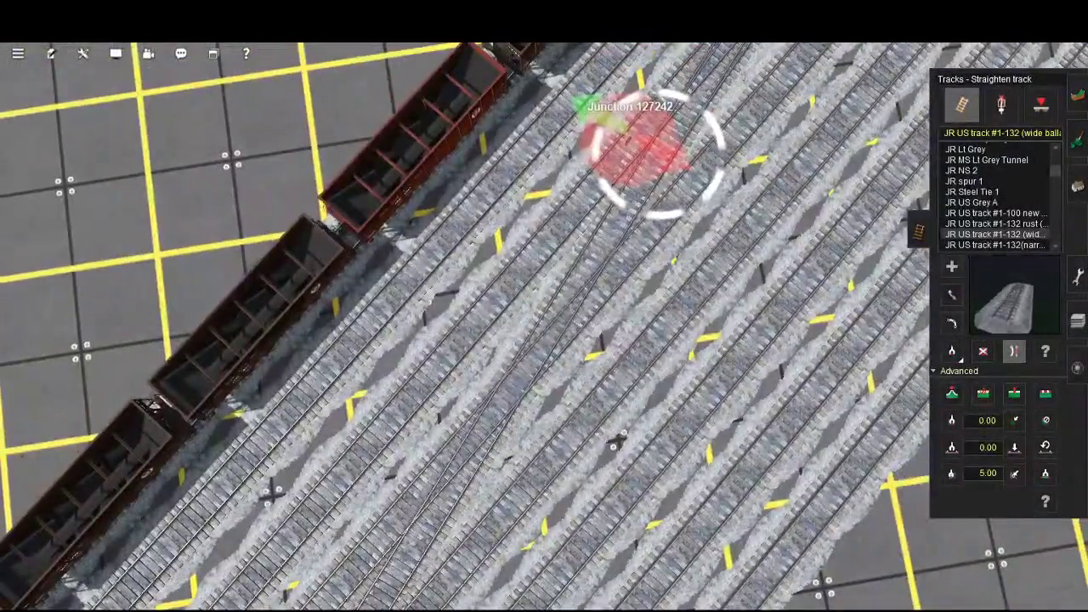
scroll(792, 259, up, 5)
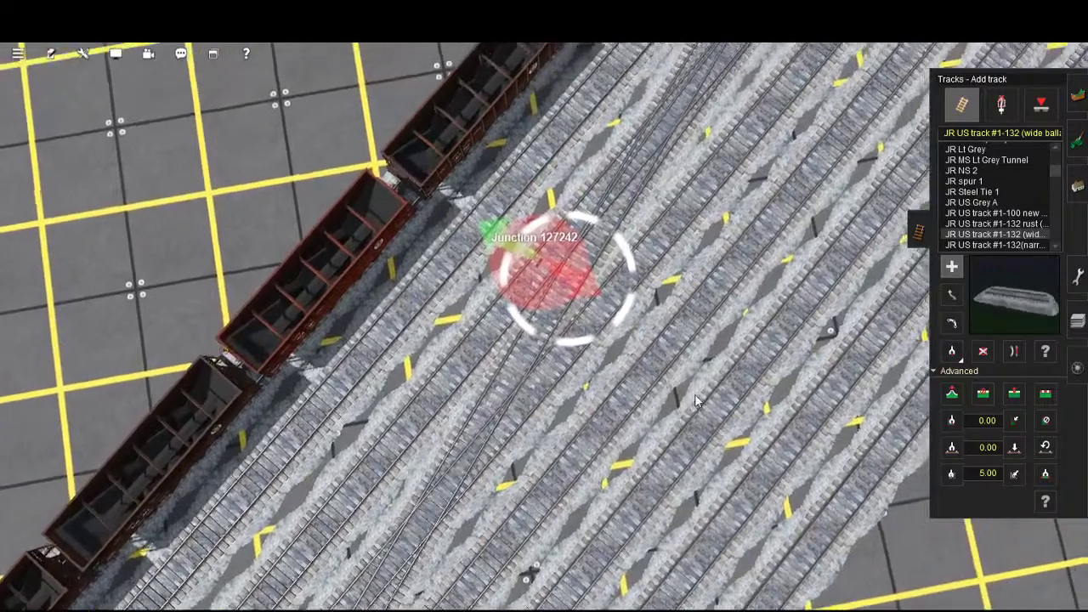
scroll(678, 433, up, 1)
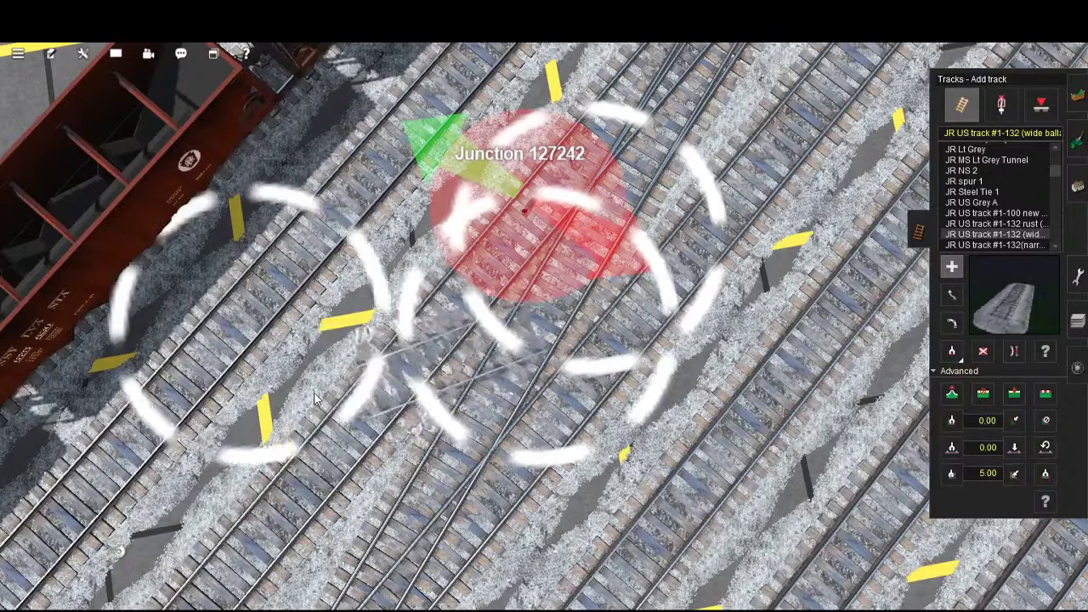
scroll(315, 400, down, 4)
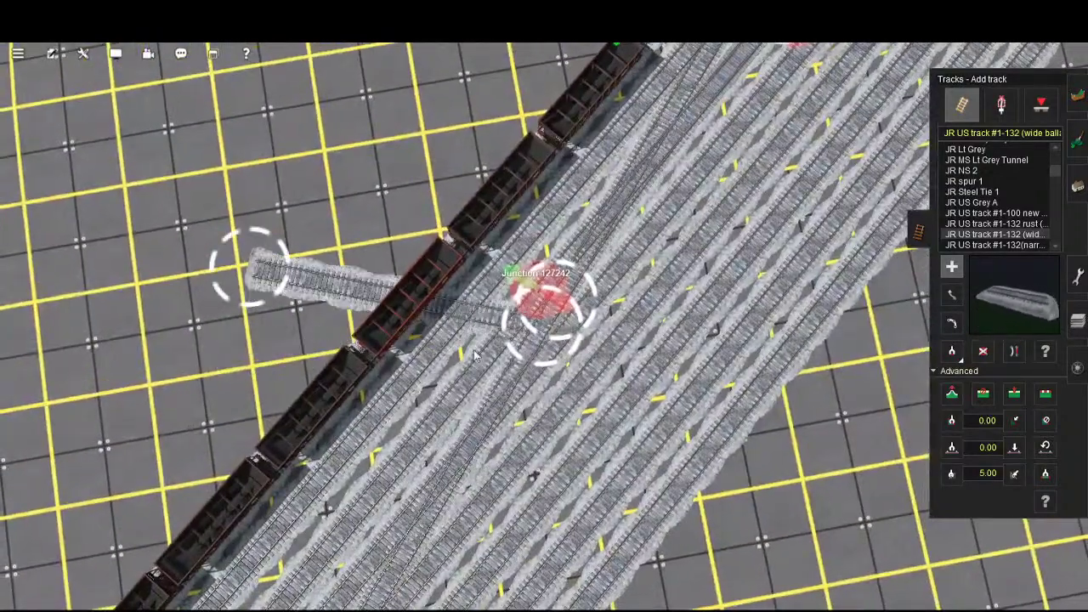
key(d)
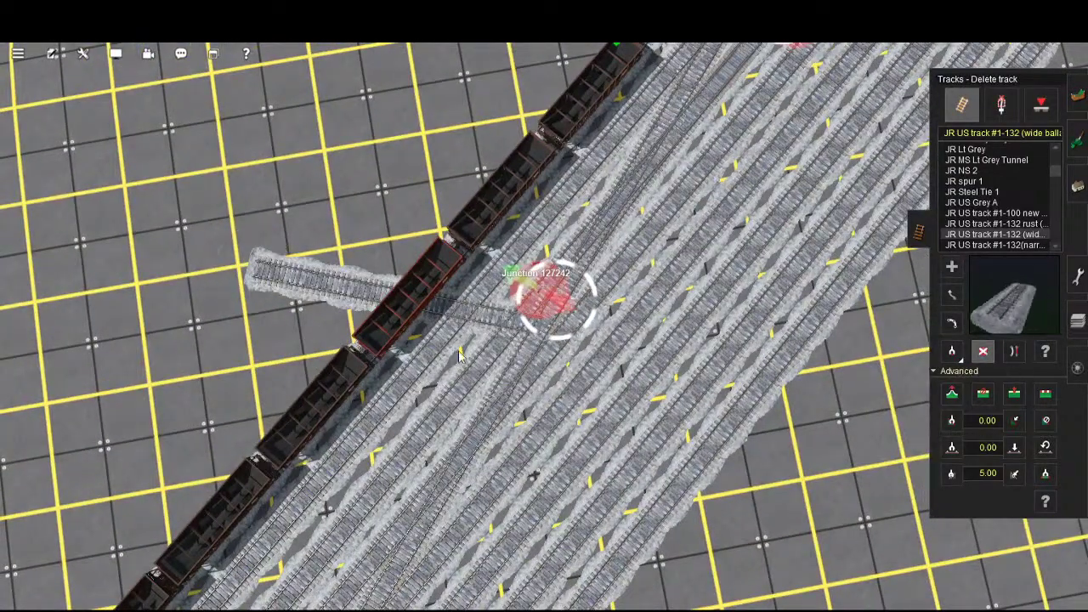
click(281, 274)
key(a)
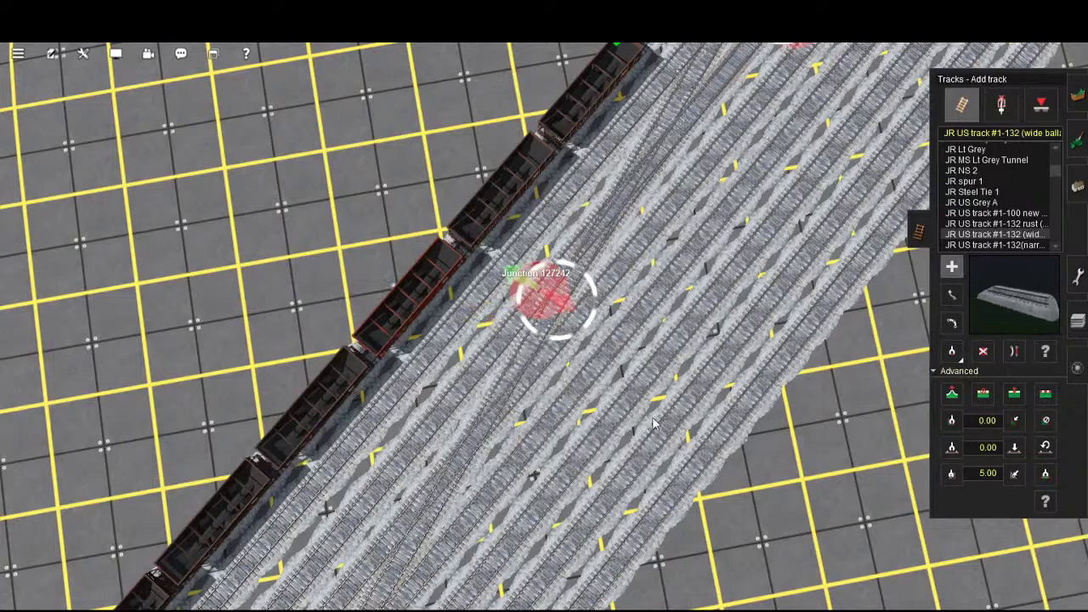
- Lay and straighten a second connecting track, from just beyond the first connector's junction to the next yard track crossed by the diagonal
scroll(654, 423, up, 5)
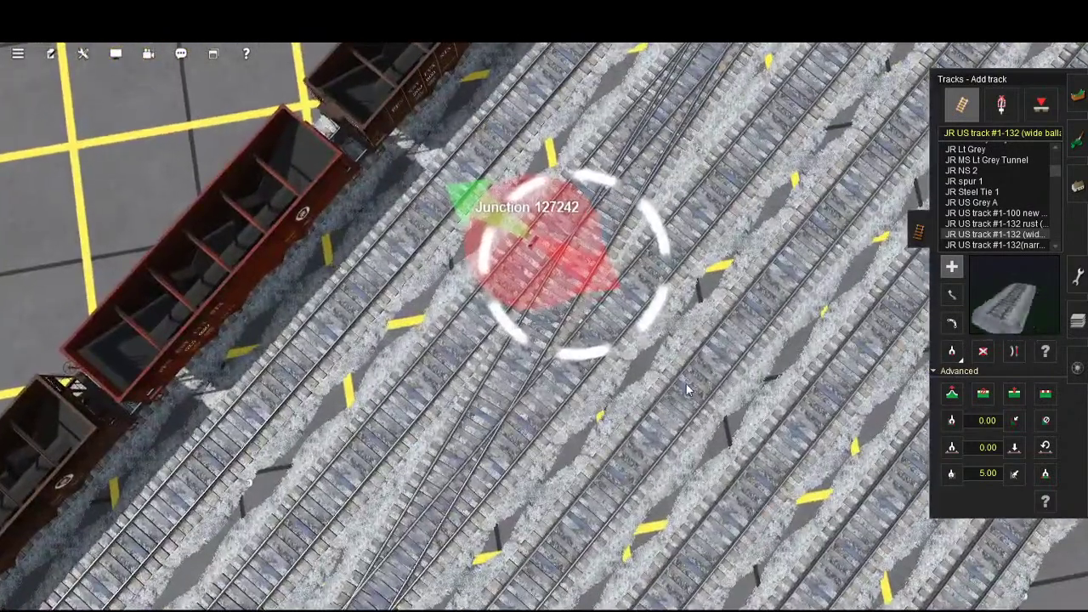
scroll(687, 389, down, 8)
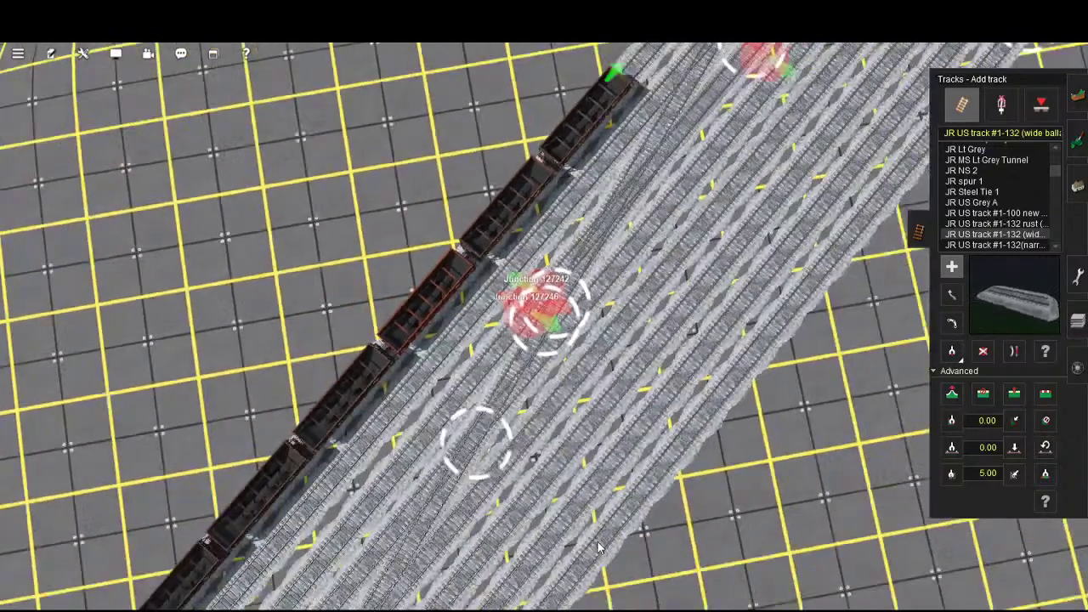
scroll(597, 548, down, 5)
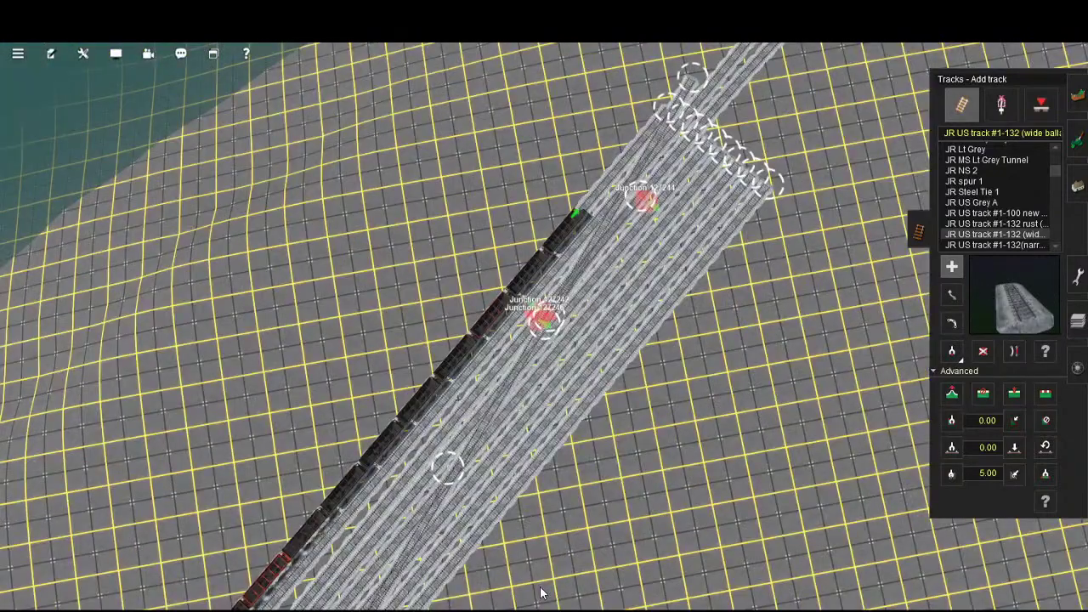
scroll(540, 592, down, 3)
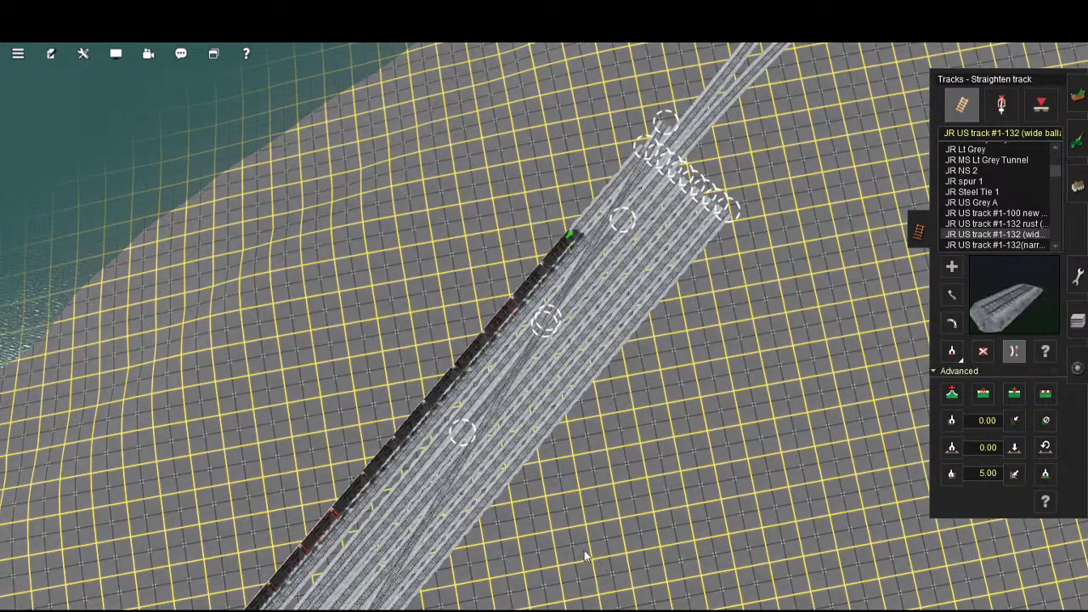
key(Right)
scroll(689, 476, up, 10)
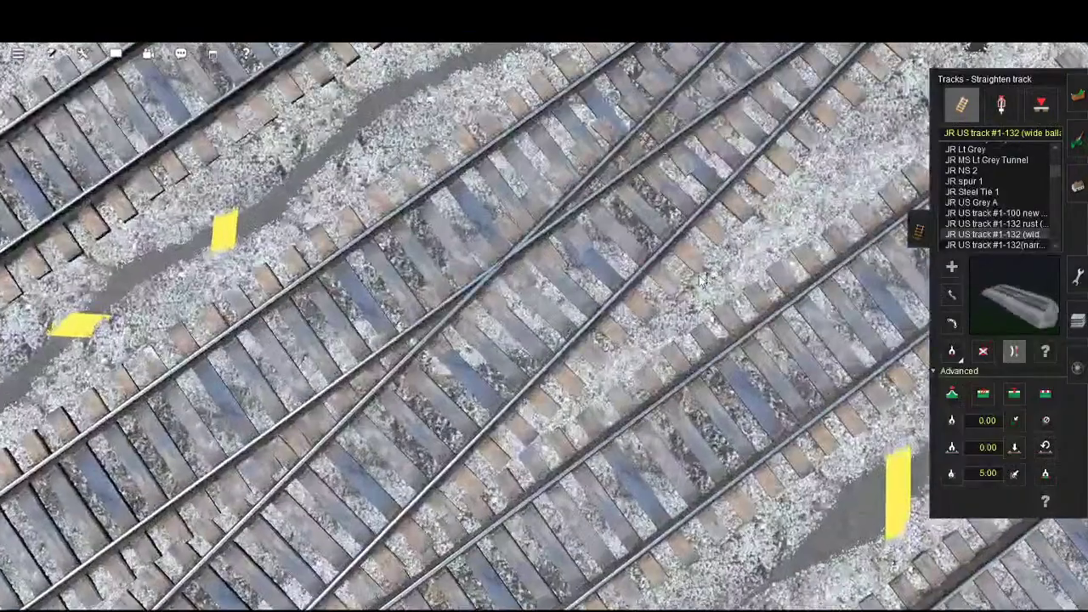
scroll(702, 280, down, 10)
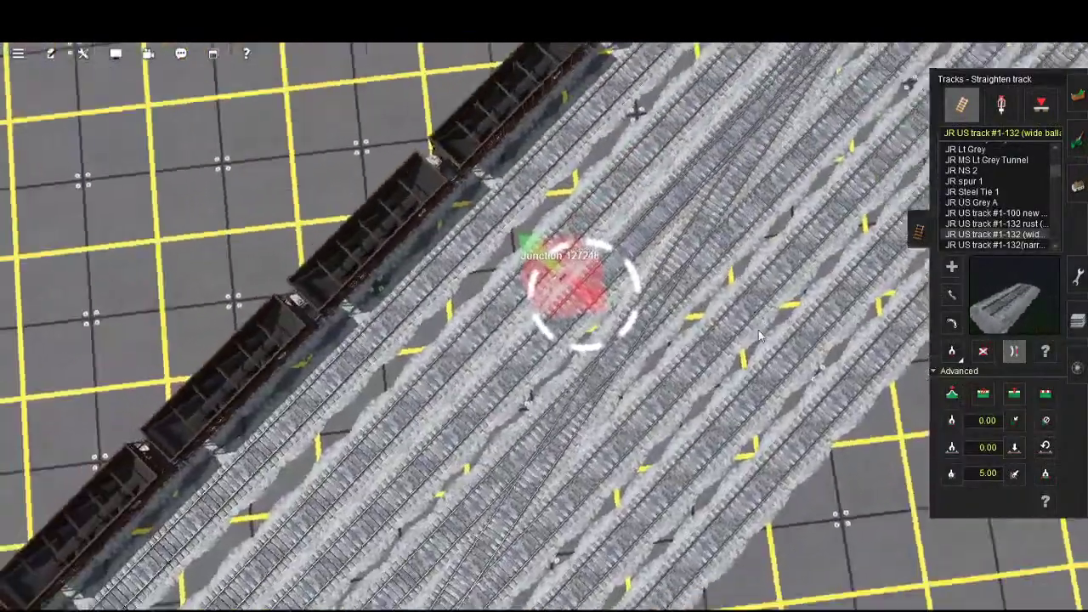
- Examine the rail alignment of the second connecting track and the junctions where it meets the diagonal and yard tracks
key(Left)
key(Down)
key(Right)
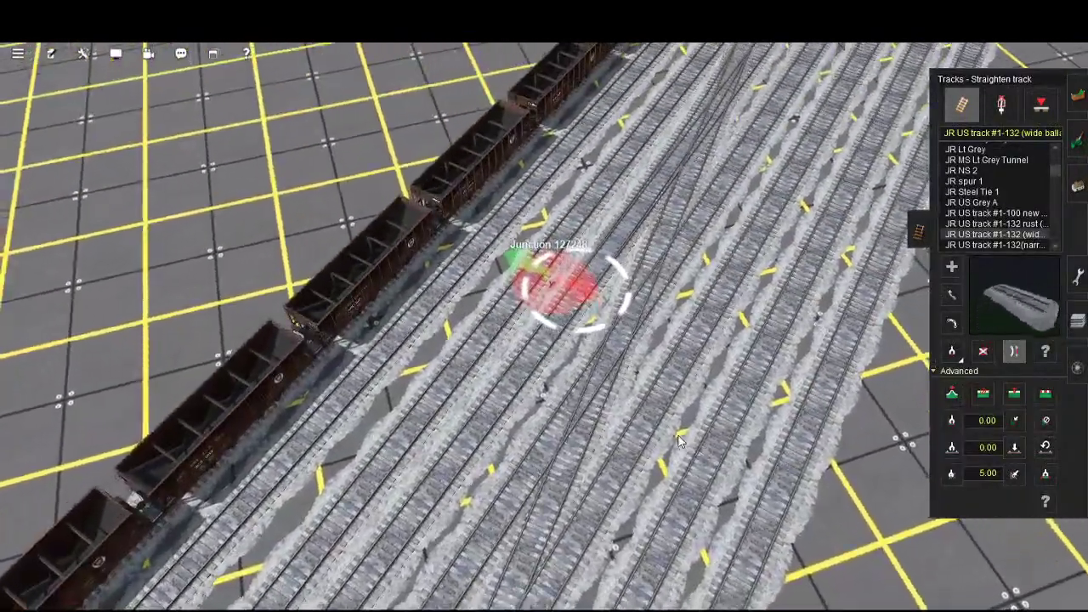
key(Left)
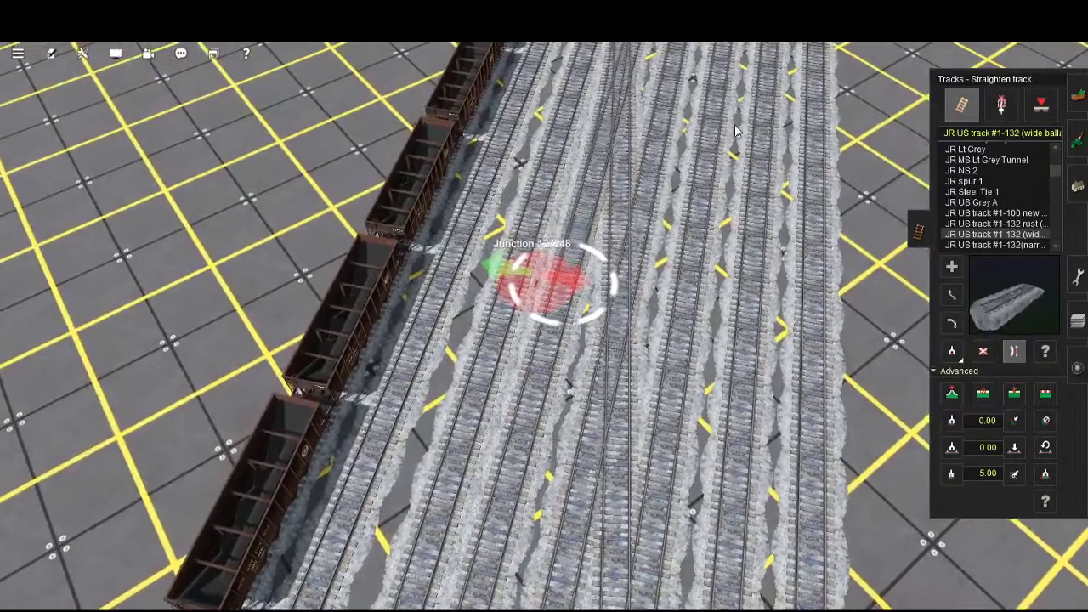
right_click(680, 425)
scroll(714, 366, up, 6)
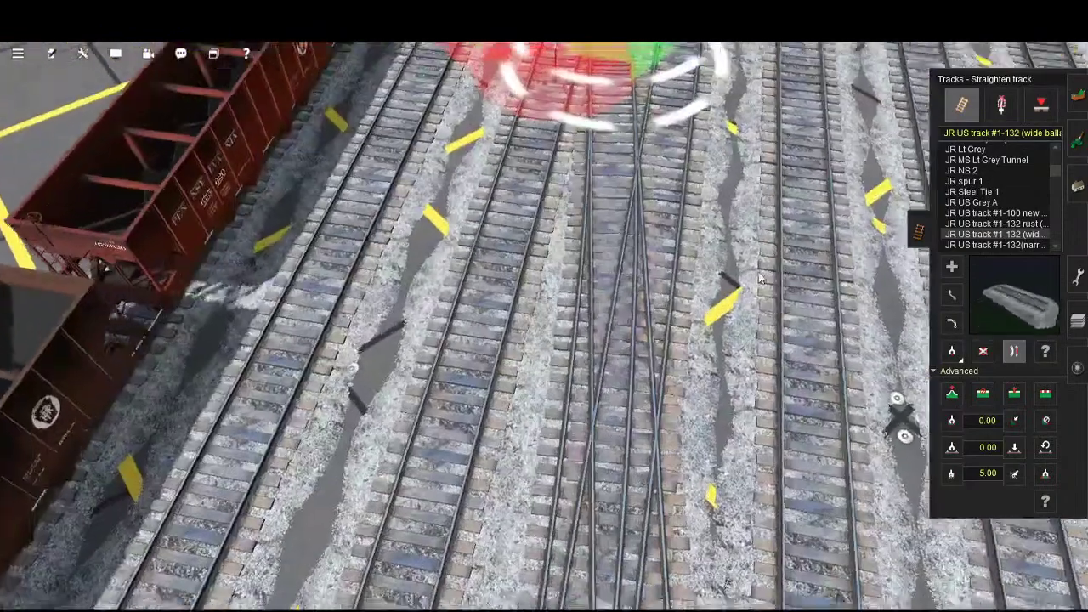
key(Up)
key(Up)
key(Up)
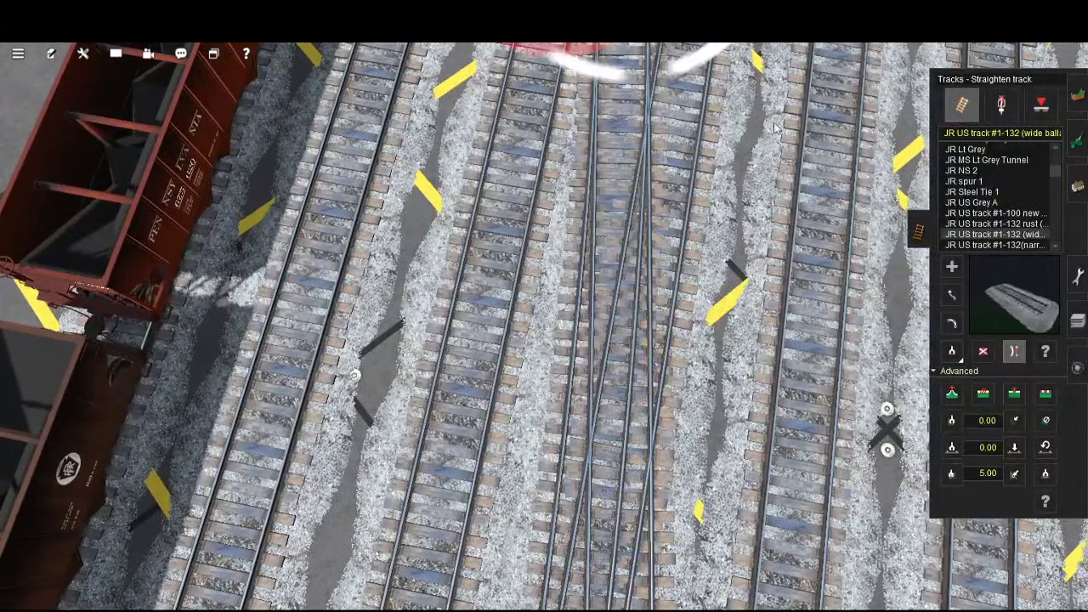
right_drag(777, 120, 693, 445)
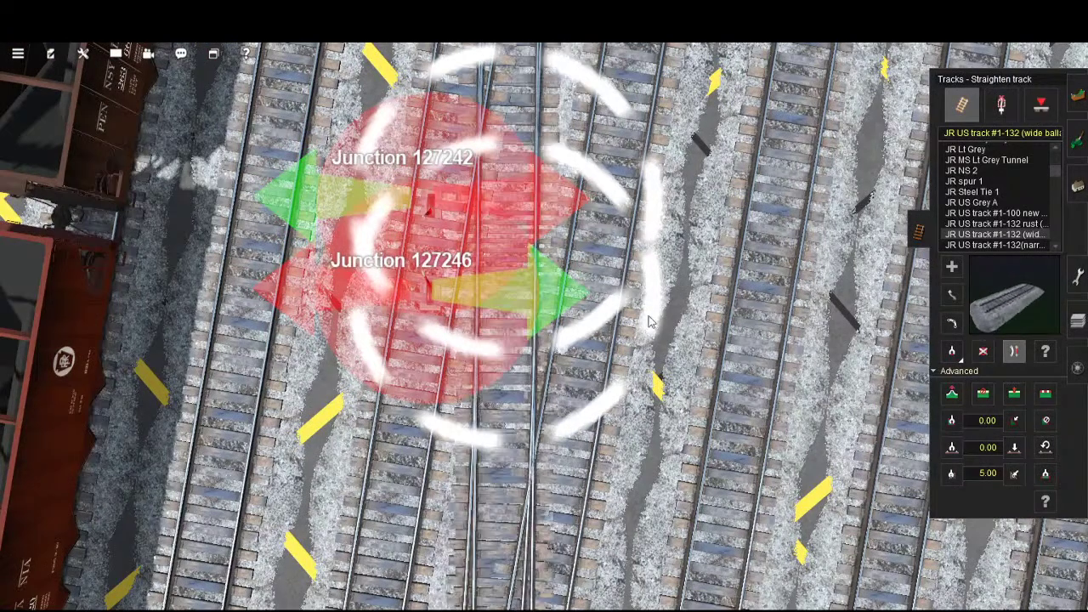
- Lay a third connecting track along the diagonal to the following yard track, with a junction at each end, and straighten it
scroll(671, 544, down, 5)
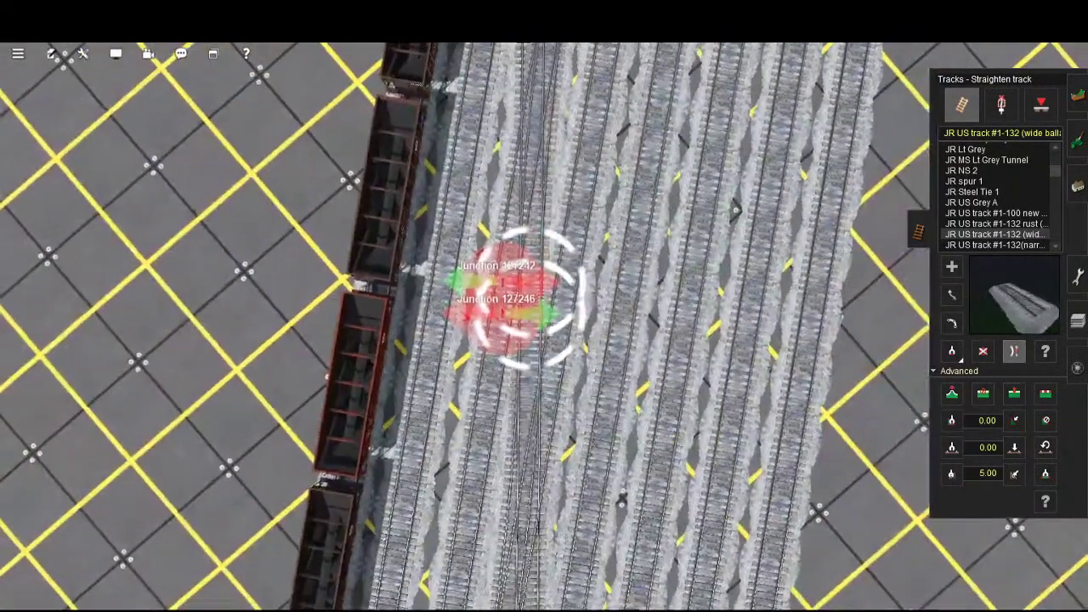
right_drag(626, 437, 624, 119)
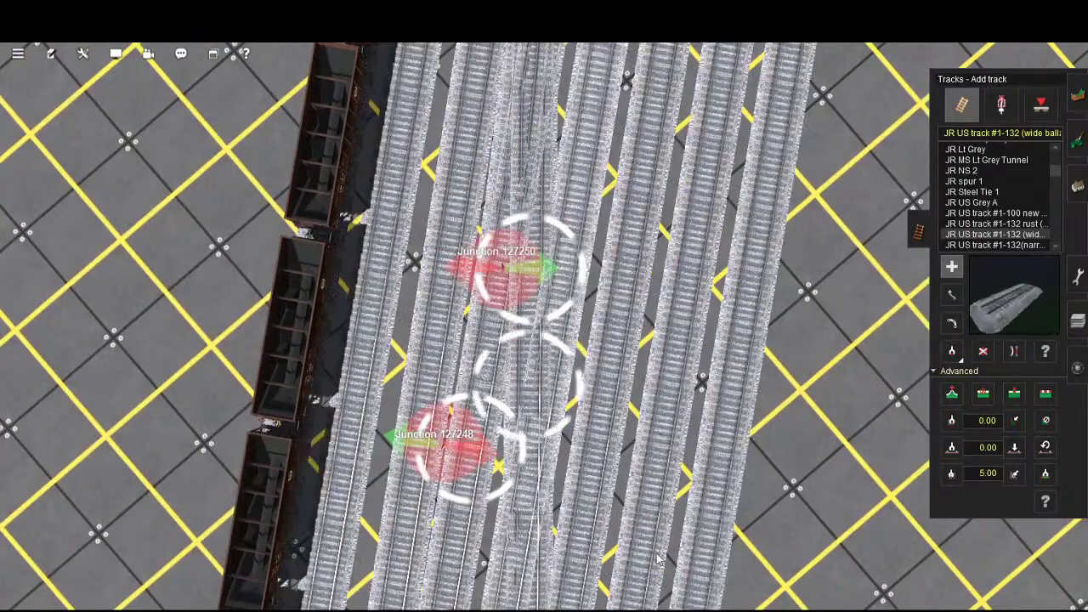
drag(527, 382, 526, 529)
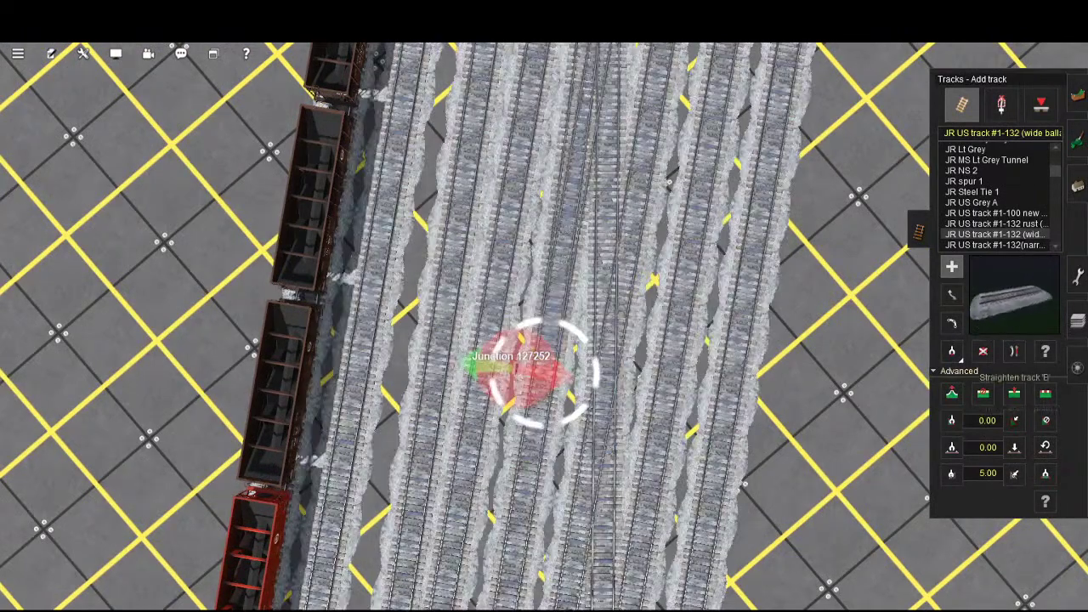
key(b)
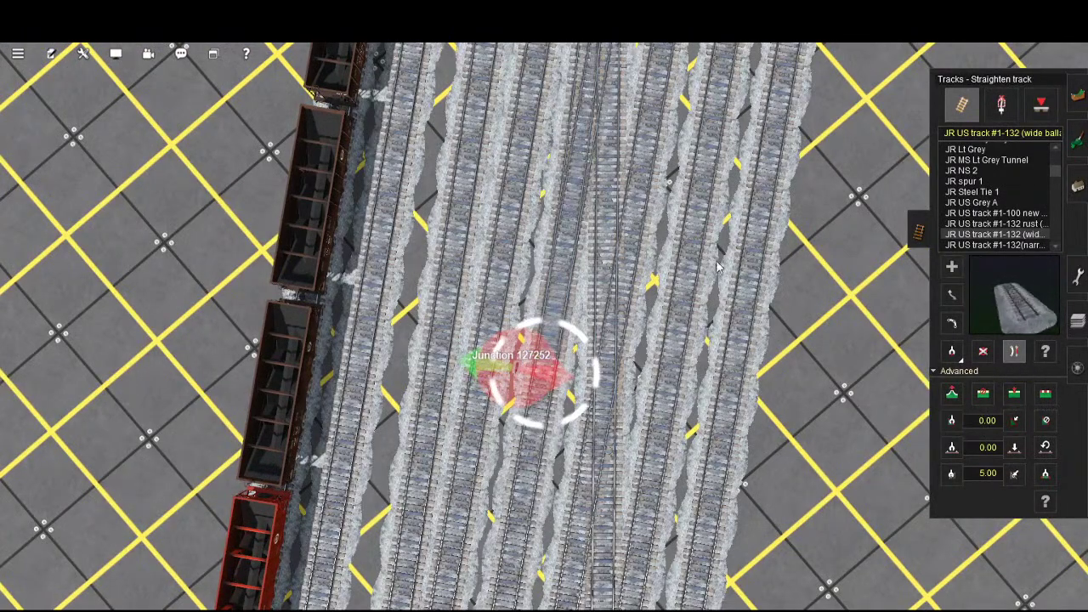
scroll(706, 220, down, 3)
key(Up)
key(Up)
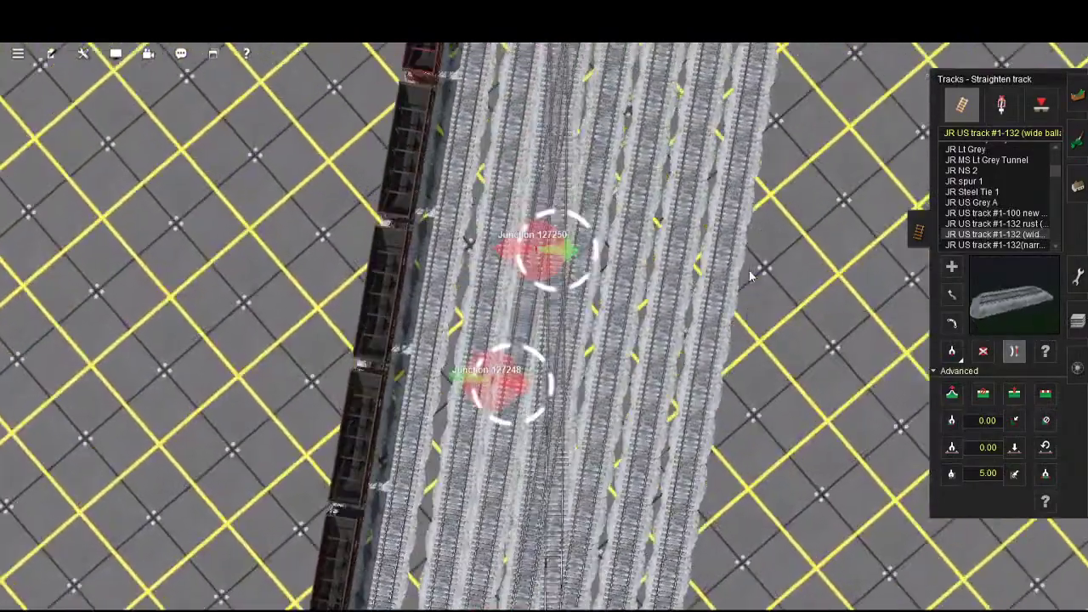
scroll(739, 289, up, 5)
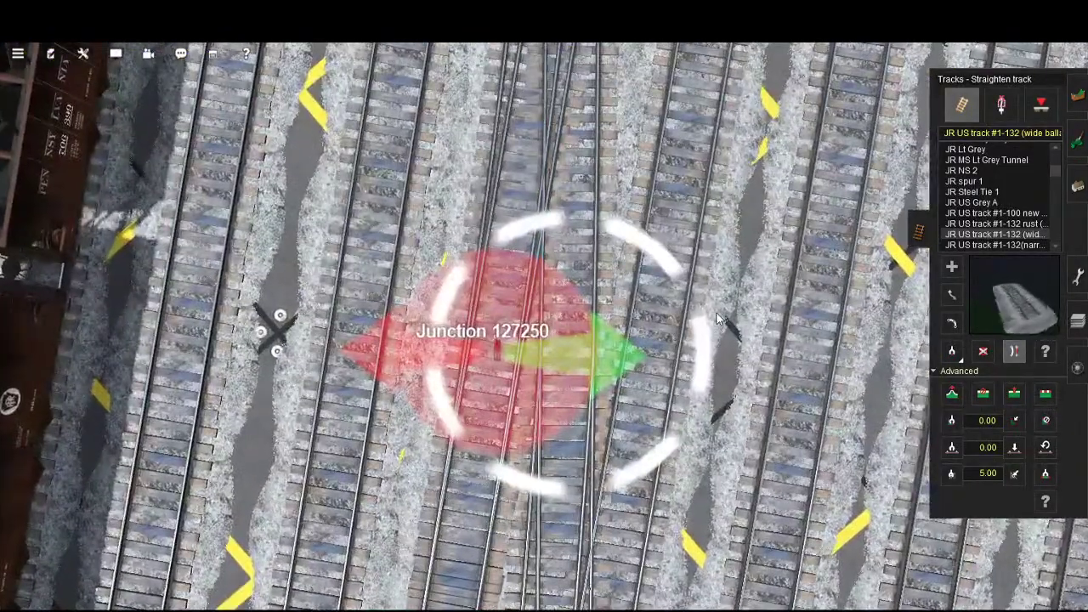
scroll(720, 336, down, 4)
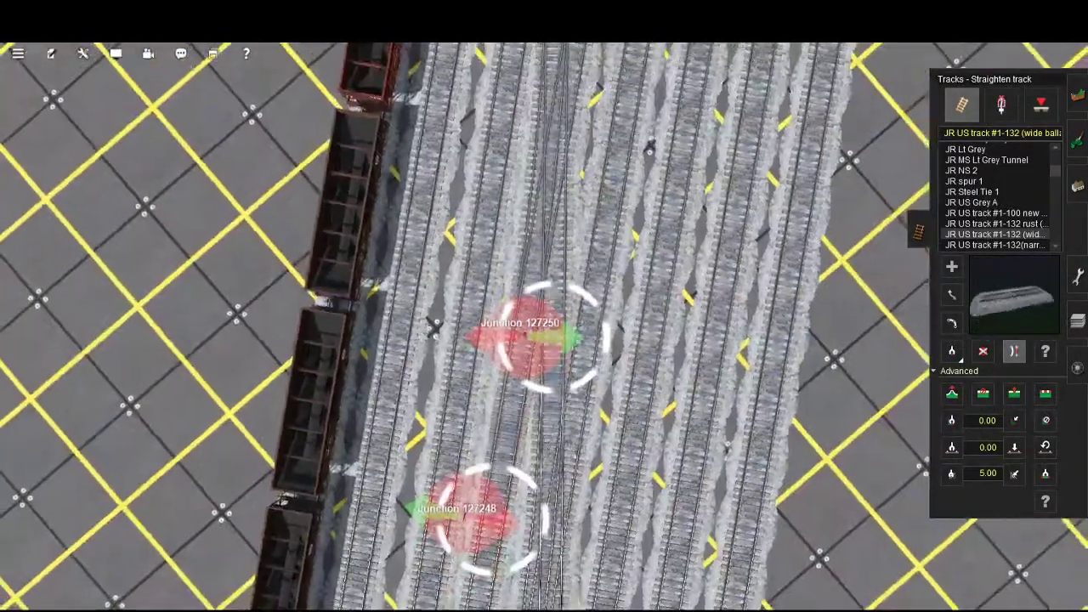
- Lay a fourth connecting track along the diagonal to the next yard track, with a junction at each end, and straighten it
scroll(721, 519, down, 2)
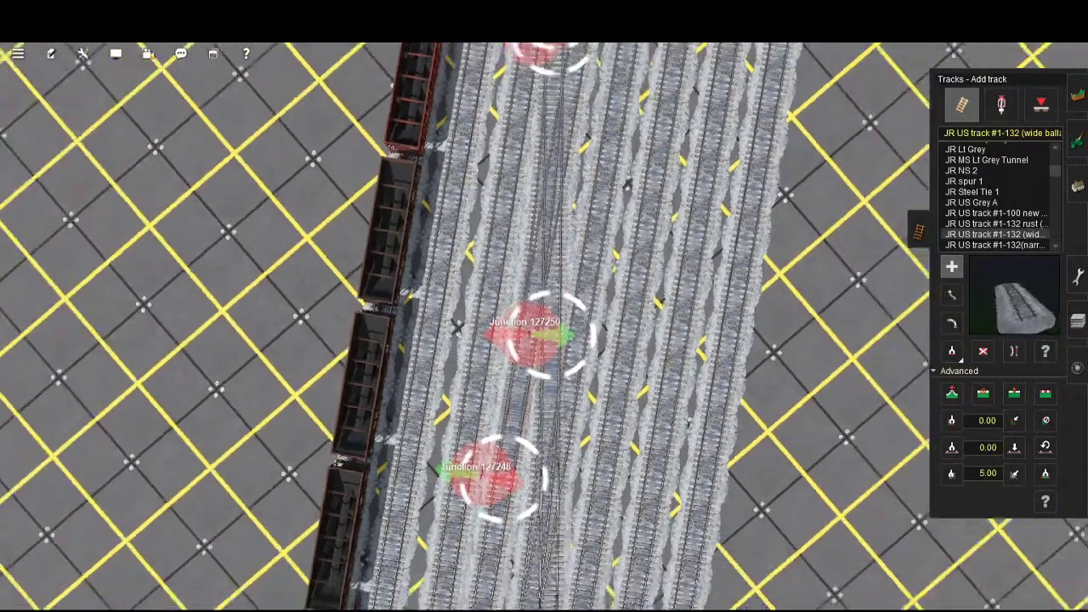
right_drag(680, 553, 694, 469)
scroll(692, 468, up, 5)
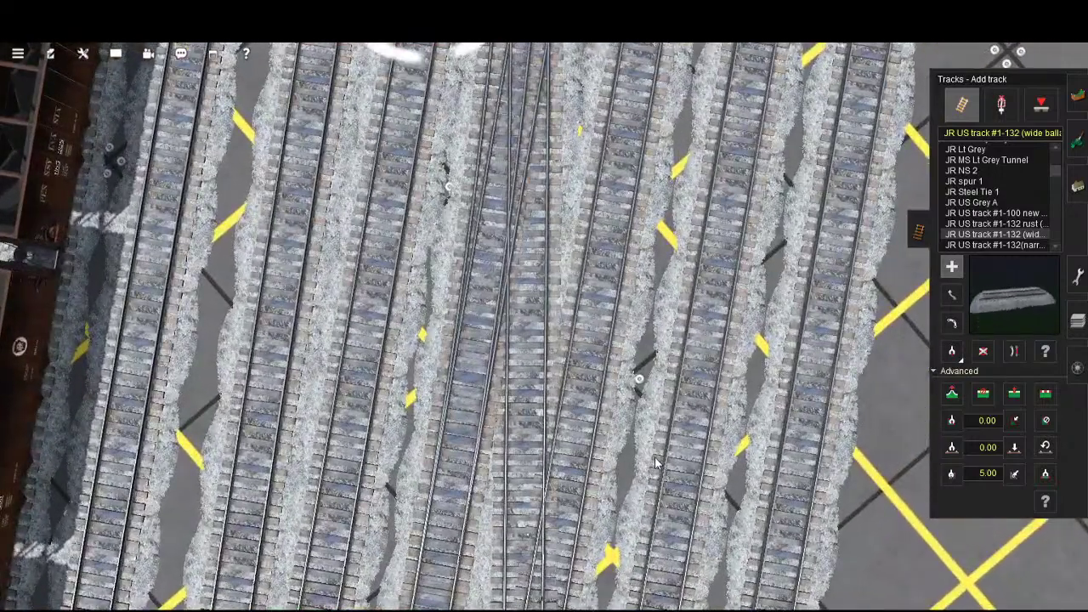
scroll(654, 464, up, 3)
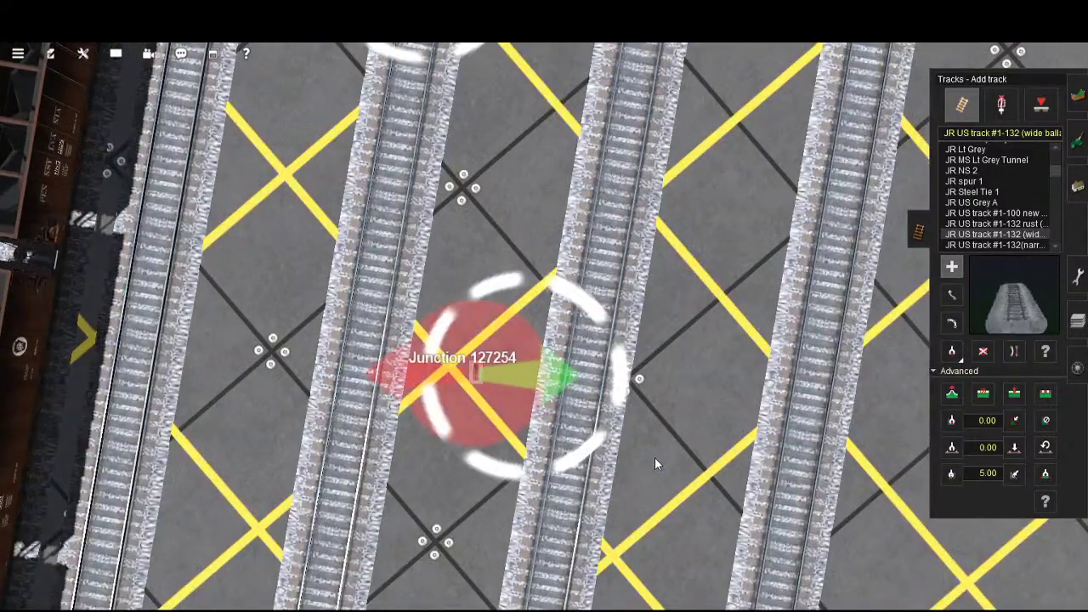
scroll(654, 463, down, 5)
scroll(654, 464, up, 1)
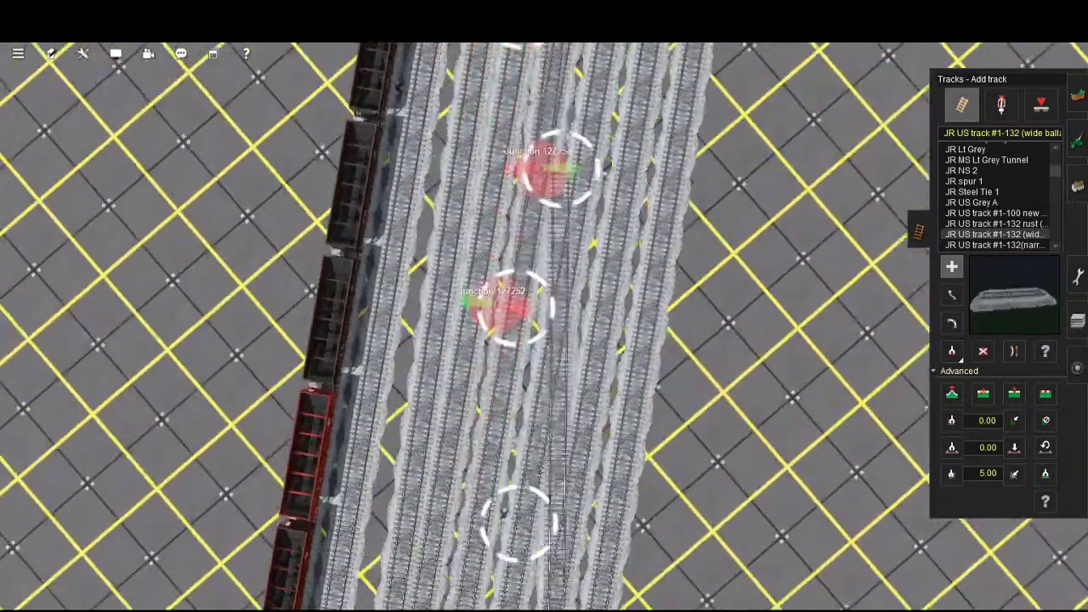
key(Down)
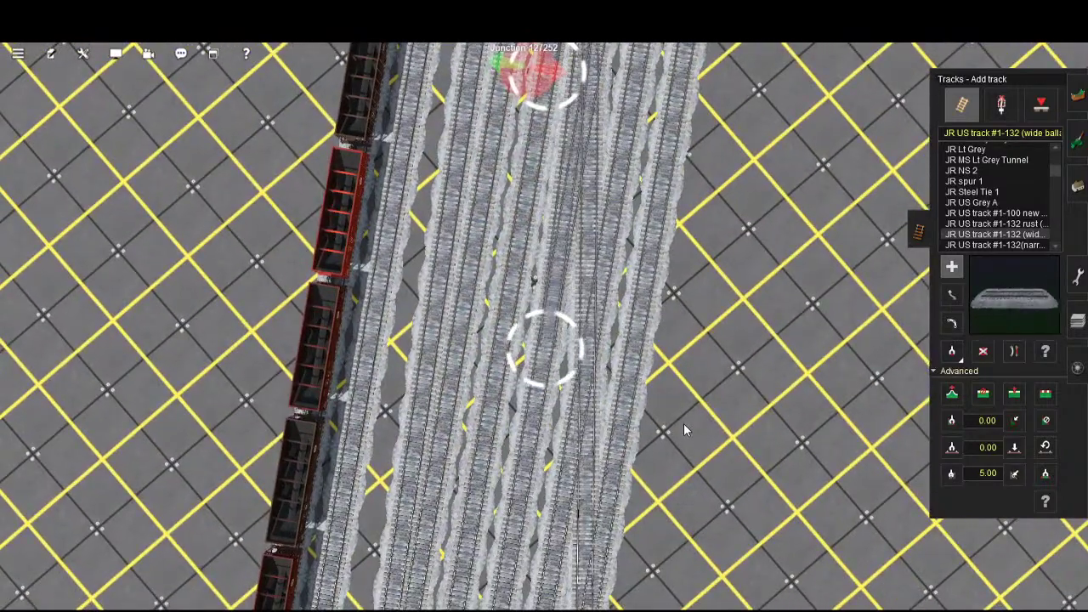
click(1014, 351)
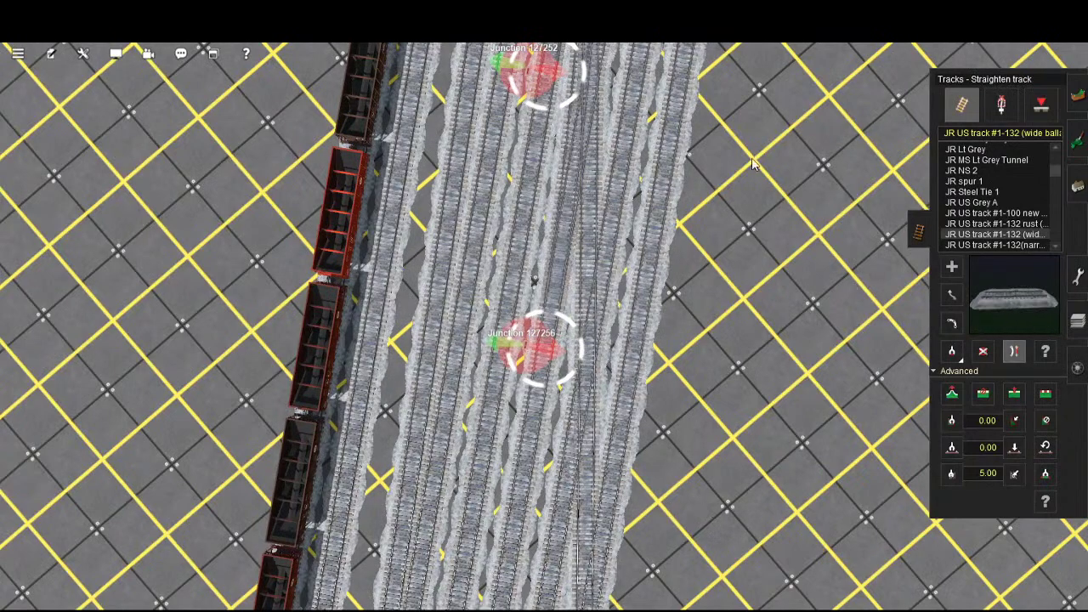
key(Up)
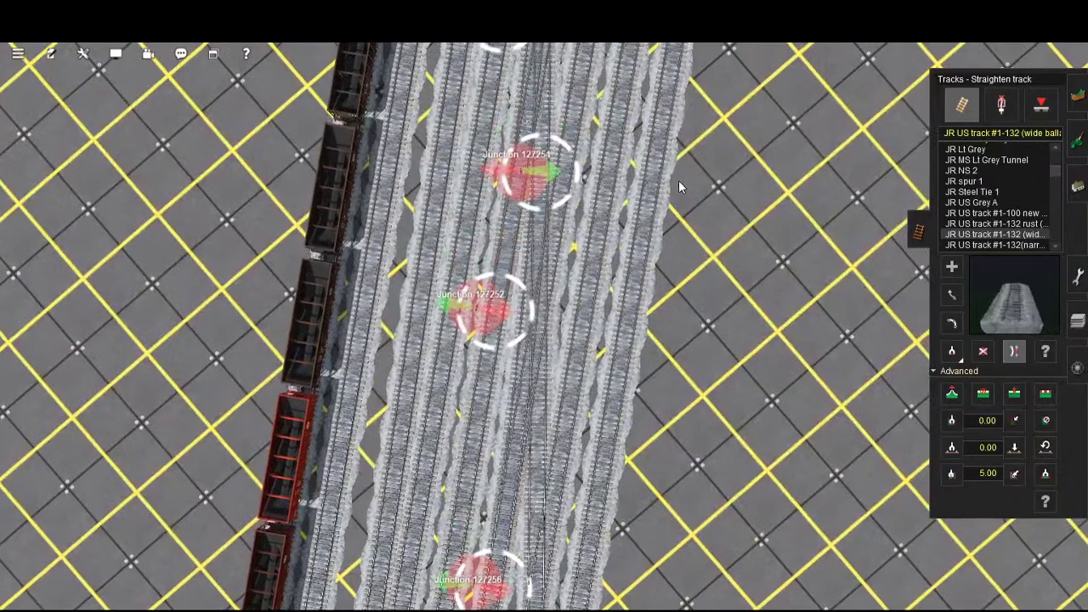
- Lay a fifth connecting track from the diagonal, starting just before the previous connector's end, to the following yard track and straighten it
click(952, 266)
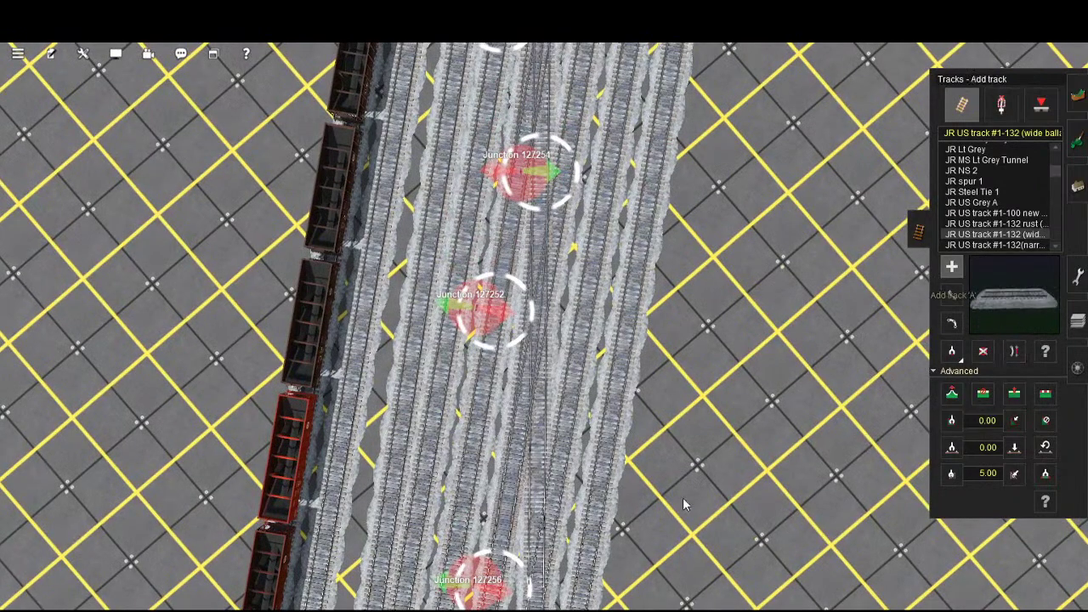
key(Down)
scroll(683, 467, up, 2)
scroll(680, 462, up, 2)
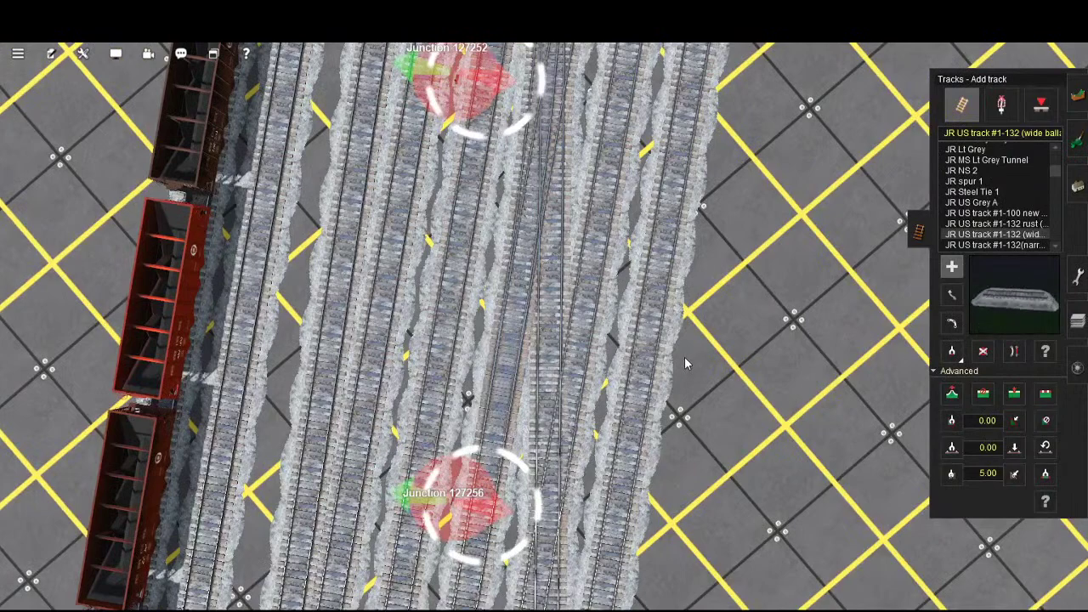
scroll(685, 357, down, 3)
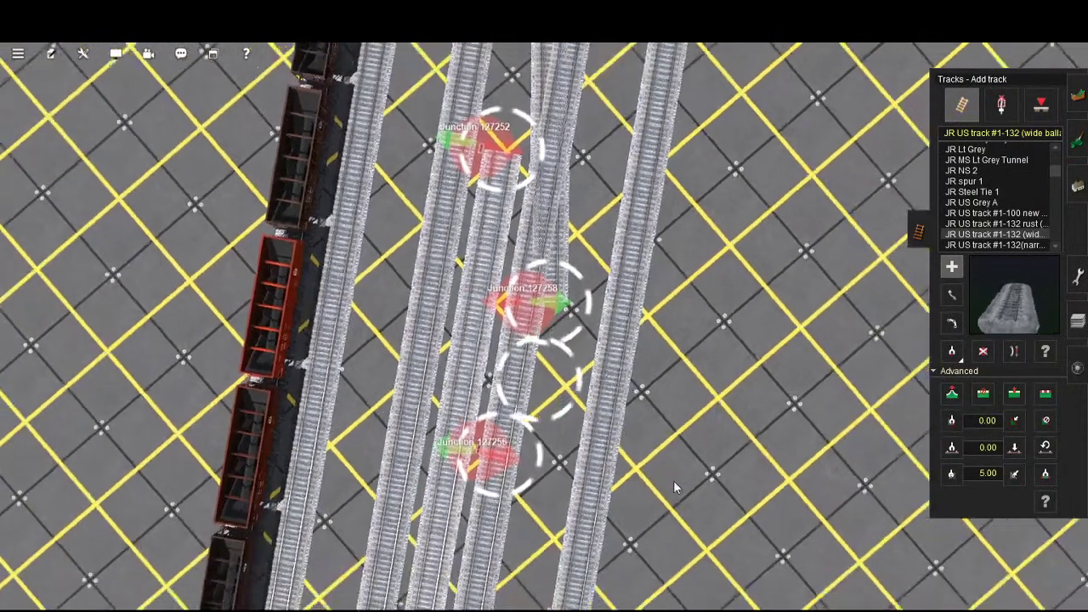
key(Down)
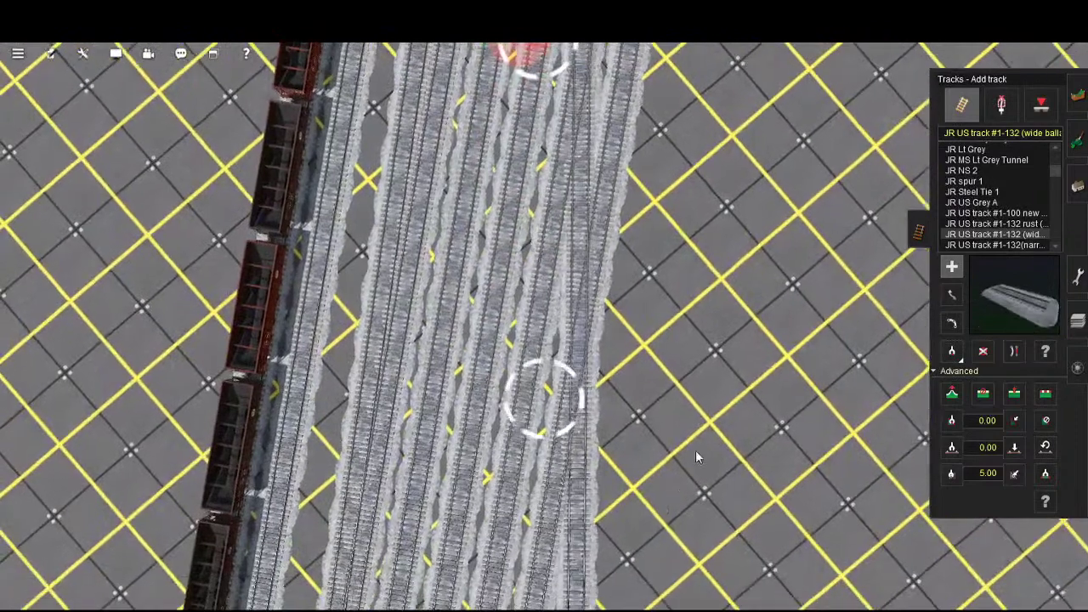
click(691, 396)
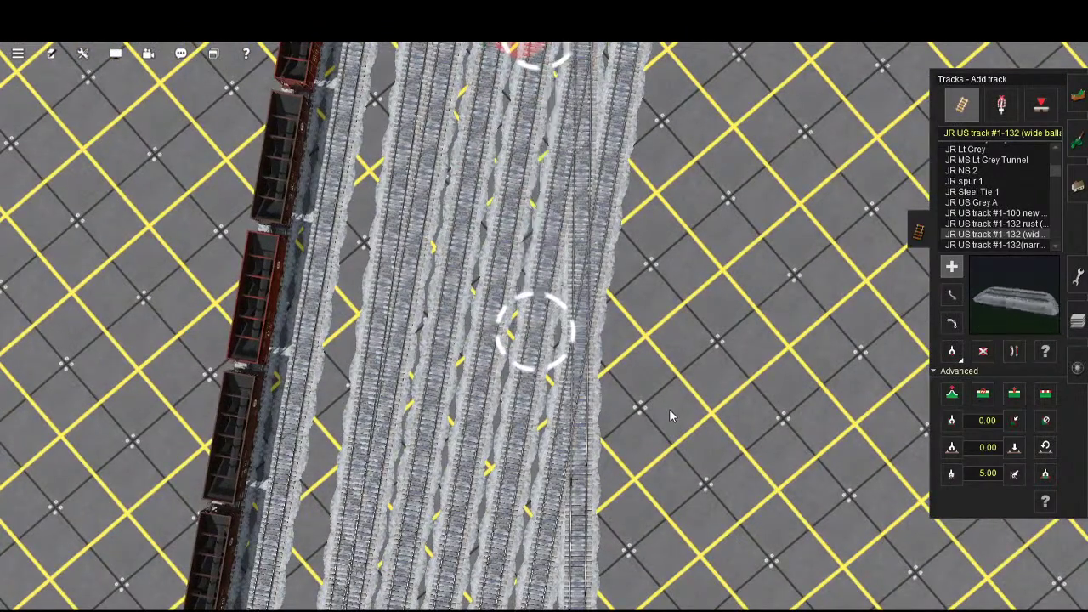
key(s)
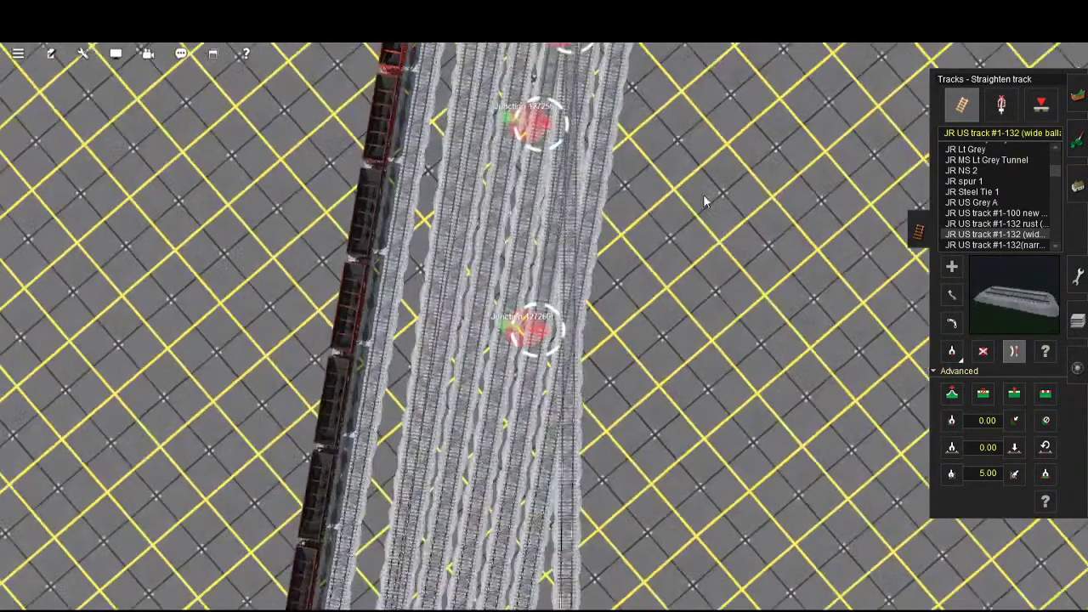
scroll(705, 255, down, 3)
scroll(701, 221, up, 5)
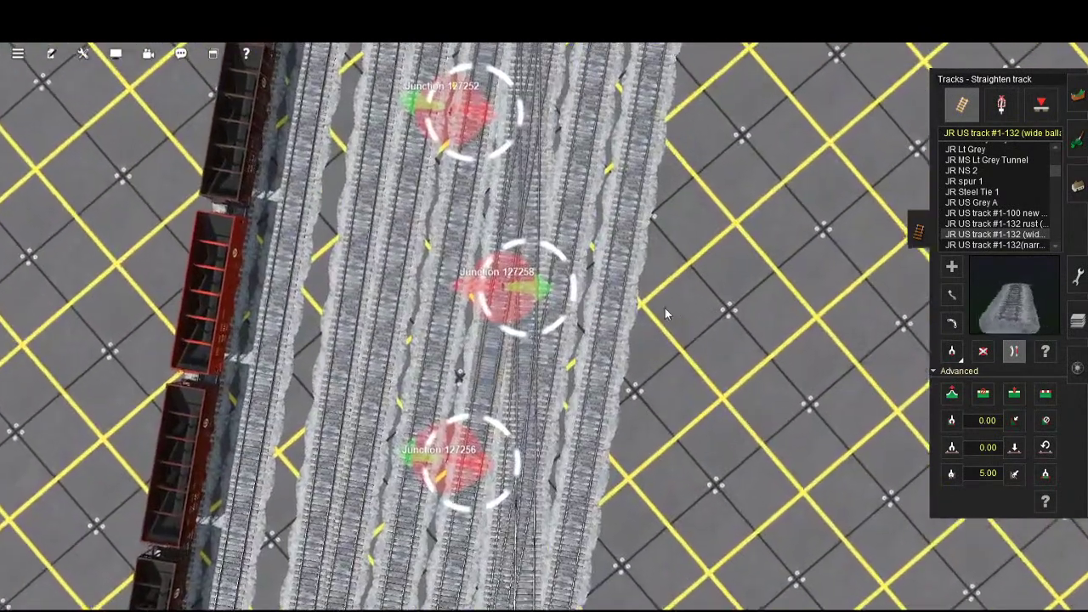
- Lay the last connecting track from the diagonal to the outermost yard track, with a junction at each end, and straighten it
scroll(679, 476, down, 3)
right_drag(687, 602, 809, 286)
key(a)
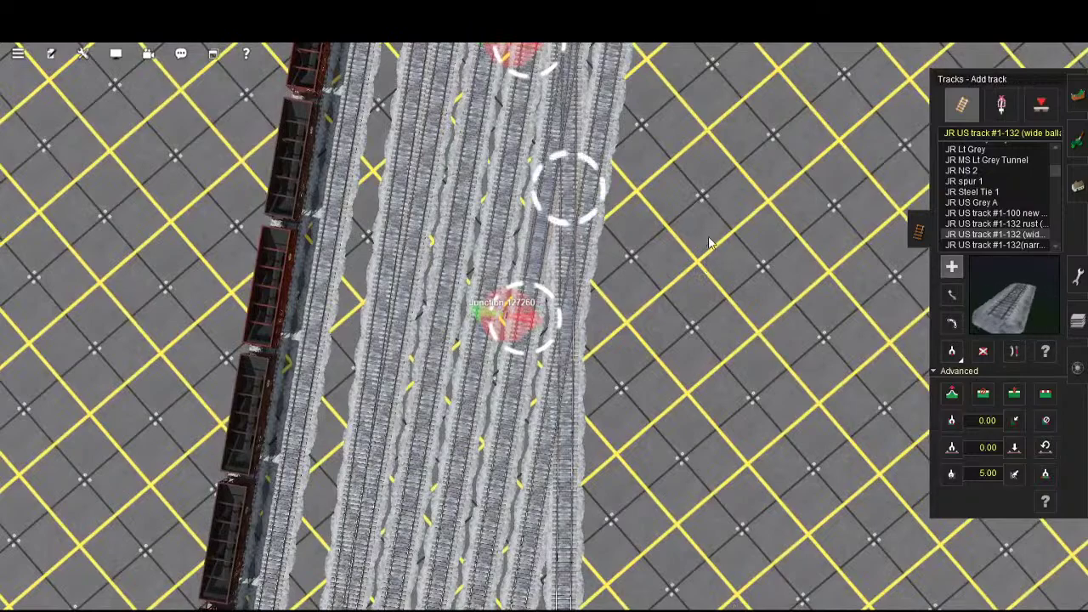
click(582, 213)
mouse_move(587, 264)
right_down()
mouse_move(633, 400)
mouse_move(698, 534)
right_up()
right_click(699, 534)
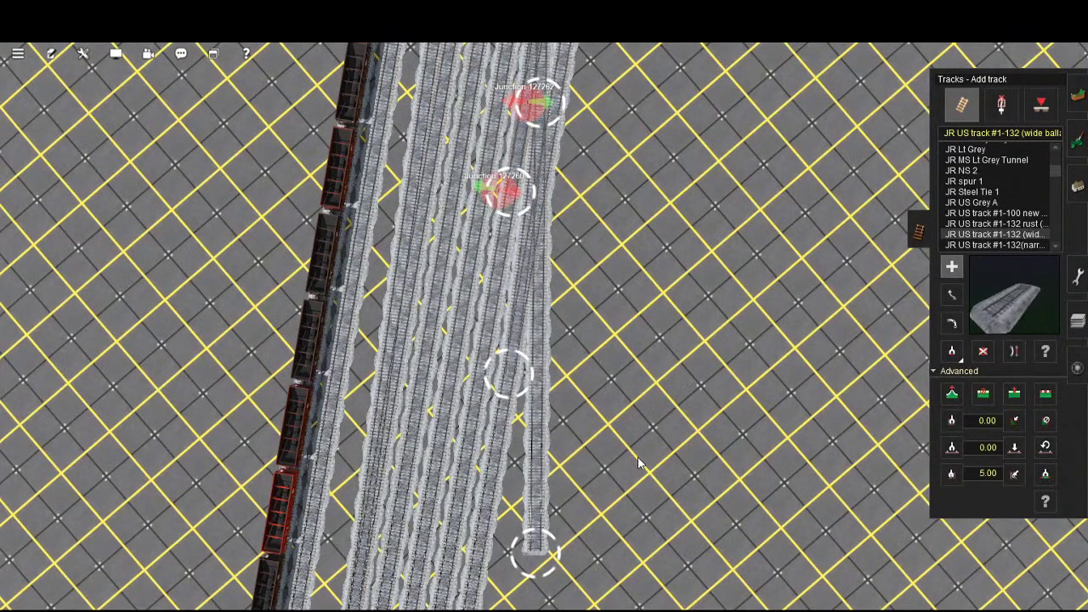
click(1014, 351)
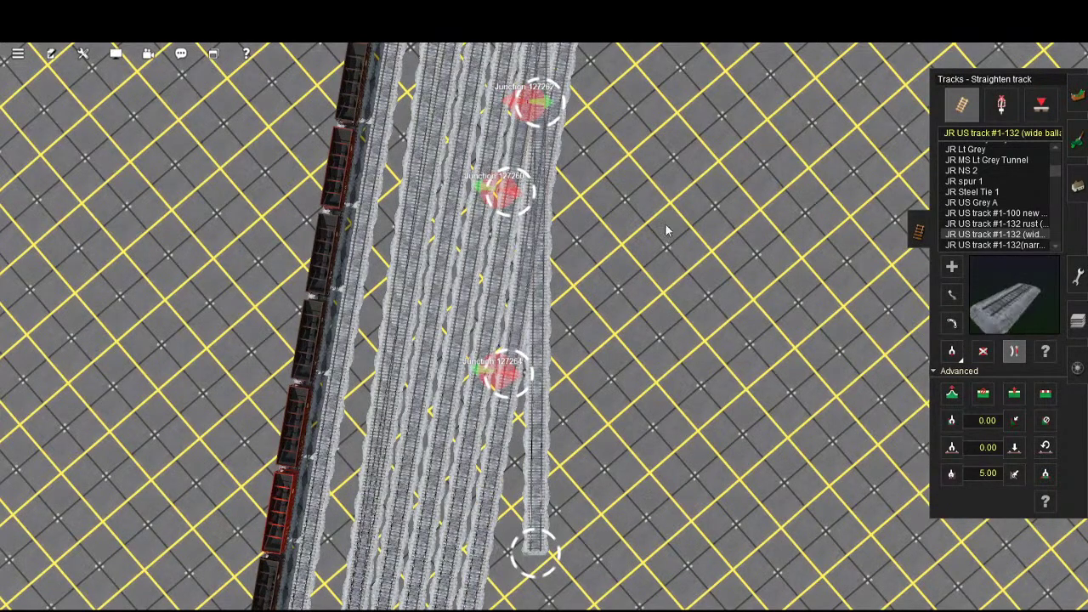
key(w)
scroll(719, 293, up, 5)
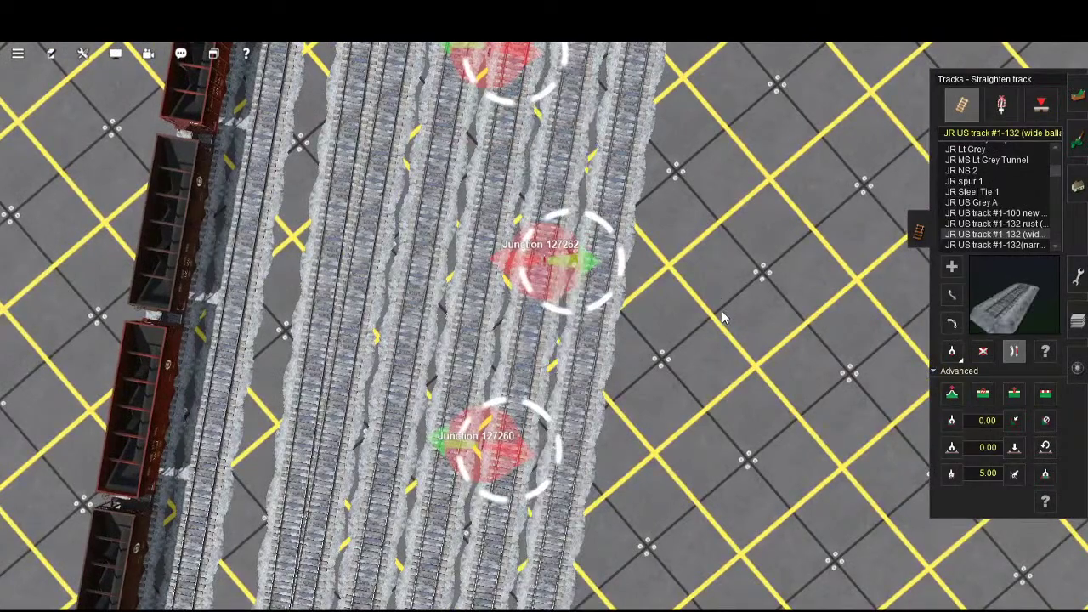
- Delete the leftover end of the diagonal track extending beyond the last connector's junction
scroll(677, 464, down, 4)
key(s)
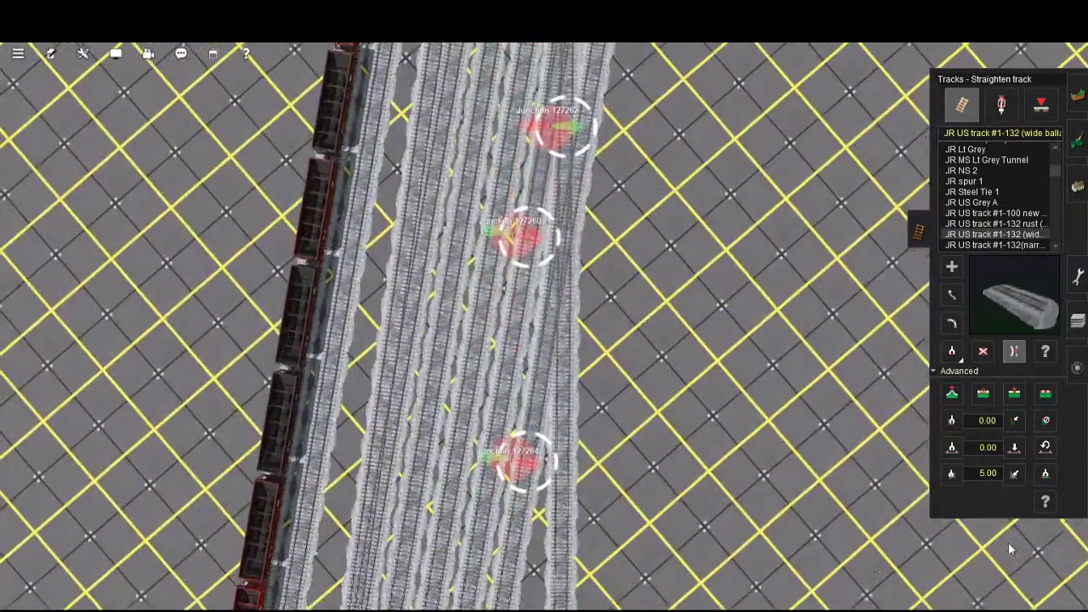
scroll(739, 438, down, 3)
scroll(740, 467, down, 3)
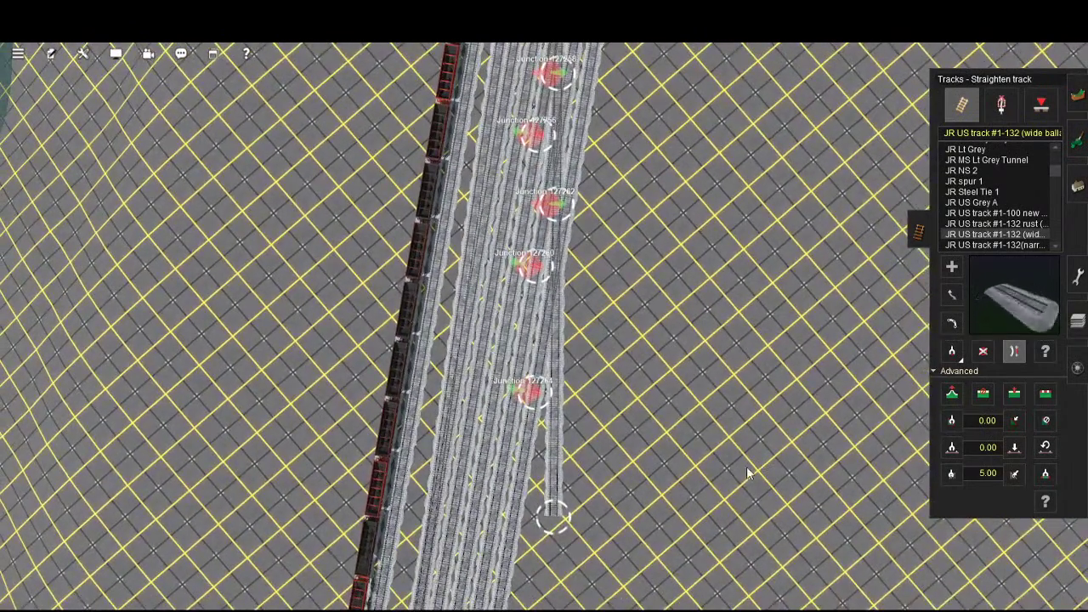
scroll(704, 509, down, 5)
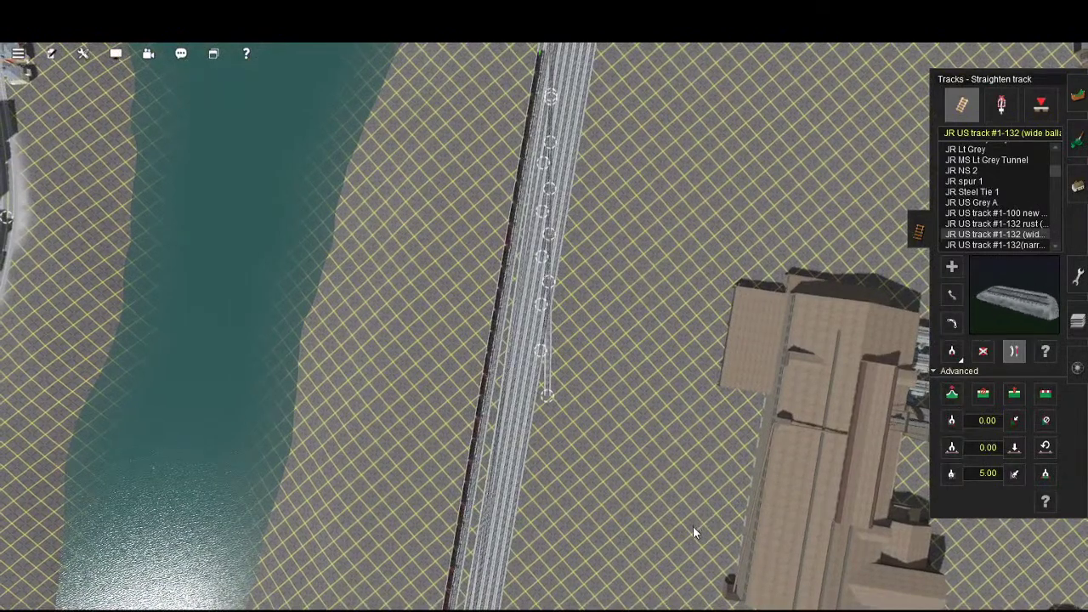
scroll(693, 526, up, 3)
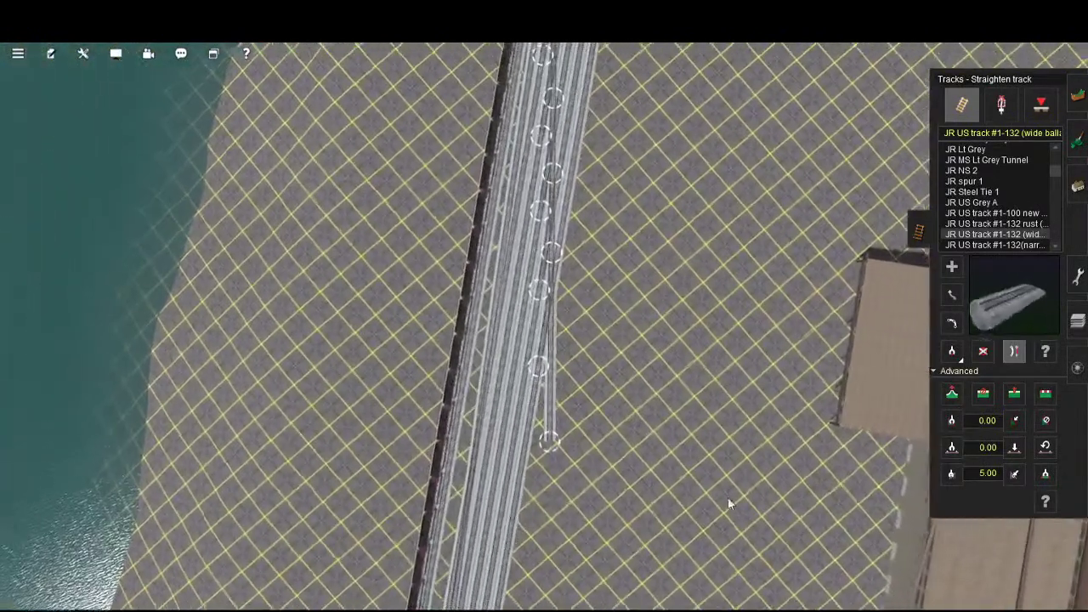
key(d)
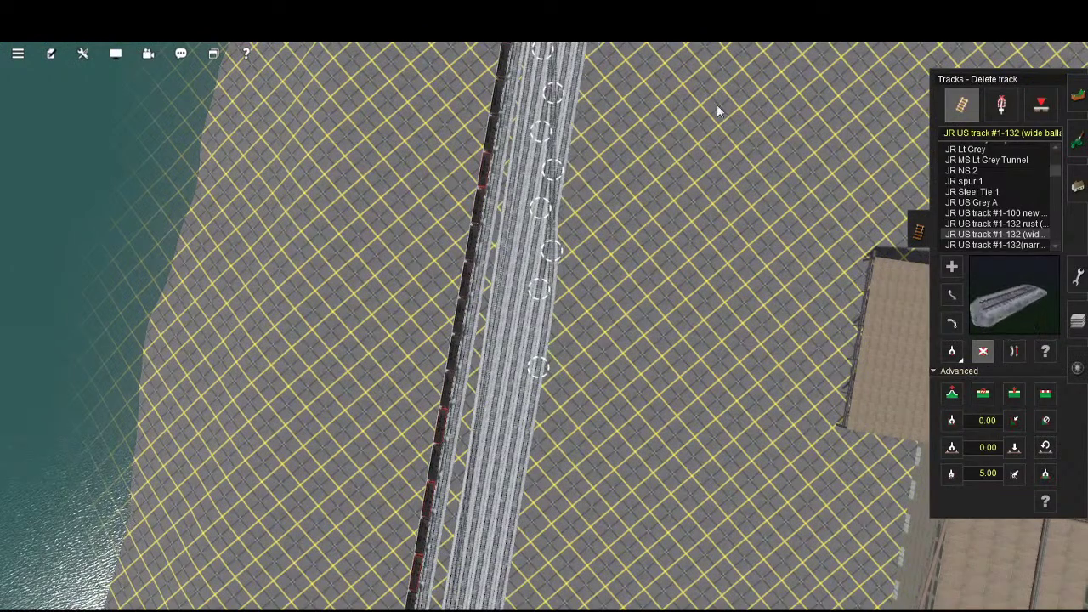
- Examine the ladder track and its connector junctions along the yard, from the outermost track to the yard entrance, with track object deletion active
right_drag(712, 66, 695, 232)
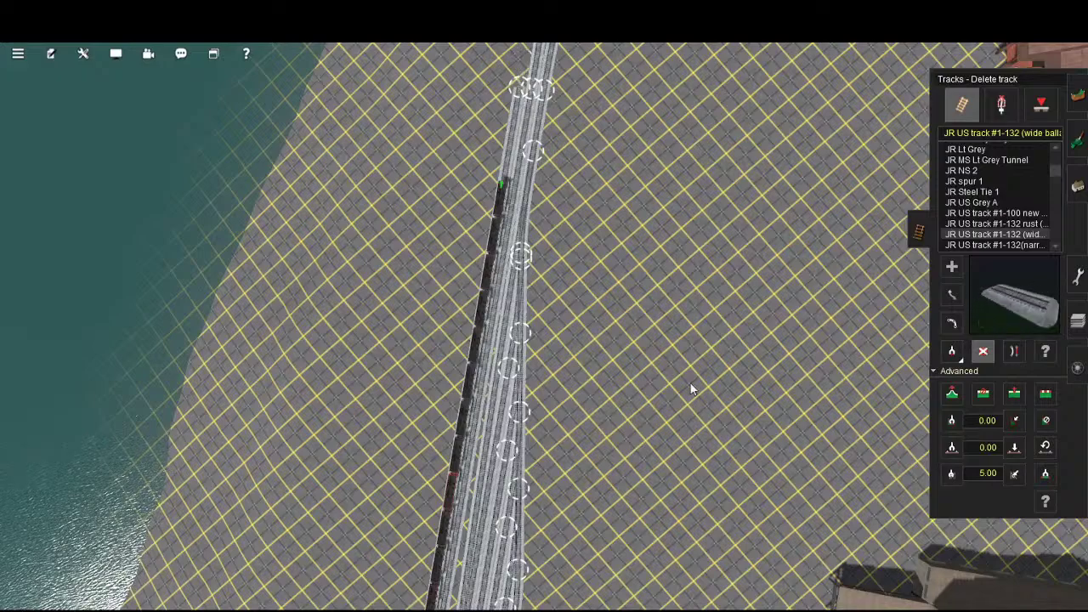
scroll(692, 393, up, 5)
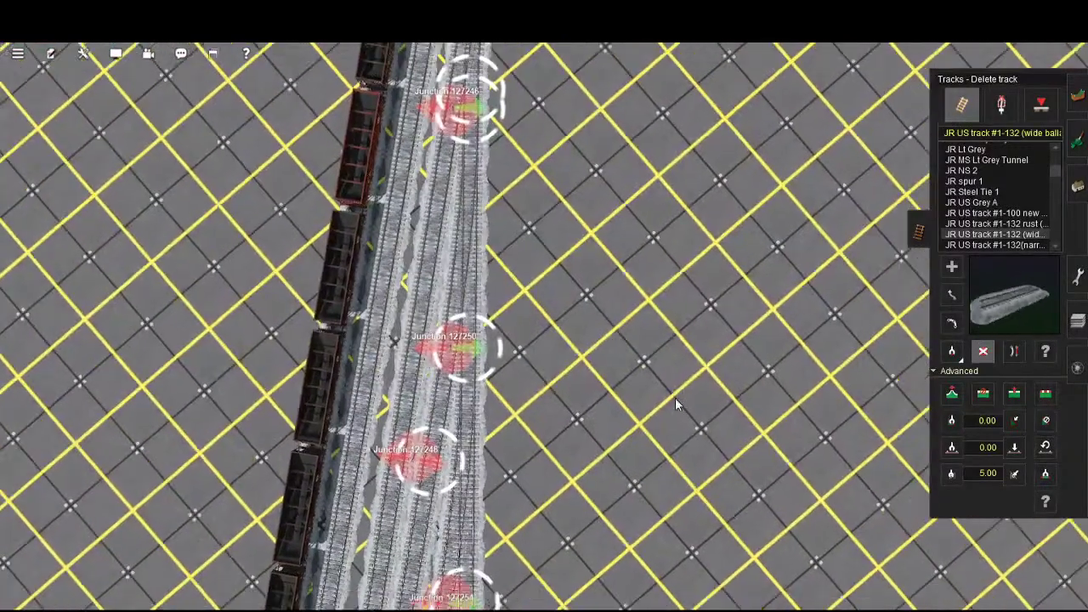
scroll(675, 398, down, 5)
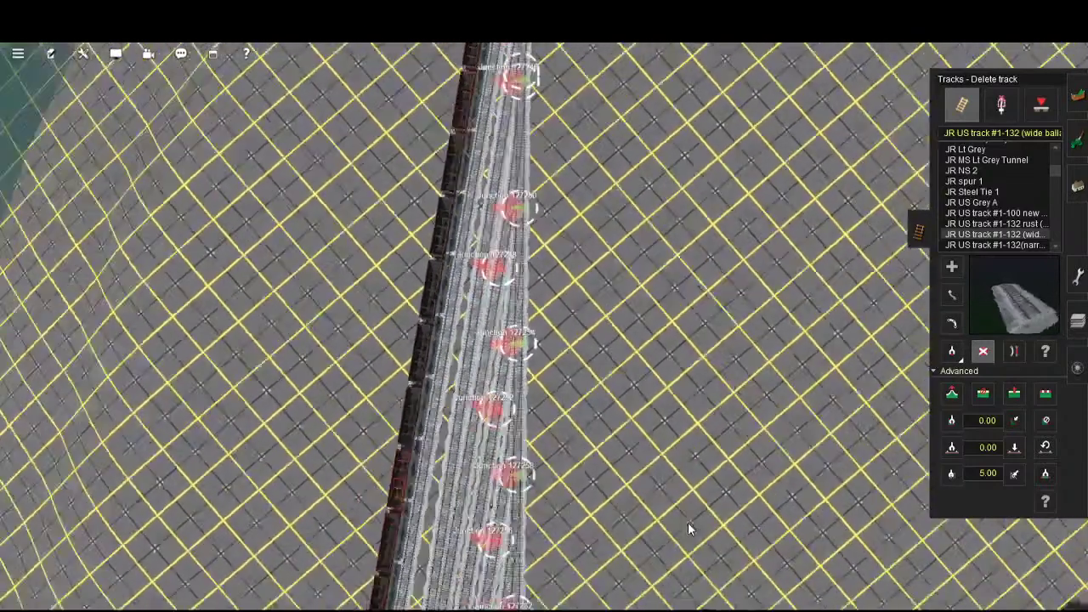
scroll(688, 522, down, 5)
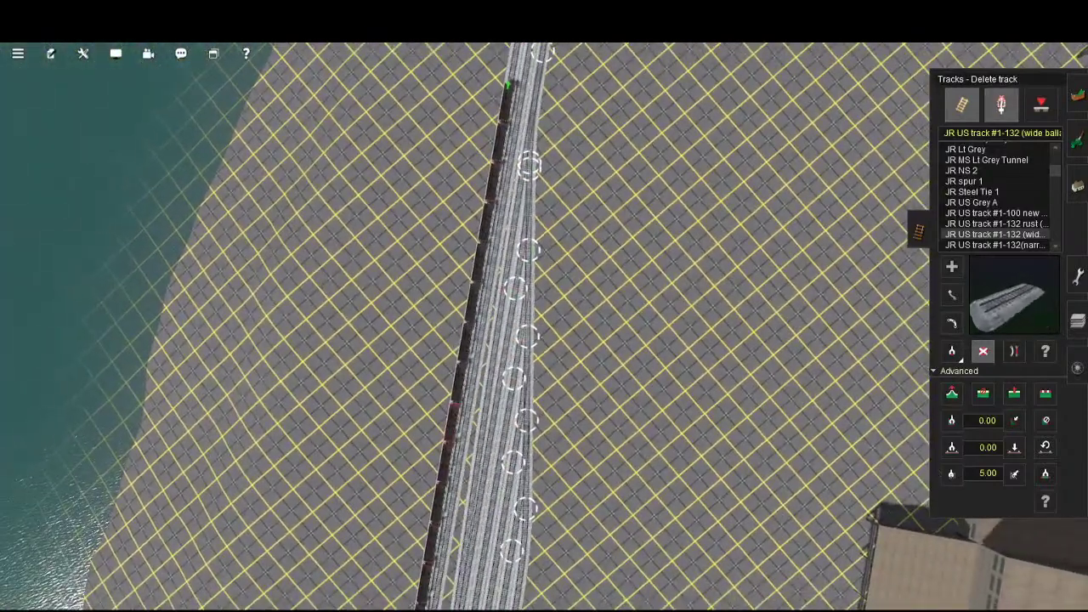
click(1001, 106)
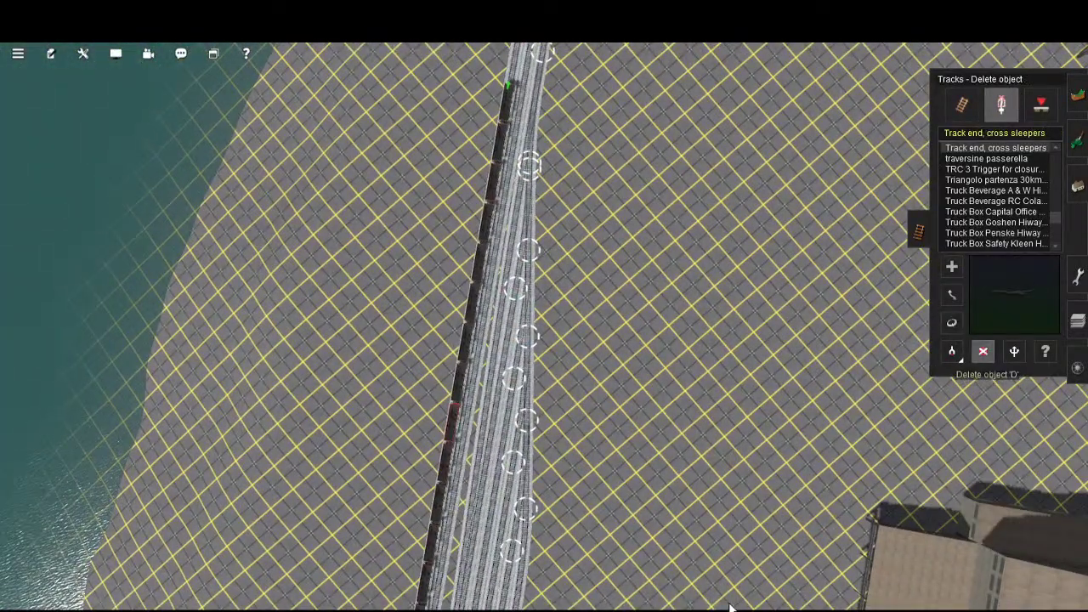
scroll(668, 590, up, 5)
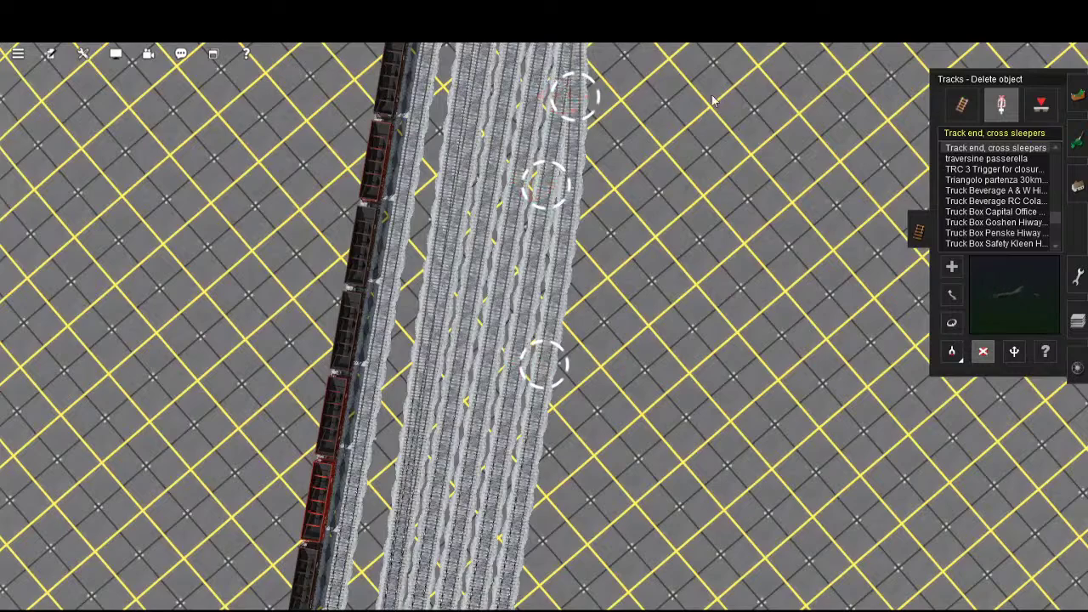
key(Up)
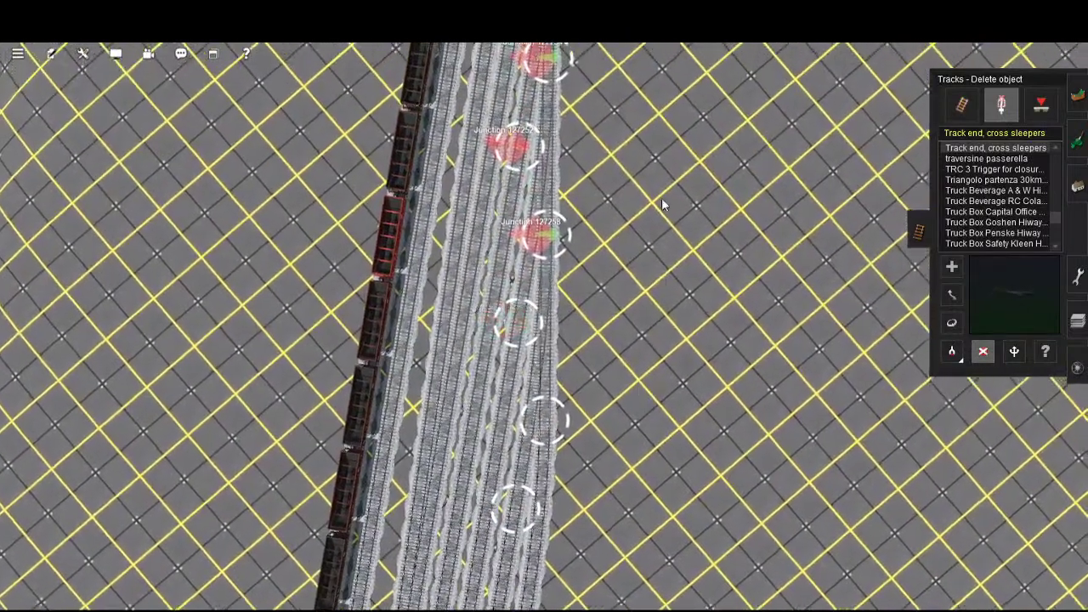
key(Up)
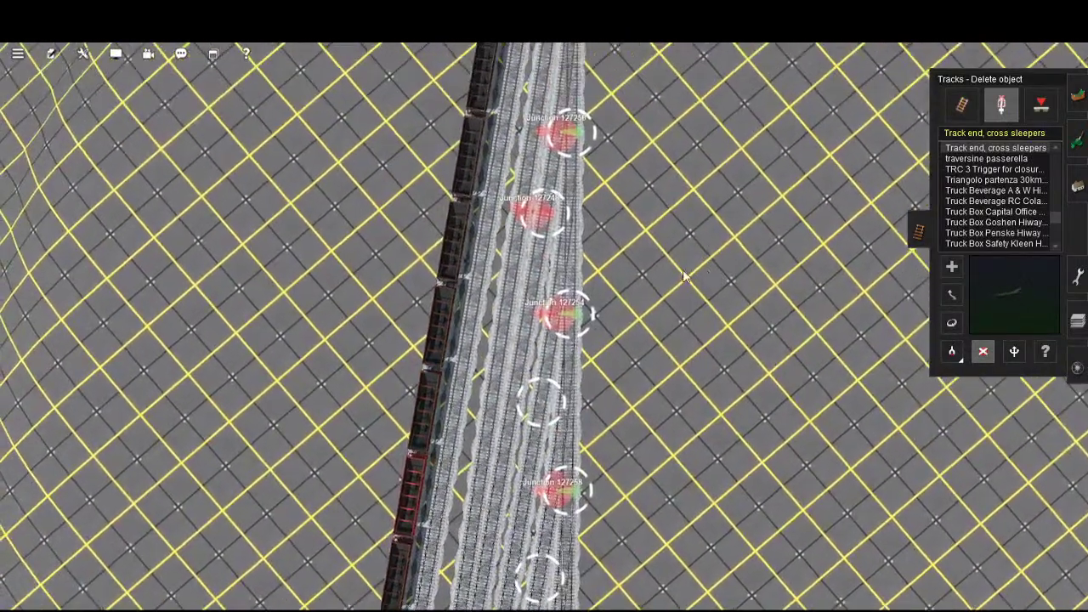
key(Up)
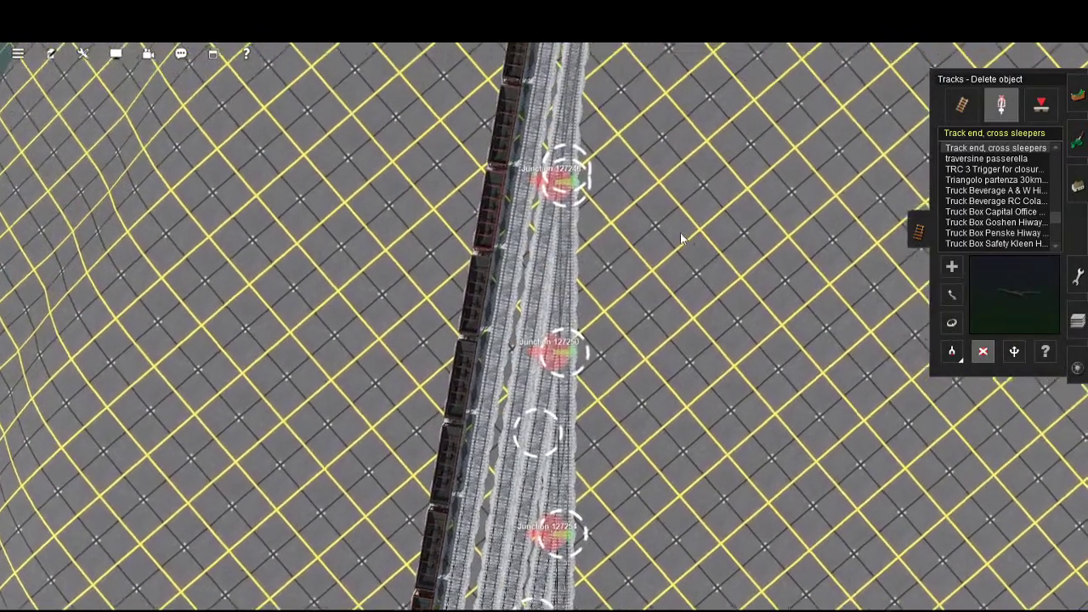
key(Up)
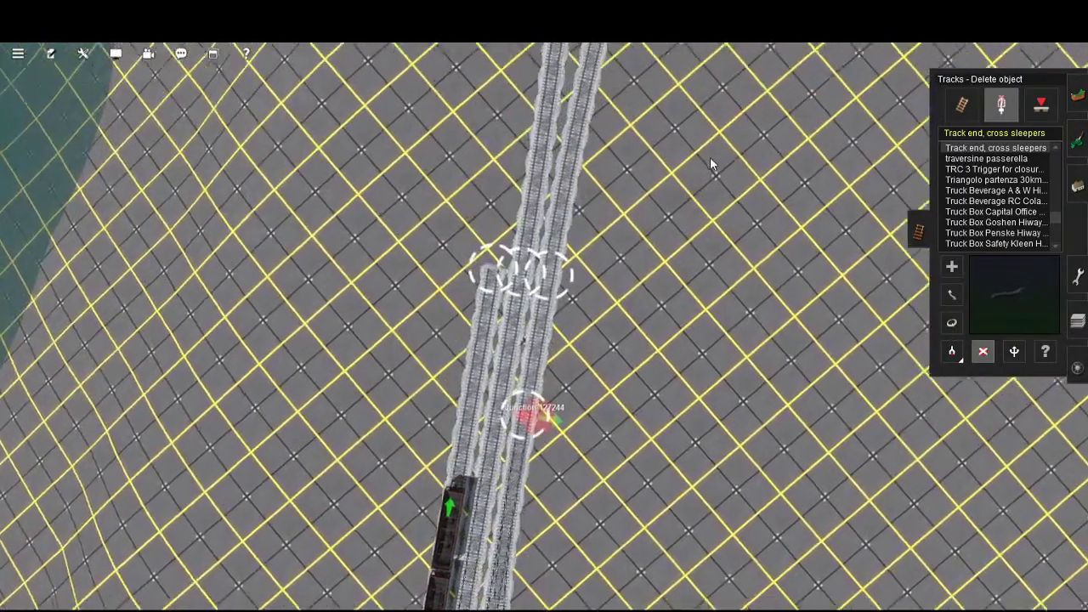
key(Up)
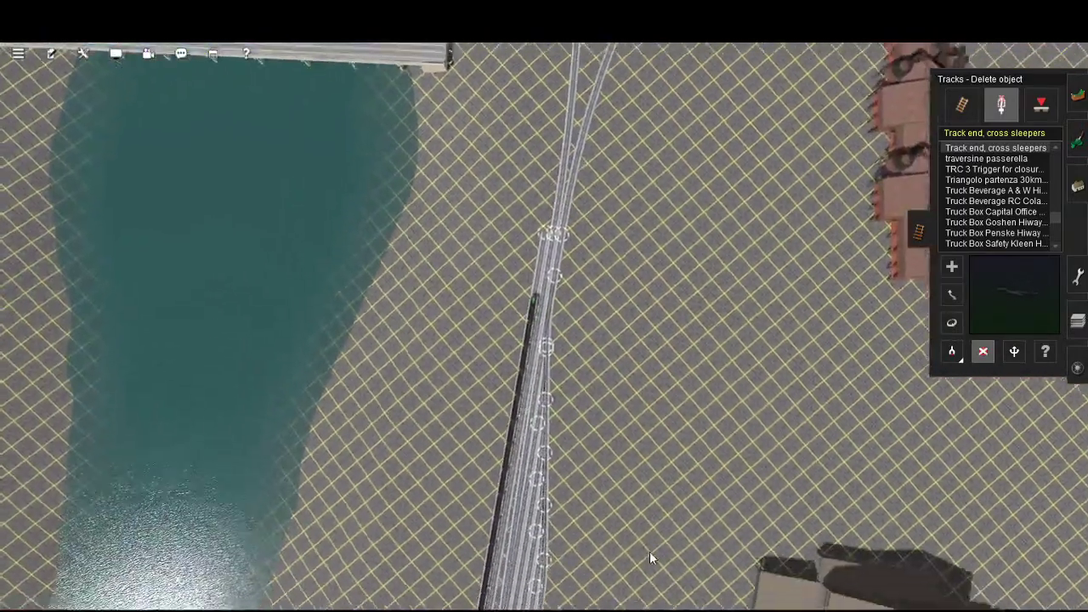
key(Up)
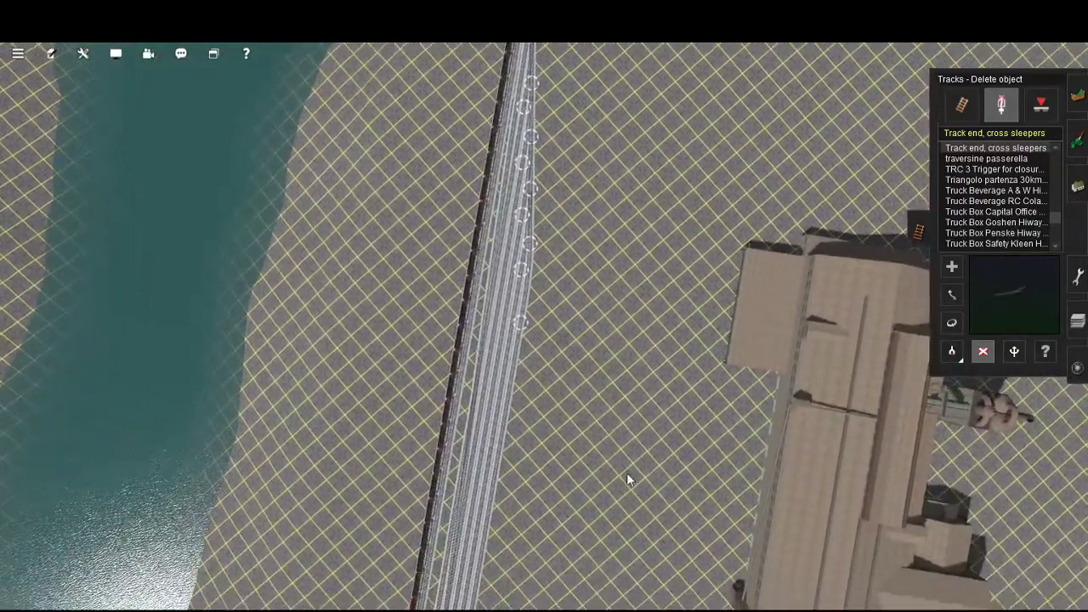
- Return to track straightening and review the parallel yard tracks, ladder junctions and the yard entrance where the two lead tracks meet
scroll(607, 488, up, 3)
key(Down)
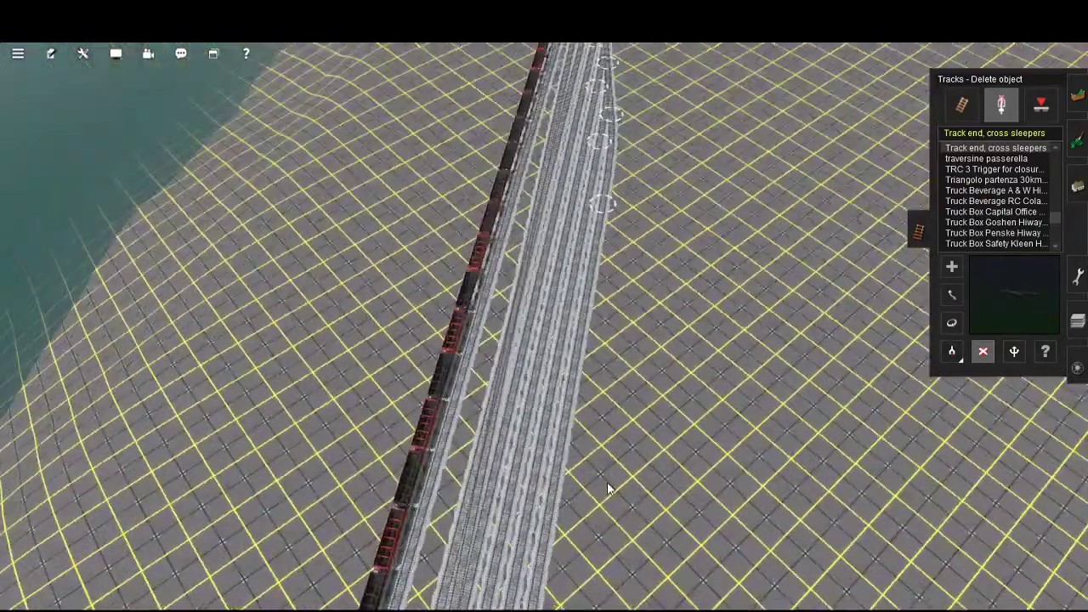
key(Left)
key(Left)
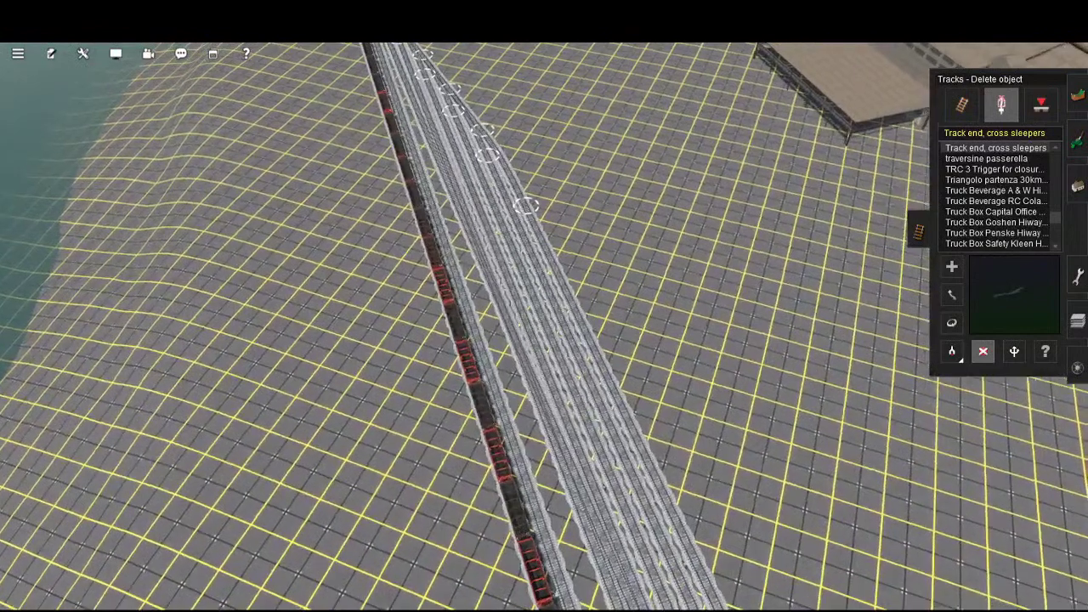
key(t)
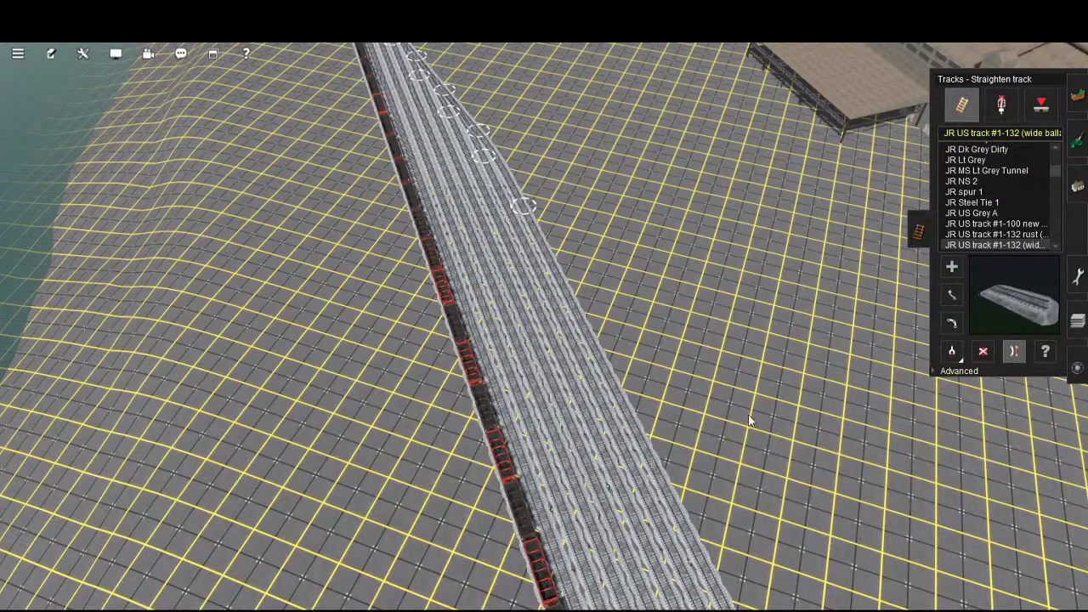
key(Right)
key(Down)
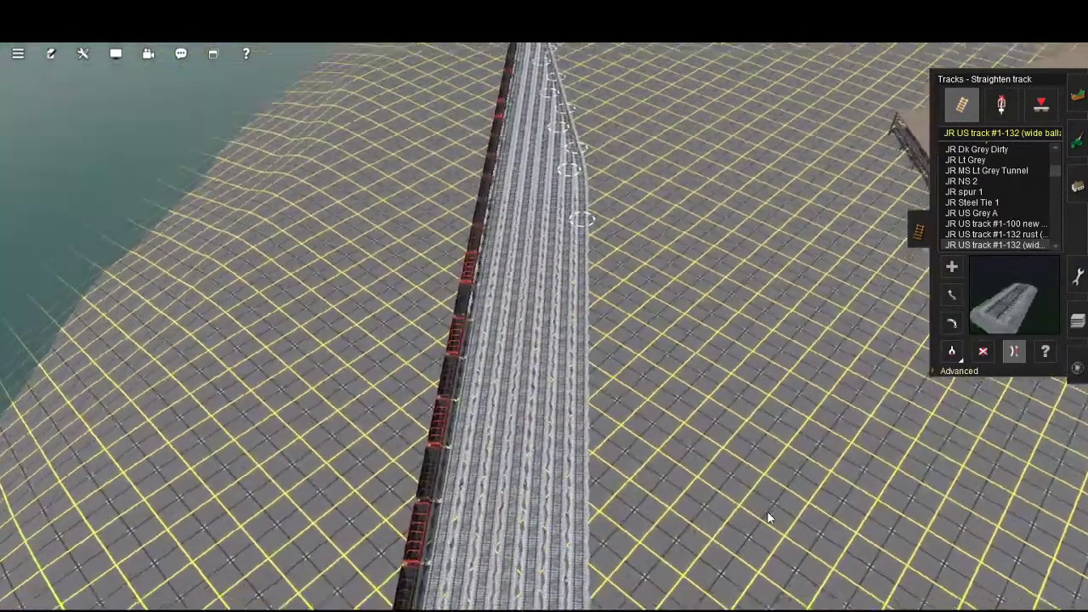
key(Down)
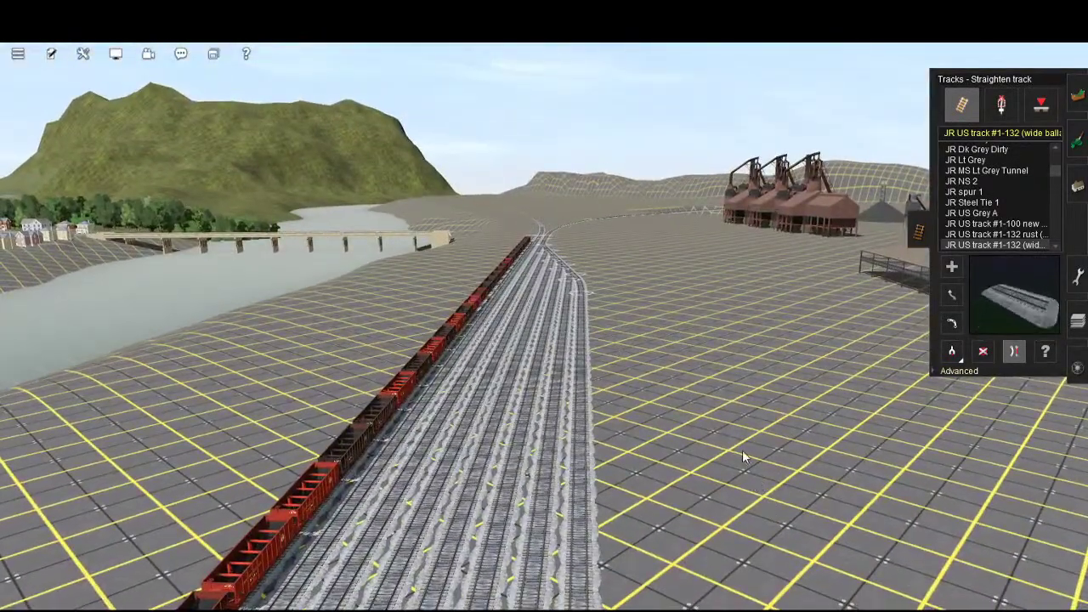
key(w)
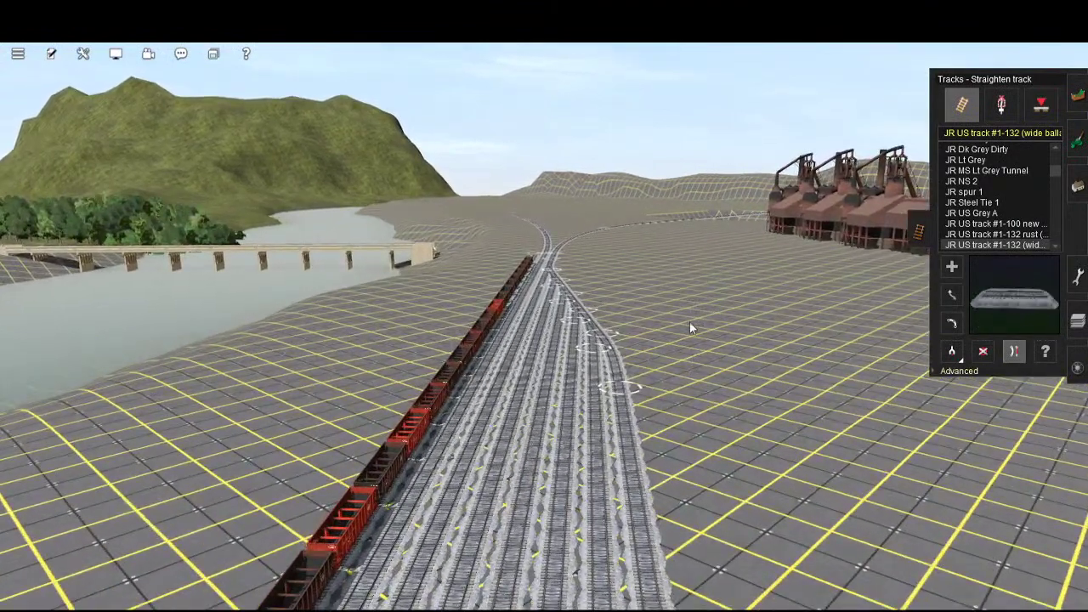
key(w)
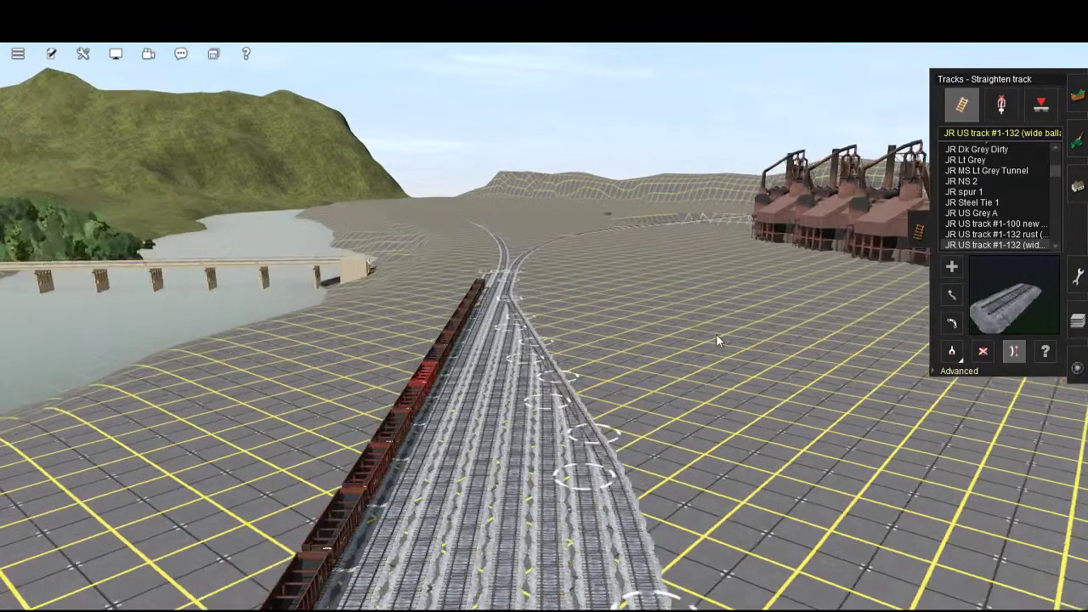
key(Up)
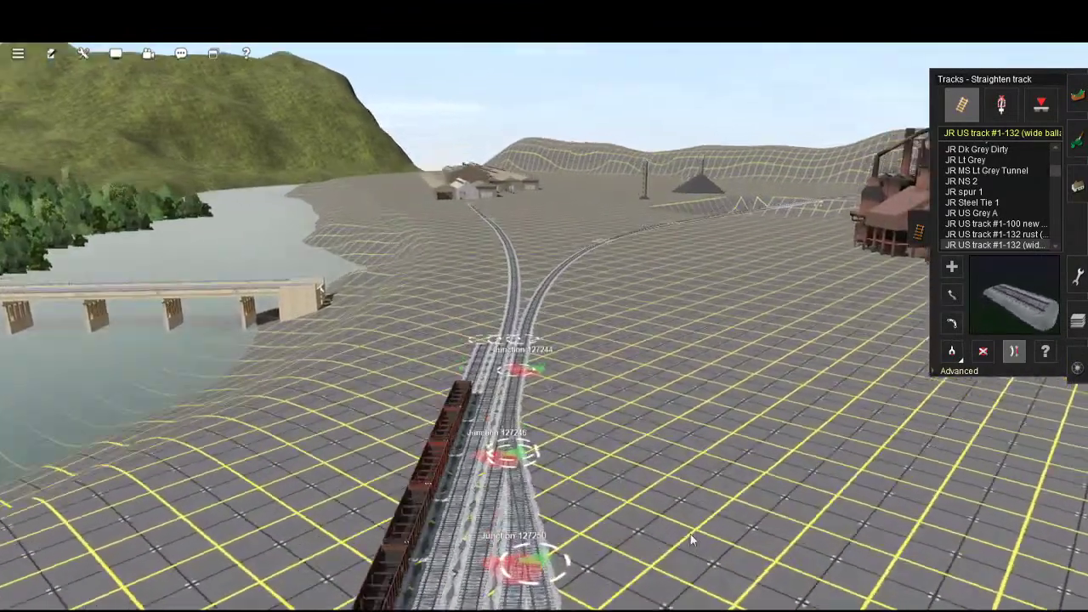
scroll(656, 503, up, 5)
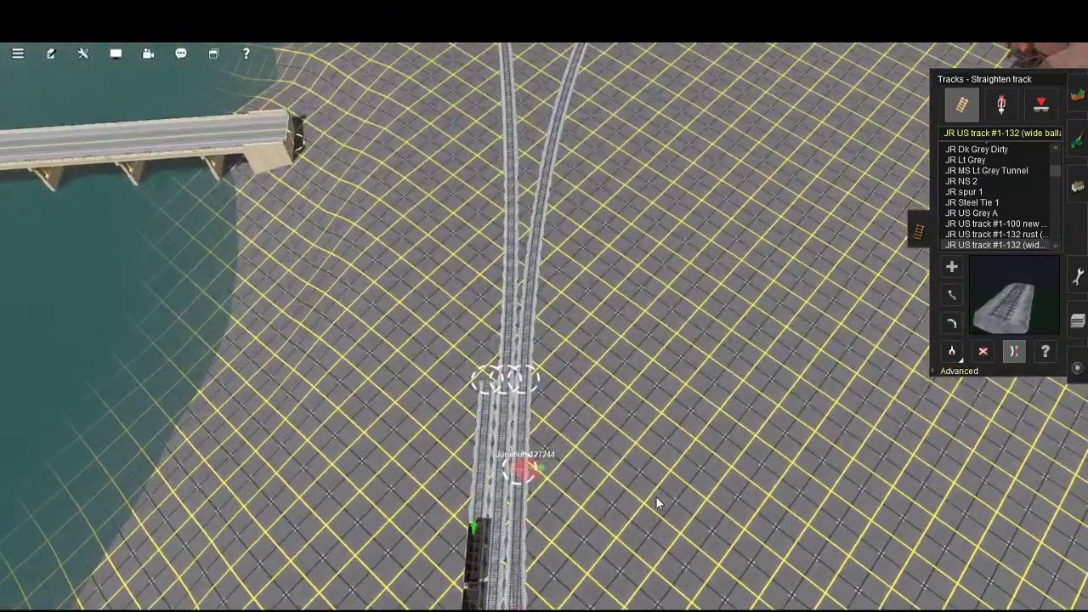
- Add a crossover track from a junction on the right-hand yard track to the left diverging line
key(s)
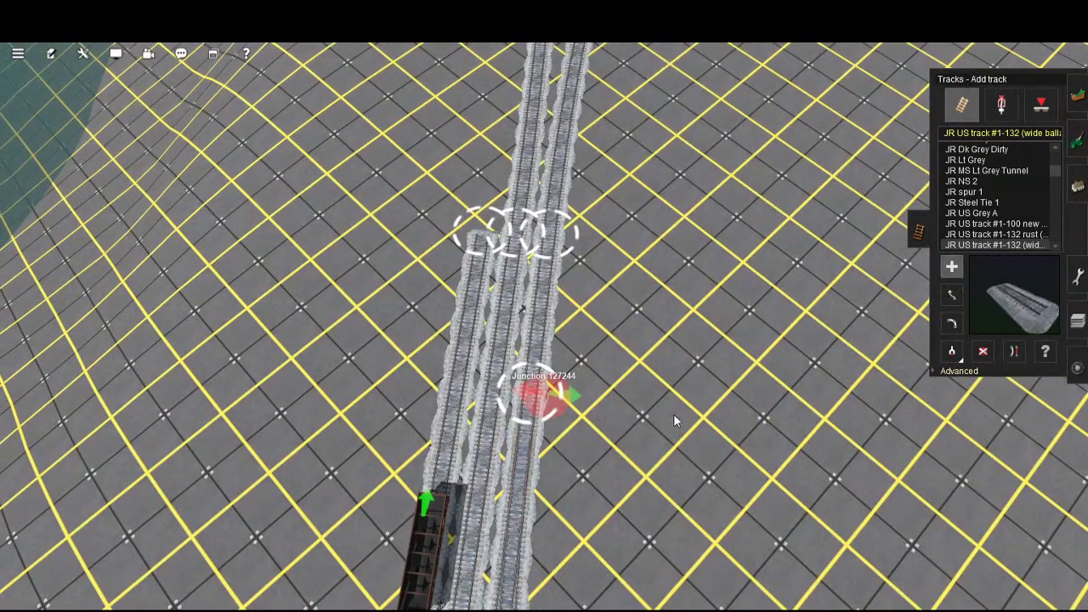
drag(674, 414, 667, 232)
scroll(667, 223, down, 2)
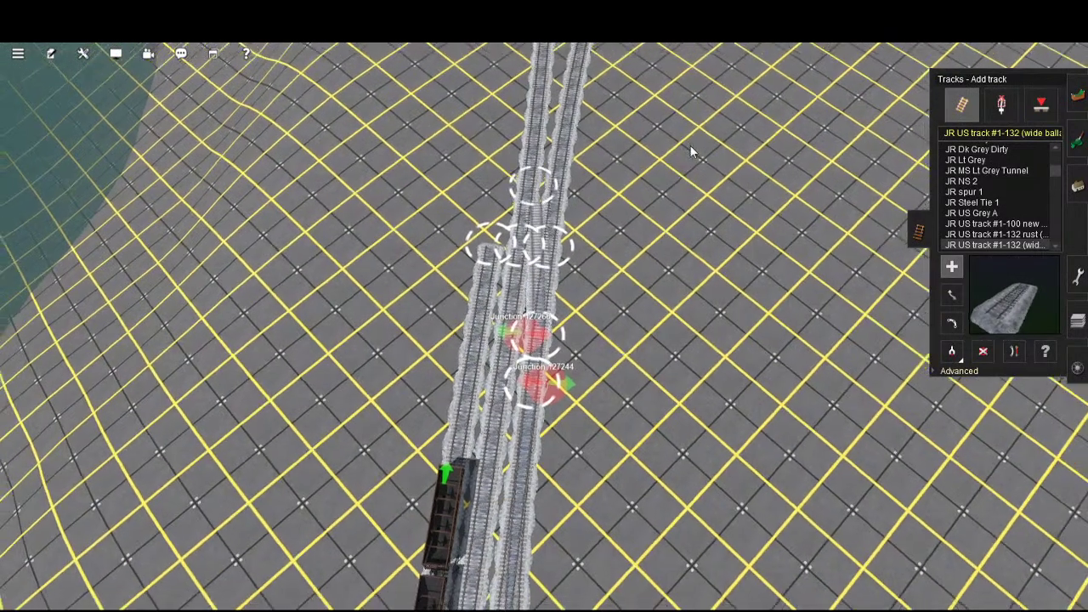
drag(690, 147, 675, 202)
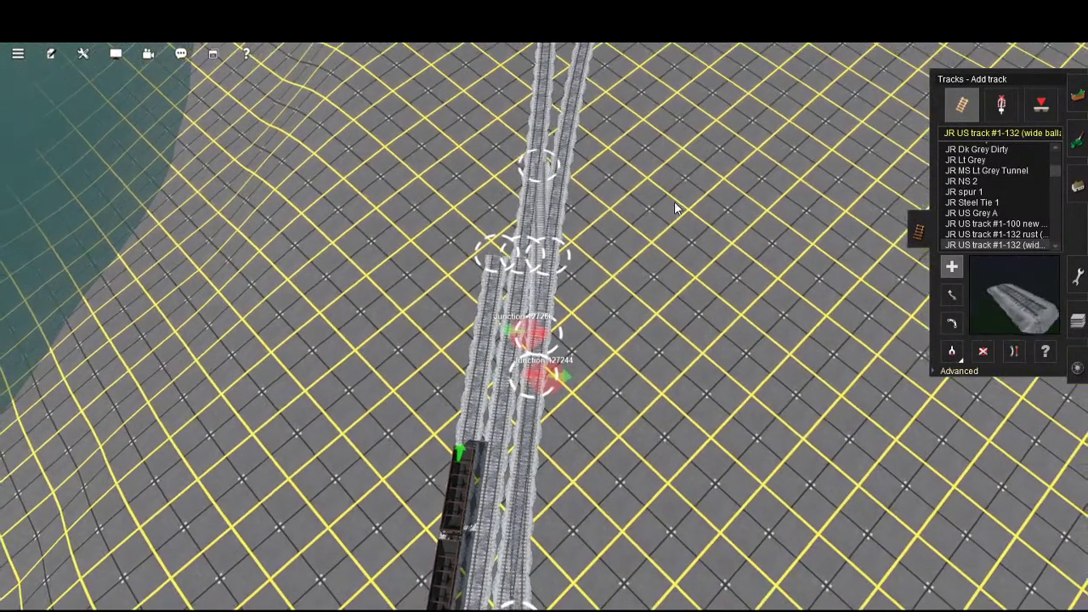
key(w)
drag(686, 65, 680, 360)
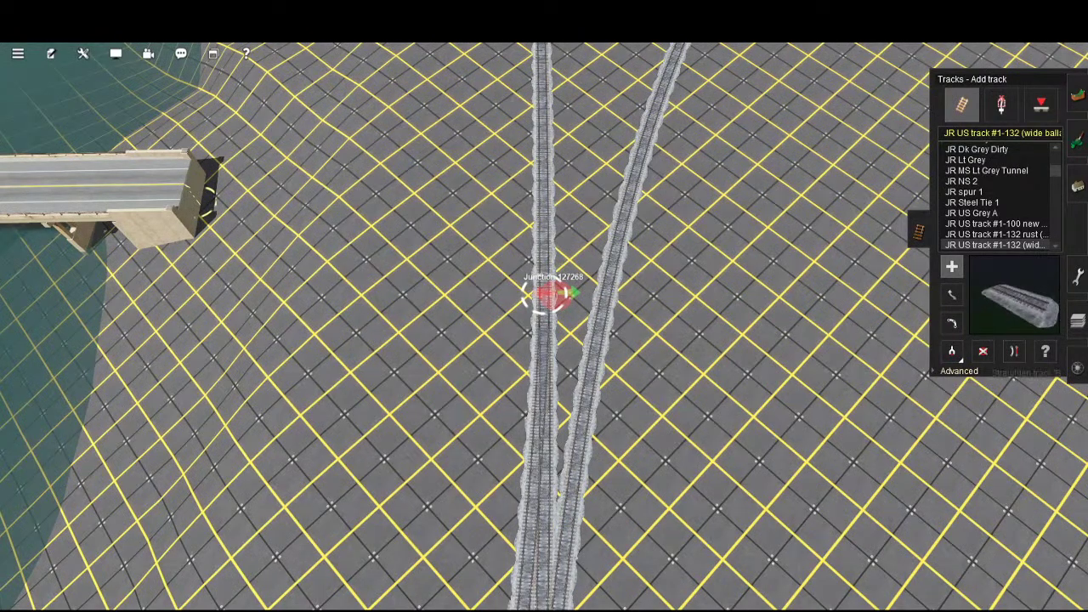
- Insert a spline point on the left diverging line just beyond the crossover's junction and inspect the alignment
click(958, 371)
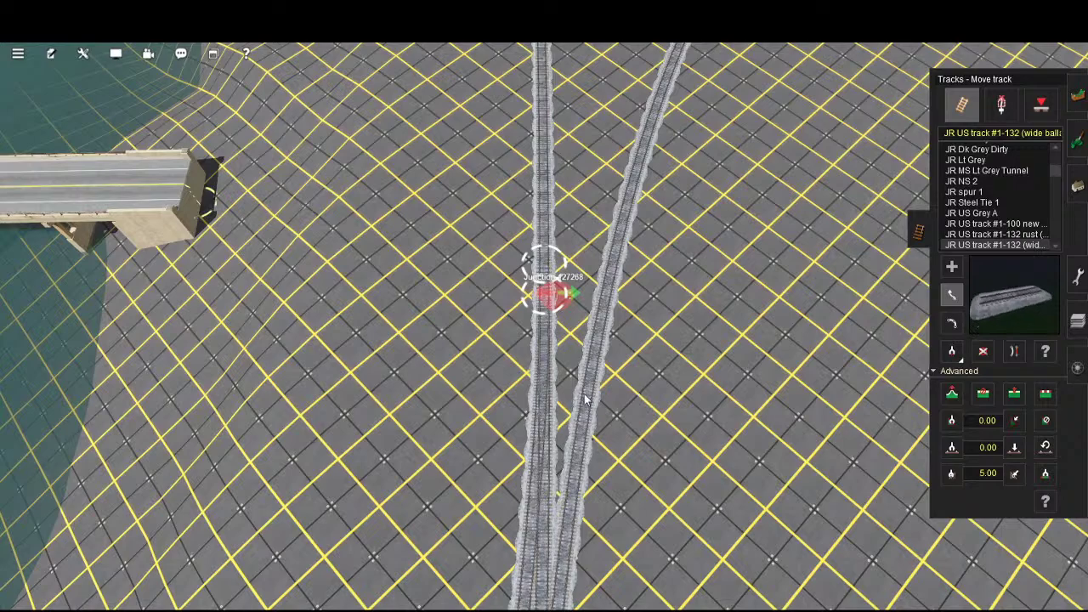
scroll(666, 360, up, 4)
key(Up)
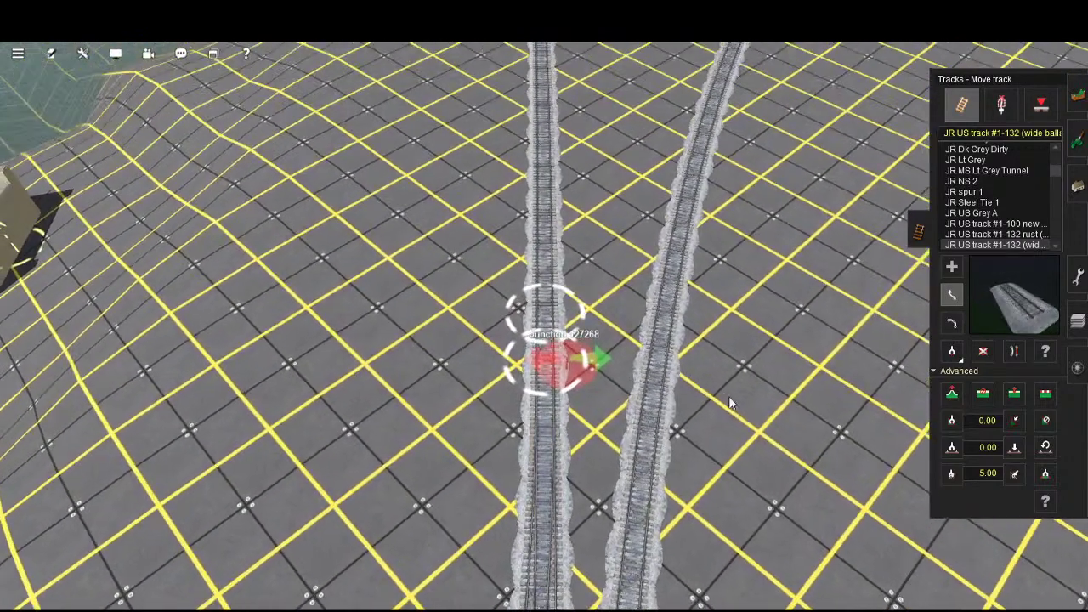
scroll(749, 444, up, 4)
key(Down)
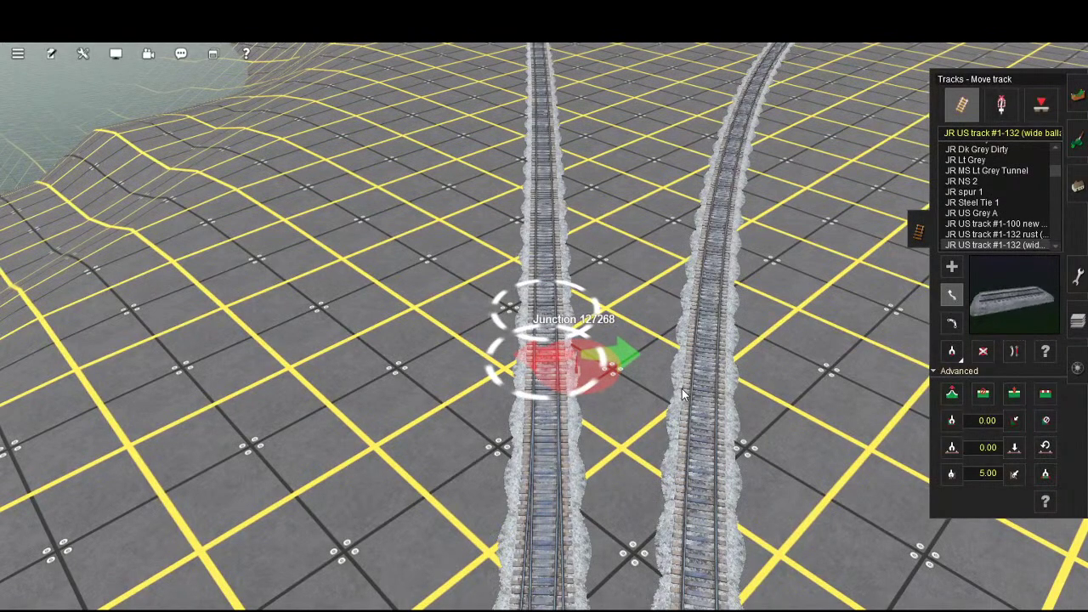
key(Down)
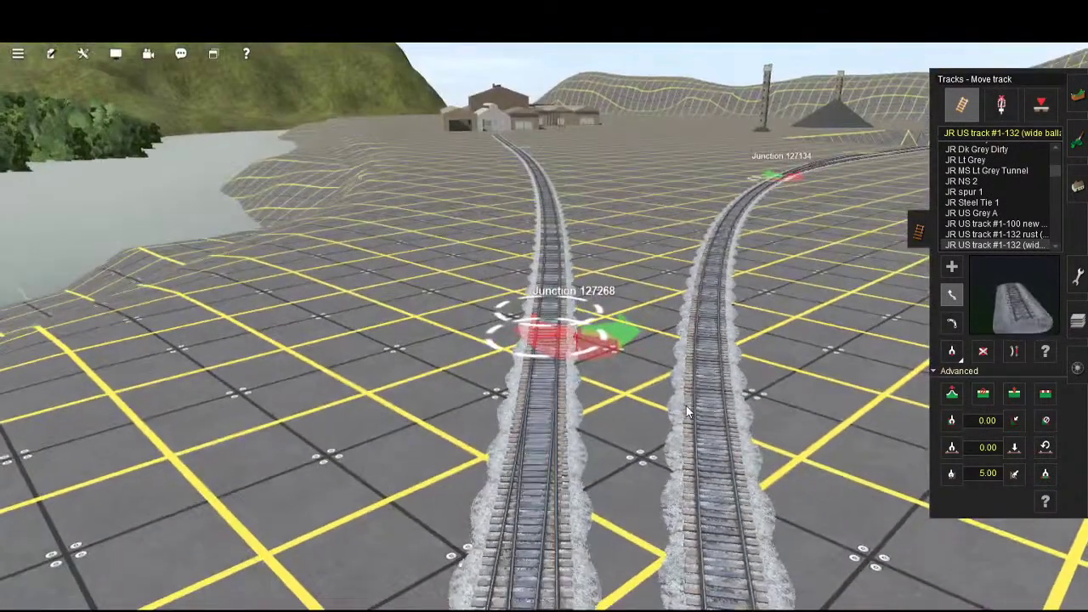
scroll(676, 409, down, 3)
scroll(669, 415, down, 5)
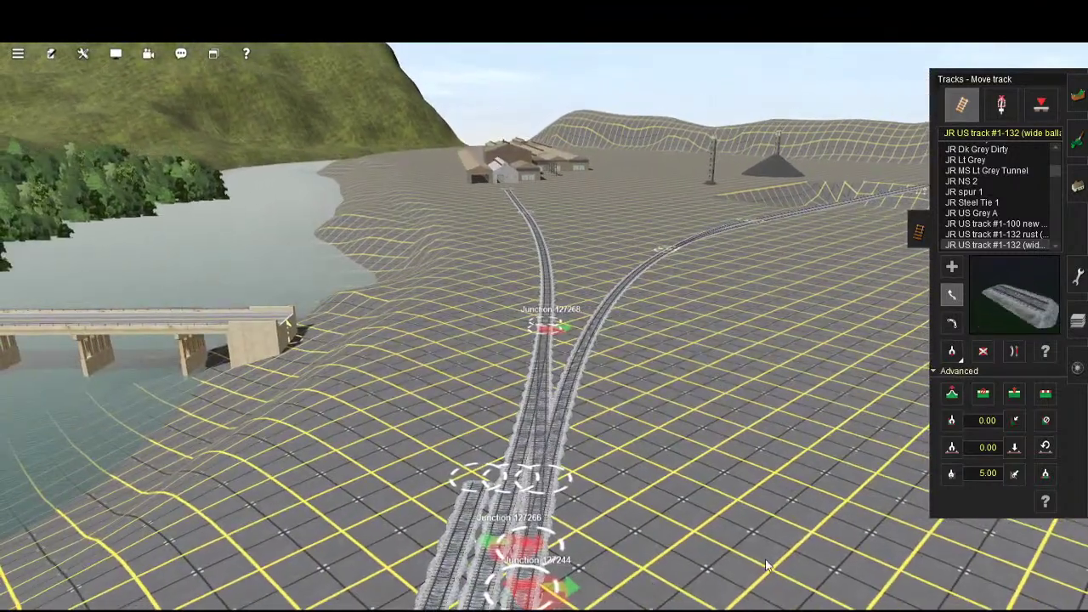
- Straighten the new crossover track between its two junctions
right_click(562, 590)
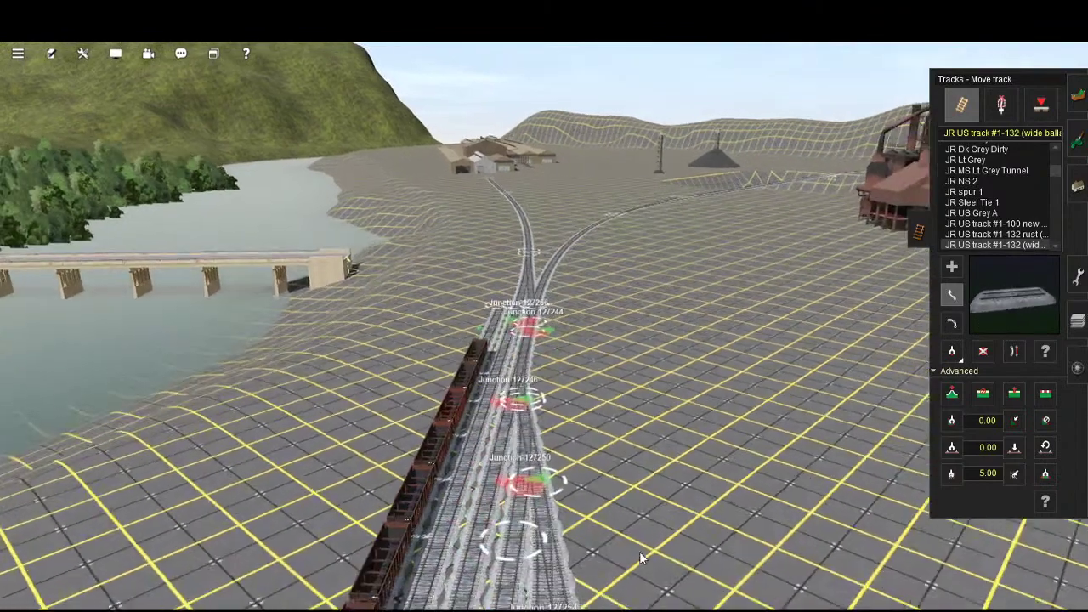
scroll(643, 425, up, 4)
right_drag(646, 310, 1014, 351)
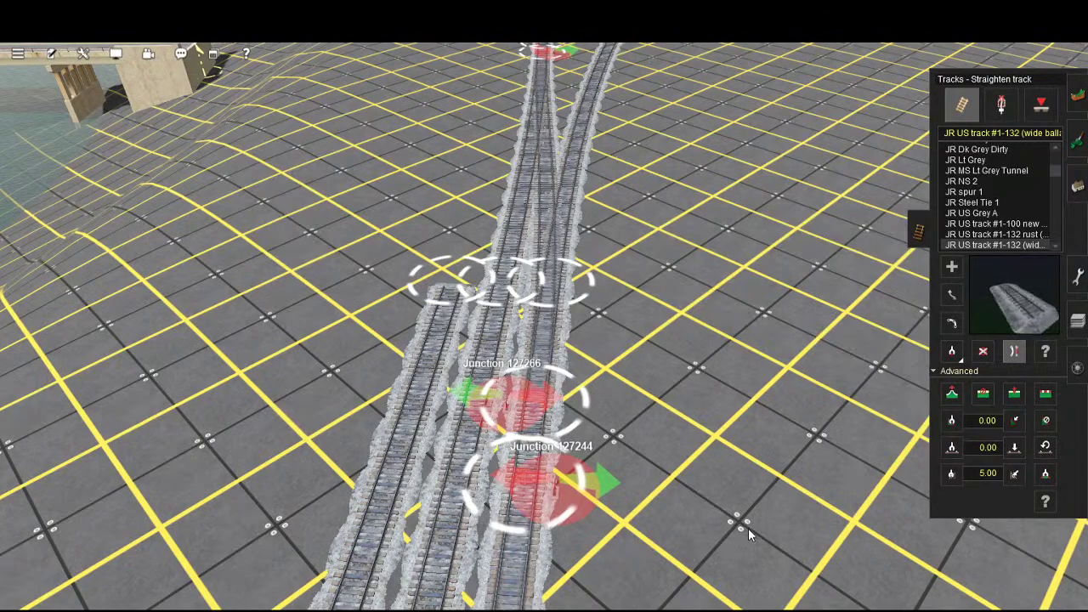
key(Down)
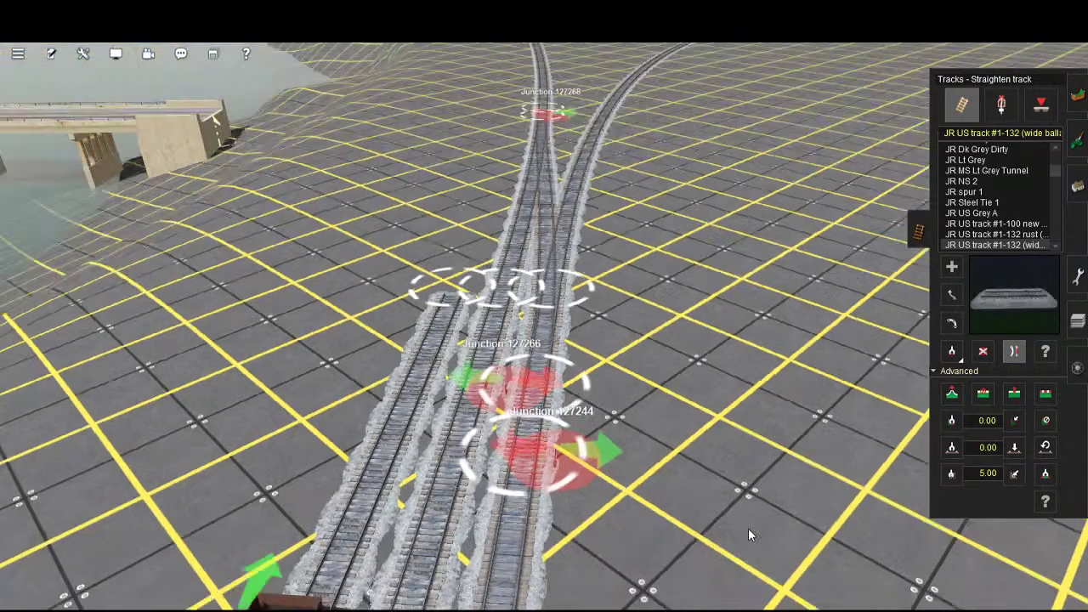
key(Up)
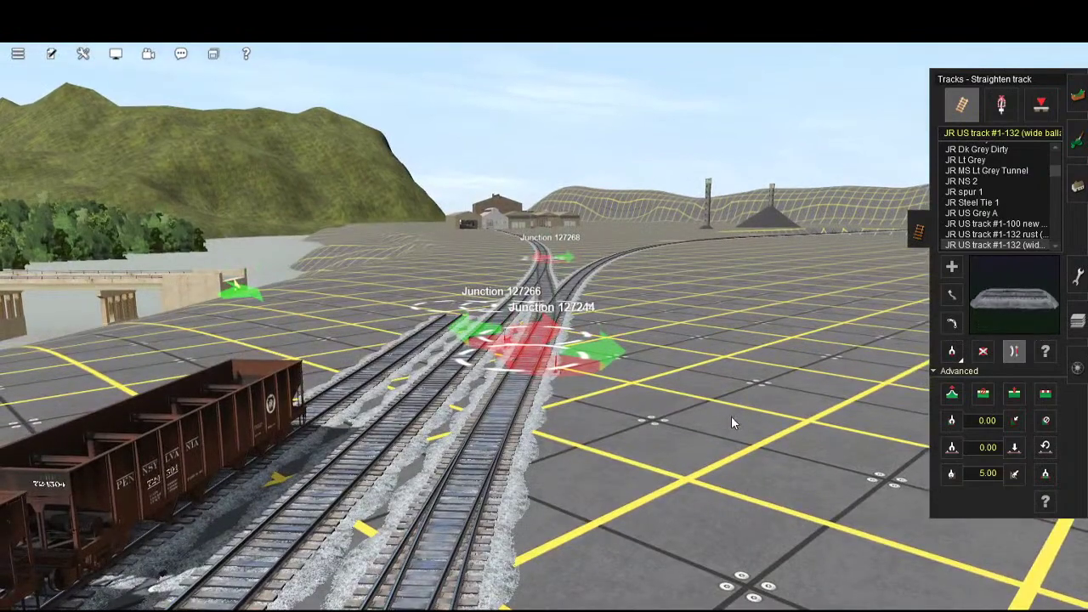
- Delete the spline point beyond the left line's junction and move that junction farther along the line
right_drag(728, 395, 687, 192)
key(w)
key(Up)
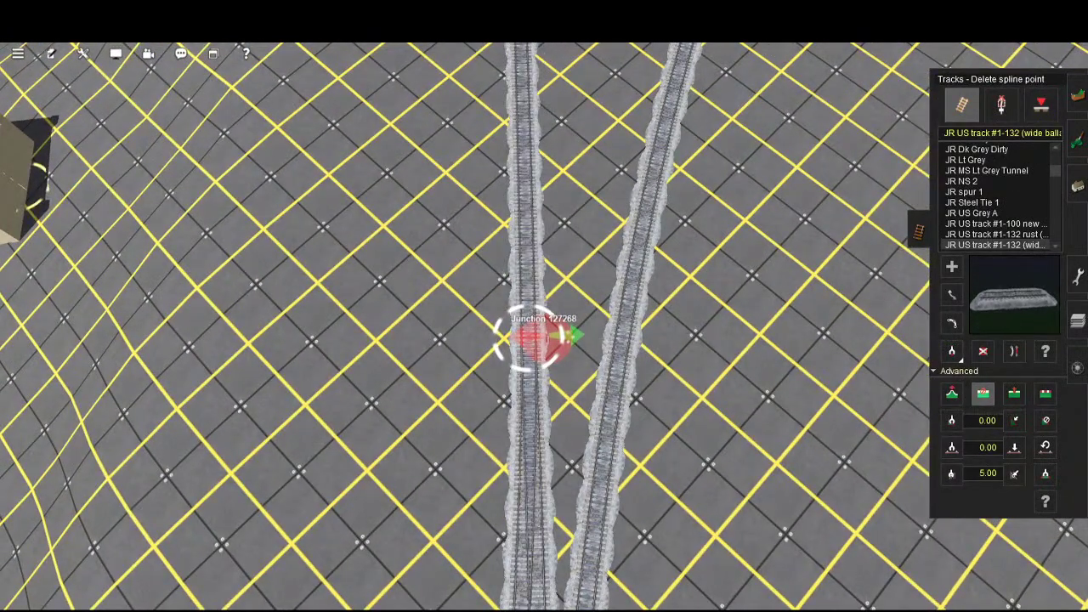
drag(663, 403, 658, 99)
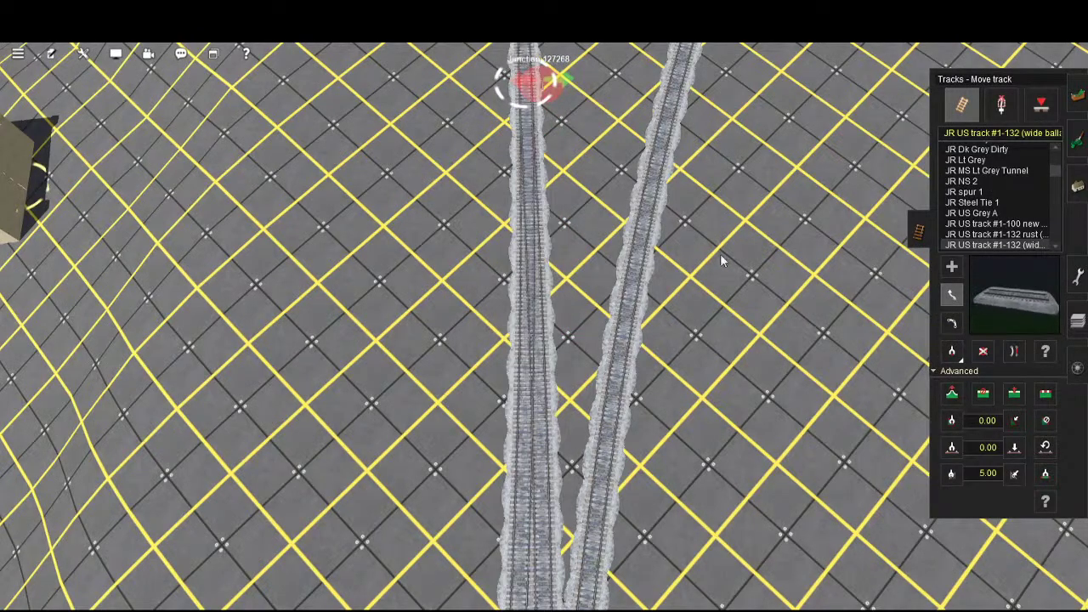
- Insert a spline point on the left diverging line just beyond the relocated junction
right_drag(595, 562, 626, 606)
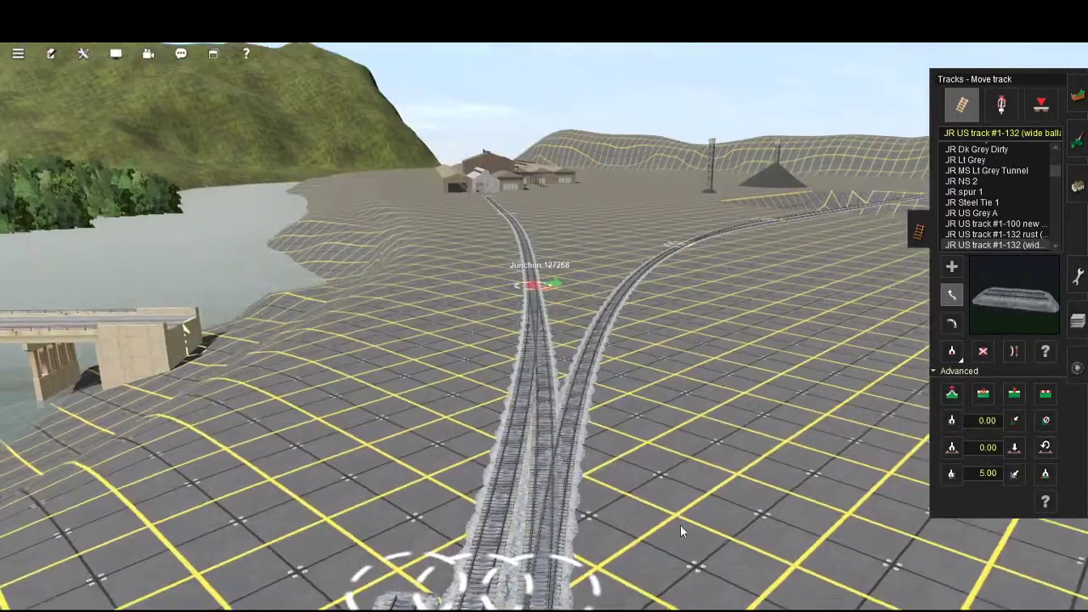
key(Down)
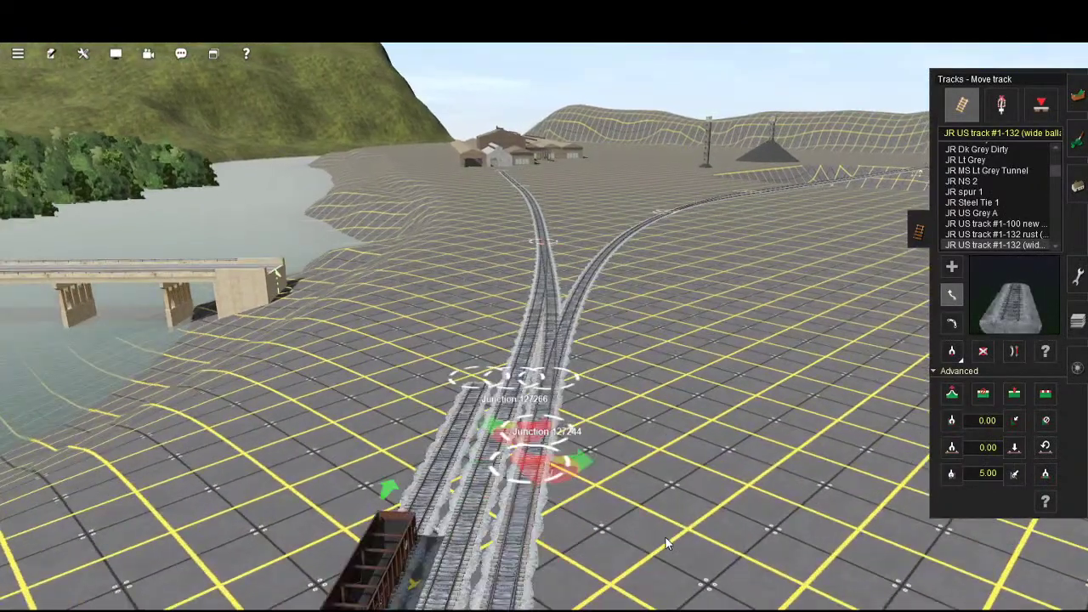
key(Up)
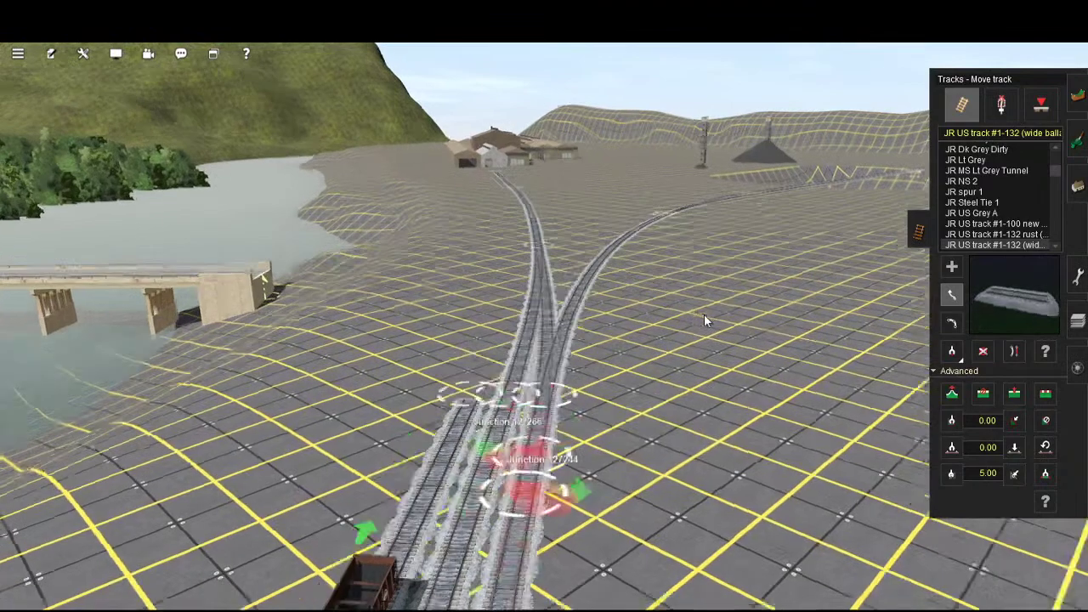
right_drag(644, 364, 685, 342)
key(Up)
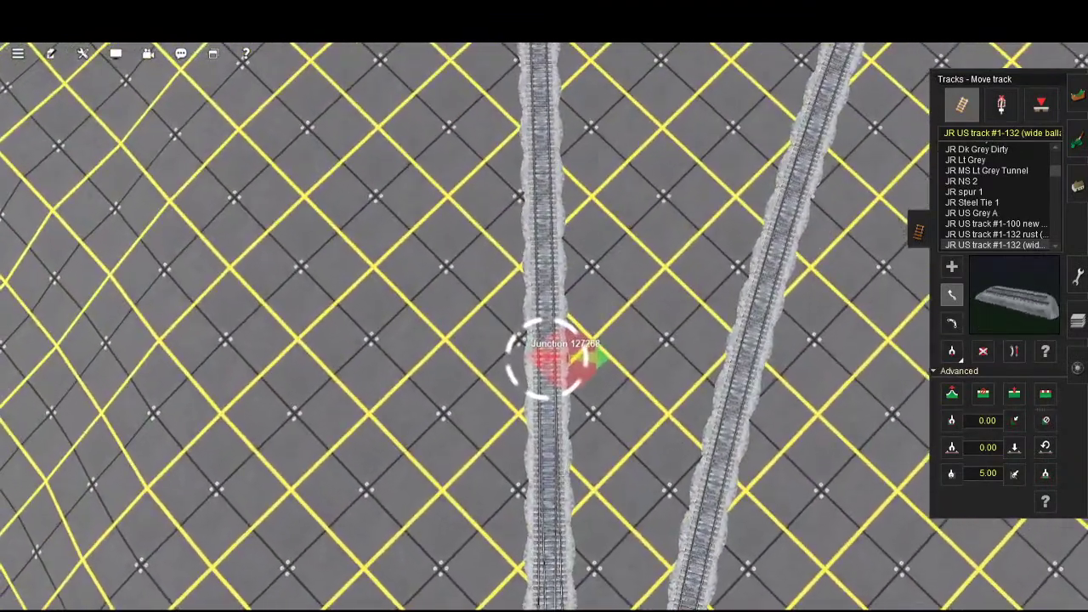
click(546, 295)
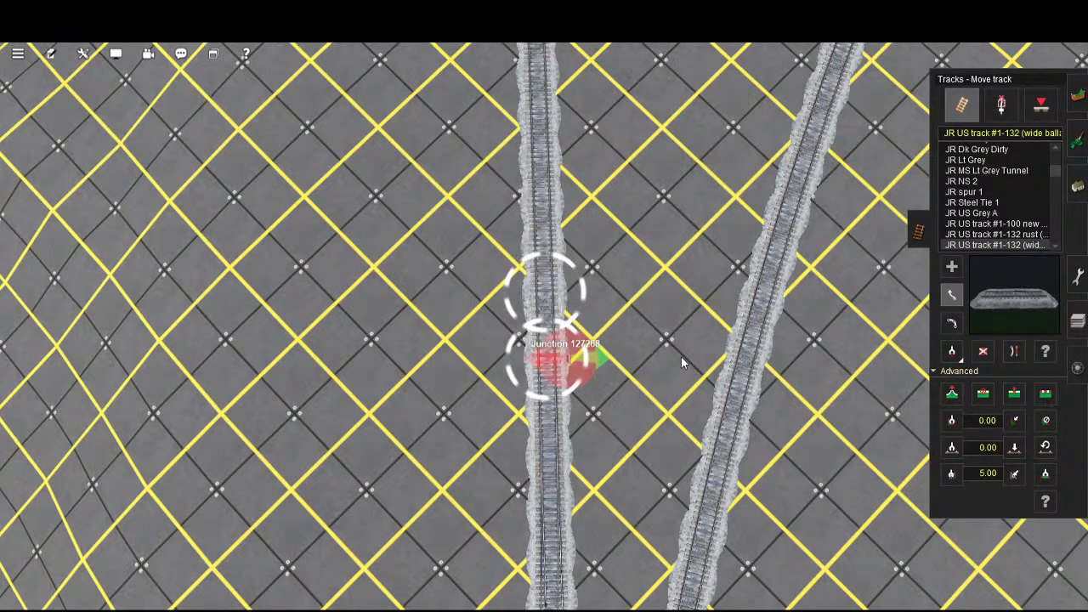
- Examine the alignment of the crossover and both diverging lines from low and elevated viewpoints
key(Down)
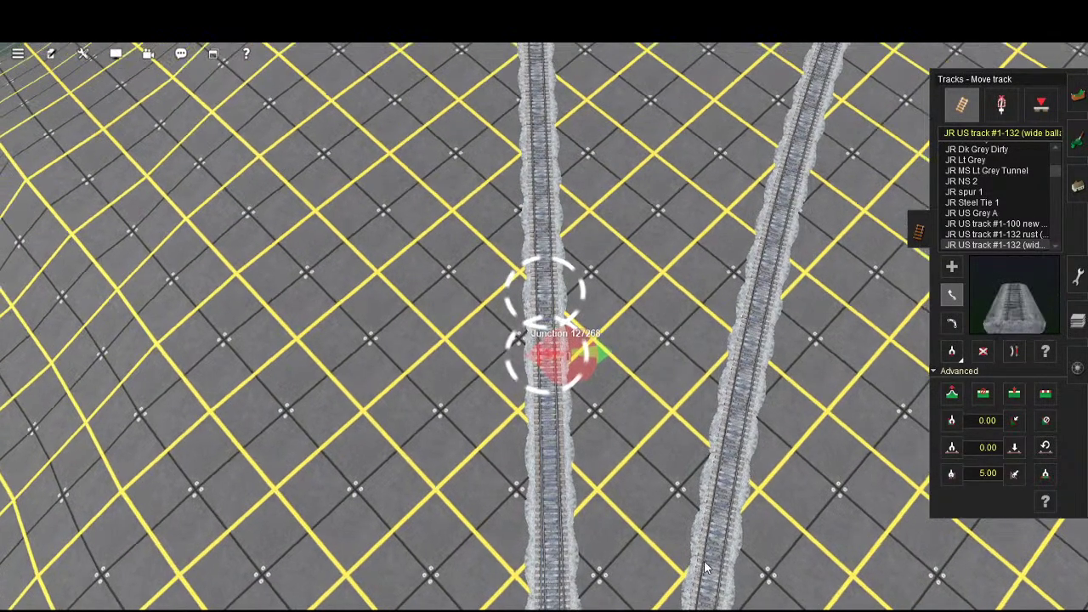
key(Down)
key(Down)
key(Down)
key(Down)
key(Down)
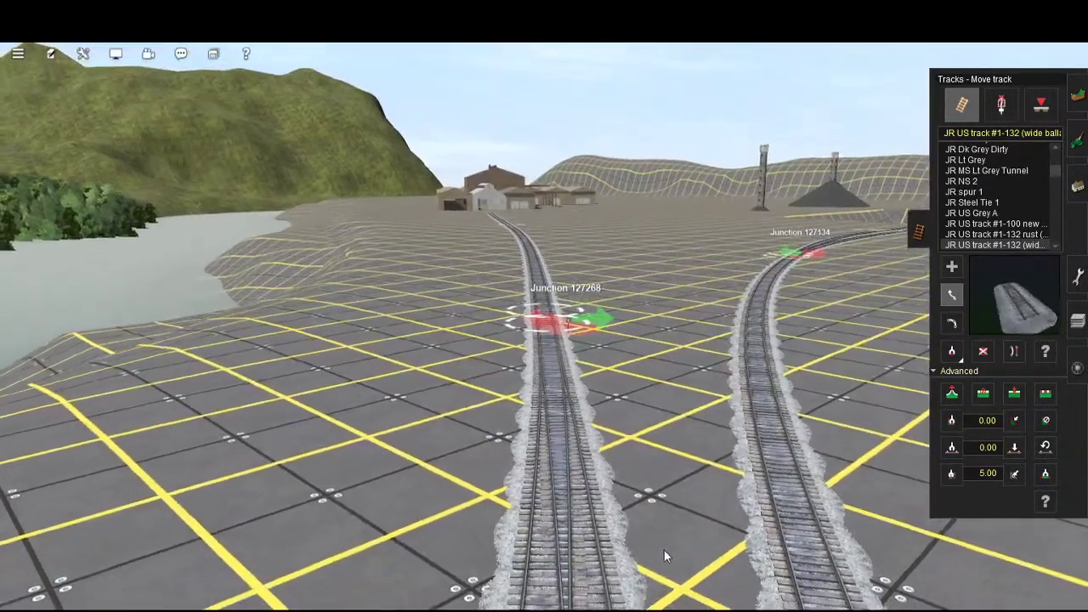
right_click(665, 557)
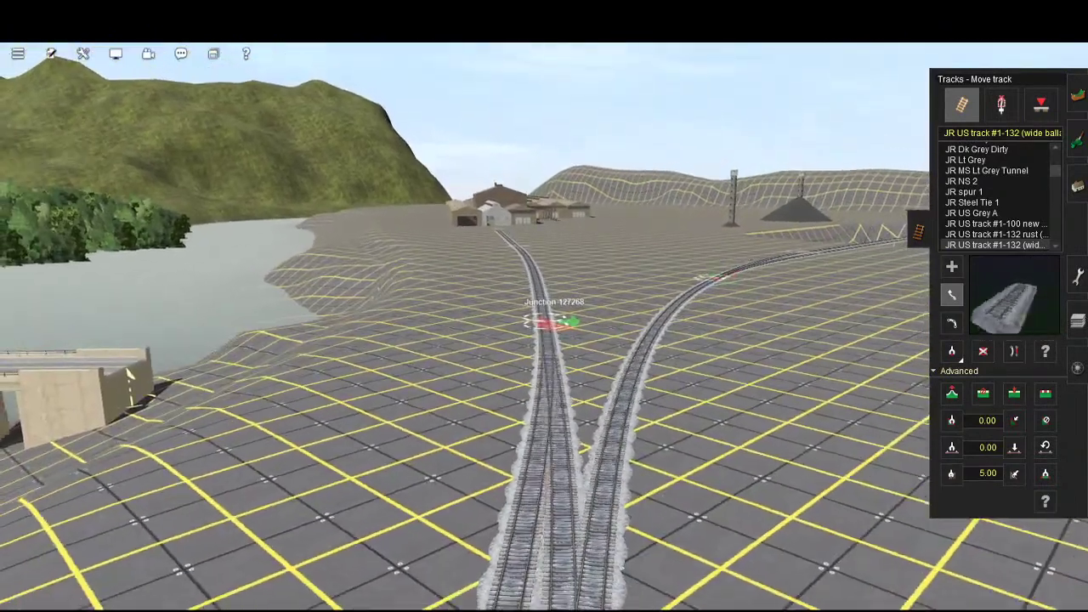
right_click(663, 600)
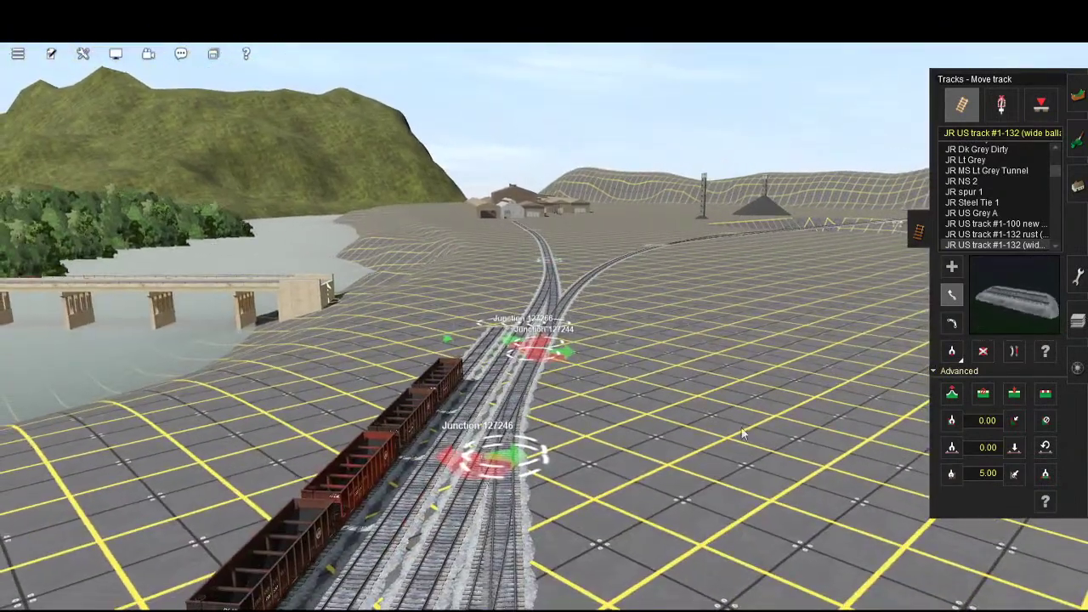
key(Left)
key(Right)
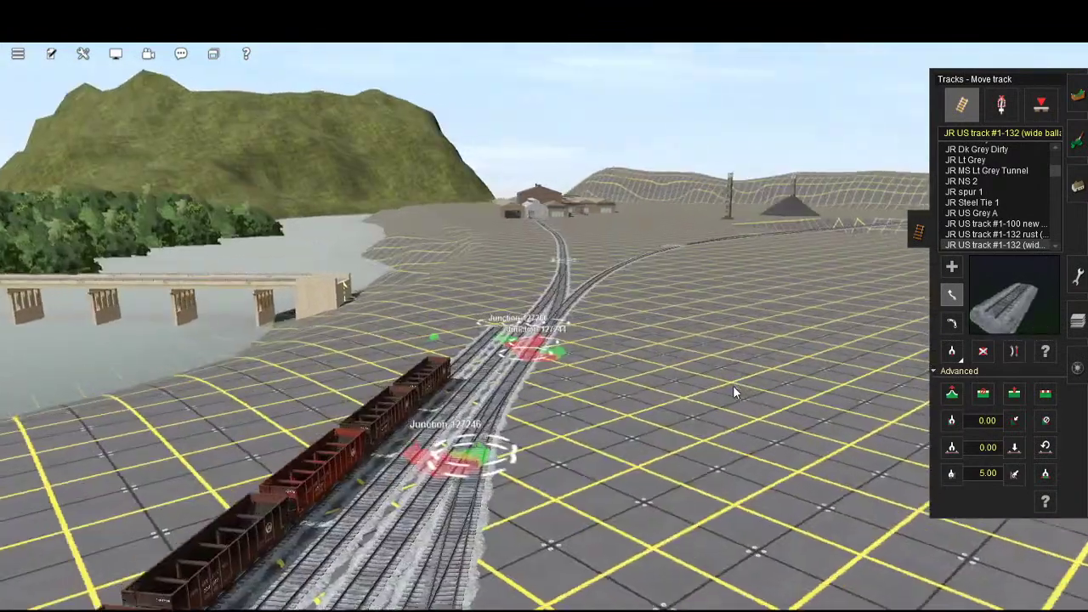
key(Up)
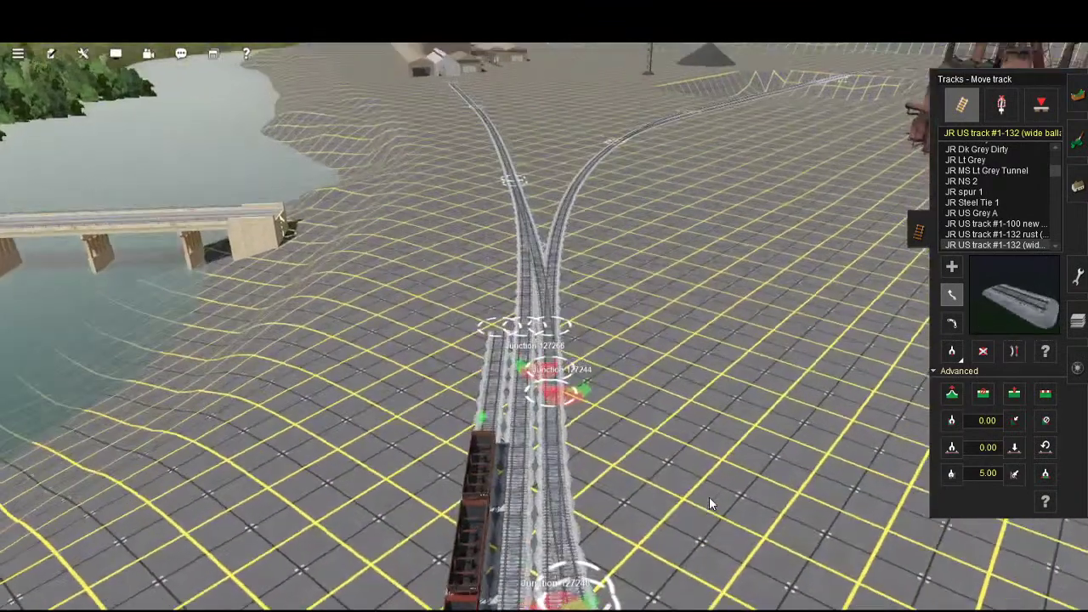
key(Up)
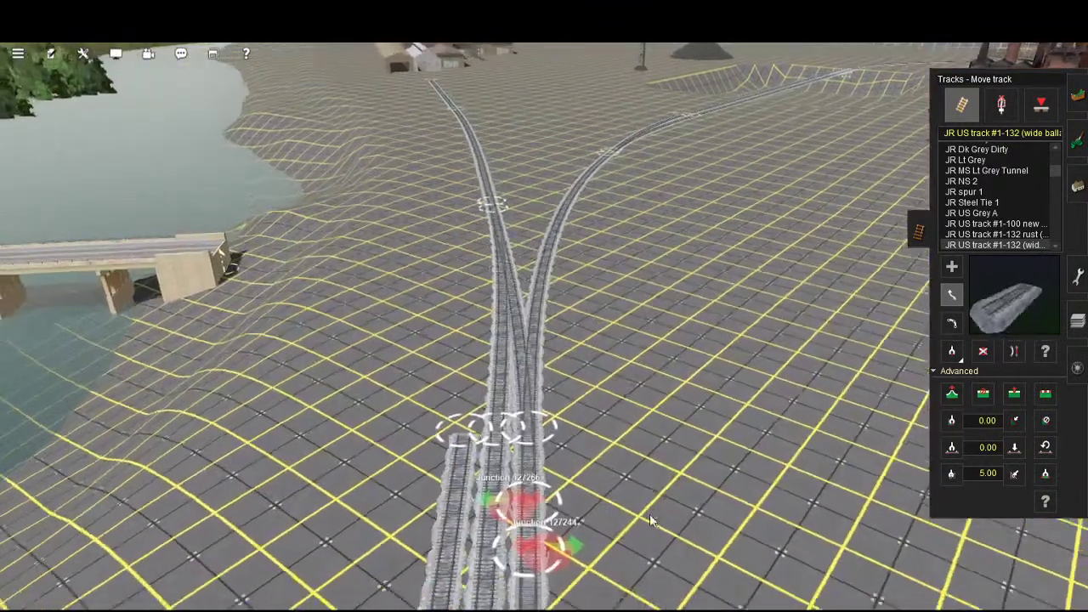
- Add a second crossover track from a junction on the middle yard track to the right diverging line
key(Down)
key(Up)
key(Up)
key(Up)
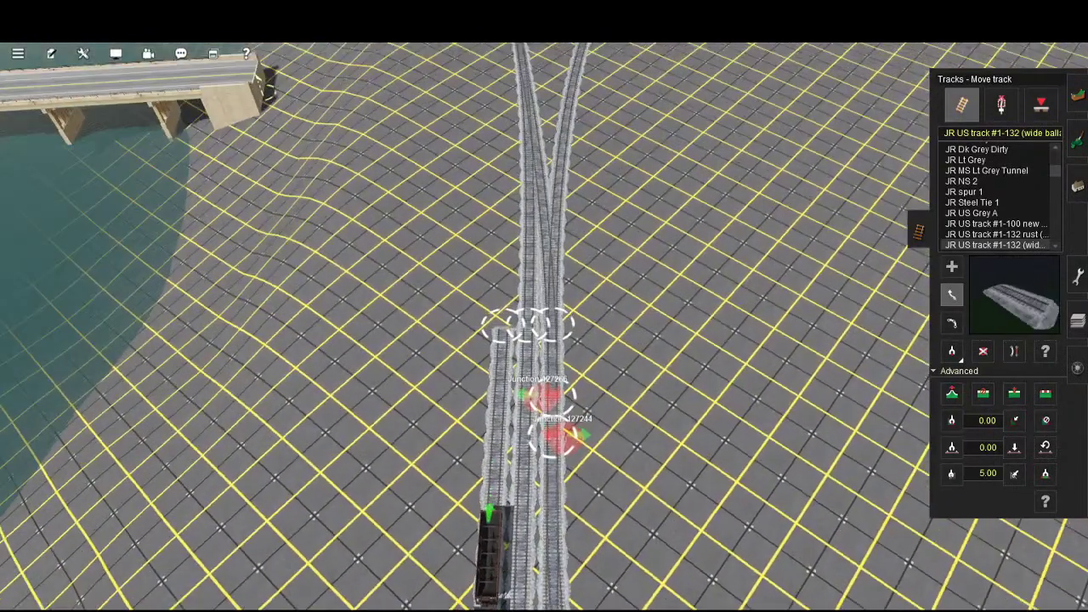
key(Up)
click(952, 267)
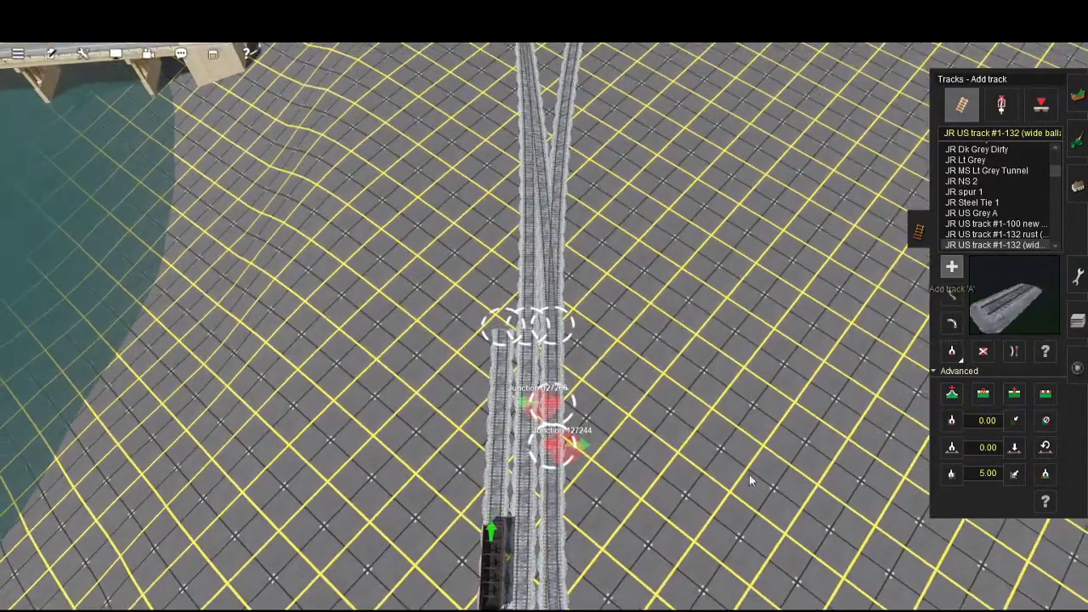
scroll(635, 543, up, 4)
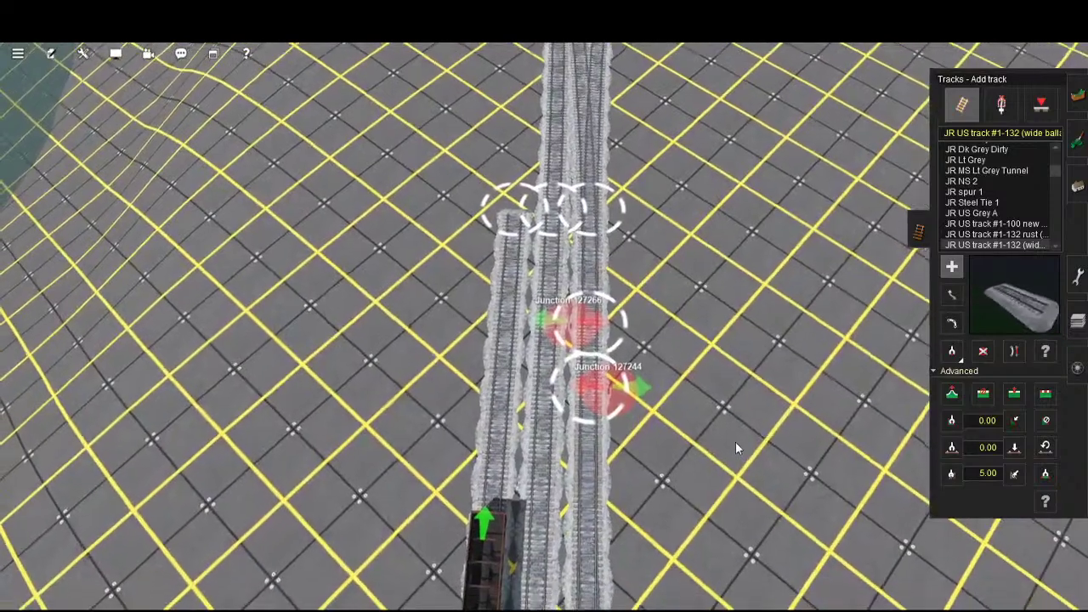
scroll(736, 434, up, 3)
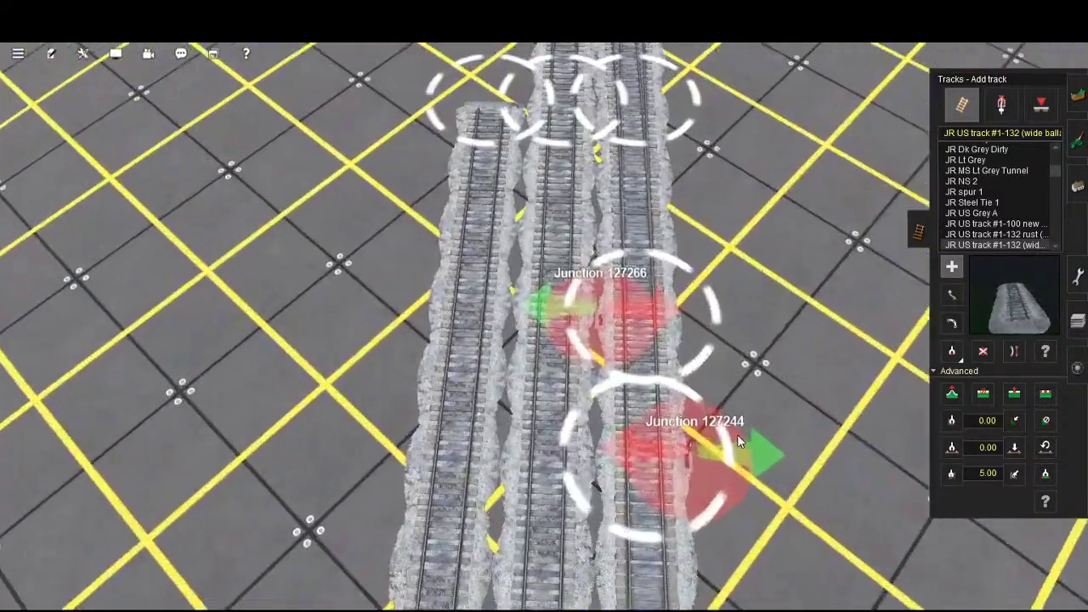
key(Up)
key(Up)
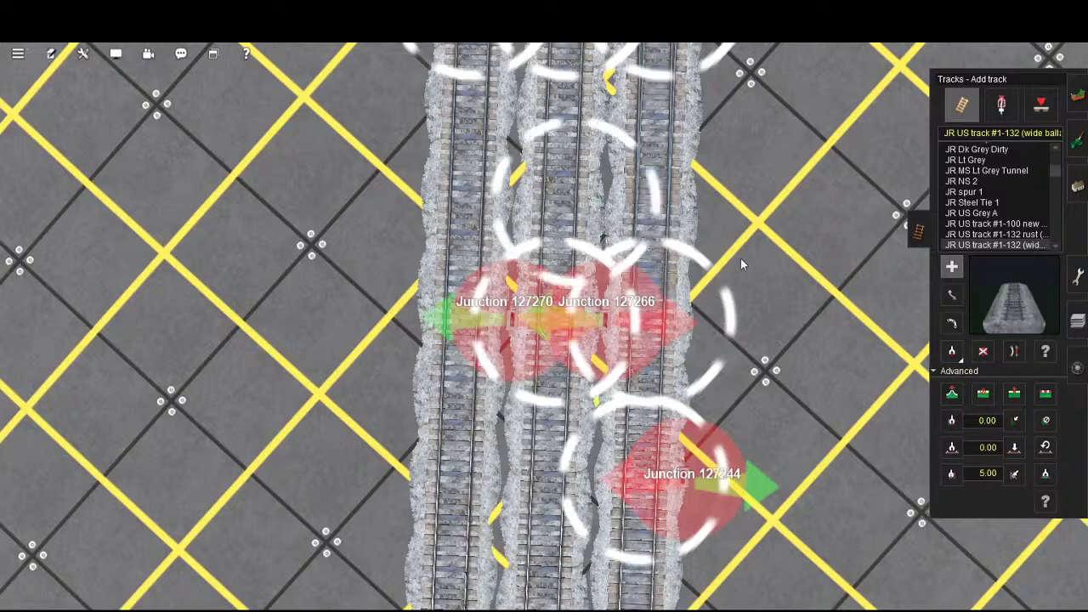
scroll(735, 237, down, 5)
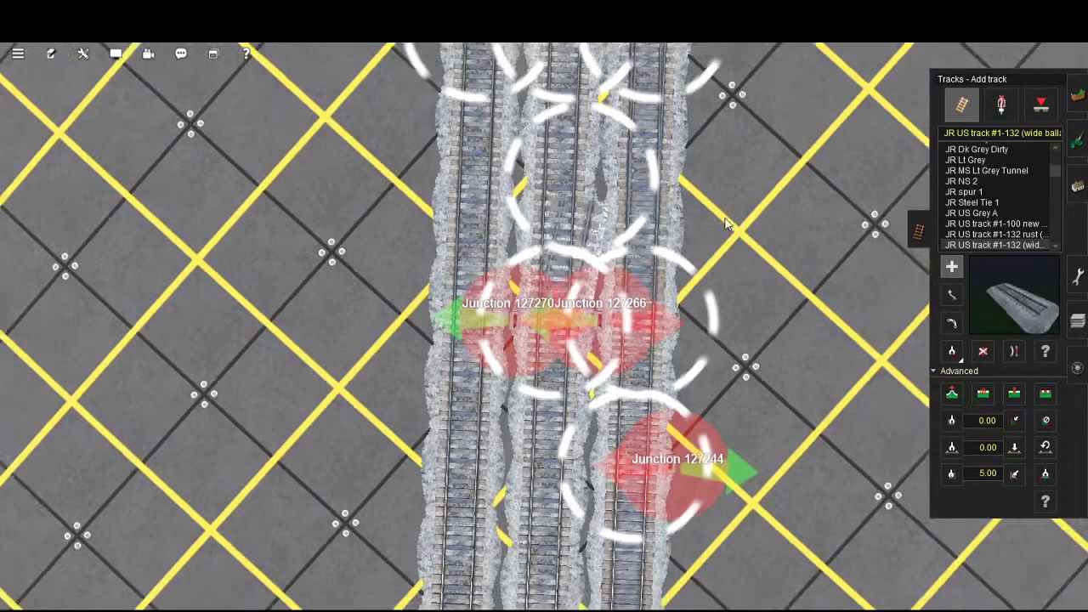
scroll(704, 208, down, 5)
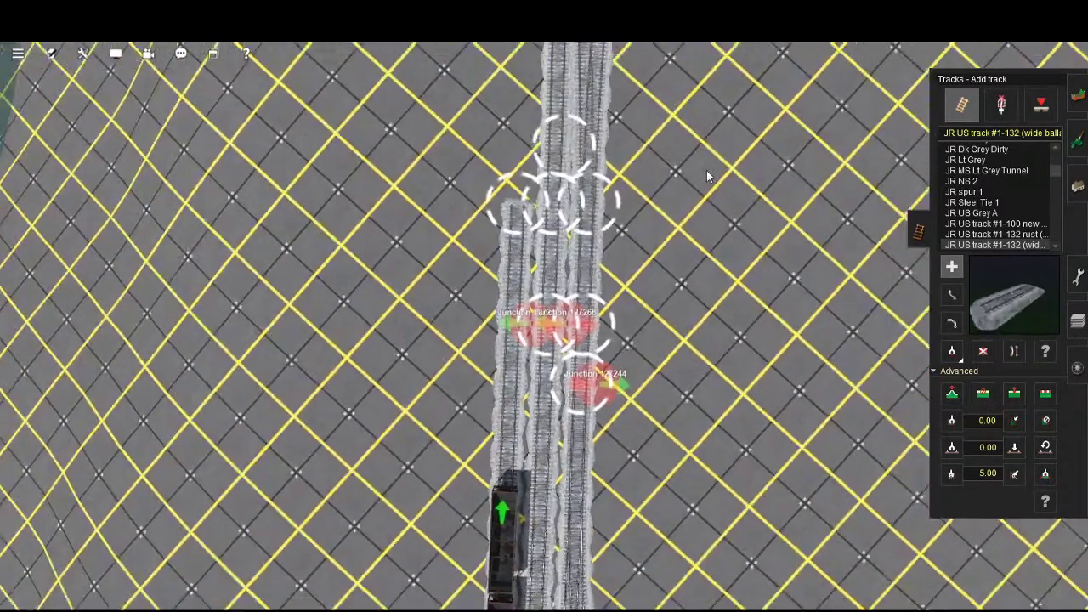
scroll(752, 109, up, 5)
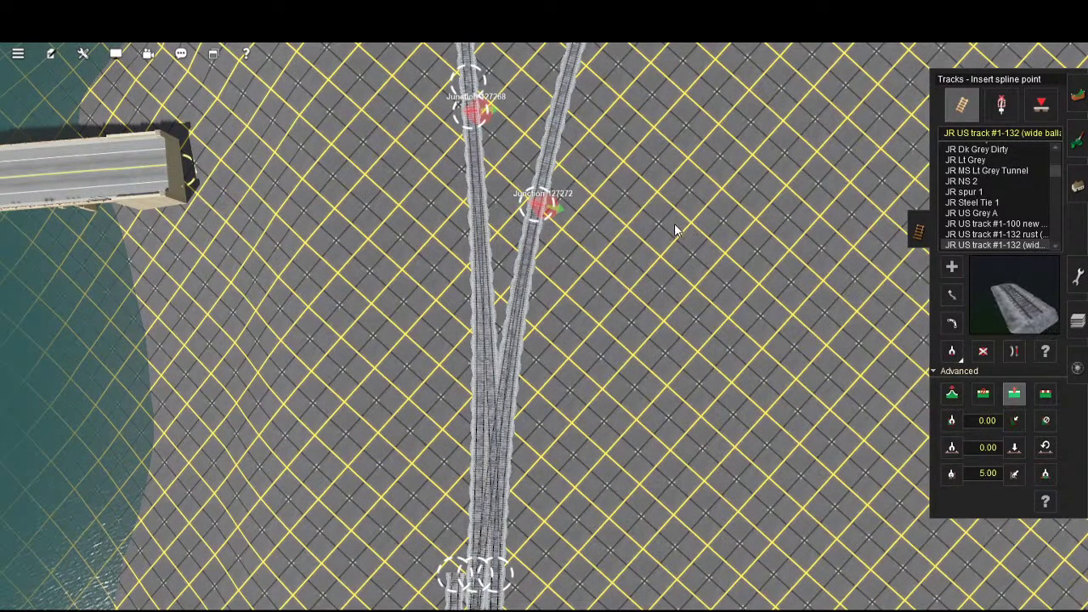
- Insert a spline point on the right diverging line just beyond its crossover junction
scroll(673, 230, up, 5)
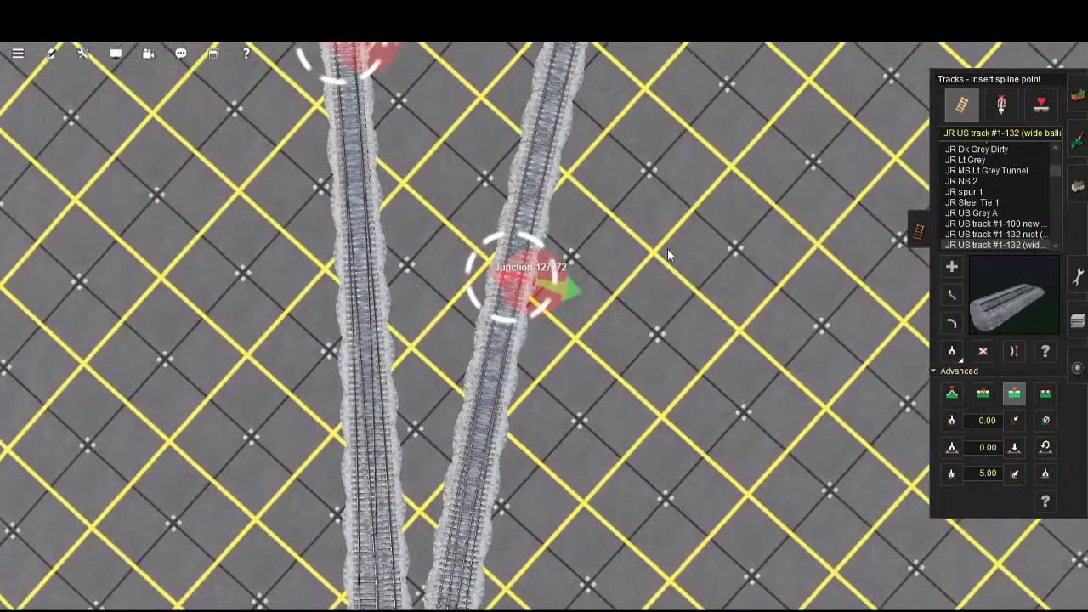
key(Up)
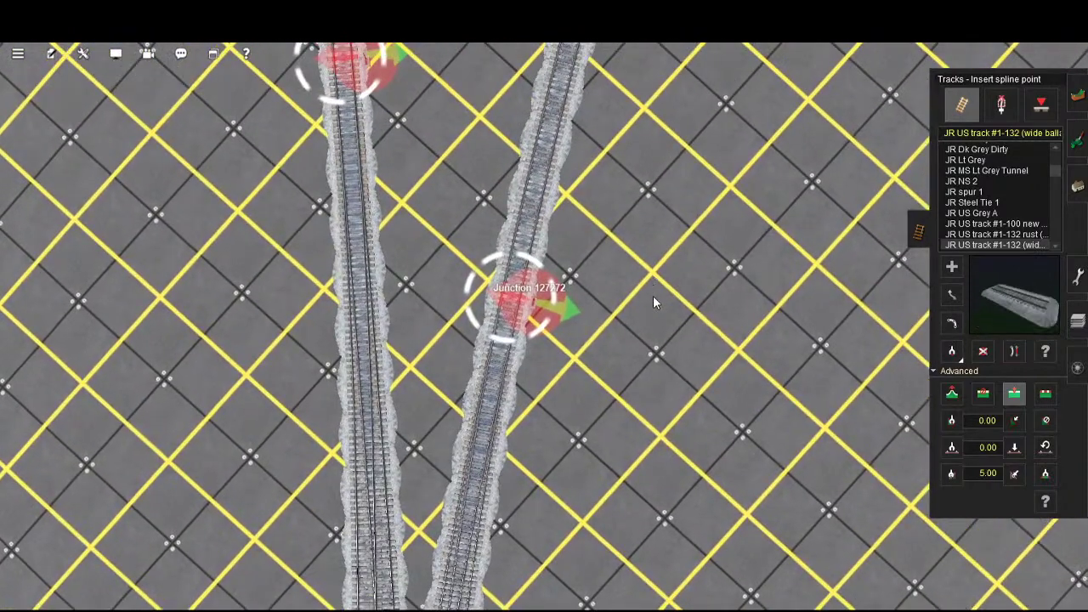
click(521, 243)
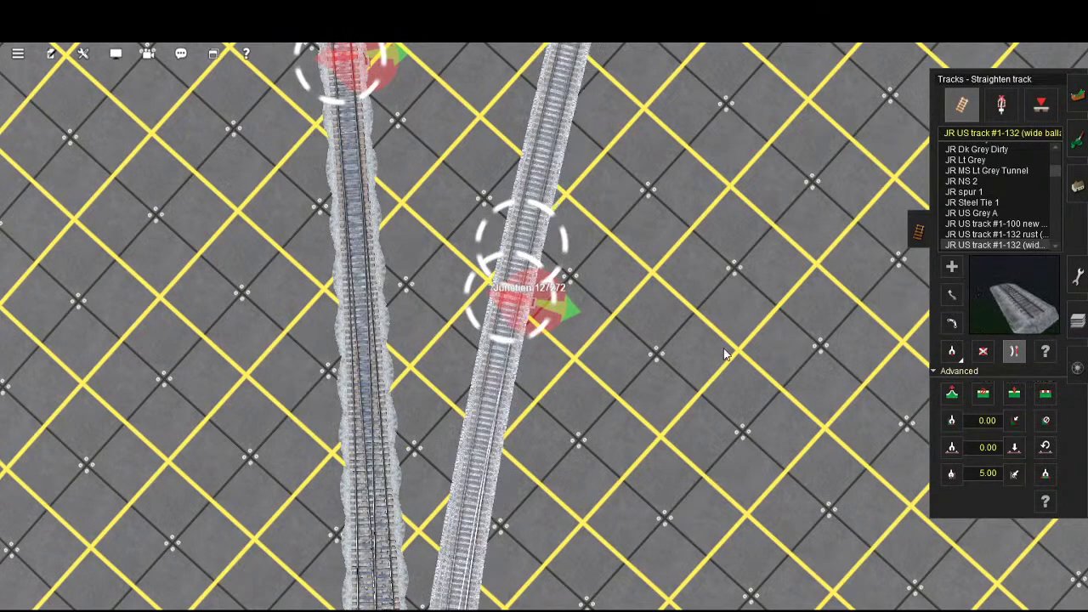
- Examine the completed double crossover and its junctions from low, elevated and yard-side viewpoints
key(Down)
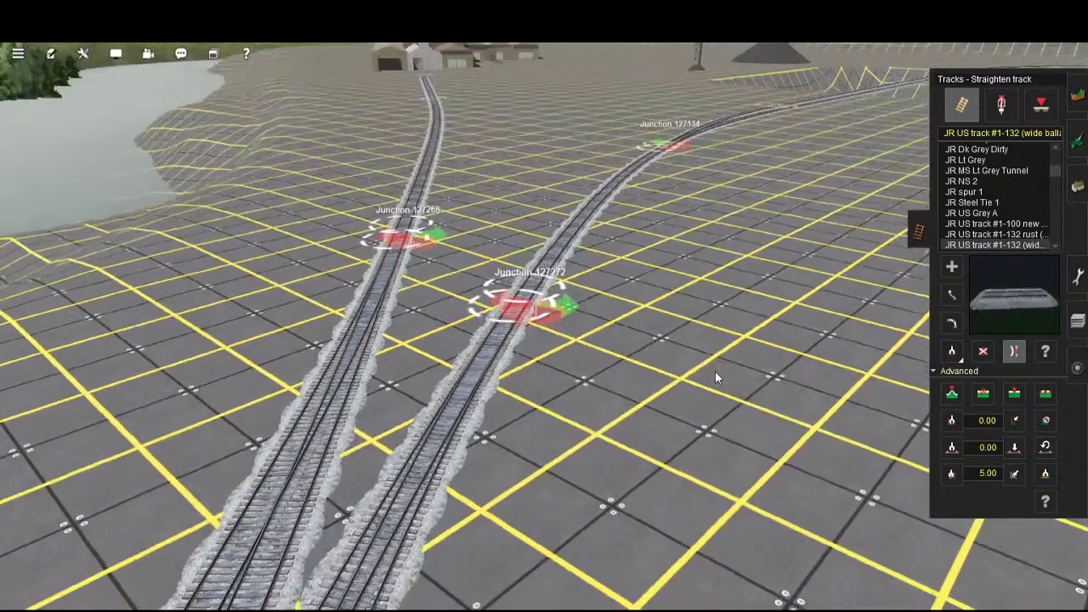
scroll(715, 371, down, 3)
right_click(629, 489)
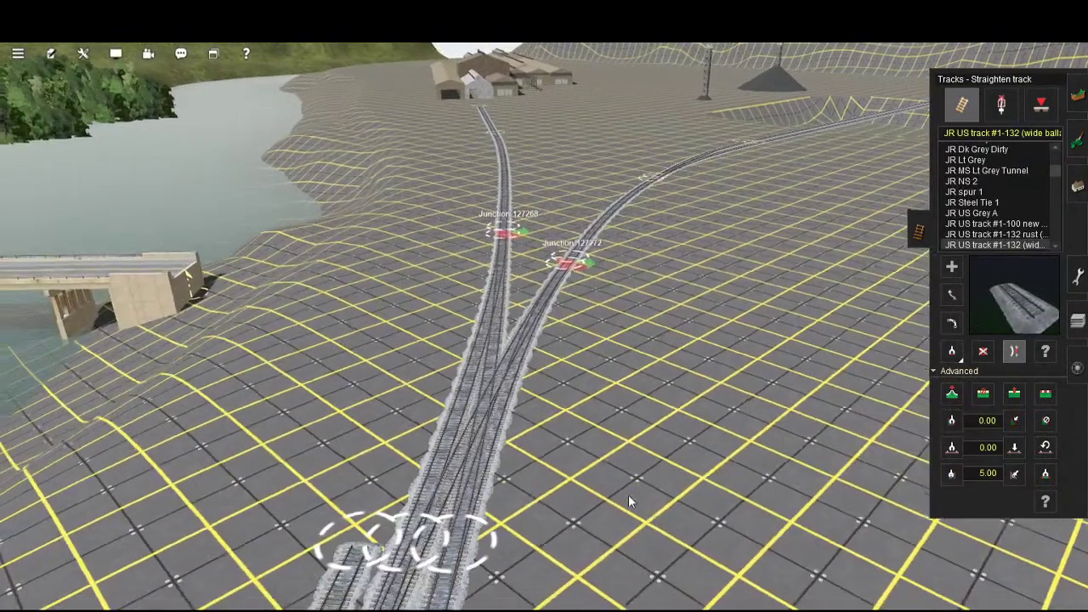
right_click(615, 550)
key(Right)
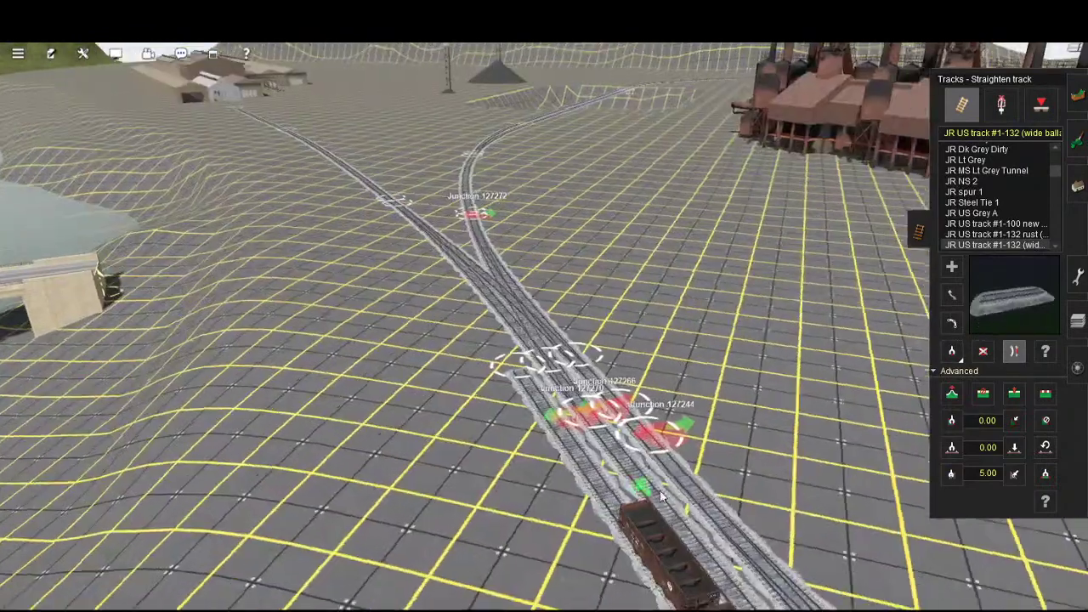
key(Left)
scroll(706, 503, up, 4)
right_click(674, 528)
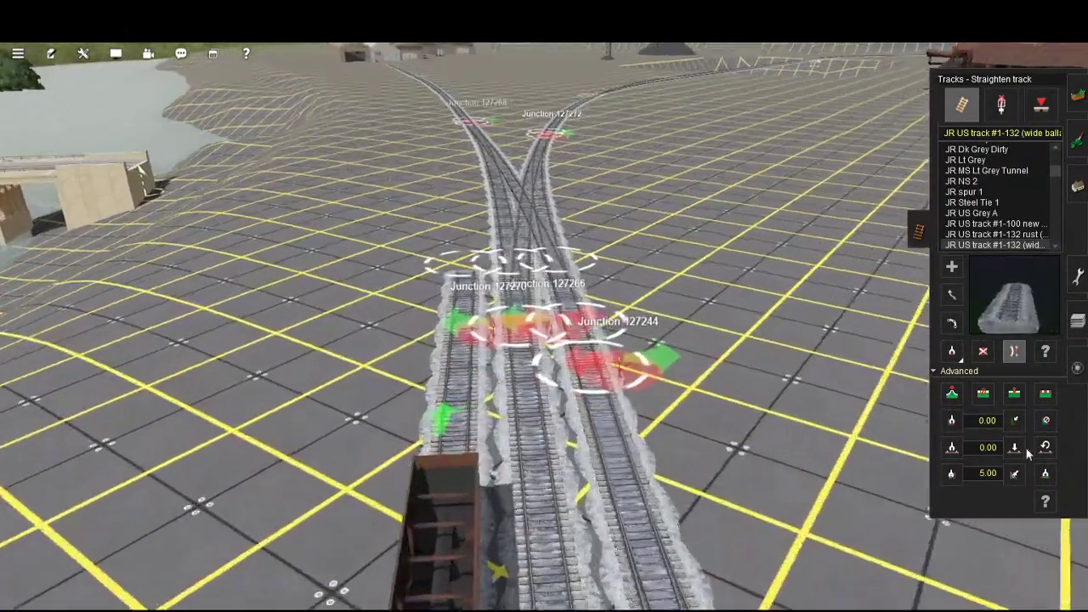
key(Up)
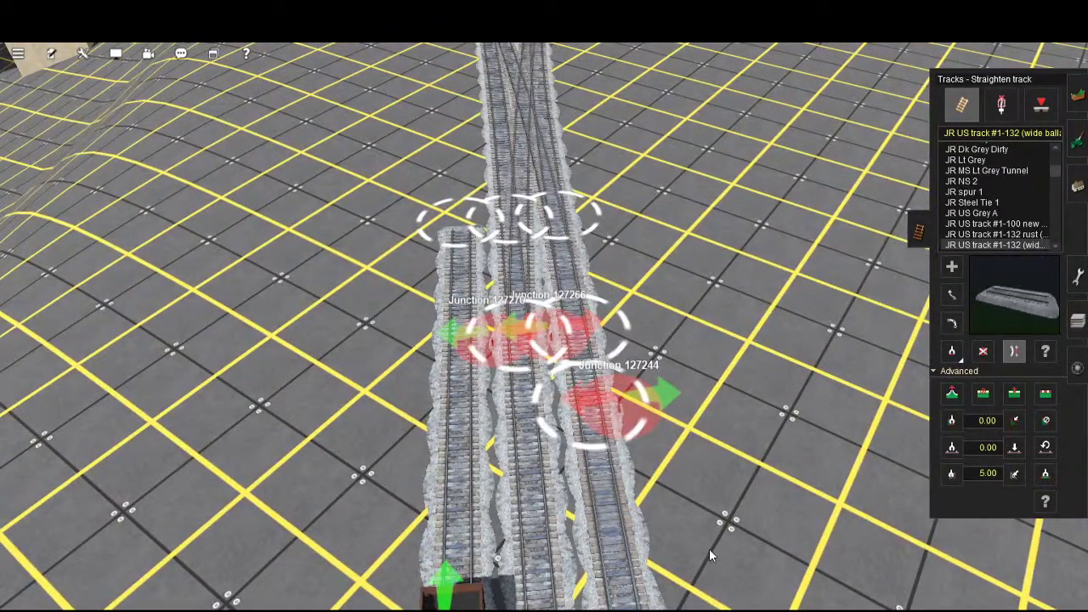
key(Down)
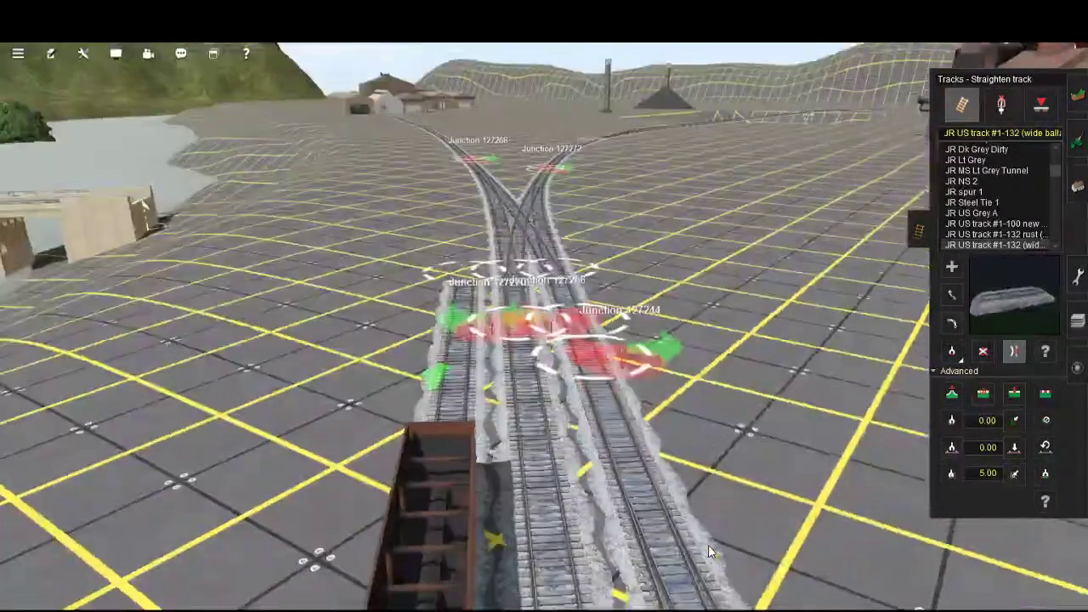
scroll(642, 478, down, 3)
key(Up)
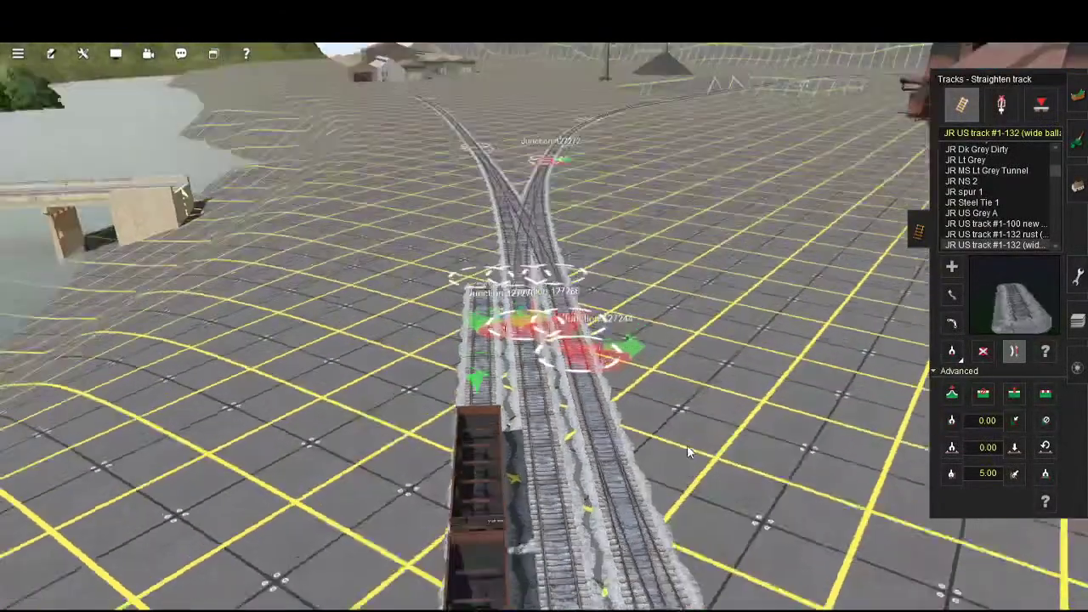
key(Down)
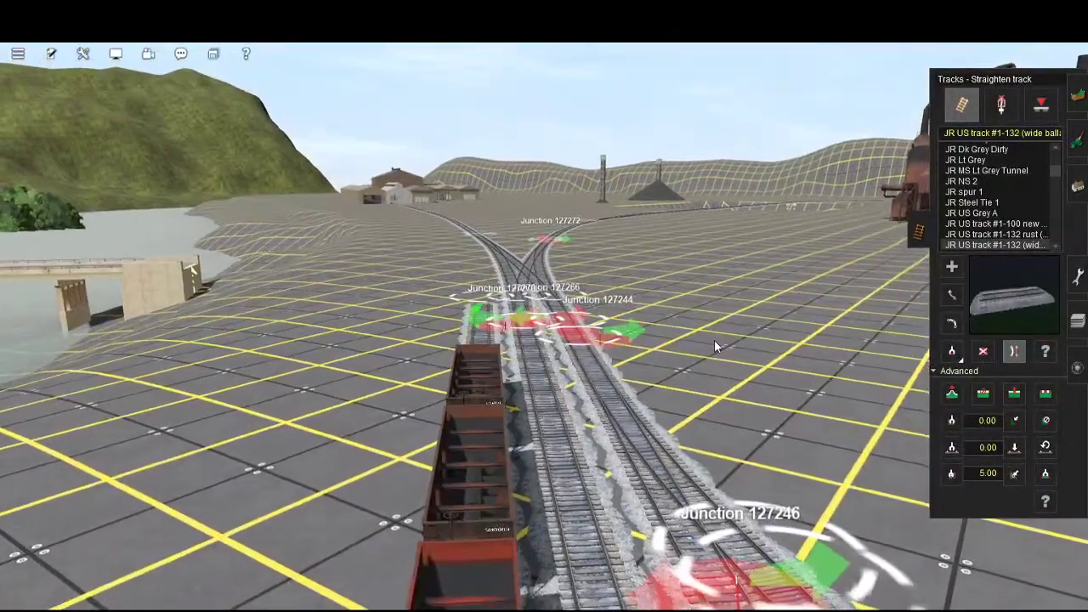
key(Left)
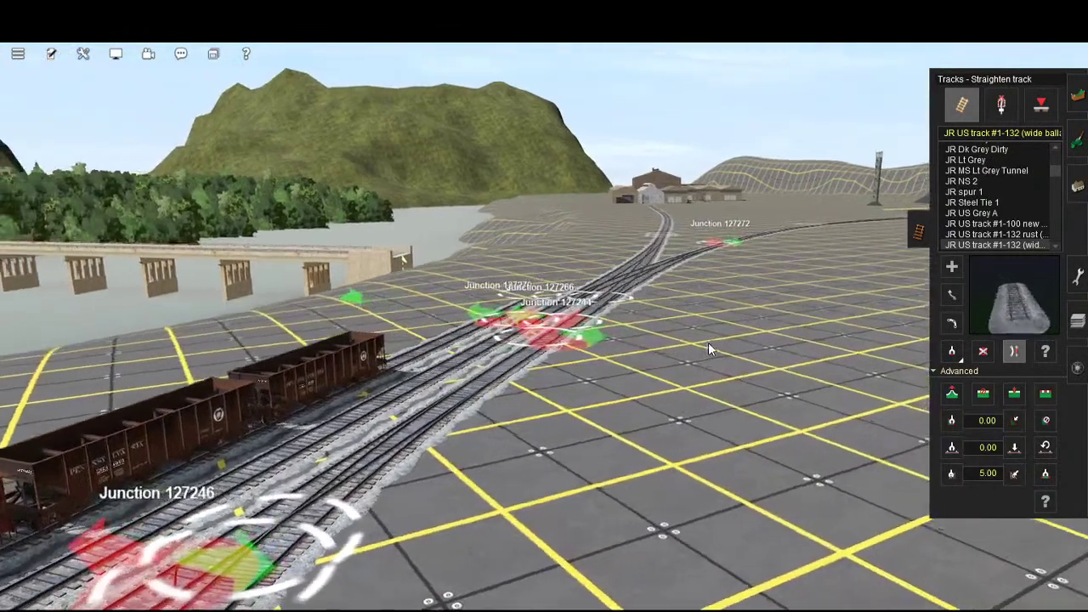
key(Left)
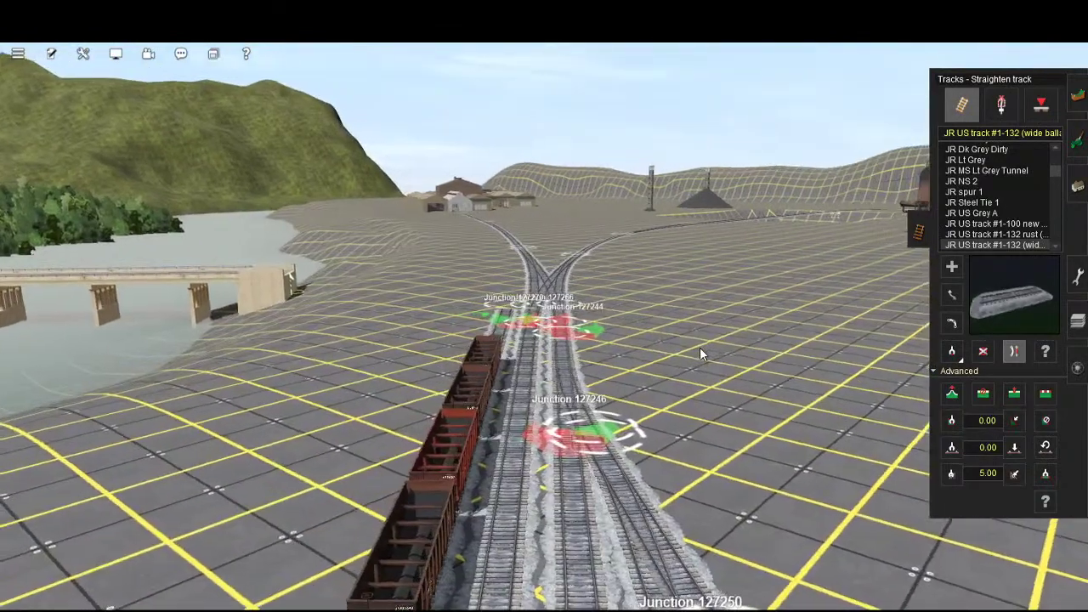
- Inspect the yard ladder and the parallel yard tracks back from the crossover toward the industrial buildings
key(Up)
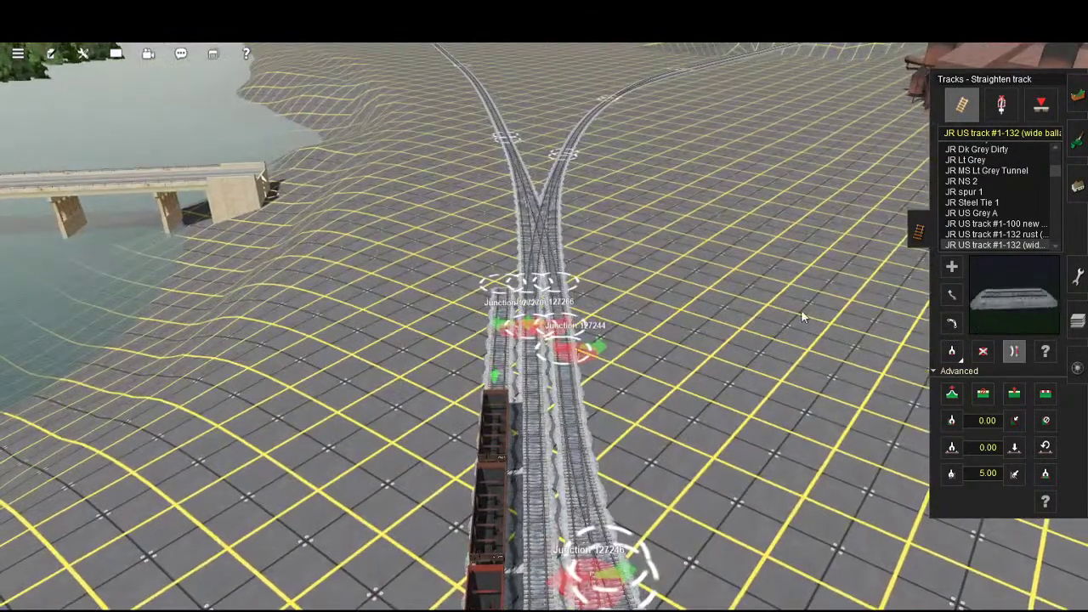
key(Down)
key(Right)
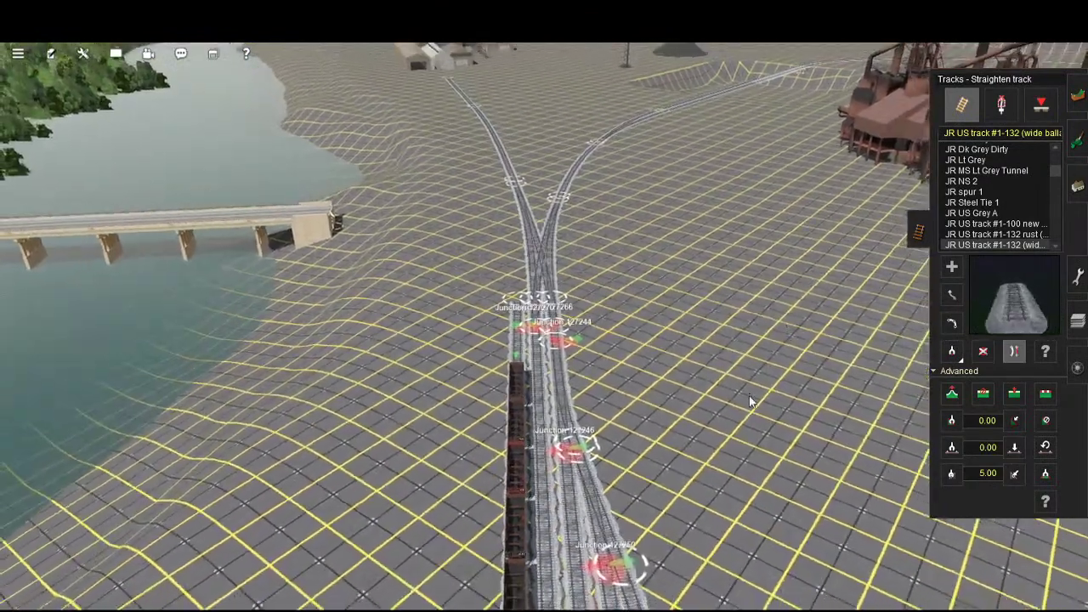
key(Right)
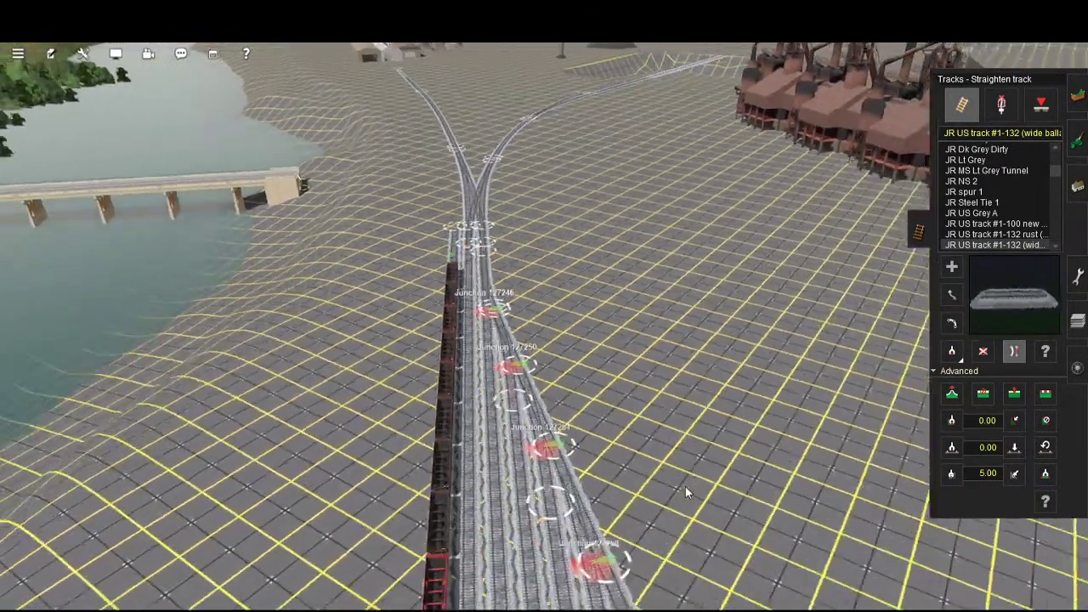
key(Left)
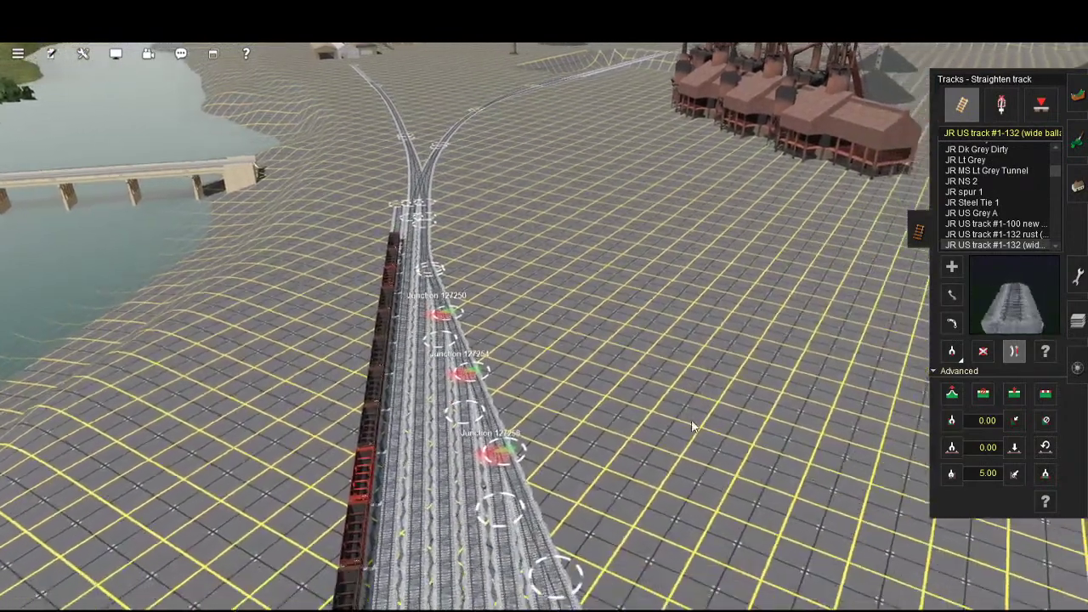
key(Right)
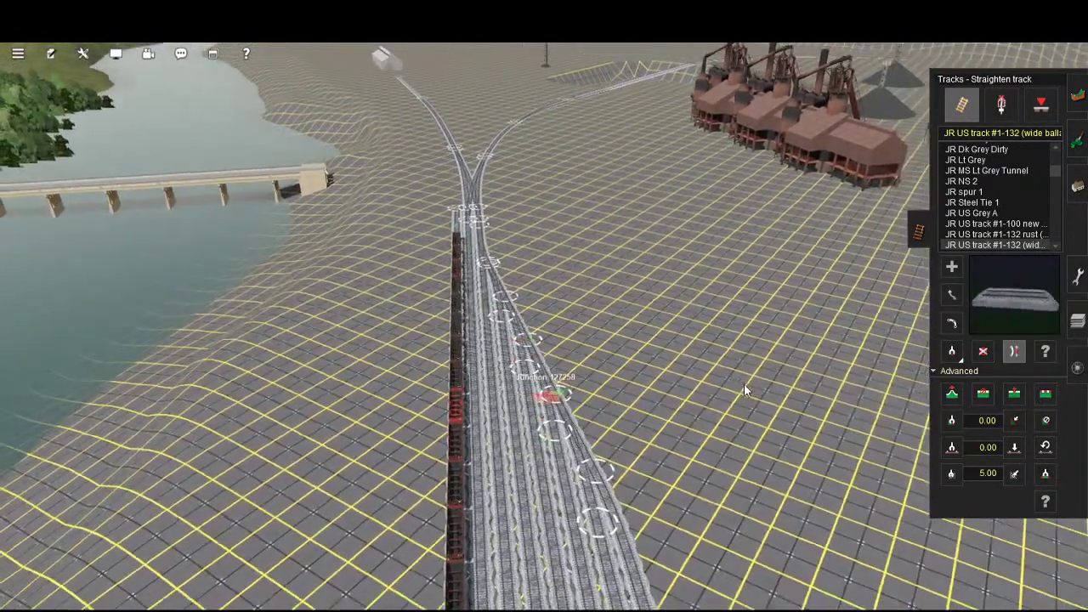
key(Right)
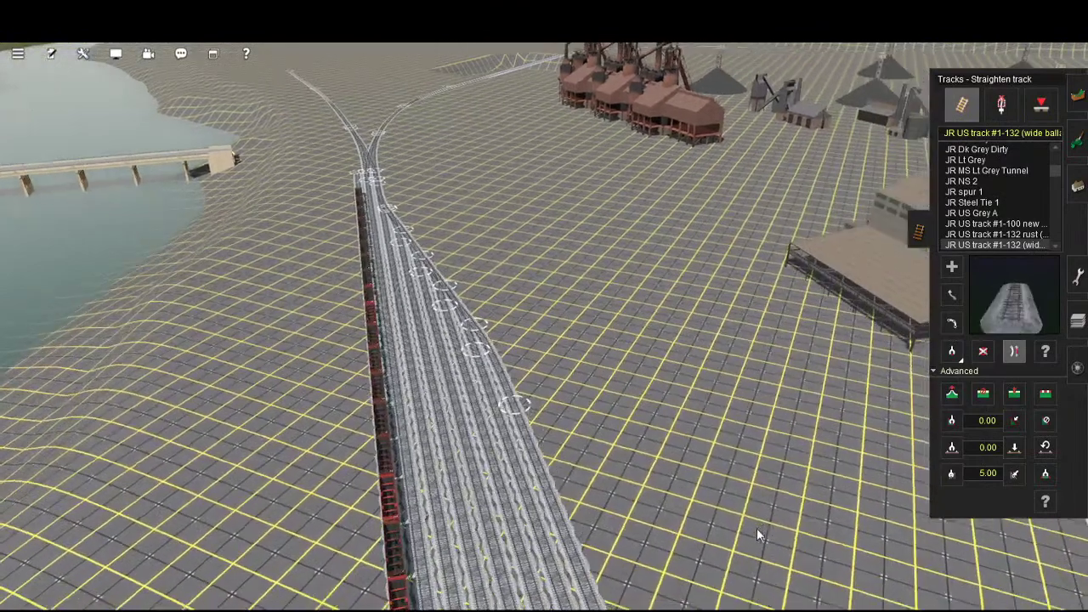
key(Right)
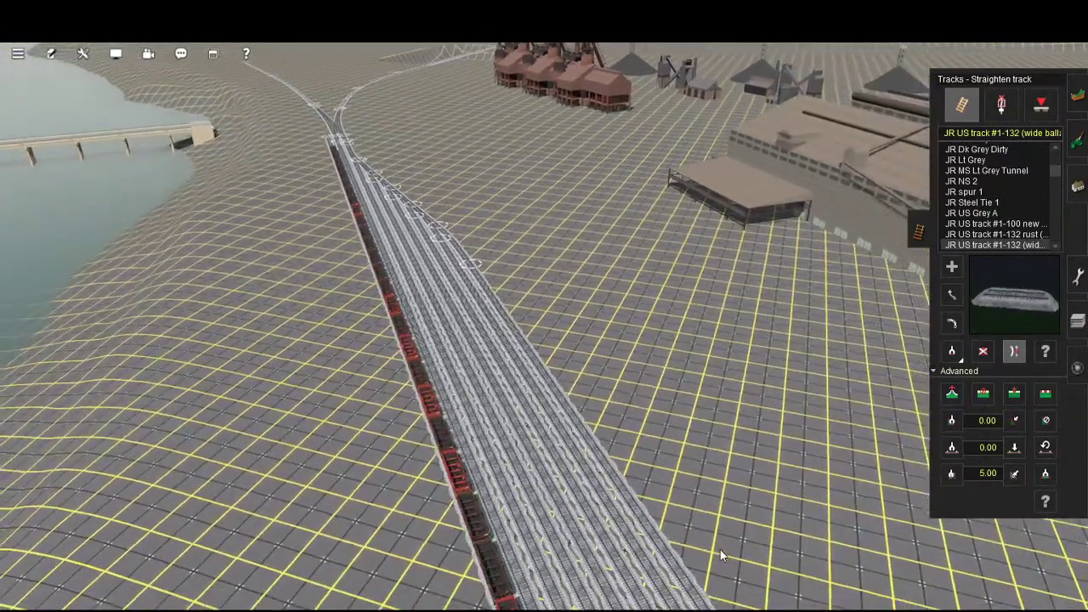
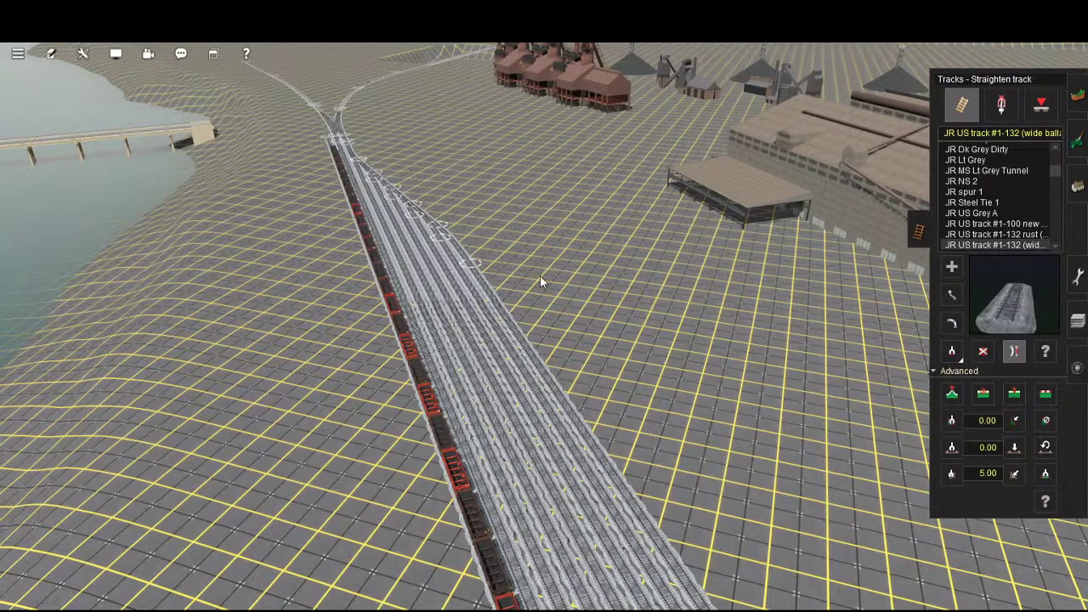
- Add a spur track from a new junction on the middle yard track out to the open ground right of the yard
right_click(431, 209)
key(Left)
key(Left)
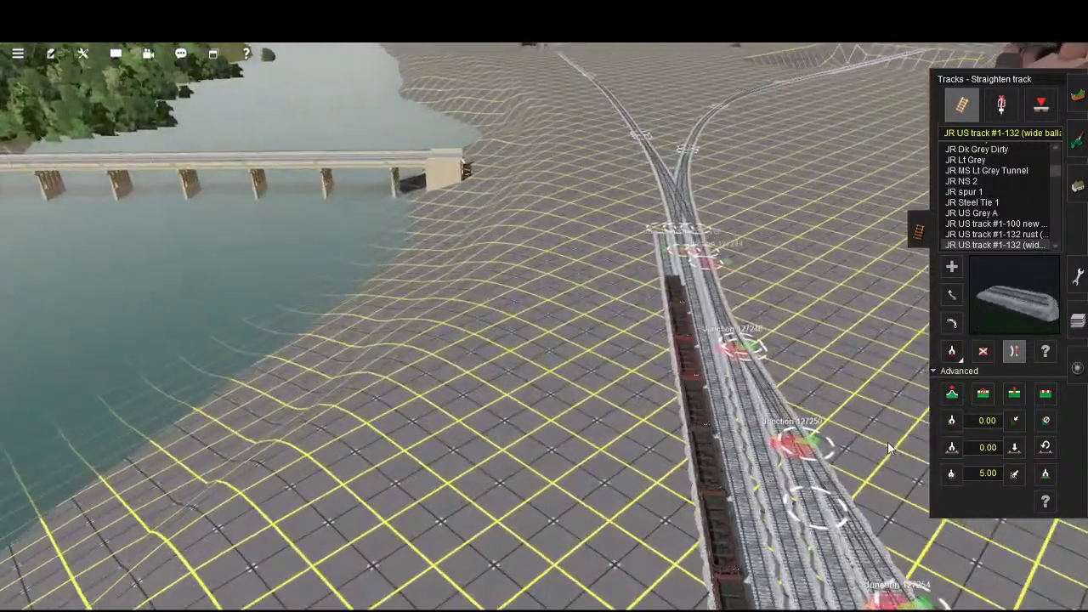
key(Left)
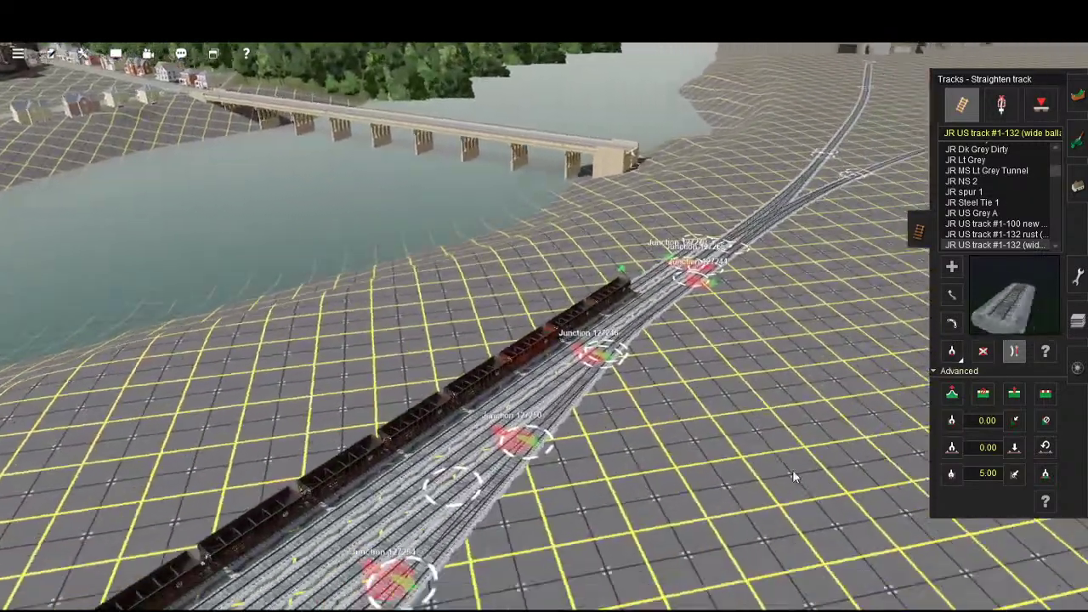
key(Up)
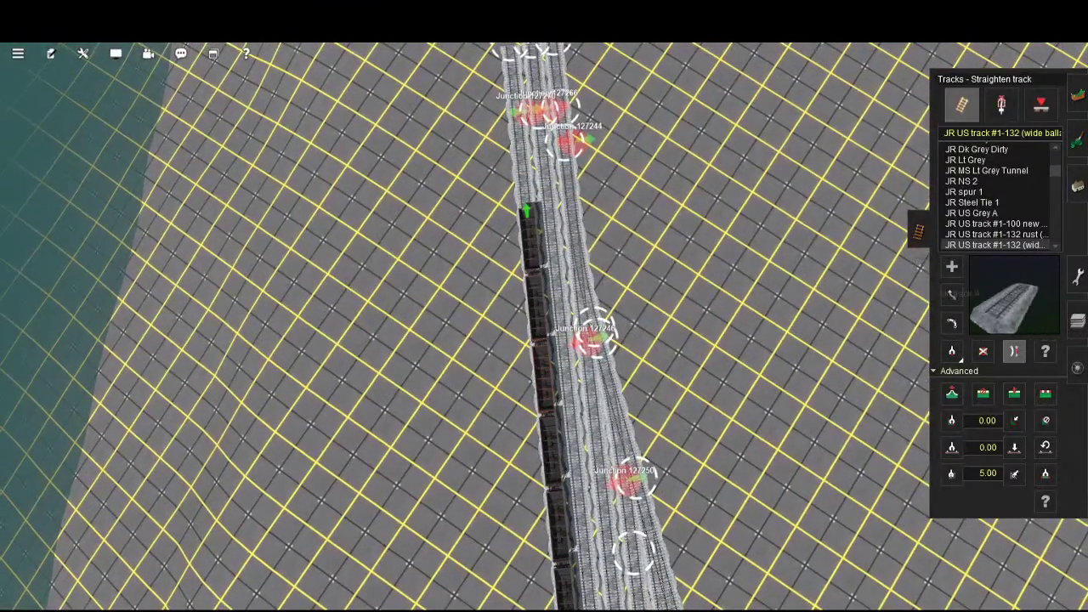
click(951, 266)
key(Up)
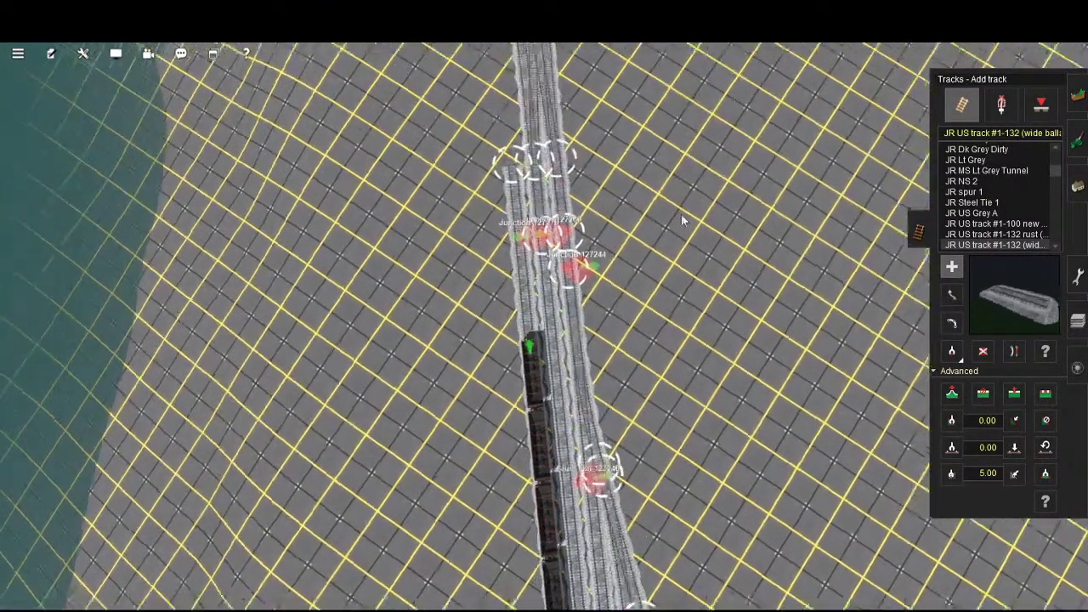
scroll(707, 436, up, 5)
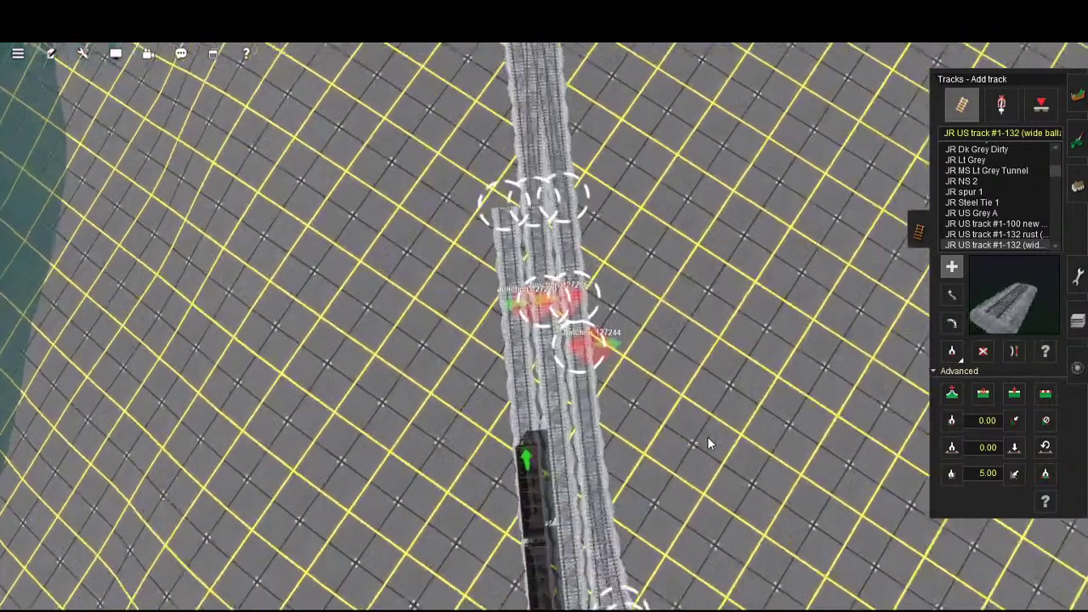
scroll(700, 468, up, 2)
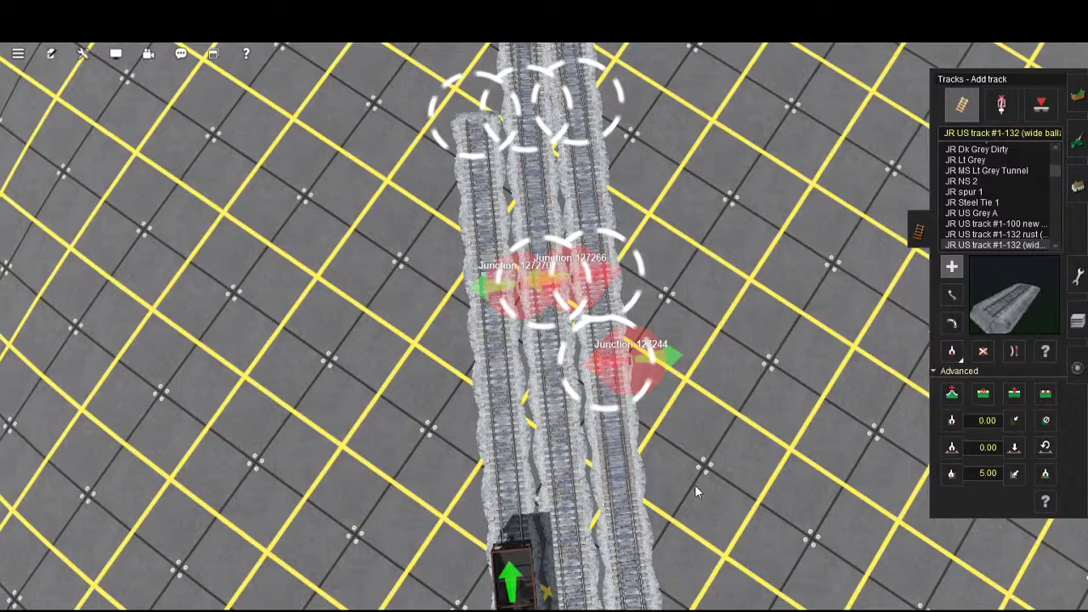
scroll(699, 485, up, 3)
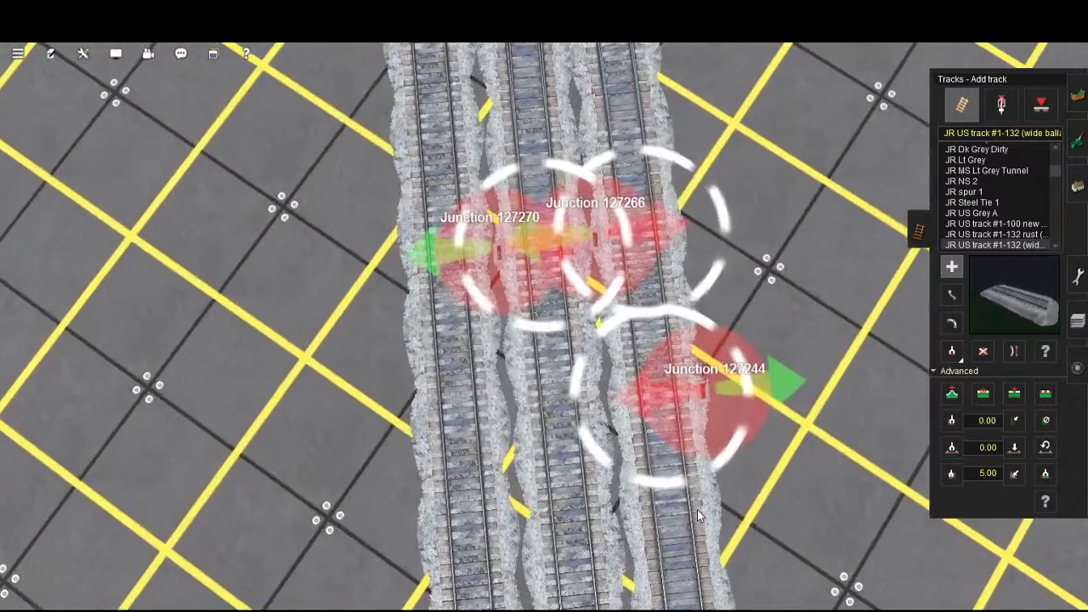
click(703, 501)
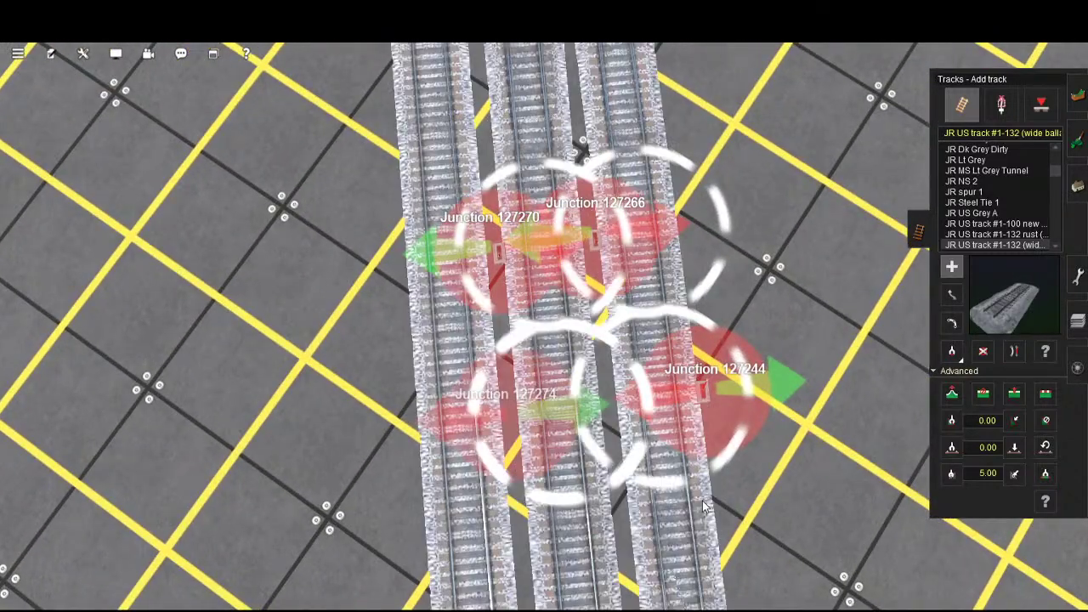
scroll(700, 508, down, 5)
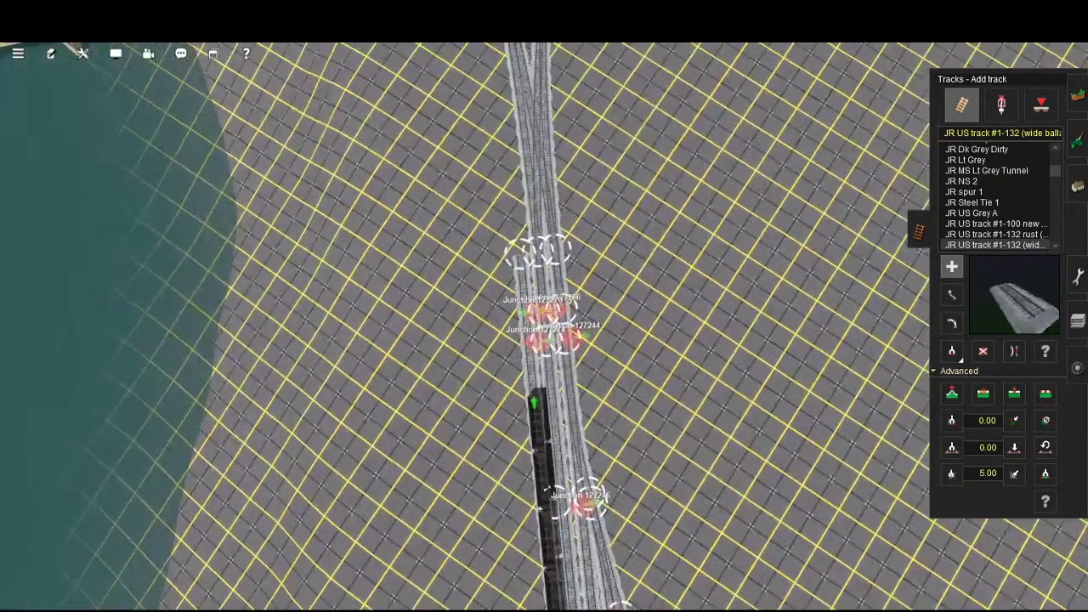
drag(693, 610, 986, 468)
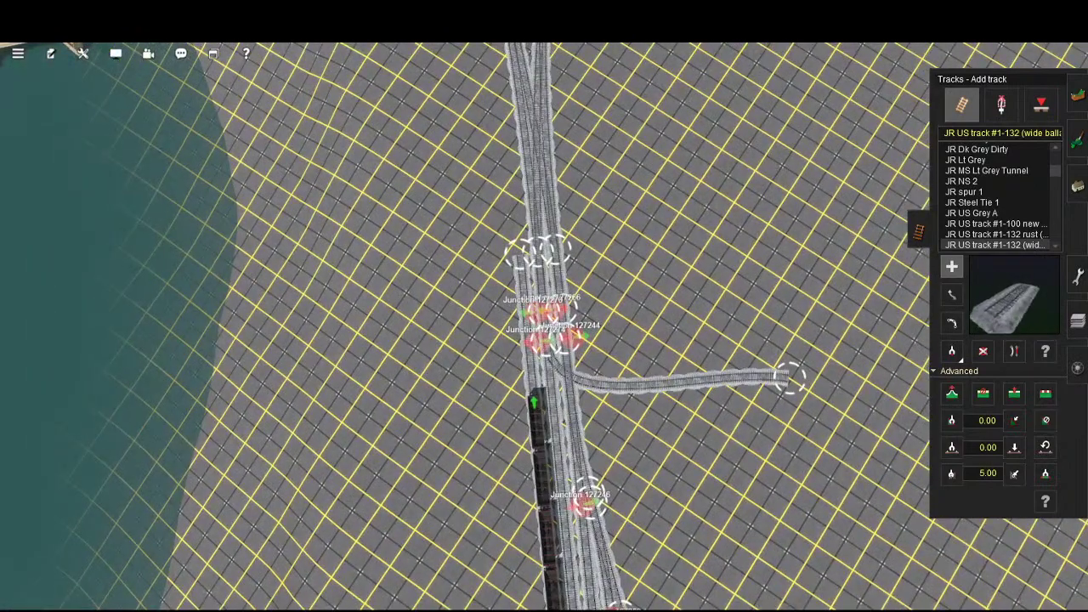
- Delete the hopper car consist standing on the left yard track
key(F7)
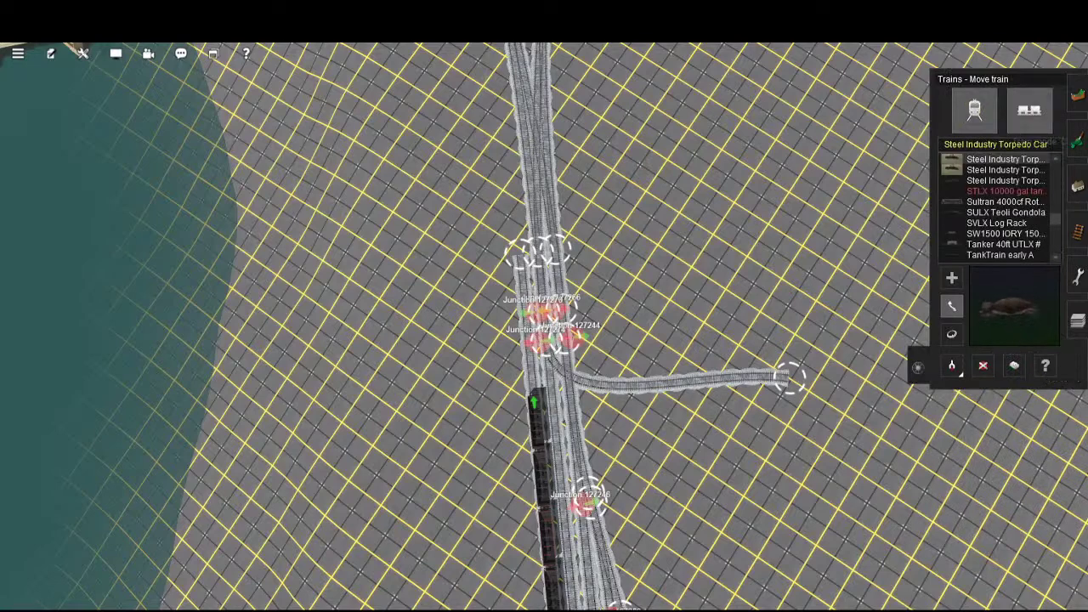
click(1029, 110)
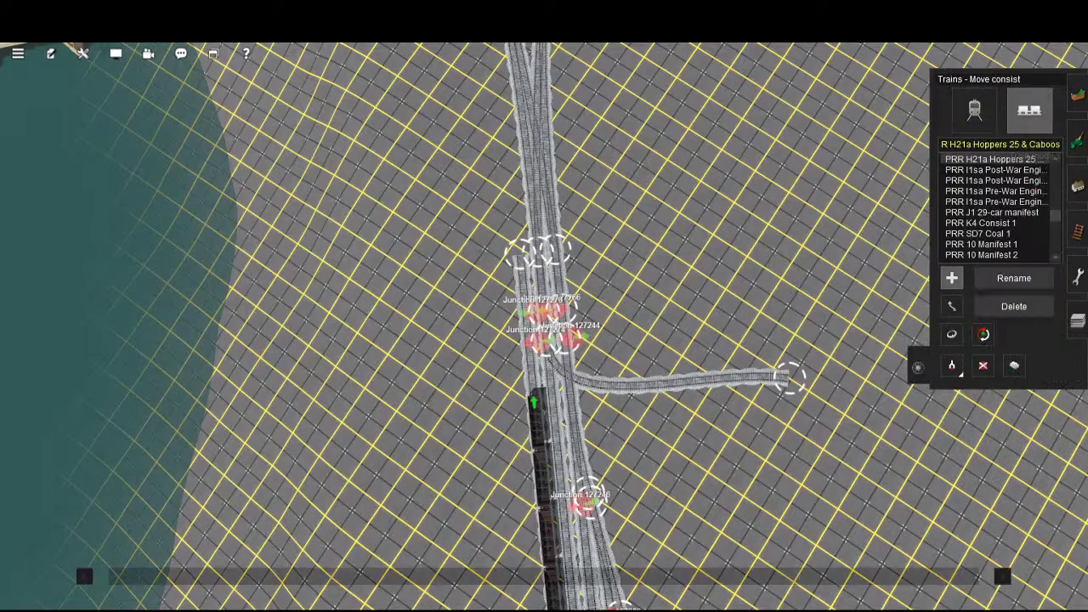
click(683, 576)
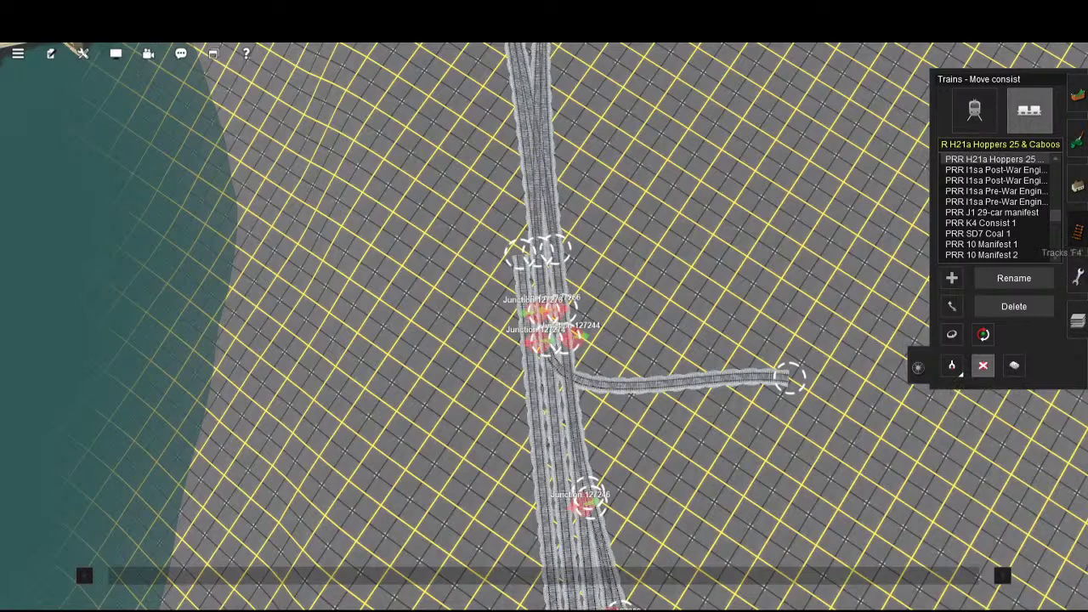
- Delete the spur track running from the middle yard track out to the open ground
key(F4)
click(952, 294)
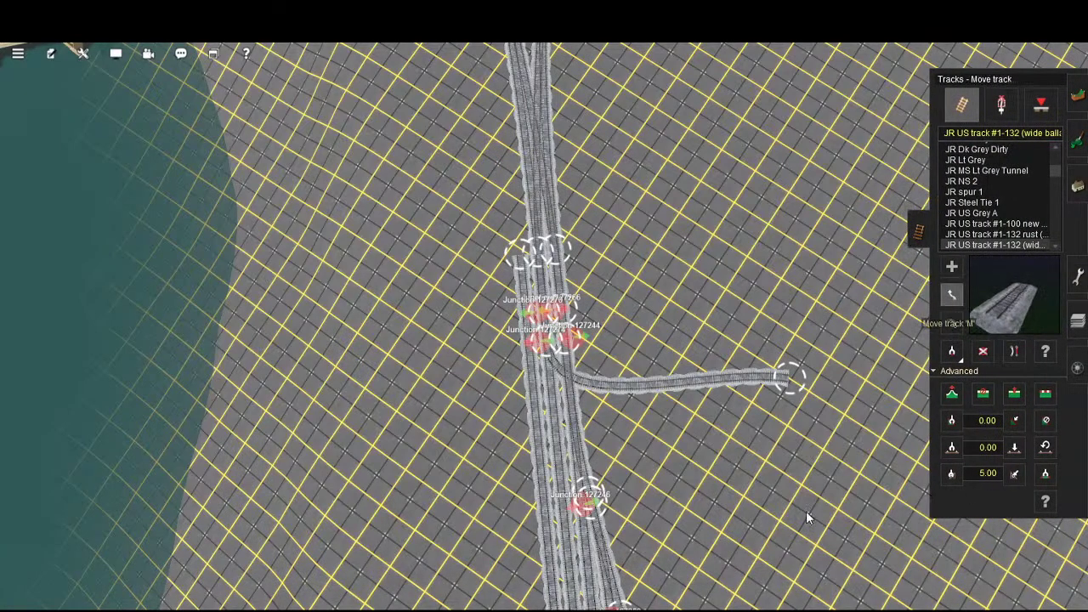
right_drag(788, 476, 787, 575)
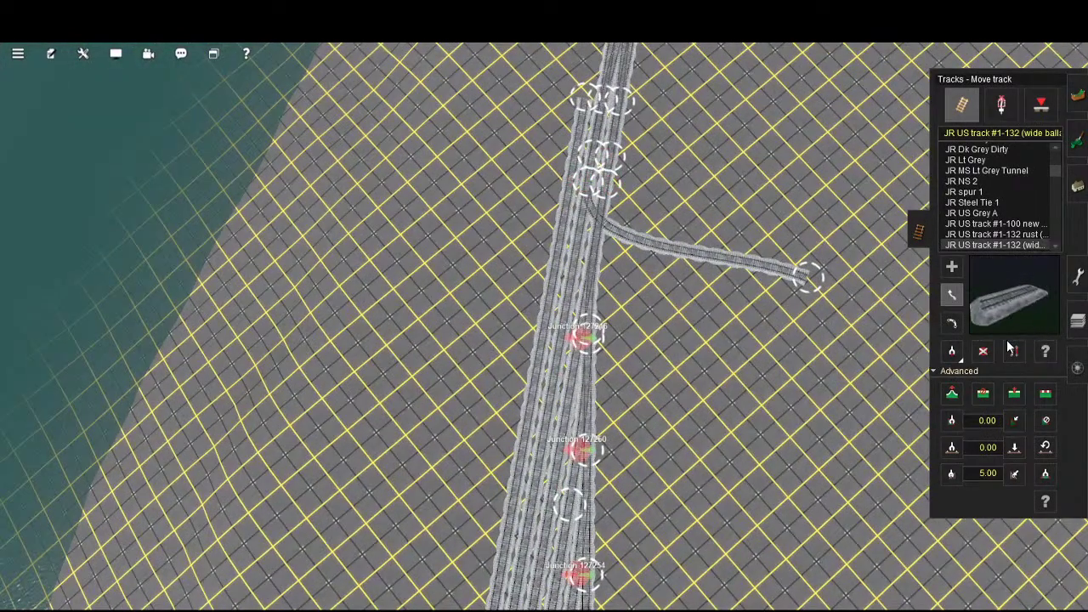
key(Left)
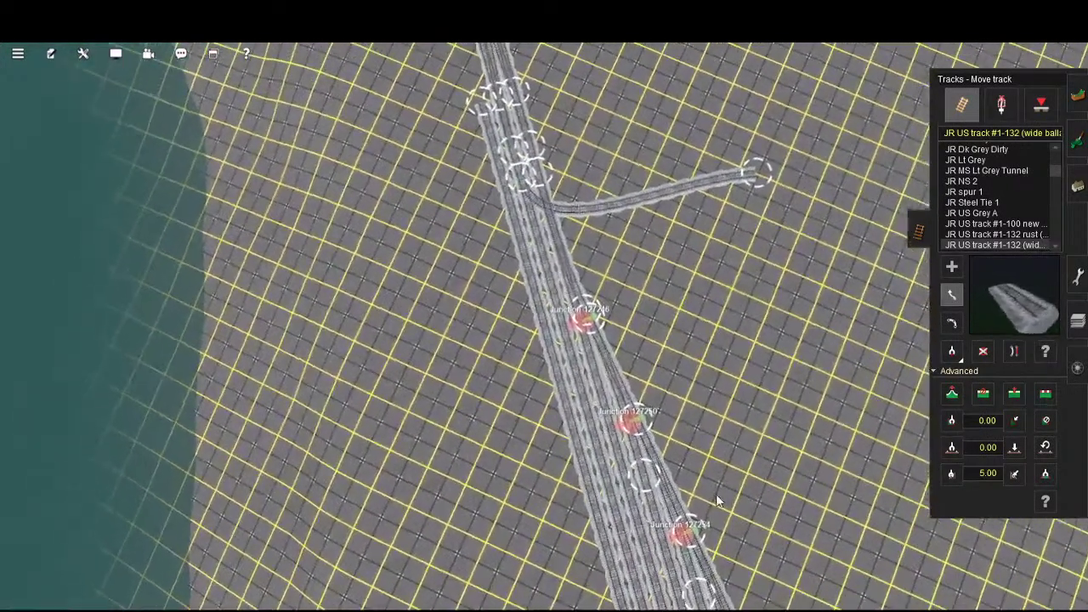
right_click(713, 481)
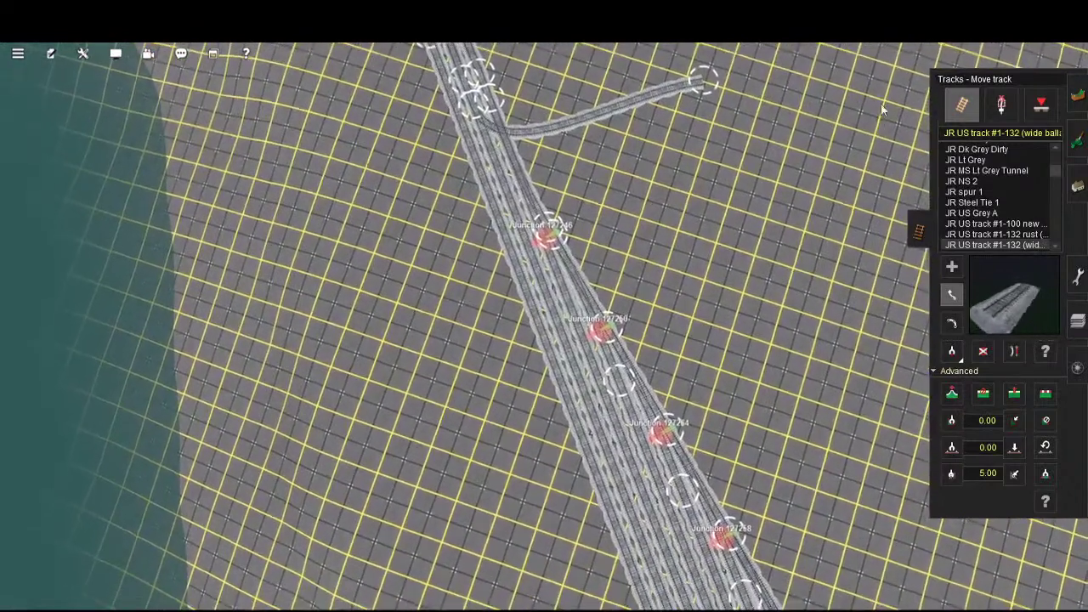
drag(881, 104, 713, 495)
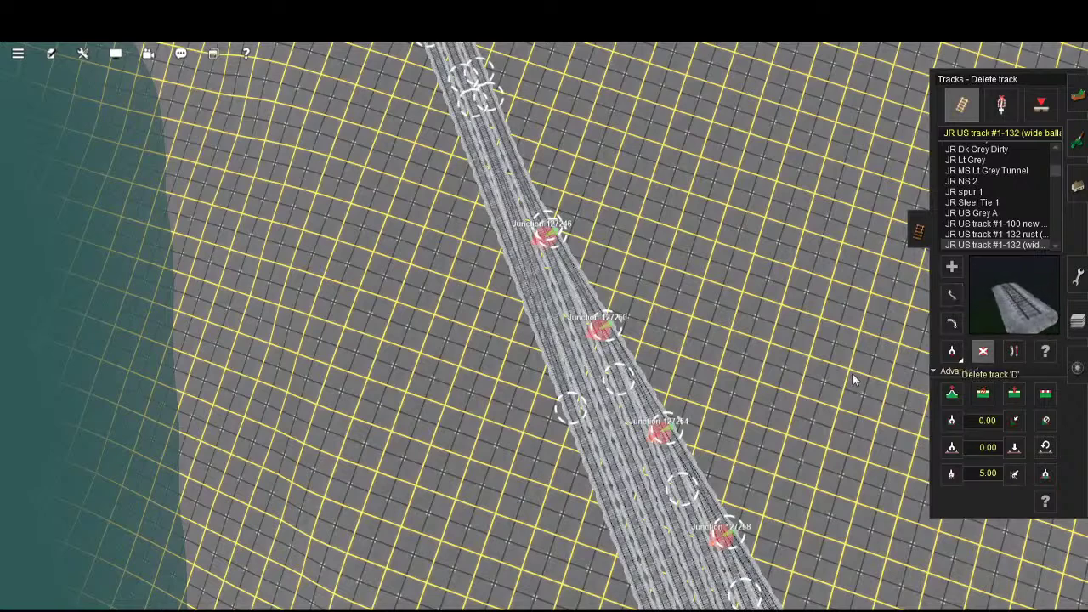
- Add track at the leftmost yard track, placing a new junction there level with the ladder's third junction
key(ctrl+z)
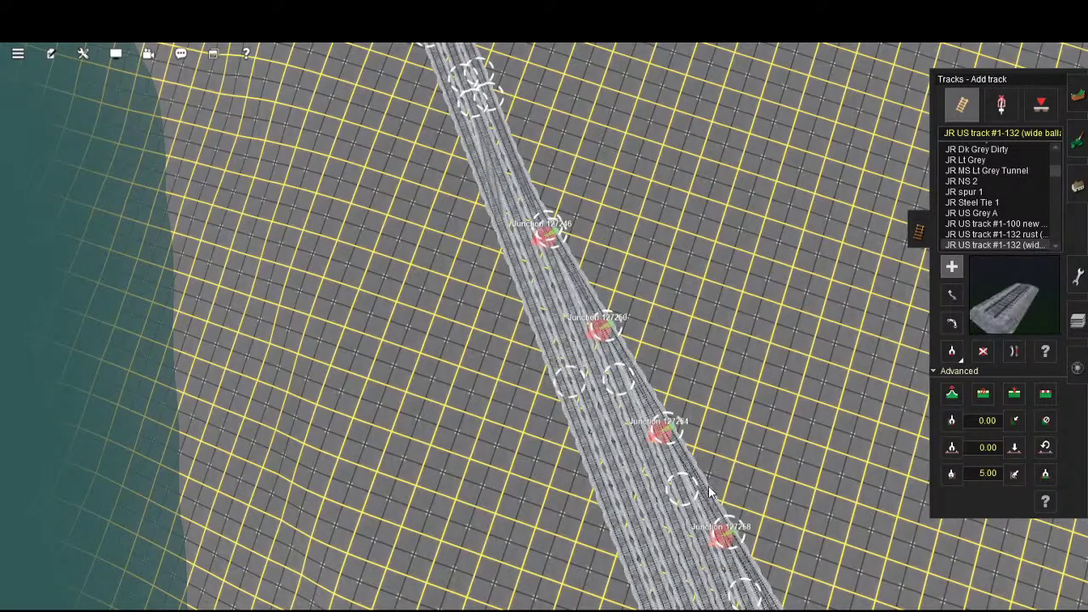
key(ctrl+z)
key(ctrl+z)
key(ctrl+z)
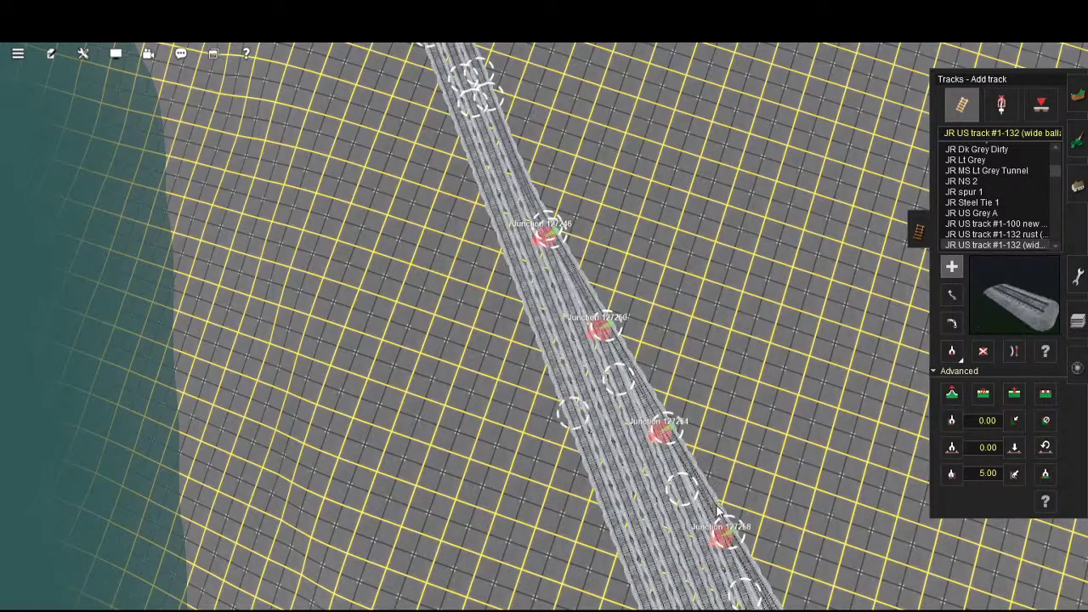
key(ctrl+z)
key(ctrl+z)
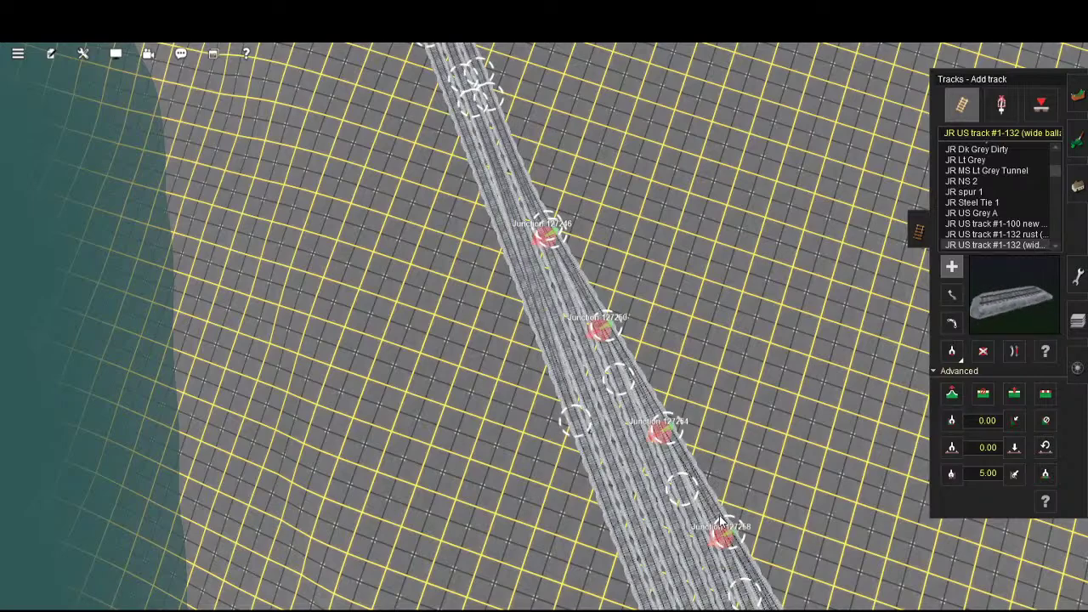
key(ctrl+z)
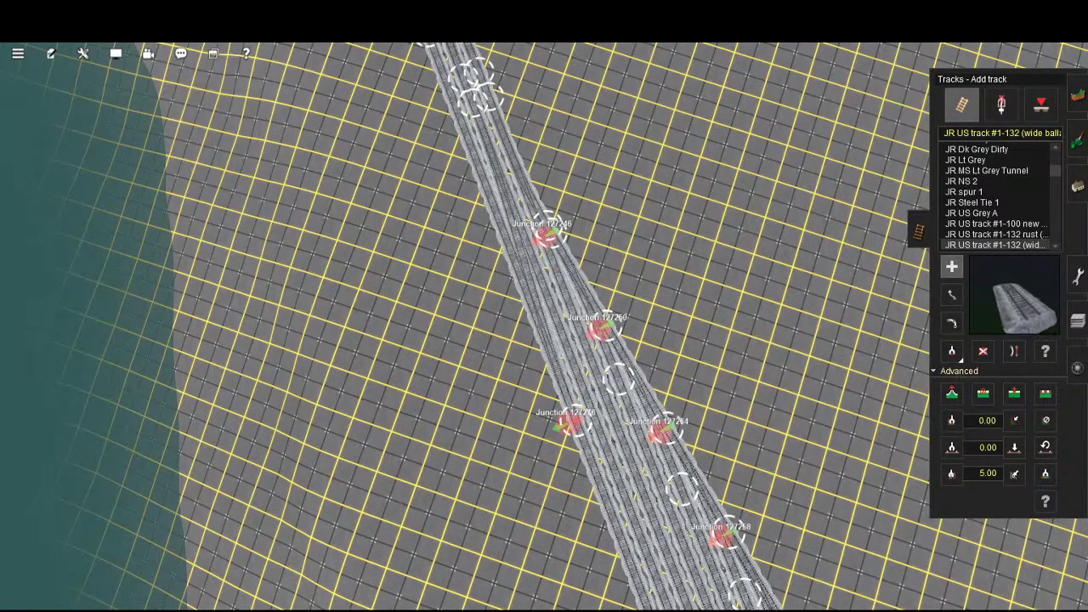
- Try straightening the leftmost yard track around the new junction, and undo it
right_drag(680, 408, 743, 515)
key(ctrl+z)
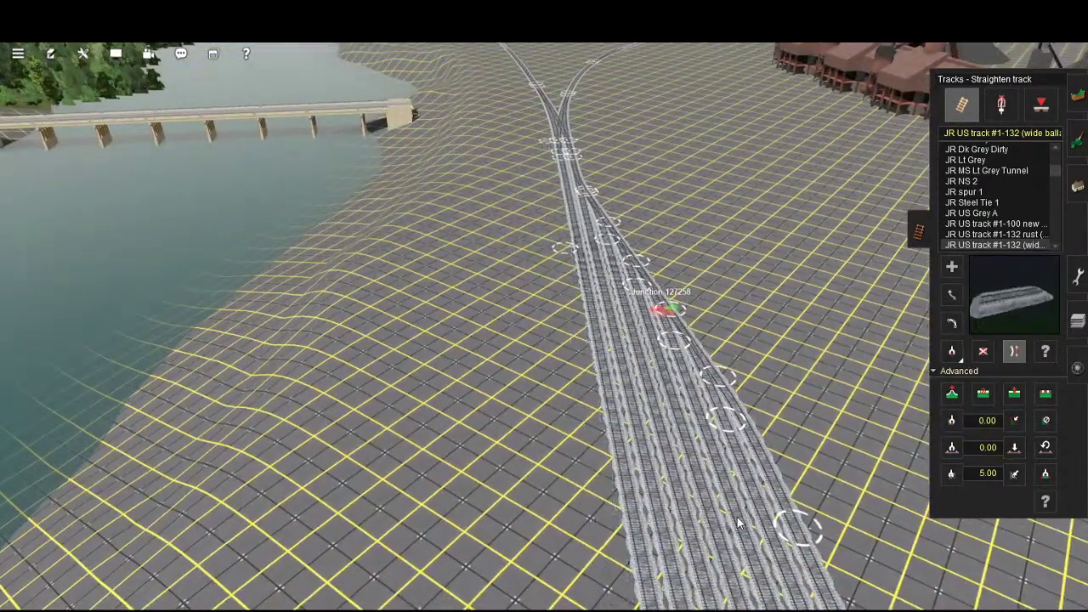
key(ctrl+z)
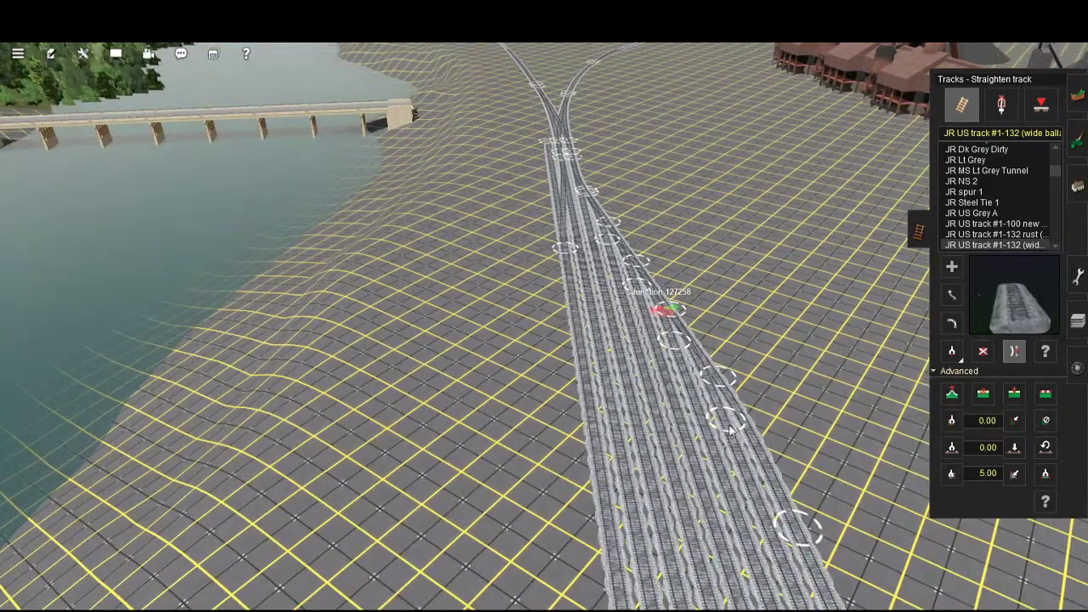
right_click(702, 291)
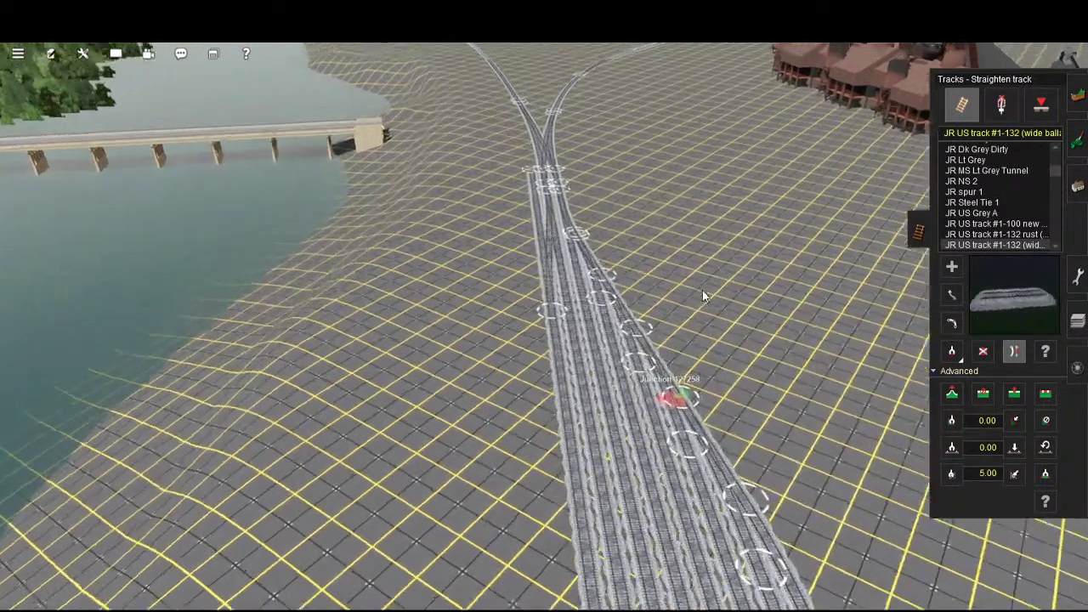
- Delete the redundant track leg at the leftmost yard track's new junction
scroll(678, 381, up, 5)
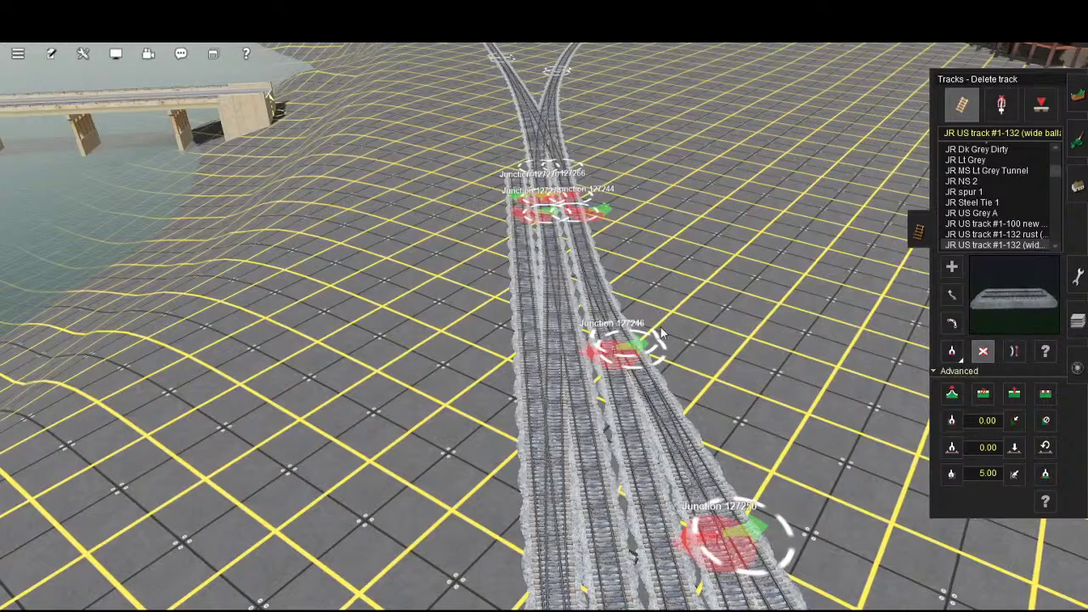
scroll(659, 442, down, 5)
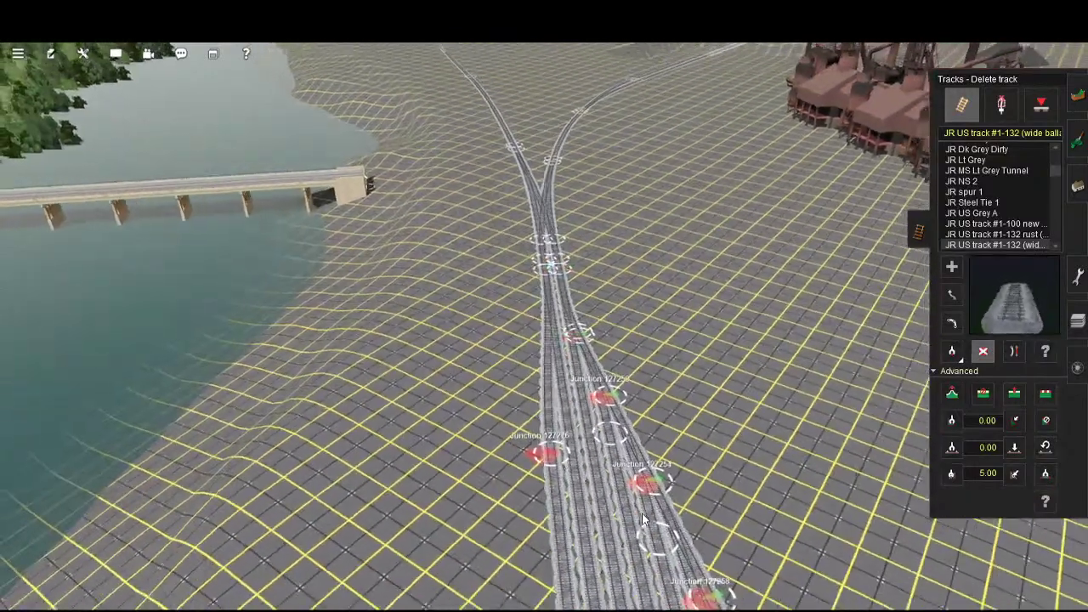
scroll(646, 522, down, 5)
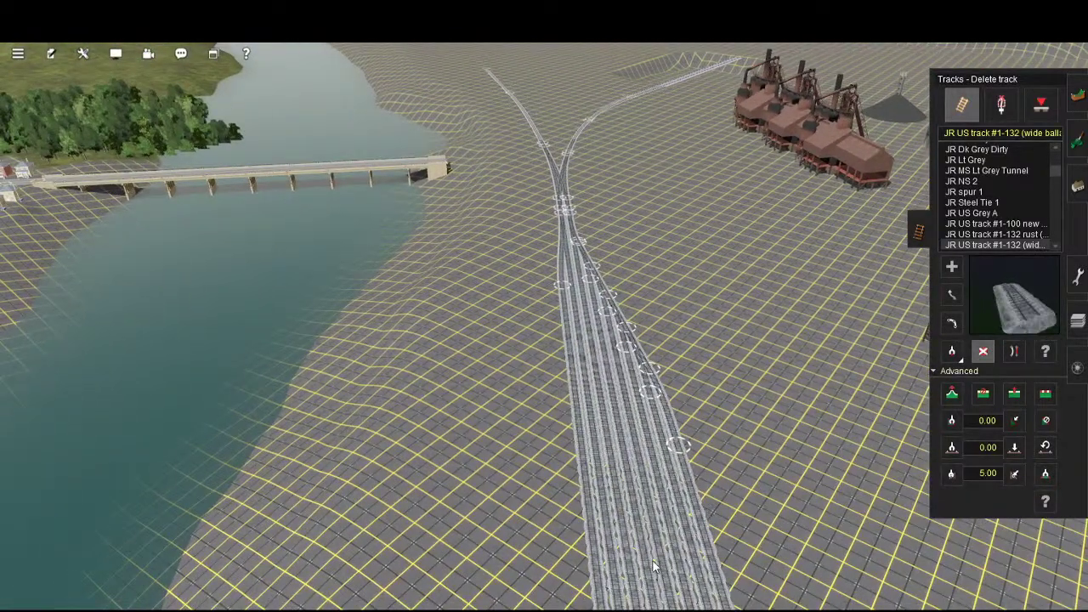
- Inspect the parallel yard tracks from the ladder down to their far end
key(Down)
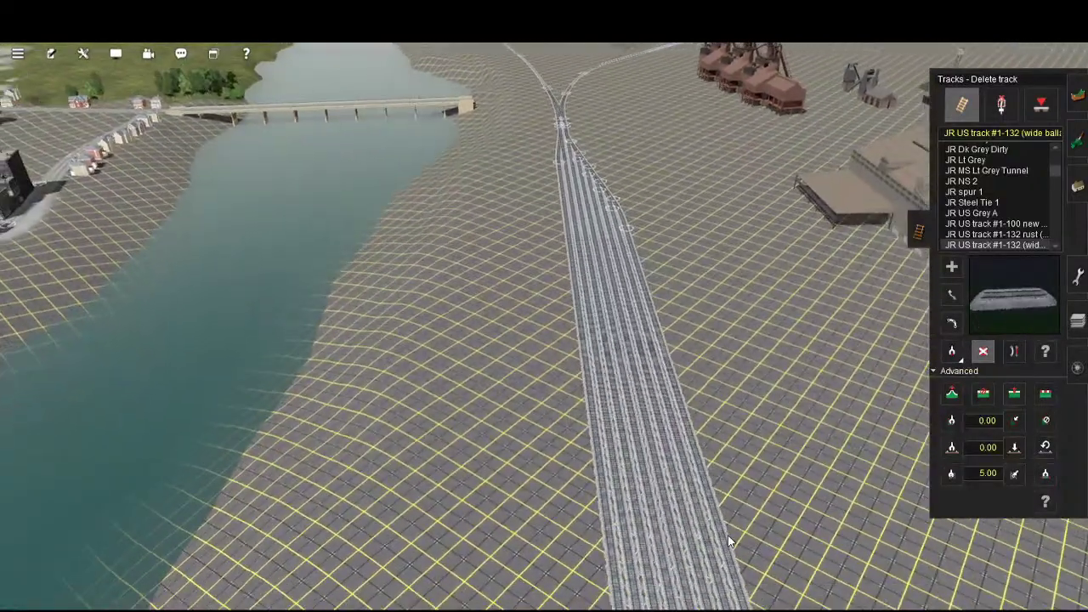
key(Down)
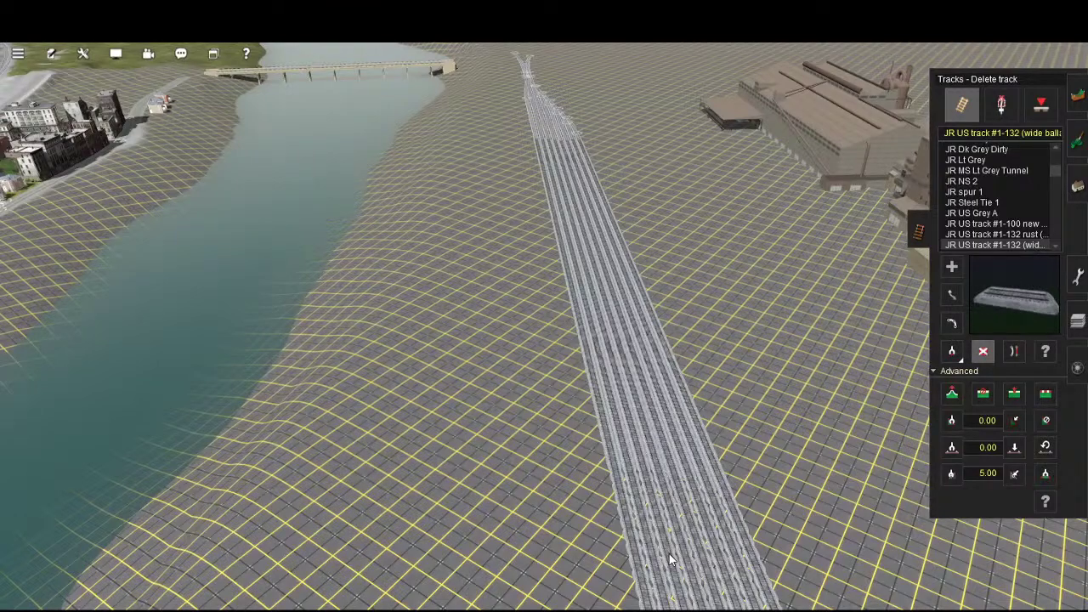
key(Up)
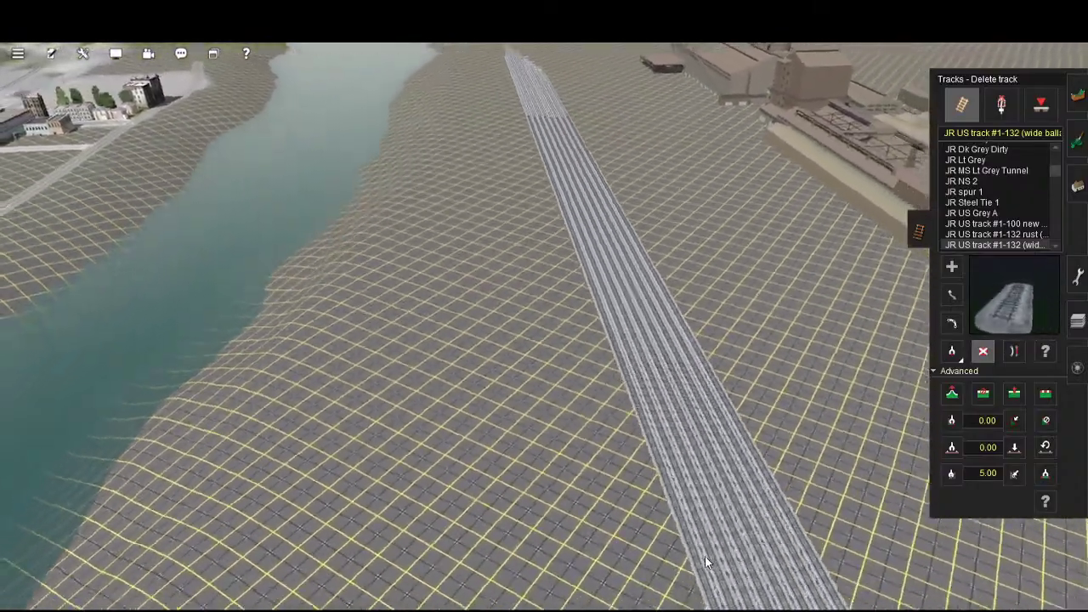
key(Right)
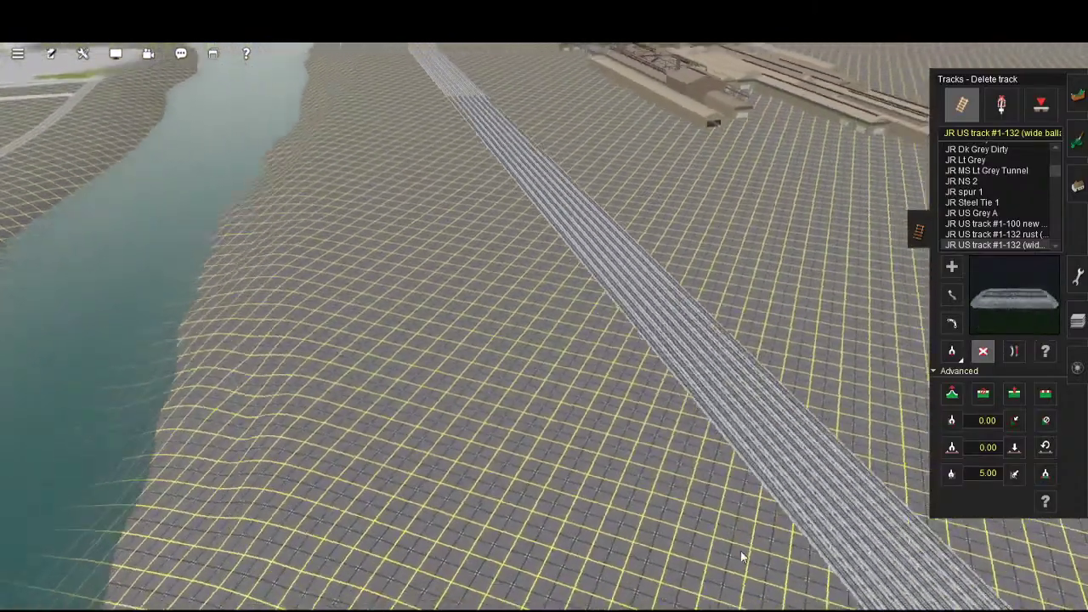
key(Right)
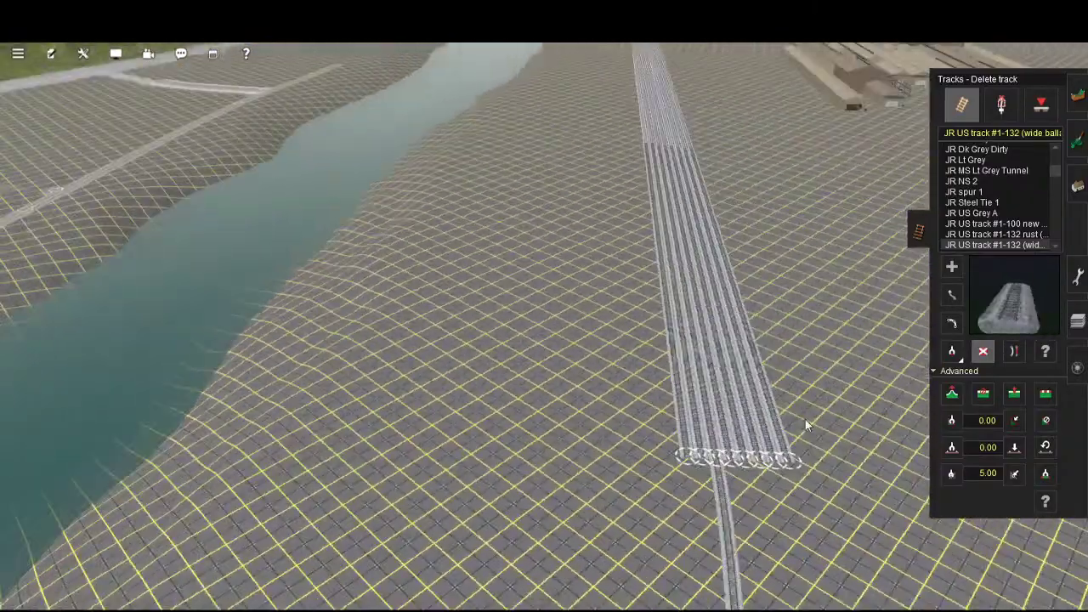
key(Left)
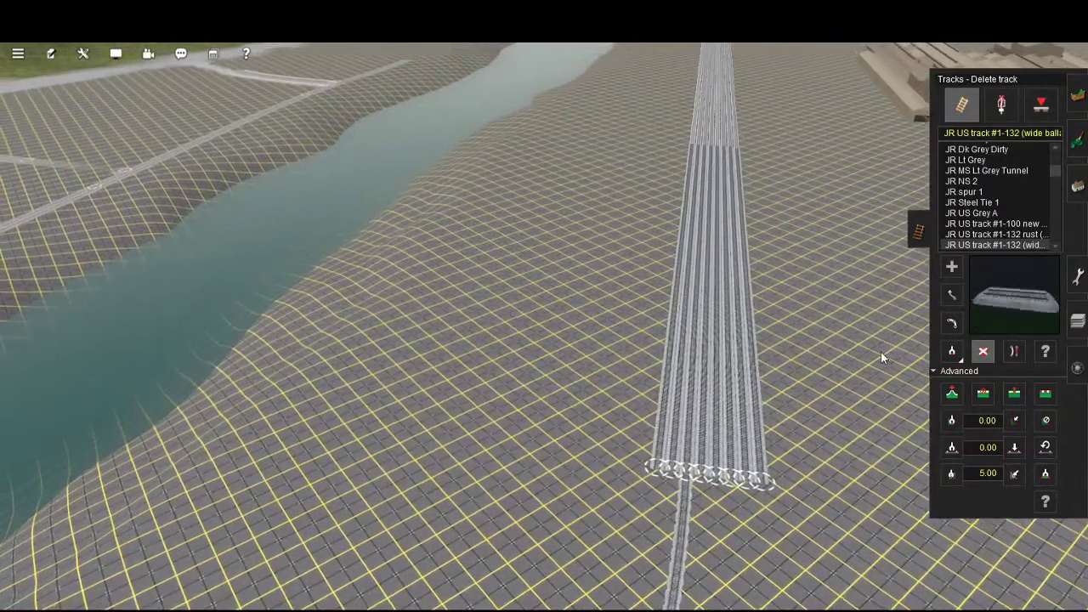
key(Right)
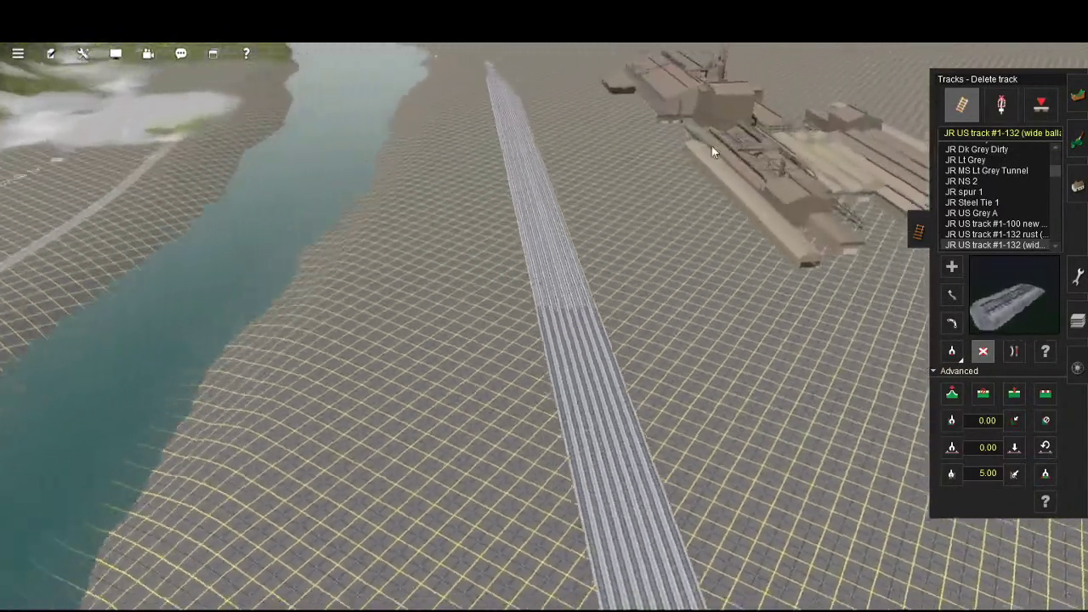
key(Left)
right_drag(713, 153, 664, 357)
- Examine the crossover, the ladder junctions and the leftmost yard track's connection from close and elevated viewpoints
scroll(667, 358, up, 5)
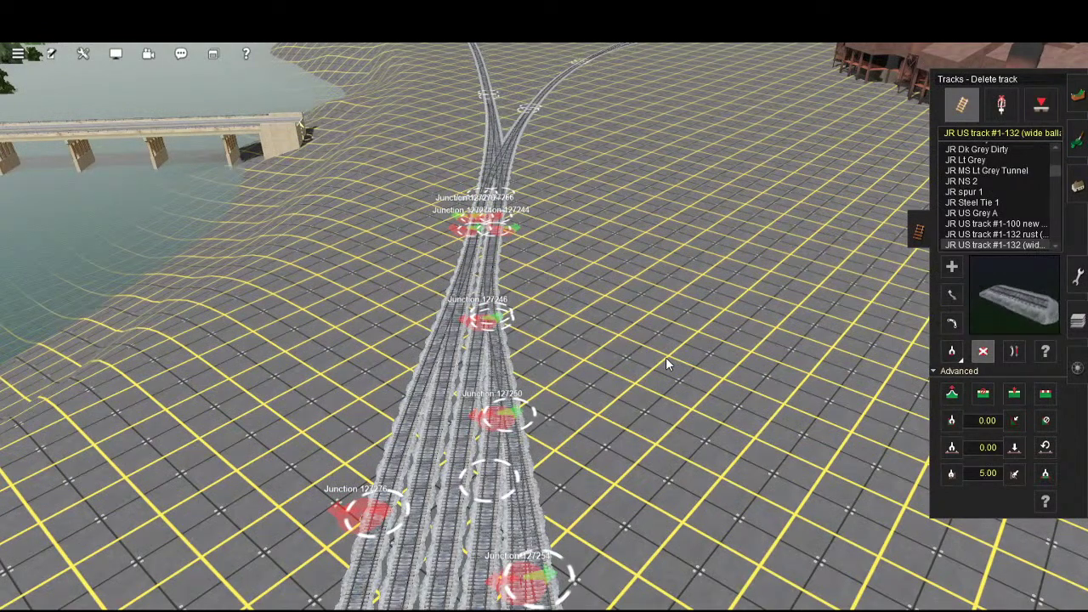
right_drag(525, 448, 663, 395)
key(Right)
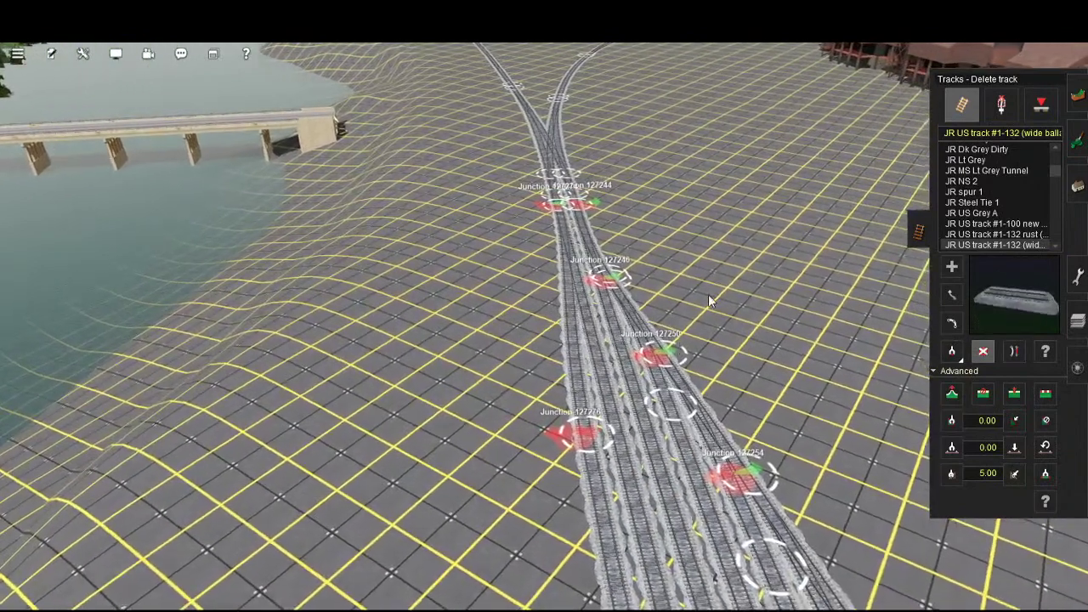
right_drag(780, 204, 818, 266)
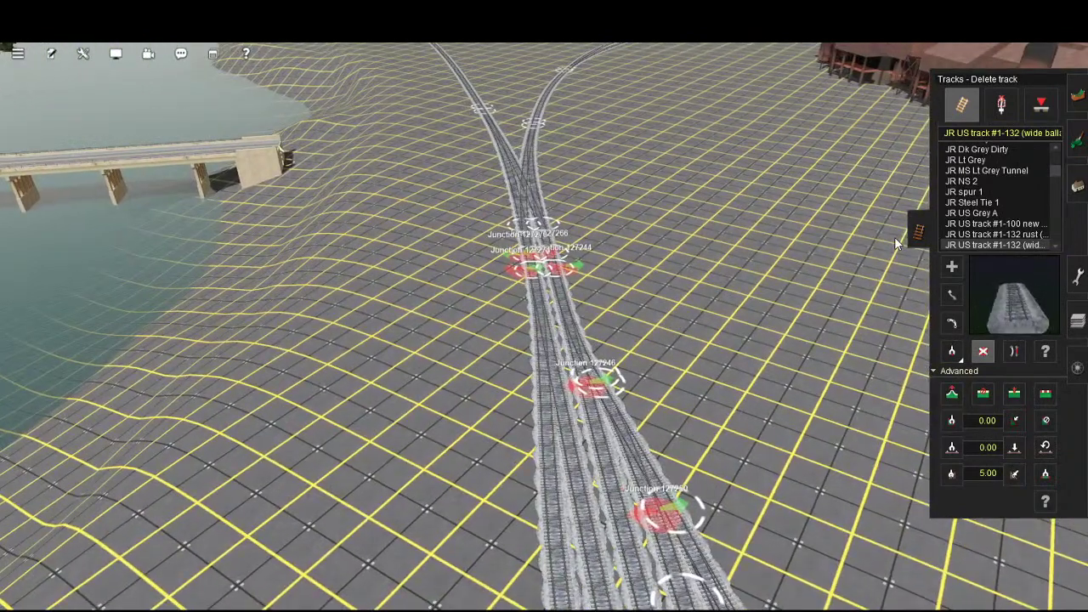
key(Up)
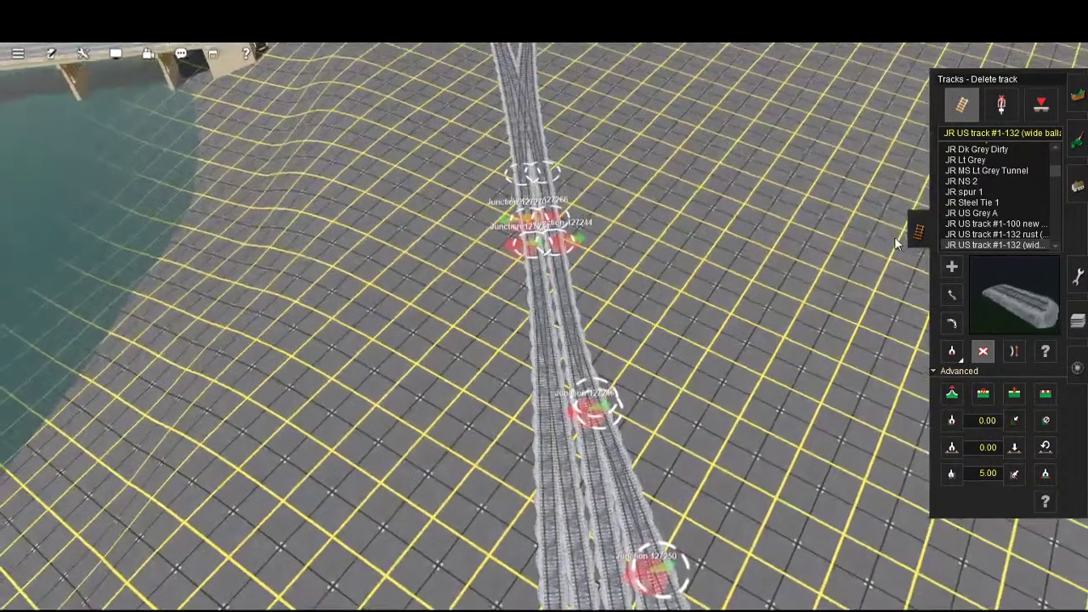
scroll(727, 349, down, 3)
key(Down)
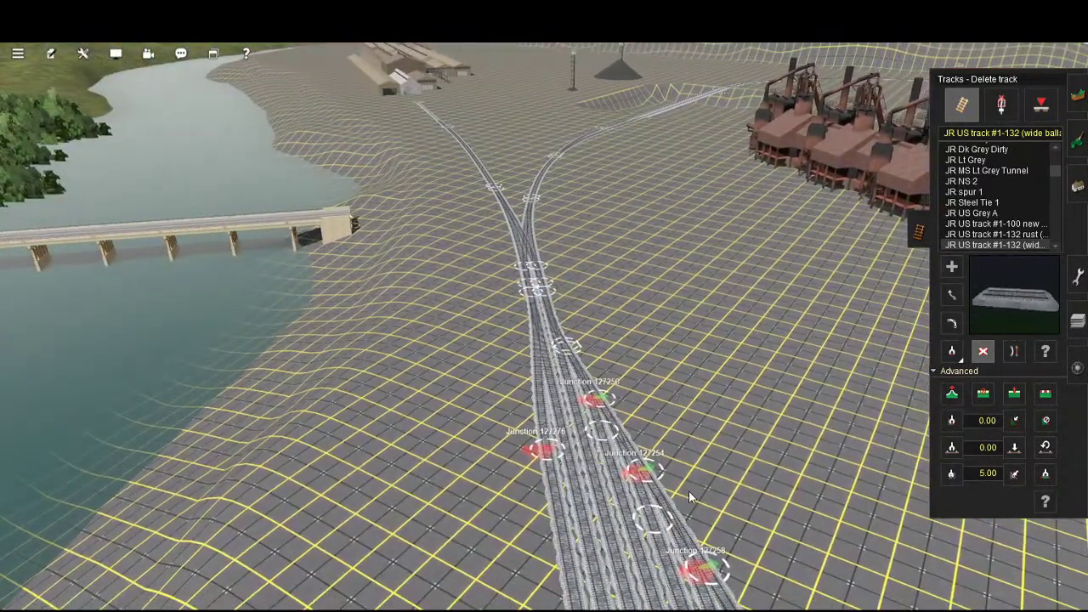
scroll(687, 491, down, 3)
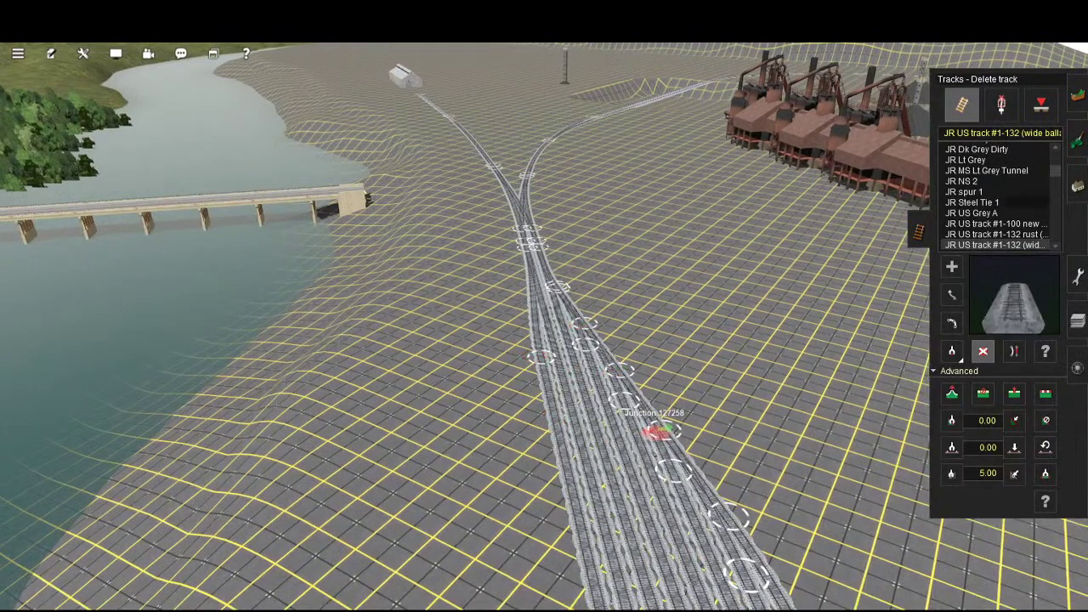
- Delete the leftover junction lever and the cross-sleeper track end from the leftmost yard track
click(1001, 105)
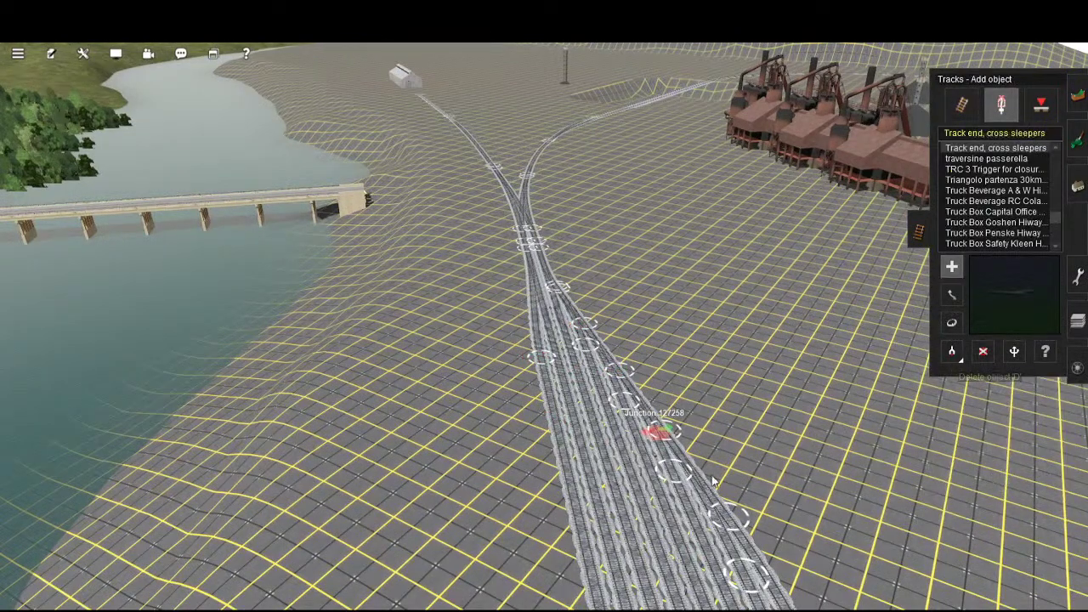
scroll(665, 466, up, 5)
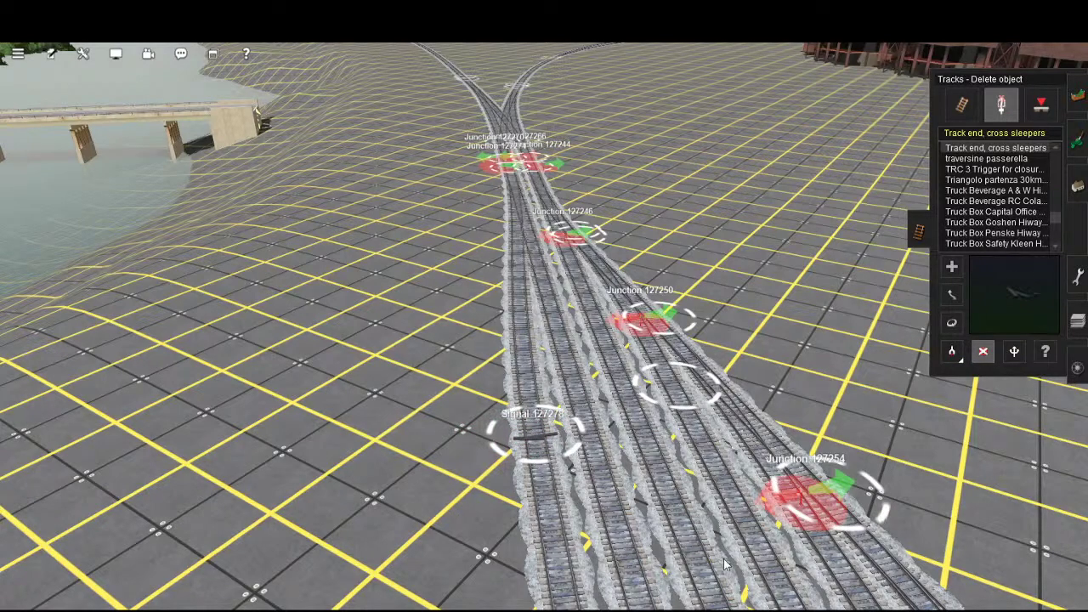
key(Down)
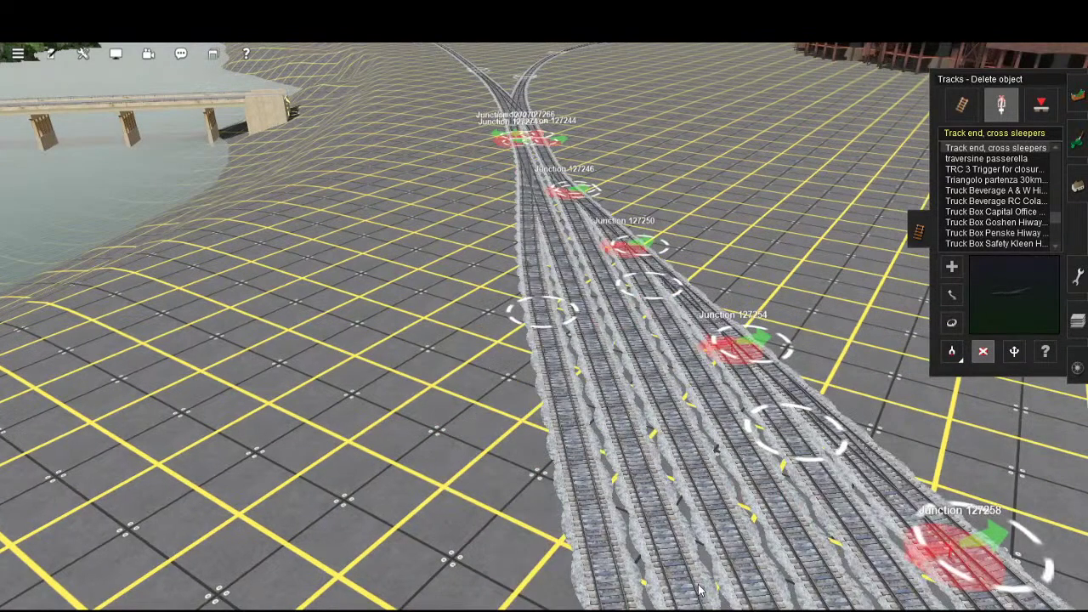
scroll(847, 349, down, 5)
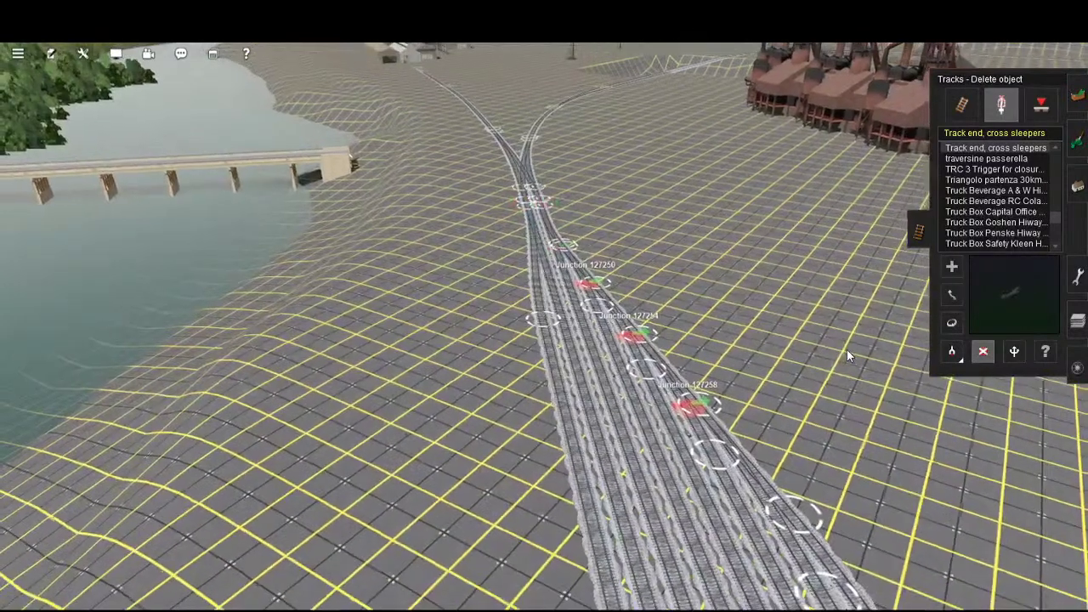
- Inspect the parallel yard tracks and ladder junctions from overhead map and elevated 3D viewpoints
click(962, 106)
scroll(706, 499, down, 8)
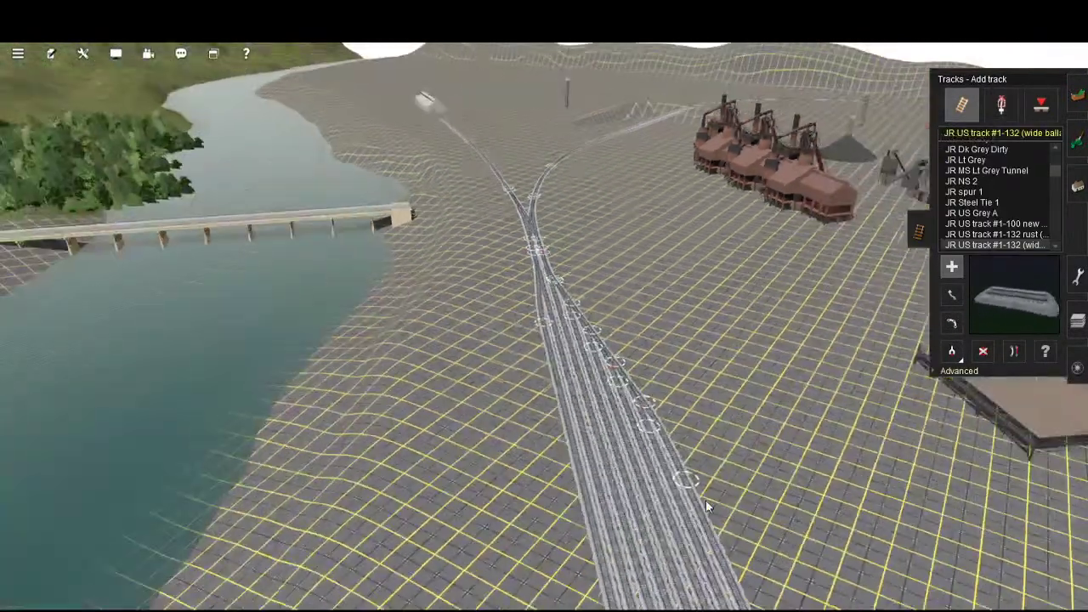
key(m)
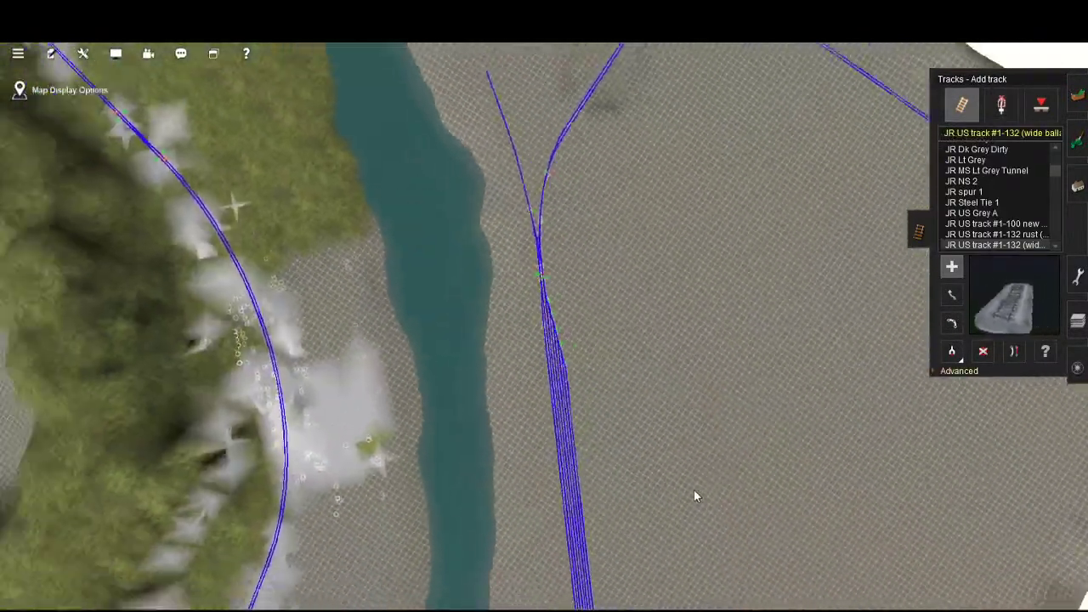
key(Down)
scroll(710, 530, up, 10)
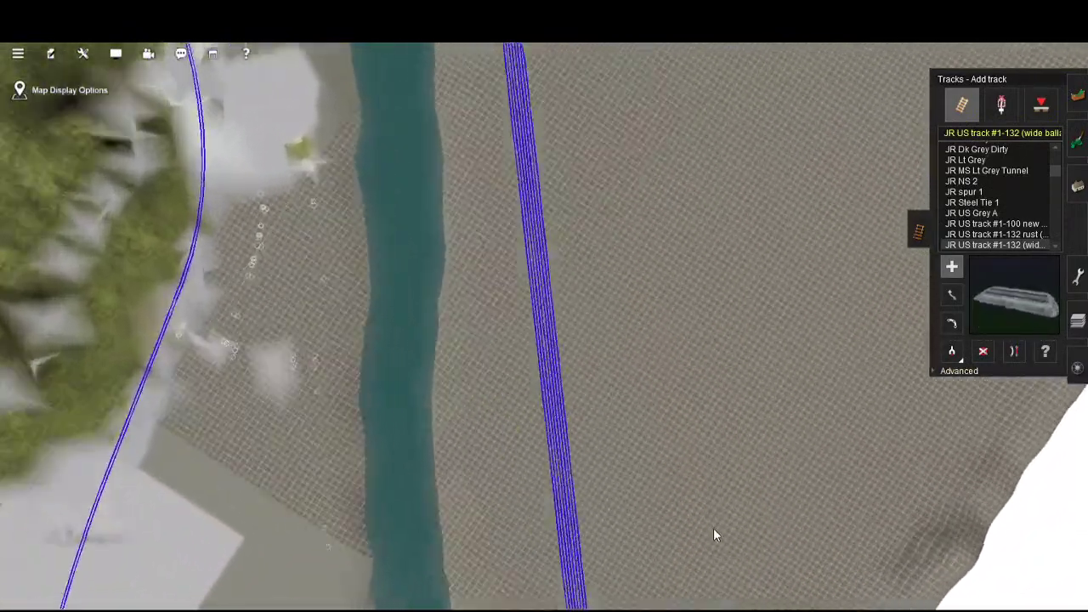
scroll(713, 528, up, 6)
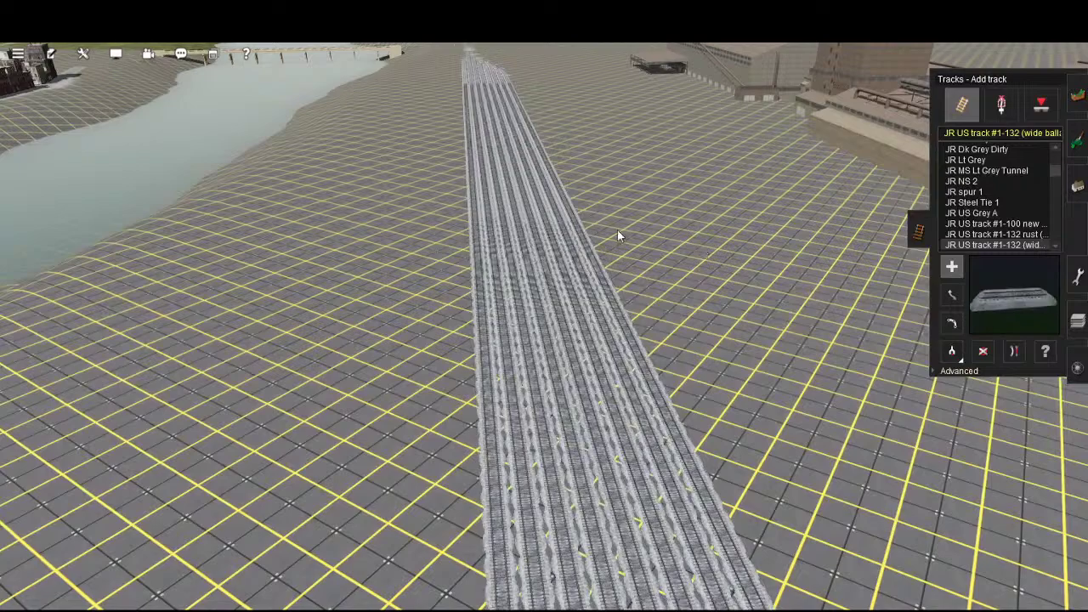
scroll(675, 181, down, 5)
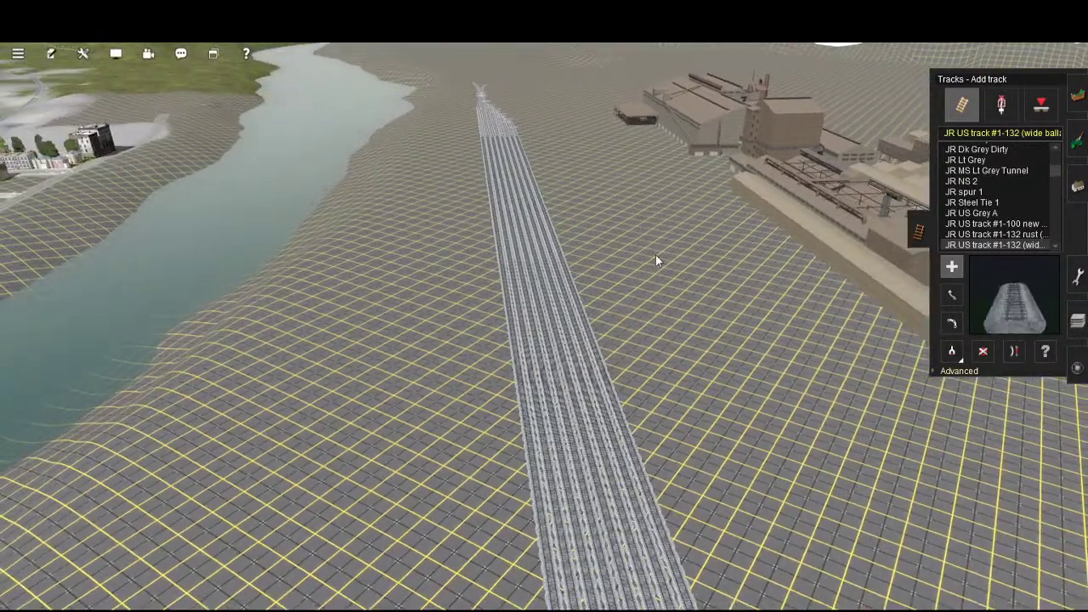
mouse_move(639, 273)
right_down()
mouse_move(648, 194)
mouse_move(665, 202)
mouse_move(646, 267)
right_up()
scroll(645, 267, up, 5)
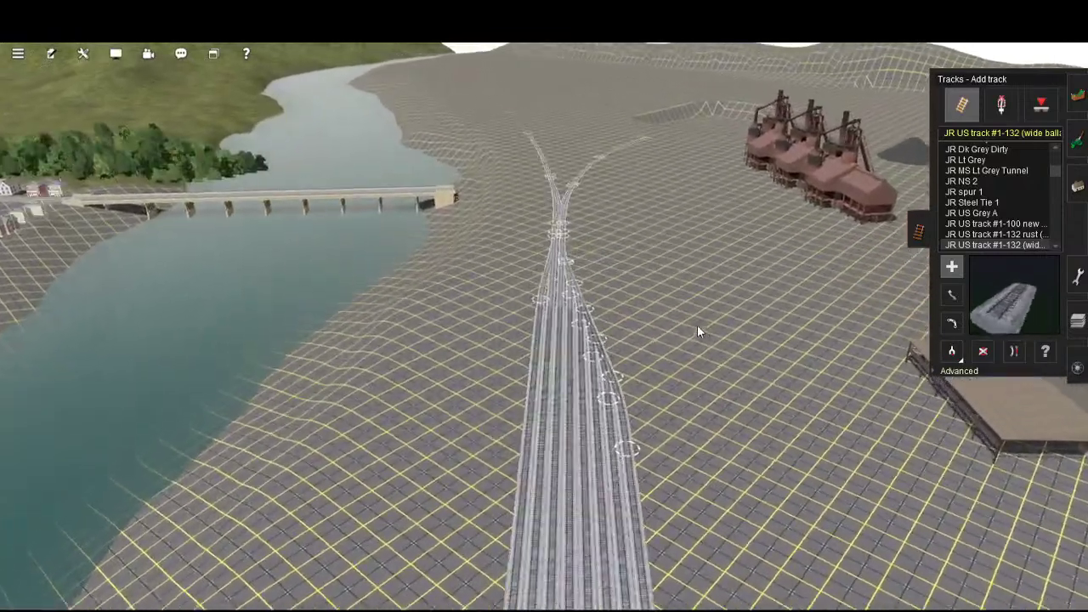
scroll(704, 323, up, 3)
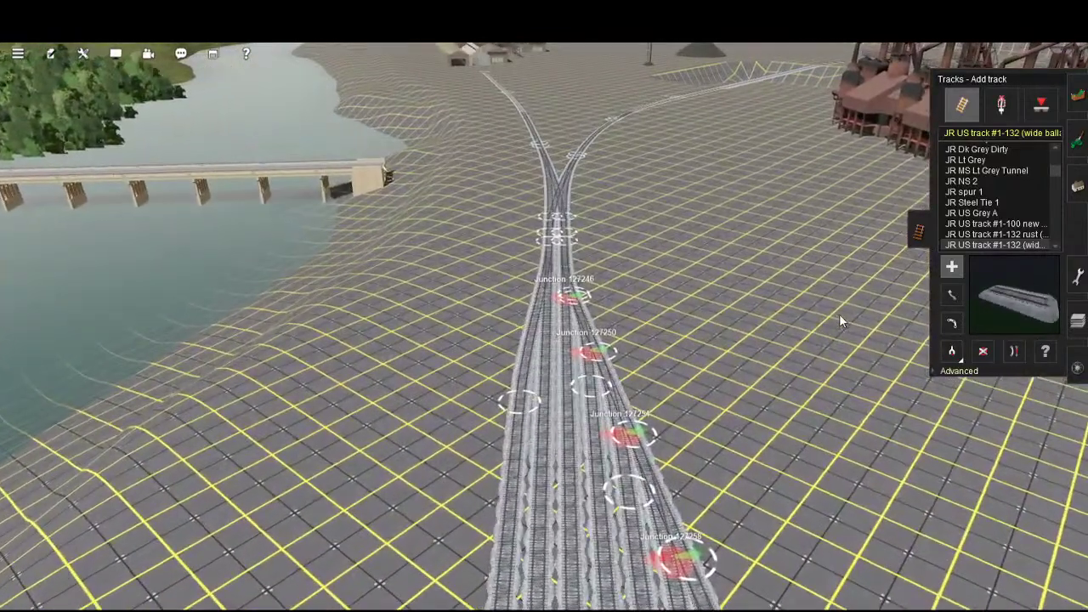
scroll(792, 431, up, 2)
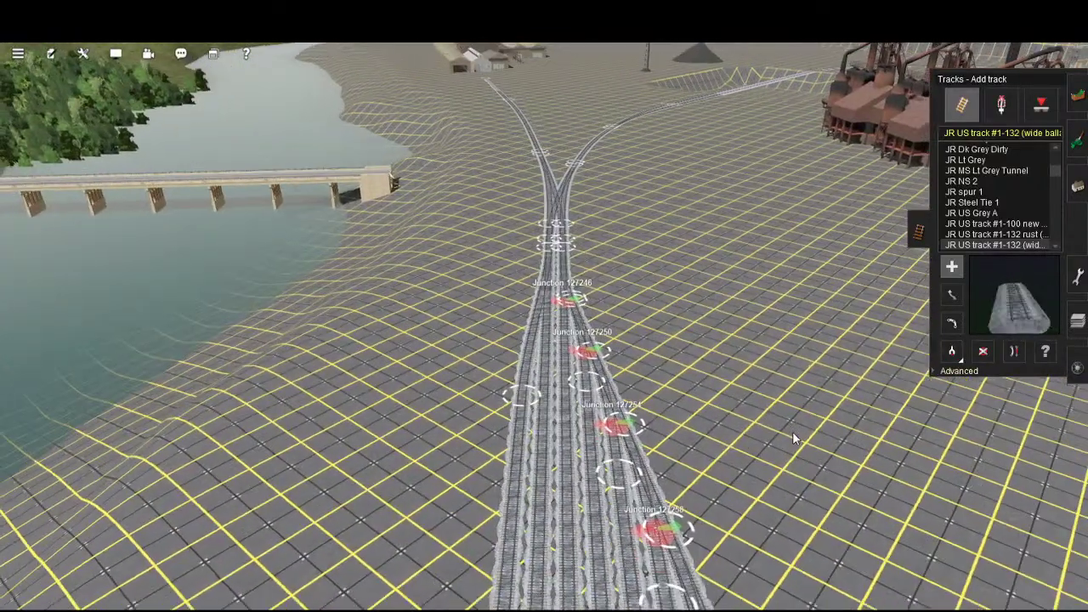
scroll(817, 488, up, 2)
- Place the PRR H21a Hoppers 25 & Caboose consist on the second yard track from the factory side, extending back into the ladder
right_click(816, 492)
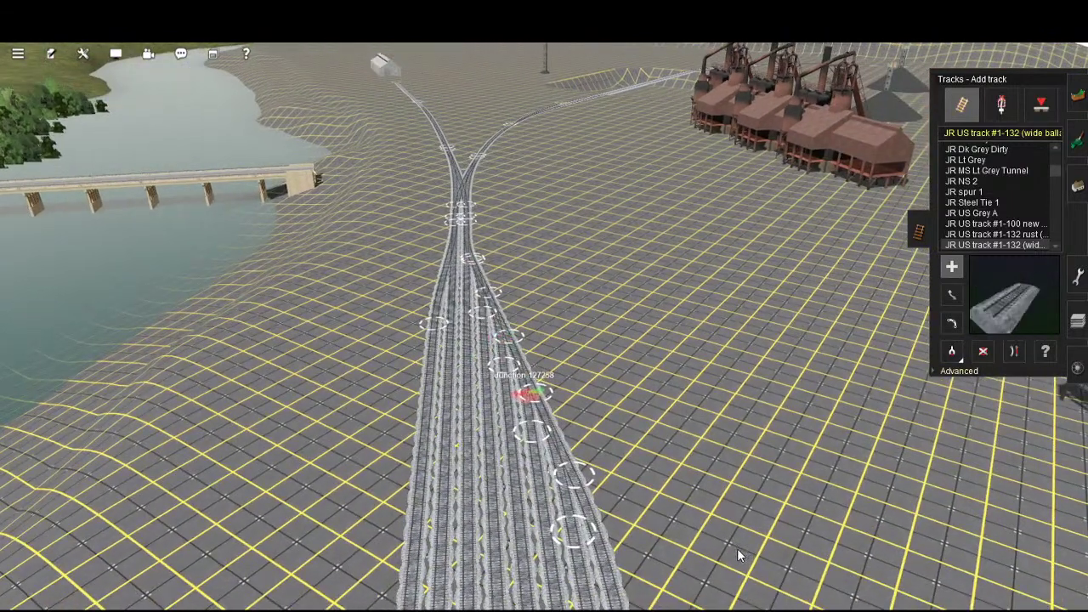
right_drag(764, 530, 745, 564)
right_click(746, 563)
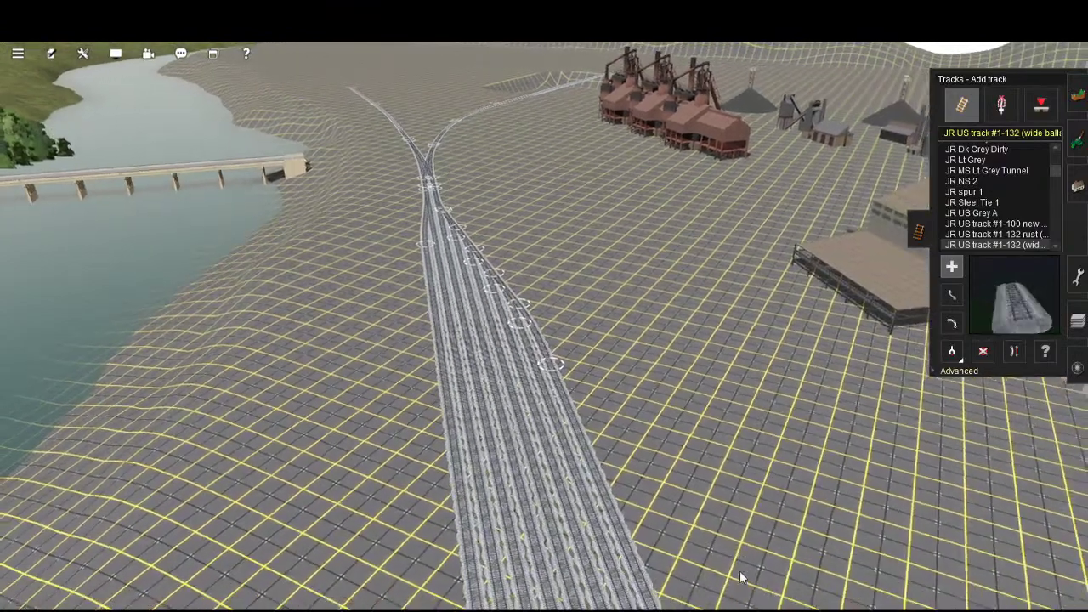
right_click(737, 576)
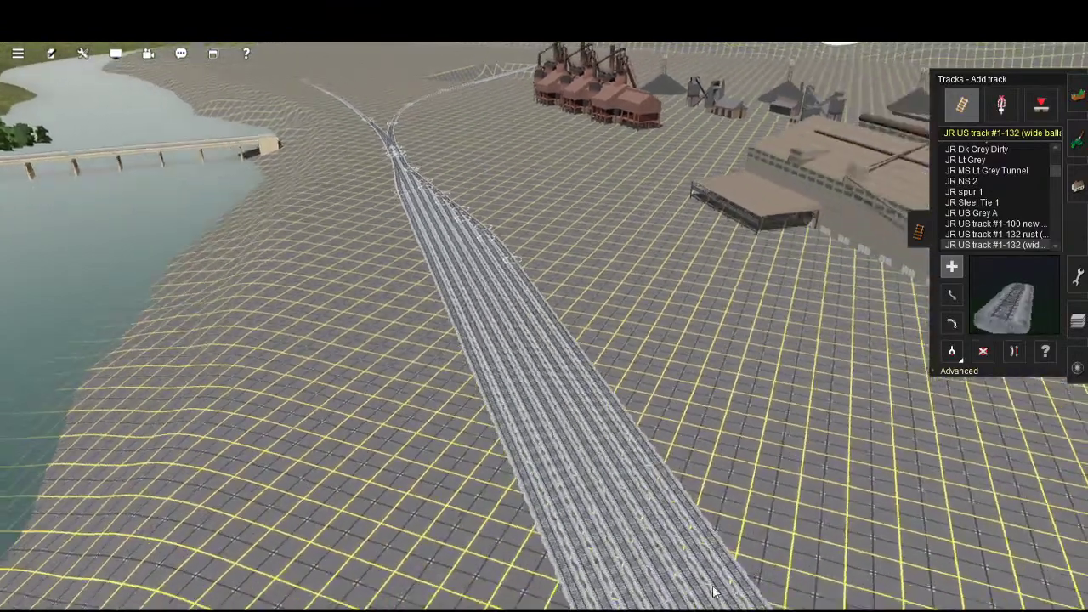
right_click(712, 587)
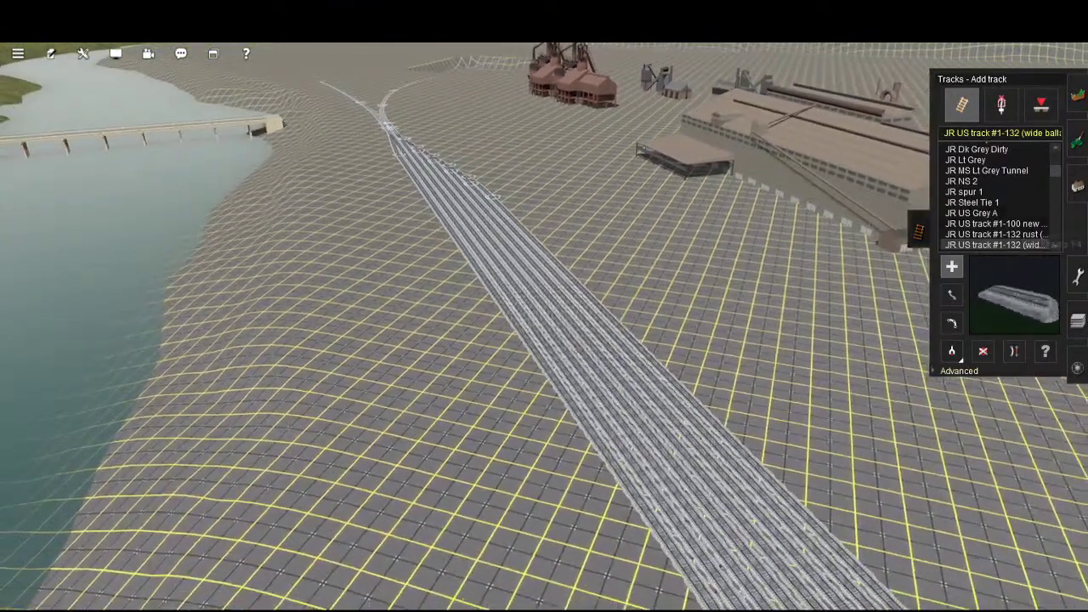
click(1077, 367)
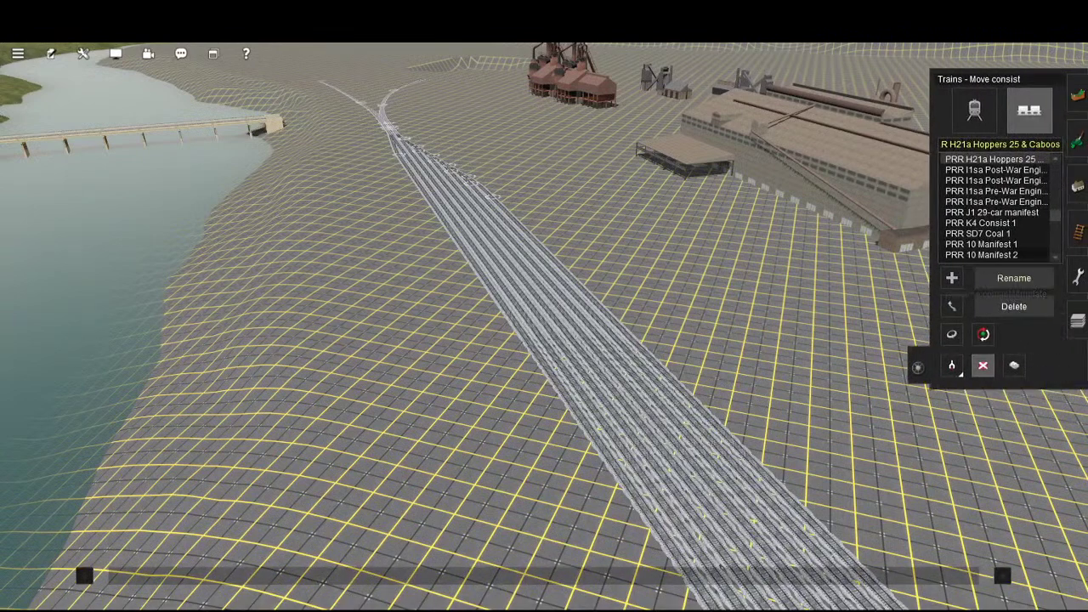
right_click(745, 444)
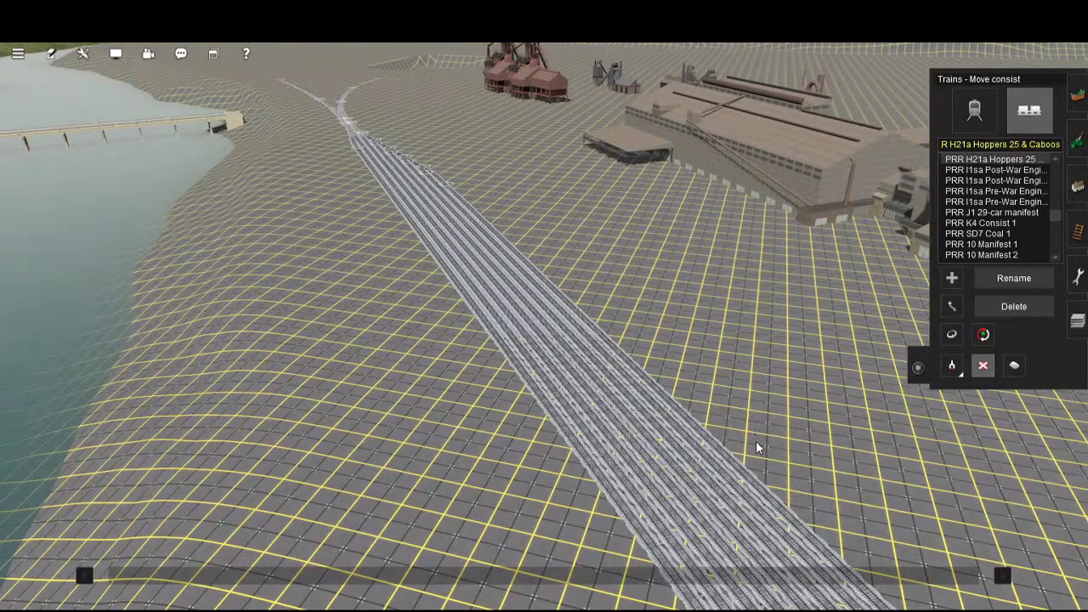
scroll(756, 440, up, 5)
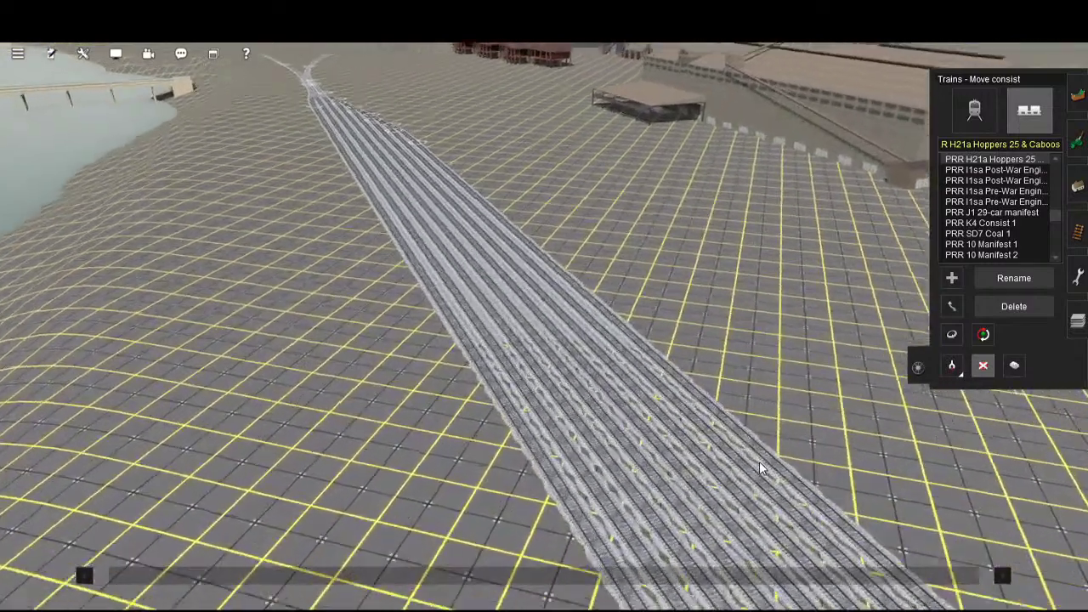
scroll(781, 436, down, 3)
scroll(662, 312, up, 3)
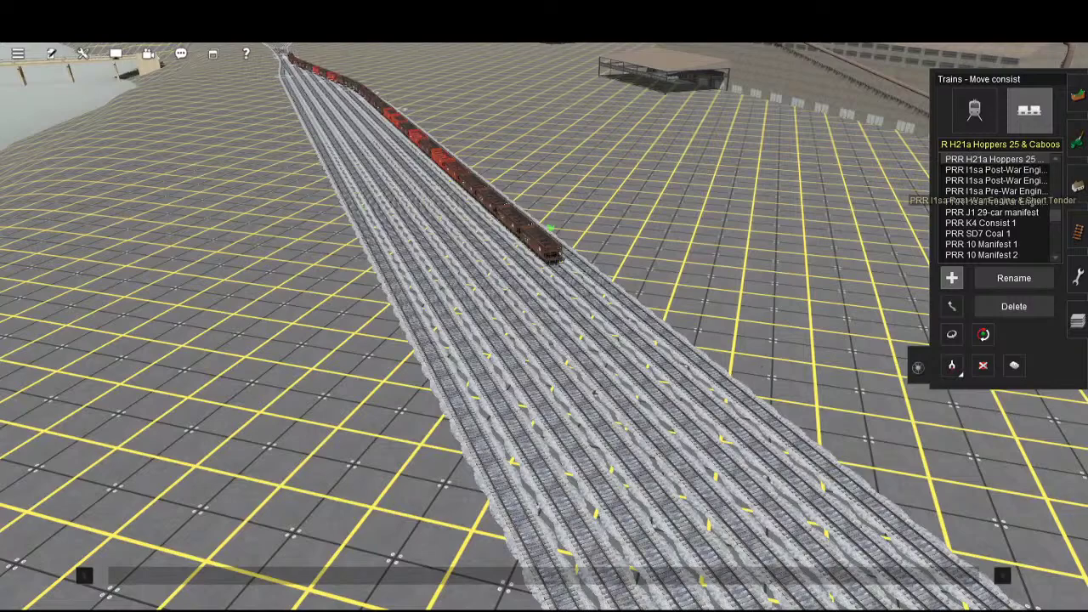
- Delete the caboose at the crossover end of the hopper train
click(973, 111)
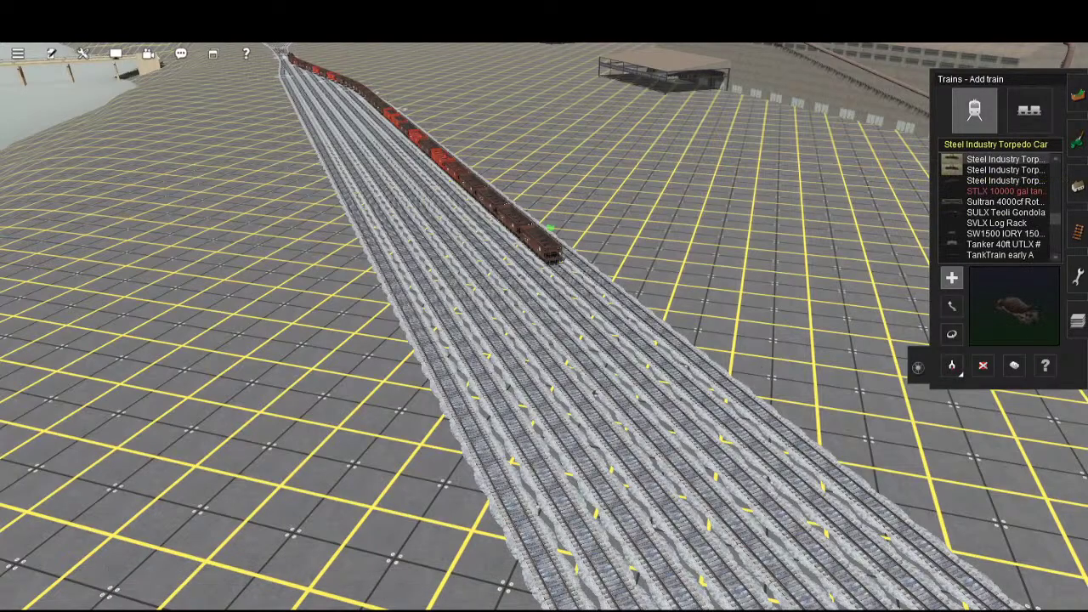
click(983, 366)
right_click(425, 147)
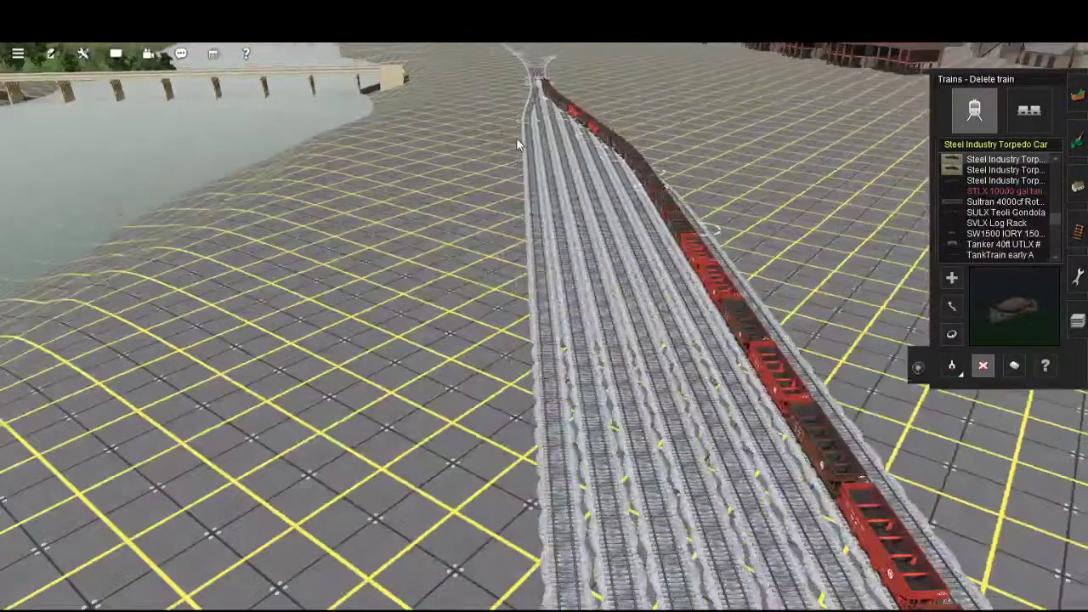
right_click(517, 141)
right_click(728, 154)
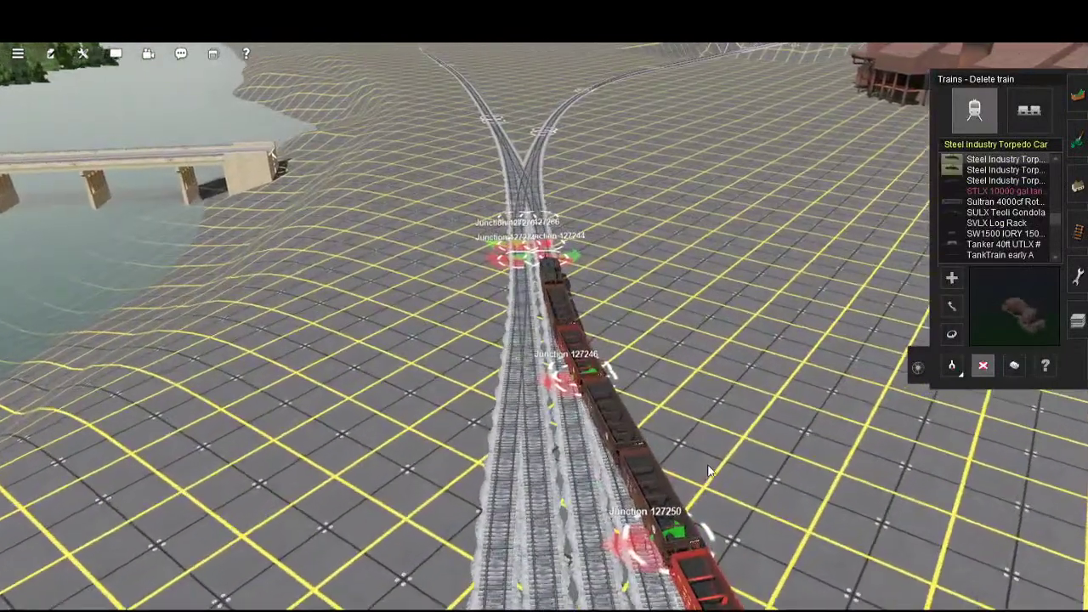
right_drag(822, 472, 587, 374)
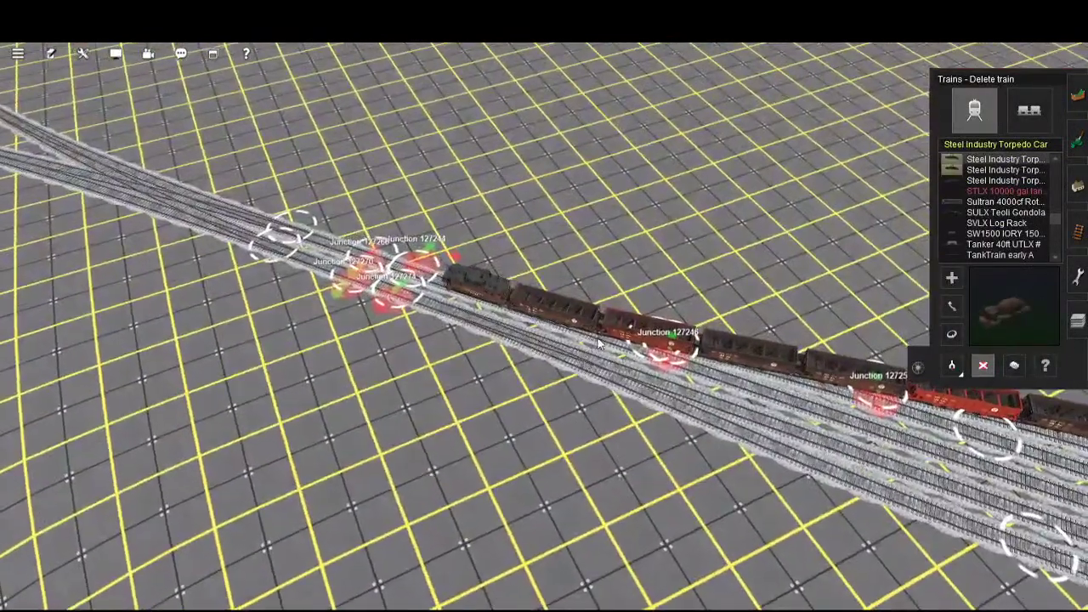
click(478, 281)
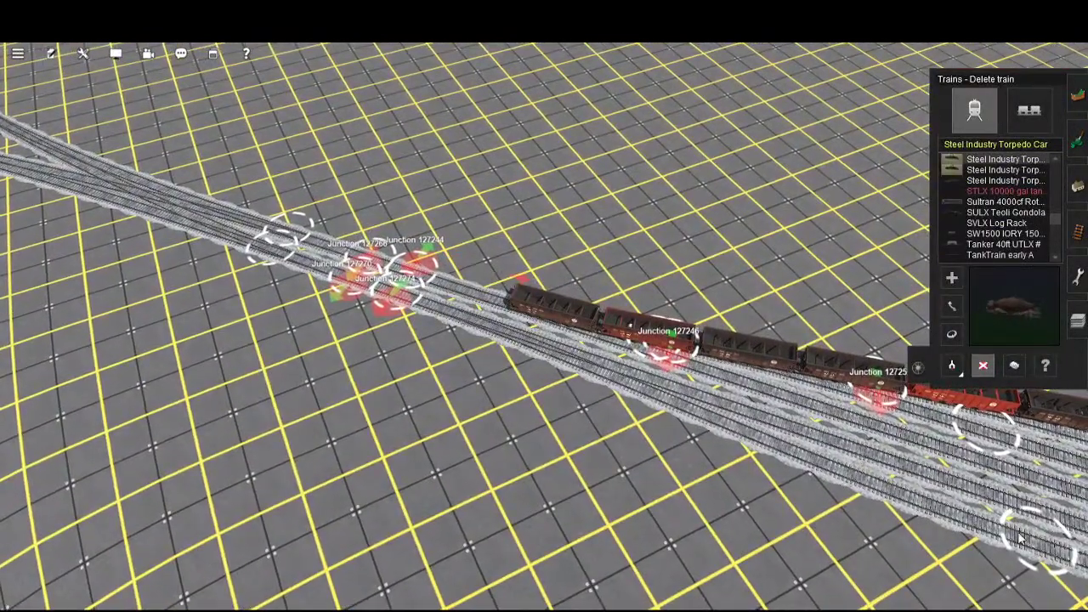
- Move the hopper train along its yard track until it stands clear of the ladder junctions
scroll(988, 493, down, 5)
right_drag(966, 466, 1028, 464)
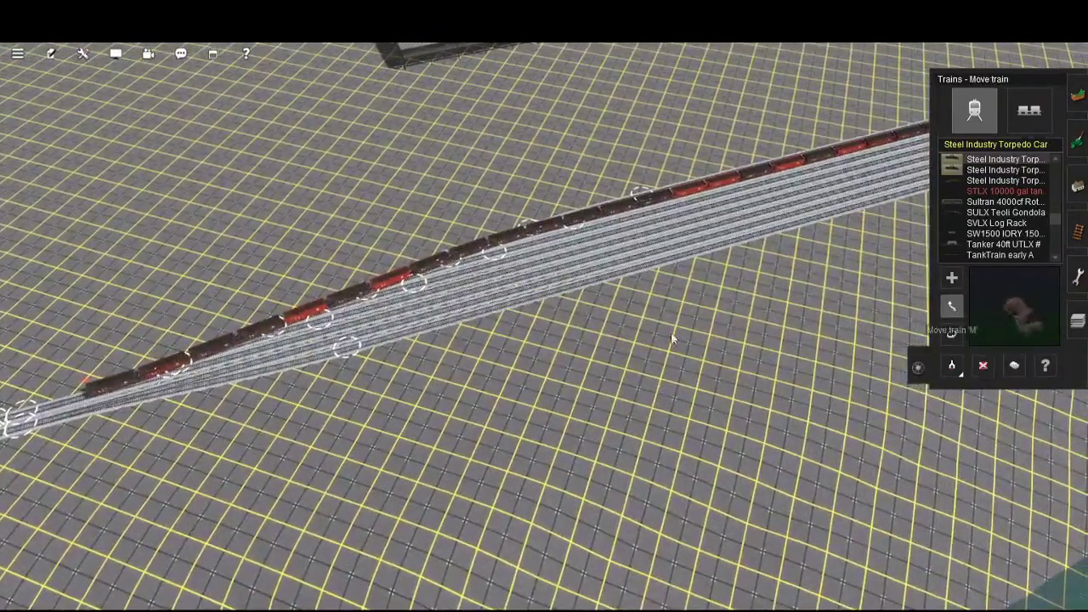
right_drag(671, 337, 612, 434)
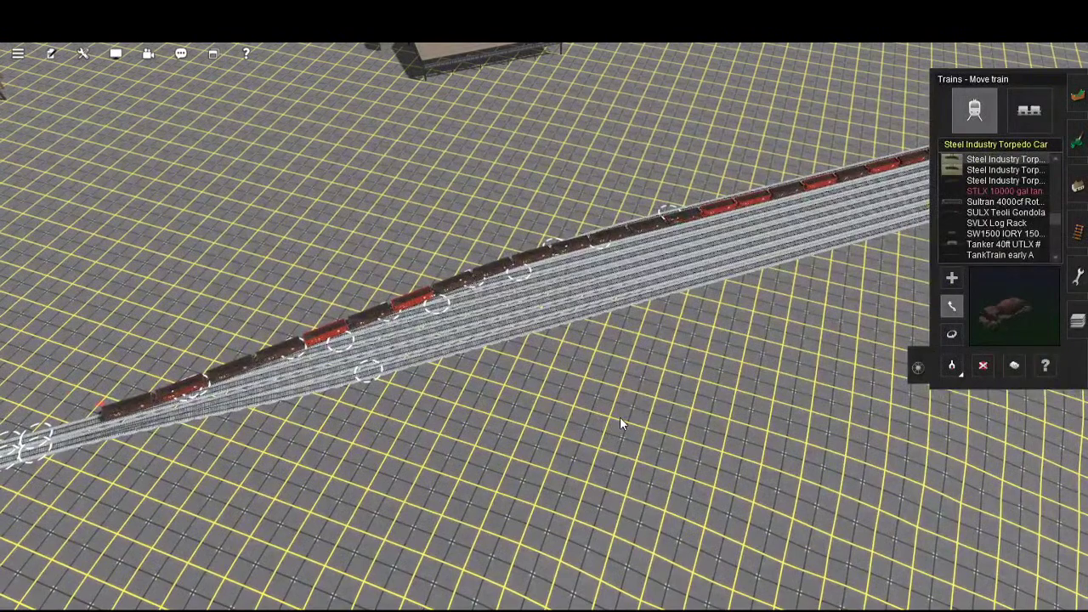
key(Left)
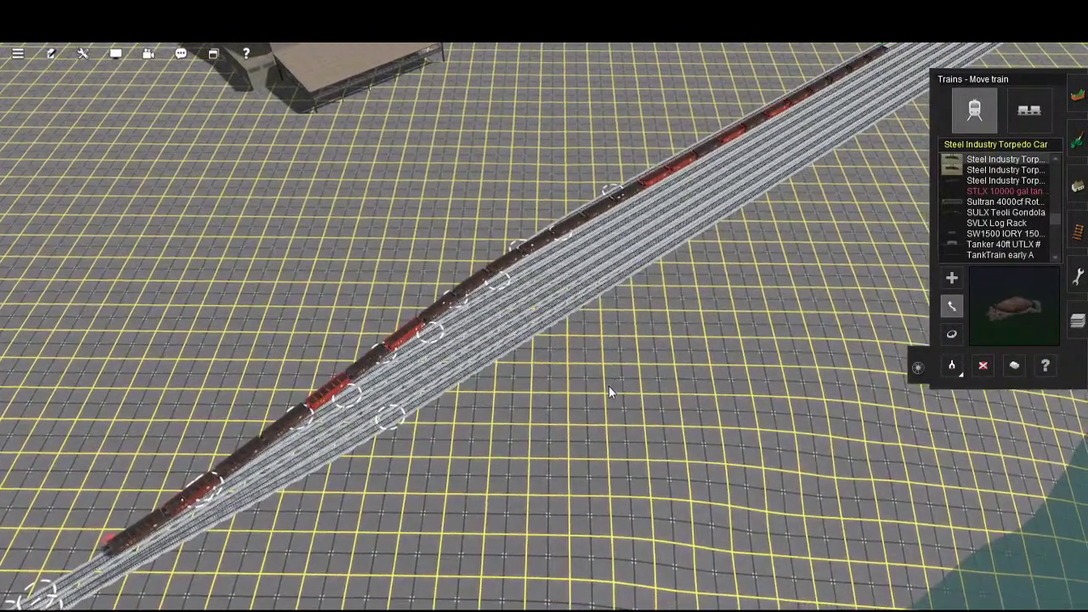
key(Left)
key(Left)
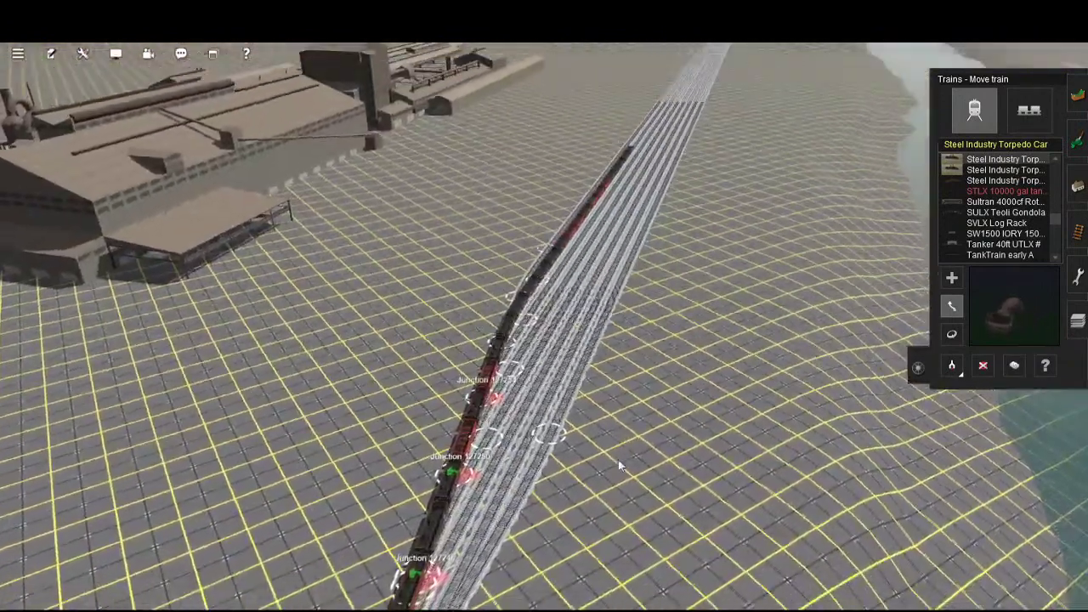
drag(619, 461, 697, 281)
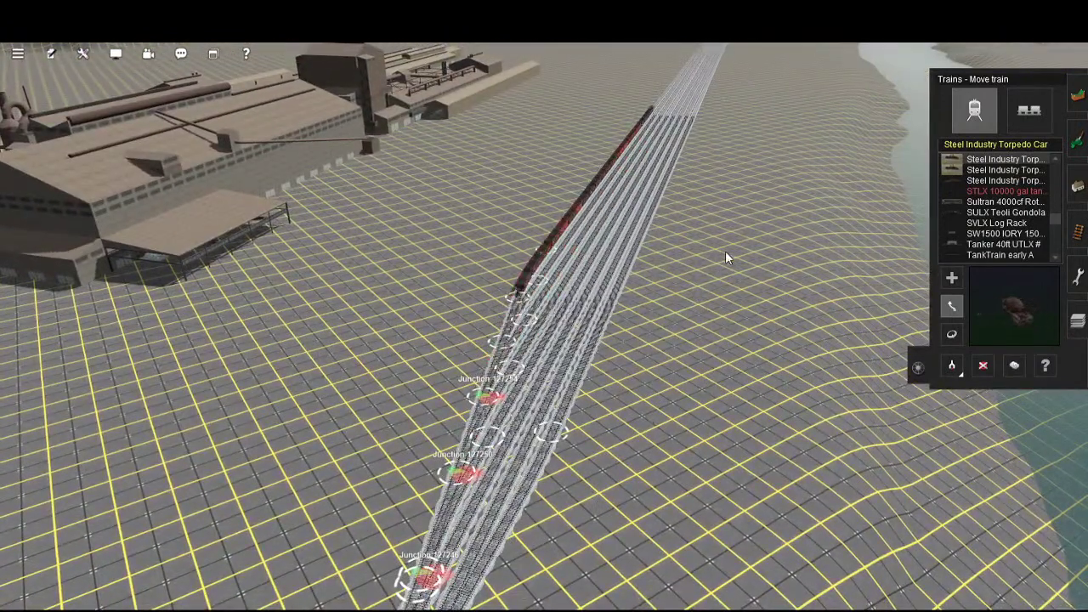
drag(741, 239, 746, 239)
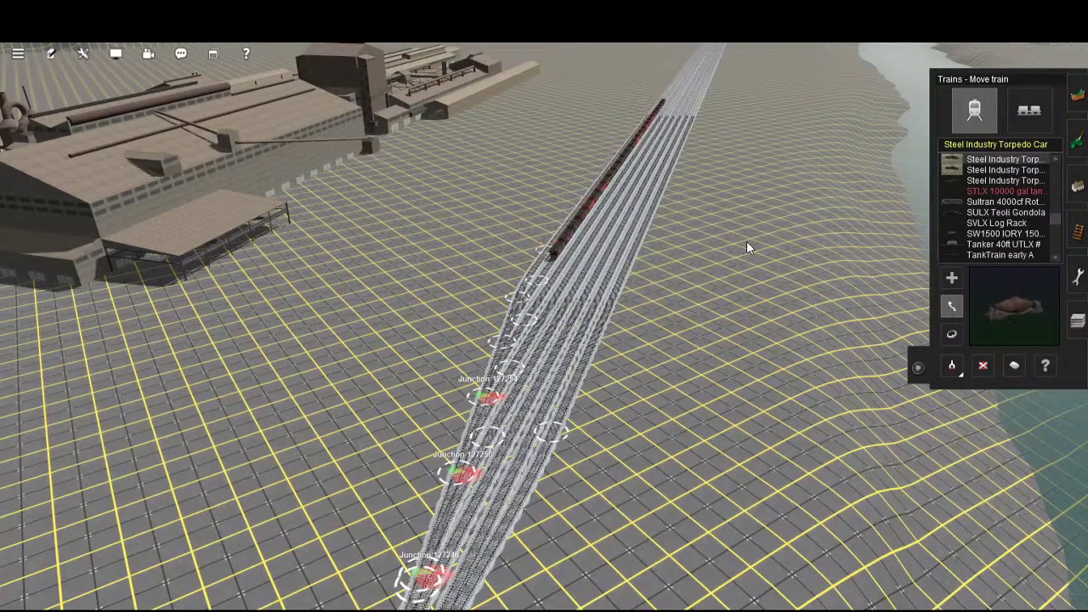
- Add another PRR H21a Hoppers 25 & Caboose consist at the far end of the parked train and delete the caboose between them
right_click(819, 152)
key(Up)
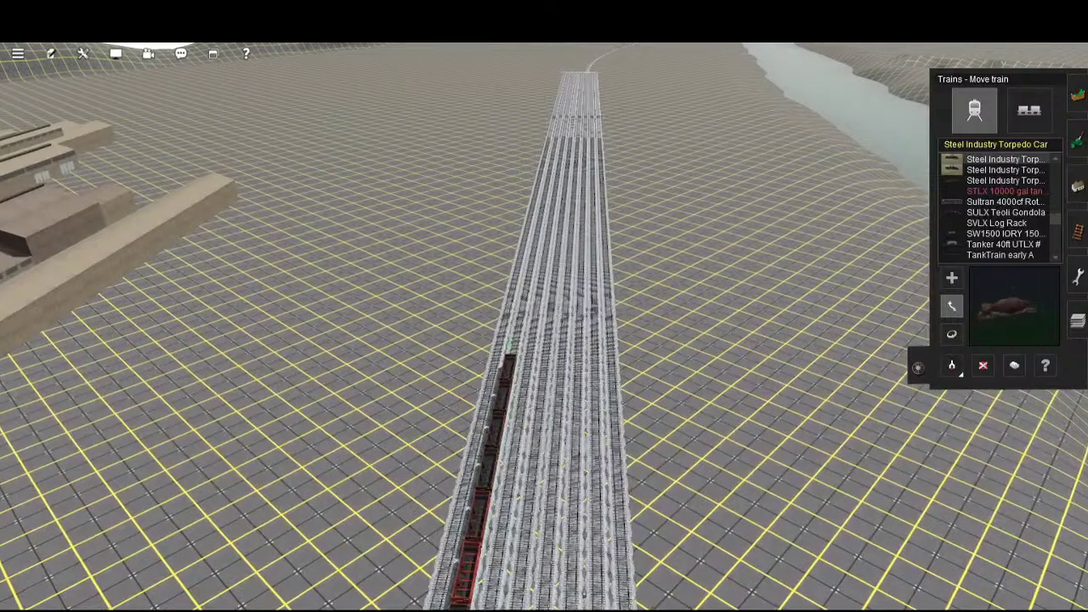
key(a)
key(Down)
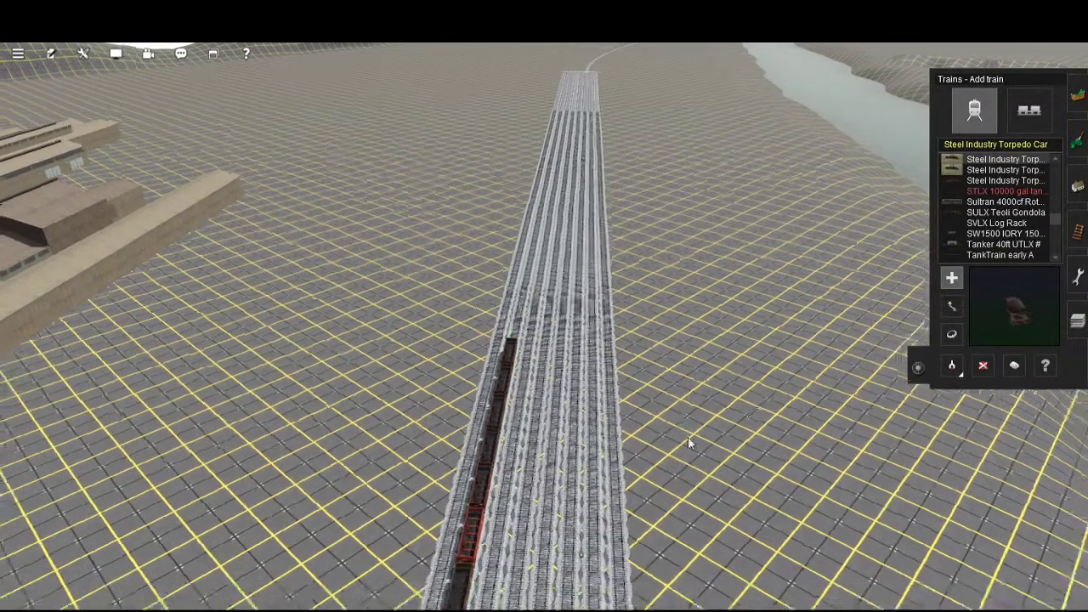
click(1029, 109)
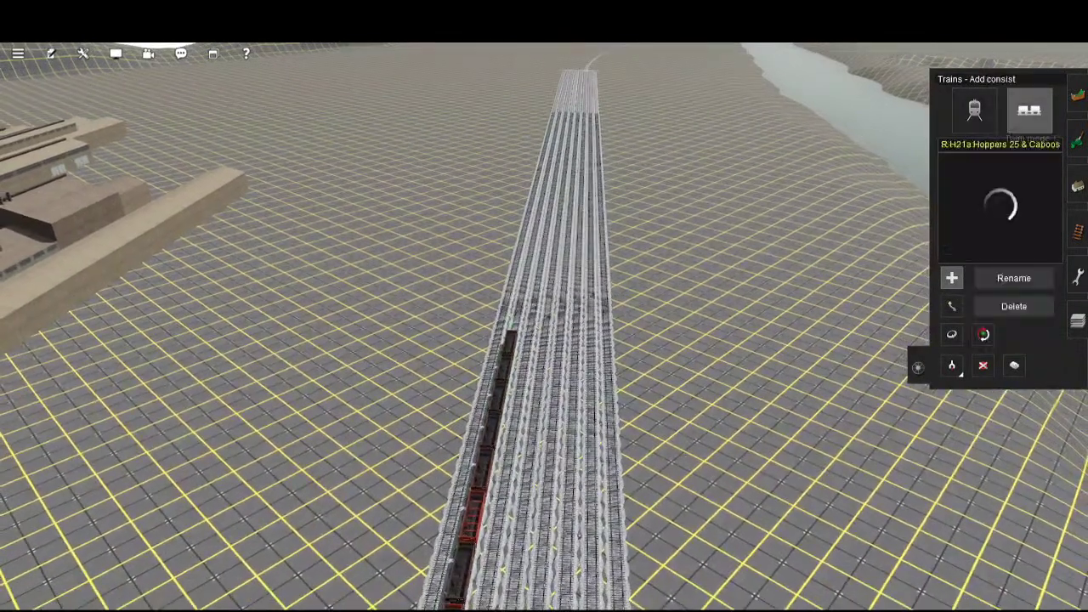
key(Up)
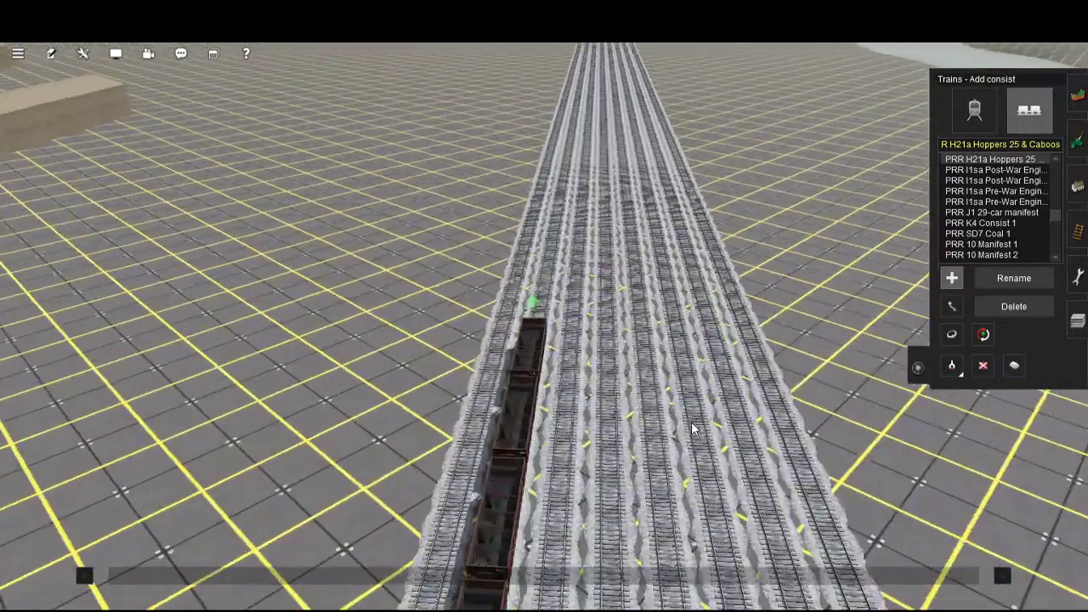
key(Up)
key(Up)
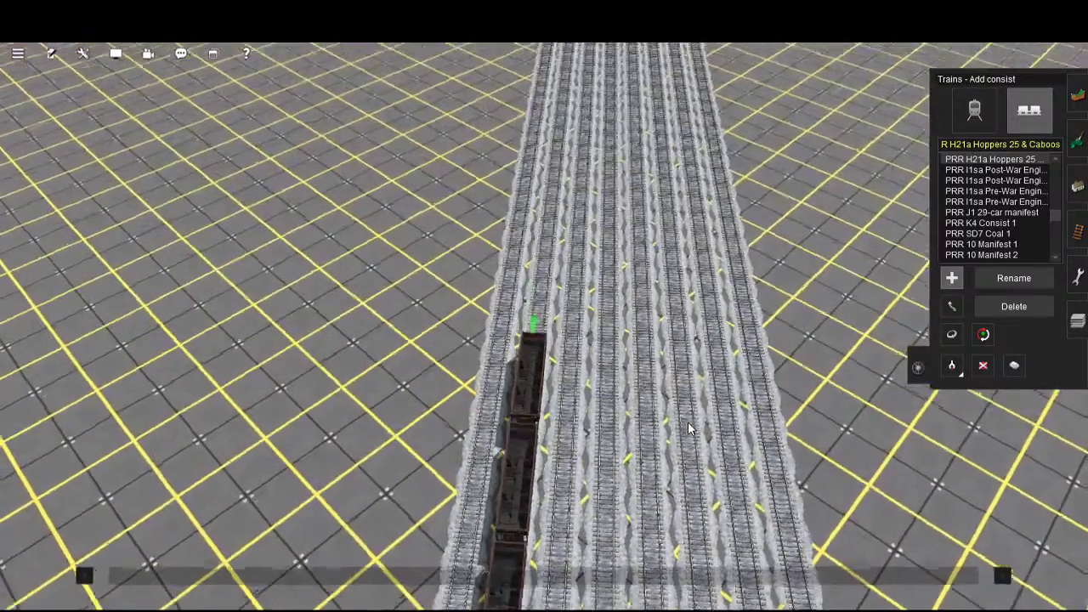
click(538, 323)
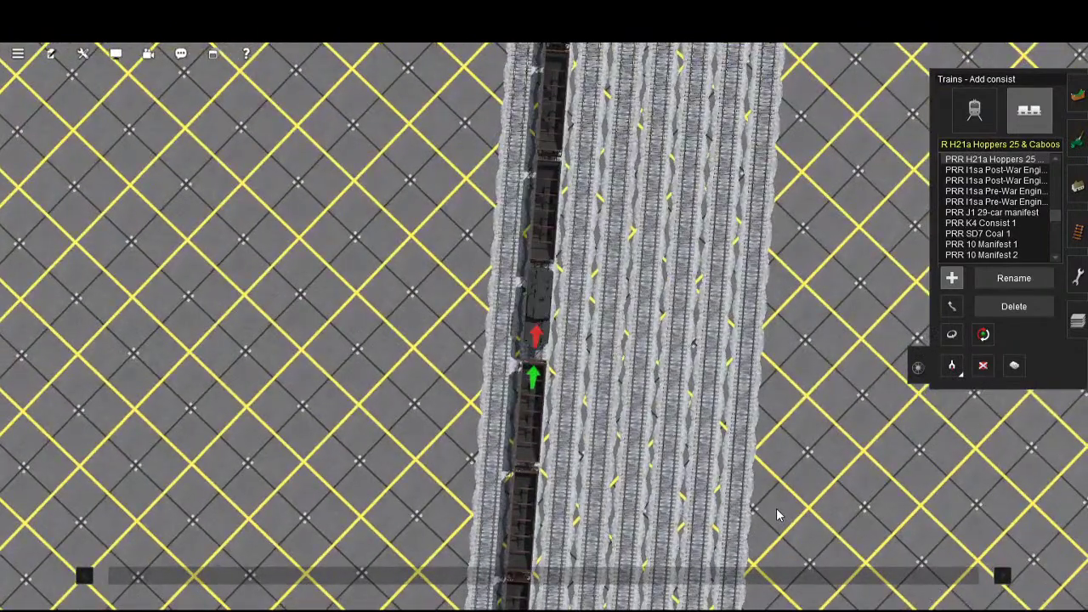
click(975, 110)
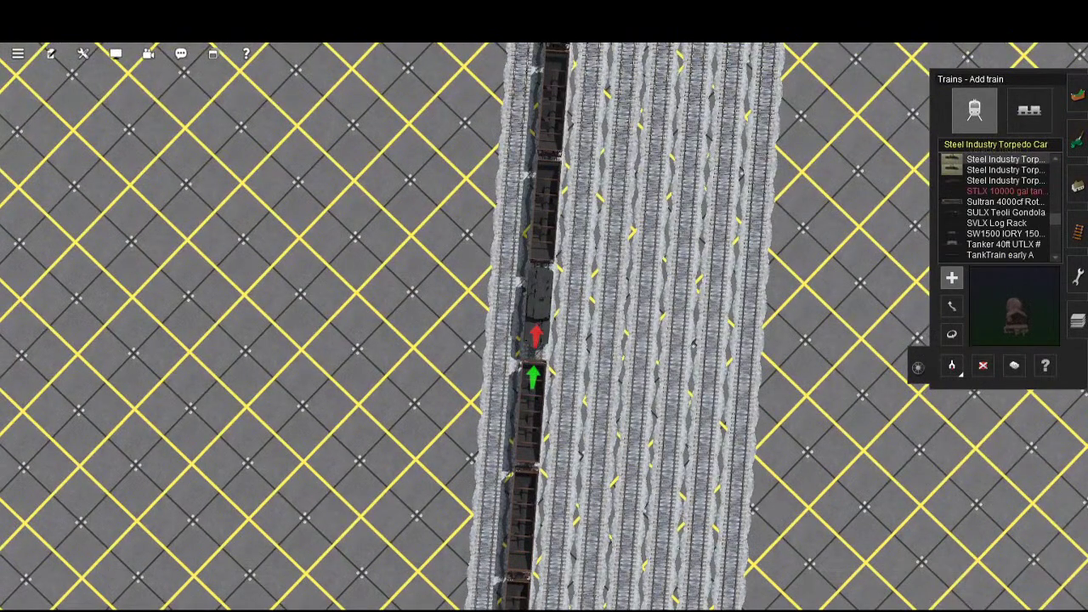
click(982, 365)
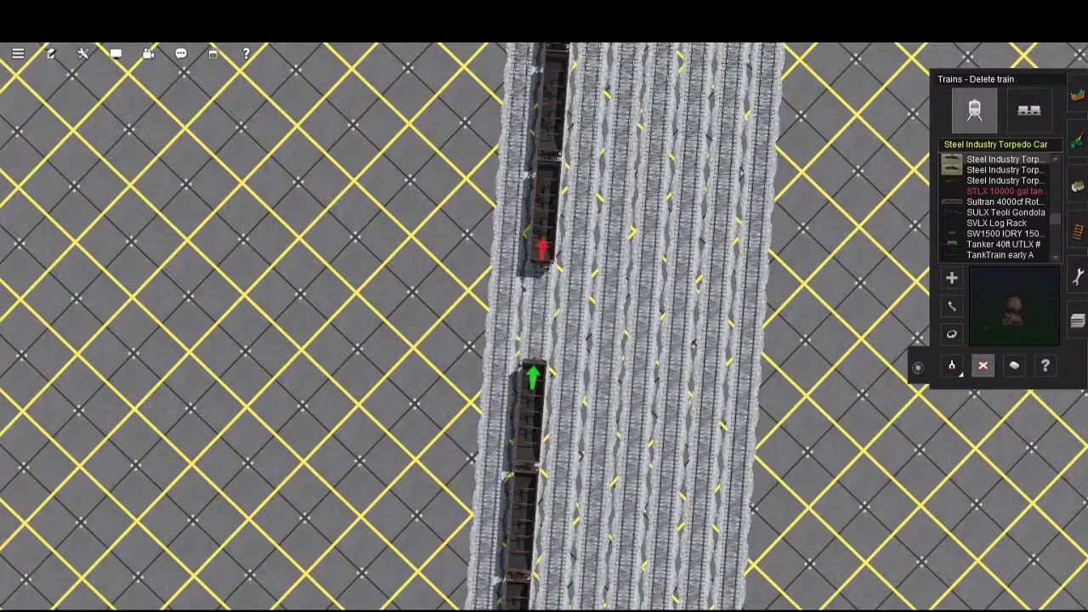
- Move the hopper train along its yard track until it couples to the other hopper consist
key(m)
drag(688, 219, 673, 405)
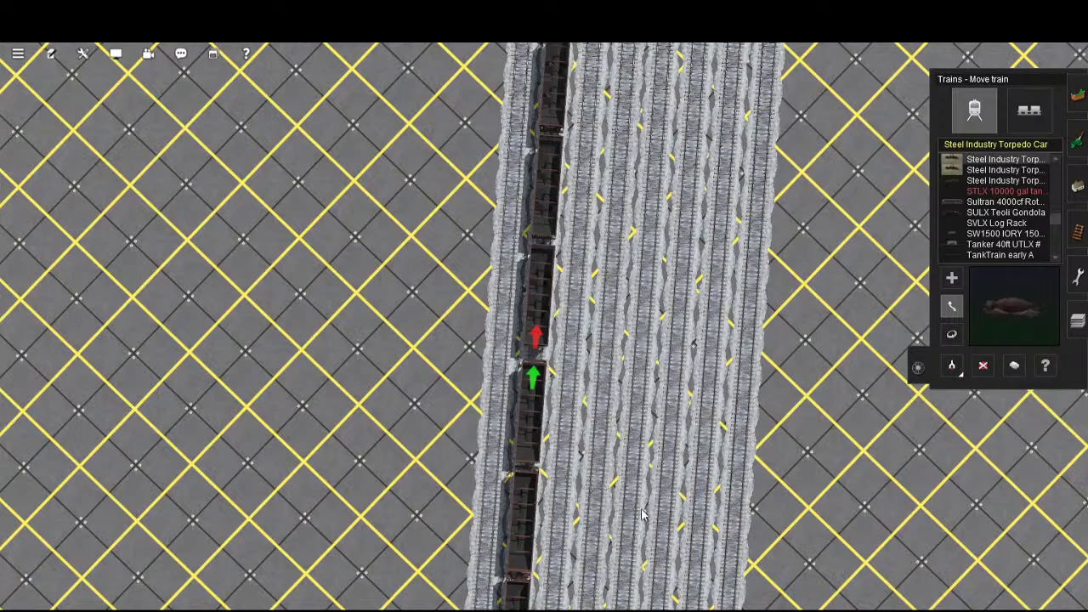
drag(660, 505, 671, 465)
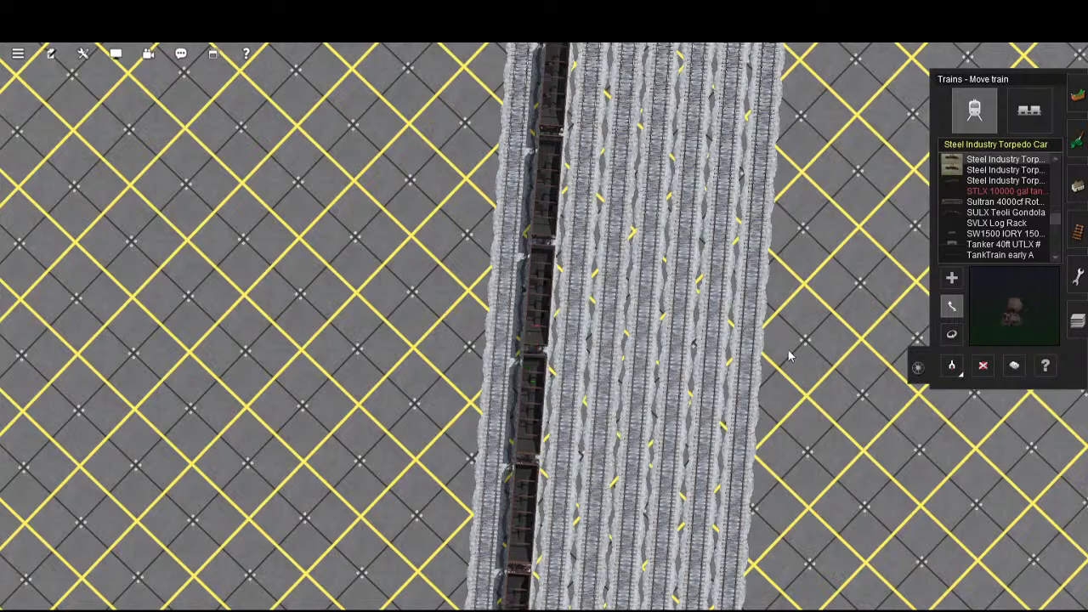
- Look over the joined hopper train on its yard track from the ladder to its far end
scroll(789, 355, down, 6)
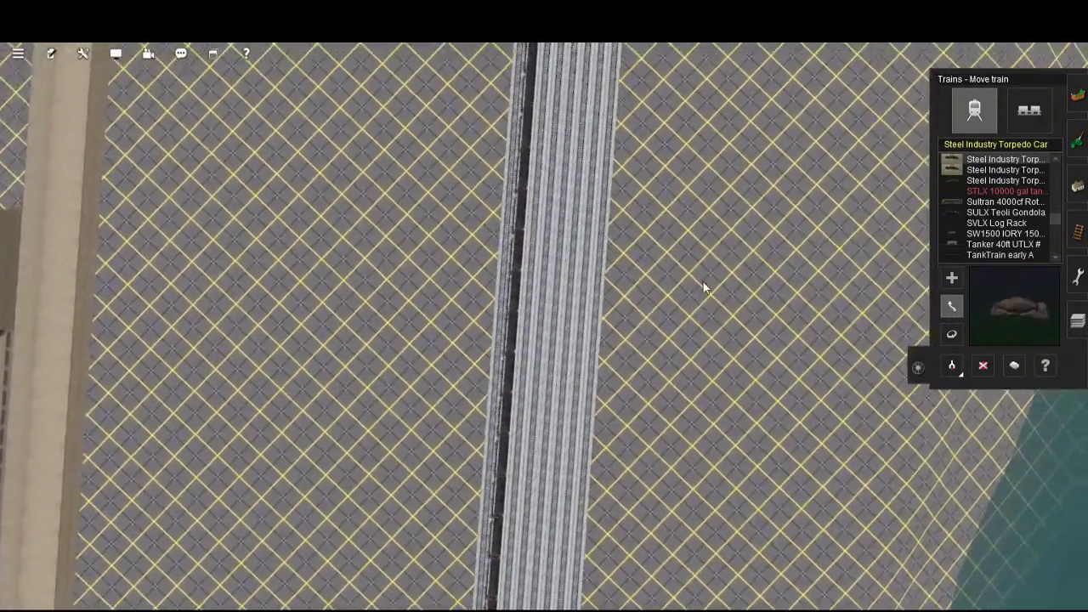
scroll(704, 289, down, 3)
right_drag(692, 298, 682, 586)
right_click(683, 566)
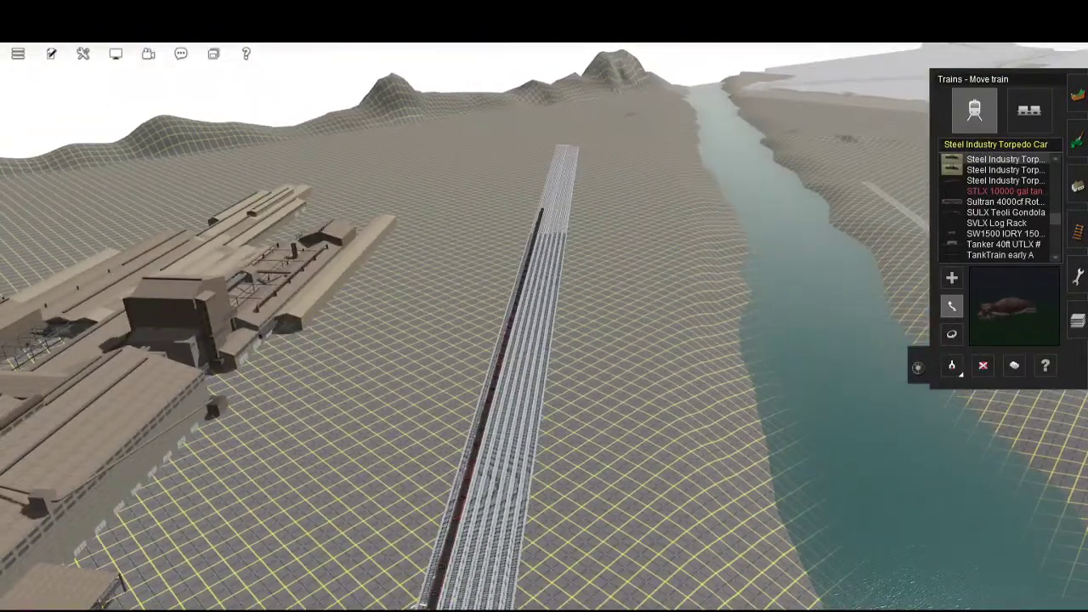
right_click(665, 499)
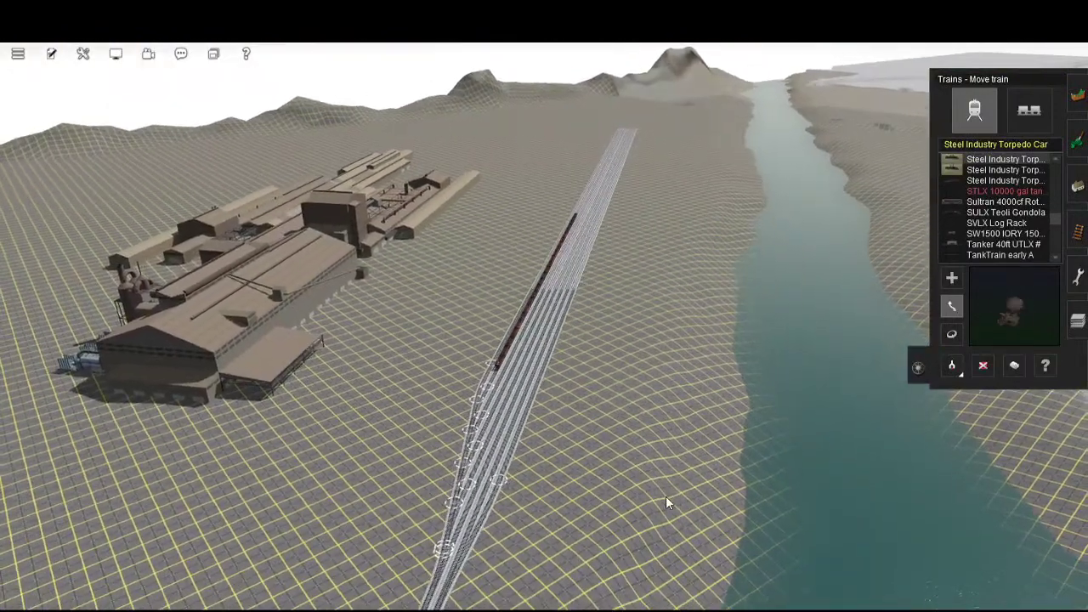
key(Down)
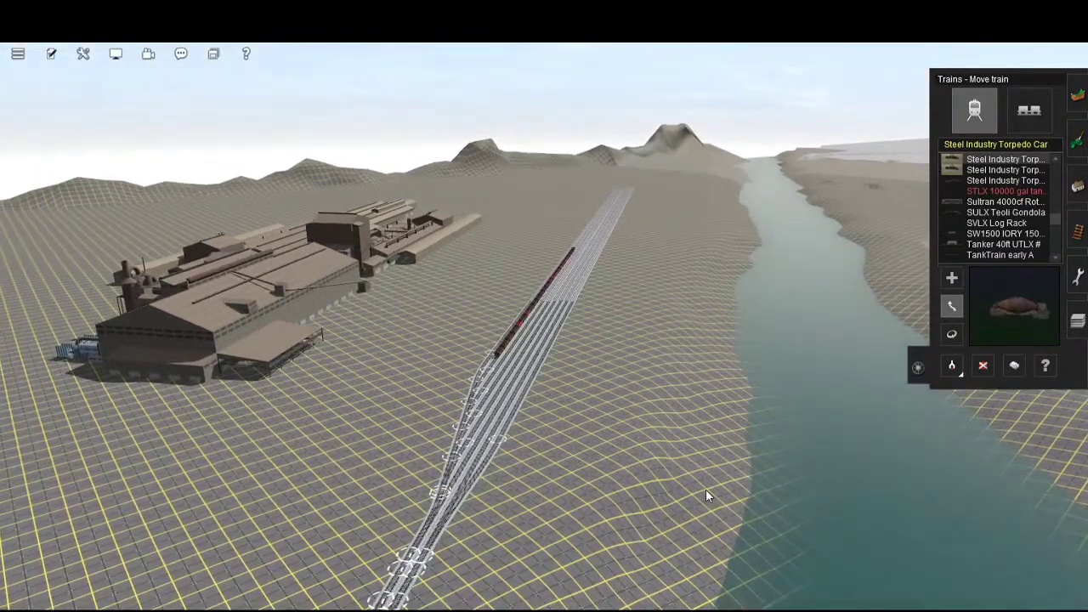
scroll(709, 495, up, 4)
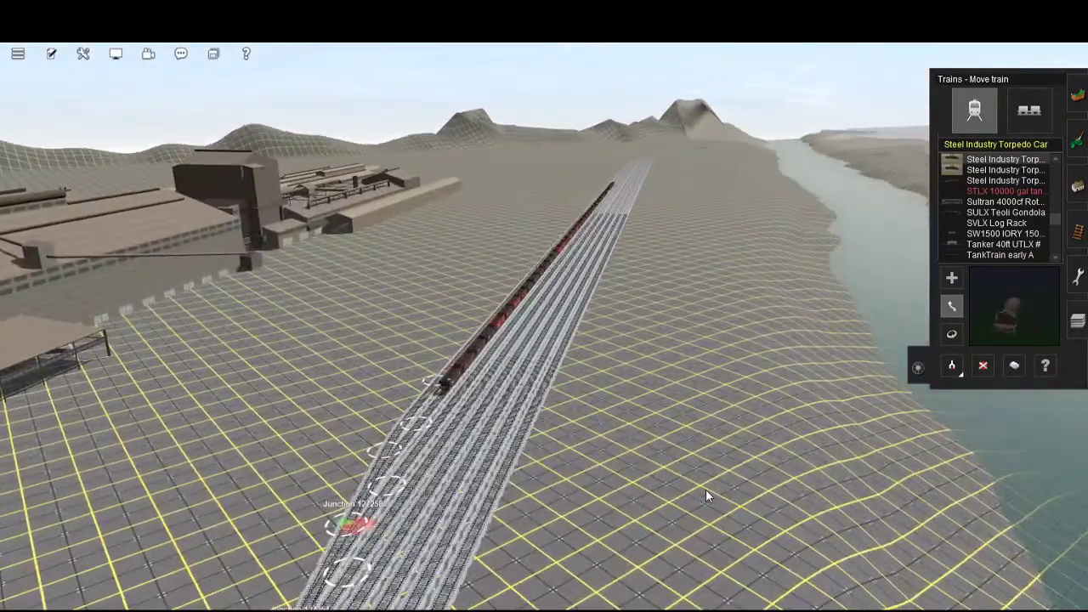
right_drag(631, 477, 537, 459)
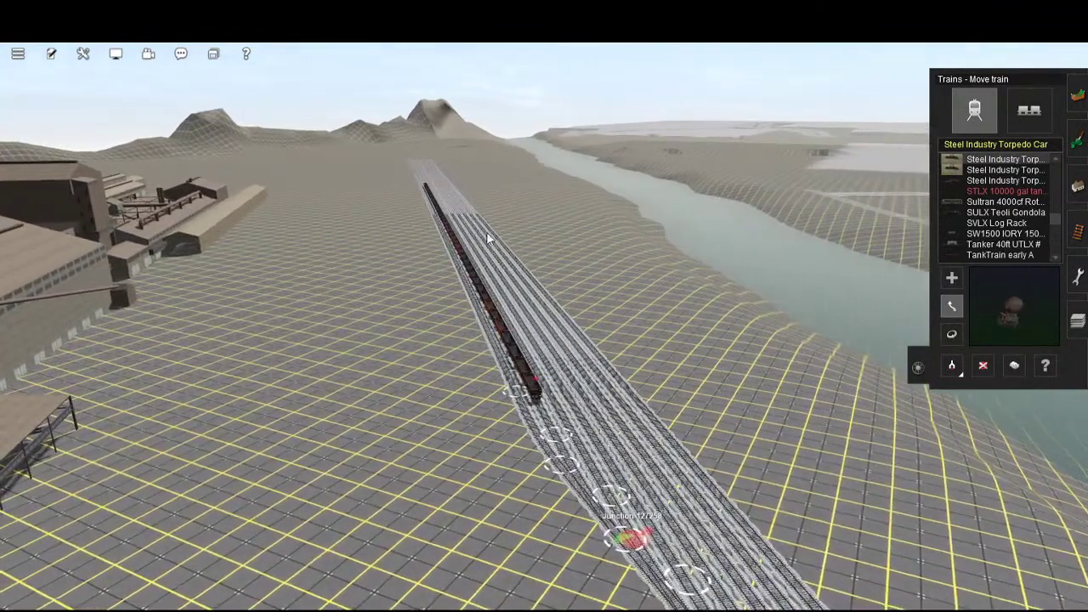
key(Left)
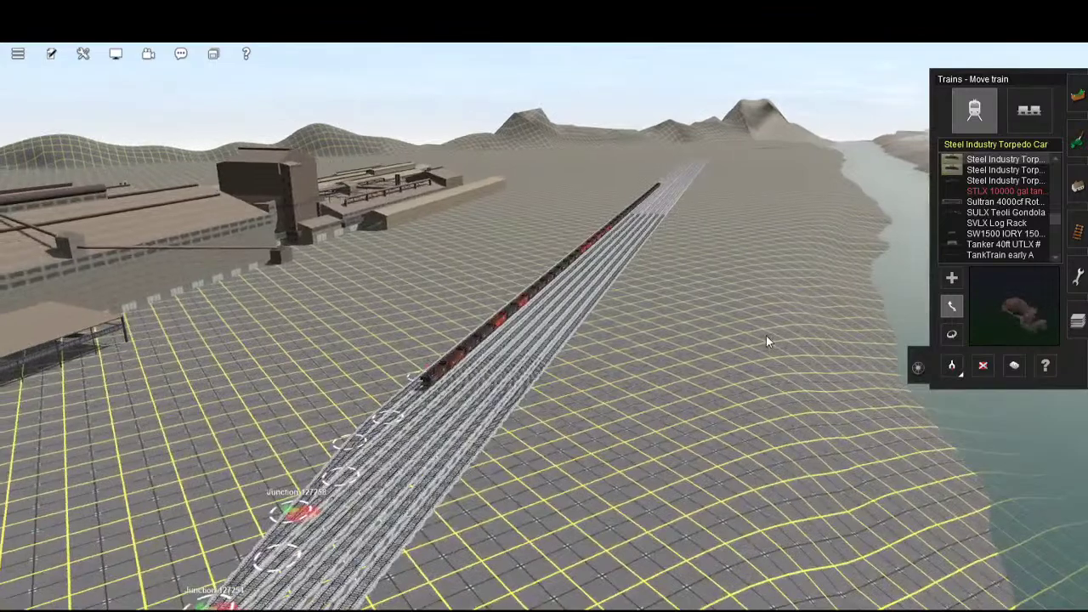
right_click(766, 333)
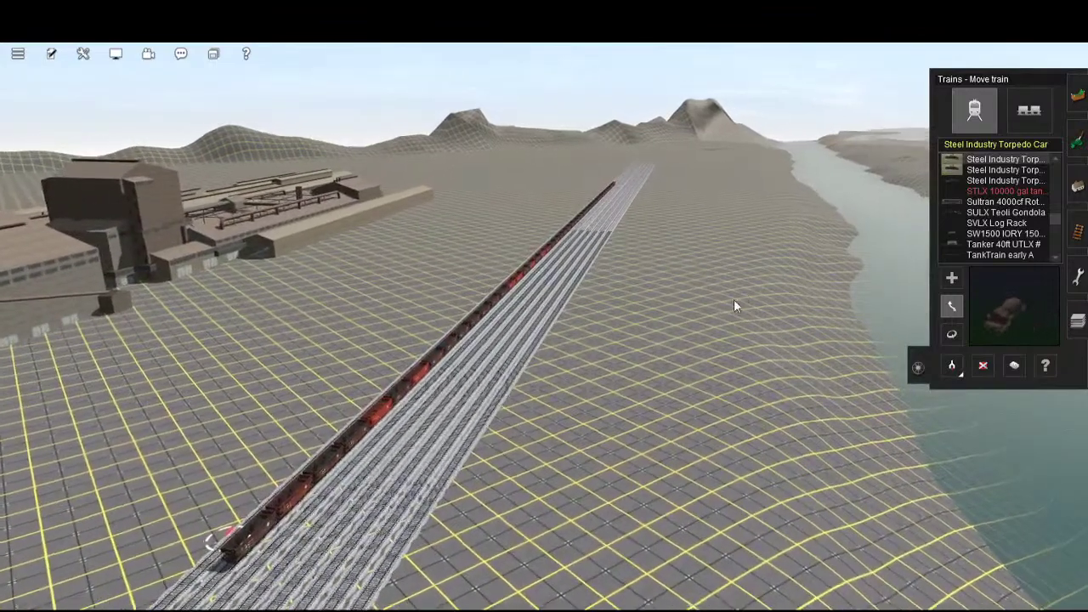
key(Right)
right_click(745, 282)
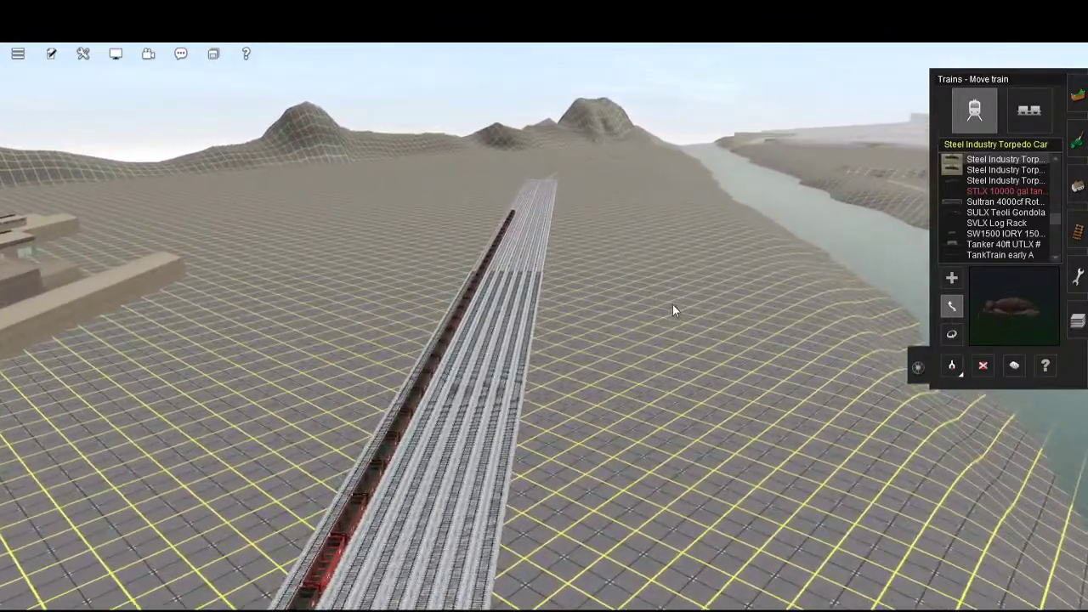
right_click(641, 301)
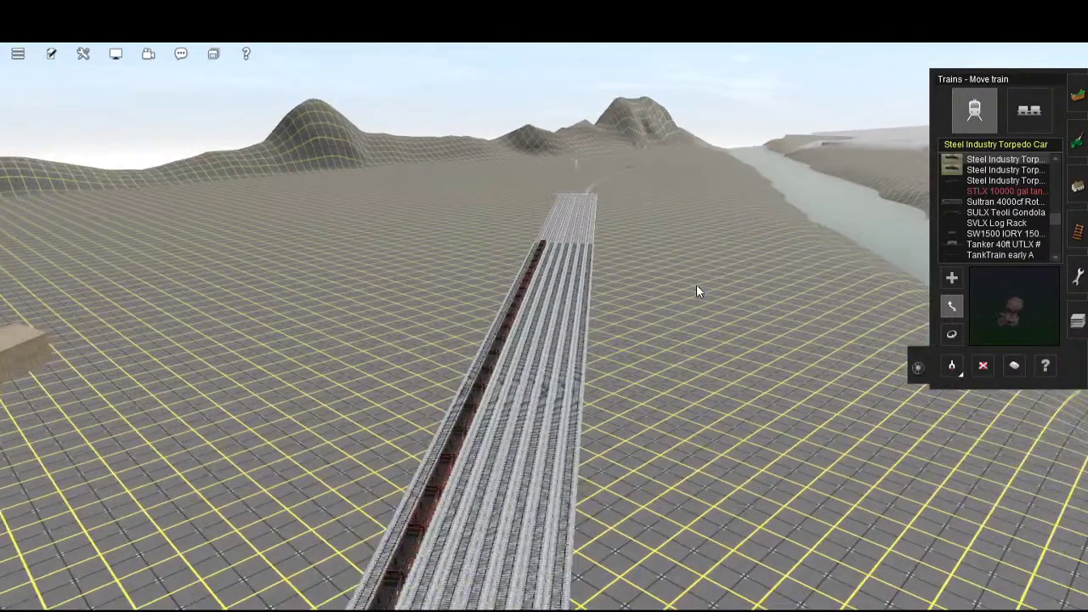
right_click(705, 327)
key(Left)
key(Left)
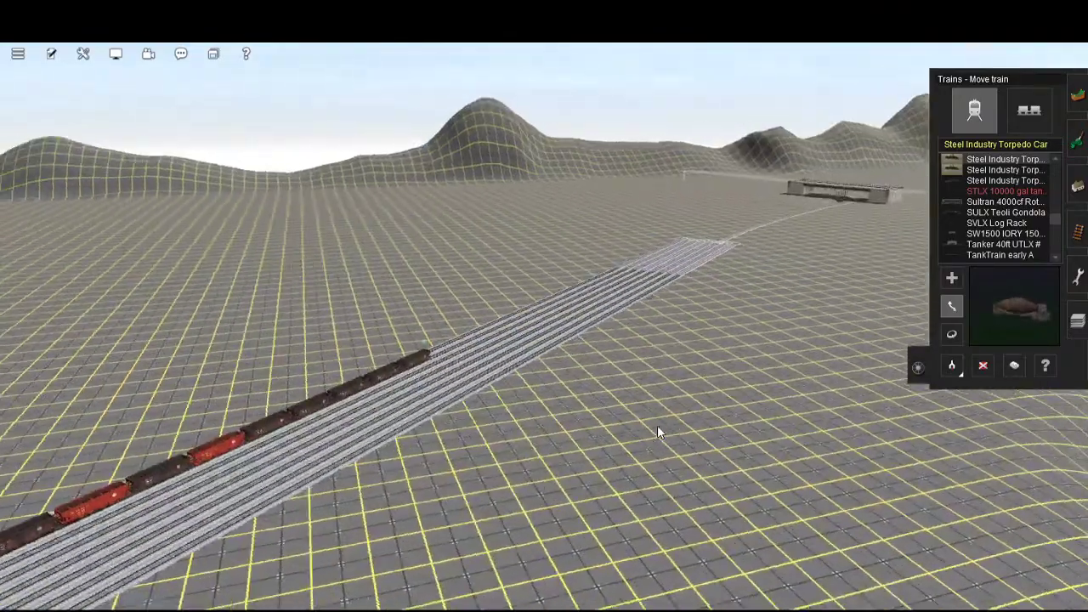
key(Left)
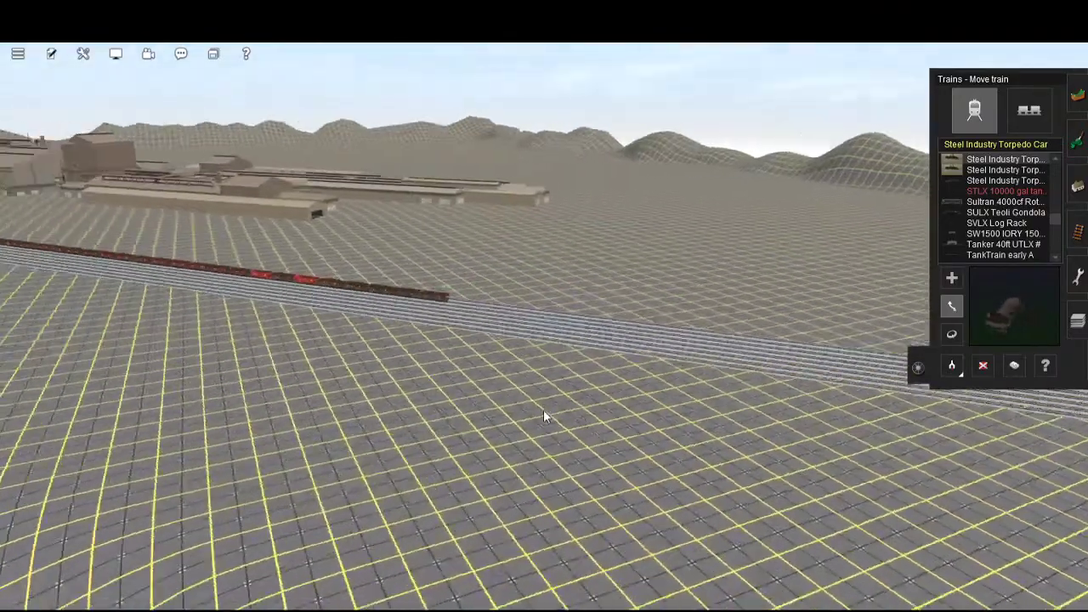
key(Left)
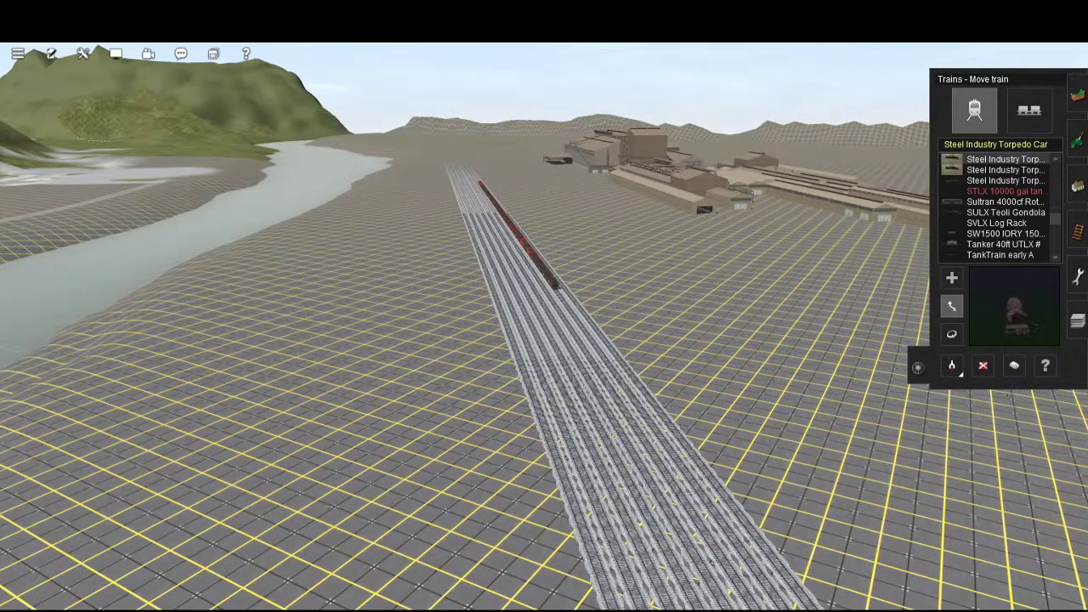
- Inspect the ladder junctions, the full yard and the track space beyond the far end of the parked hopper train
click(1077, 230)
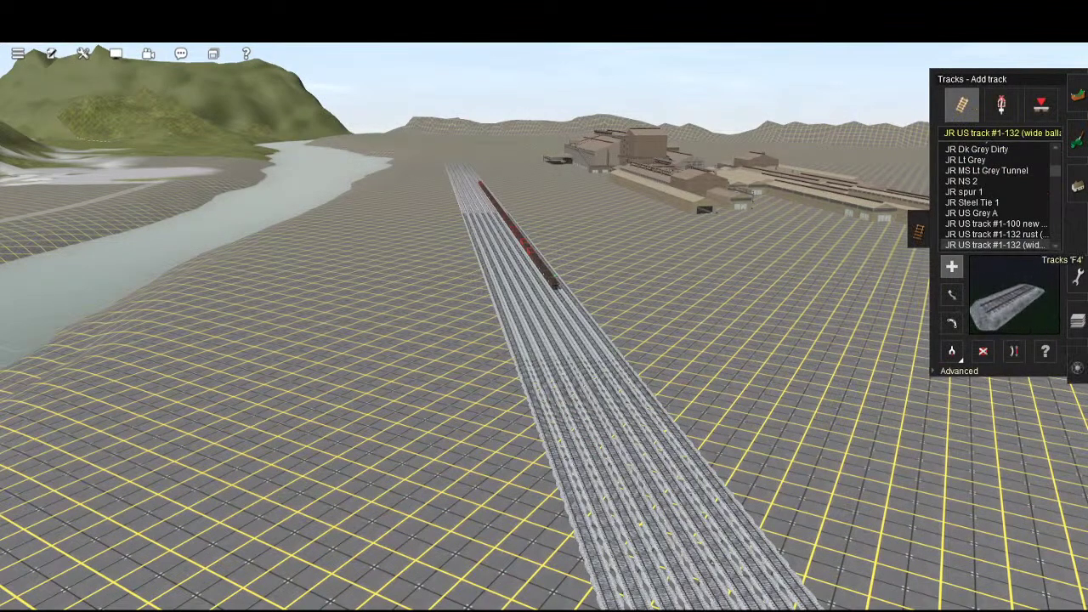
right_drag(664, 255, 666, 603)
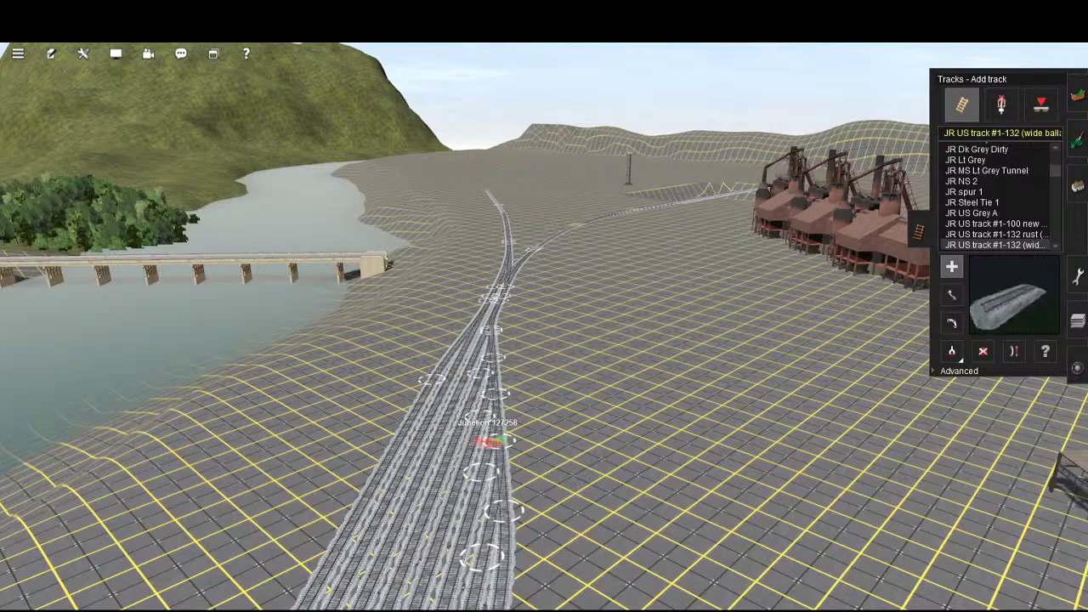
scroll(724, 435, down, 4)
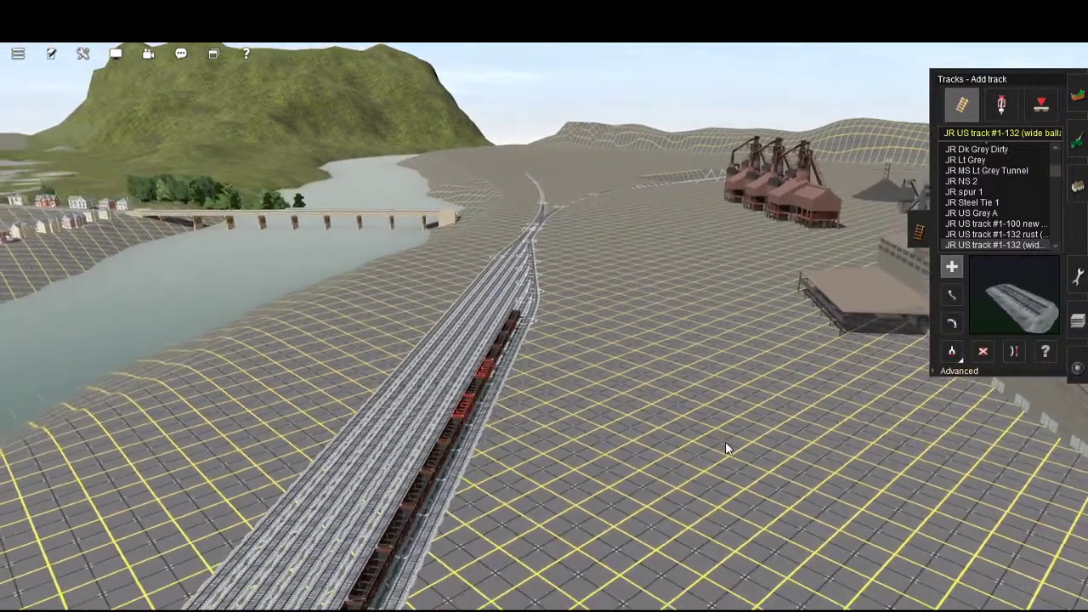
right_drag(725, 441, 781, 436)
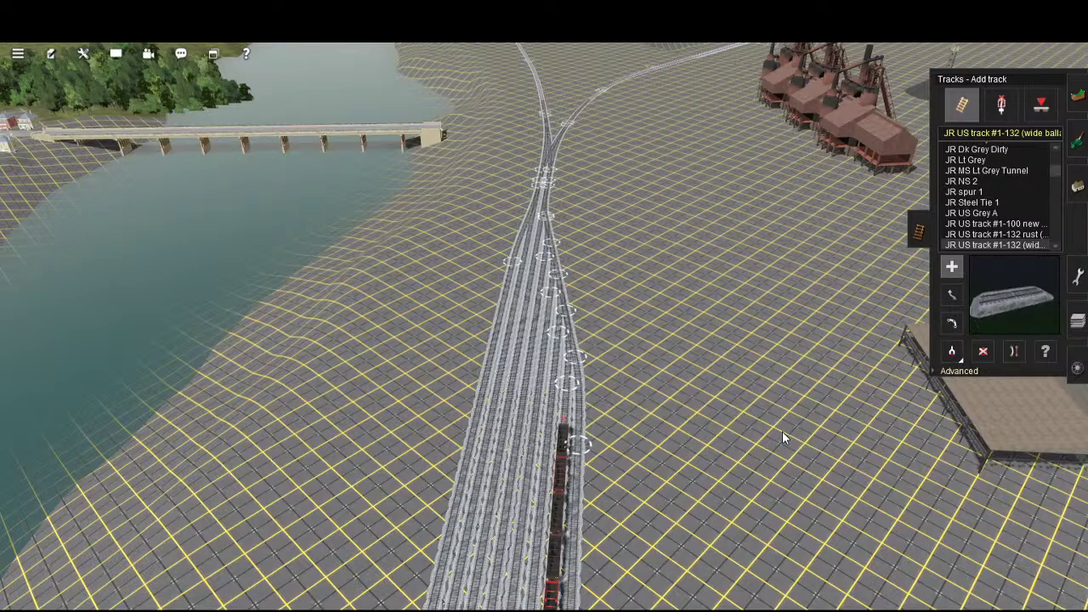
key(Down)
key(Up)
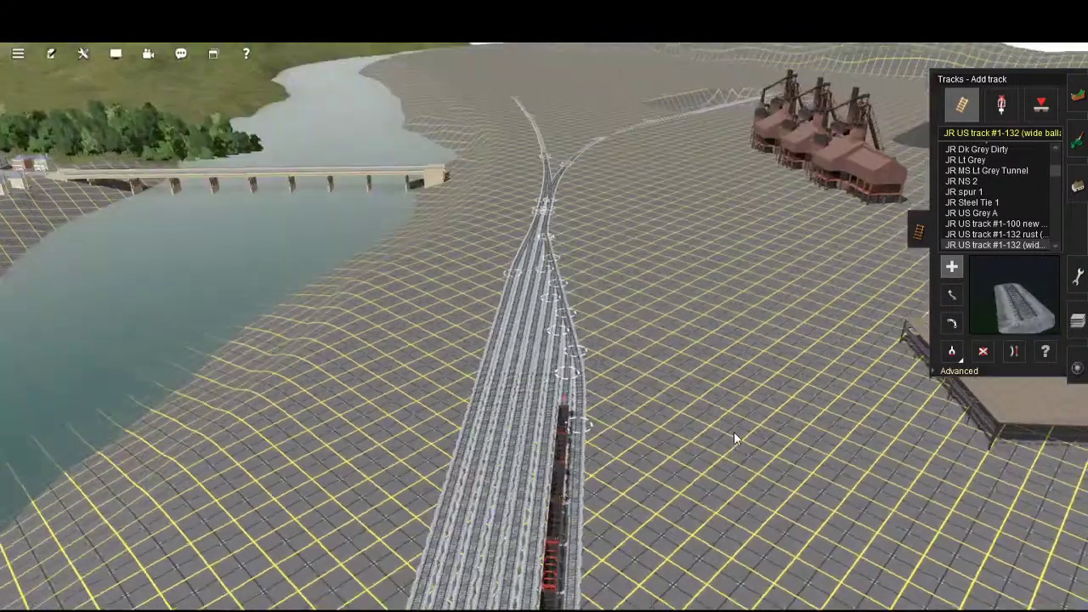
scroll(800, 393, up, 5)
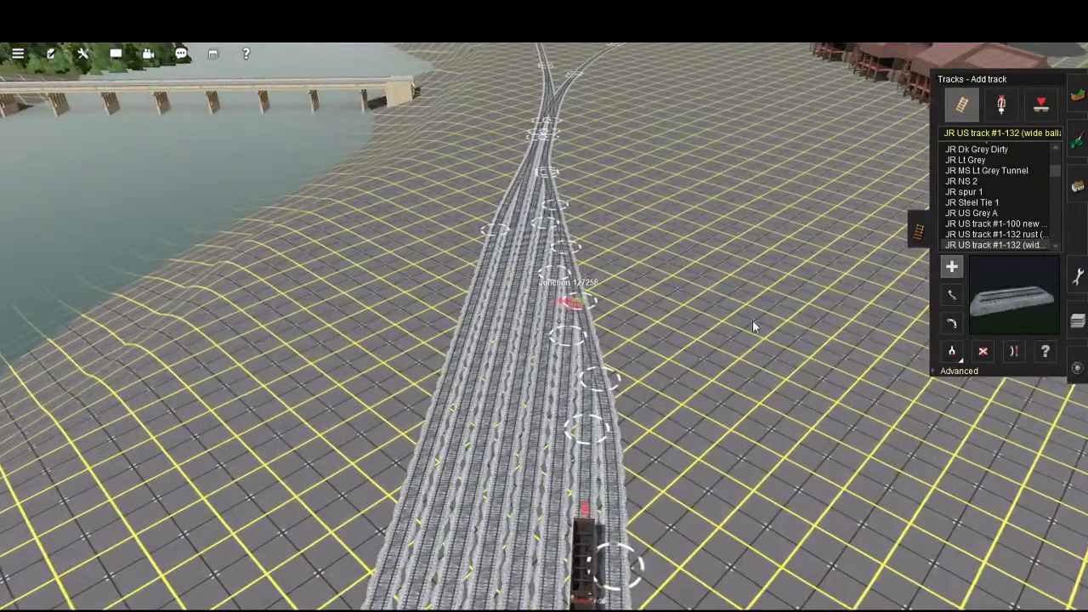
right_drag(732, 277, 694, 297)
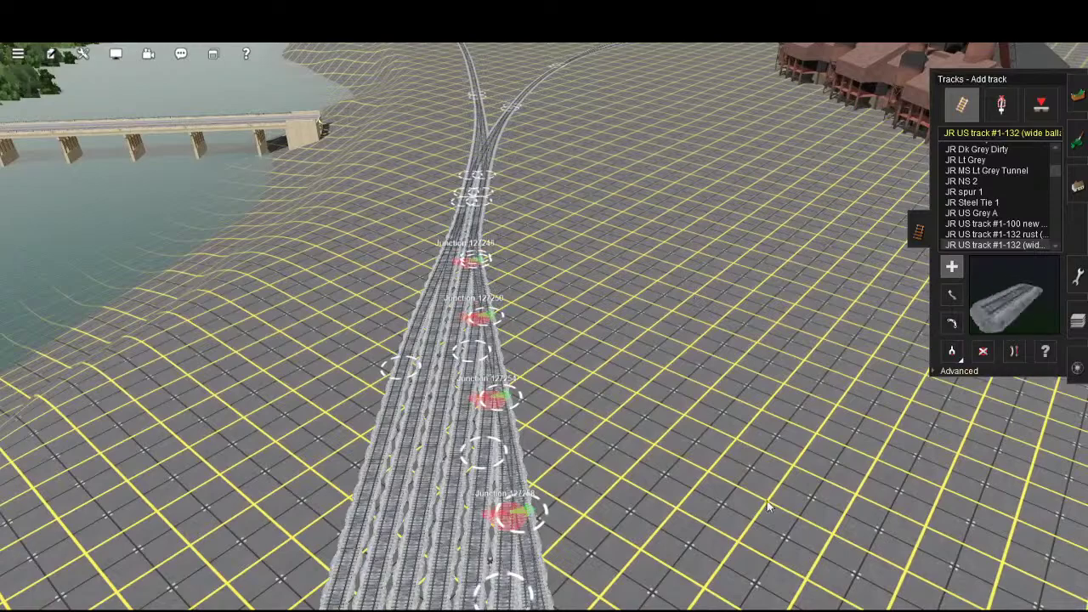
scroll(767, 507, down, 10)
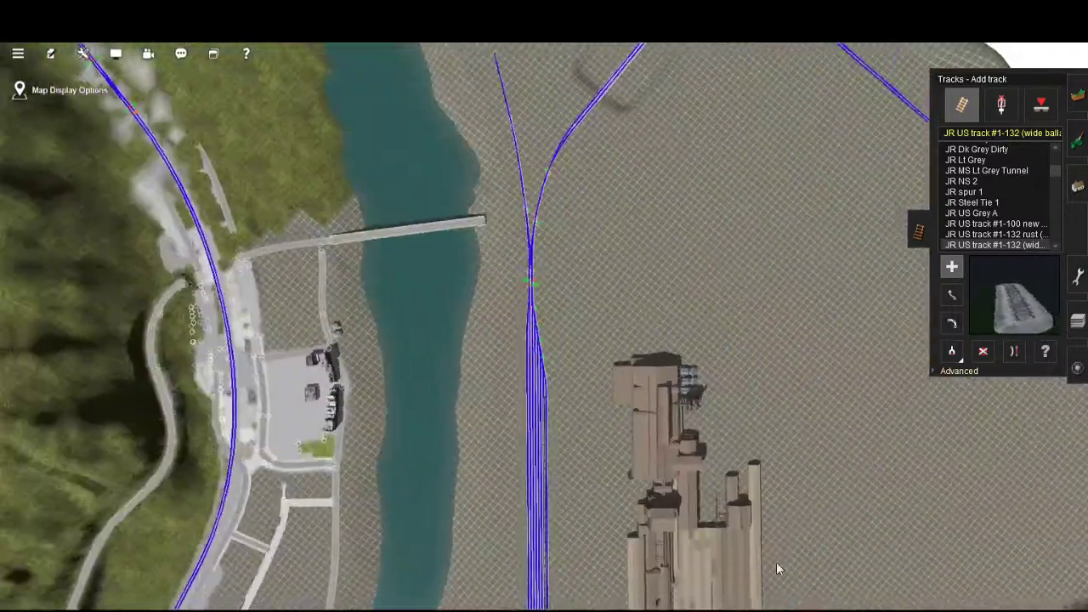
right_drag(776, 562, 645, 275)
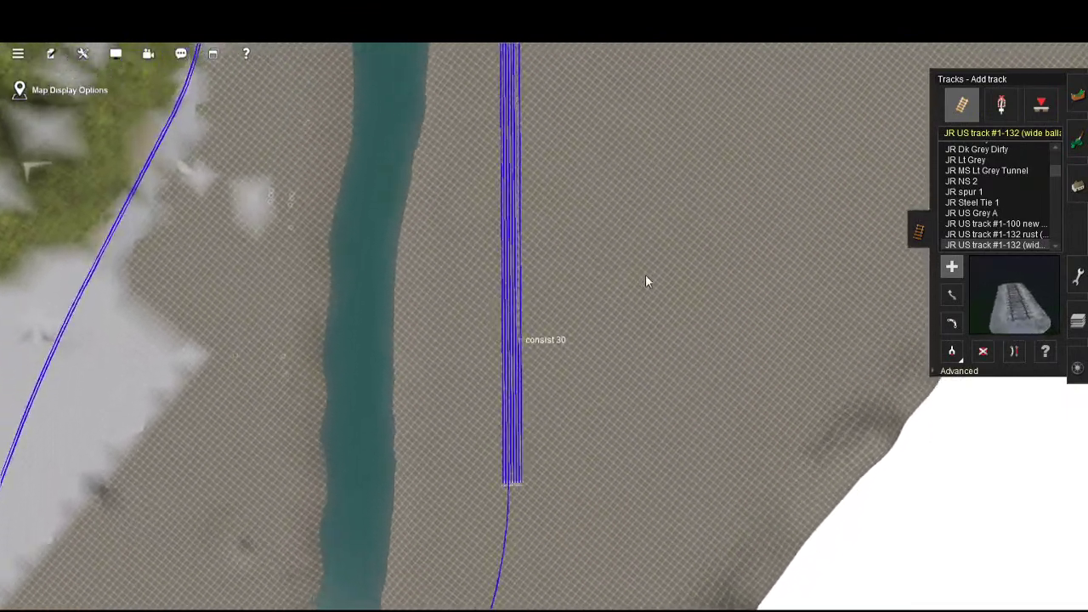
scroll(629, 293, up, 6)
right_drag(644, 527, 633, 355)
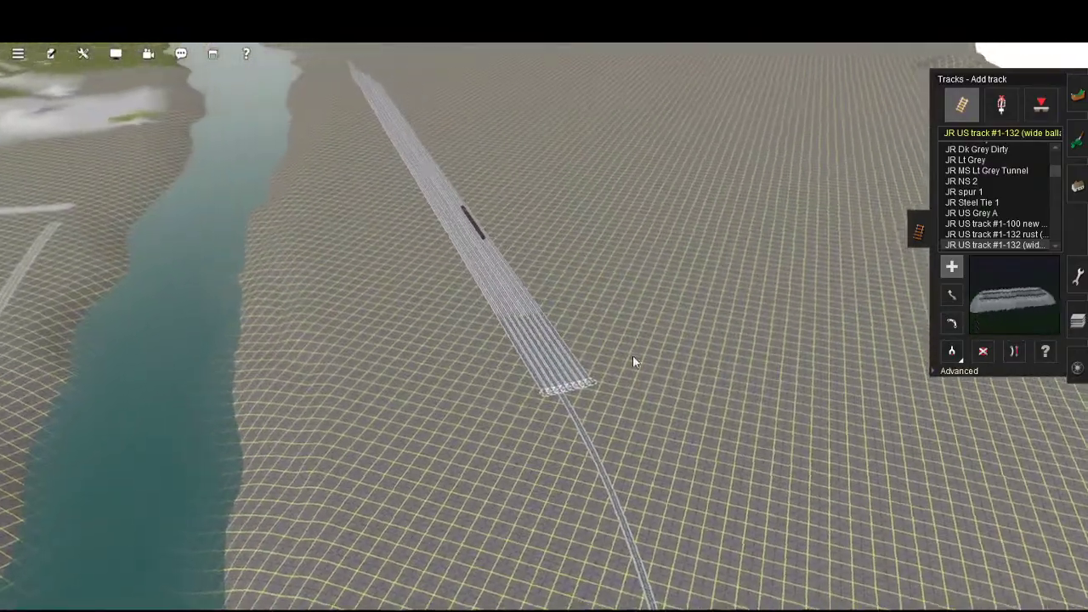
scroll(633, 355, up, 4)
right_drag(604, 279, 775, 377)
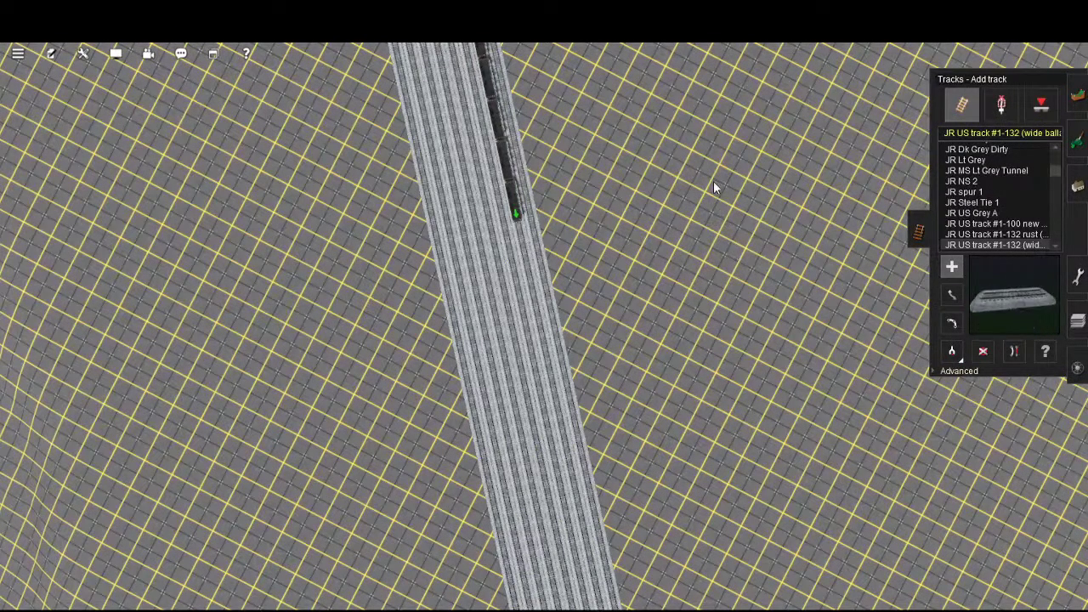
- Delete the short stray spur branching off the outer yard track beside the hopper train, and clean up its leftover spline point
scroll(675, 96, down, 2)
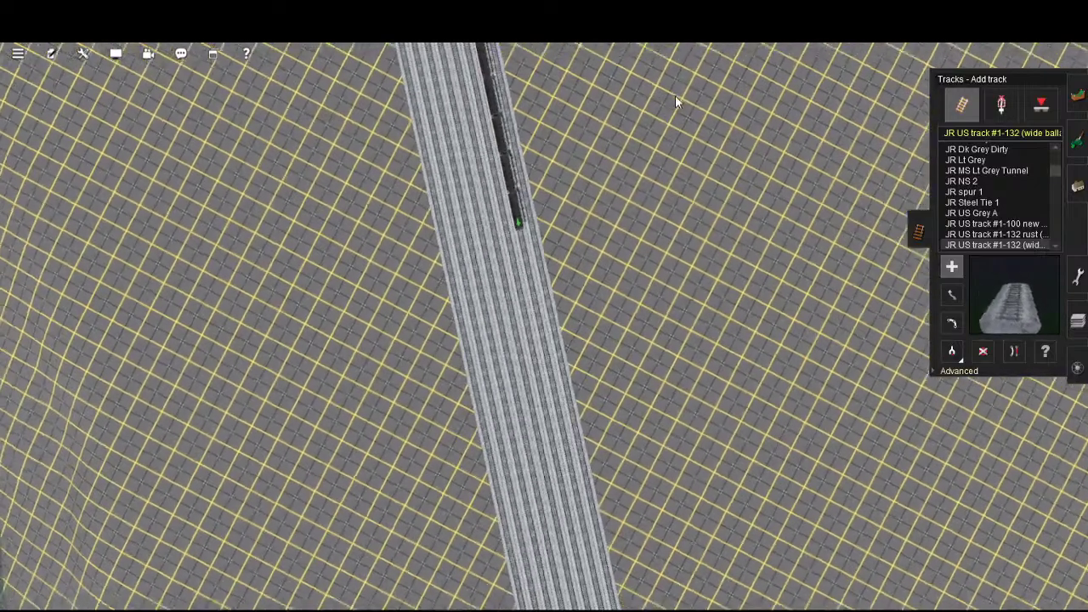
right_drag(675, 114, 708, 402)
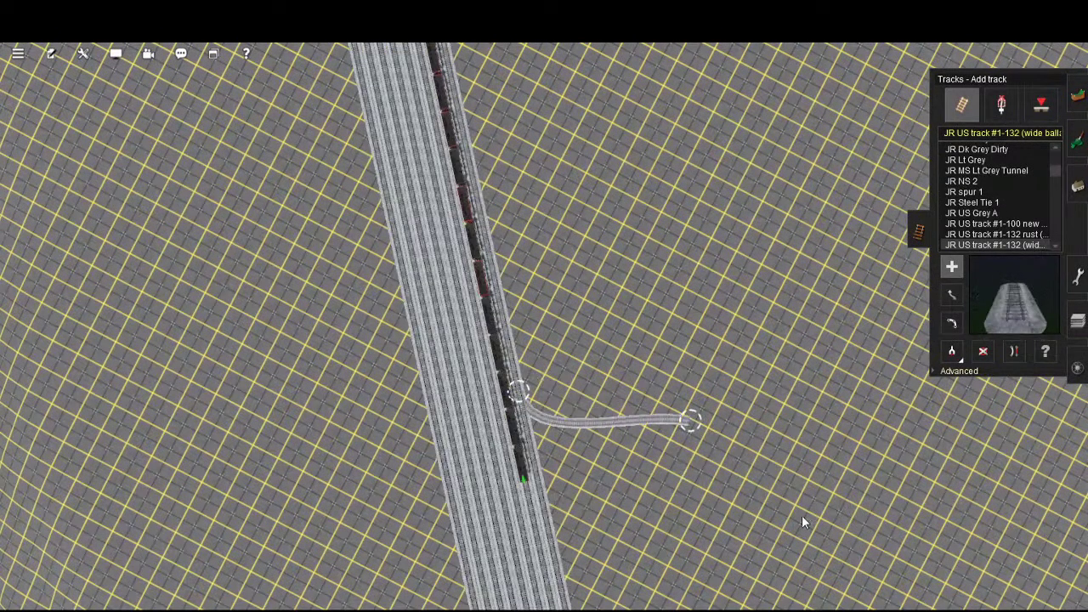
click(982, 351)
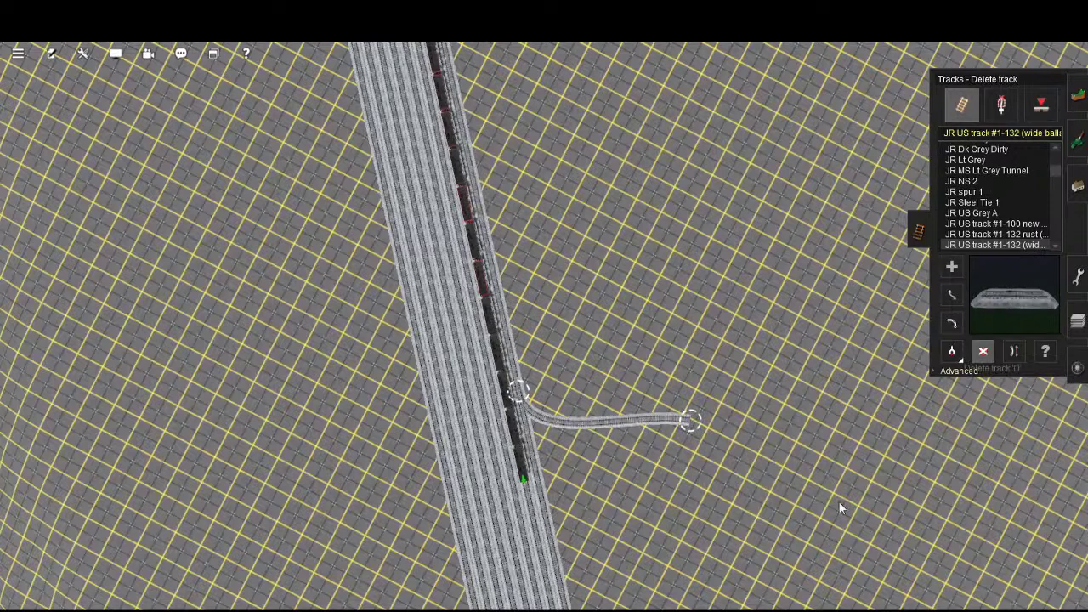
click(636, 419)
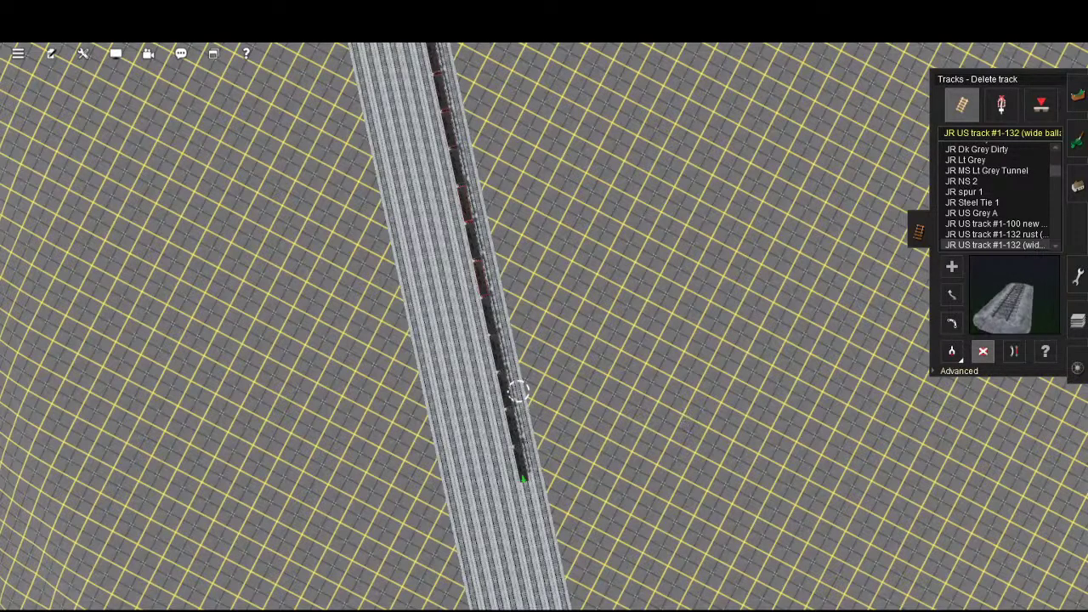
click(958, 370)
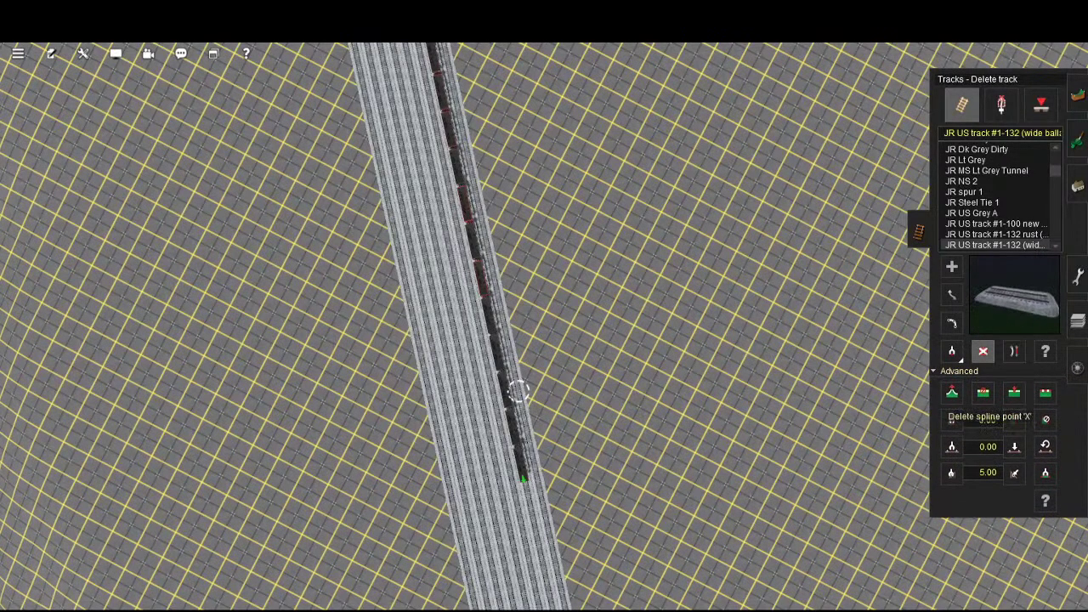
click(983, 392)
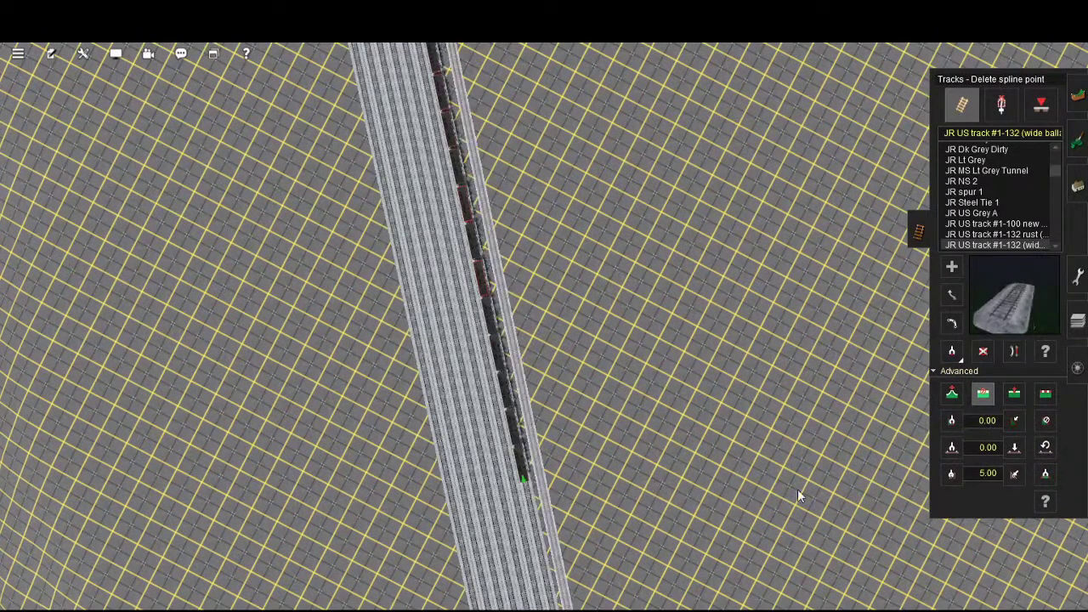
click(1013, 351)
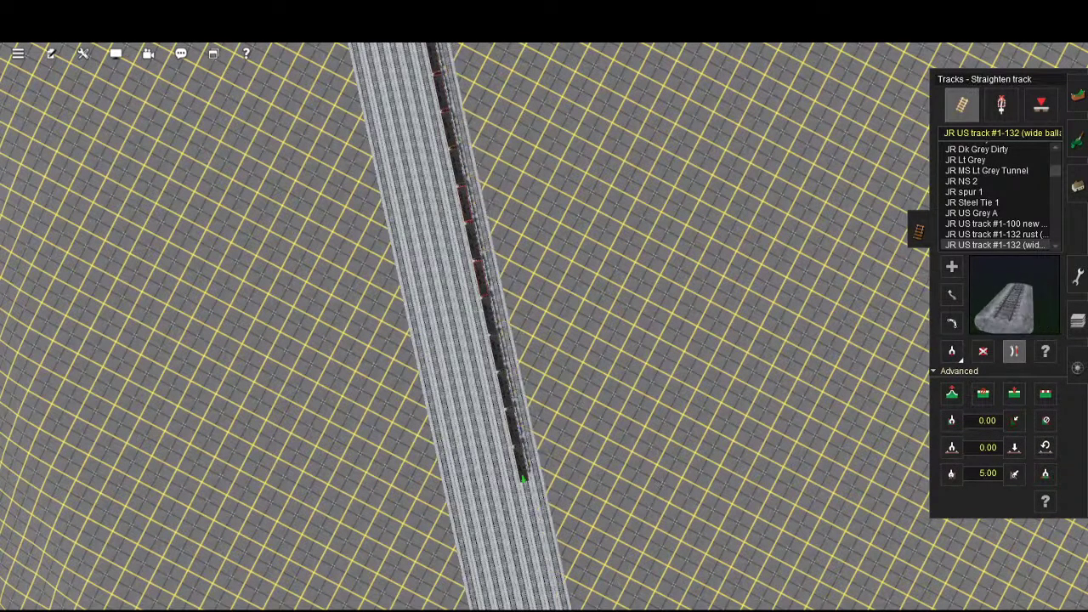
- Lay a straight track diagonally across the yard tracks, from beside the parked hopper train's end to just beyond the yard's far end
key(a)
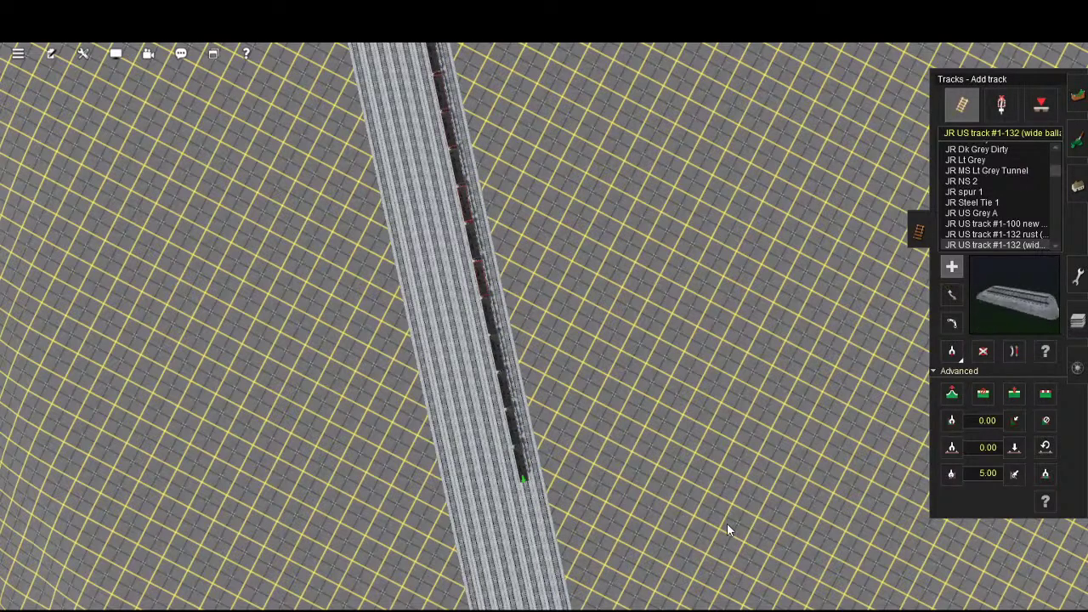
right_drag(727, 523, 742, 329)
scroll(760, 445, up, 5)
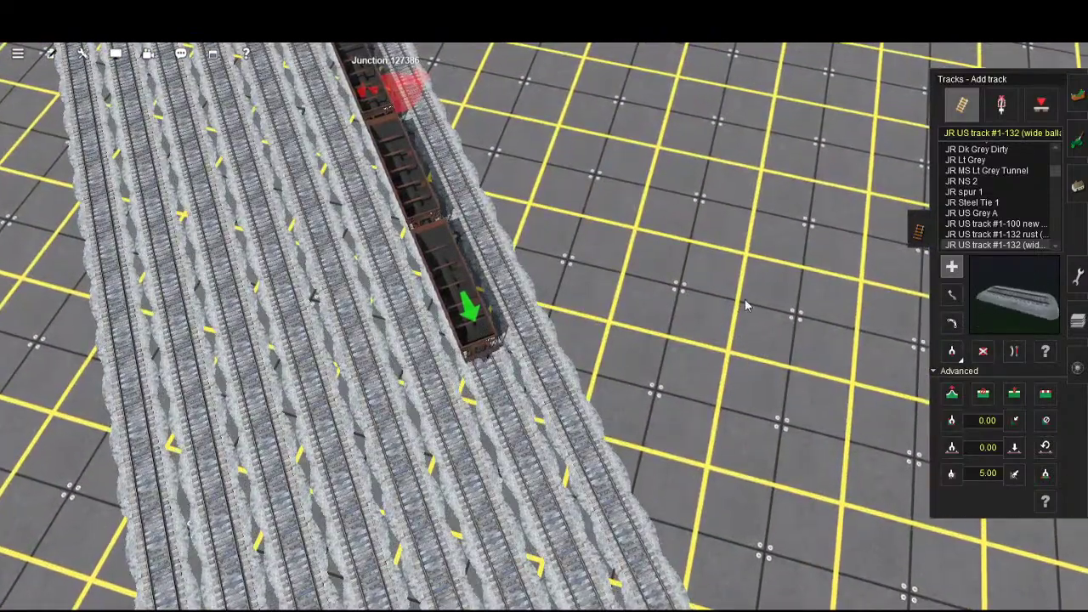
scroll(747, 311, down, 10)
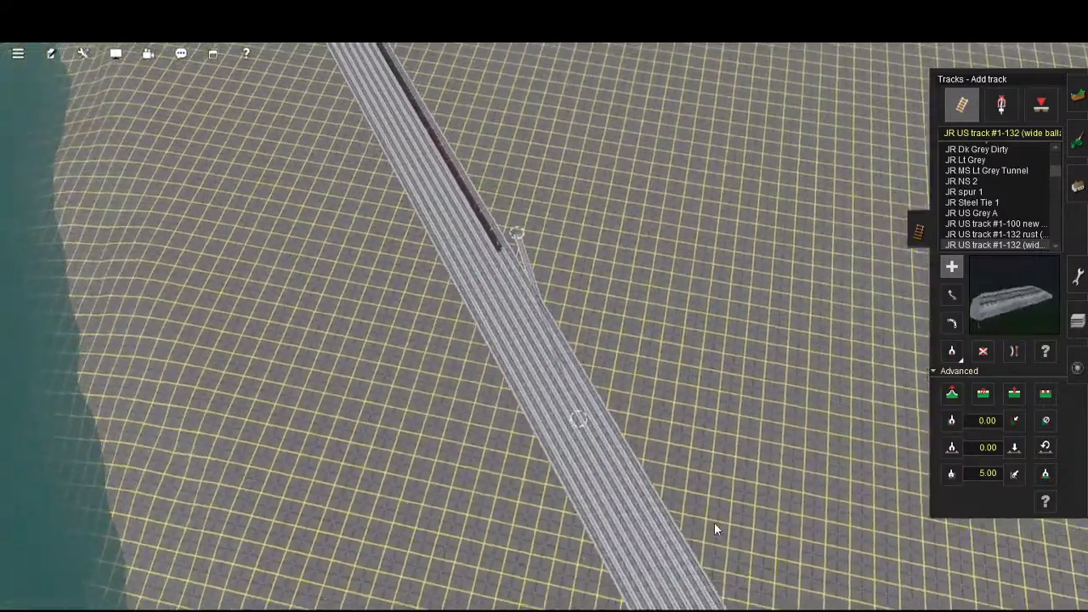
right_drag(714, 522, 699, 494)
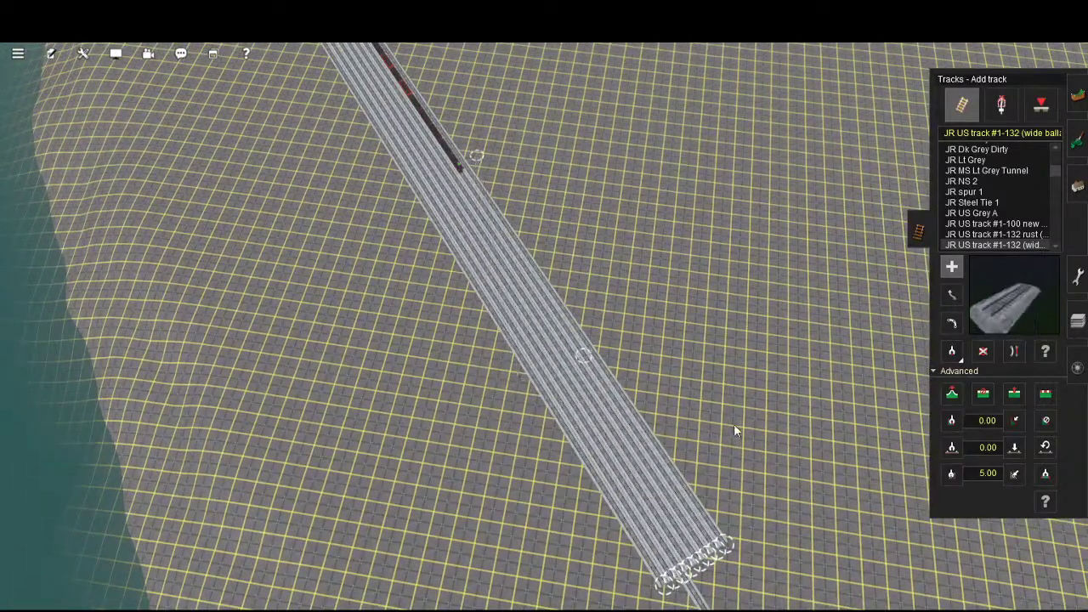
right_drag(659, 474, 703, 425)
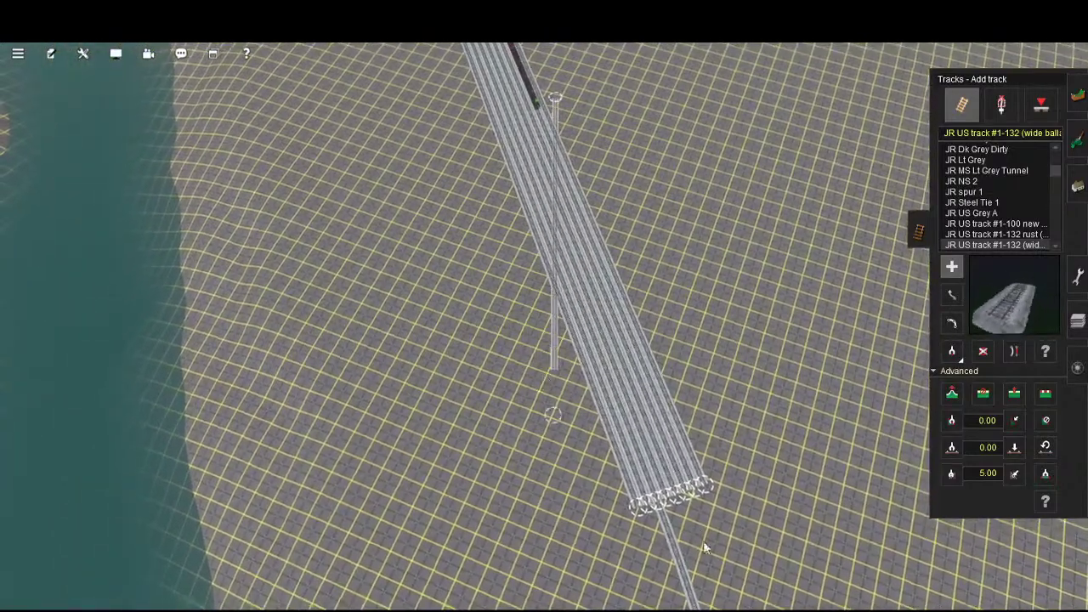
right_drag(598, 523, 662, 456)
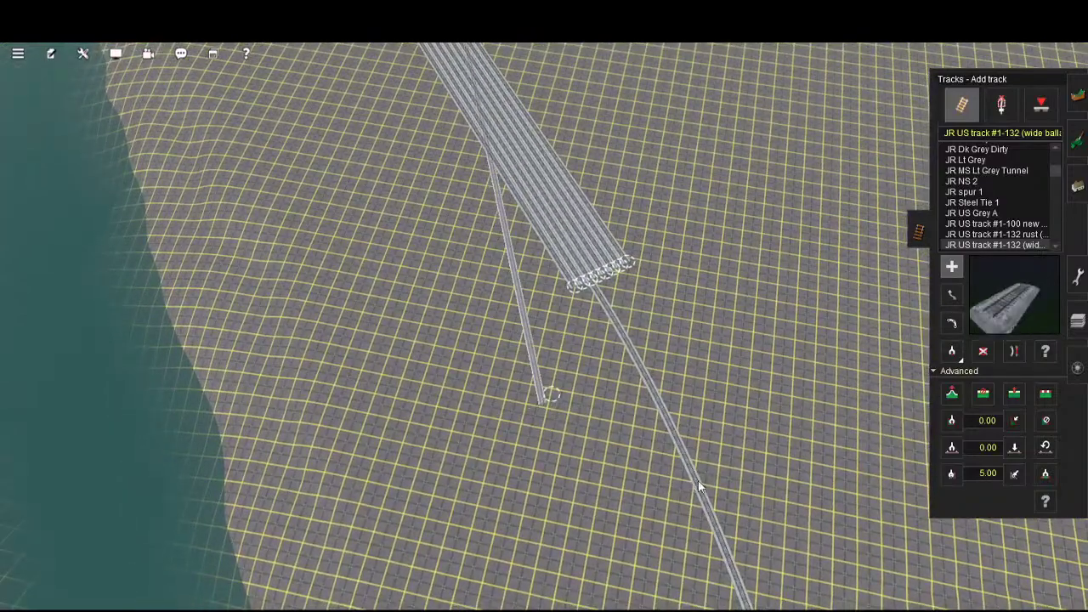
key(Down)
key(Right)
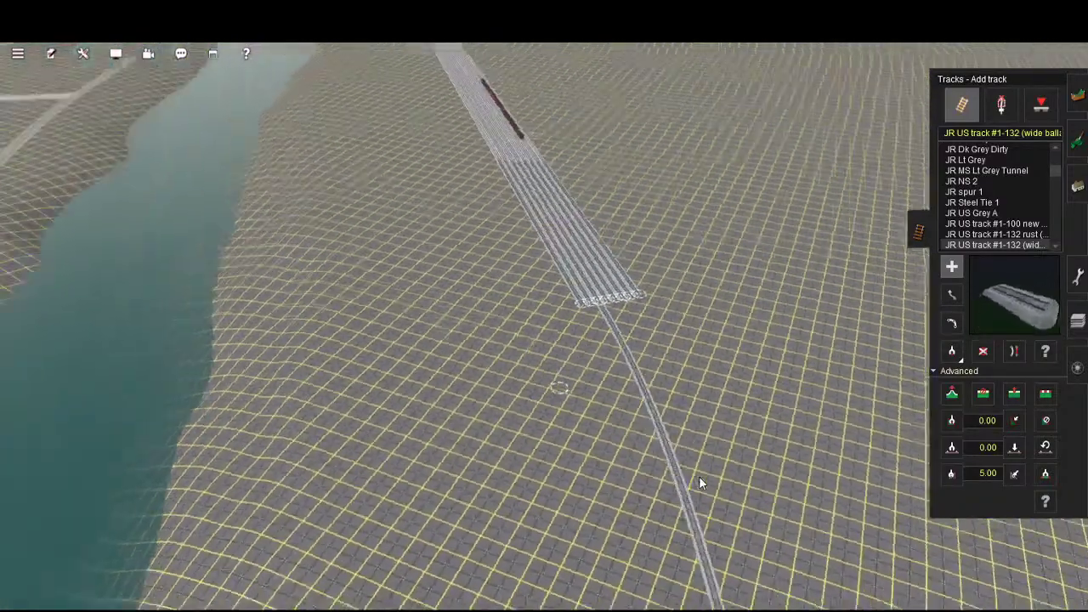
key(Right)
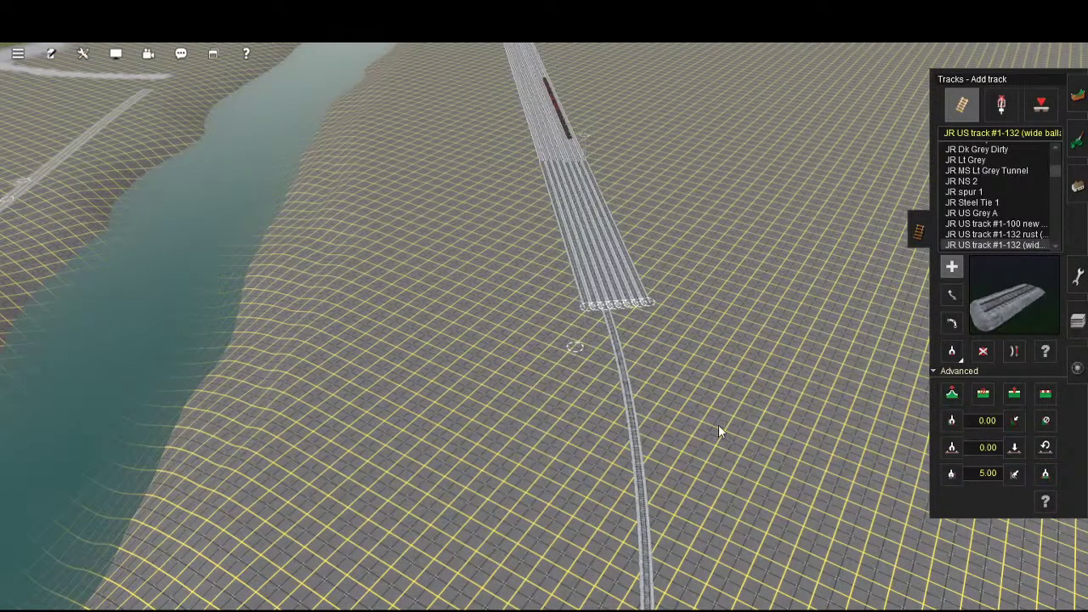
right_click(748, 262)
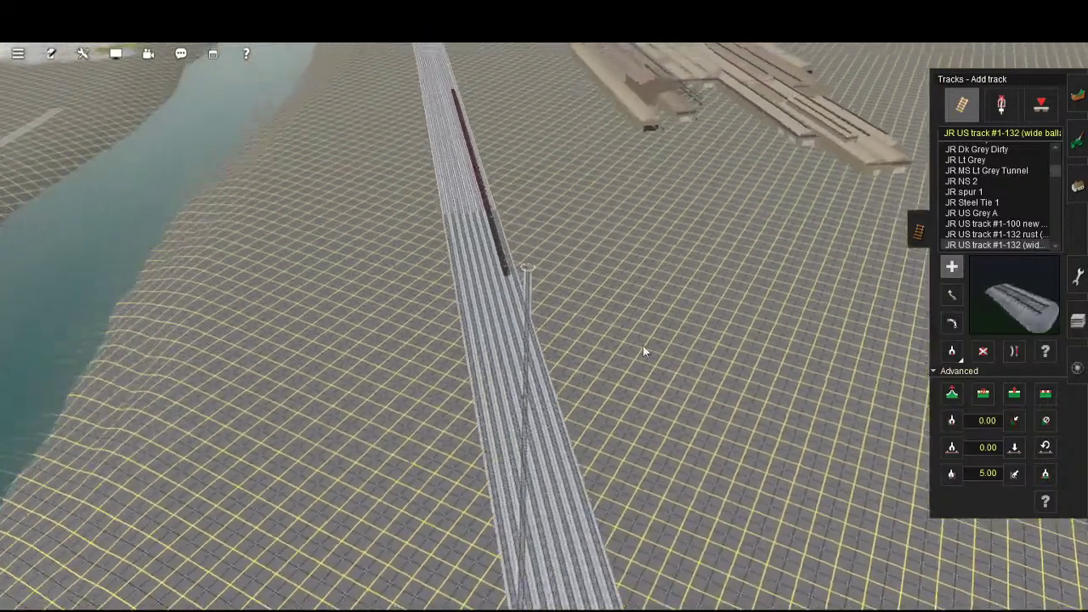
- Move the diagonal track's end beside the hopper train closer to the outer yard track
scroll(755, 502, up, 5)
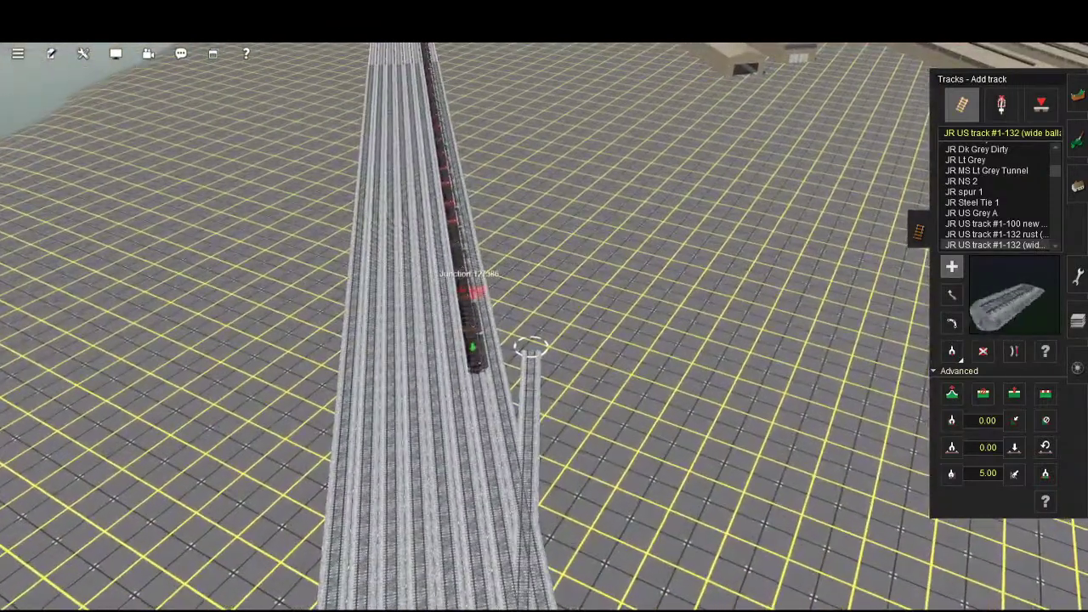
key(m)
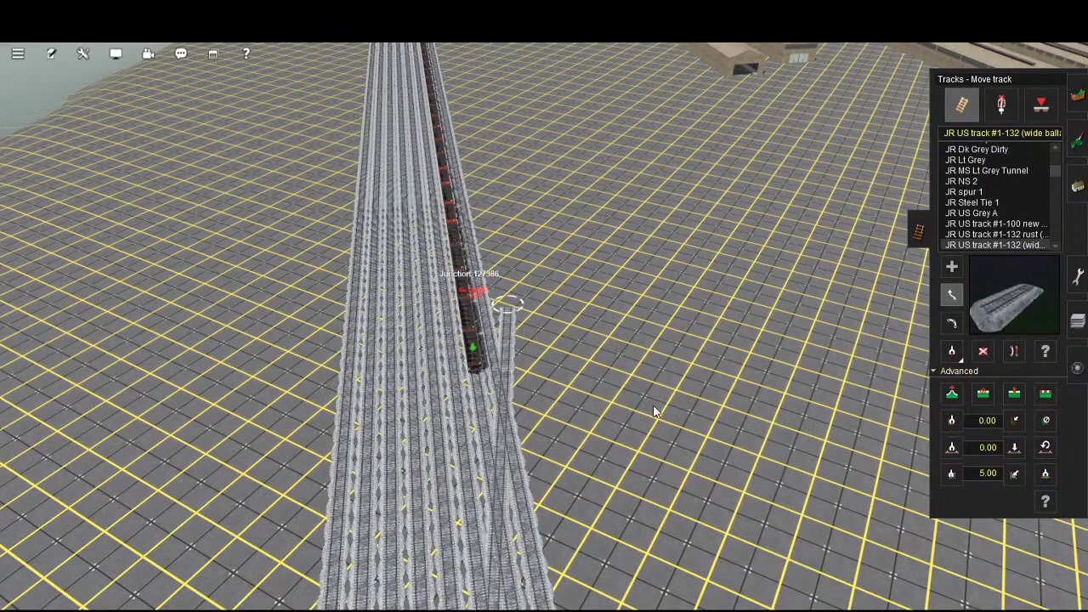
scroll(659, 428, down, 5)
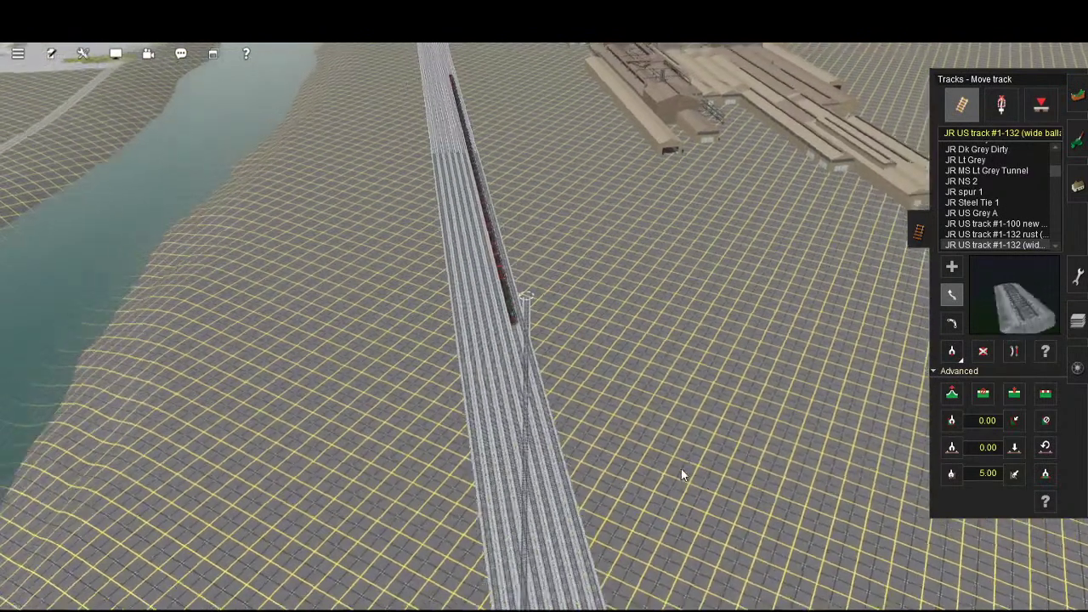
- Move the diagonal track's far end closer to the lead track, so it crosses the row of yard track ends
right_drag(681, 469, 669, 486)
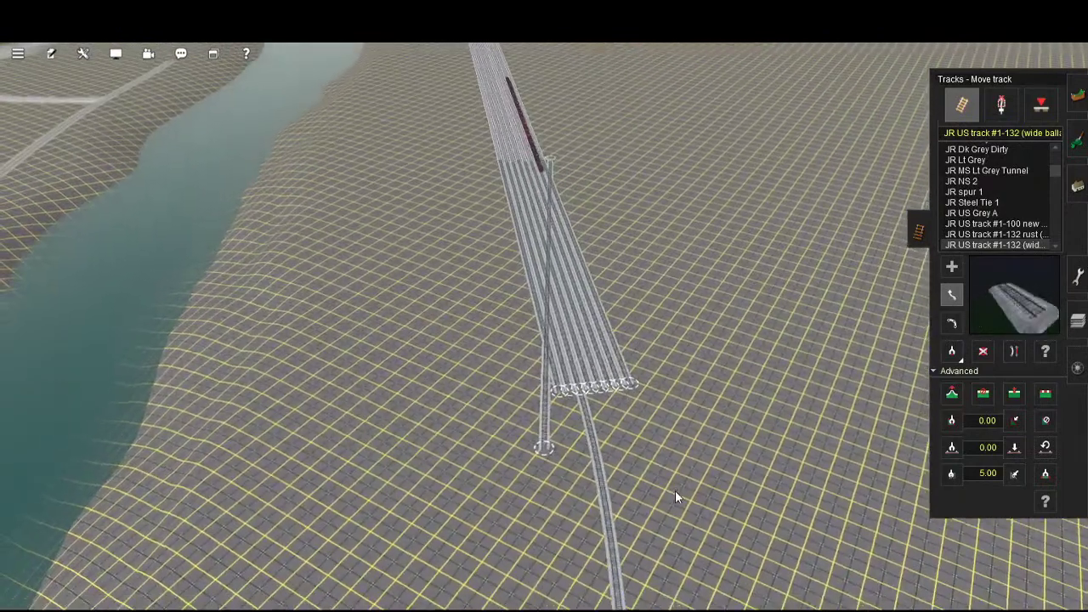
scroll(740, 475, up, 5)
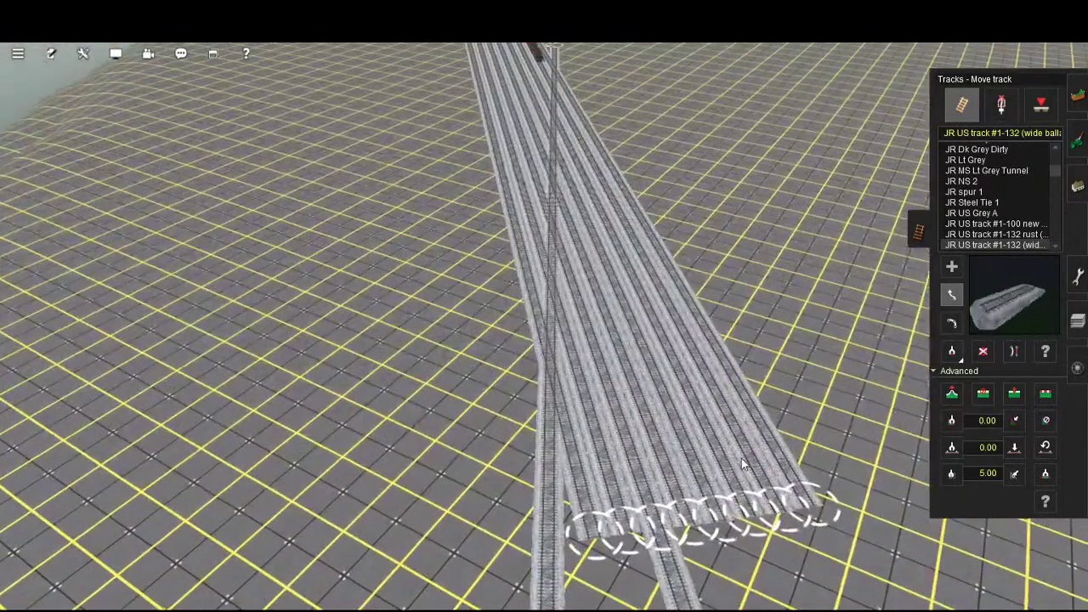
scroll(742, 459, up, 3)
scroll(739, 464, down, 8)
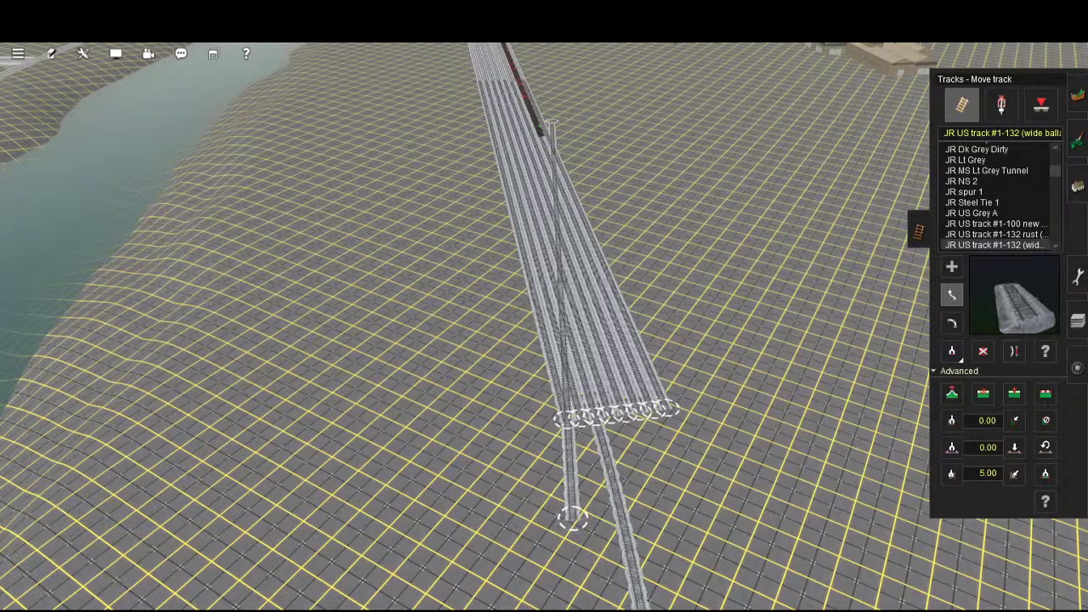
- Examine how the diagonal track crosses the yard tracks, both up close and on the map, along the yard's length
scroll(734, 383, up, 6)
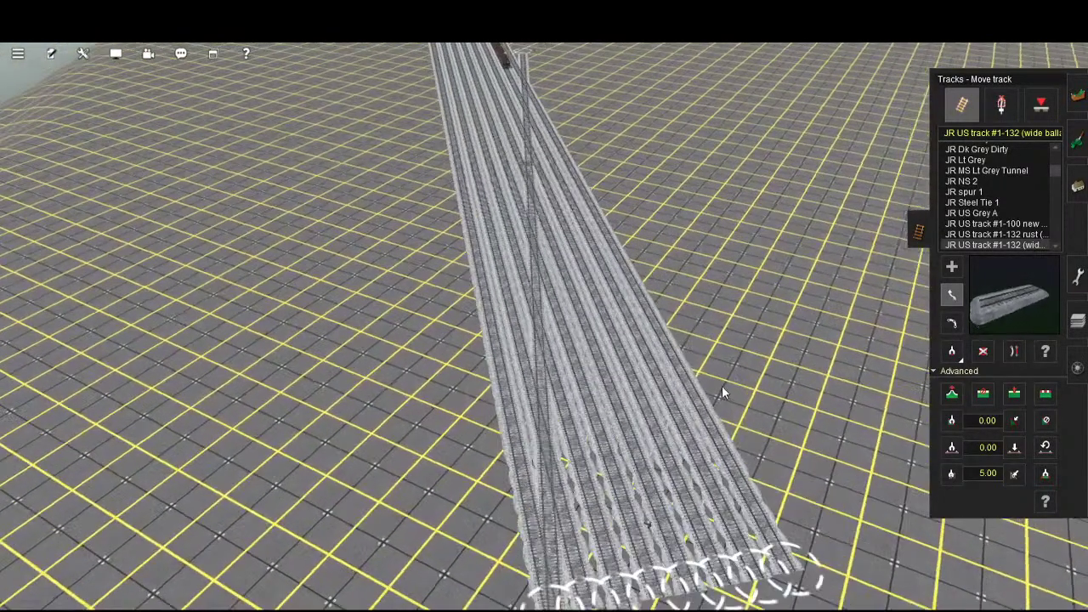
scroll(722, 393, up, 8)
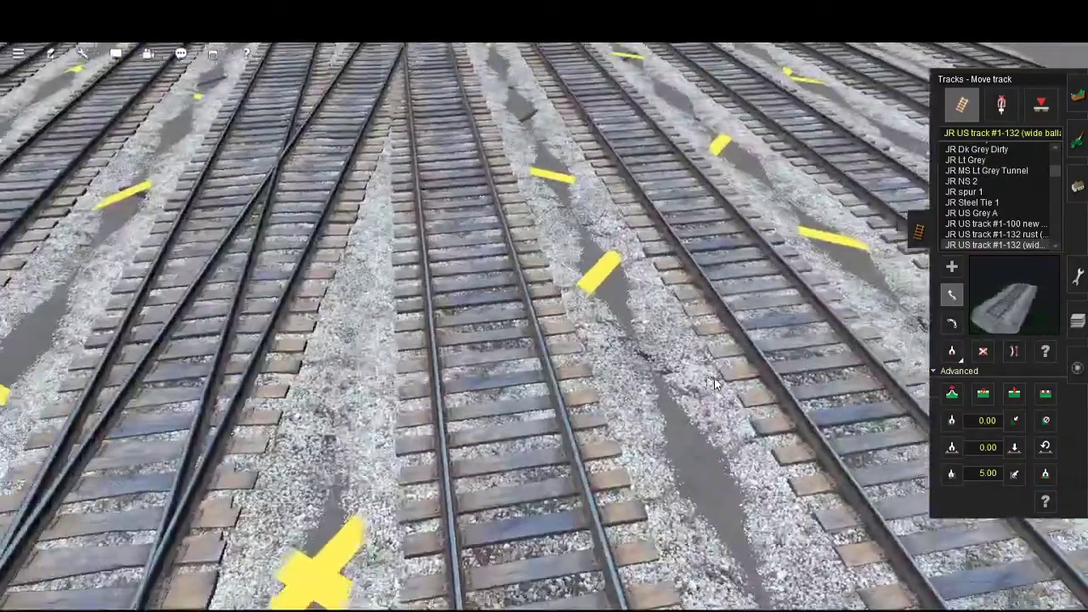
scroll(710, 374, down, 10)
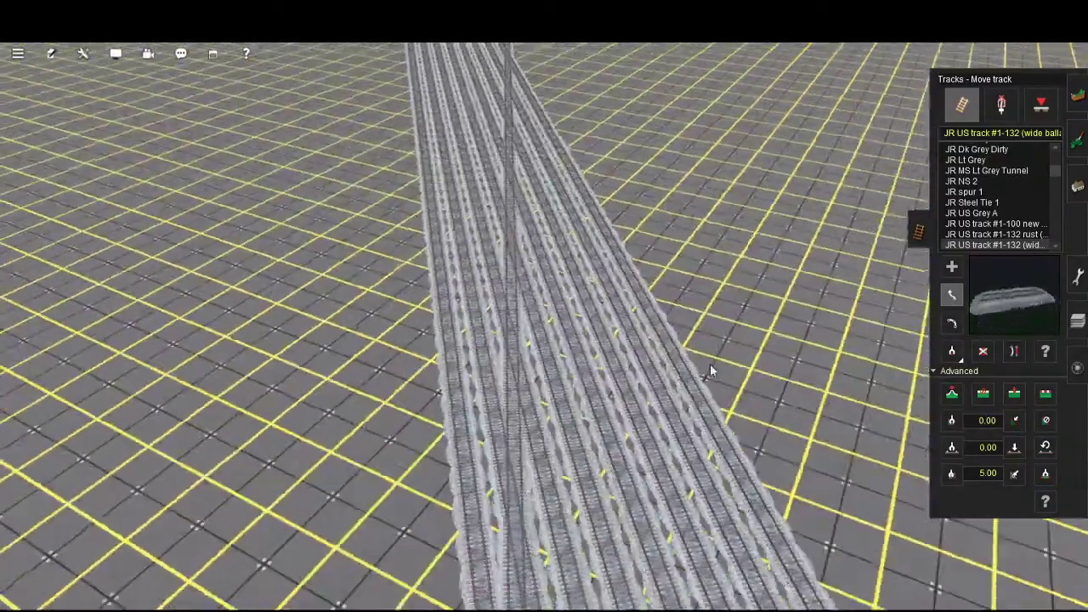
scroll(707, 366, down, 10)
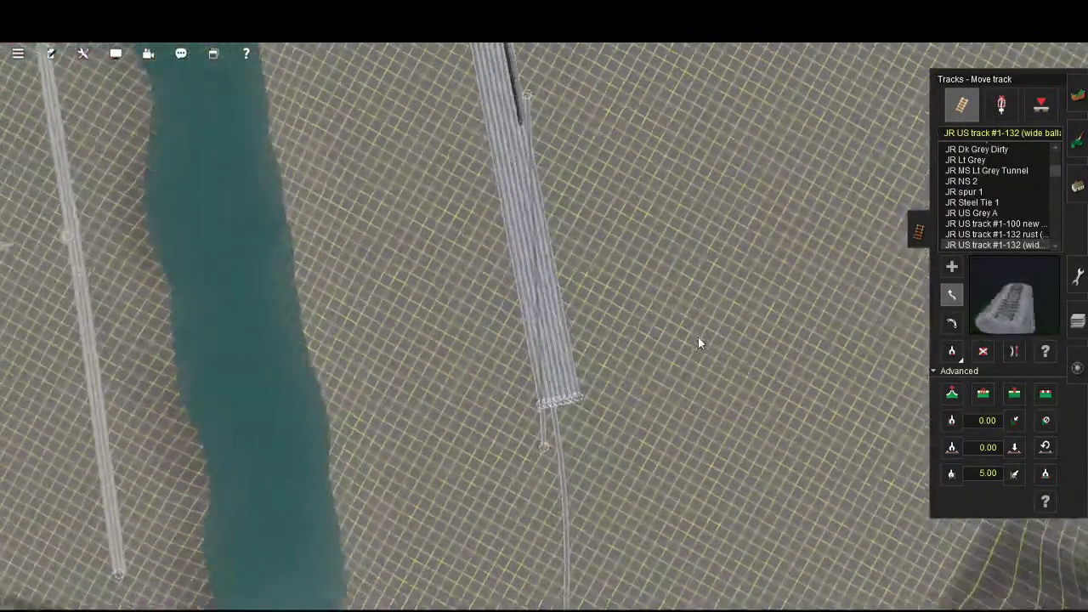
scroll(700, 338, down, 10)
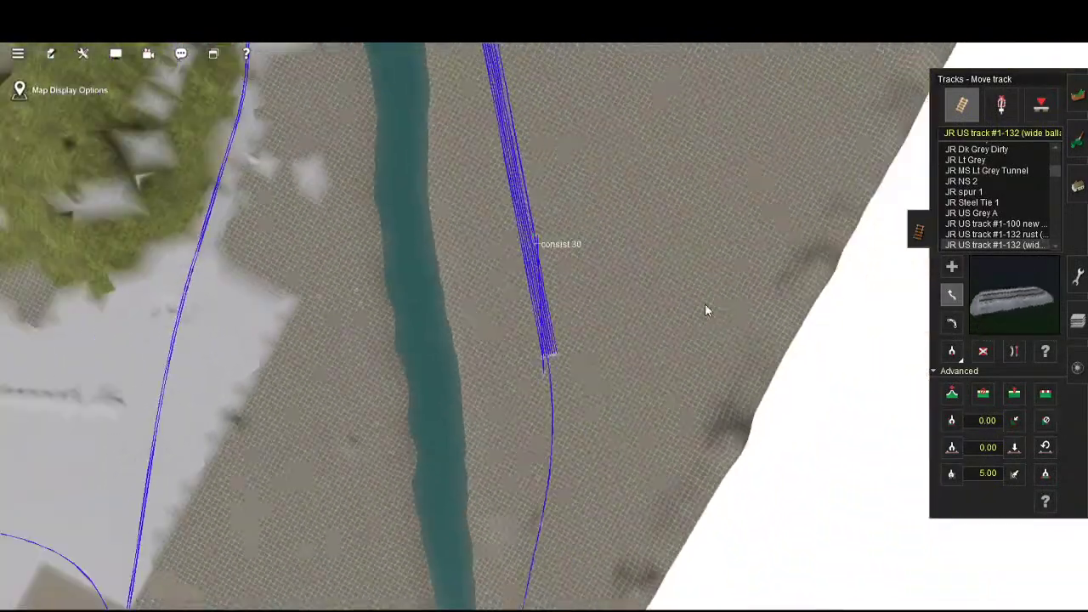
key(Up)
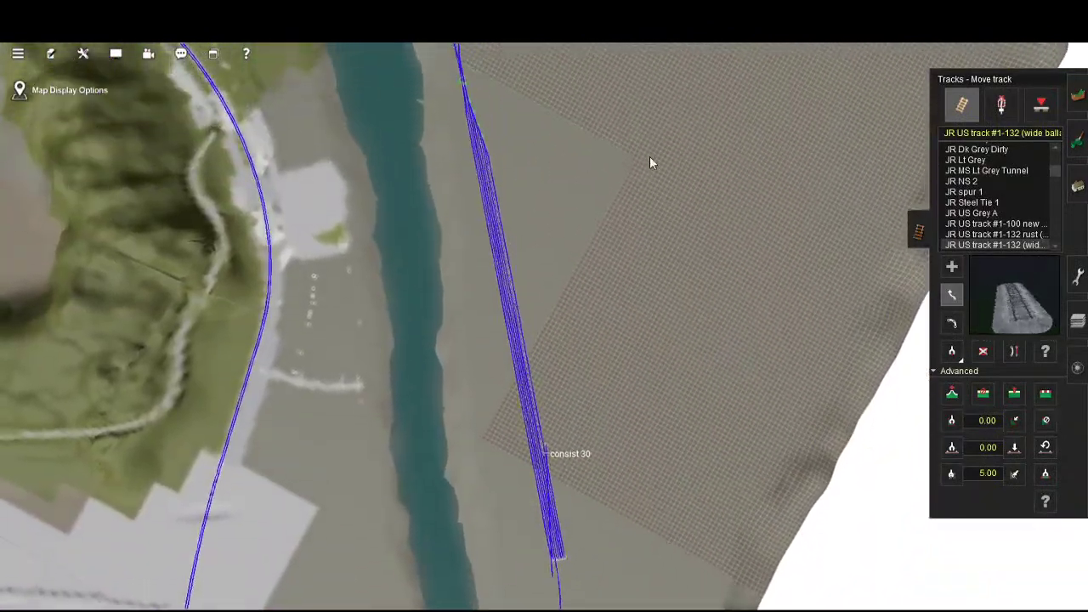
right_drag(703, 585, 671, 424)
scroll(671, 429, up, 10)
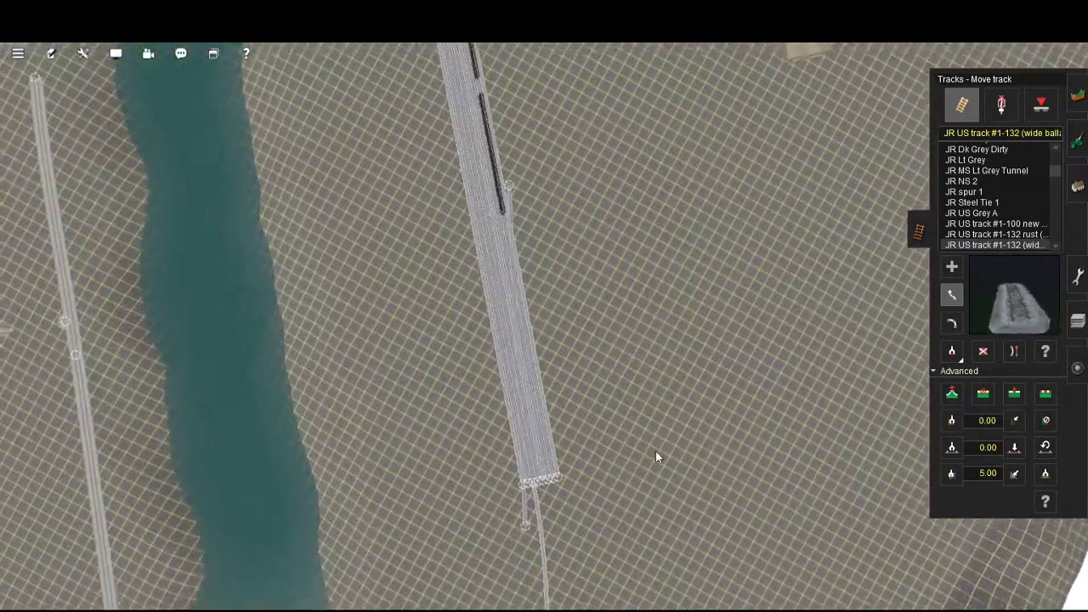
scroll(650, 446, up, 10)
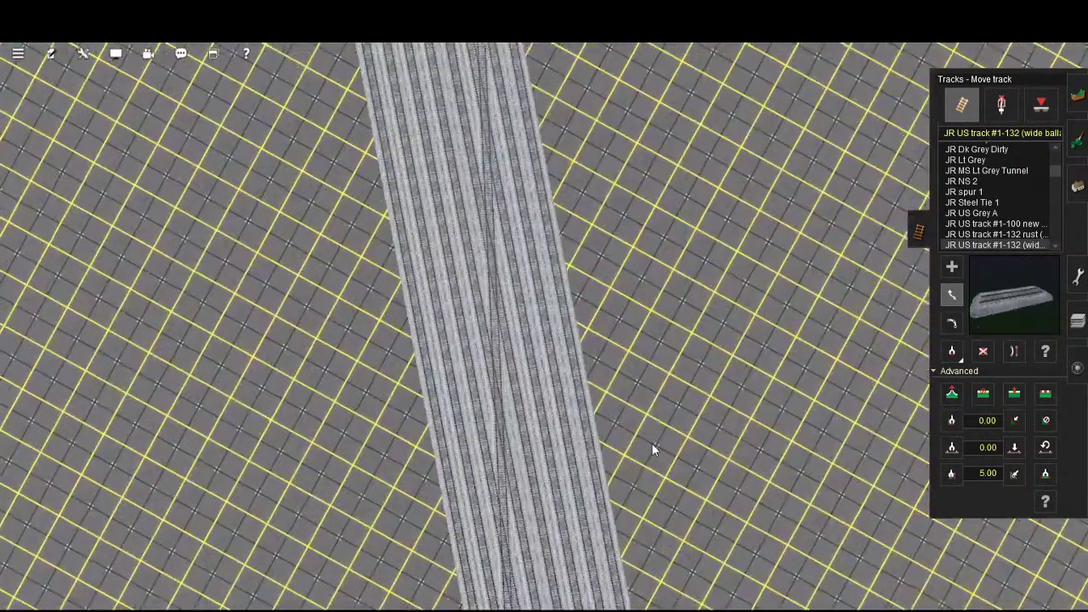
scroll(651, 444, up, 3)
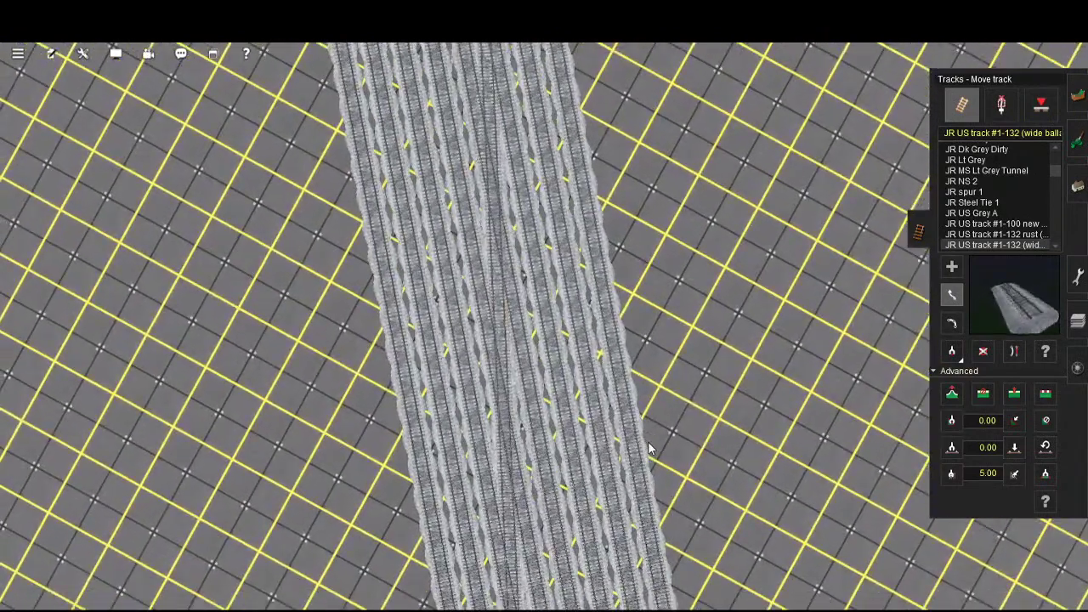
key(Down)
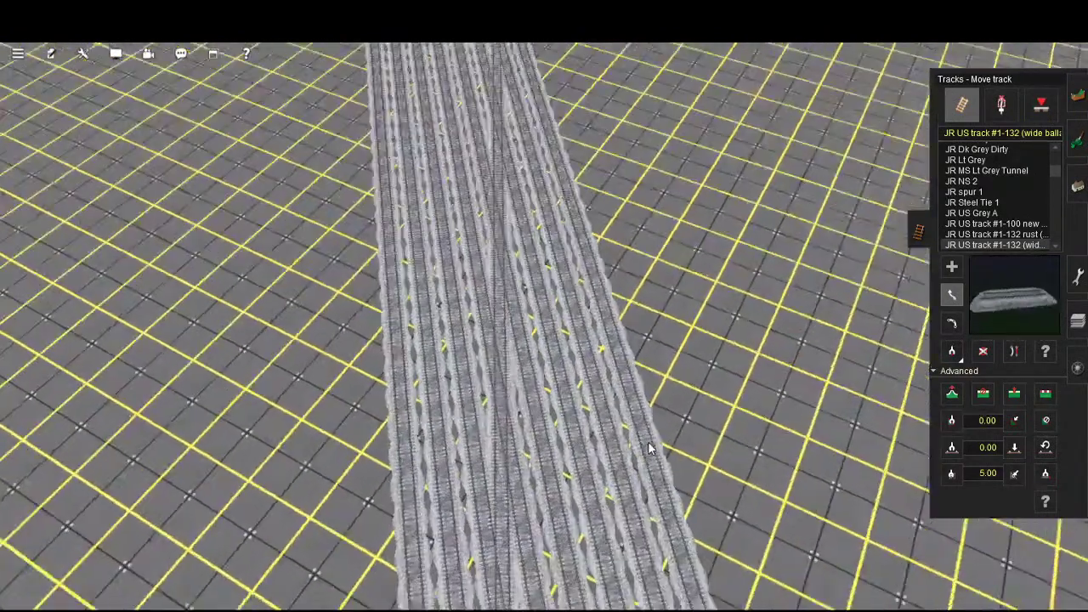
key(Down)
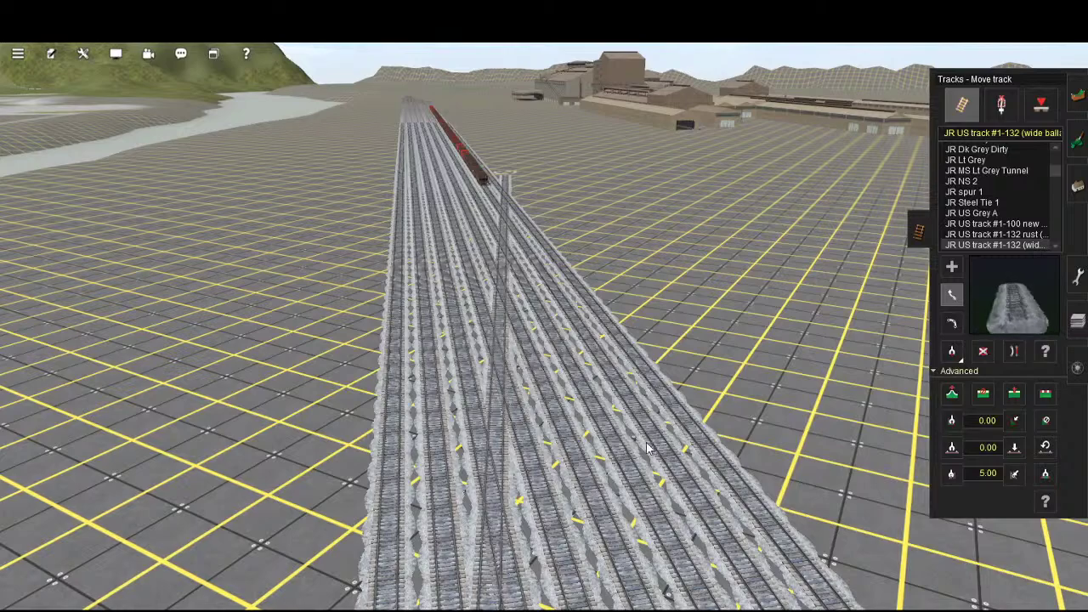
scroll(646, 444, down, 5)
key(Up)
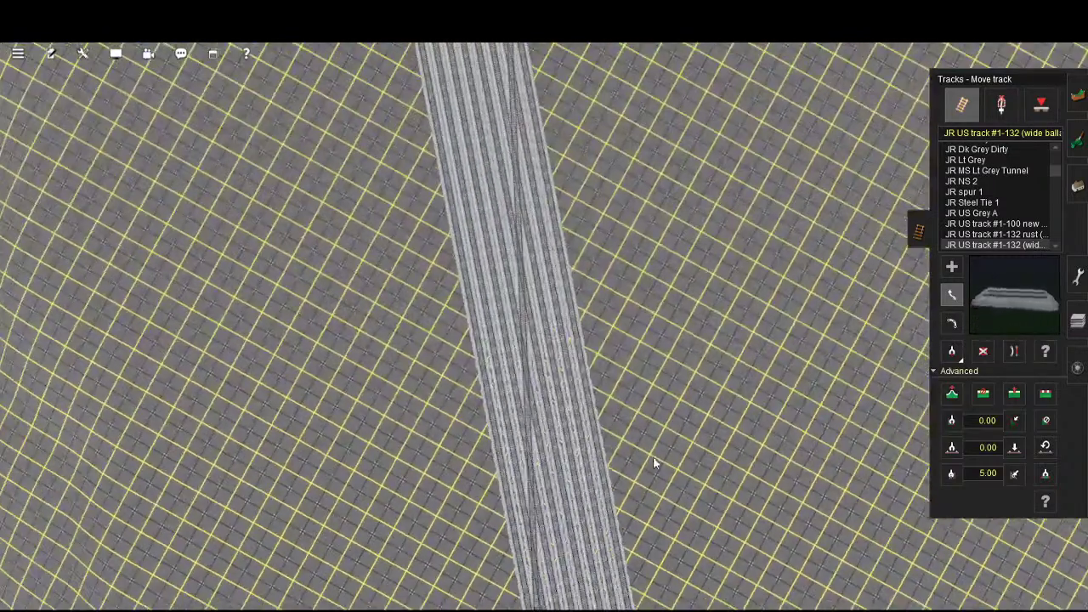
scroll(652, 456, down, 10)
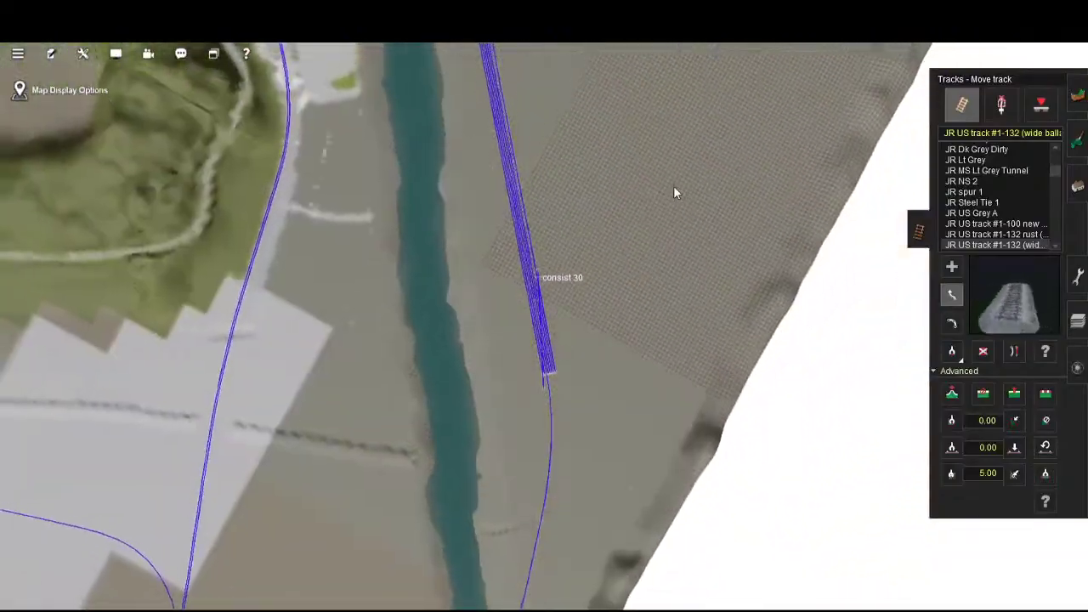
key(w)
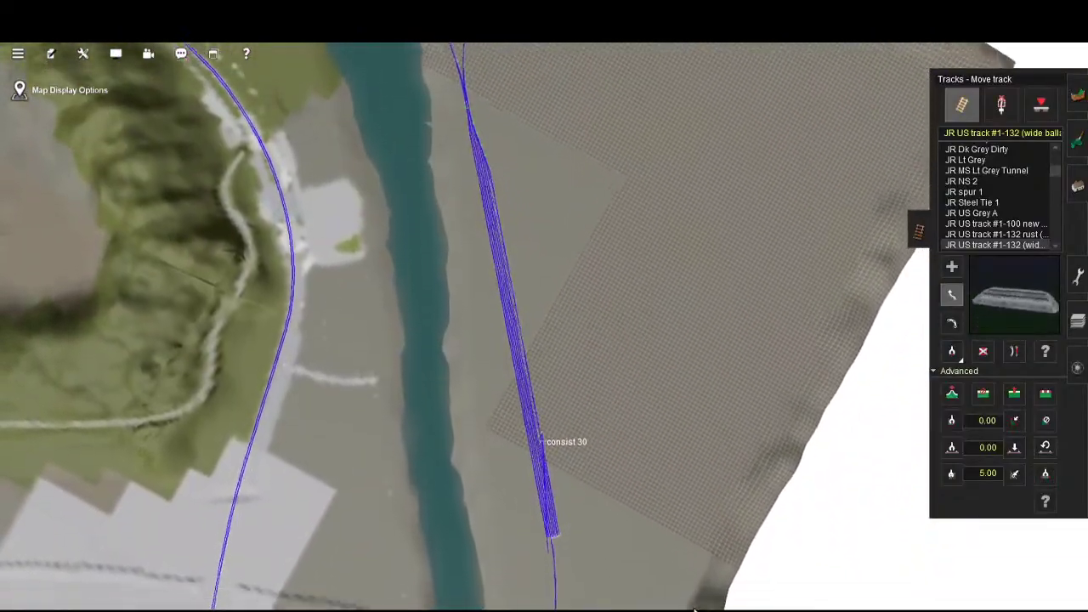
scroll(662, 494, up, 10)
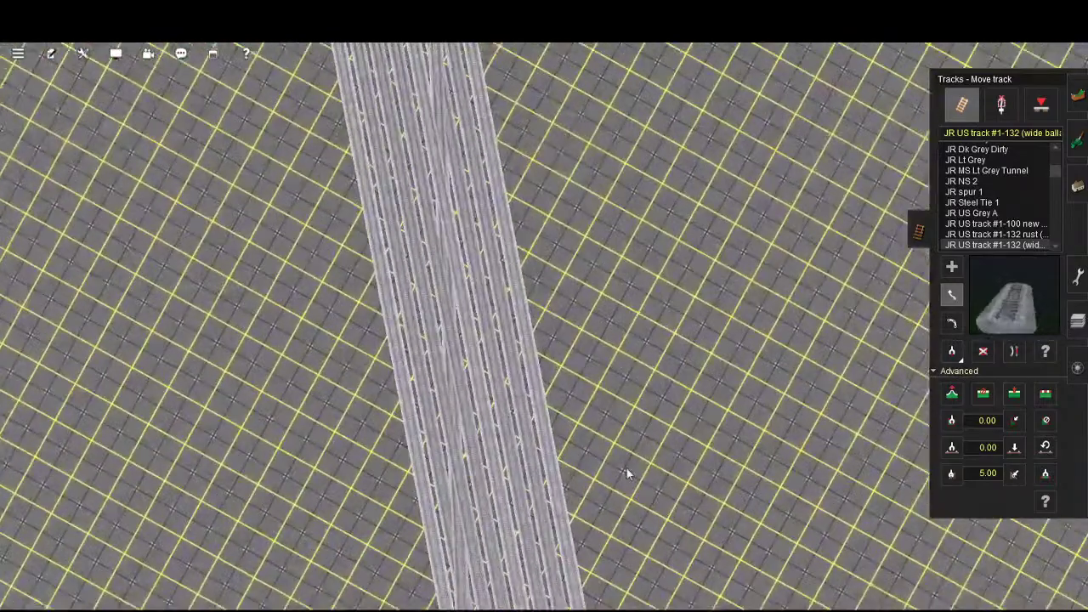
- Shift the diagonal track's far end slightly closer to the lead track beyond the yard, and check its alignment back to the hopper train
key(a)
key(Down)
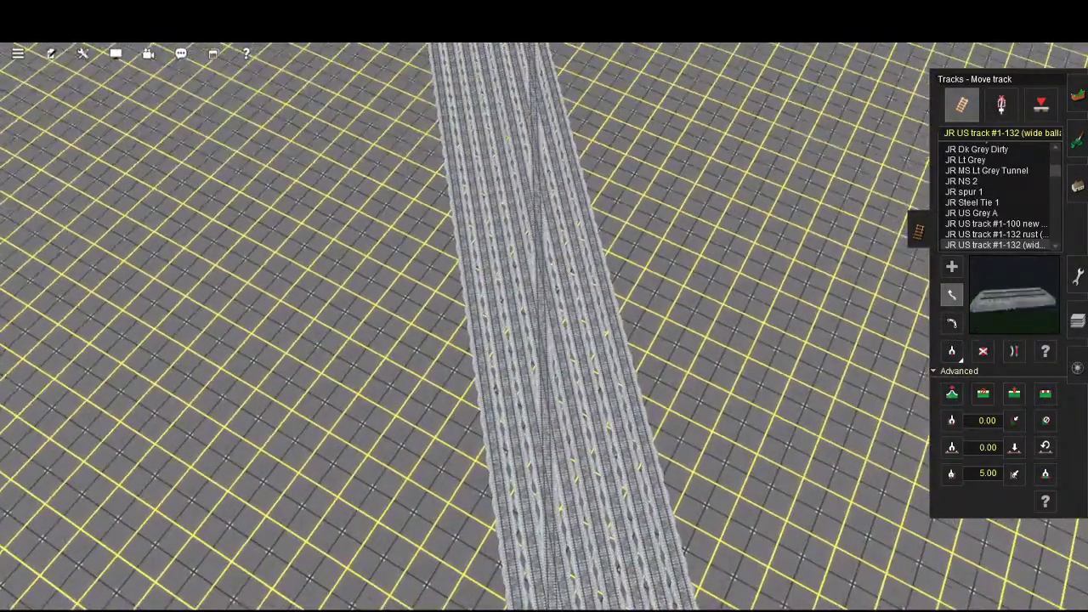
key(s)
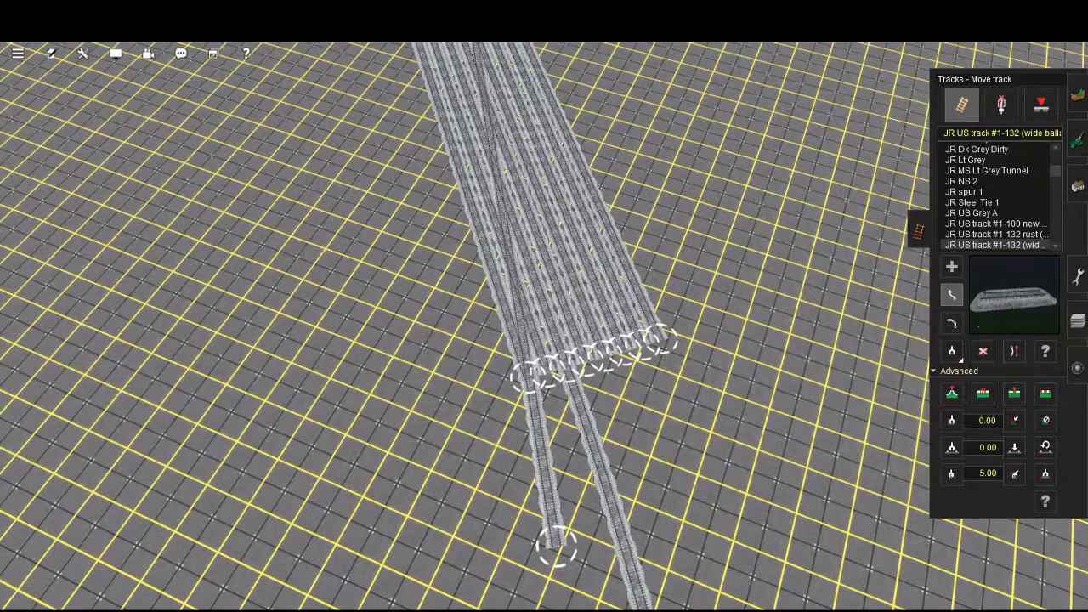
drag(558, 542, 576, 536)
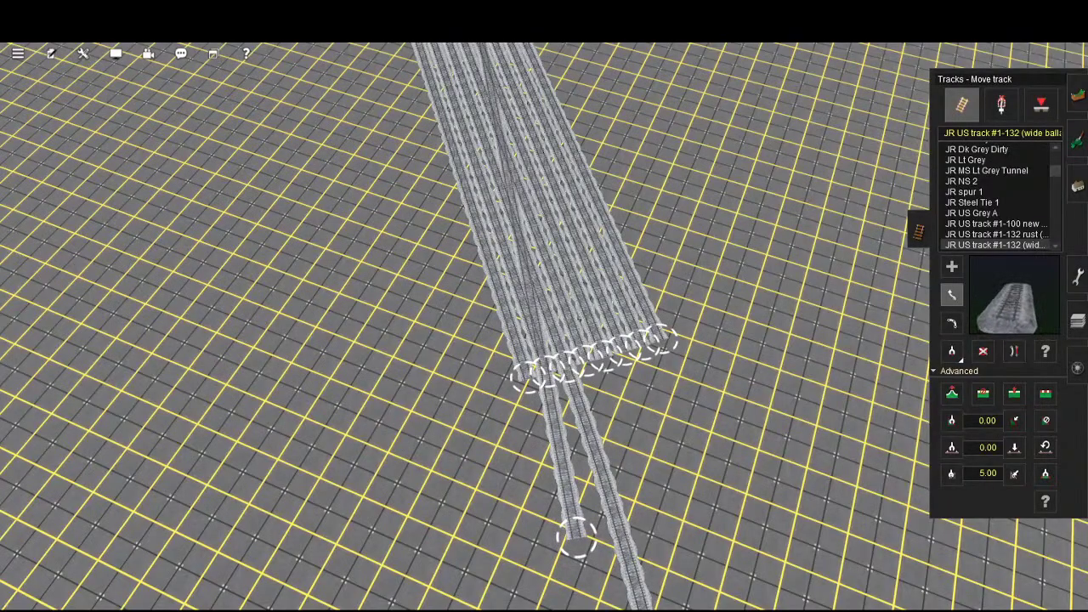
scroll(643, 172, down, 3)
key(Up)
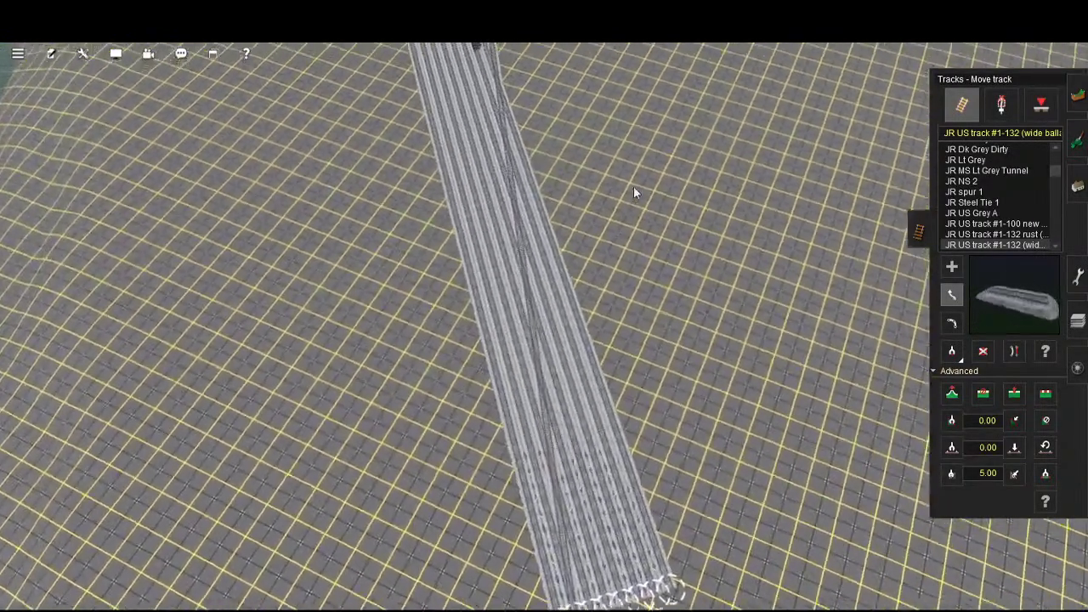
key(Up)
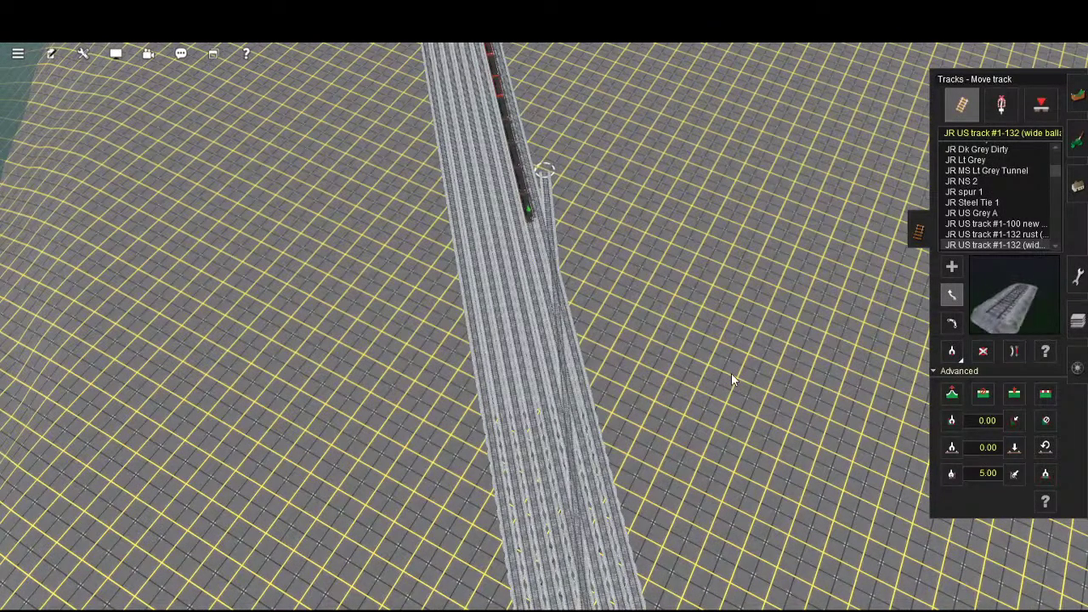
- Follow the diagonal track from the hopper train to the yard's open track ends, examining how it crosses each yard track
key(Up)
scroll(711, 523, up, 3)
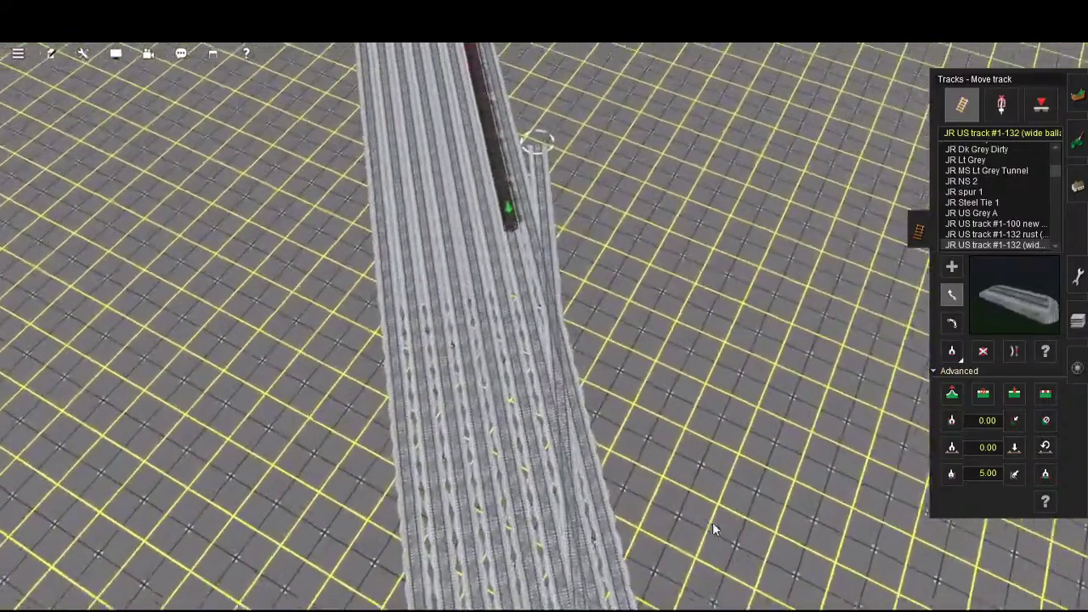
key(Down)
scroll(701, 484, up, 2)
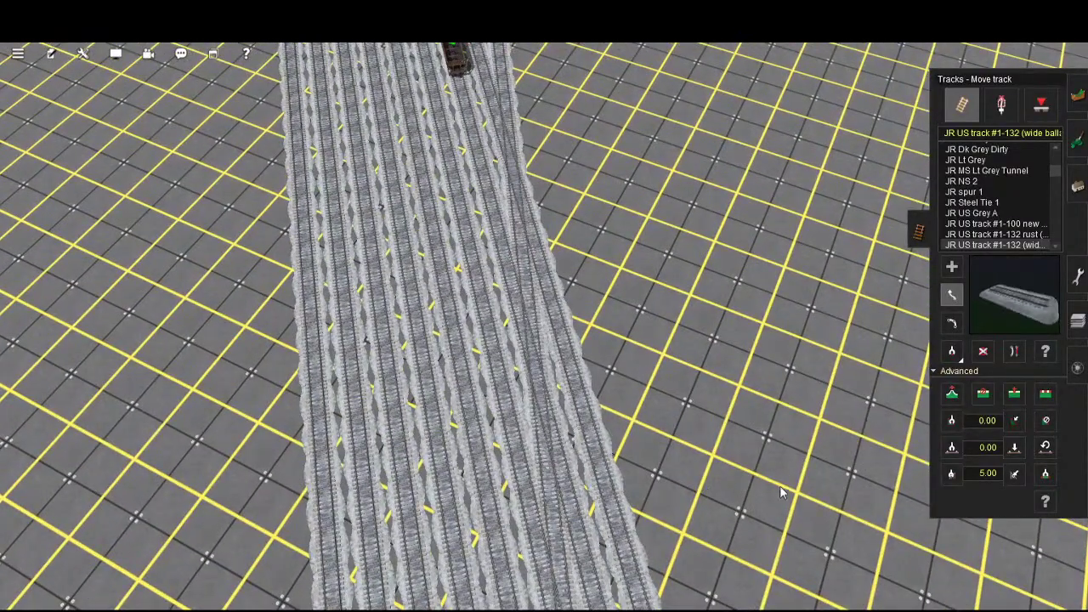
key(Left)
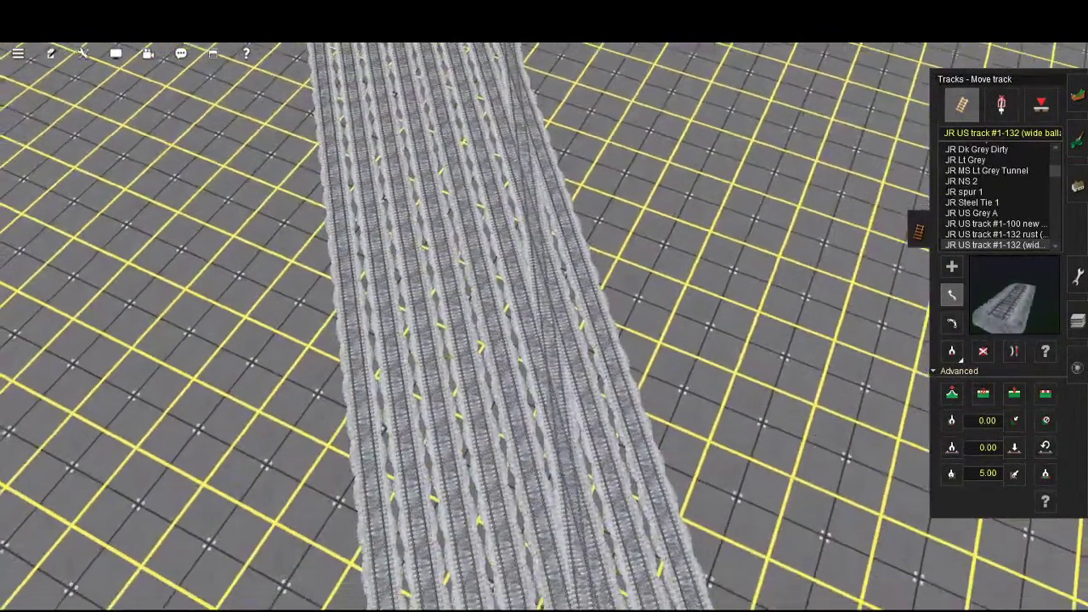
key(Down)
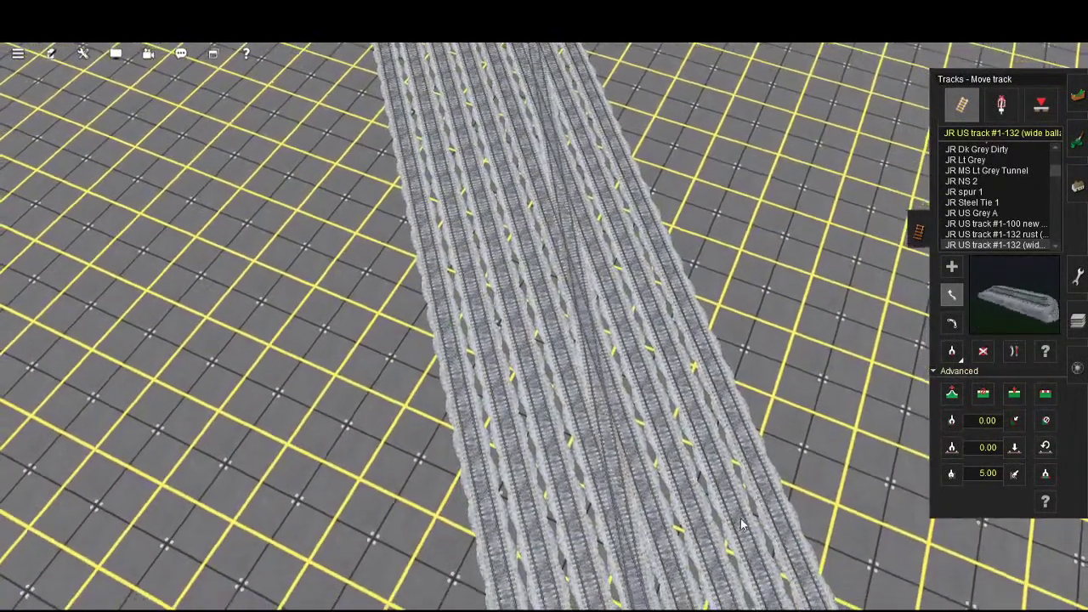
key(Right)
key(Down)
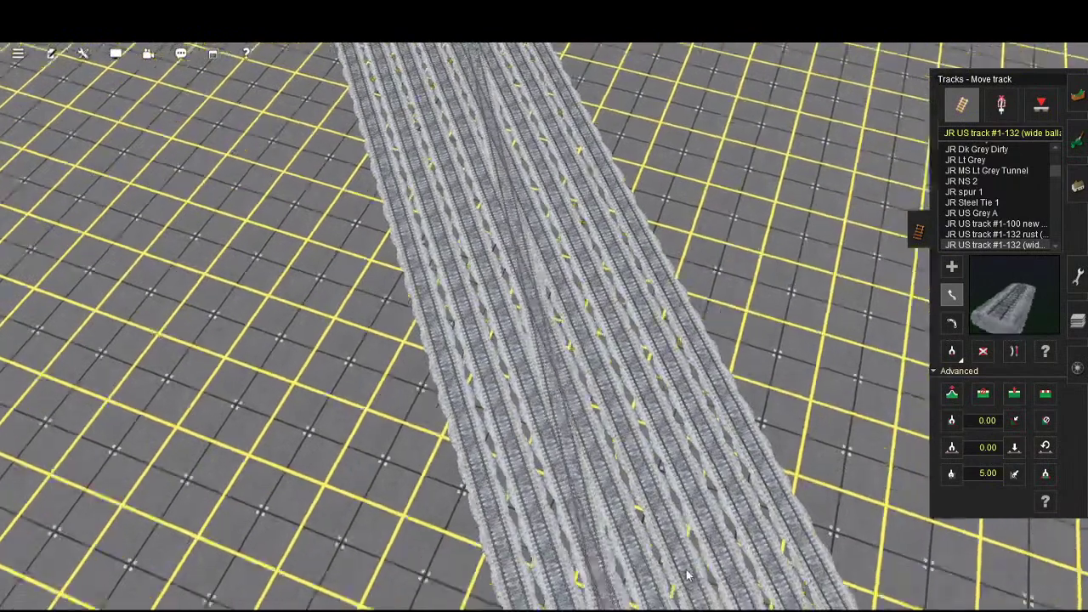
key(Down)
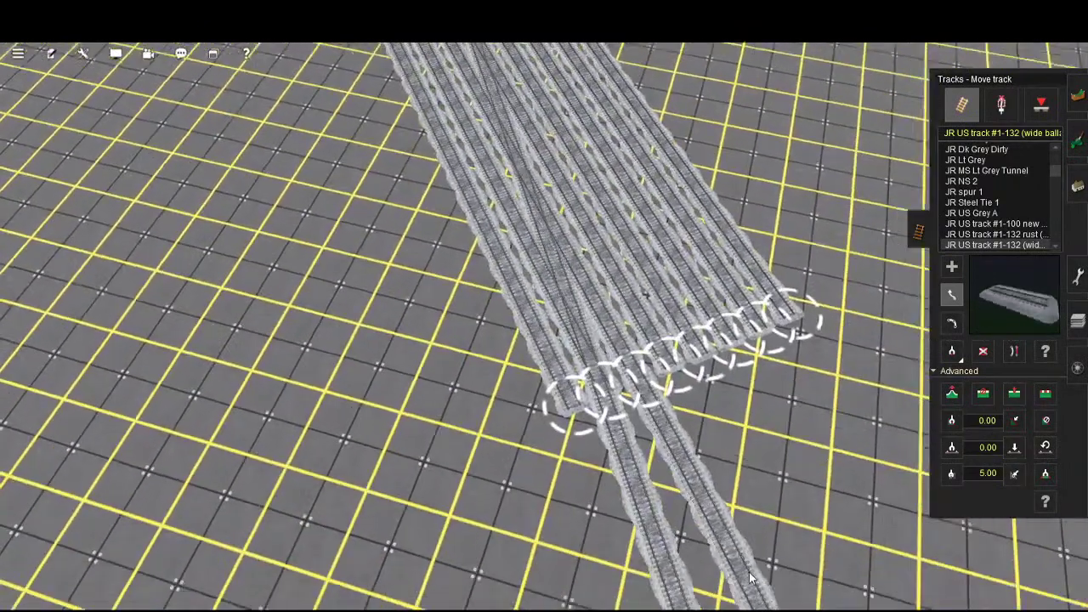
key(Up)
key(Up)
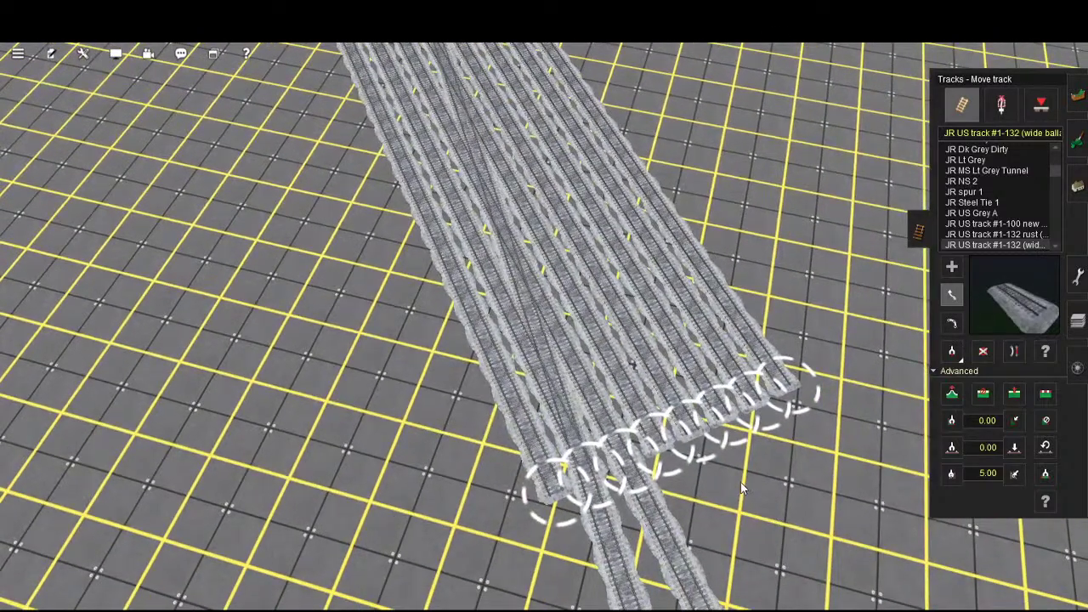
key(Right)
key(Down)
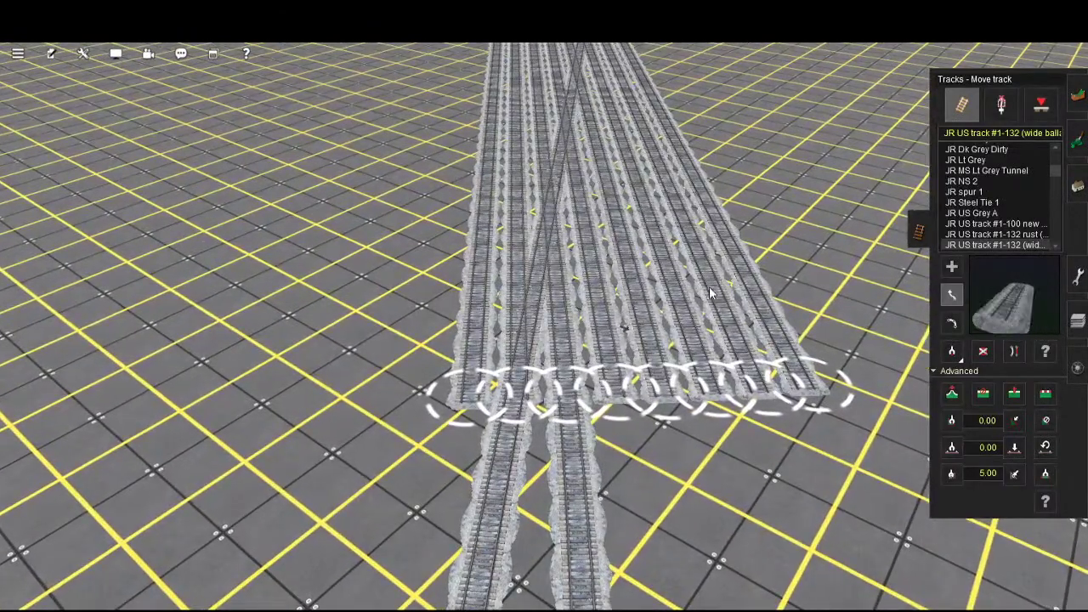
- Activate adding track and inspect from above where the diagonal's rails cross the yard tracks near their open ends
right_drag(689, 222, 713, 550)
key(Up)
scroll(713, 524, up, 5)
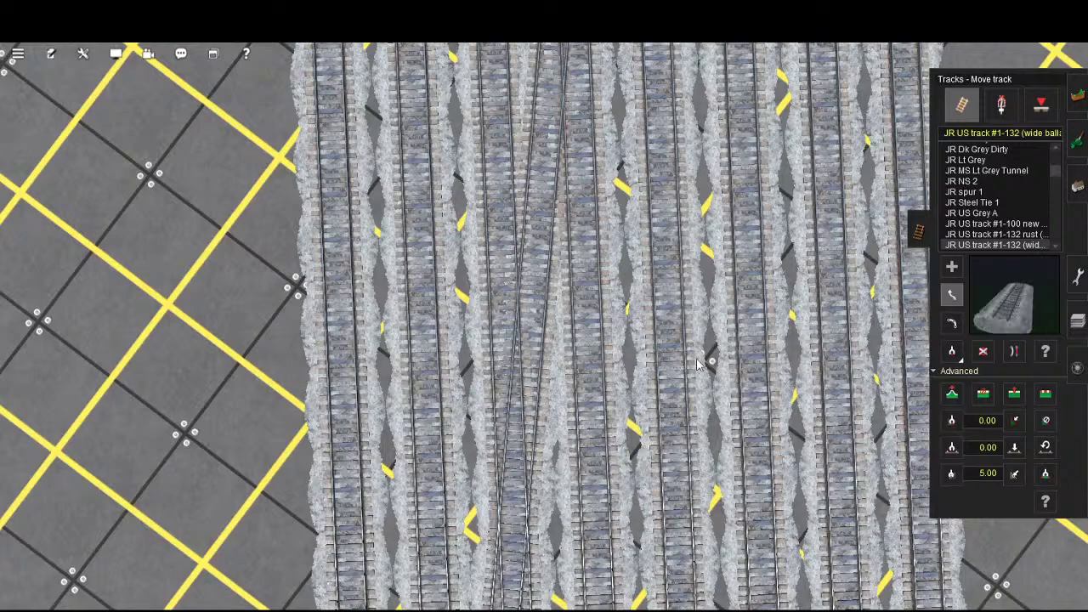
scroll(697, 364, up, 4)
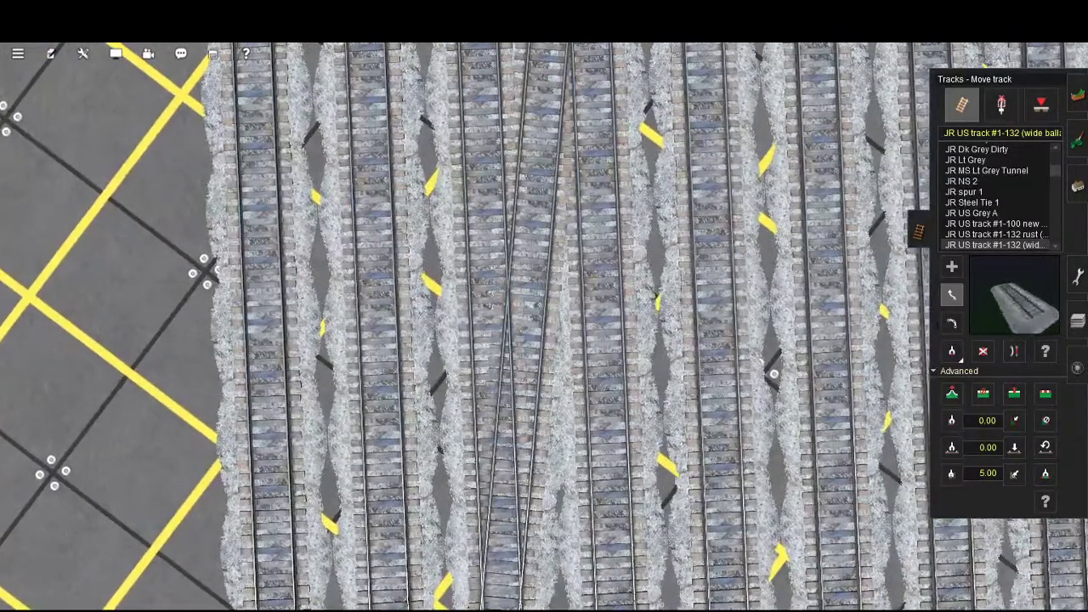
click(952, 266)
key(Up)
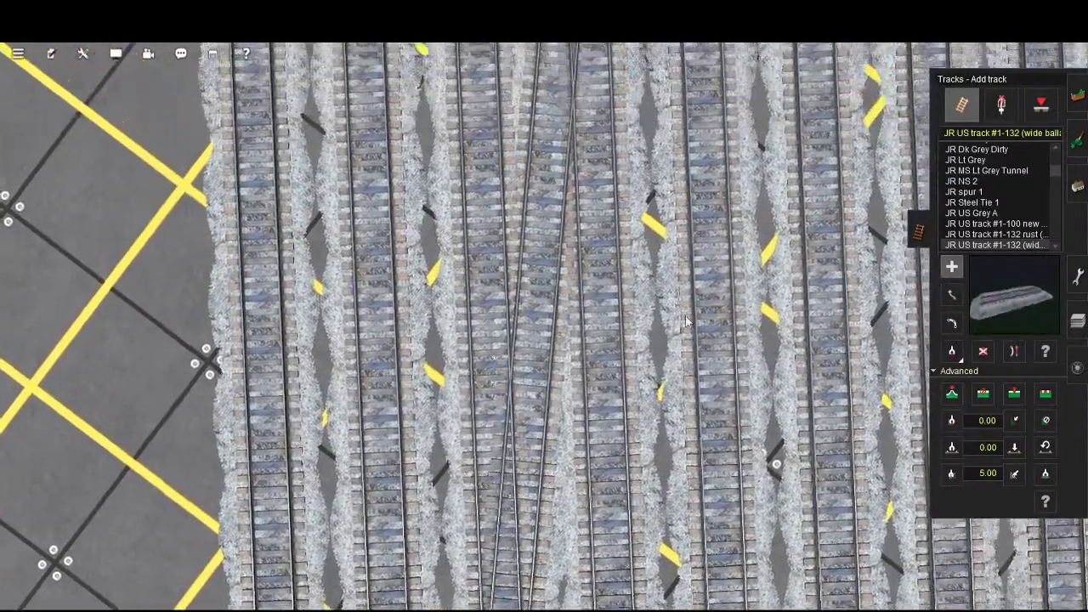
key(Down)
key(Up)
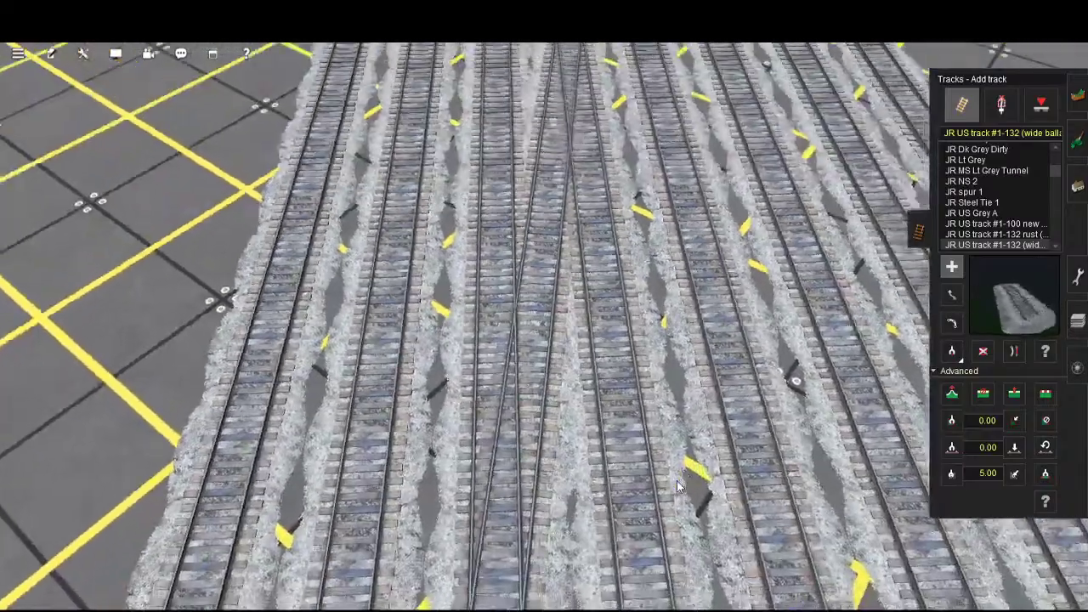
- Examine the full diagonal and the two lead tracks from beyond the yard's open ends, looking back toward the hopper train
scroll(732, 440, down, 6)
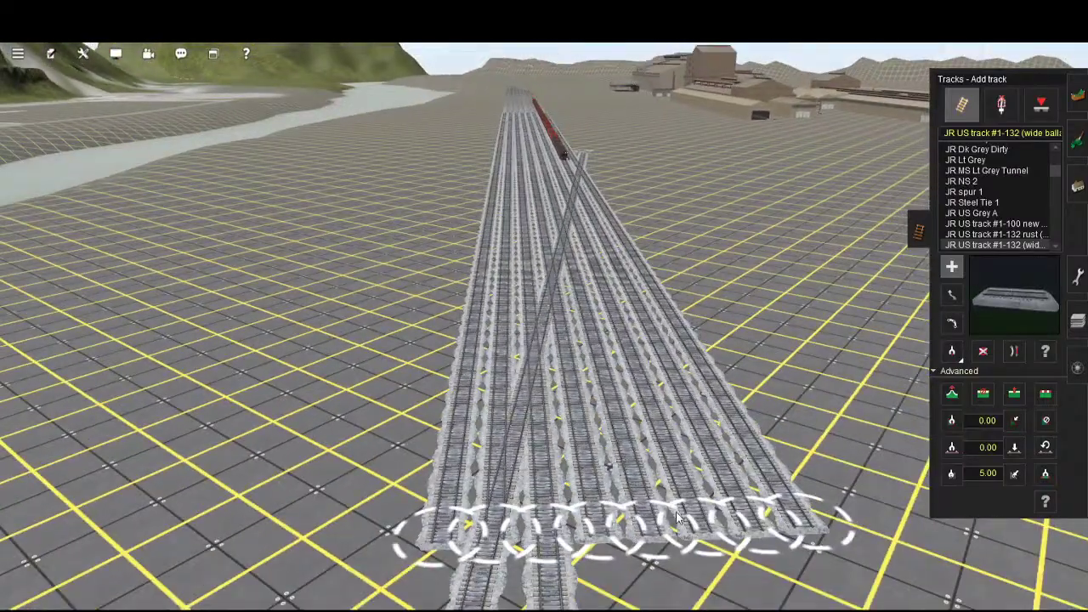
scroll(678, 516, down, 2)
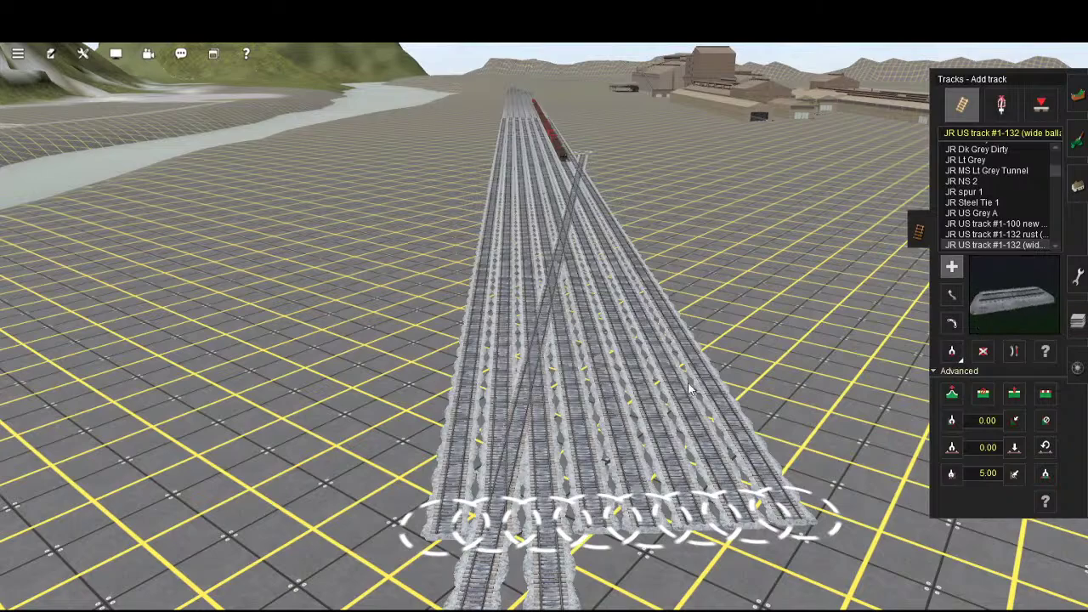
key(Up)
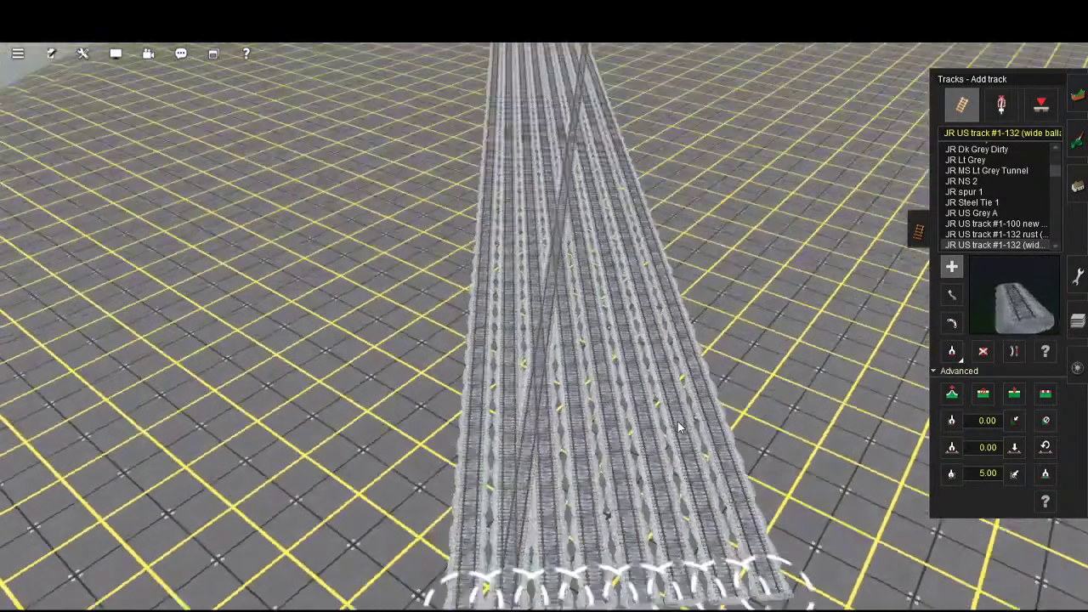
key(Down)
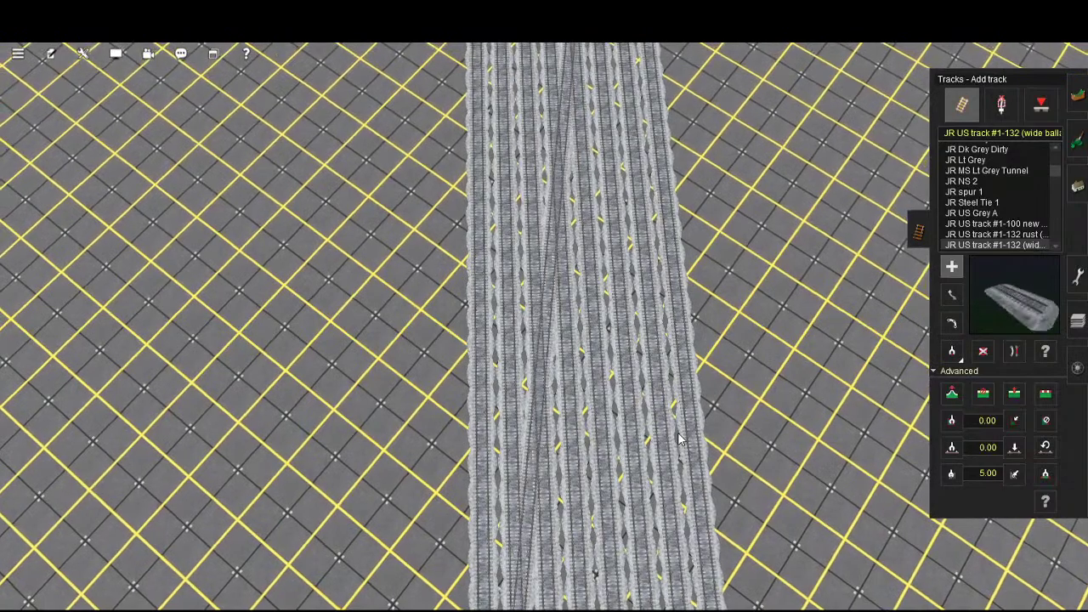
key(Down)
key(Down)
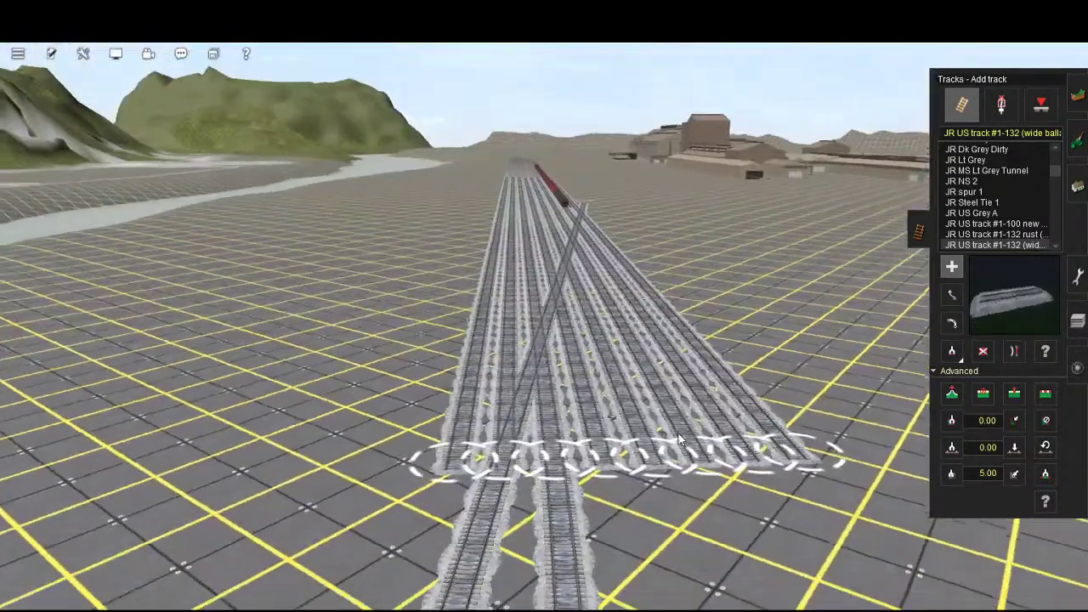
key(Left)
key(Left)
key(Left)
key(Left)
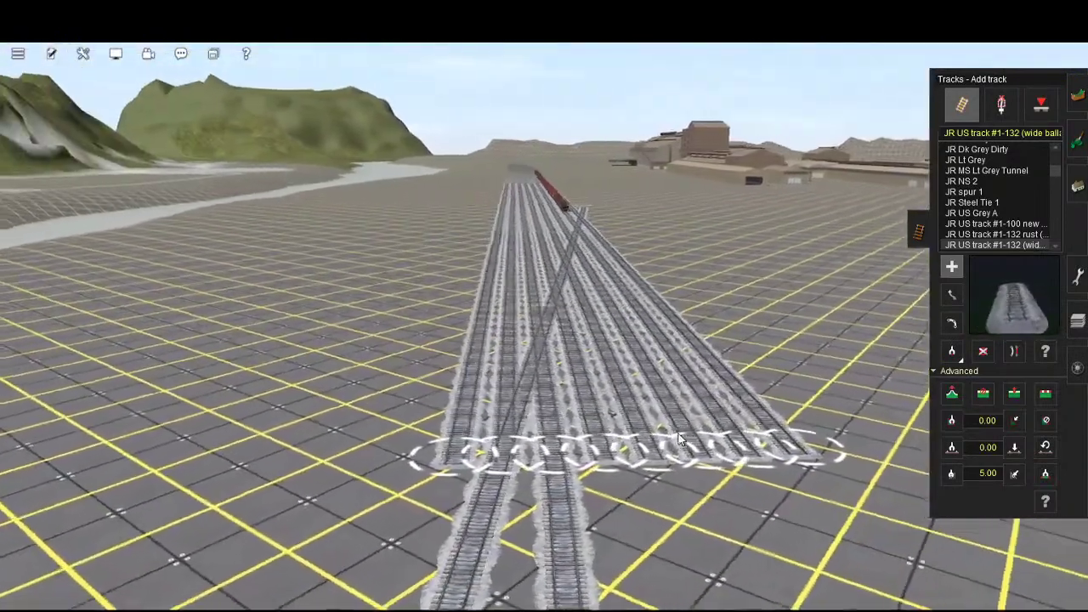
key(Right)
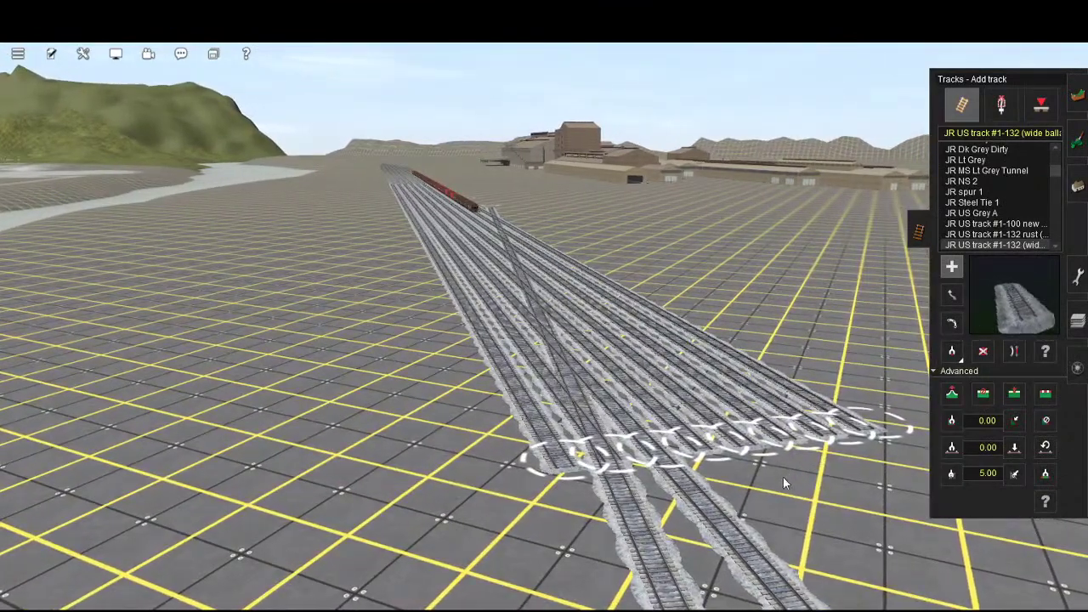
key(Left)
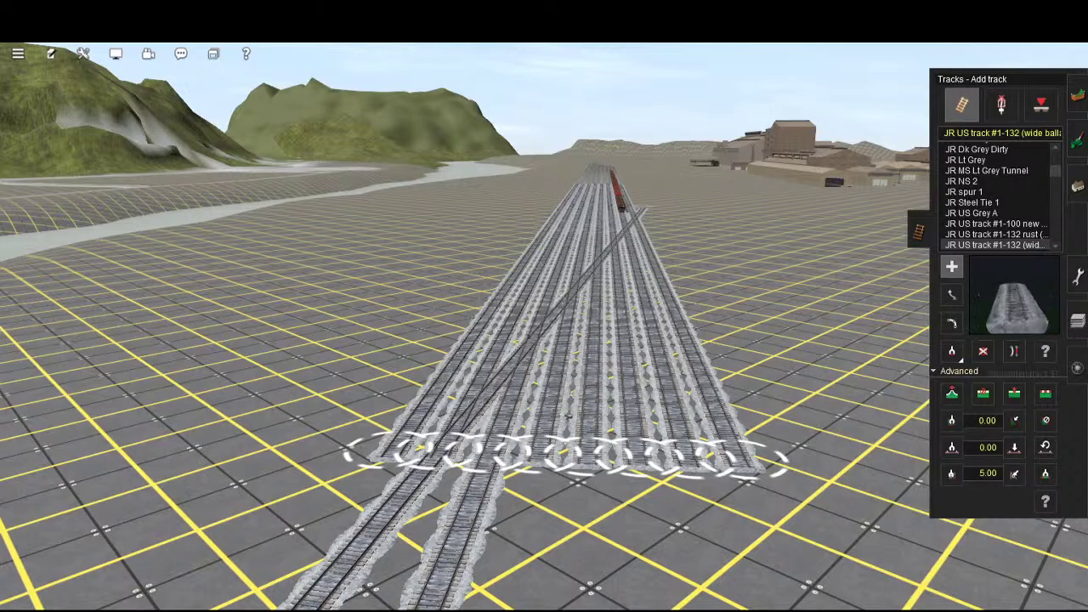
click(1014, 351)
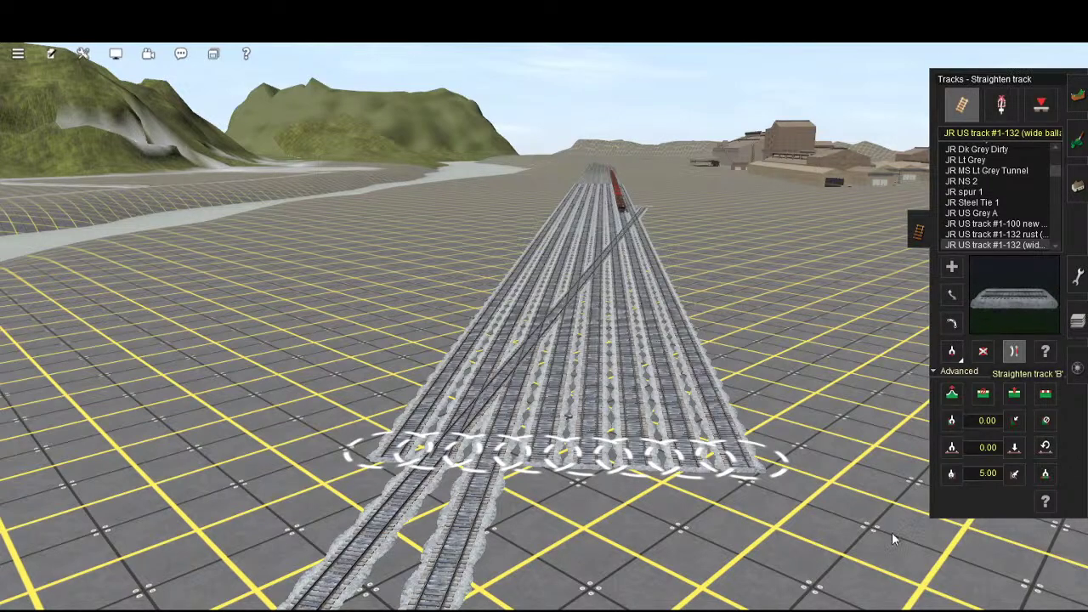
key(Right)
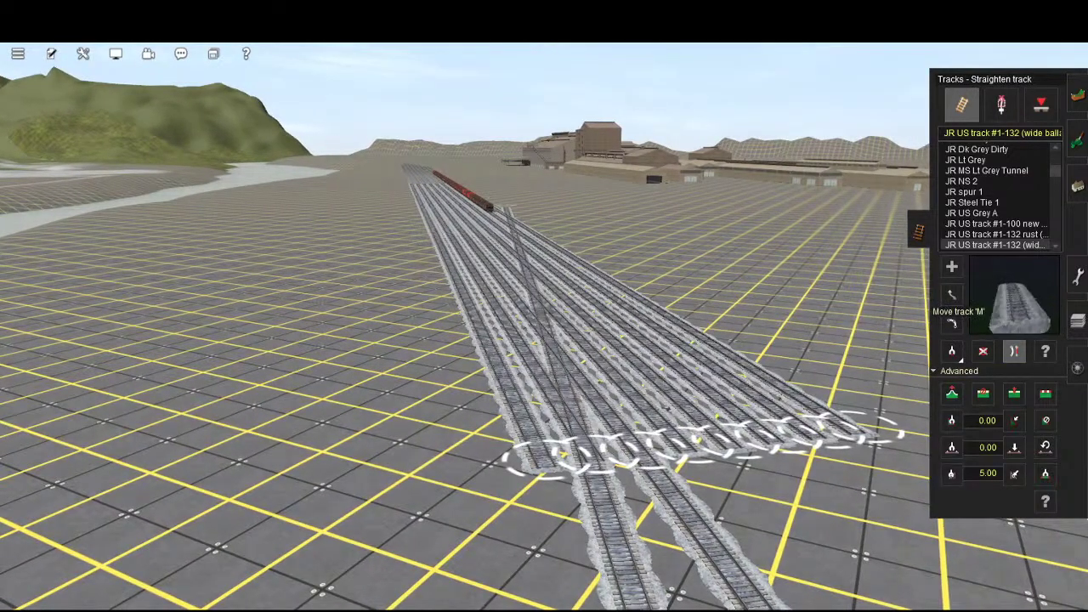
click(952, 267)
- Inspect up close the point where the diagonal's rails cross the yard track just inside the open ends
key(Left)
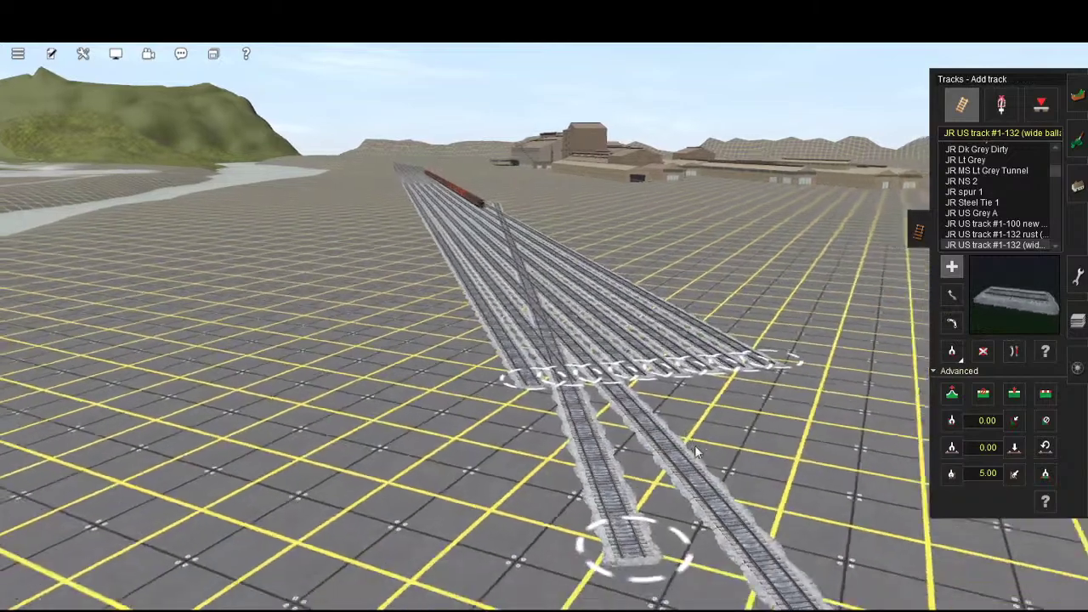
scroll(774, 371, up, 3)
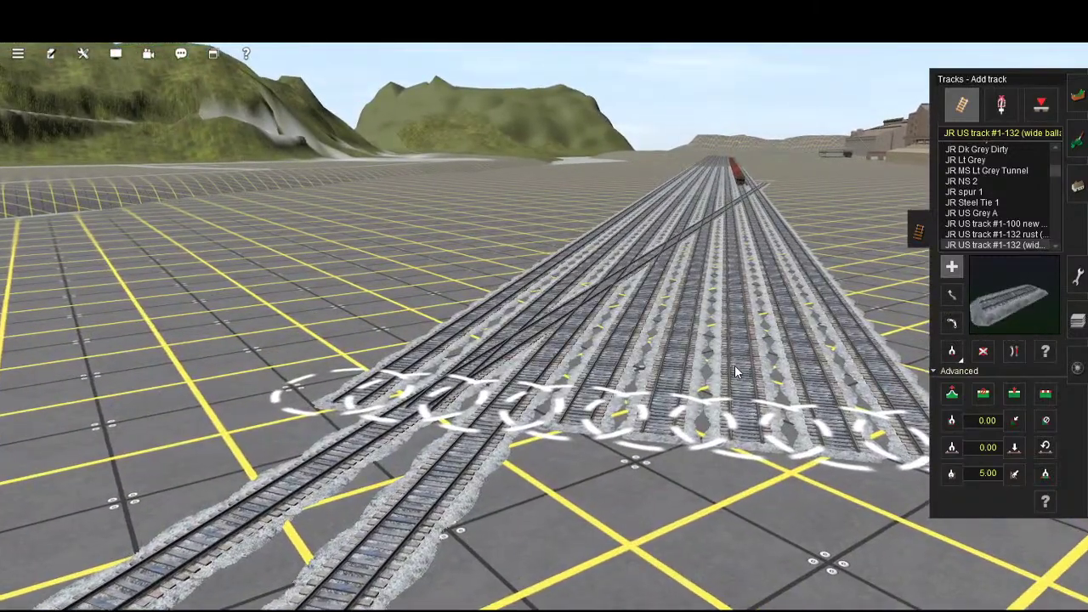
scroll(736, 371, up, 5)
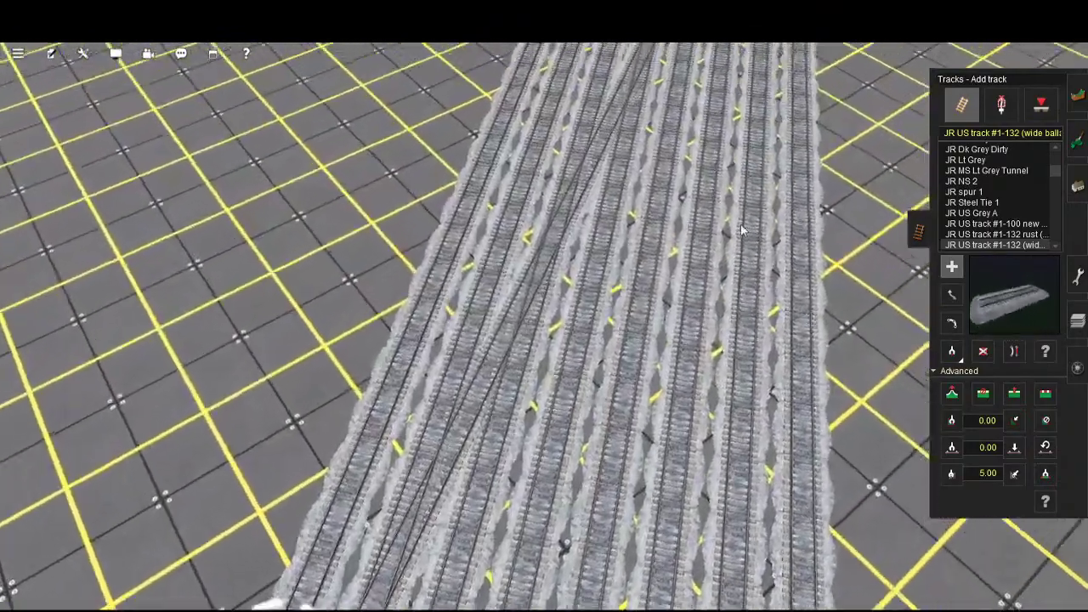
right_drag(740, 230, 662, 420)
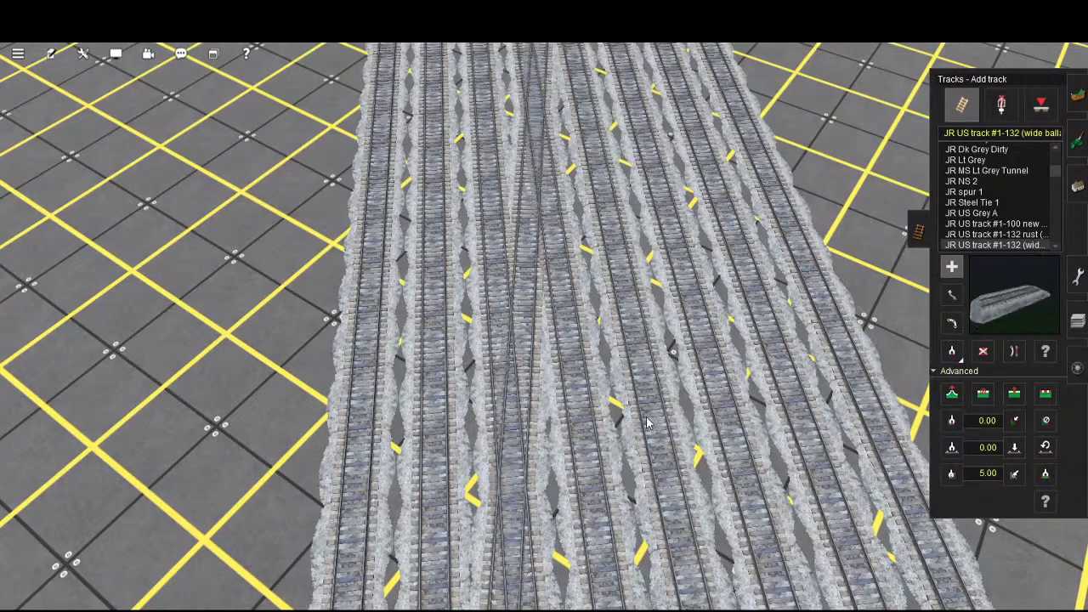
scroll(646, 422, up, 6)
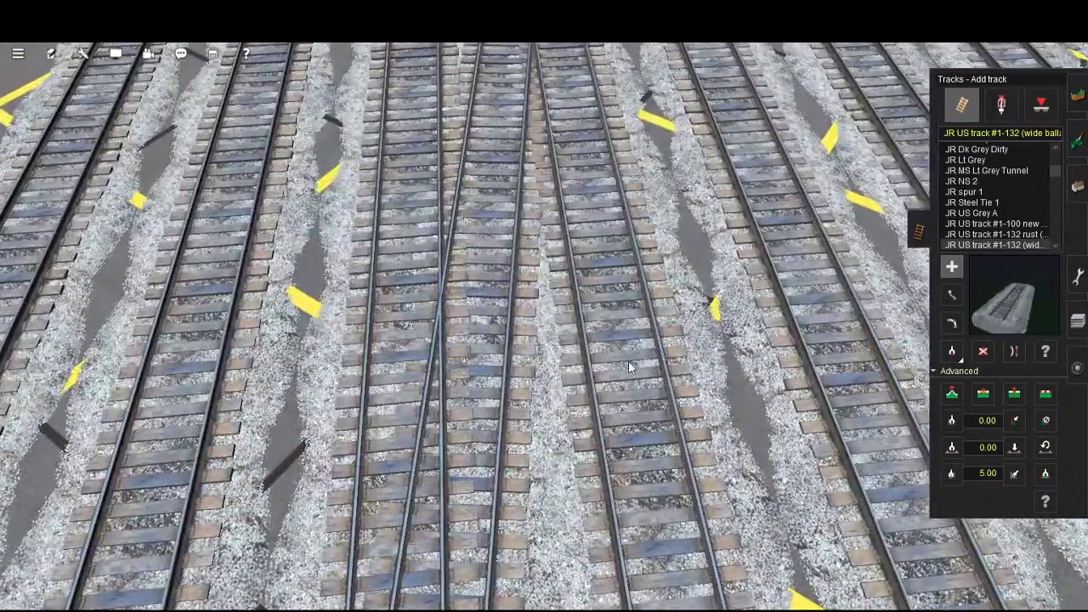
scroll(628, 360, down, 3)
scroll(590, 266, down, 3)
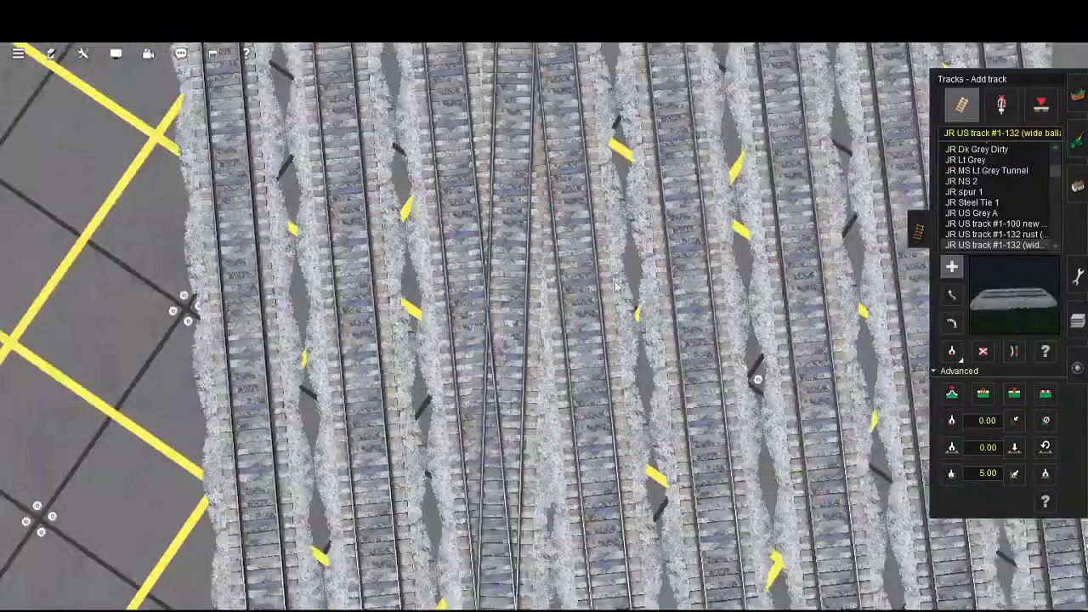
- Inspect where the diagonal crosses the yard tracks, looking from the lead tracks at the open ends toward the hopper train
right_drag(694, 586, 822, 609)
key(Down)
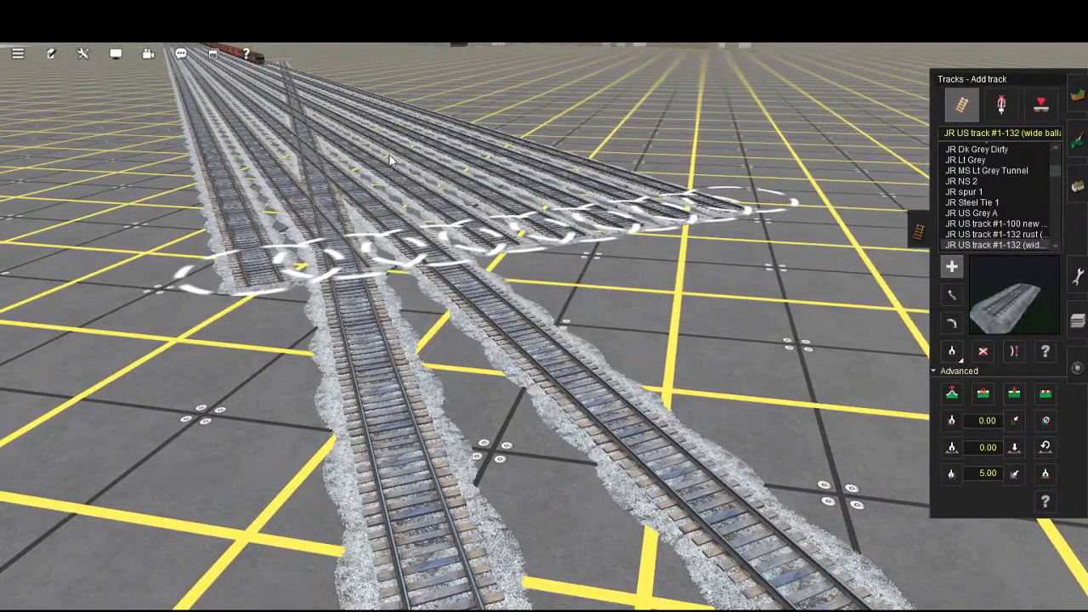
right_click(428, 206)
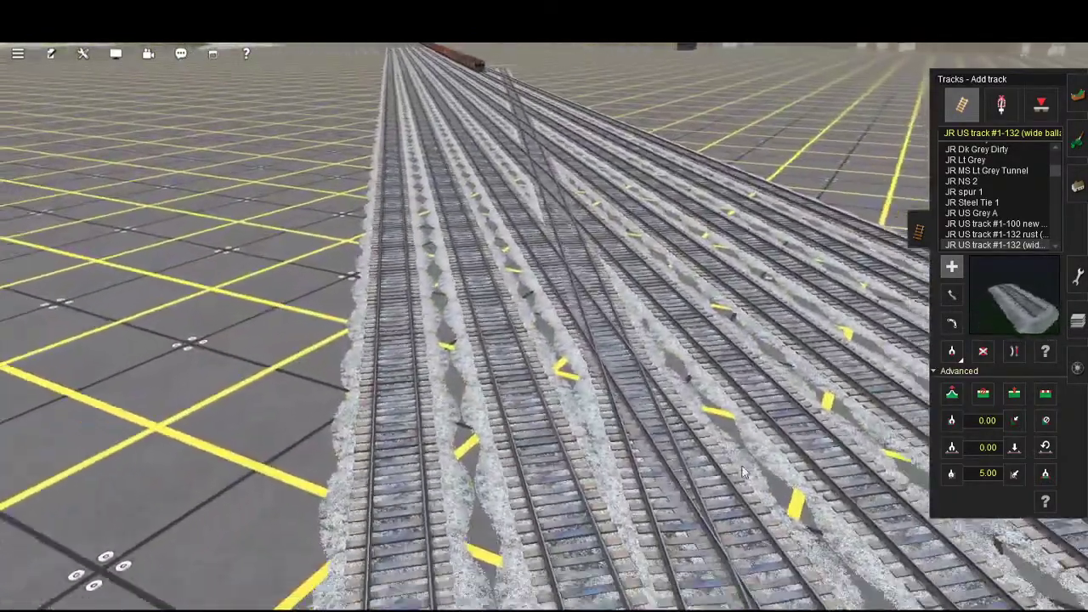
right_click(744, 472)
key(Left)
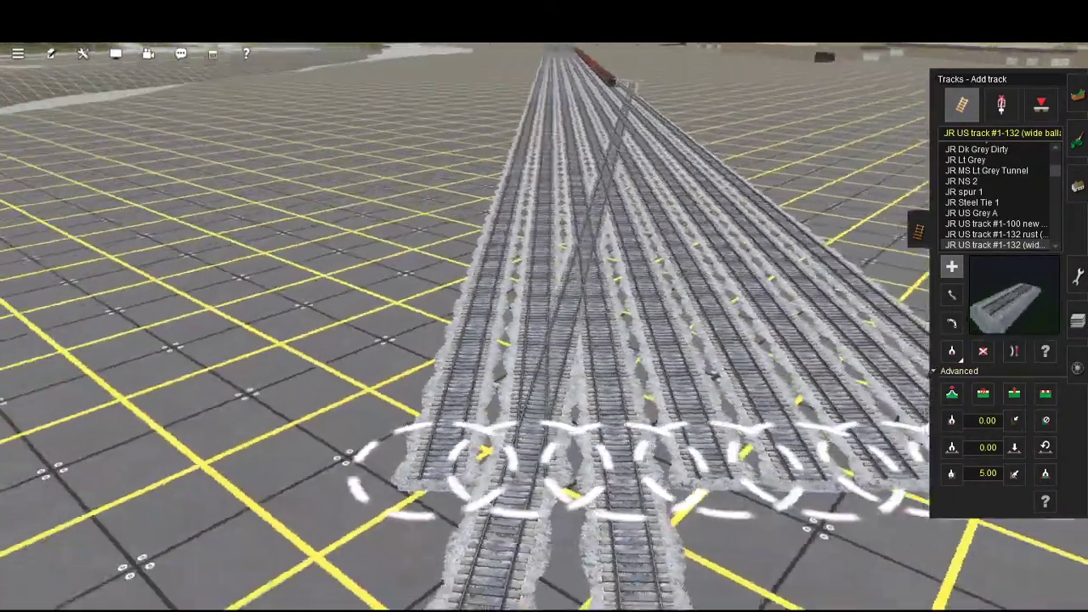
right_click(801, 358)
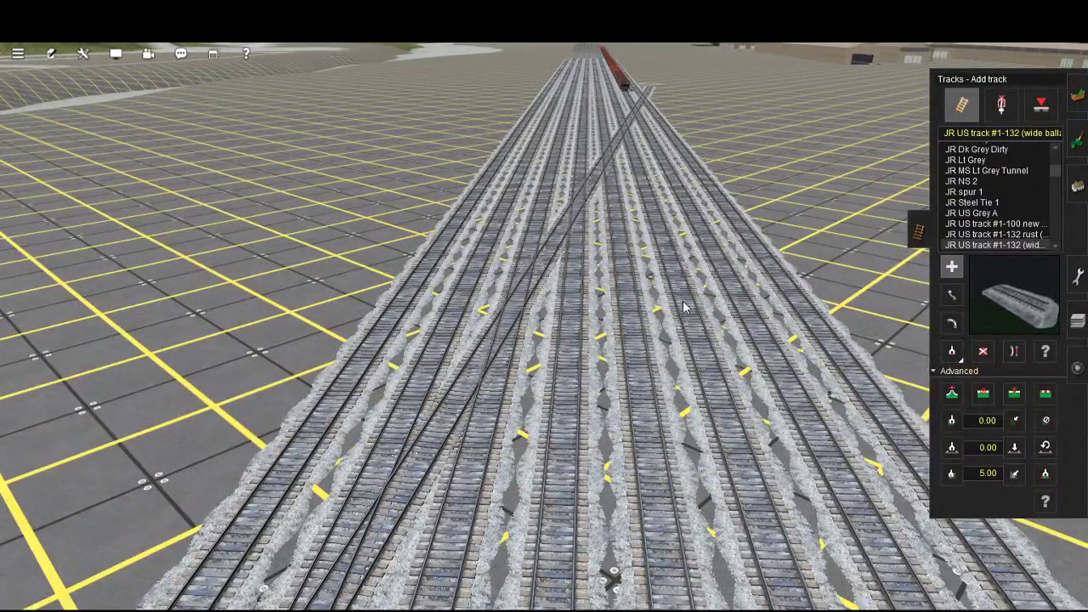
key(Up)
- Lay a connector from the diagonal to the yard track it crosses nearest the open ends, and straighten the connector
right_drag(688, 143, 668, 478)
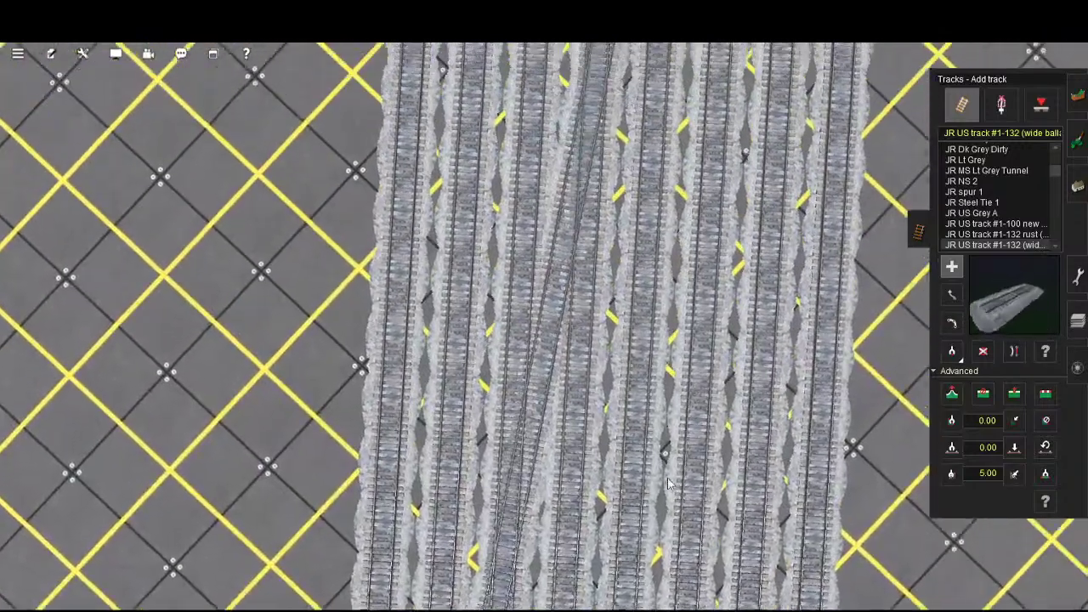
scroll(668, 483, up, 3)
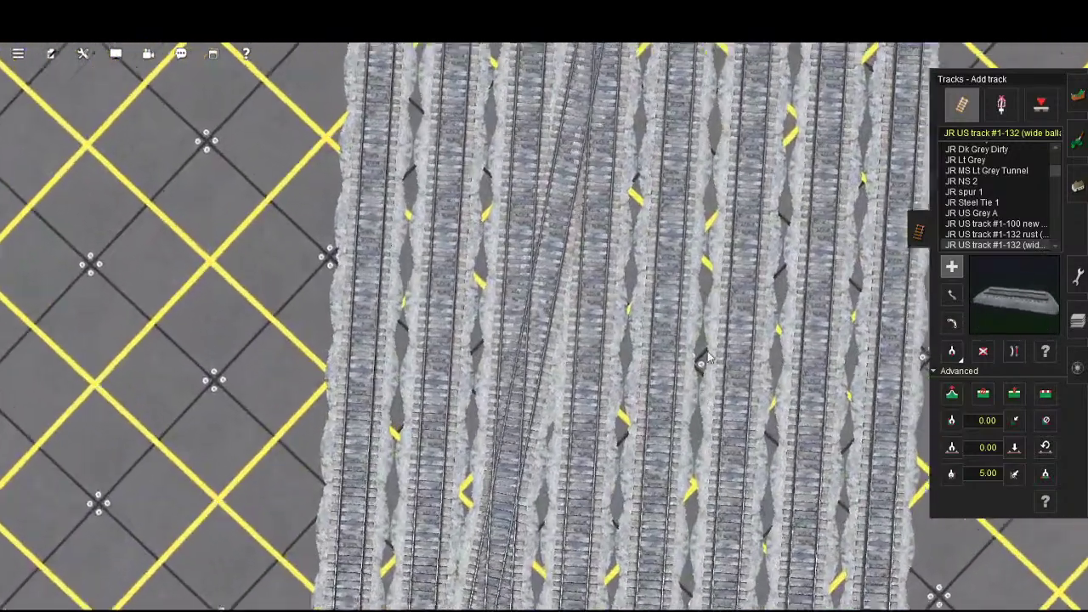
scroll(708, 357, up, 5)
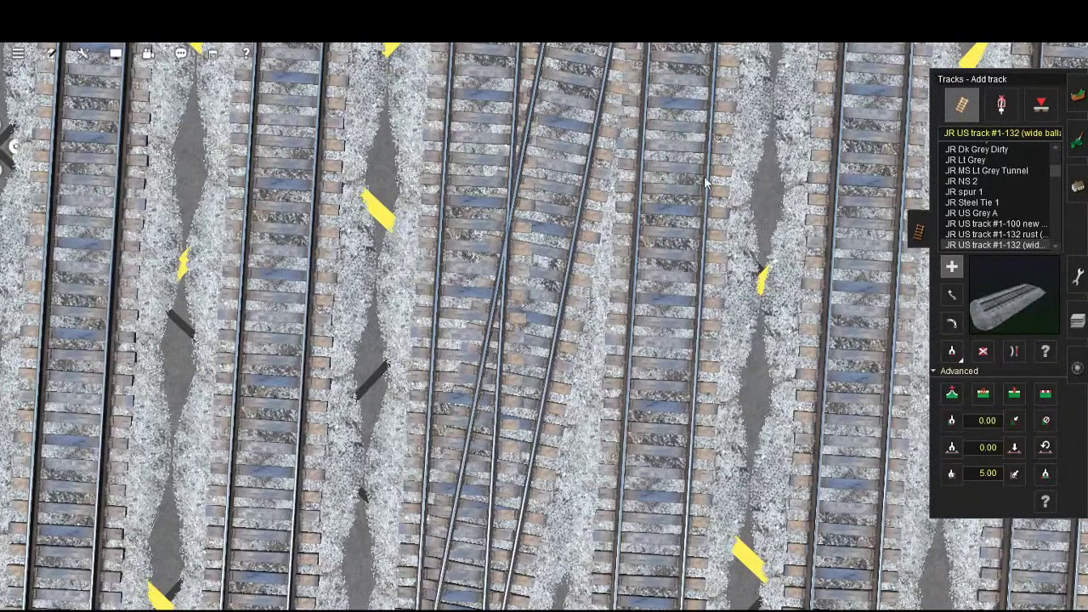
click(699, 176)
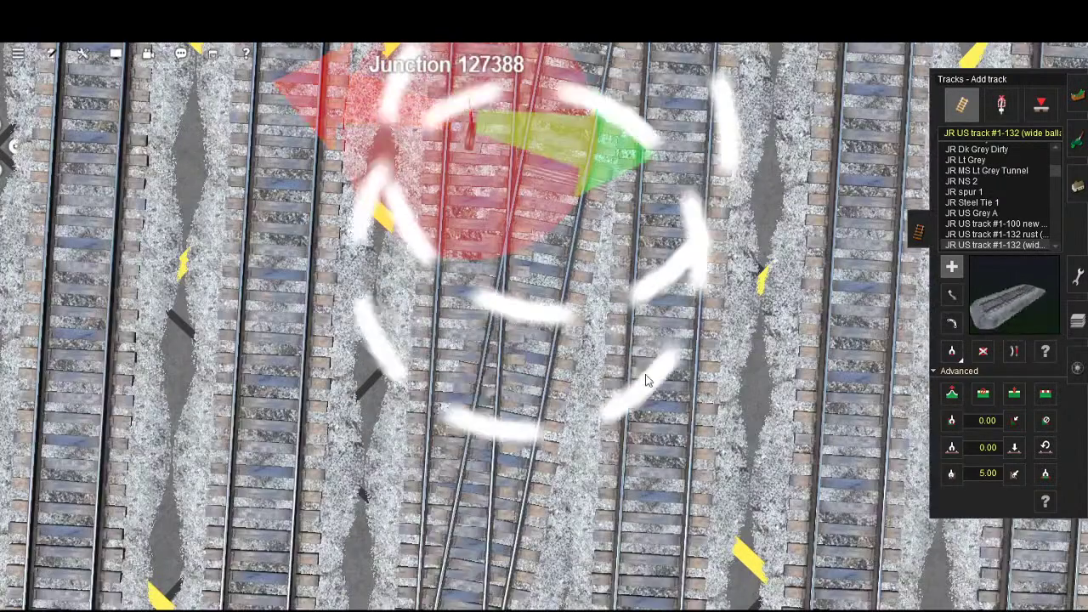
scroll(667, 289, down, 10)
key(Down)
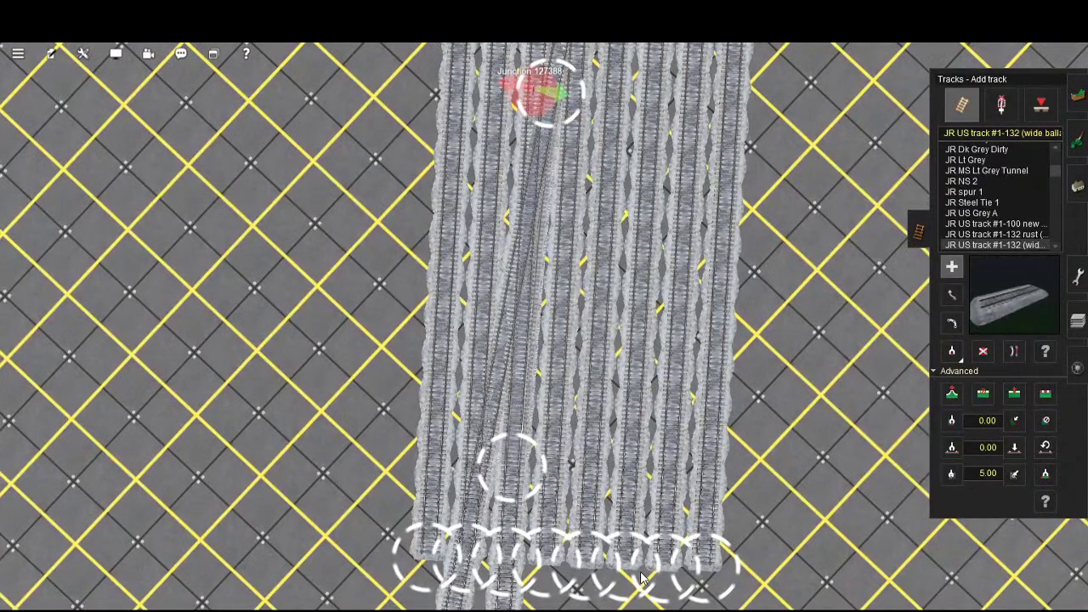
key(b)
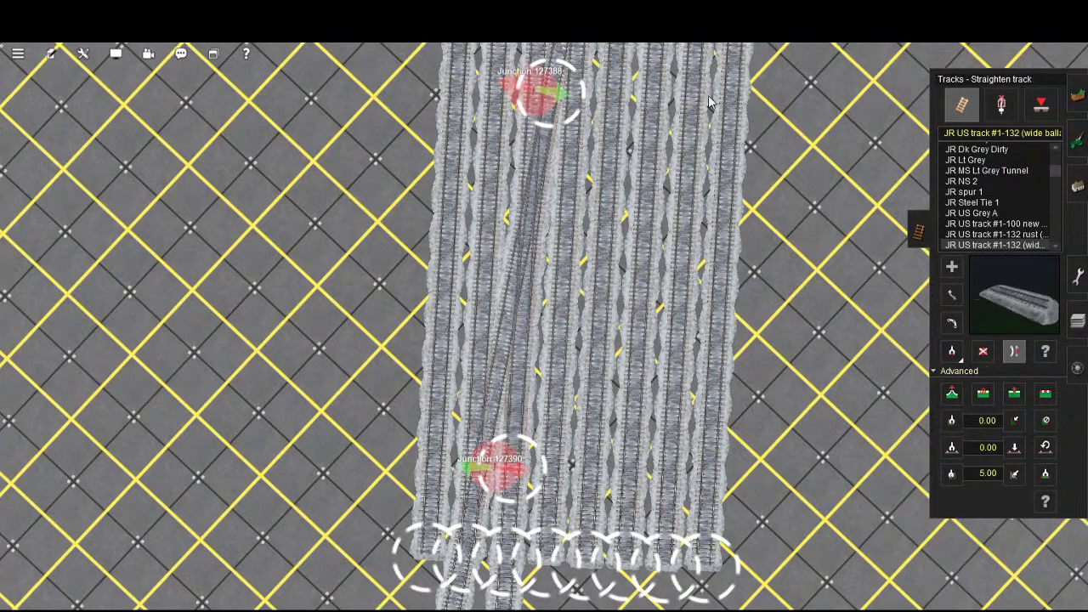
- Examine the new connector and the junctions at both its ends, from above and from beyond the yard's open ends
right_drag(711, 102, 698, 366)
scroll(690, 464, up, 5)
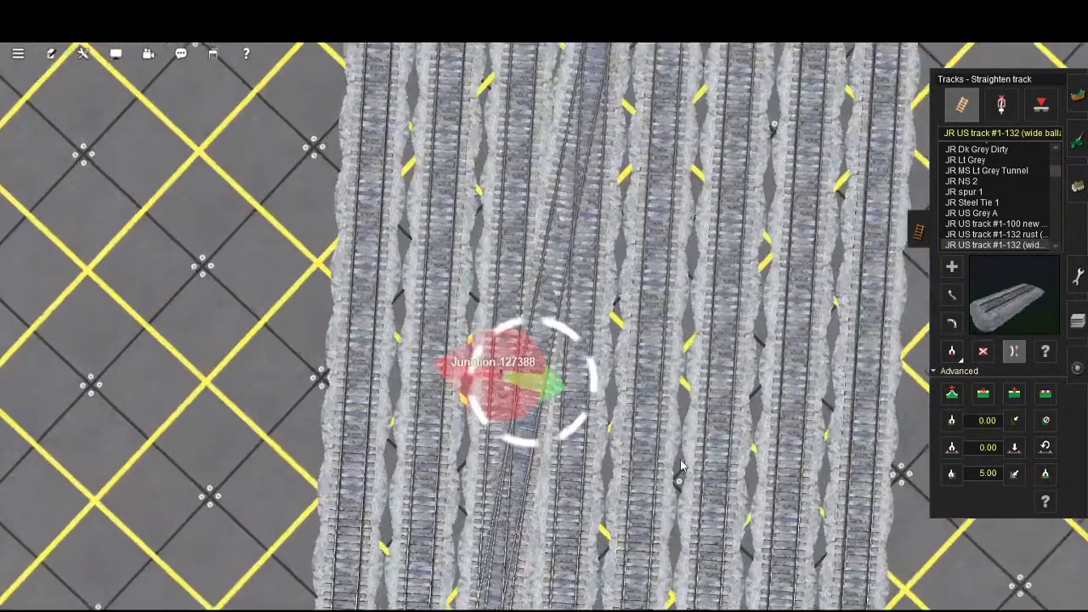
right_drag(681, 466, 667, 409)
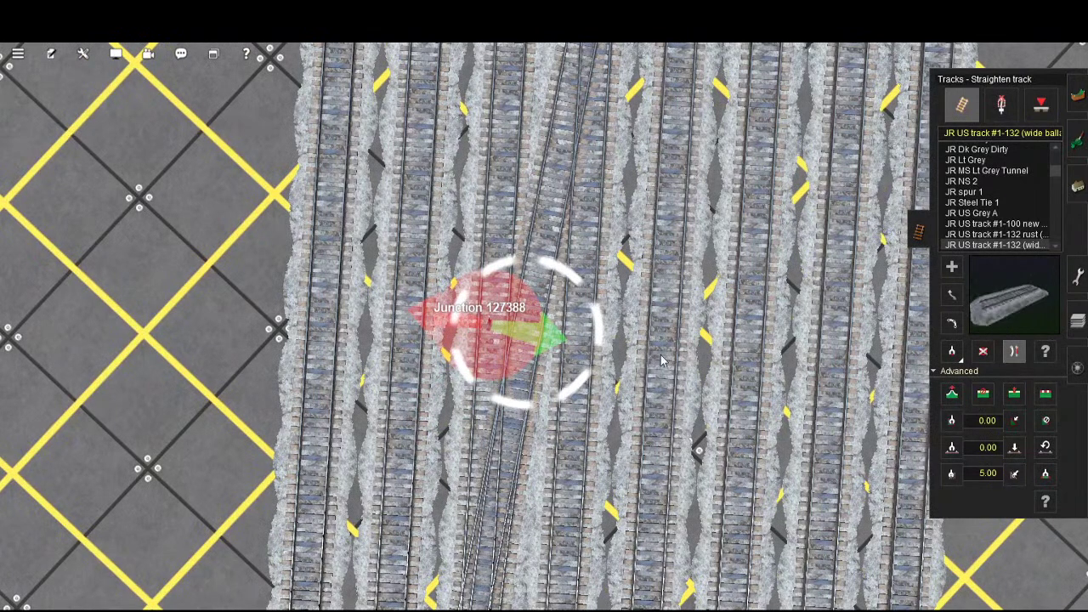
key(Down)
key(Down)
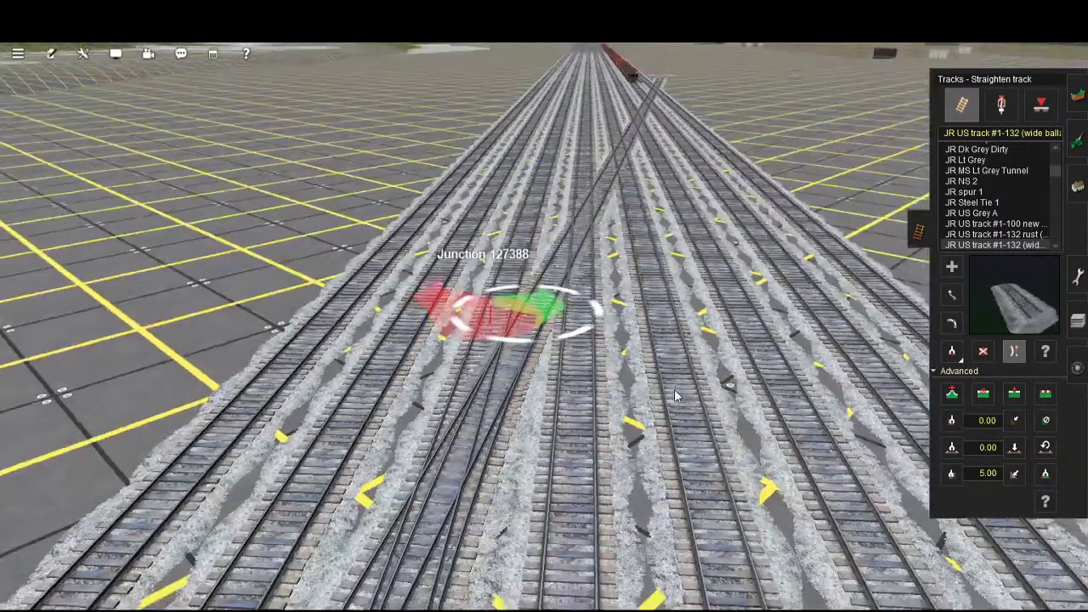
scroll(674, 391, down, 5)
right_click(629, 529)
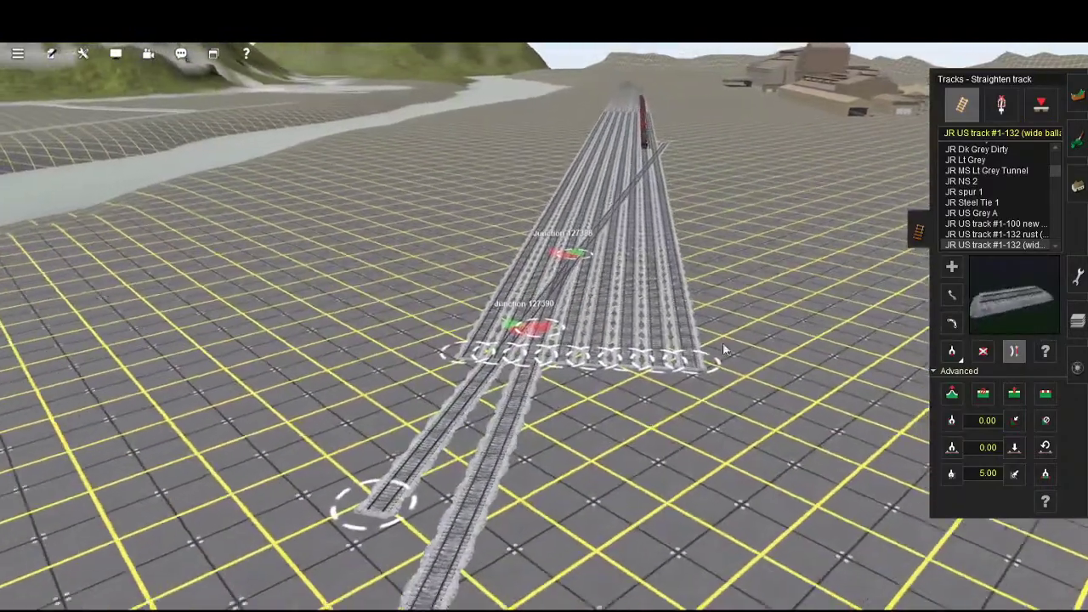
right_click(736, 283)
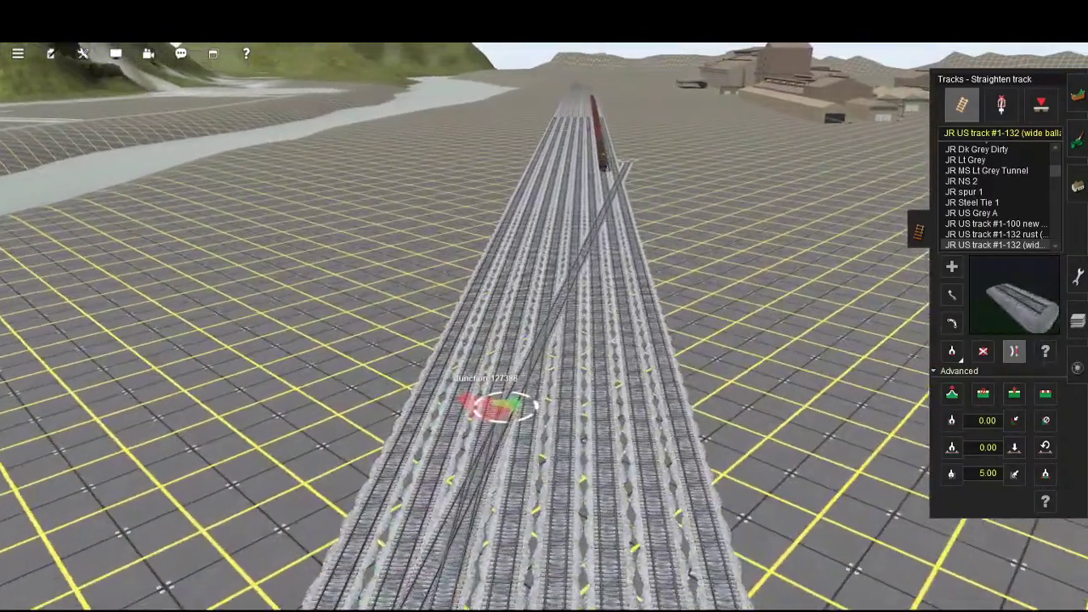
right_click(627, 507)
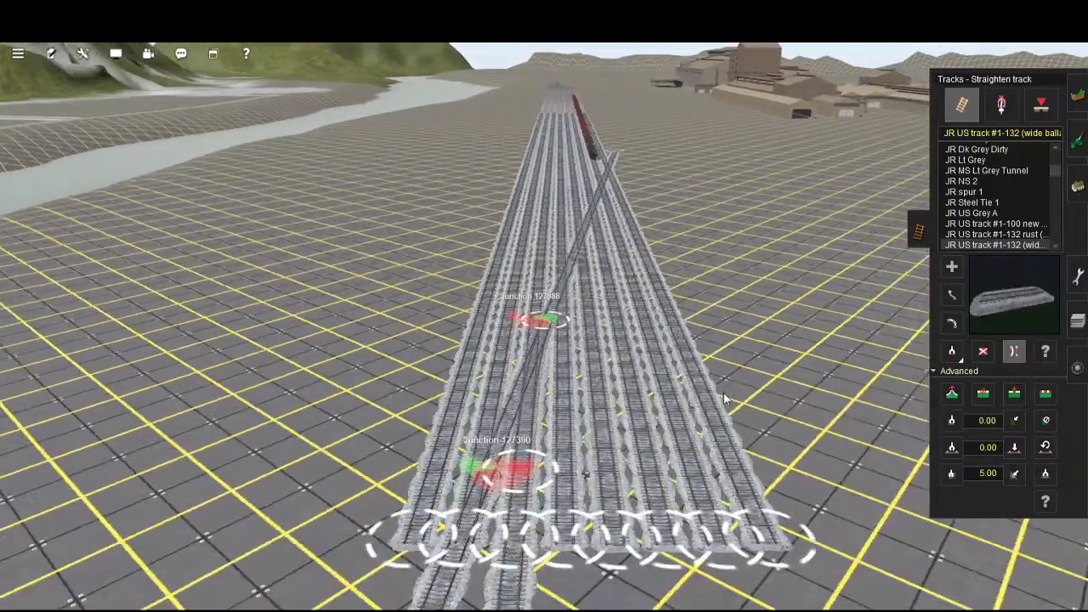
key(Left)
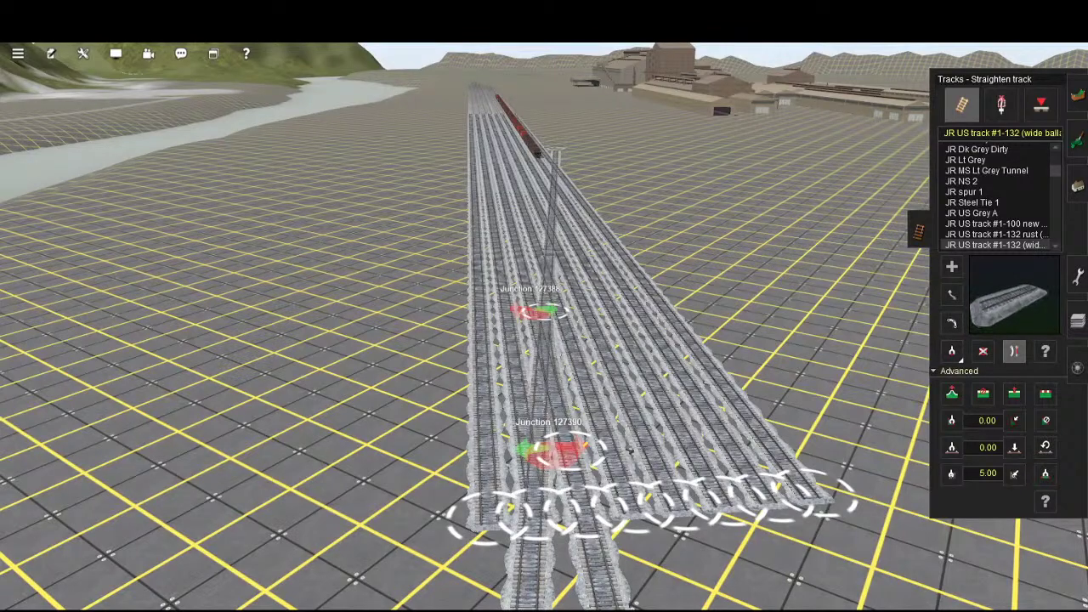
- Lay a second connector from the diagonal, just up-yard of the first junction, to the next yard track past its crossing, and straighten it
key(a)
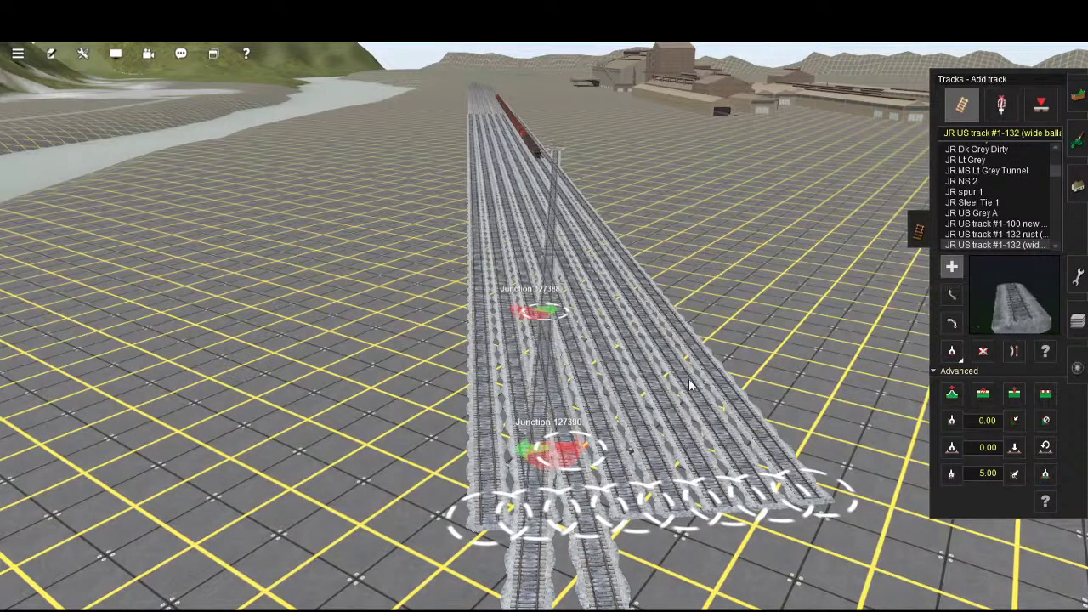
right_drag(690, 385, 667, 434)
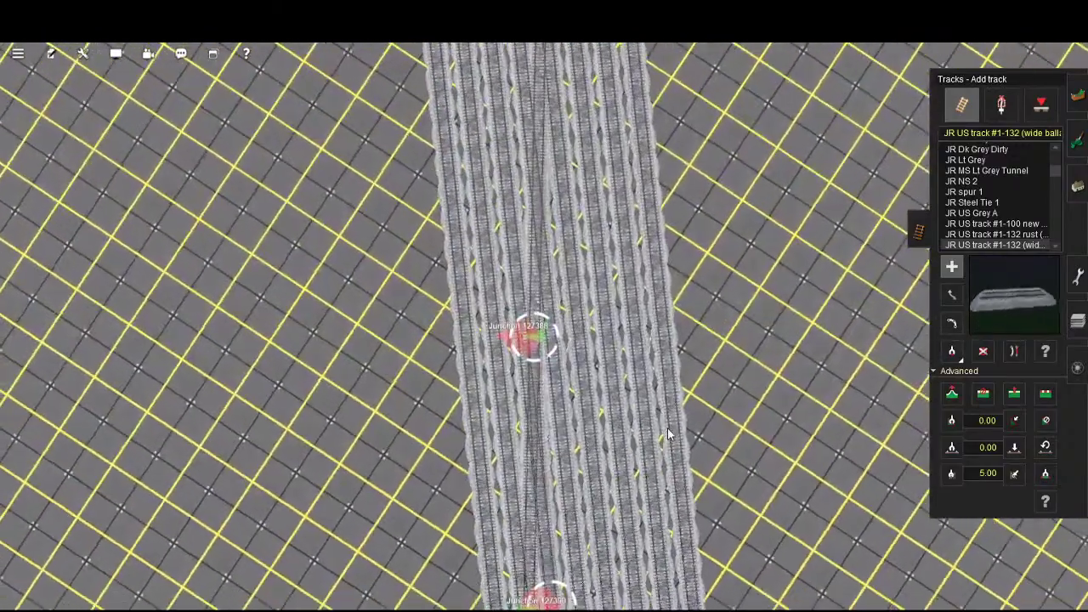
scroll(667, 434, up, 5)
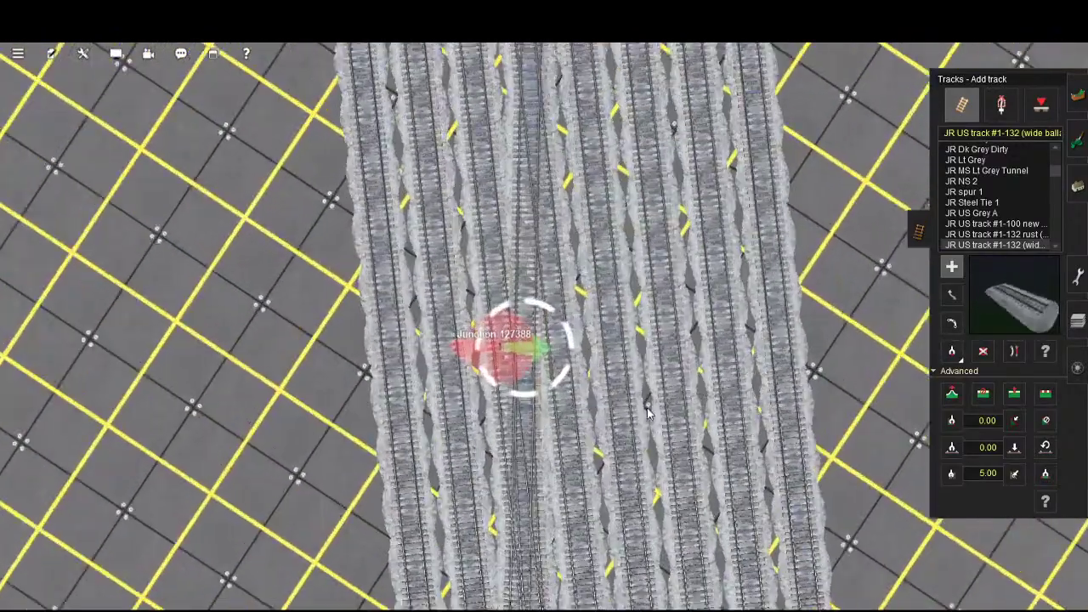
scroll(647, 414, up, 6)
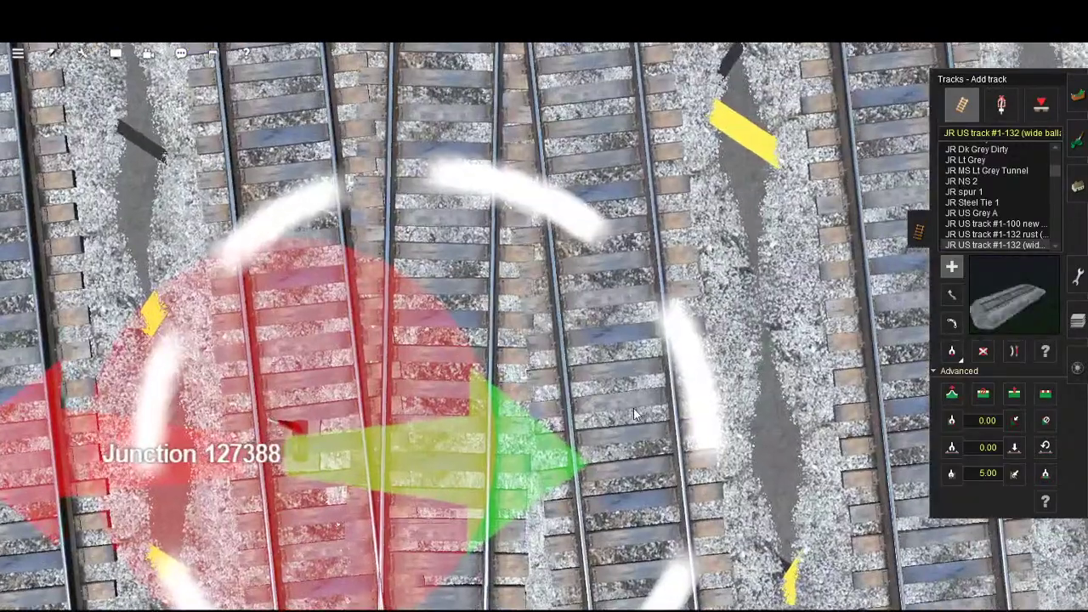
scroll(633, 414, down, 5)
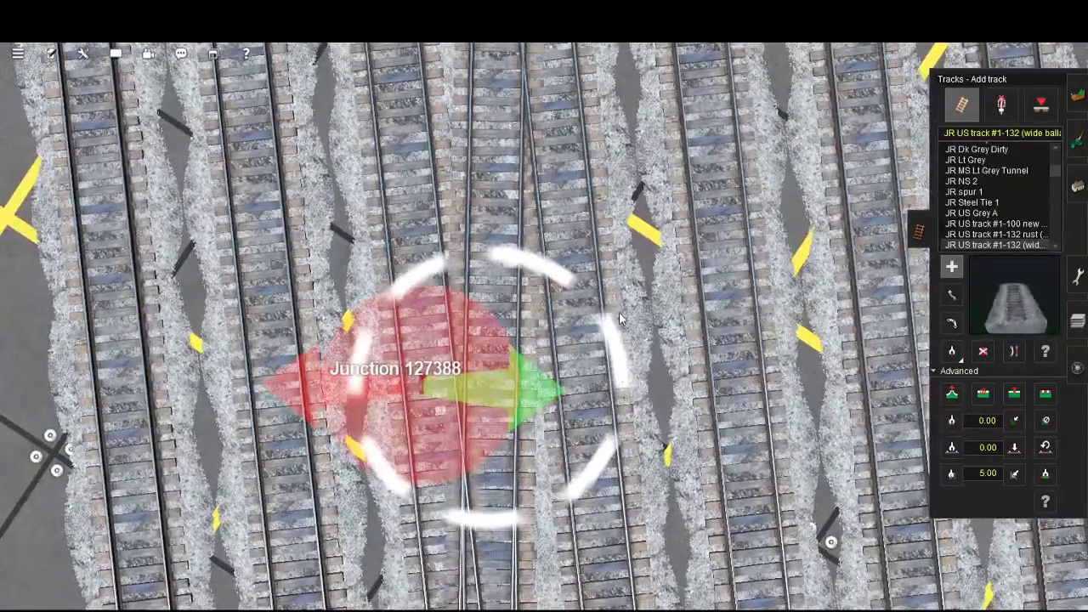
scroll(630, 283, down, 8)
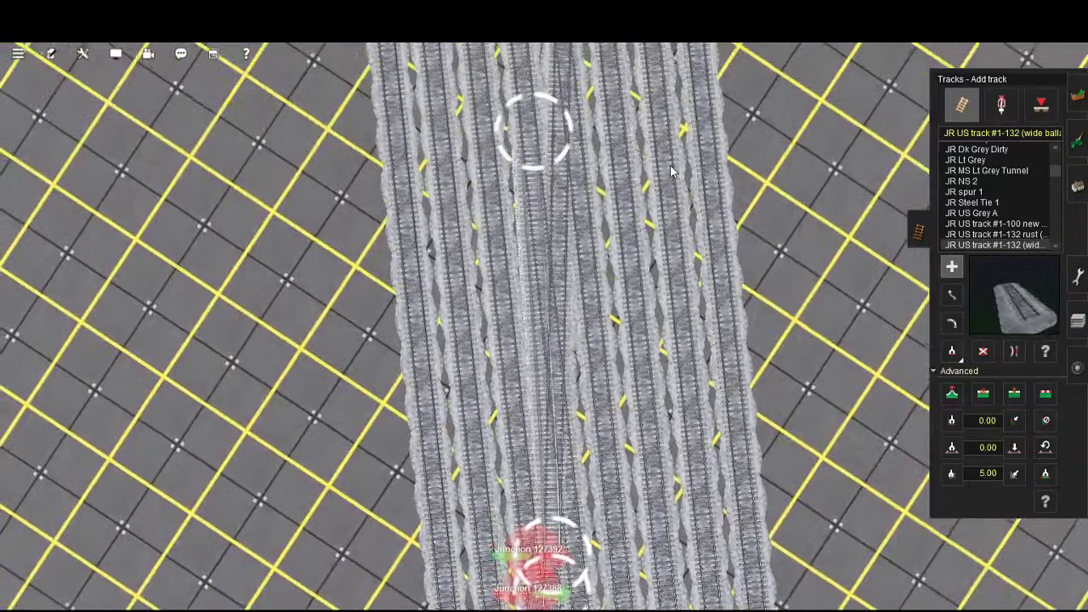
scroll(671, 171, up, 2)
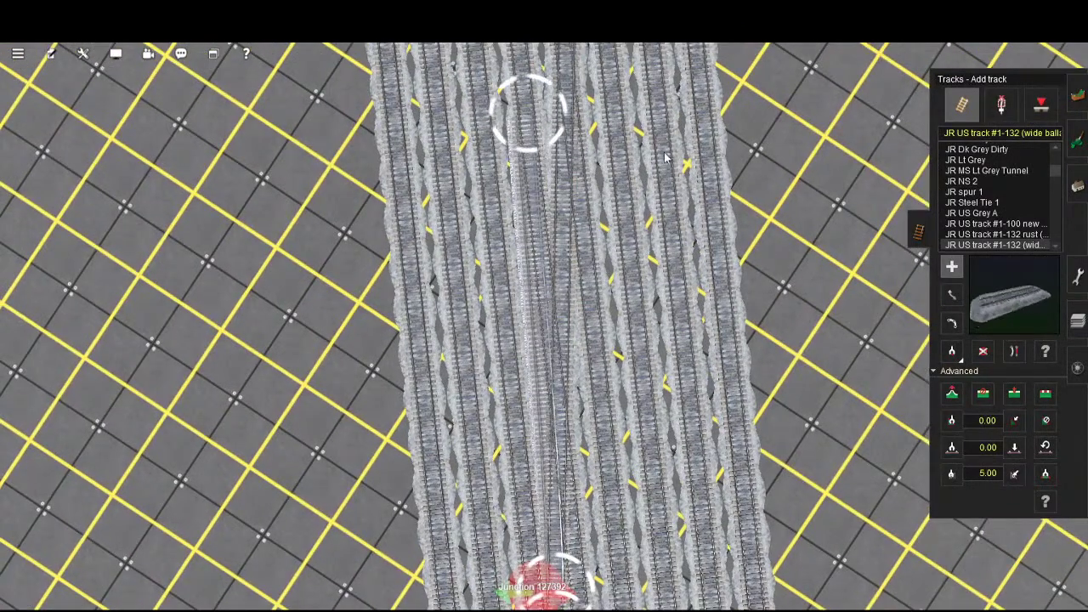
right_drag(663, 139, 682, 375)
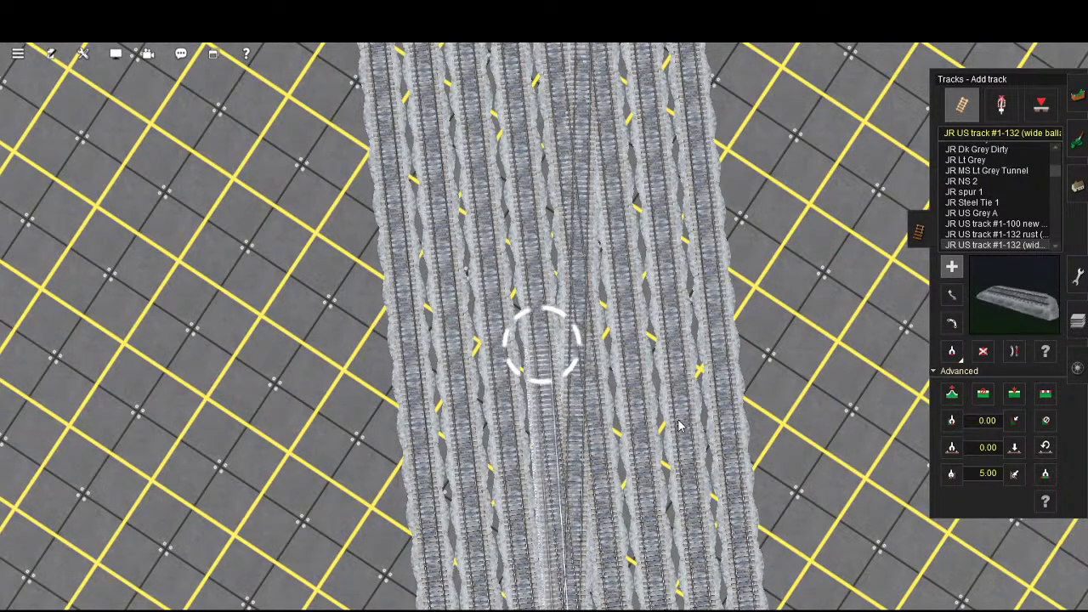
key(ctrl+z)
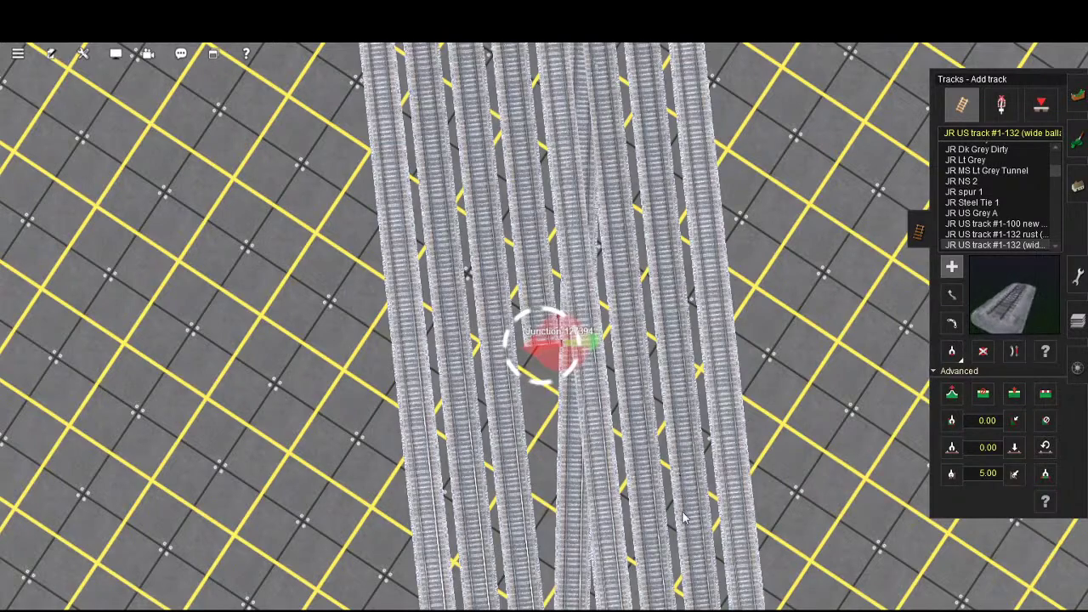
key(Down)
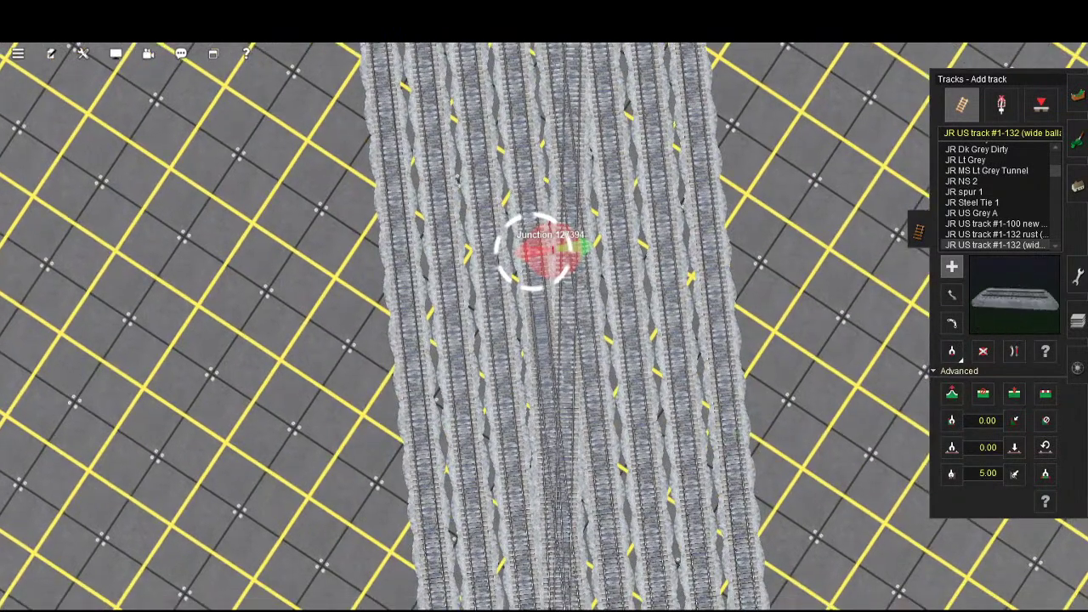
key(b)
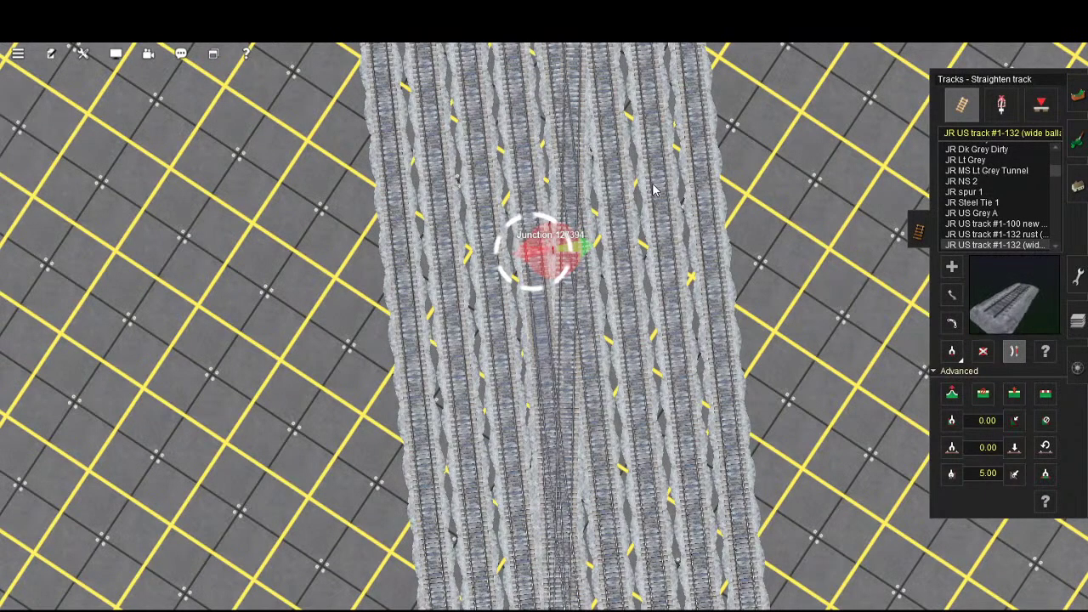
- Inspect from above the two closely spaced junctions on the diagonal and the connectors running from them in both directions
key(Down)
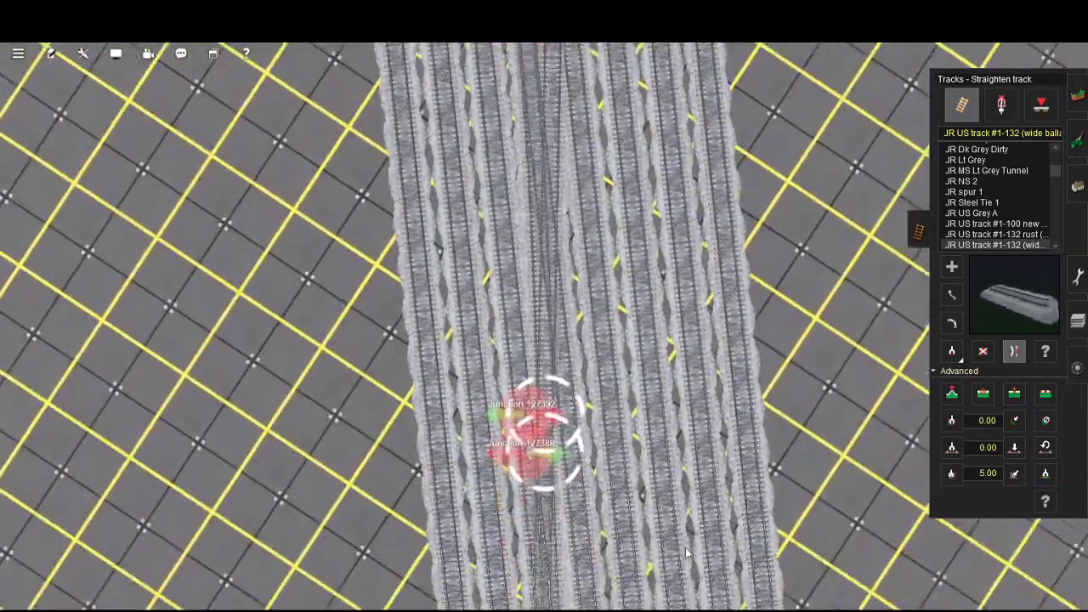
scroll(662, 499, up, 5)
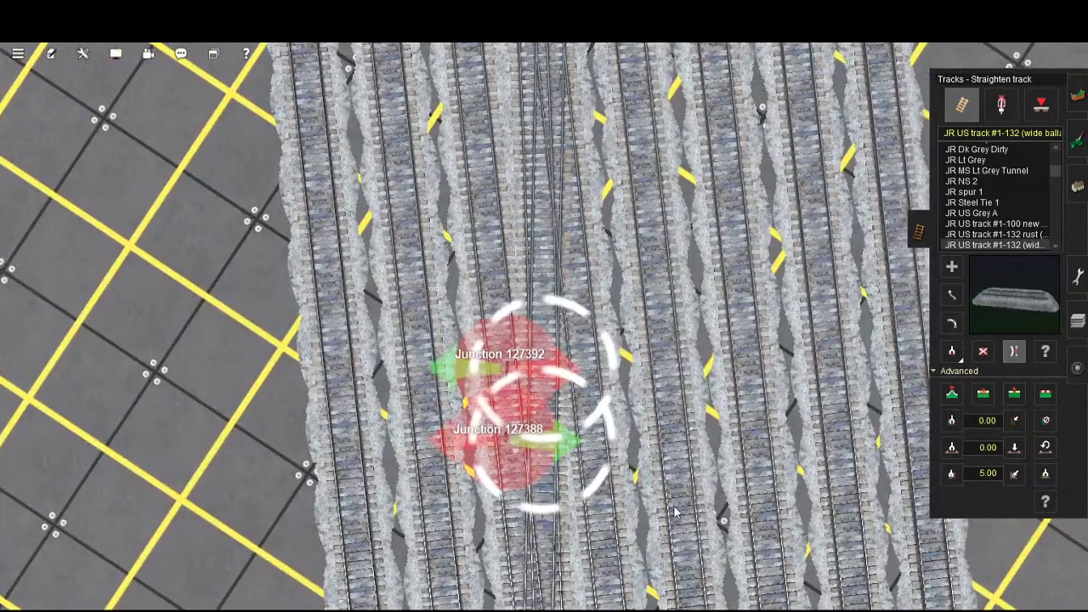
scroll(676, 510, up, 4)
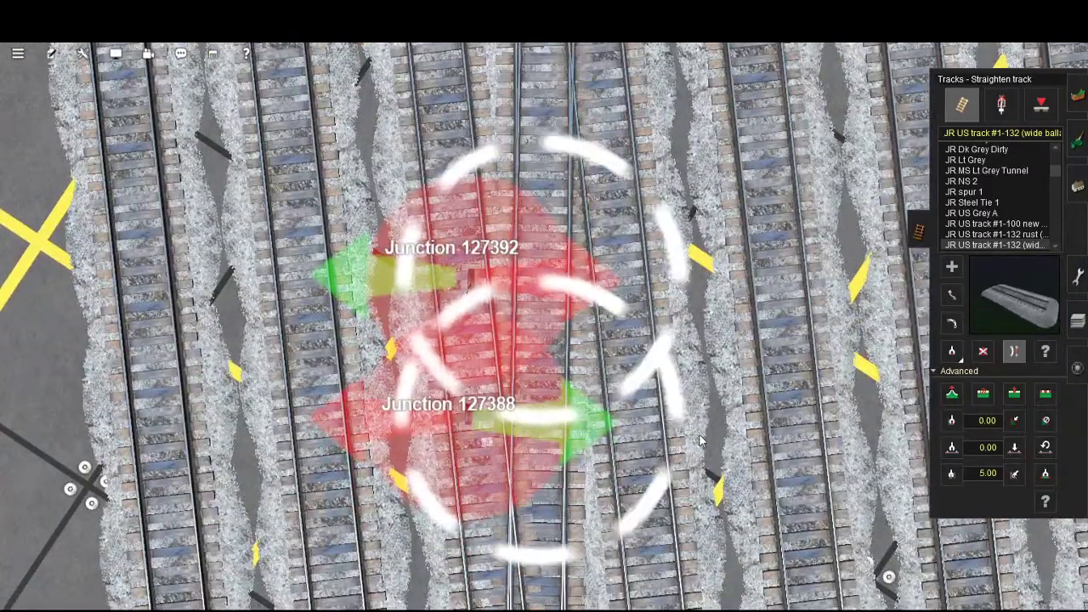
scroll(701, 440, down, 5)
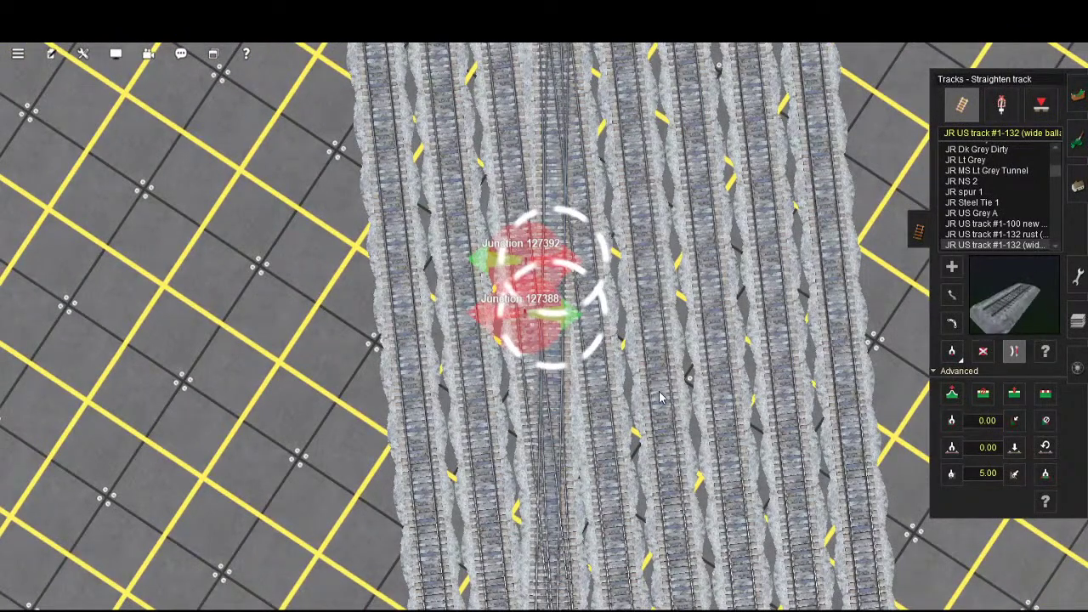
scroll(715, 411, down, 3)
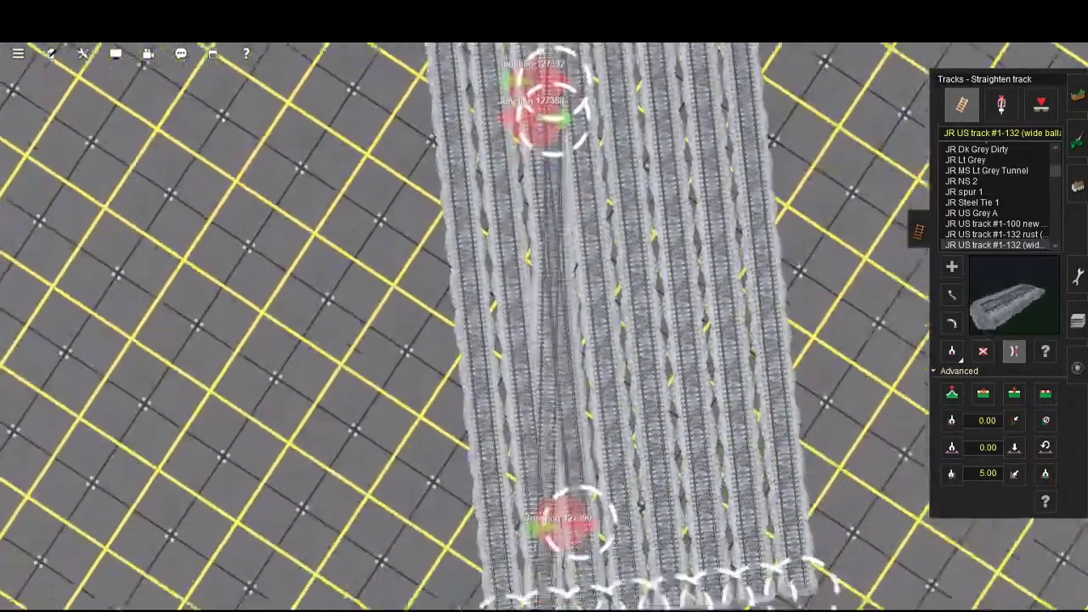
right_drag(718, 207, 719, 112)
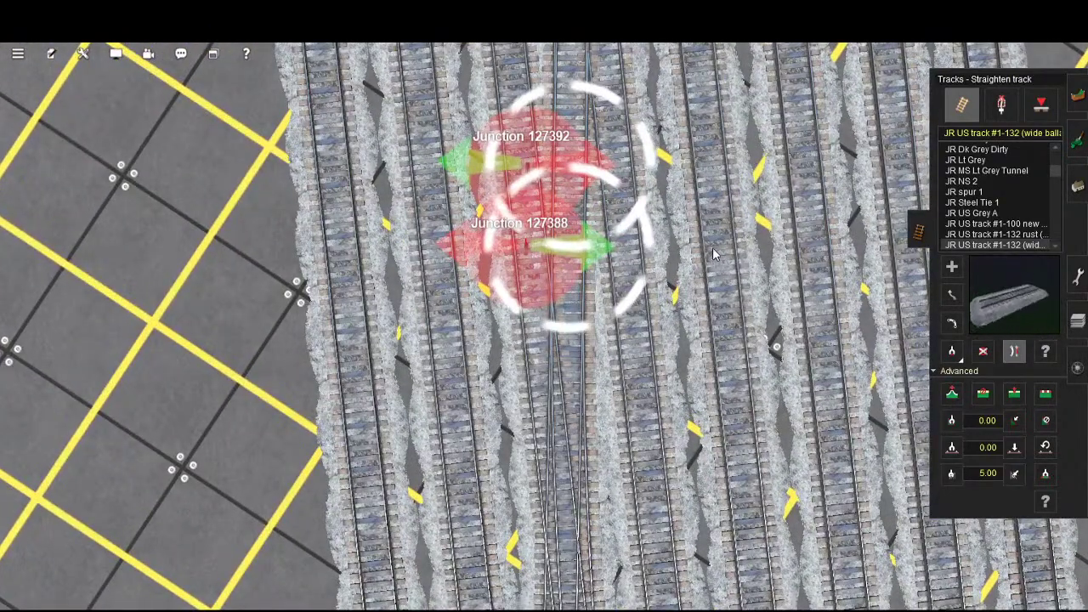
scroll(714, 255, down, 5)
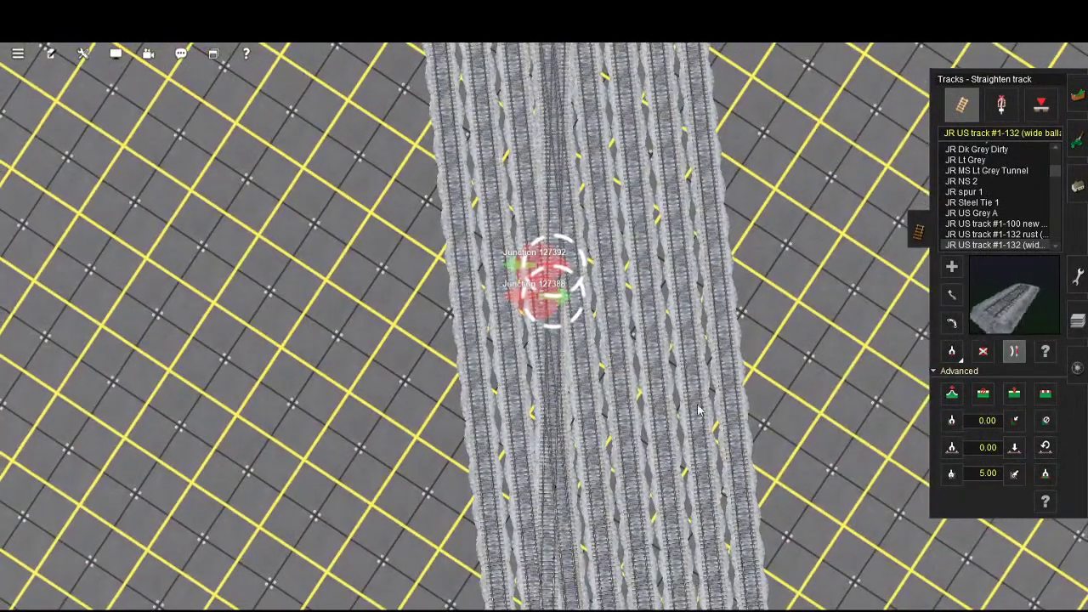
- Lay a connector from the diagonal just toward the open ends from Junction 127394, joining it to the adjacent yard track
key(Up)
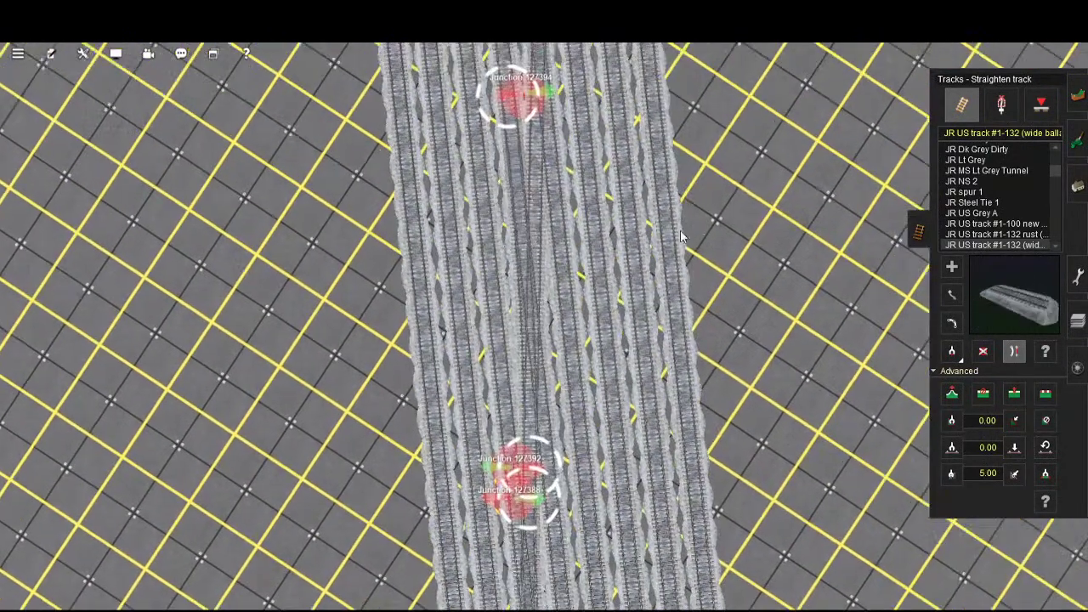
key(Up)
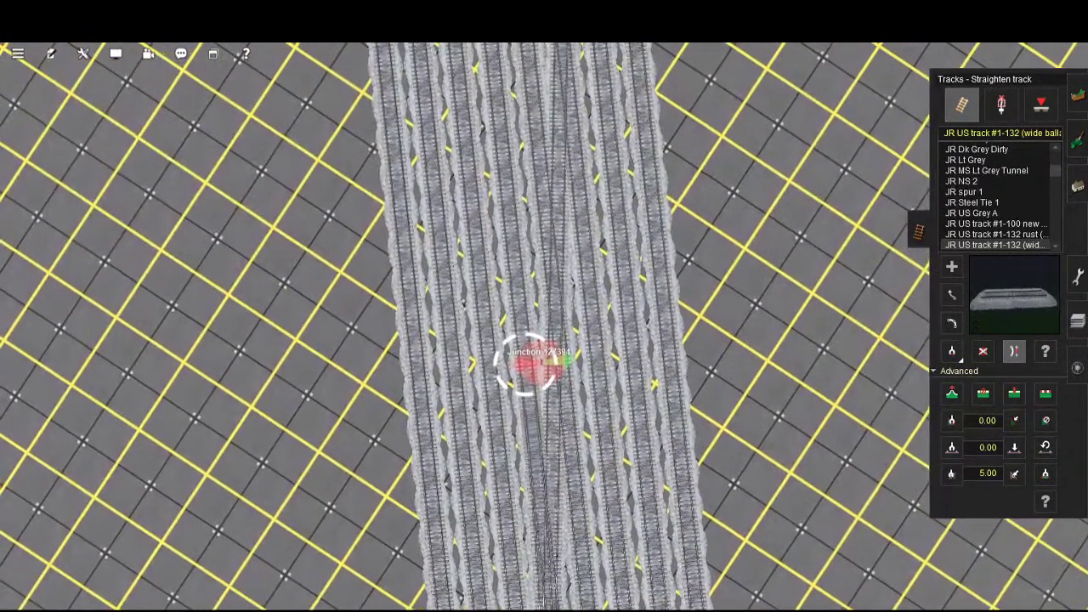
click(952, 267)
scroll(686, 498, up, 5)
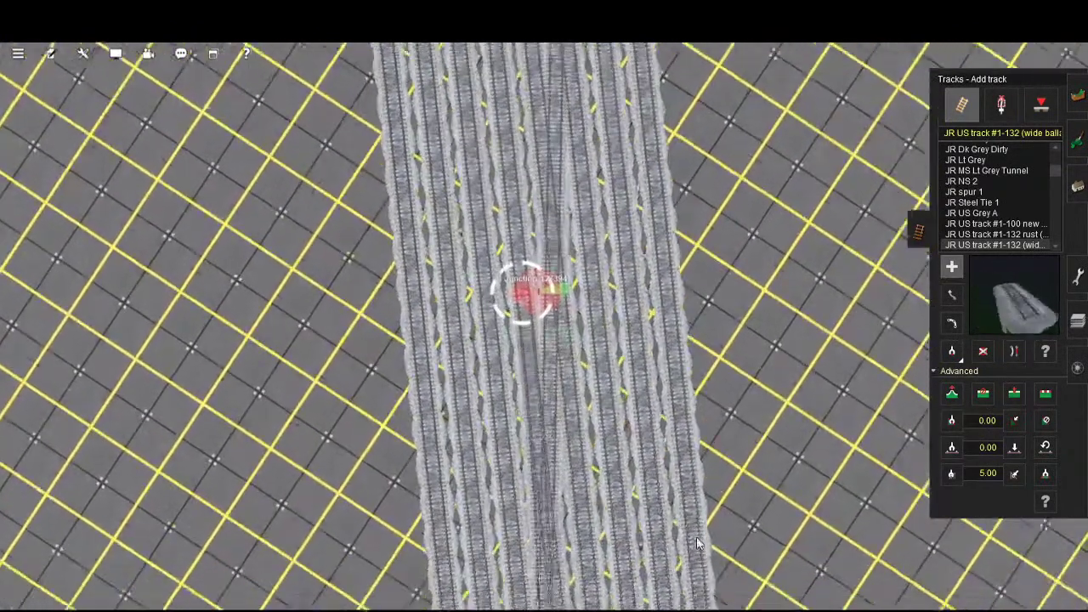
scroll(693, 500, up, 3)
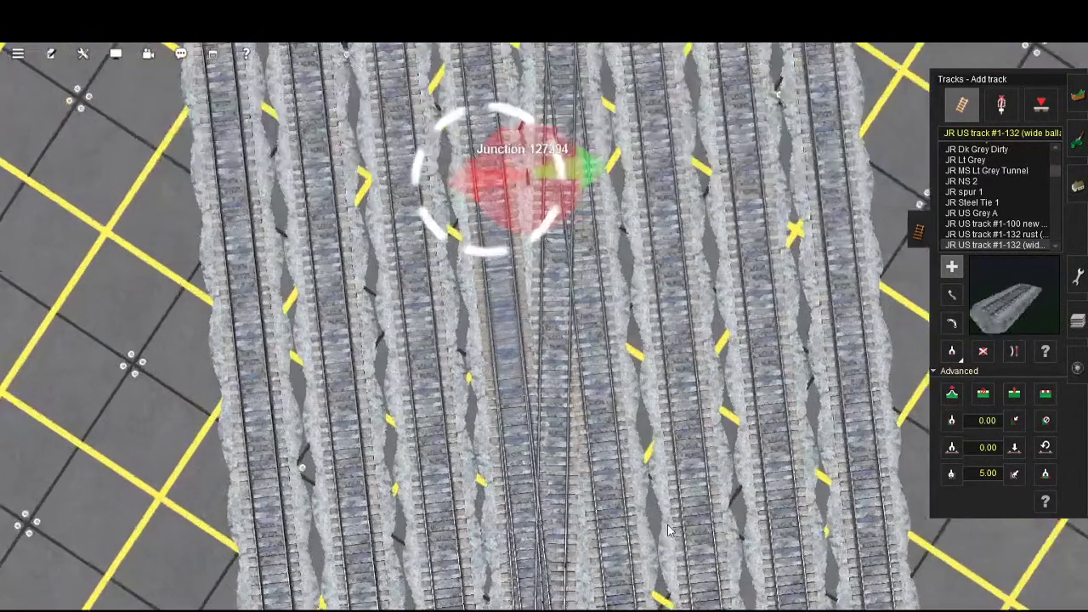
scroll(699, 544, up, 3)
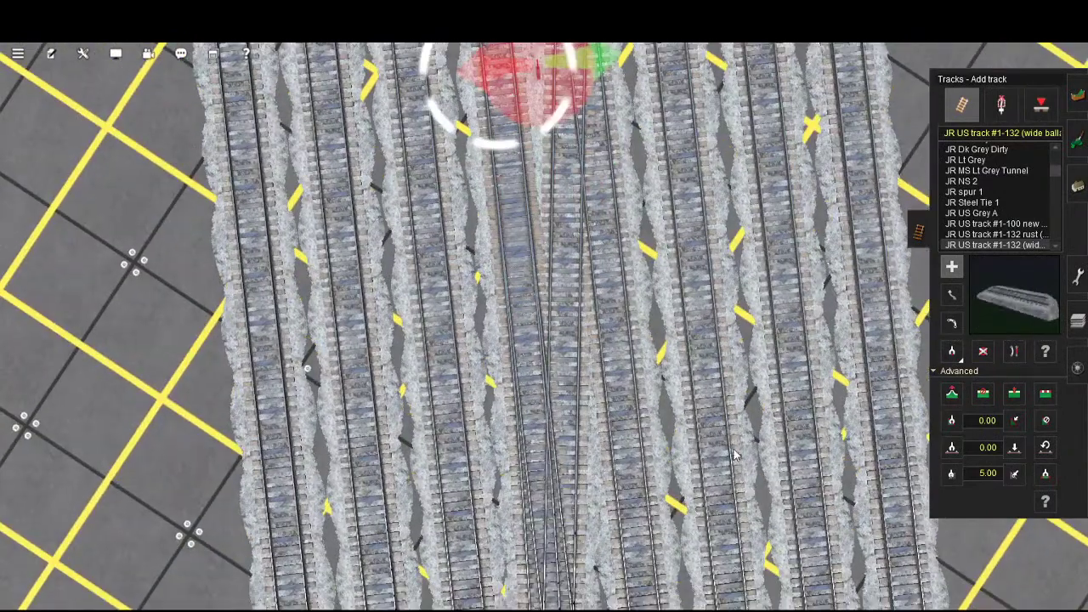
key(Right)
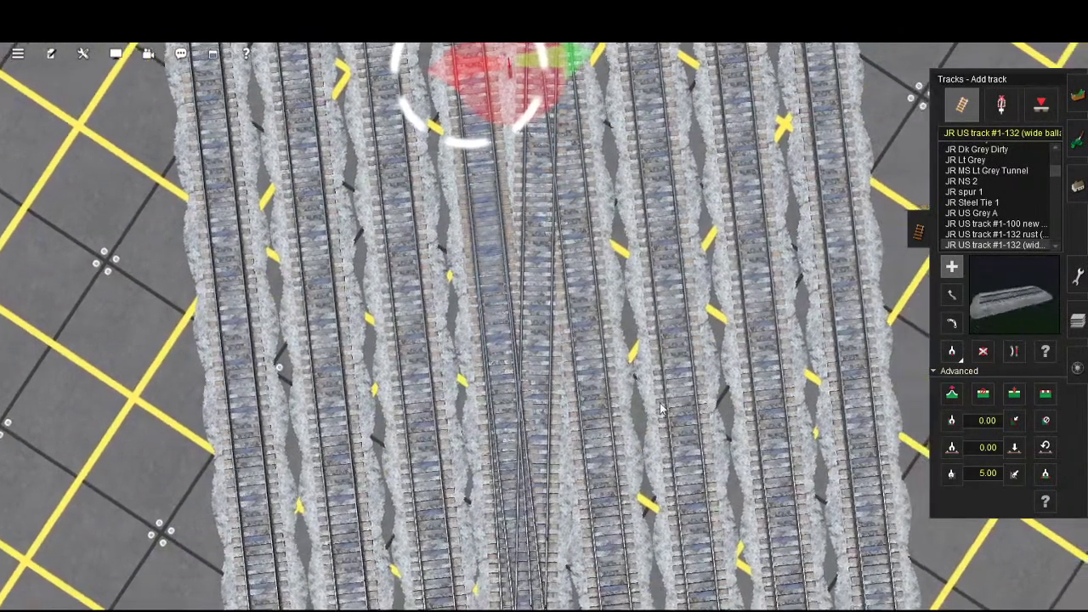
scroll(685, 447, up, 10)
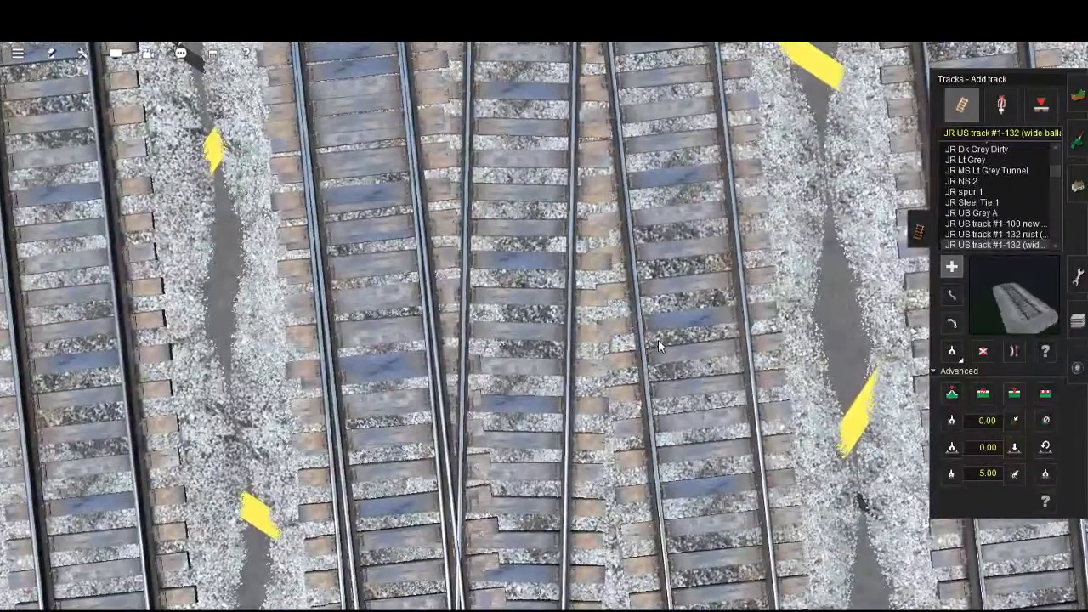
scroll(657, 339, down, 3)
scroll(665, 363, down, 2)
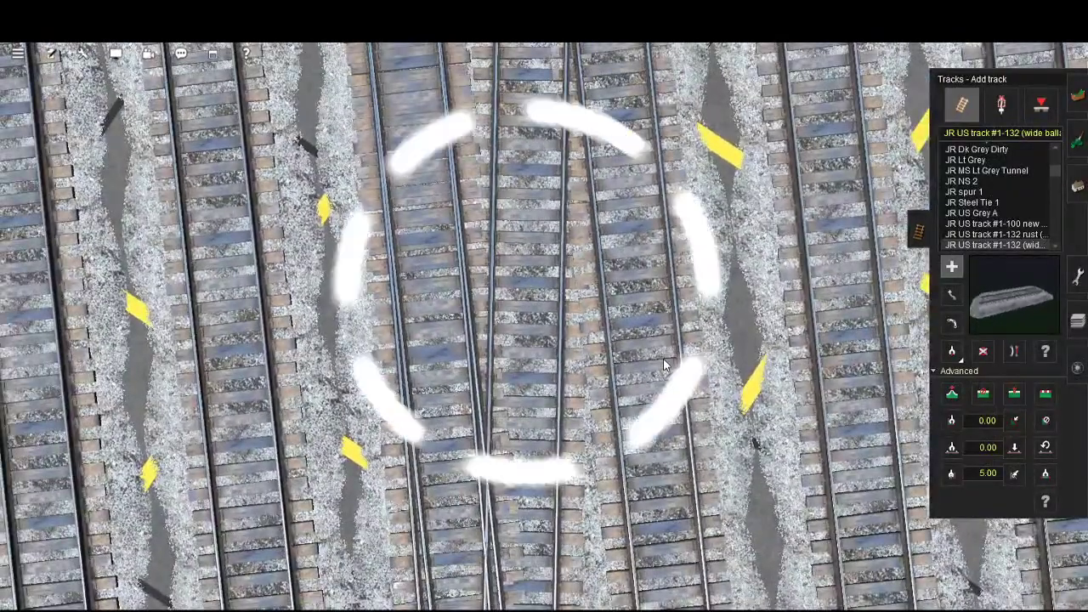
scroll(672, 324, down, 3)
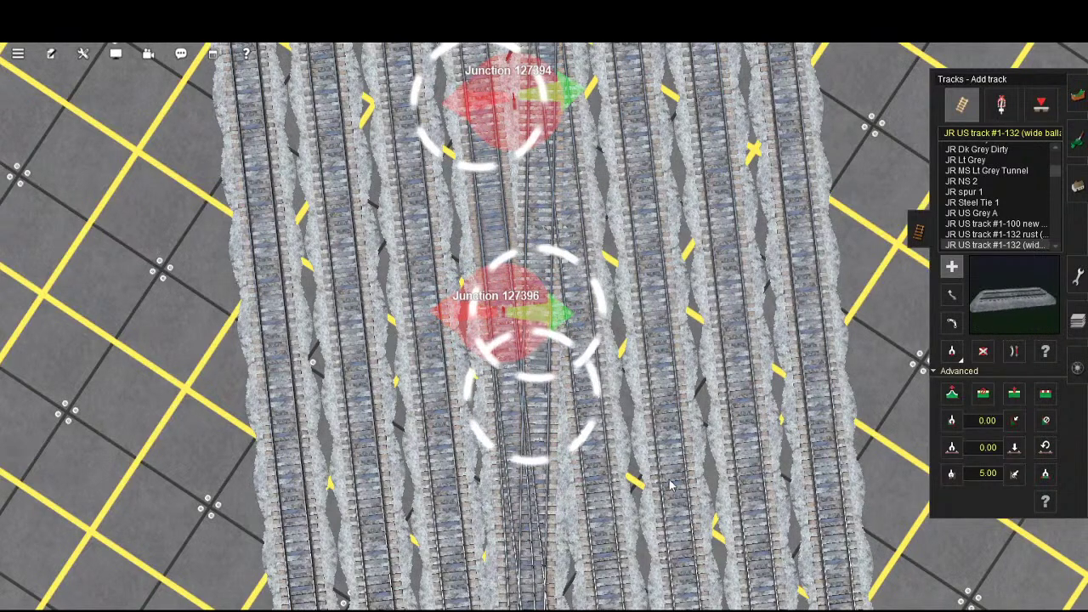
- Lay the next connector between the diagonal and a yard track farther up-yard from Junction 127394, and straighten it
key(Up)
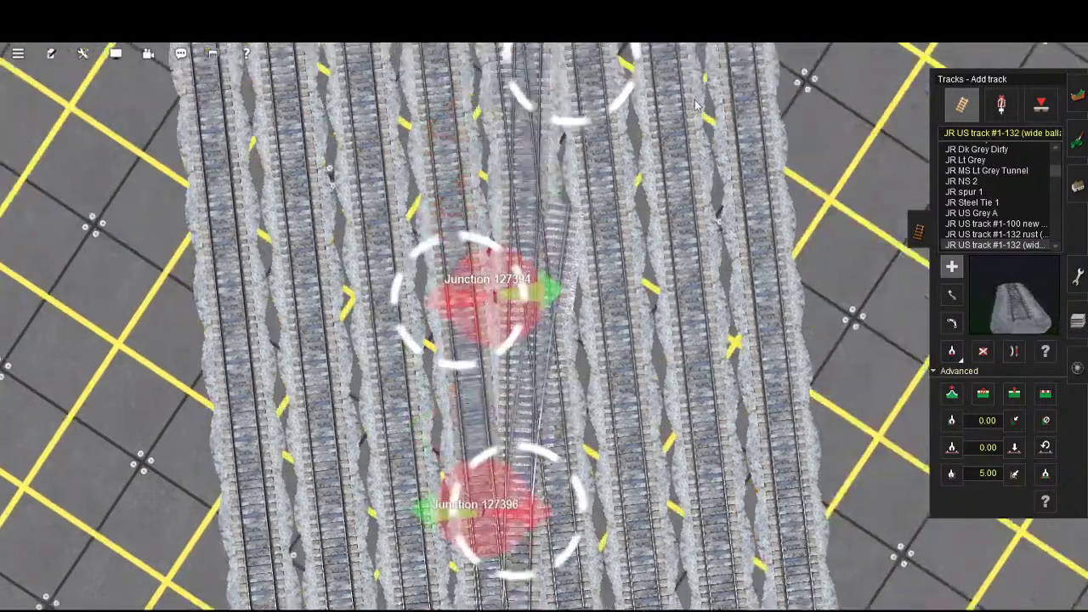
scroll(672, 195, down, 3)
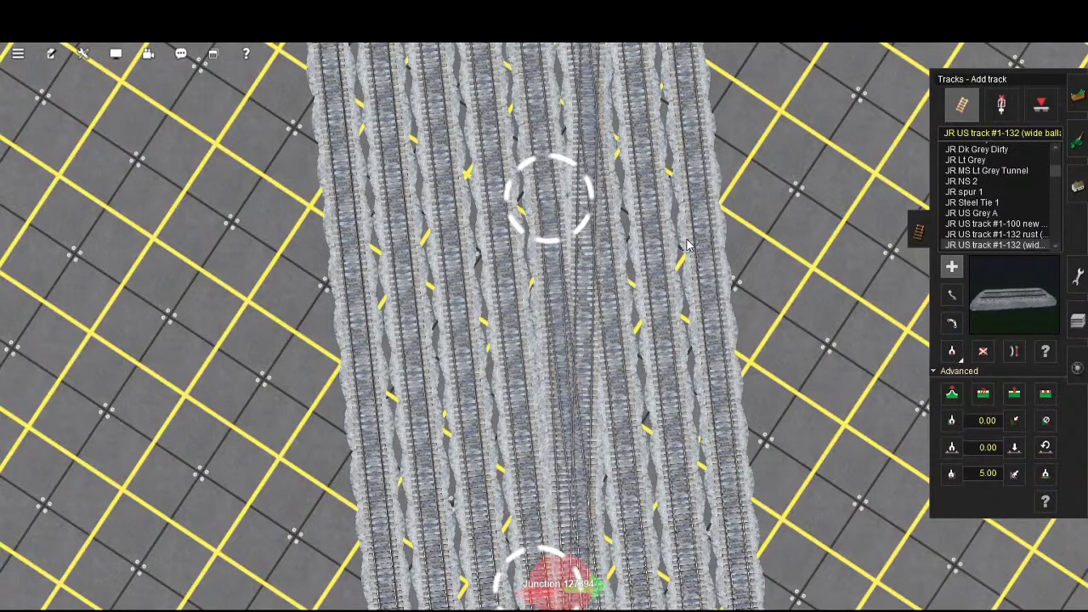
key(ctrl+z)
click(1014, 351)
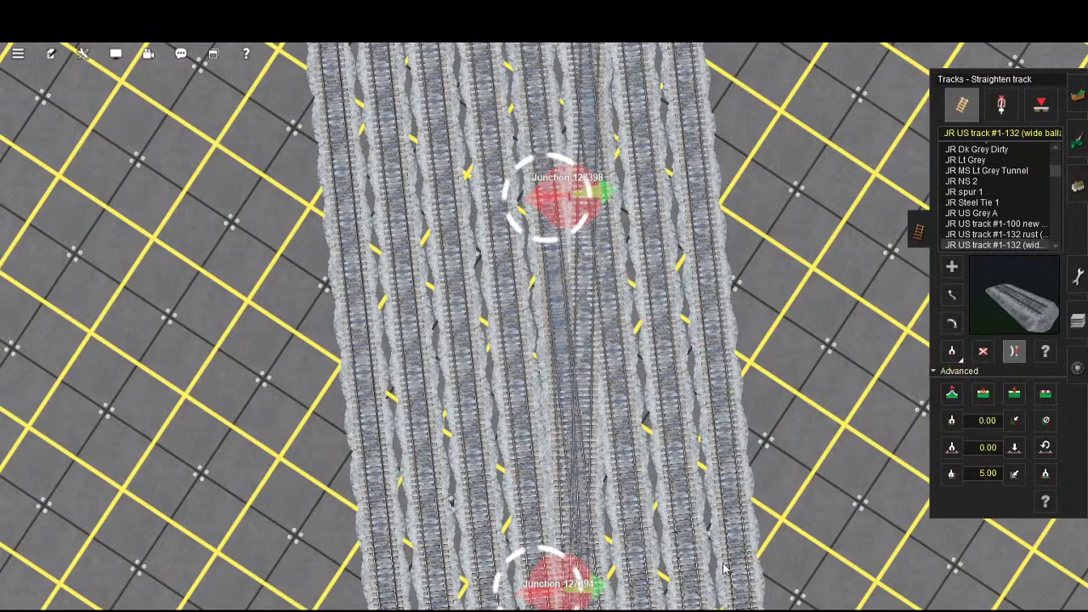
- Inspect the new junctions and connectors along the diagonal from above and at an angle, checking how the tracks diverge
right_drag(718, 578, 682, 368)
scroll(714, 371, up, 5)
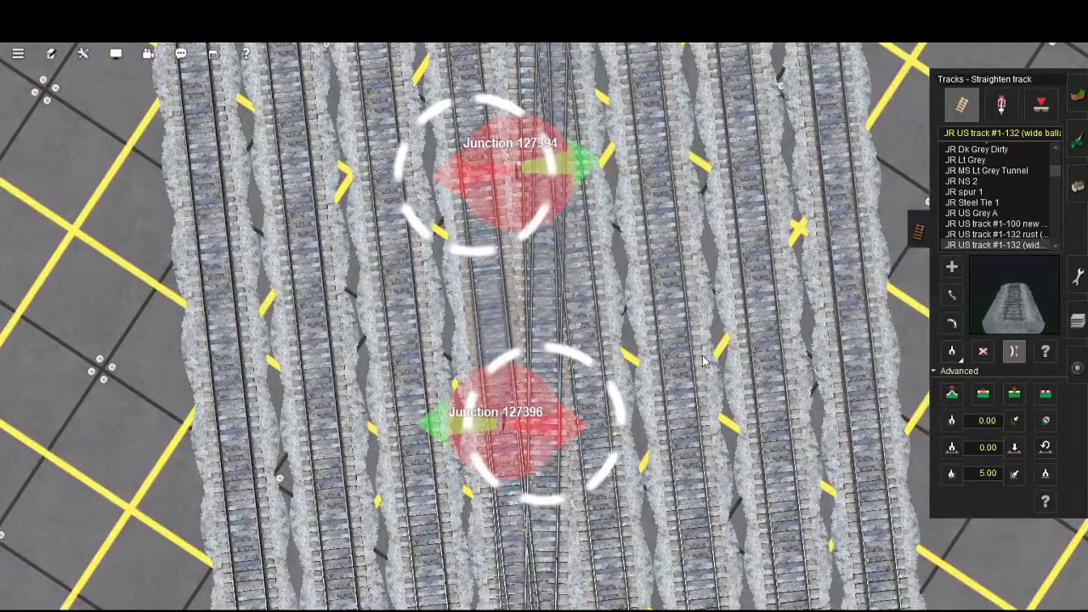
scroll(703, 361, down, 5)
scroll(687, 445, up, 3)
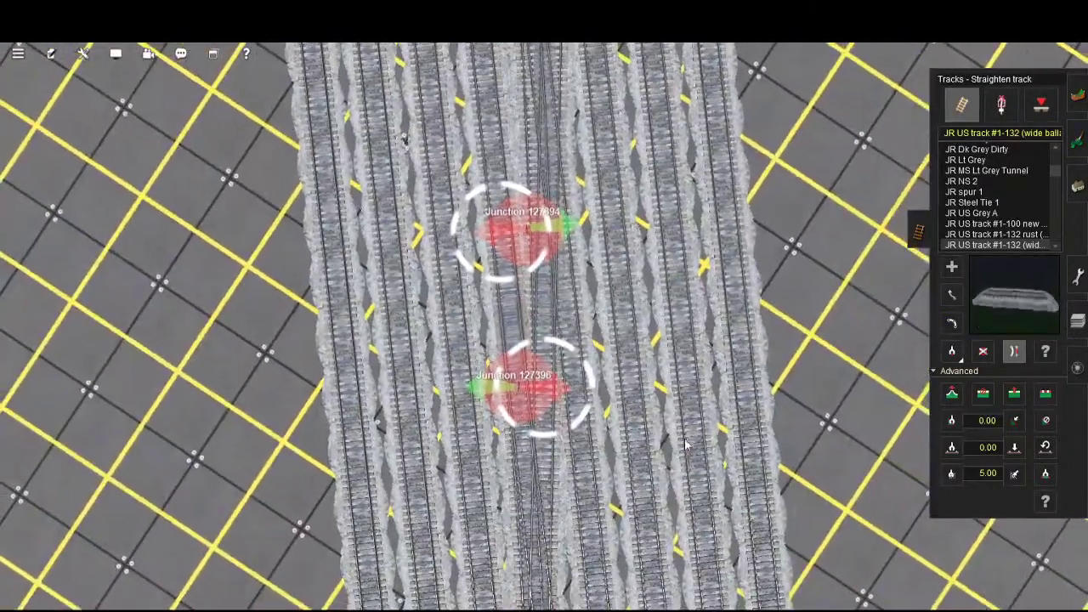
scroll(682, 341, down, 3)
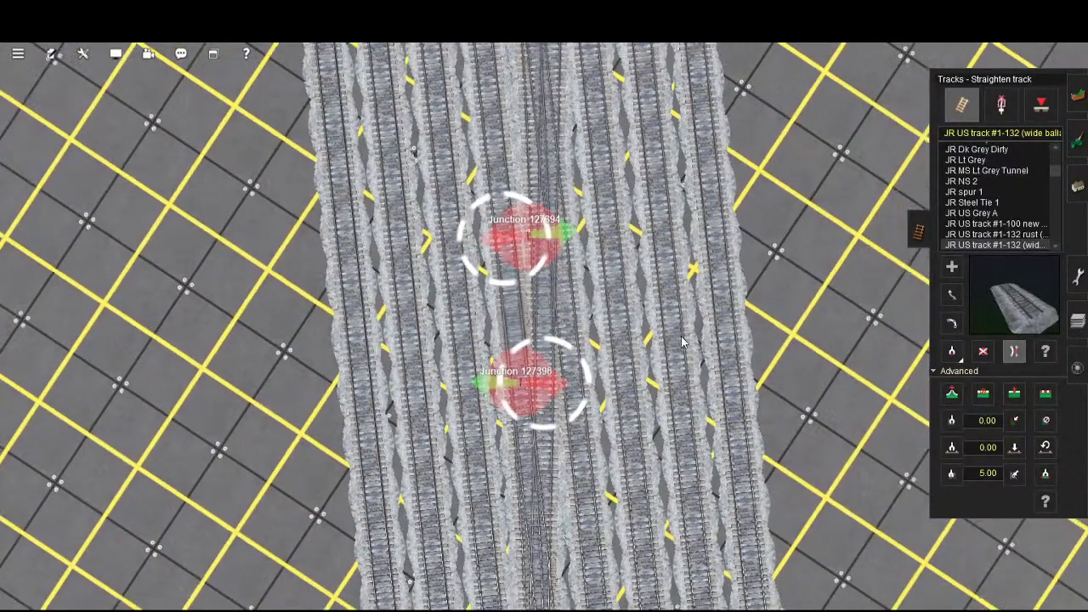
scroll(687, 475, up, 2)
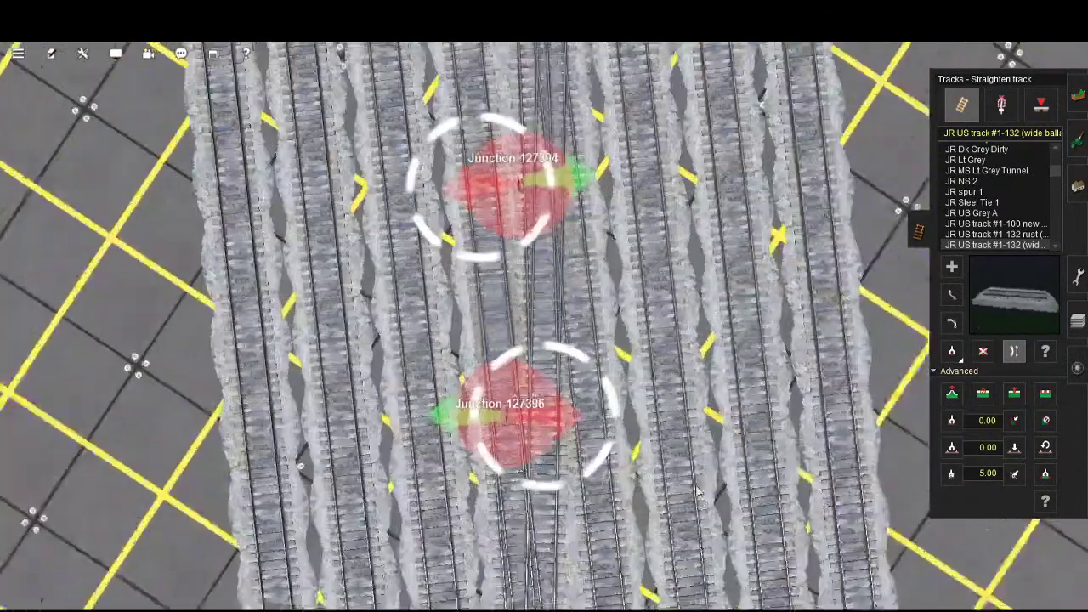
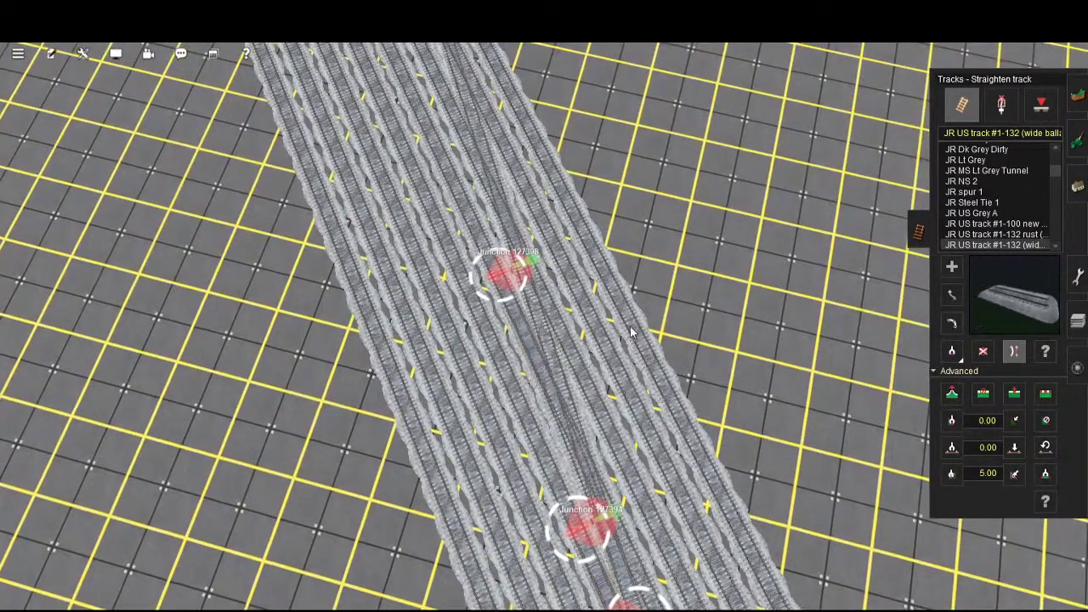
scroll(638, 382, up, 3)
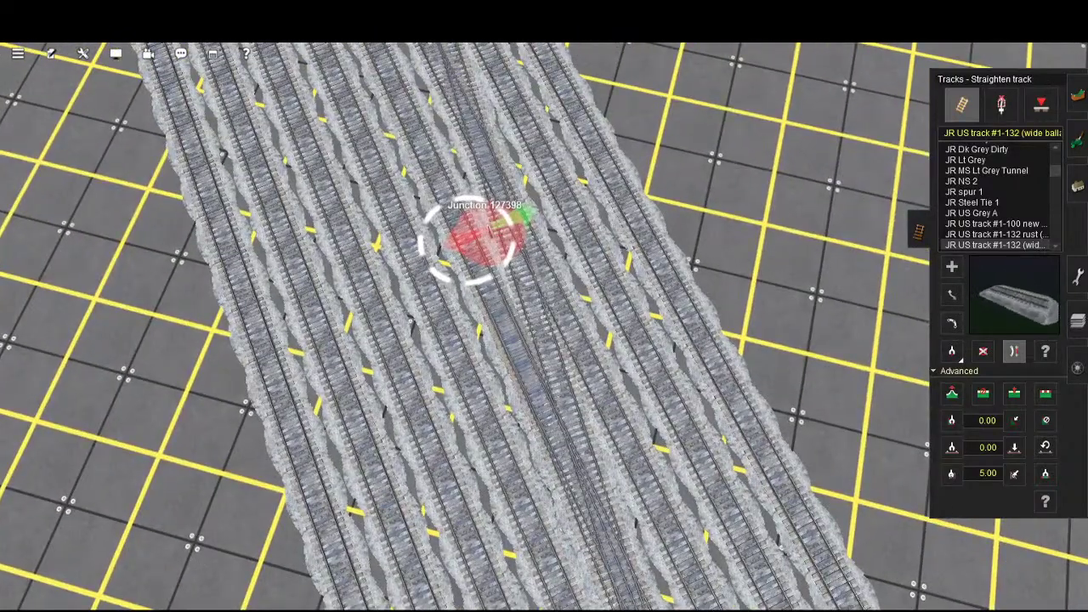
right_drag(561, 510, 736, 563)
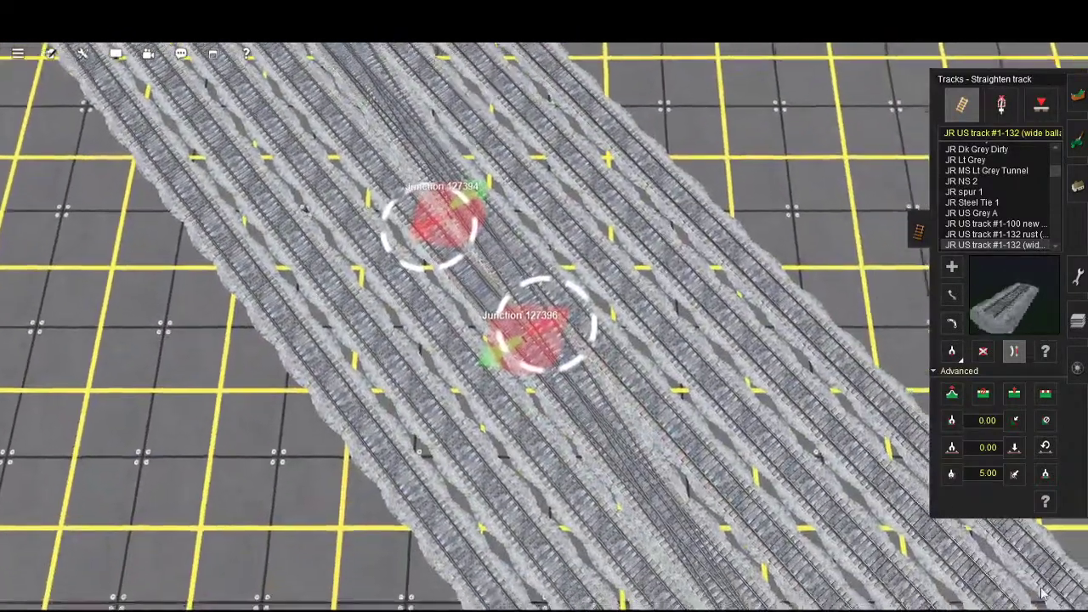
right_drag(1044, 592, 459, 175)
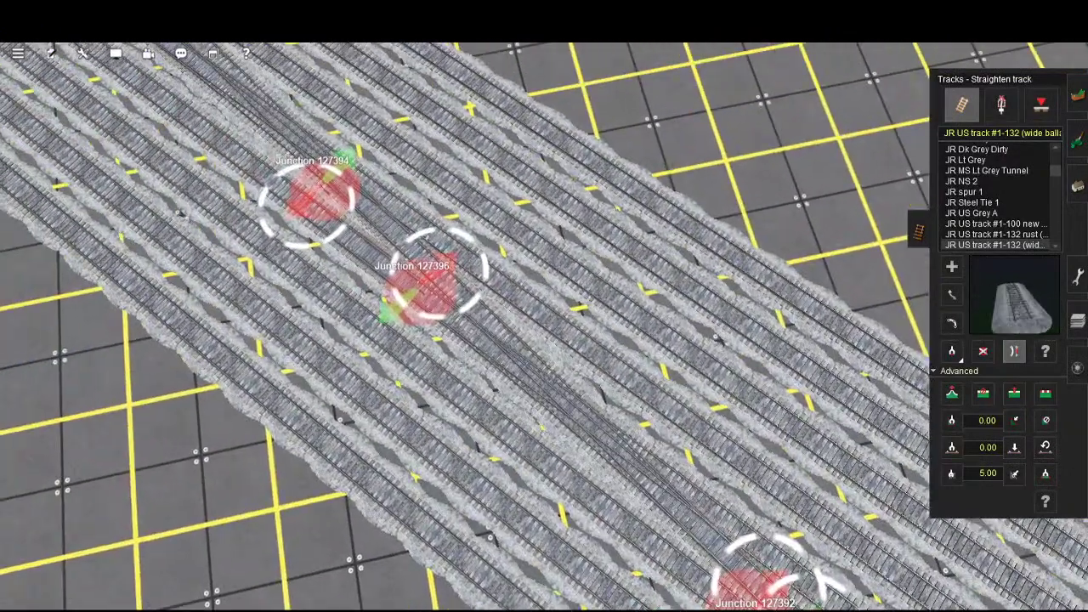
- Examine the whole row of junctions along the diagonal and the yard's open track ends from a high, wide view
click(1001, 104)
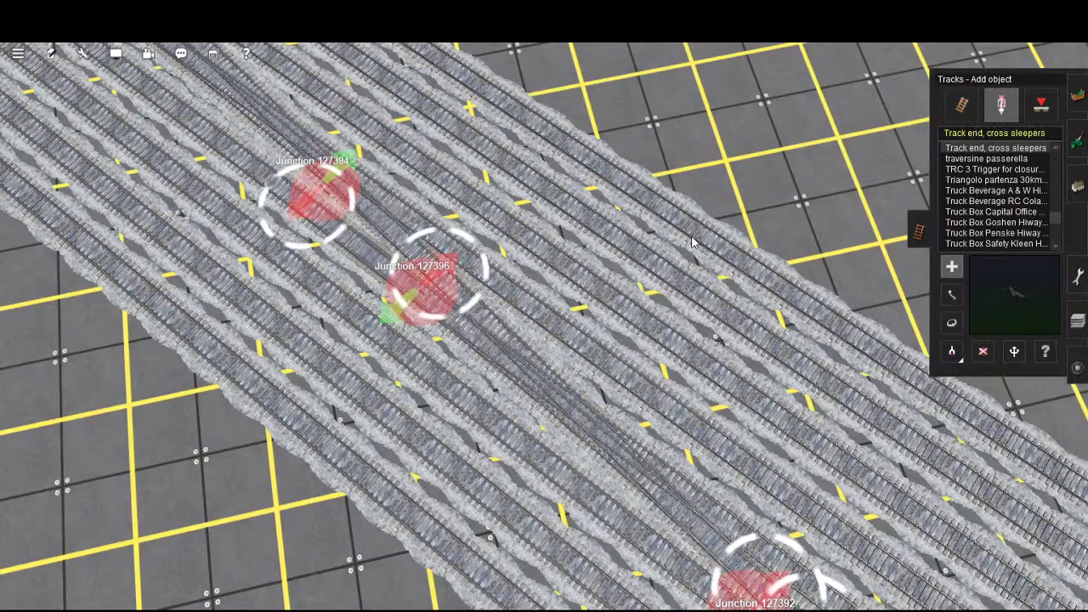
click(963, 105)
scroll(668, 236, down, 3)
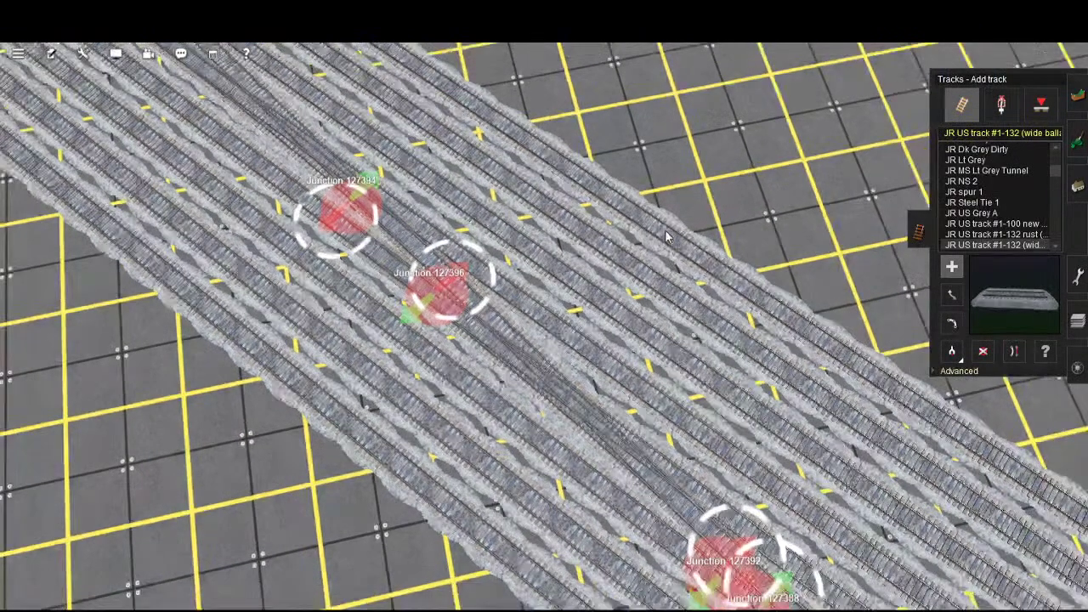
scroll(688, 339, down, 3)
right_click(806, 510)
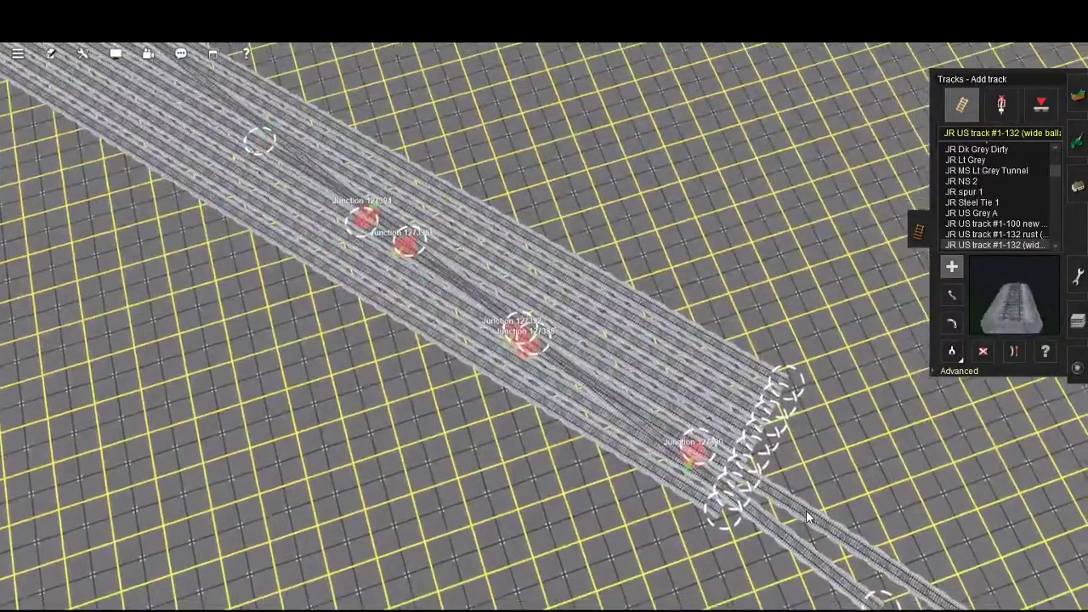
key(Right)
key(Right)
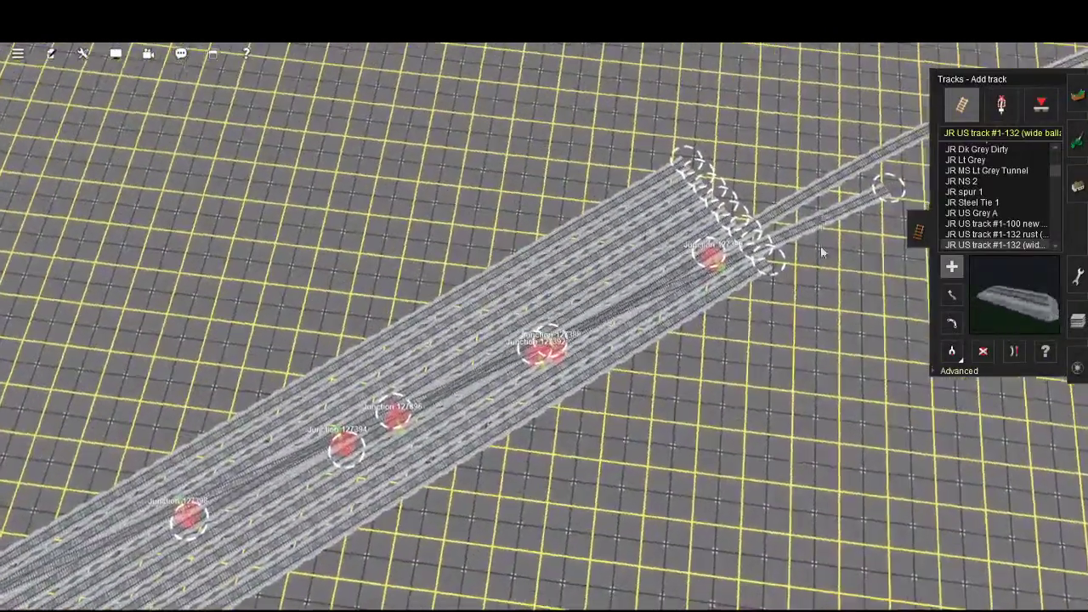
right_click(659, 193)
key(Right)
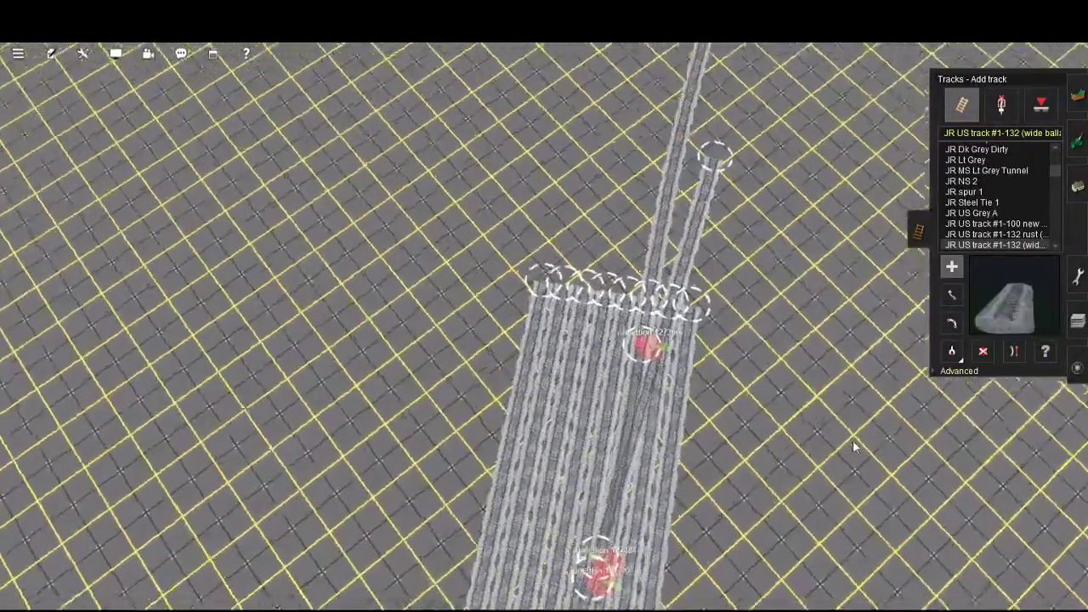
- Nudge the open end of the outermost yard track slightly outward and check it against the neighbouring ends
scroll(841, 435, up, 5)
scroll(831, 416, up, 2)
scroll(765, 217, down, 5)
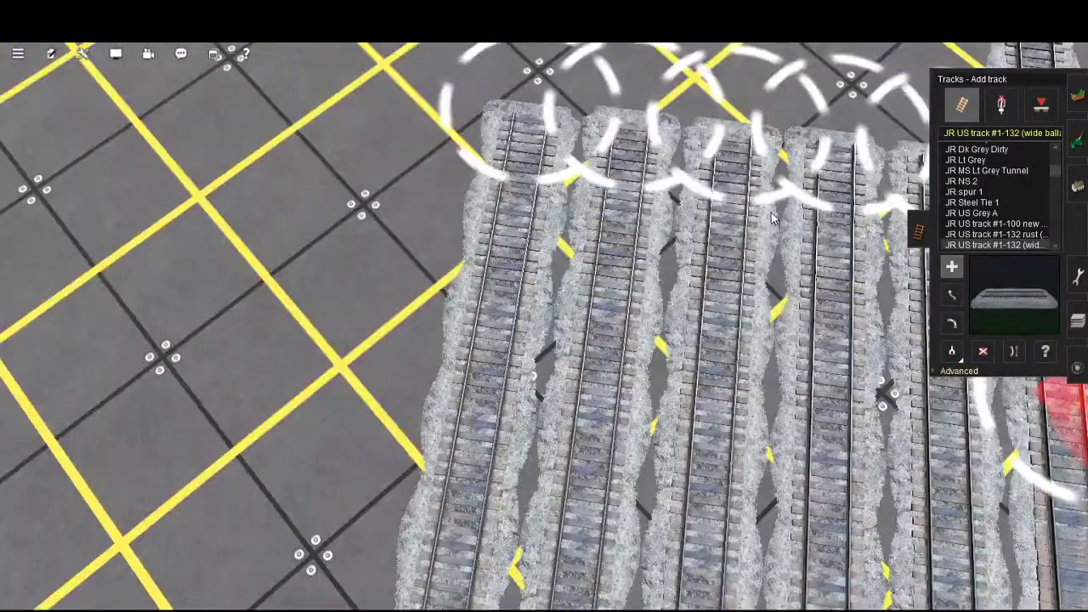
right_drag(714, 265, 702, 379)
key(Up)
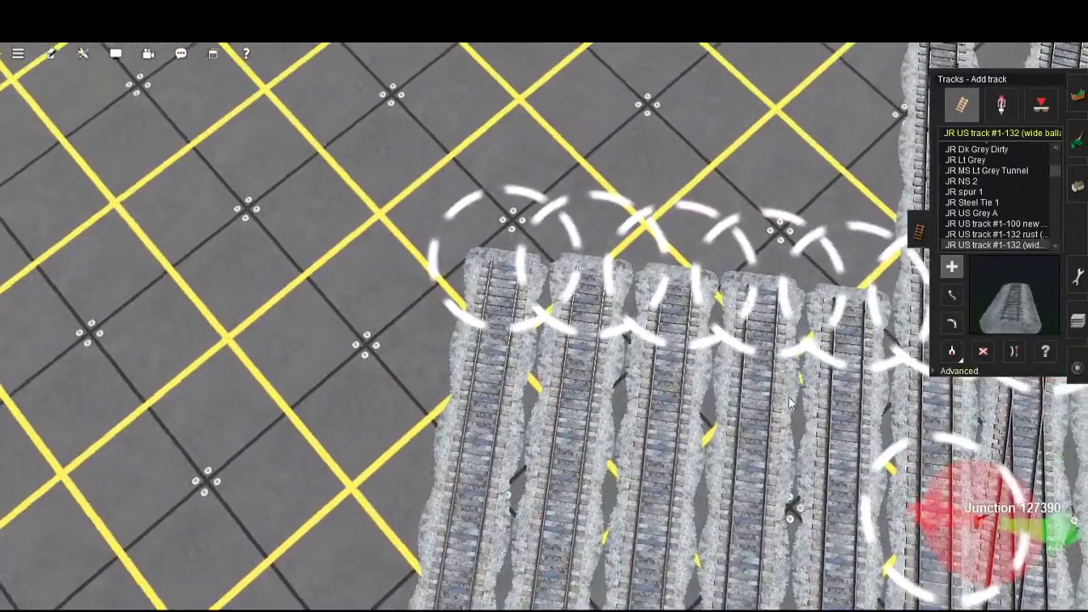
scroll(743, 335, up, 4)
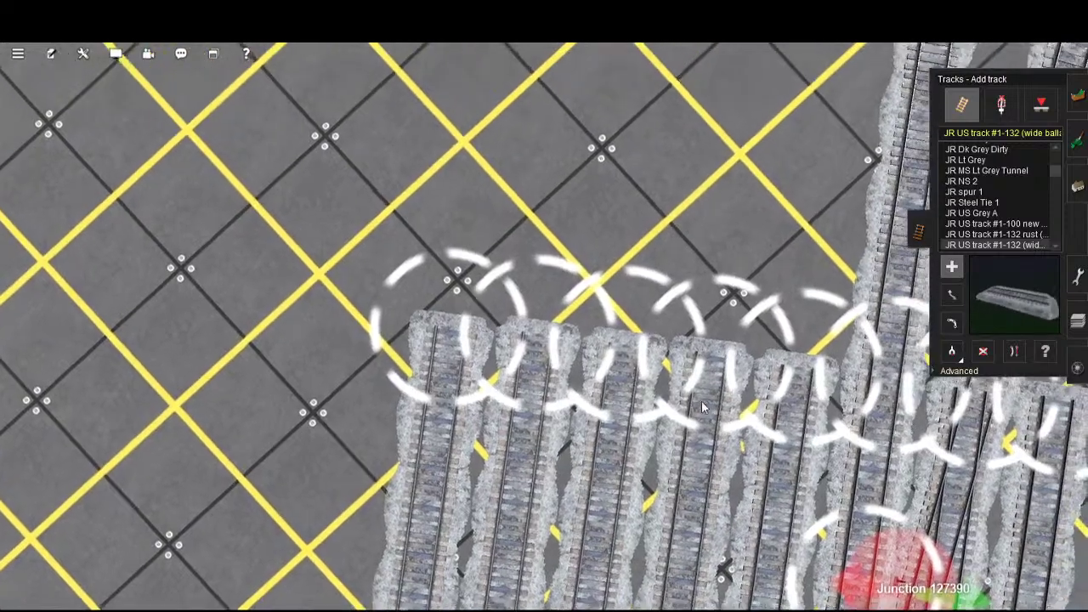
scroll(697, 457, up, 2)
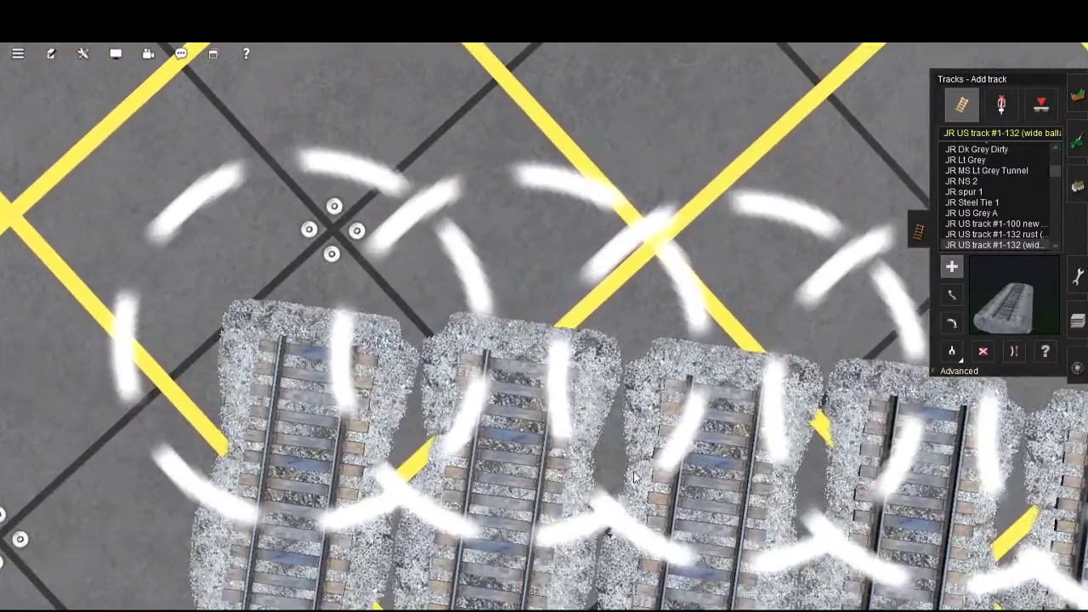
key(a)
key(s)
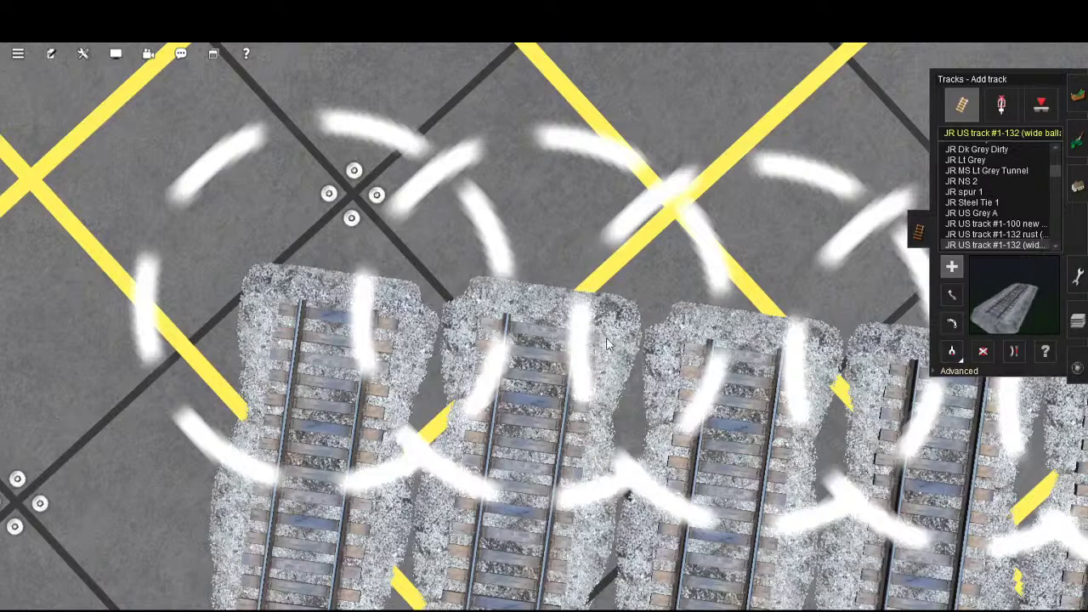
key(m)
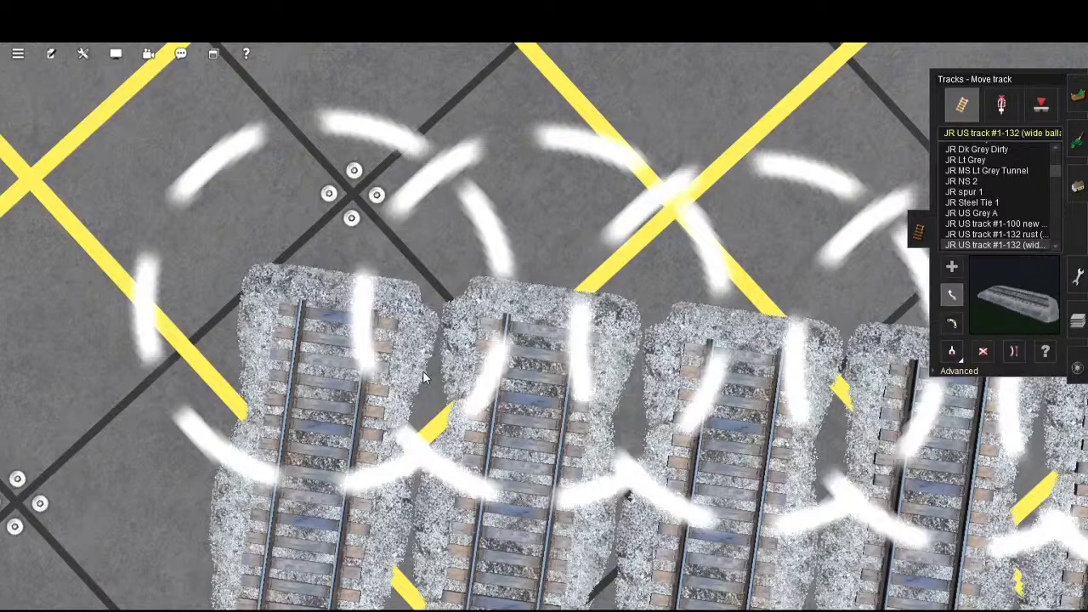
drag(345, 327, 427, 369)
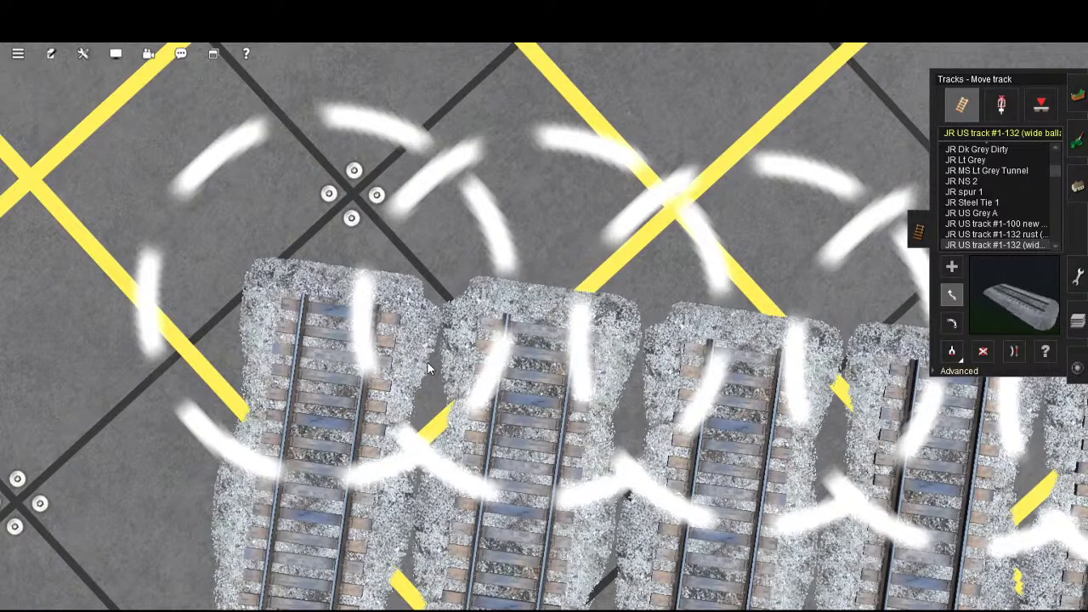
drag(428, 367, 428, 367)
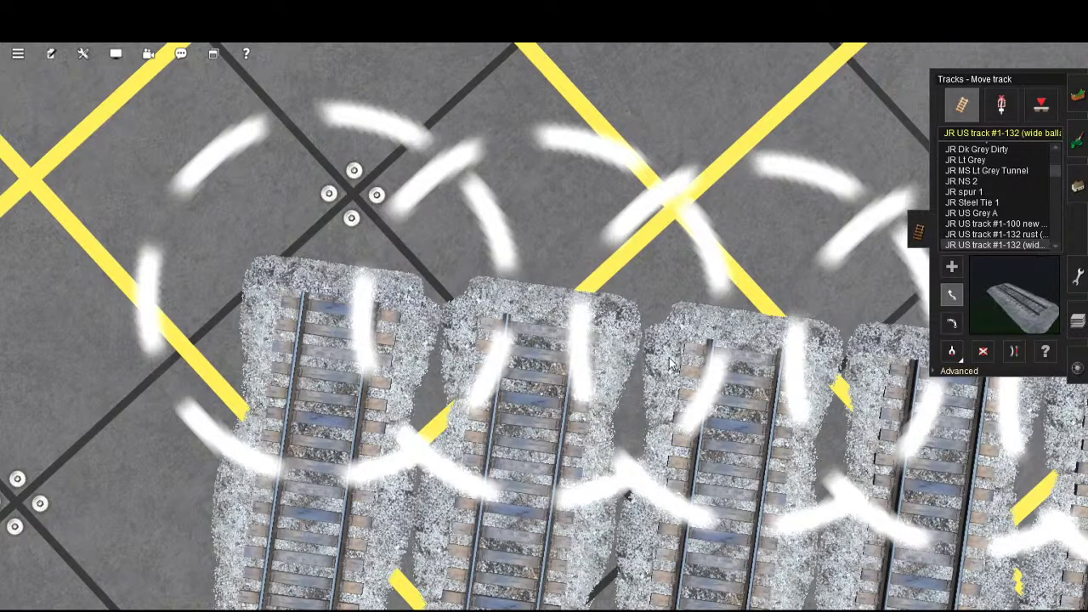
key(Down)
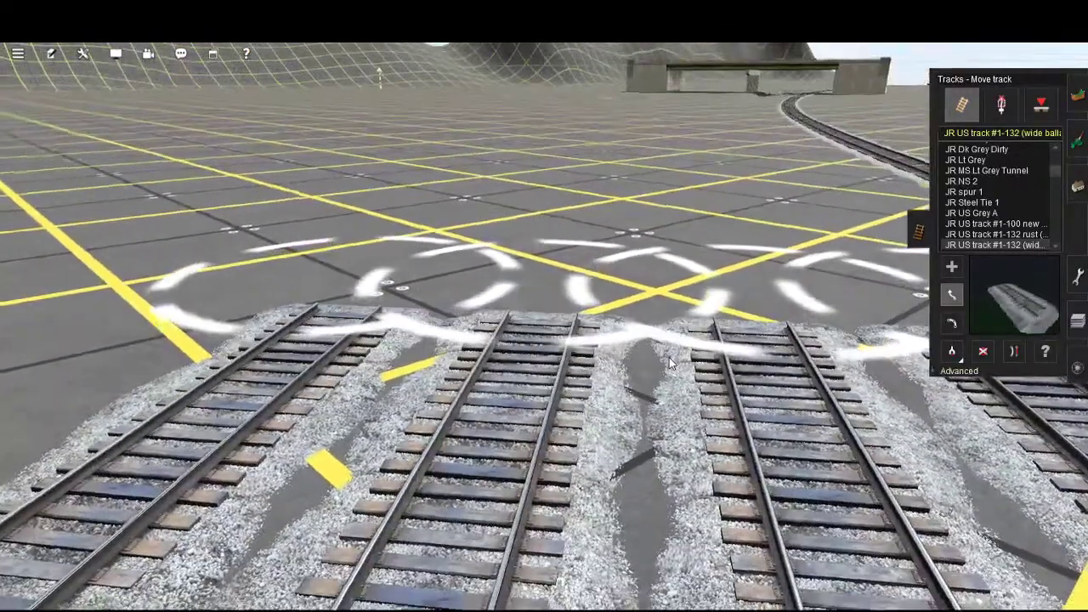
scroll(669, 357, up, 5)
key(Up)
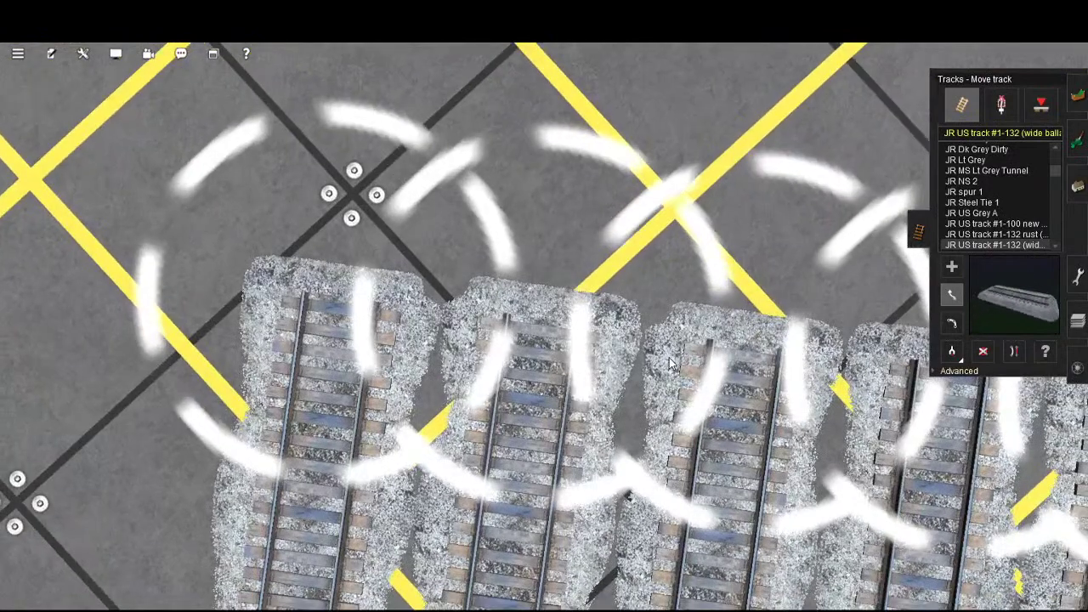
- Examine the row of open yard track ends from directly above, from track level and rotated, checking their alignment and ballast spacing
key(Down)
key(Down)
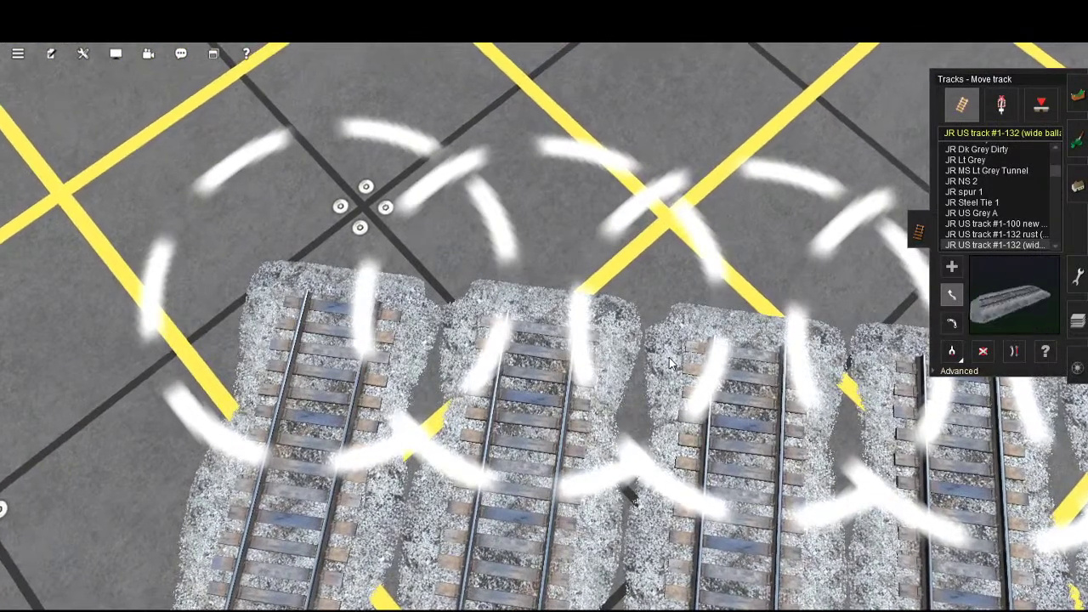
key(Down)
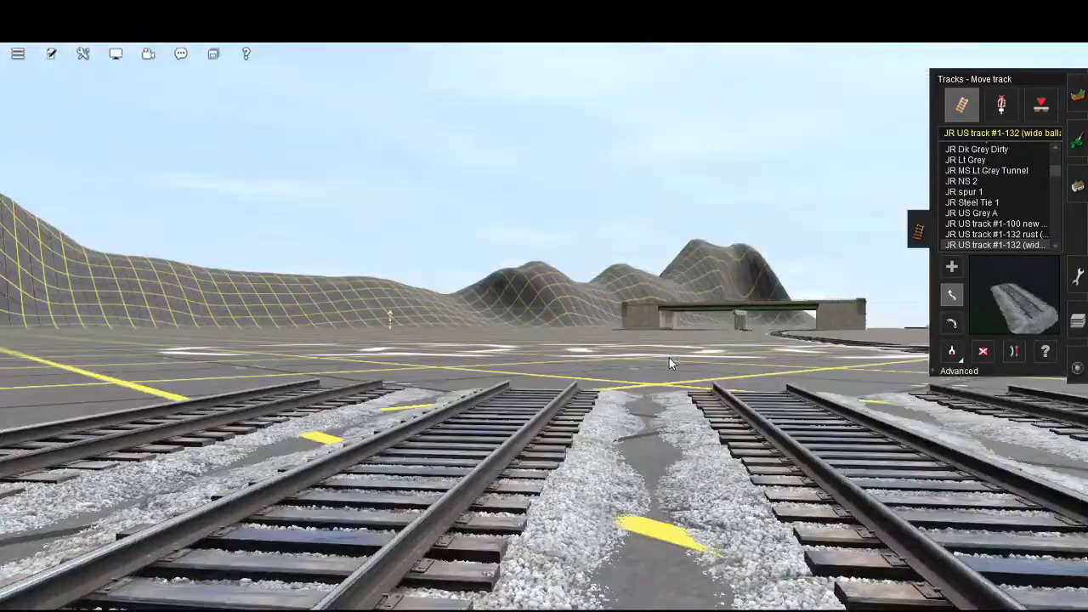
key(Up)
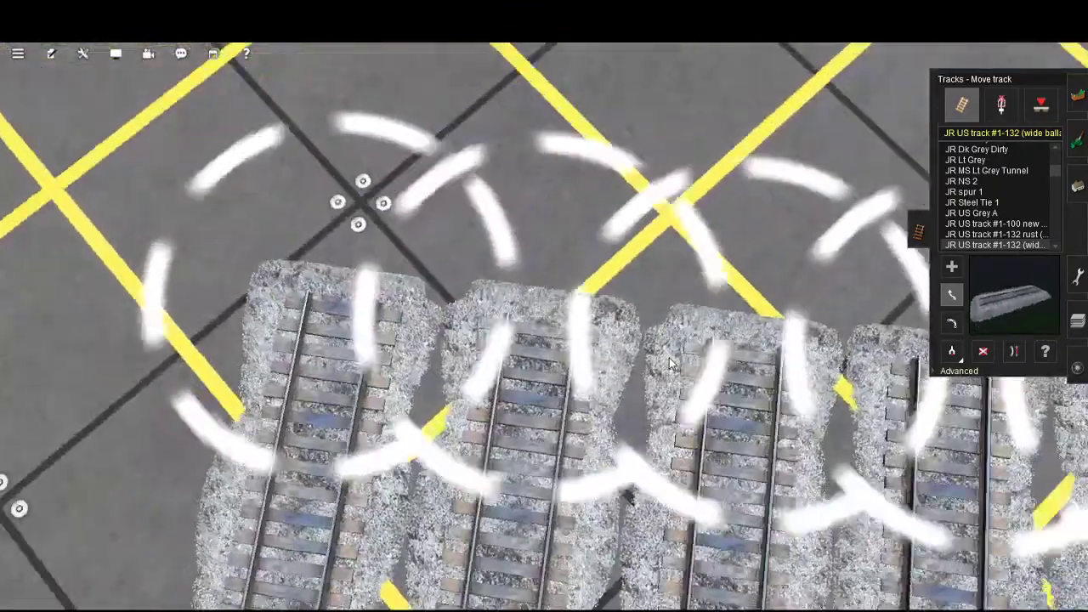
key(Left)
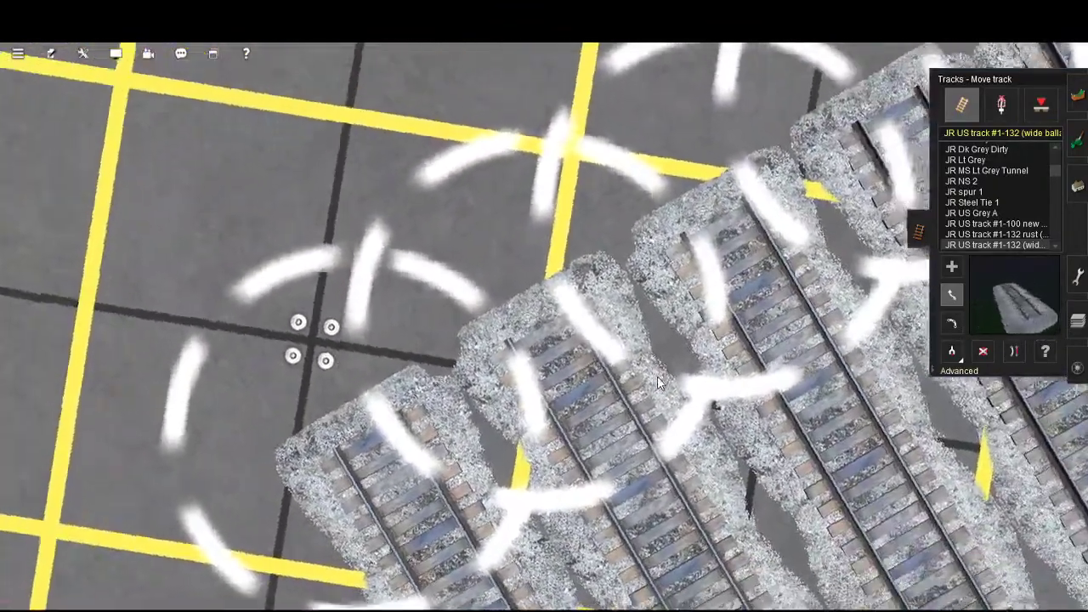
key(Right)
scroll(667, 381, down, 4)
key(Right)
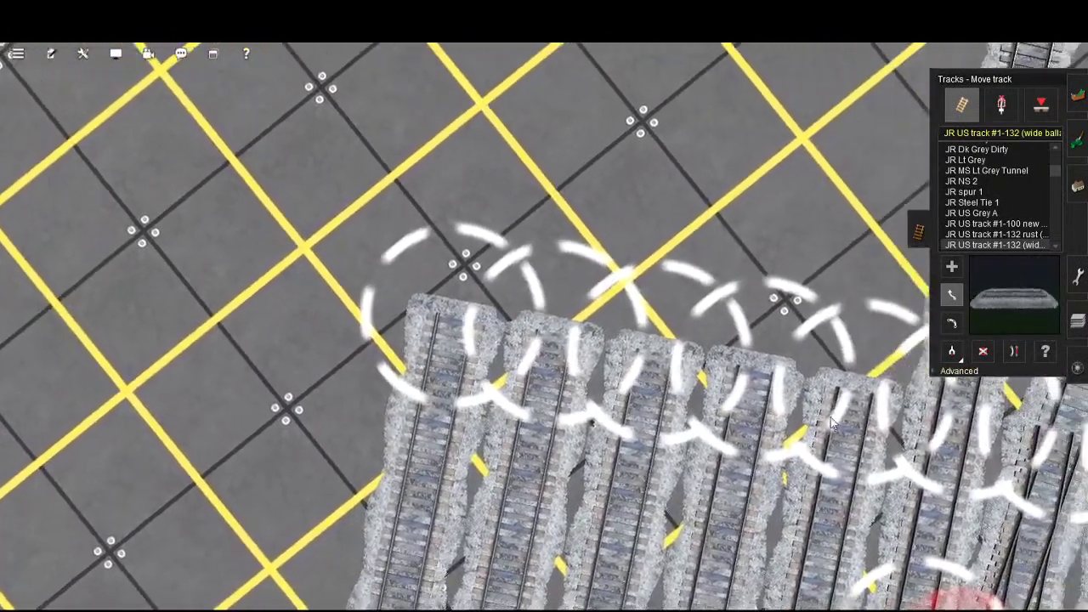
right_drag(833, 423, 642, 384)
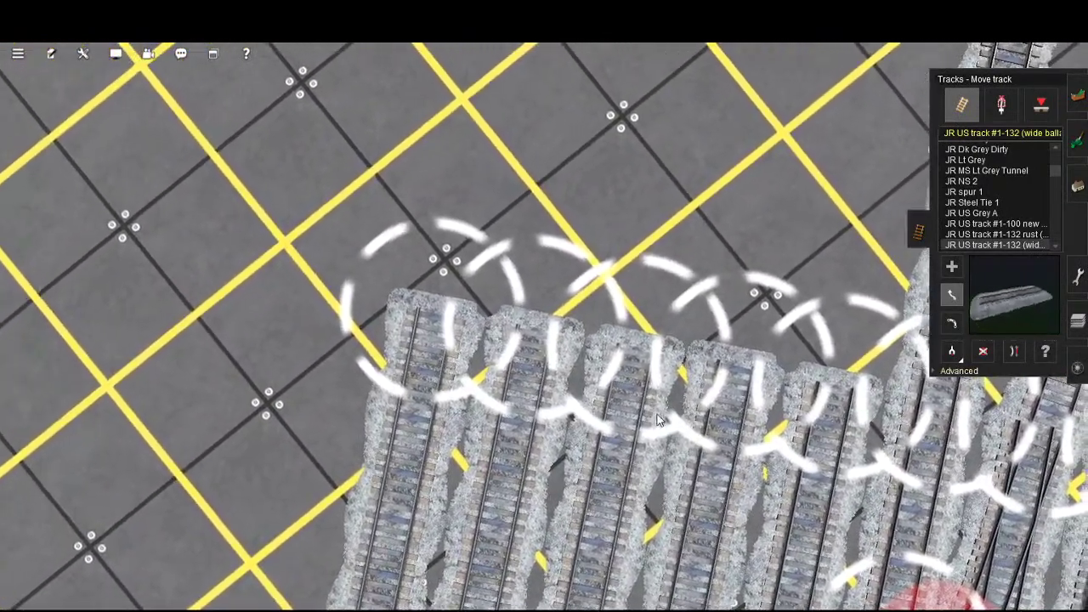
scroll(666, 429, up, 5)
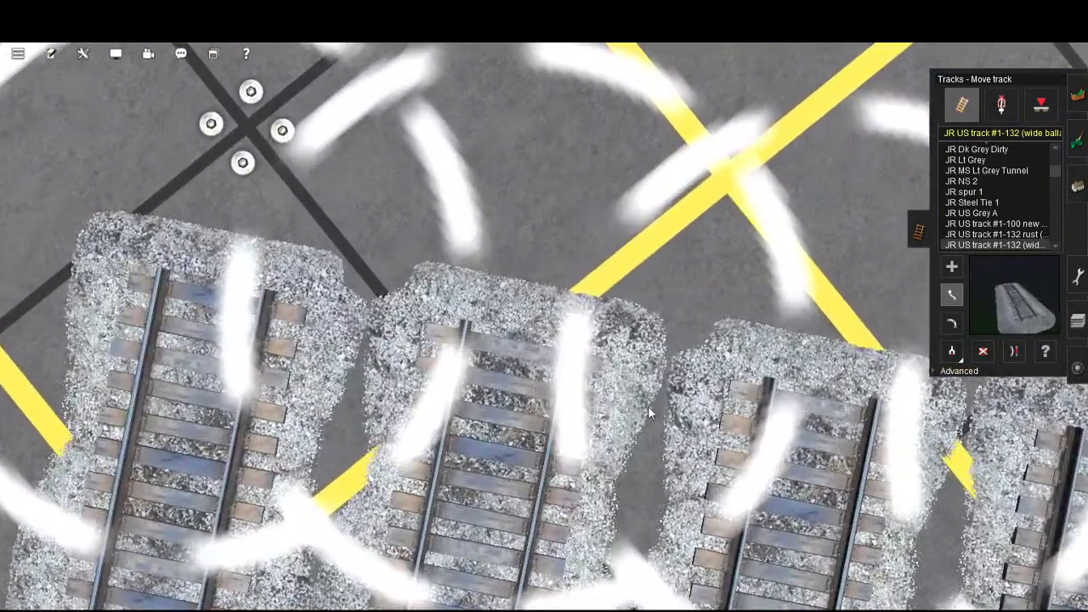
scroll(648, 406, down, 2)
scroll(702, 416, down, 2)
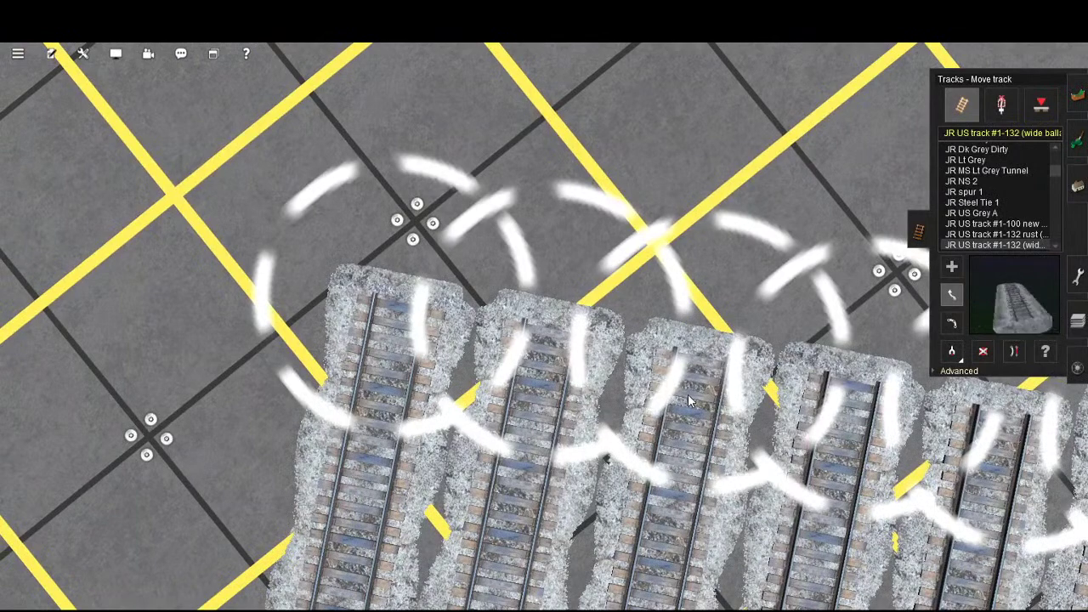
right_click(688, 396)
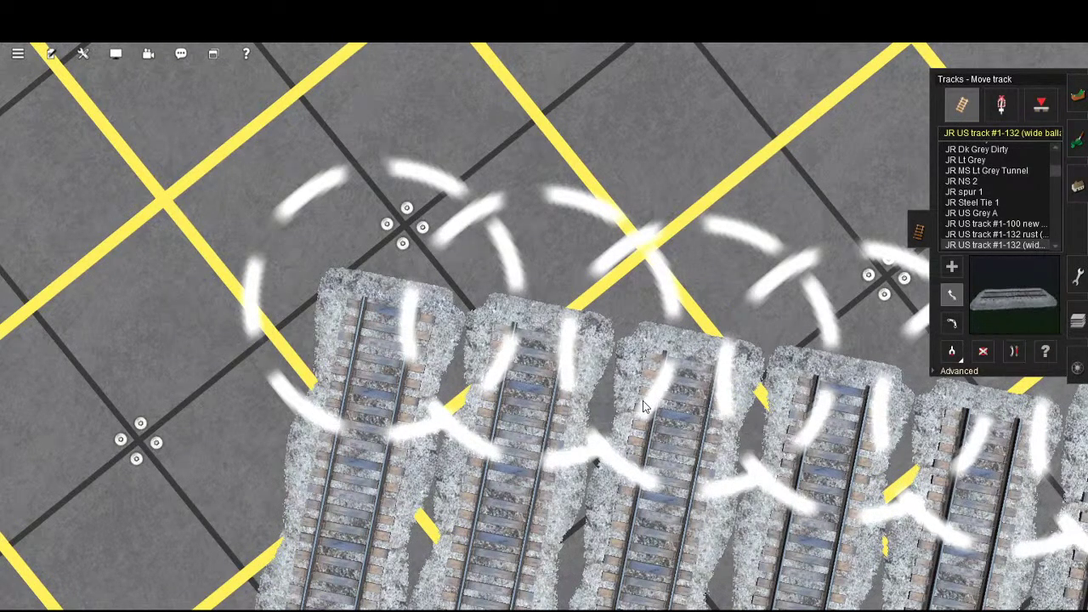
- Delete the track object Junction 127388 beside Junction 127392 on the diagonal ladder track
scroll(656, 438, down, 6)
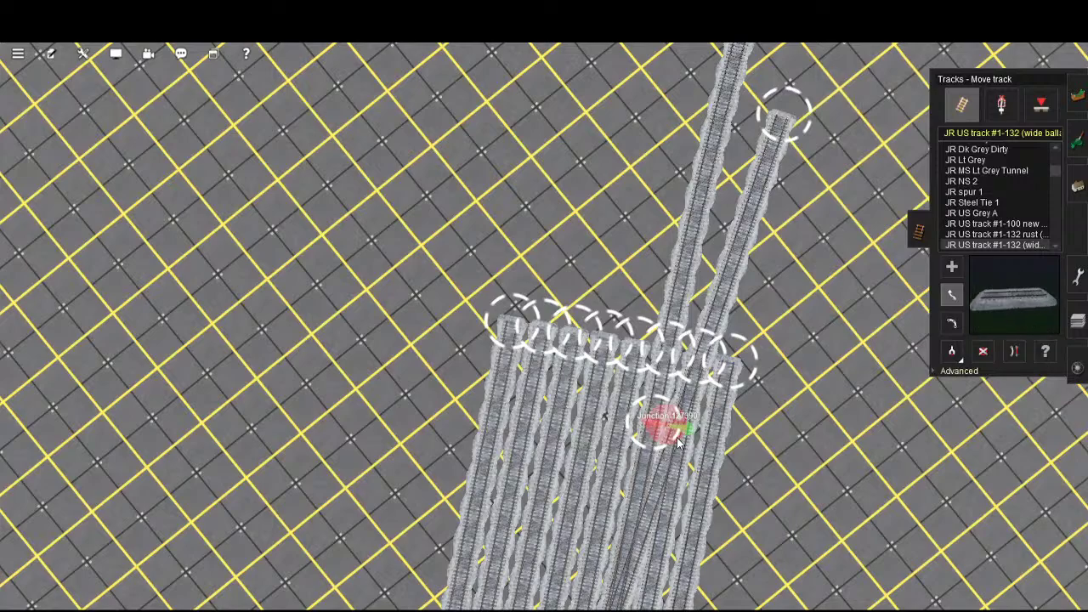
right_drag(728, 582, 719, 320)
right_drag(605, 599, 706, 467)
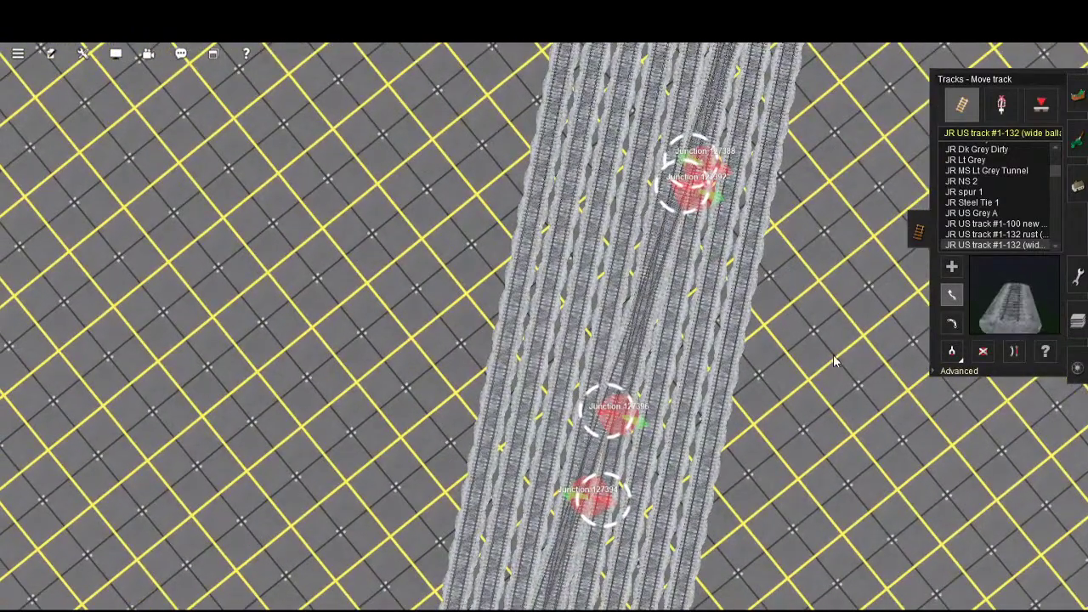
right_drag(876, 255, 680, 432)
scroll(680, 433, up, 5)
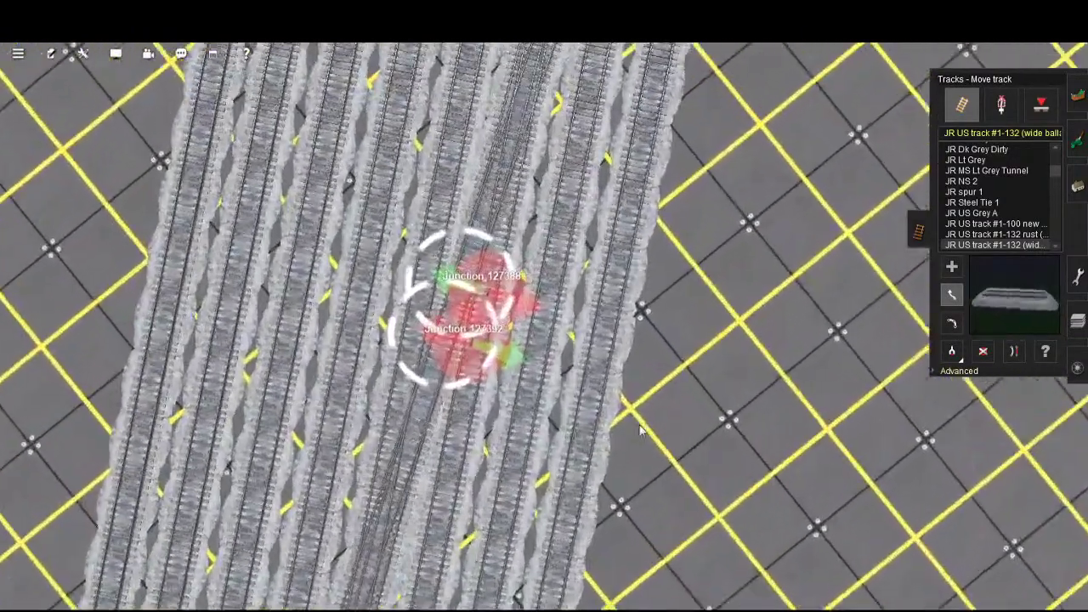
key(Down)
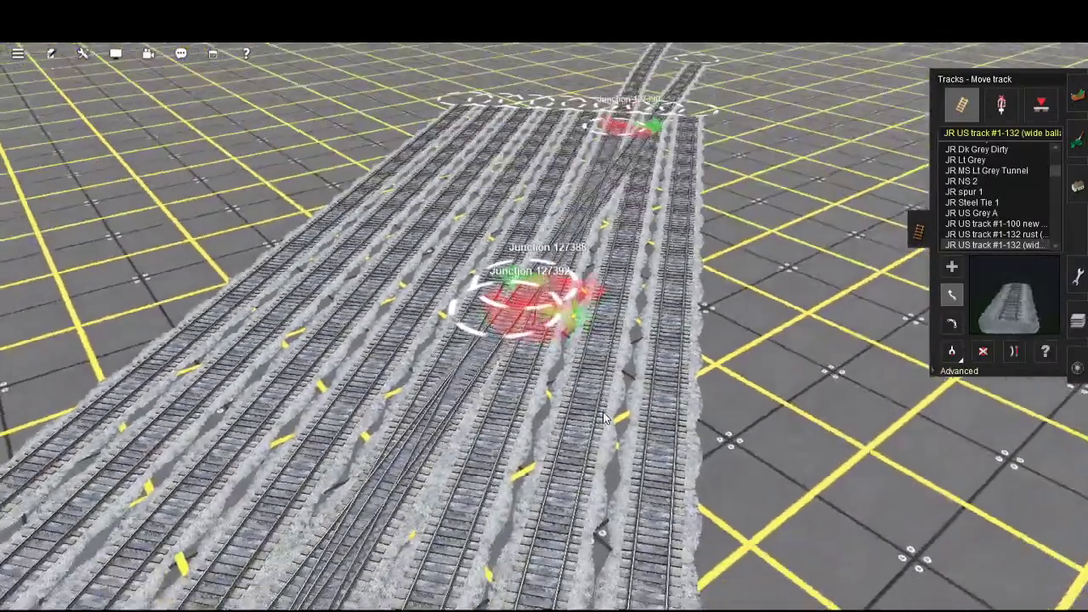
key(Left)
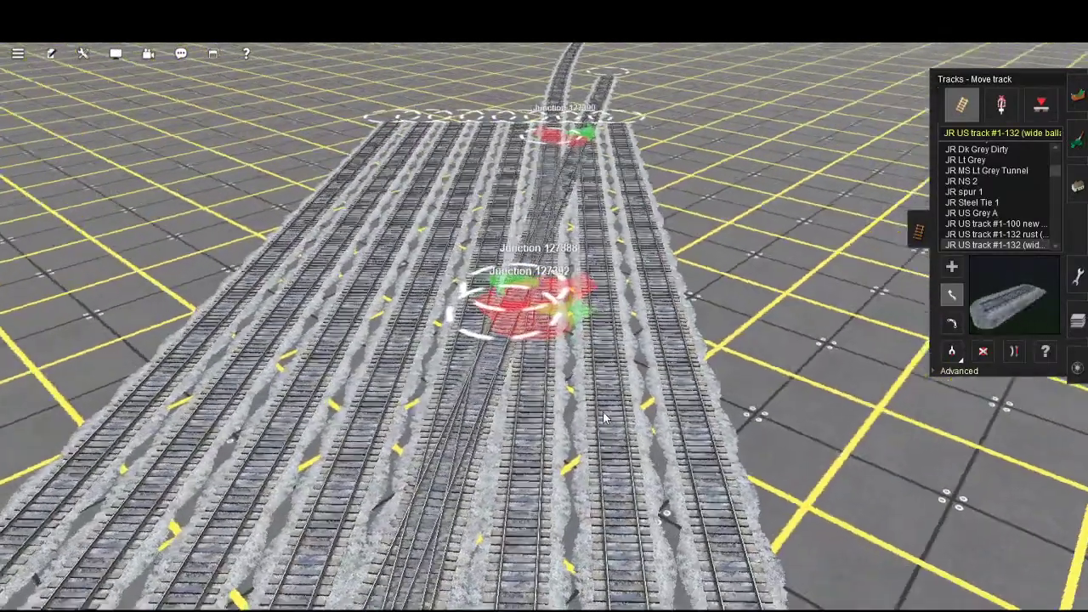
key(Left)
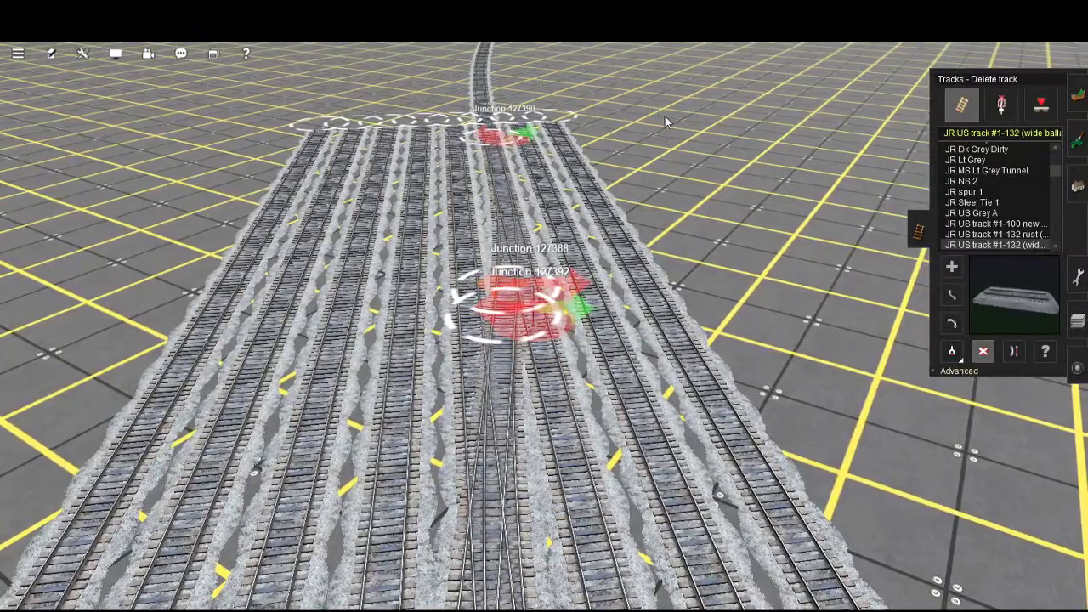
key(Up)
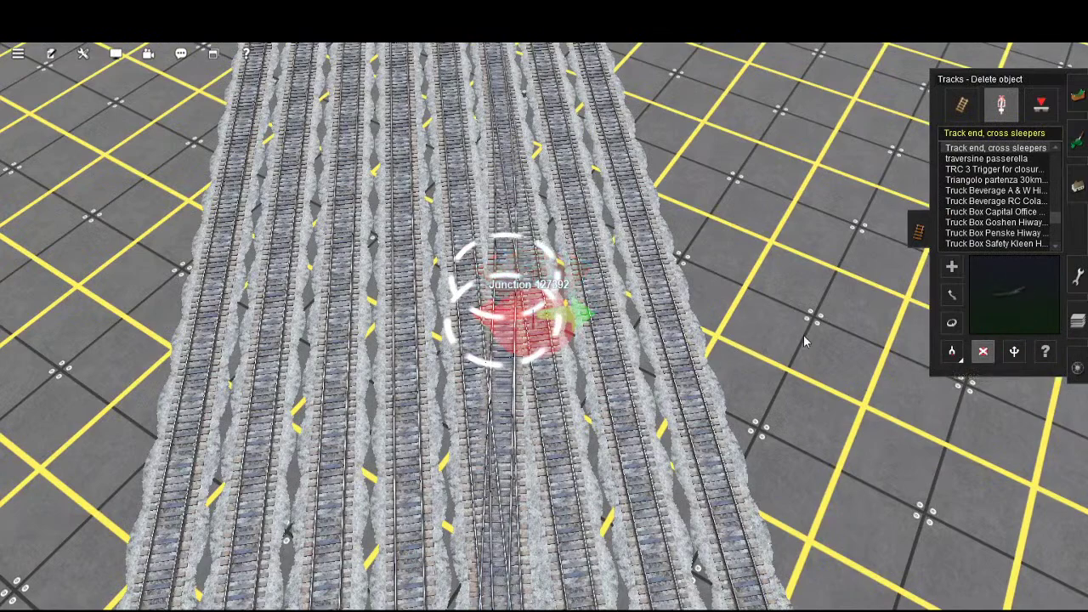
key(Down)
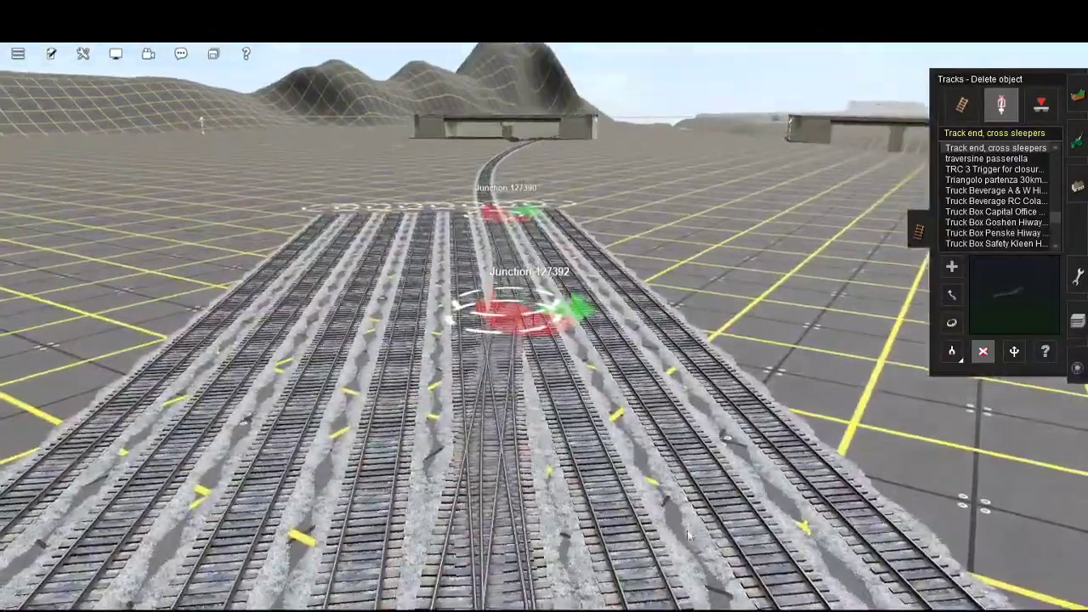
- Inspect the junctions and connectors along the diagonal from Junction 127392 to Junction 127398, from above and at a low angle
right_click(689, 535)
key(Up)
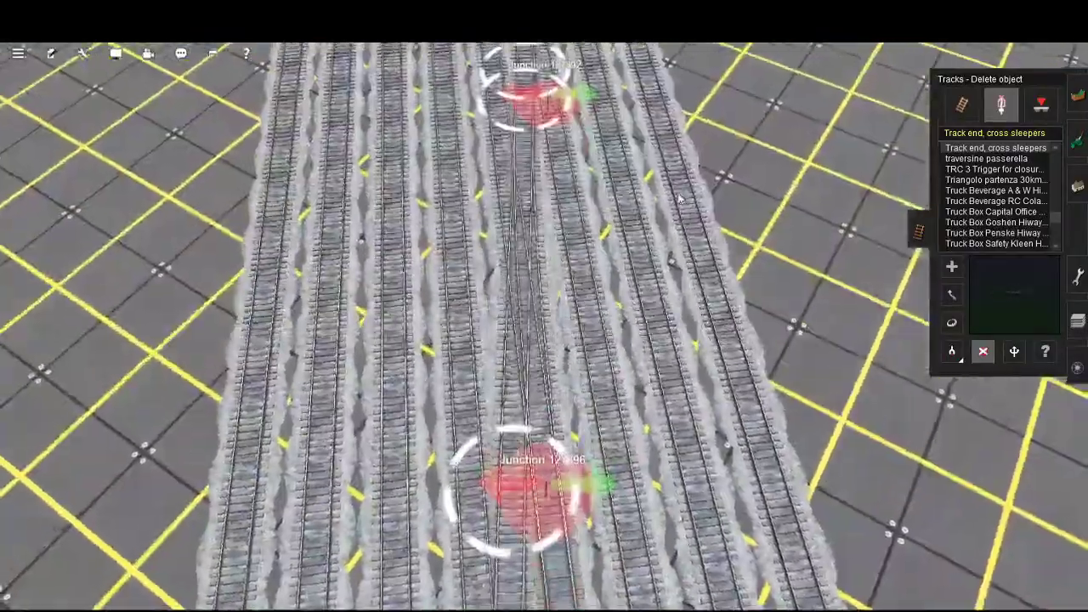
right_click(679, 199)
key(Up)
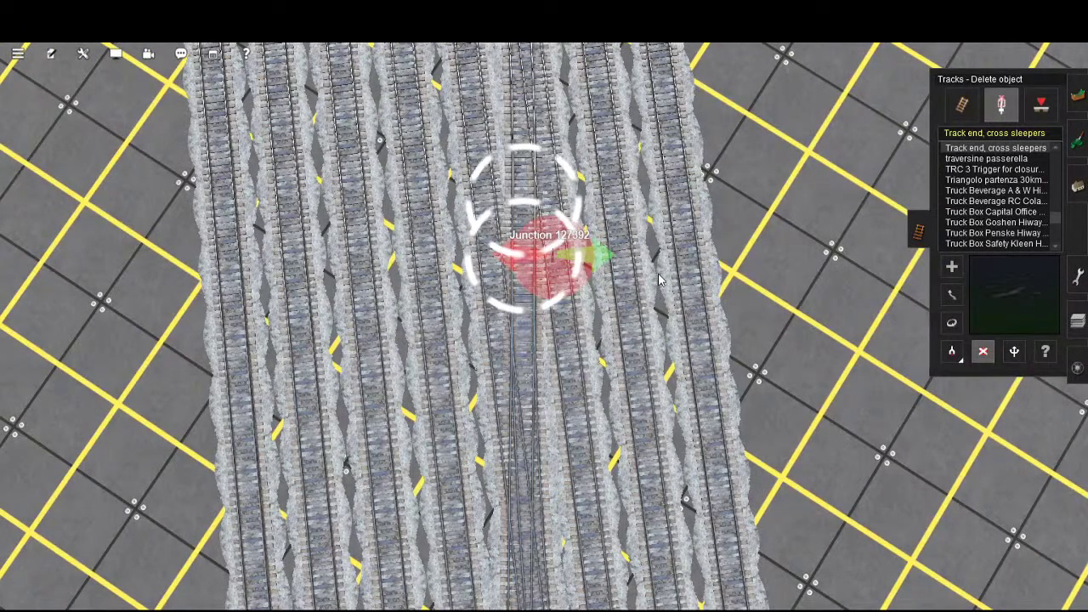
key(Down)
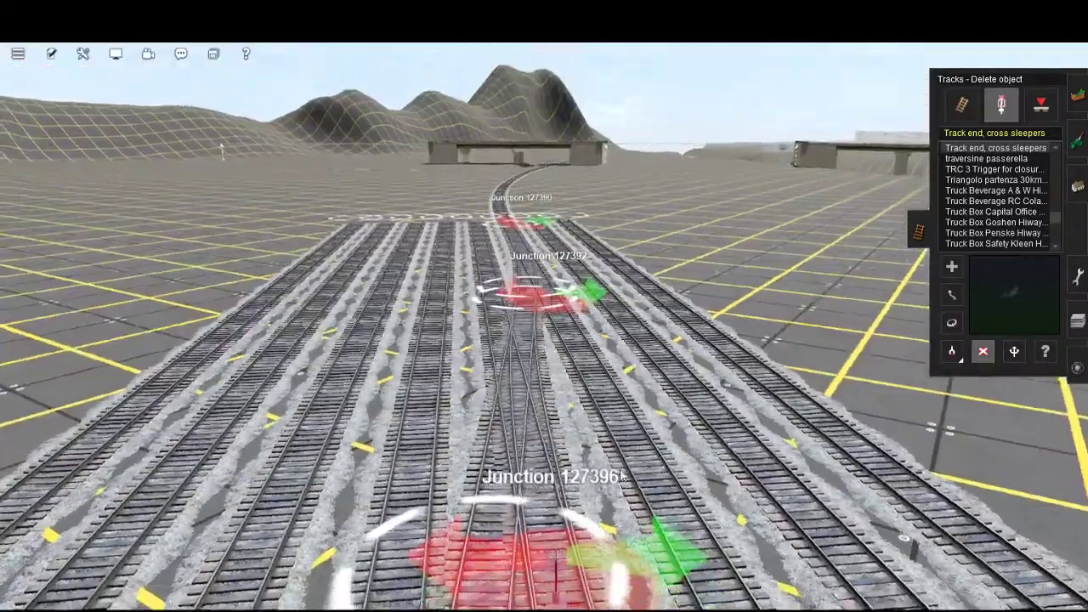
right_click(627, 535)
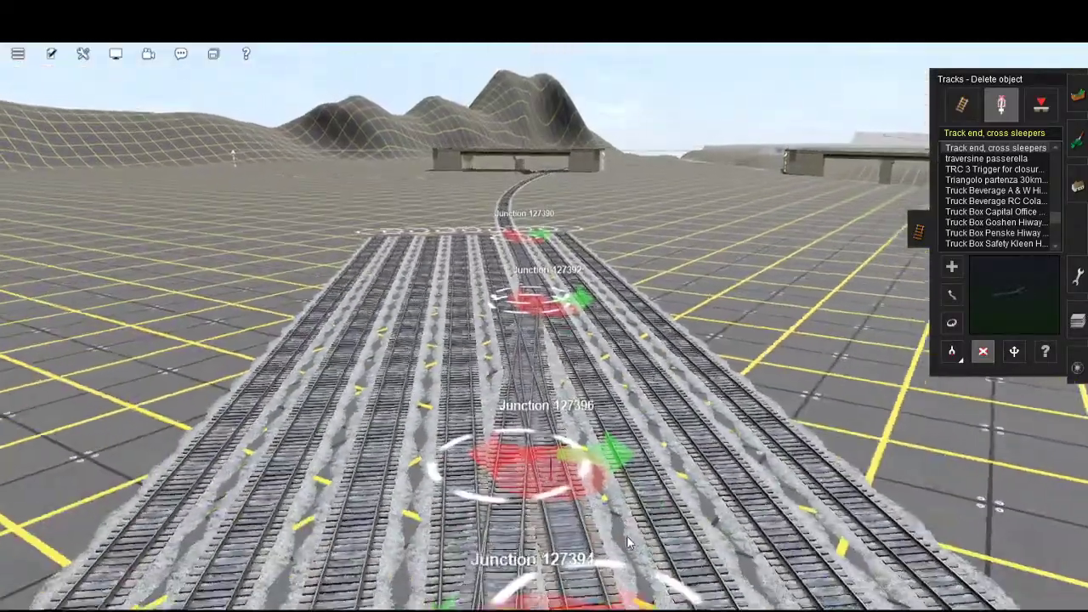
scroll(631, 554, down, 5)
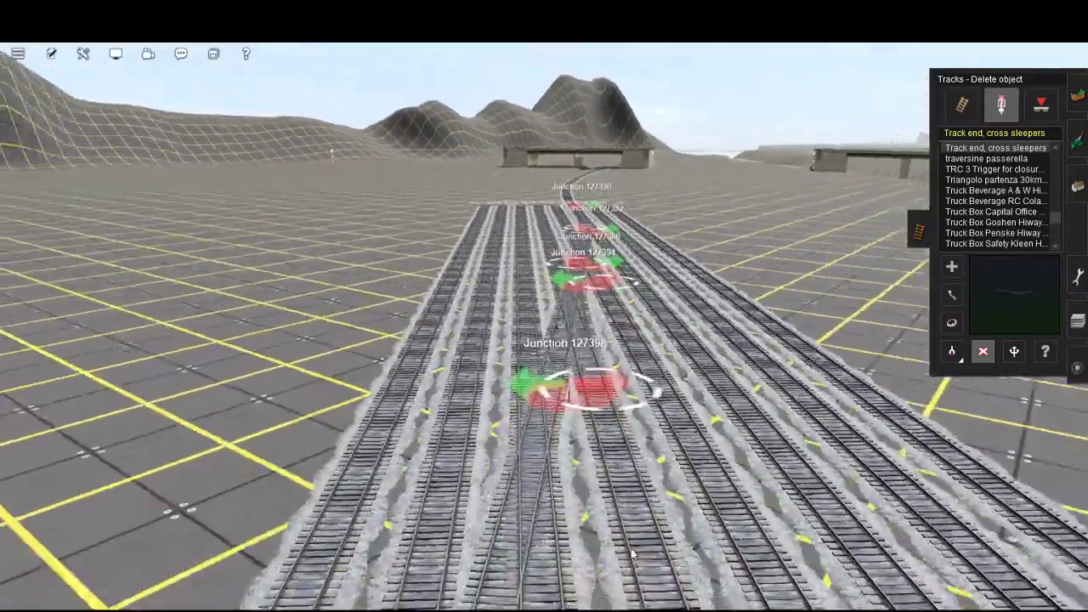
key(Up)
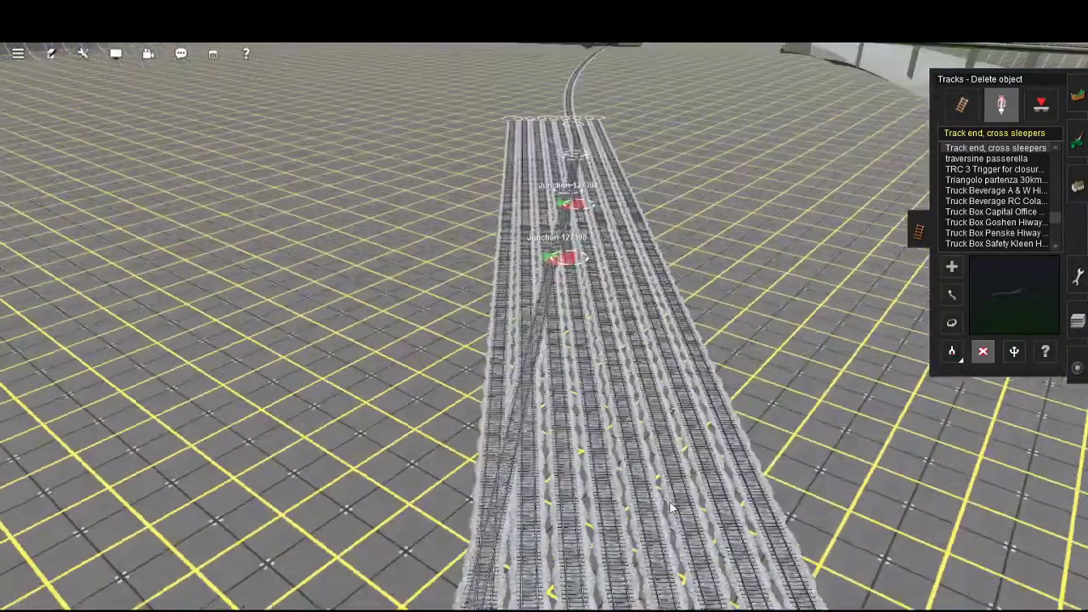
- Survey the full length of the hopper yard from high above, including the parked train and both ends of the ladder
scroll(671, 527, down, 5)
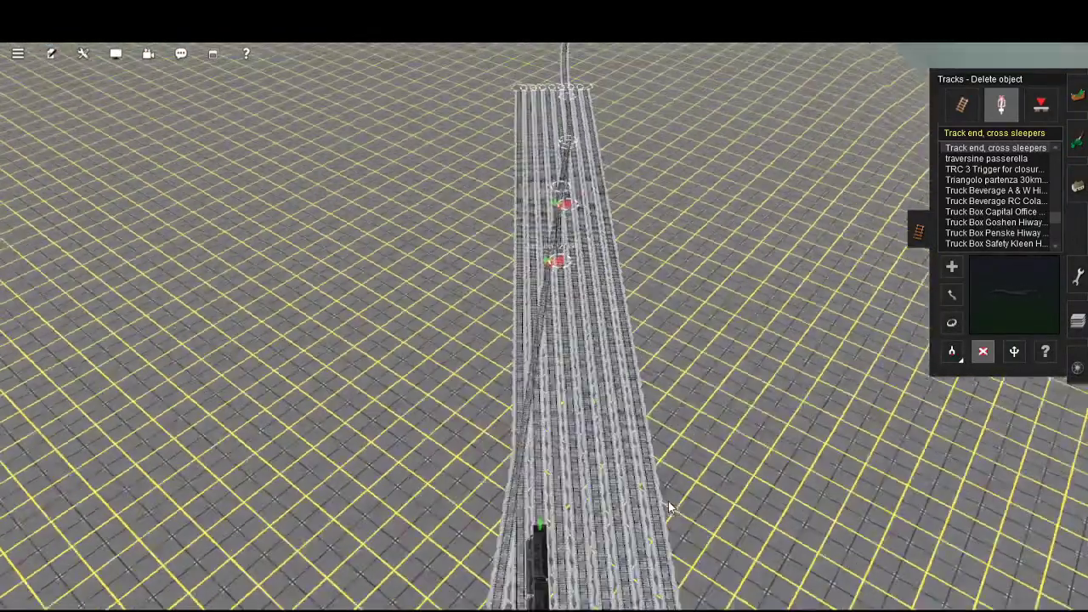
scroll(680, 578, up, 5)
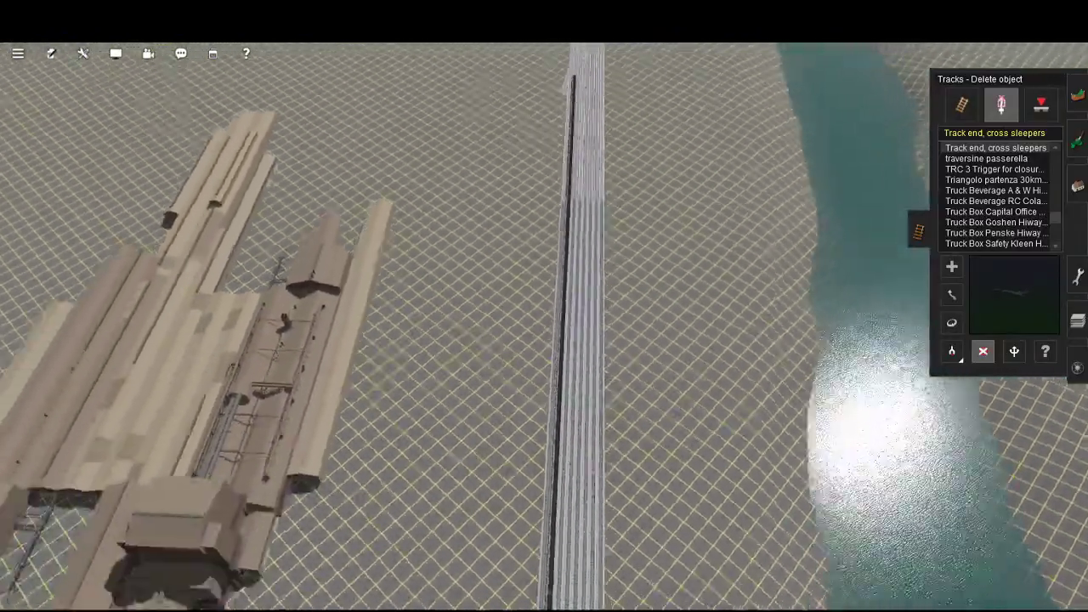
right_drag(680, 570, 762, 413)
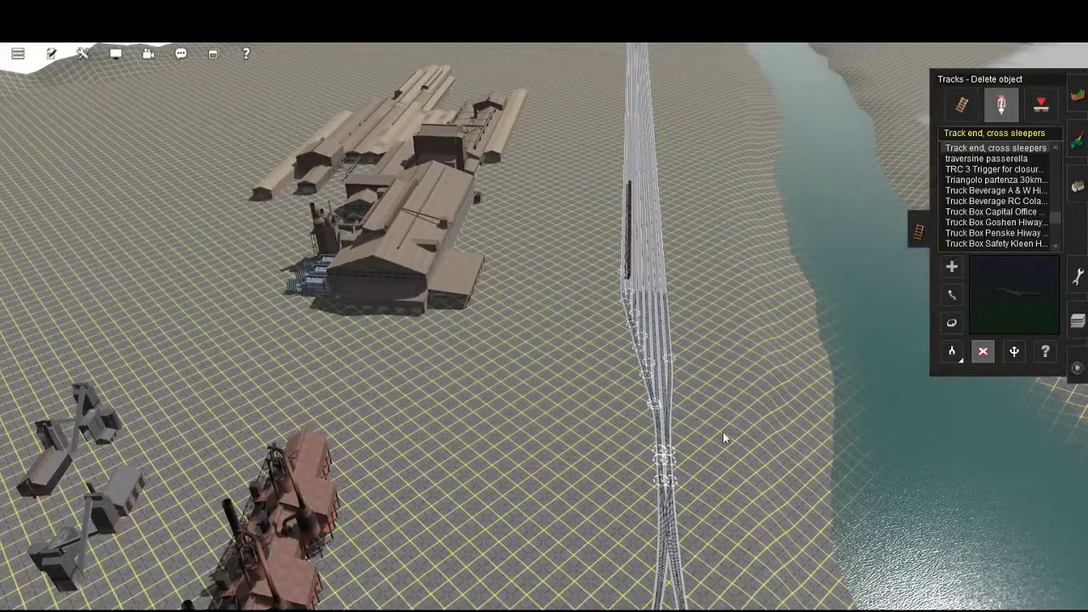
right_drag(753, 315, 722, 343)
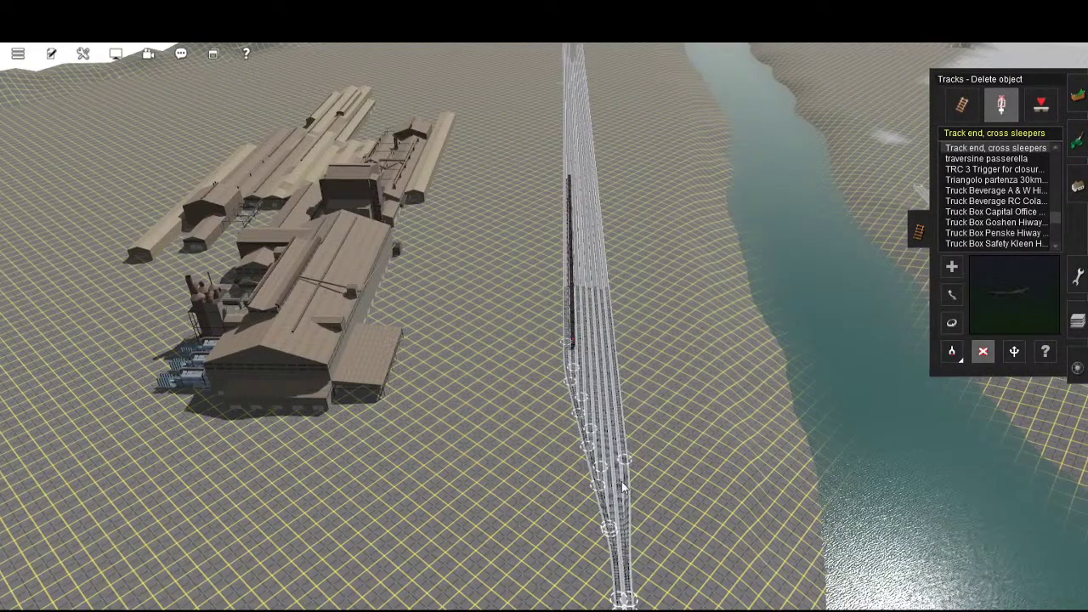
right_click(663, 249)
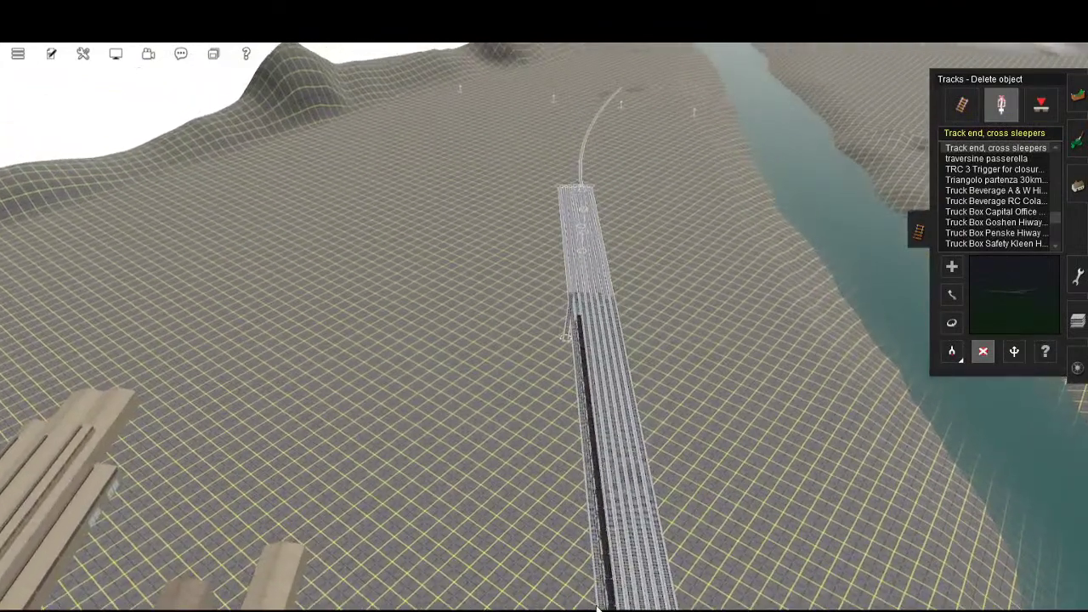
right_click(597, 608)
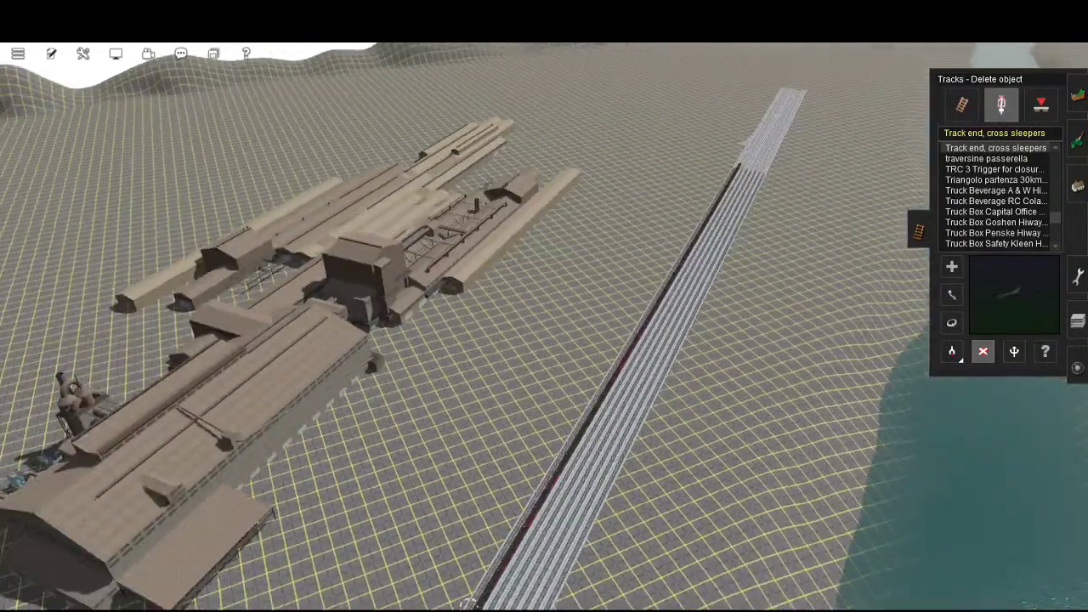
- Examine the yard's near throat and diverging approach tracks, along with the surrounding industries and river bridge, from a high view
right_click(515, 607)
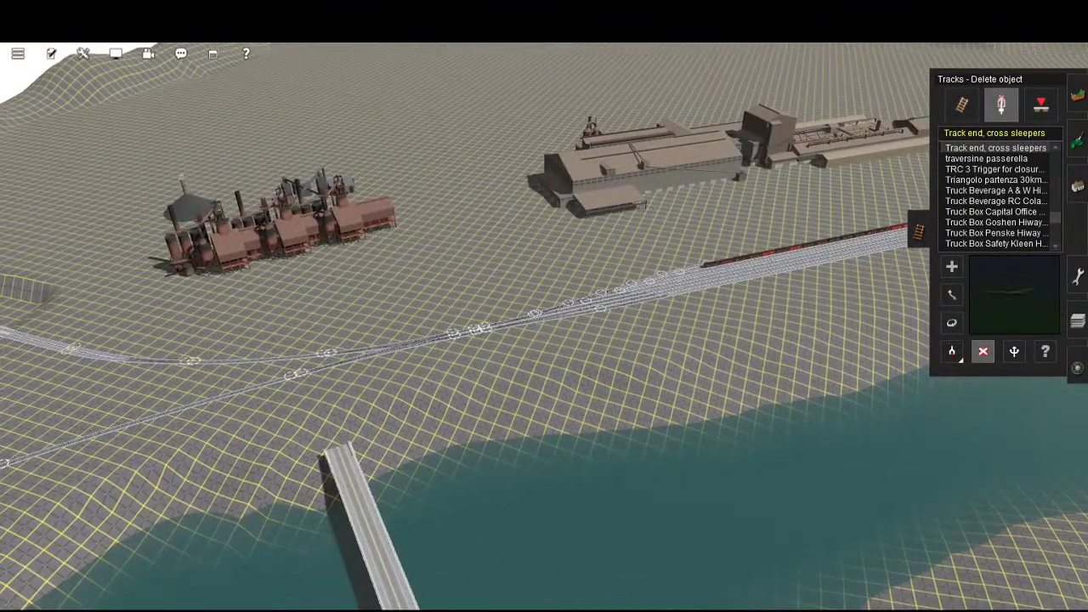
right_click(736, 407)
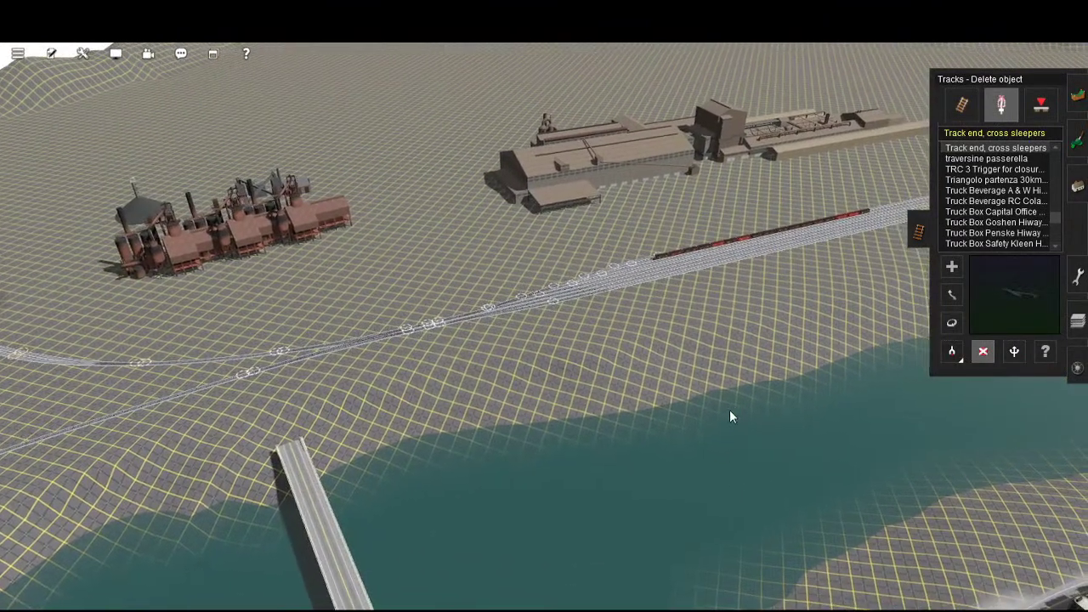
key(Right)
key(Right)
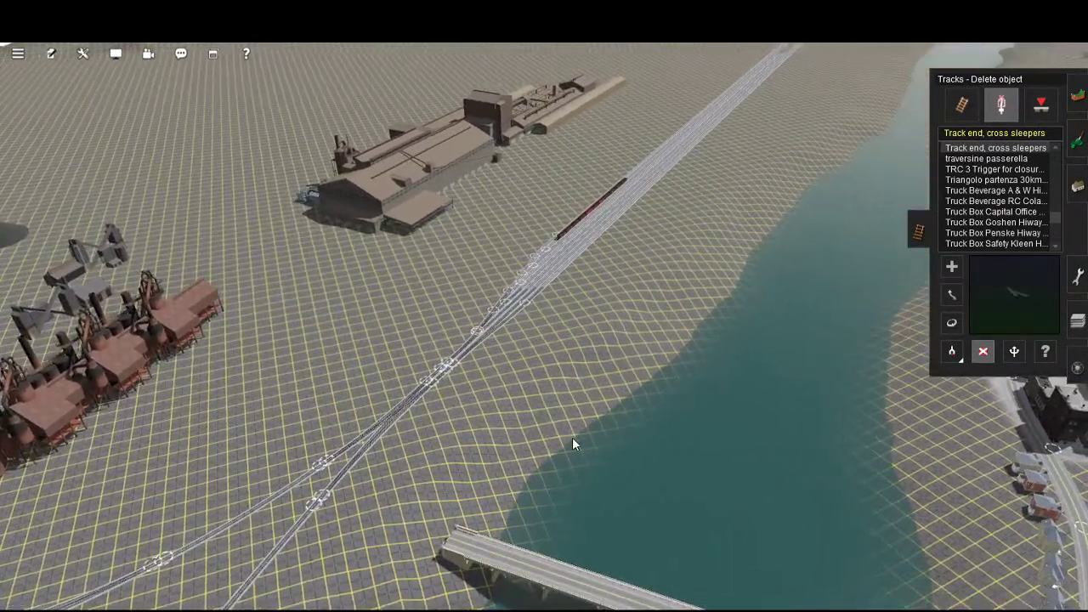
right_click(572, 437)
key(Right)
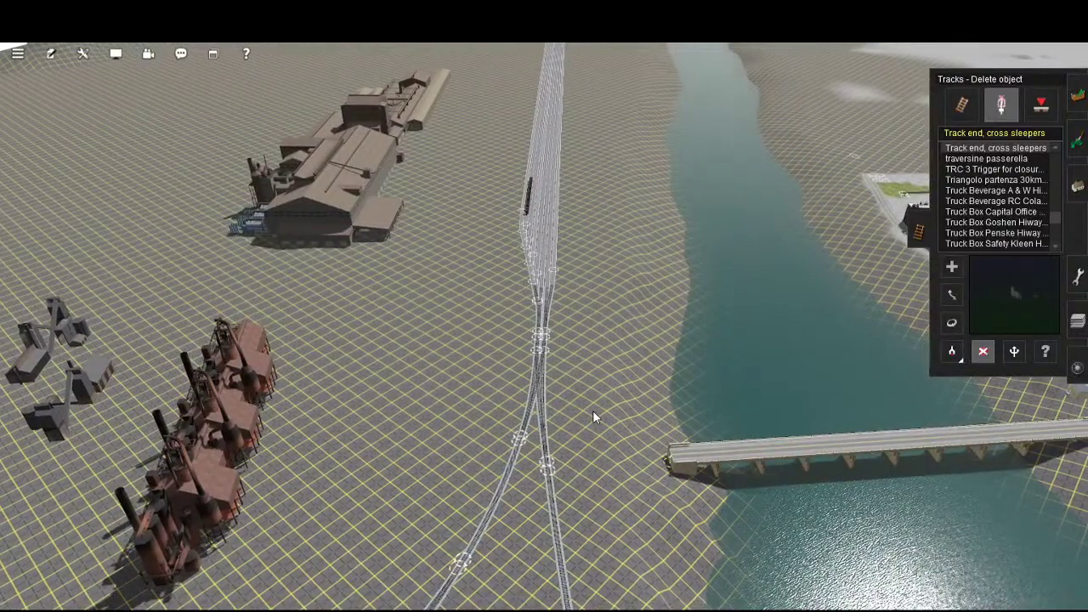
key(Up)
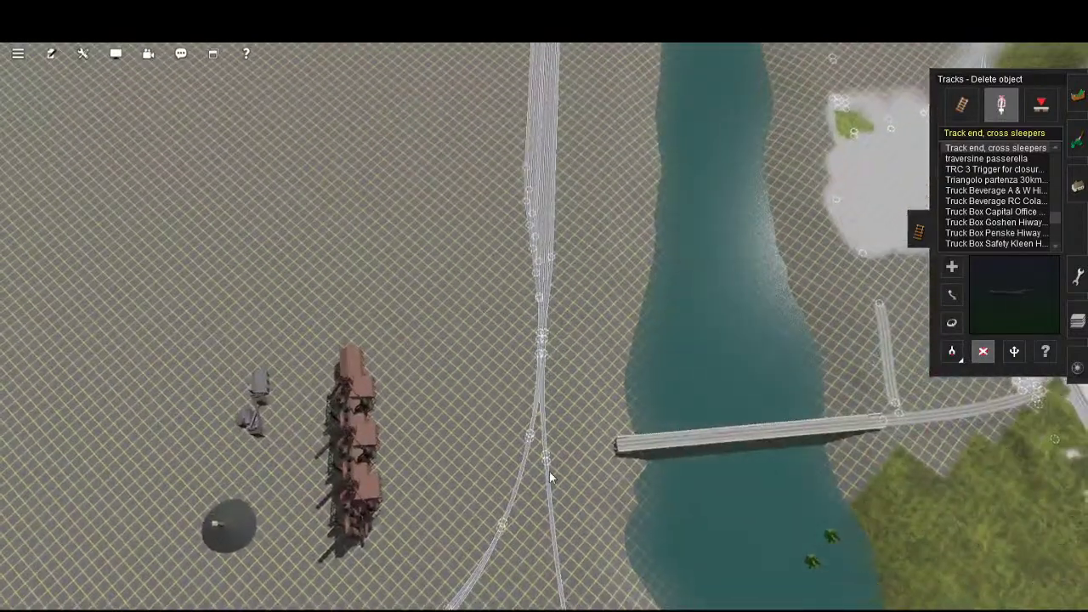
right_click(550, 476)
key(Left)
right_click(664, 580)
key(Right)
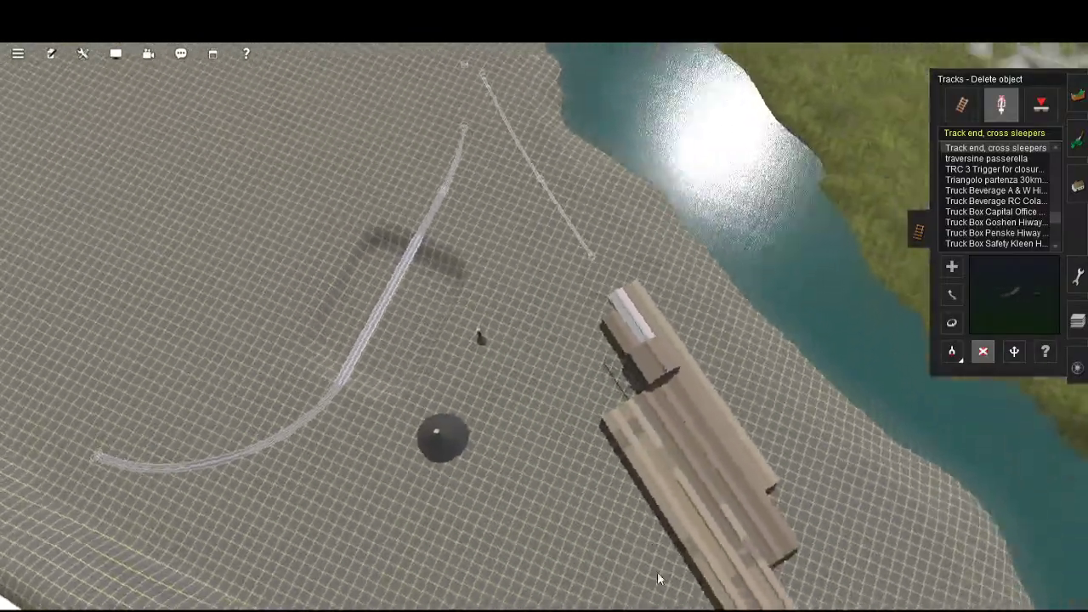
- Examine the open-ended spur facing the long riverside industrial building, along with the neighbouring curved track and junctions near the bridge
key(Right)
right_drag(617, 422, 602, 438)
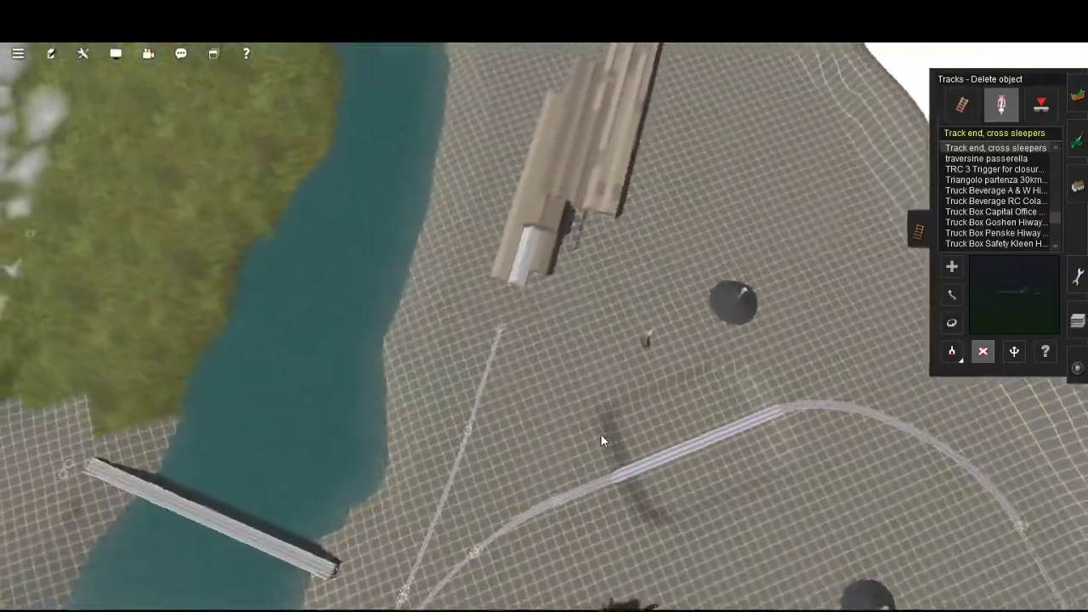
scroll(601, 438, up, 3)
key(Down)
scroll(652, 428, up, 3)
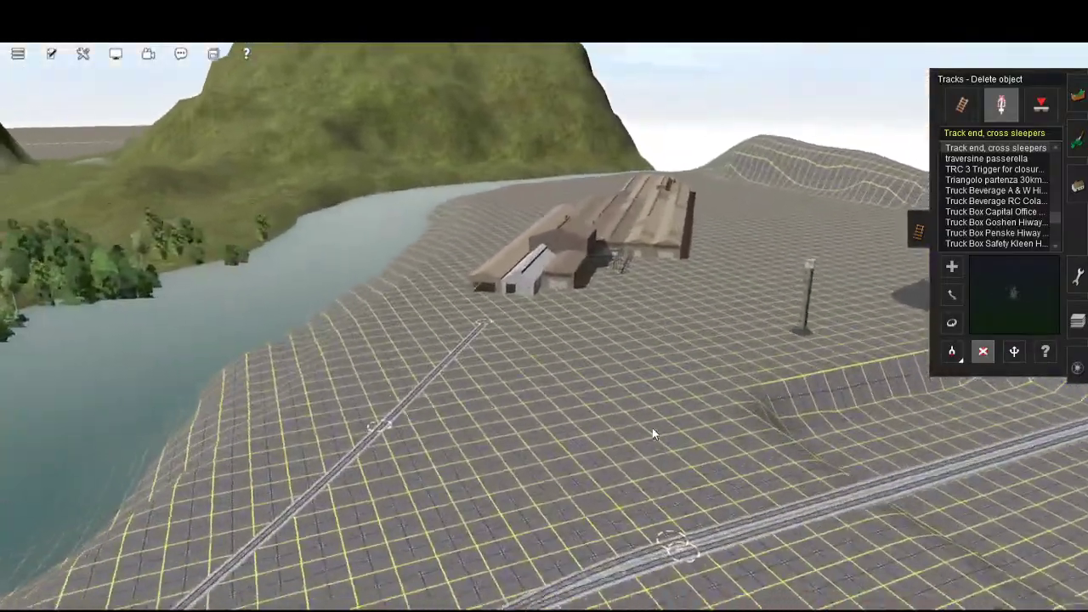
key(Right)
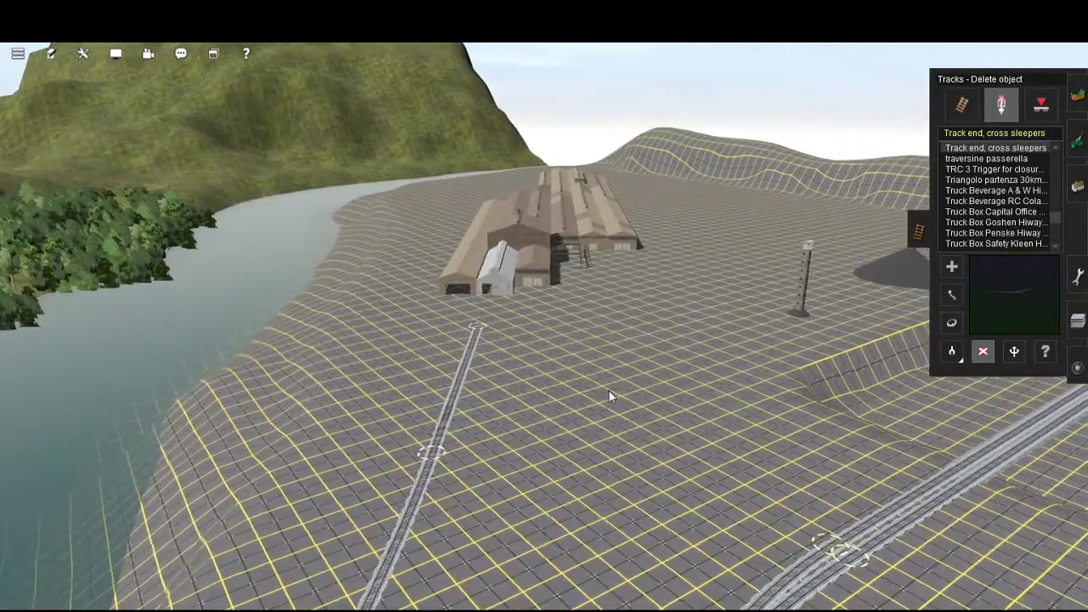
scroll(638, 344, up, 3)
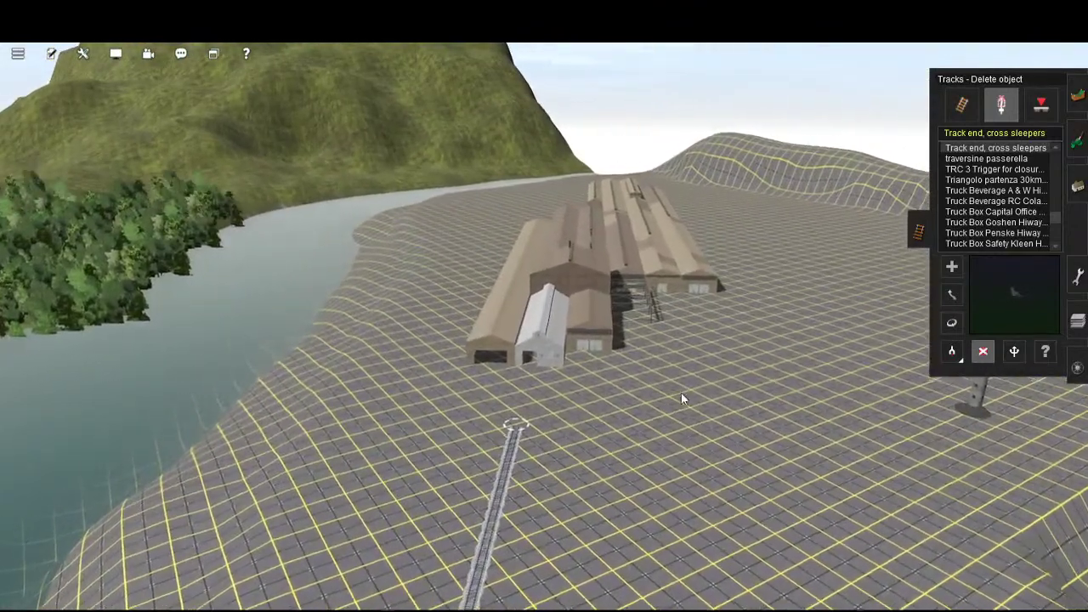
scroll(687, 401, down, 5)
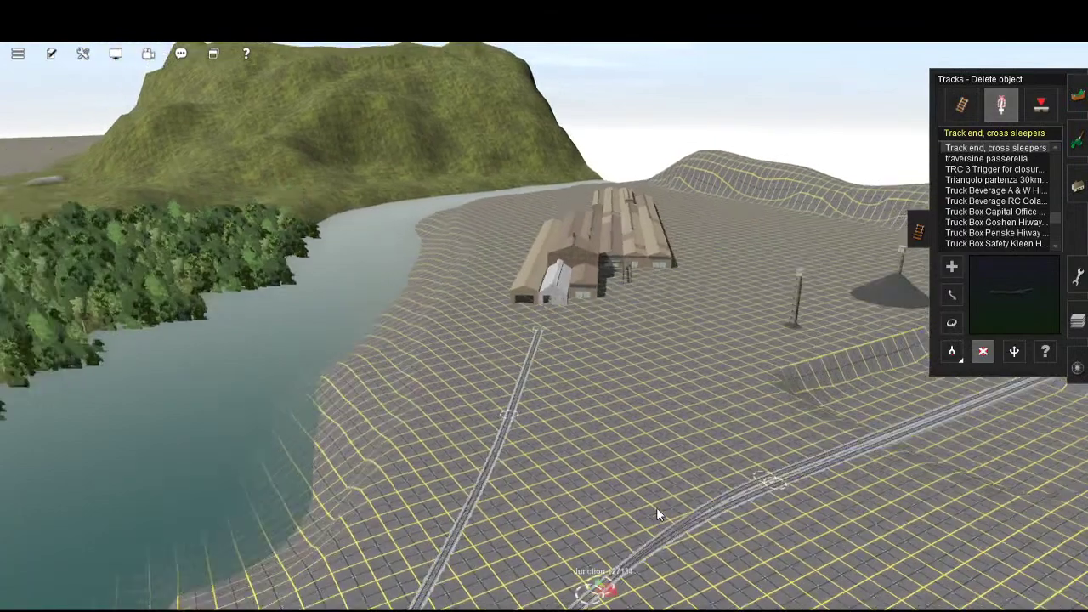
scroll(686, 437, down, 5)
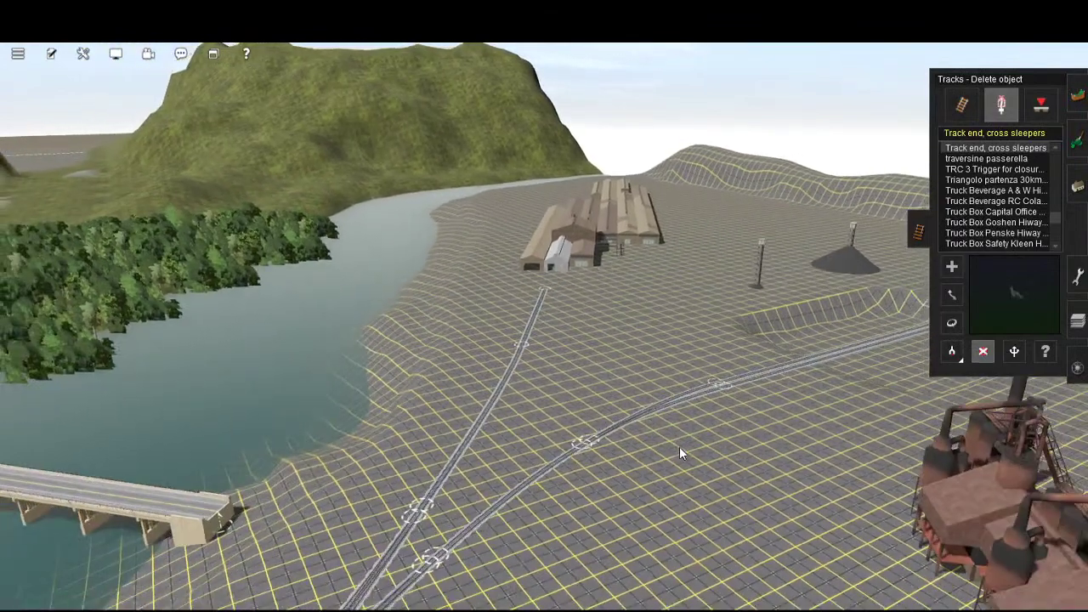
scroll(691, 355, up, 4)
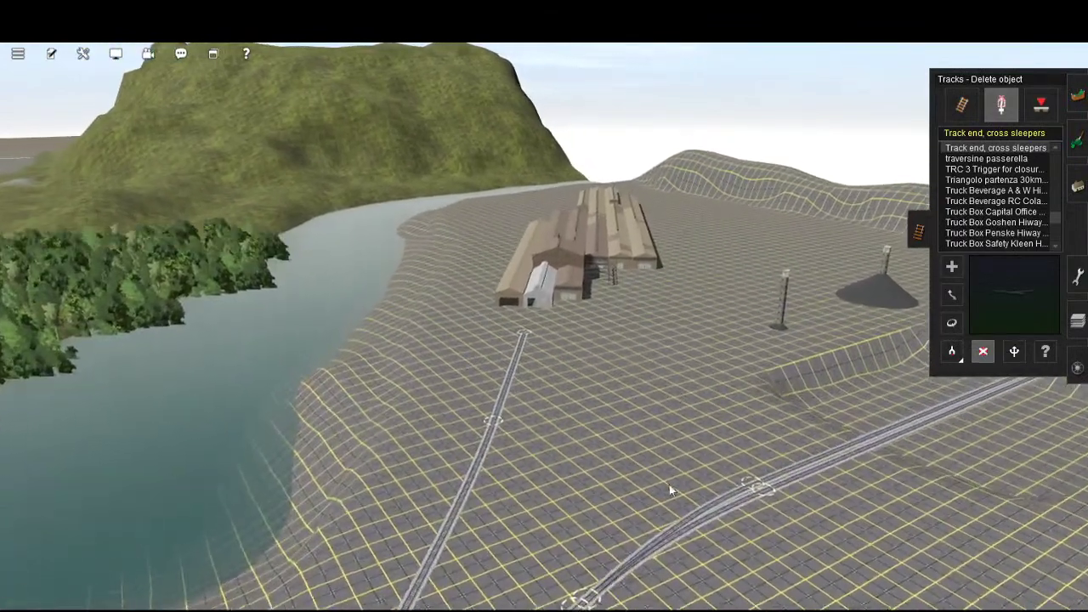
scroll(669, 483, up, 3)
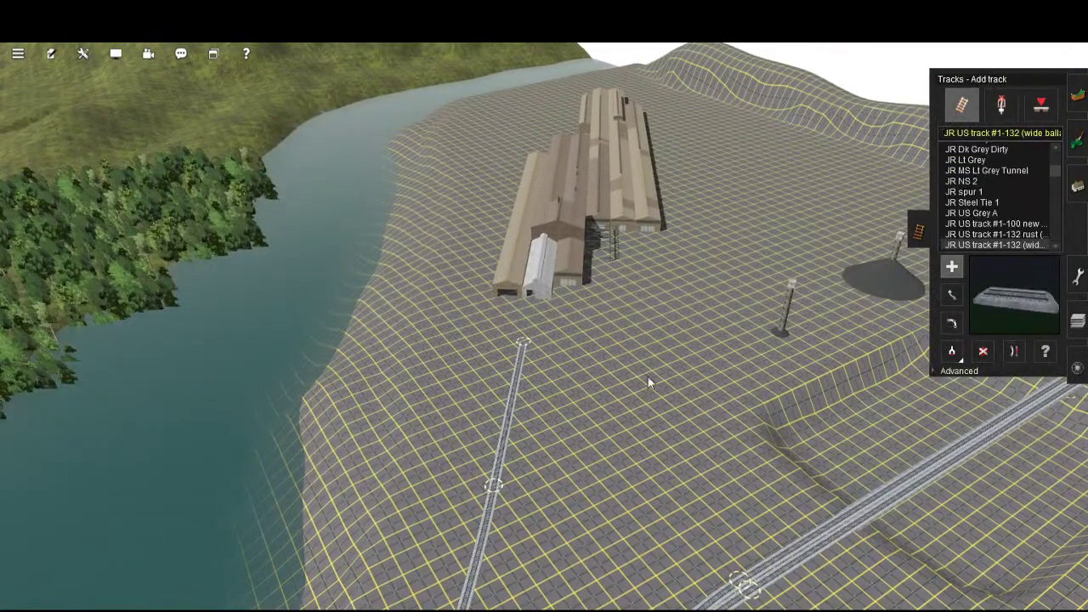
- Examine the open end of the track and its alignment with the white shed at the factory entrance
scroll(648, 376, up, 5)
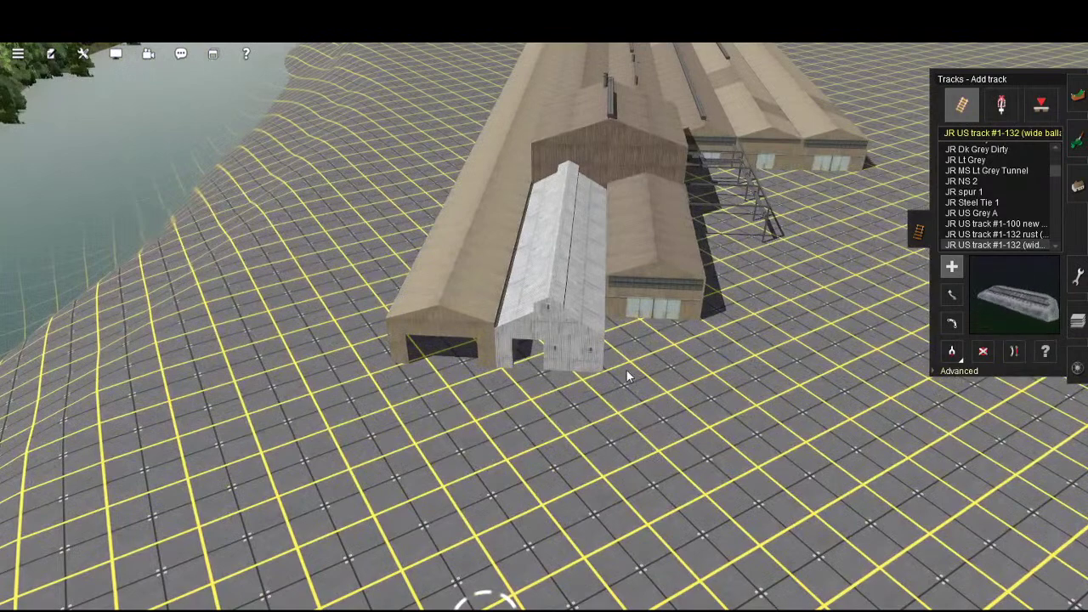
scroll(627, 375, down, 2)
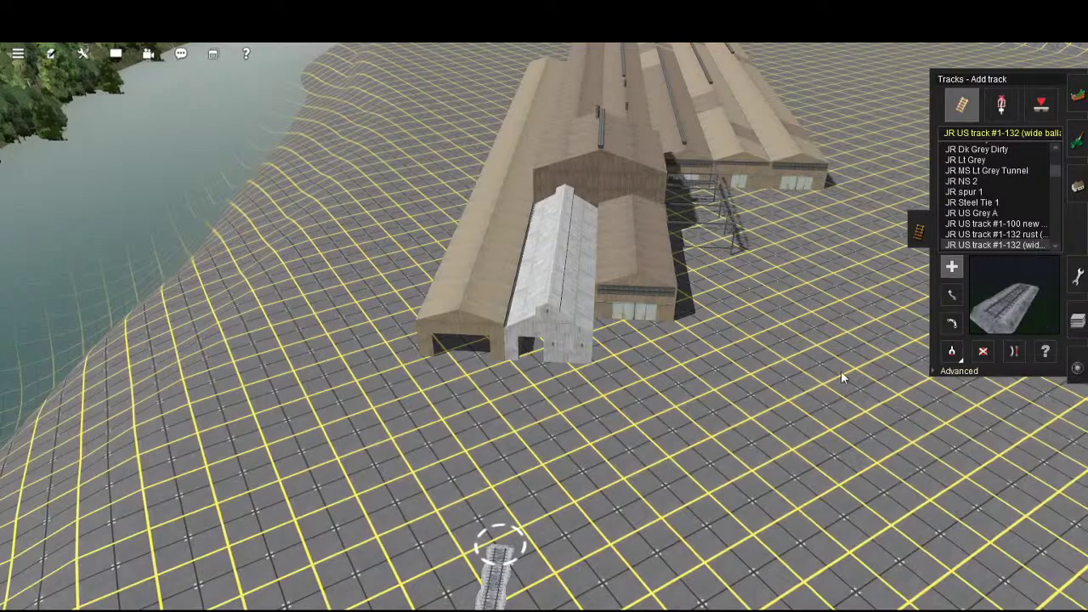
right_drag(785, 344, 474, 435)
key(Right)
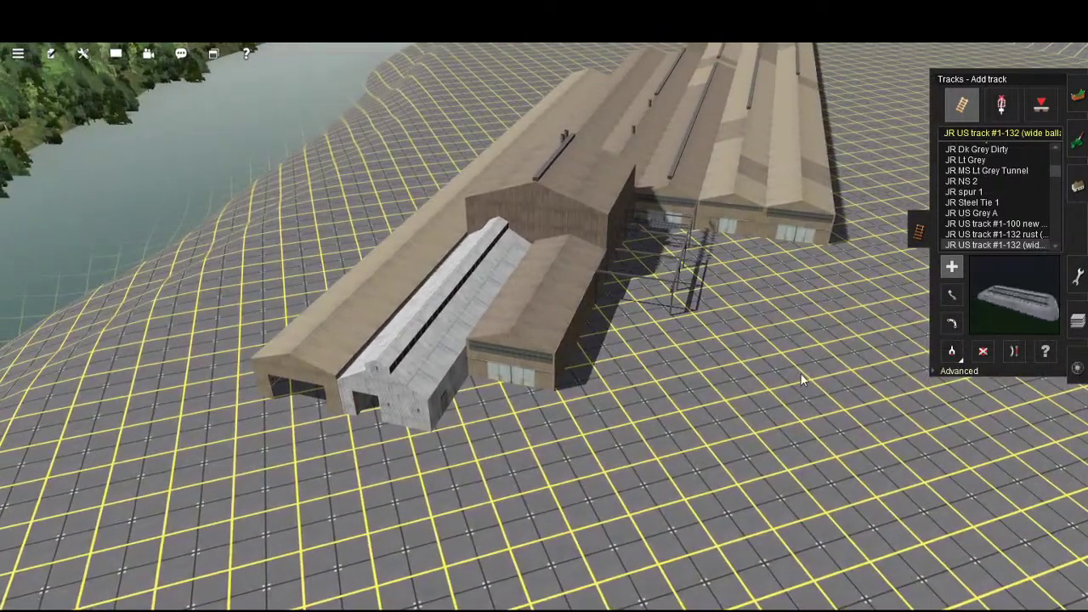
right_click(511, 483)
key(Right)
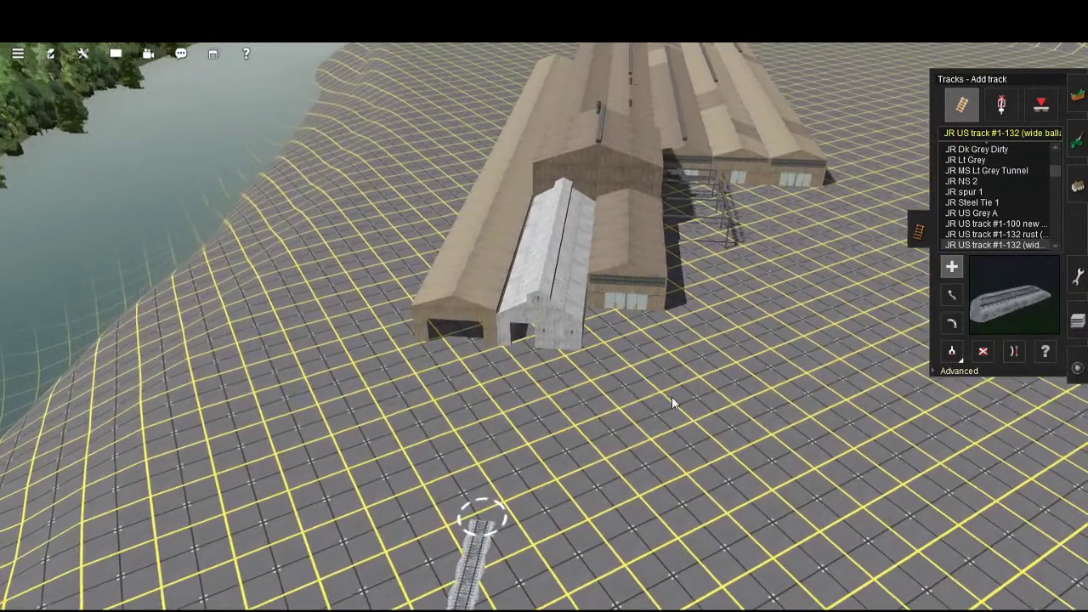
right_click(592, 536)
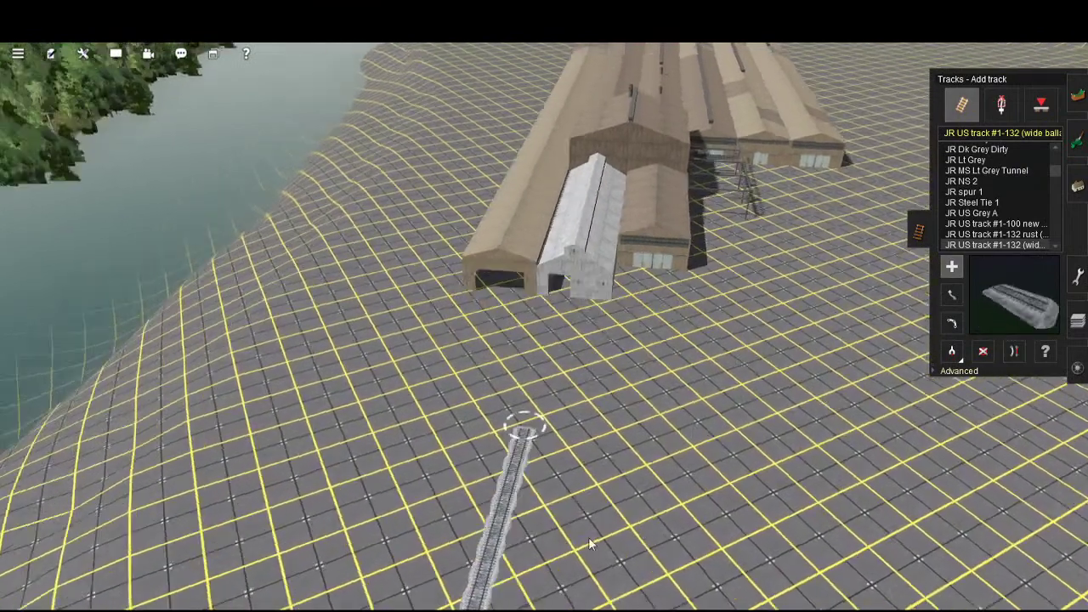
scroll(679, 477, down, 2)
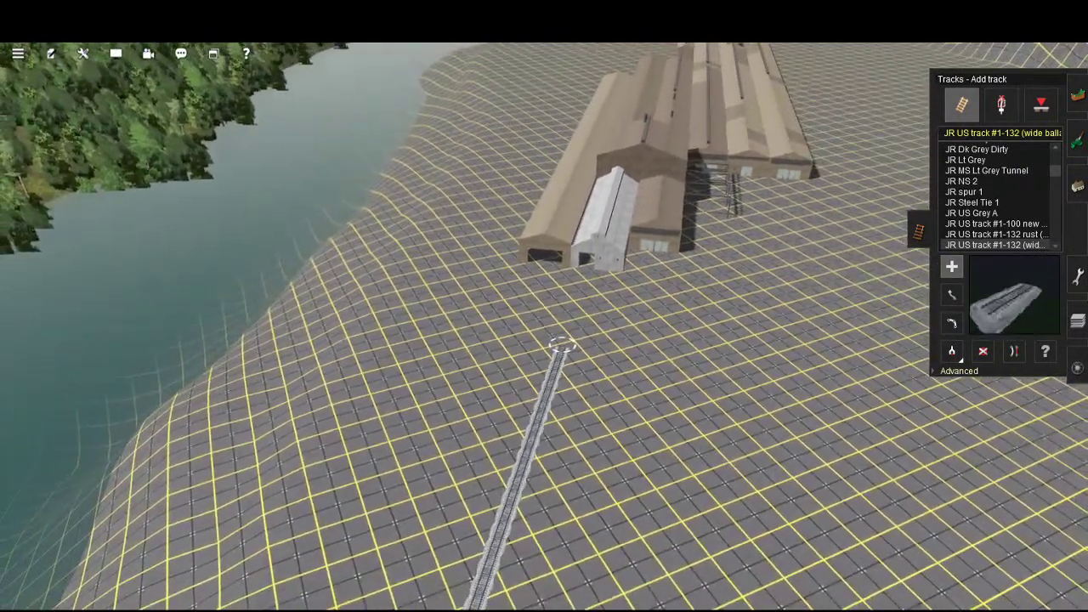
key(Up)
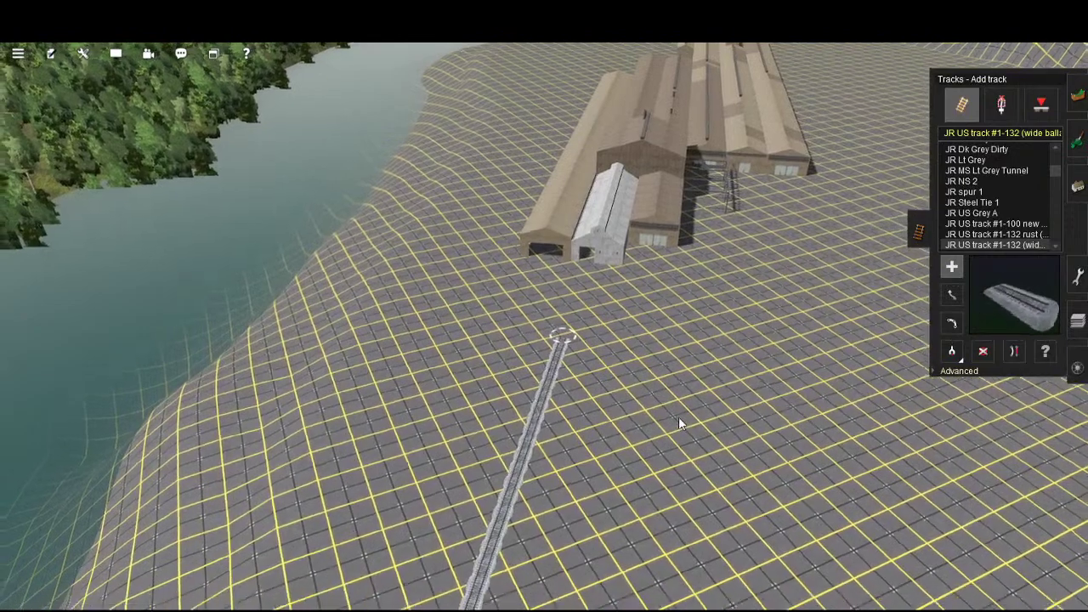
scroll(702, 449, down, 3)
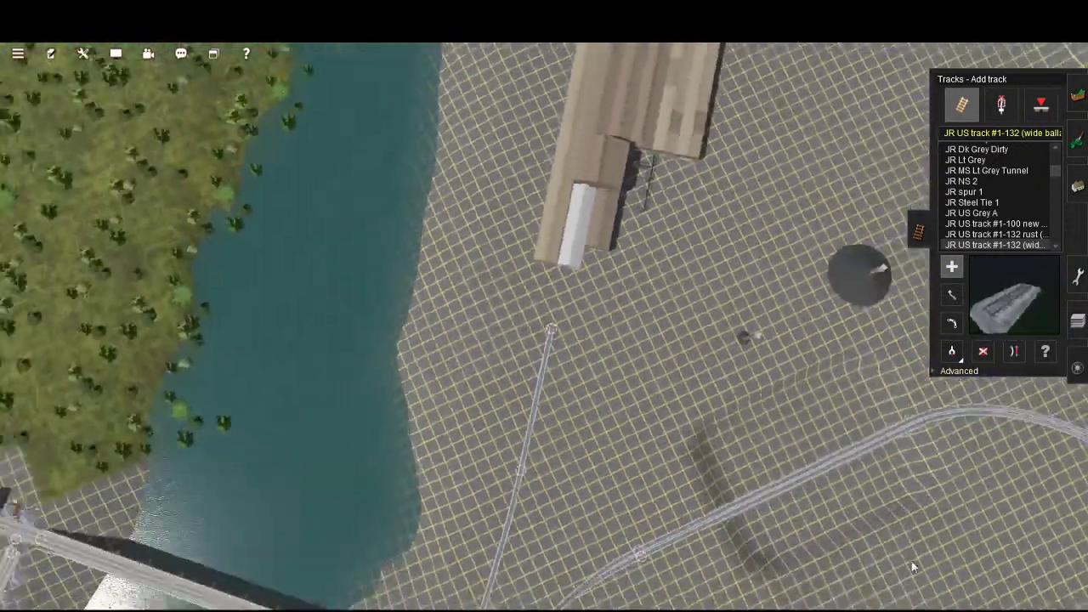
right_click(913, 578)
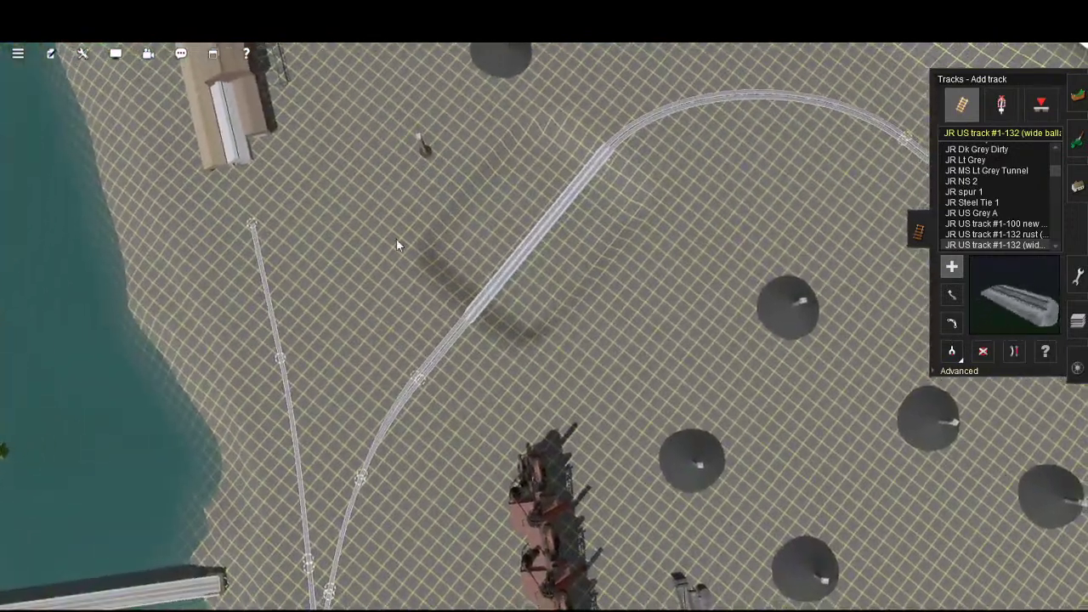
right_click(267, 193)
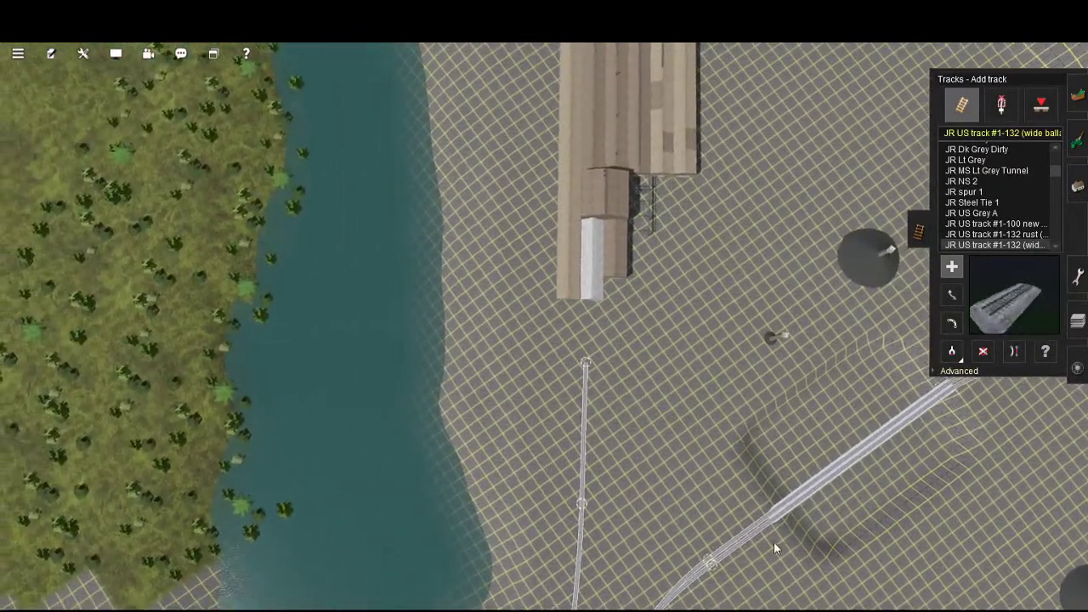
scroll(779, 542, up, 5)
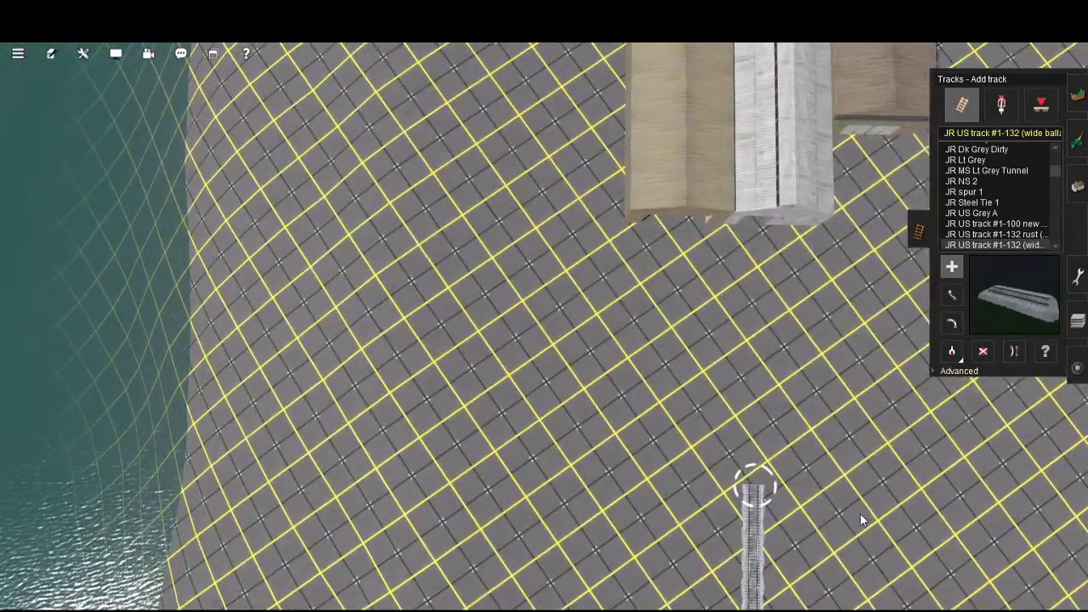
right_click(890, 544)
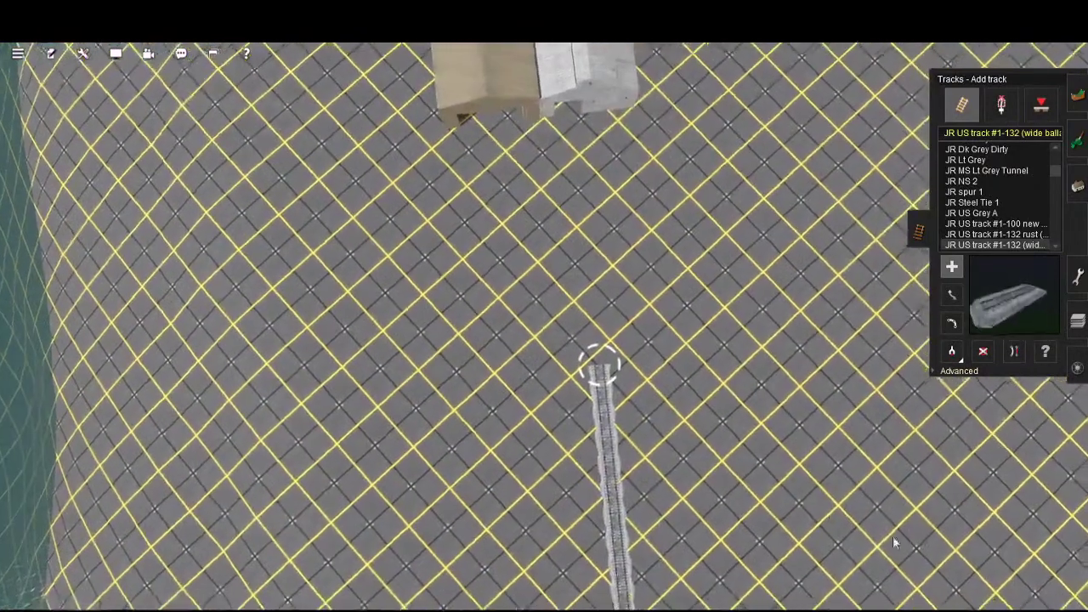
- Move the end of the track through the doorway of the white shed, keeping it in line with the building
key(Down)
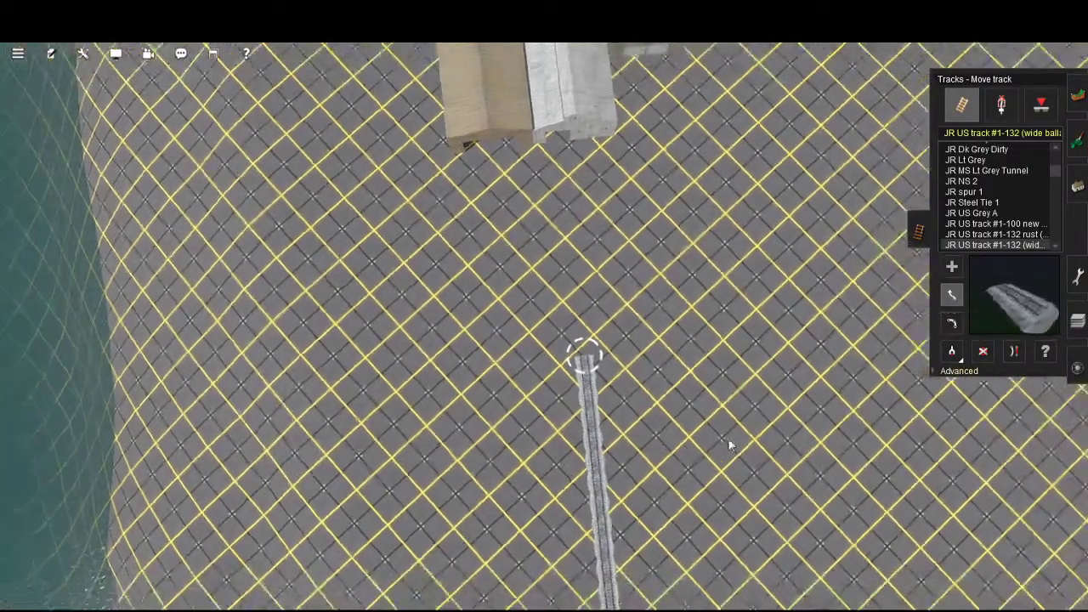
scroll(728, 506, down, 5)
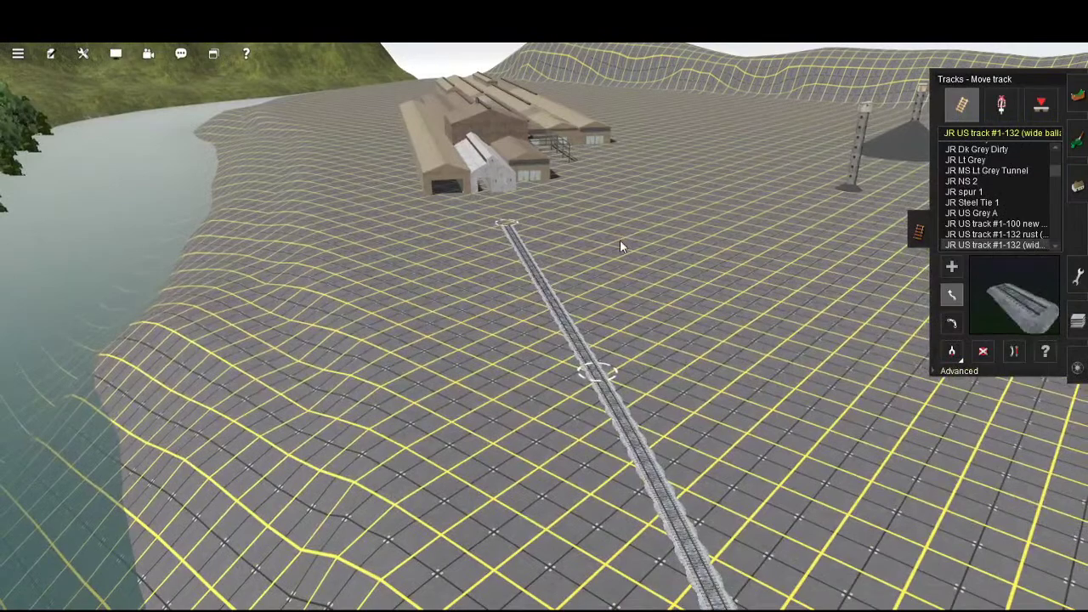
key(Up)
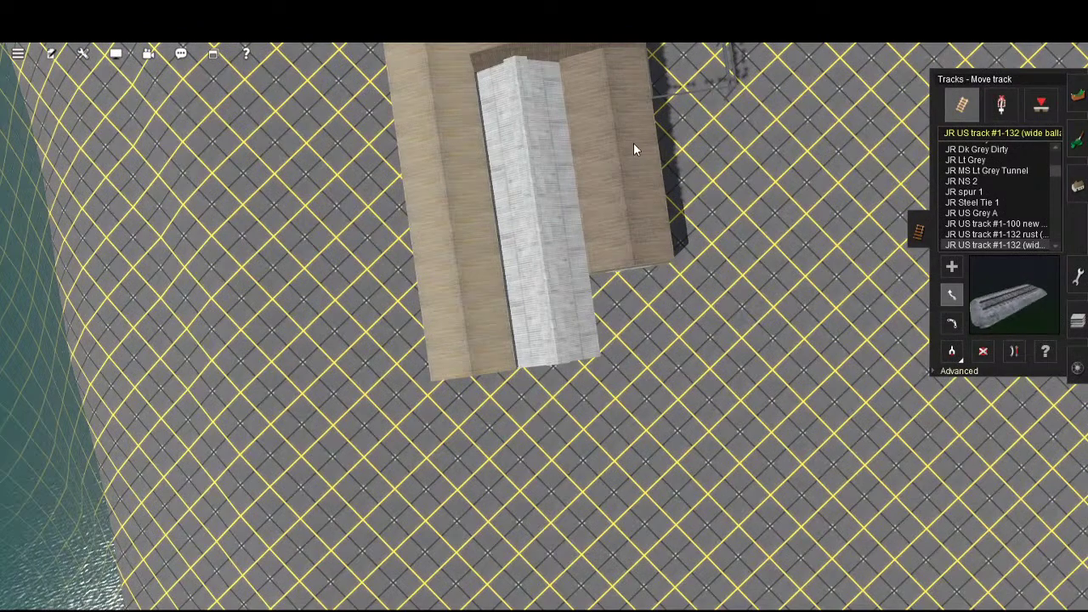
key(Down)
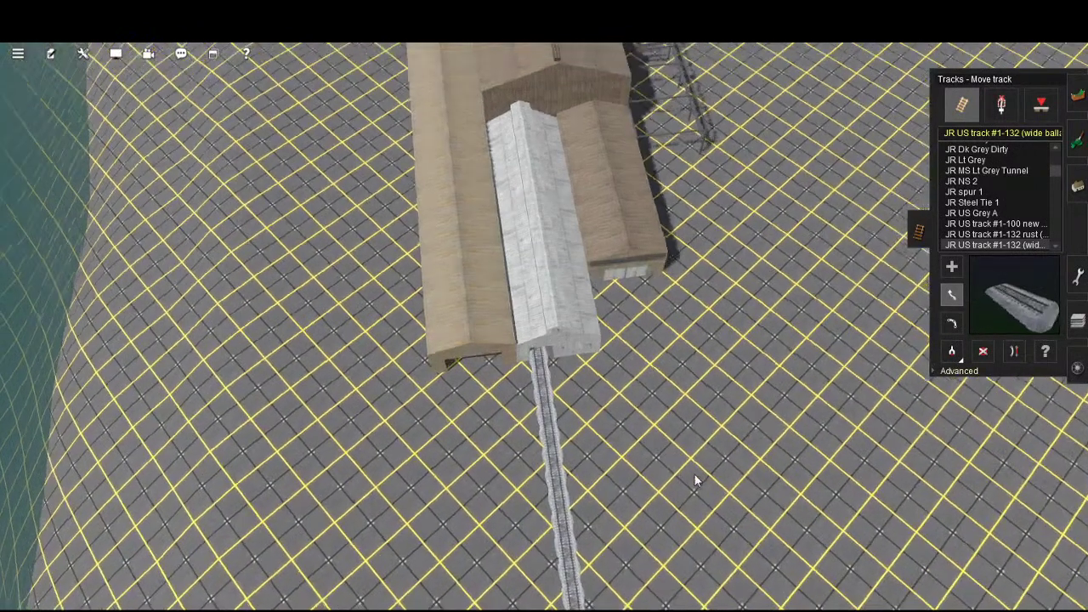
- Move the track end inside the shed up to the back wall, between the side walls
scroll(729, 382, up, 5)
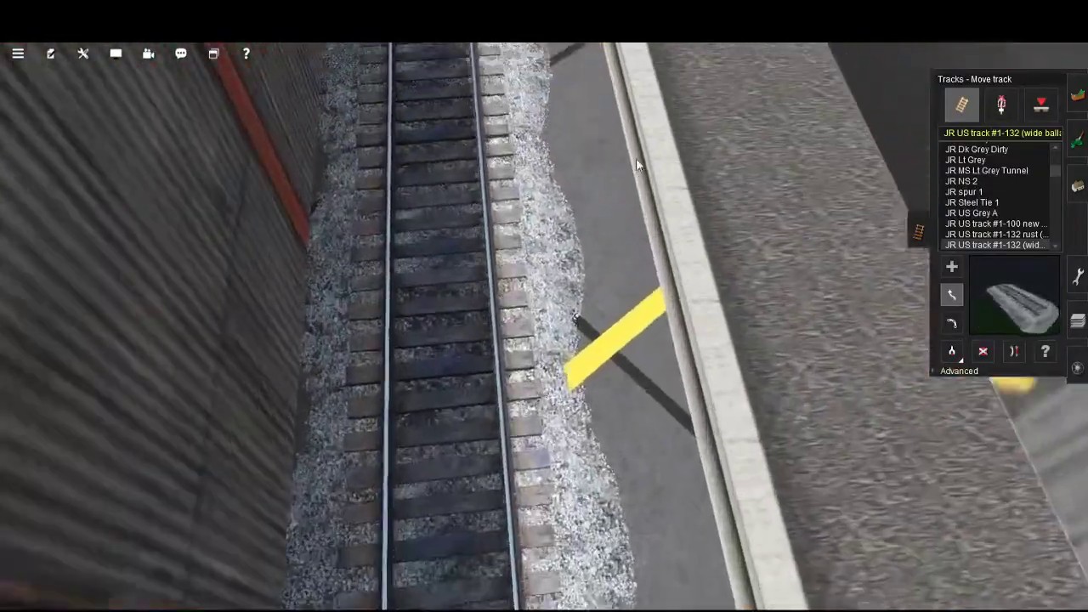
key(Up)
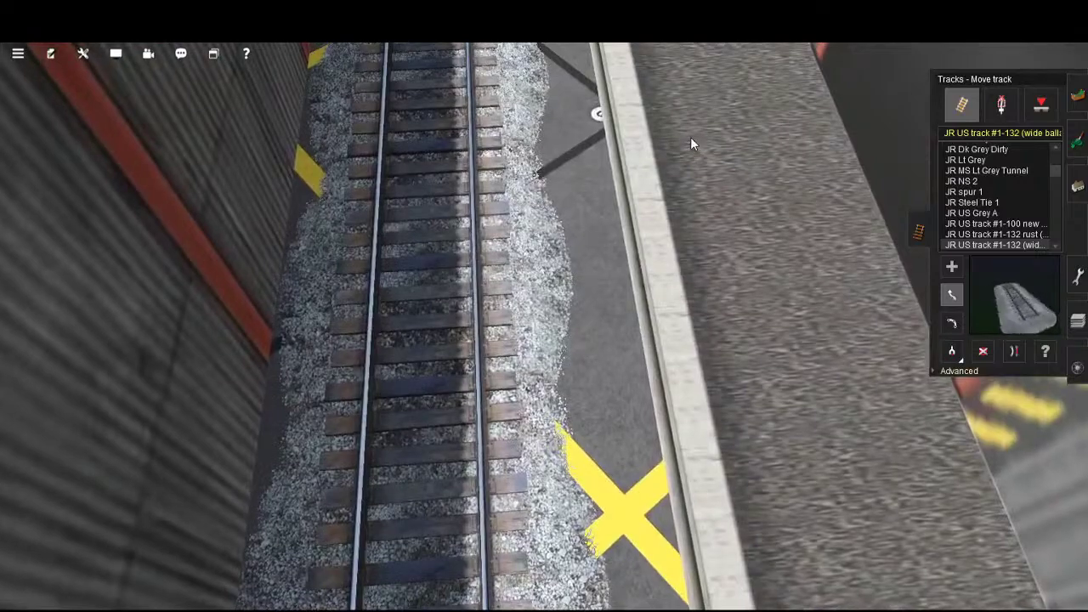
key(Up)
key(Up)
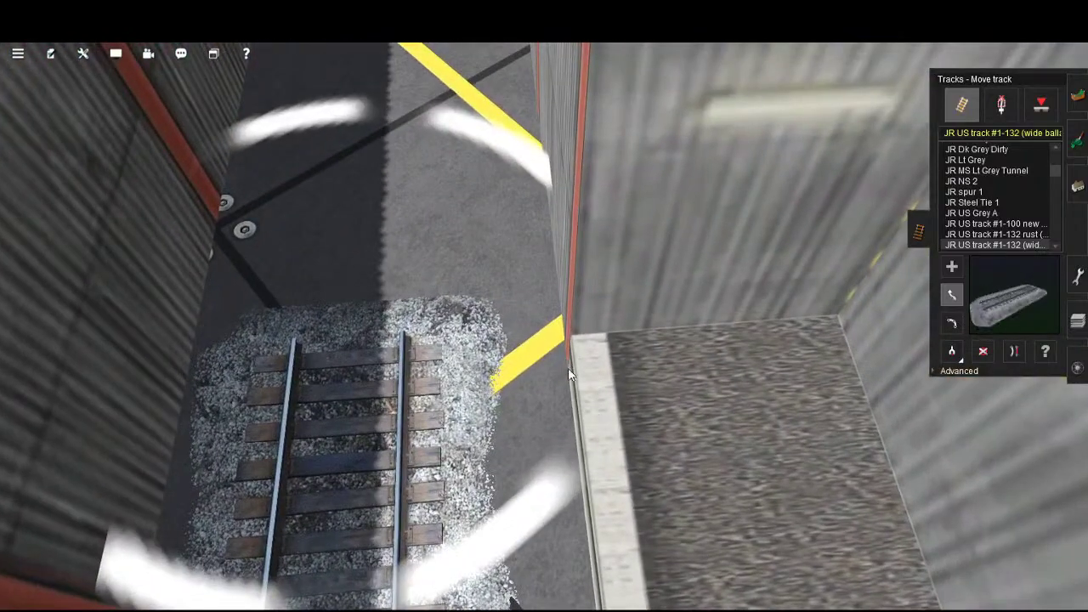
scroll(583, 361, down, 2)
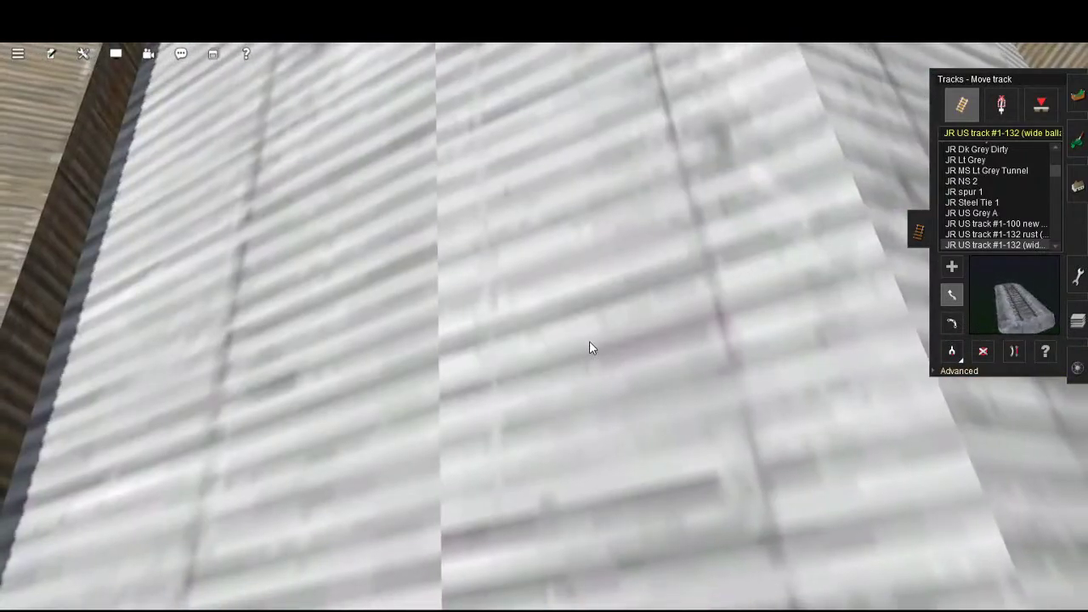
scroll(589, 341, up, 2)
key(Up)
key(Up)
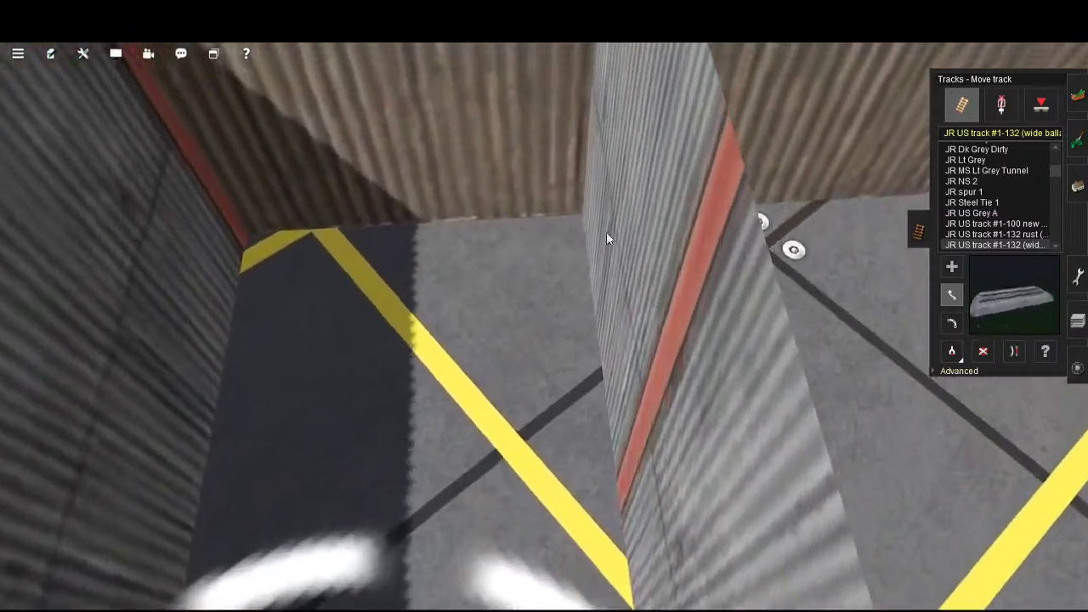
key(Down)
key(Down)
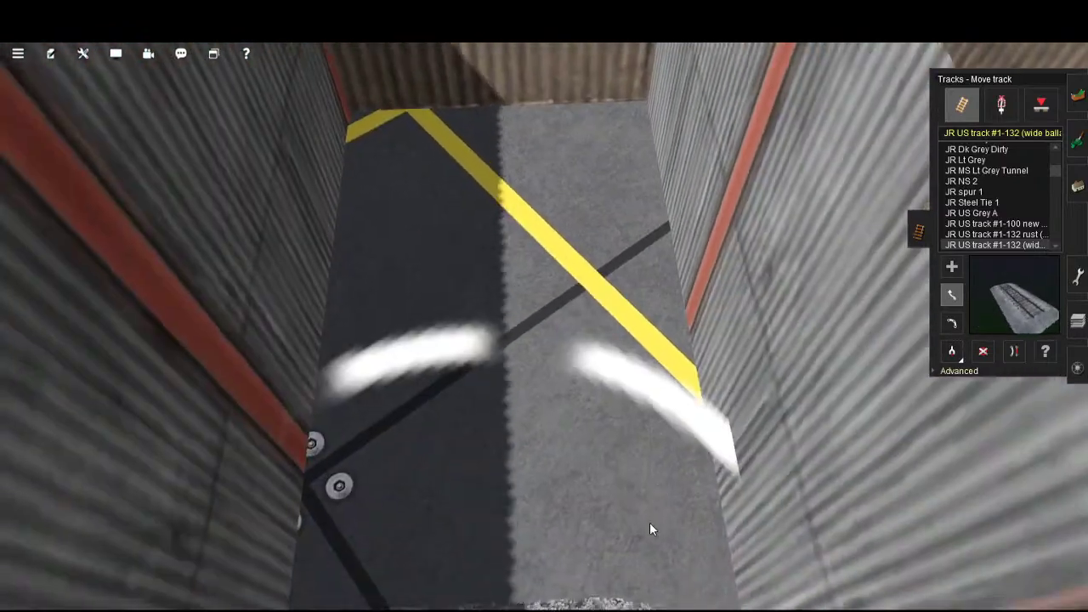
key(Down)
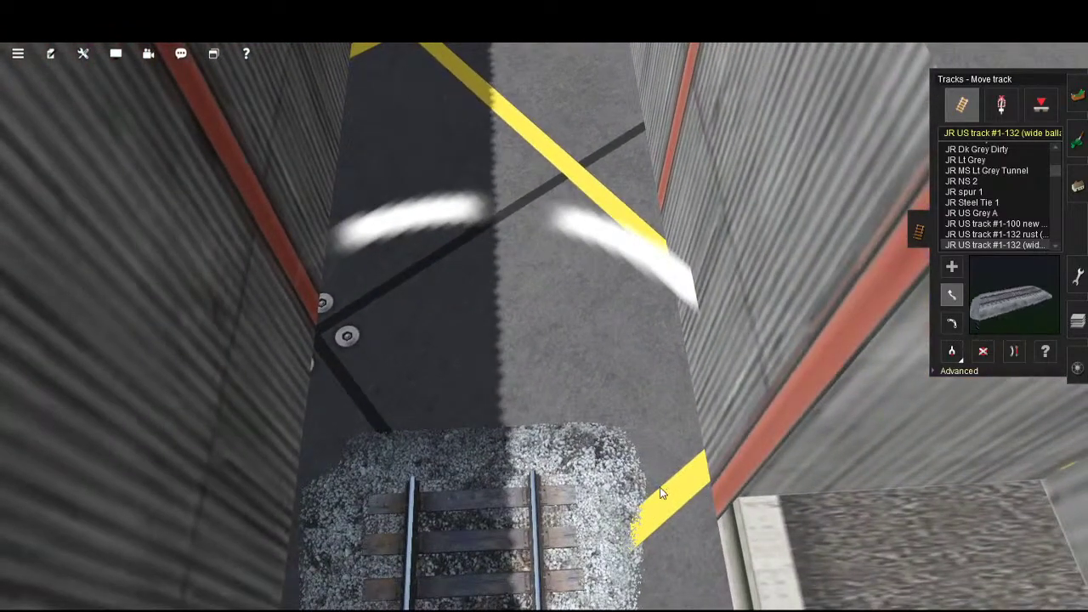
key(Down)
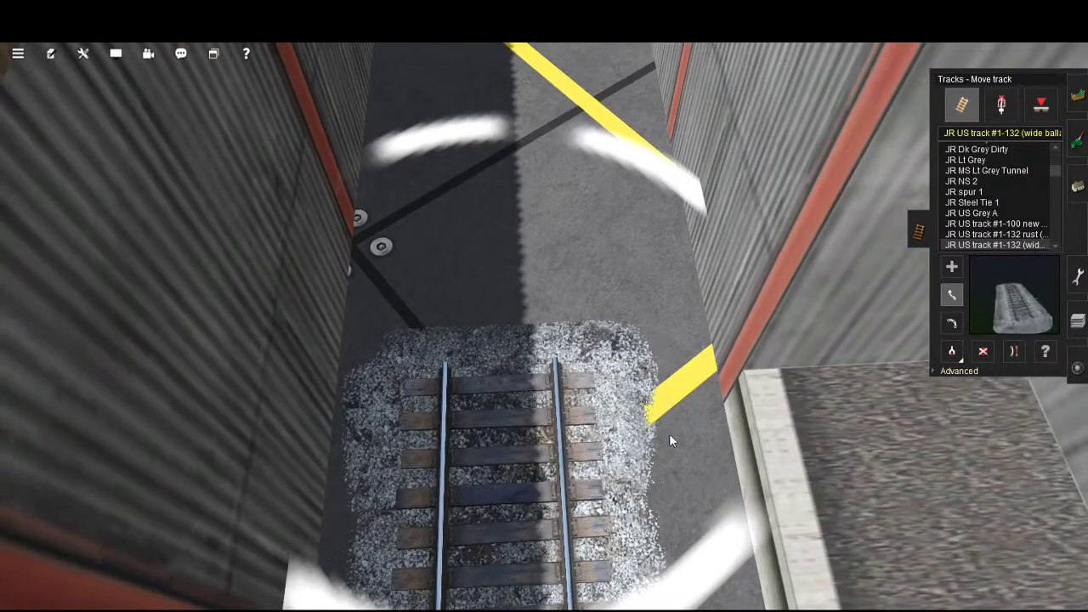
scroll(683, 406, down, 3)
scroll(682, 405, up, 3)
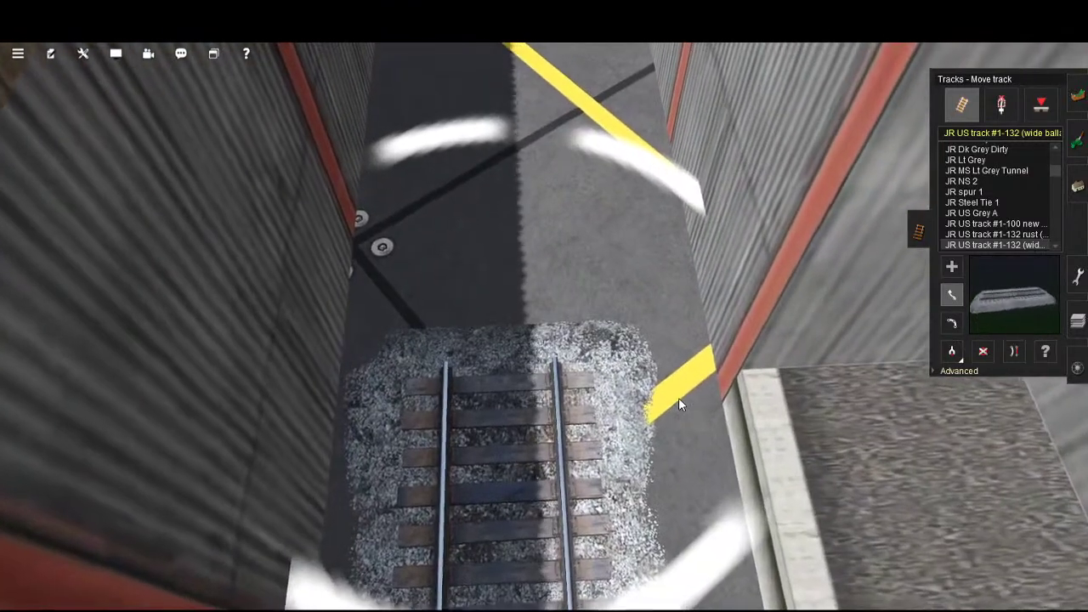
key(Down)
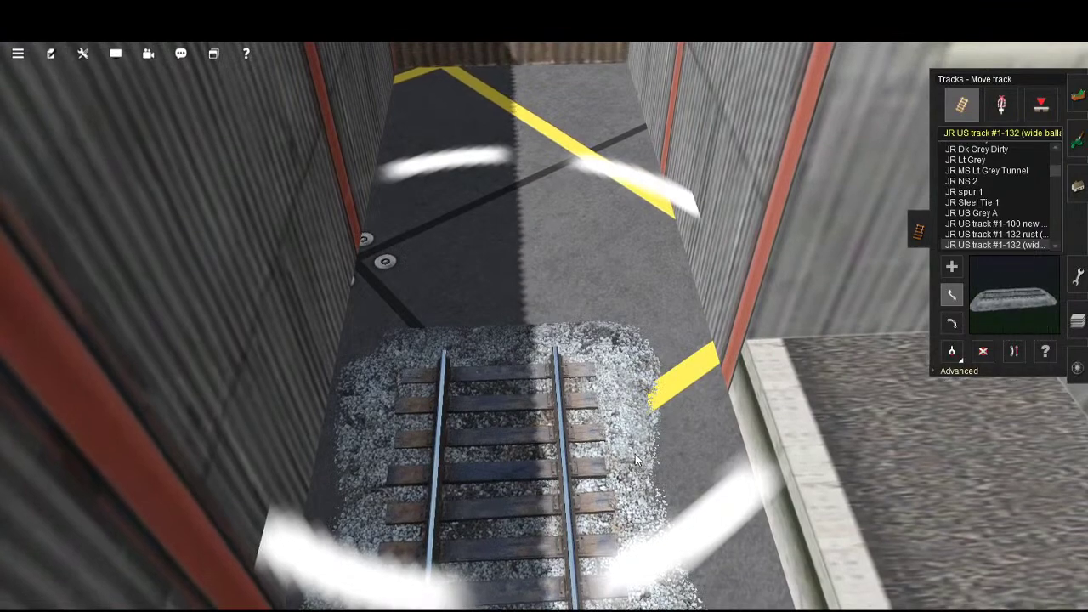
drag(636, 459, 642, 87)
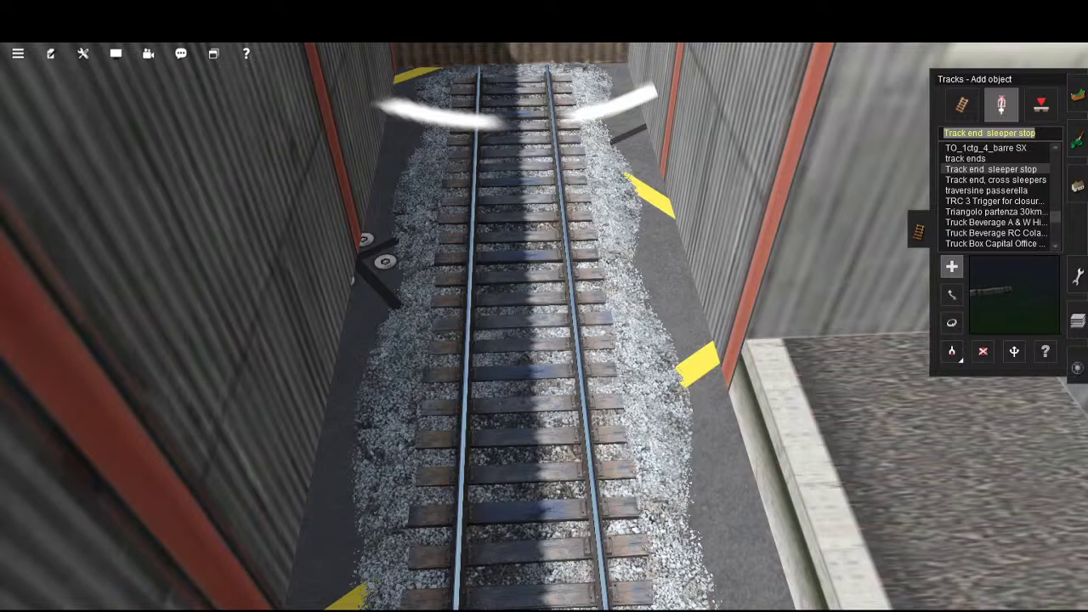
- Switch from adding track objects back to adding track
scroll(804, 246, down, 5)
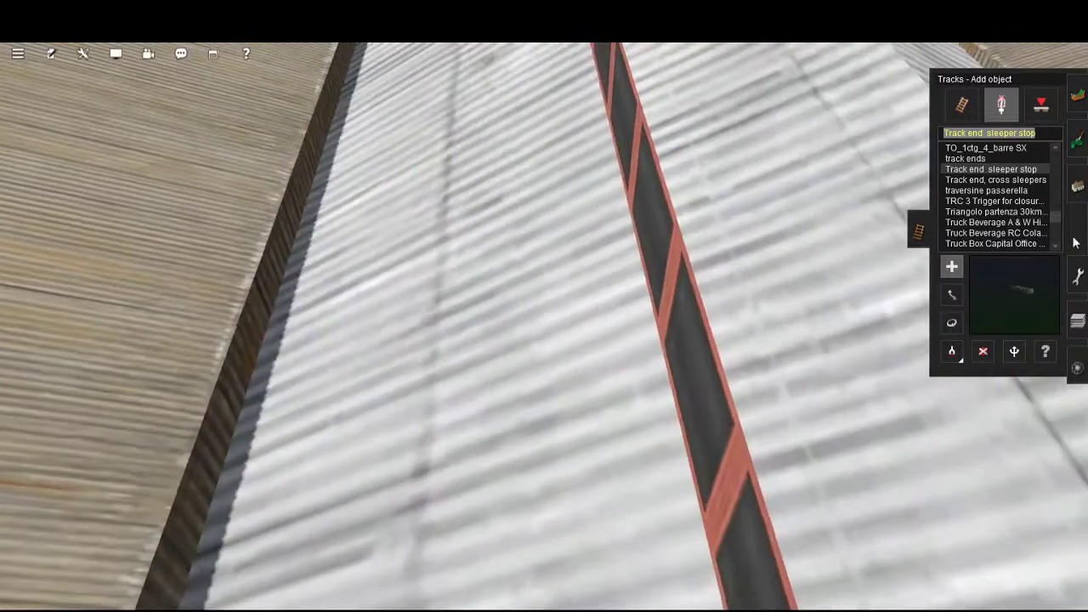
click(961, 105)
scroll(774, 406, up, 5)
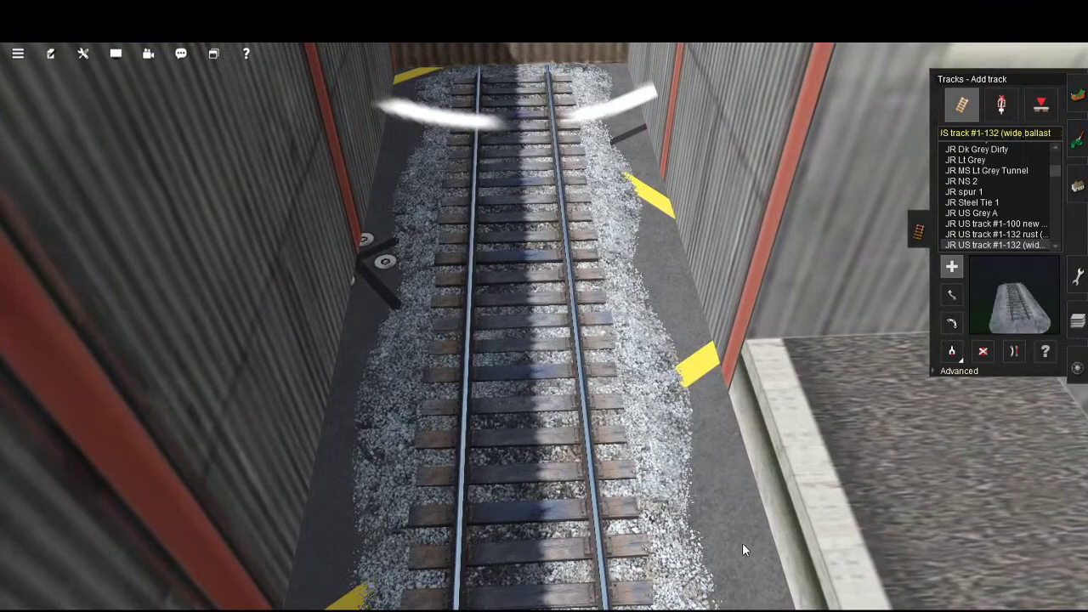
scroll(731, 415, down, 5)
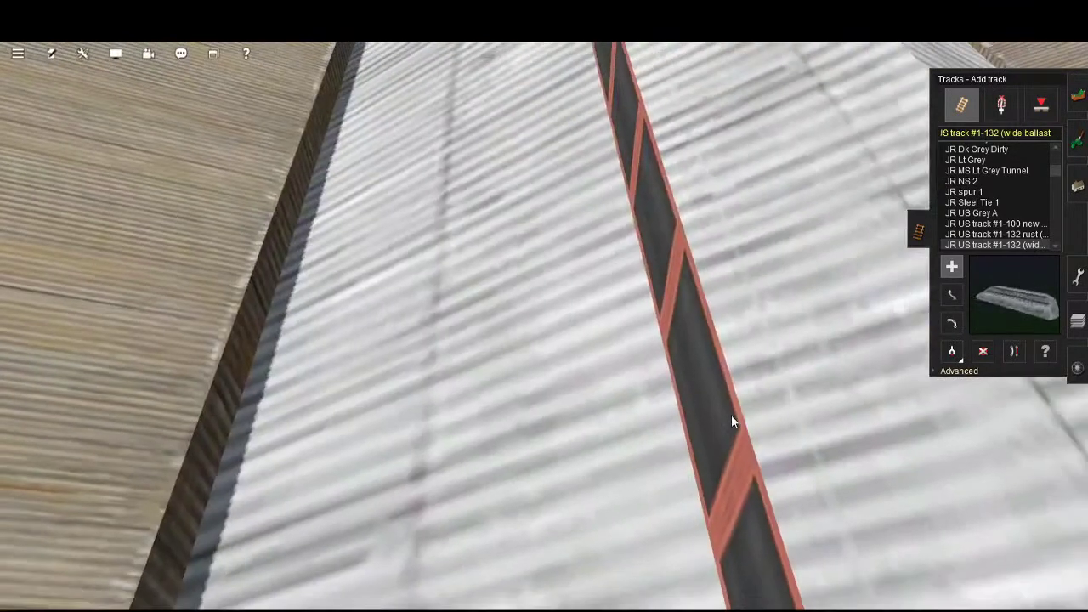
scroll(731, 416, up, 5)
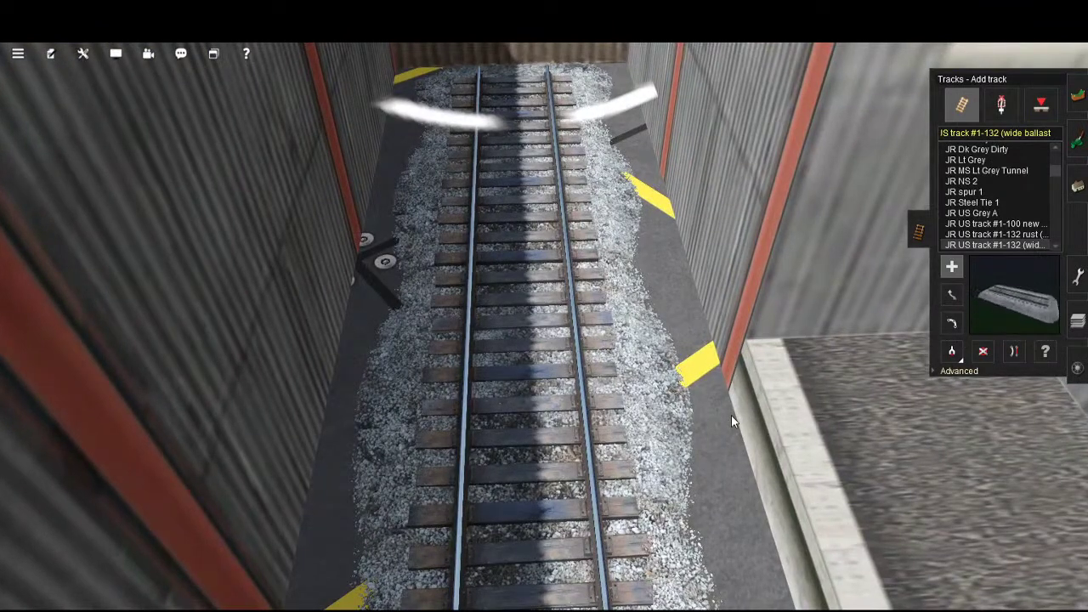
- Look over the available pick lists in the content search filter, then hide the filter again
click(146, 56)
click(162, 97)
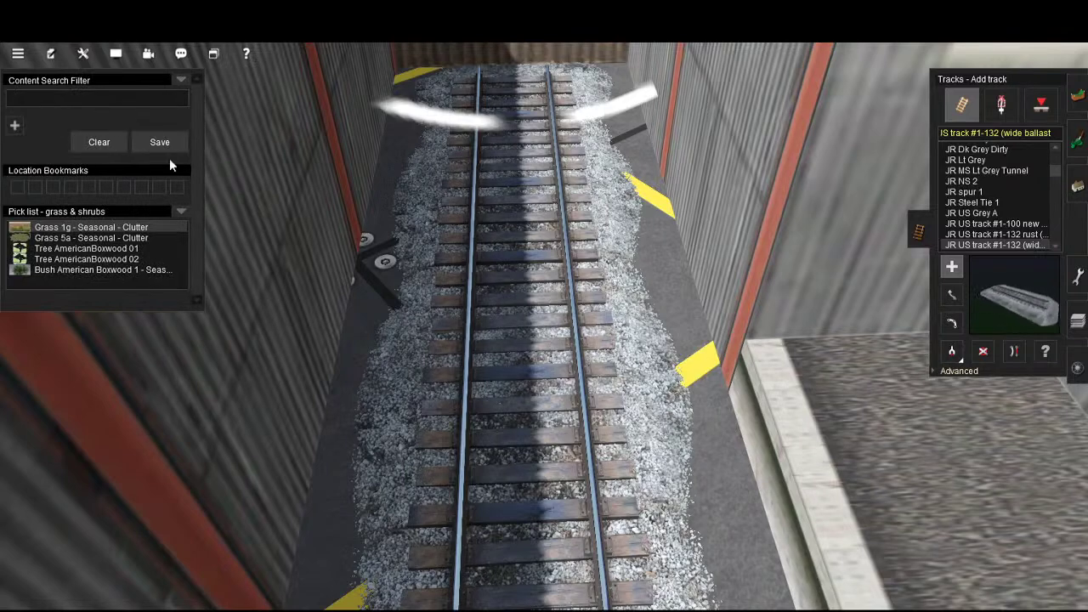
right_click(218, 251)
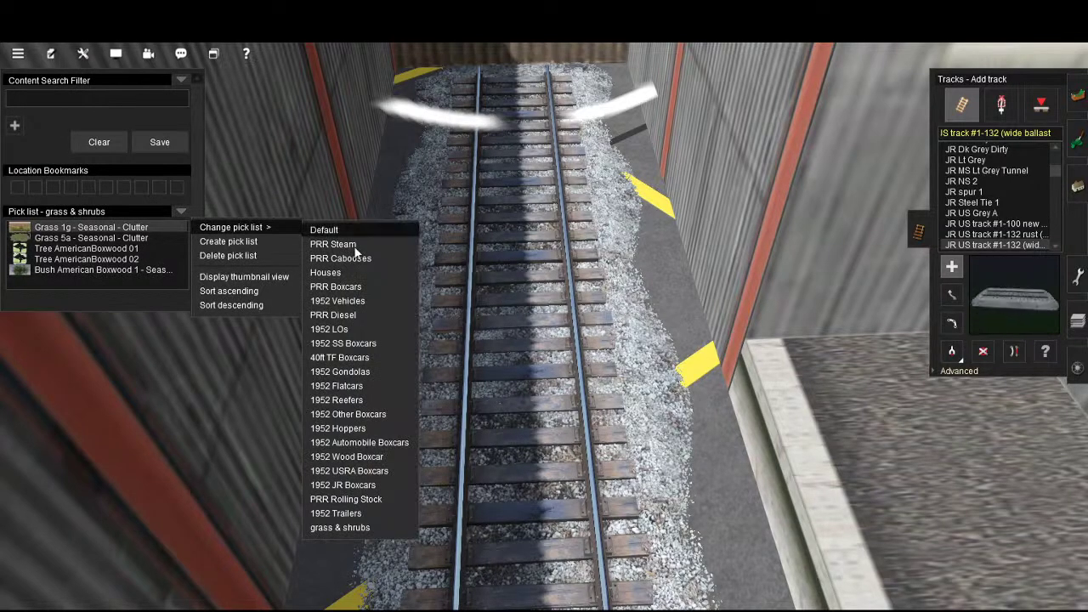
click(141, 59)
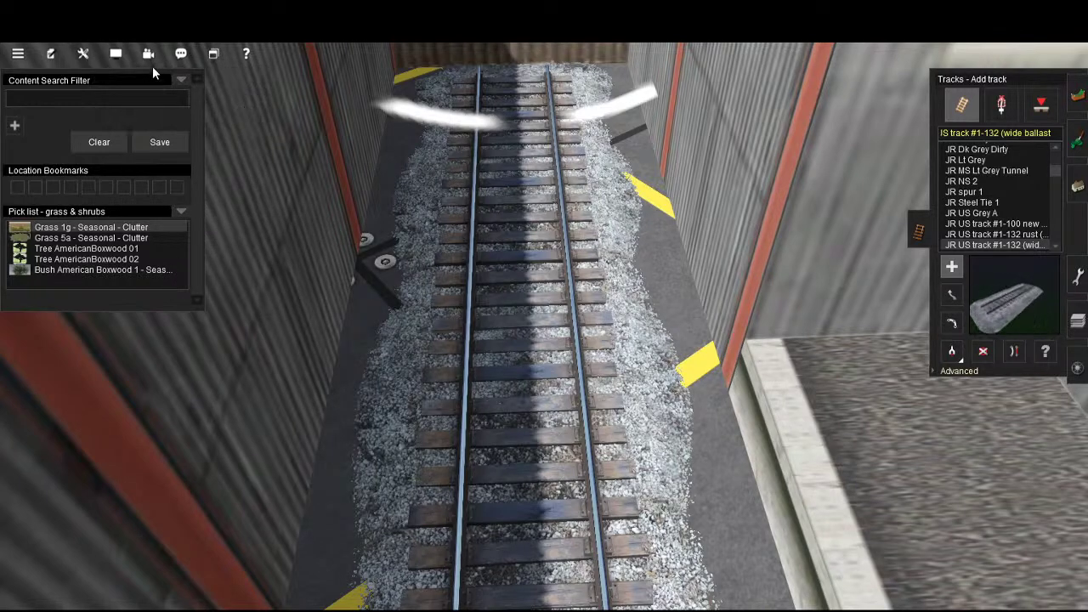
click(149, 56)
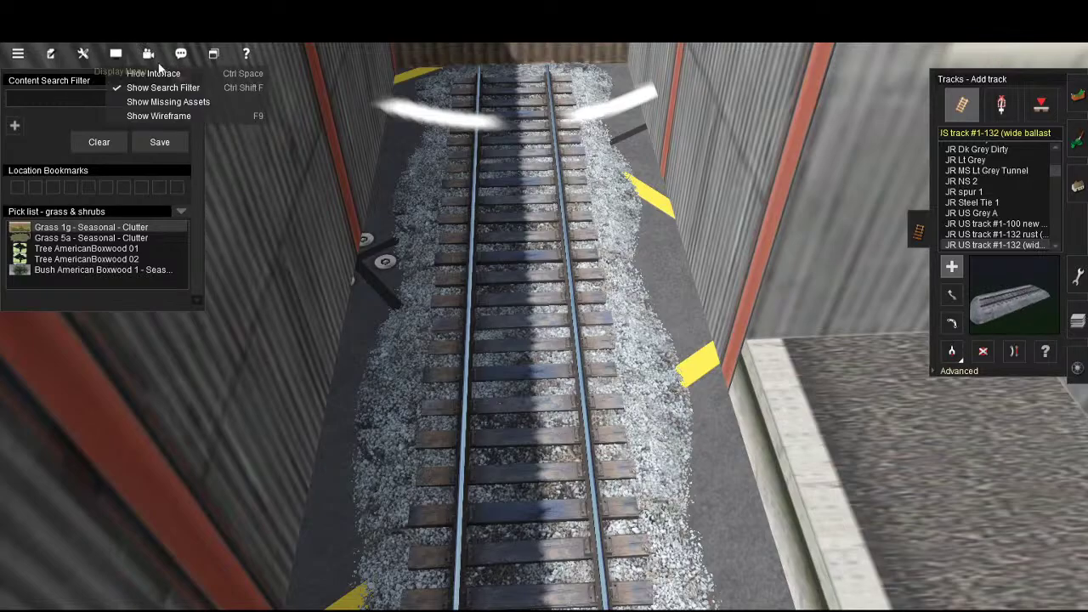
click(212, 90)
- Insert a spline point in the track just outside the white shed's doorway
scroll(655, 350, down, 5)
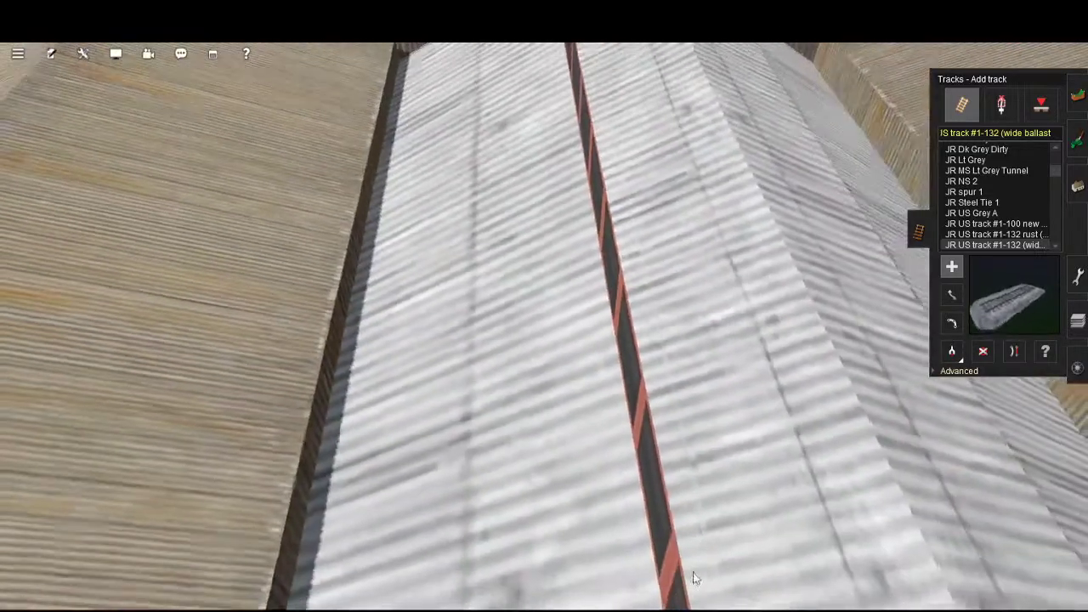
scroll(668, 599, down, 5)
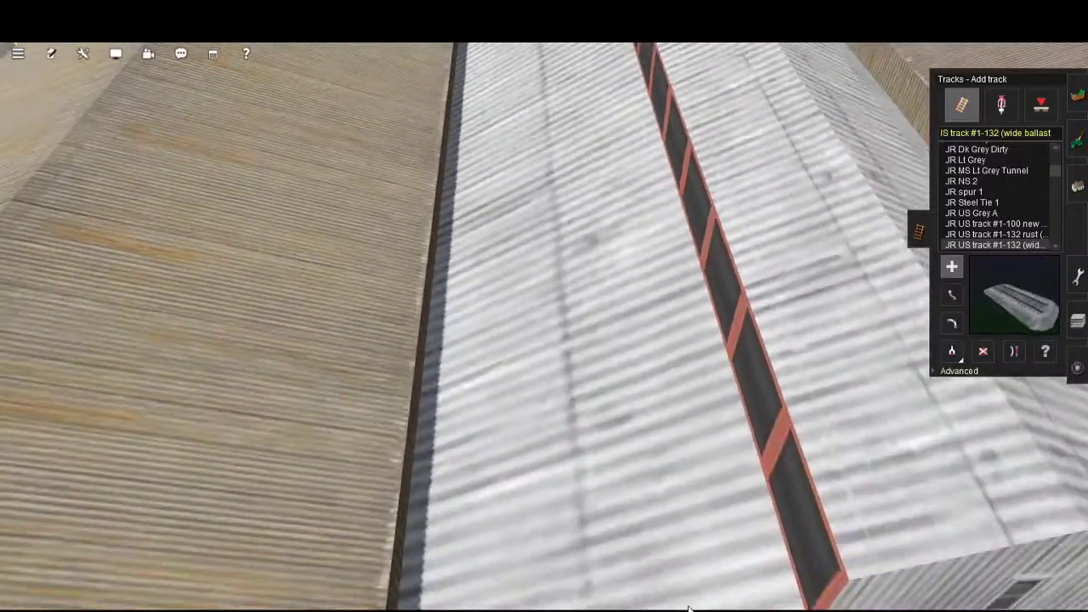
scroll(702, 595, down, 5)
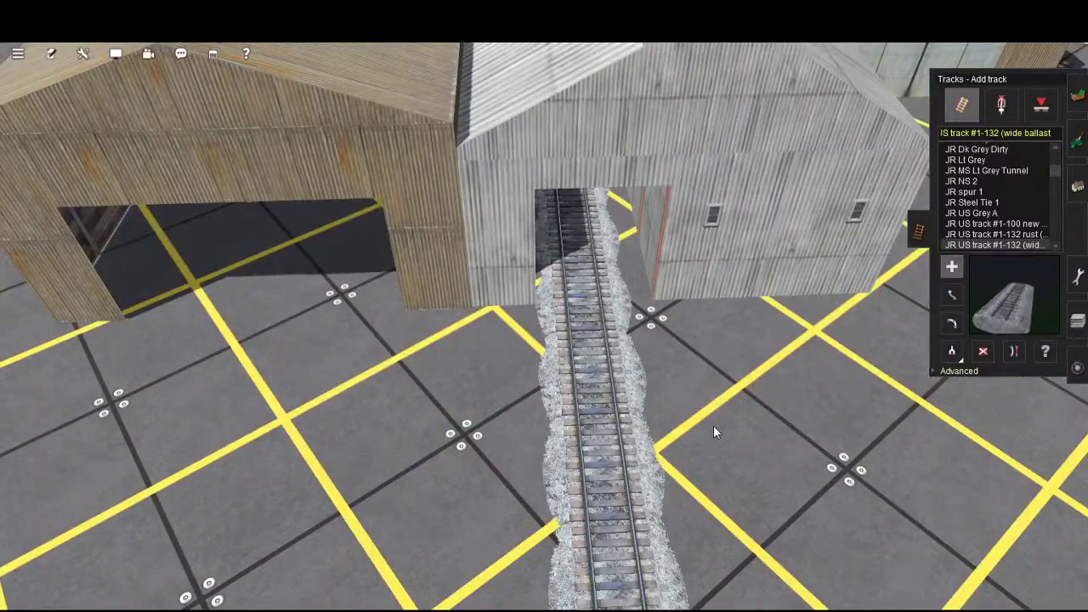
scroll(731, 432, up, 2)
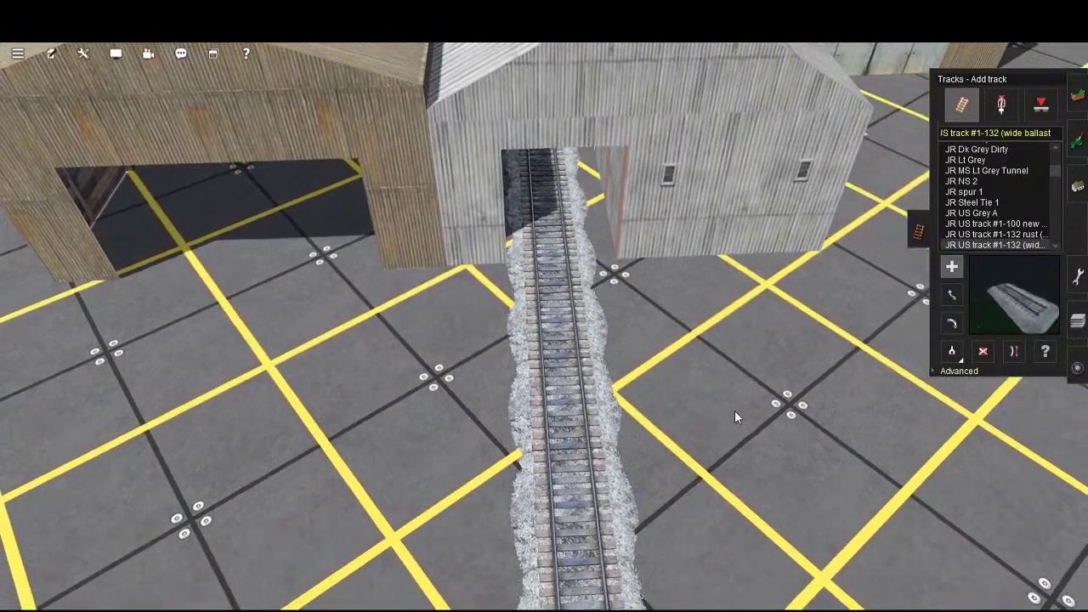
scroll(1073, 510, up, 5)
scroll(770, 408, down, 5)
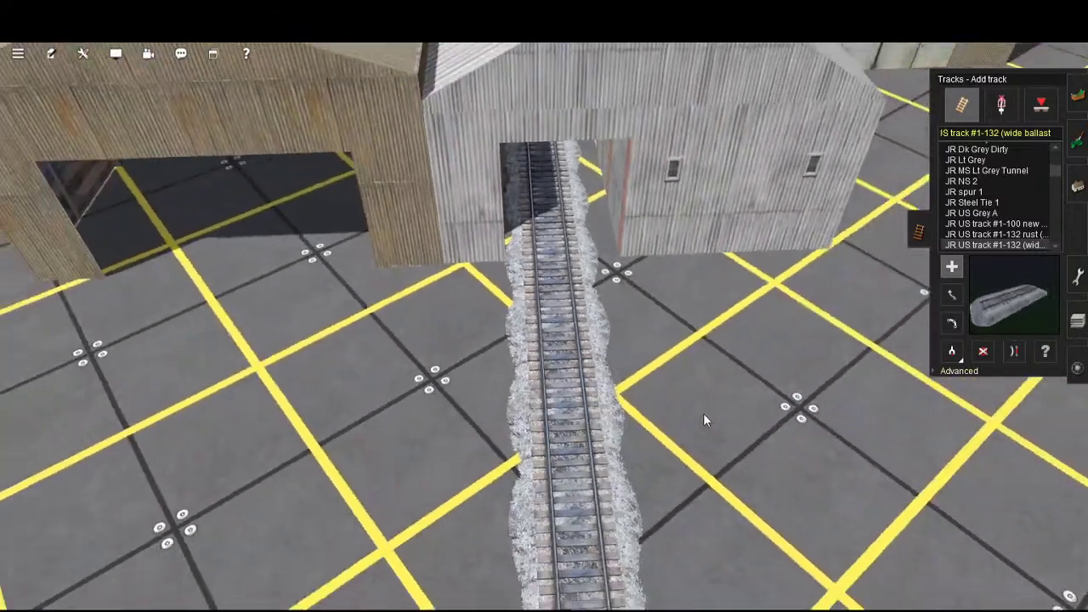
scroll(1046, 476, up, 3)
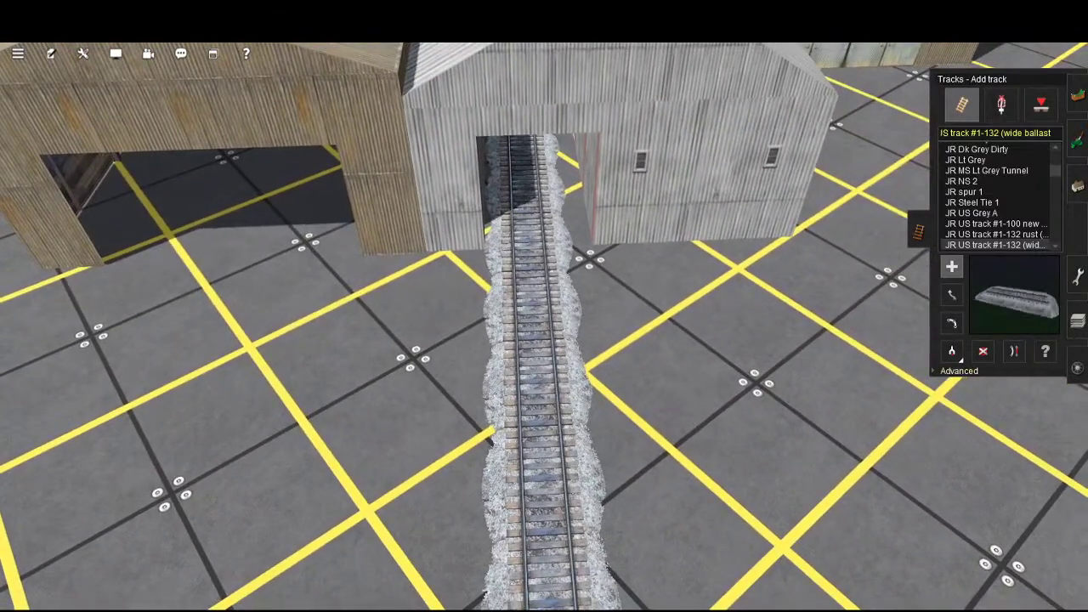
click(959, 370)
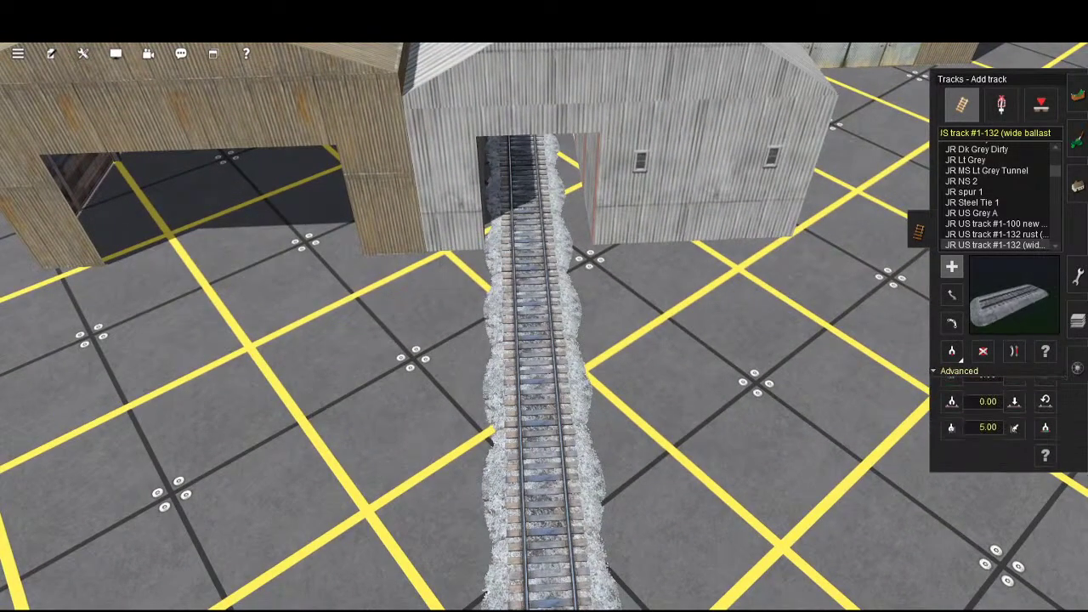
click(1014, 392)
scroll(737, 392, up, 4)
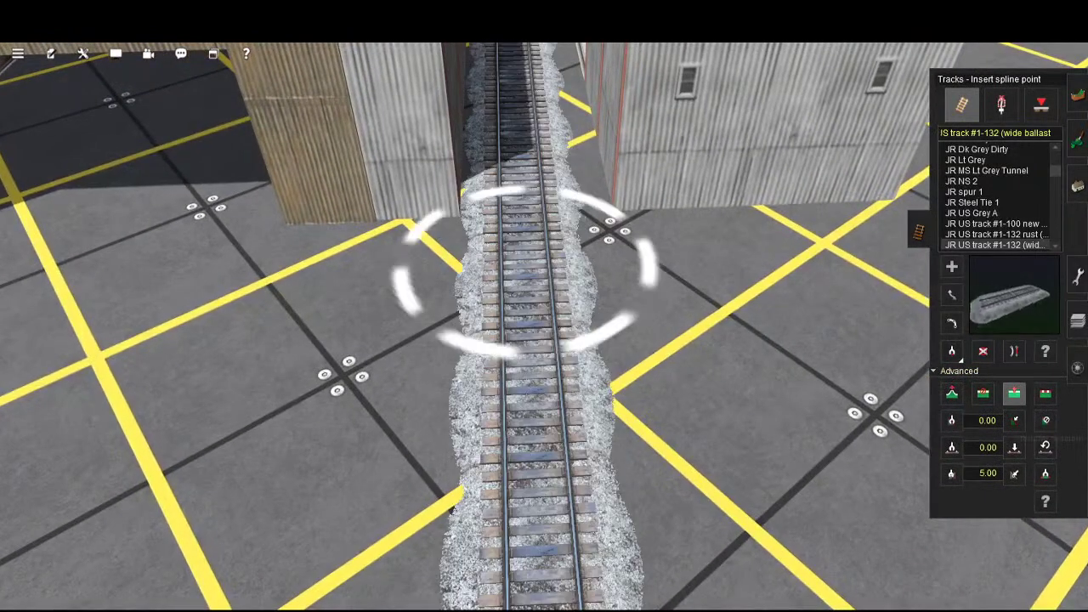
- Move the track in front of the white shed sideways towards the middle of the doorway and straighten it
click(1014, 351)
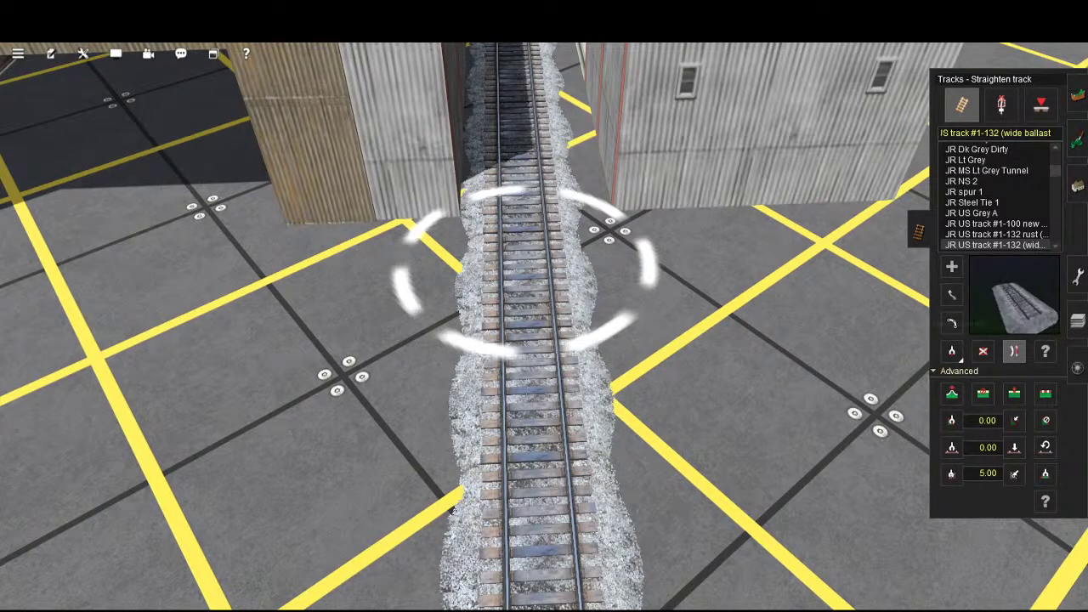
click(952, 294)
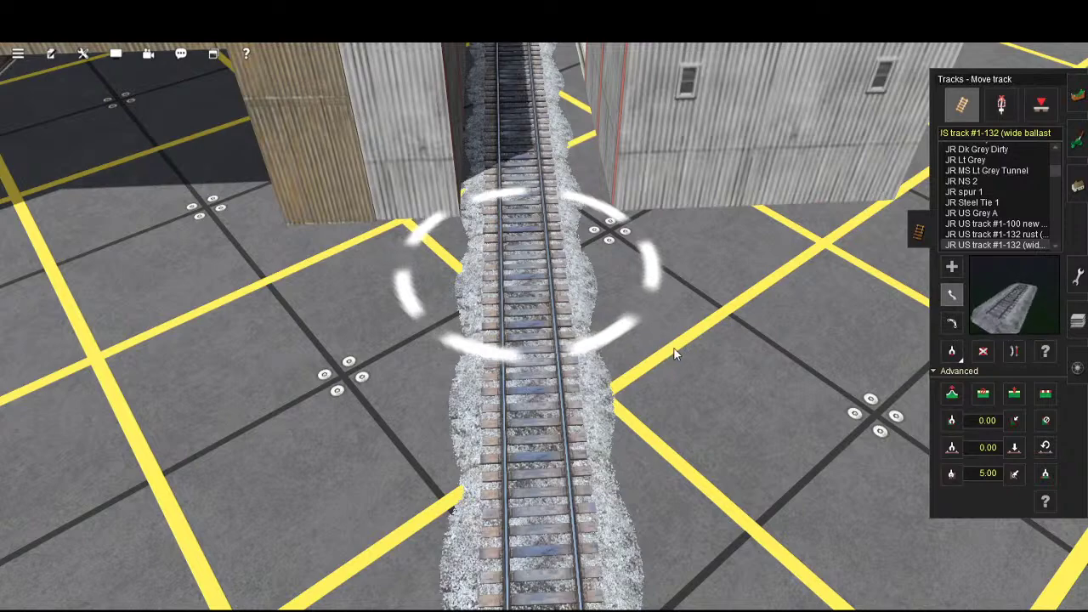
drag(669, 349, 678, 344)
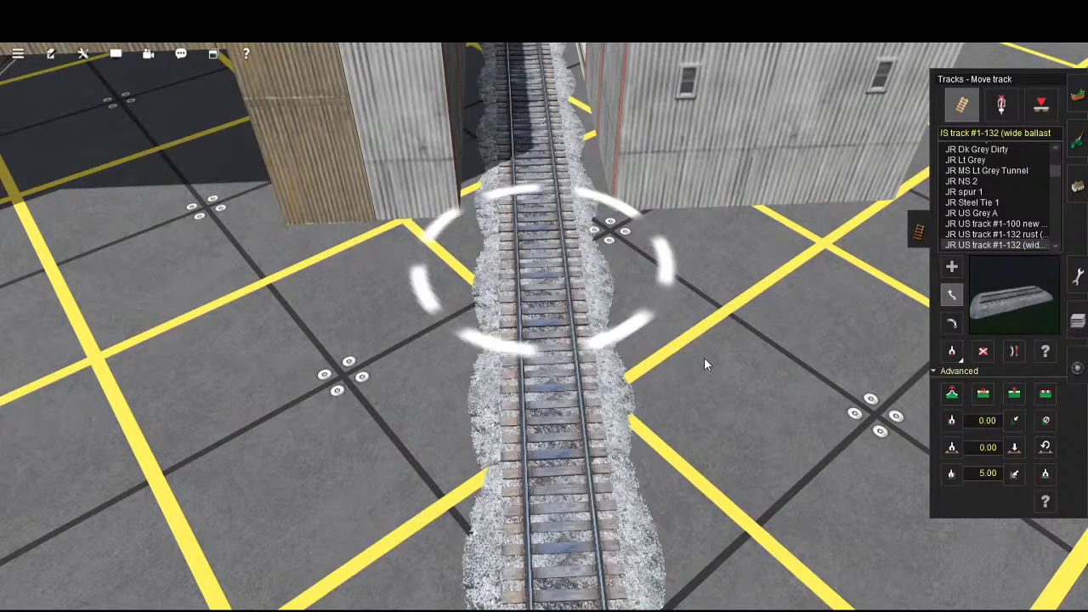
key(Down)
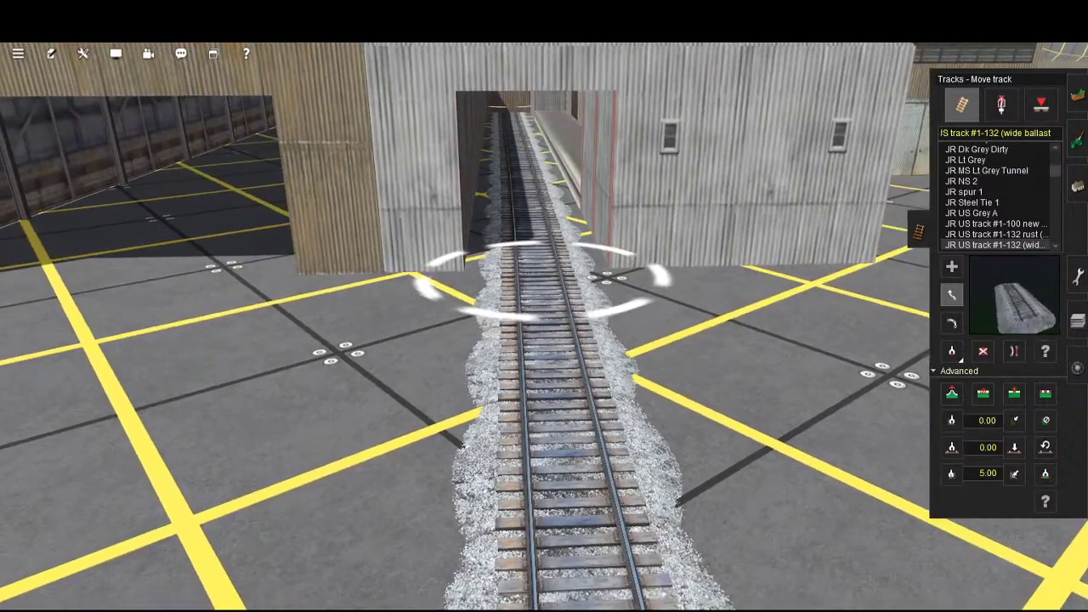
key(b)
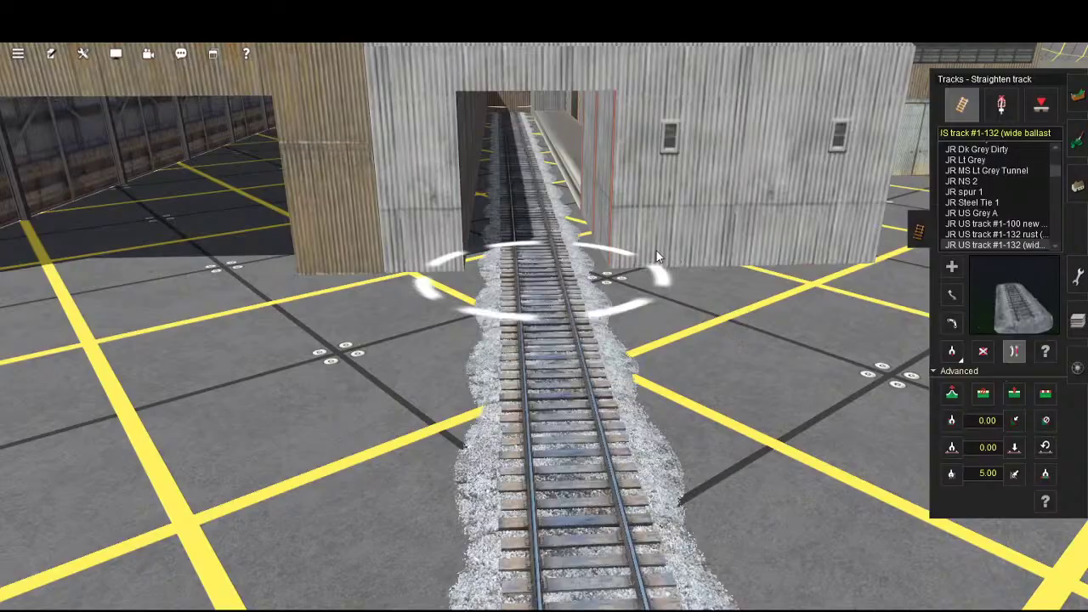
- Examine the straightness of the long track running across the open ground to the factory's white shed
scroll(697, 408, down, 10)
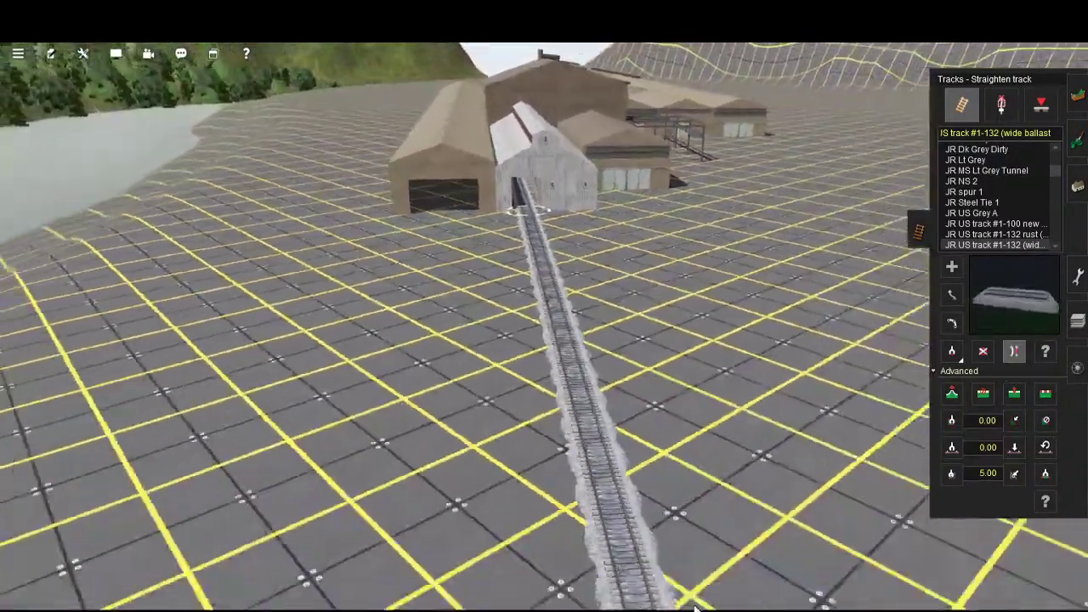
right_click(695, 608)
key(Left)
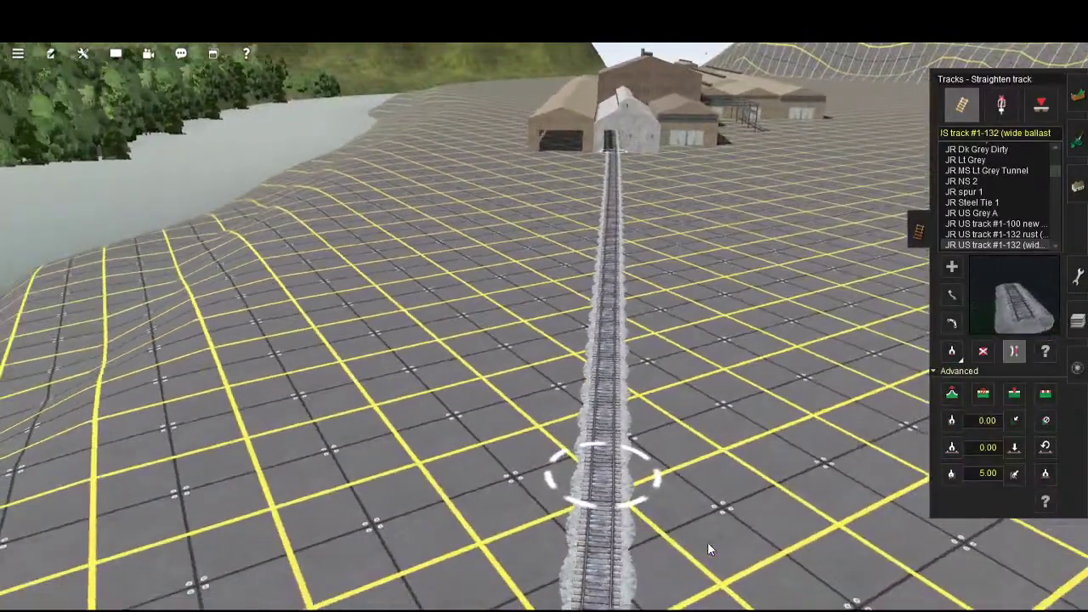
key(Left)
right_click(784, 449)
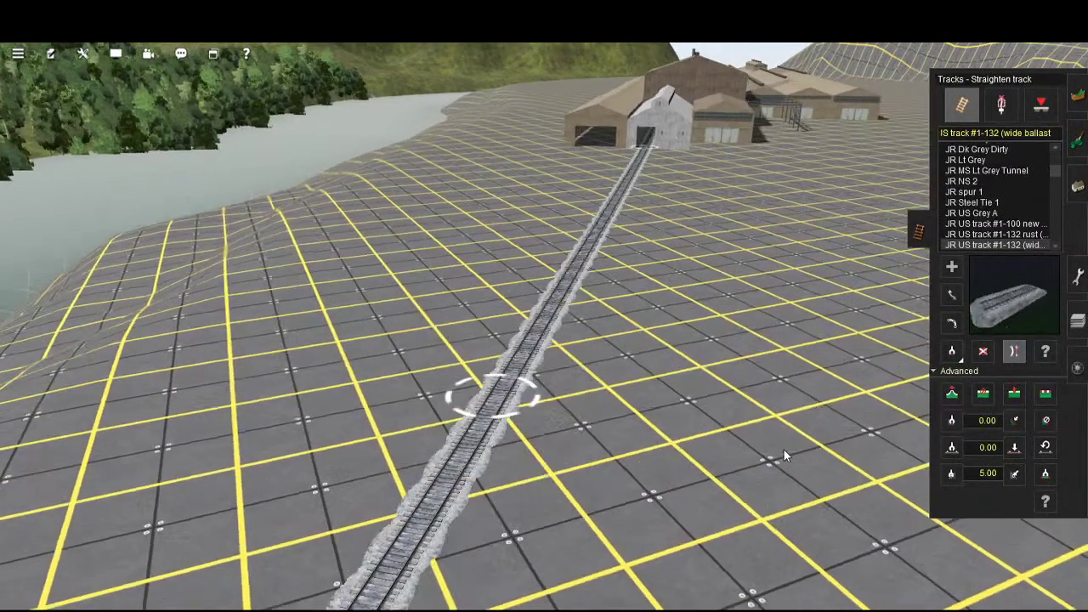
right_click(656, 514)
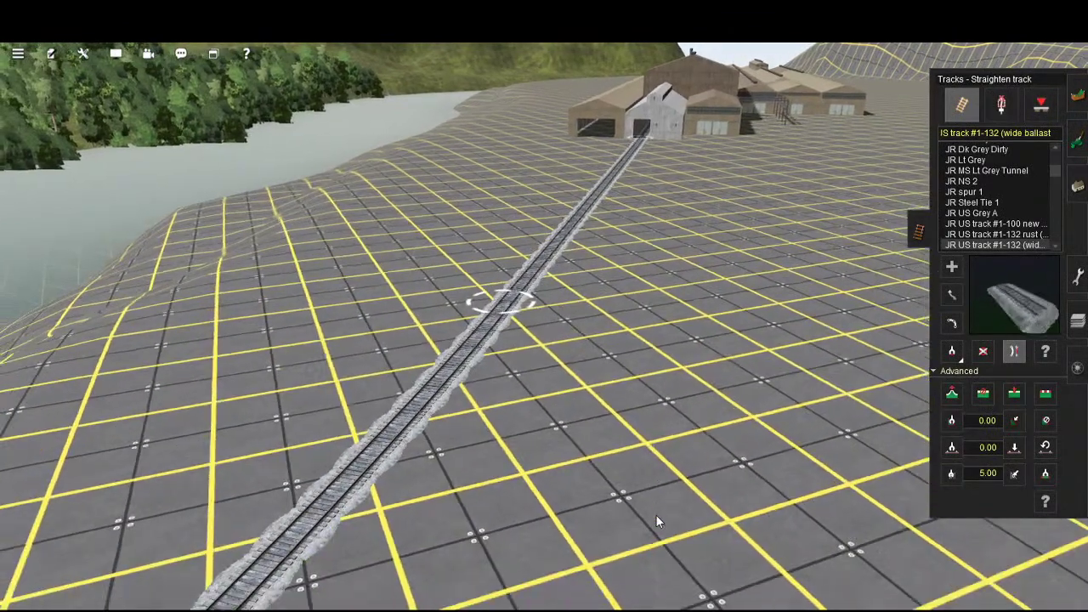
key(Right)
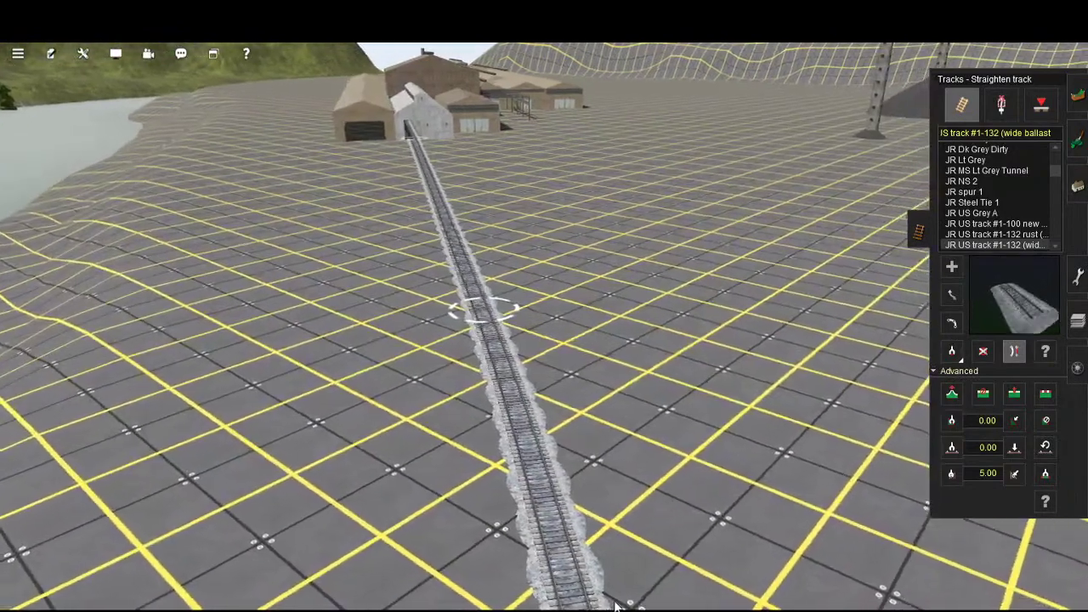
right_click(616, 606)
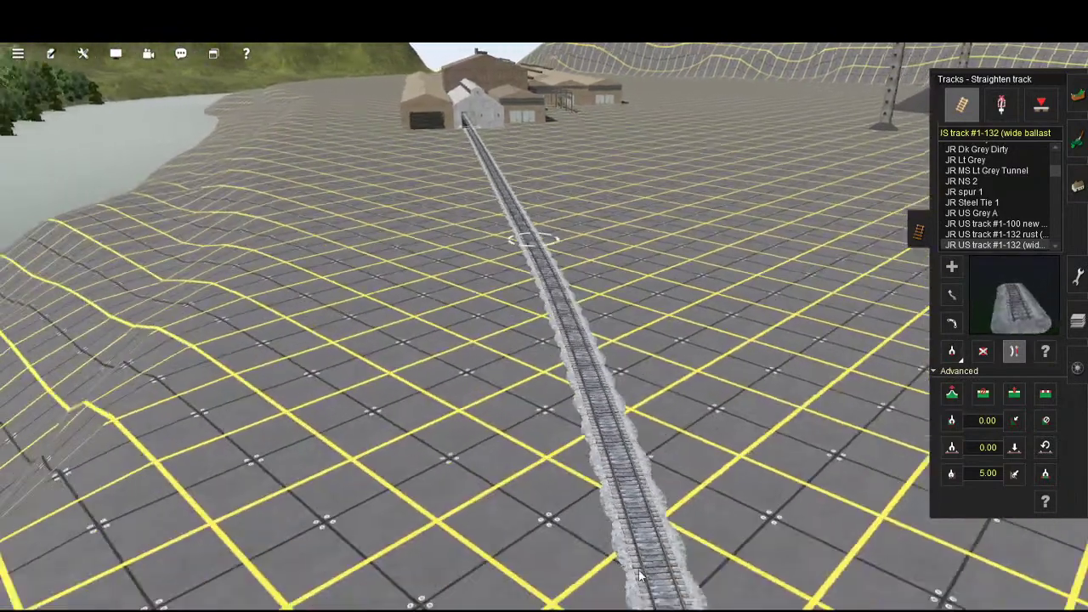
key(Up)
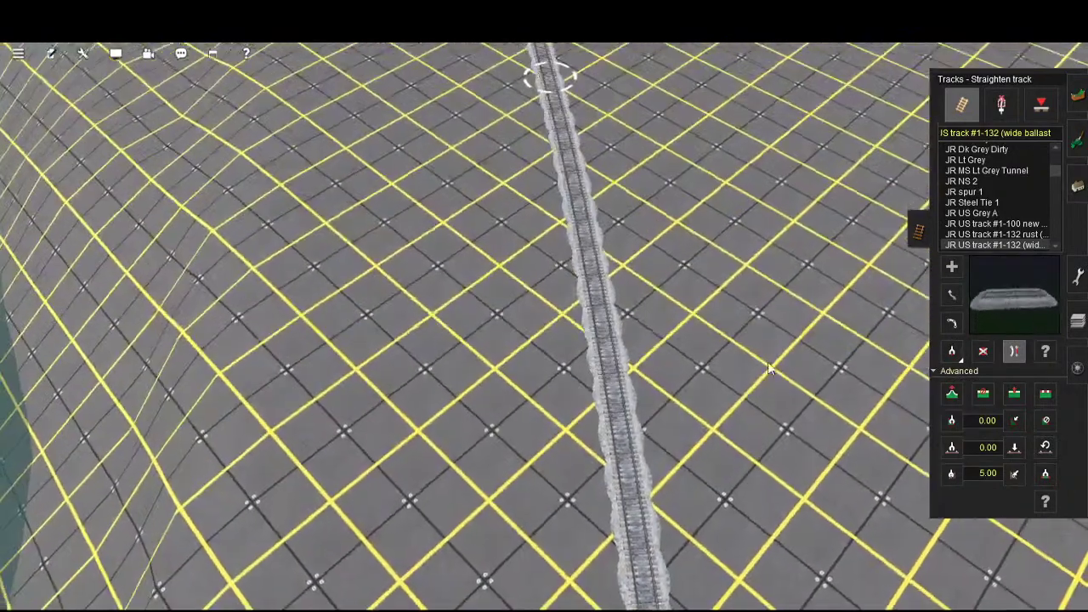
right_click(729, 261)
key(Down)
key(Down)
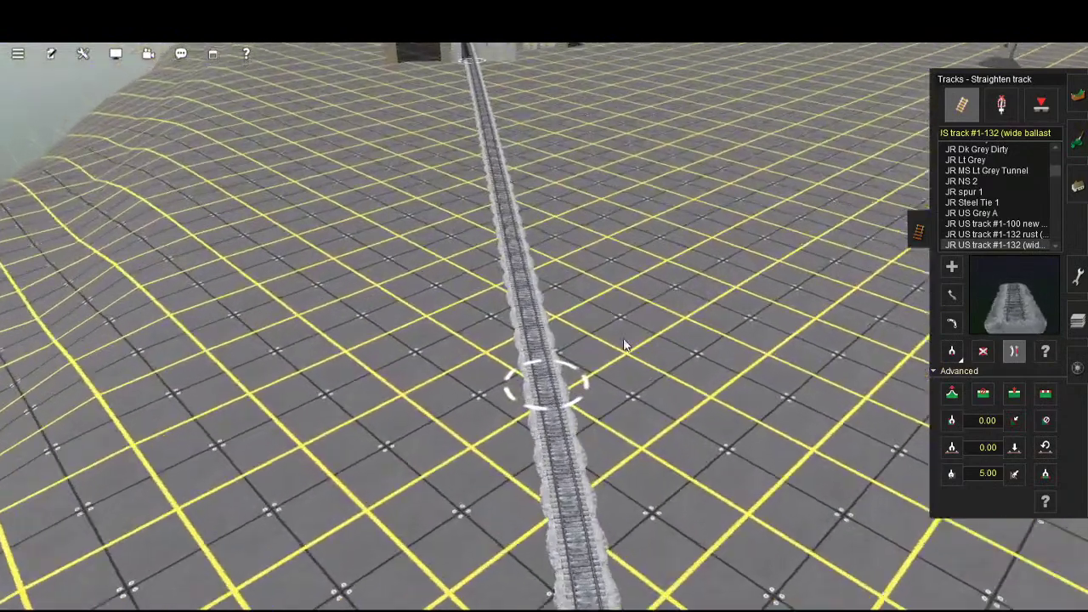
right_click(689, 522)
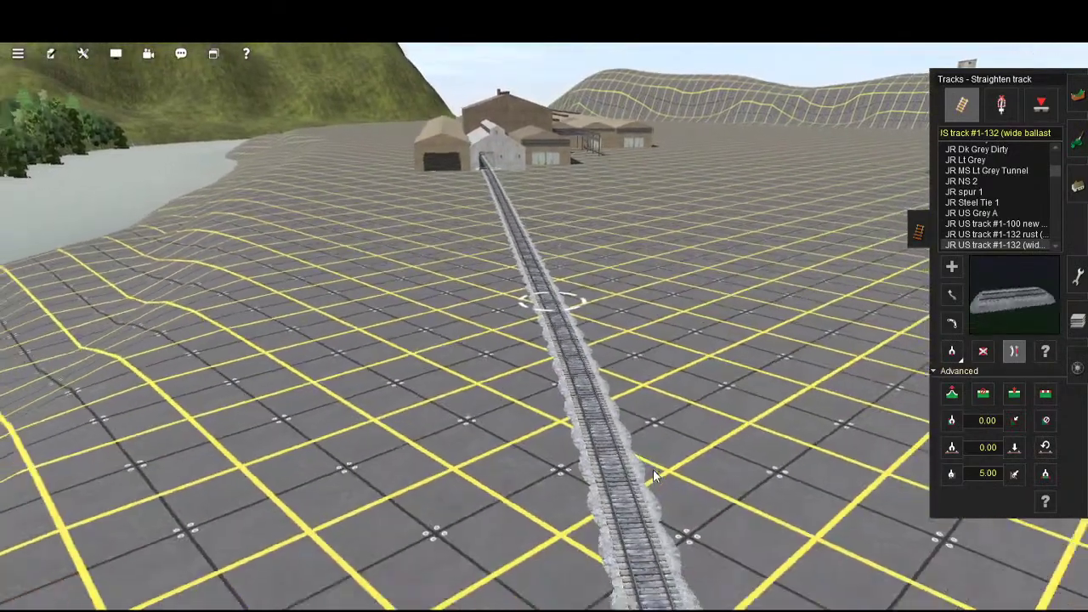
key(Left)
right_click(784, 343)
key(Right)
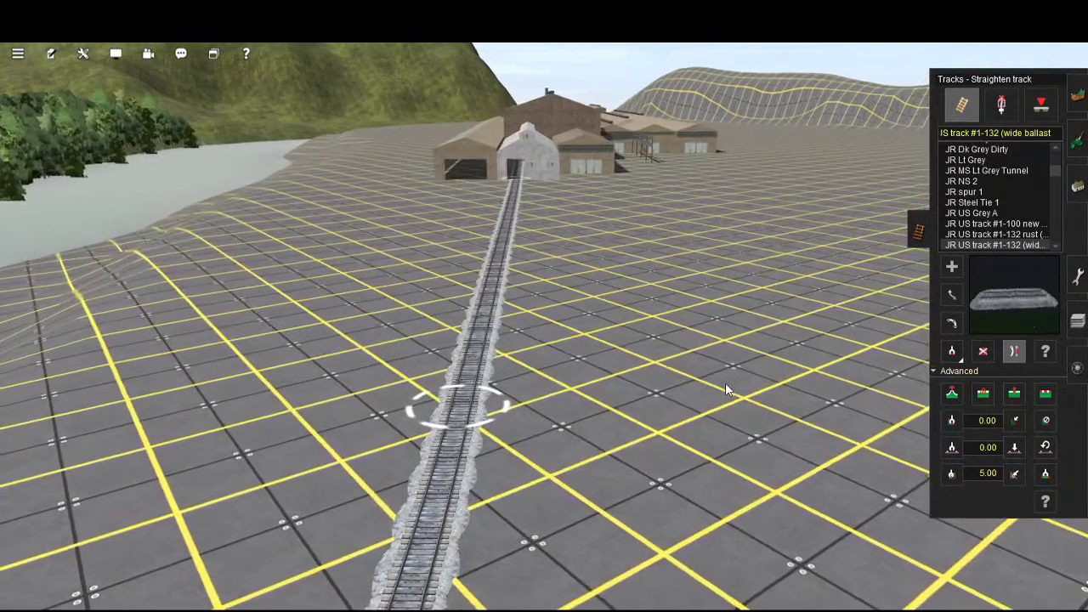
- Switch to the Move Track tool and check the white shed's approach track for kinks from close up and from higher above
click(951, 294)
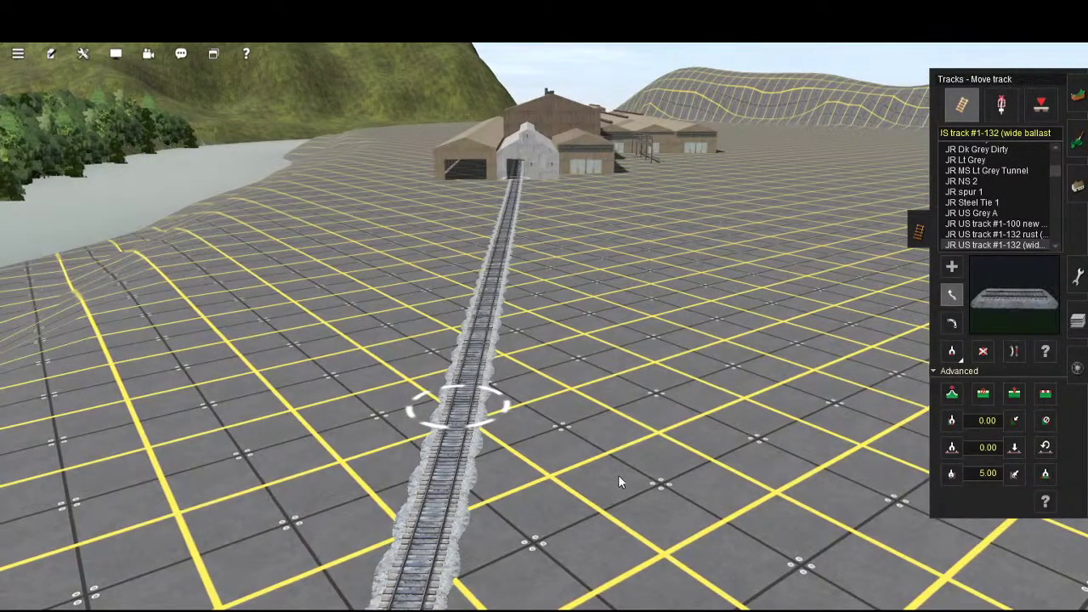
right_drag(630, 458, 662, 455)
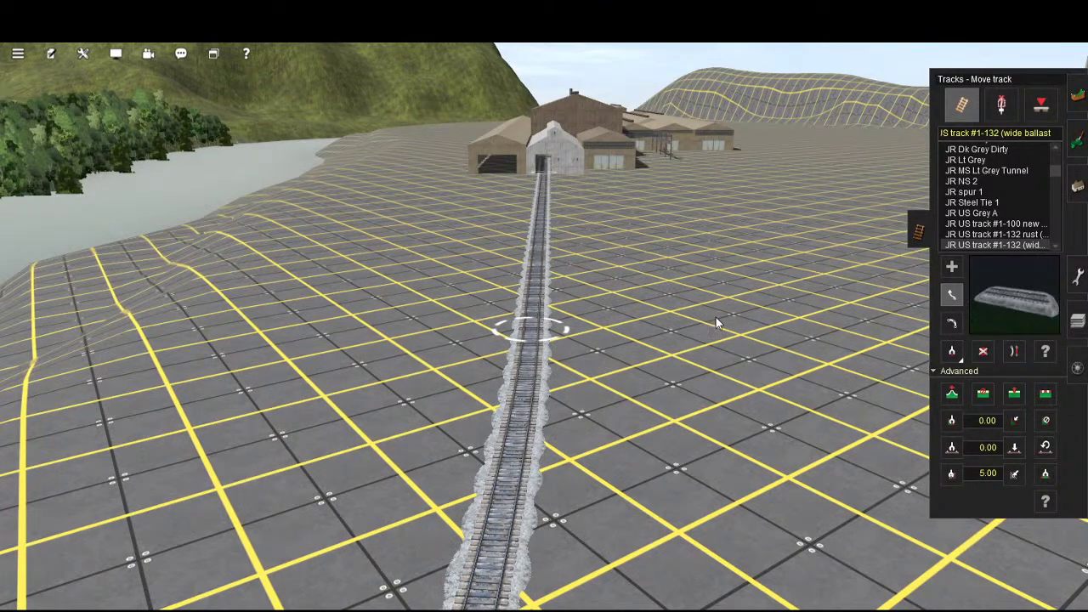
scroll(697, 343, down, 3)
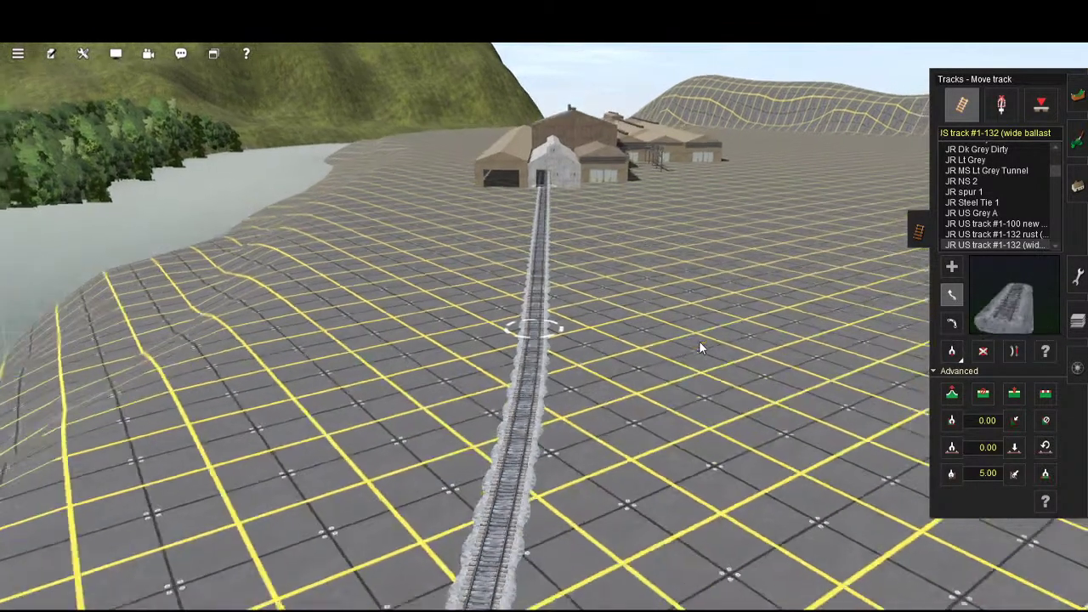
scroll(679, 352, up, 2)
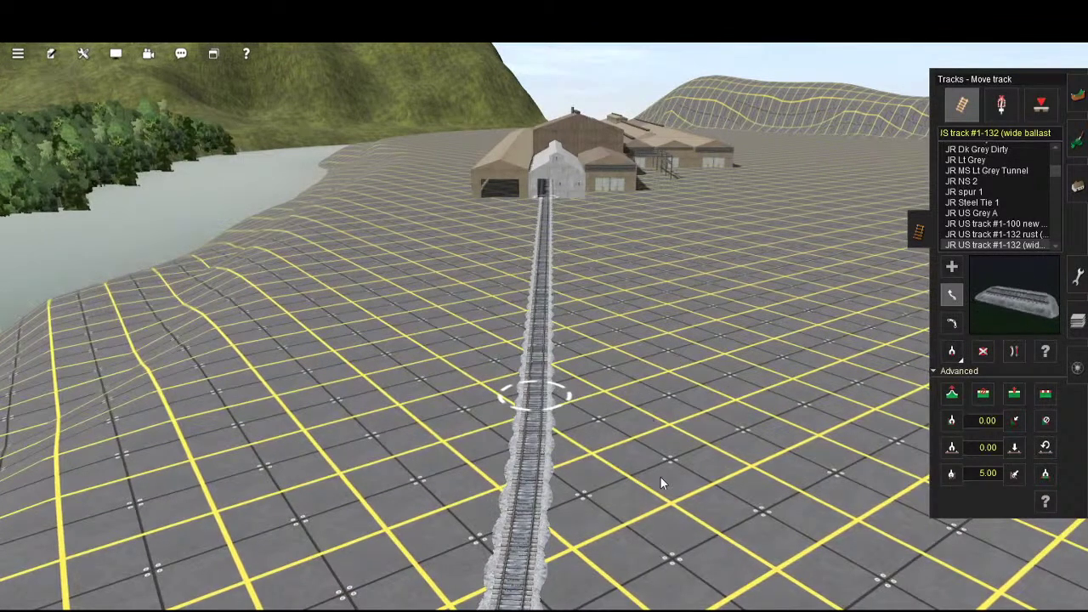
scroll(662, 452, up, 2)
scroll(743, 407, up, 5)
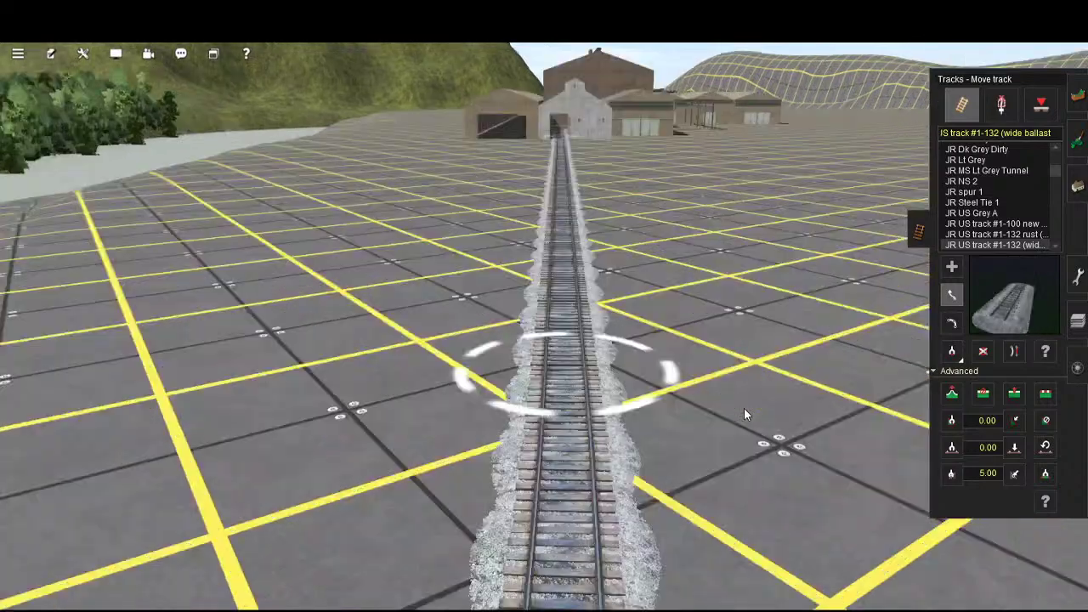
scroll(743, 407, down, 4)
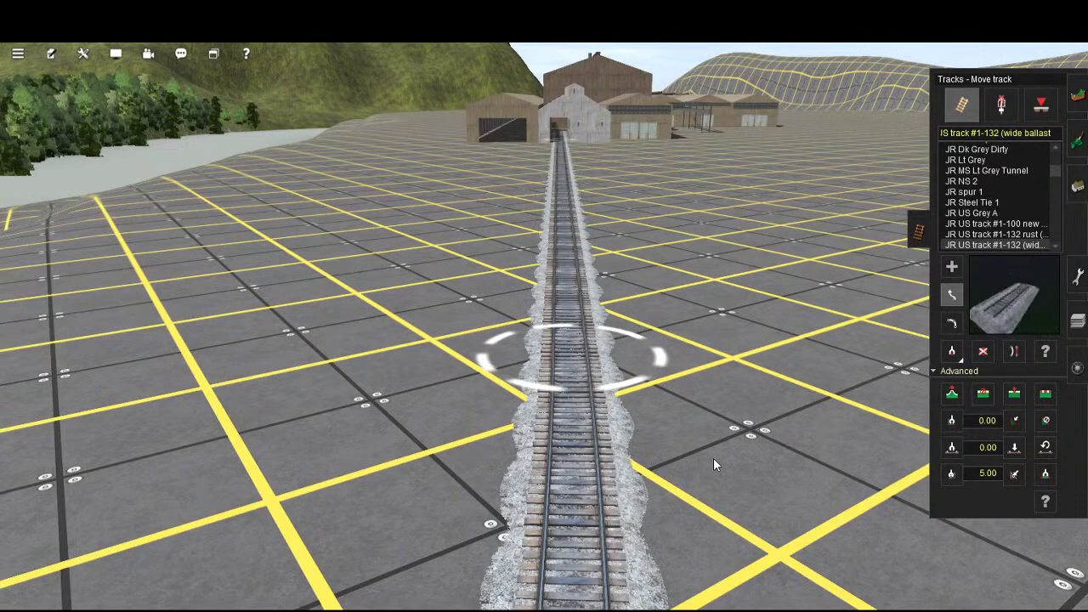
scroll(741, 449, down, 3)
scroll(746, 418, down, 2)
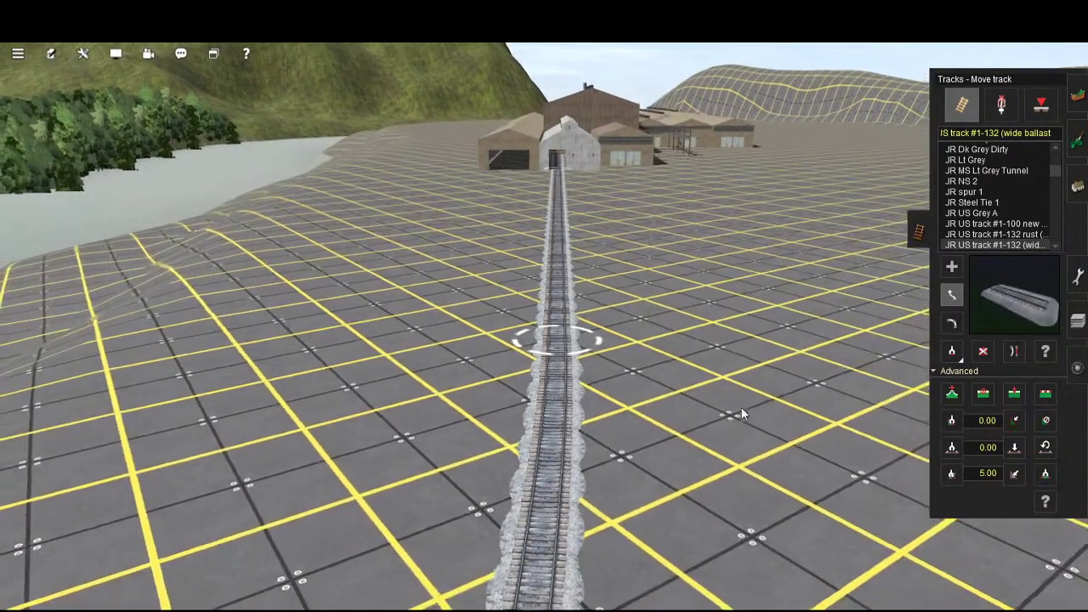
scroll(730, 376, down, 2)
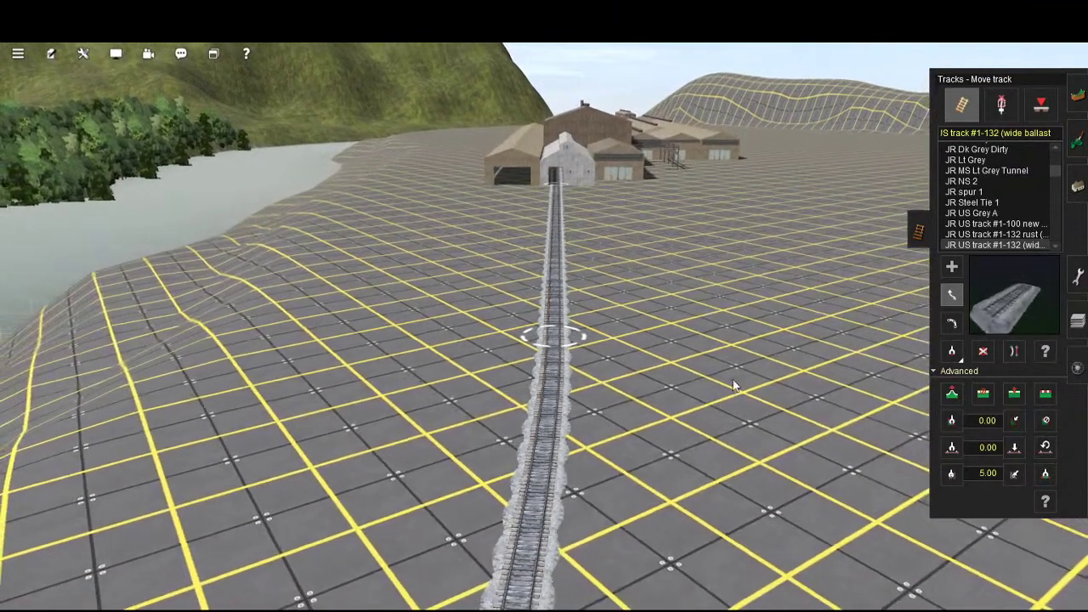
scroll(733, 377, down, 2)
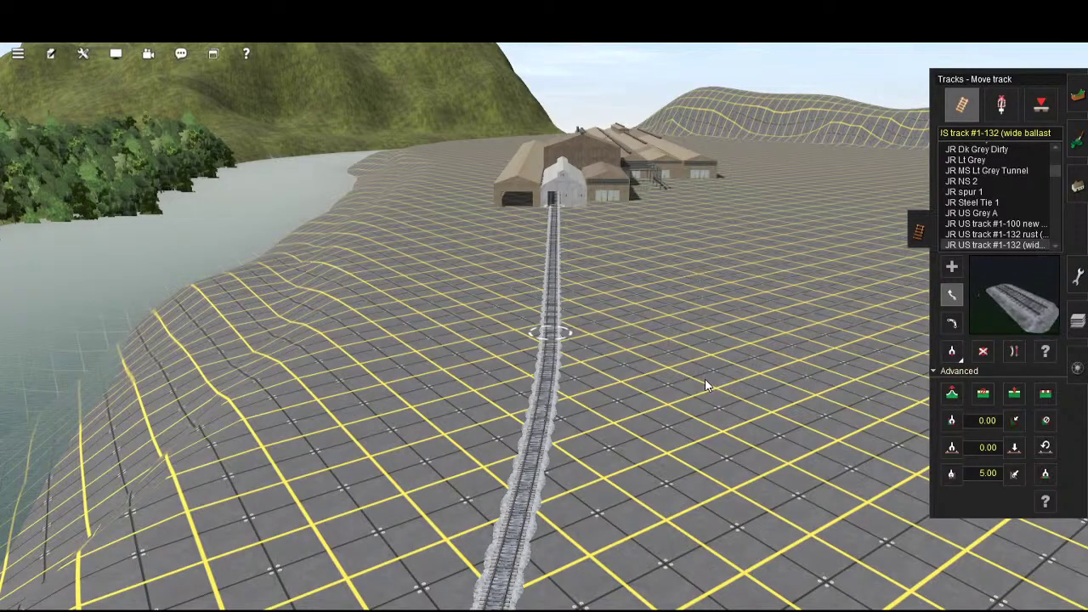
- Follow the siding back from the white shed to the junctions near the road bridge and examine where the tracks diverge
key(Down)
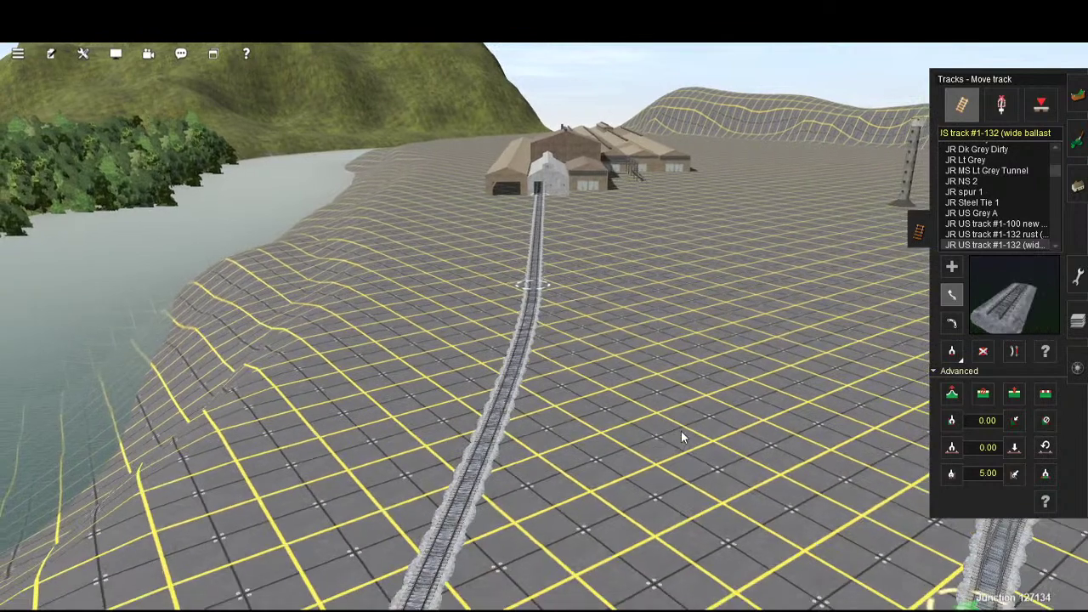
key(Down)
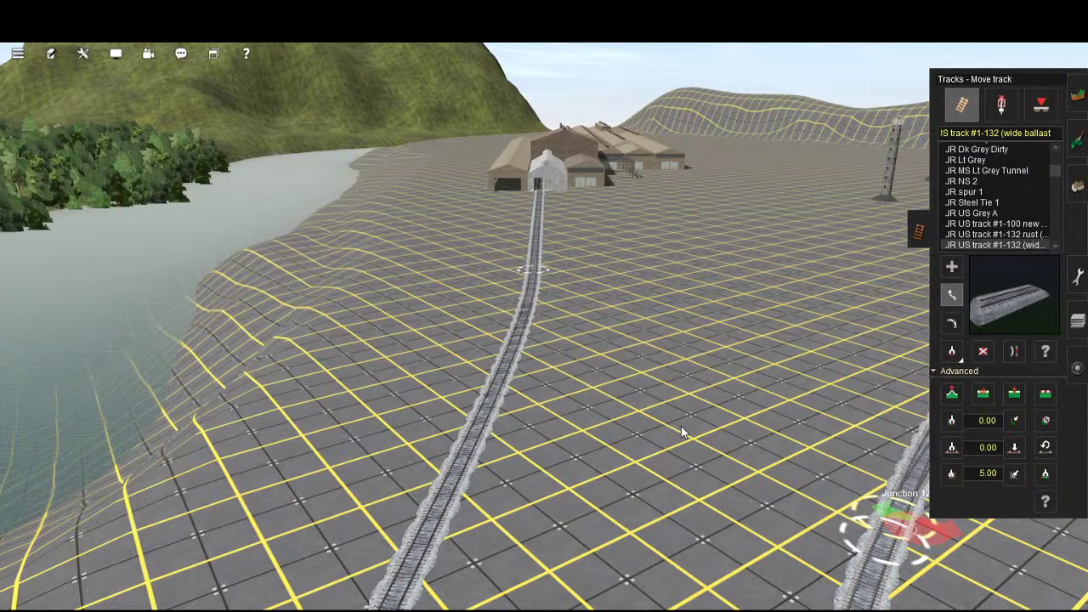
key(Left)
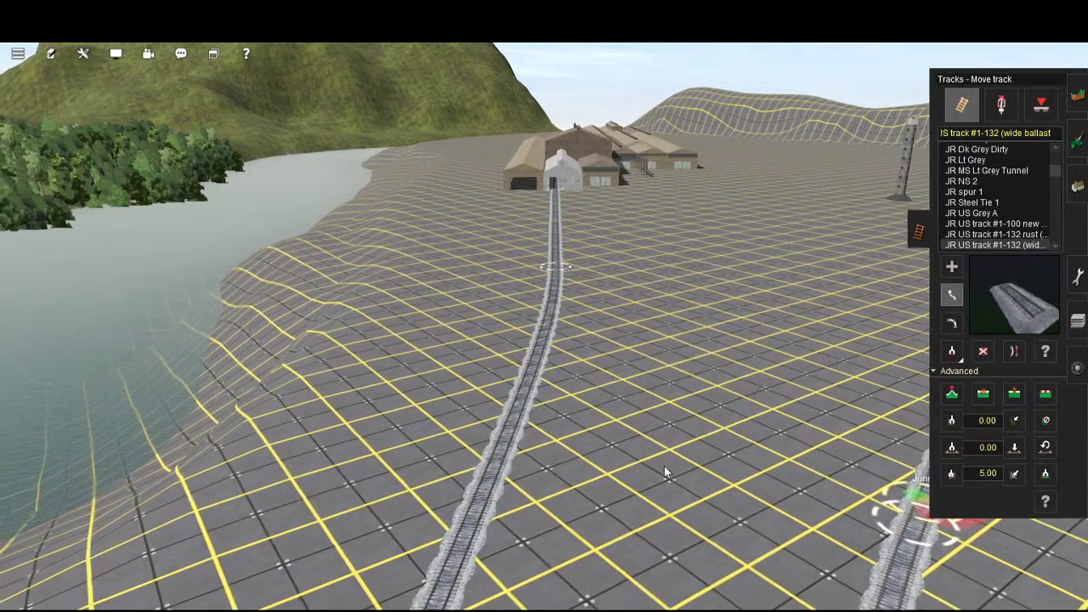
key(Down)
key(Down)
key(Left)
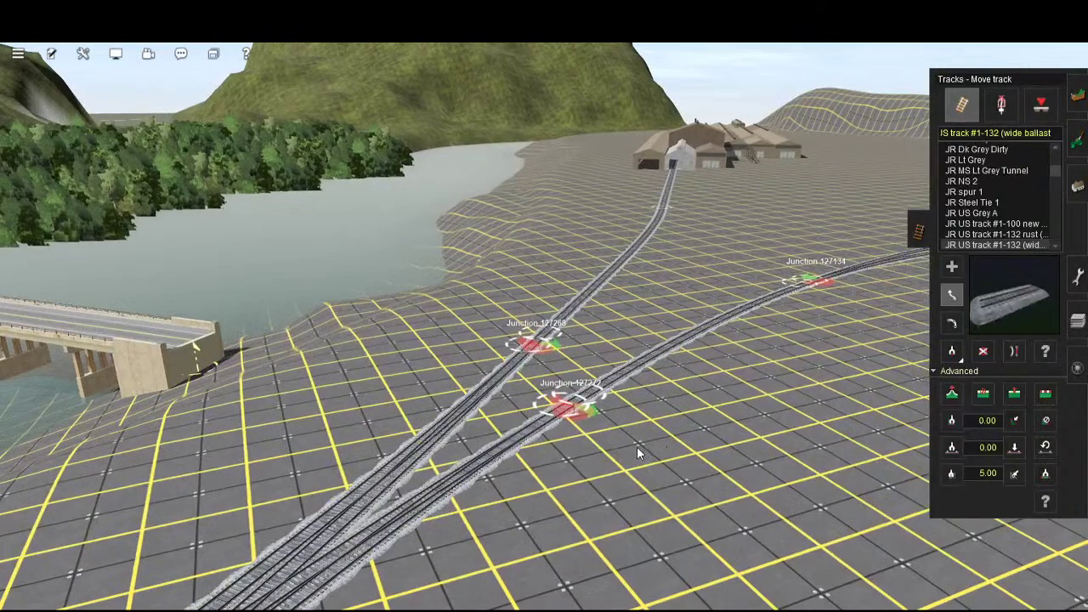
key(Left)
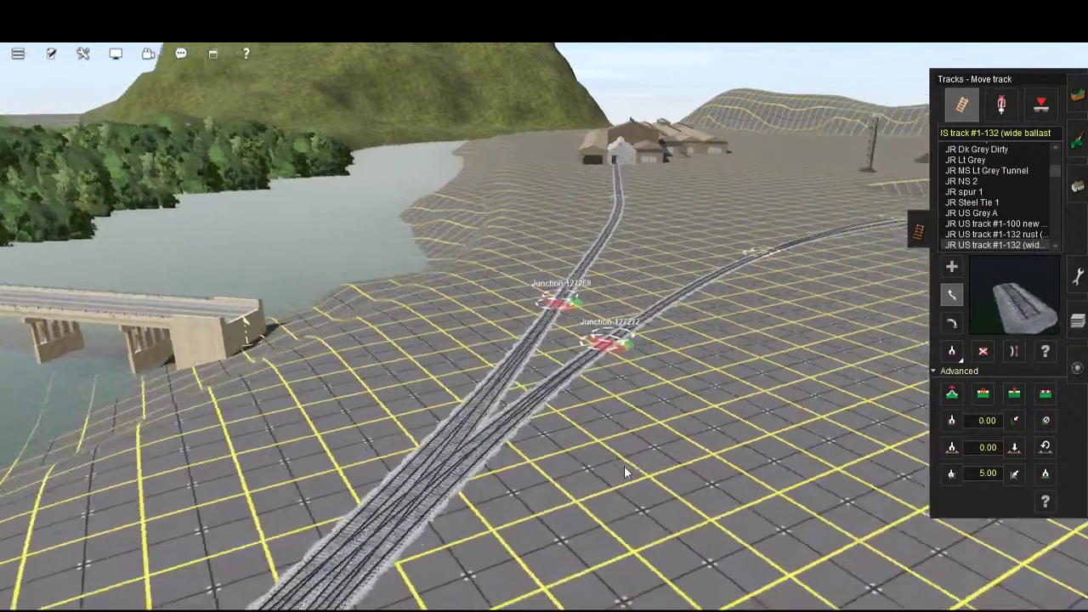
key(Up)
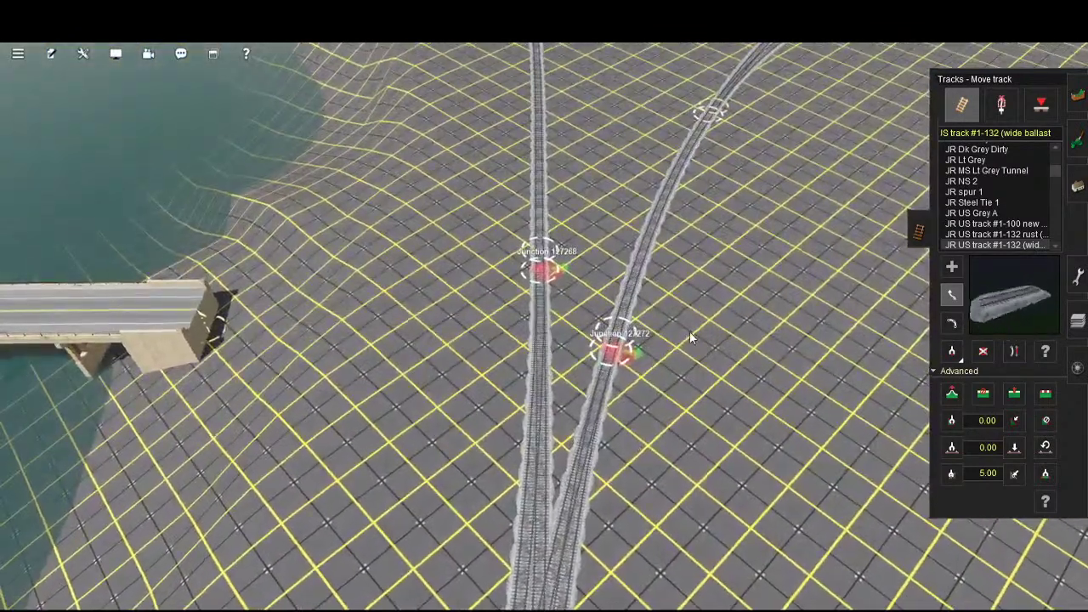
key(Up)
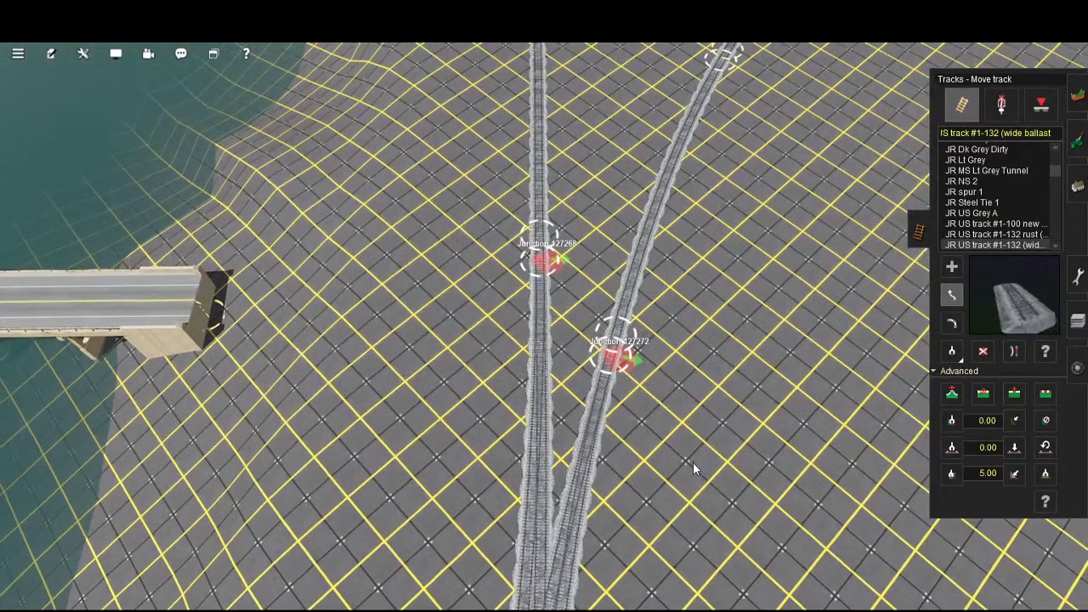
- Undo the last track edit on the siding to the white shed after checking the spline points at its junction
scroll(683, 337, up, 1)
scroll(682, 336, up, 2)
right_drag(667, 293, 681, 458)
scroll(692, 492, up, 4)
scroll(687, 490, up, 1)
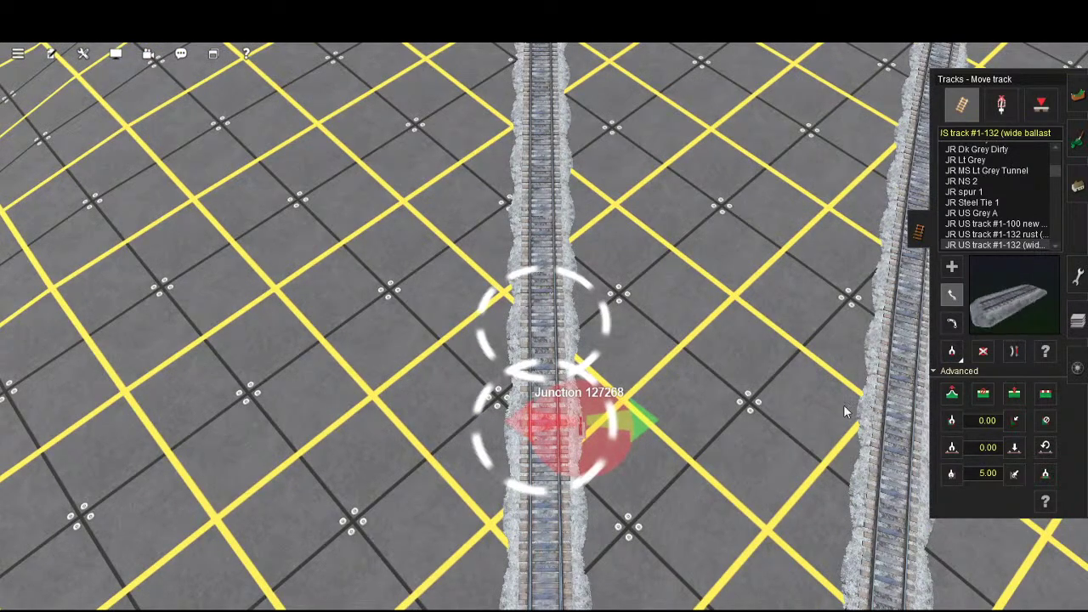
key(Up)
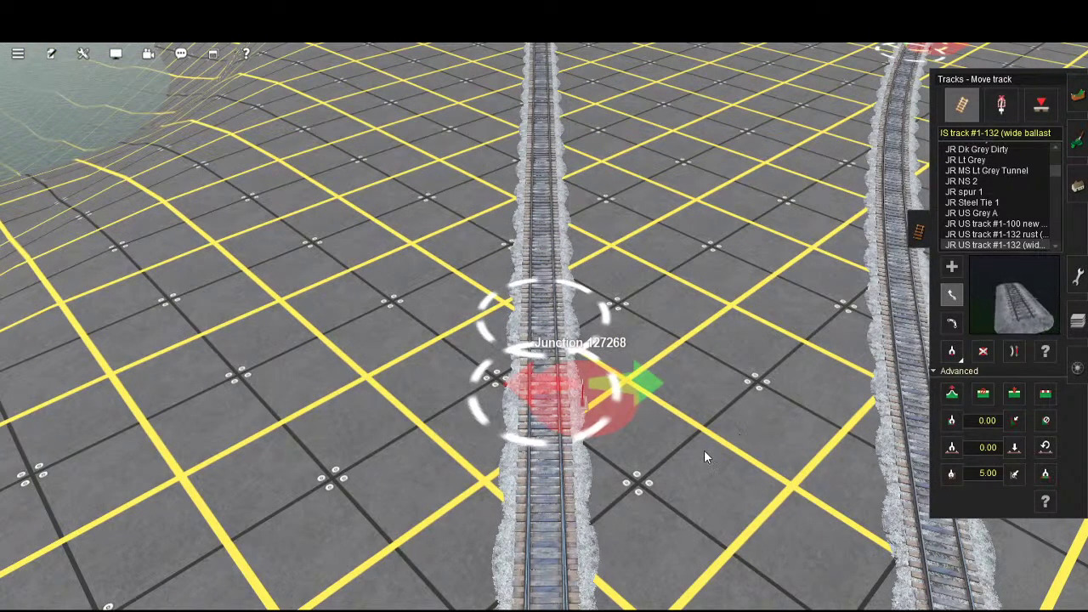
key(Up)
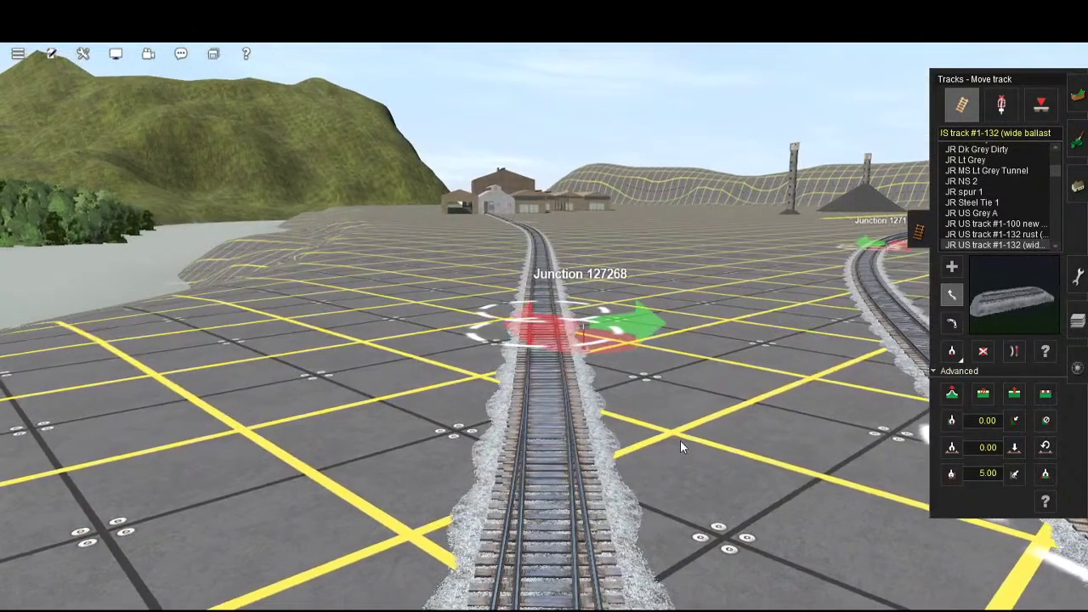
key(Down)
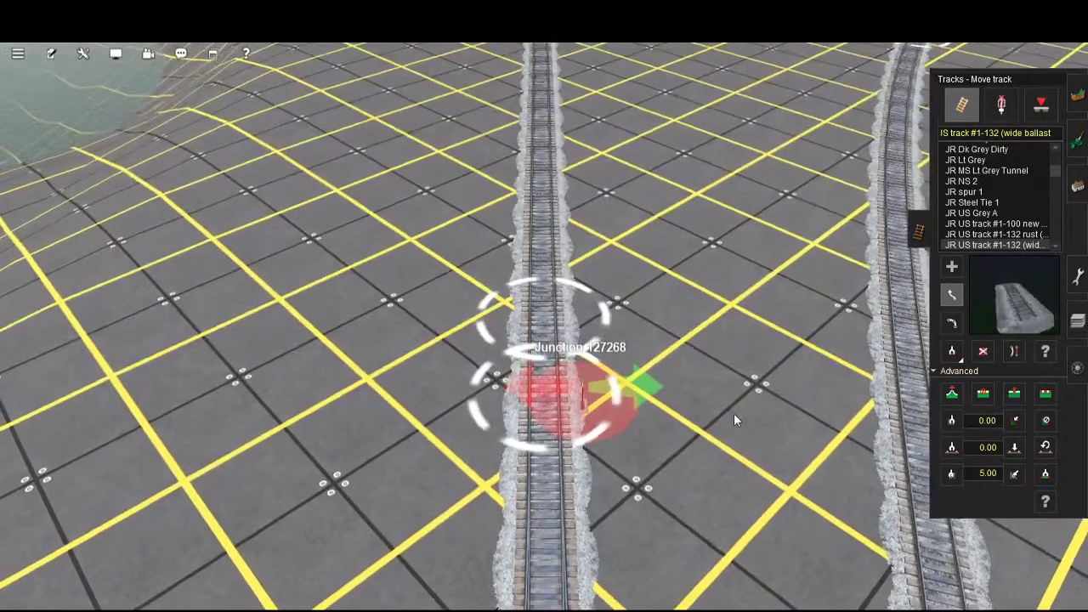
key(Down)
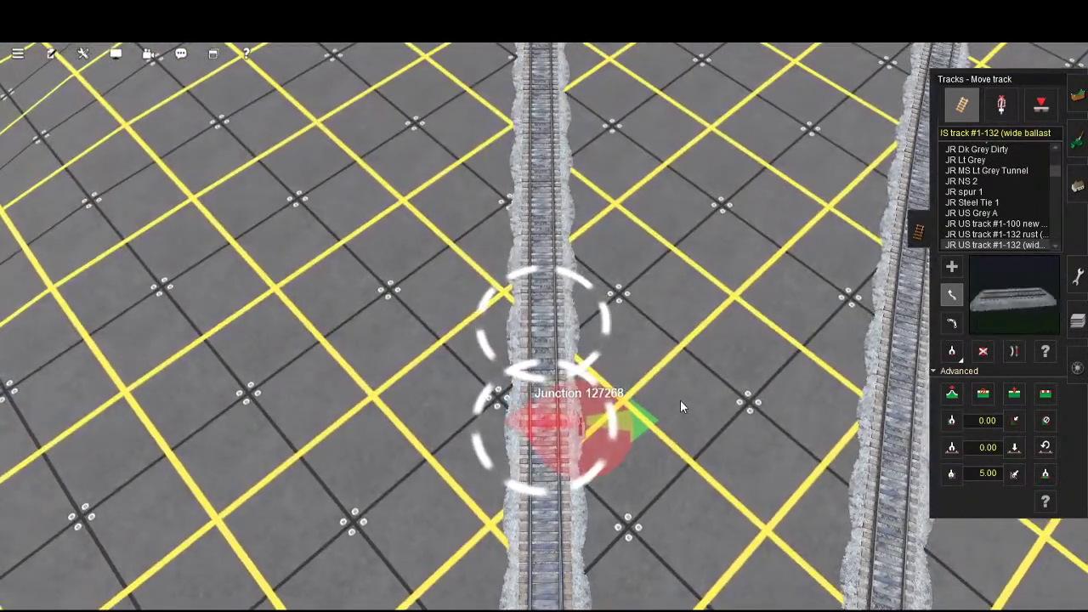
key(ctrl+z)
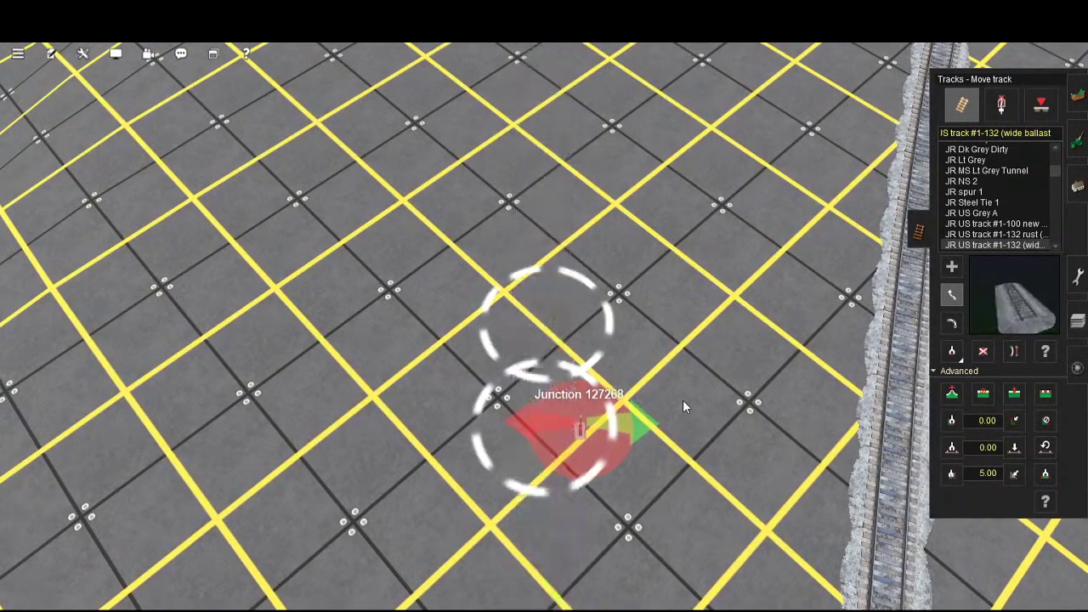
- Examine the course of the siding between its junction and the white shed's doorway, including the bend before the straight
key(Up)
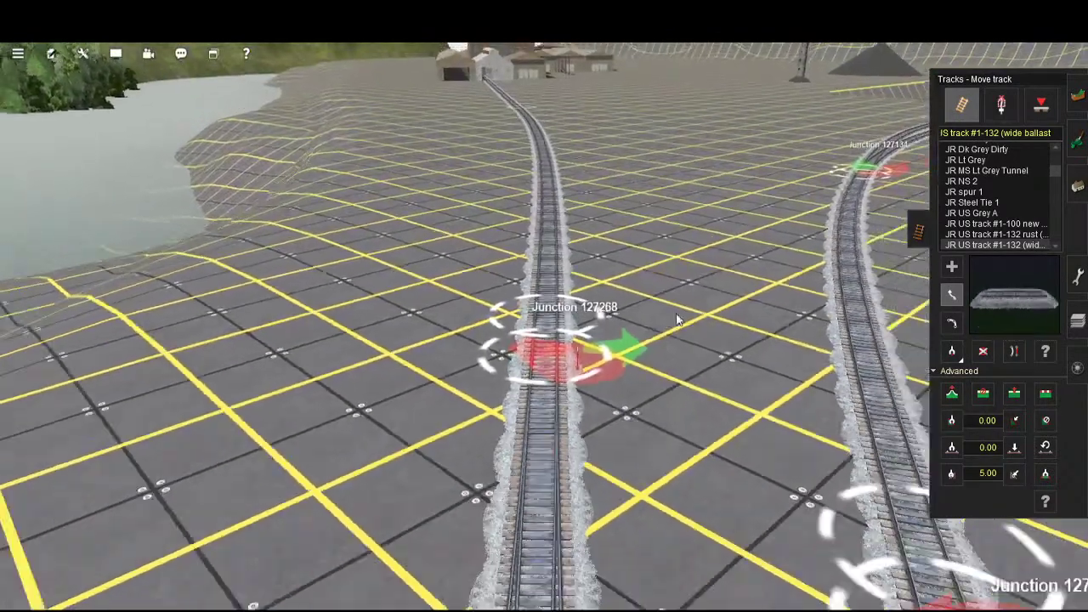
scroll(678, 320, down, 2)
right_click(660, 175)
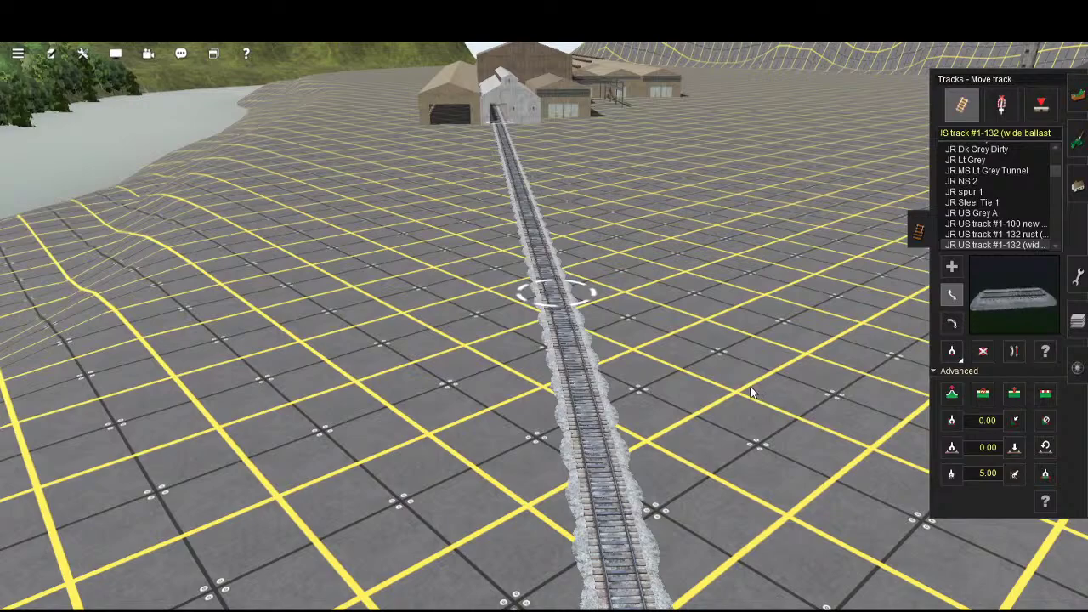
scroll(720, 382, down, 2)
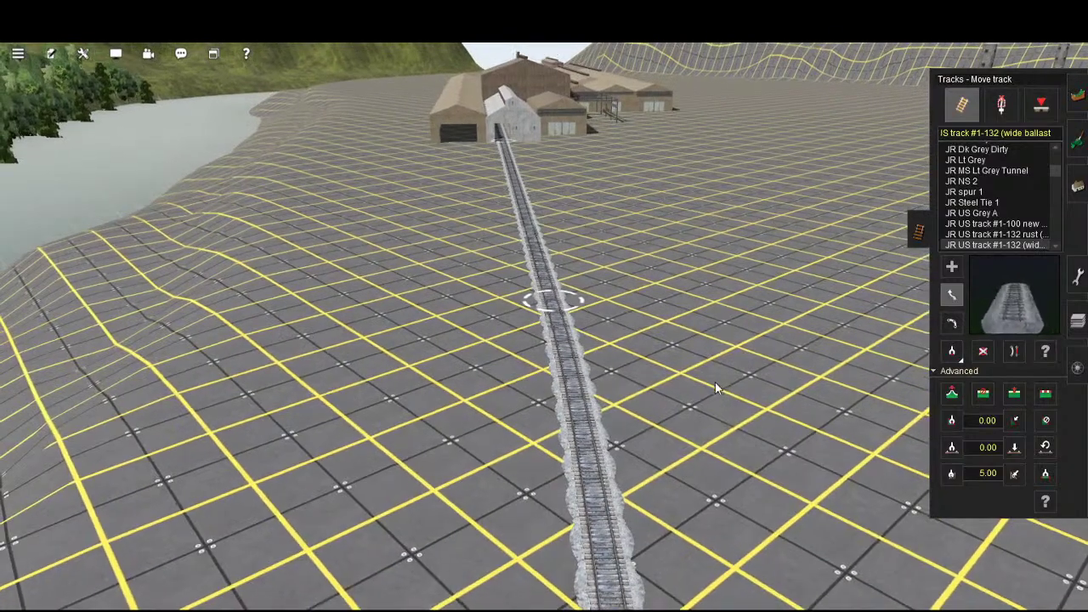
scroll(693, 463, down, 3)
scroll(693, 500, down, 3)
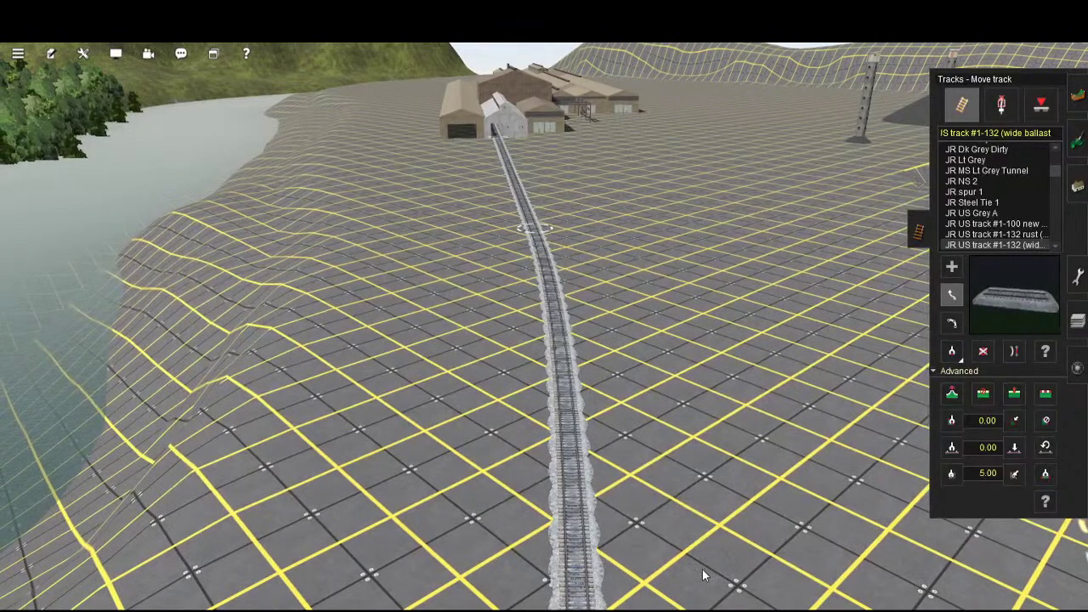
right_drag(788, 551, 711, 544)
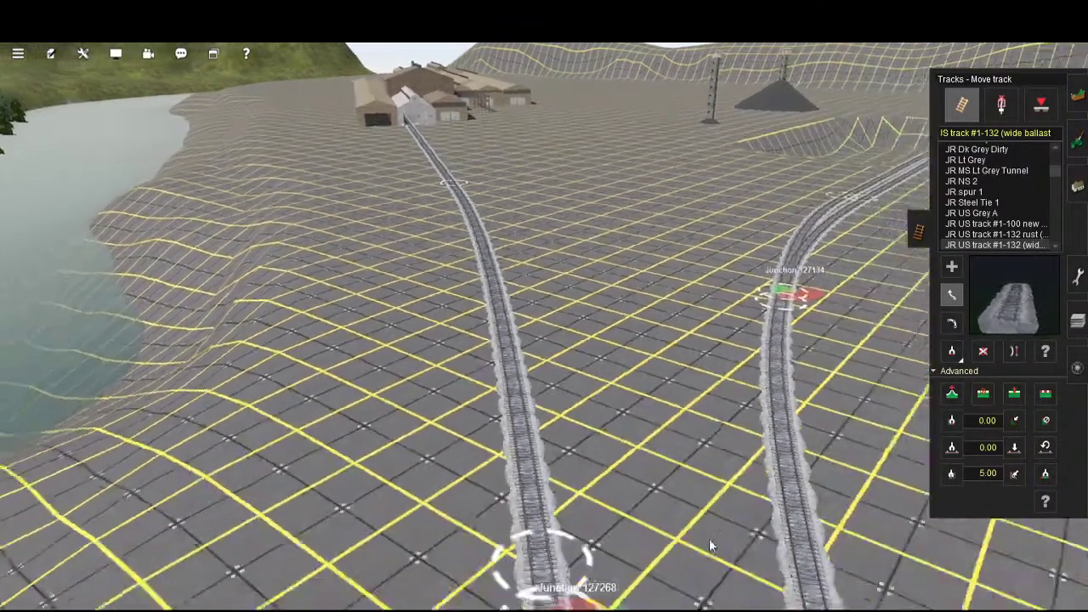
- Compare the siding's curve with the neighbouring track from above, then inspect the spline point midway to the white shed
scroll(711, 545, down, 5)
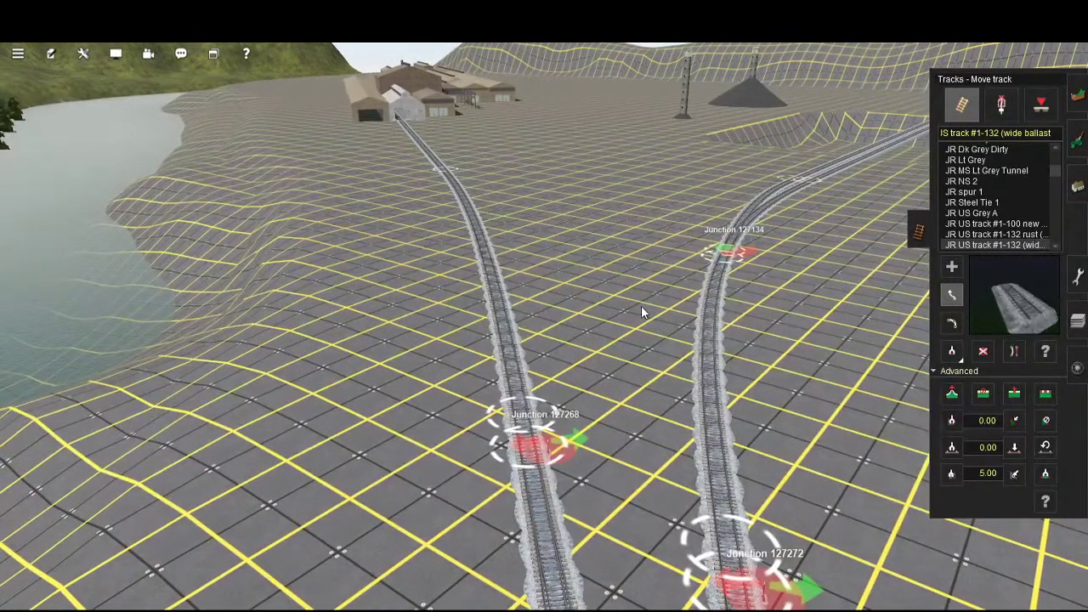
scroll(641, 307, down, 3)
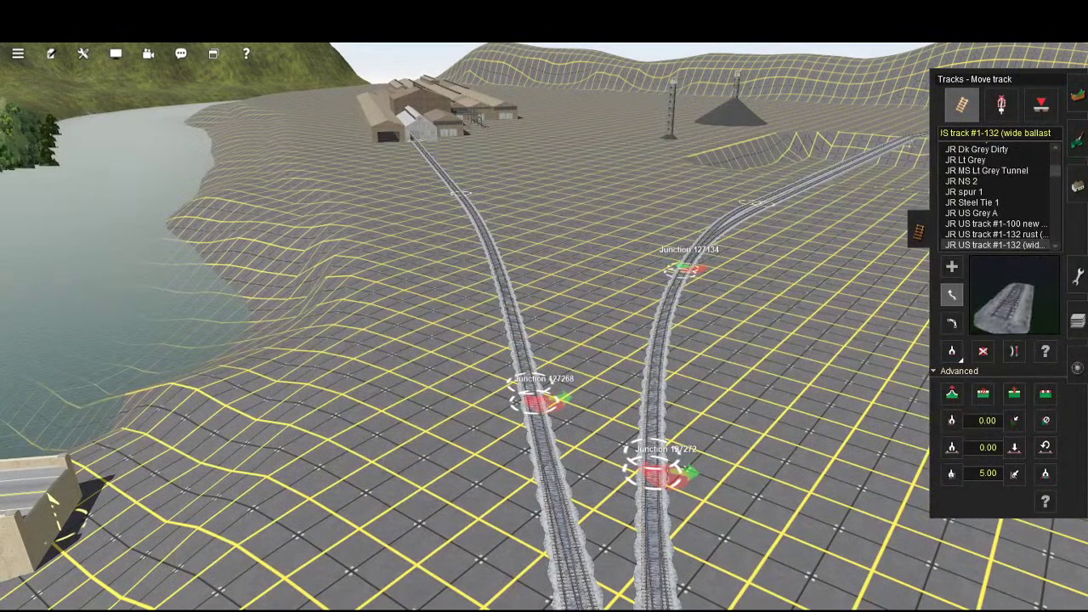
scroll(650, 381, up, 2)
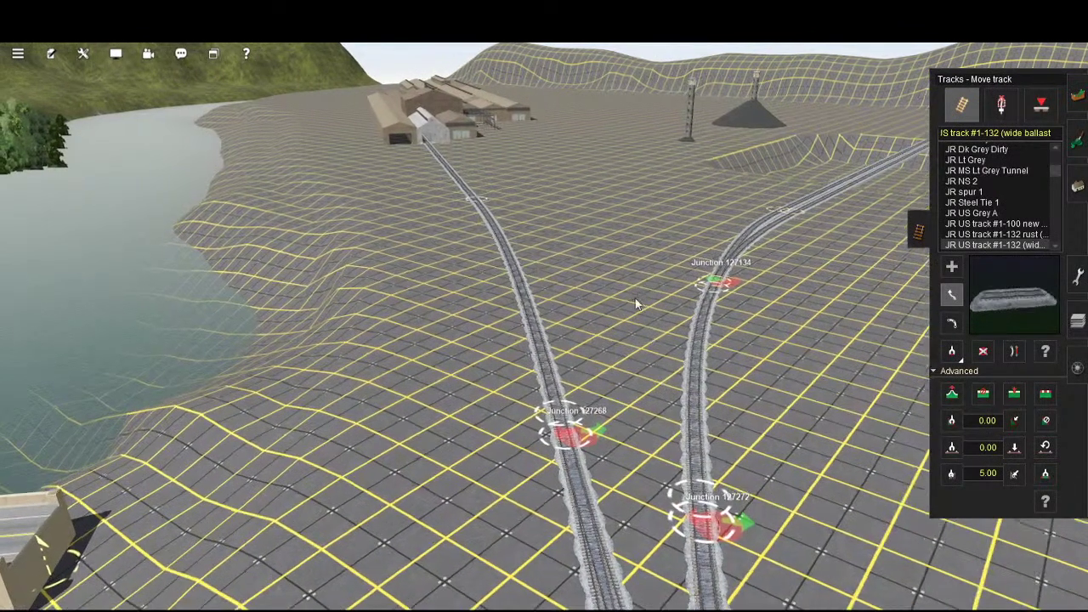
key(Left)
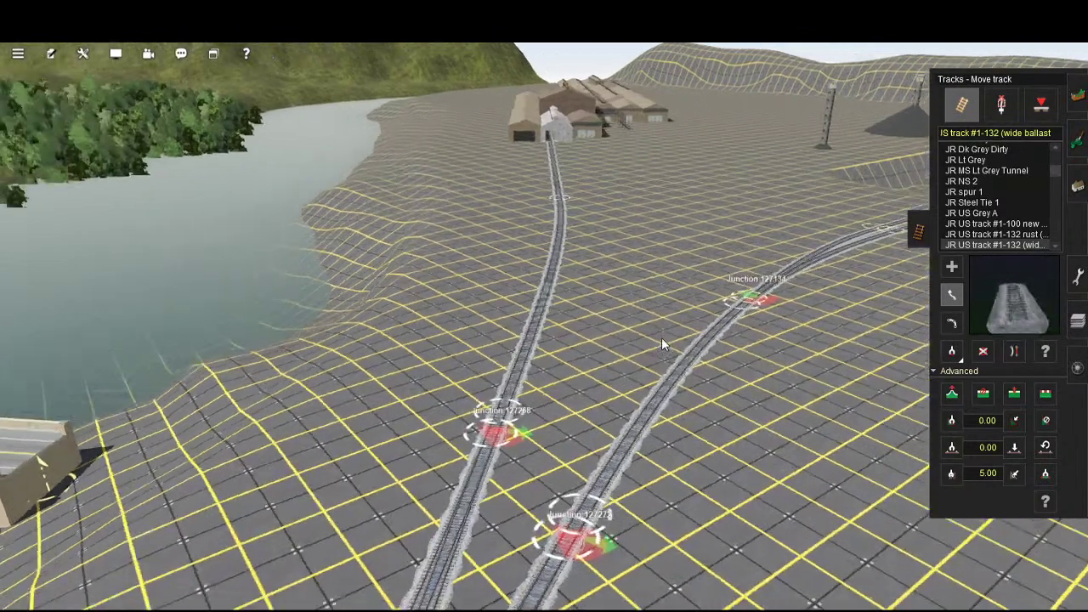
key(Up)
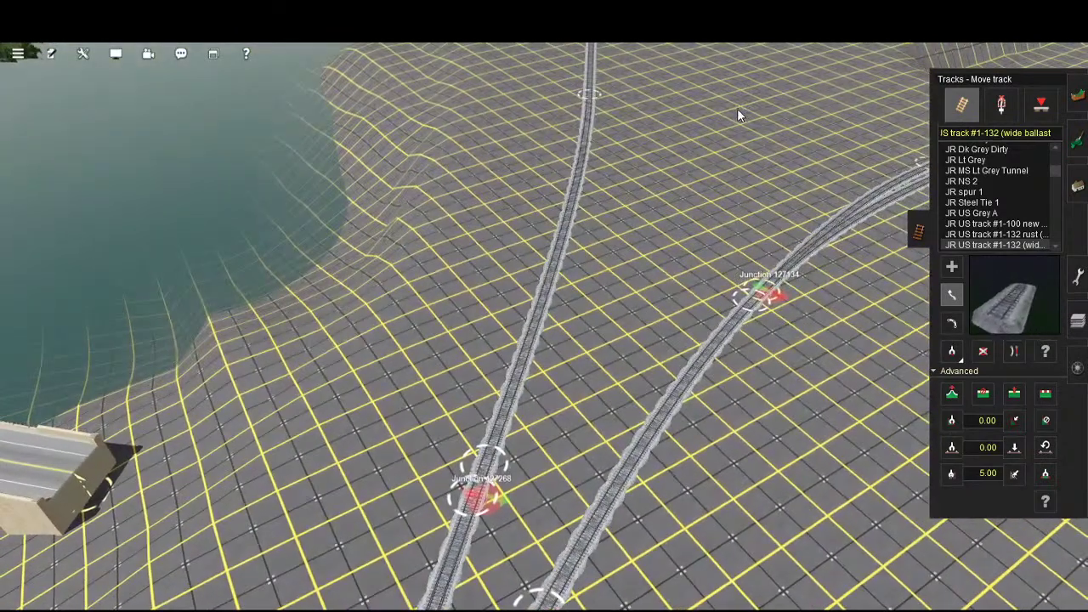
drag(737, 108, 721, 191)
key(Left)
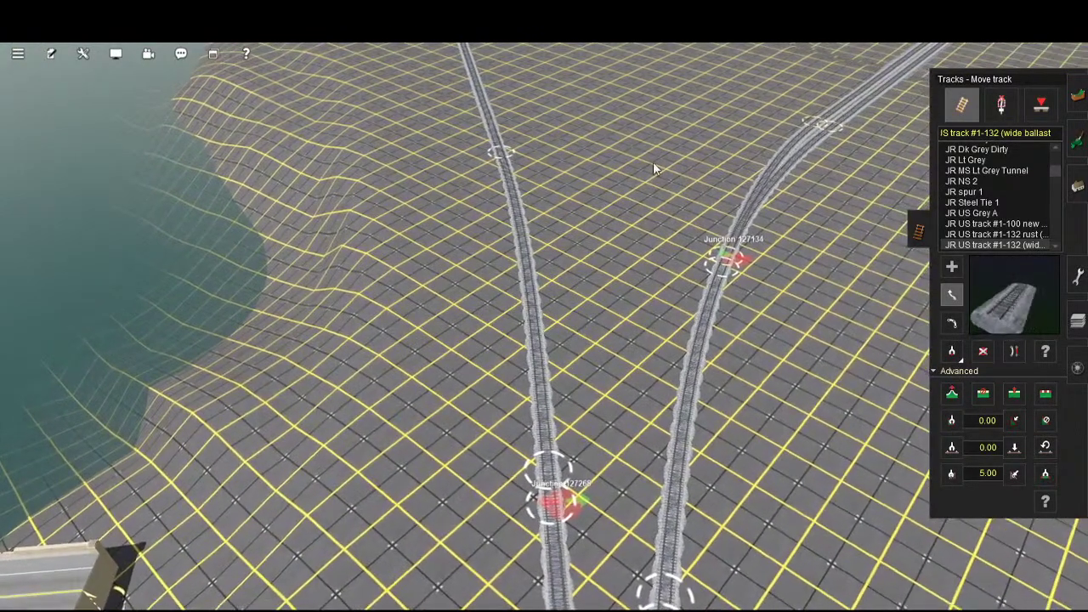
key(w)
key(w)
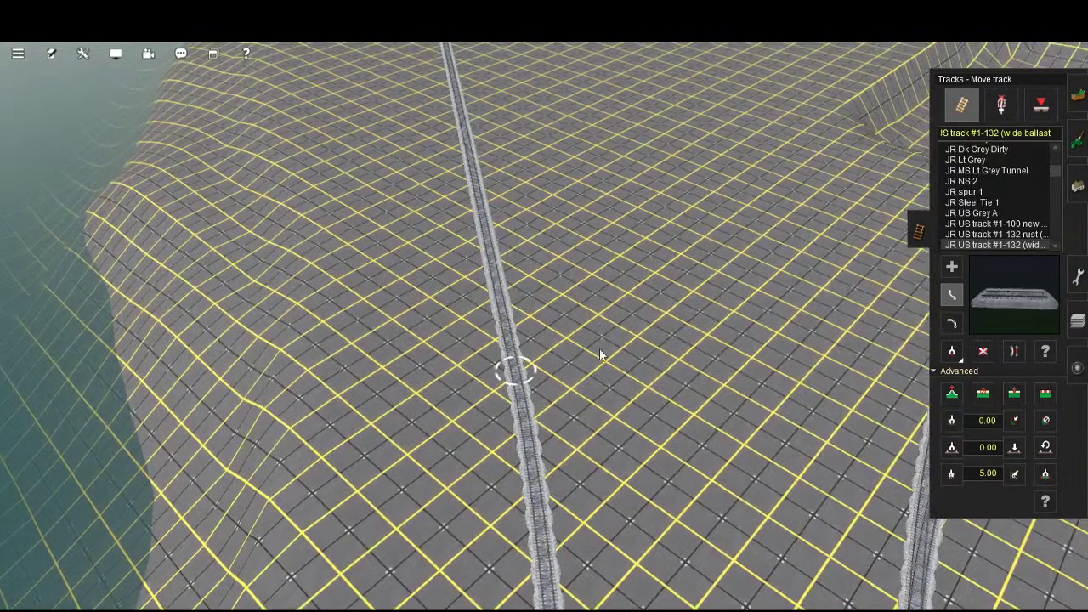
key(s)
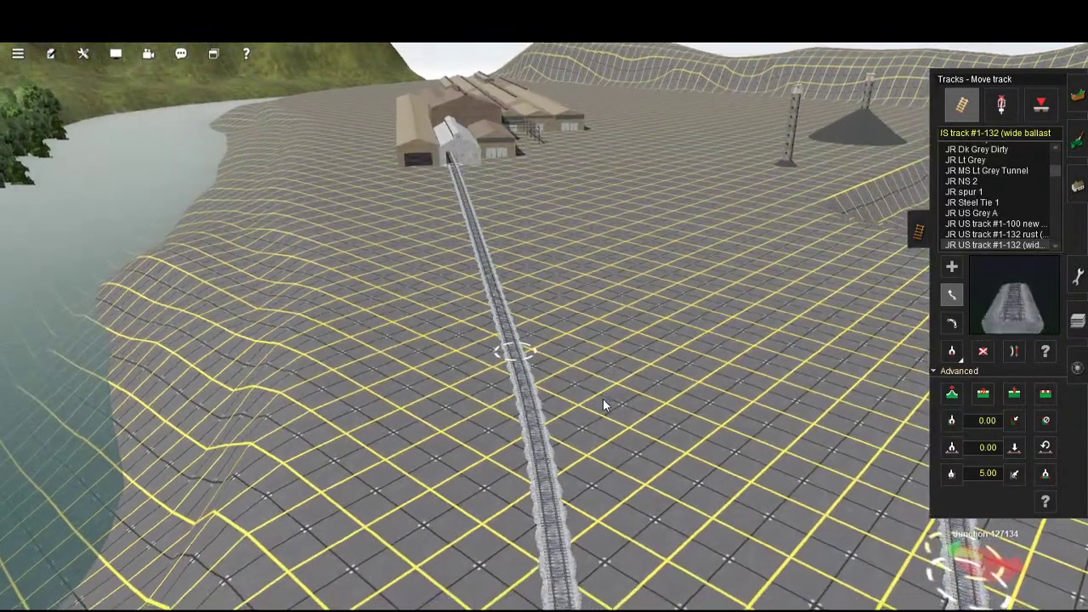
- Shift the siding's midway spline point slightly sideways to adjust the straight leading to the white shed's doorway
key(Left)
key(Right)
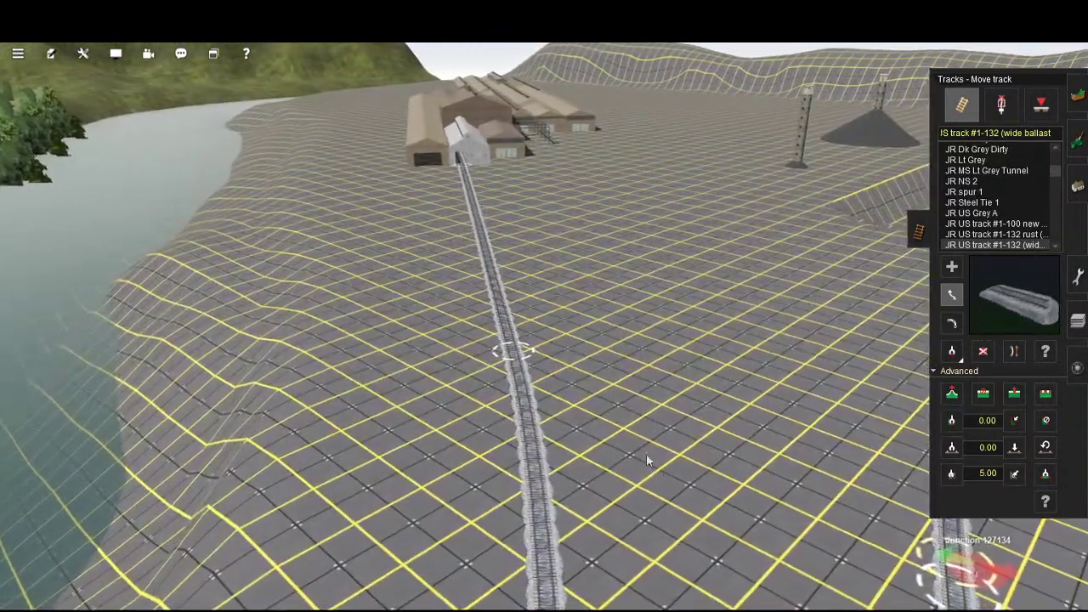
key(Left)
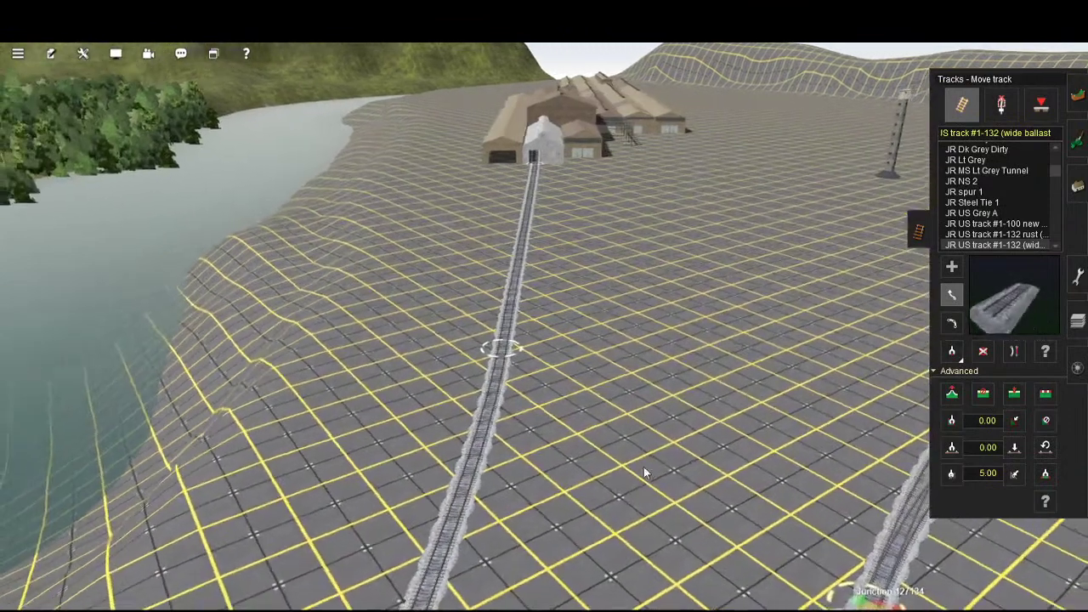
scroll(649, 465, up, 1)
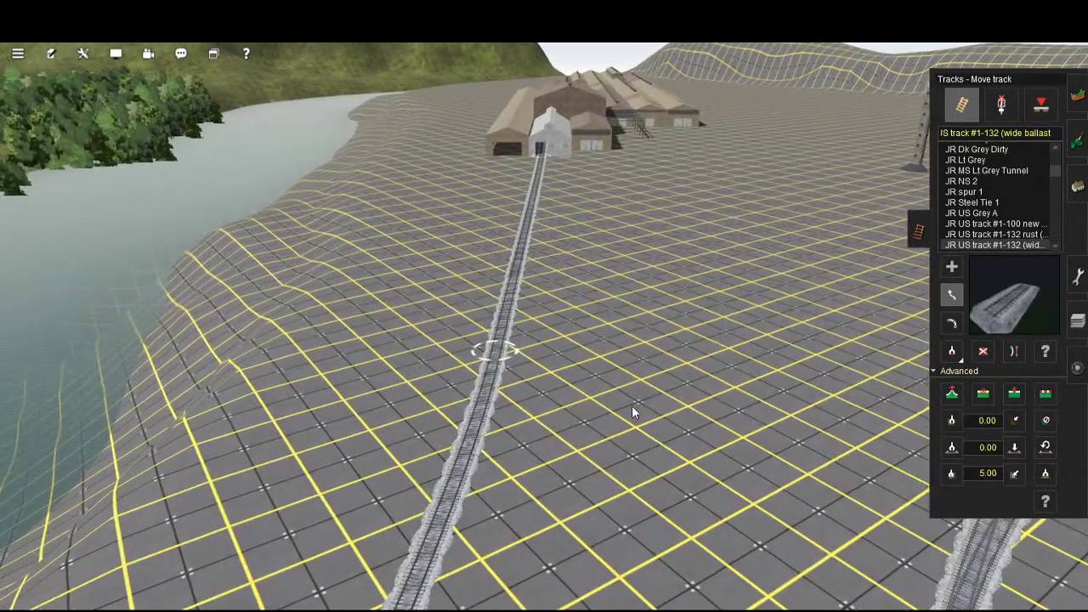
key(Right)
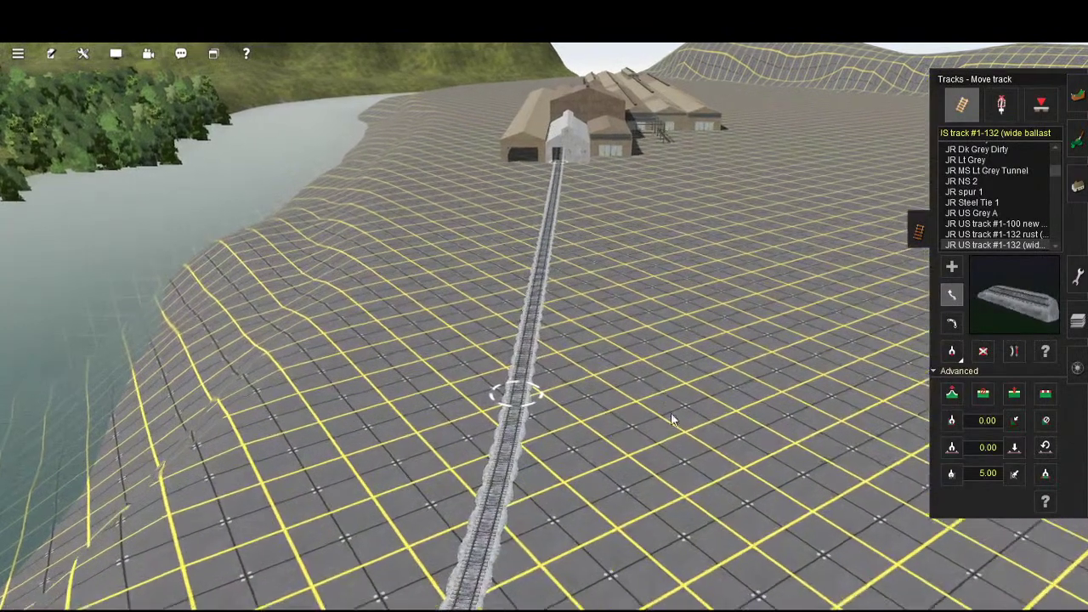
key(Up)
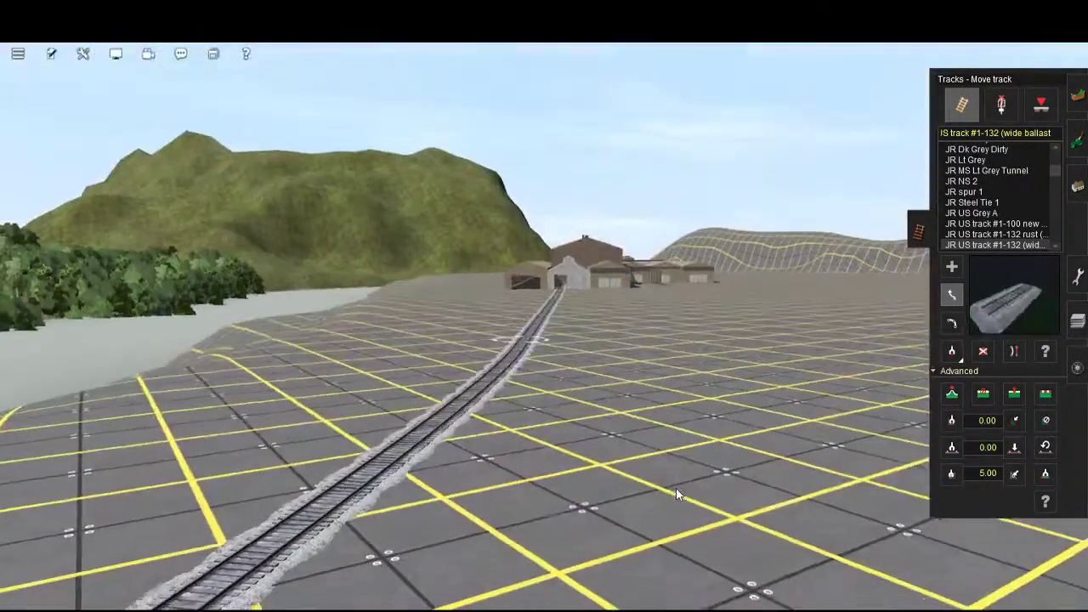
key(Down)
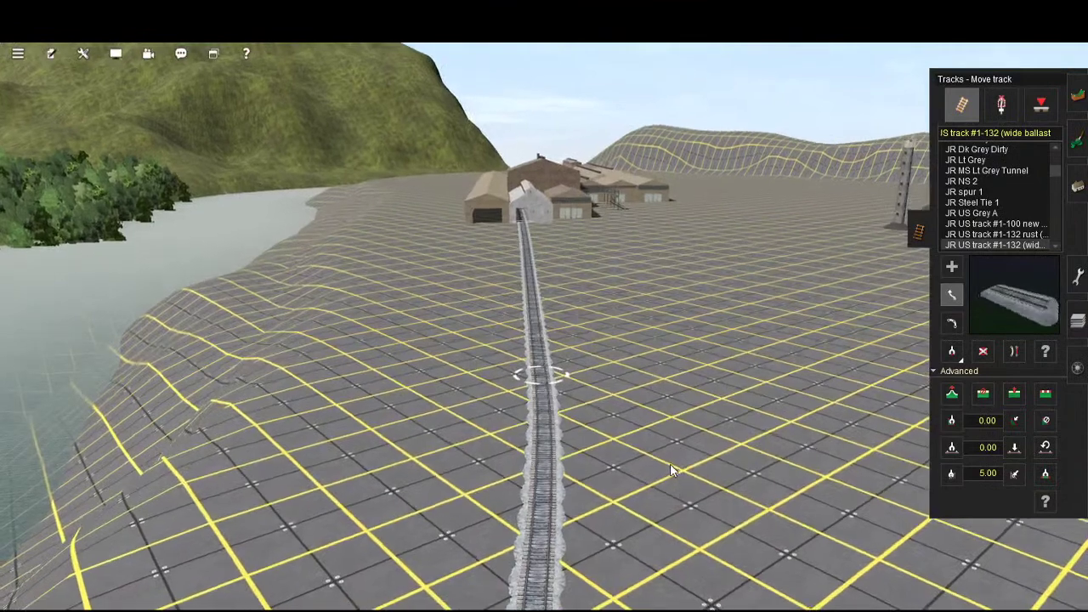
drag(680, 462, 693, 460)
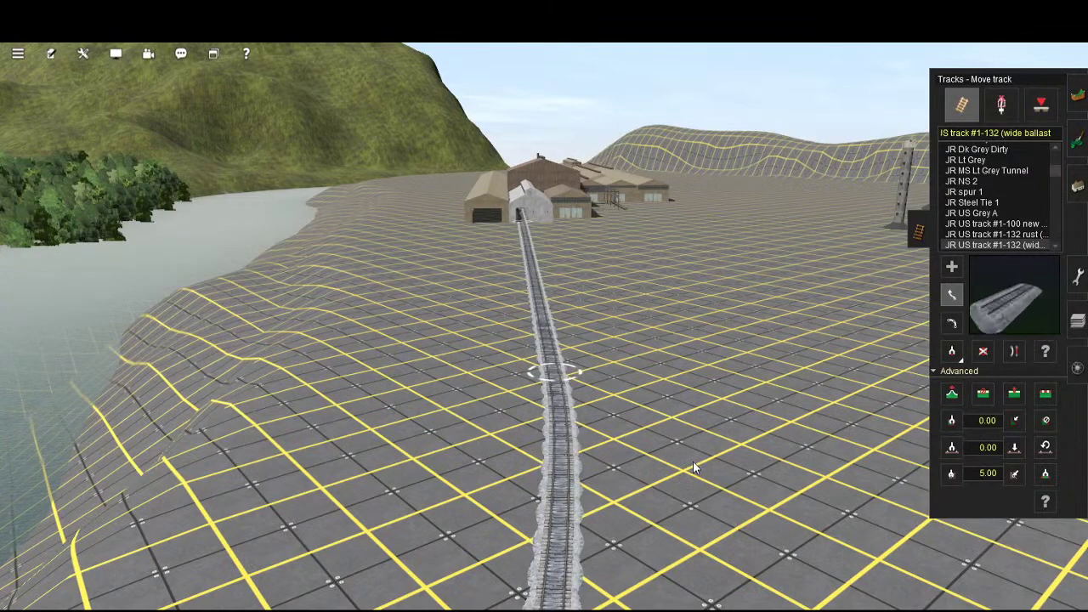
- Examine the shifted siding from ground level and from above to judge its alignment with the white shed
right_click(694, 410)
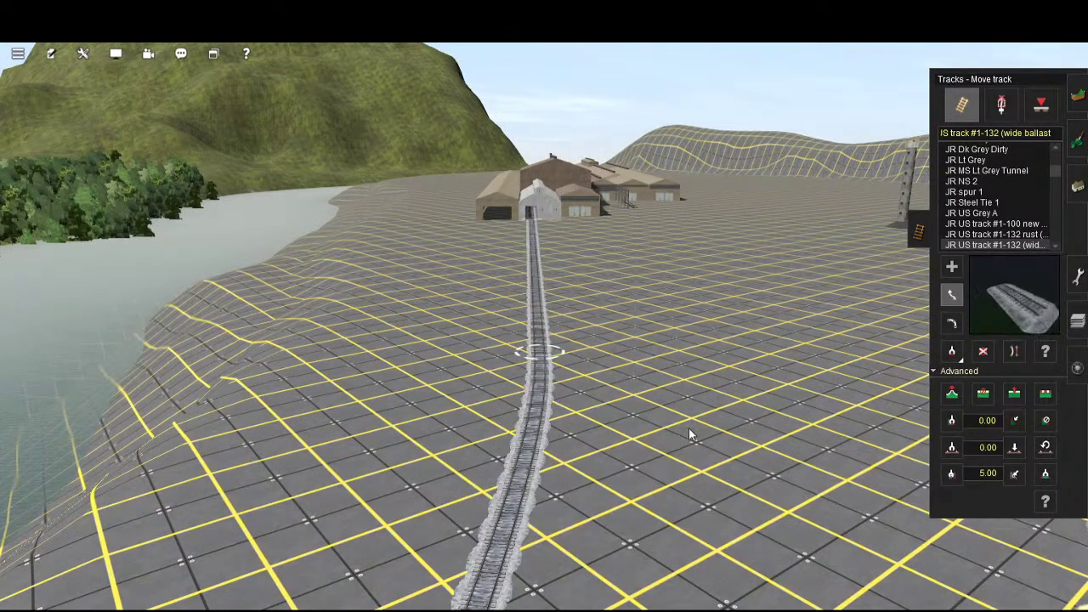
scroll(732, 384, up, 3)
scroll(733, 384, up, 2)
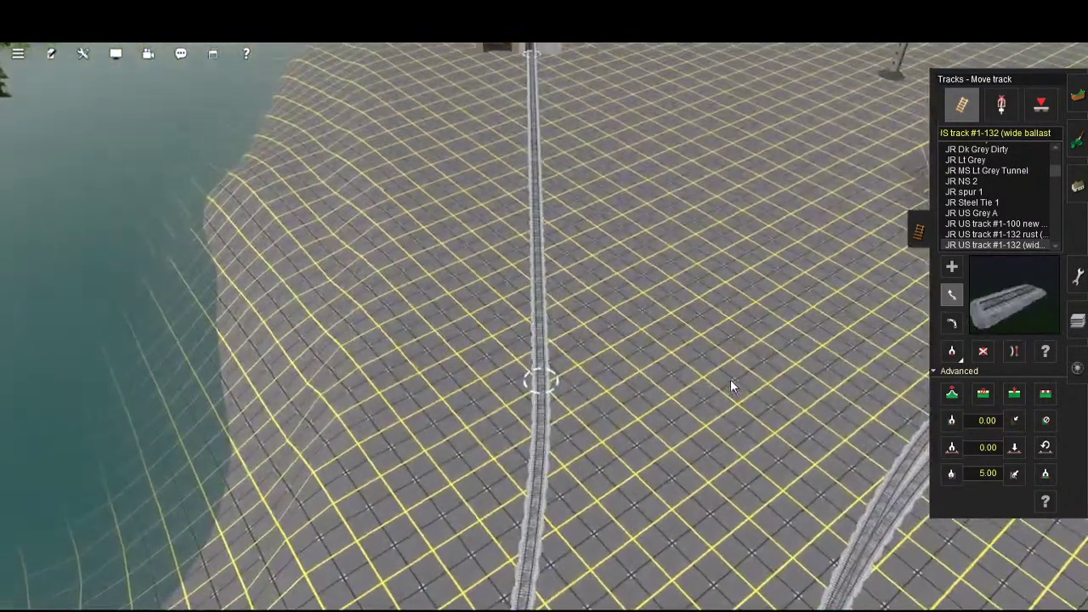
scroll(722, 382, down, 4)
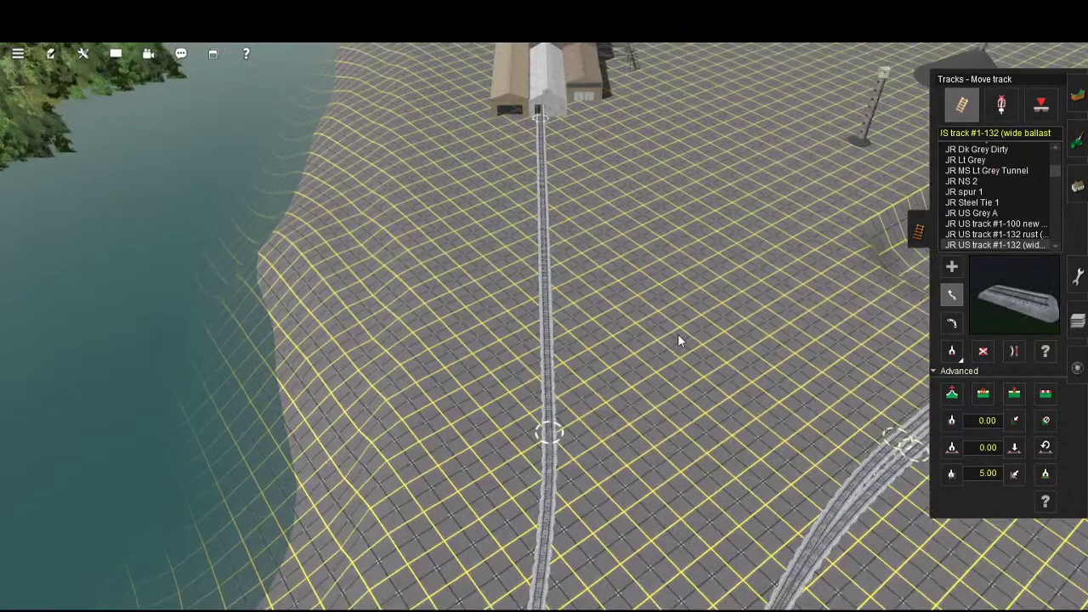
scroll(680, 339, up, 1)
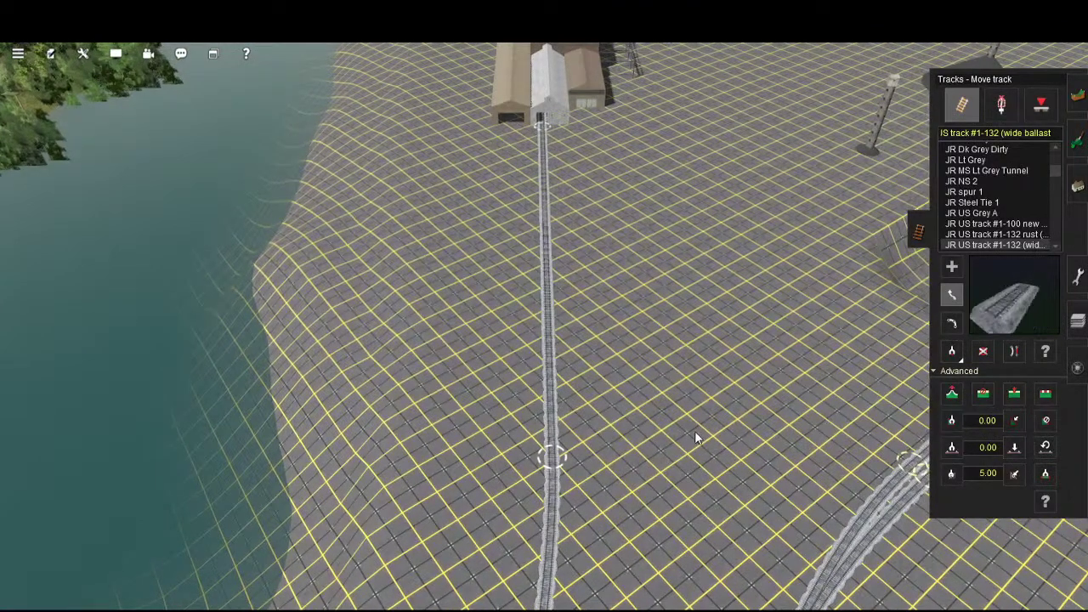
scroll(695, 430, down, 1)
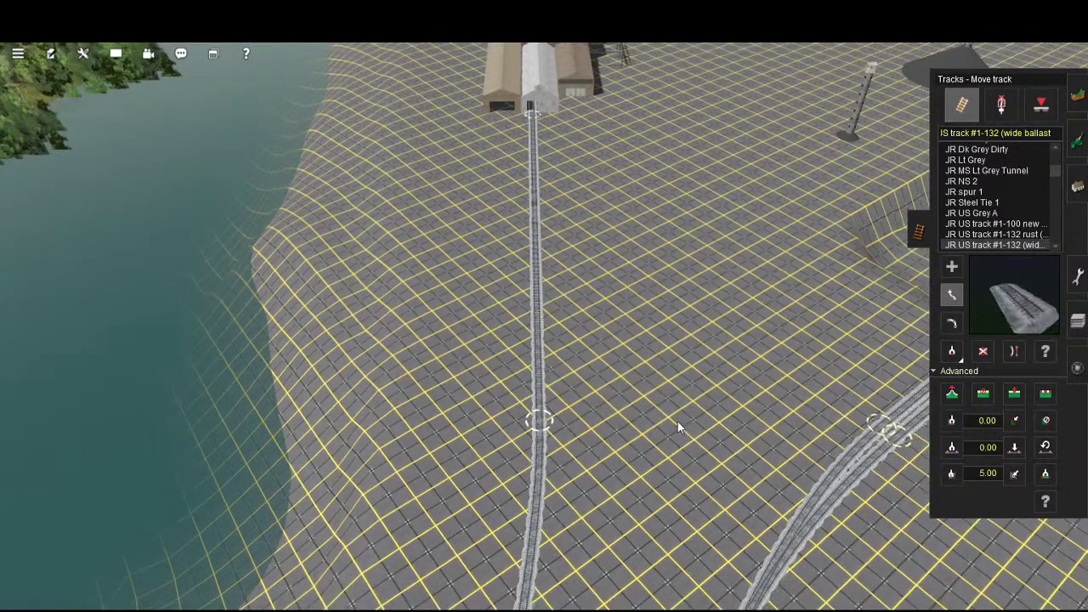
scroll(676, 414, up, 2)
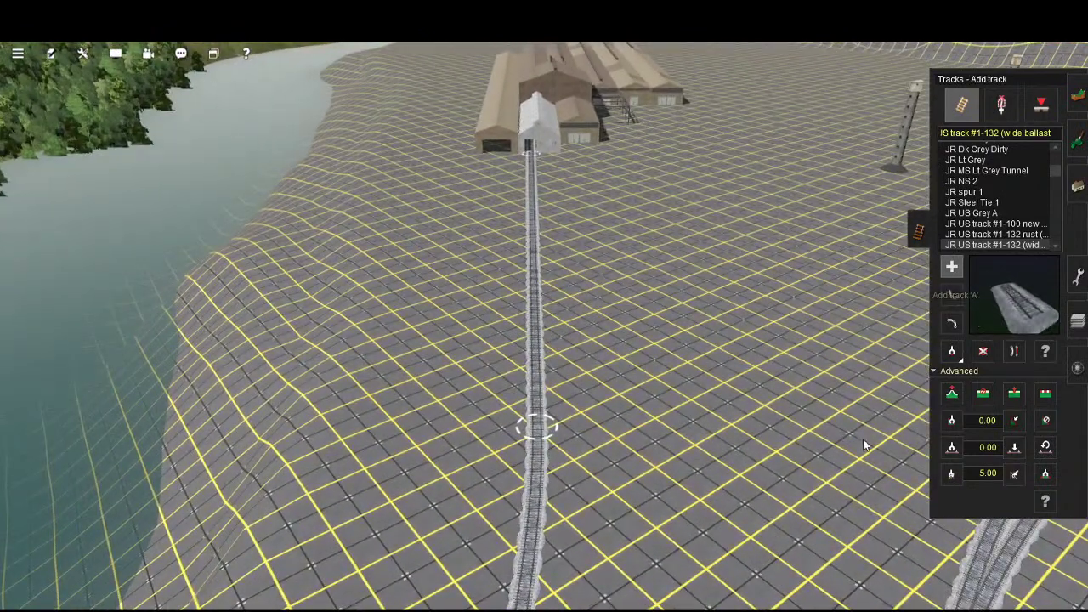
- Lay a new track branching off the siding just beyond its midway spline point to the doorway of the adjoining brown shed
scroll(676, 450, up, 2)
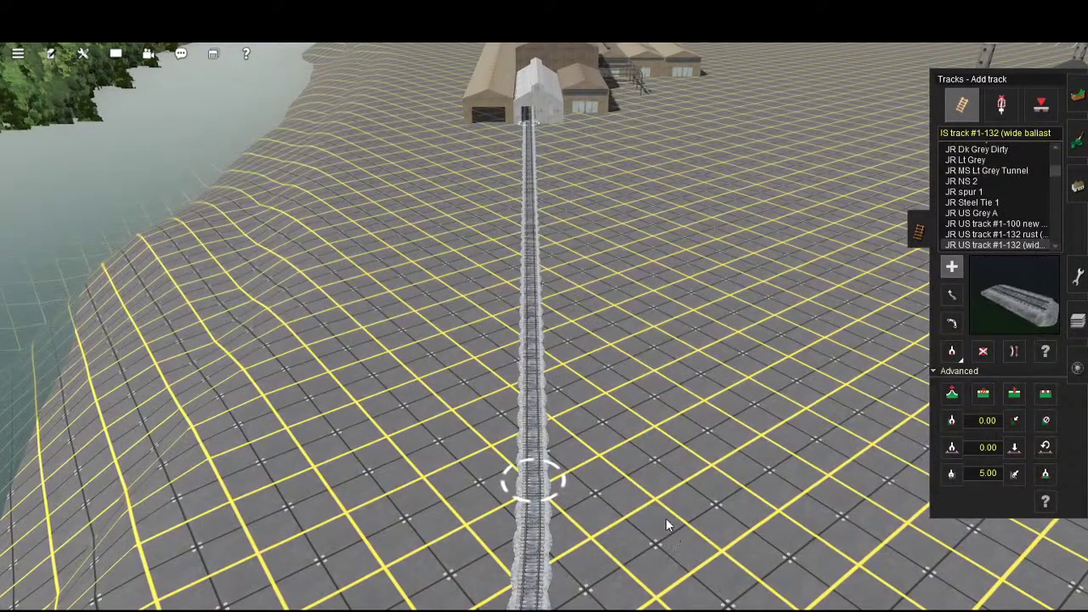
click(666, 436)
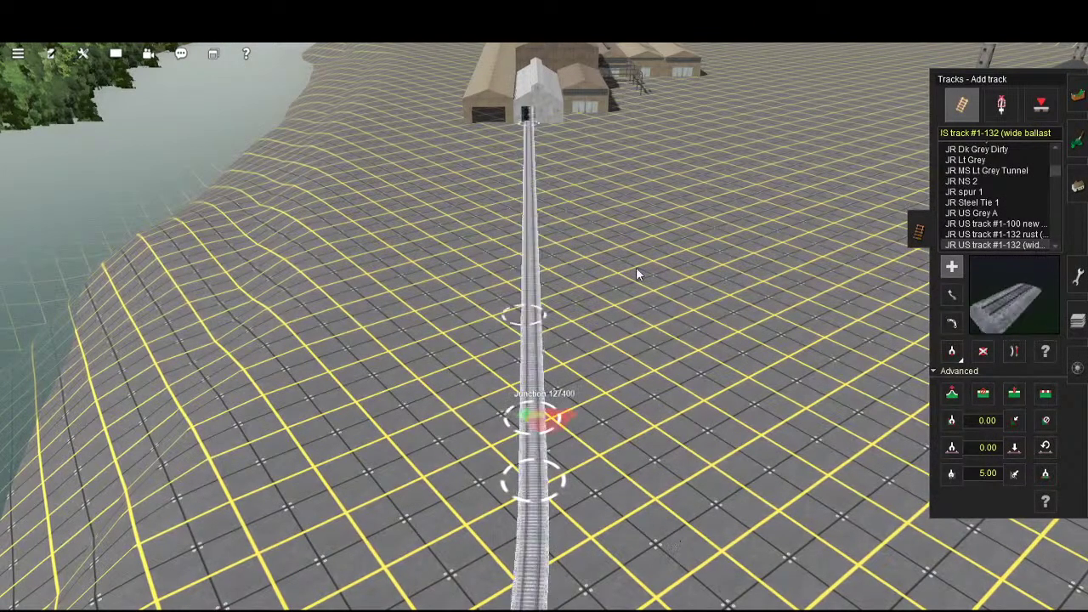
right_click(620, 204)
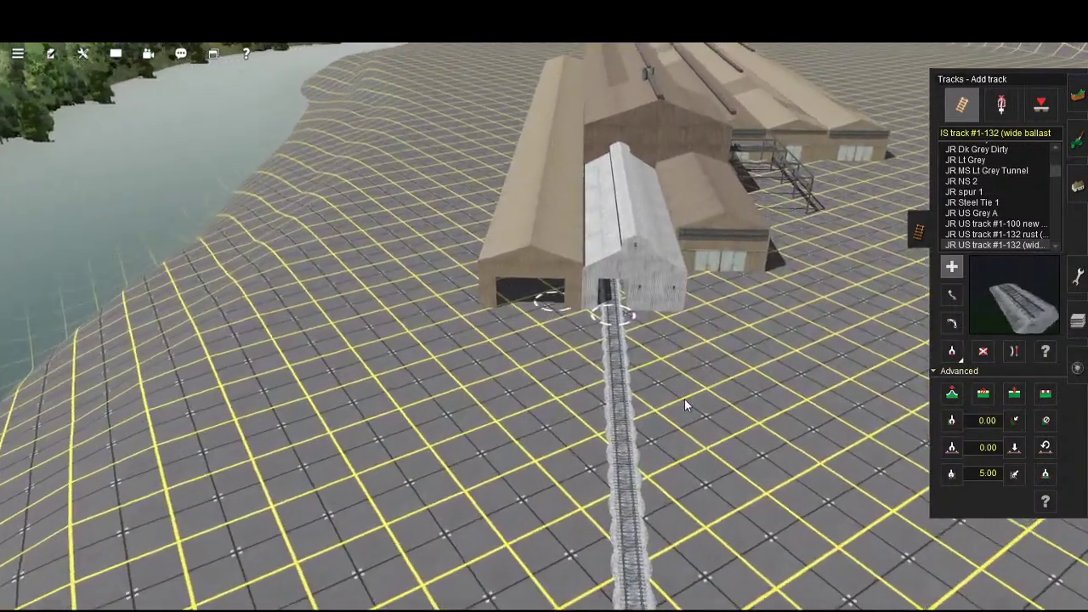
key(Up)
scroll(677, 397, up, 4)
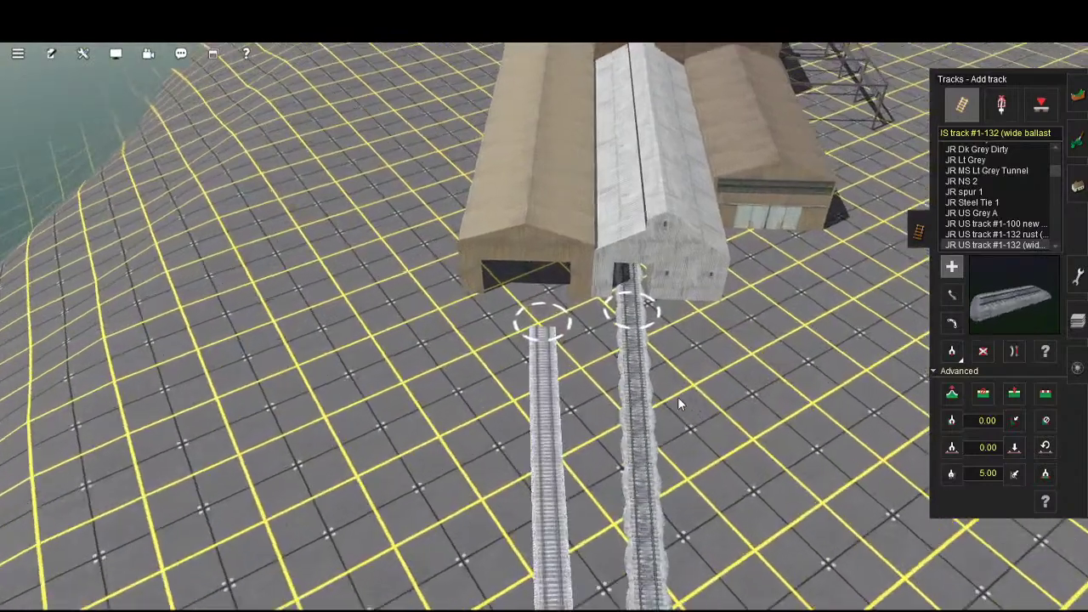
key(Up)
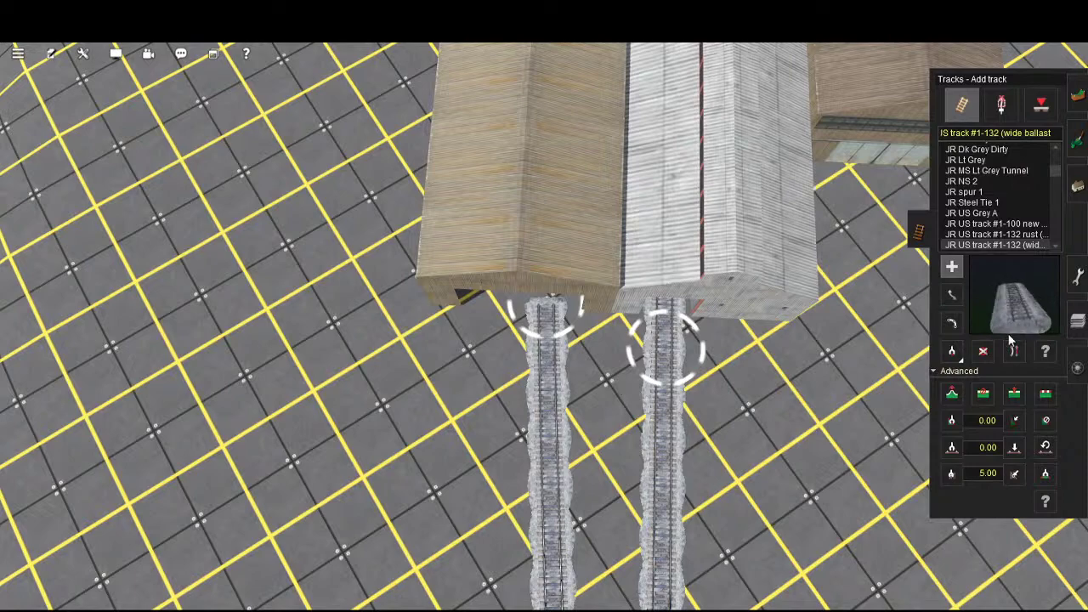
- Lay a second, separate track from the brown shed's doorway outward on the river side of the branch track
right_drag(607, 374, 770, 457)
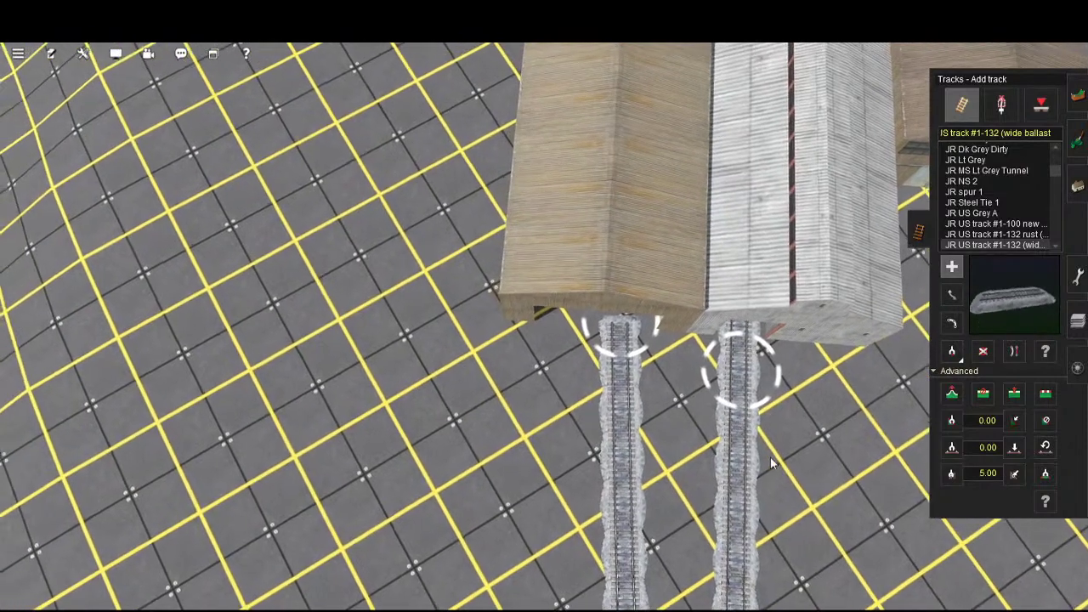
scroll(776, 476, up, 2)
drag(722, 393, 507, 537)
scroll(698, 510, down, 3)
key(Left)
key(ctrl+z)
key(Down)
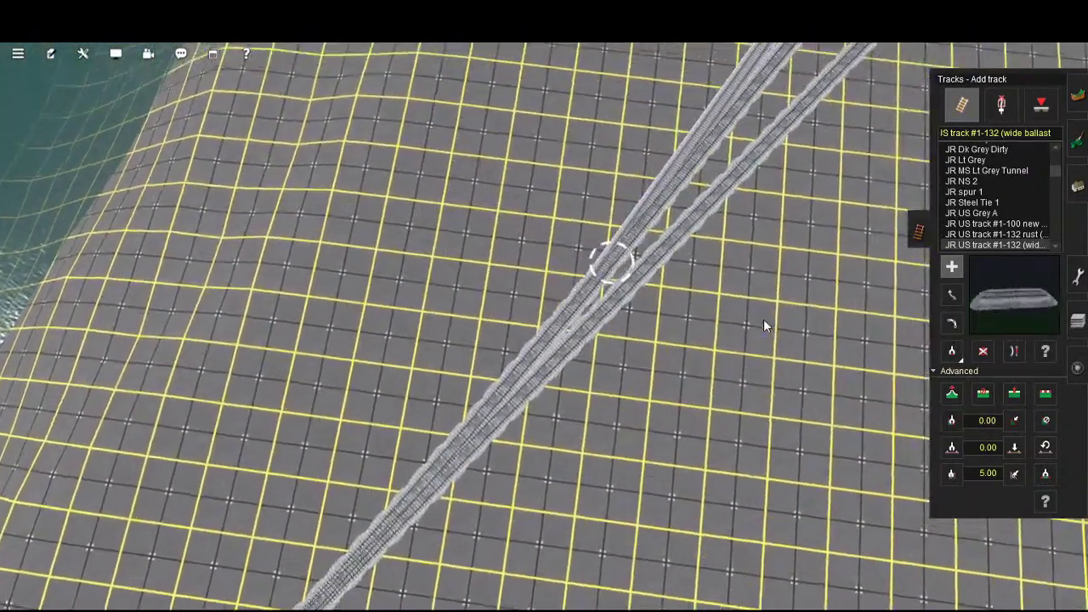
key(Left)
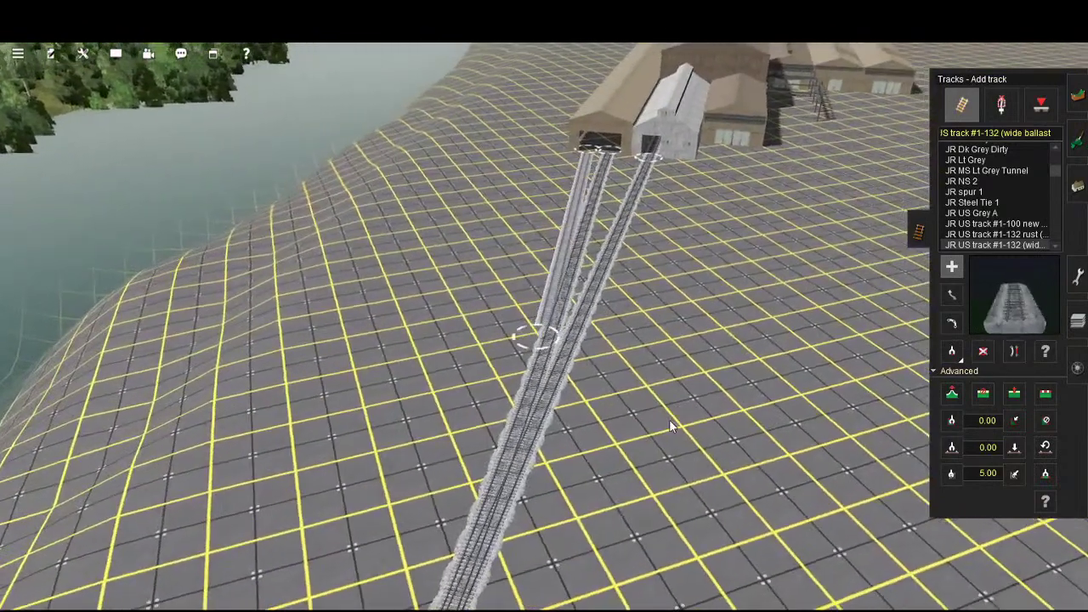
key(ctrl+z)
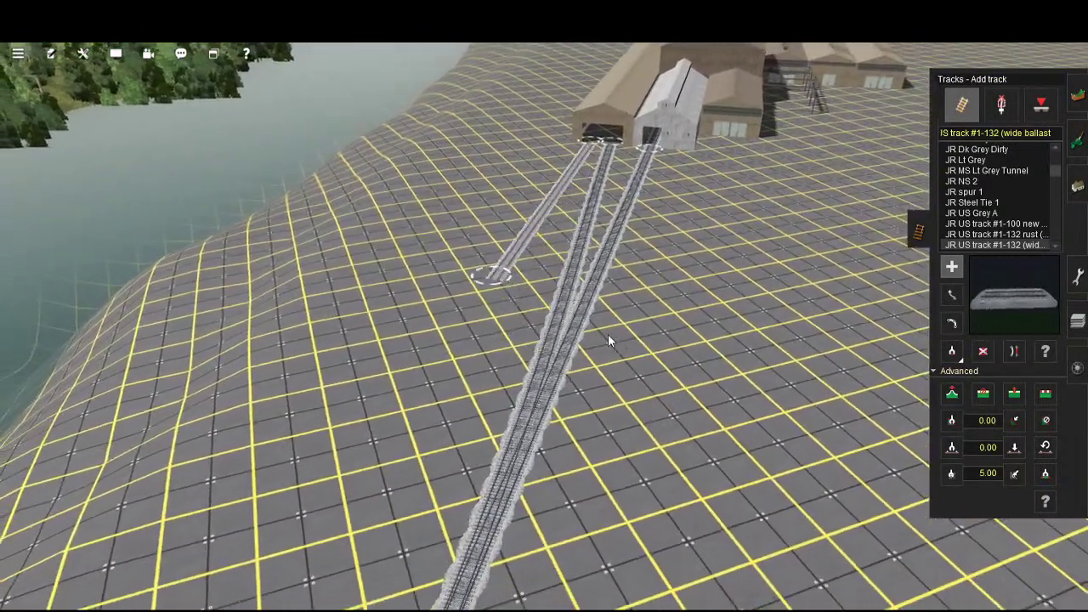
right_click(689, 227)
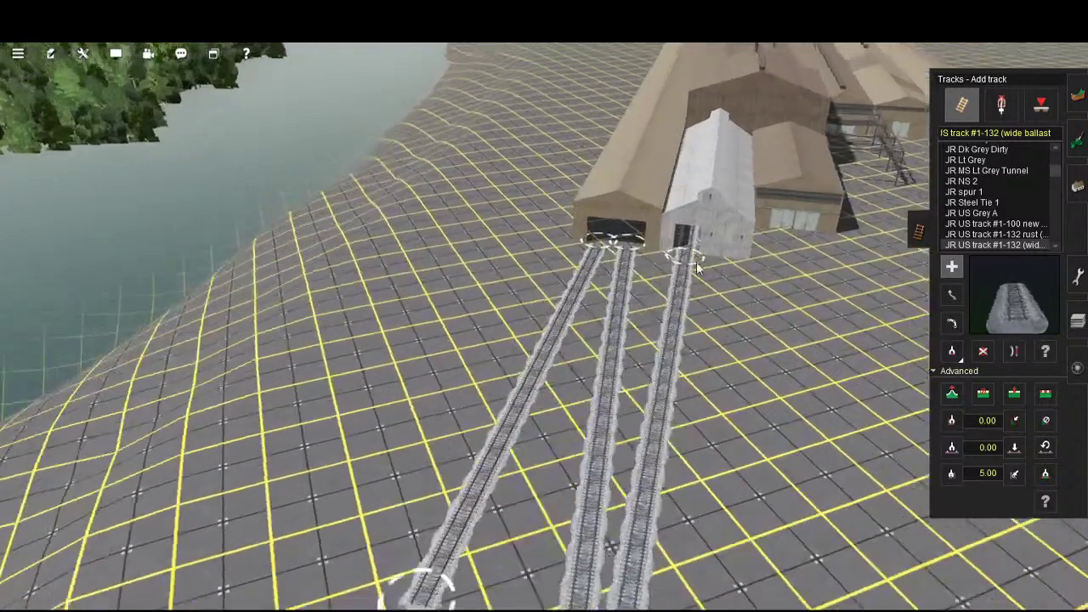
- Inspect the track ends at the brown and white shed doorways from above, and the brown shed's far end
key(Left)
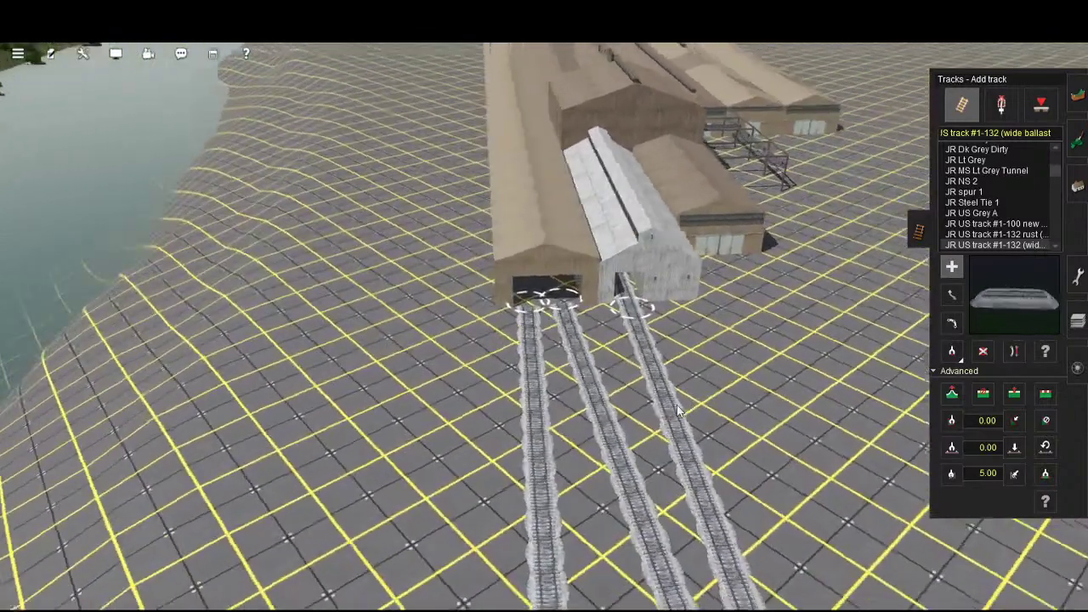
key(Up)
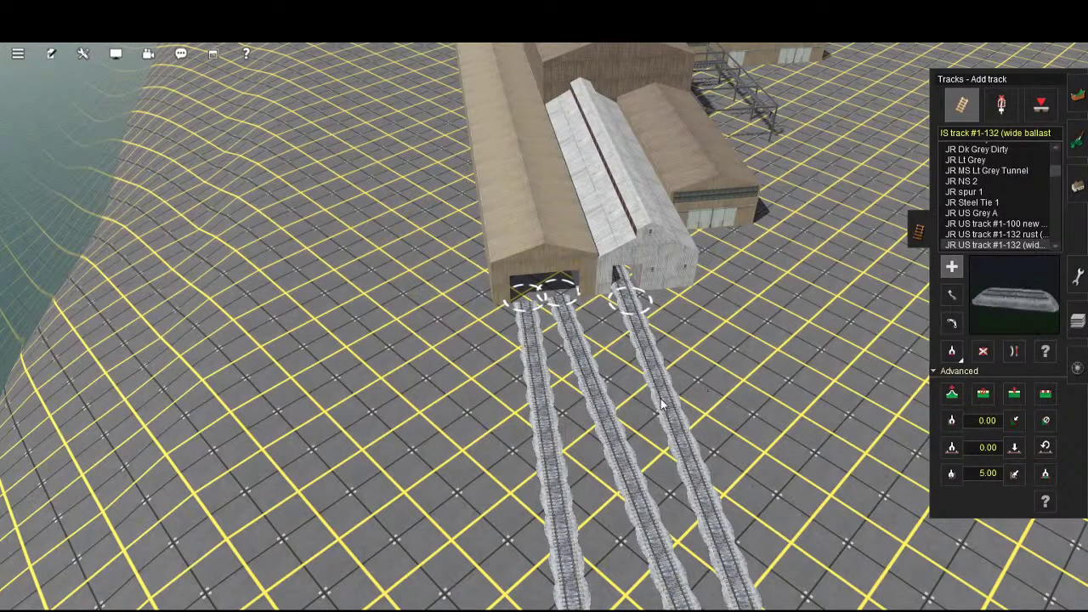
key(Up)
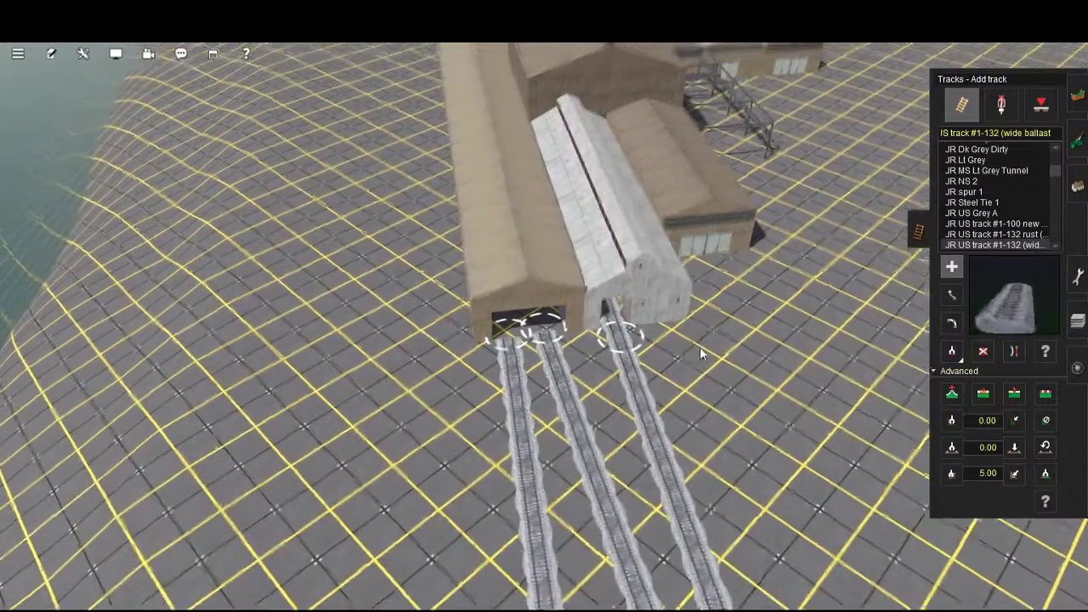
key(Up)
key(Up)
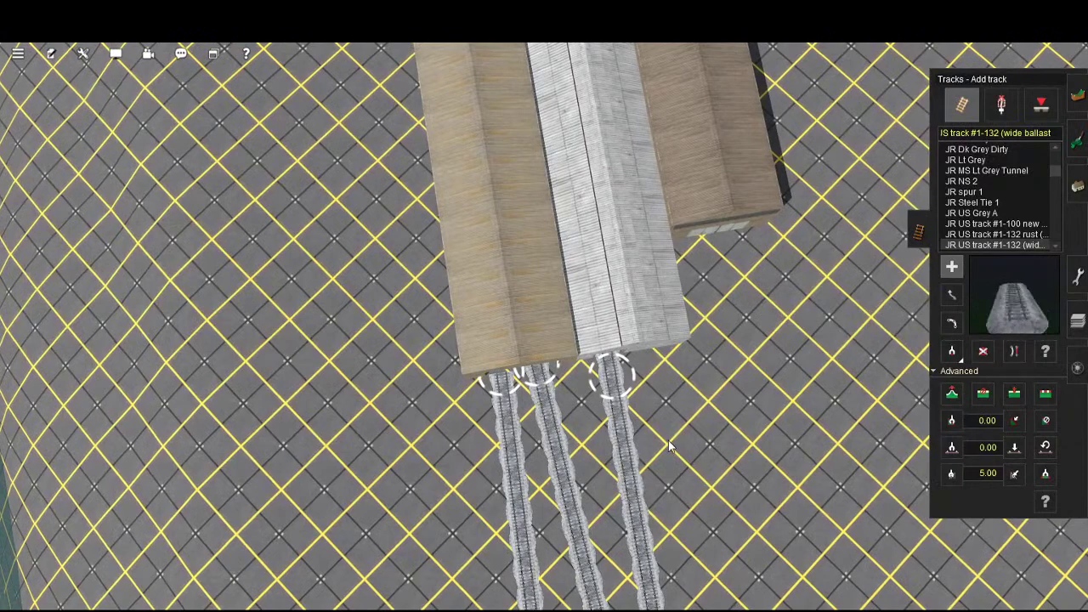
scroll(634, 194, down, 8)
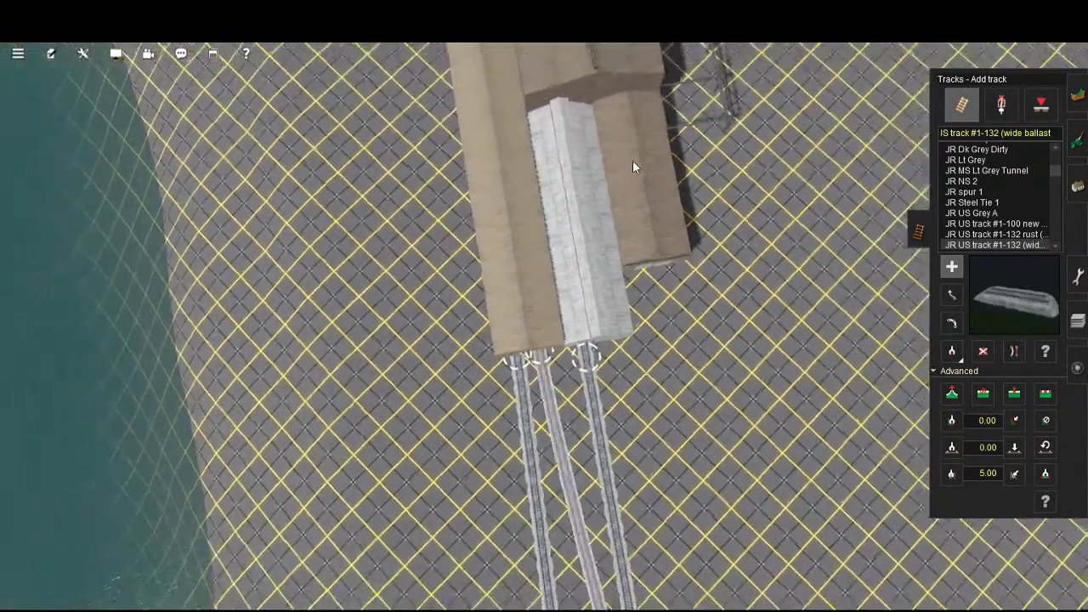
mouse_move(632, 160)
right_down()
mouse_move(629, 138)
mouse_move(666, 293)
right_up()
right_drag(663, 194, 681, 331)
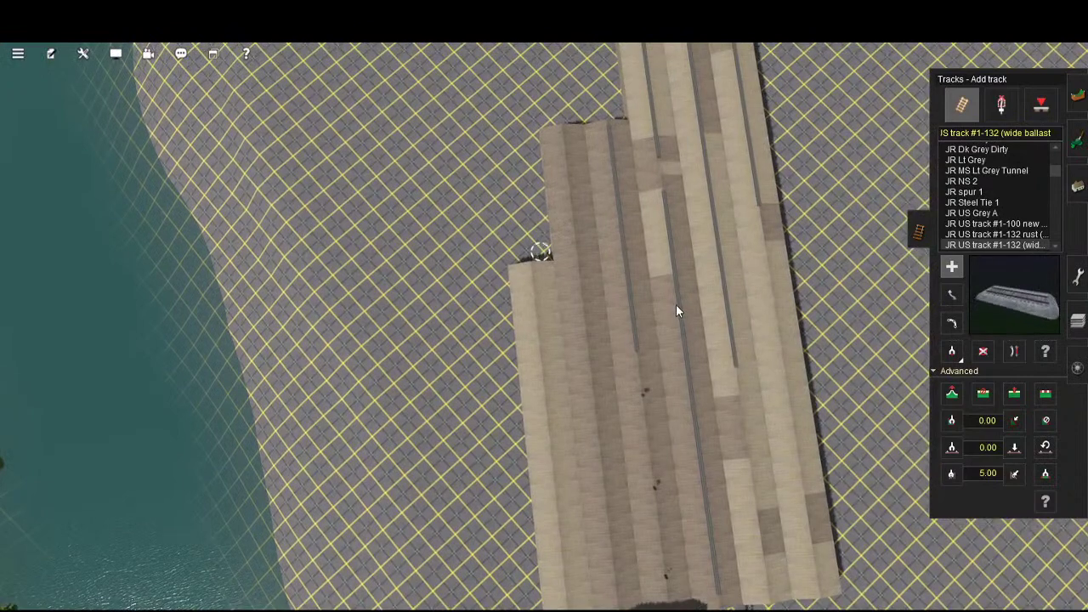
key(Up)
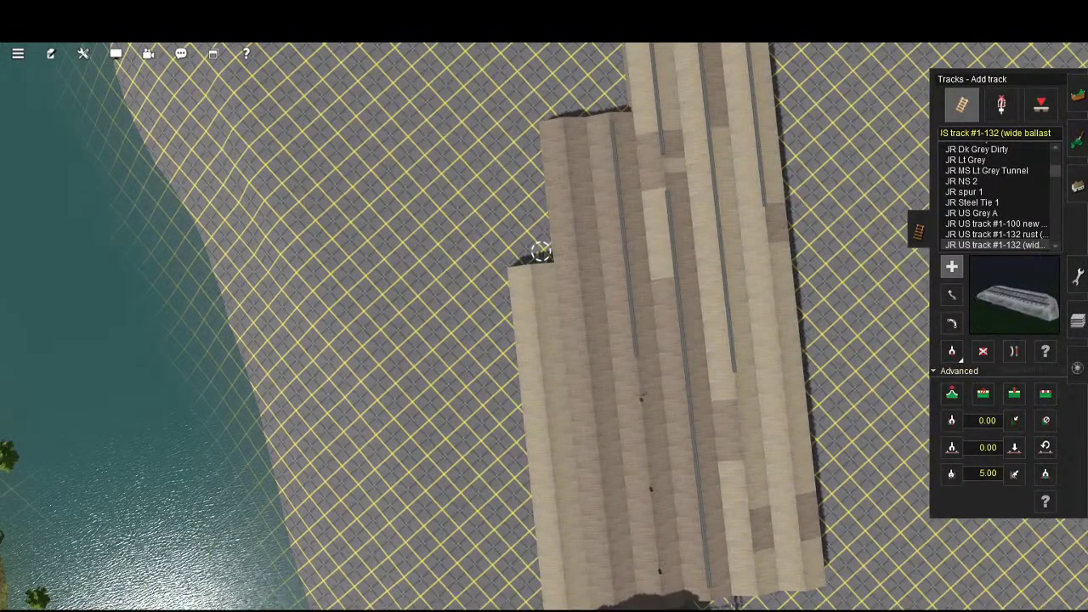
- Straighten the branch track running through the brown shed's front doorway and check the three tracks' alignment with both sheds
key(b)
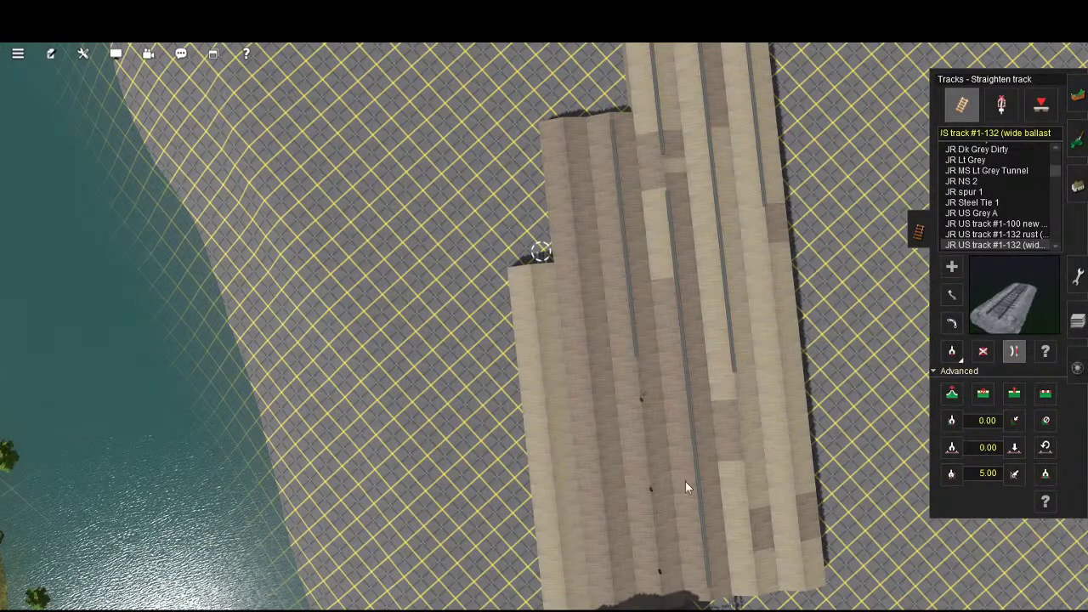
key(Up)
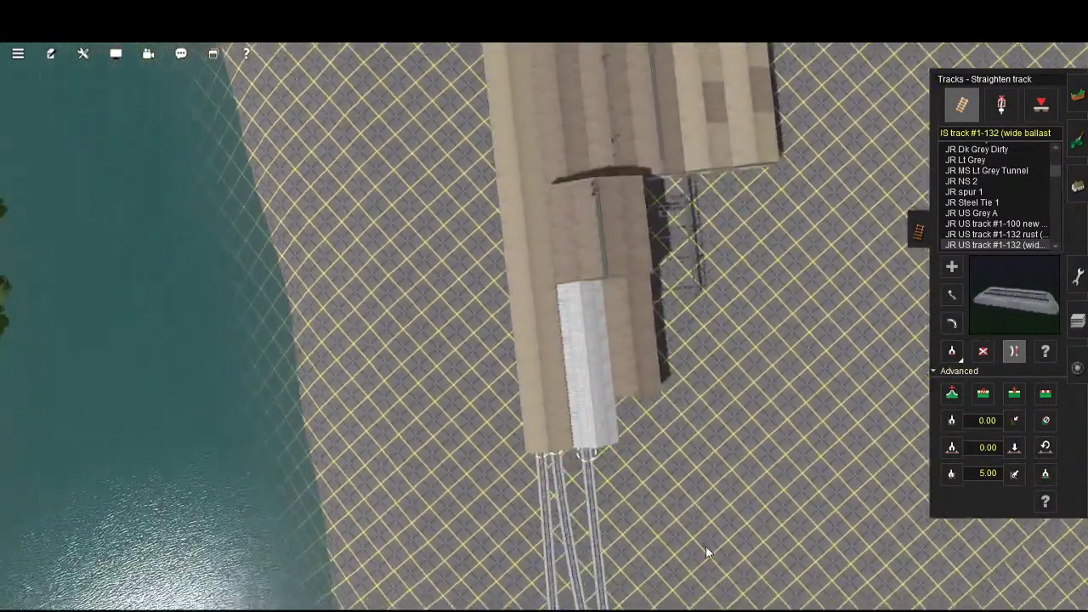
key(Up)
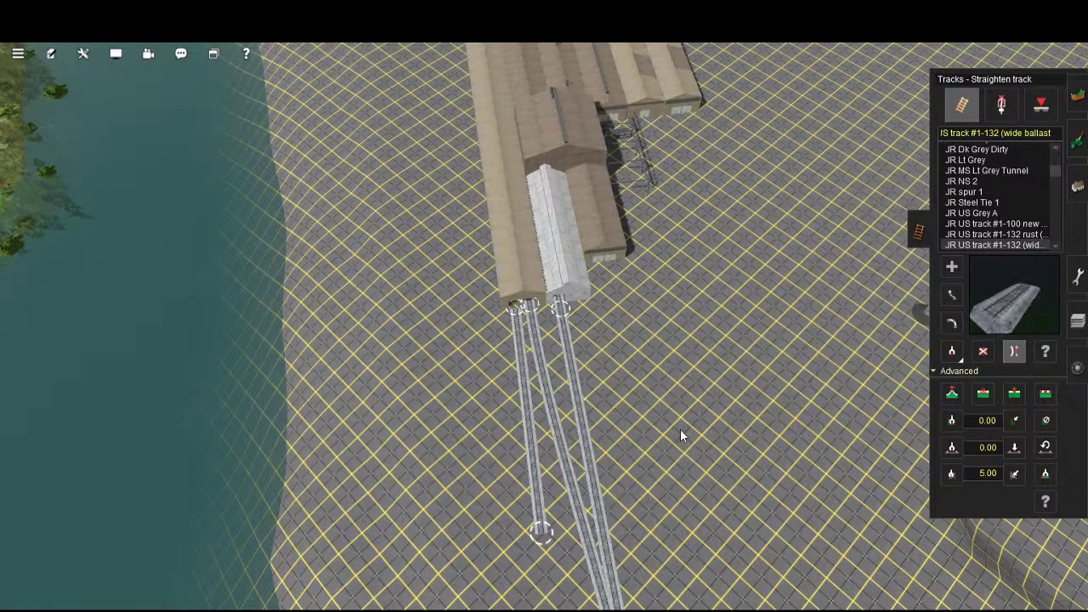
key(Down)
scroll(692, 367, up, 3)
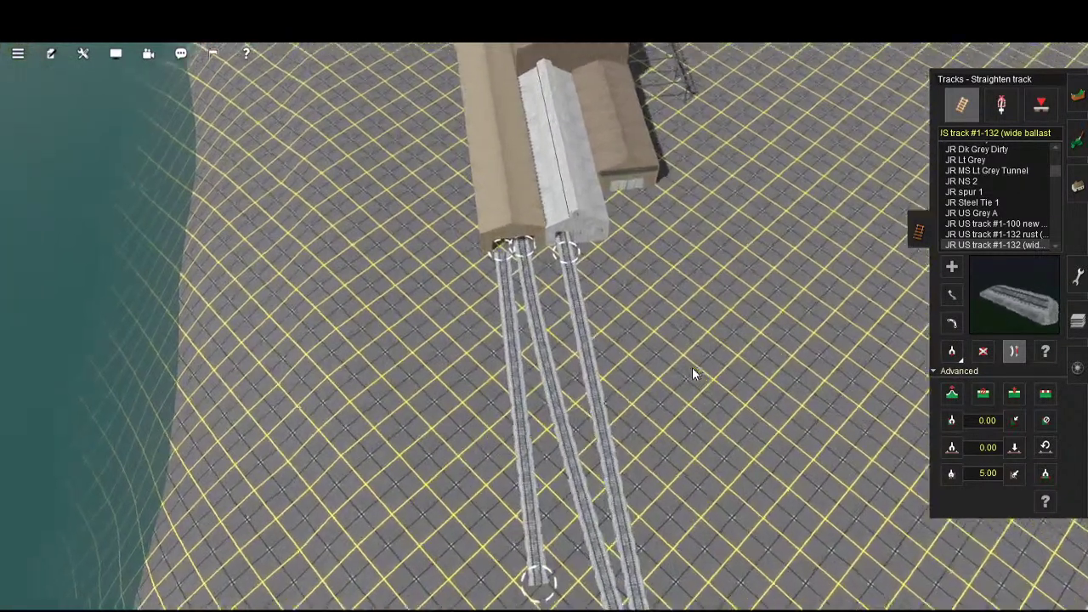
key(Up)
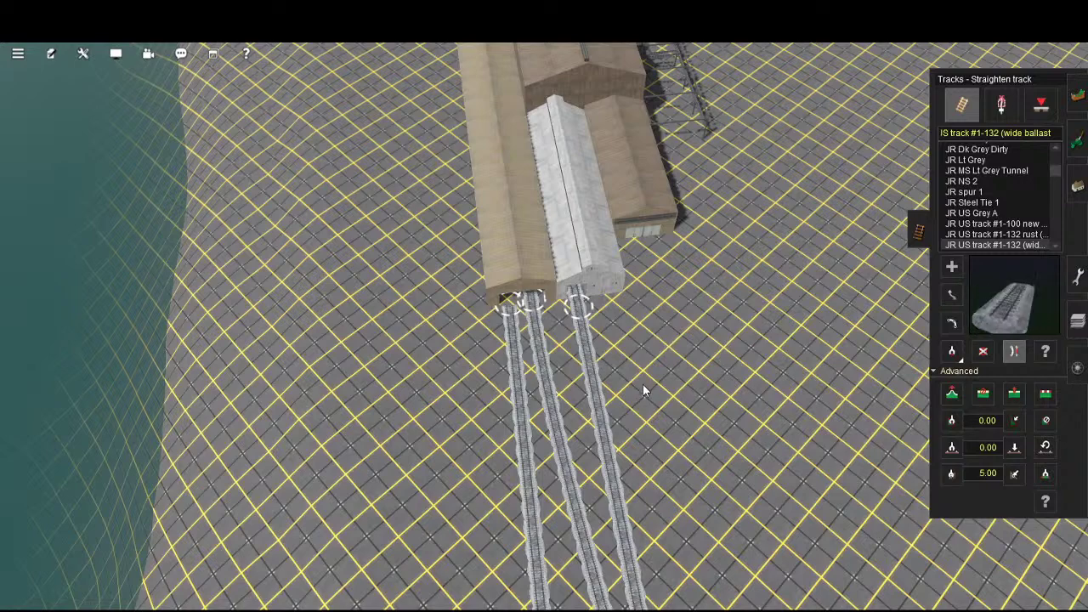
key(Left)
key(Up)
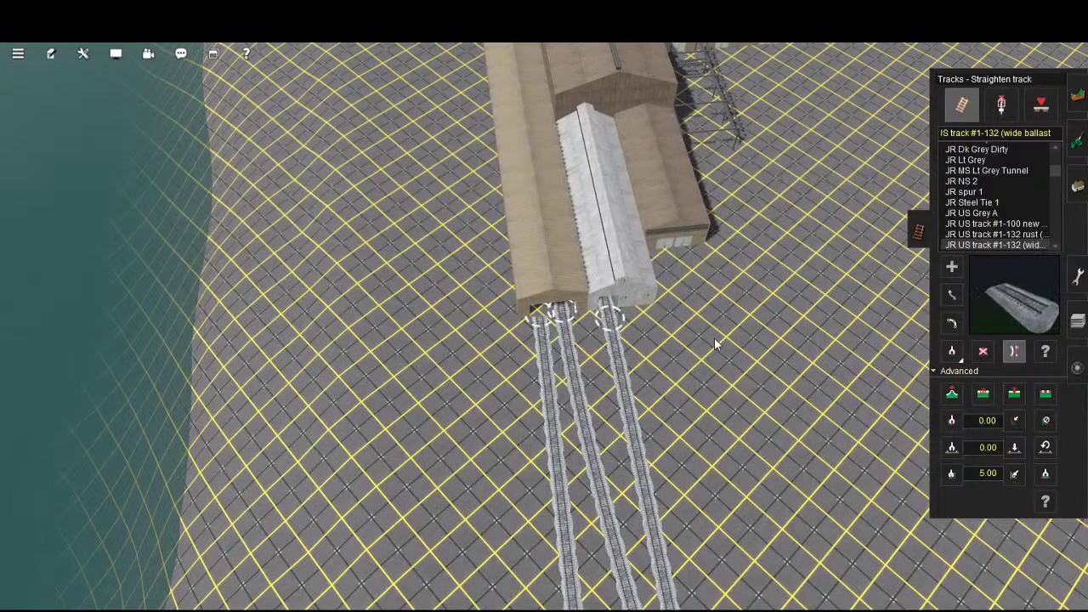
right_drag(712, 339, 651, 416)
scroll(651, 416, up, 5)
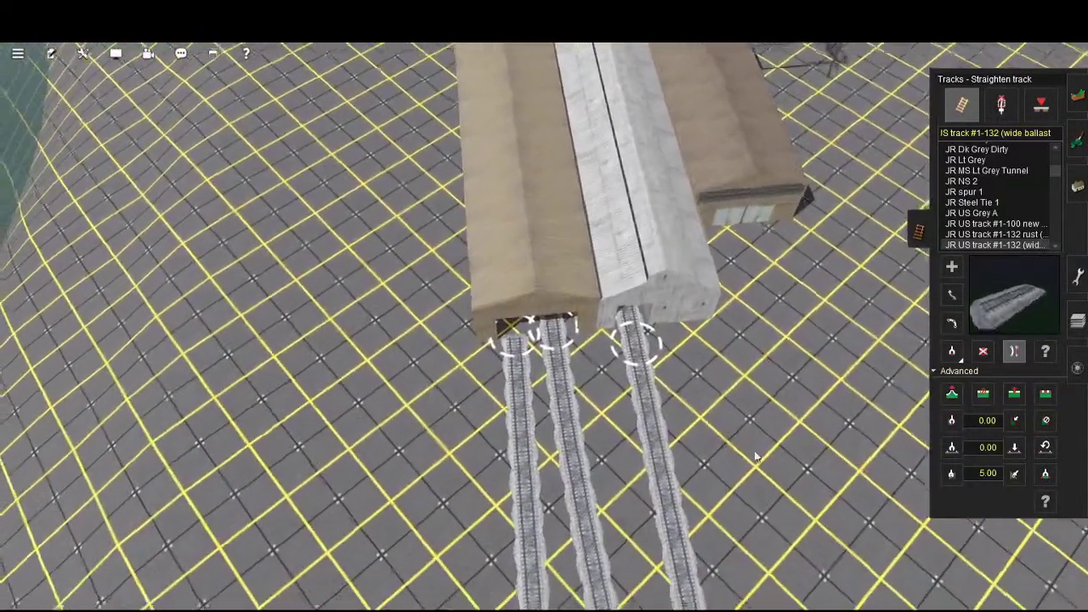
scroll(785, 466, up, 2)
key(Down)
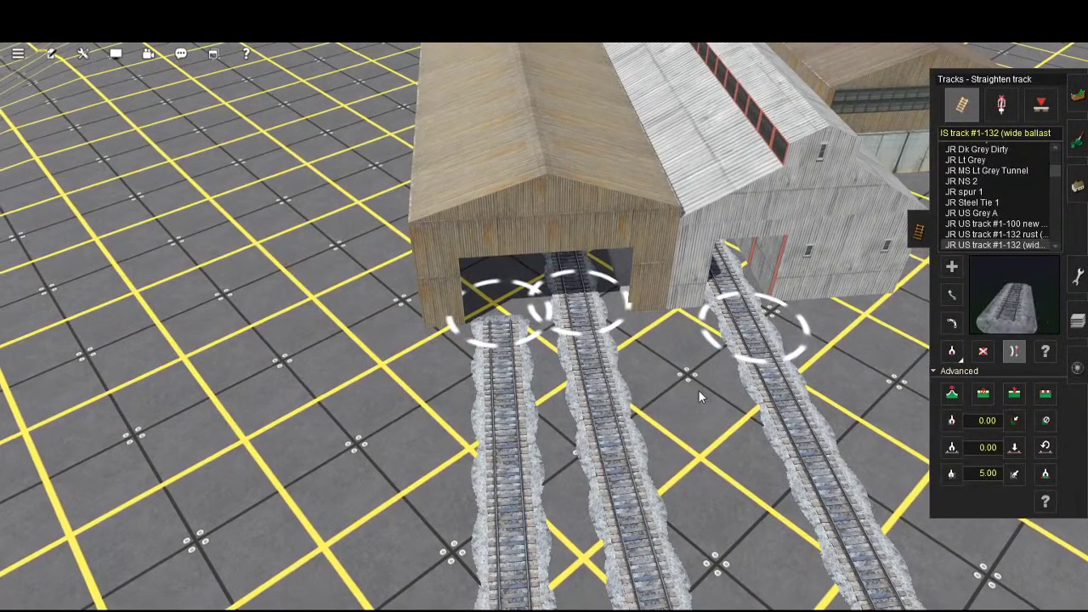
key(Down)
key(Down)
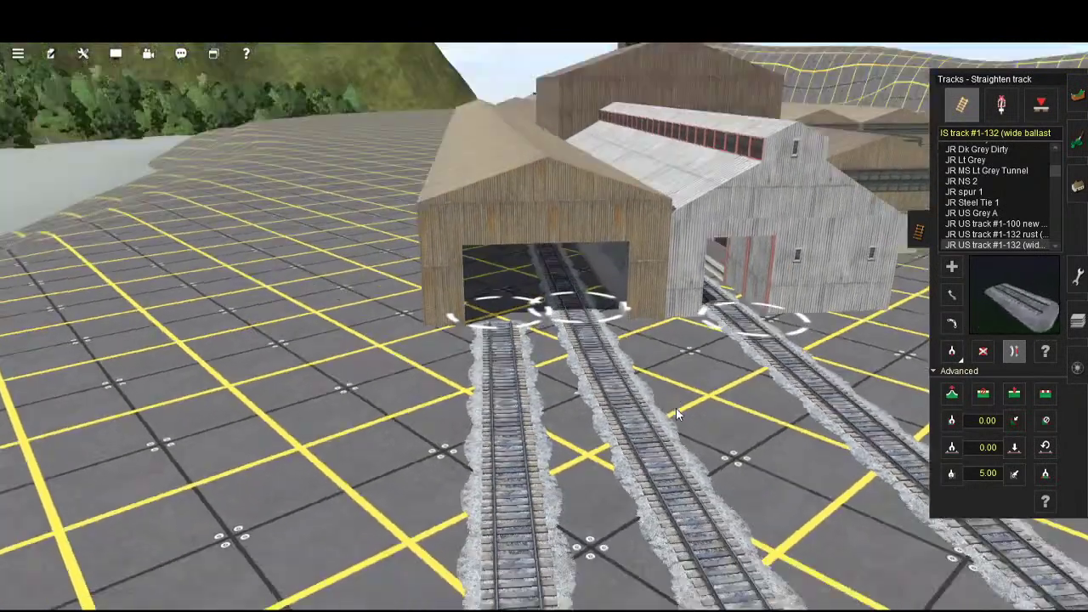
key(Up)
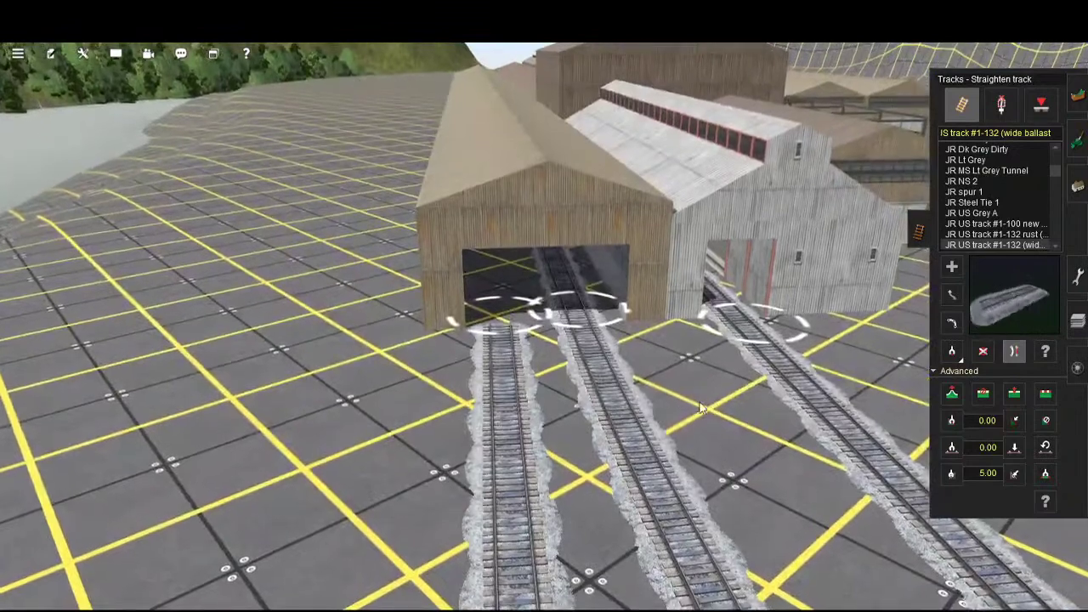
key(Up)
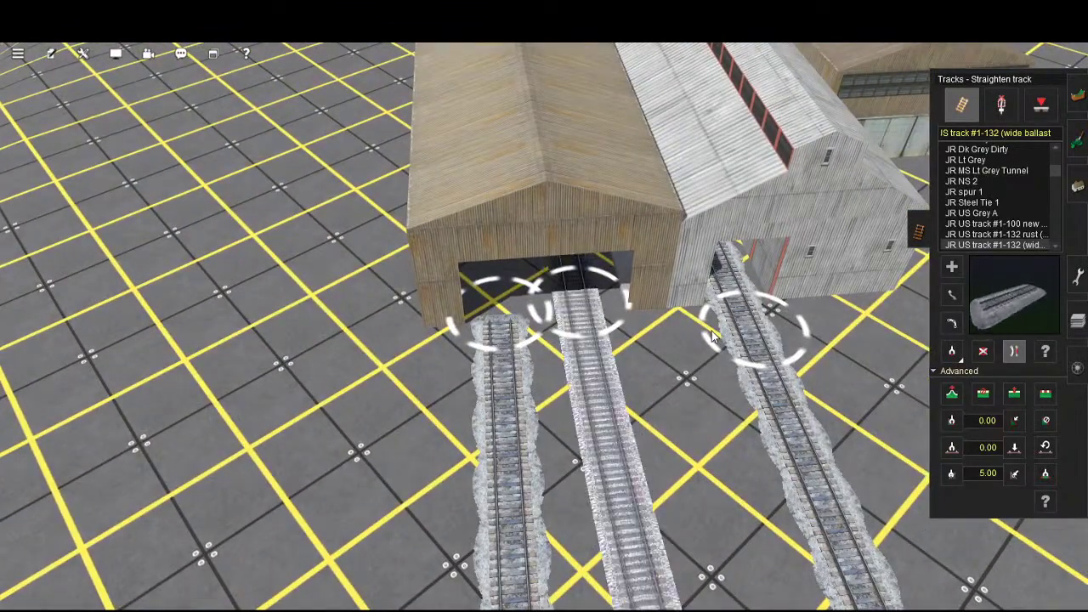
scroll(711, 331, down, 5)
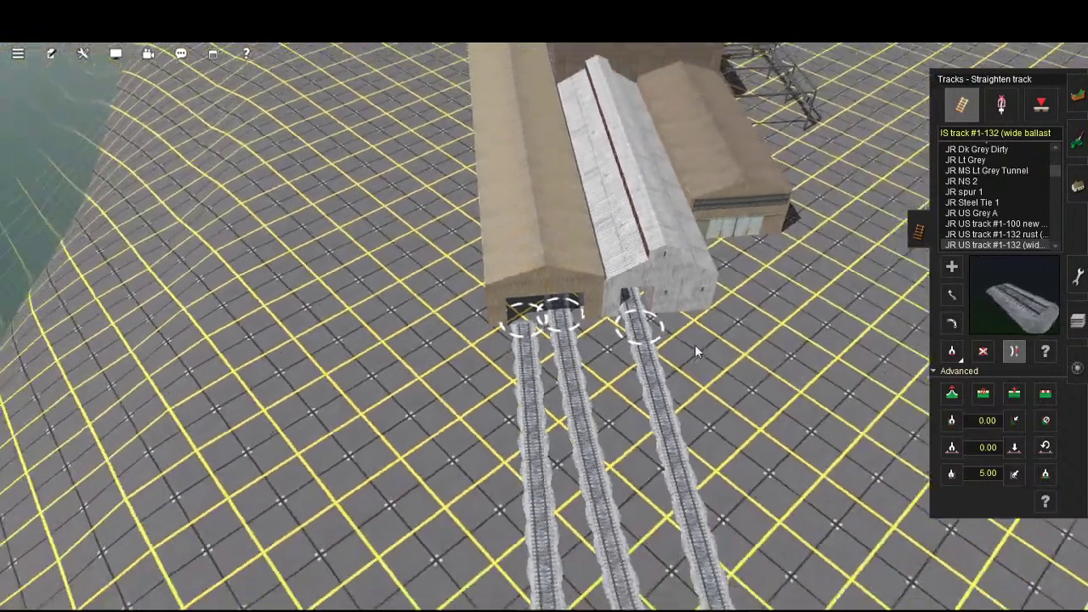
- Extend the river-side track from the brown shed's front doorway through the shed to its far end, beside the existing track
key(Up)
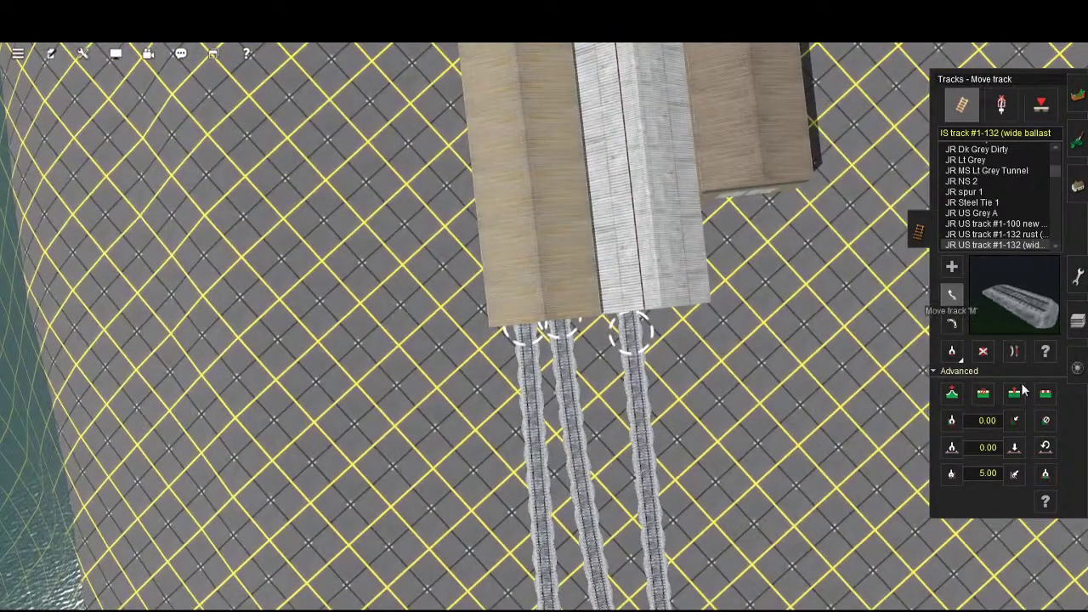
scroll(690, 296, down, 5)
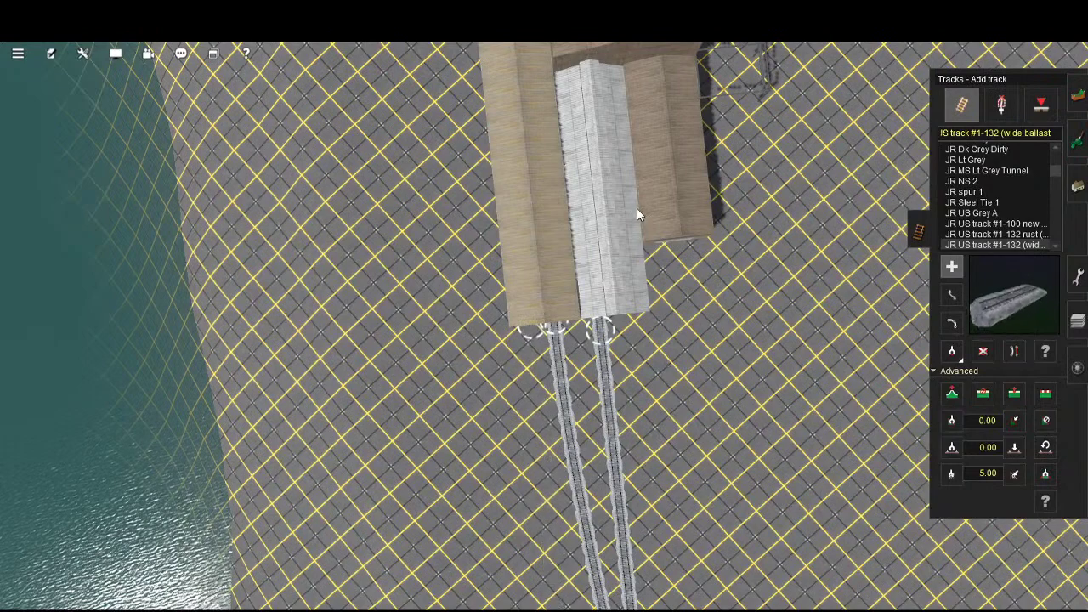
scroll(659, 144, down, 5)
key(Up)
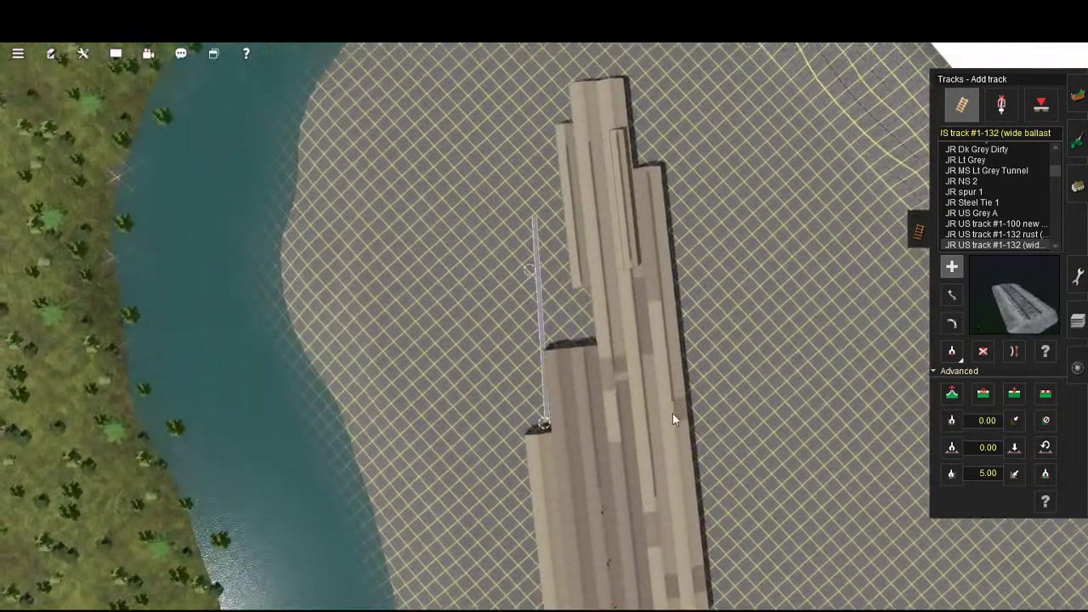
scroll(669, 566, up, 3)
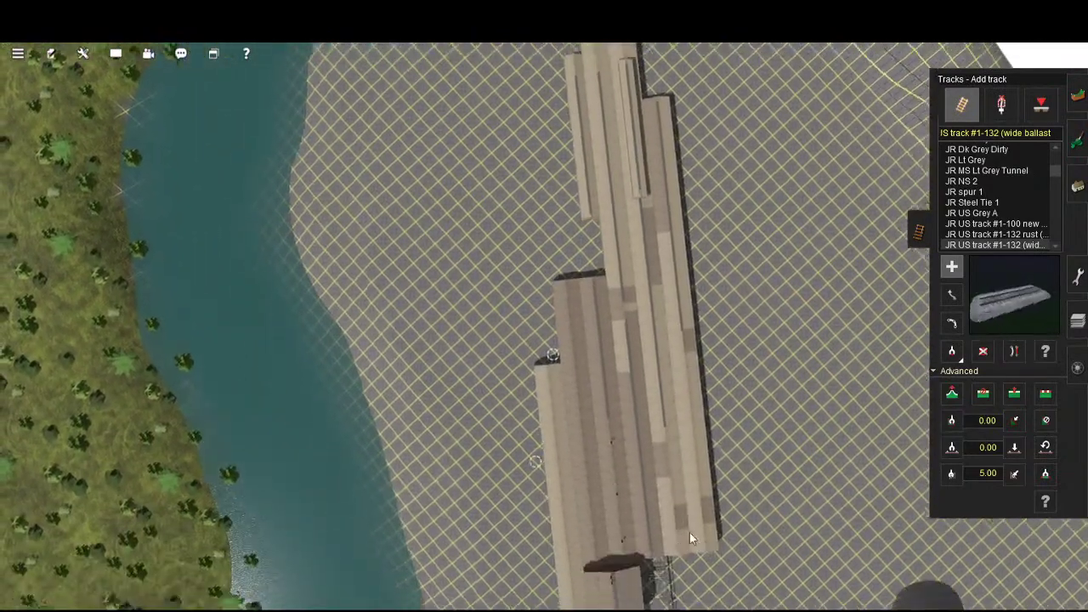
scroll(700, 481, up, 5)
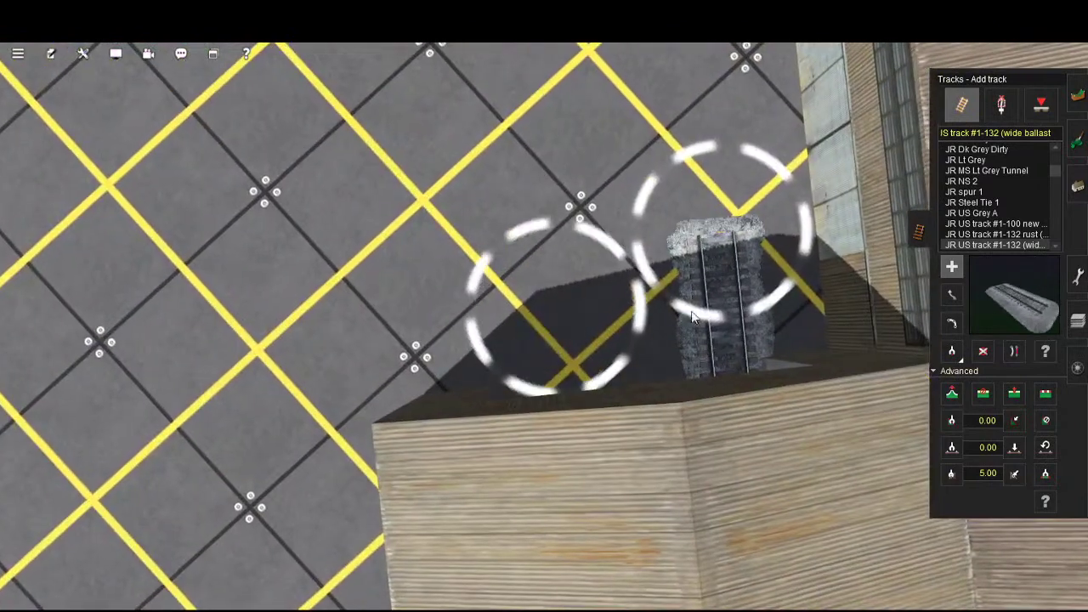
key(ctrl+z)
key(ctrl+z)
key(ctrl+z)
key(ctrl+z)
key(ctrl+z)
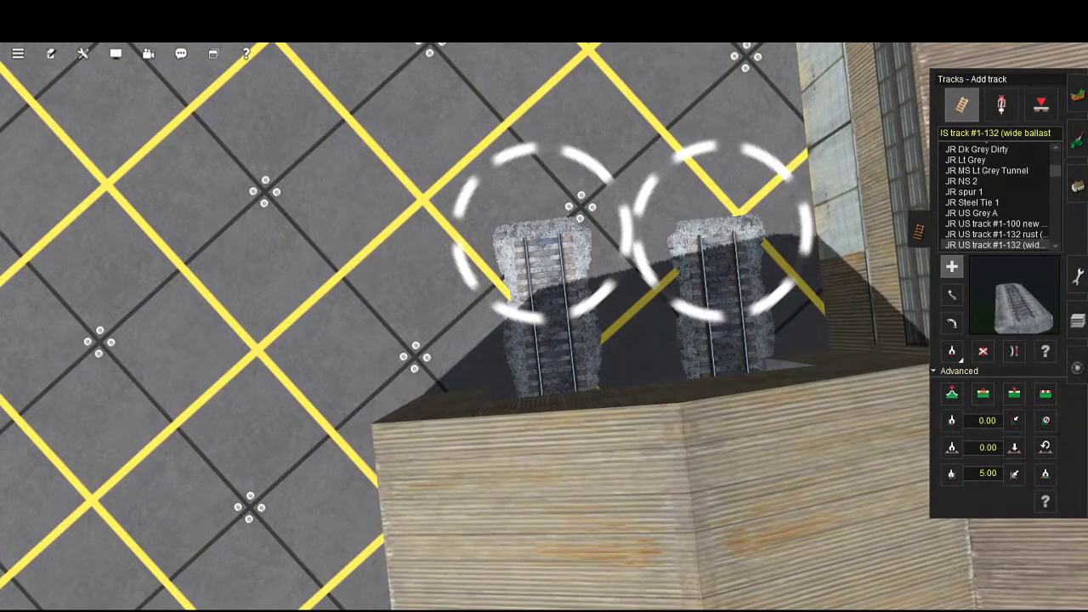
- Move the two track ends at the brown shed's far doorway closer together so they run side by side through the opening
click(952, 294)
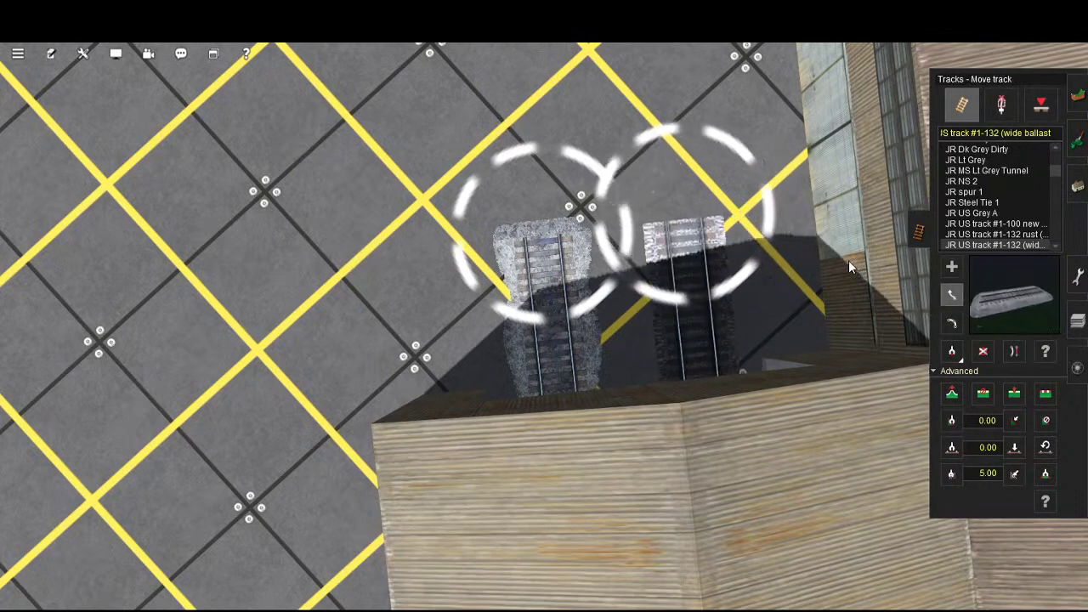
drag(825, 261, 823, 264)
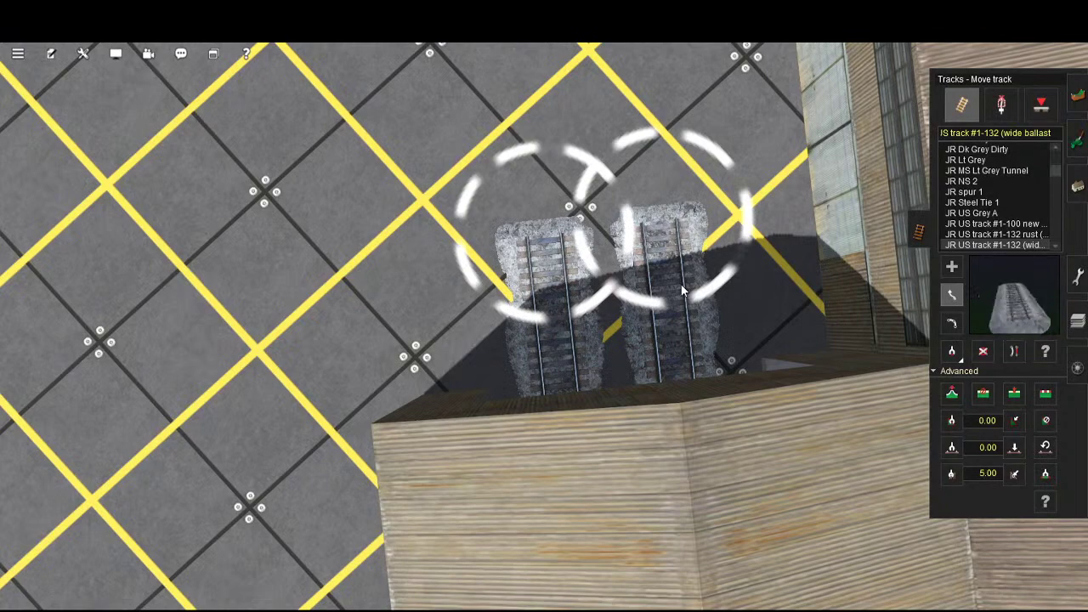
right_click(822, 502)
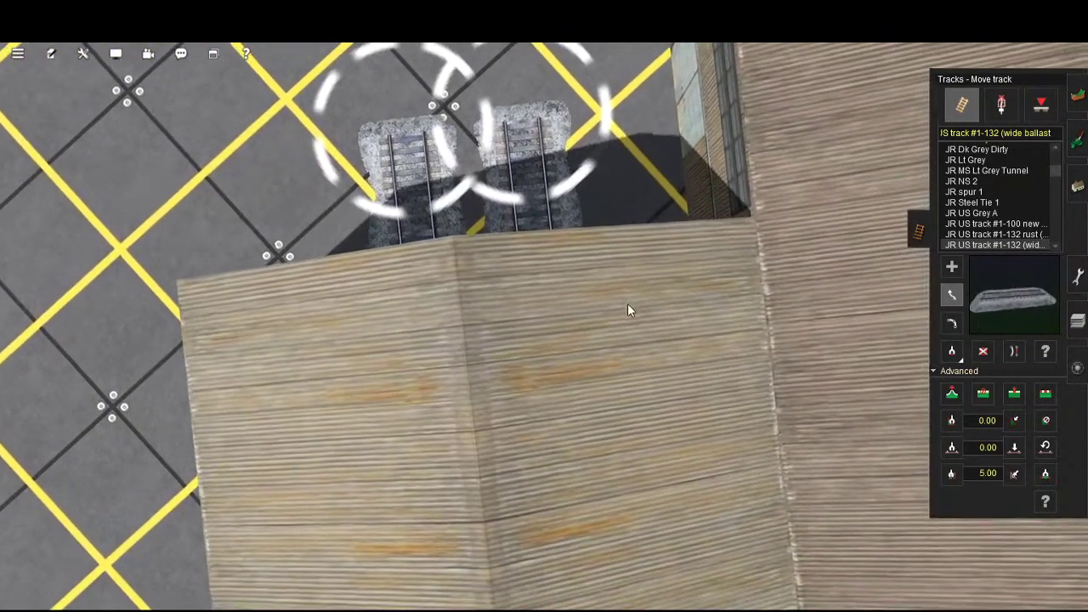
key(Up)
key(Left)
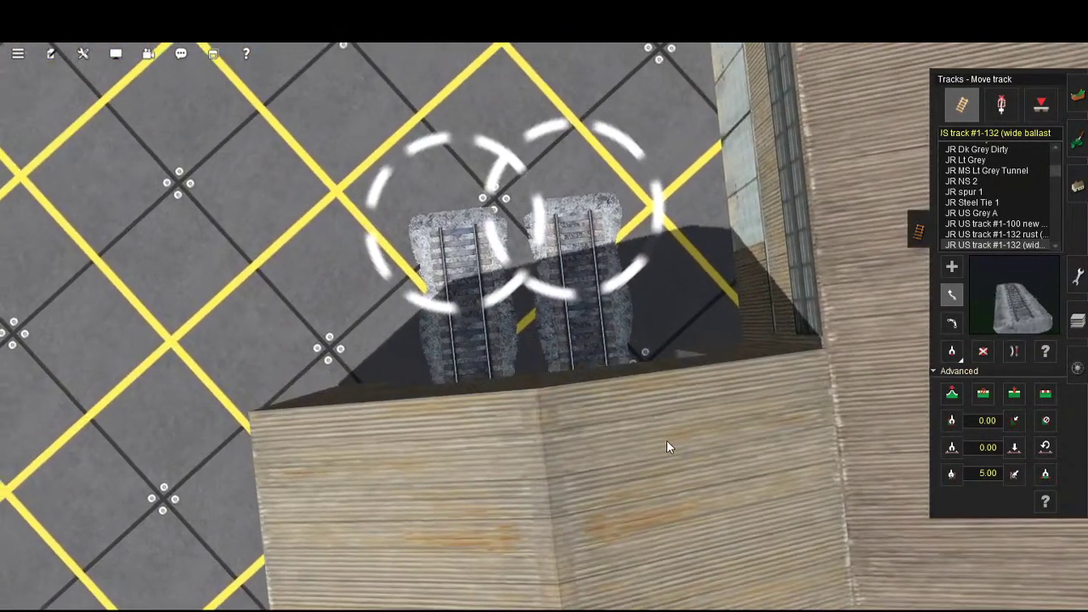
key(Down)
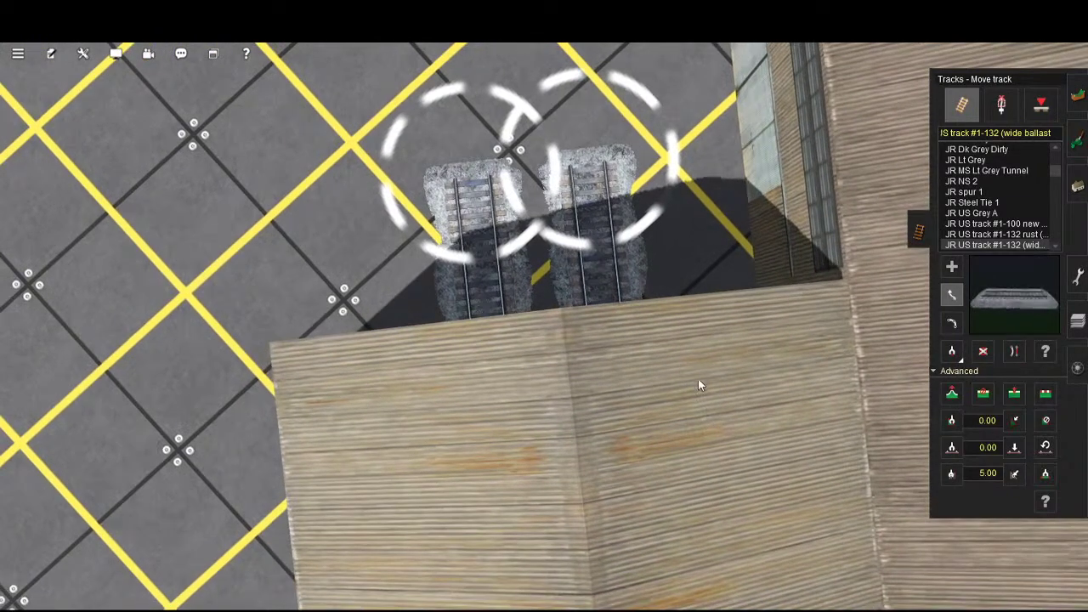
key(Up)
key(Right)
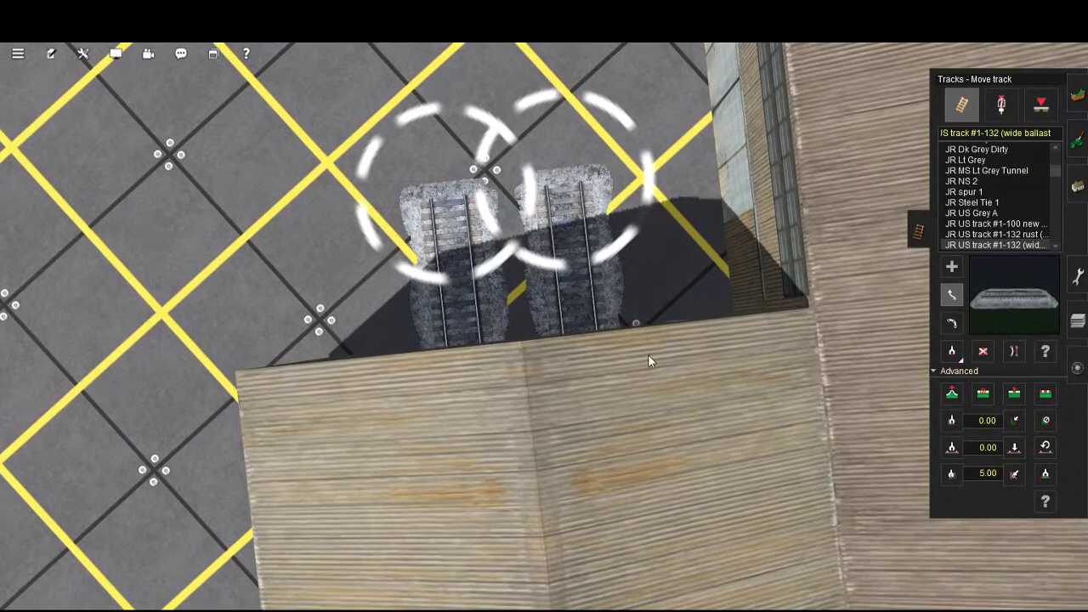
key(Up)
key(Left)
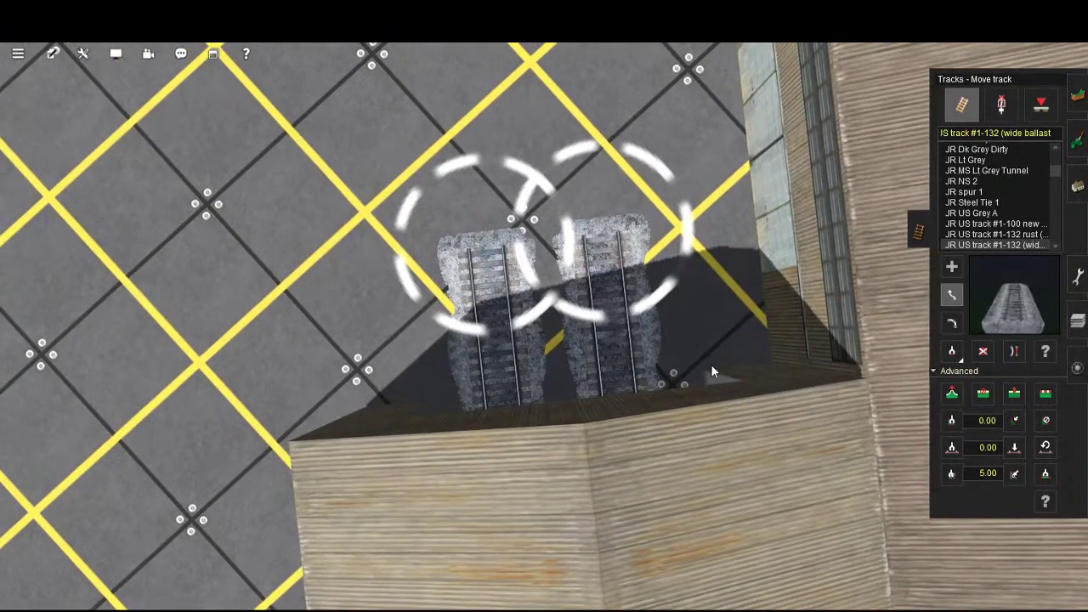
mouse_move(612, 300)
mouse_down()
mouse_move(616, 284)
mouse_move(616, 295)
mouse_up()
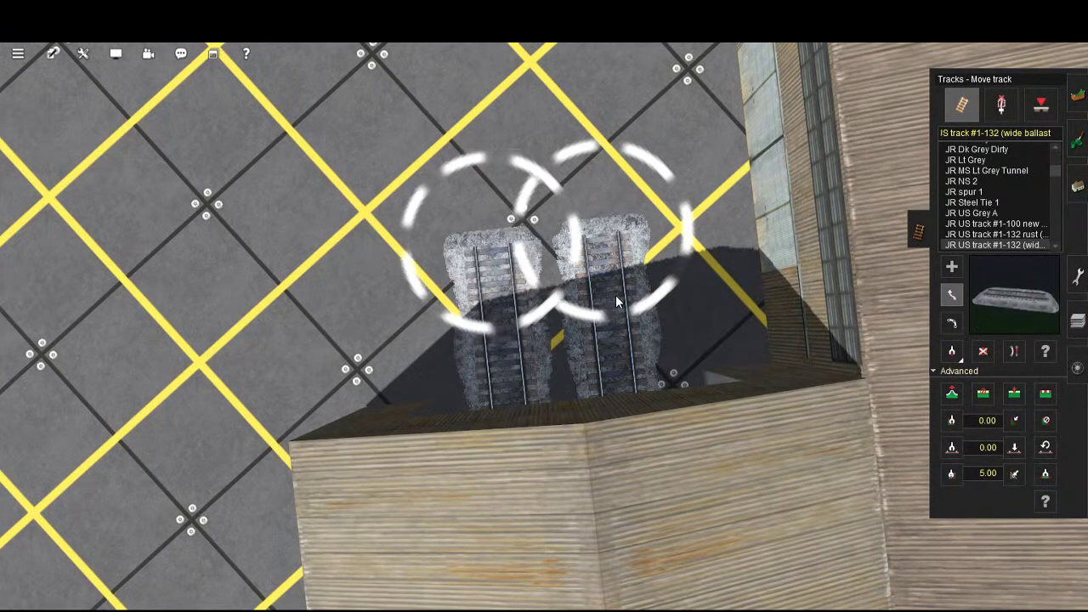
- Examine the paired tracks at the brown shed's far doorway, along the building and at the front doorways for clearance and alignment
key(Left)
key(Down)
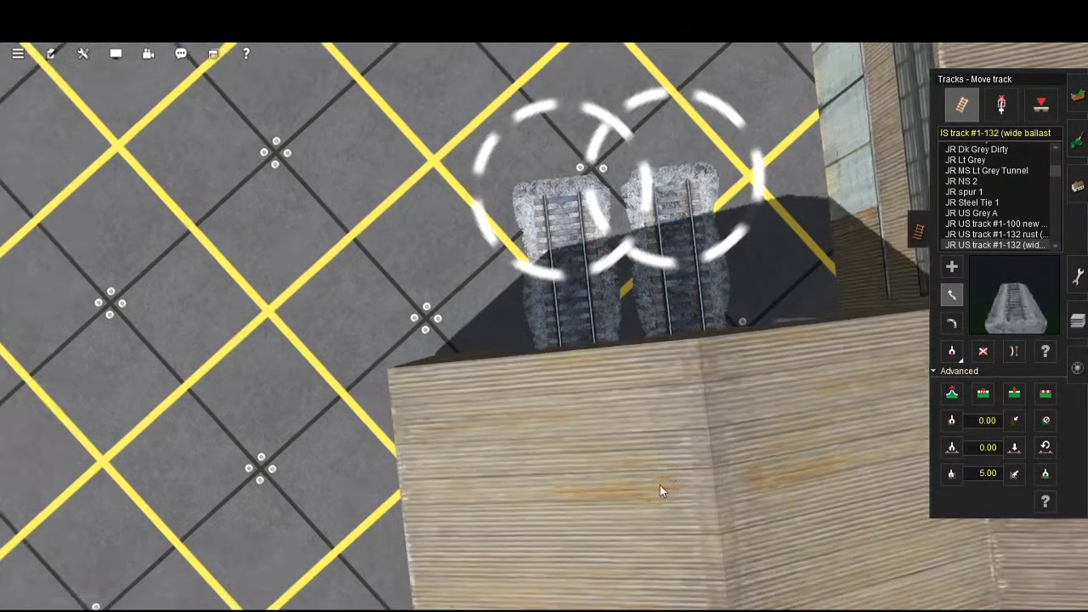
key(w)
key(d)
key(Right)
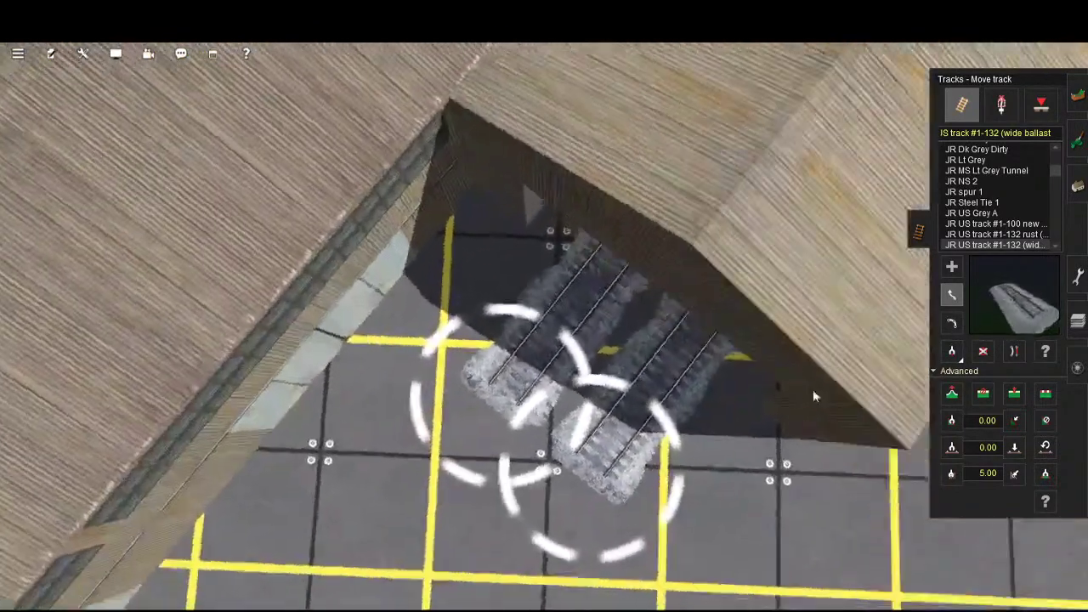
right_drag(813, 391, 836, 391)
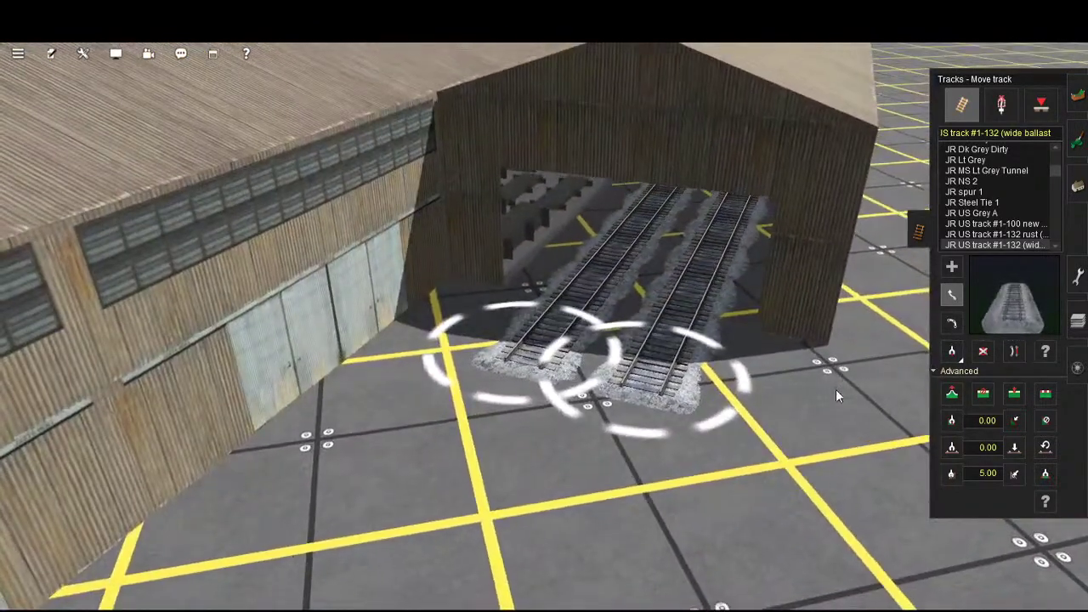
scroll(812, 390, down, 8)
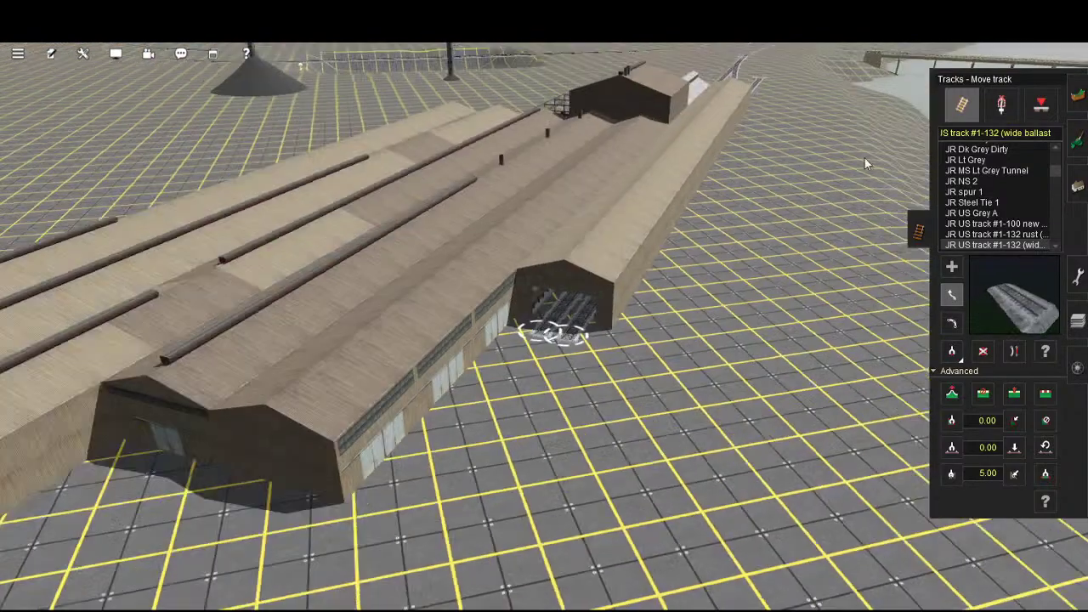
right_click(864, 159)
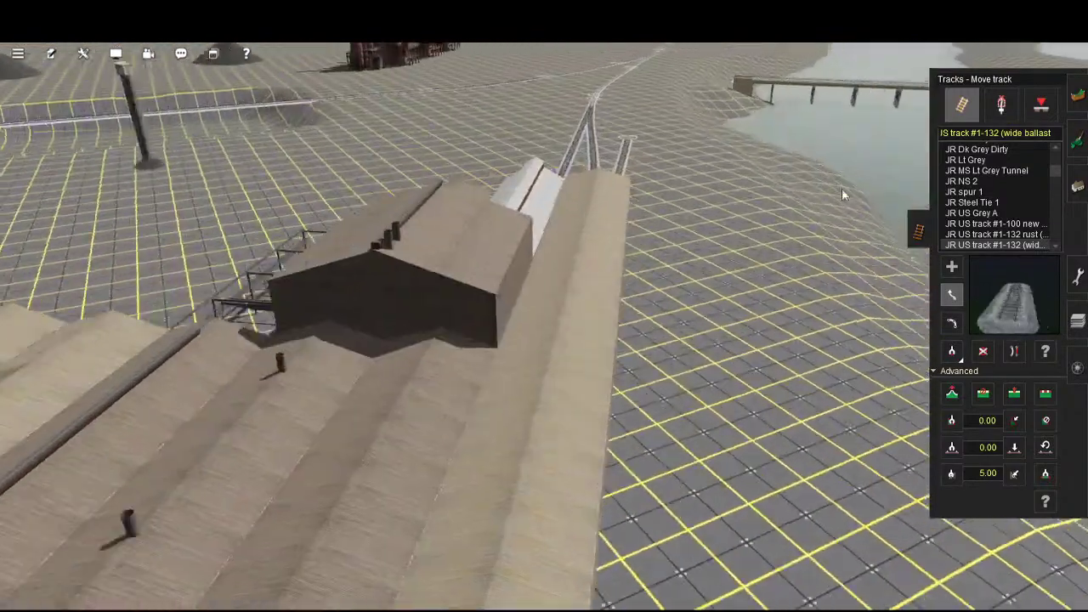
key(Left)
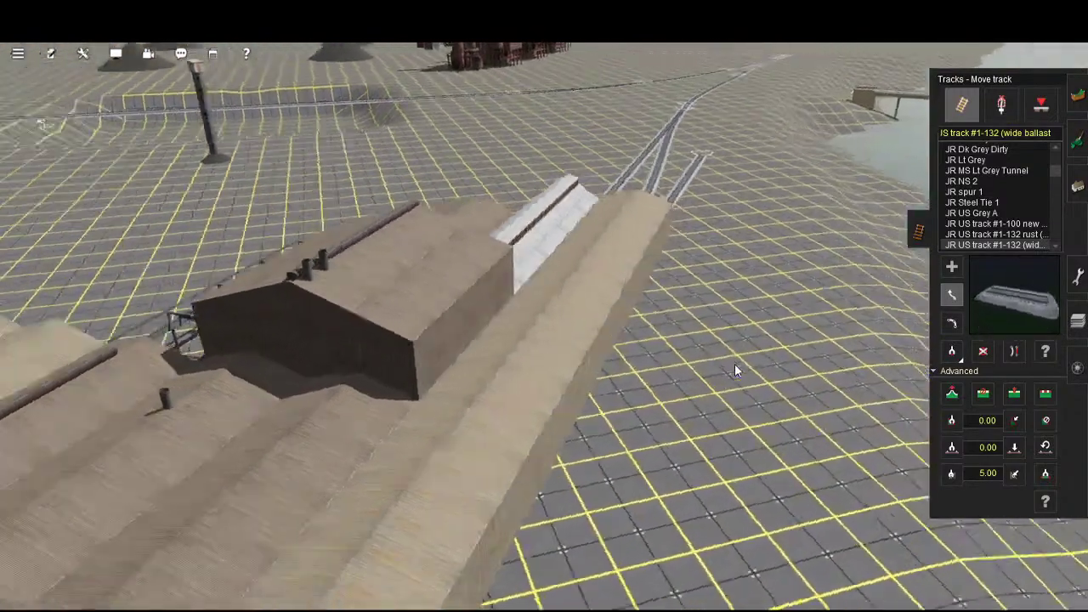
key(Left)
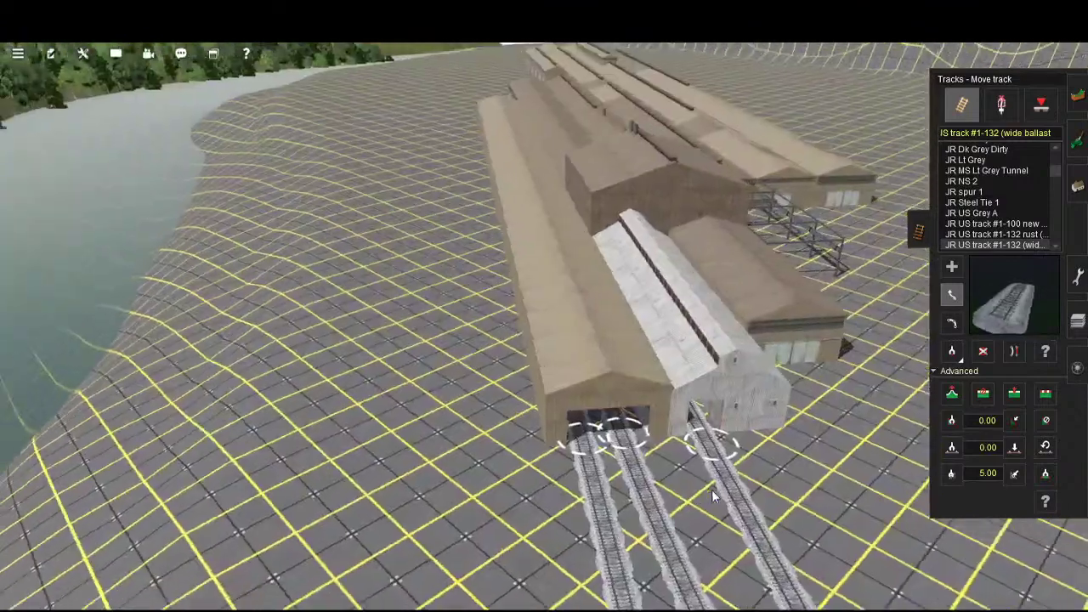
key(Up)
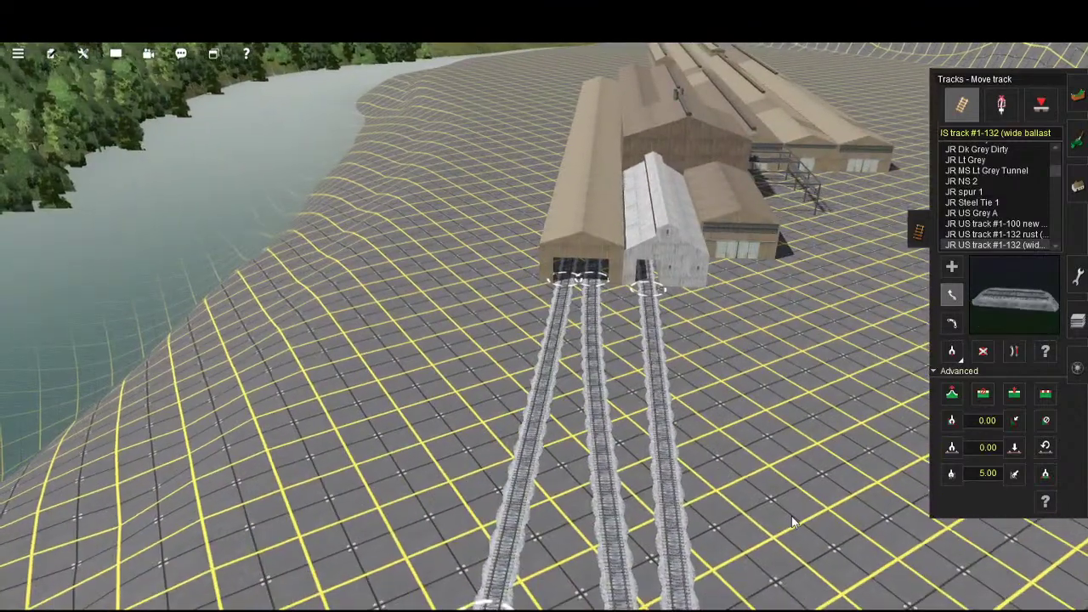
key(Up)
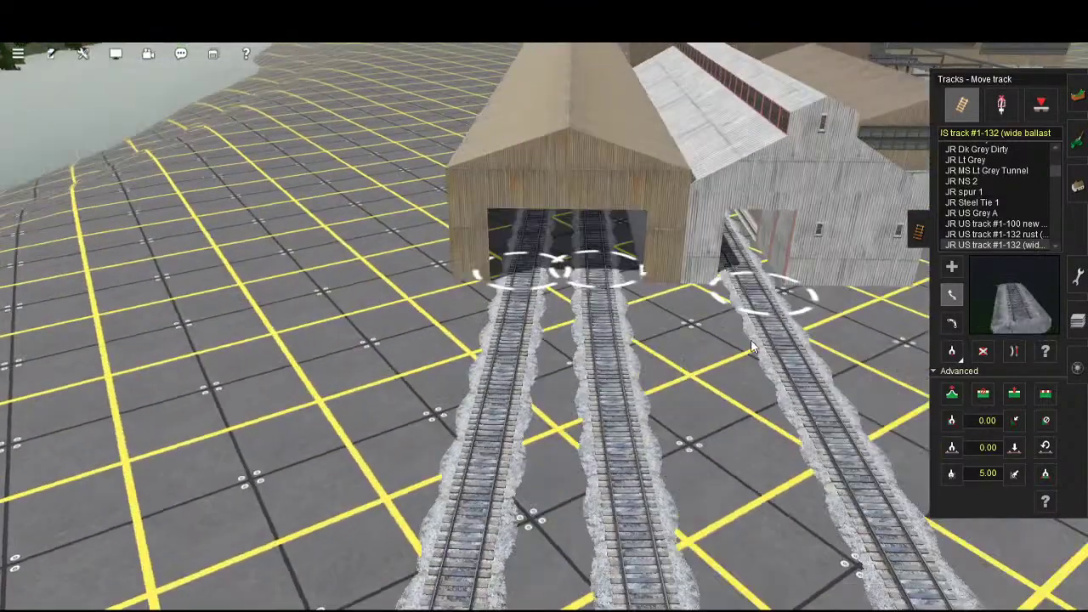
- Examine the alignment of the paired tracks from above, at the brown shed's far doorway and back at the front
key(Up)
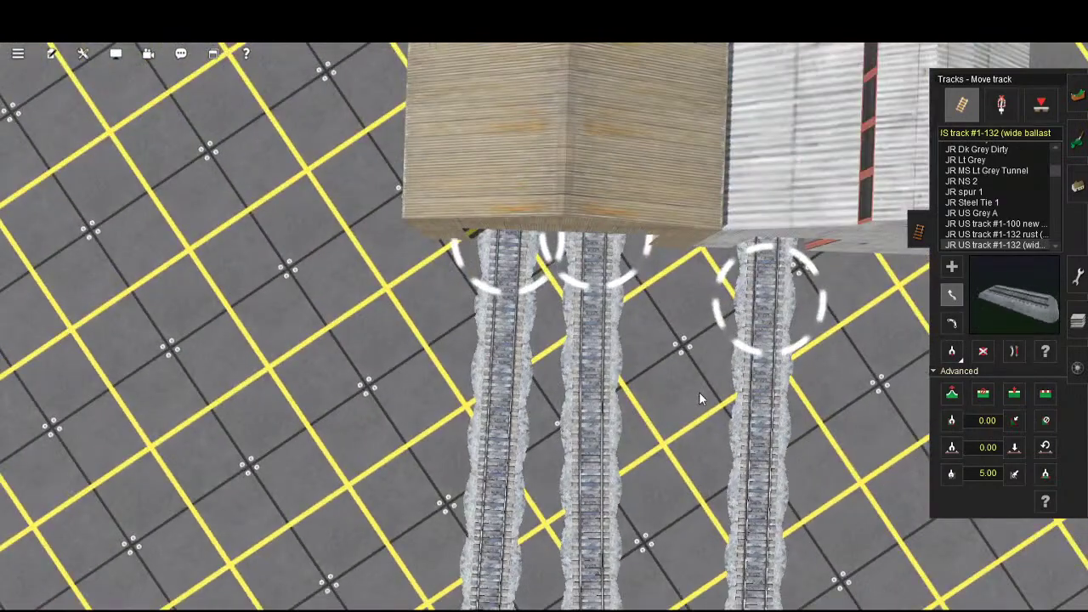
scroll(718, 357, down, 10)
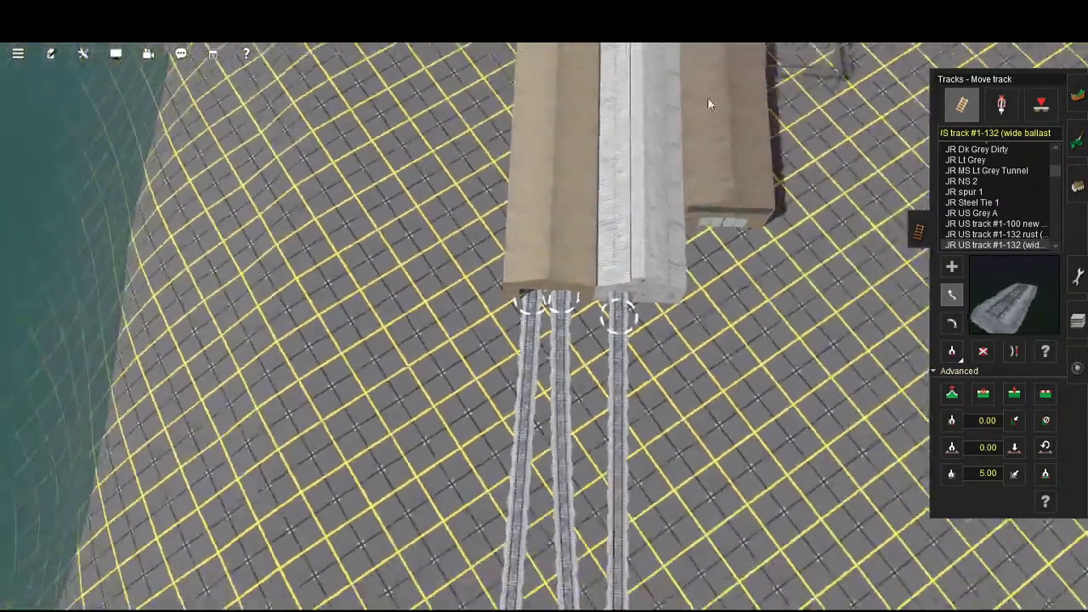
right_click(709, 100)
right_drag(707, 93, 797, 548)
key(Left)
scroll(762, 359, up, 5)
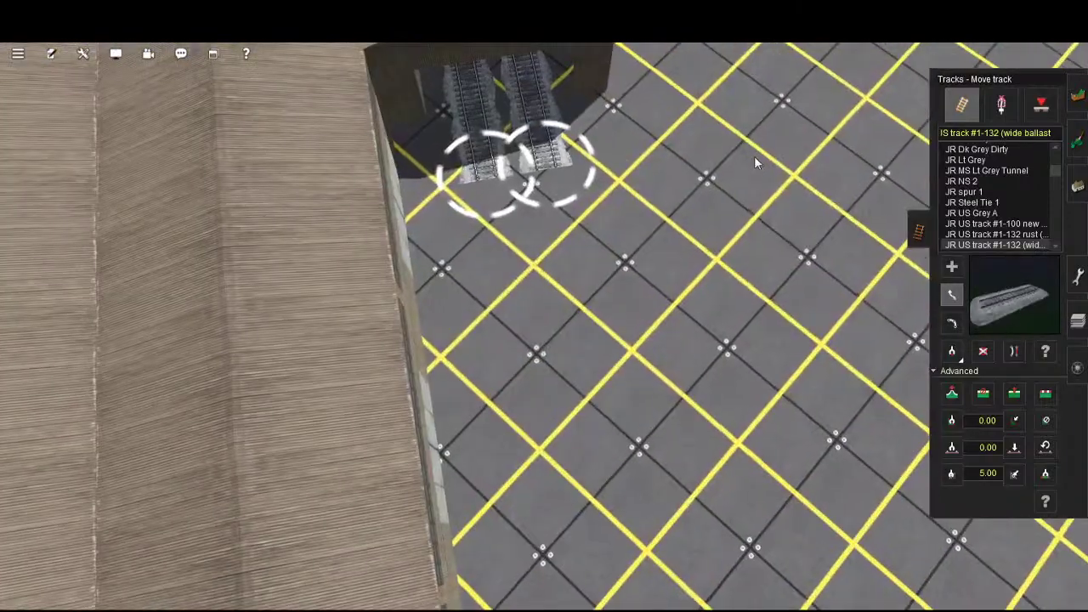
right_click(753, 153)
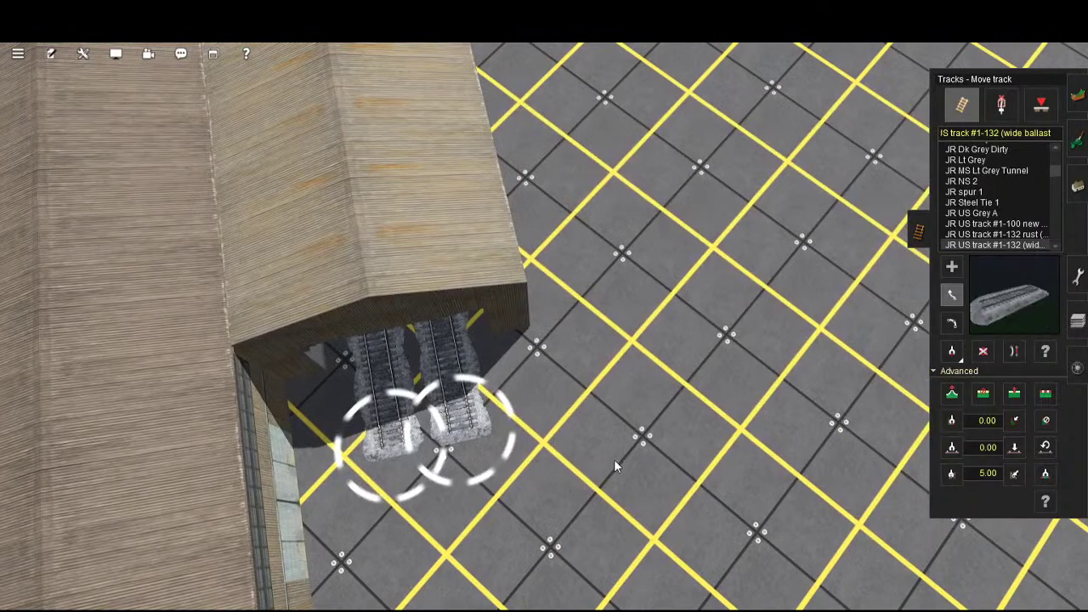
scroll(632, 280, down, 3)
right_click(627, 183)
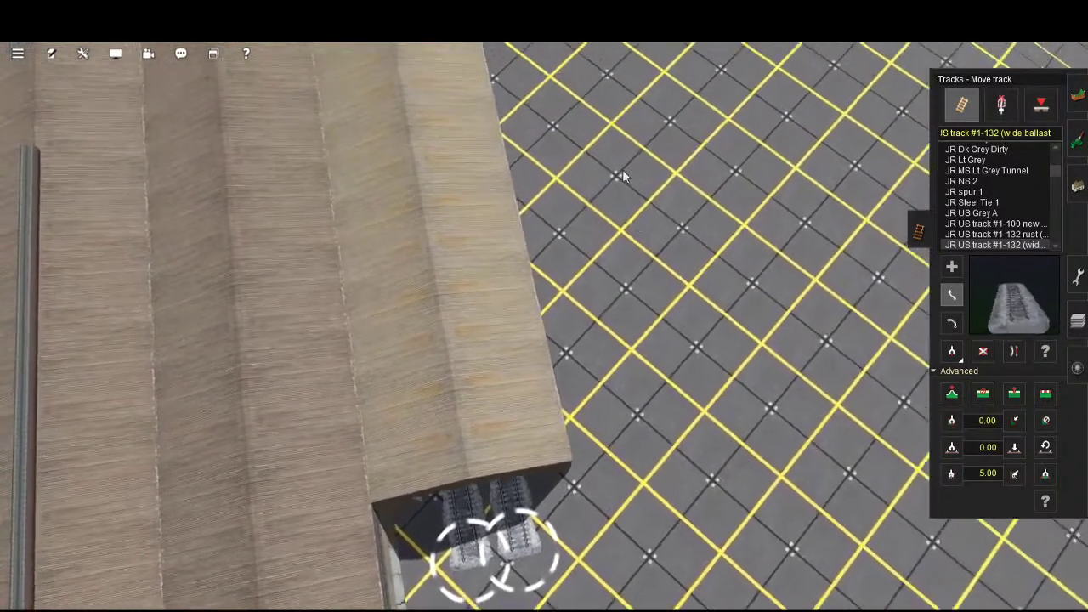
right_drag(622, 169, 717, 285)
scroll(676, 402, up, 5)
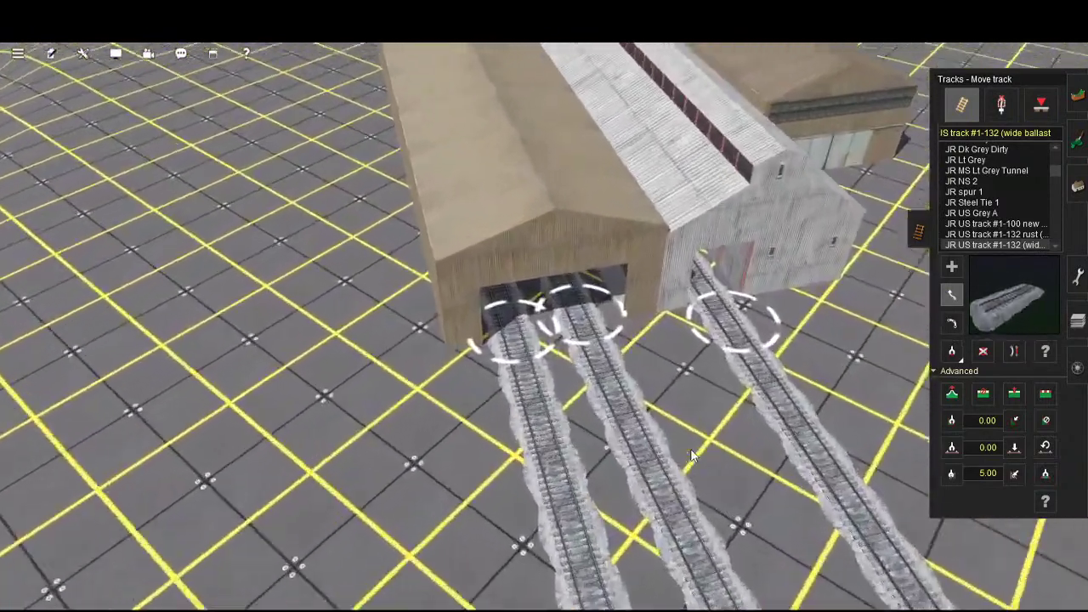
- Inspect the spacing and clearance of the two tracks in the brown shed's front doorway from several angles
scroll(689, 461, up, 5)
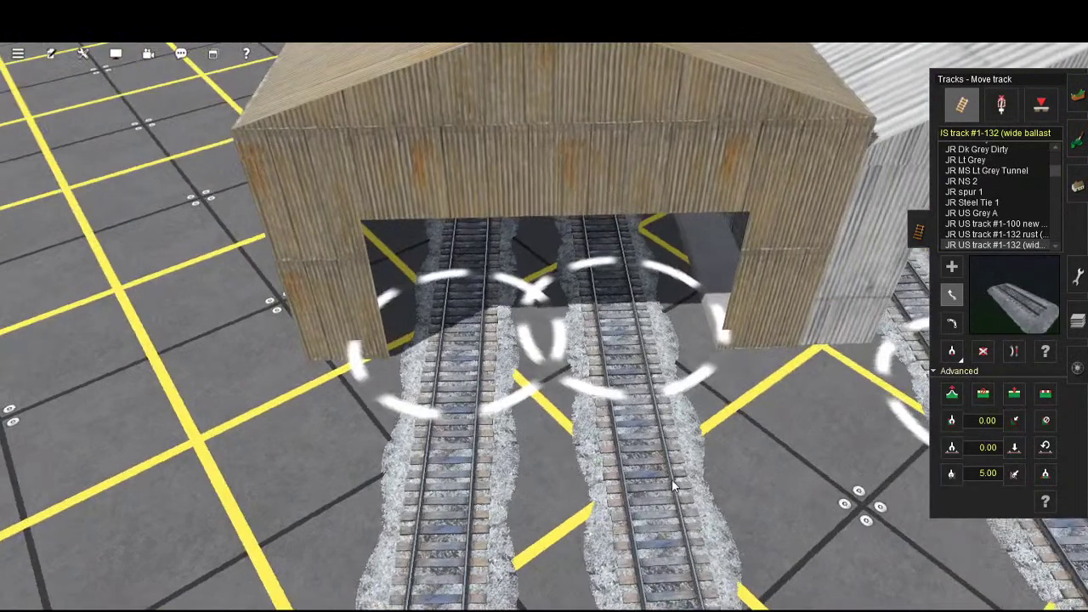
right_drag(673, 481, 699, 467)
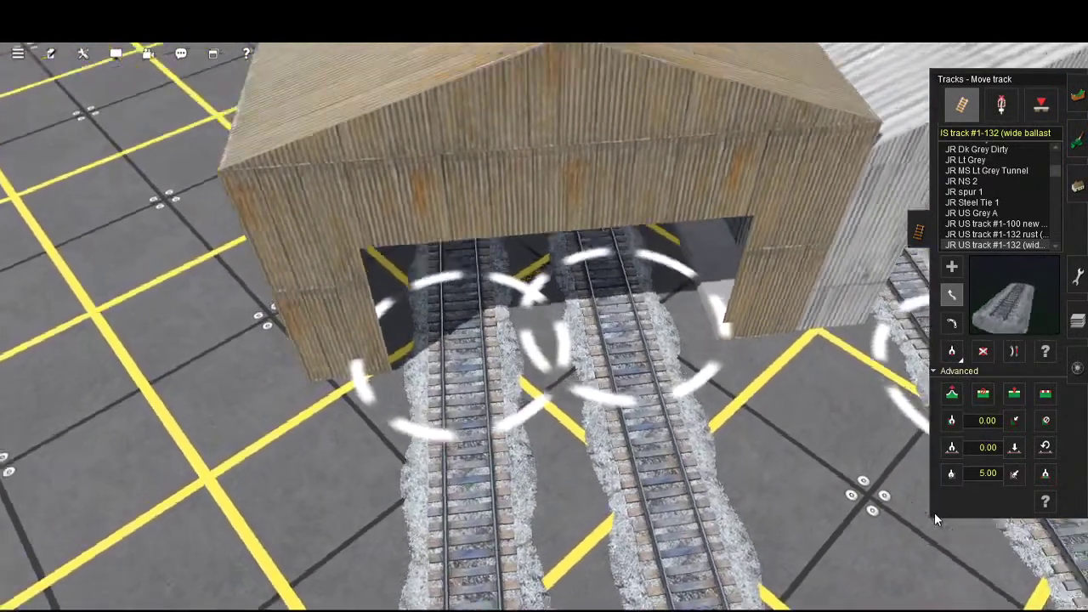
right_drag(934, 512, 714, 498)
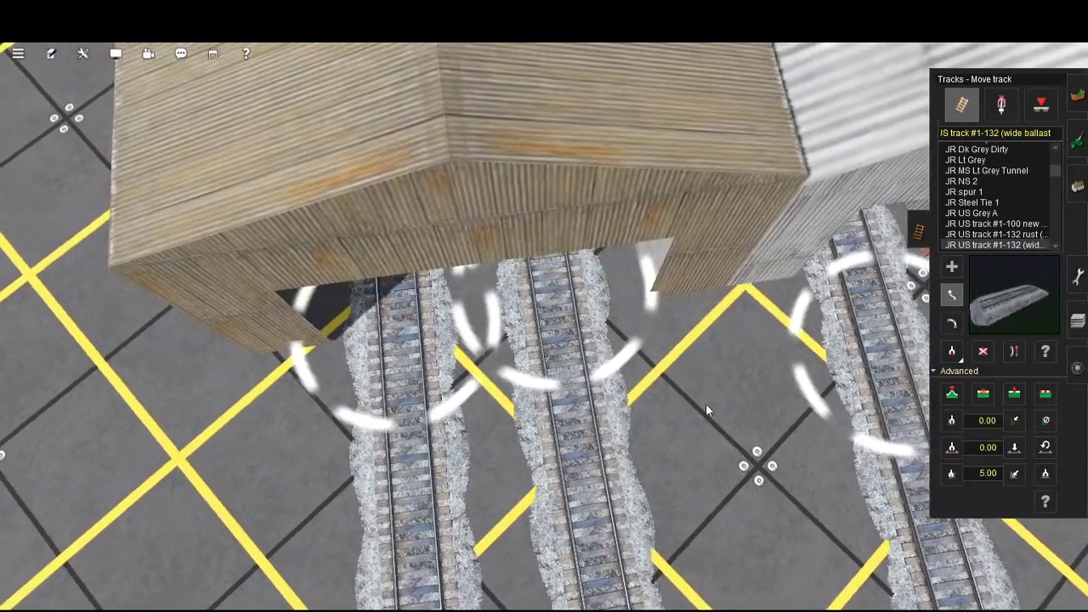
right_drag(702, 389, 648, 426)
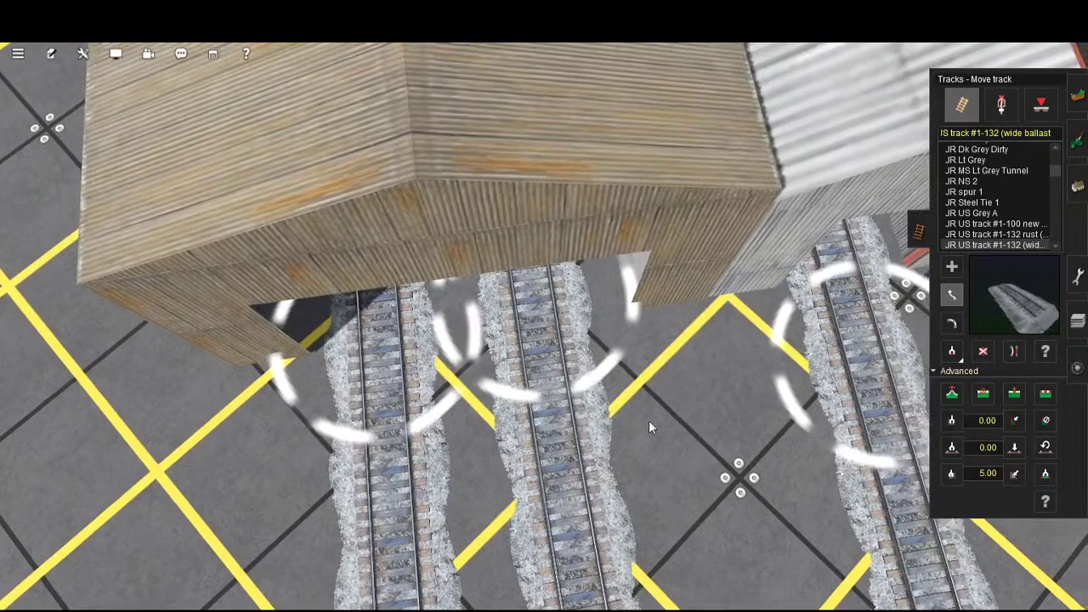
key(Down)
key(Up)
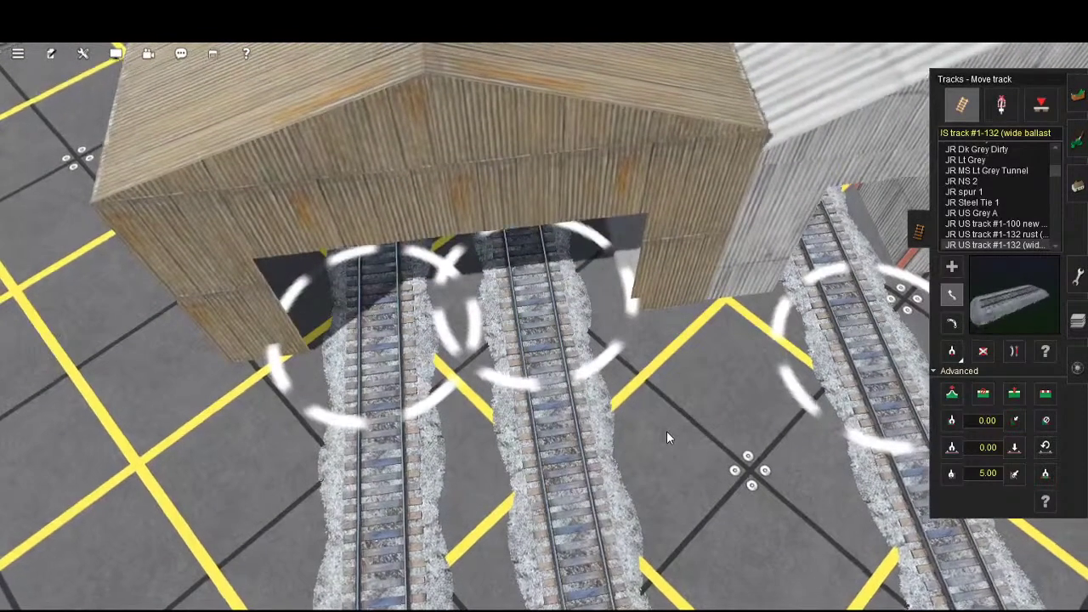
key(Up)
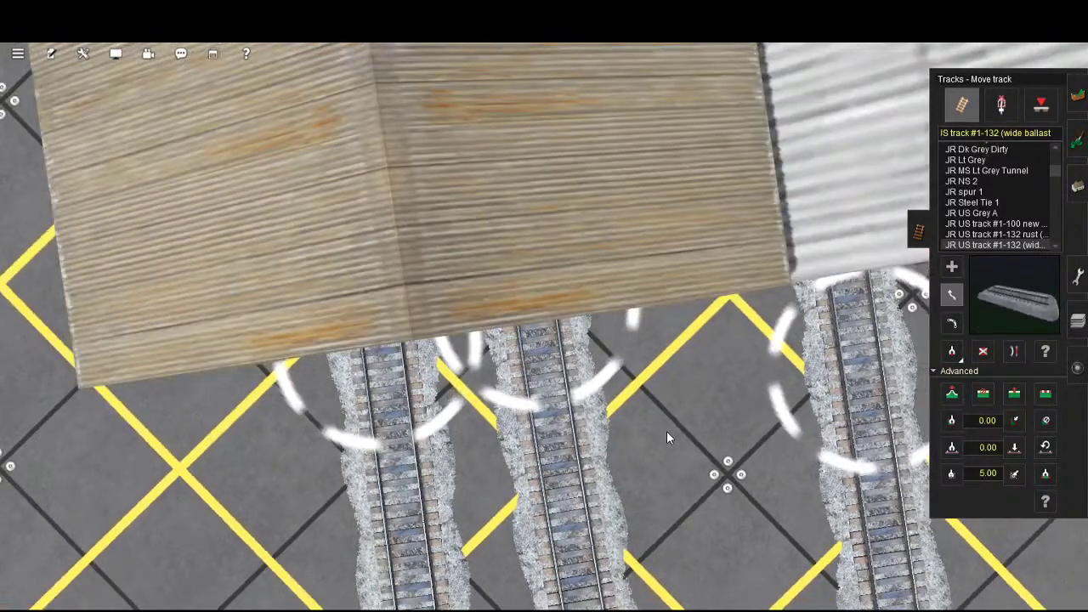
key(Down)
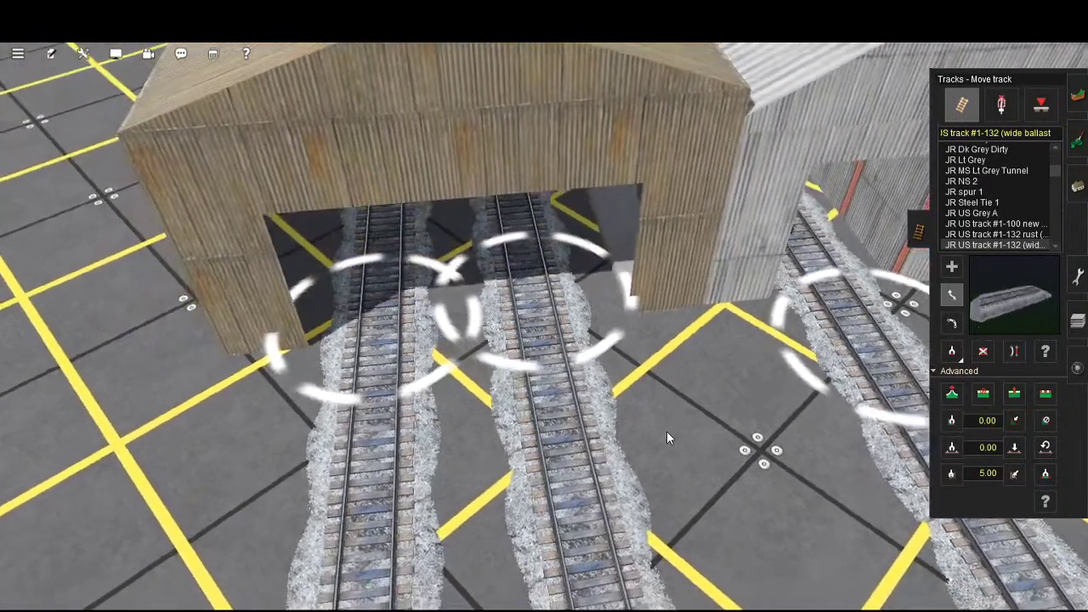
key(Left)
key(Right)
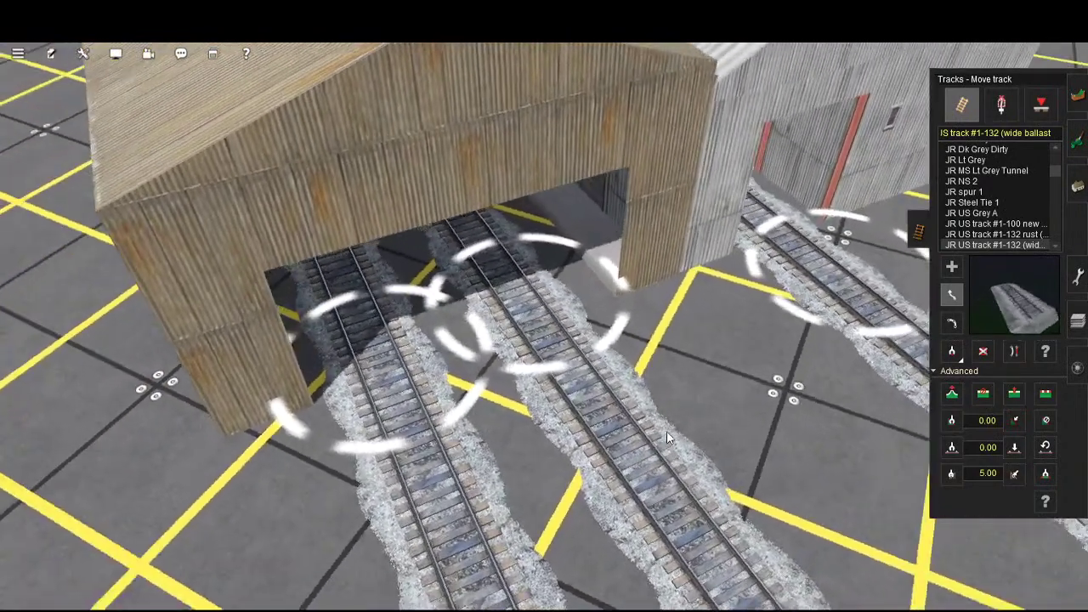
key(Right)
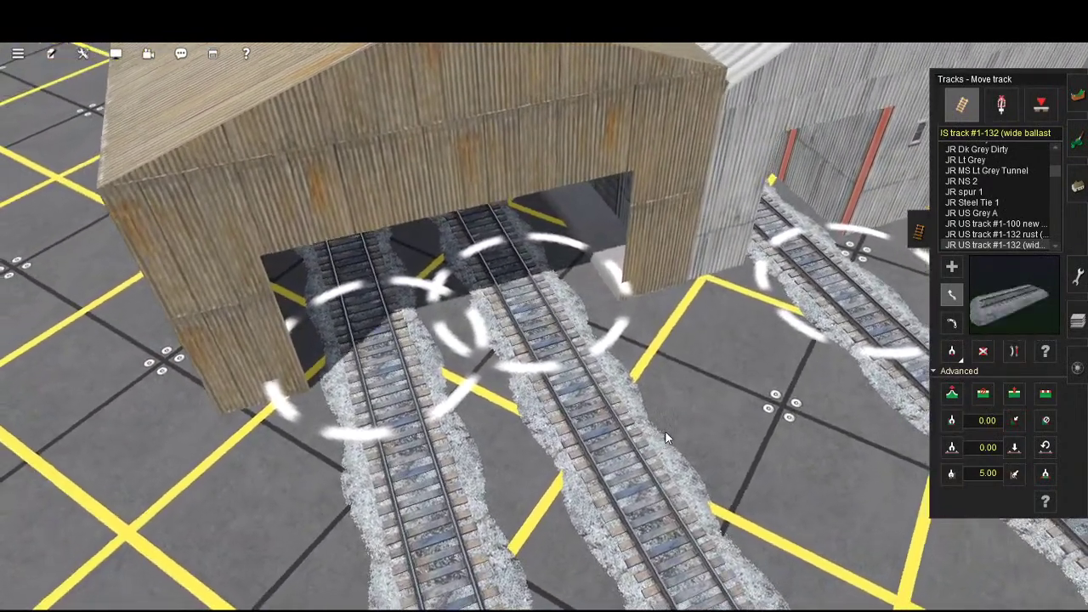
key(Up)
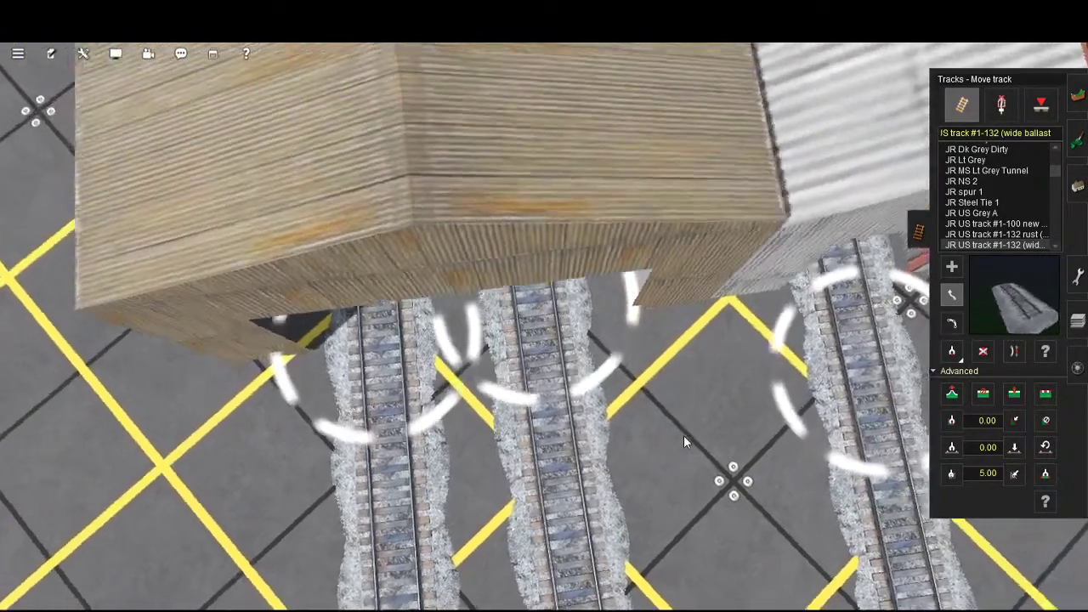
key(Up)
right_click(774, 401)
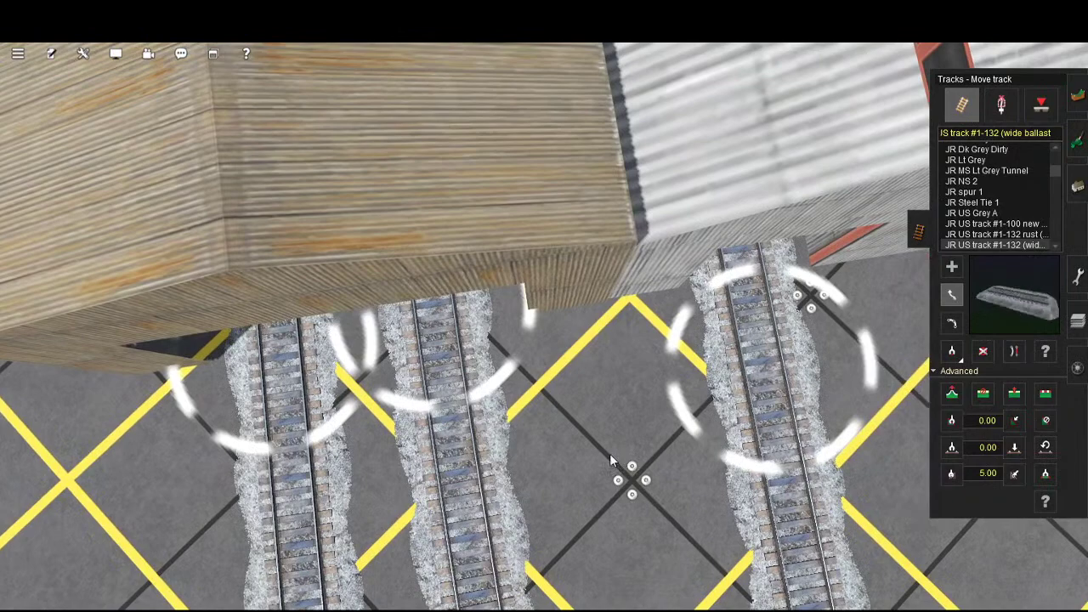
key(Down)
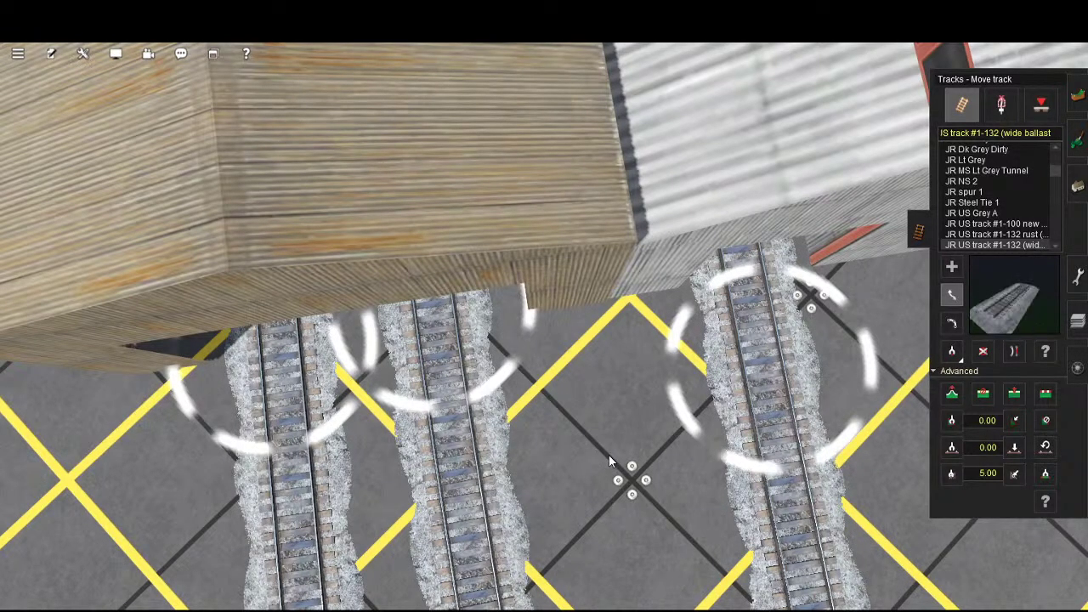
key(Up)
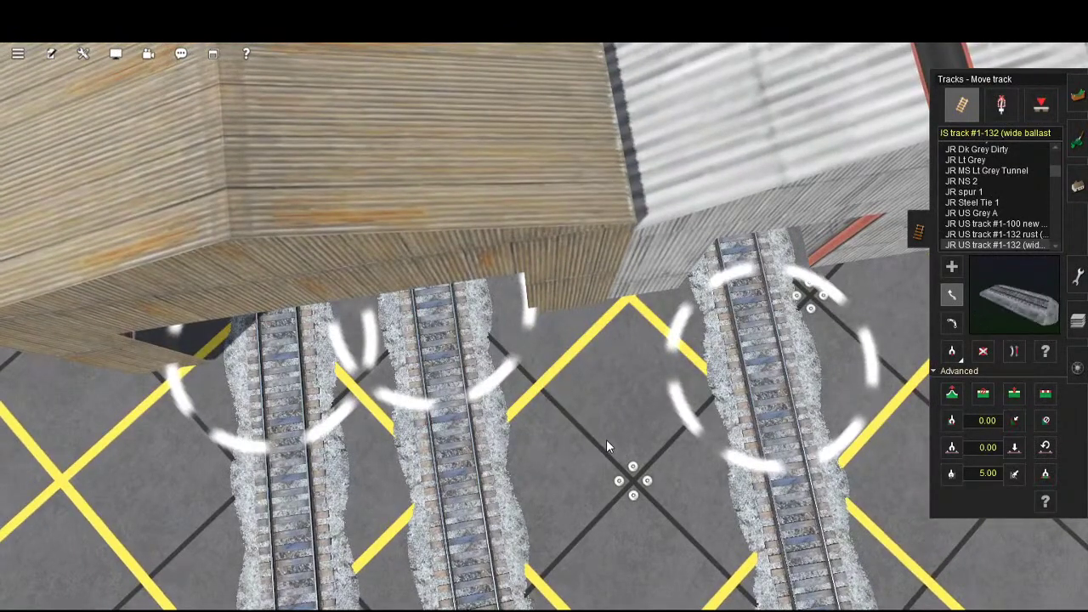
right_drag(595, 417, 697, 410)
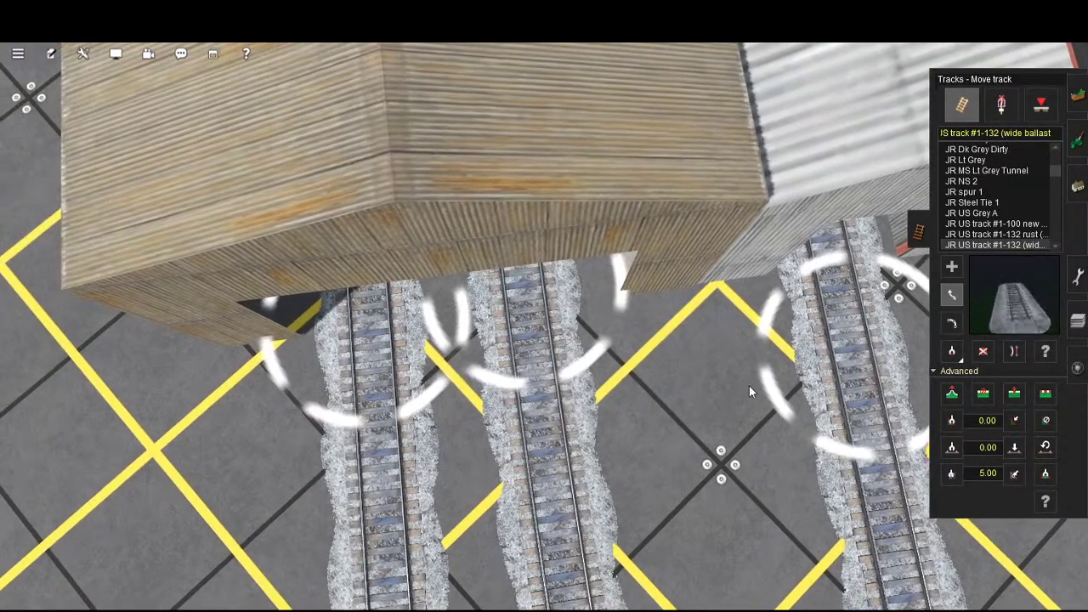
right_drag(750, 387, 631, 400)
key(Down)
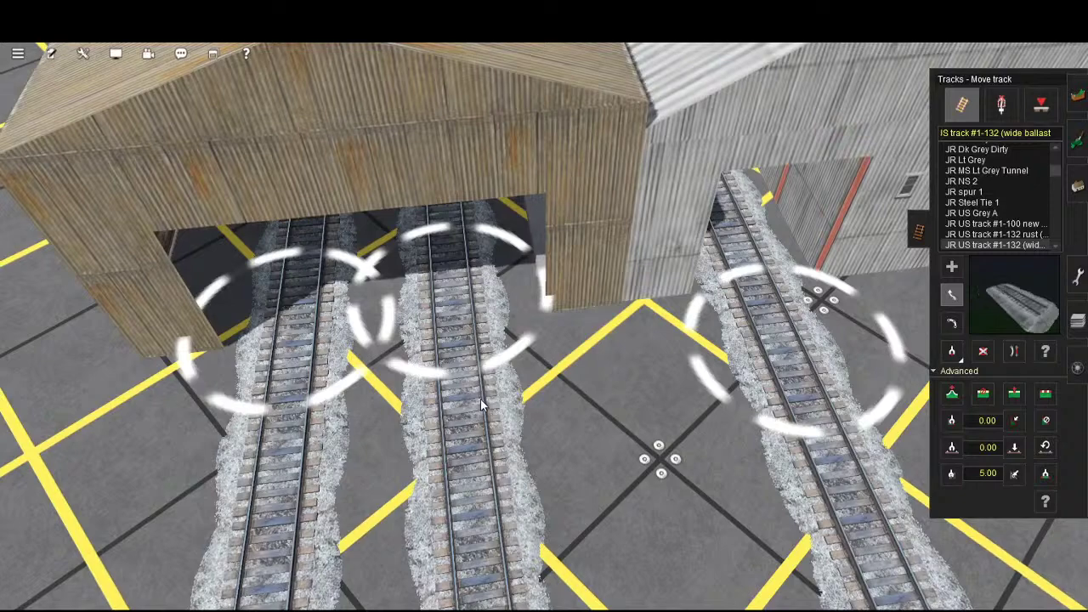
- Move the river-side track at the brown shed's front doorway closer to the neighbouring track
right_drag(571, 401, 644, 408)
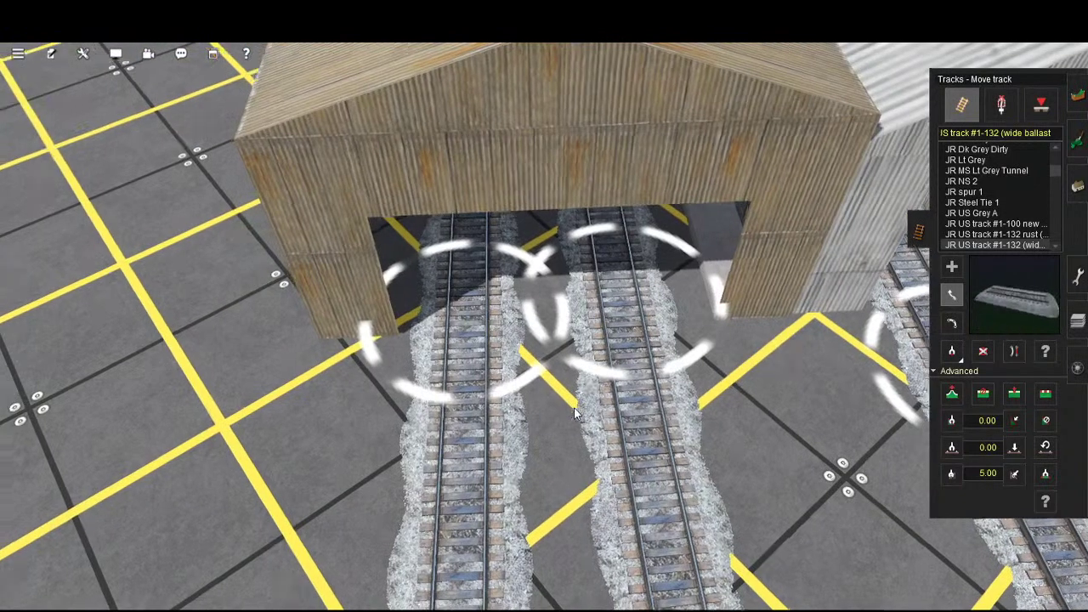
right_drag(574, 408, 715, 449)
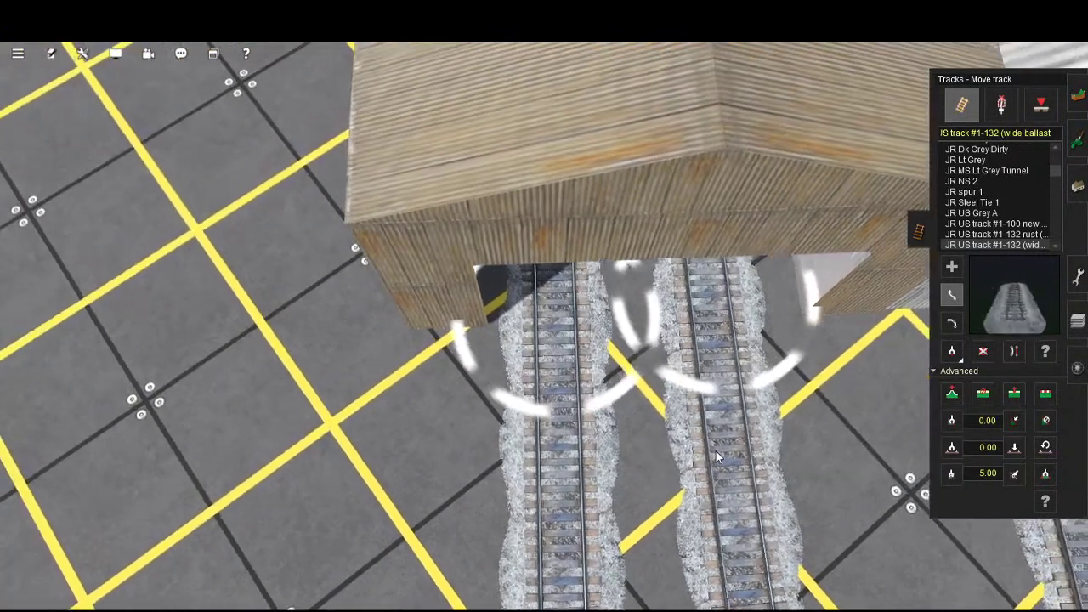
drag(699, 396, 728, 391)
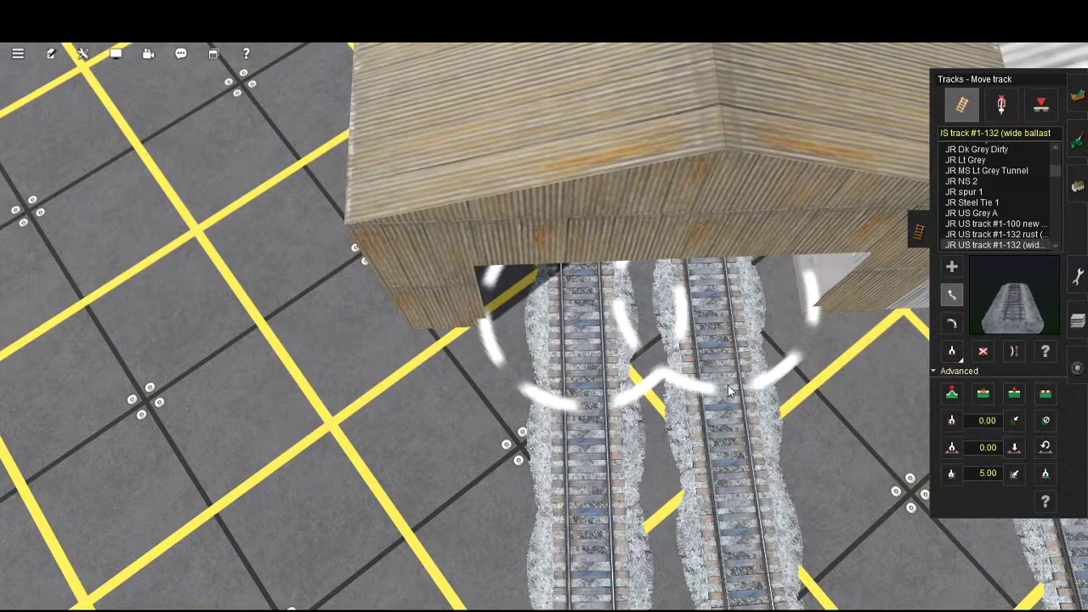
- Connect the river-side track's loose end to the middle track in front of the sheds and straighten the joined track
scroll(844, 490, down, 4)
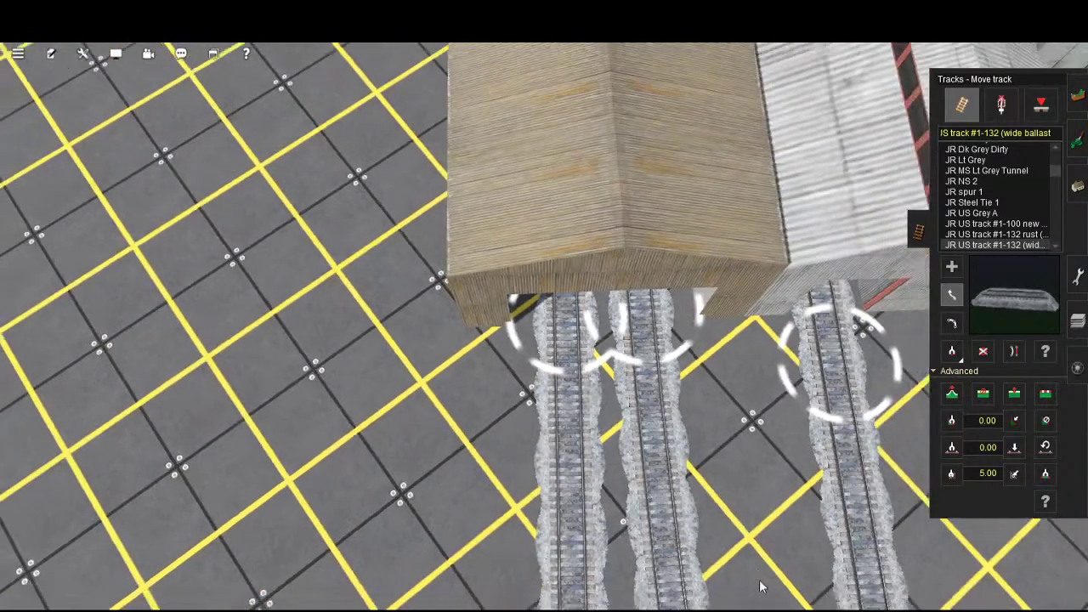
right_drag(758, 582, 698, 538)
scroll(874, 548, down, 3)
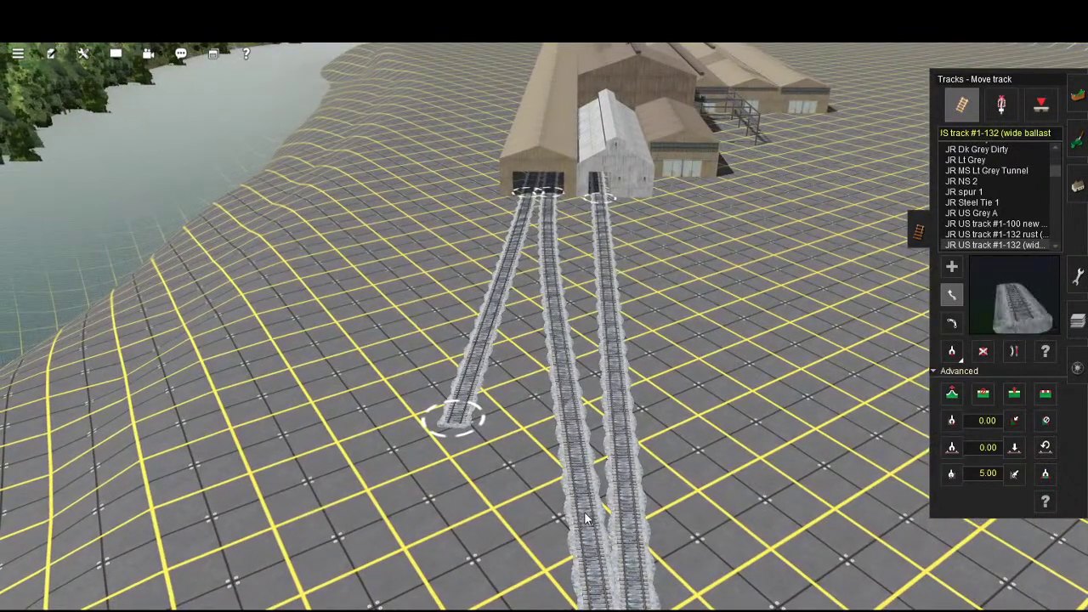
drag(581, 517, 710, 472)
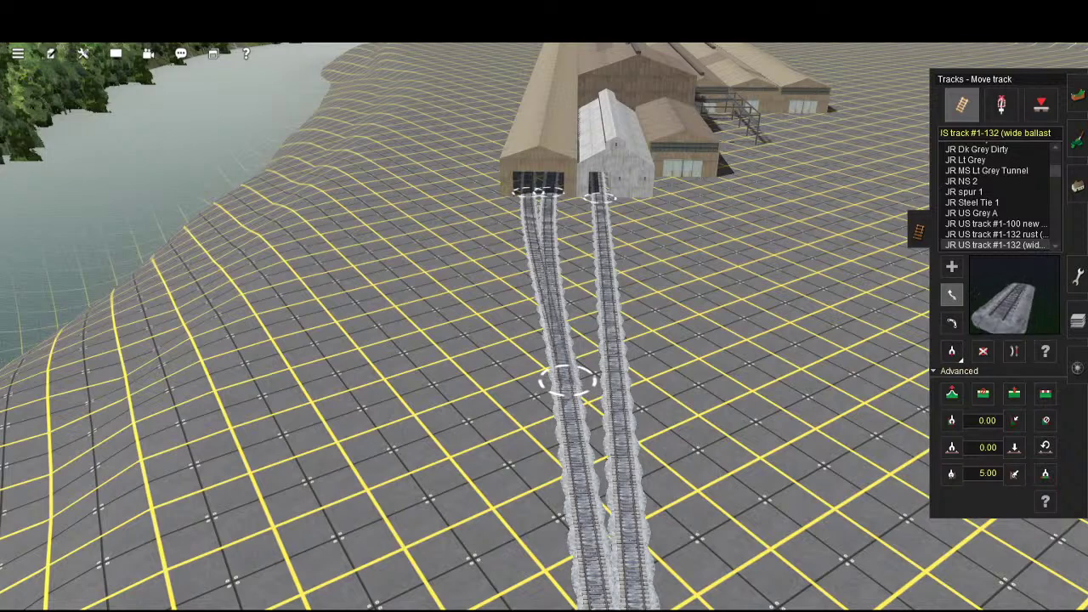
key(b)
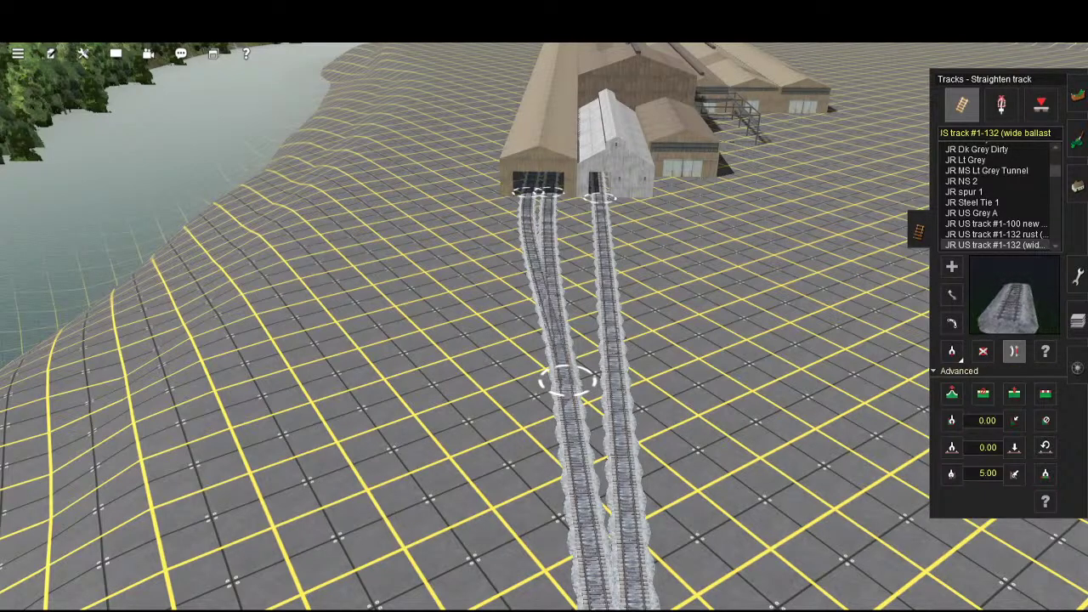
key(m)
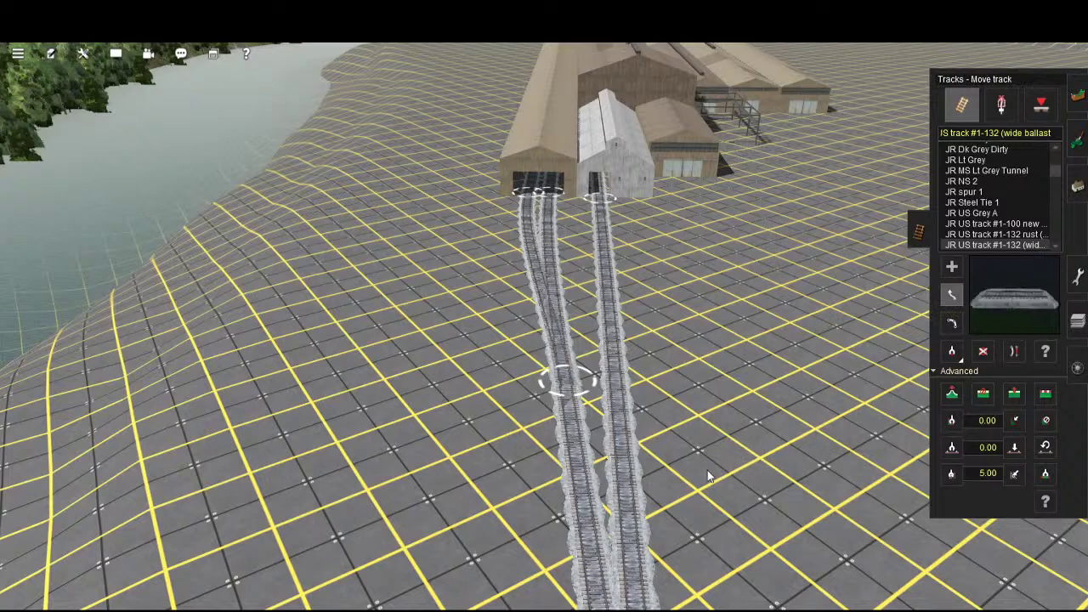
mouse_move(707, 470)
mouse_down()
mouse_move(679, 466)
mouse_move(710, 487)
mouse_up()
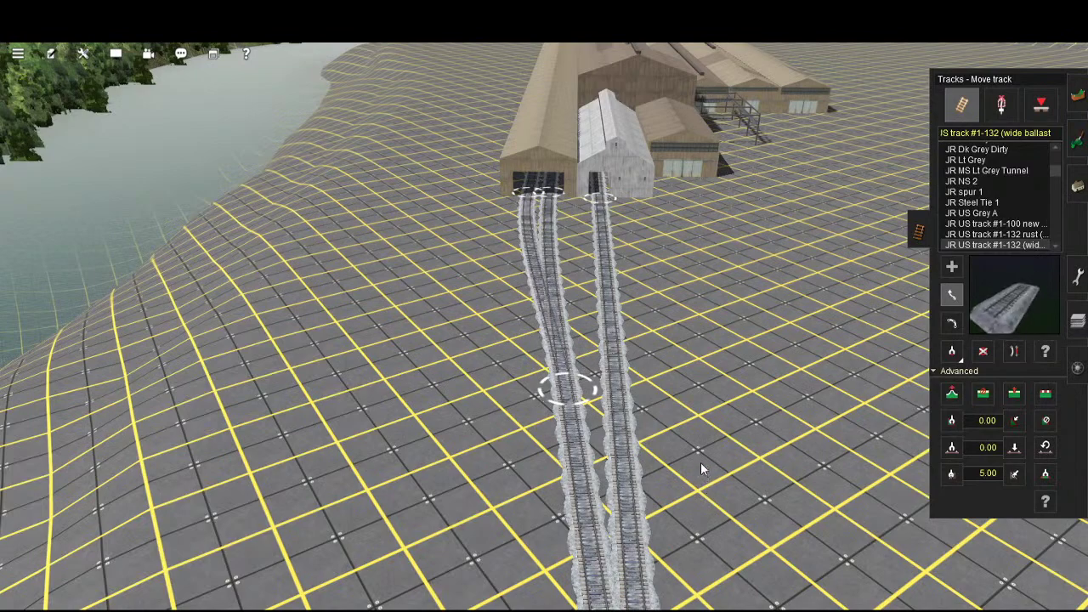
- Examine the new junction and the curve of the tracks leading from it to the two sheds
scroll(716, 467, down, 3)
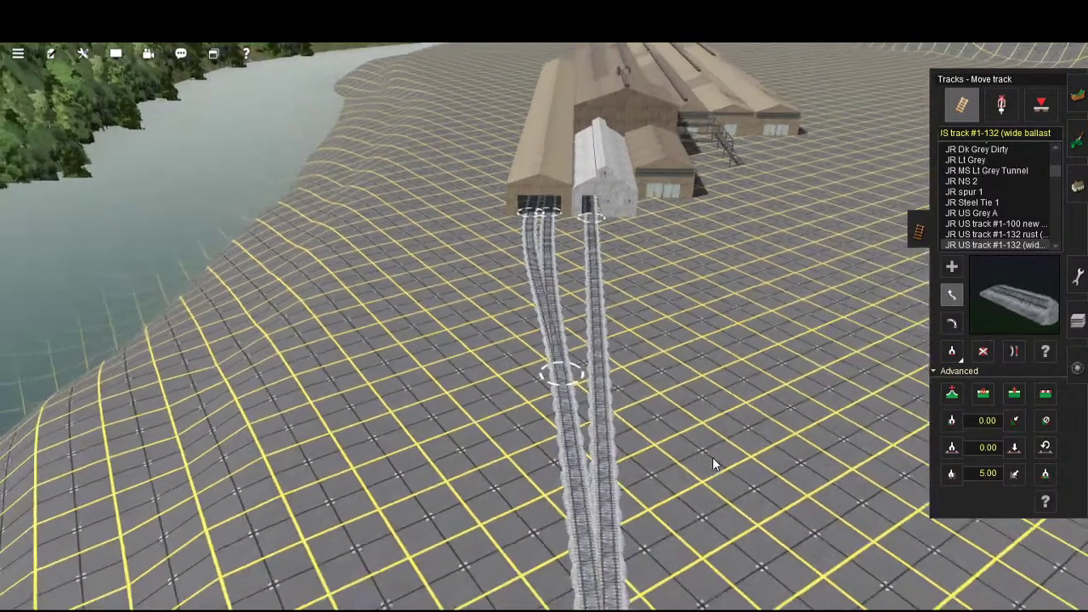
right_drag(710, 510, 654, 296)
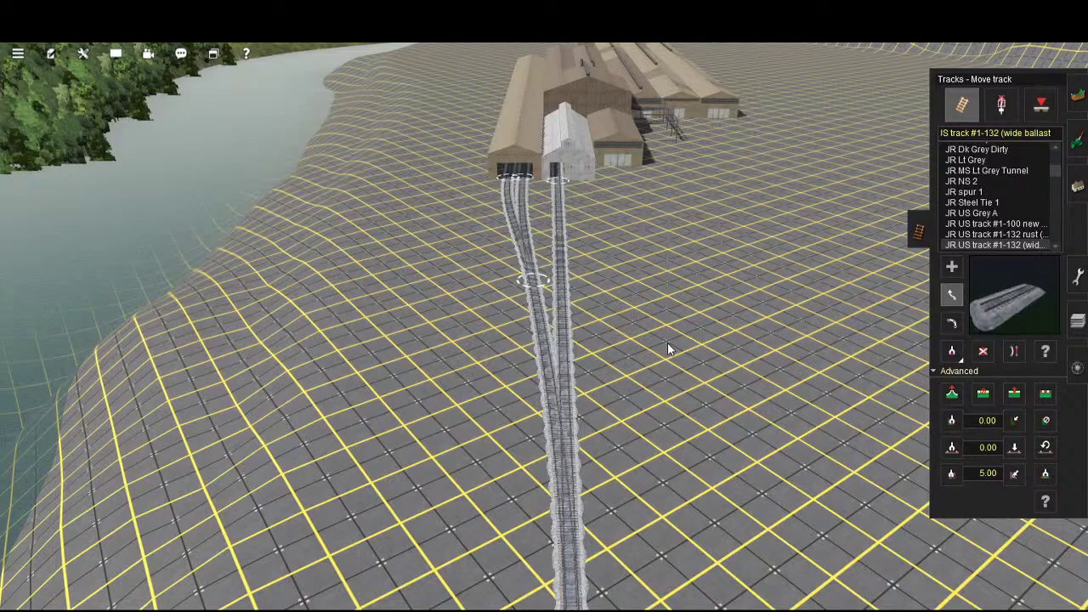
scroll(668, 343, up, 5)
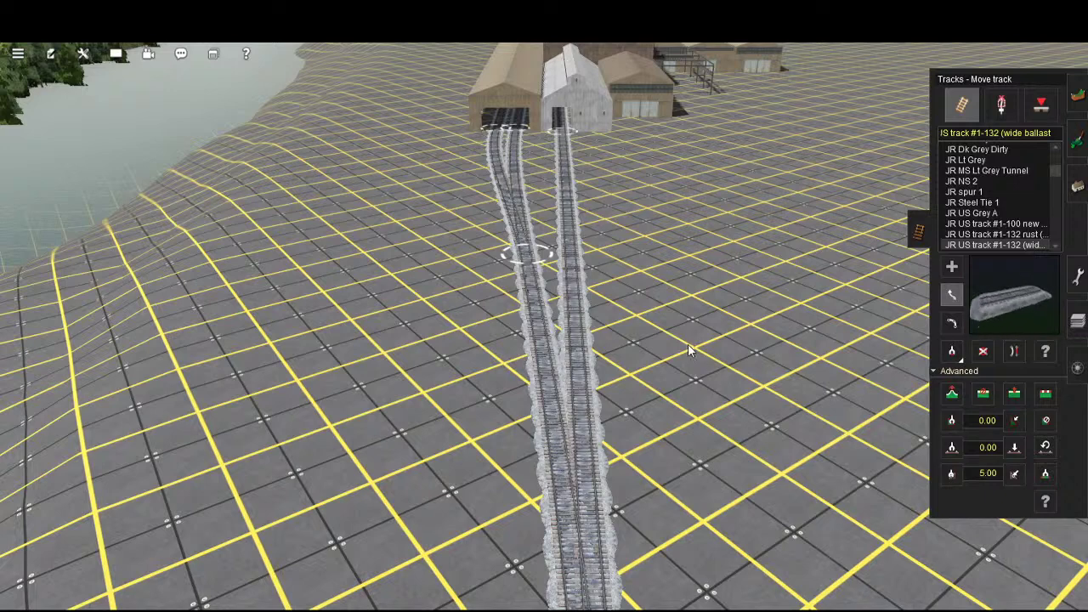
right_drag(666, 317, 751, 457)
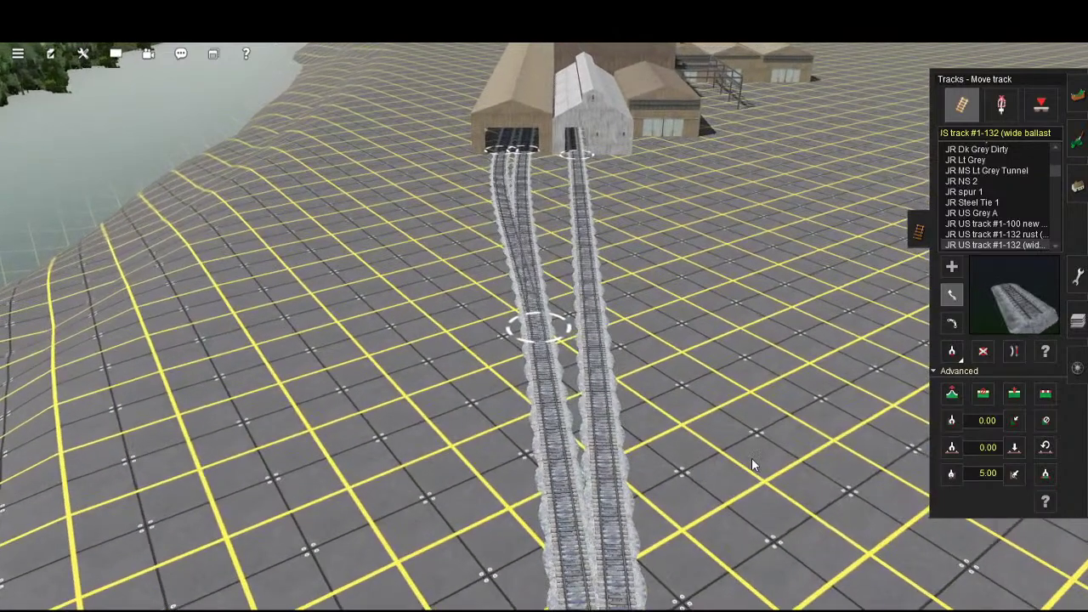
scroll(791, 481, up, 1)
scroll(792, 480, up, 3)
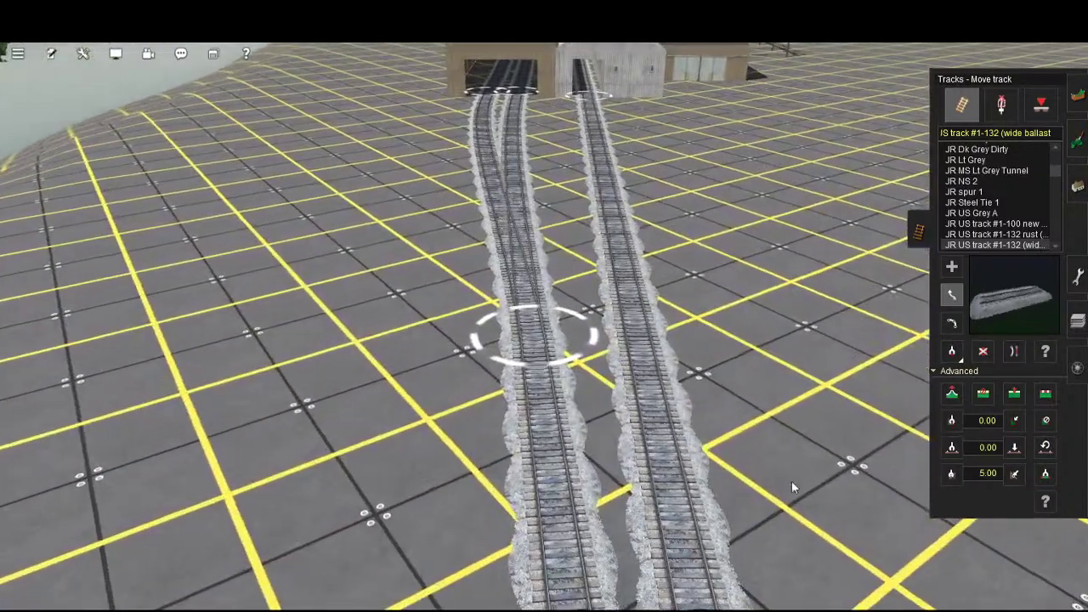
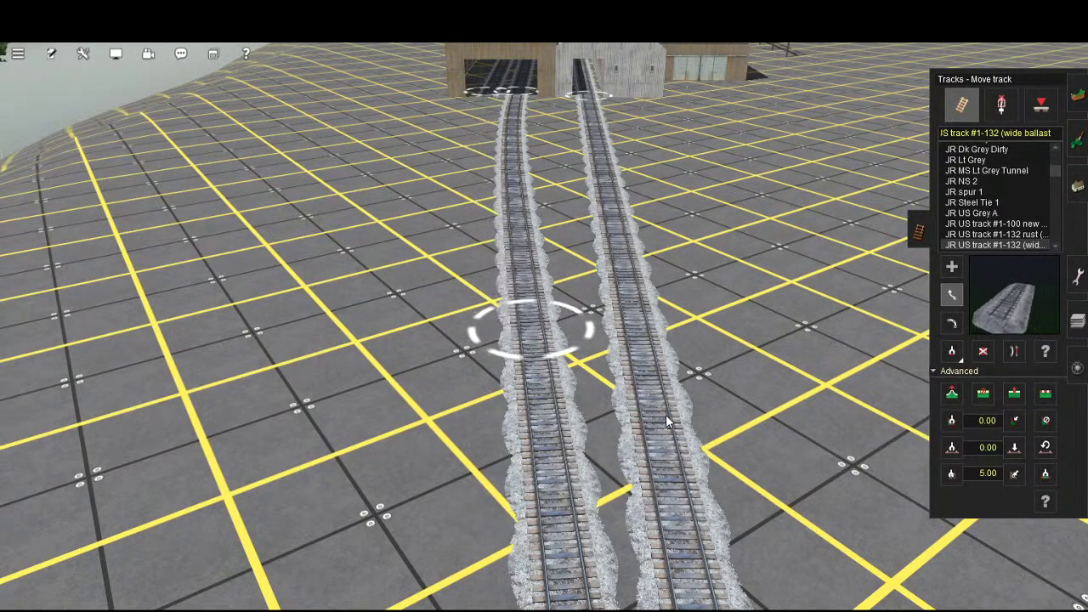
- Pull the river-side track's end clear and reconnect it to a new spline point inserted in the middle track beside it
drag(666, 415, 567, 414)
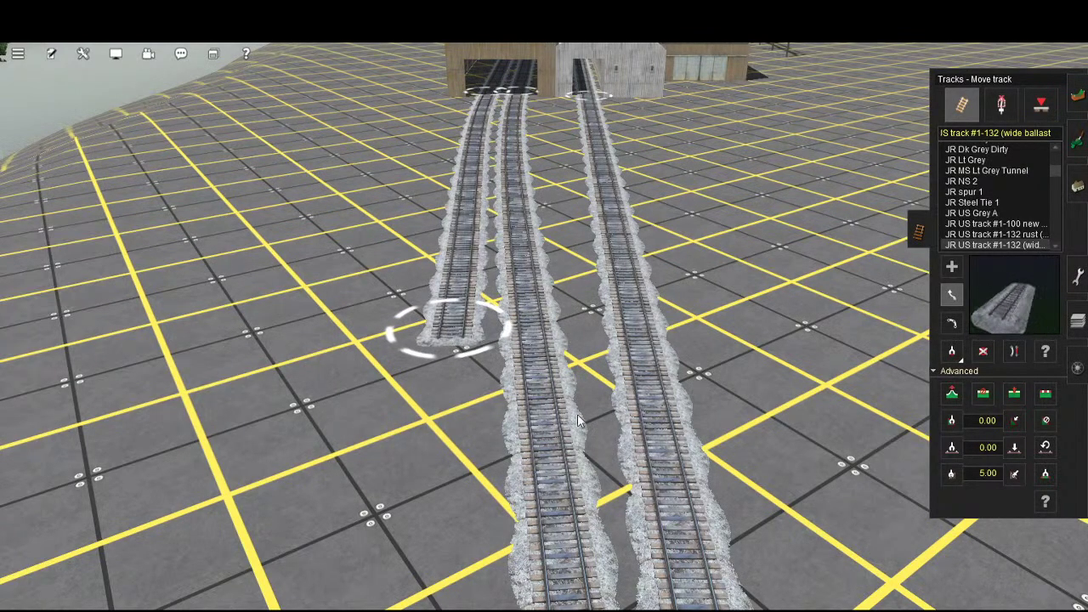
click(1014, 393)
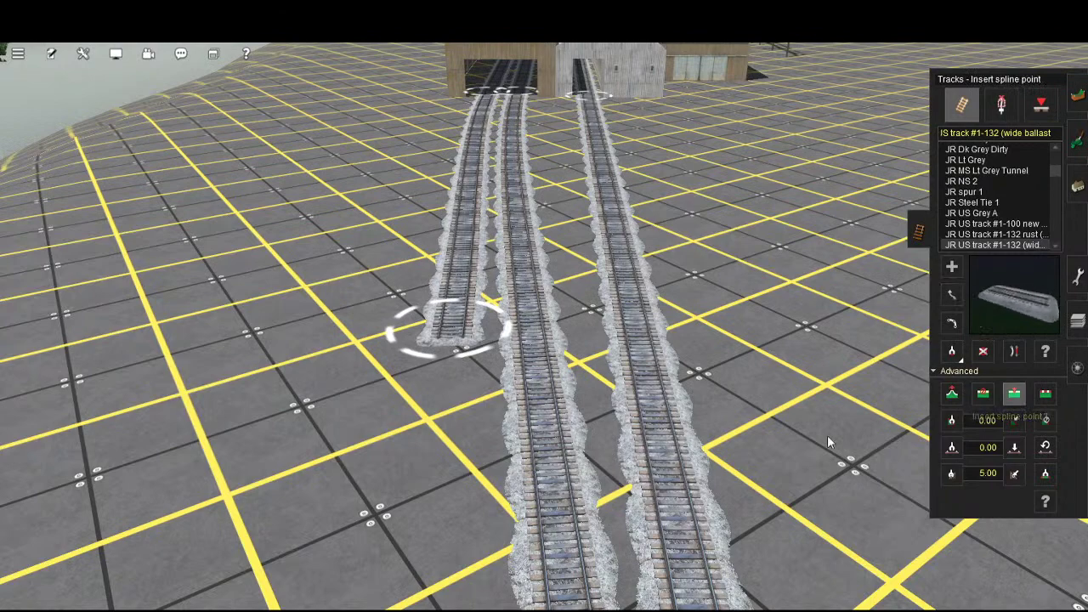
right_drag(684, 422, 661, 365)
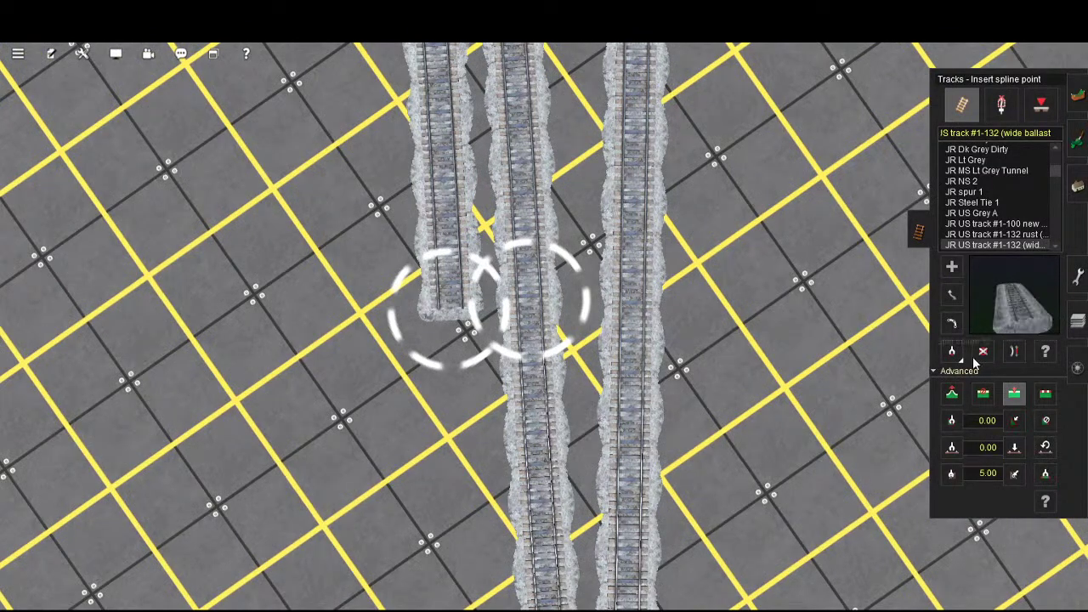
click(952, 297)
drag(450, 311, 462, 311)
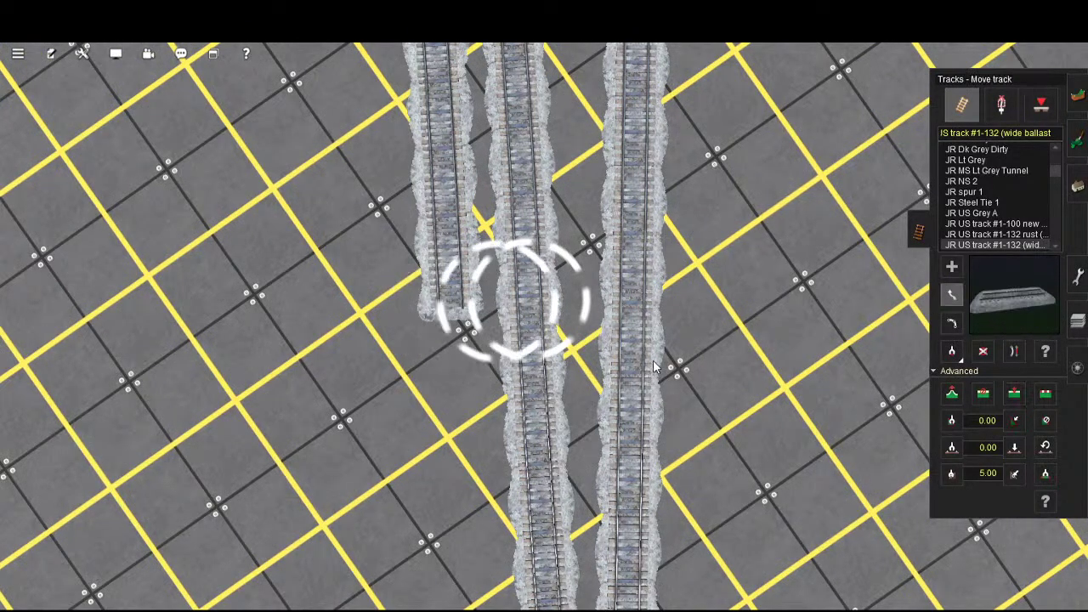
- Insert a spline point in the middle track just ahead of the junction, on the side away from the sheds
right_drag(743, 390, 673, 347)
scroll(672, 343, down, 5)
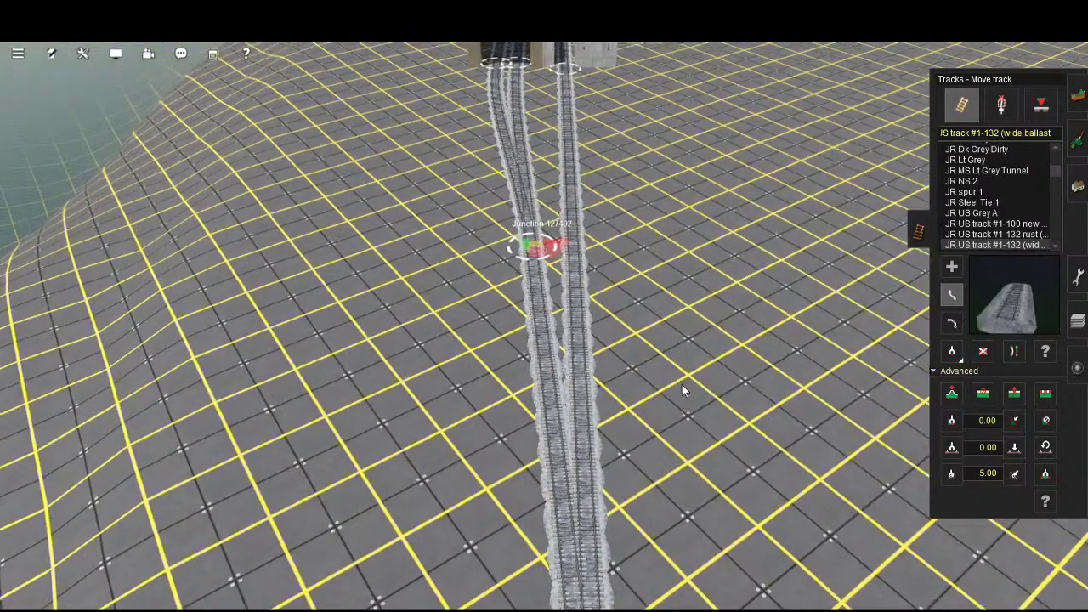
right_drag(722, 558, 651, 249)
scroll(705, 441, up, 5)
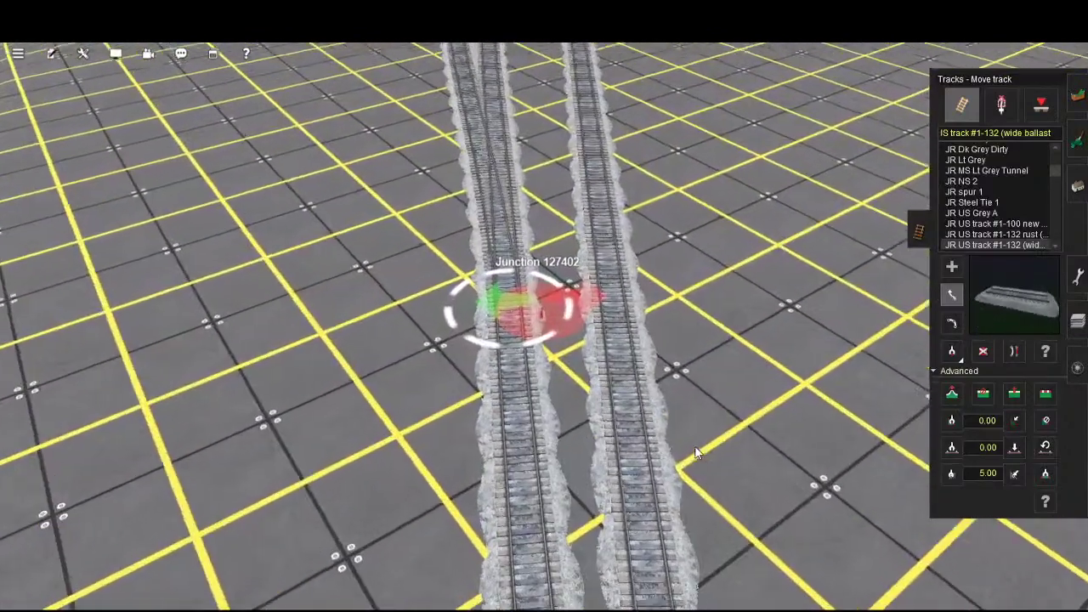
scroll(694, 453, up, 1)
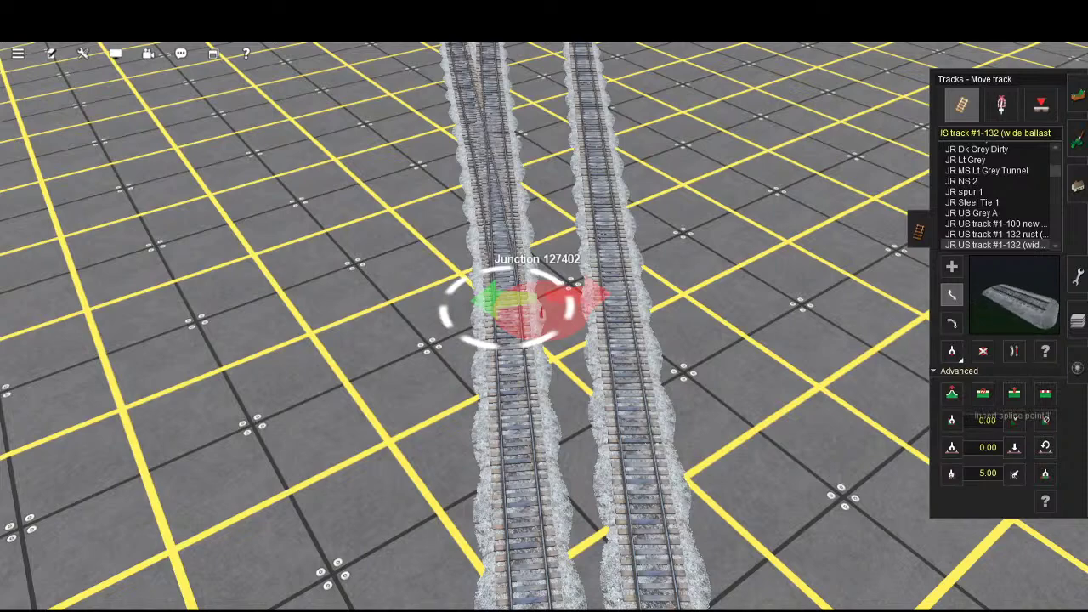
click(1014, 393)
right_click(713, 527)
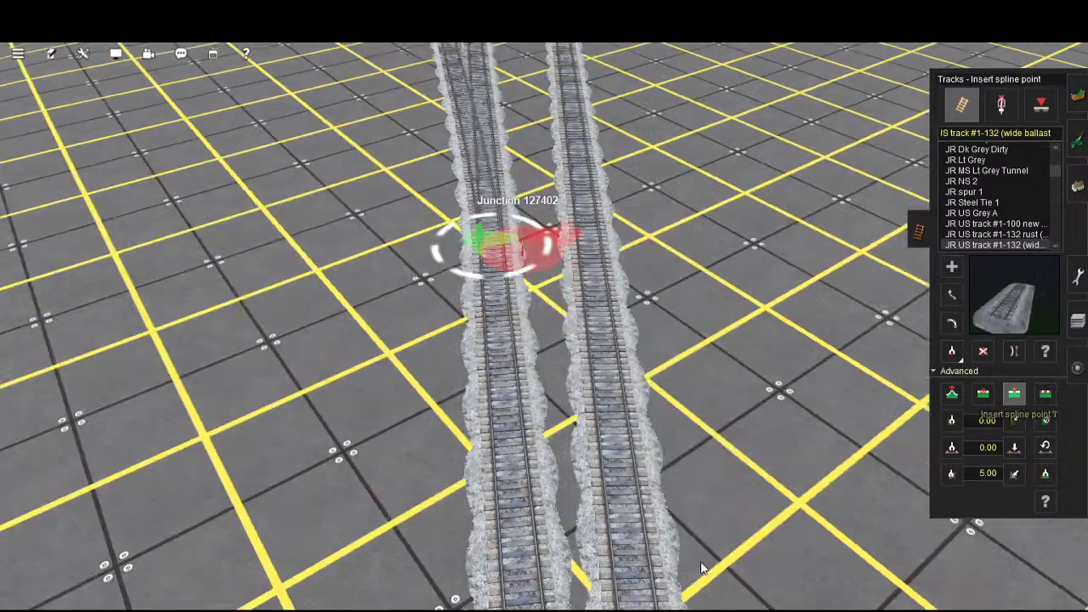
right_drag(699, 557, 608, 509)
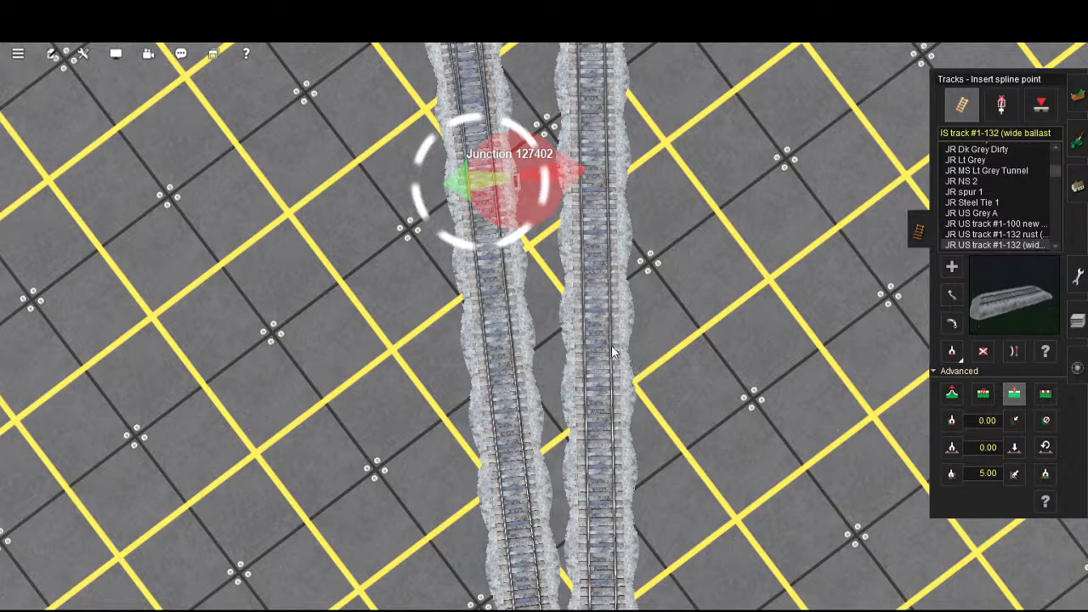
click(491, 279)
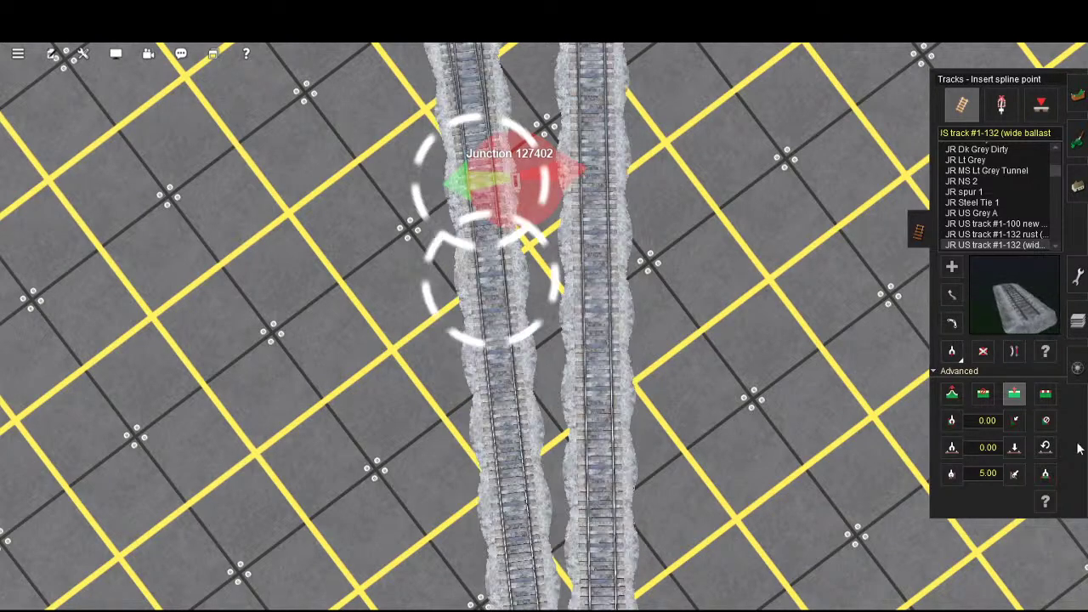
- Nudge the new spline point slightly toward the neighbouring track and check the alignment into the junction from above and at track level
click(1014, 392)
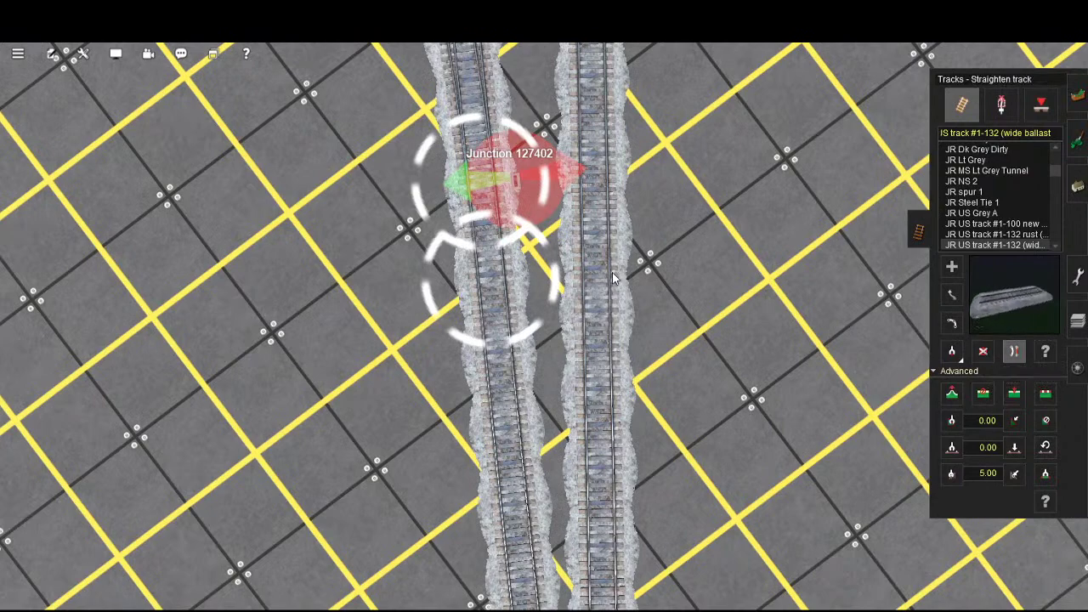
key(Down)
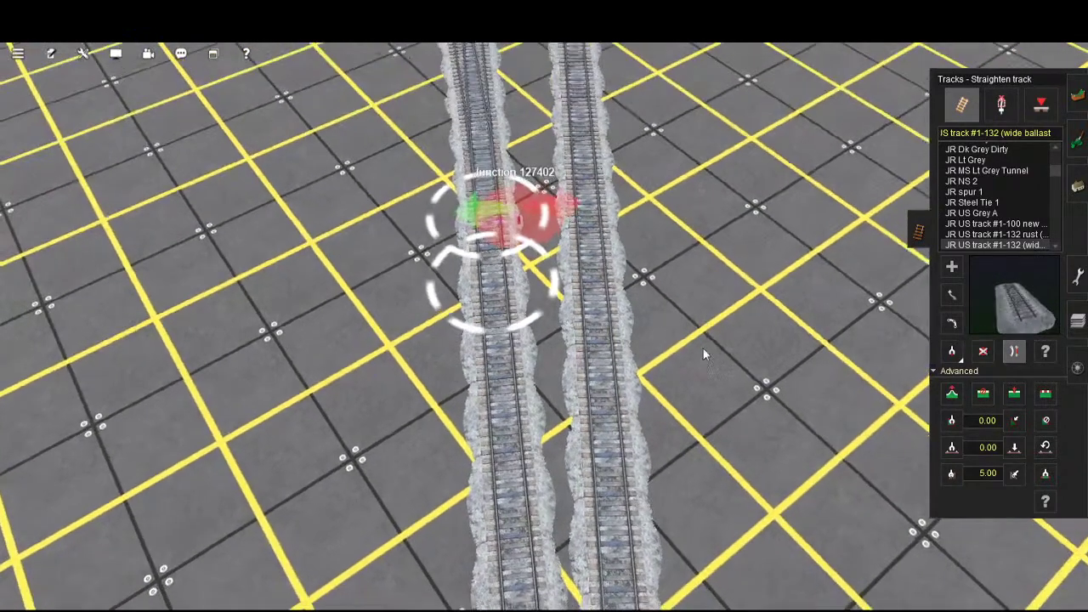
key(Down)
key(Down)
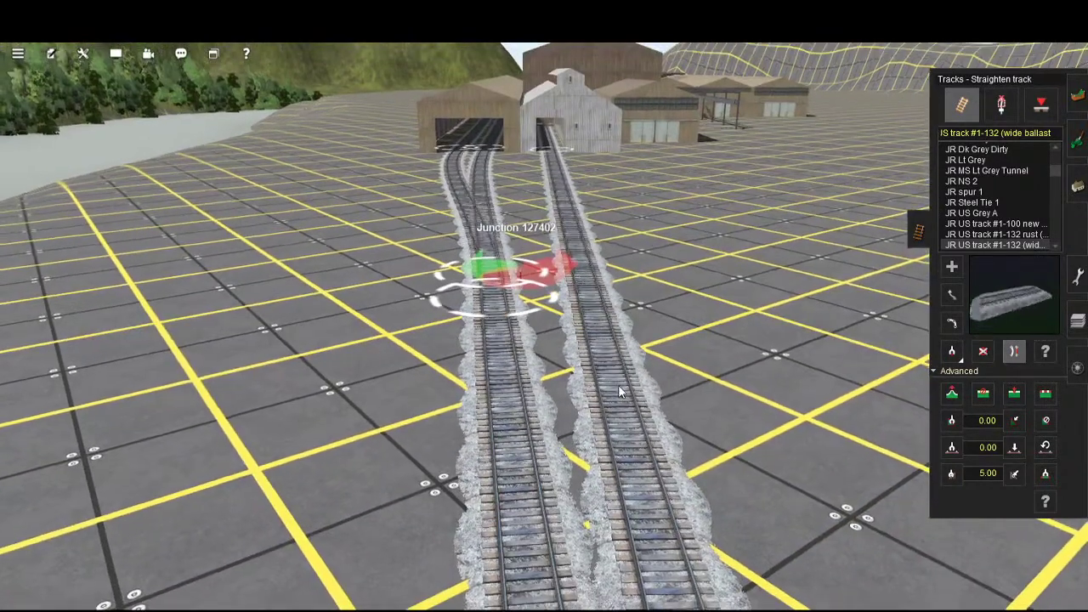
key(Up)
key(Up)
key(Up)
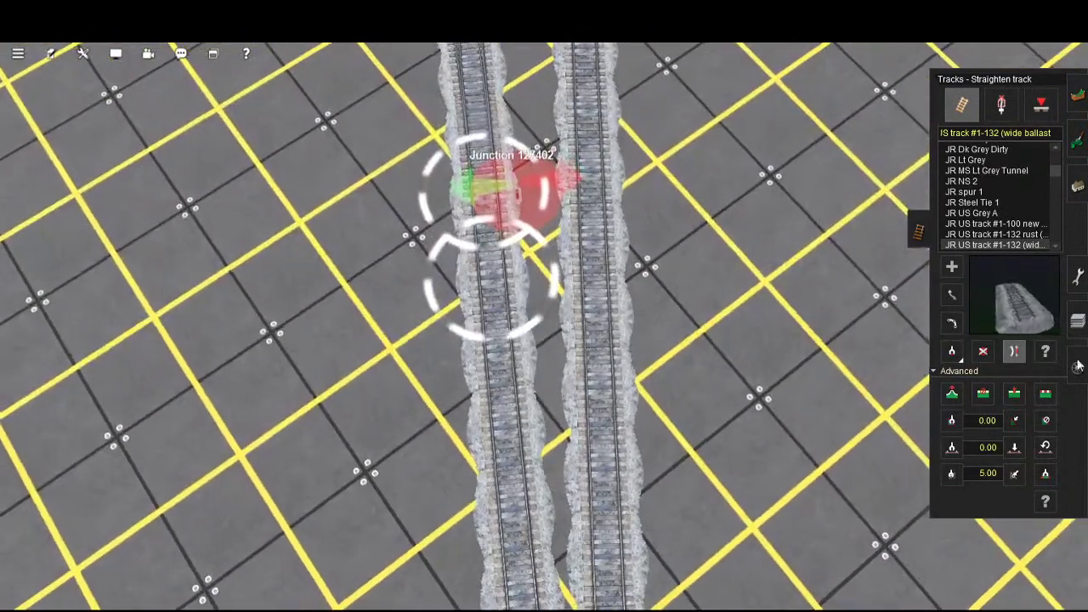
click(951, 294)
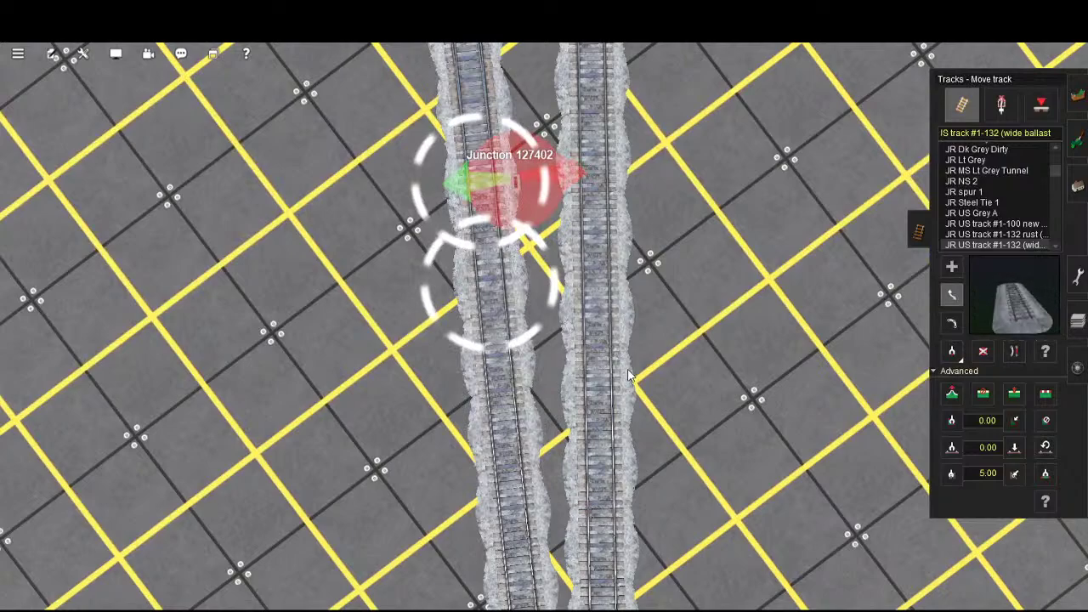
key(Down)
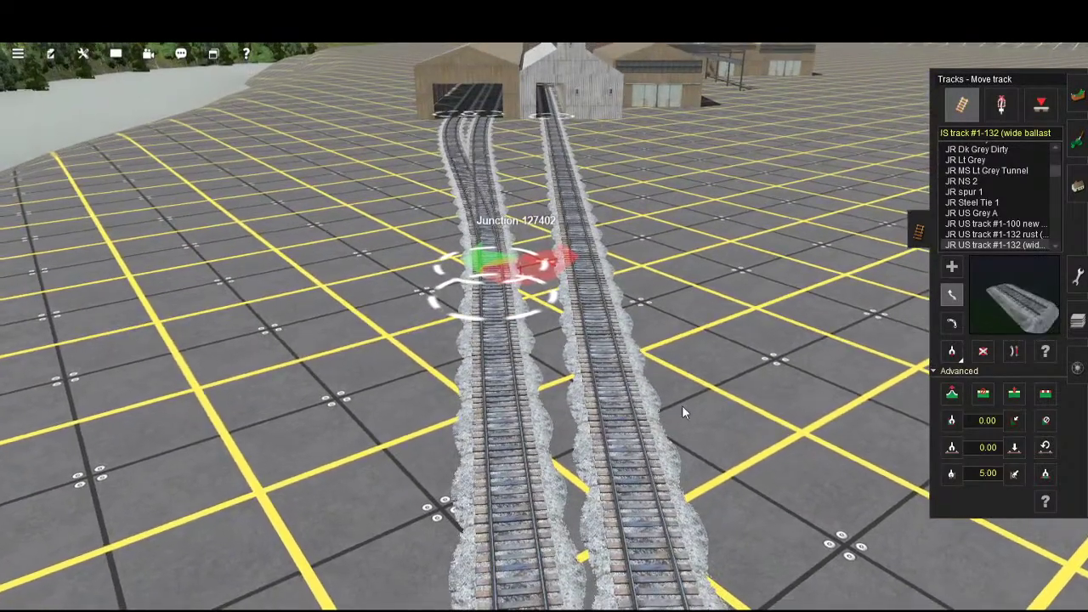
key(Up)
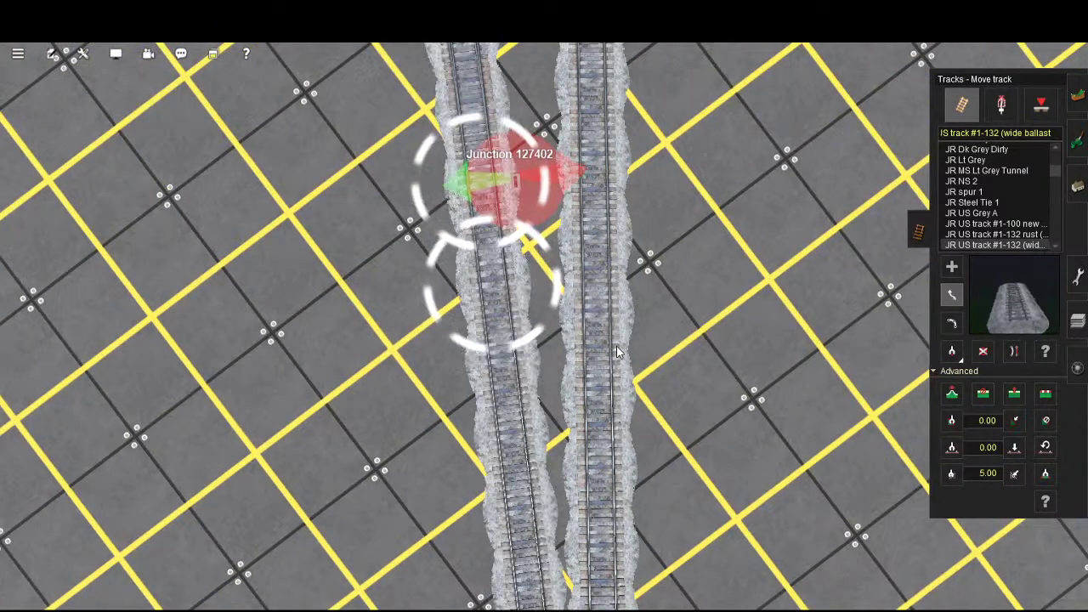
key(Down)
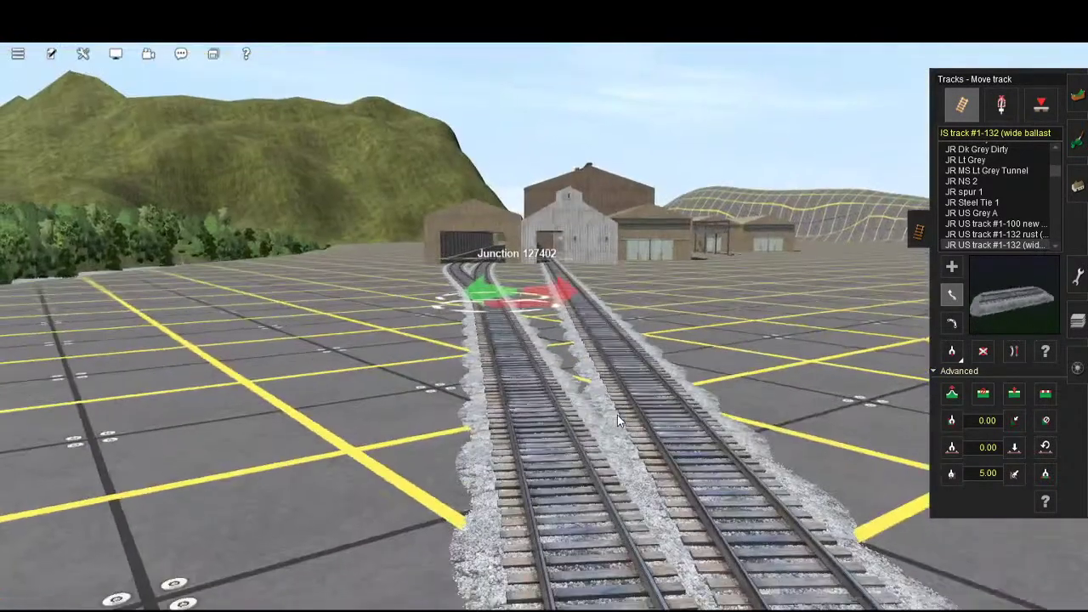
key(Up)
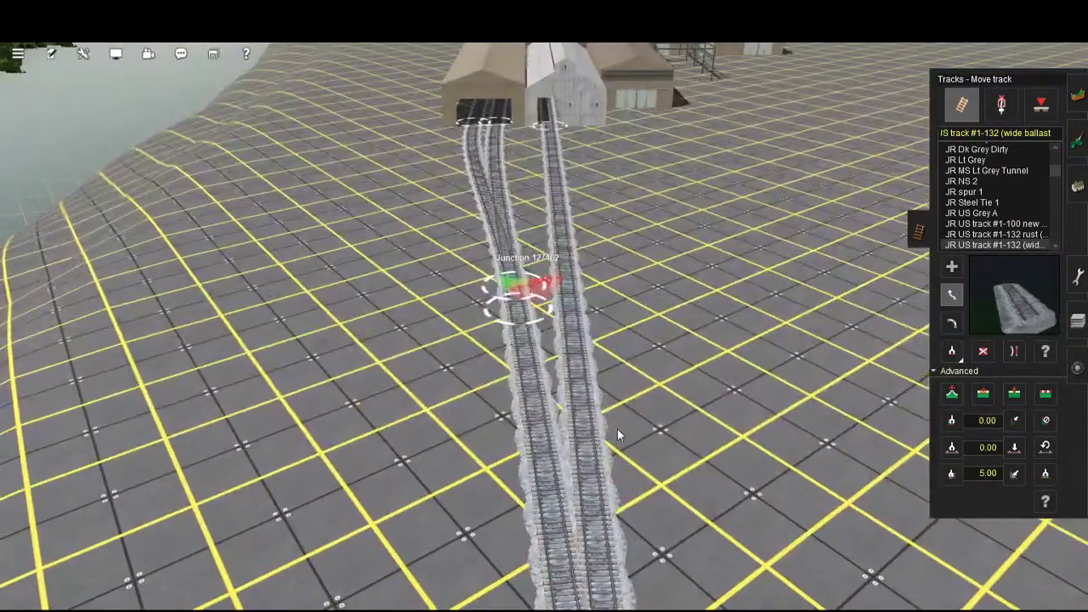
- Lay a track close along the factory's outer side wall through the open steel frame, from the inner corner to just past the front corner
scroll(544, 327, down, 5)
key(Up)
right_click(721, 561)
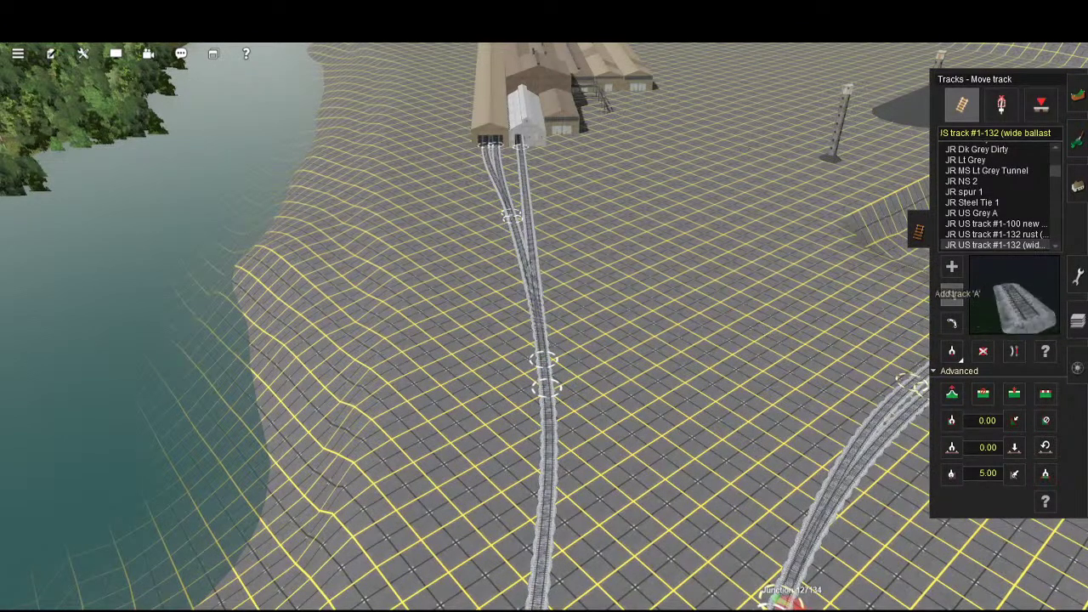
click(951, 267)
right_drag(737, 169, 679, 456)
scroll(684, 453, up, 5)
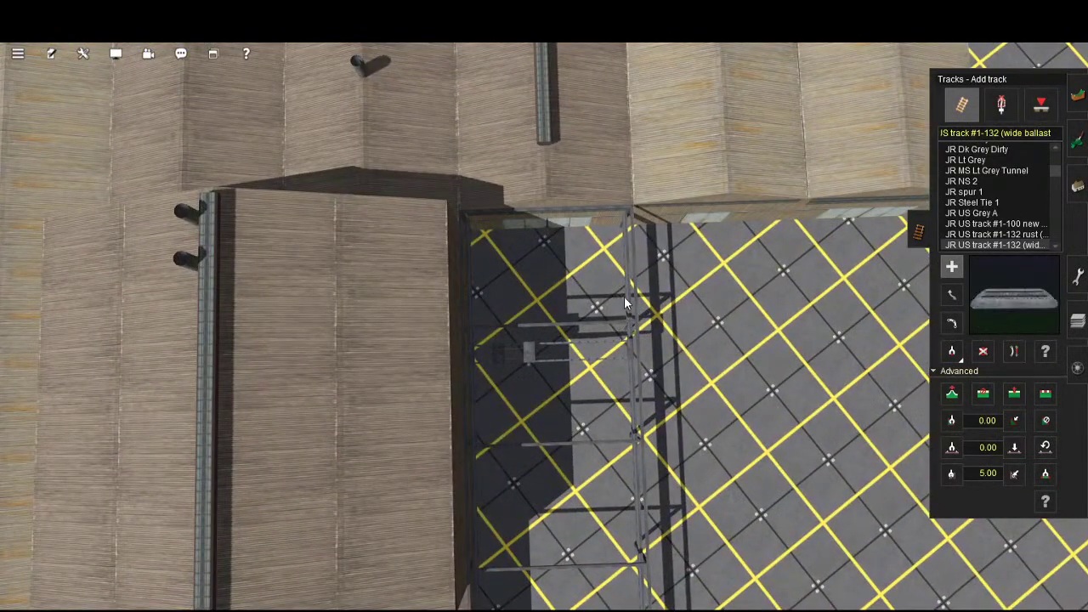
drag(502, 248, 508, 480)
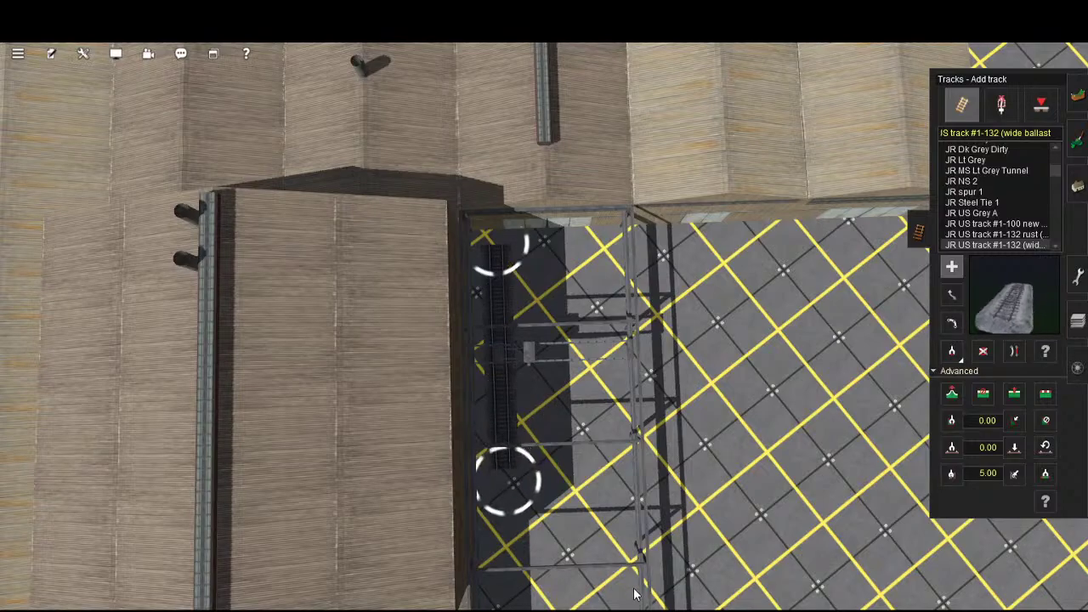
scroll(634, 594, down, 5)
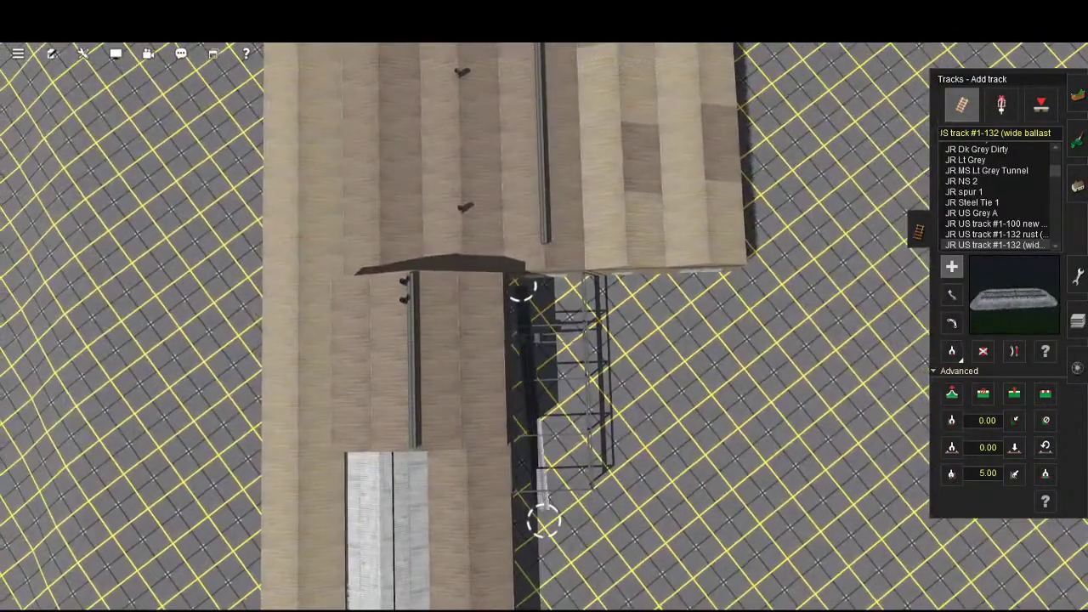
drag(544, 520, 562, 480)
right_click(544, 520)
key(Left)
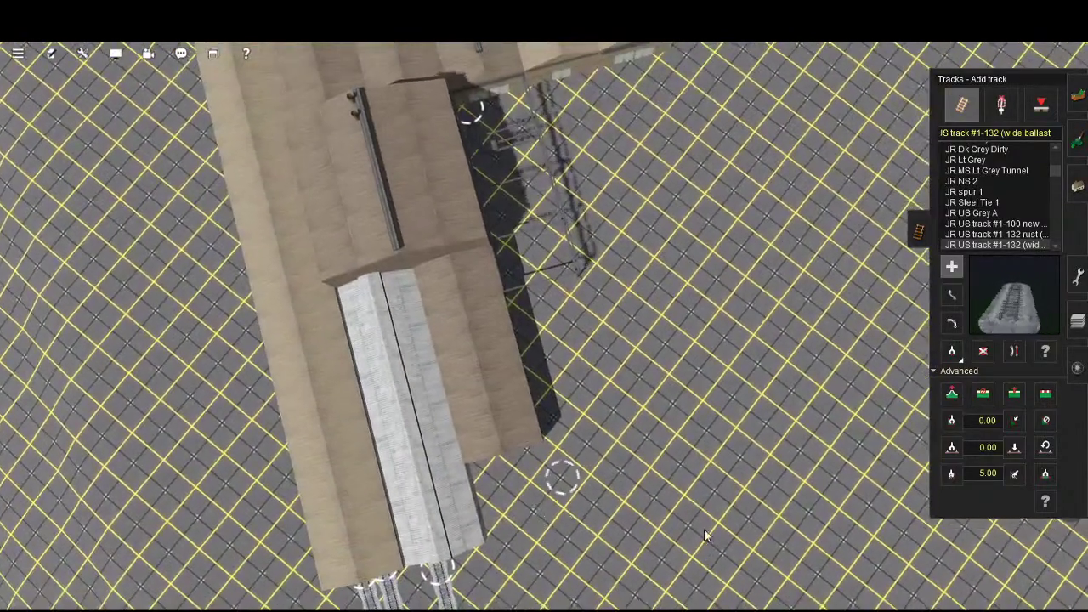
scroll(691, 521, up, 5)
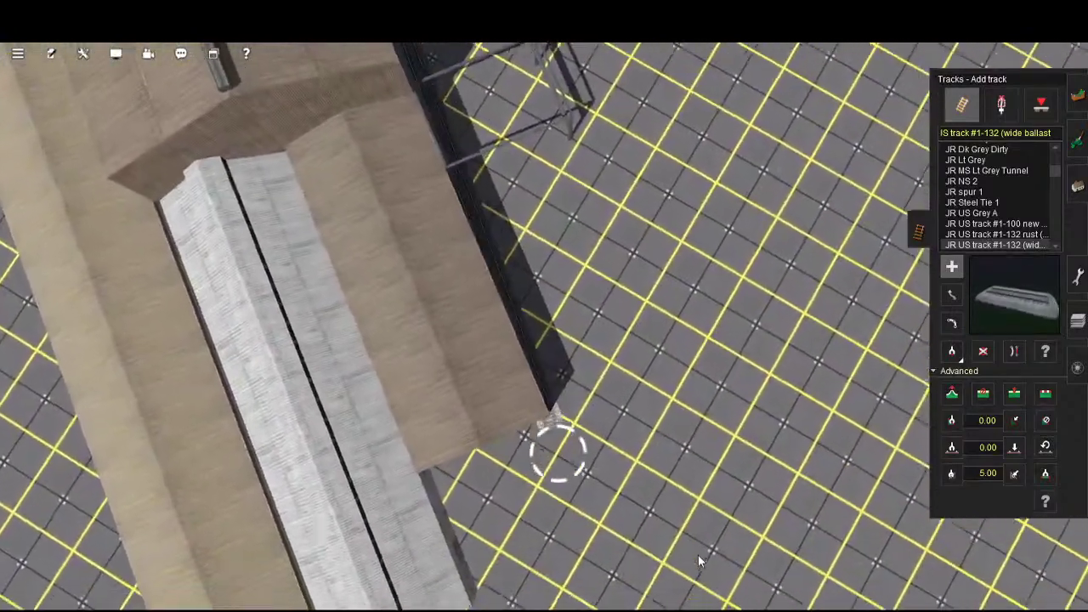
key(Left)
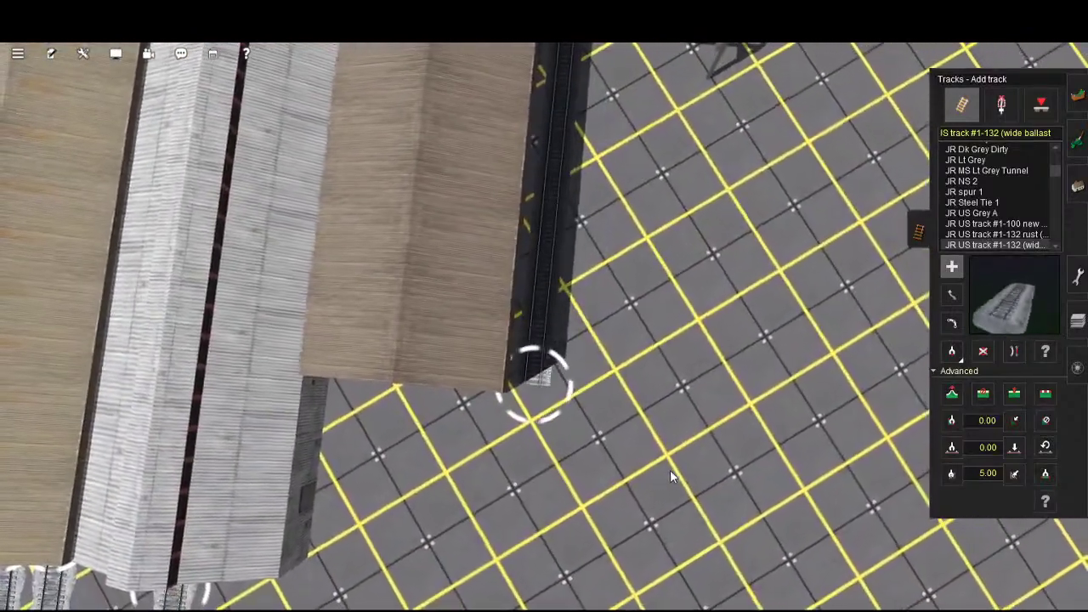
key(Left)
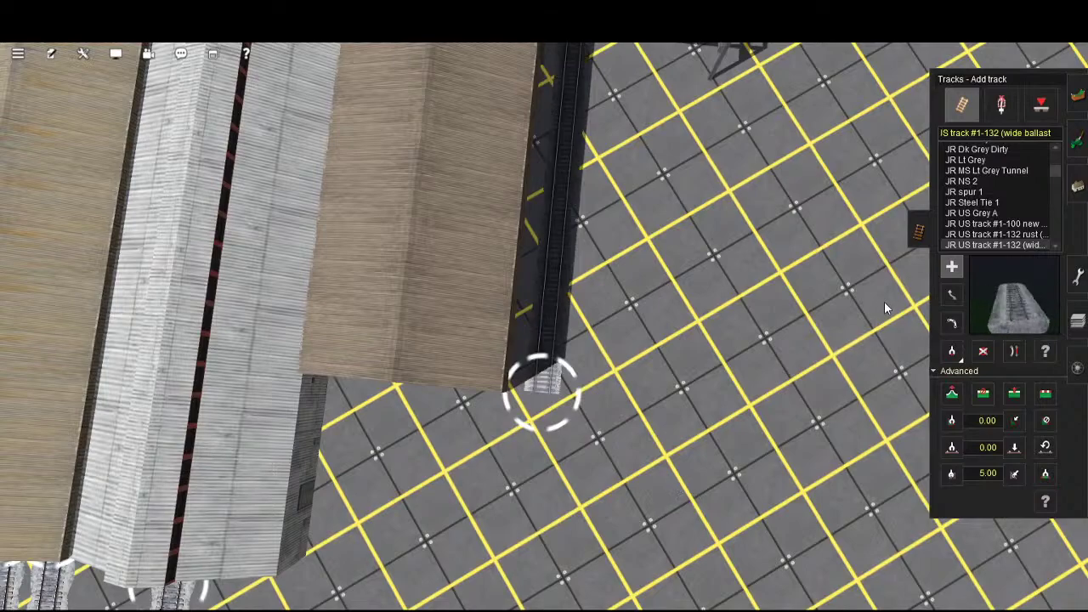
- Lay a second track through the steel frame parallel to the wall-side track, from the inner building wall to beside that track's front end
scroll(841, 244, down, 3)
right_drag(811, 183, 650, 485)
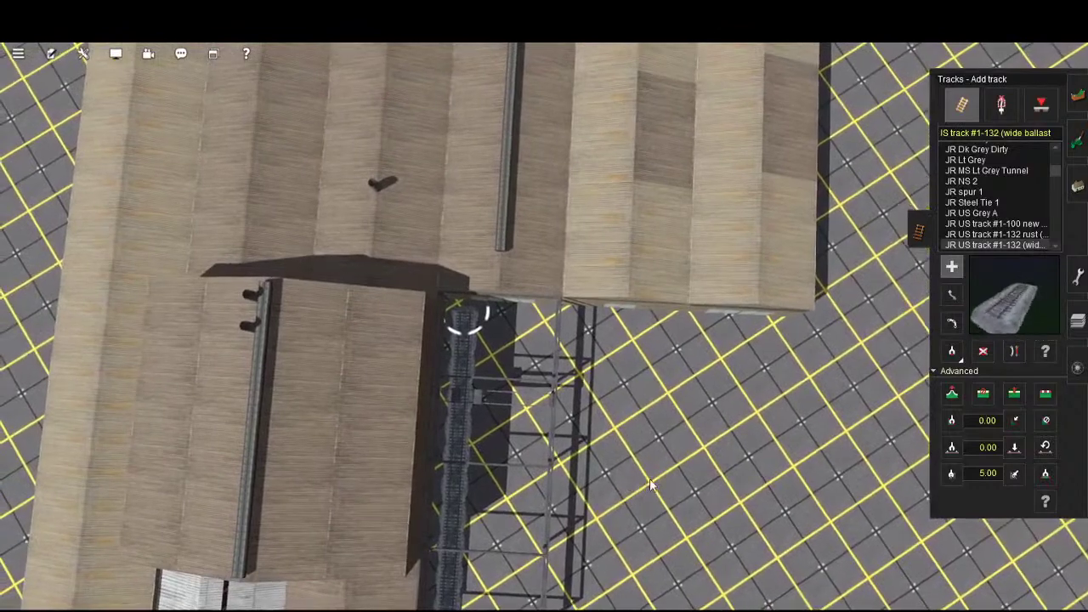
scroll(653, 481, up, 2)
scroll(659, 475, up, 2)
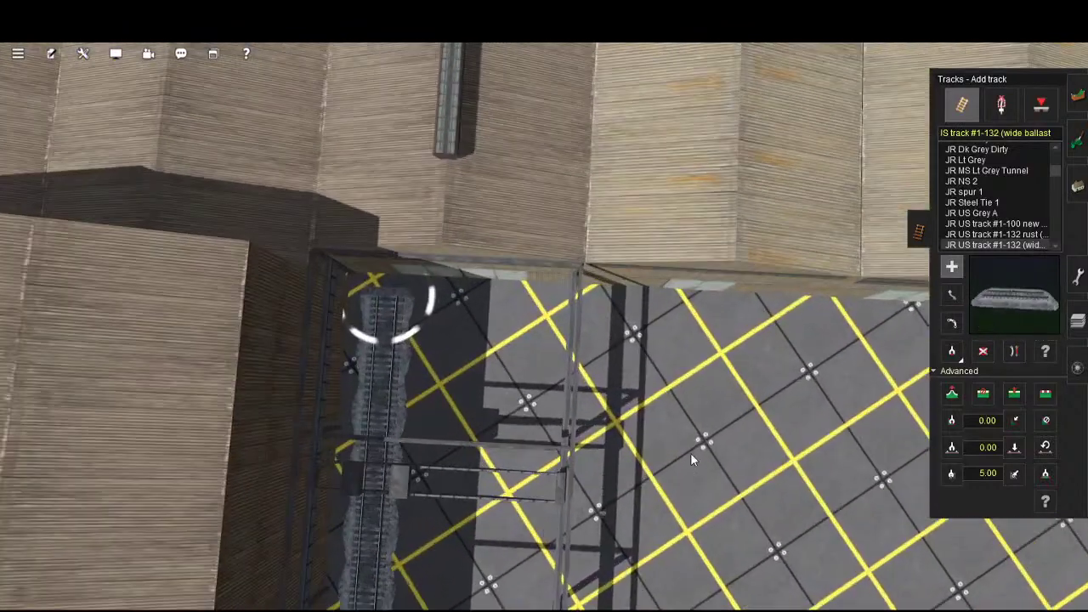
scroll(691, 457, up, 2)
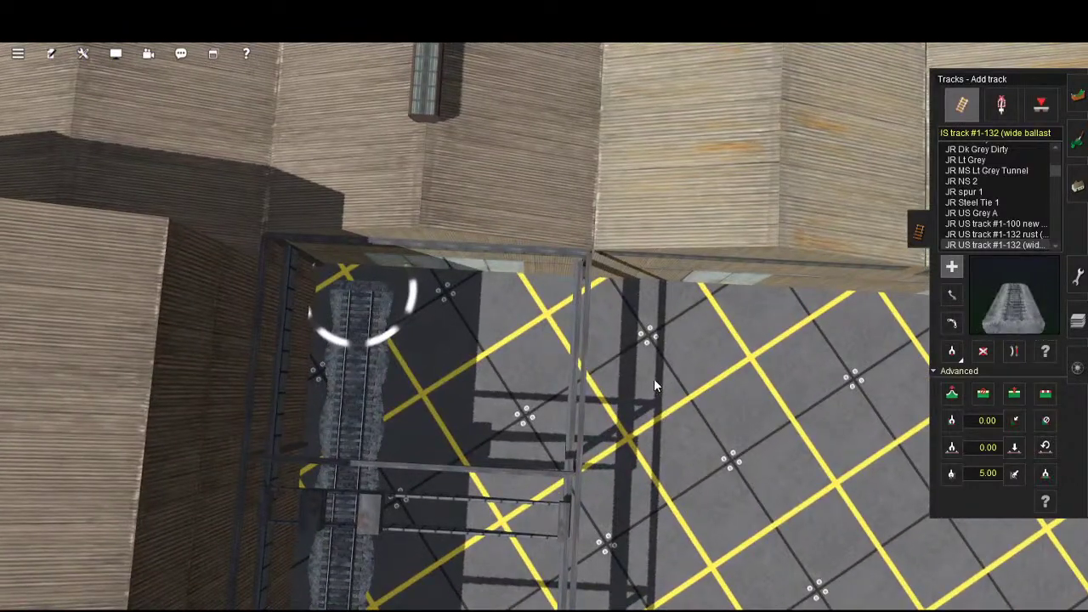
drag(654, 379, 649, 608)
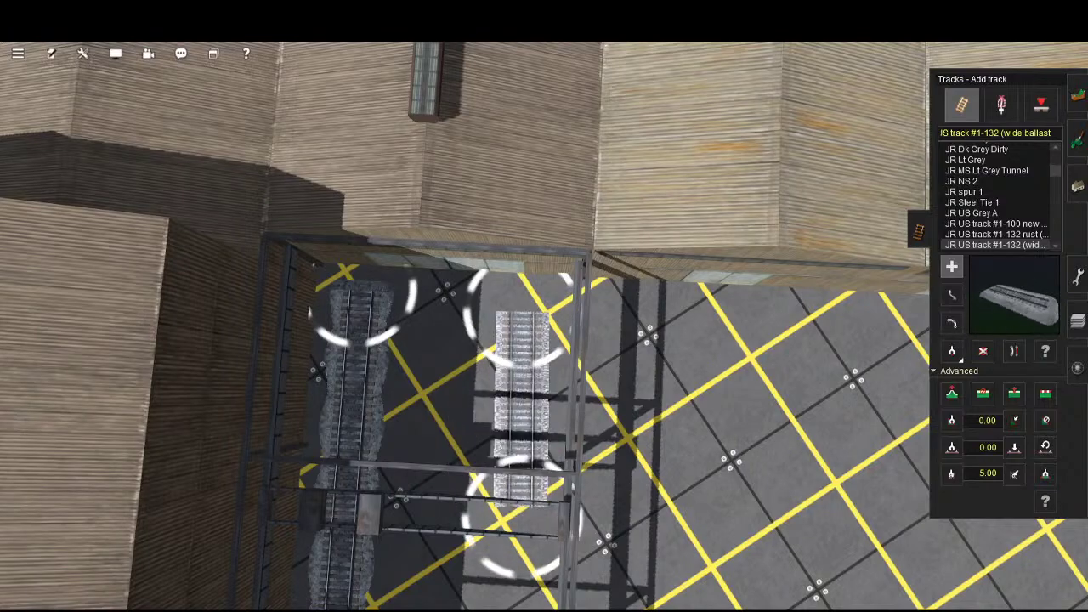
scroll(649, 595, down, 5)
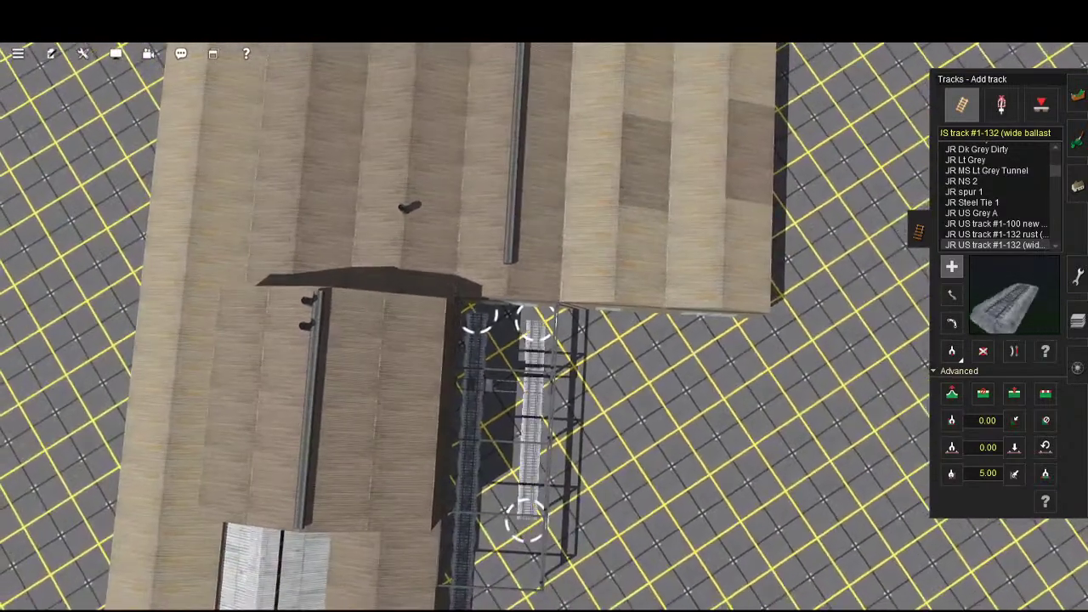
scroll(526, 519, down, 3)
drag(648, 608, 653, 433)
key(Left)
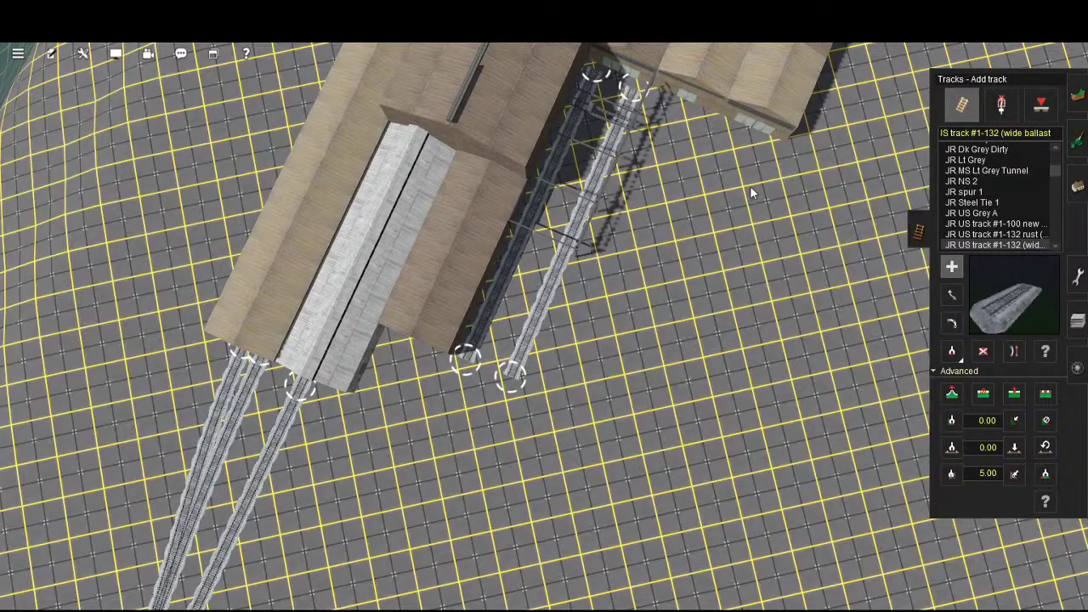
right_drag(750, 187, 690, 455)
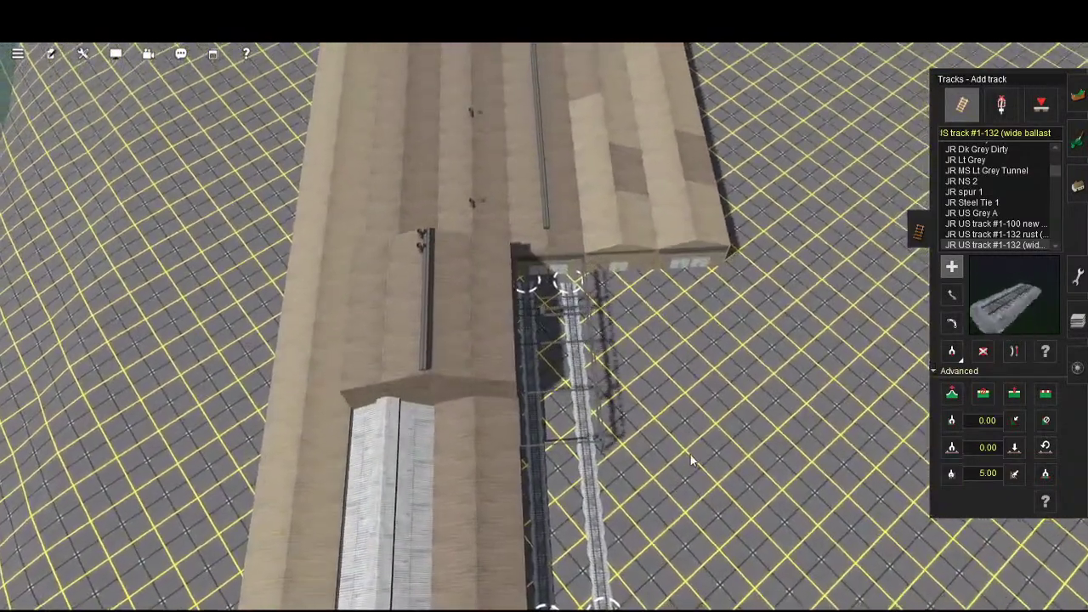
- Try to lay a third track between the two tracks in the steel frame, from the inner building wall to their front ends
scroll(691, 453, up, 10)
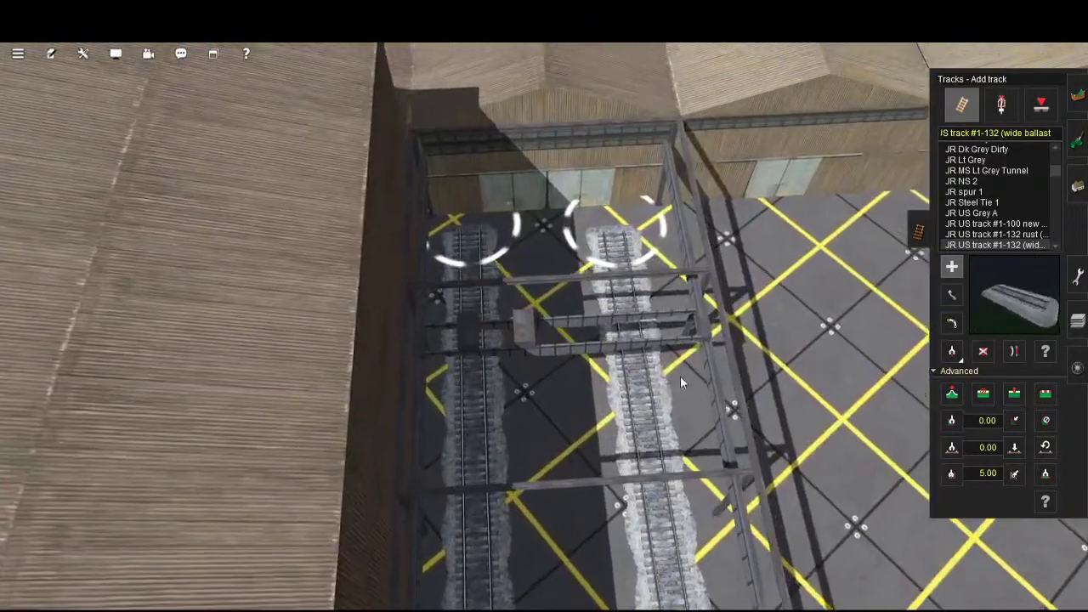
right_drag(681, 377, 664, 485)
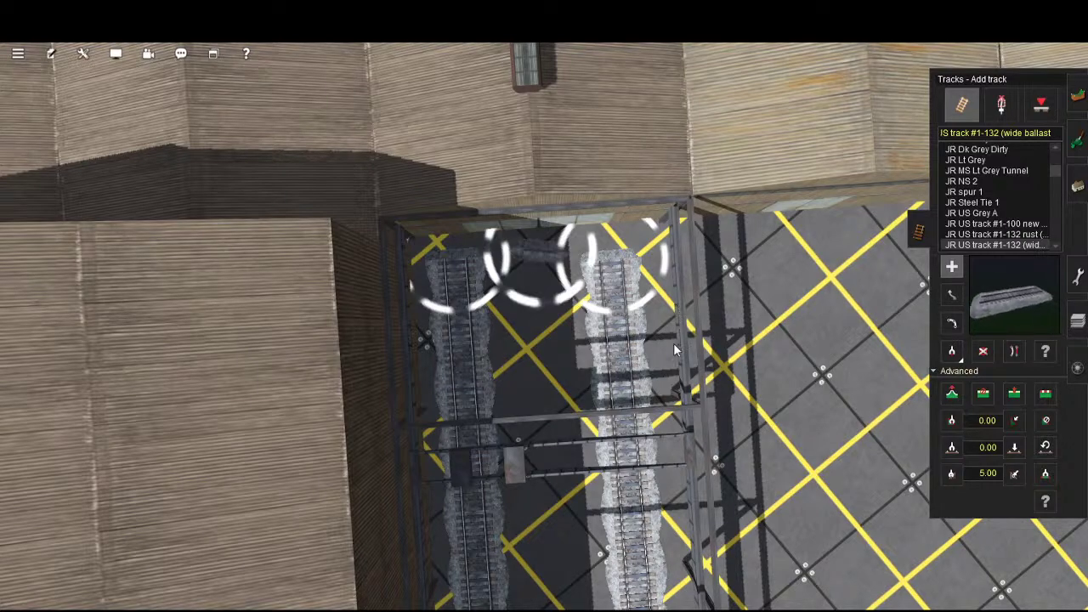
scroll(689, 428, down, 5)
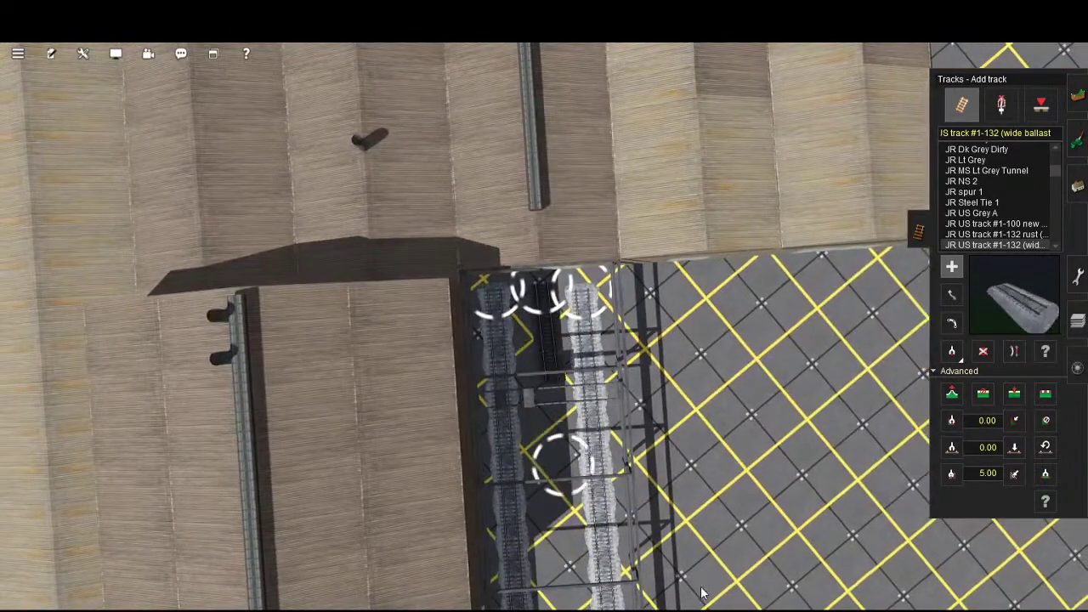
right_click(703, 597)
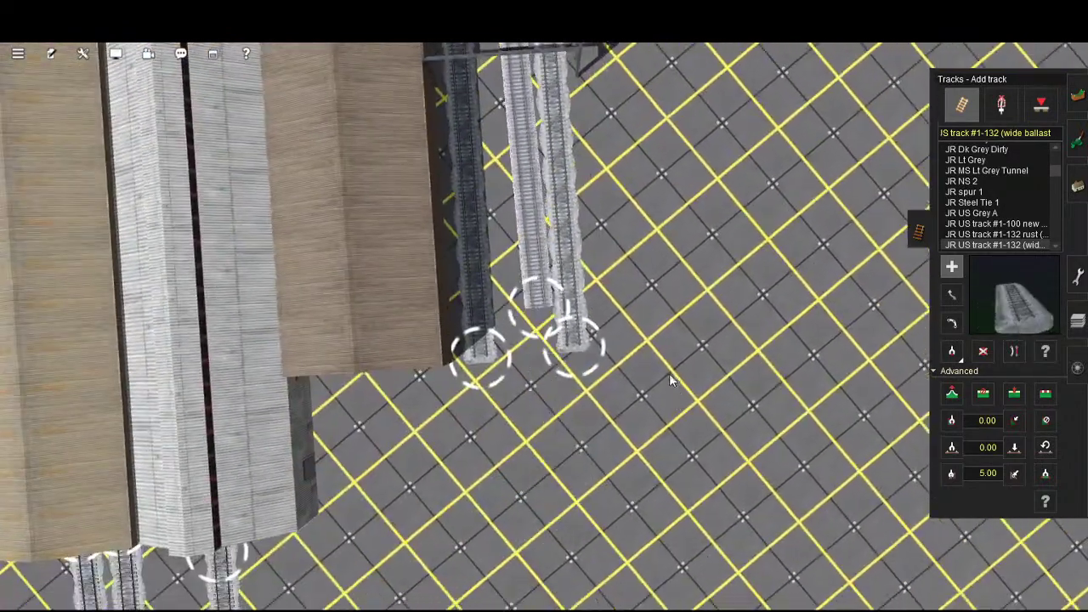
key(Down)
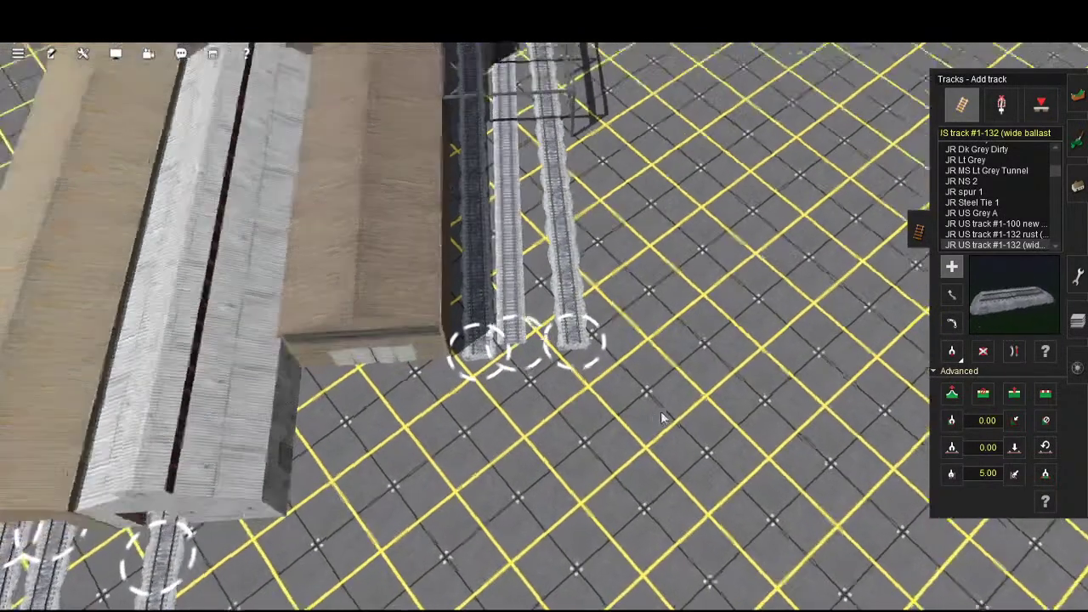
key(Down)
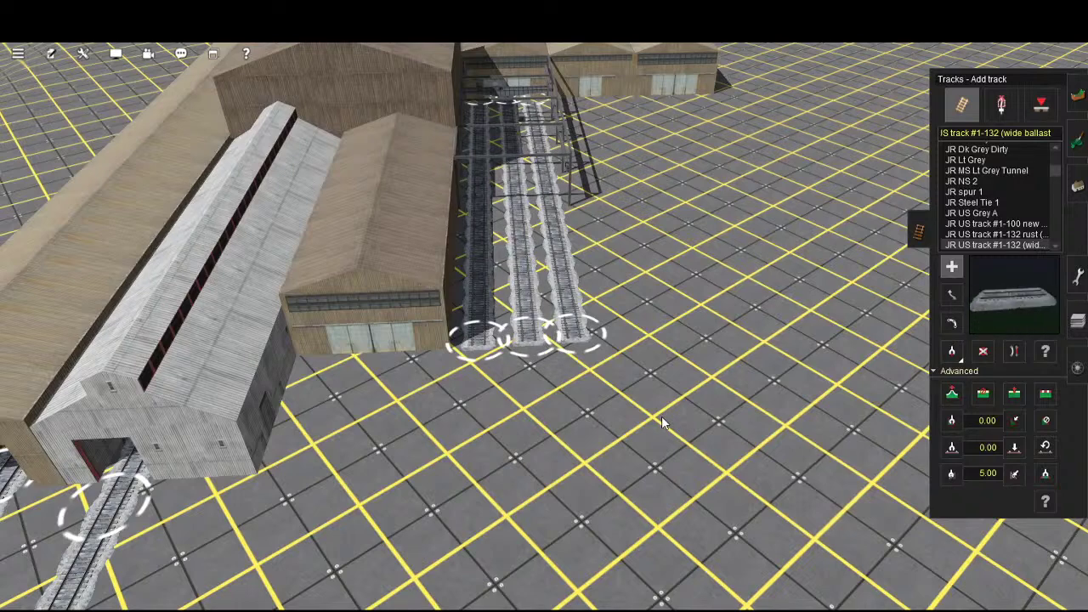
- Undo the middle track's last placement and delete the piece left joined to the outer track
key(ctrl+z)
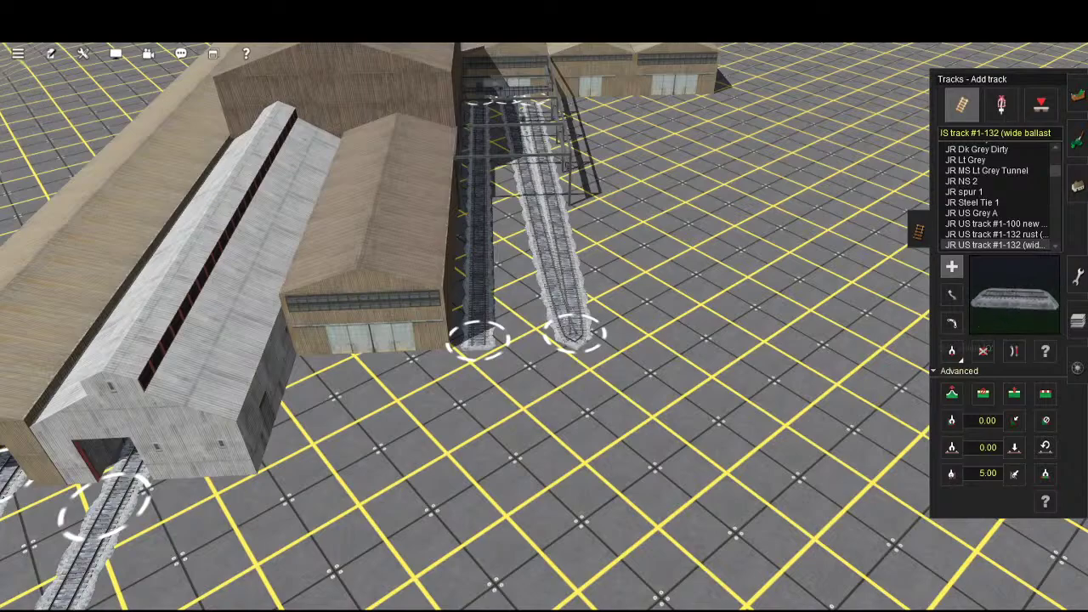
key(d)
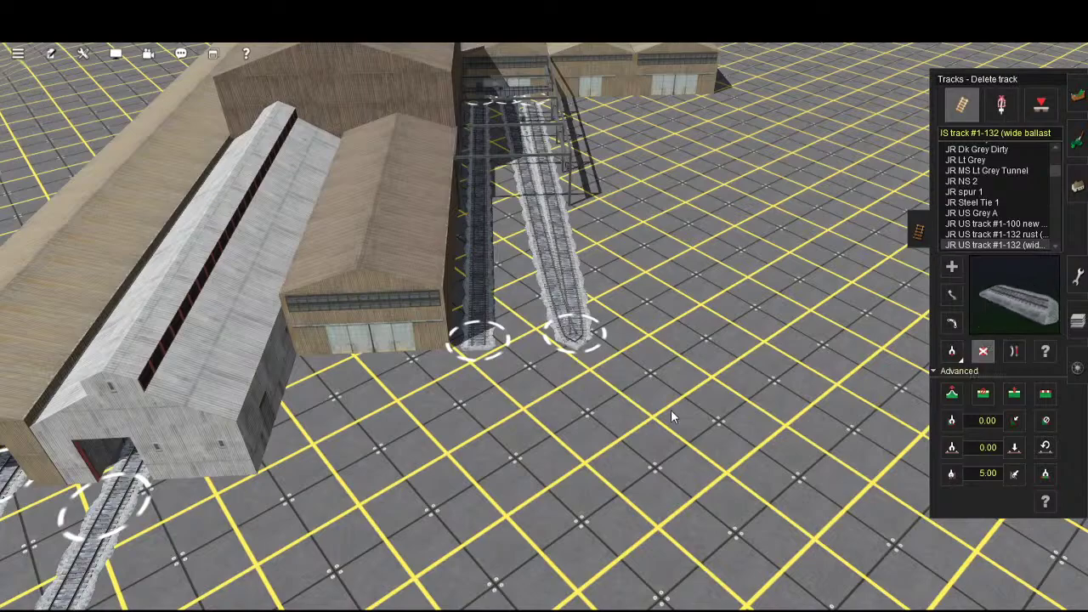
click(667, 274)
right_drag(642, 219, 678, 398)
- Lay a middle track between the two steel-frame tracks, from the inner building wall to beside their front ends
key(a)
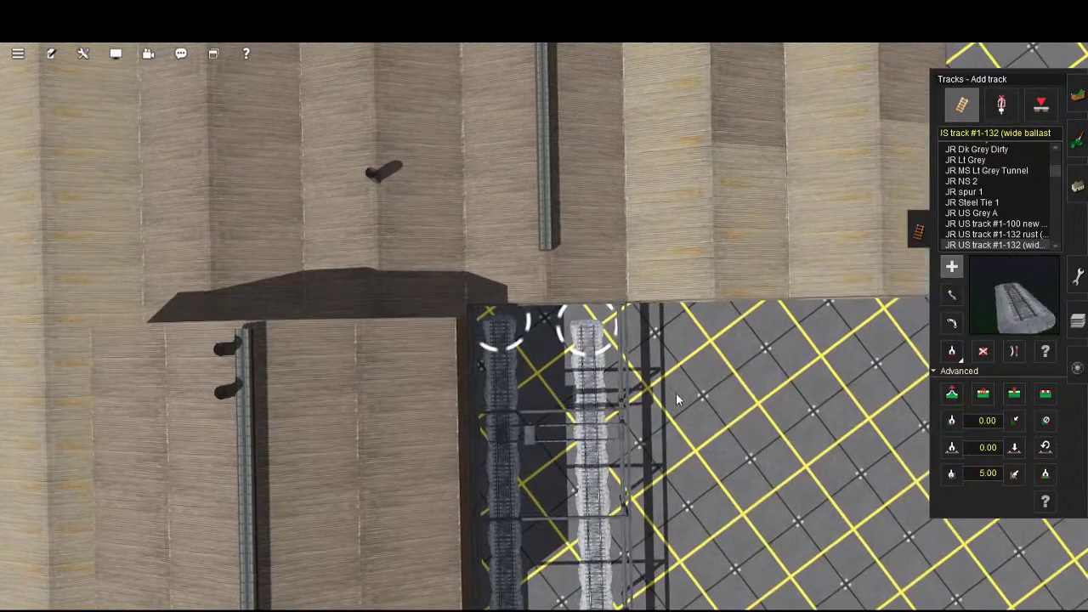
scroll(706, 451, up, 5)
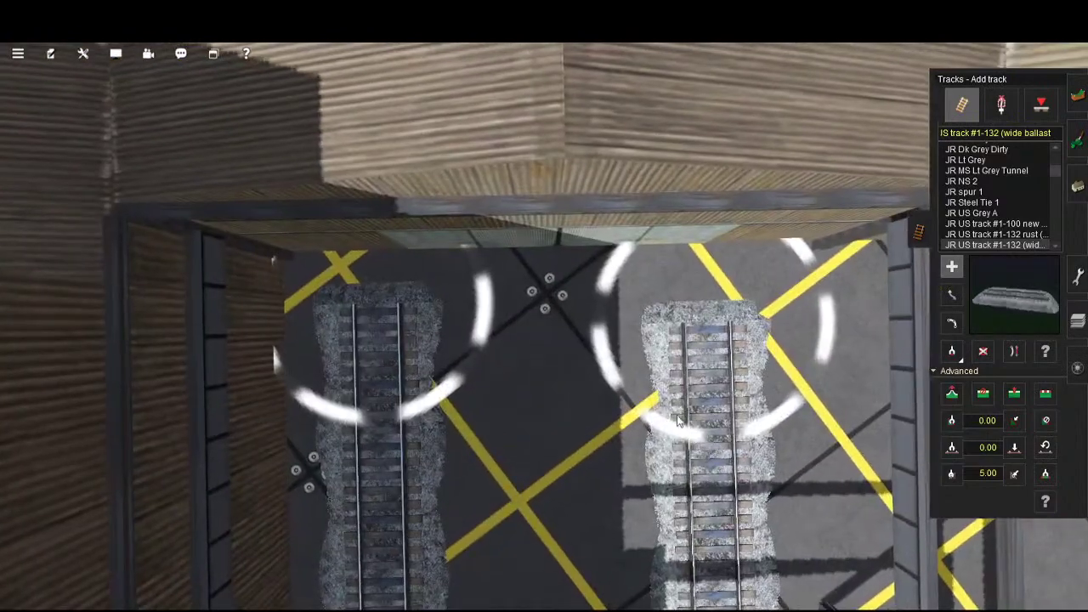
scroll(678, 332, down, 10)
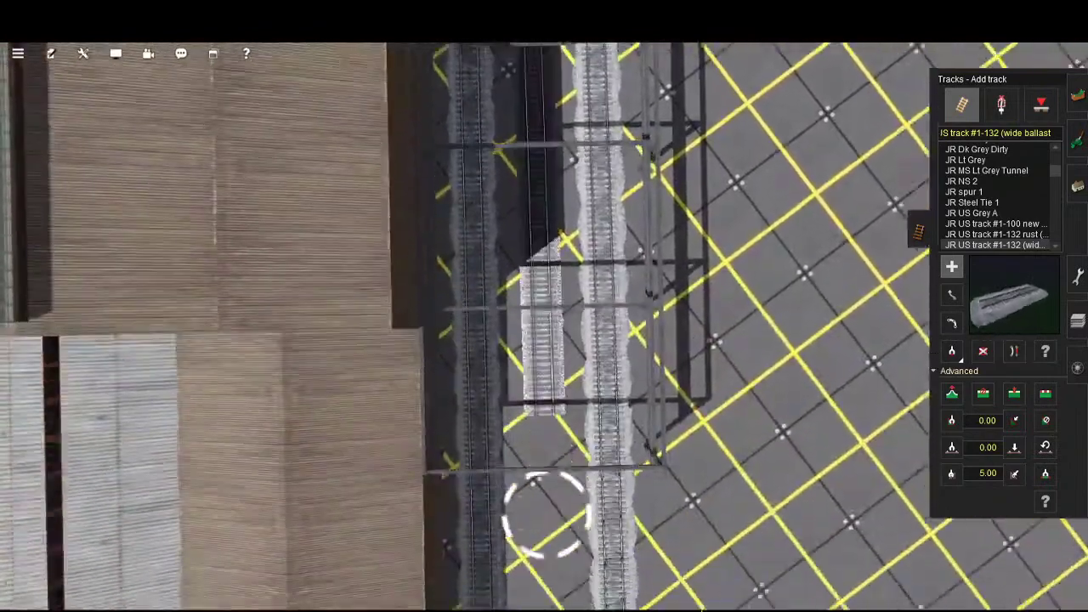
key(Down)
drag(546, 515, 537, 424)
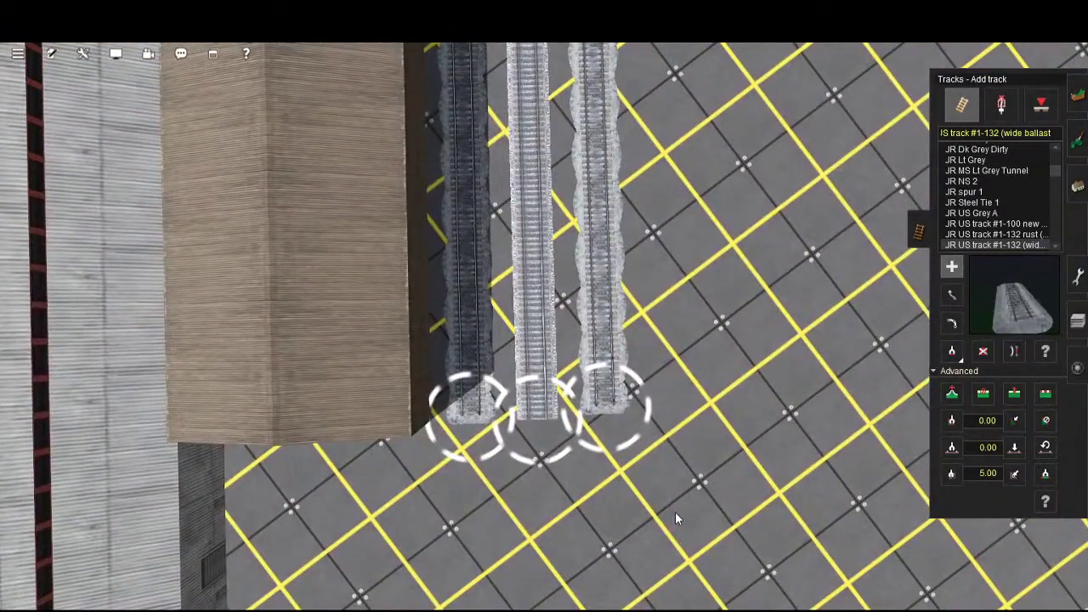
- Examine the three parallel steel-frame tracks and their front ends against the sheds and existing sidings, from above and close up
scroll(680, 502, down, 10)
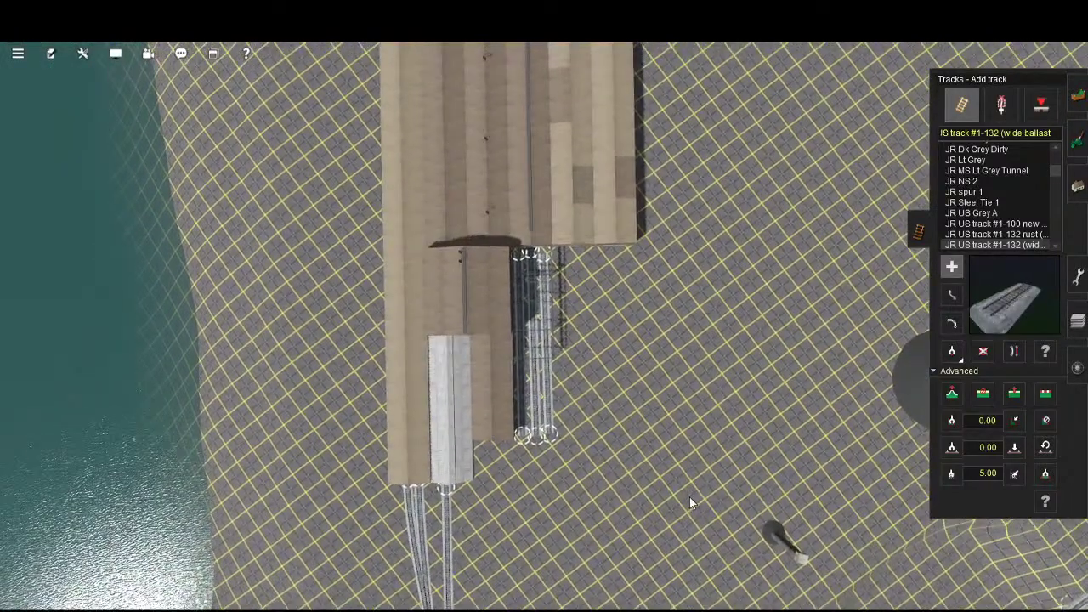
scroll(690, 505, up, 5)
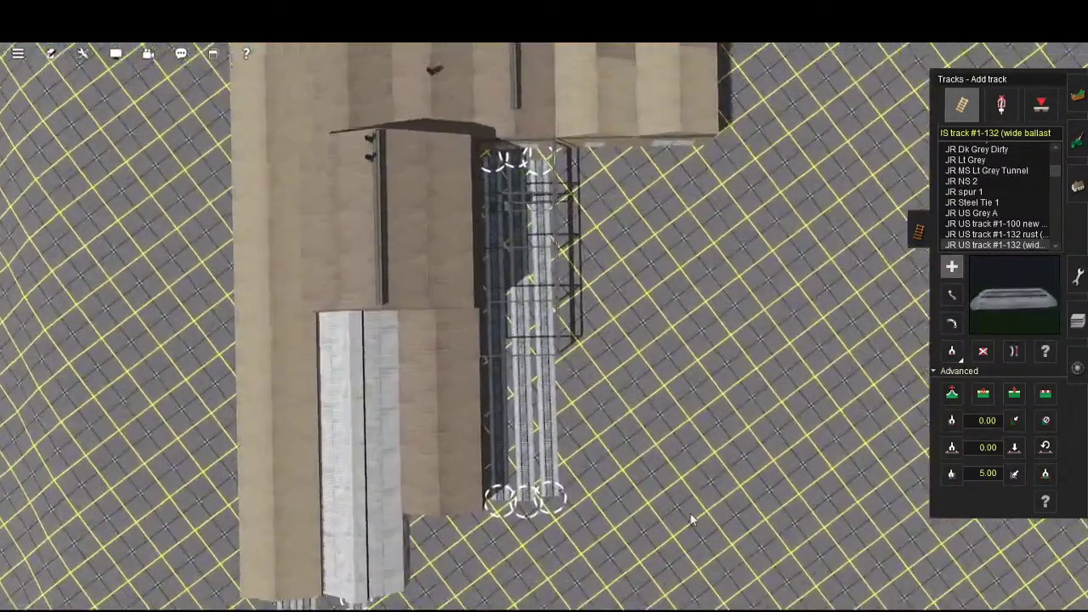
key(Down)
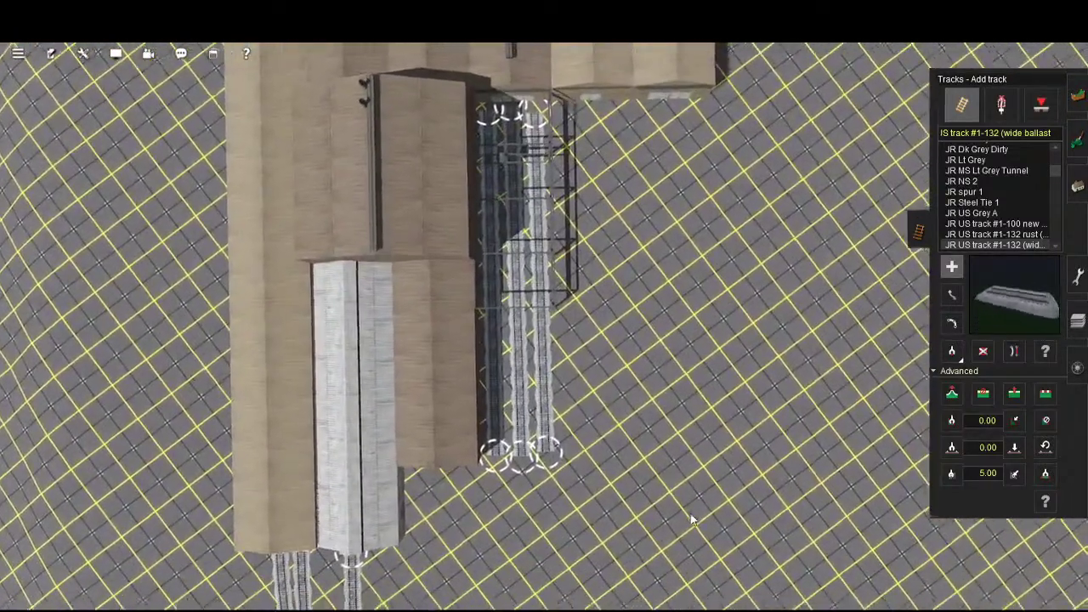
scroll(674, 515, up, 5)
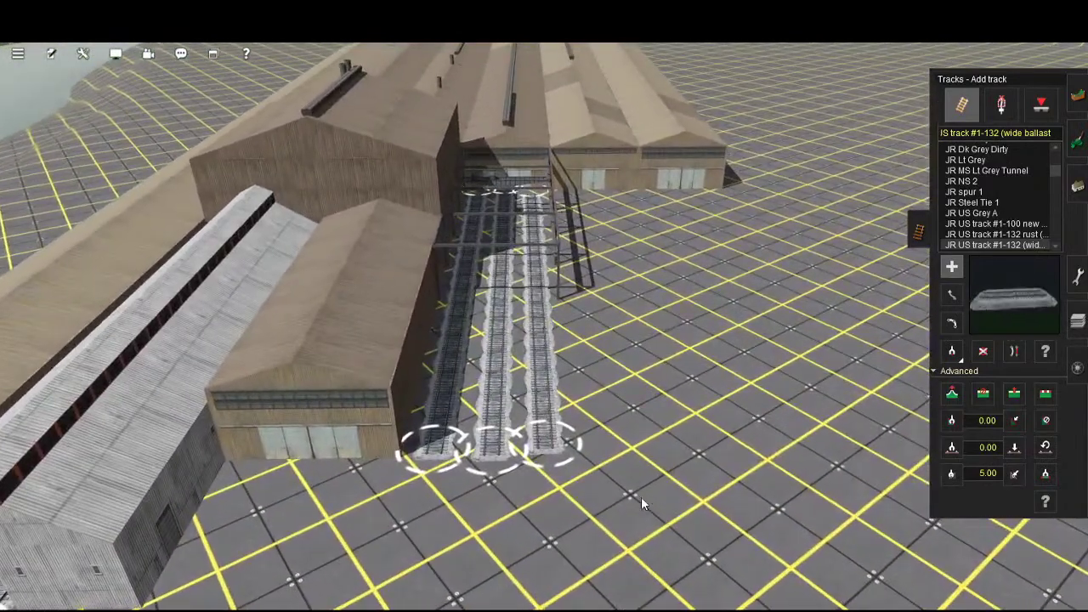
right_drag(641, 496, 667, 490)
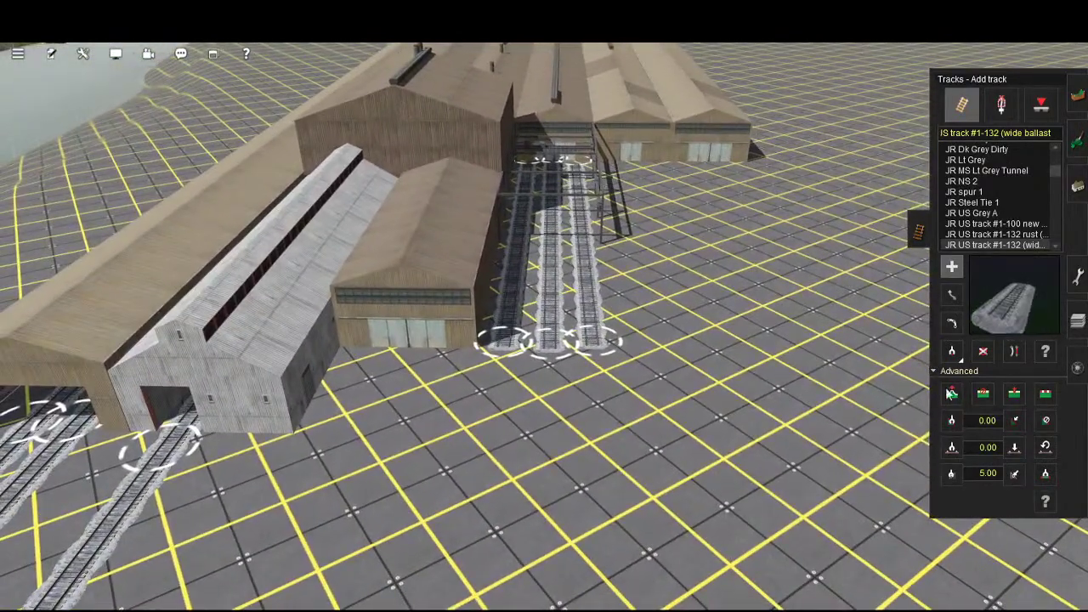
right_drag(736, 472, 700, 484)
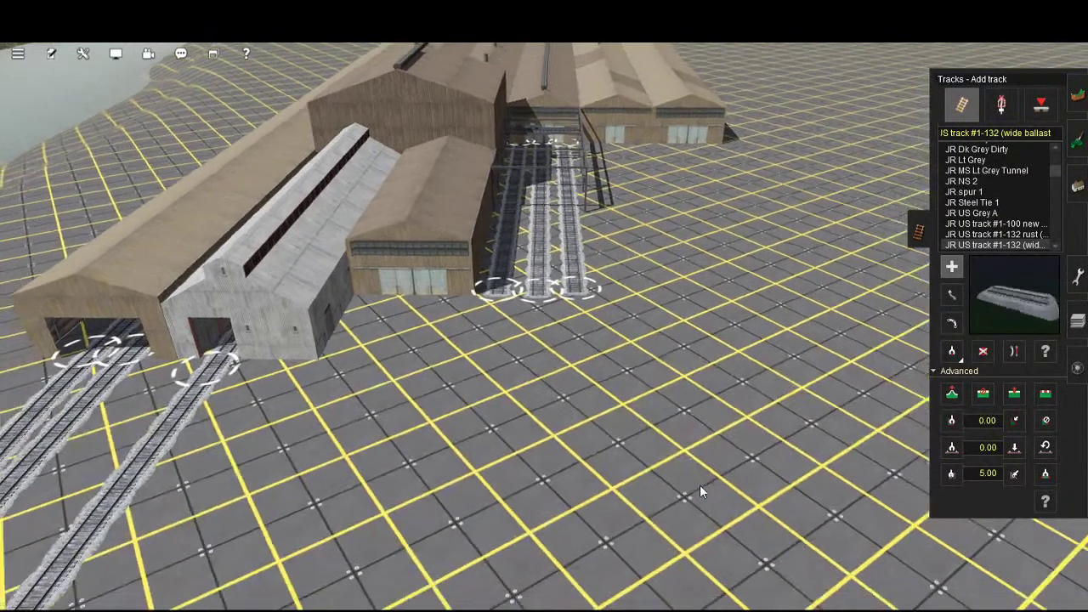
key(Up)
scroll(715, 380, down, 5)
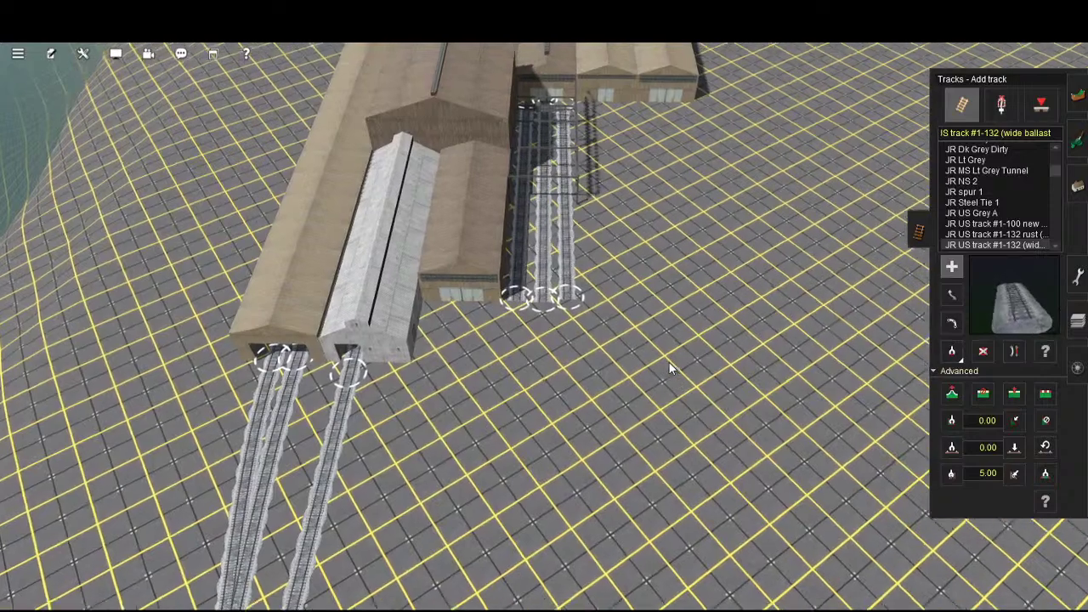
right_drag(669, 362, 713, 437)
scroll(713, 438, up, 5)
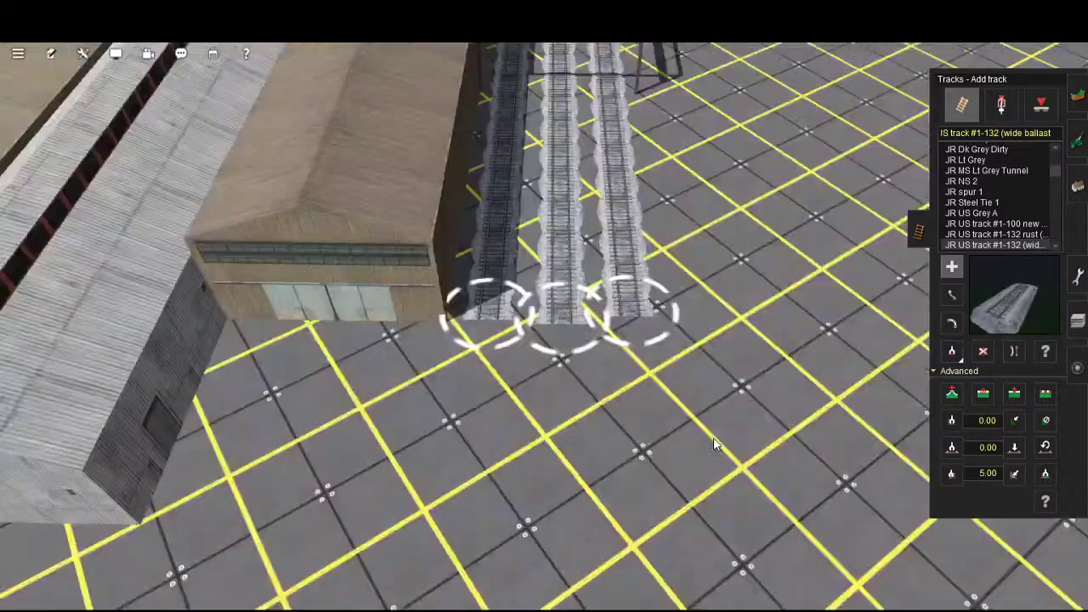
scroll(702, 442, up, 3)
scroll(646, 438, down, 2)
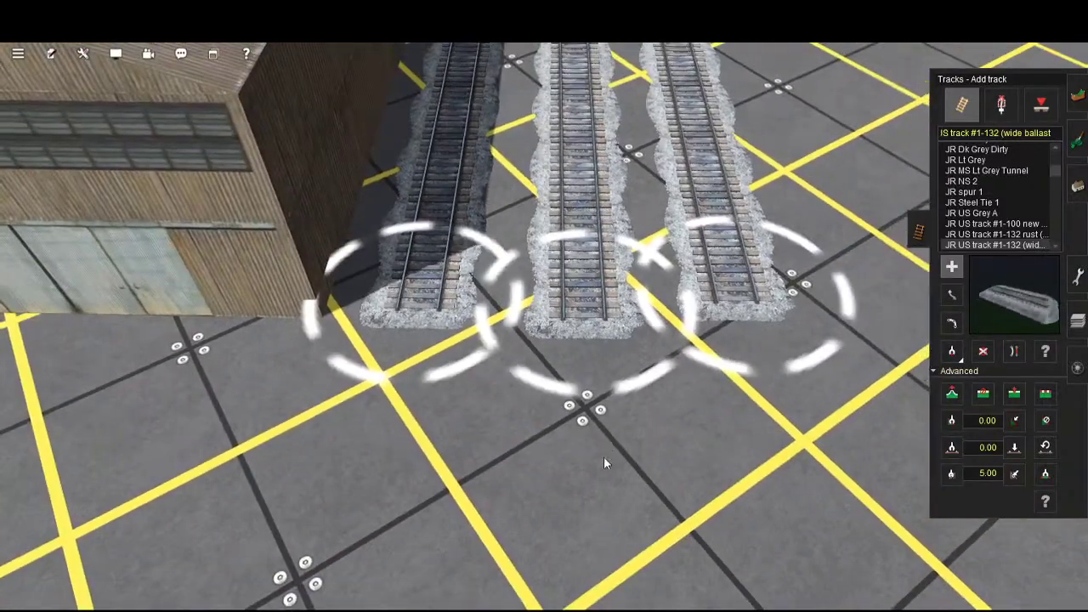
scroll(590, 484, down, 3)
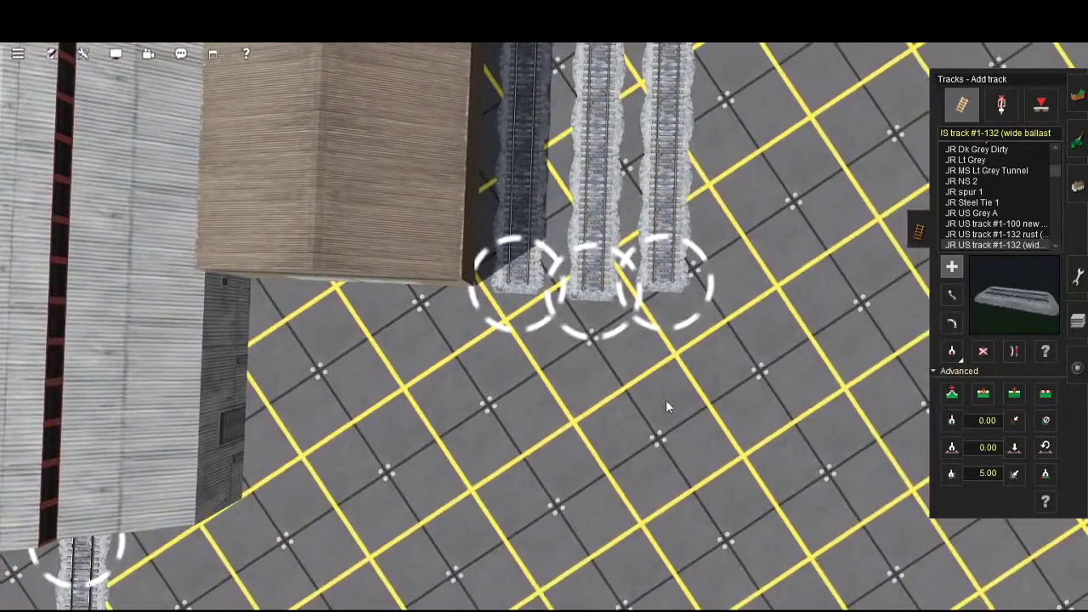
- Lay a connecting track from the wall-side track's front end to the shed siding, joining it just before the sidings fan out
click(653, 365)
scroll(658, 539, down, 5)
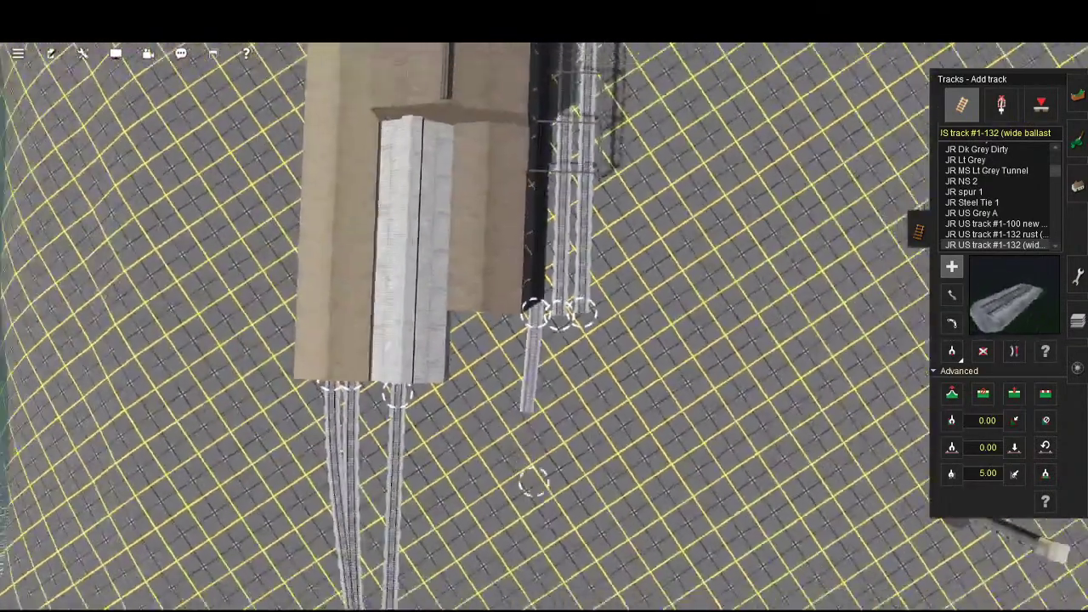
right_click(540, 522)
right_click(514, 518)
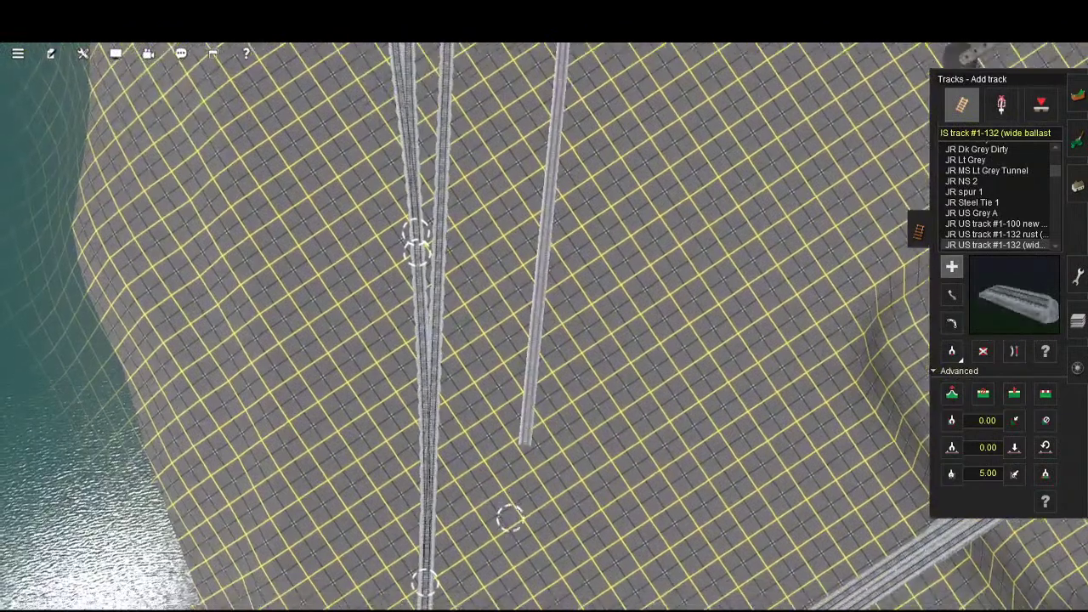
right_click(507, 516)
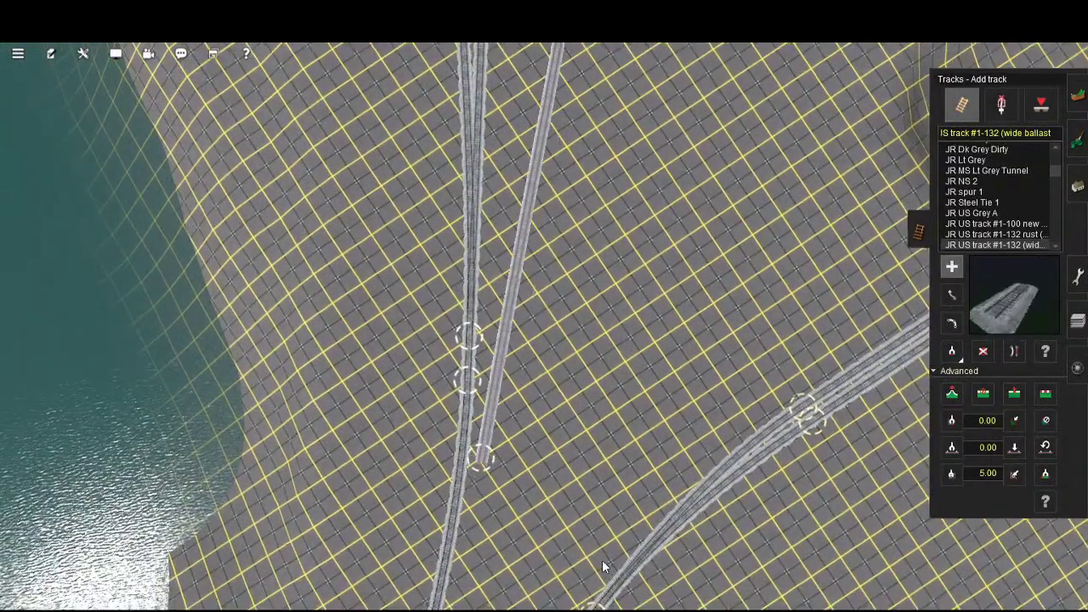
click(602, 559)
key(Down)
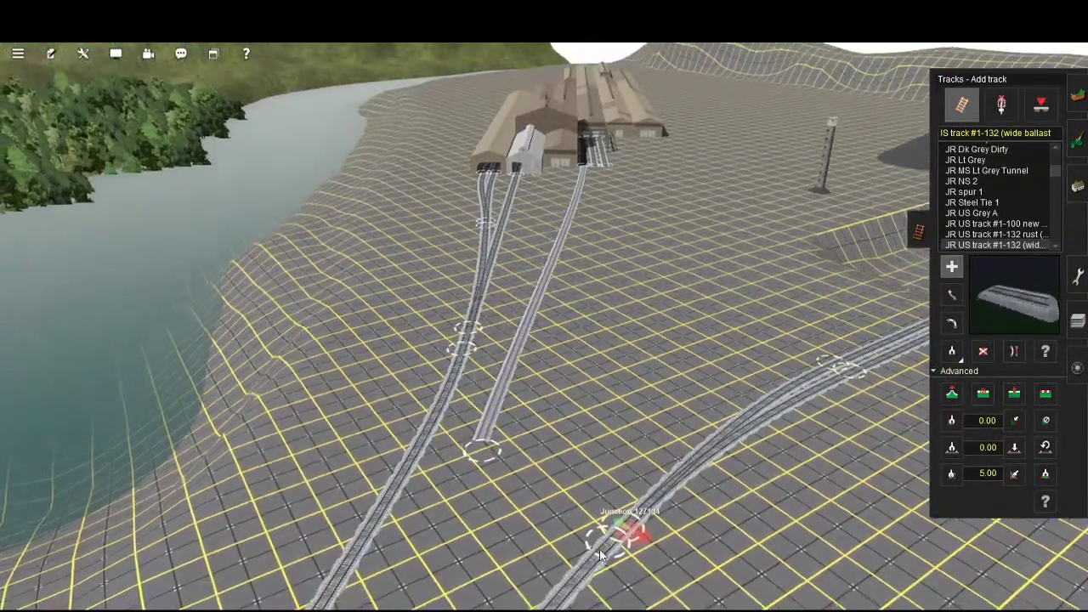
click(603, 556)
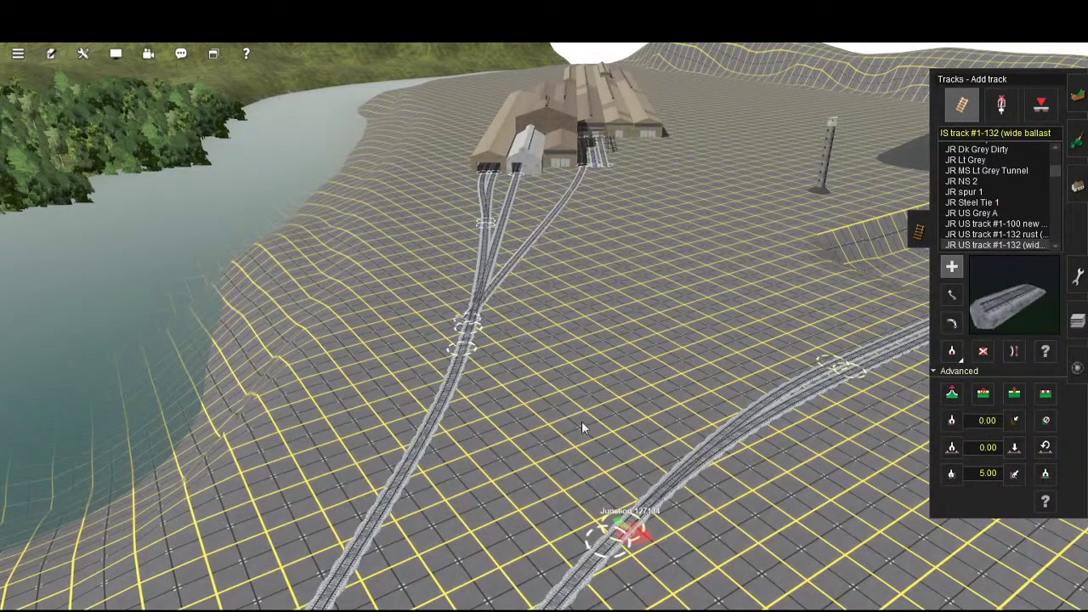
- Insert a spline point in the shed siding just ahead of the new junction, on the side away from the sheds
right_click(558, 525)
key(Right)
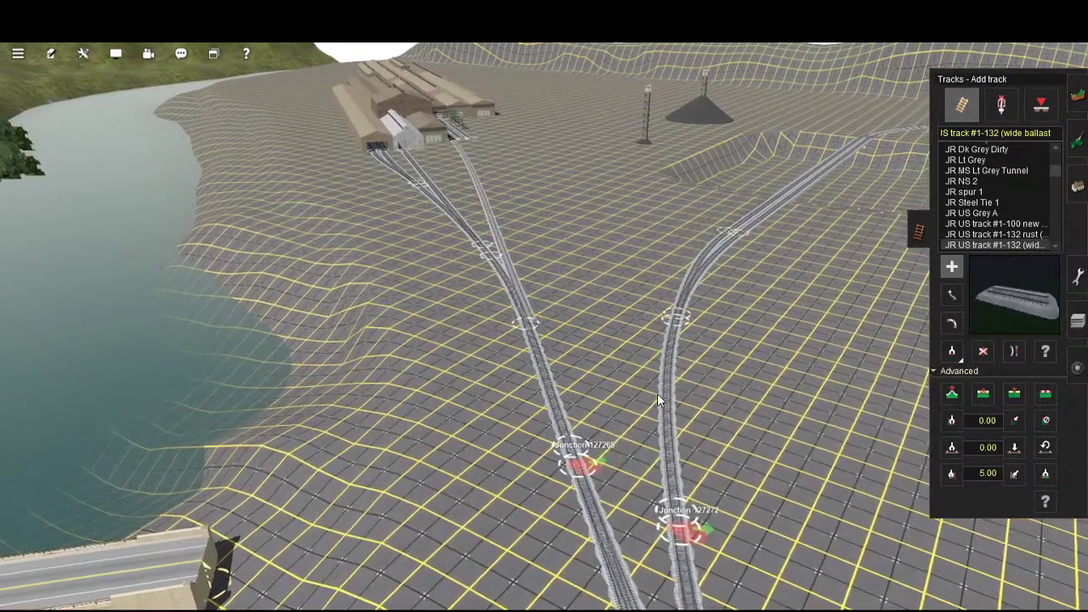
key(Right)
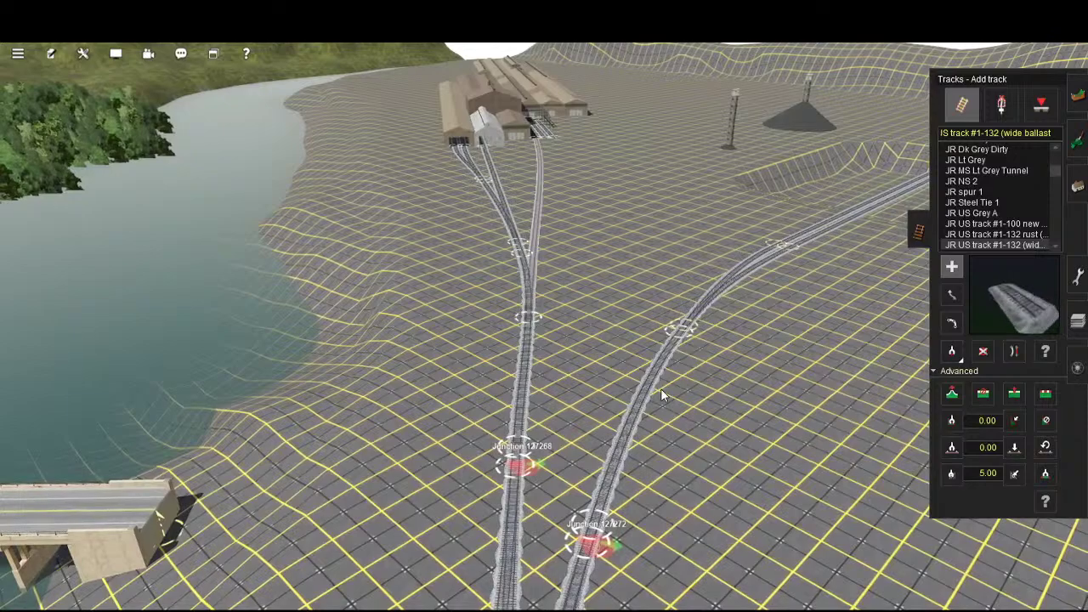
scroll(658, 447, up, 6)
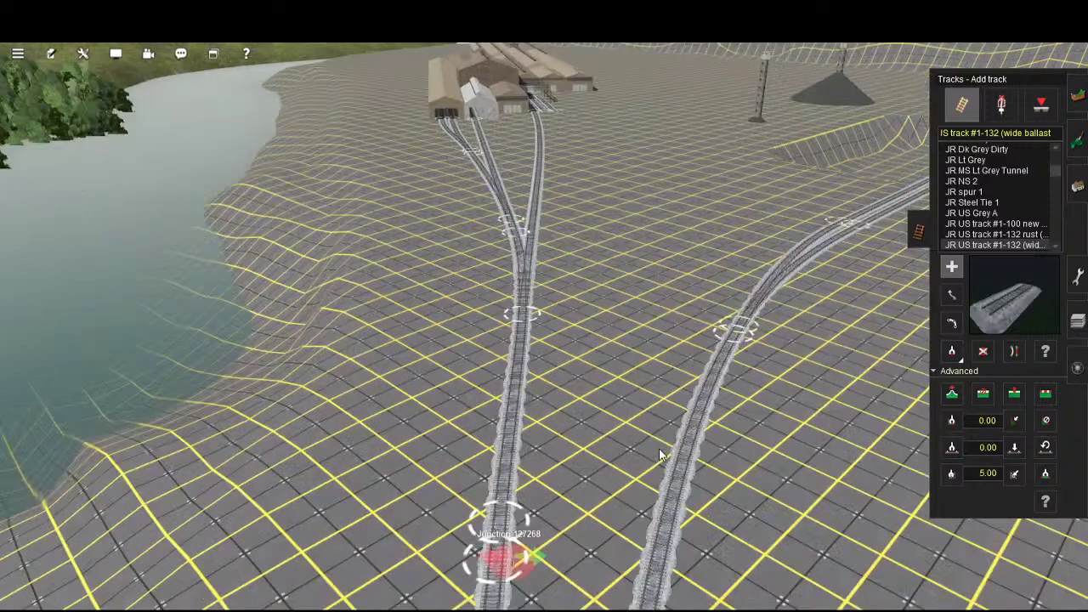
key(Up)
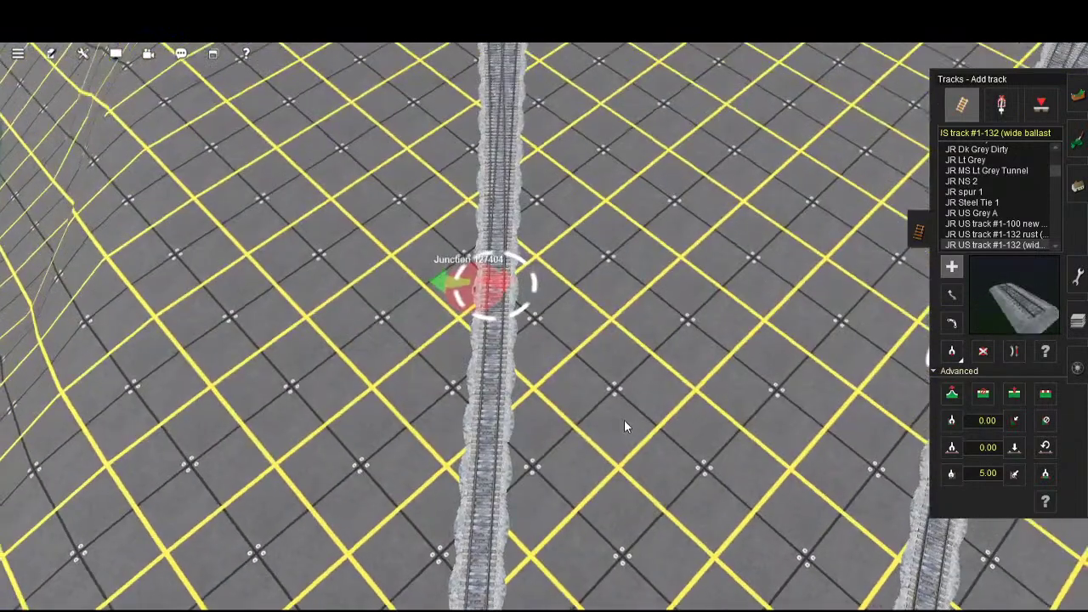
click(1014, 351)
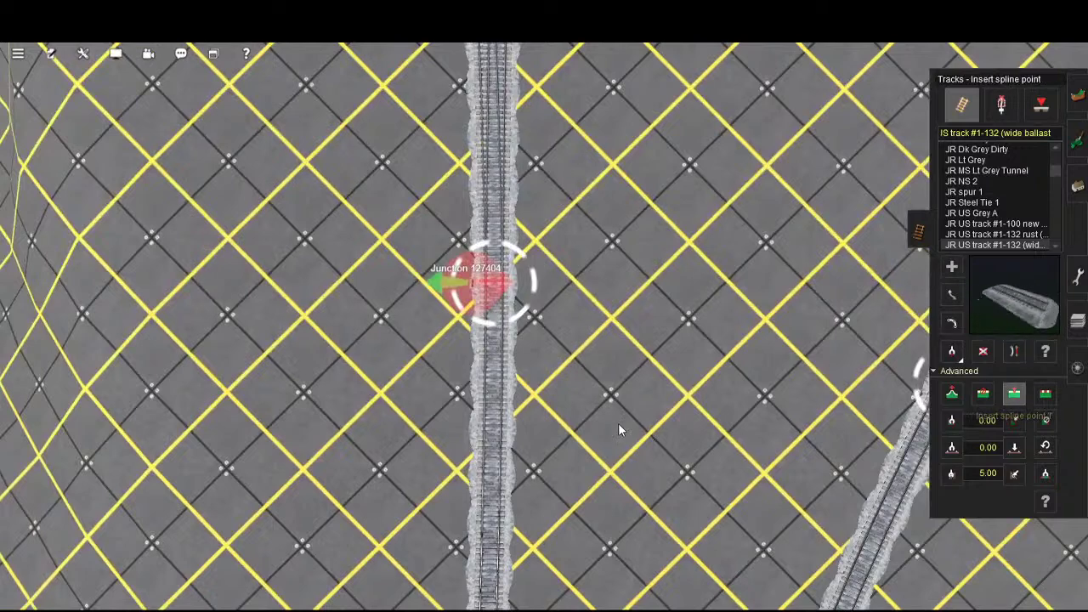
click(493, 349)
- Straighten the short stretch of shed siding between the new junction and the spline point just inserted ahead of it
click(1014, 351)
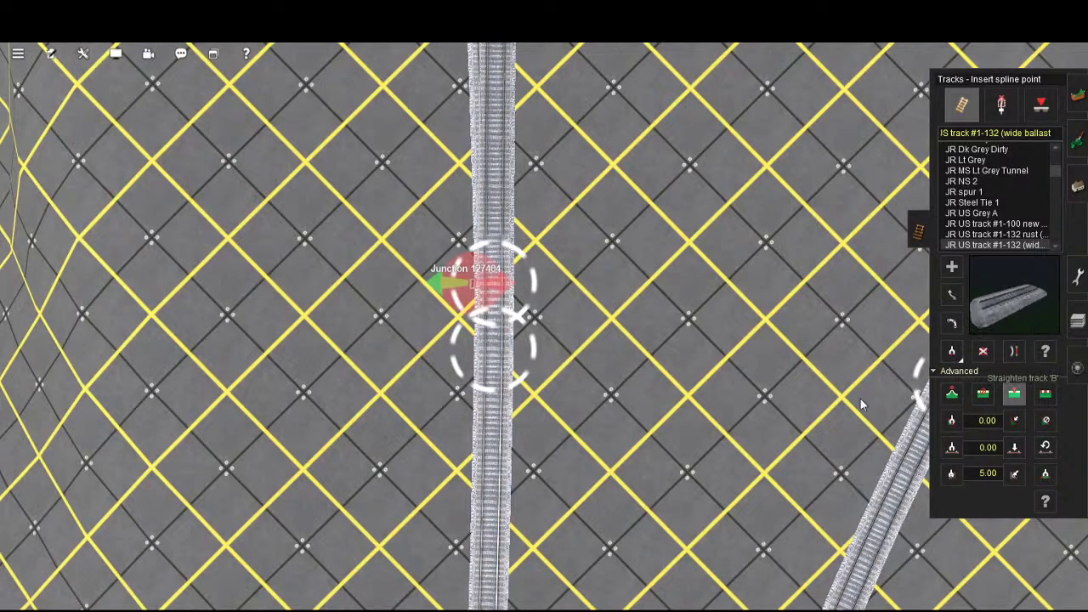
key(Down)
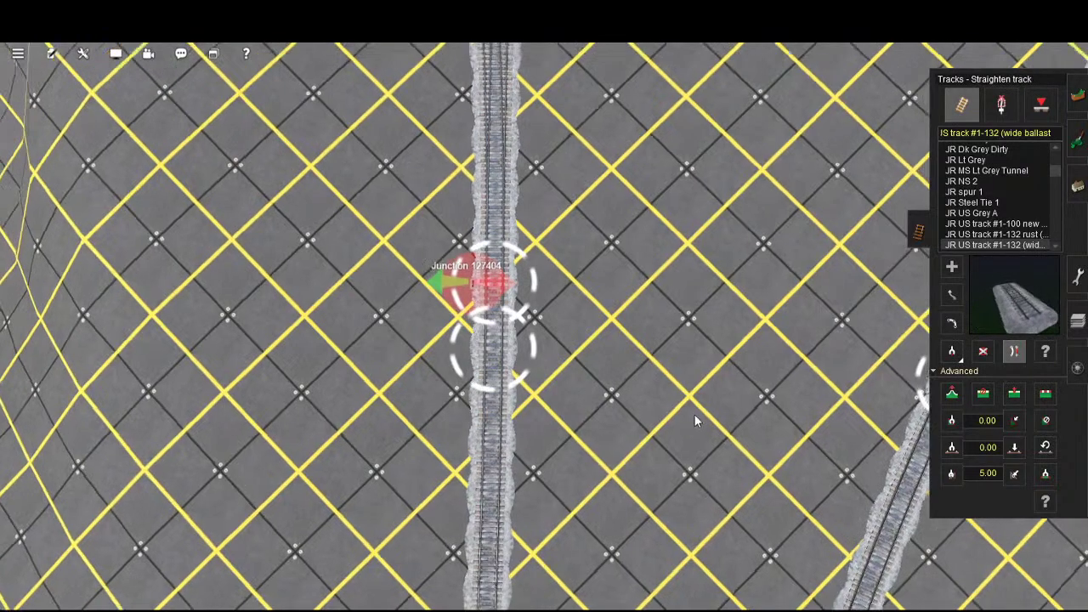
scroll(704, 433, down, 5)
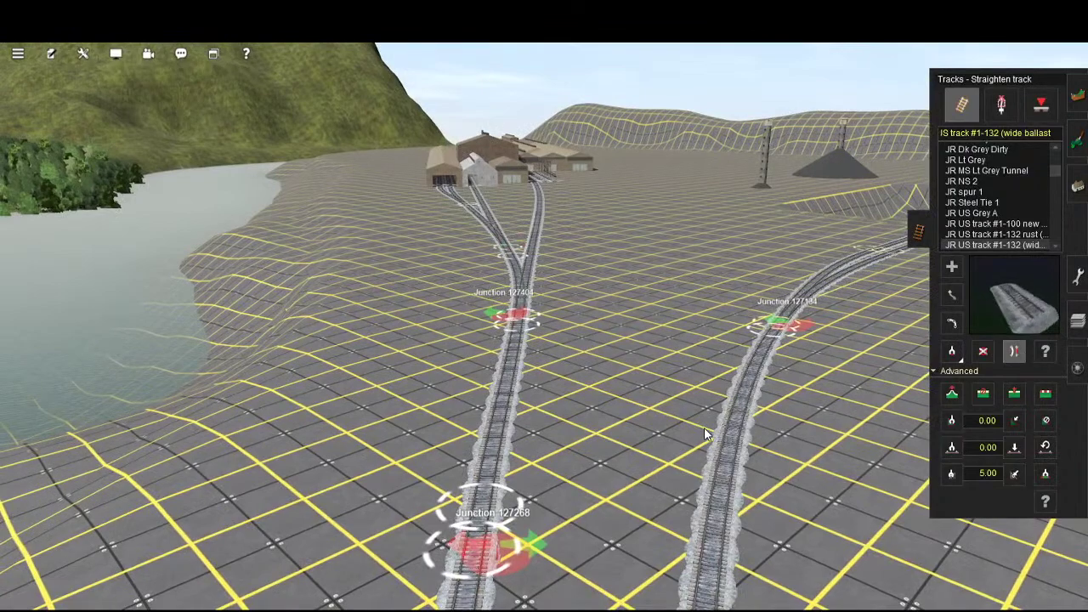
right_drag(645, 446, 697, 434)
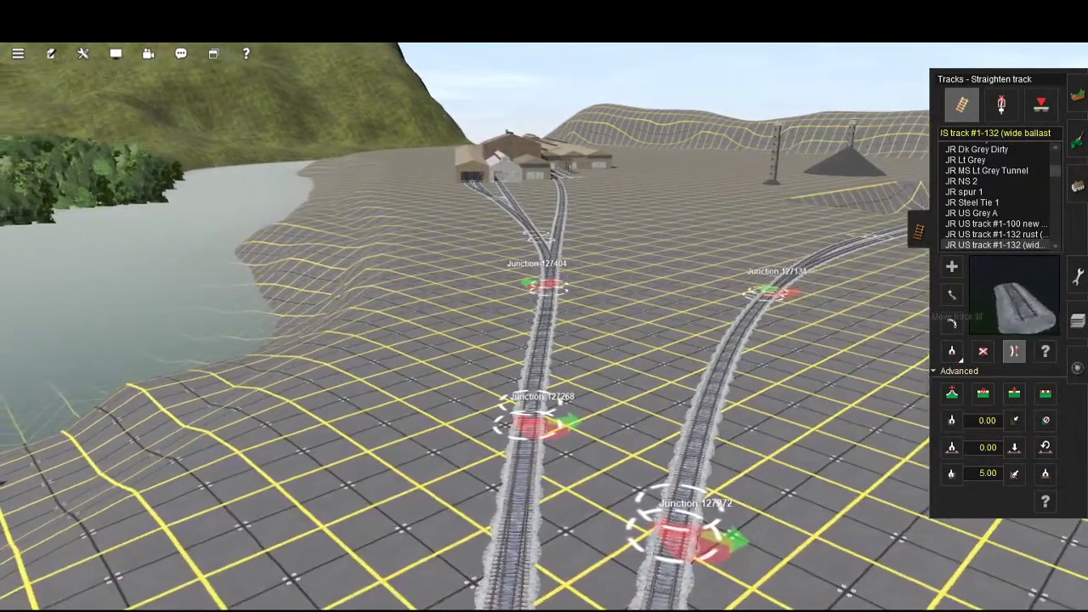
- Straighten the wall-side steel-frame track so its connecting track curves smoothly out of the front end
key(m)
right_drag(685, 397, 678, 453)
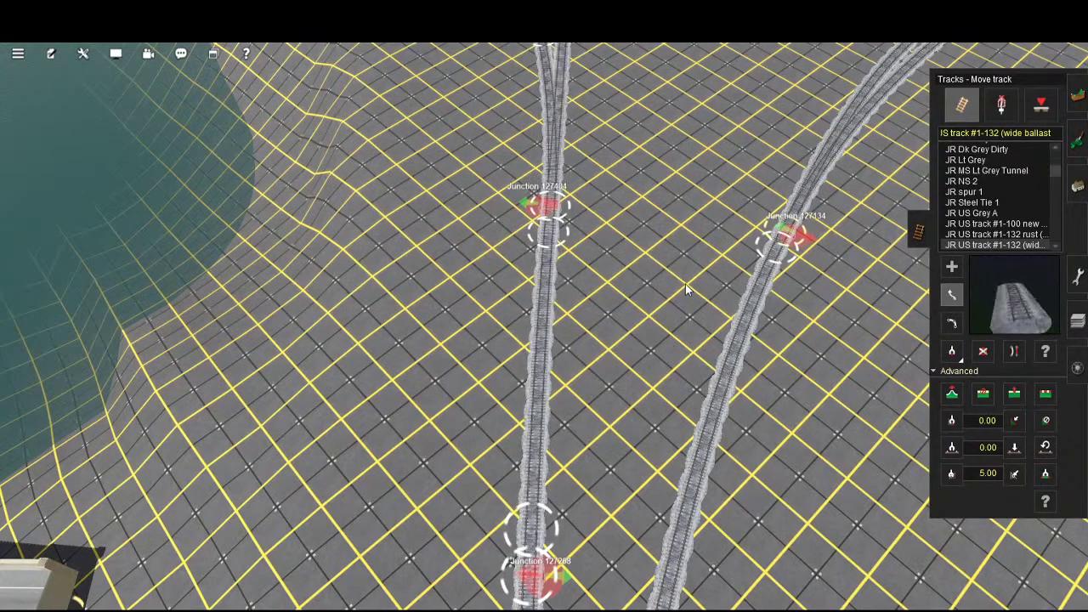
right_drag(710, 455, 719, 320)
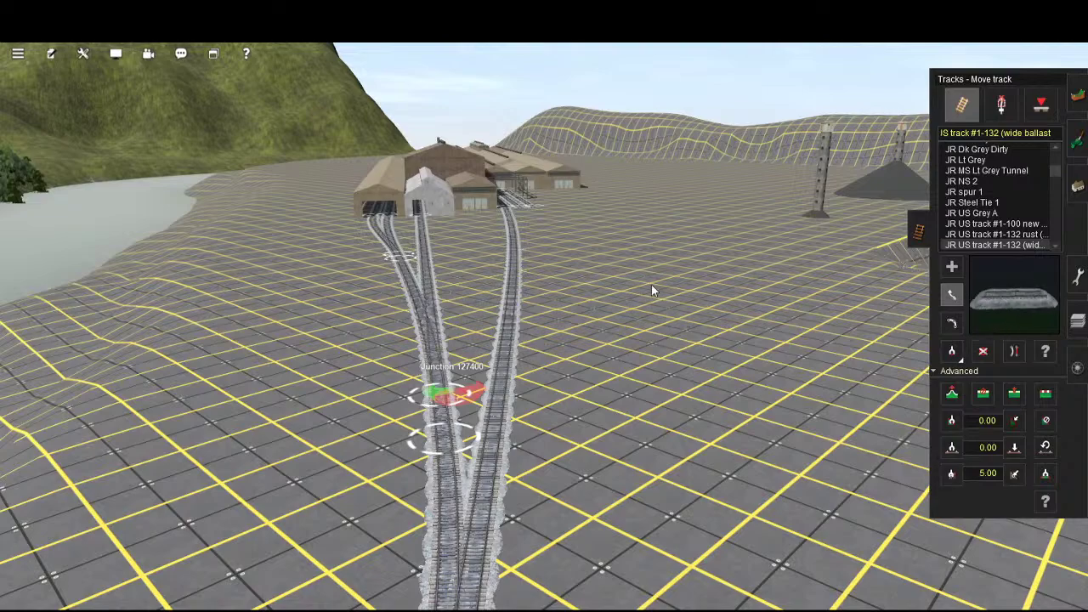
key(Up)
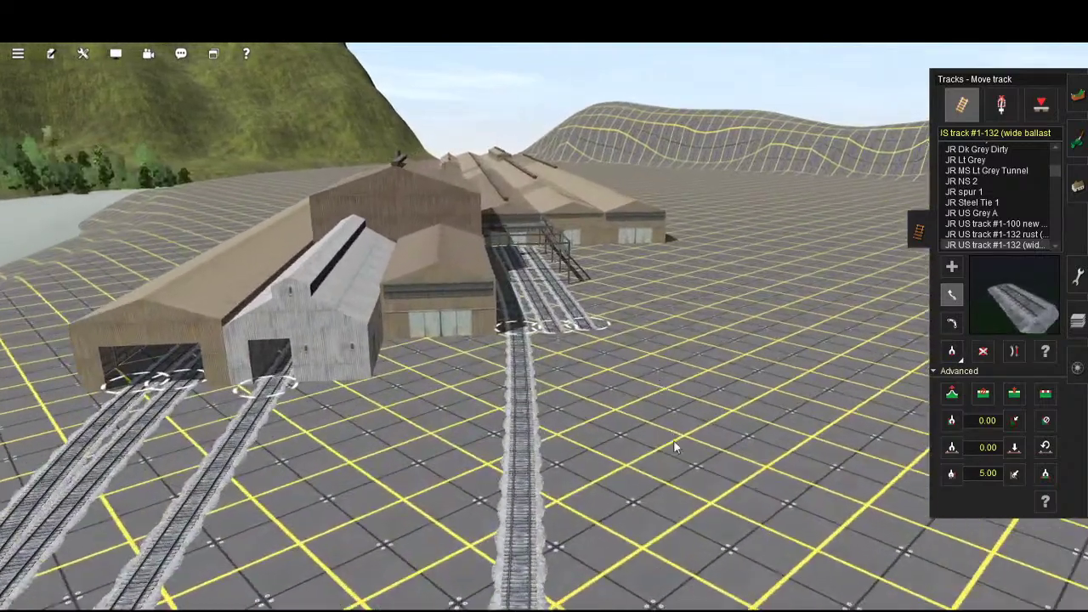
right_drag(673, 440, 1078, 466)
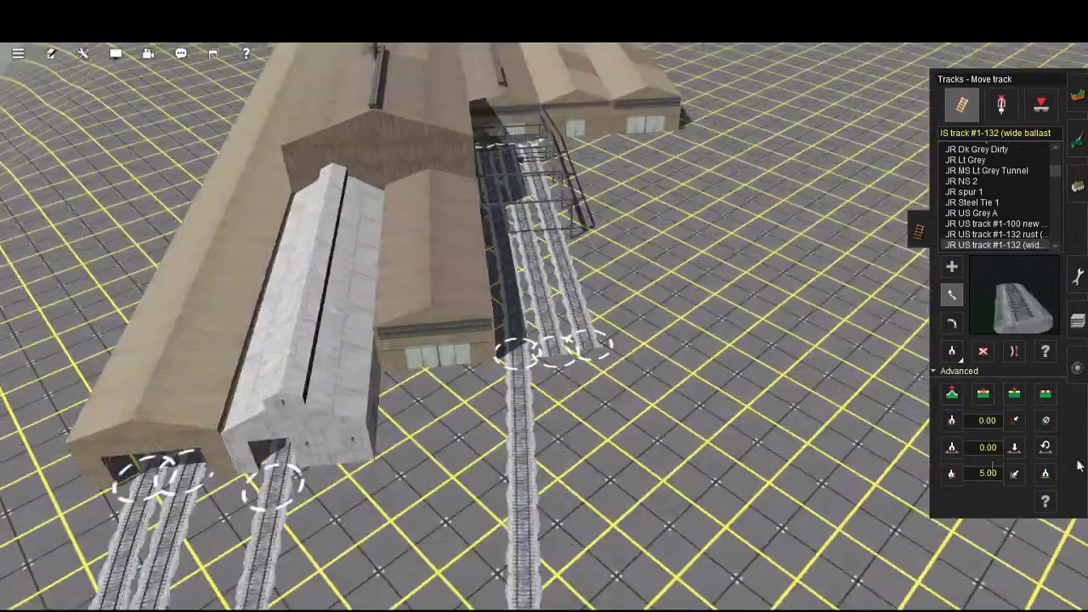
click(1014, 351)
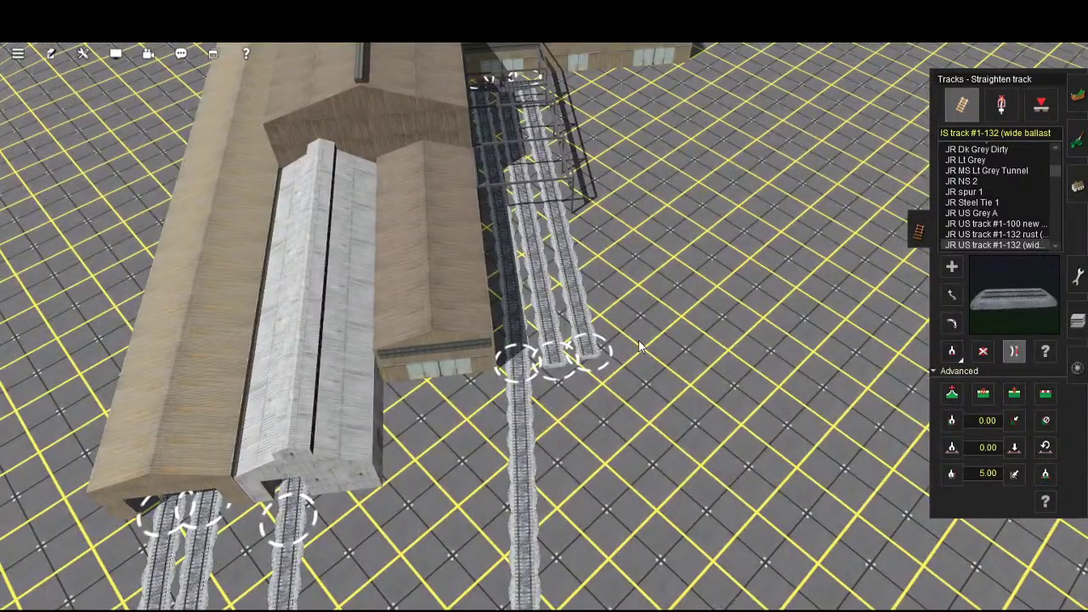
key(ctrl+z)
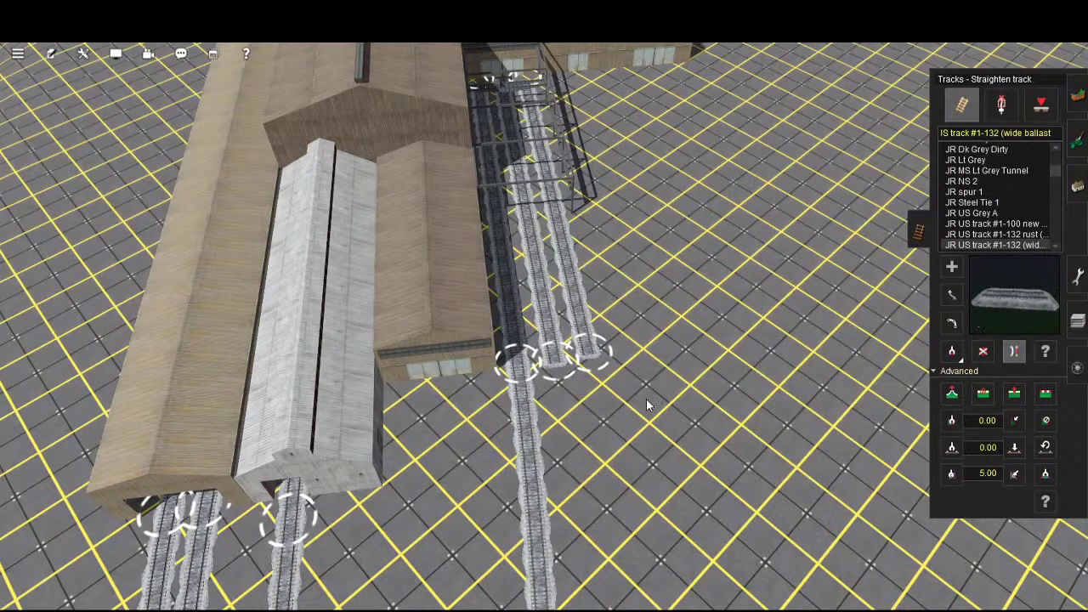
- Lay a track from the middle steel-frame track's front end to join the wall-side connecting track, and straighten the middle track
right_click(717, 533)
key(Down)
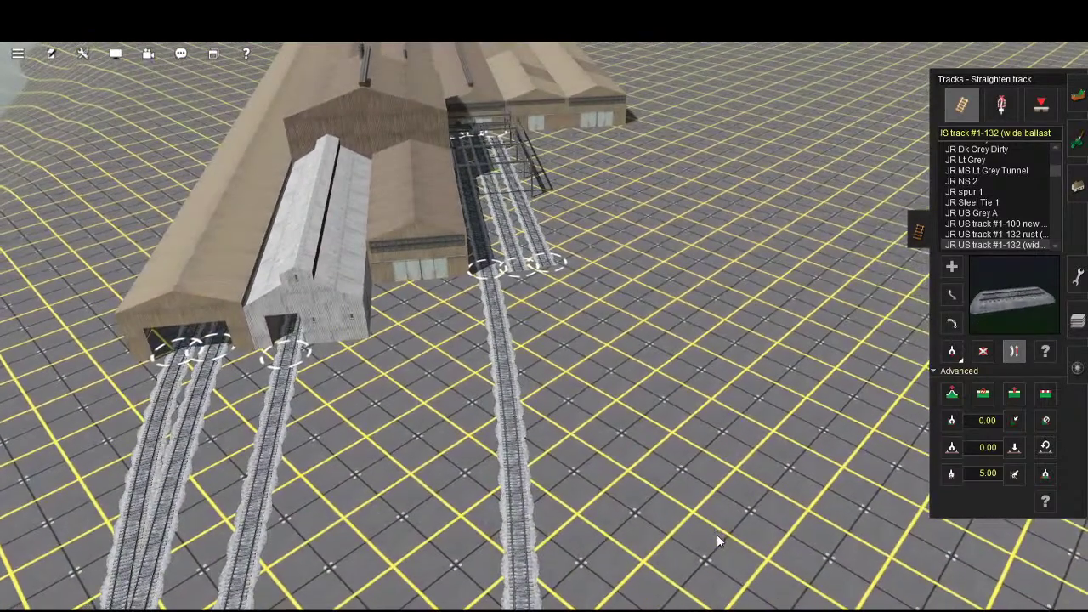
right_click(674, 572)
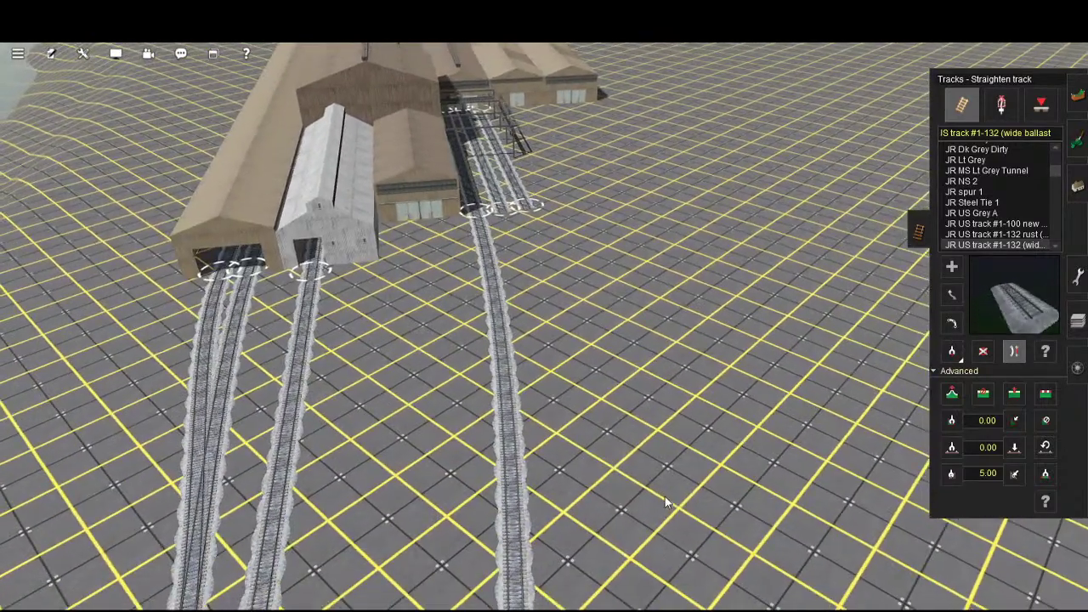
click(952, 267)
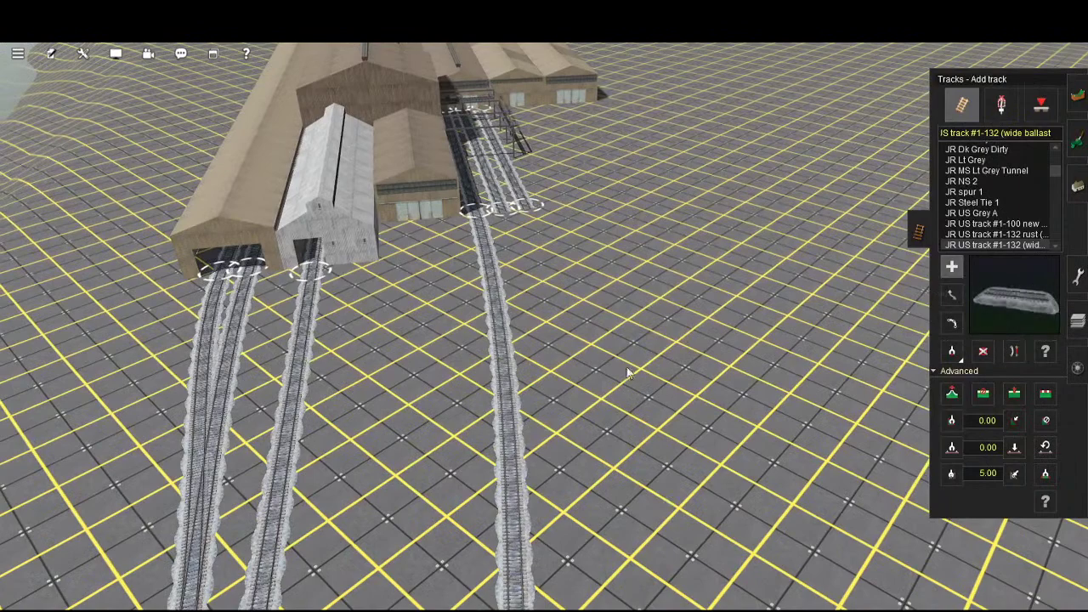
scroll(639, 408, down, 5)
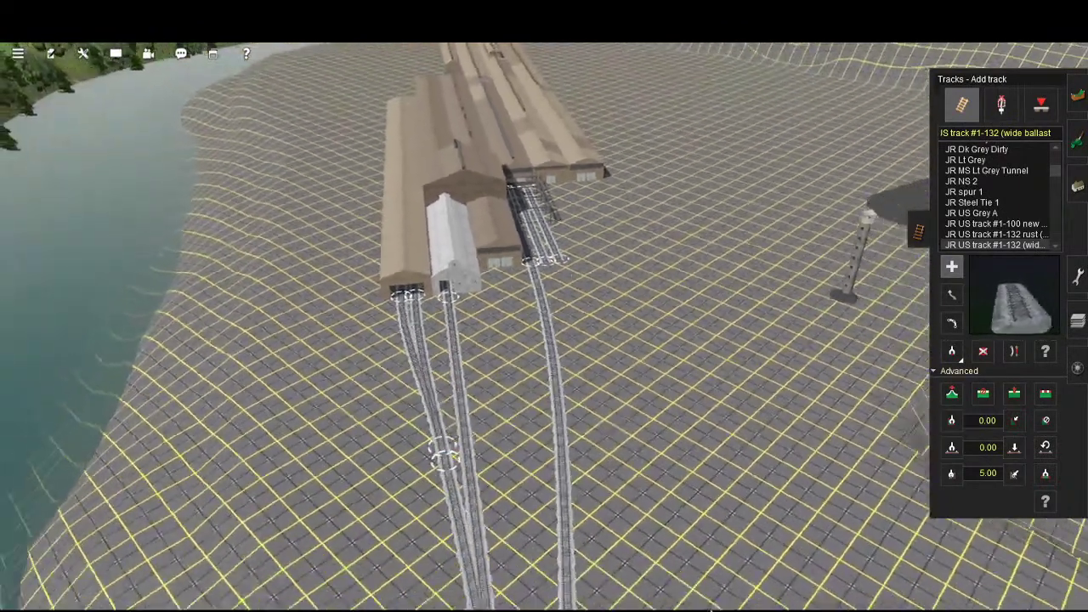
right_click(711, 609)
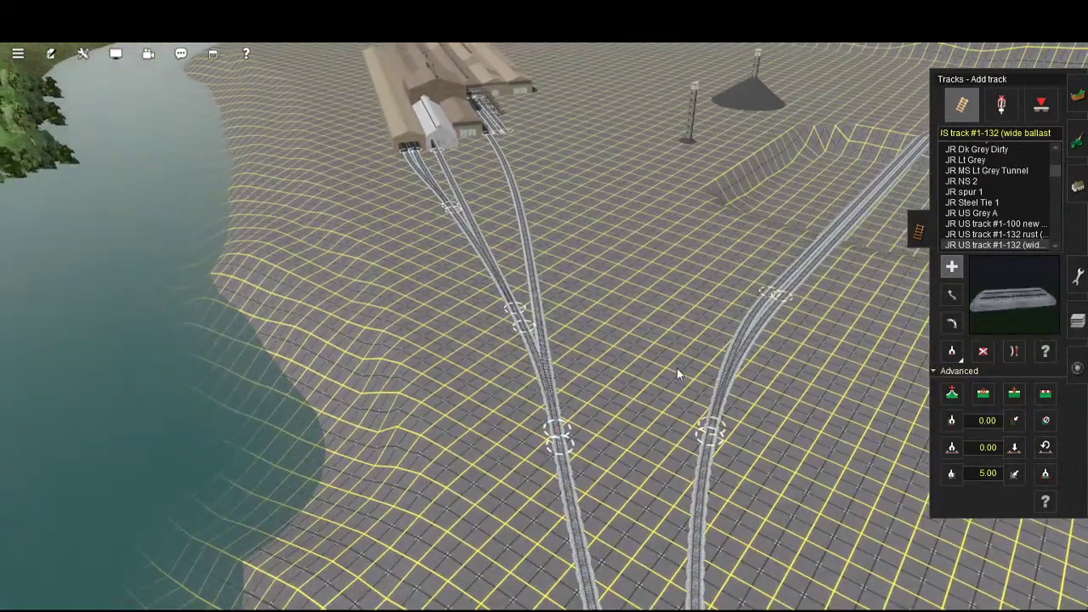
key(Up)
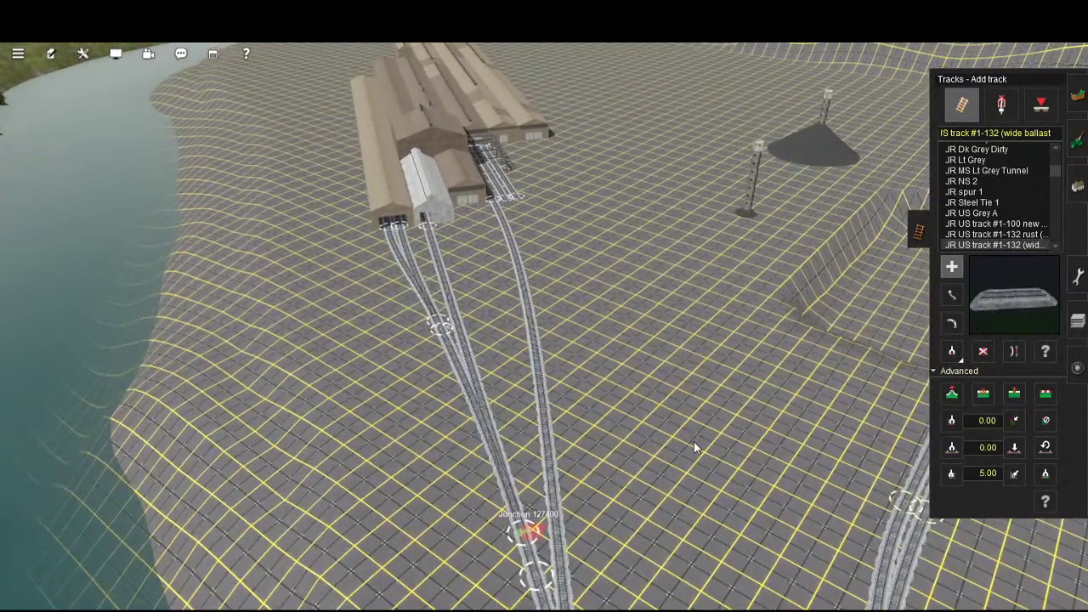
scroll(694, 441, up, 3)
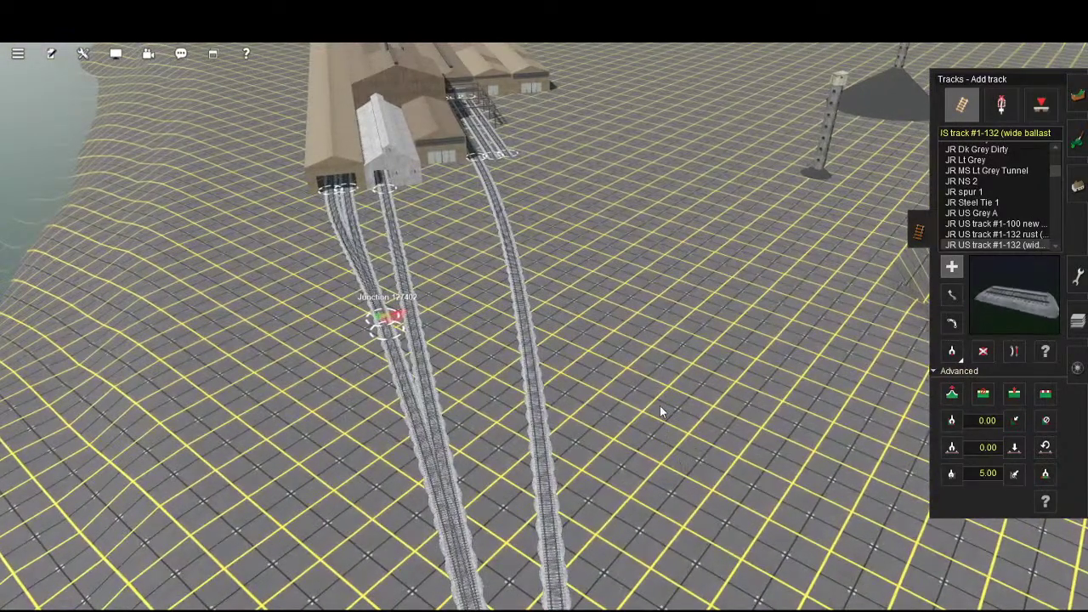
click(660, 315)
right_click(638, 236)
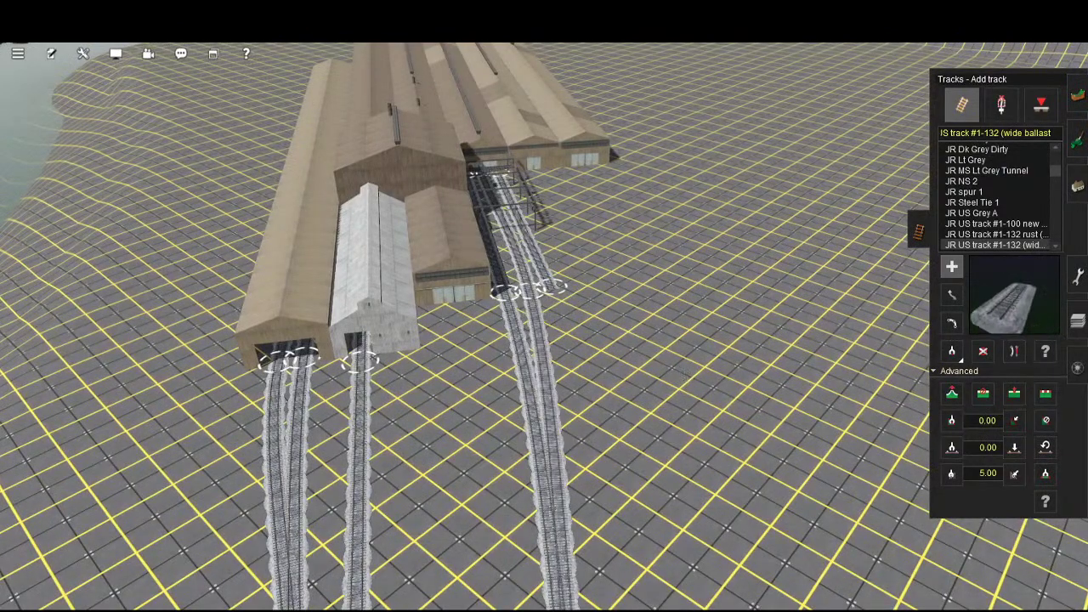
key(b)
click(658, 306)
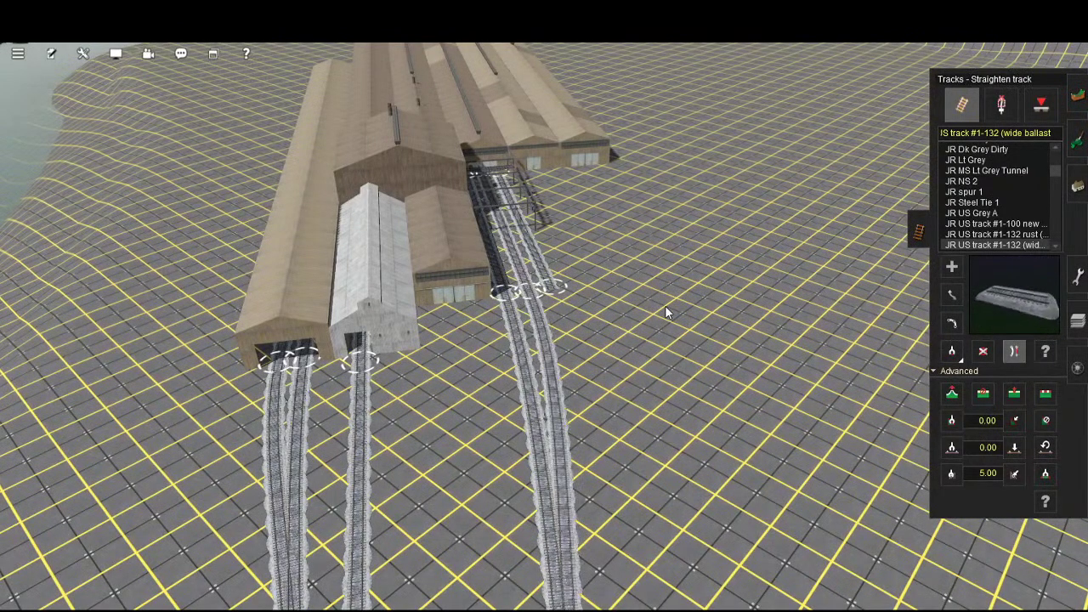
- Try to lay a connecting track from the outer steel-frame track's front end towards the wall-side connecting track
key(a)
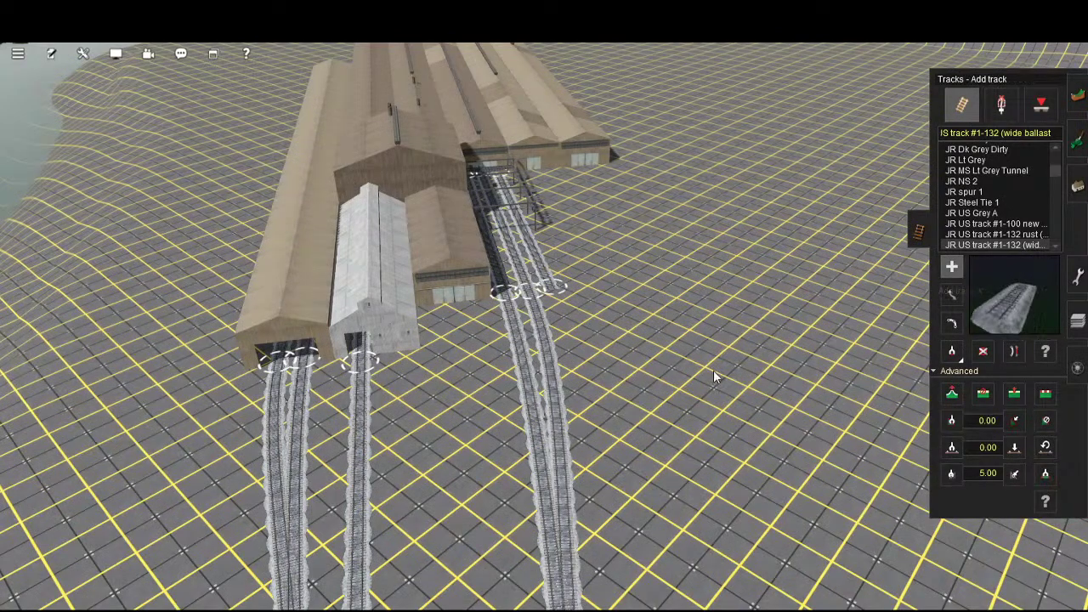
click(695, 355)
scroll(793, 587, down, 5)
key(Right)
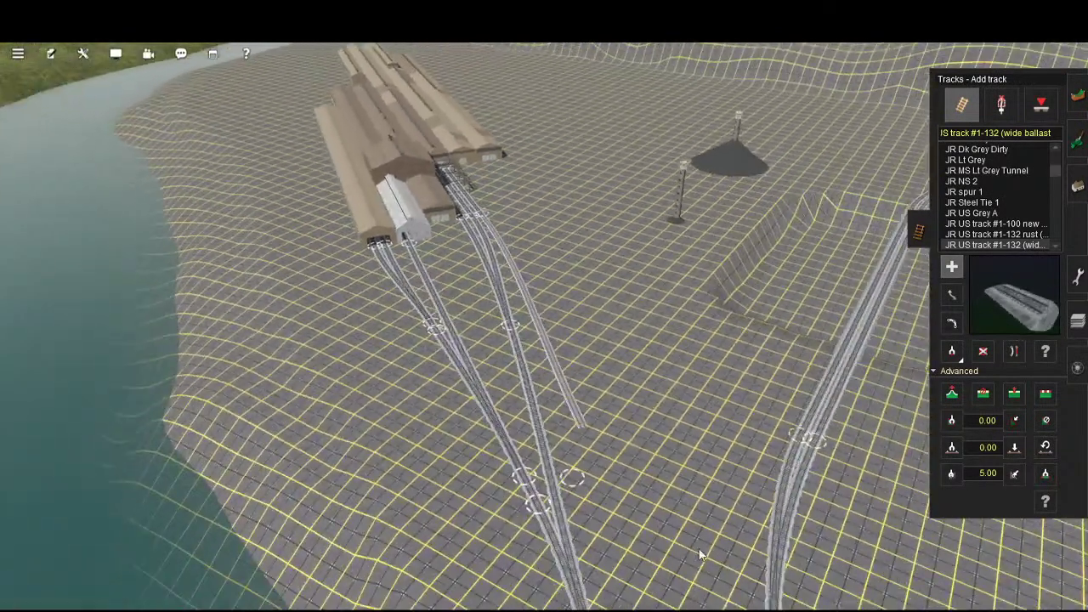
right_drag(699, 549, 691, 519)
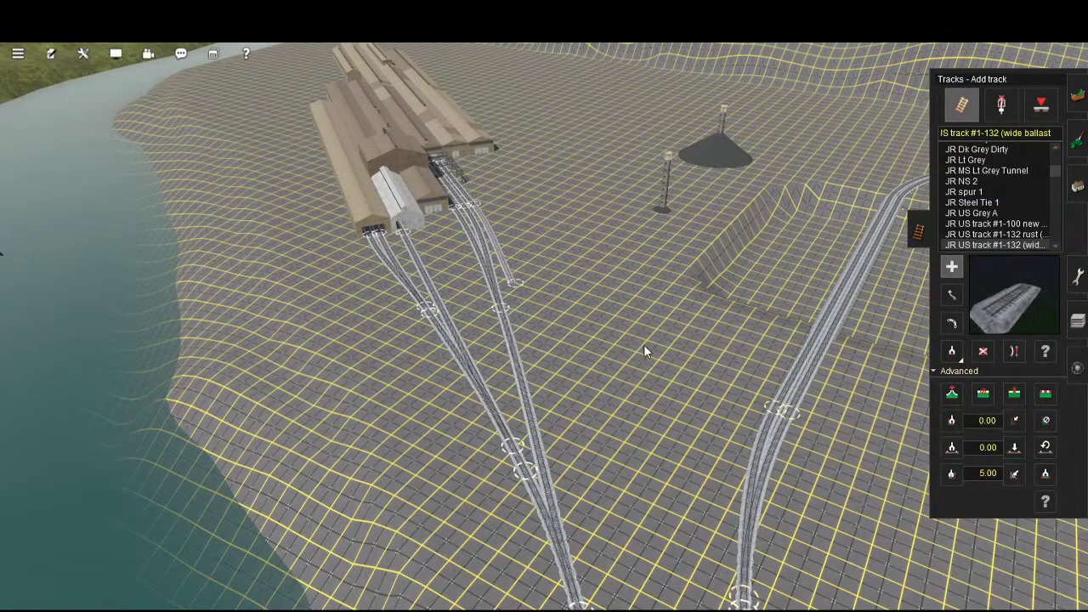
- Undo the outer track's extension, the middle track's straightening and the connecting track laid from the middle track
click(52, 54)
click(69, 73)
click(65, 57)
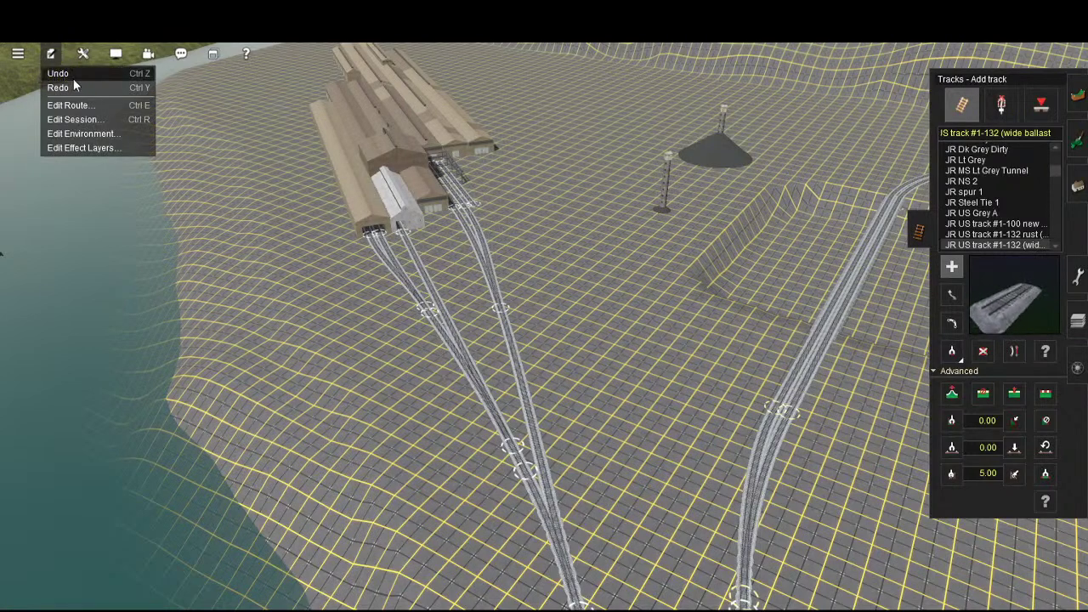
click(73, 79)
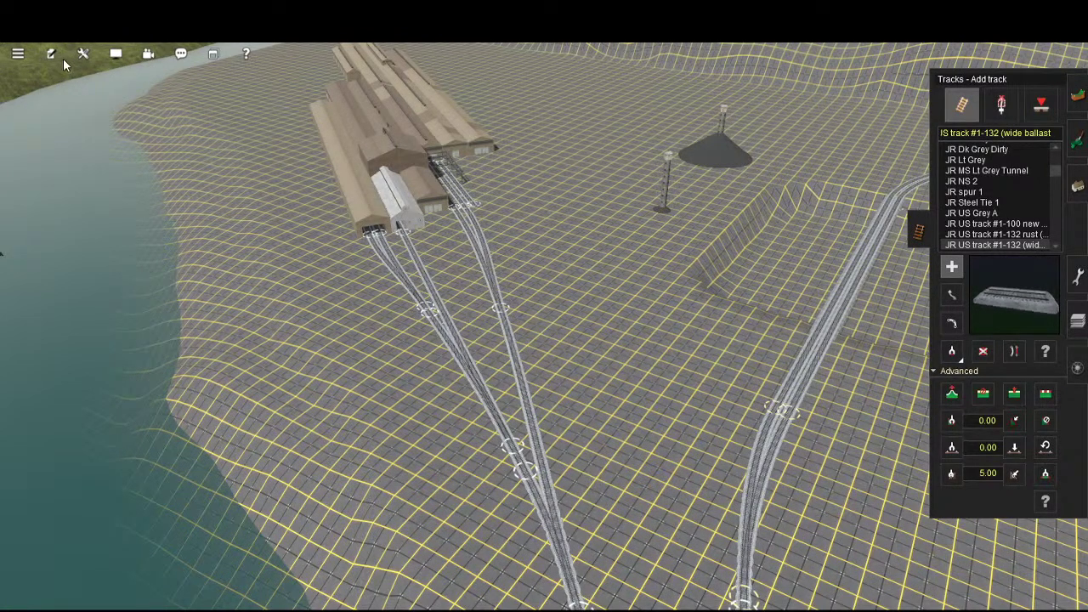
click(61, 56)
click(66, 68)
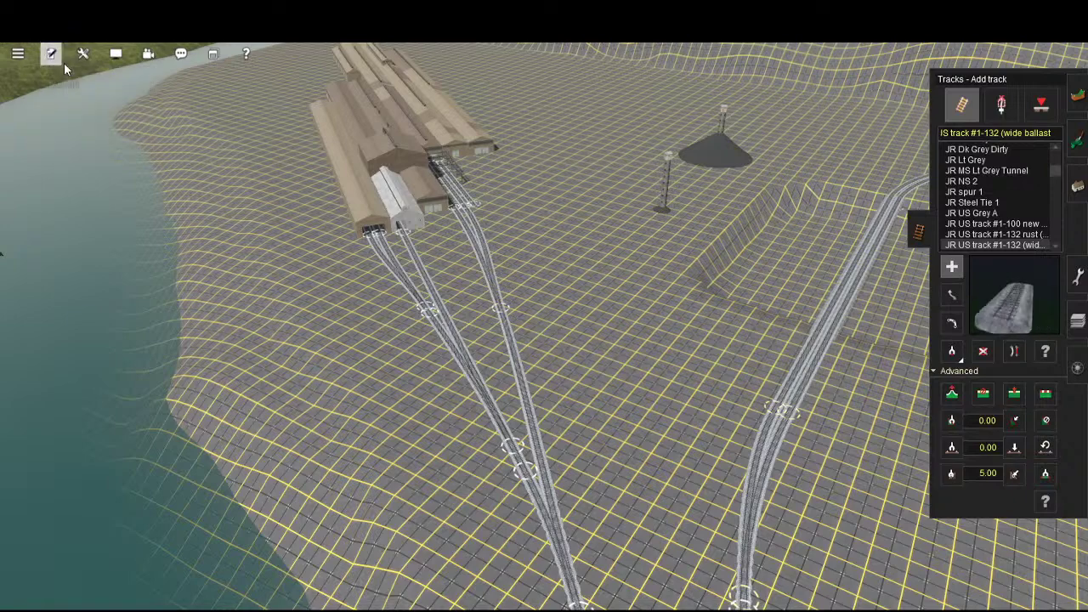
click(64, 59)
click(71, 84)
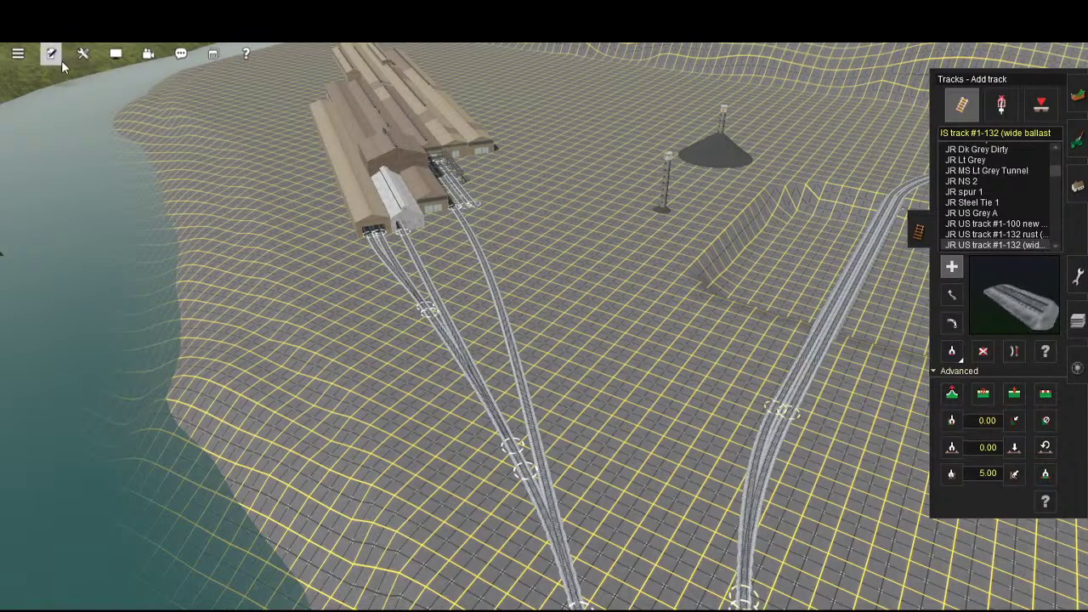
- Straighten the outer steel-frame track, the one farthest from the building wall
right_drag(547, 287, 788, 461)
scroll(794, 463, up, 5)
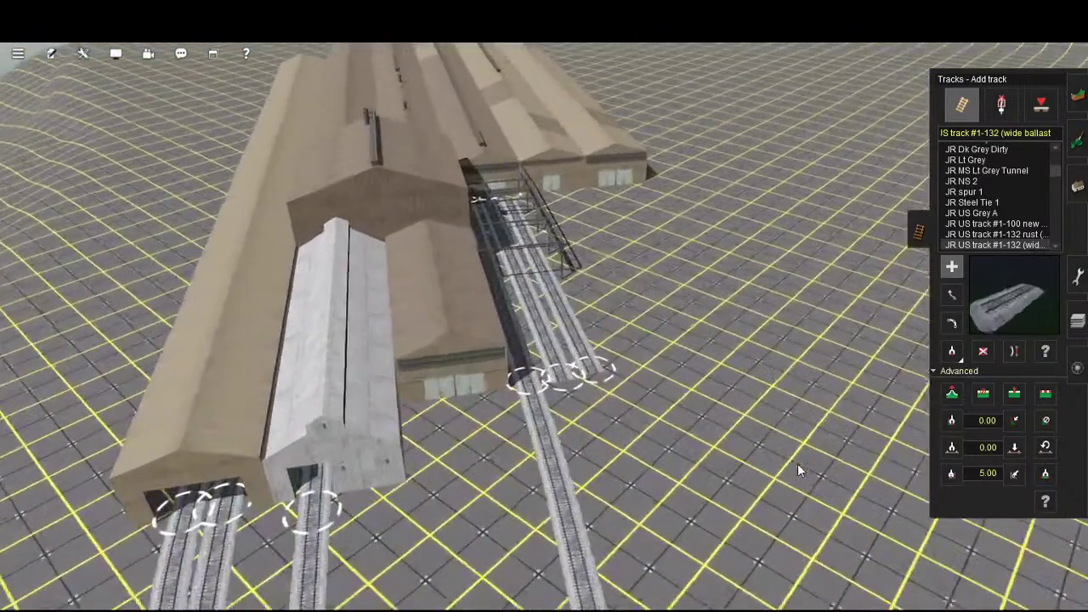
key(b)
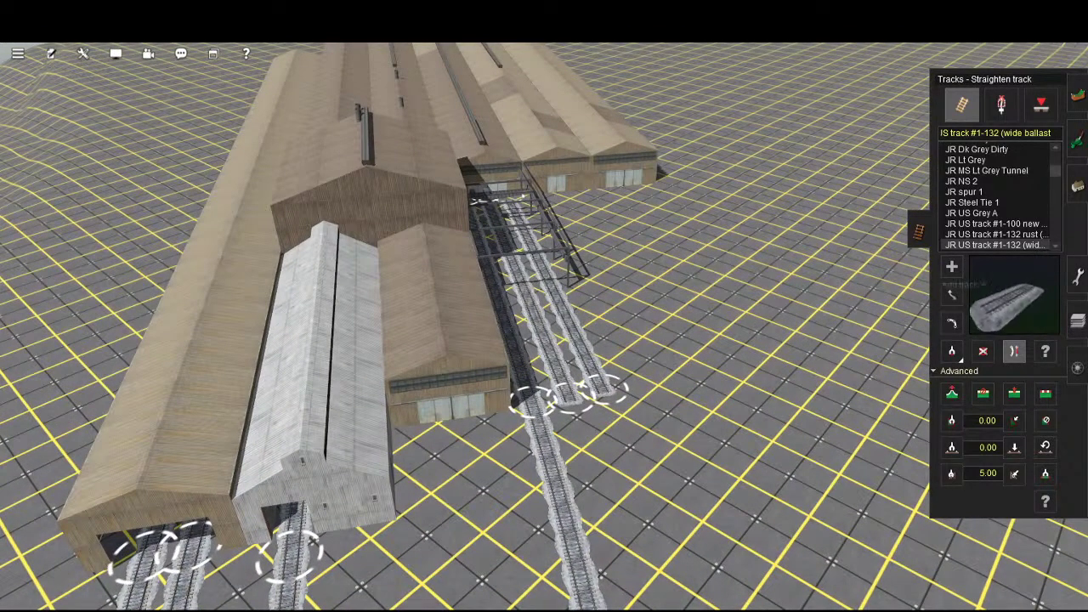
- Lay a curved track from the outer steel-frame track's front end, joining the wall-side connecting track partway to the shed siding
key(a)
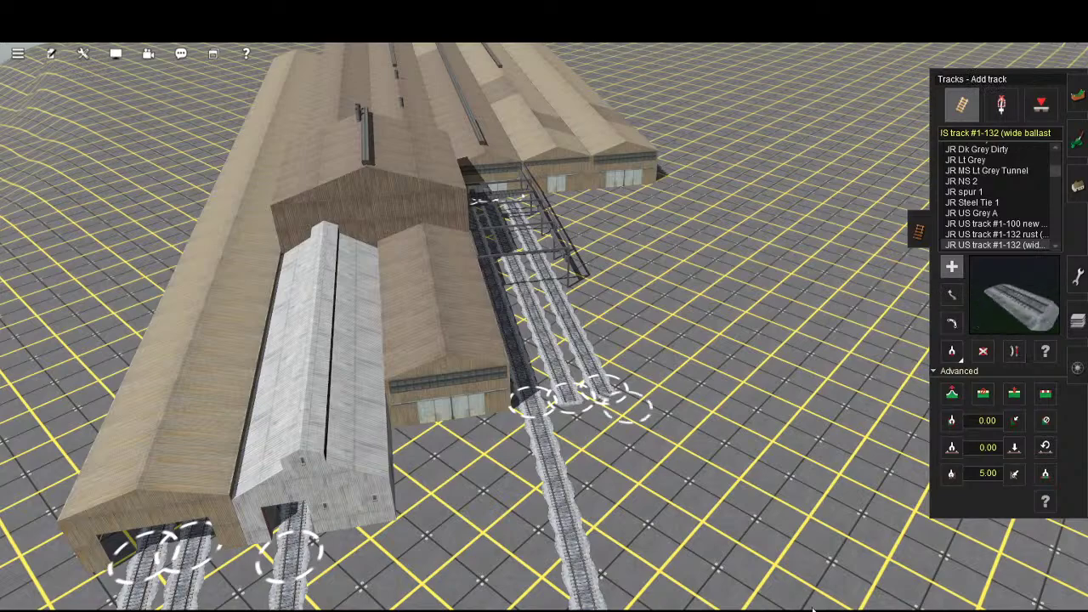
scroll(639, 510, down, 6)
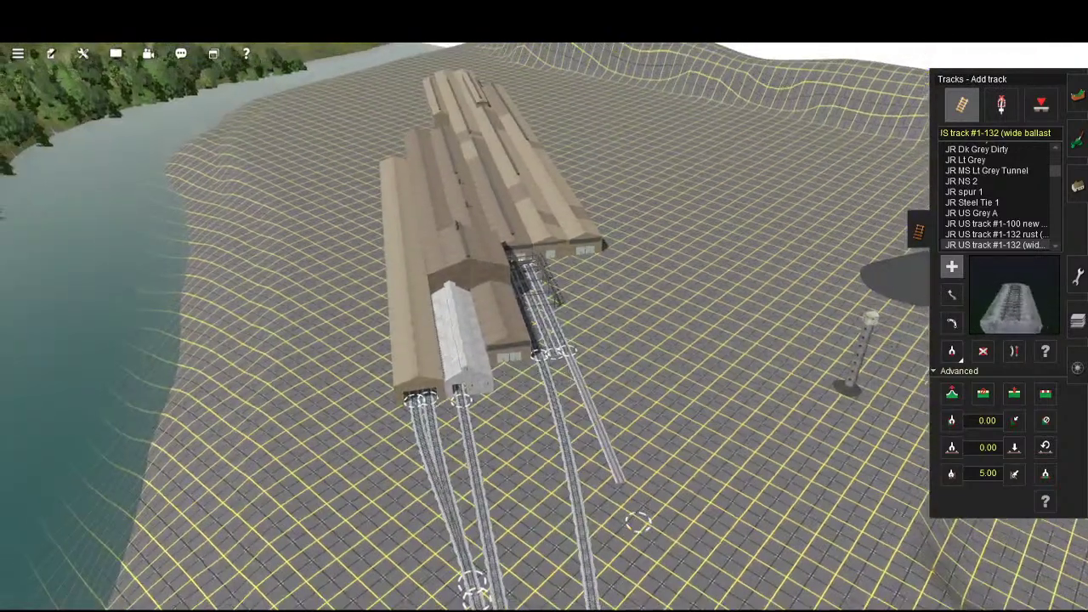
right_click(639, 522)
drag(638, 522, 534, 387)
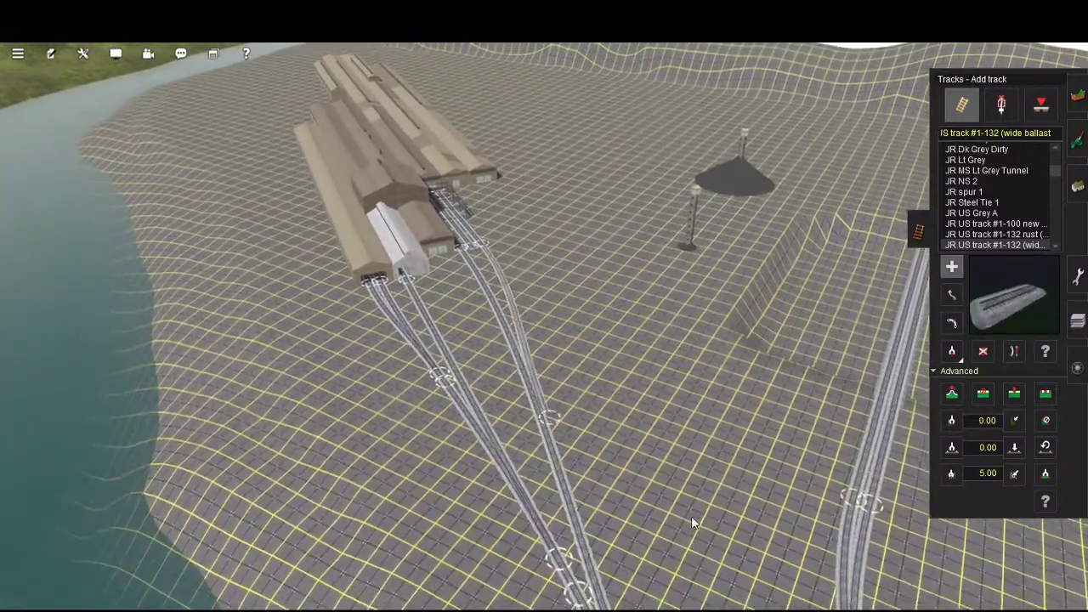
right_click(665, 478)
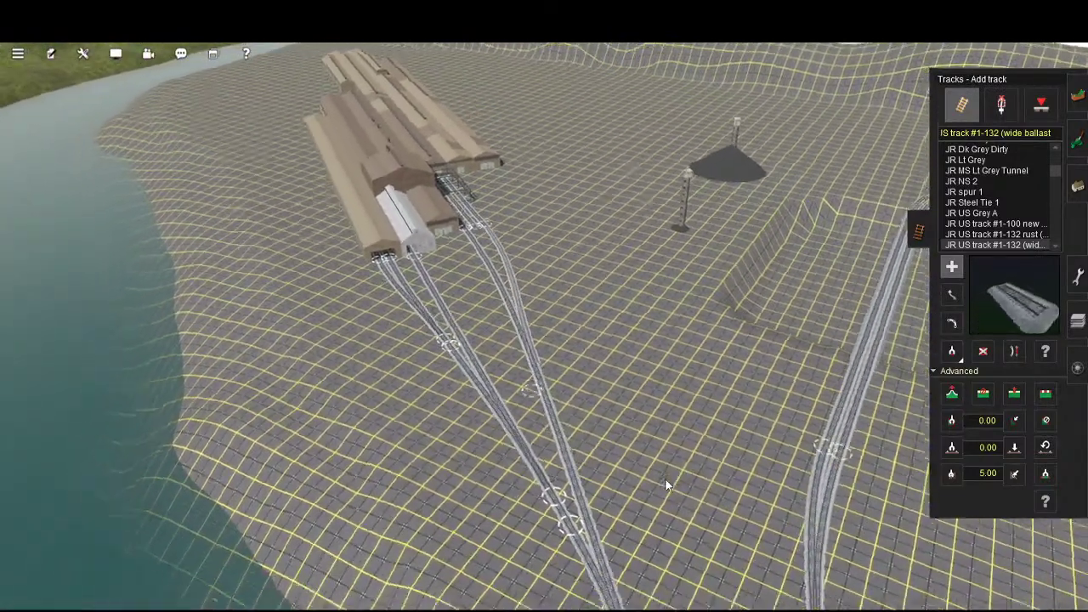
key(Left)
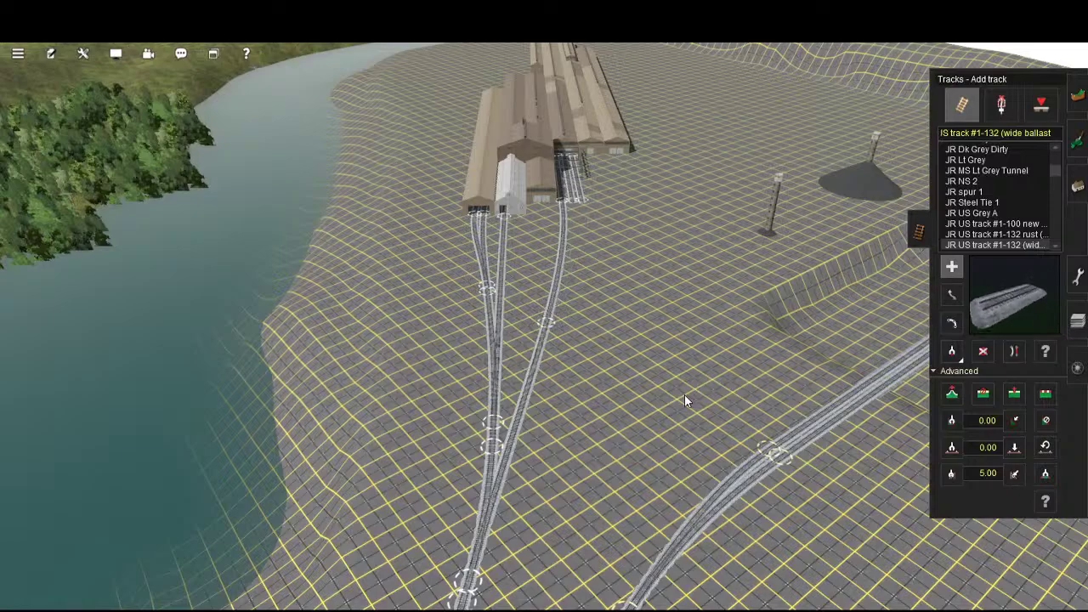
scroll(687, 408, up, 3)
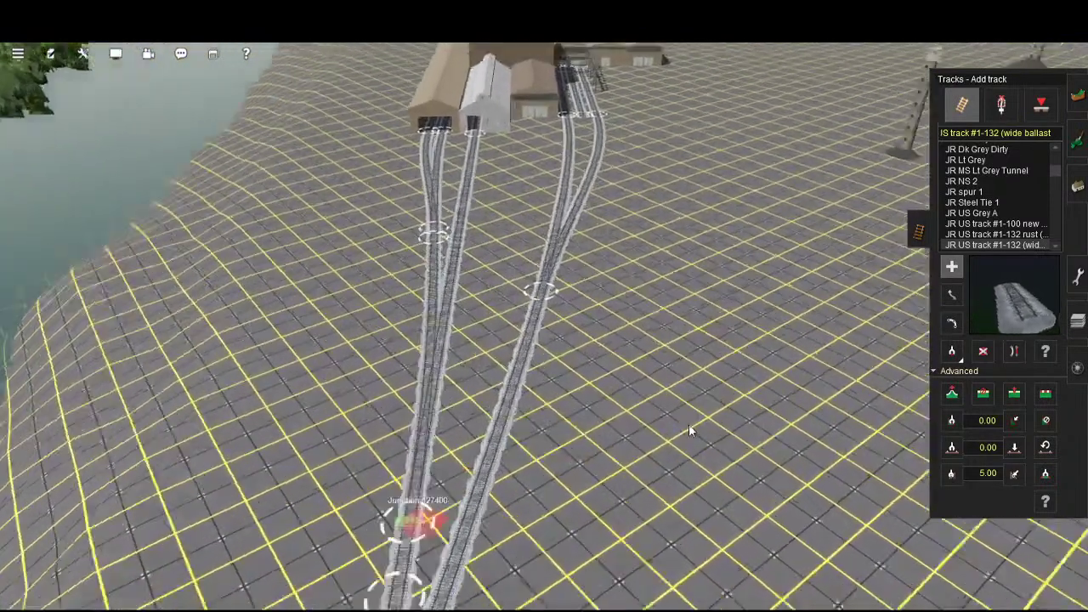
scroll(688, 425, up, 5)
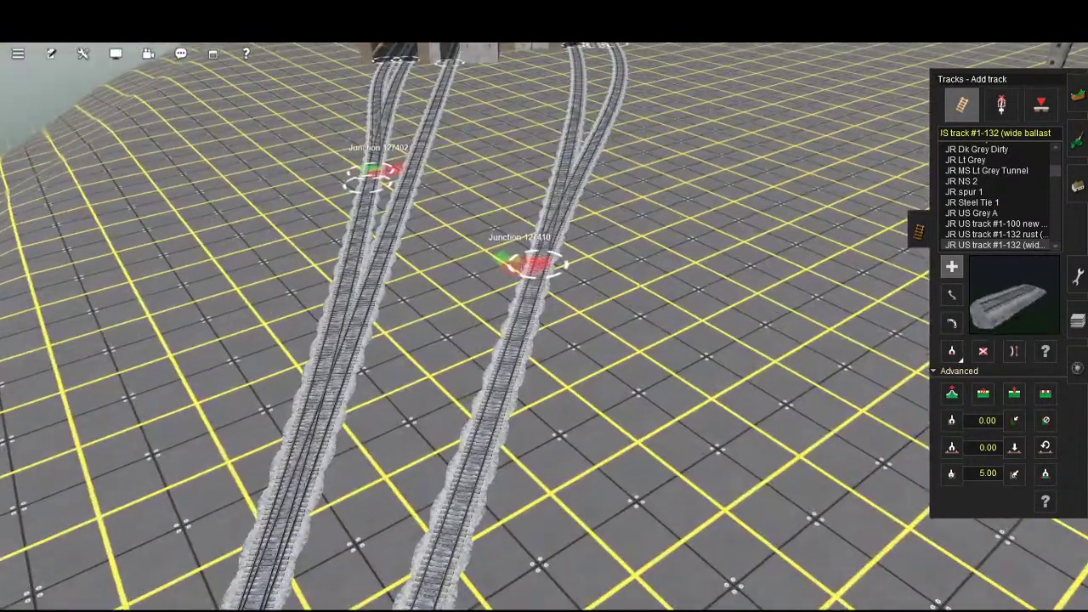
- Insert a spline point just in front of the junction of the outer and wall-side steel-frame tracks and straighten the short section between them
key(Up)
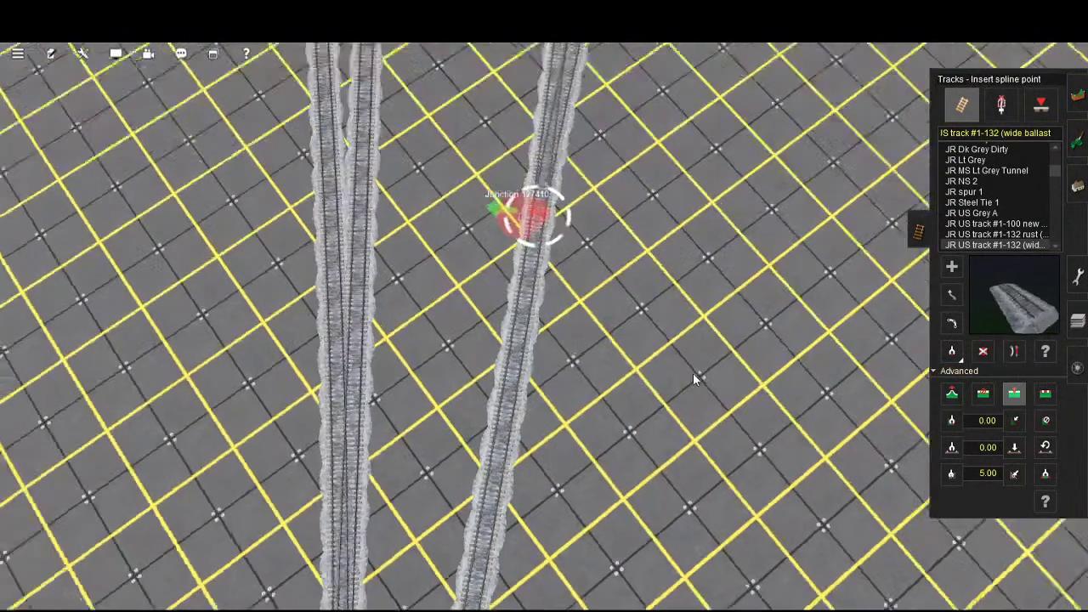
click(527, 273)
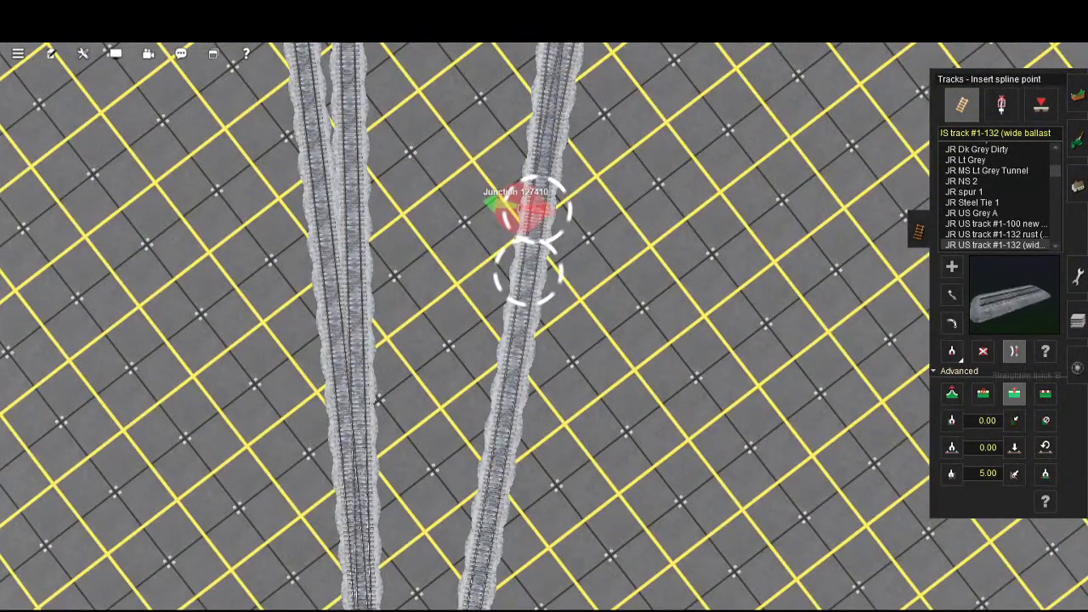
click(1014, 393)
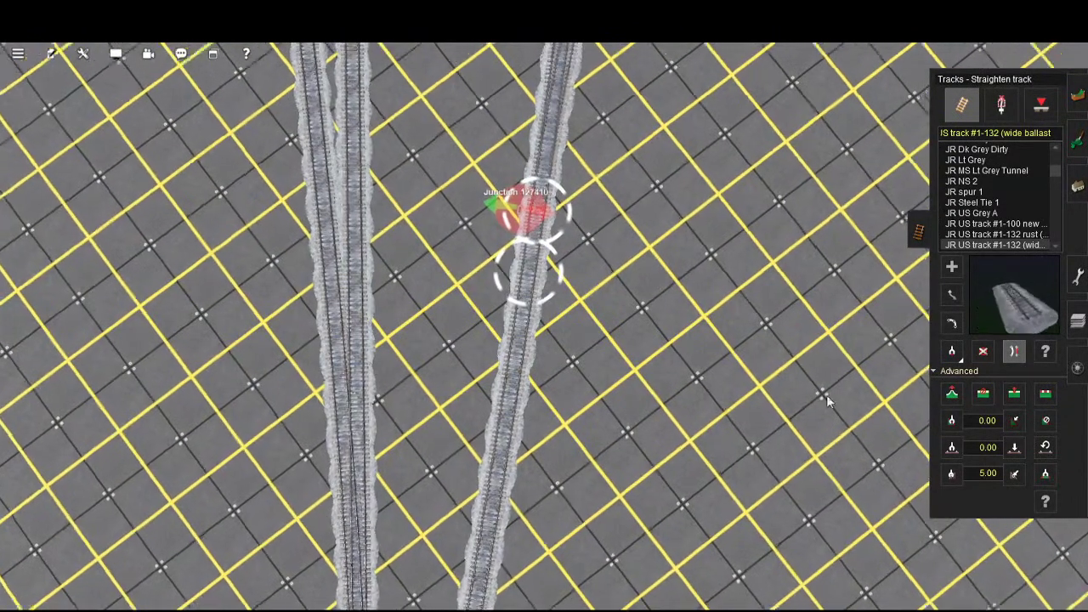
- Lay a connecting track from the middle steel-frame track's front end, joining the outer curved track at a junction
key(Down)
scroll(778, 412, down, 5)
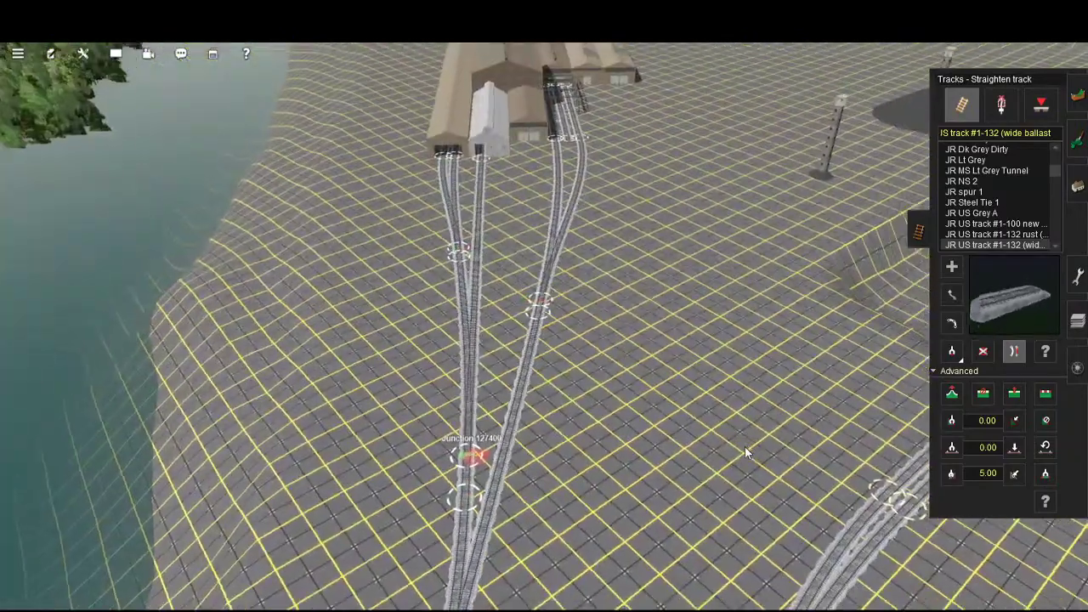
scroll(744, 446, up, 5)
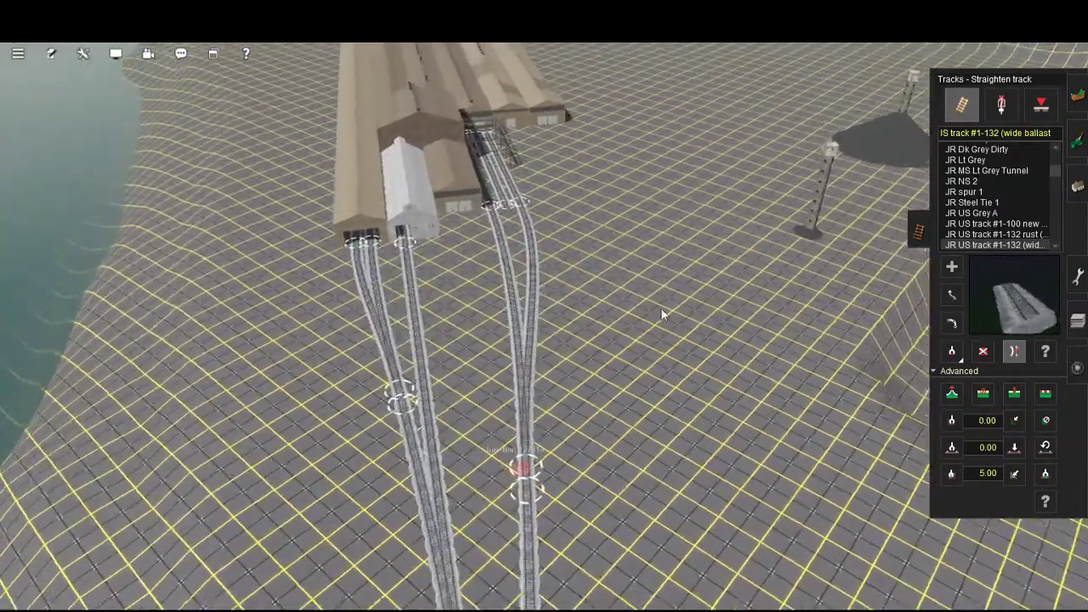
key(Up)
click(952, 267)
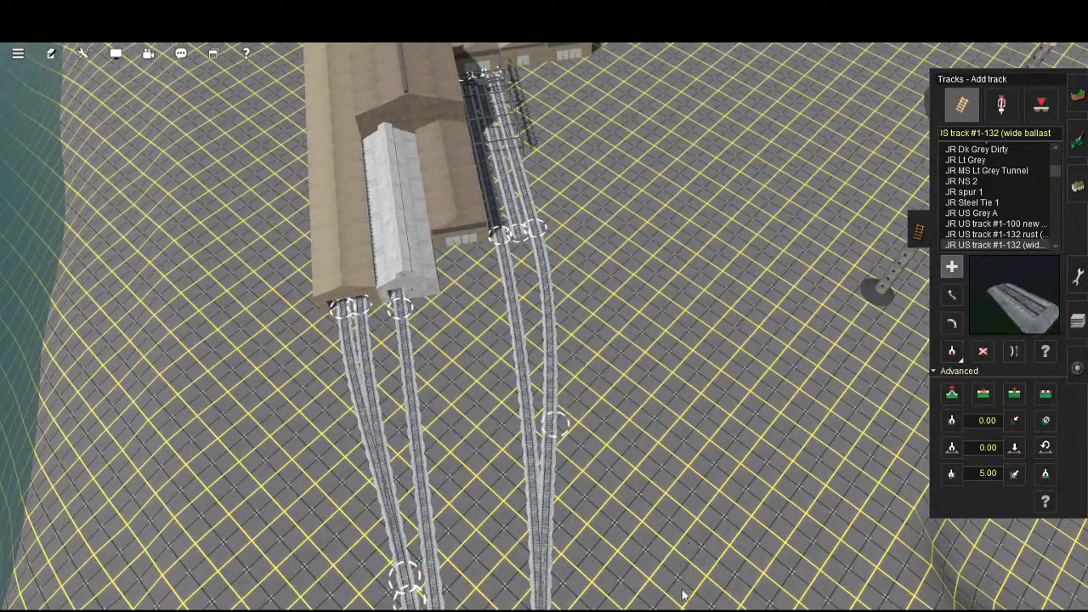
key(Down)
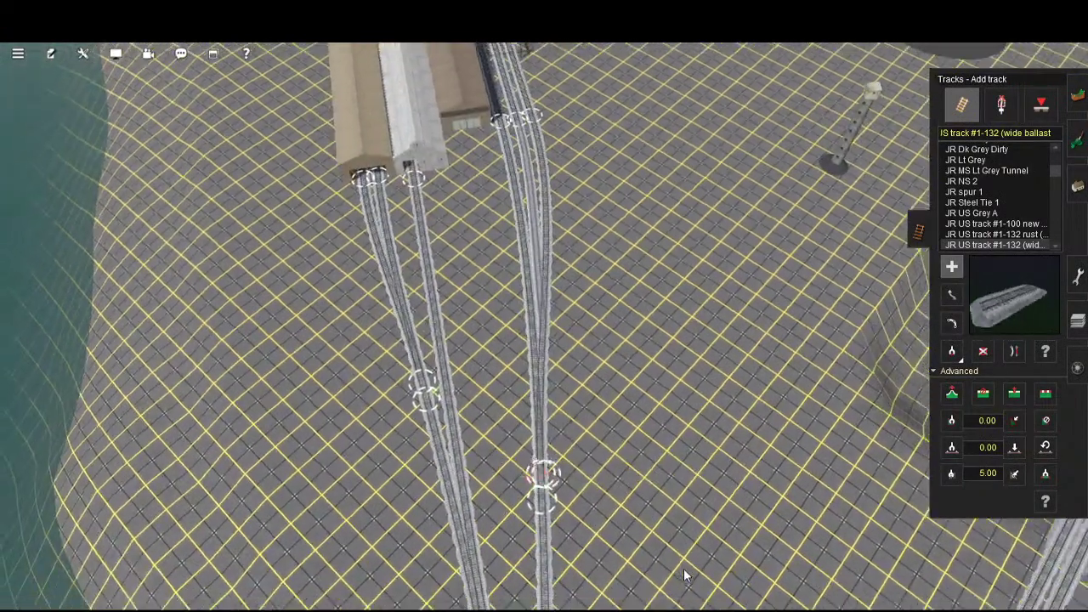
scroll(692, 450, up, 10)
scroll(685, 350, down, 1)
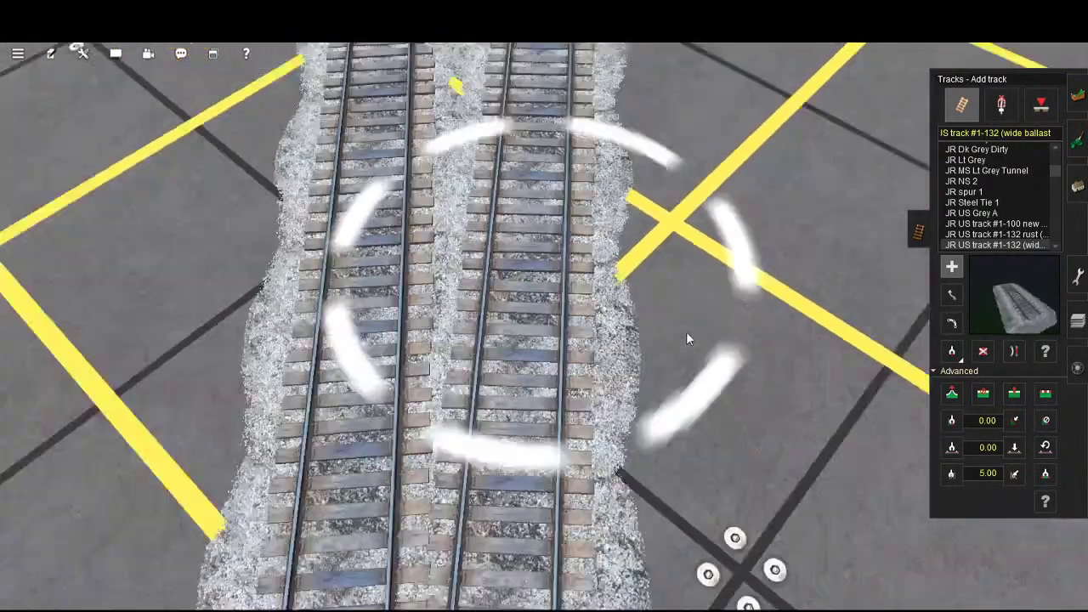
scroll(686, 332, down, 5)
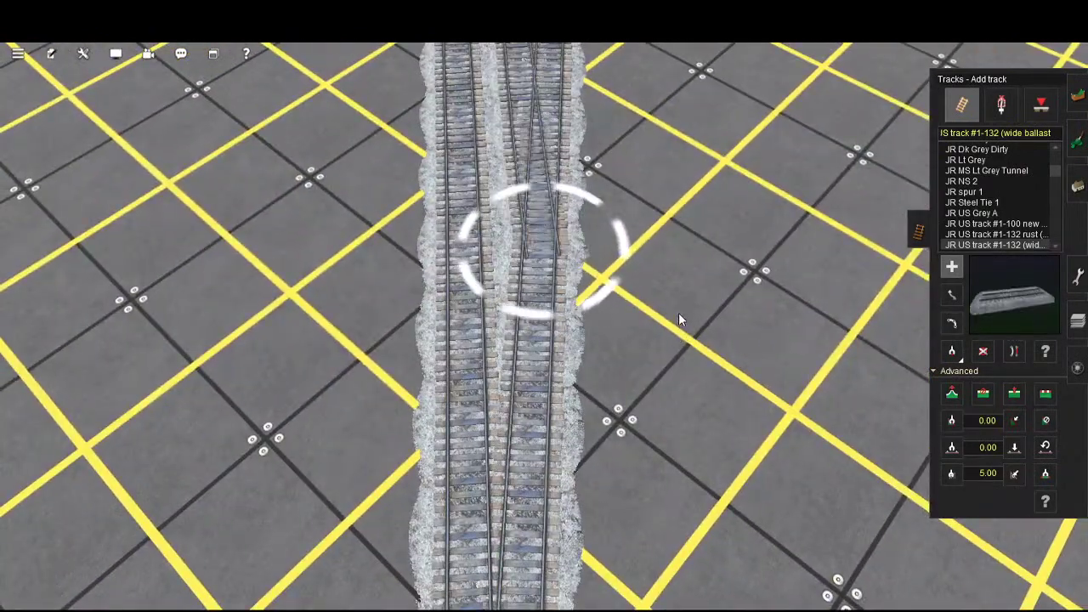
key(ctrl+z)
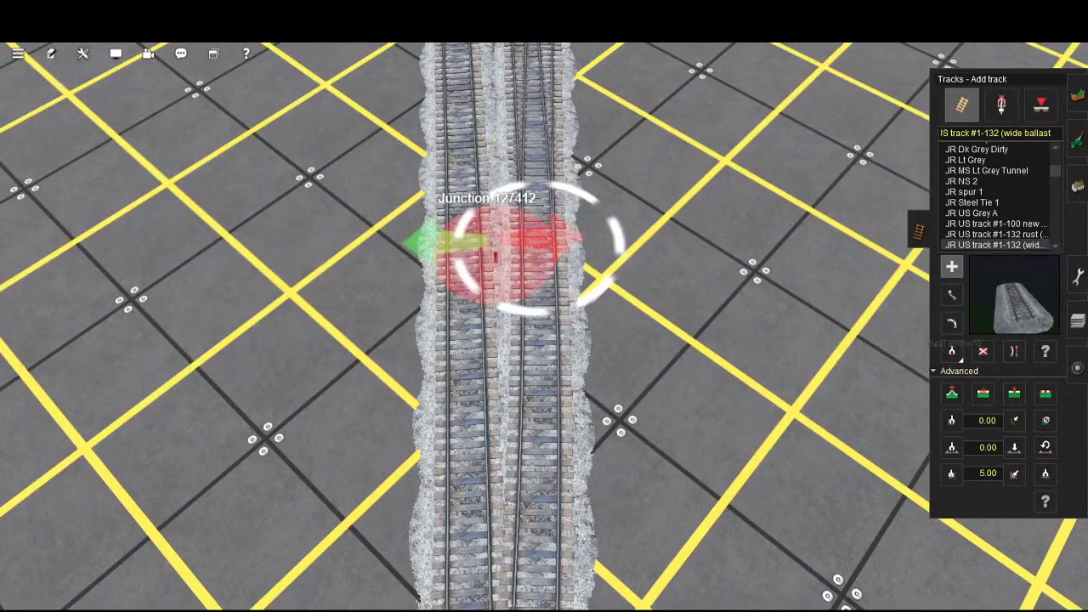
- Insert a spline point just in front of the middle and outer tracks' junction and straighten the short section between them
click(1014, 393)
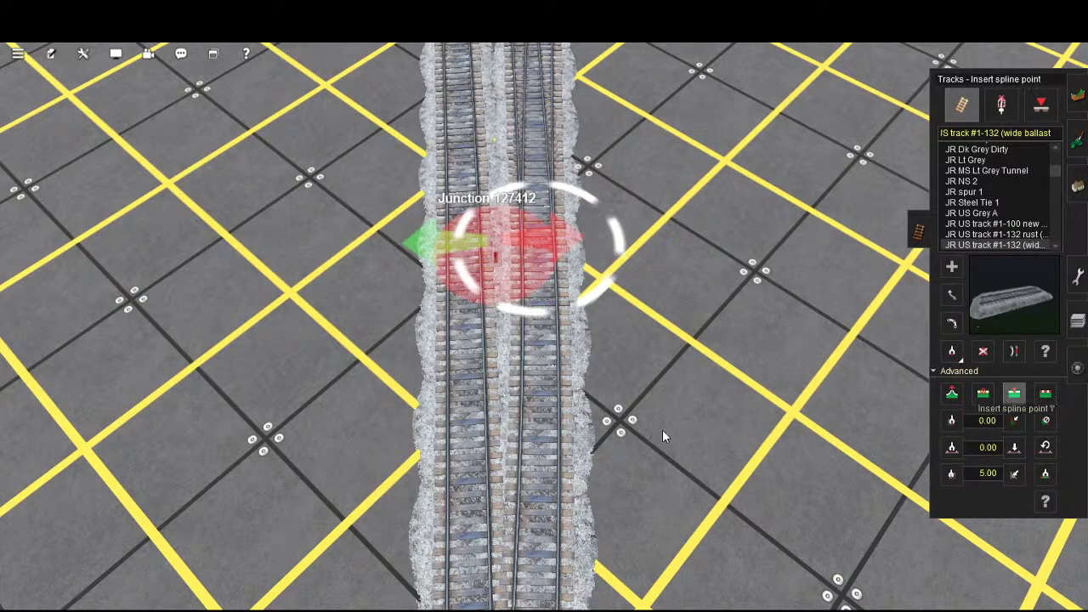
key(b)
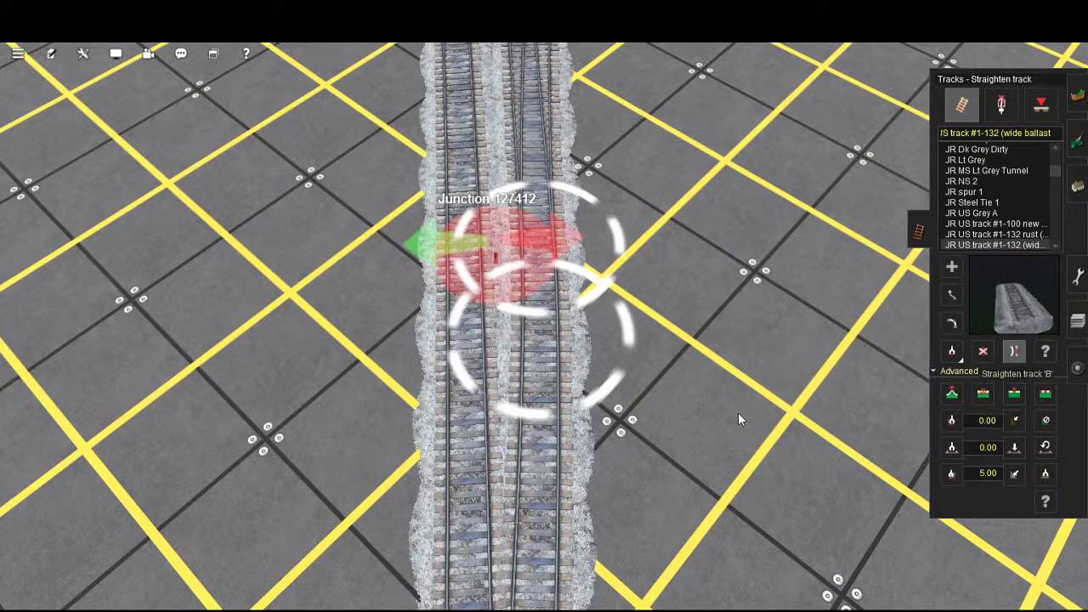
scroll(670, 436, down, 5)
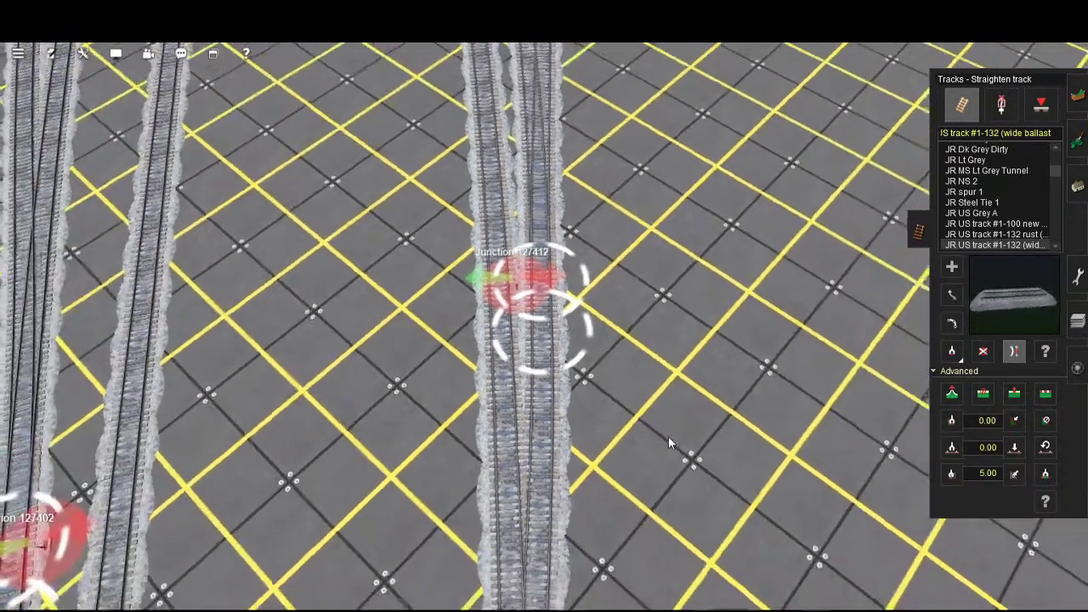
scroll(671, 439, down, 3)
right_drag(694, 473, 650, 533)
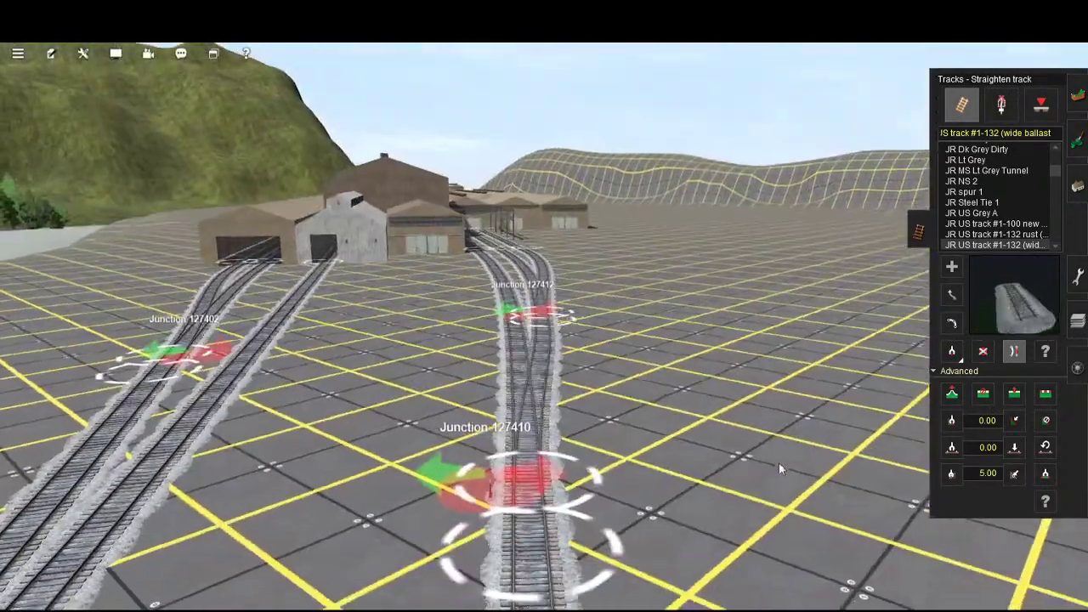
right_drag(779, 463, 790, 365)
- Examine the rail alignment through the middle and outer tracks' junction from above and at ground level
click(952, 295)
right_drag(731, 450, 688, 425)
scroll(708, 449, up, 5)
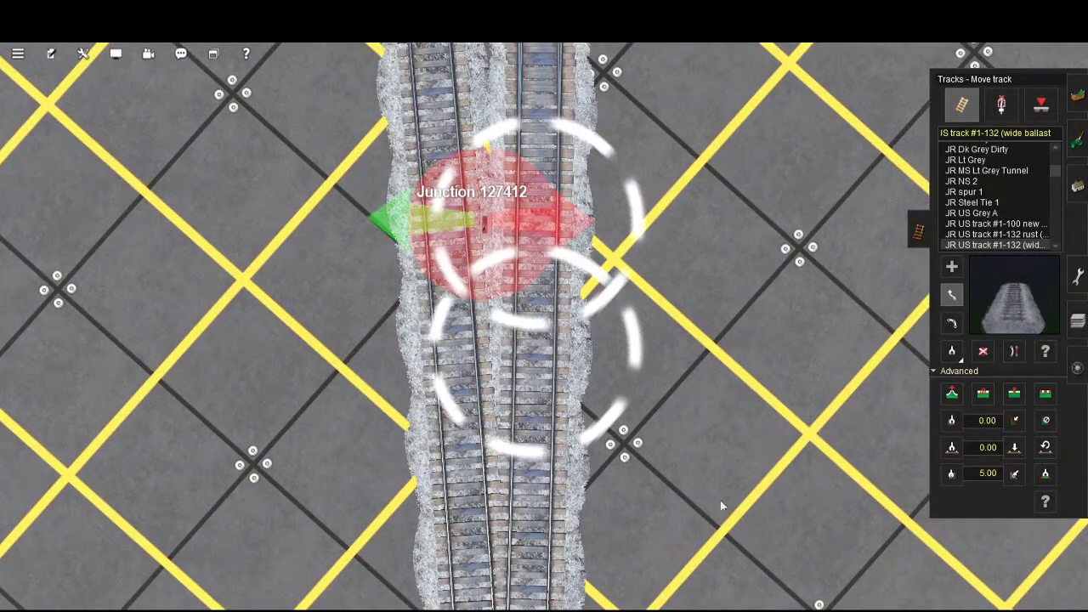
scroll(720, 506, down, 4)
key(Down)
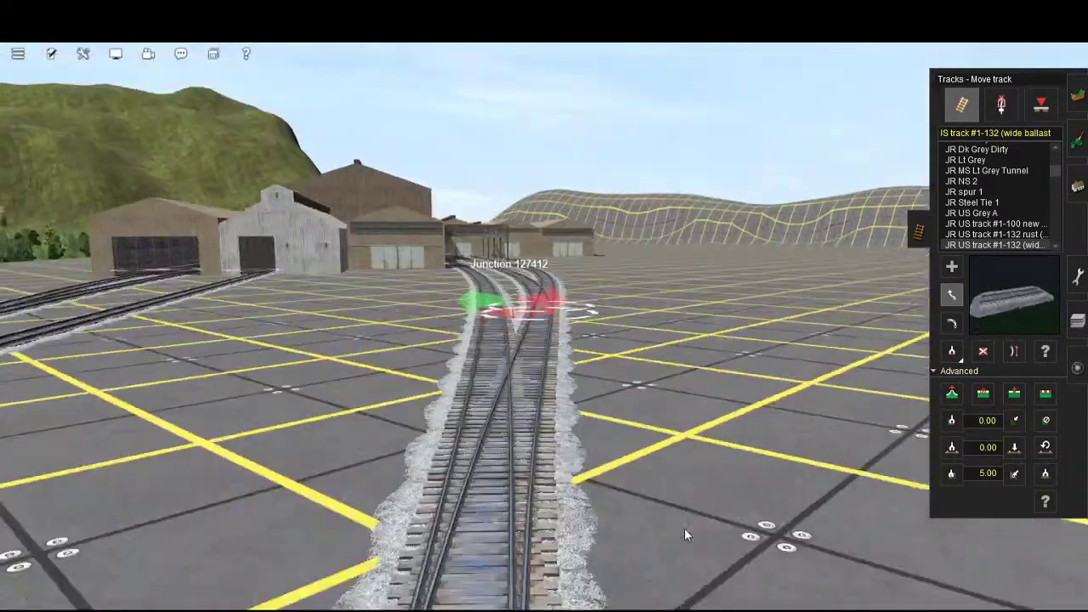
key(Up)
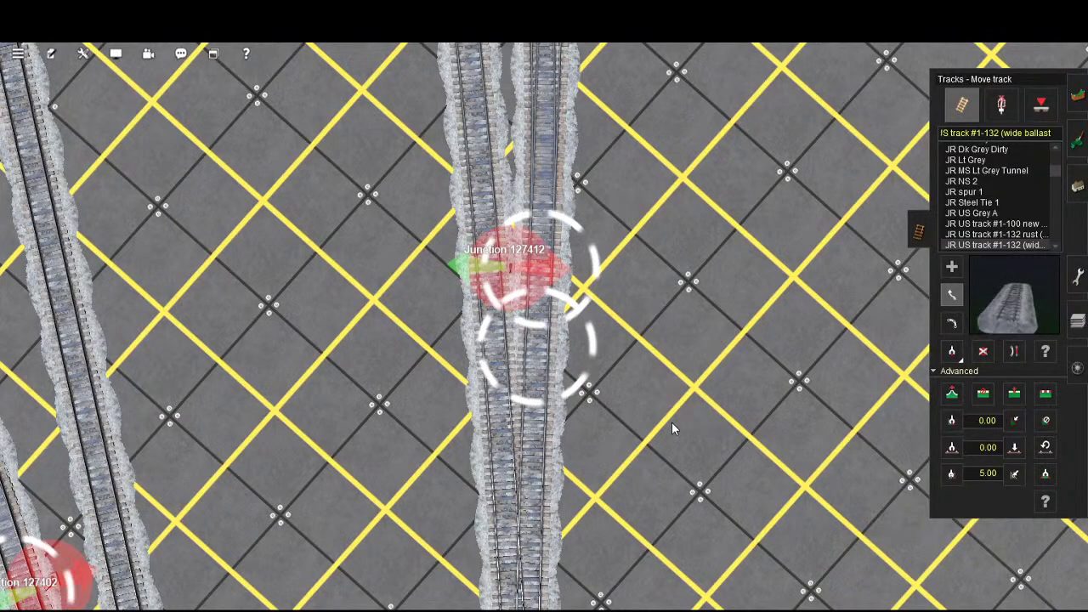
key(Down)
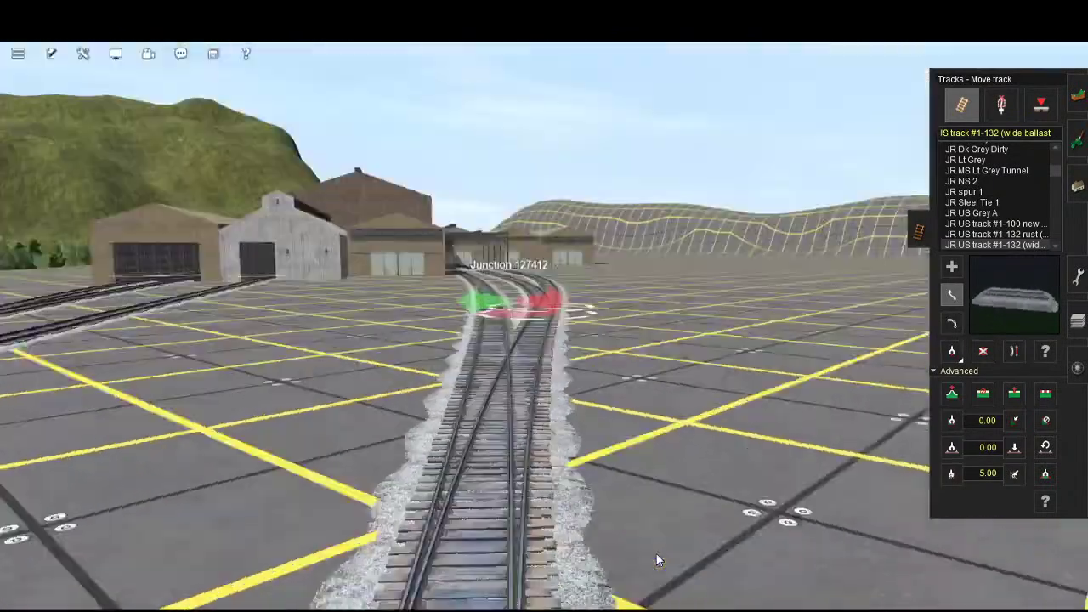
key(Down)
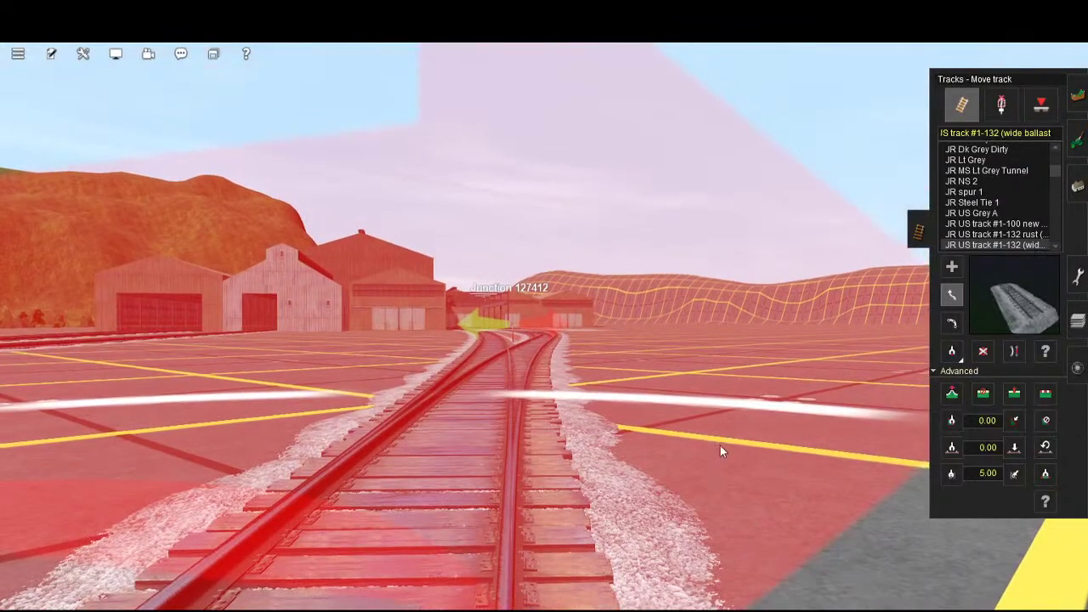
key(Up)
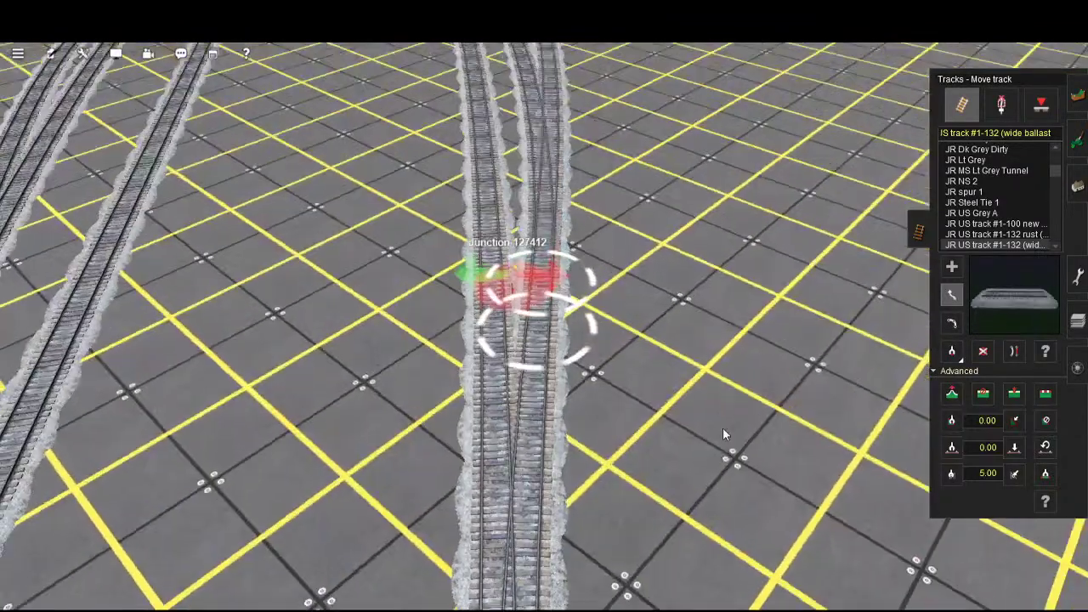
- Examine the whole siding layout, from the sheds and steel frame through the junctions to the approach tracks
scroll(694, 418, down, 5)
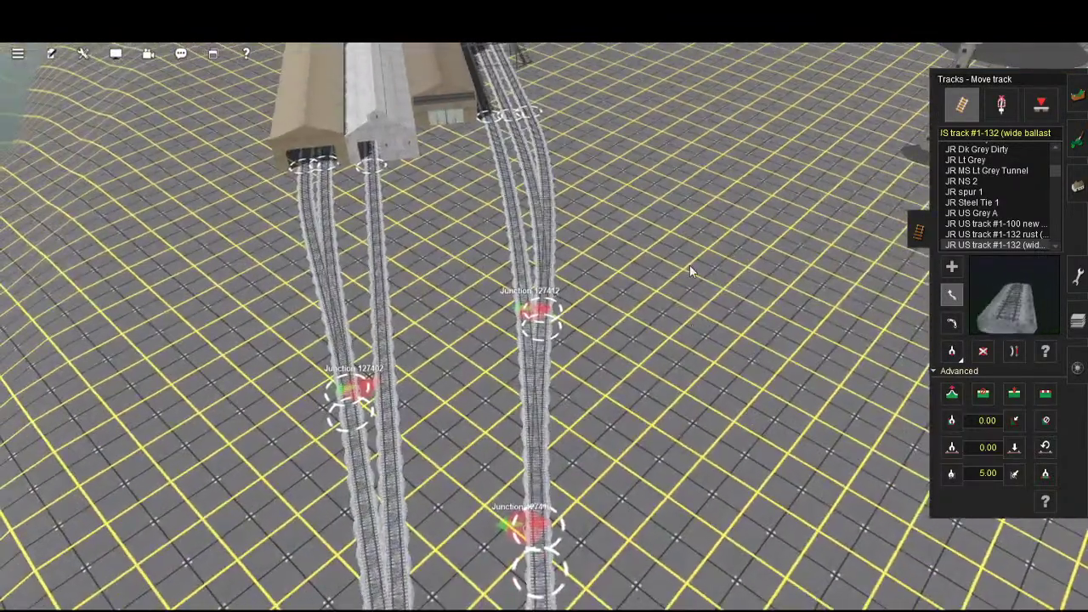
right_click(689, 267)
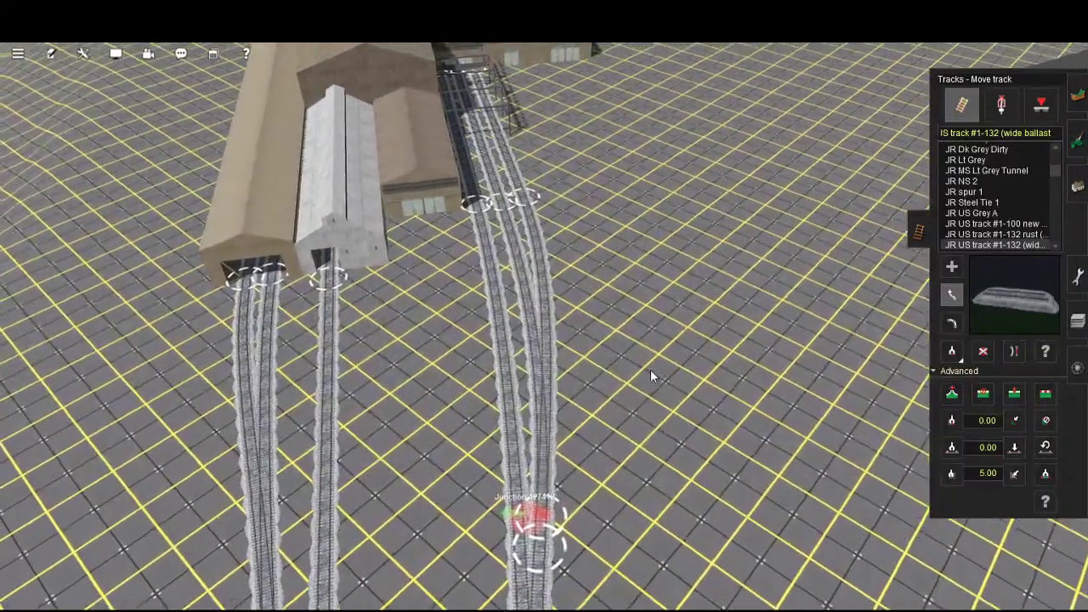
right_click(677, 550)
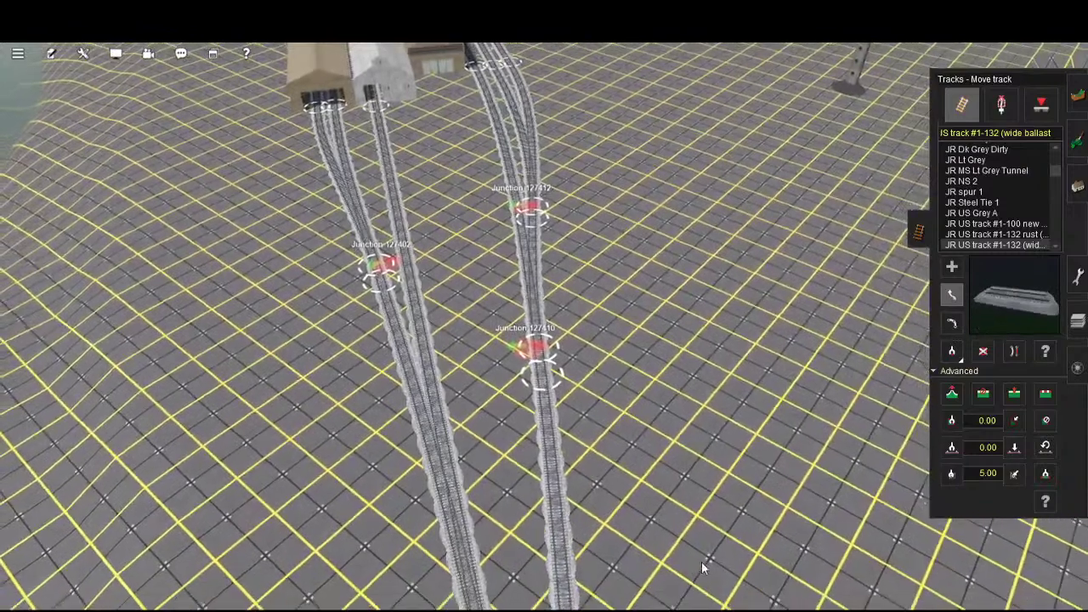
scroll(702, 568, up, 3)
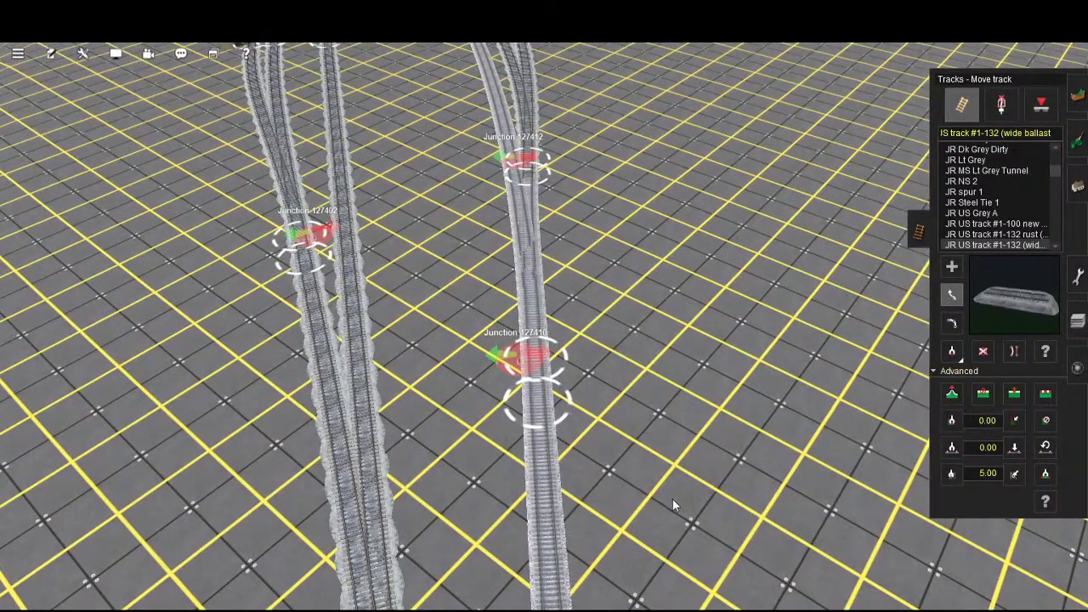
scroll(705, 485, down, 10)
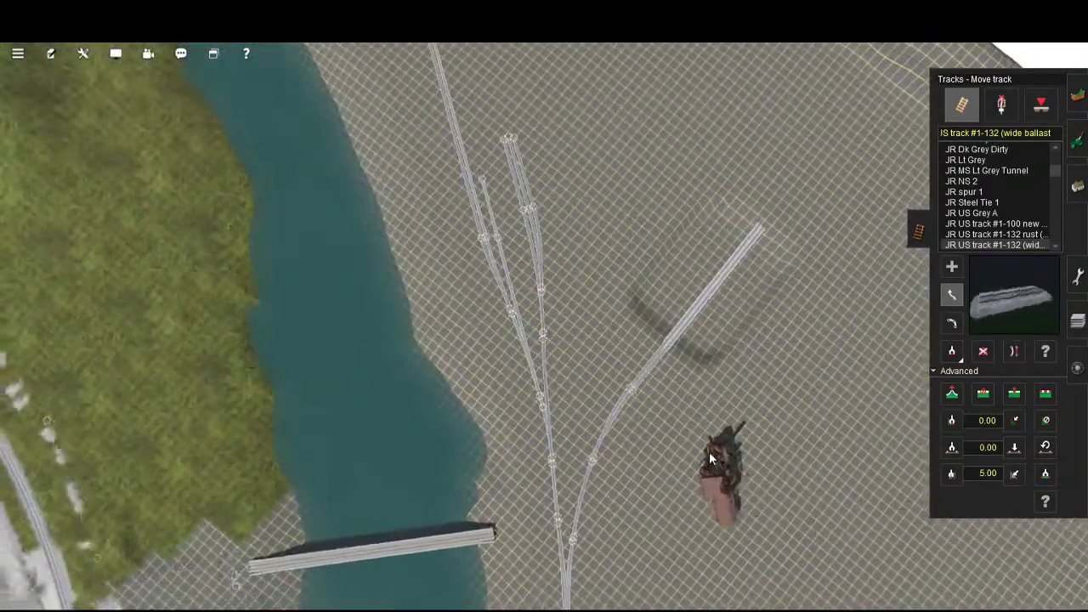
scroll(717, 343, up, 3)
scroll(717, 342, up, 6)
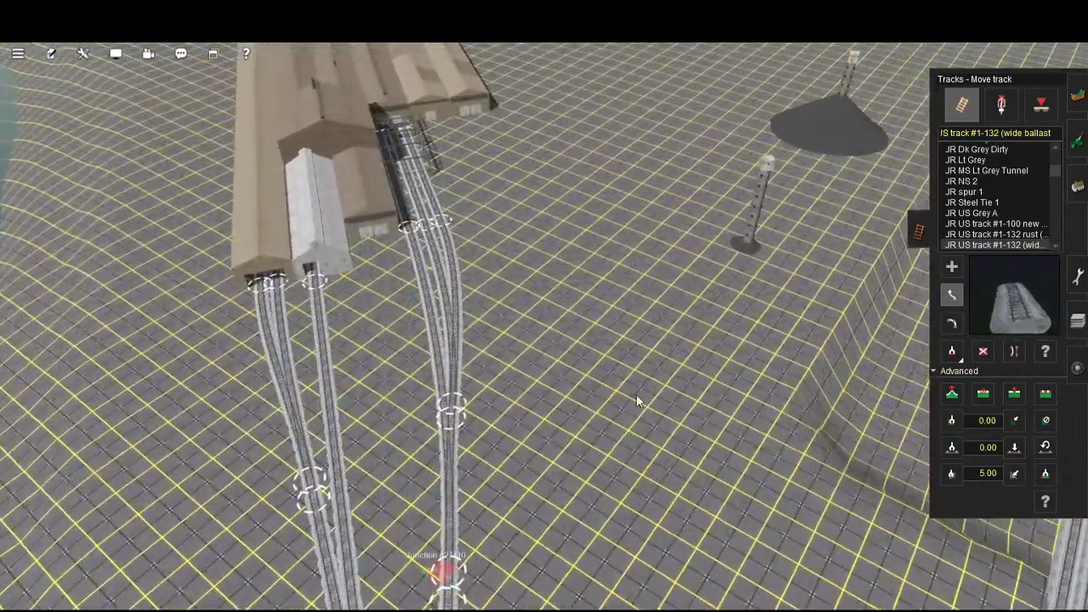
scroll(636, 394, up, 5)
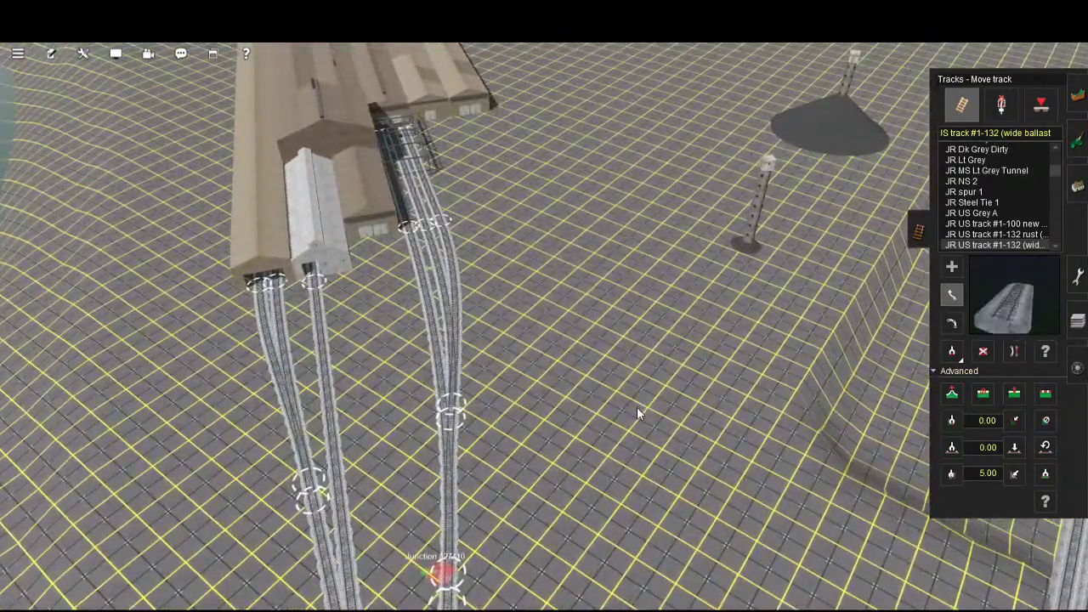
scroll(581, 450, up, 2)
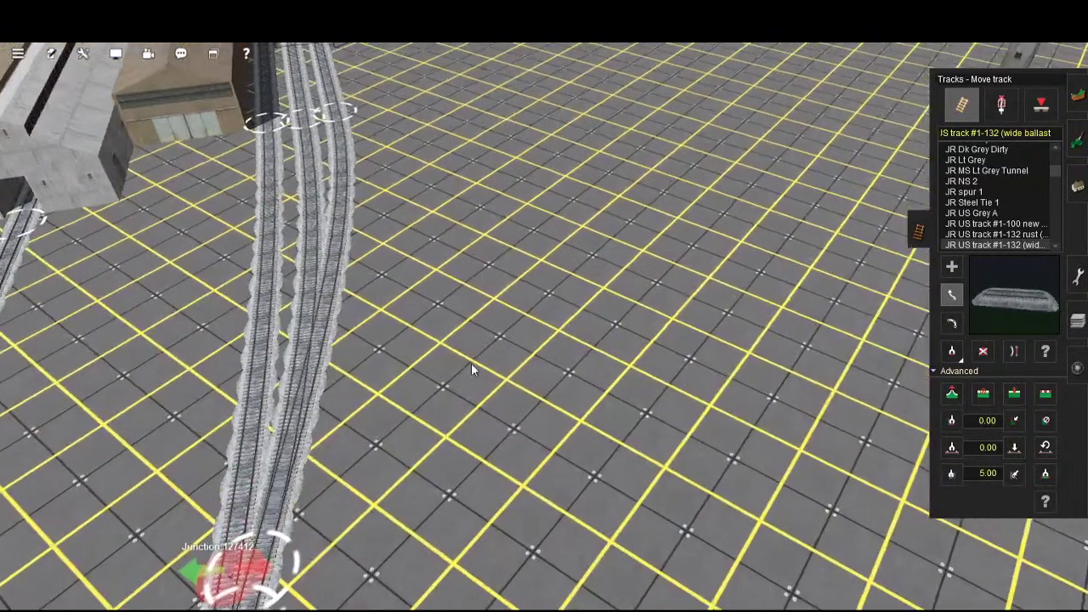
scroll(499, 354, down, 3)
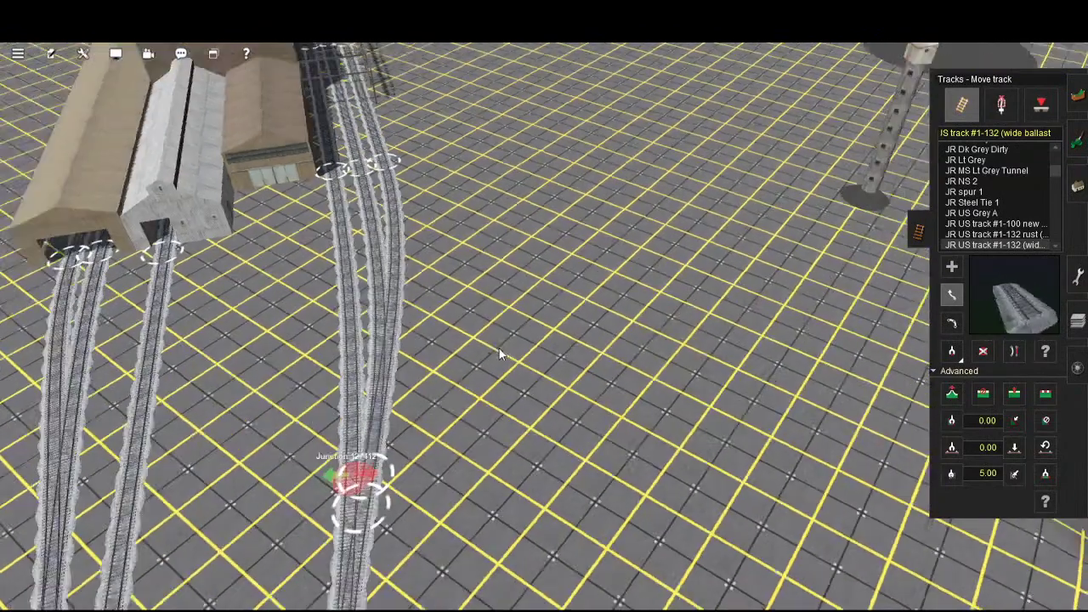
scroll(499, 350, down, 8)
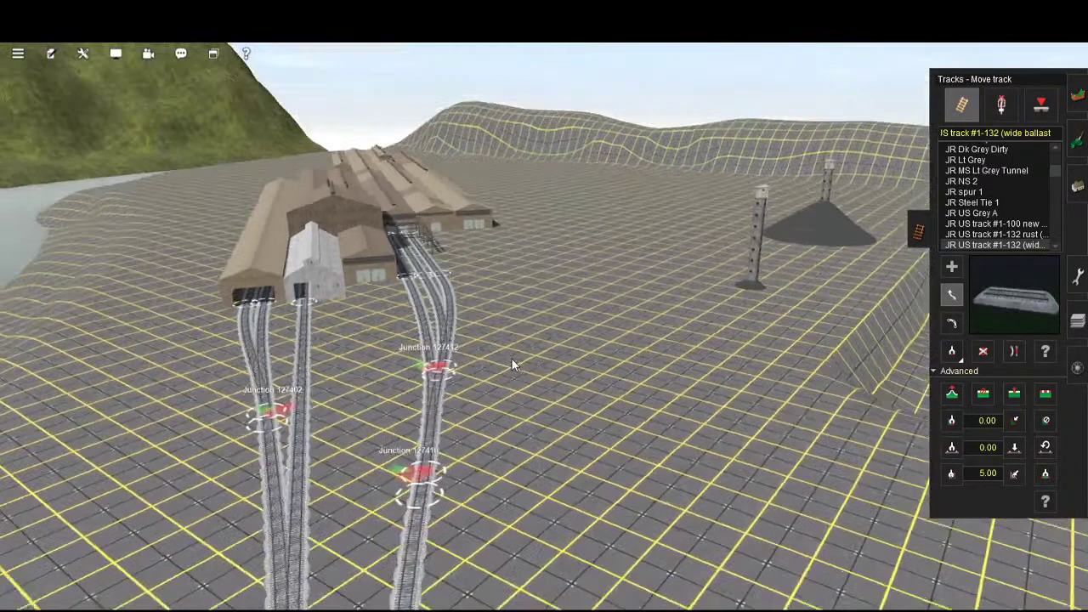
key(Down)
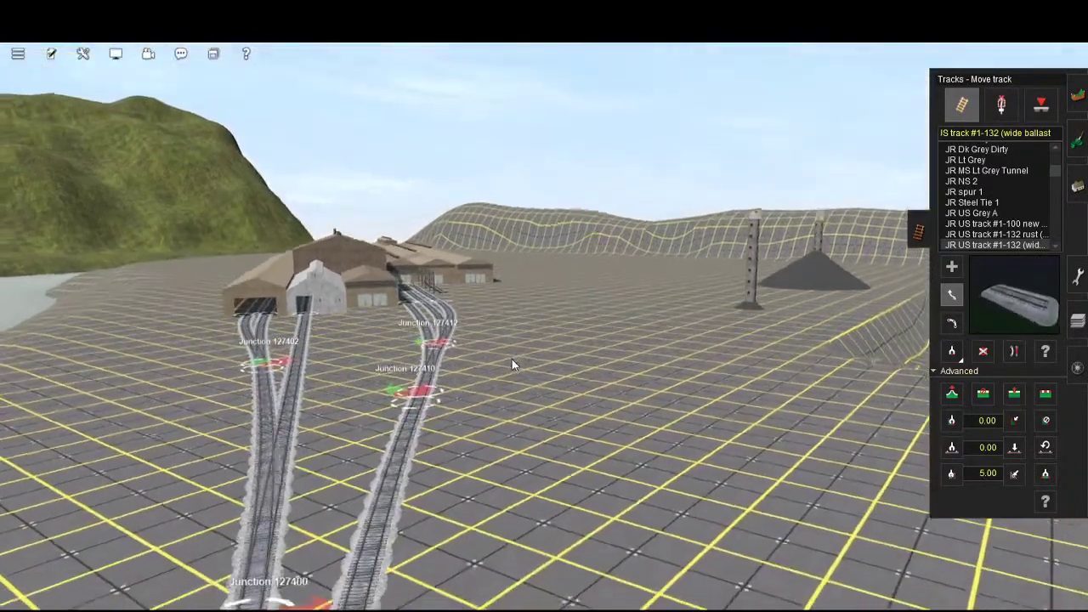
key(Up)
right_click(573, 521)
right_drag(574, 521, 723, 415)
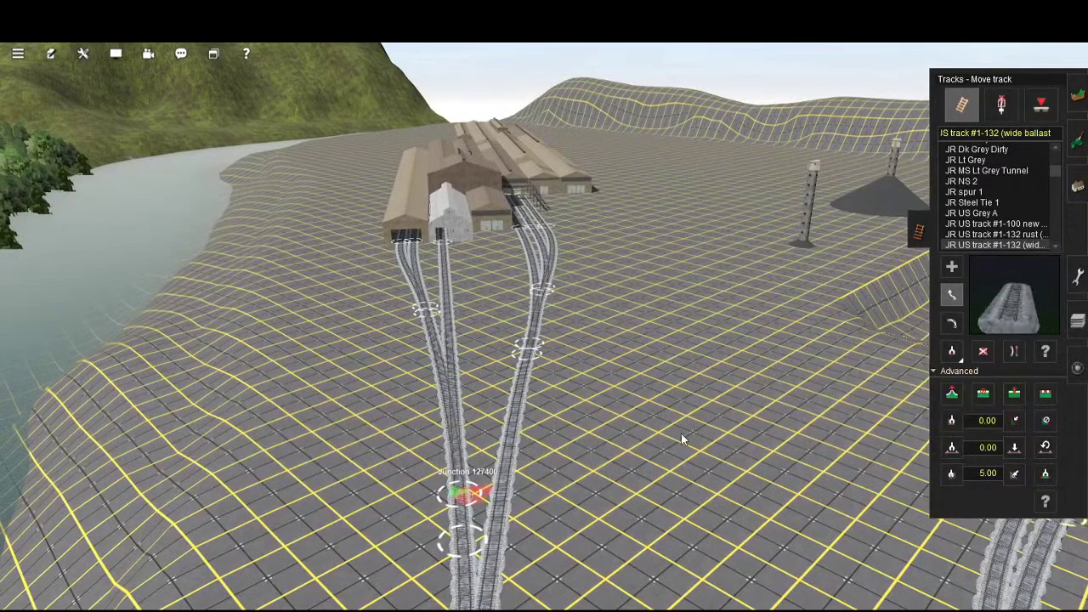
scroll(682, 458, down, 2)
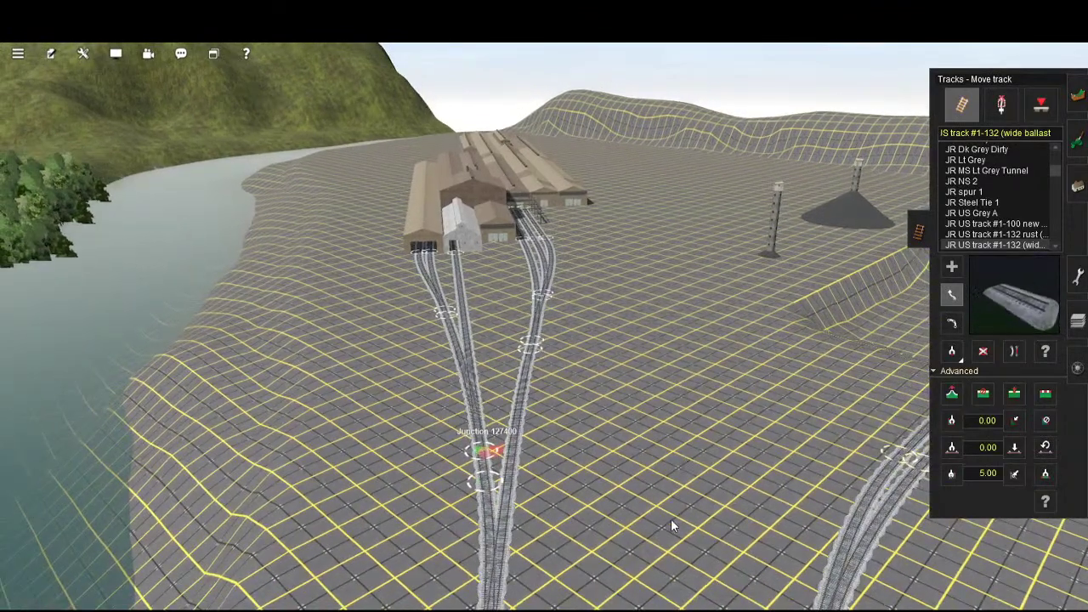
right_click(690, 528)
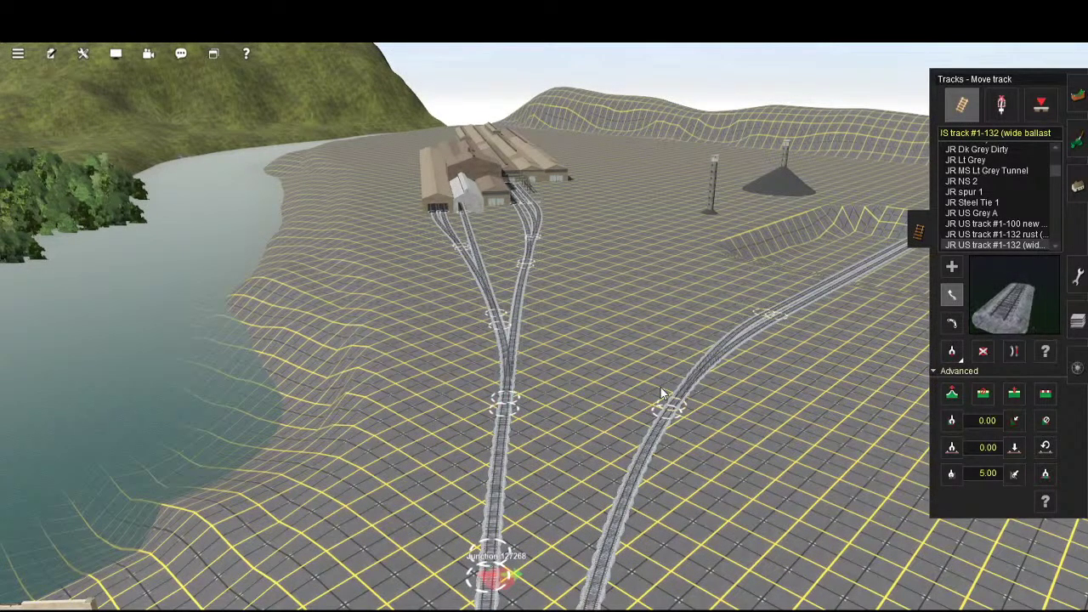
right_click(634, 307)
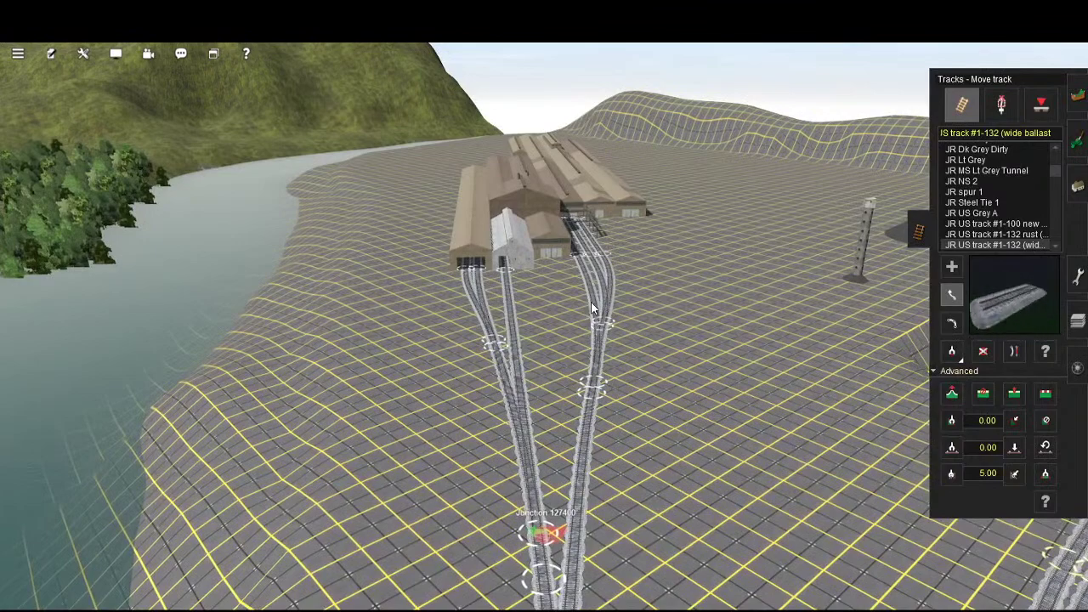
- Examine the finished factory sidings and the ground beside them, following the approach tracks away from the sheds
right_click(592, 304)
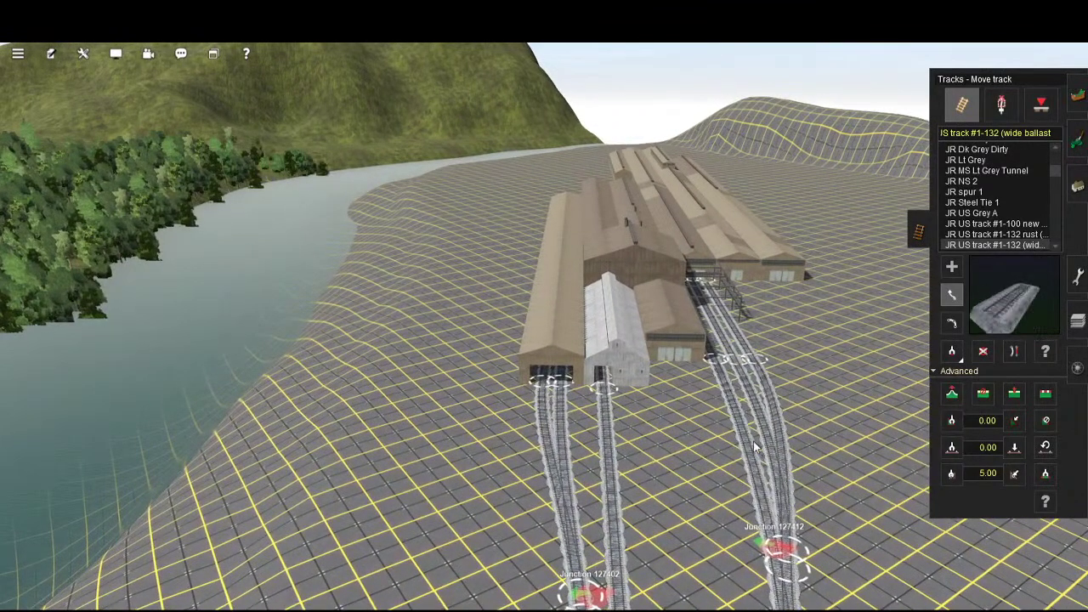
right_click(925, 451)
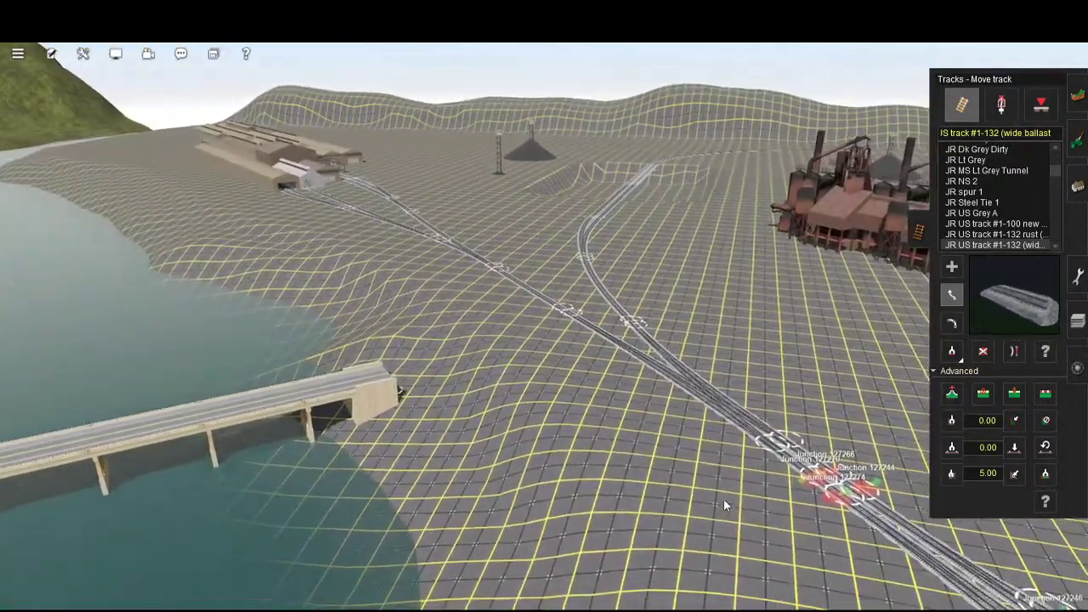
right_click(732, 440)
right_click(495, 226)
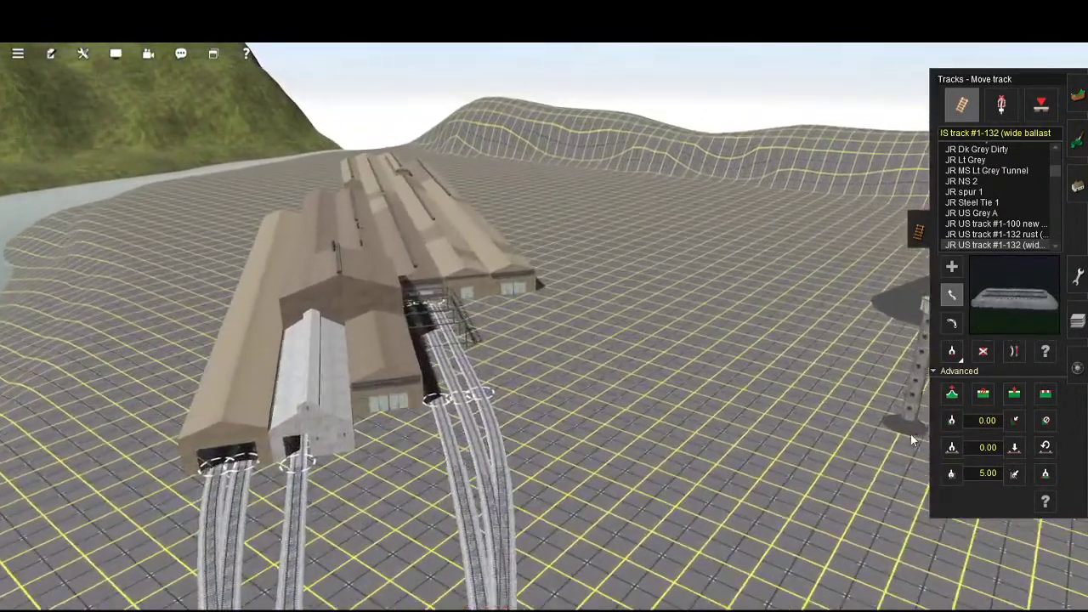
right_click(913, 440)
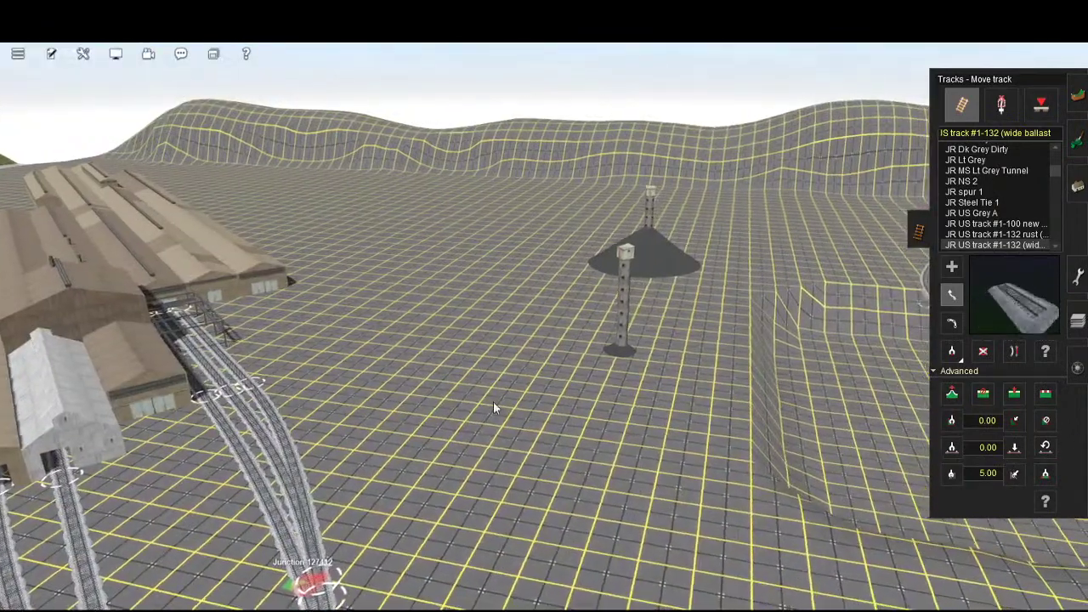
right_click(512, 452)
scroll(518, 456, down, 3)
right_click(812, 535)
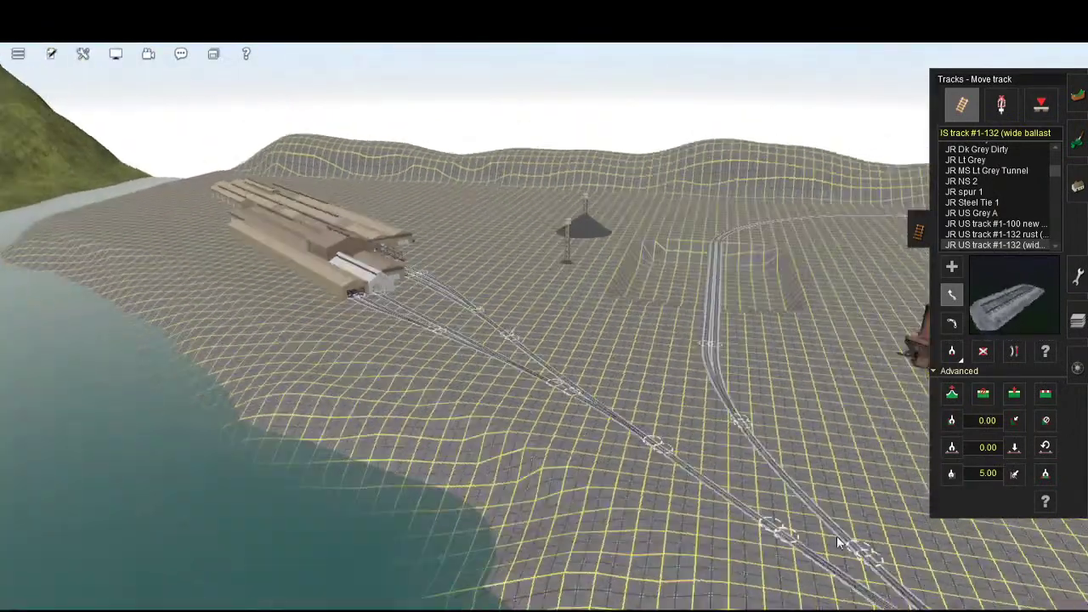
- Survey the main yard tracks, the parked train and the open ground around the red furnace buildings and the large mill
right_click(888, 536)
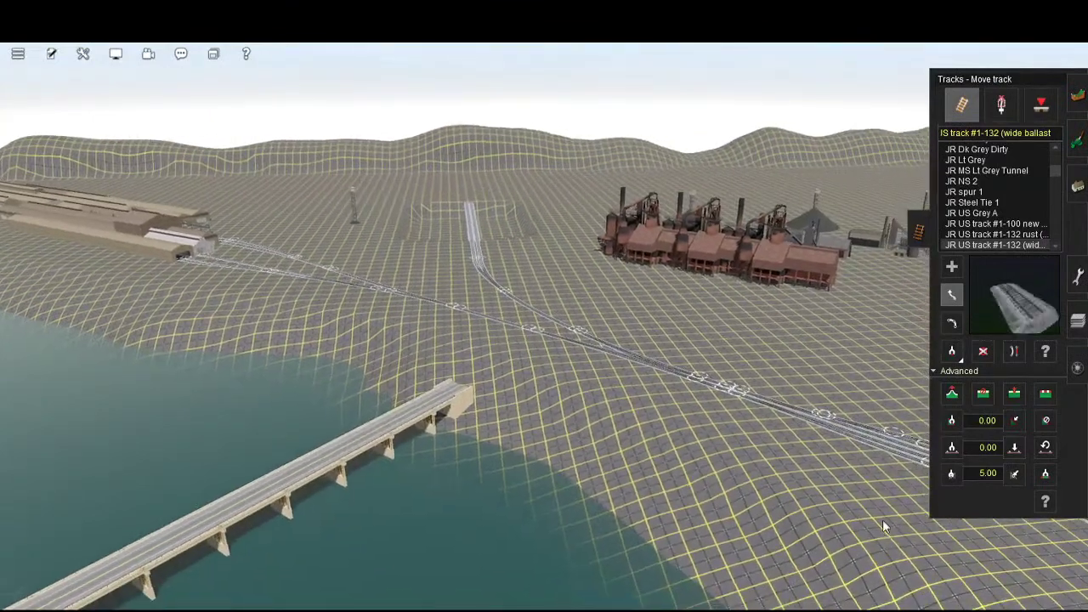
right_click(906, 480)
key(Right)
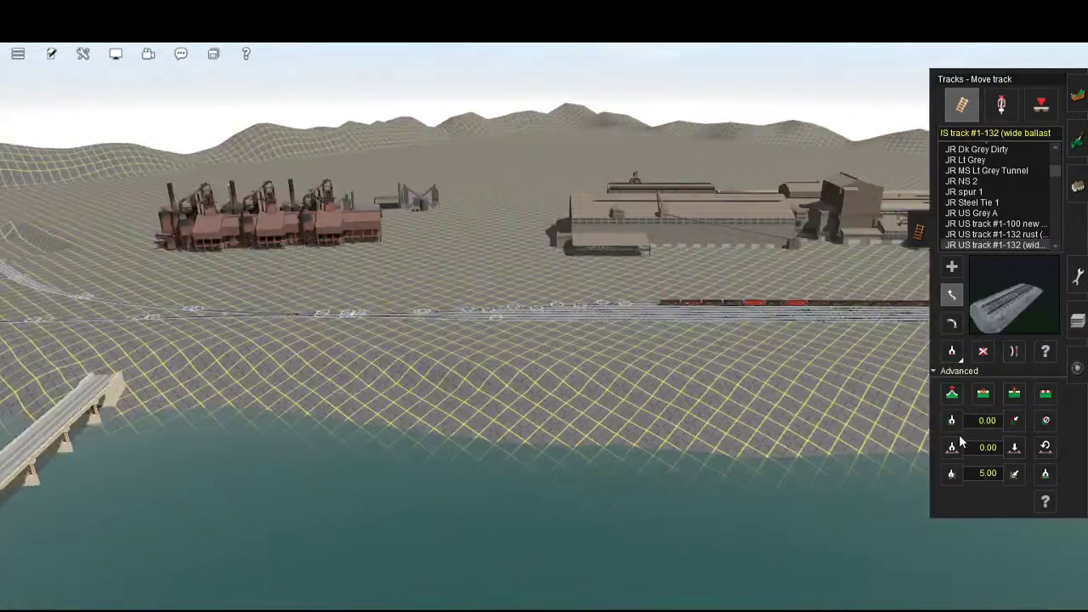
key(Right)
key(Right)
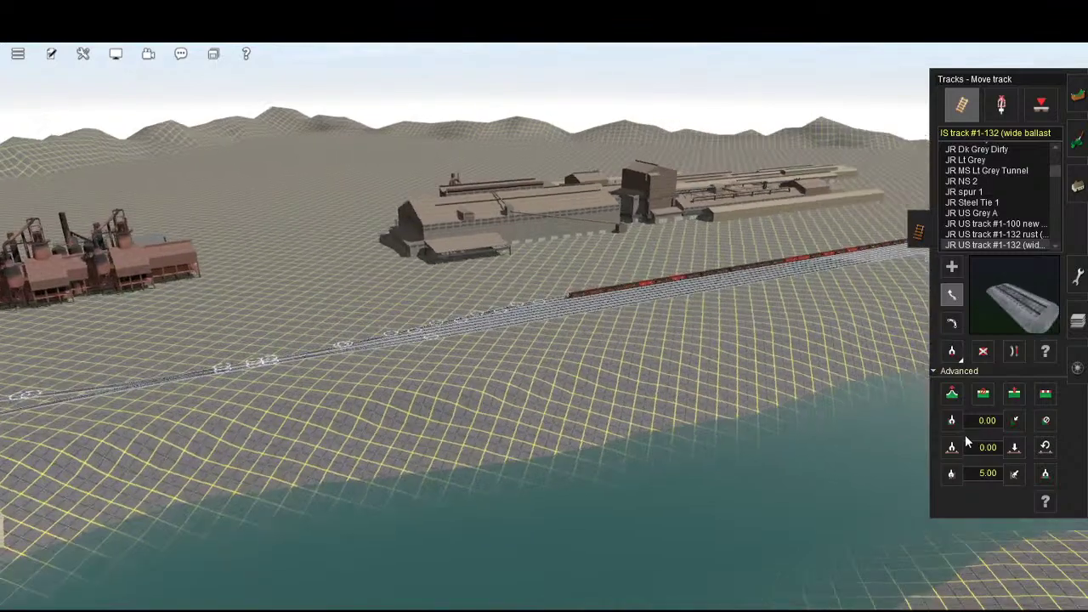
key(Right)
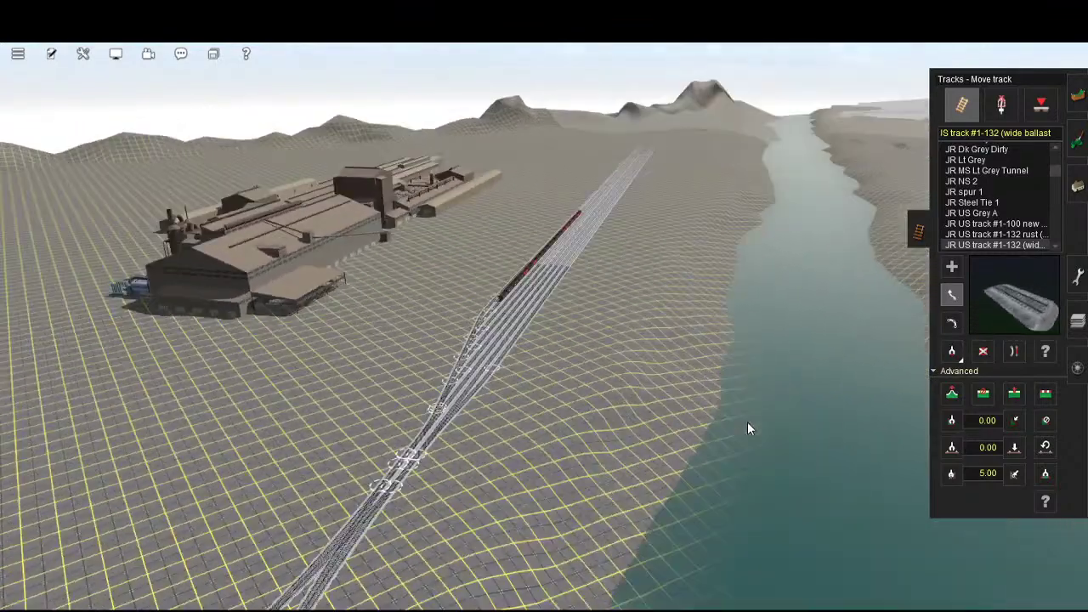
key(Left)
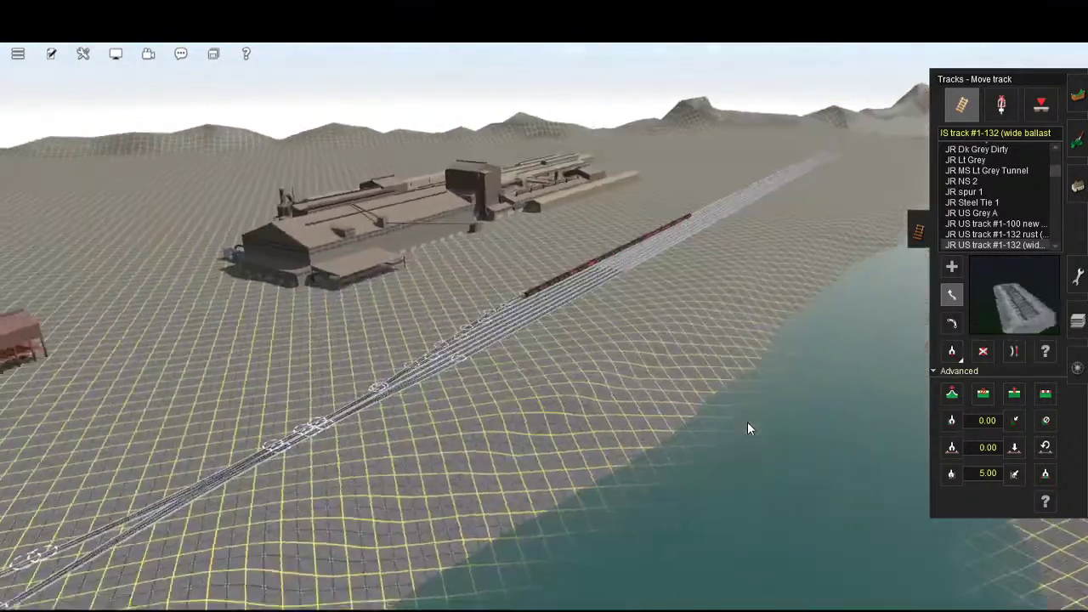
scroll(632, 426, down, 5)
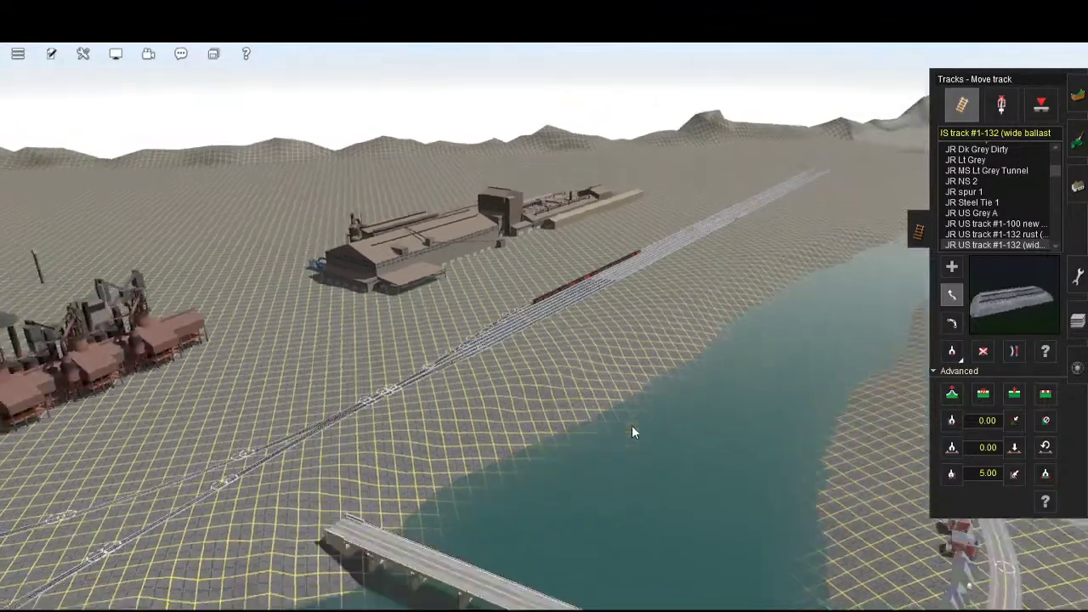
key(Up)
key(Left)
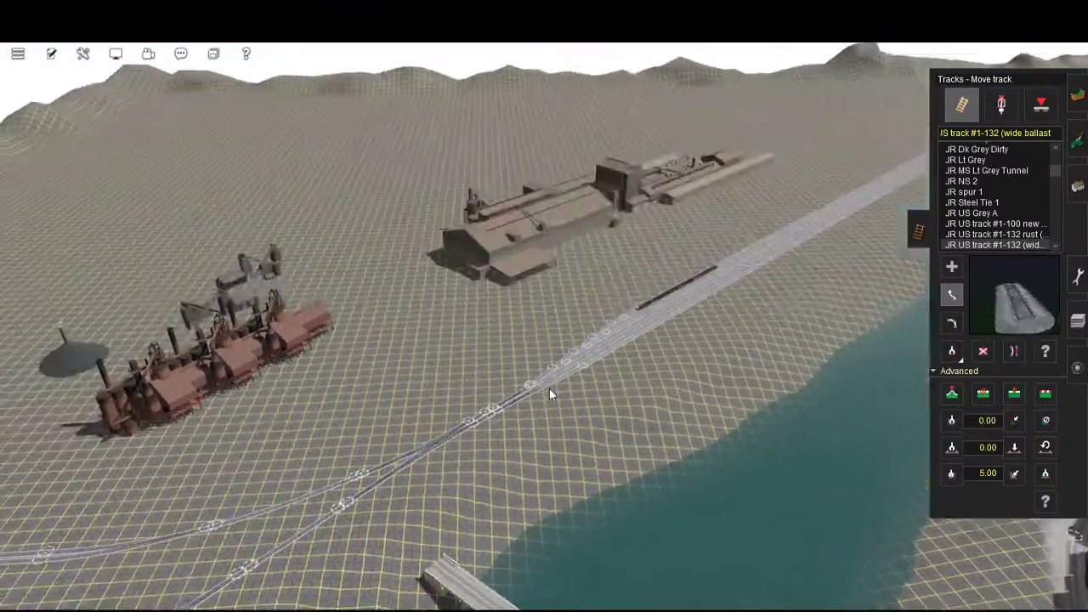
key(Left)
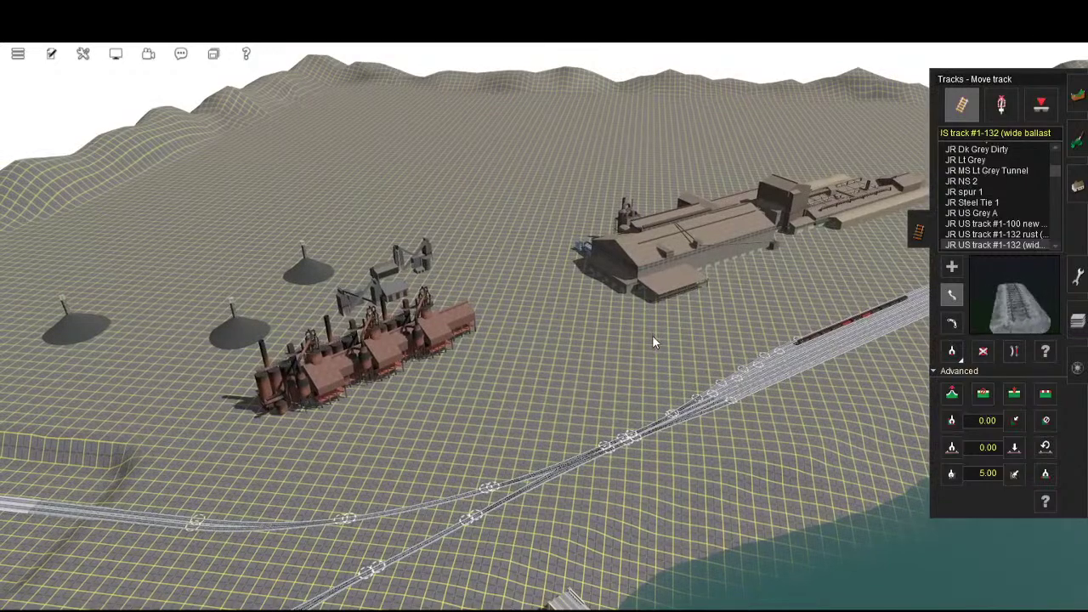
key(Right)
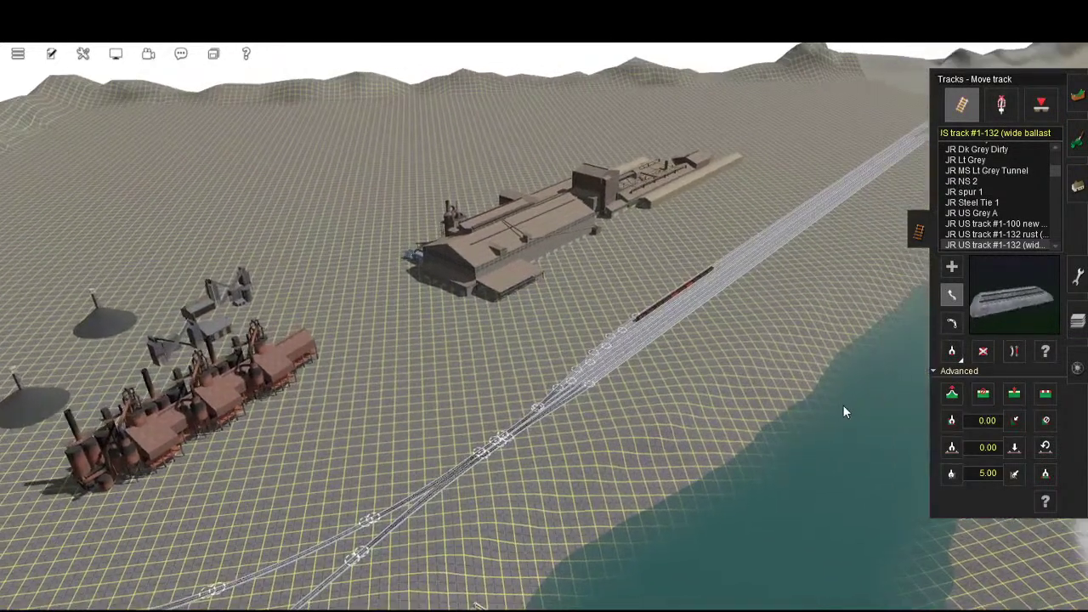